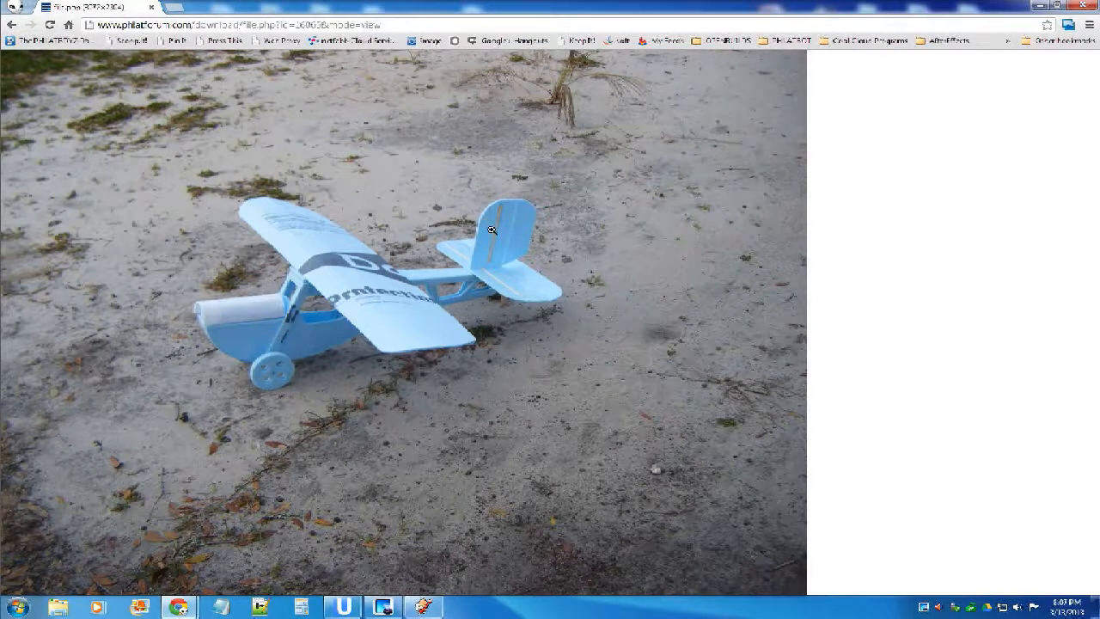
# Magnify the blue foam airplane photo, inspect its tail, wing and landing gear, and return to the forum topic.
pyautogui.click(495, 237)
pyautogui.scroll(-2, 550, 258)
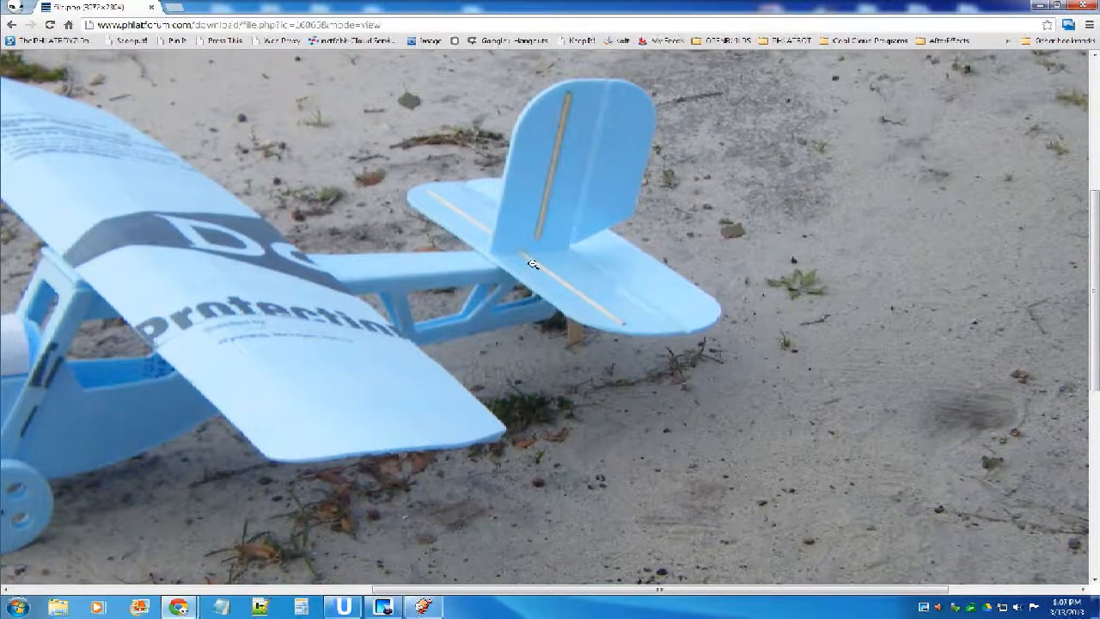
pyautogui.scroll(-1, 587, 306)
pyautogui.moveTo(546, 590); pyautogui.dragTo(378, 590)
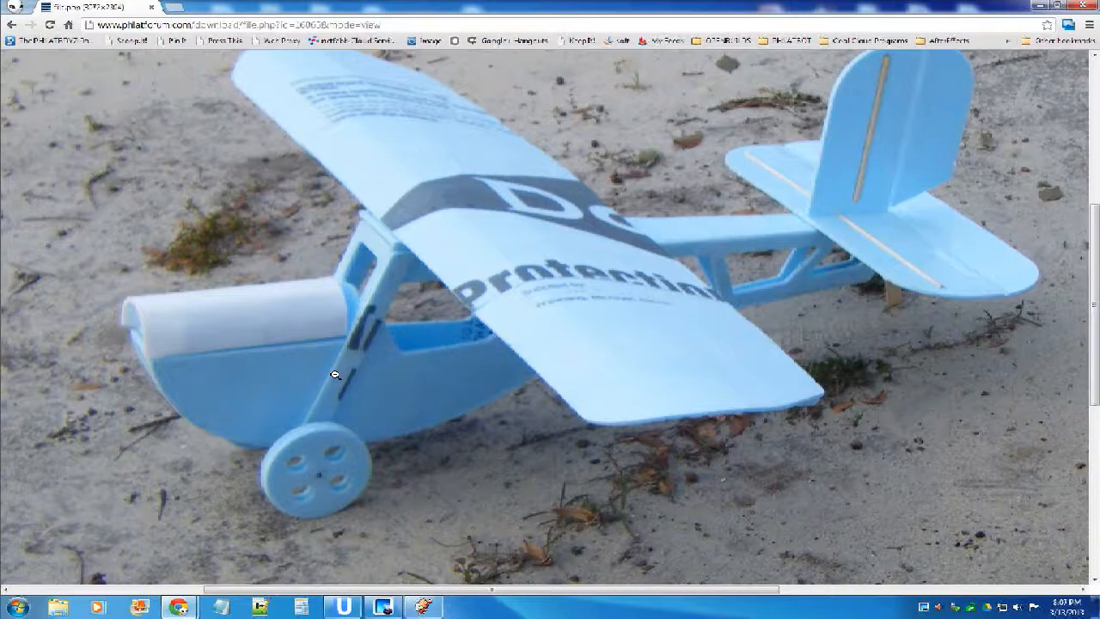
pyautogui.hotkey('alt', 'Left')
# Open the last attached photo of the blue airplane, examine its nose, fuselage and wheels at full size, and return to the topic.
pyautogui.scroll(-10, 550, 323)
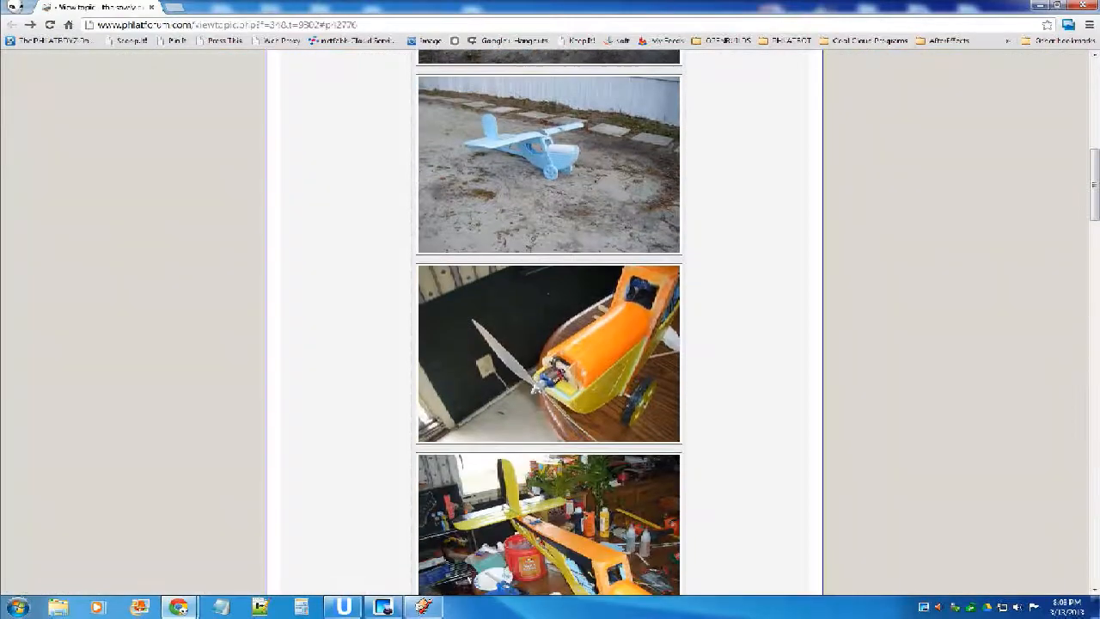
pyautogui.scroll(-4, 550, 323)
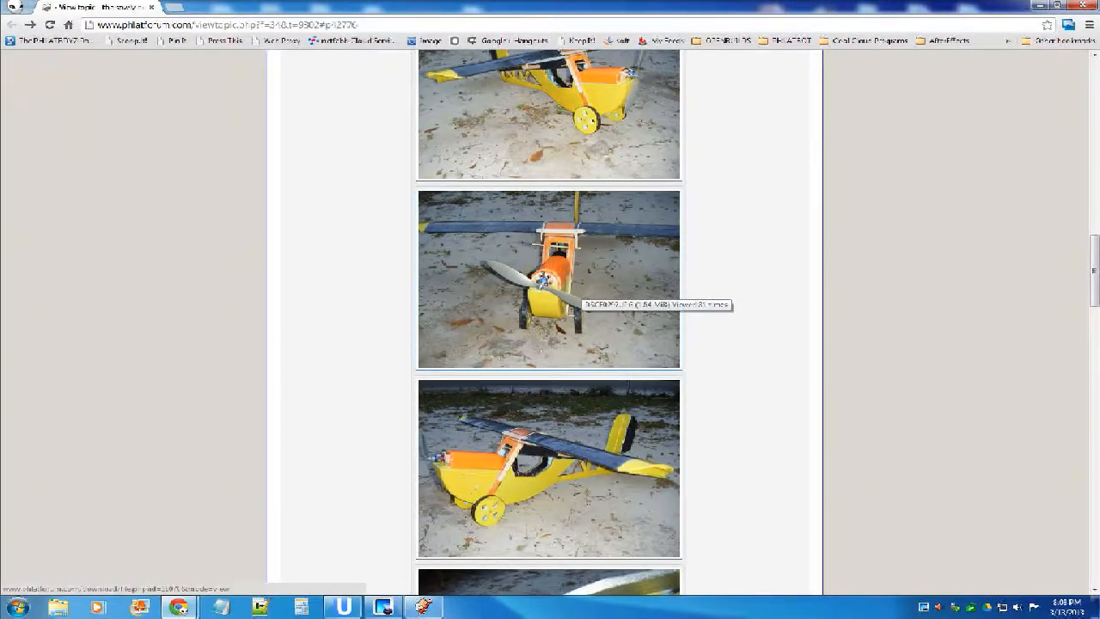
pyautogui.scroll(-3, 580, 286)
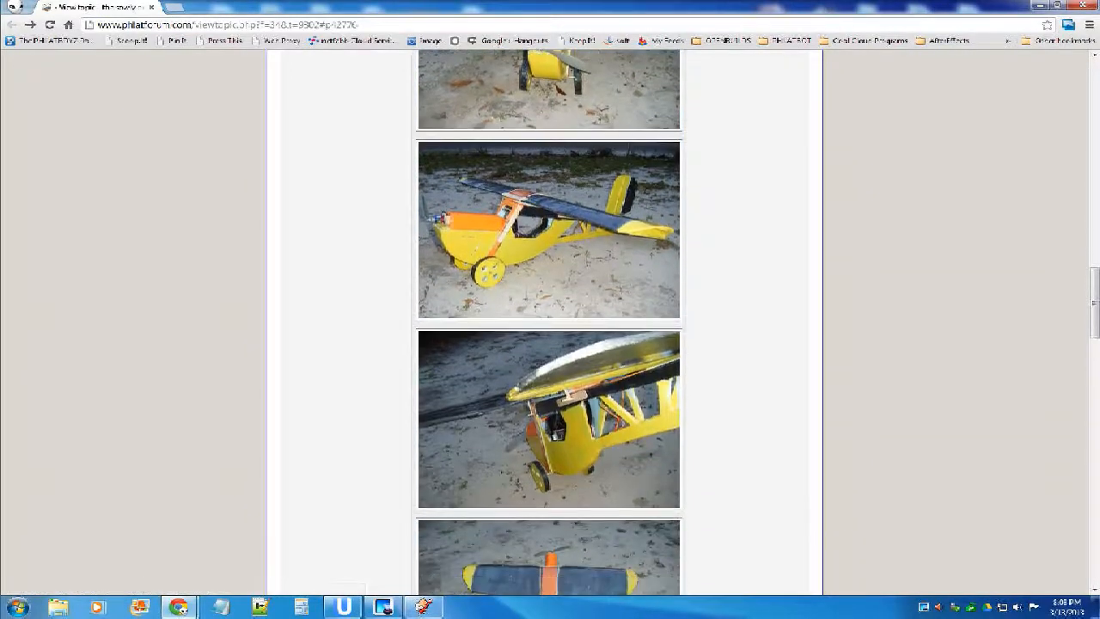
pyautogui.scroll(-8, 550, 323)
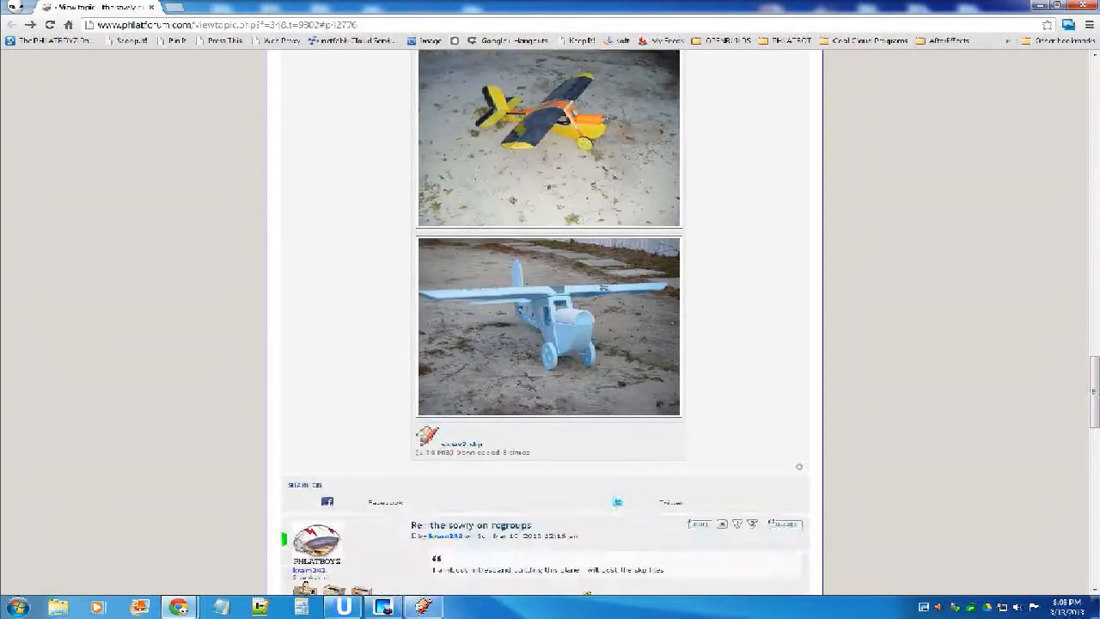
pyautogui.click(538, 298)
pyautogui.click(378, 299)
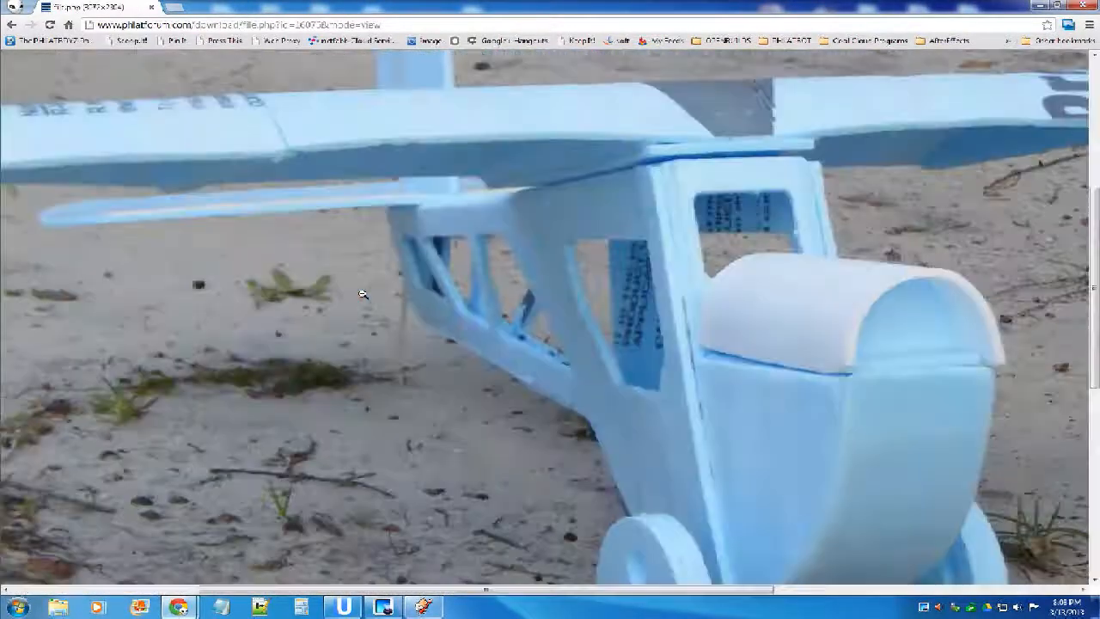
pyautogui.scroll(1, 541, 318)
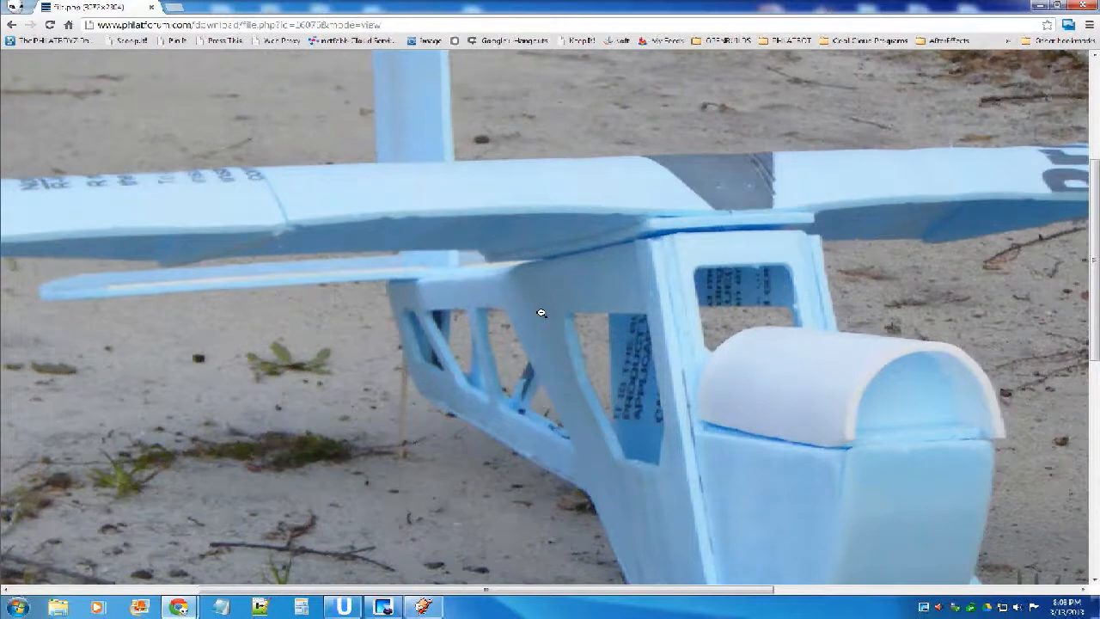
pyautogui.scroll(-2, 540, 312)
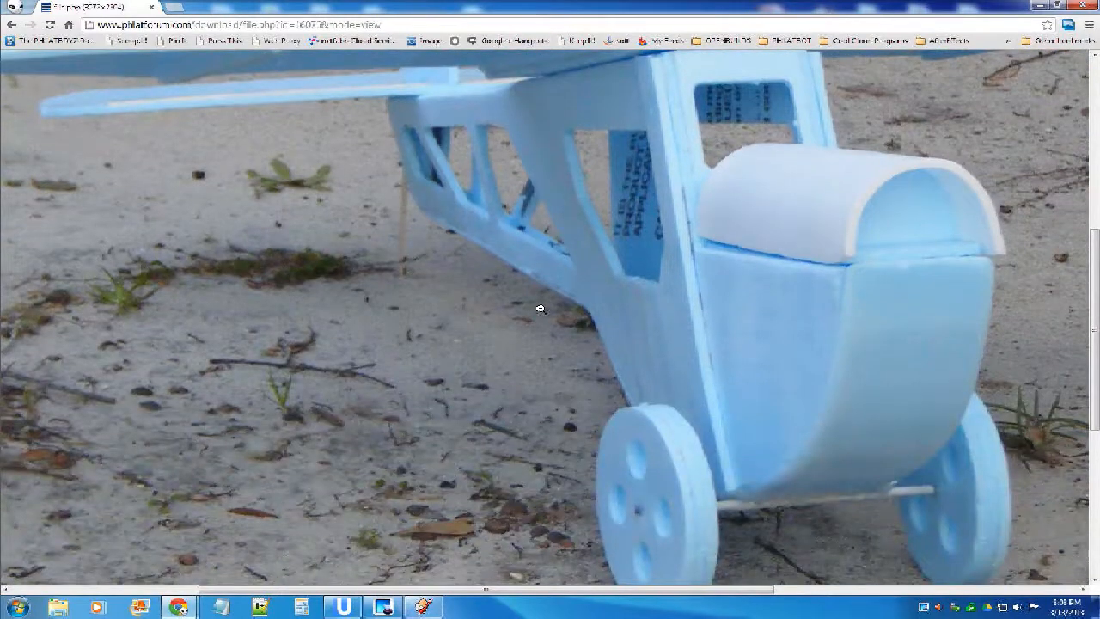
pyautogui.scroll(2, 539, 309)
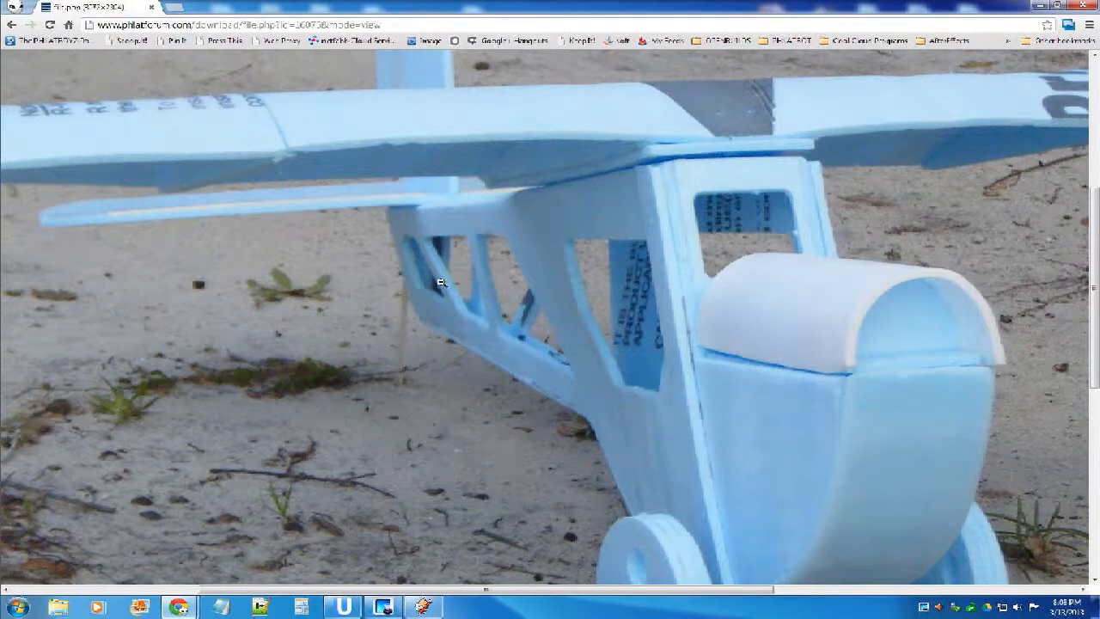
pyautogui.scroll(-1, 440, 282)
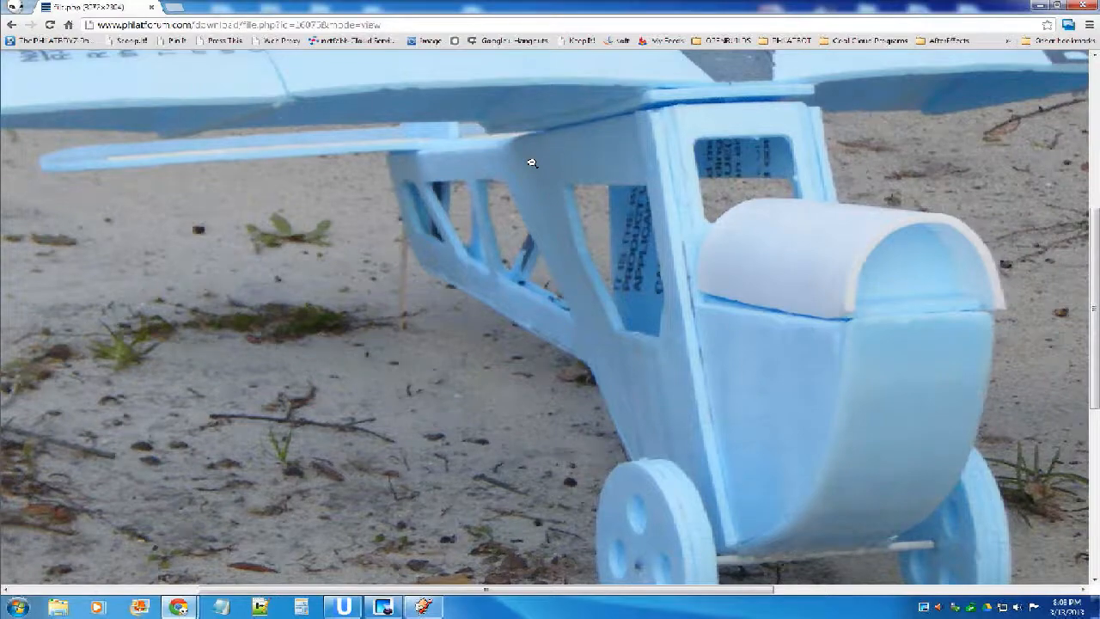
pyautogui.click(351, 230)
pyautogui.click(12, 25)
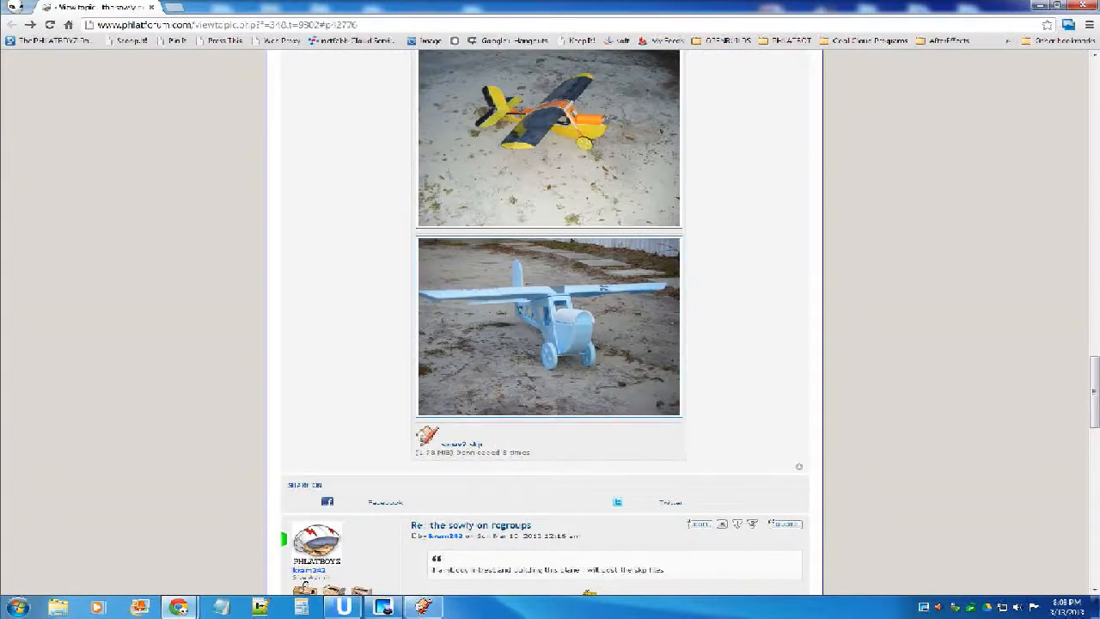
# Read through the replies below the first post and look back over the attached airplane photos.
pyautogui.scroll(-2, 305, 368)
pyautogui.scroll(-1, 305, 367)
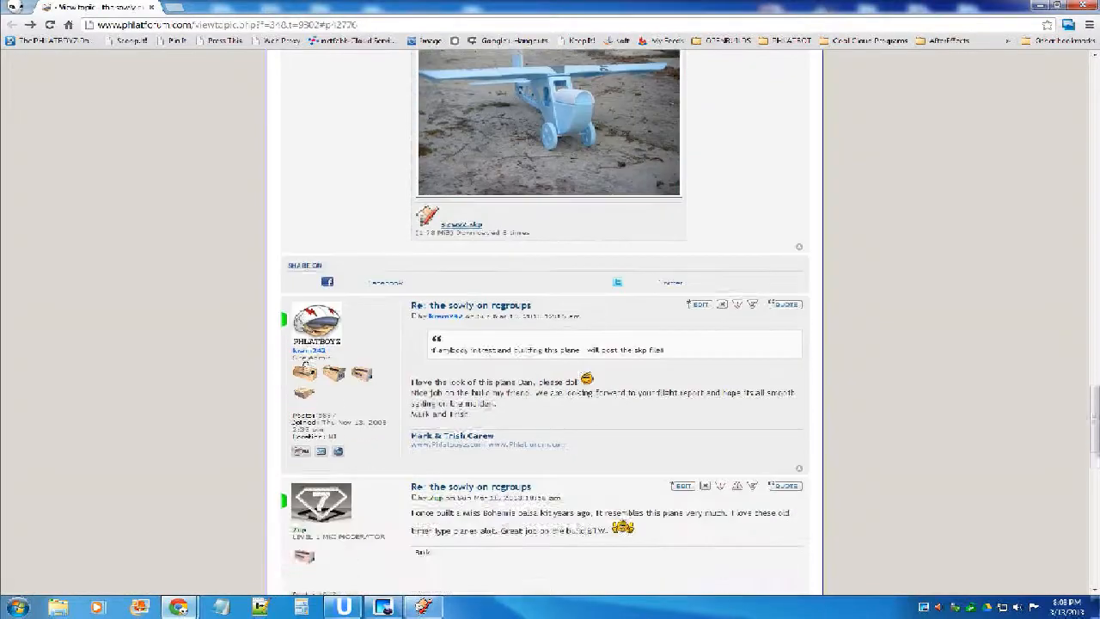
pyautogui.scroll(-4, 305, 368)
pyautogui.scroll(-4, 318, 471)
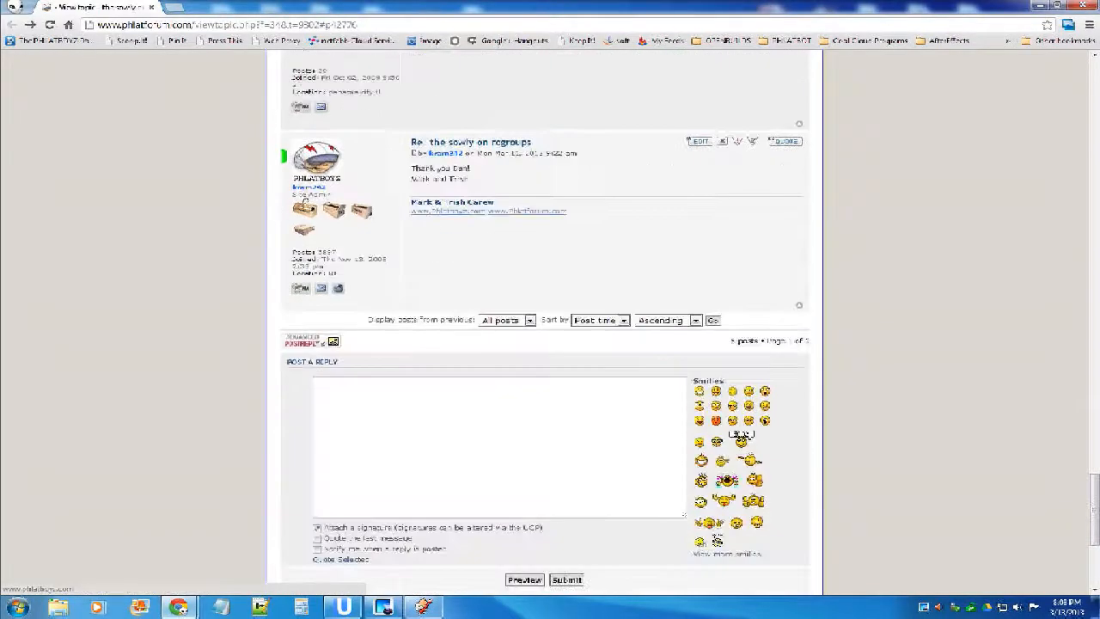
pyautogui.scroll(-3, 387, 343)
pyautogui.scroll(9, 386, 343)
pyautogui.scroll(3, 548, 327)
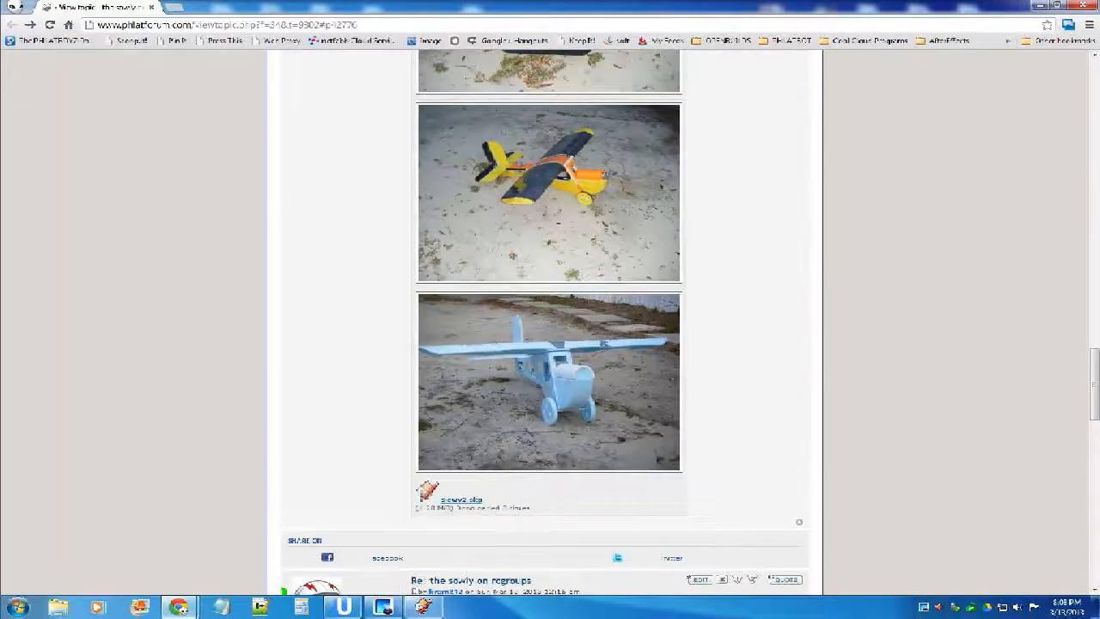
pyautogui.scroll(5, 548, 327)
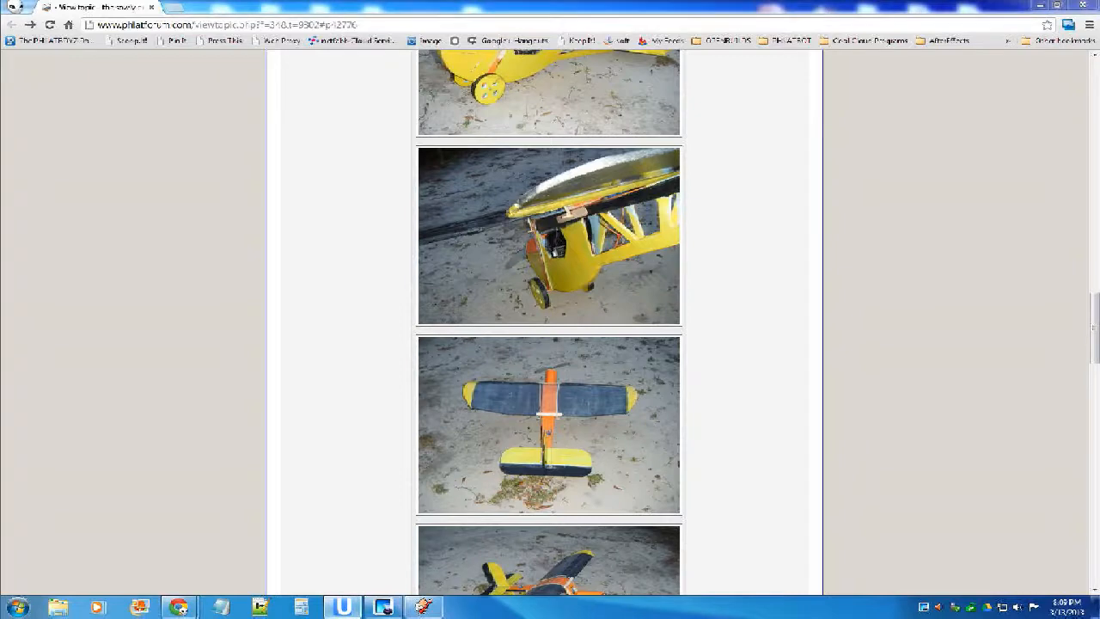
# Switch to the Presenter window, add the HD Pro microphone as a source, and close the editor.
pyautogui.click(342, 606)
pyautogui.moveTo(395, 37); pyautogui.dragTo(454, 99)
pyautogui.click(270, 422)
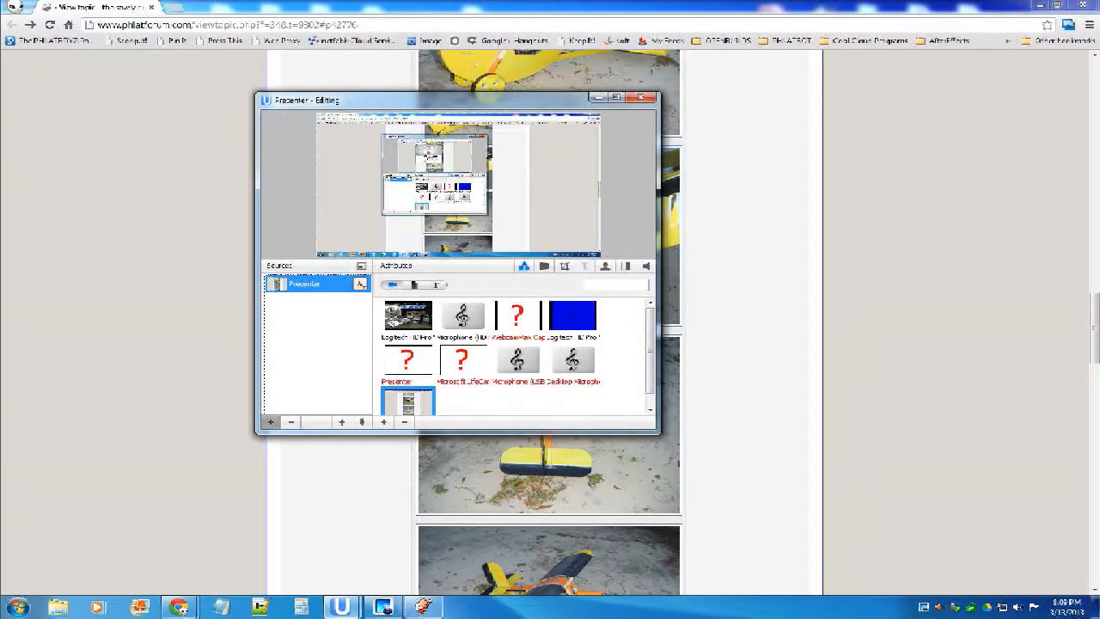
pyautogui.click(463, 318)
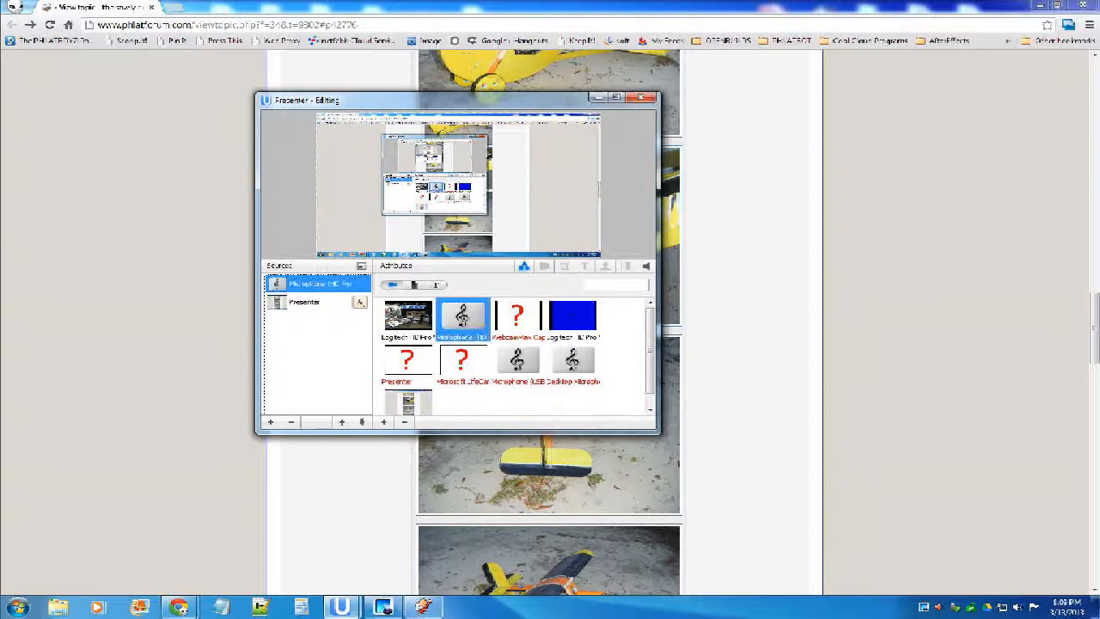
pyautogui.click(641, 97)
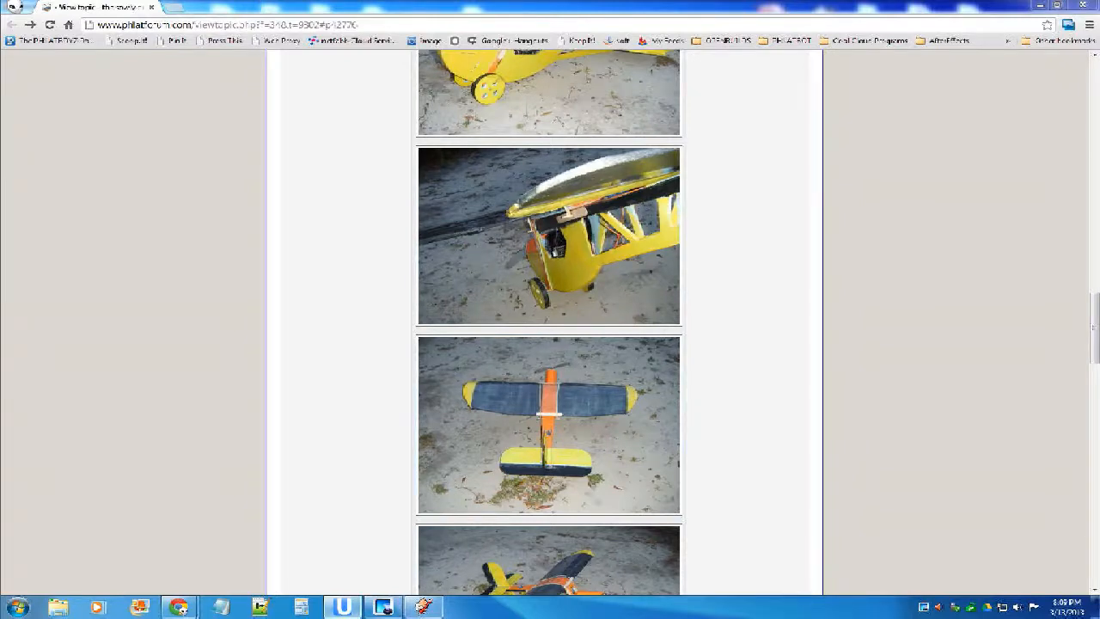
# Open the first post's top photo of the blue airplane, examine the wing and tail at full size, and return to the topic.
pyautogui.scroll(15, 550, 323)
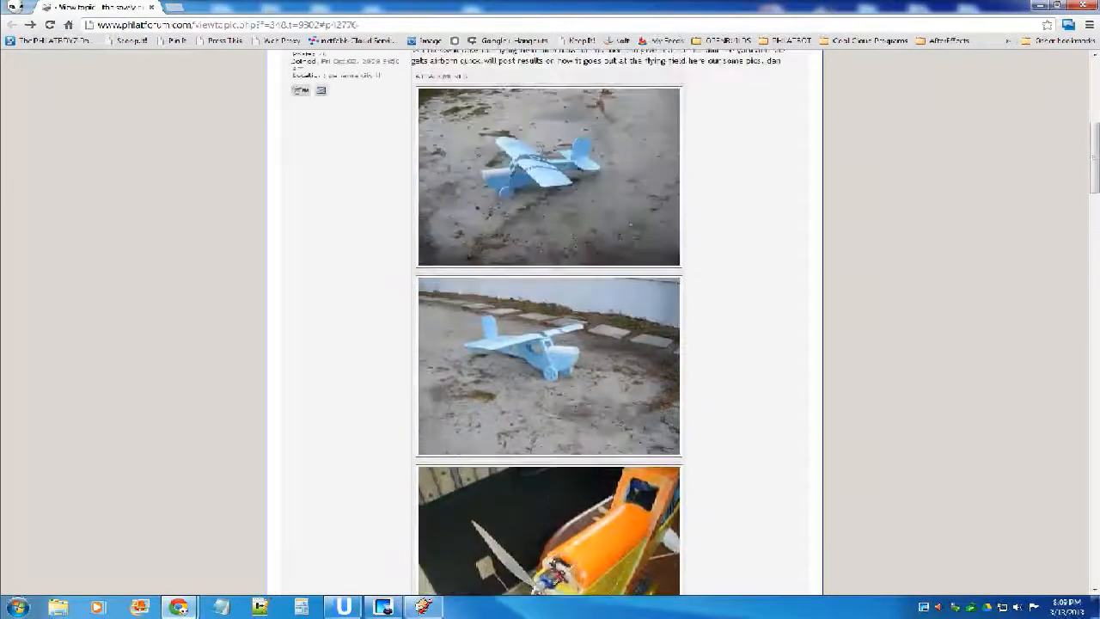
pyautogui.scroll(1, 550, 323)
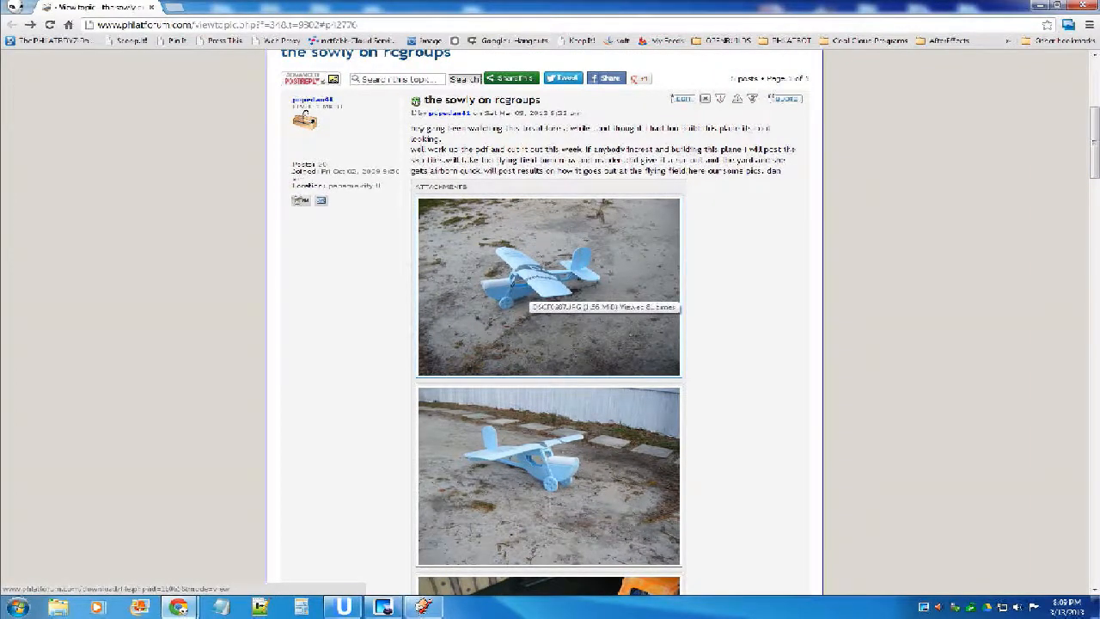
pyautogui.scroll(1, 550, 344)
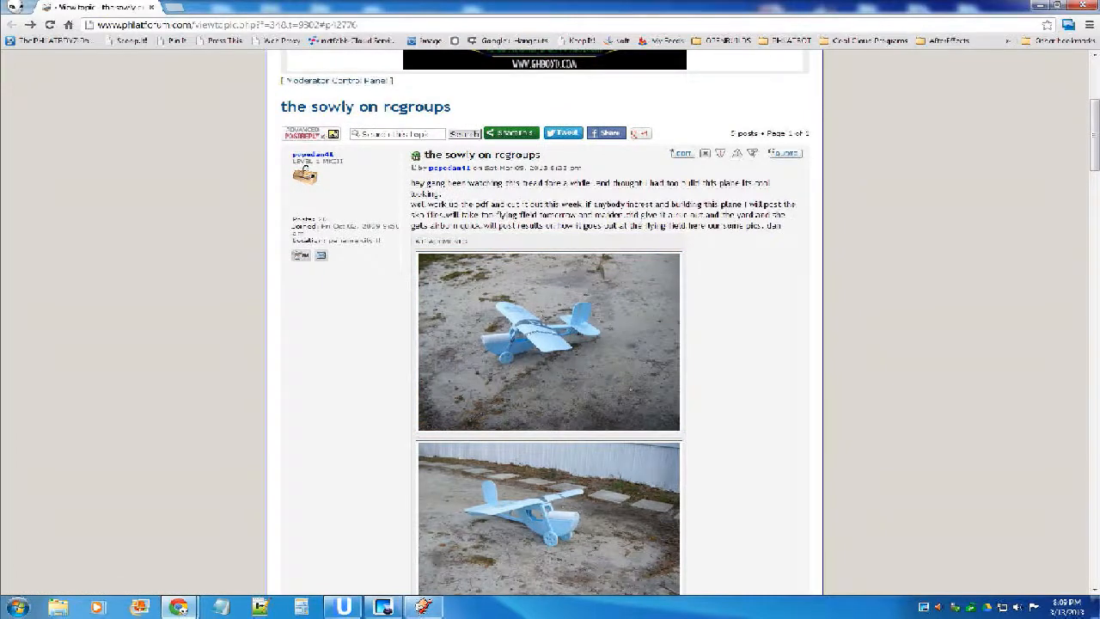
pyautogui.scroll(-2, 632, 279)
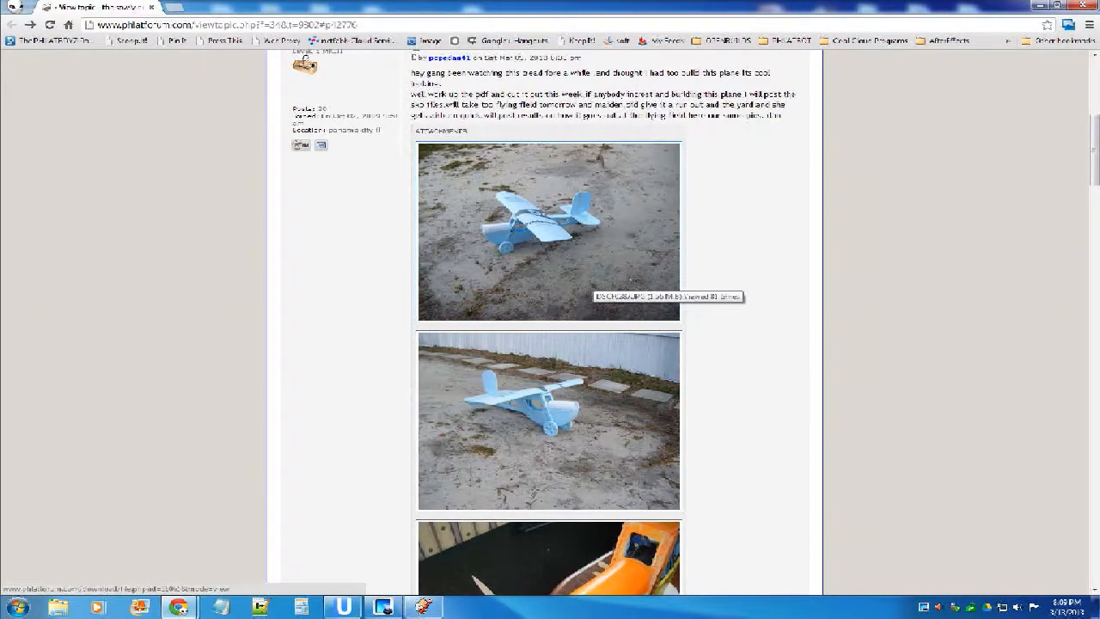
pyautogui.click(593, 277)
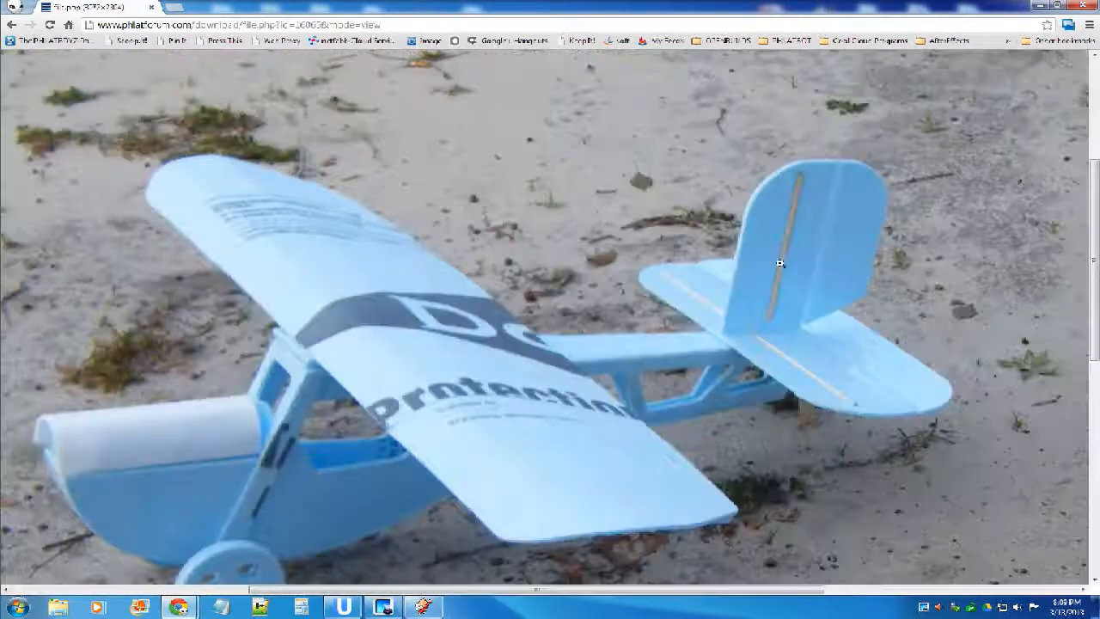
pyautogui.scroll(-3, 795, 235)
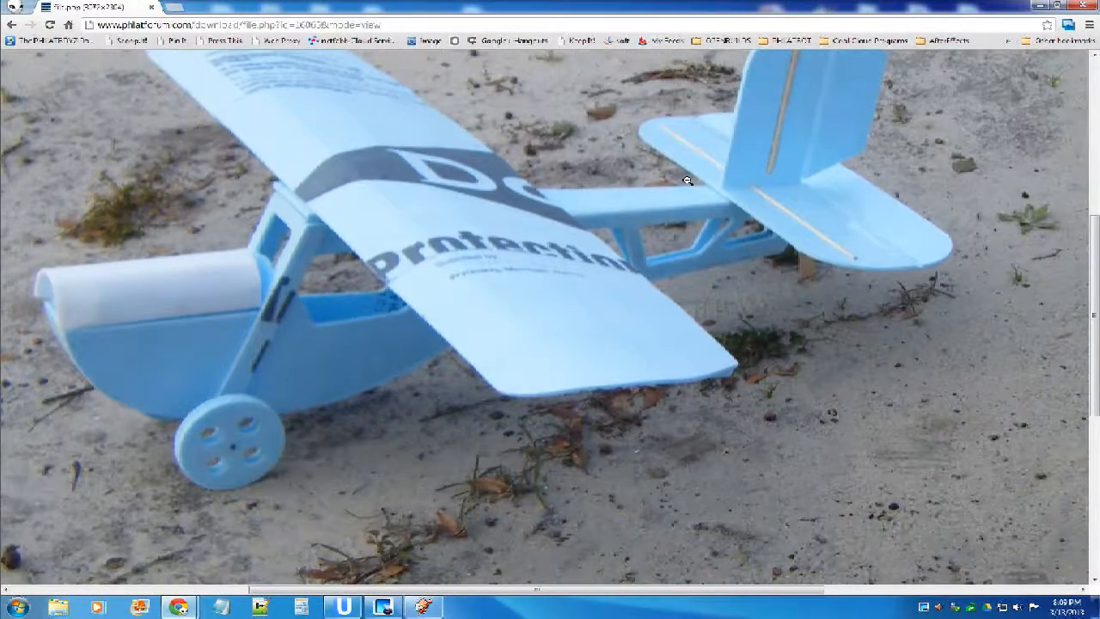
pyautogui.scroll(-1, 744, 213)
pyautogui.scroll(1, 736, 222)
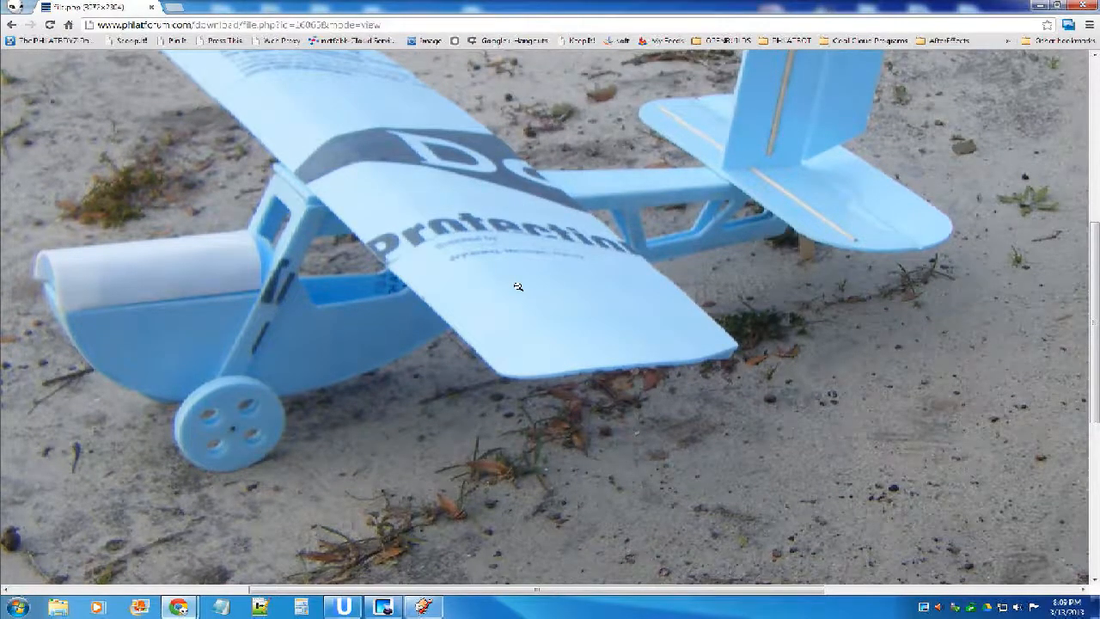
pyautogui.scroll(1, 498, 294)
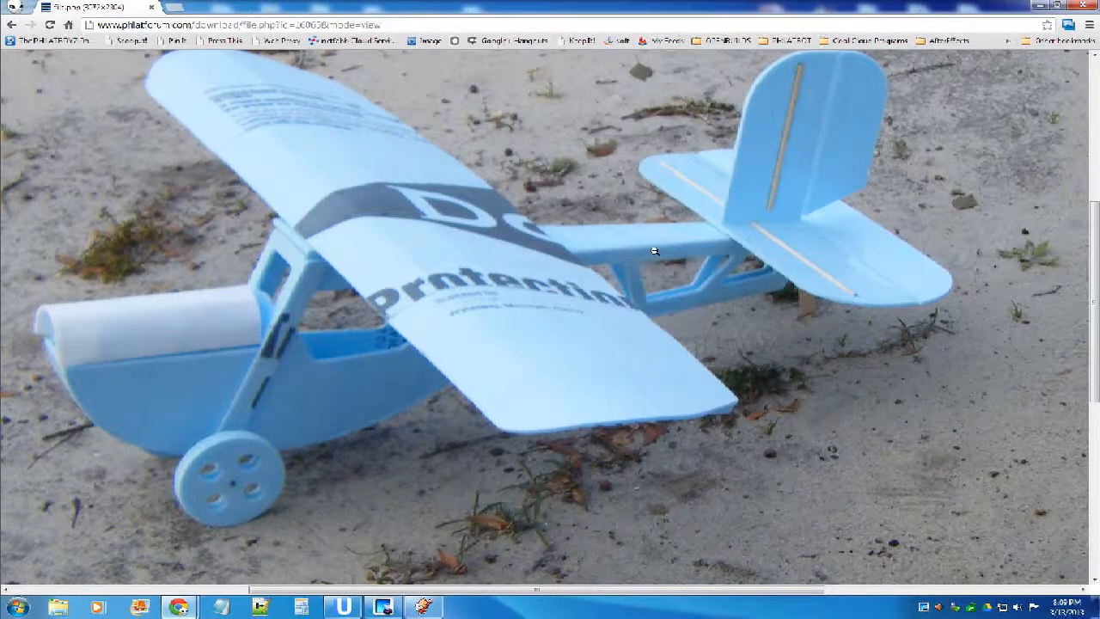
pyautogui.click(12, 24)
# Look through the painted airplane photos and reopen the front-view photo of the blue airplane, magnified on the fuselage.
pyautogui.scroll(-7, 550, 322)
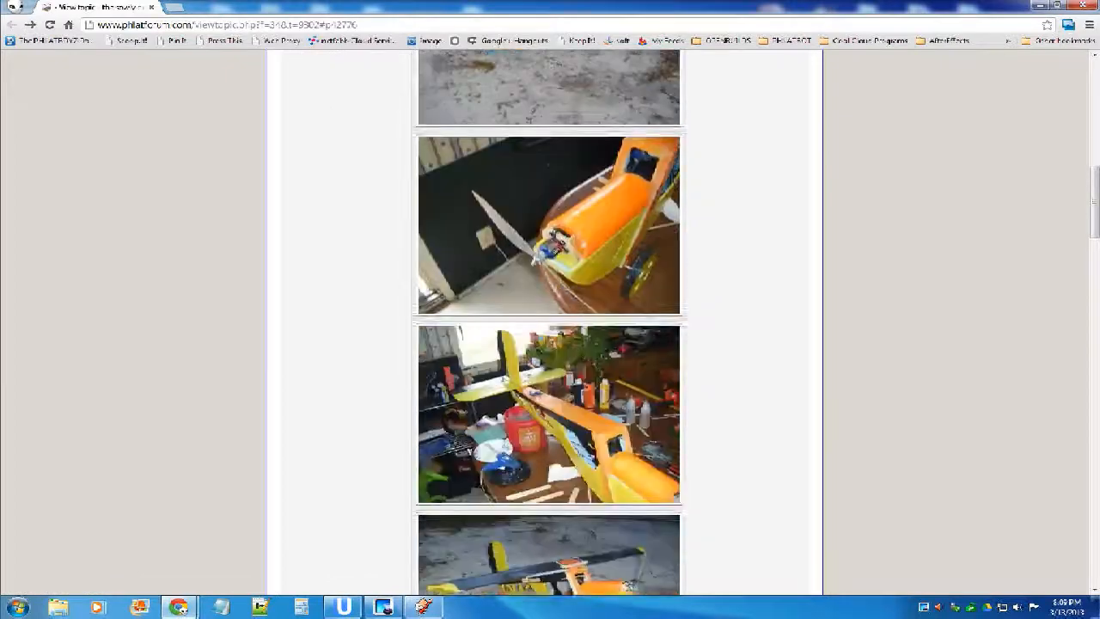
pyautogui.scroll(6, 550, 322)
pyautogui.scroll(-2, 550, 322)
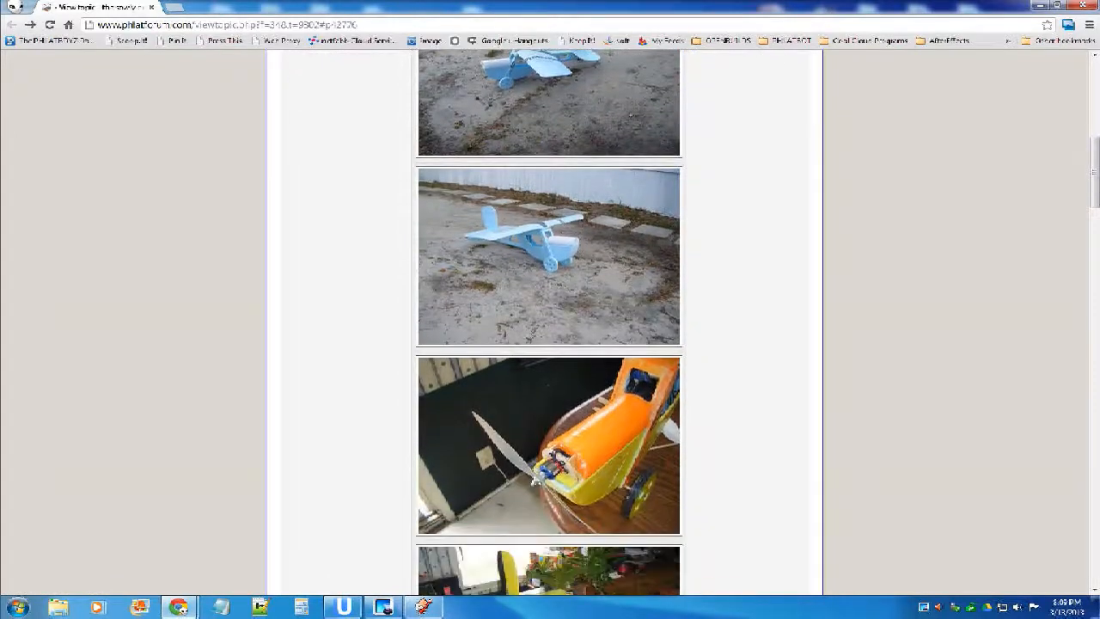
pyautogui.scroll(1, 550, 323)
pyautogui.scroll(-2, 550, 323)
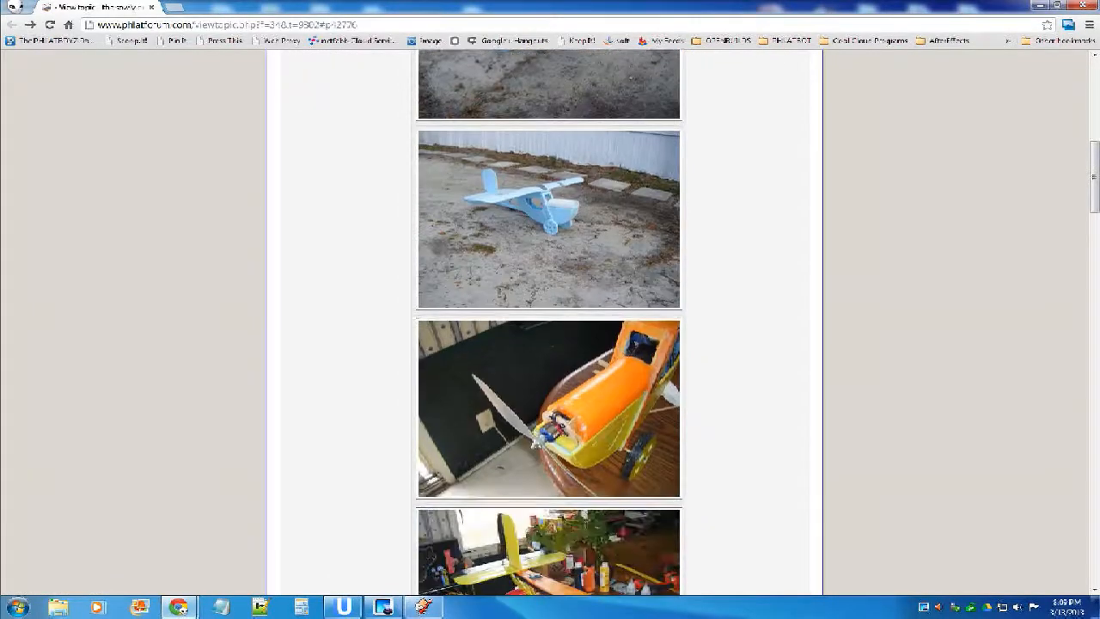
pyautogui.scroll(-8, 550, 322)
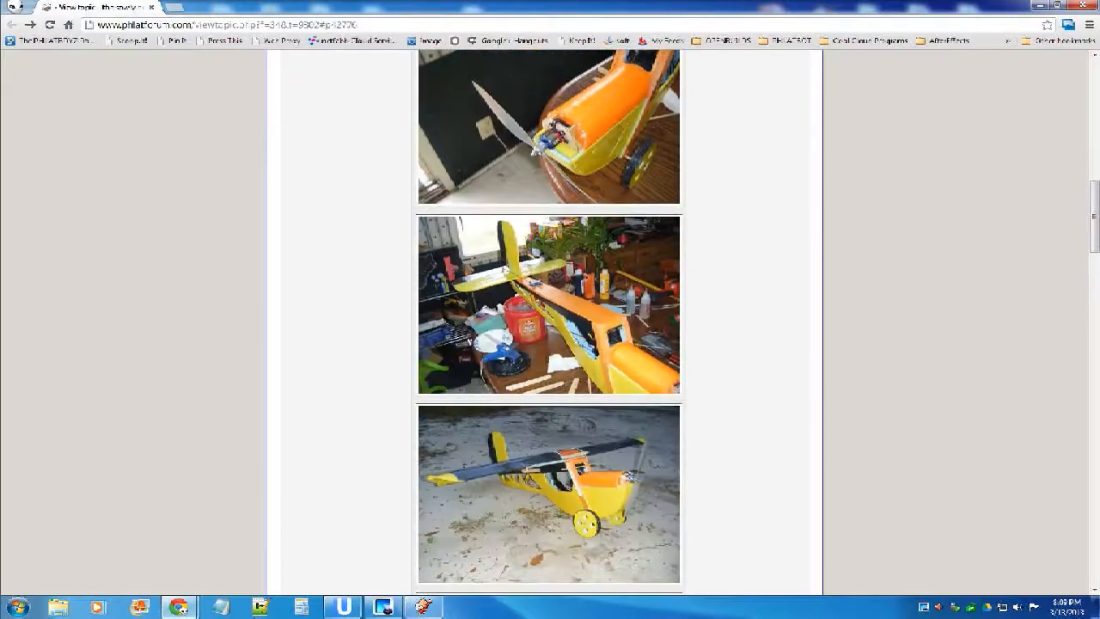
pyautogui.scroll(-18, 549, 322)
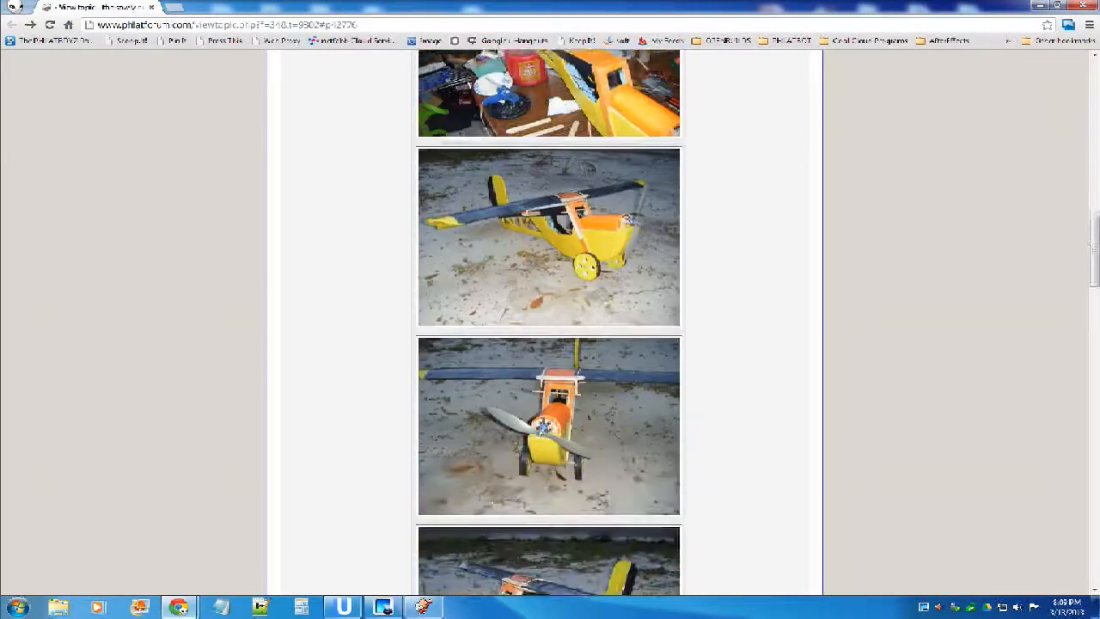
pyautogui.scroll(-4, 550, 322)
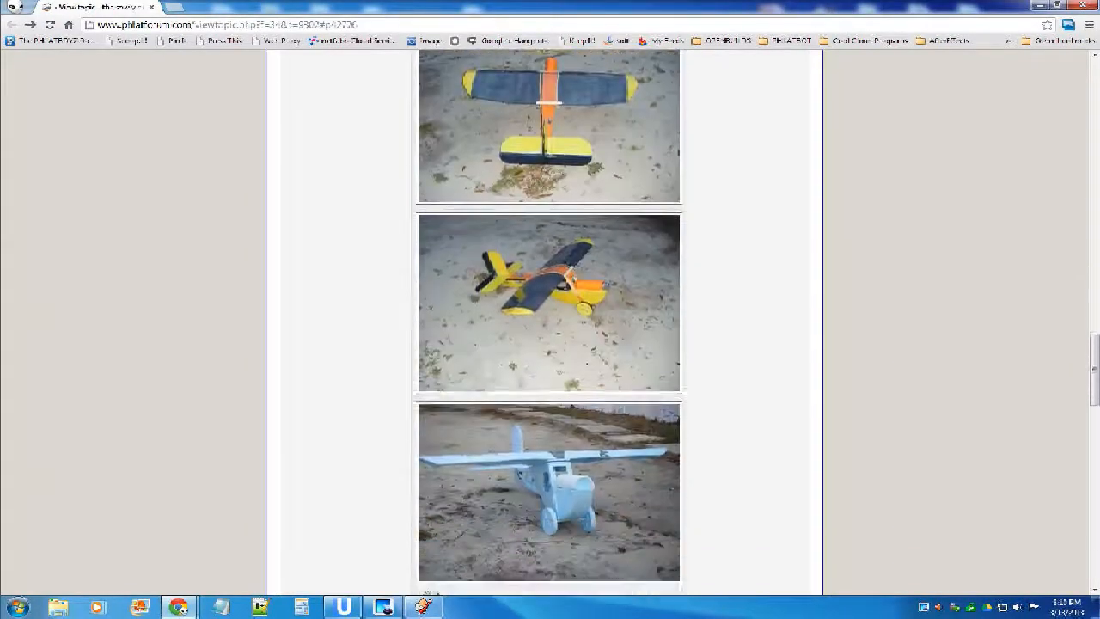
pyautogui.click(490, 322)
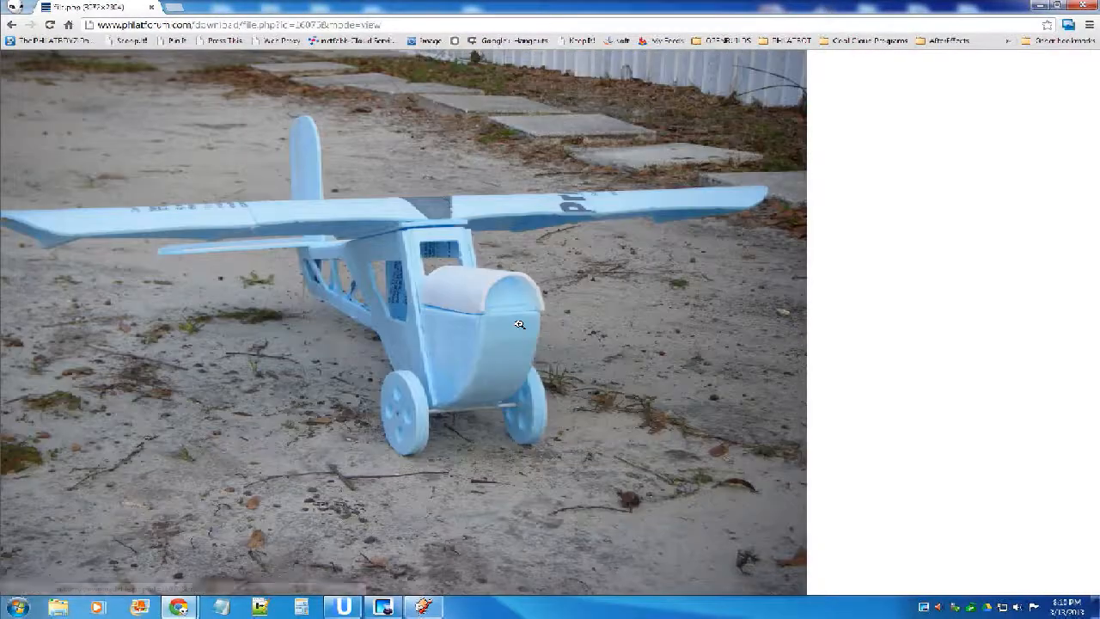
pyautogui.click(376, 306)
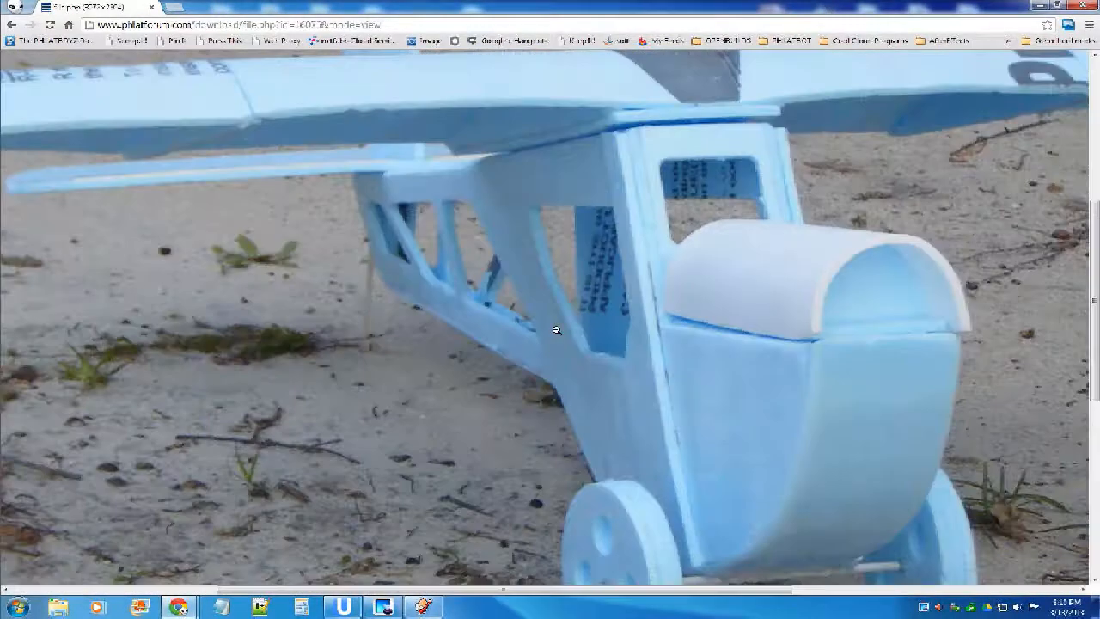
# Examine the blue airplane's cowl, wheels, fuselage cutouts and wing in the magnified photo, and return to the topic.
pyautogui.scroll(1, 556, 330)
pyautogui.scroll(-2, 879, 340)
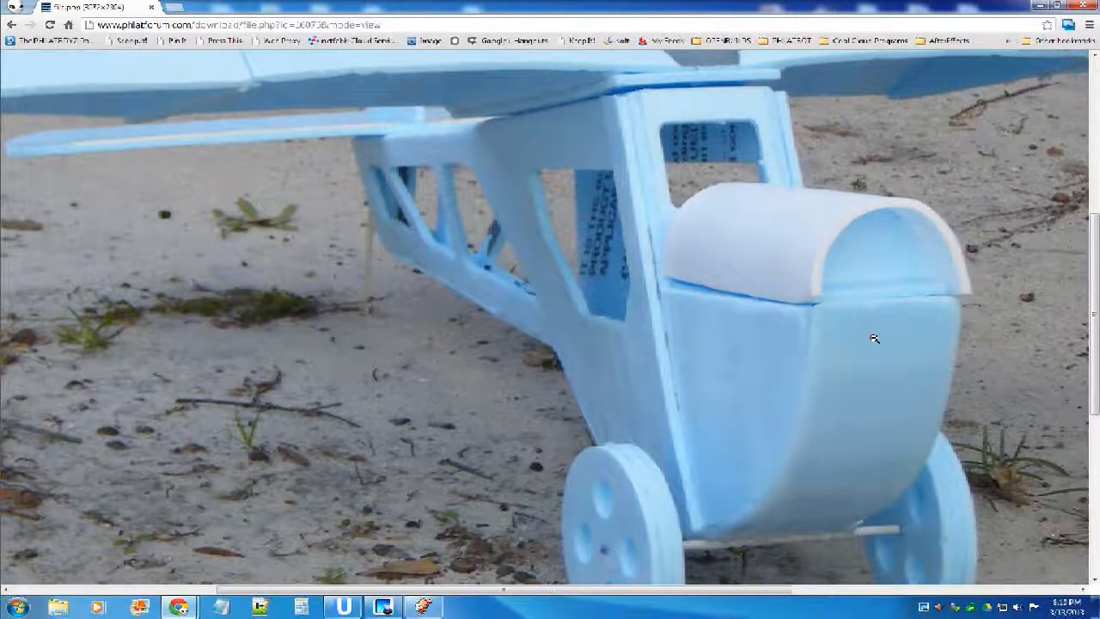
pyautogui.scroll(-2, 878, 341)
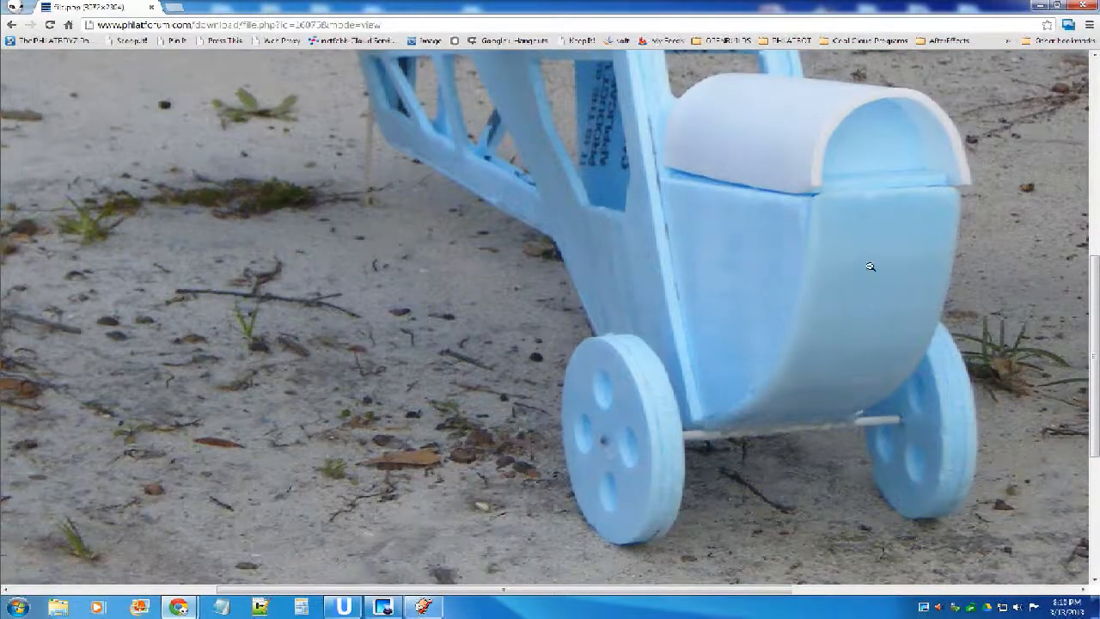
pyautogui.scroll(1, 805, 319)
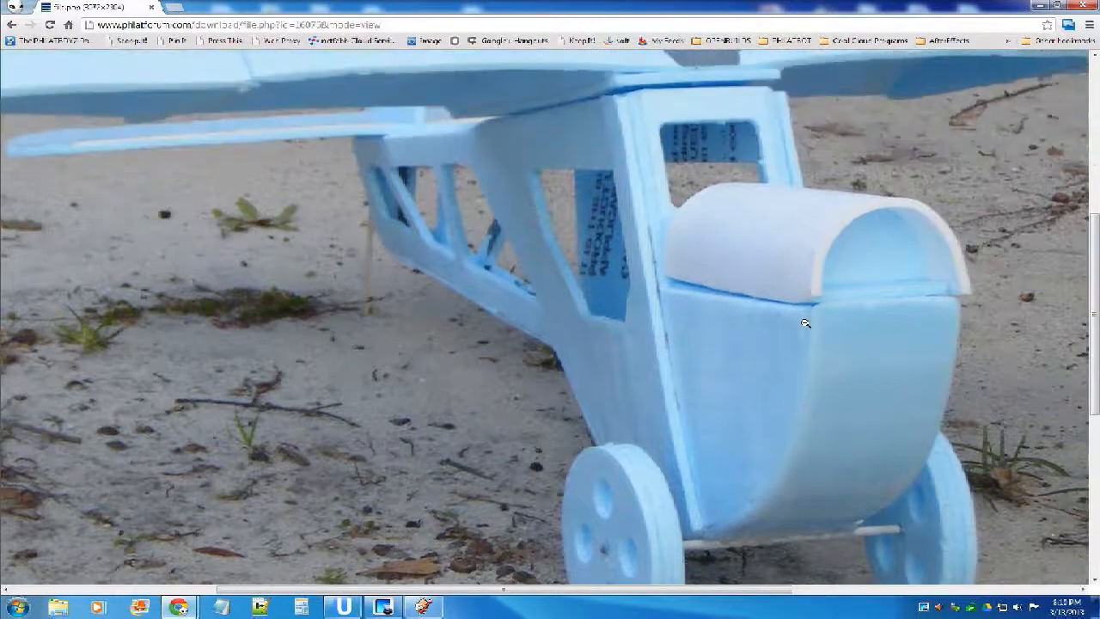
pyautogui.scroll(-1, 772, 343)
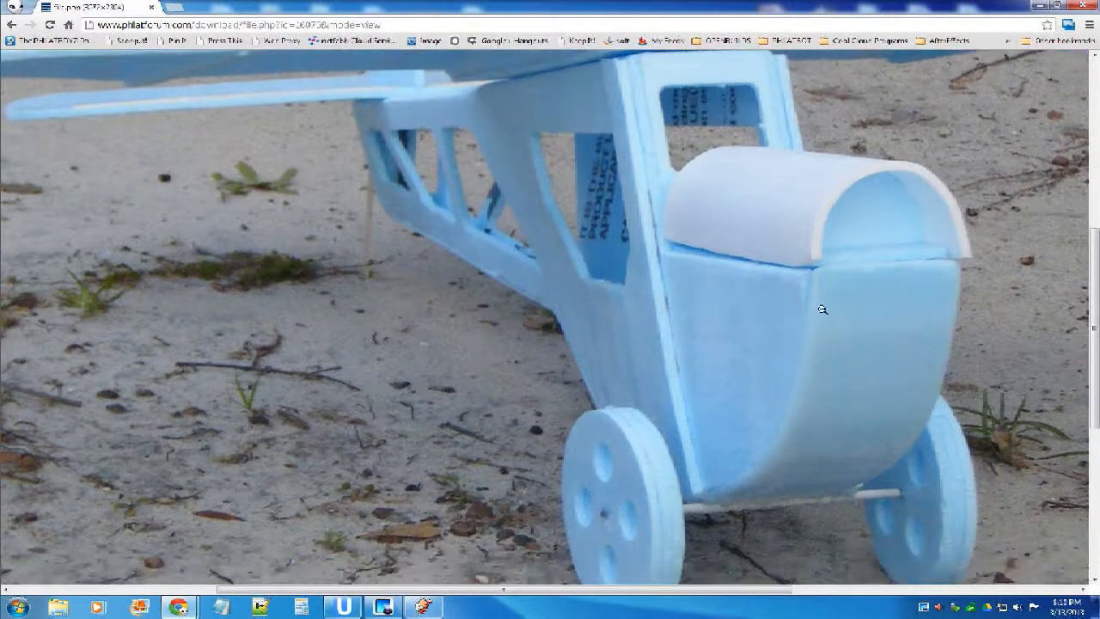
pyautogui.scroll(1, 699, 304)
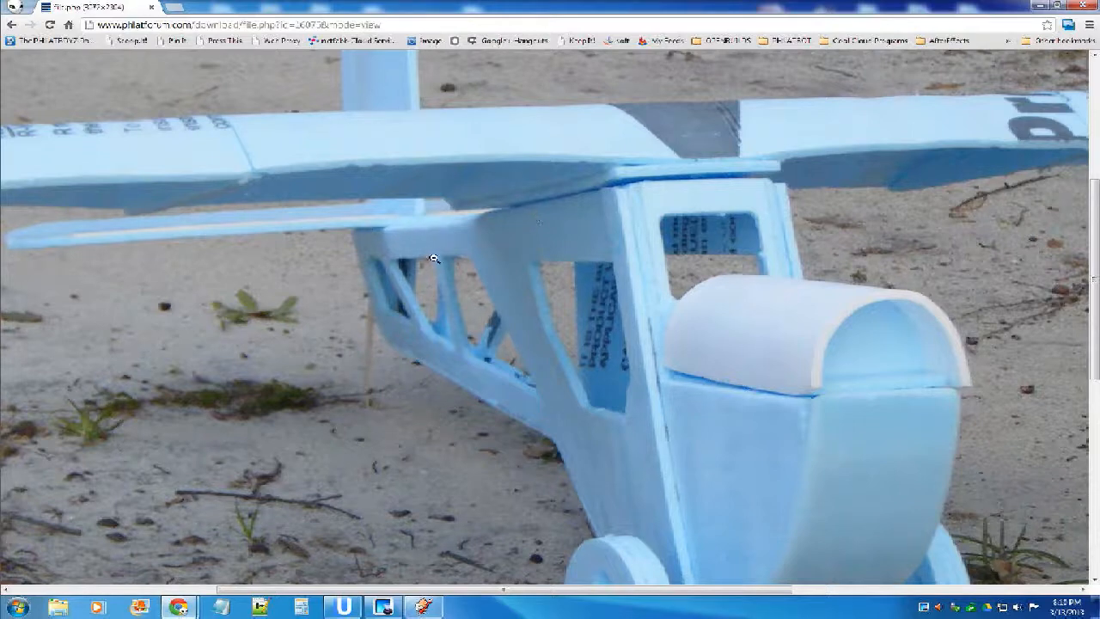
pyautogui.scroll(-1, 495, 311)
pyautogui.scroll(10, 503, 308)
pyautogui.click(506, 306)
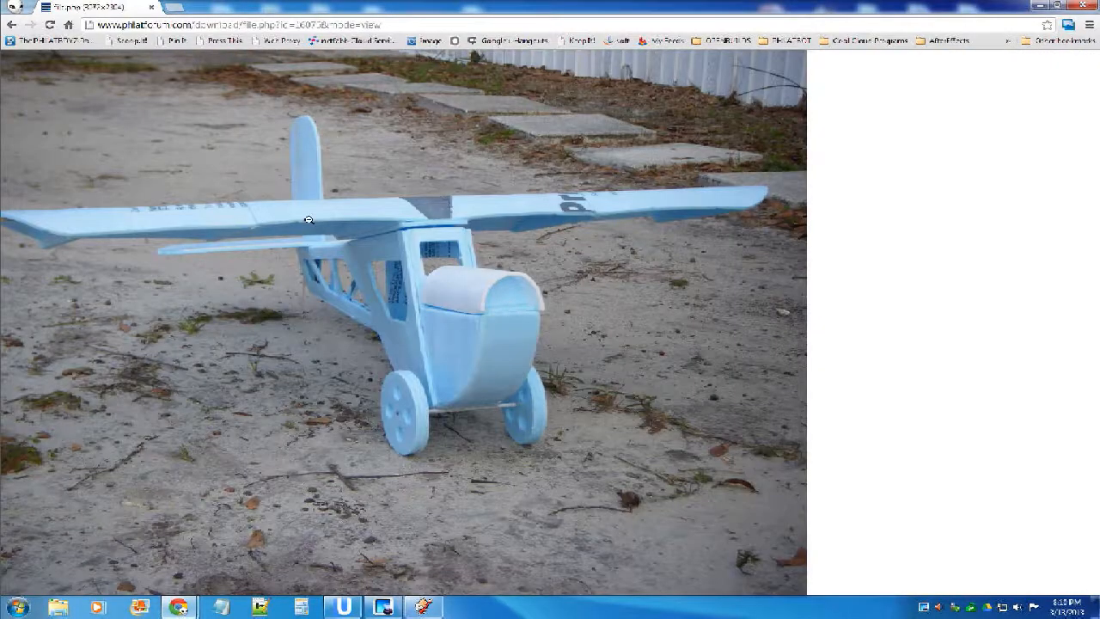
pyautogui.click(11, 24)
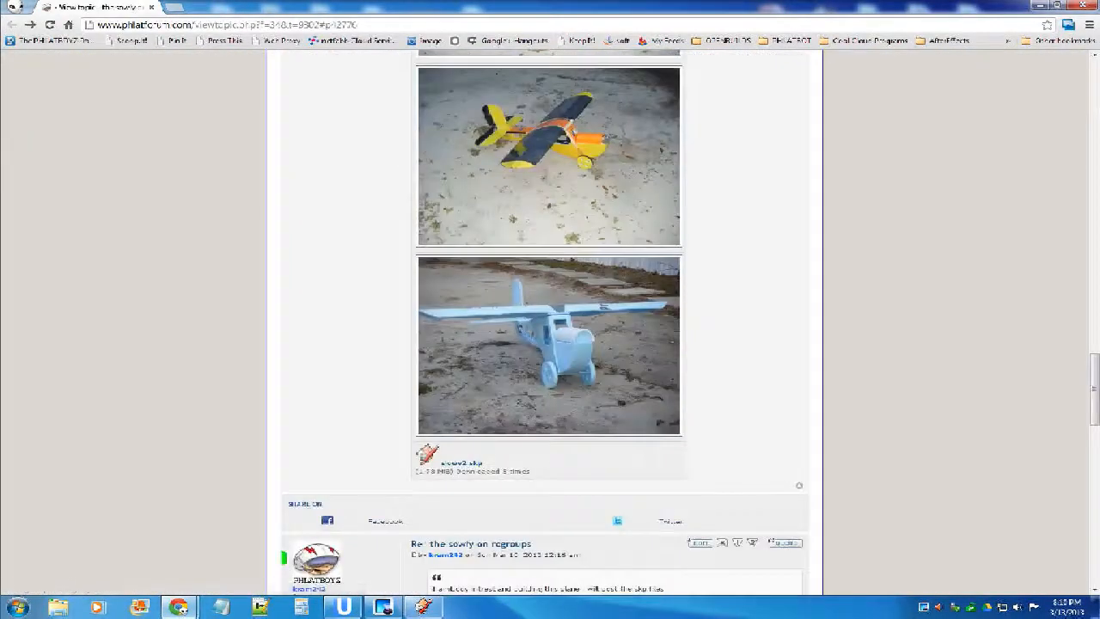
# Look over the airplane photos, the attached SketchUp file and the first reply beneath them.
pyautogui.scroll(-3, 310, 454)
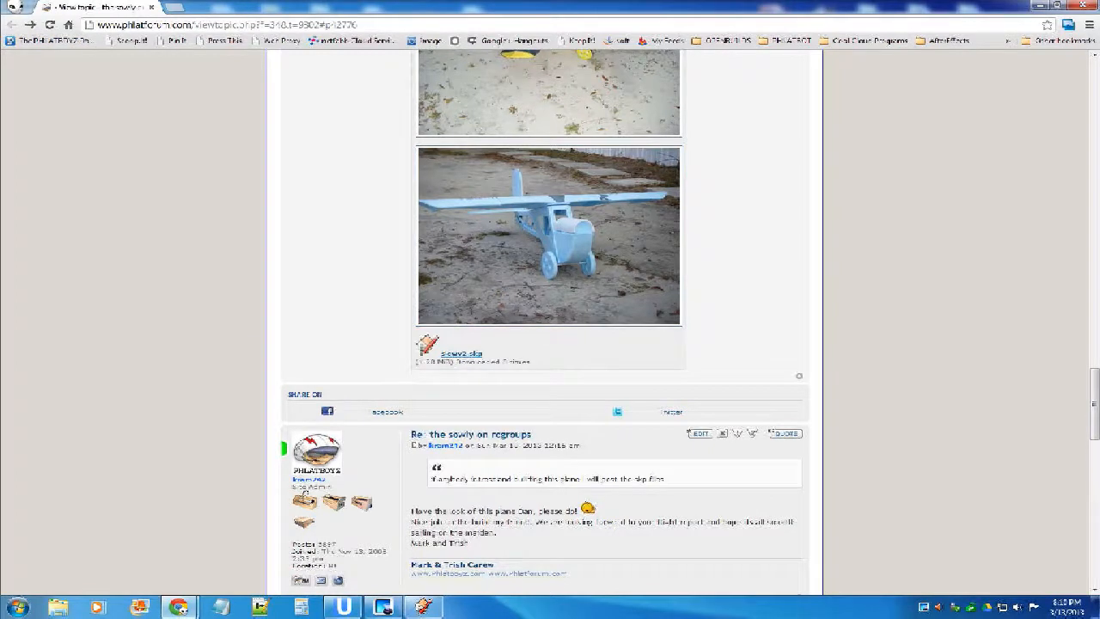
pyautogui.scroll(2, 542, 318)
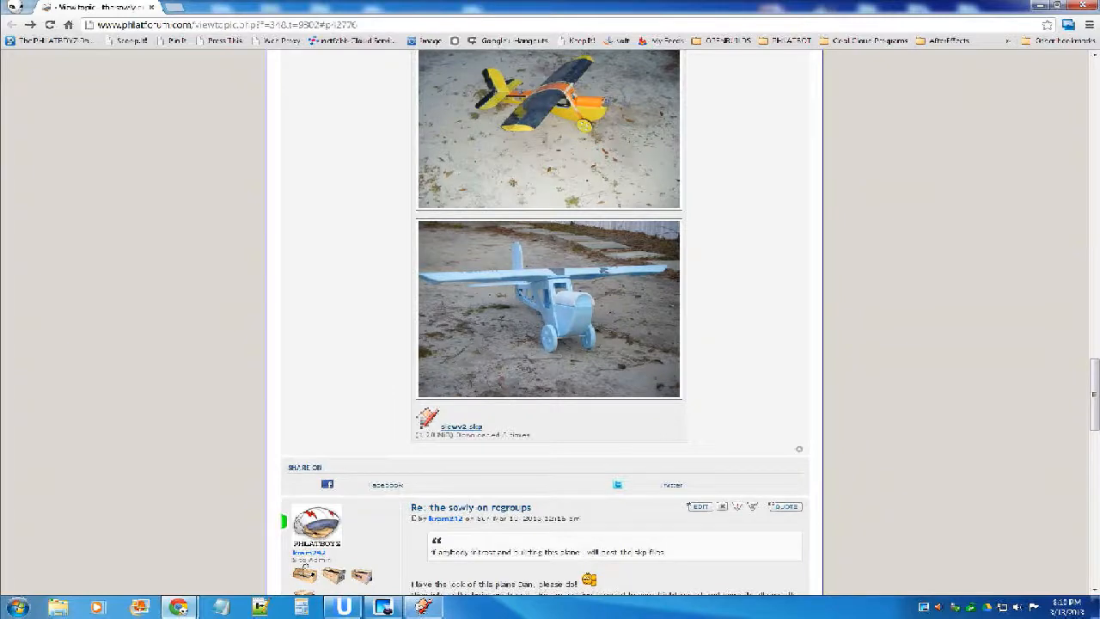
pyautogui.scroll(-3, 550, 318)
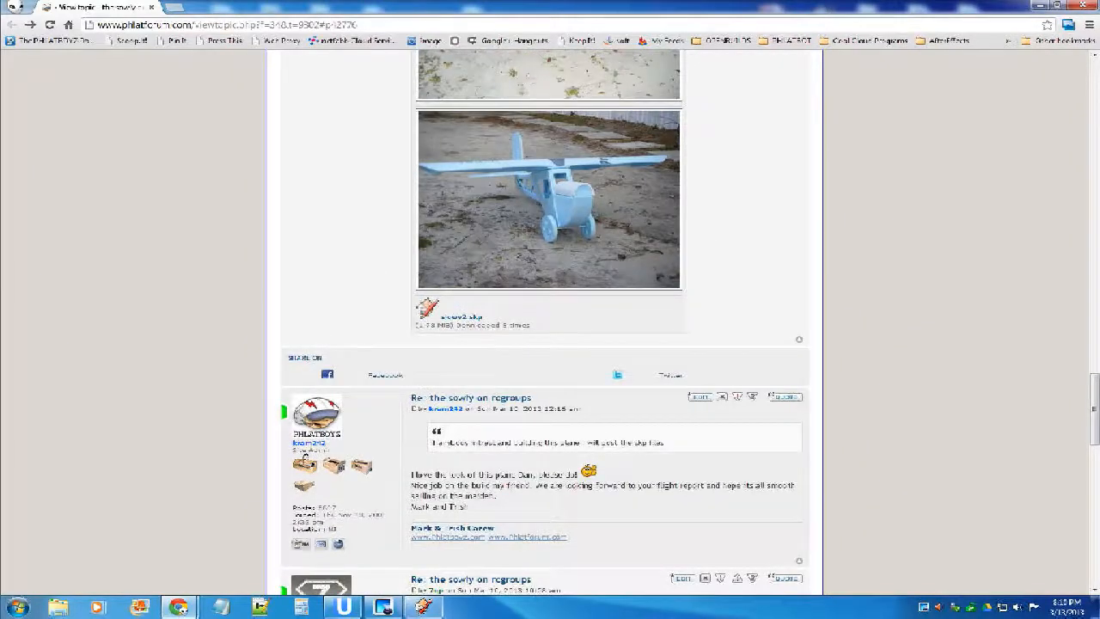
# Switch to the SketchUp model and examine the flat airplane parts laid out below the reference photo.
pyautogui.hotkey('alt', 'Tab')
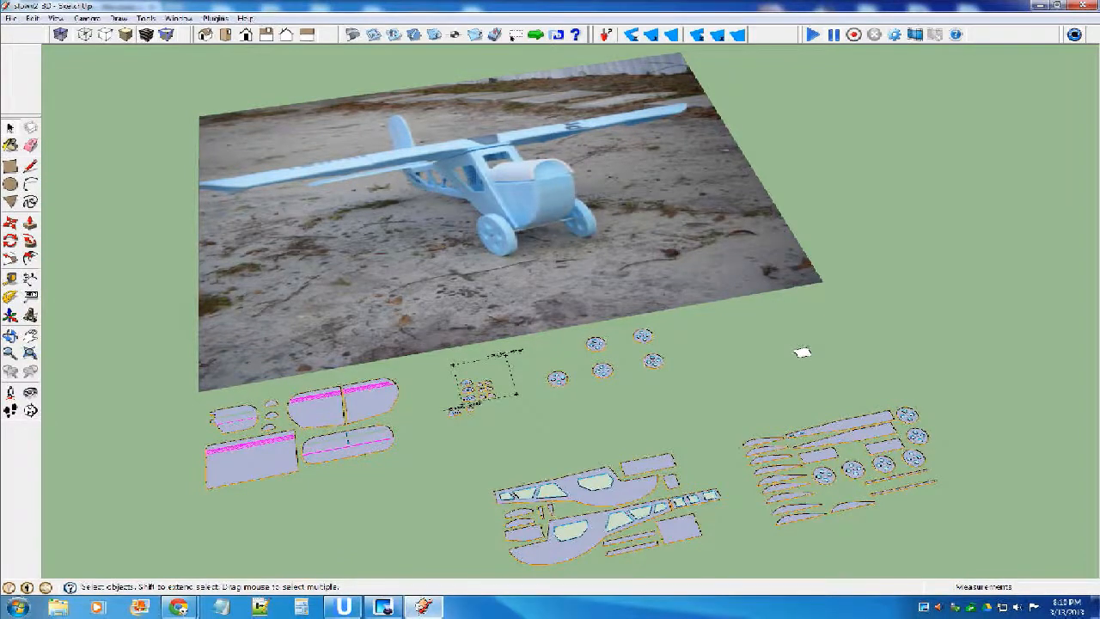
pyautogui.scroll(4, 510, 182)
pyautogui.scroll(-8, 510, 183)
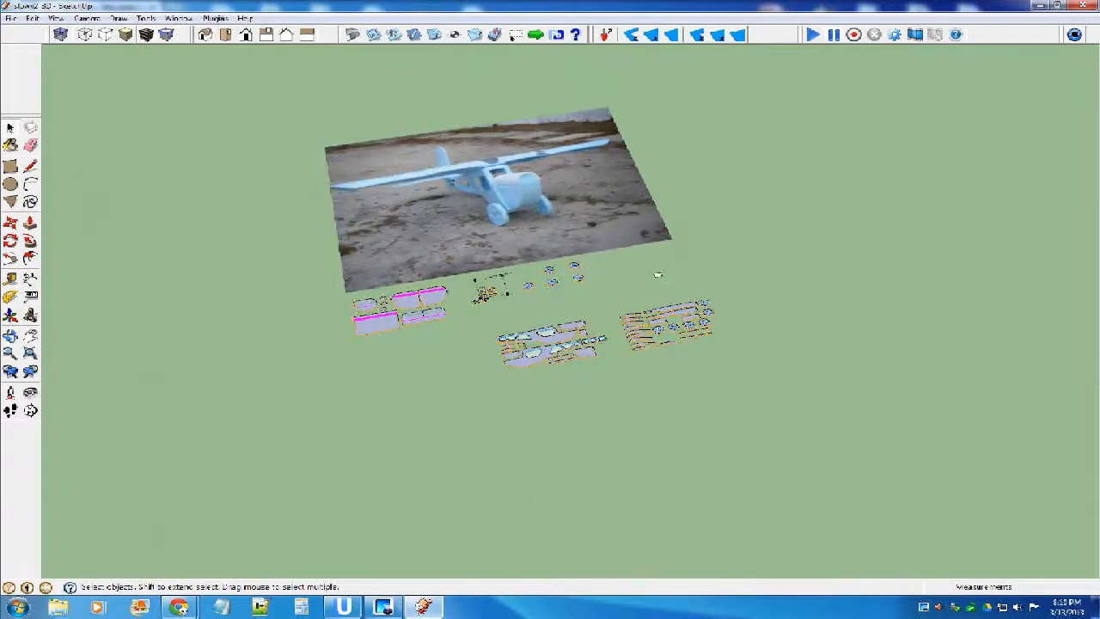
pyautogui.scroll(2, 515, 198)
pyautogui.moveTo(746, 277)
pyautogui.mouseDown(button='middle')
pyautogui.moveTo(753, 295)
pyautogui.moveTo(783, 265)
pyautogui.mouseUp(button='middle')
pyautogui.scroll(-3, 414, 376)
pyautogui.scroll(3, 478, 376)
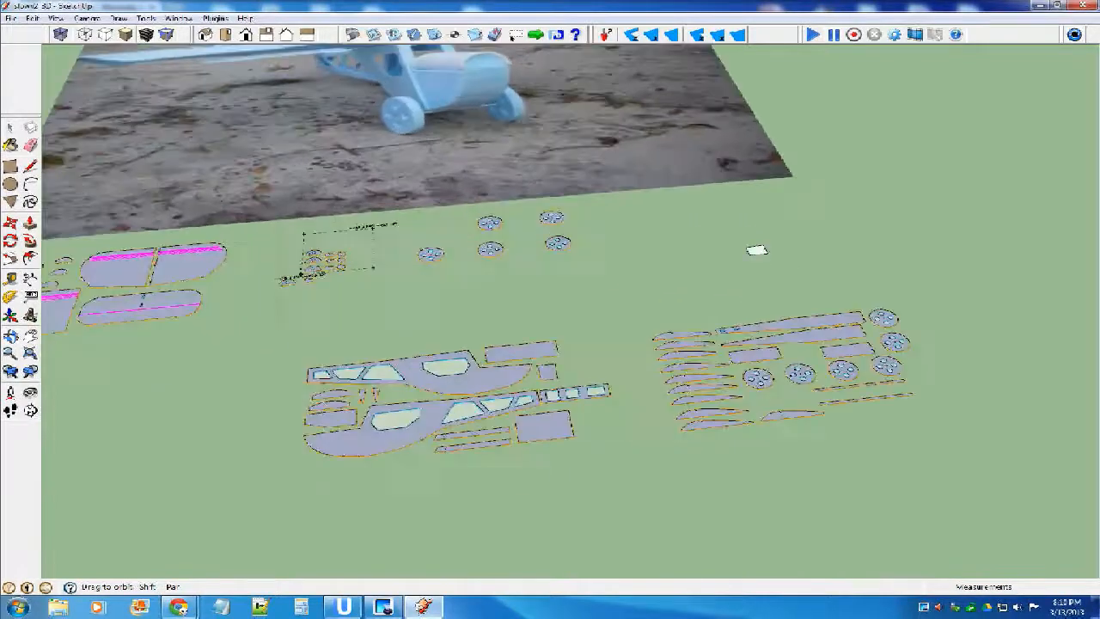
pyautogui.scroll(-3, 709, 371)
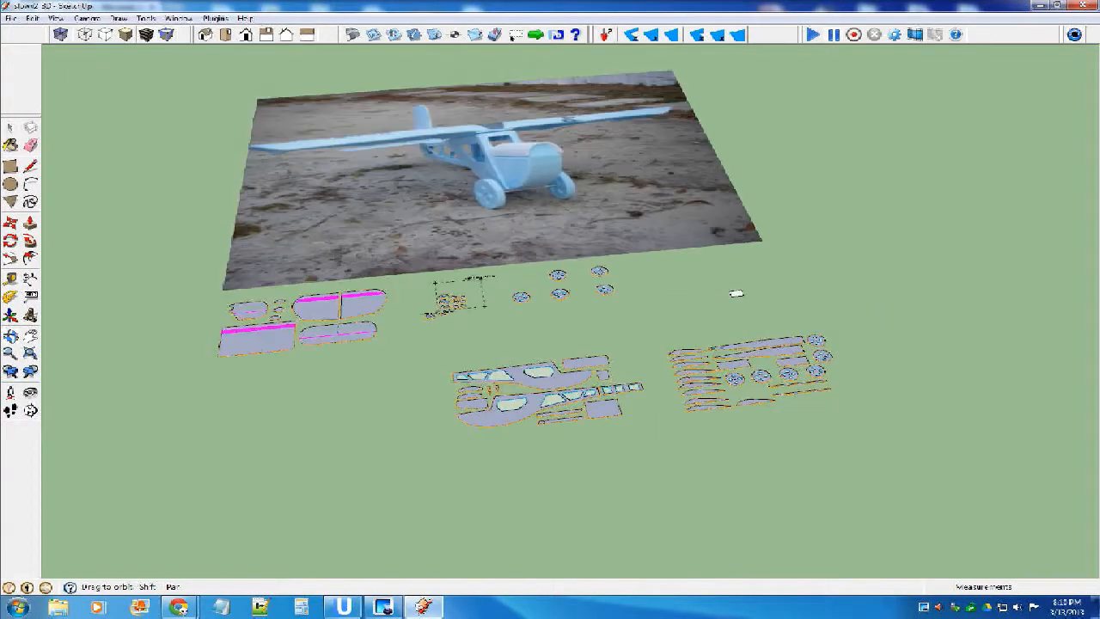
pyautogui.scroll(4, 541, 391)
pyautogui.scroll(-3, 592, 382)
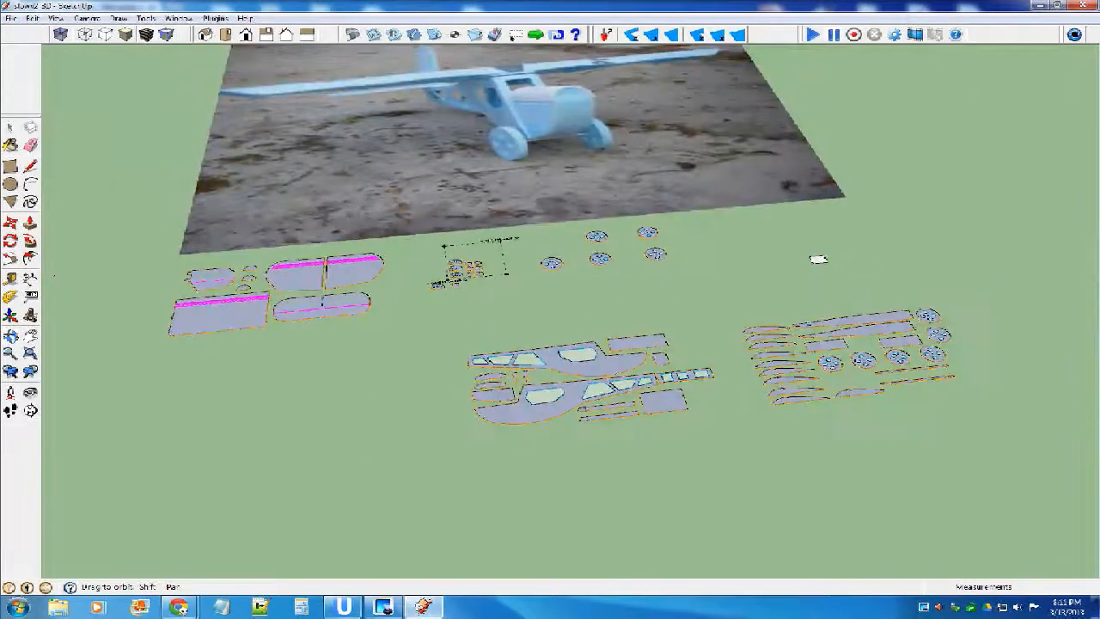
pyautogui.press('space')
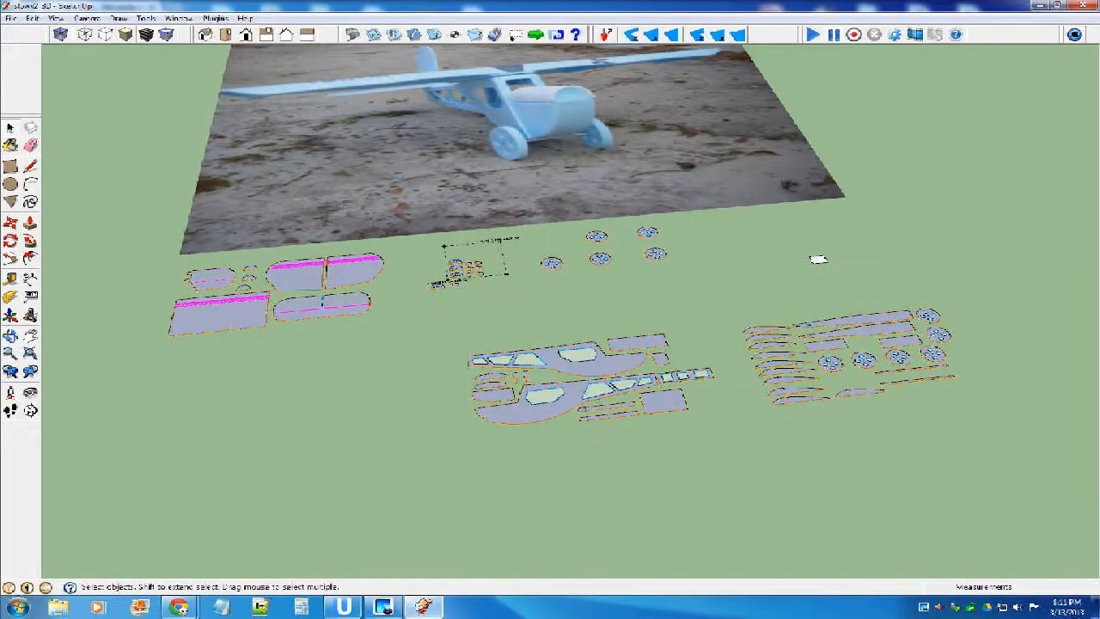
pyautogui.scroll(5, 593, 378)
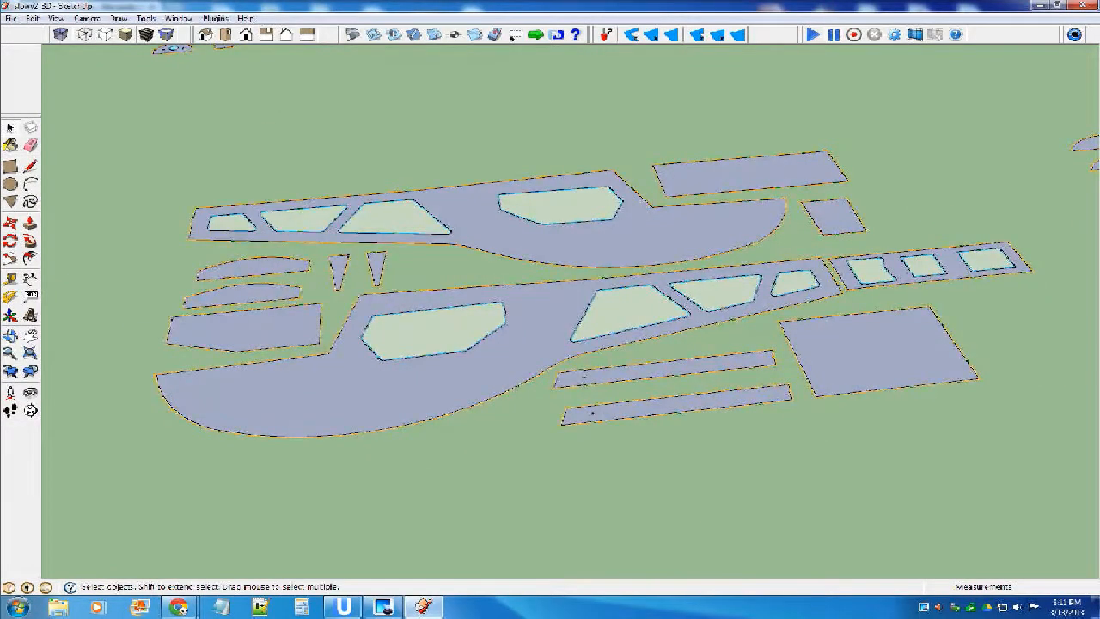
pyautogui.scroll(-5, 507, 364)
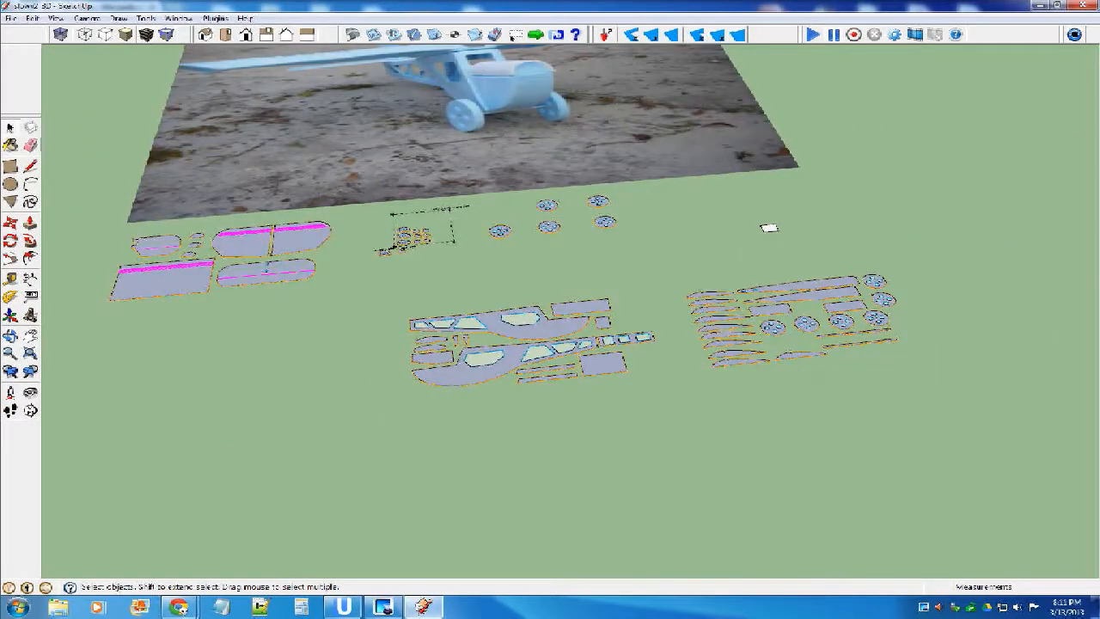
# Copy the face of the lower fuselage side out to the empty area beyond the wing rib and wheel parts.
pyautogui.scroll(4, 457, 378)
pyautogui.click(578, 339)
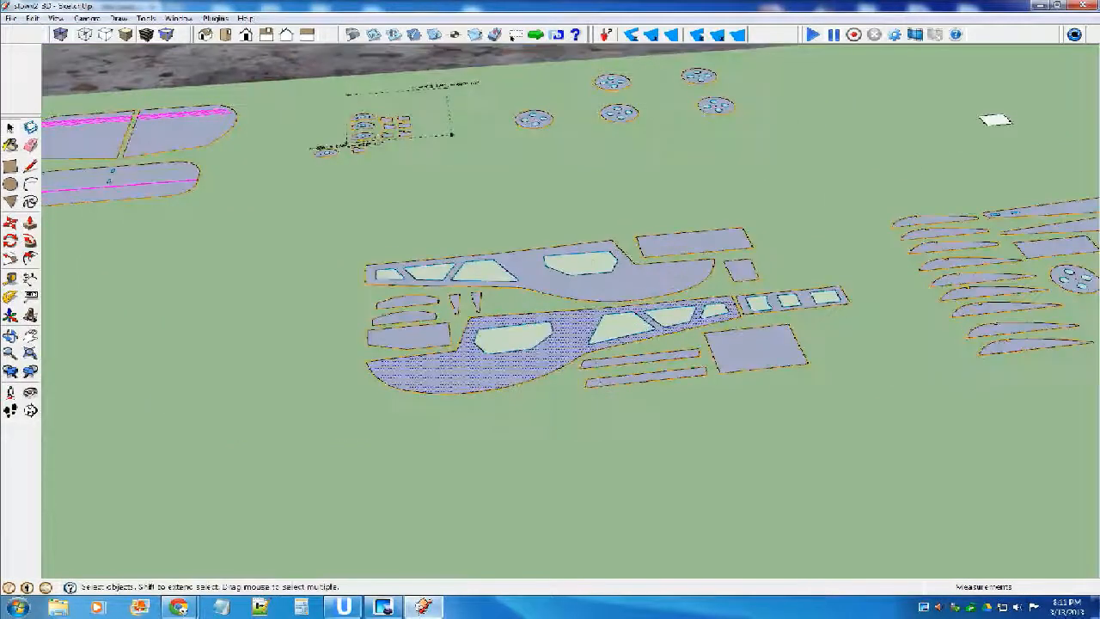
pyautogui.scroll(4, 591, 336)
pyautogui.scroll(-6, 780, 326)
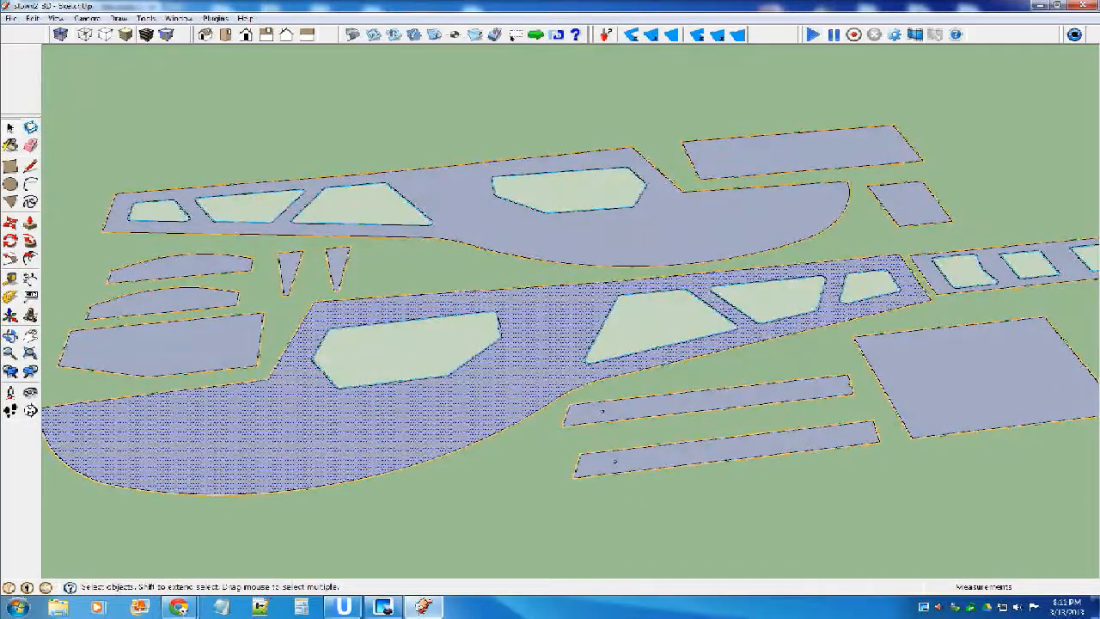
pyautogui.press('m')
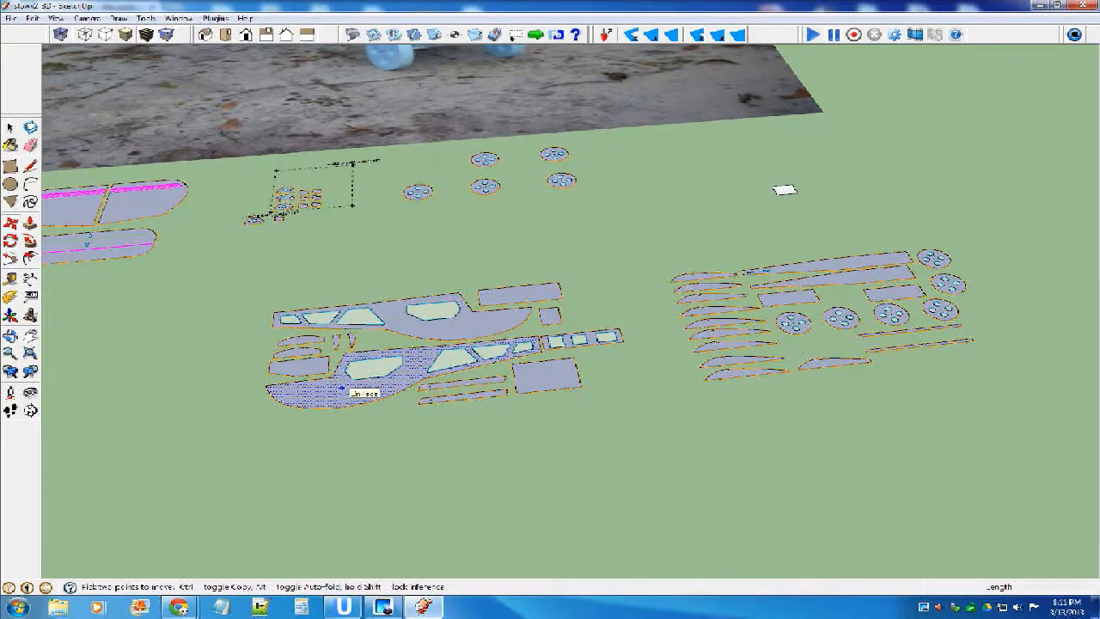
pyautogui.click(785, 189)
pyautogui.scroll(-4, 488, 321)
pyautogui.click(487, 320)
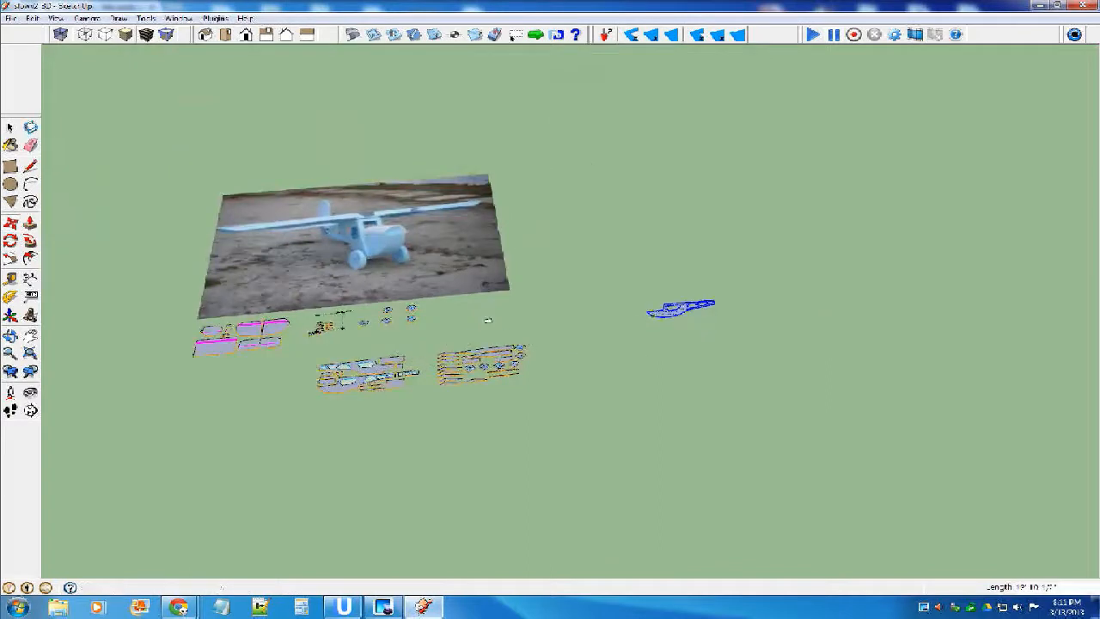
# Try painting the copied fuselage side and its edges white, and undo the paint.
pyautogui.press('b')
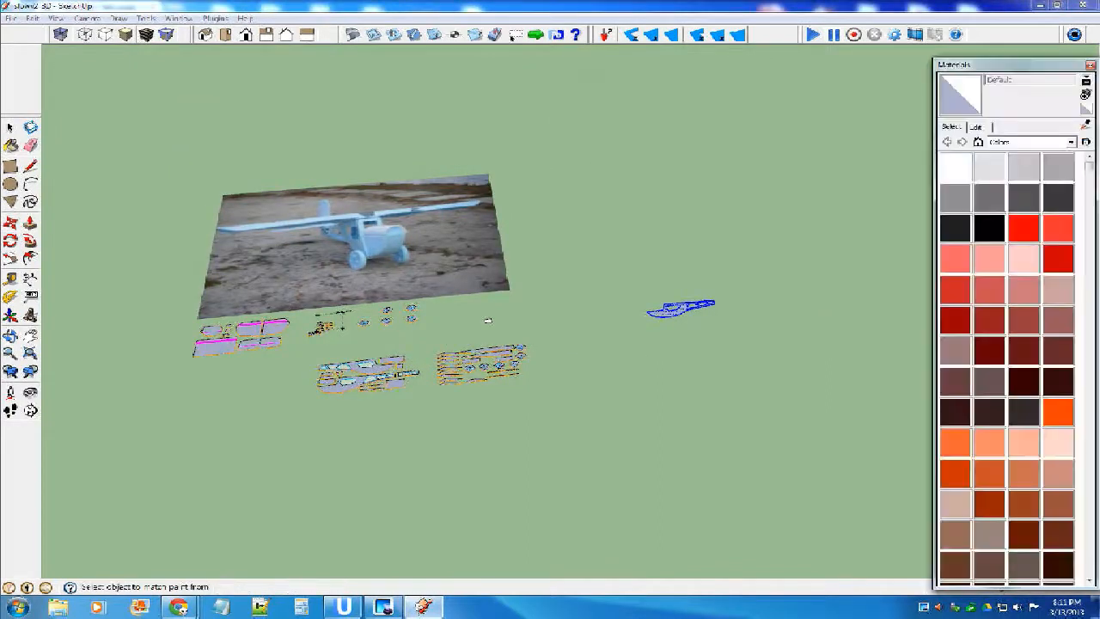
pyautogui.click(948, 167)
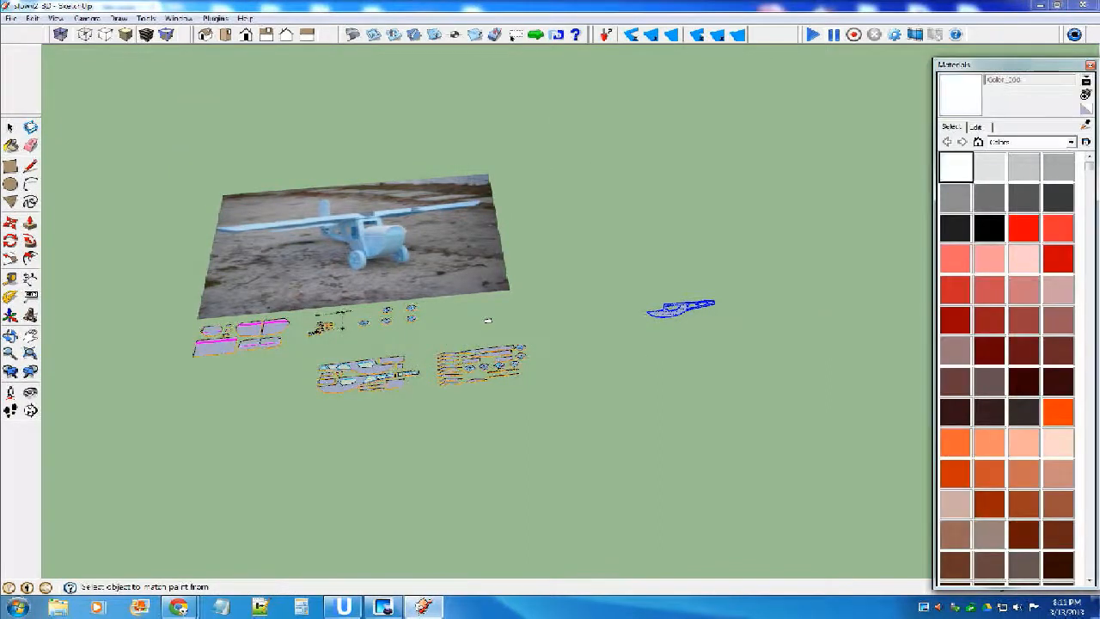
pyautogui.scroll(4, 686, 311)
pyautogui.scroll(4, 681, 312)
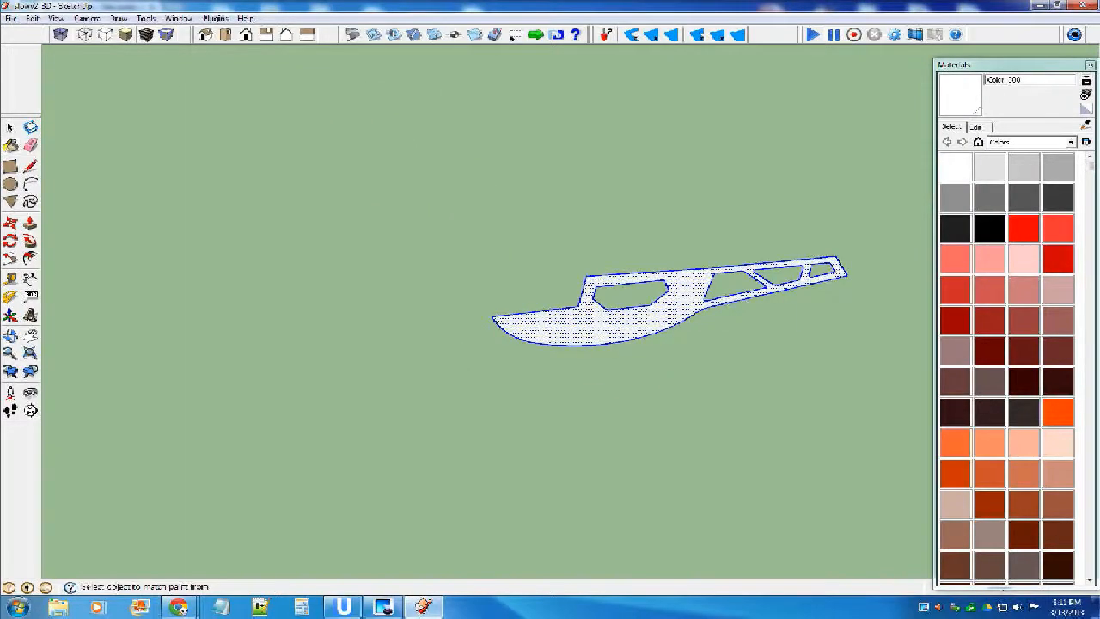
pyautogui.press('space')
pyautogui.click(670, 386)
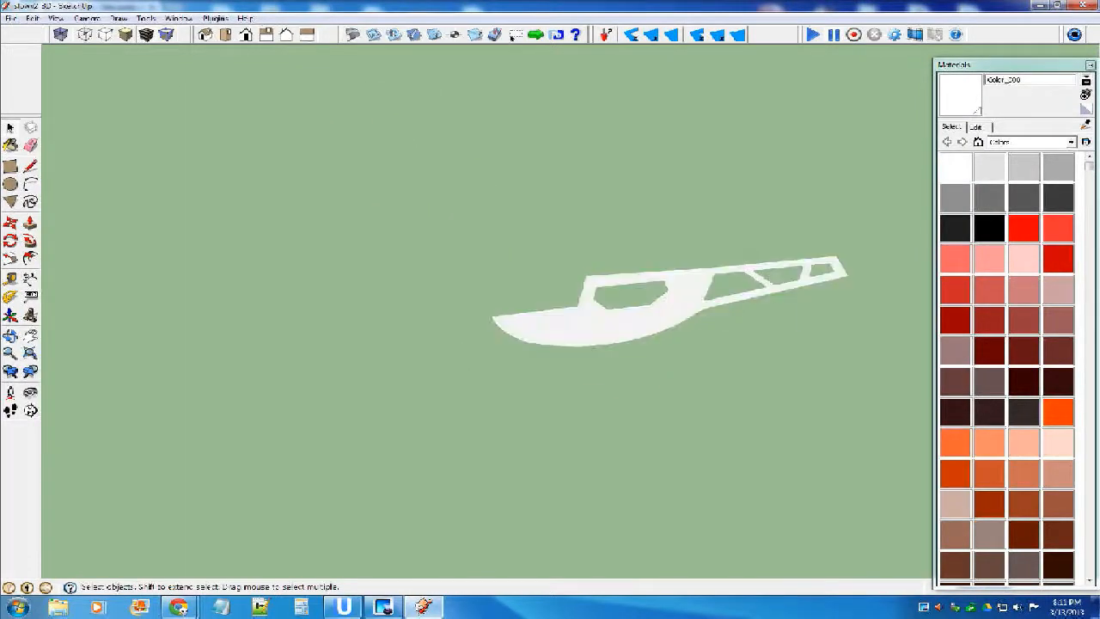
pyautogui.hotkey('ctrl', 'z')
pyautogui.hotkey('ctrl', 'z')
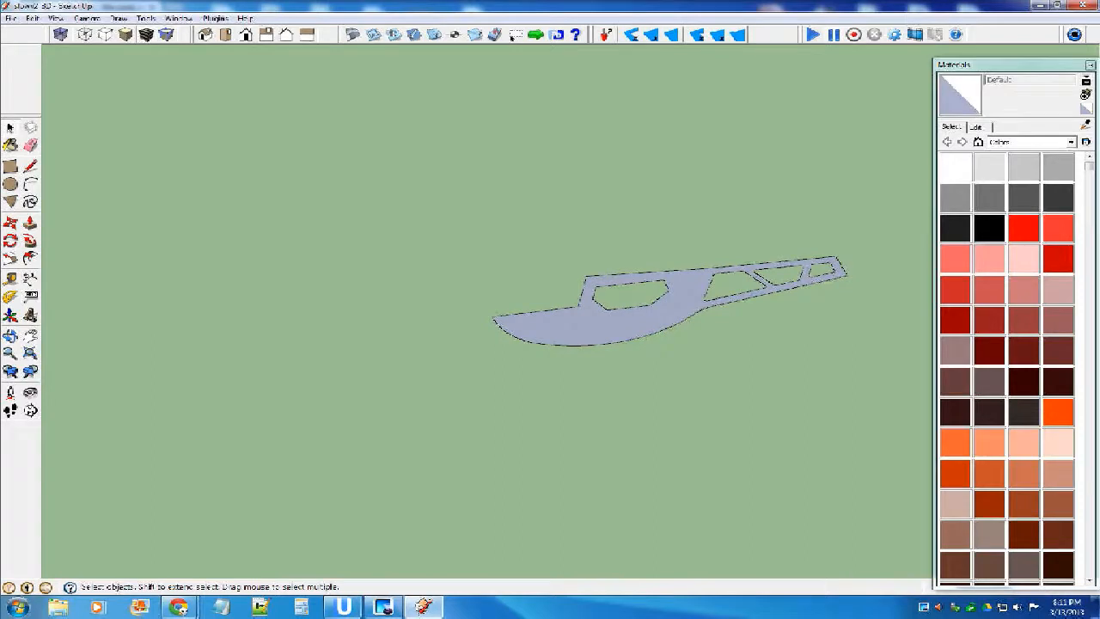
pyautogui.click(1085, 125)
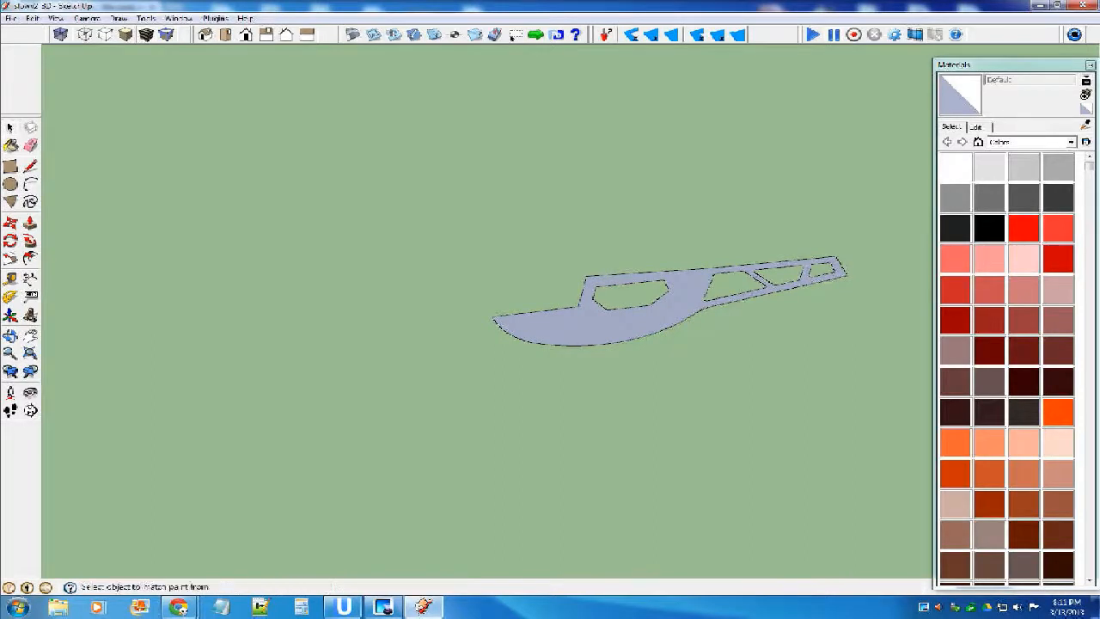
pyautogui.press('space')
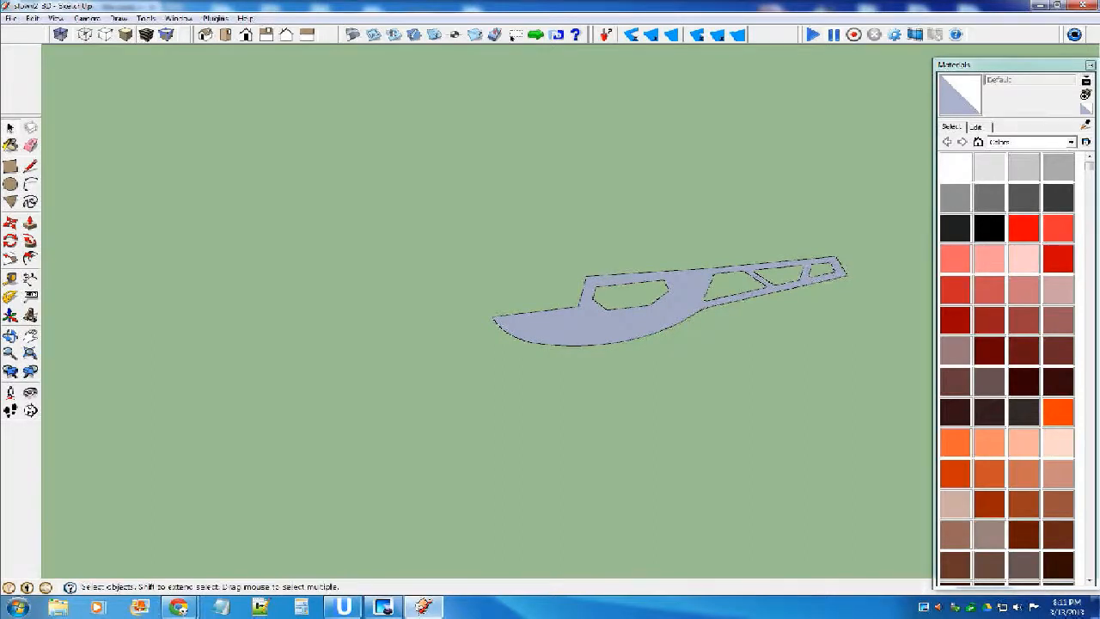
pyautogui.press('b')
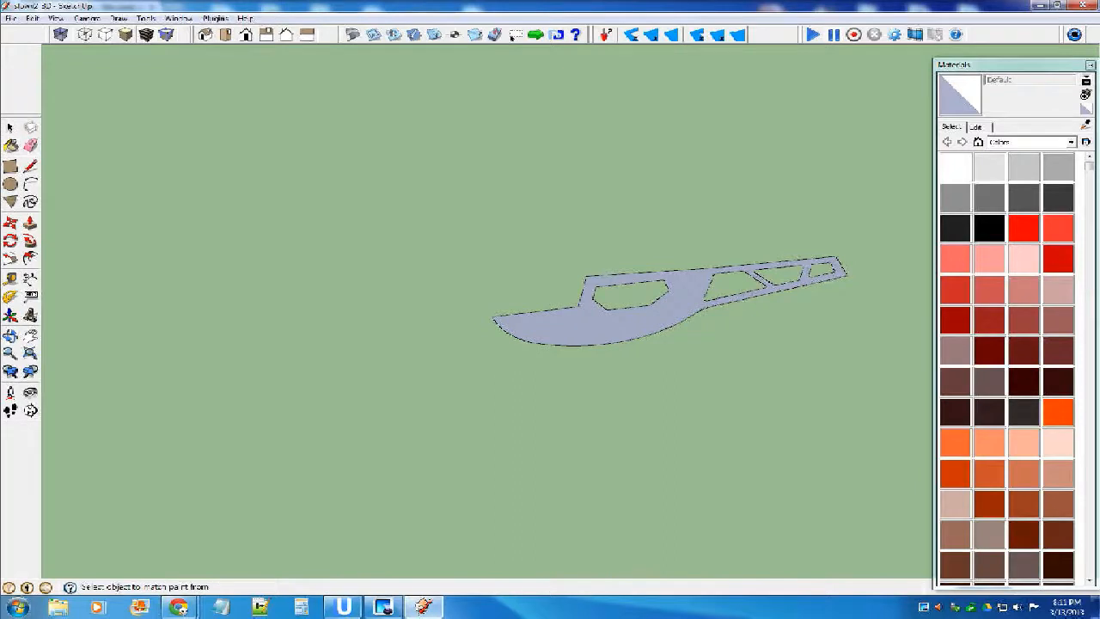
pyautogui.press('space')
pyautogui.moveTo(593, 285); pyautogui.dragTo(625, 302, button='middle')
pyautogui.scroll(4, 626, 302)
pyautogui.click(625, 307)
pyautogui.press('b')
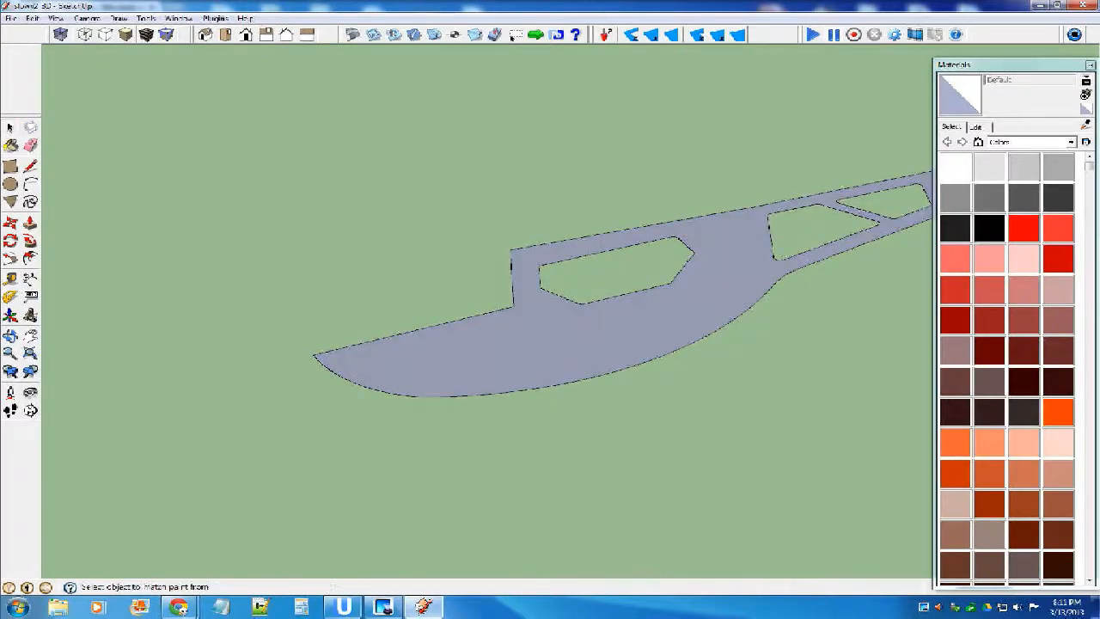
pyautogui.moveTo(625, 307); pyautogui.dragTo(620, 268, button='middle')
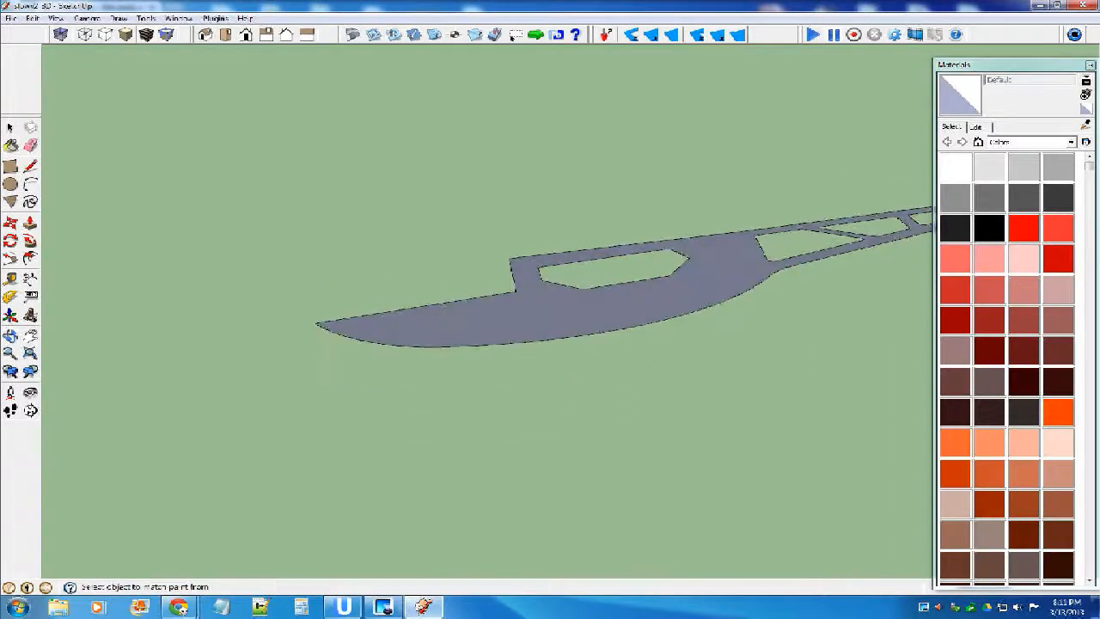
# Select only the face of the copied fuselage side and paint it white, leaving its edges out.
pyautogui.press('space')
pyautogui.click(614, 307)
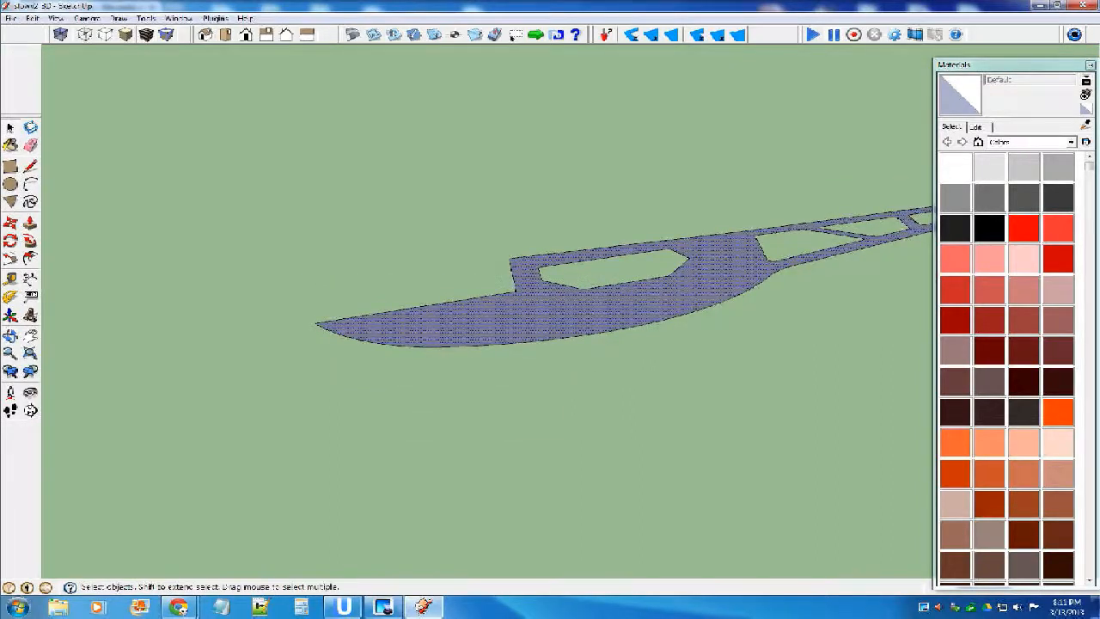
pyautogui.press('b')
pyautogui.click(956, 167)
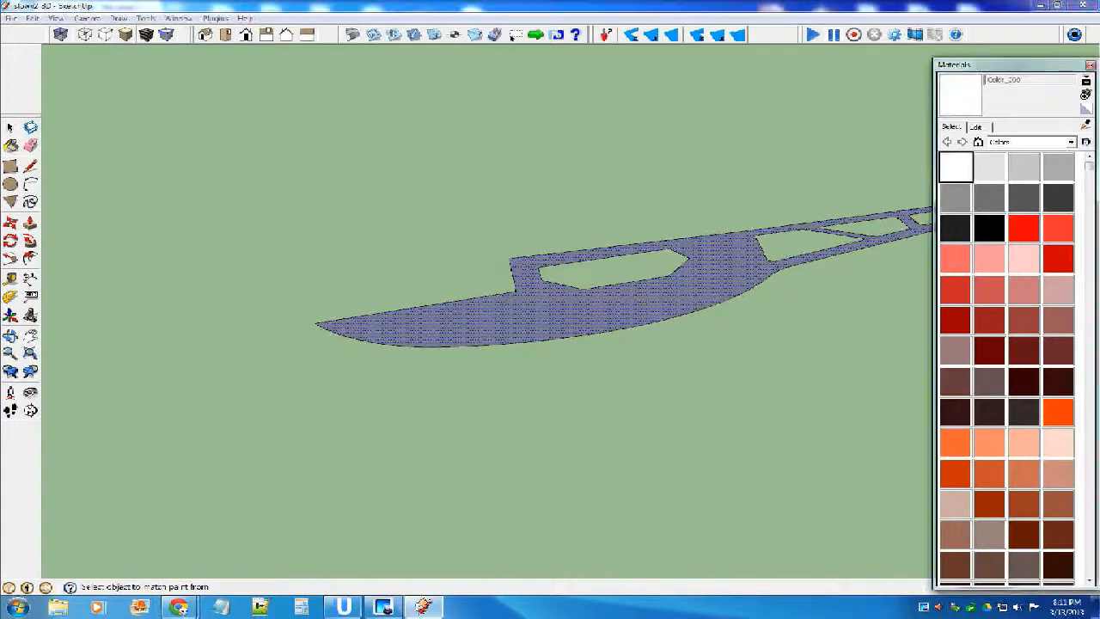
pyautogui.moveTo(559, 344); pyautogui.dragTo(571, 172, button='middle')
pyautogui.press('space')
pyautogui.scroll(-10, 560, 275)
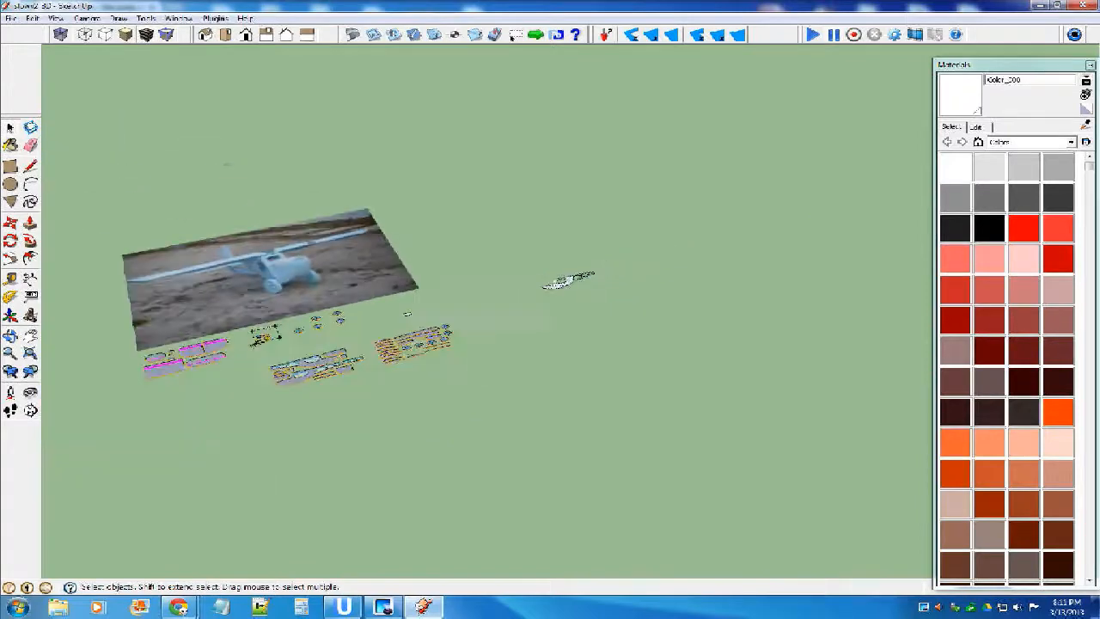
# Make a component from the face and edges of the copied fuselage side.
pyautogui.scroll(9, 571, 275)
pyautogui.click(667, 299)
pyautogui.scroll(-4, 667, 297)
pyautogui.tripleClick(611, 309)
pyautogui.scroll(4, 616, 308)
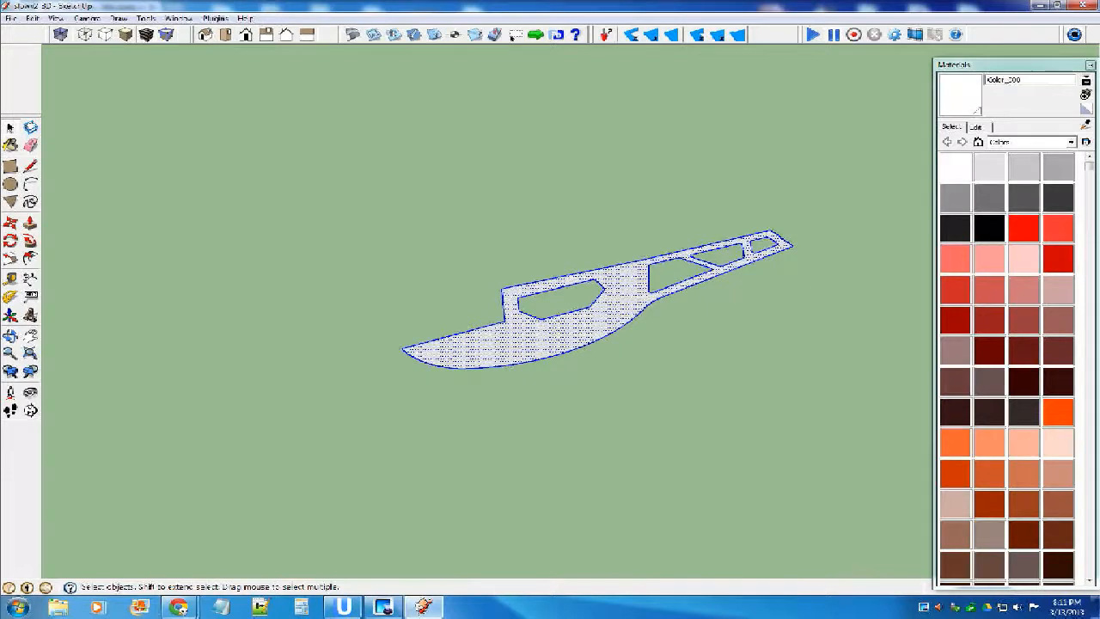
pyautogui.rightClick(610, 302)
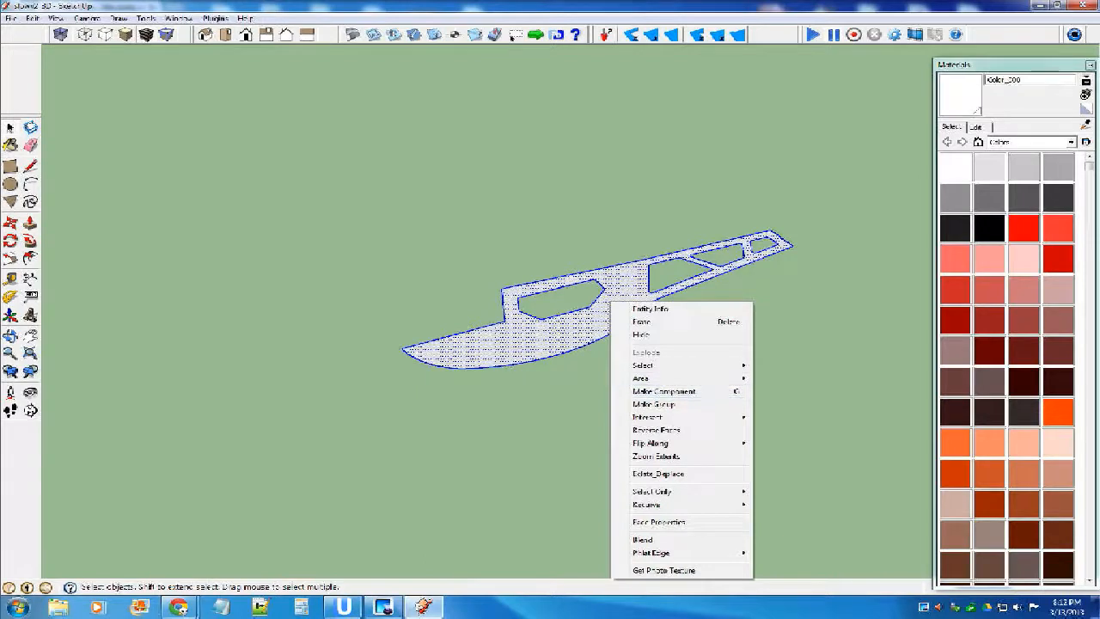
pyautogui.click(664, 391)
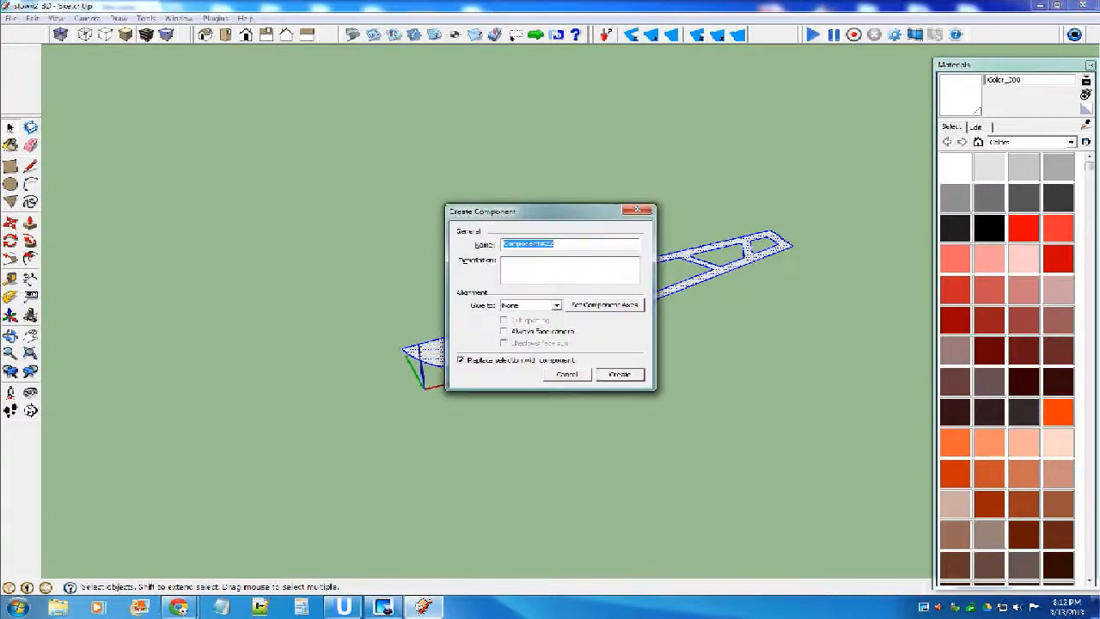
pyautogui.click(620, 375)
pyautogui.click(715, 321)
pyautogui.scroll(-3, 715, 321)
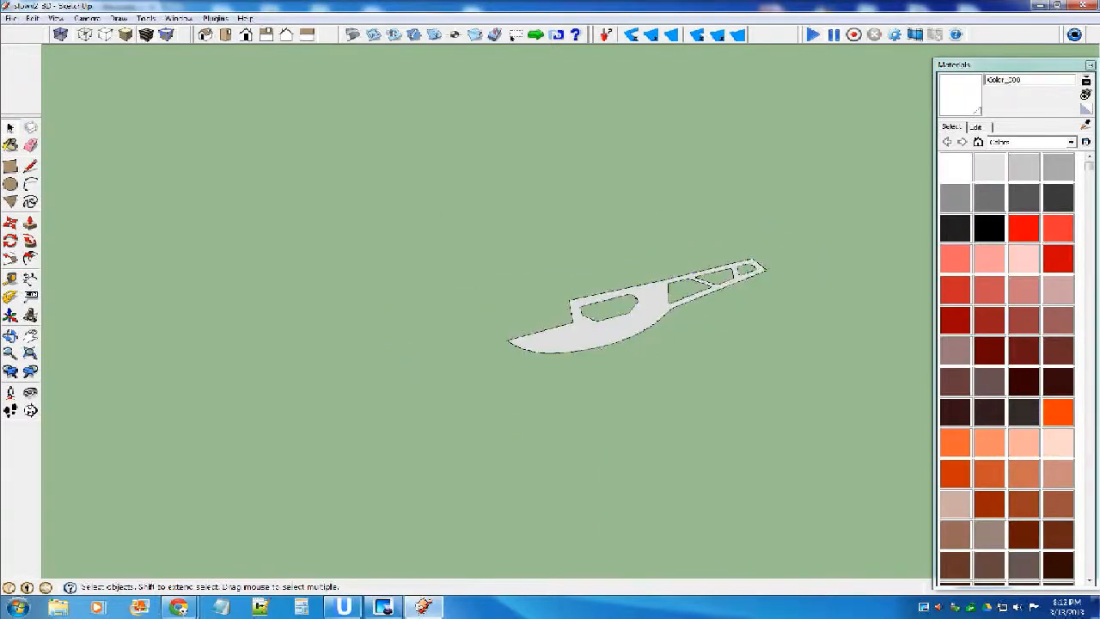
# Copy the small square, three-opening strip, large rectangle, lower narrow strip and two curved-edge pieces to the area near the white fuselage side.
pyautogui.hotkey('shift', 'z')
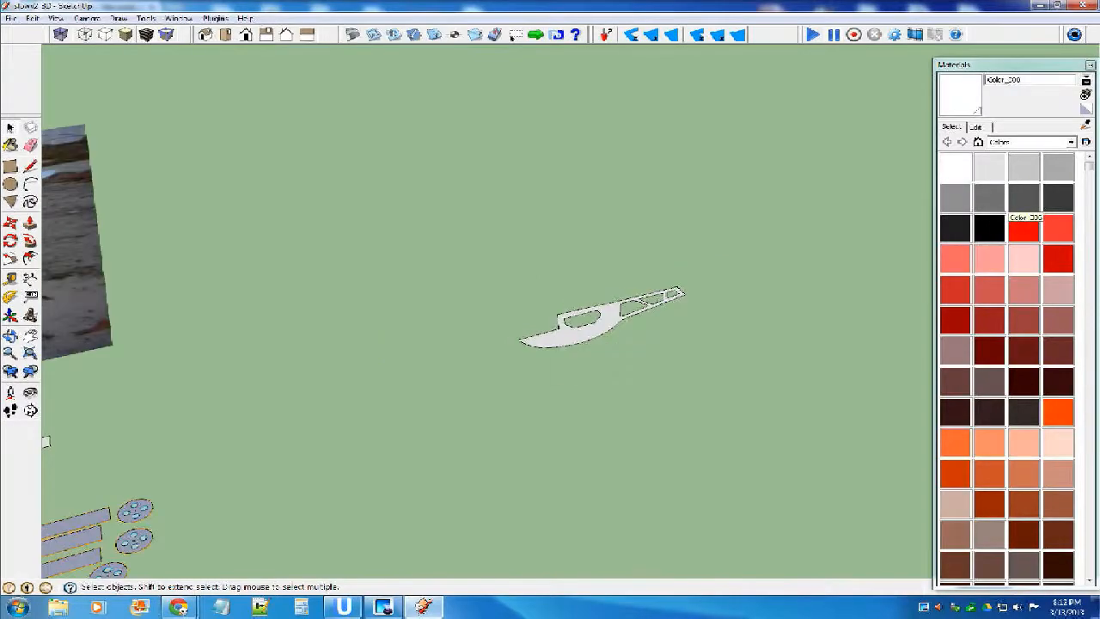
pyautogui.scroll(3, 364, 428)
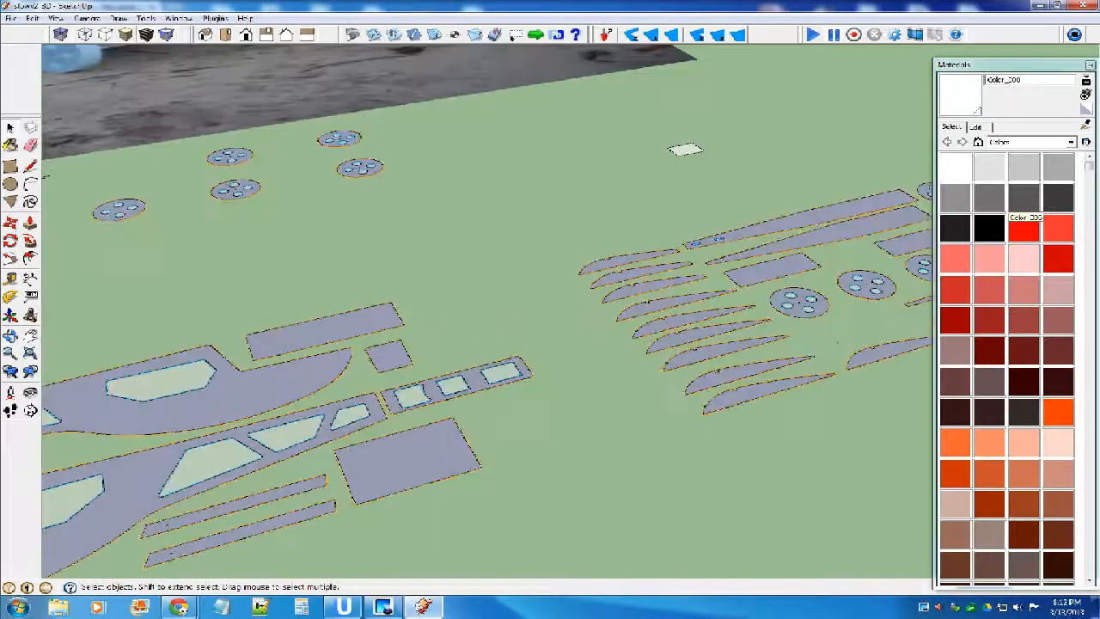
pyautogui.scroll(-2, 539, 467)
pyautogui.click(446, 471)
pyautogui.scroll(4, 385, 498)
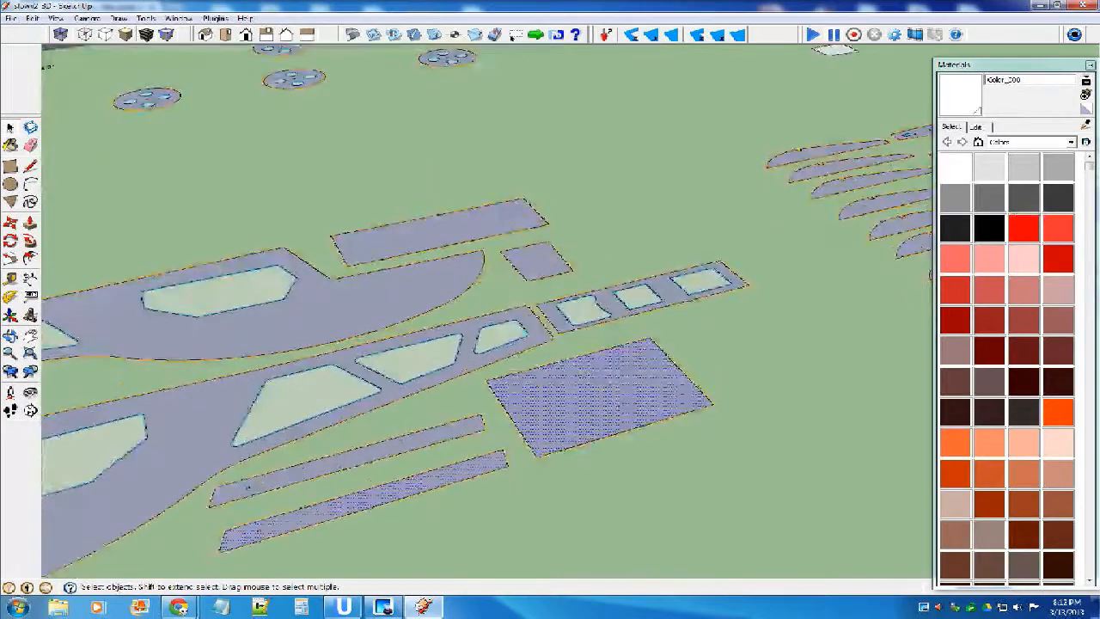
pyautogui.scroll(-4, 645, 420)
pyautogui.scroll(3, 554, 421)
pyautogui.keyDown('shift'); pyautogui.click(593, 486); pyautogui.keyUp('shift')
pyautogui.keyDown('shift'); pyautogui.click(238, 467); pyautogui.keyUp('shift')
pyautogui.keyDown('shift'); pyautogui.click(250, 489); pyautogui.keyUp('shift')
pyautogui.scroll(-4, 425, 370)
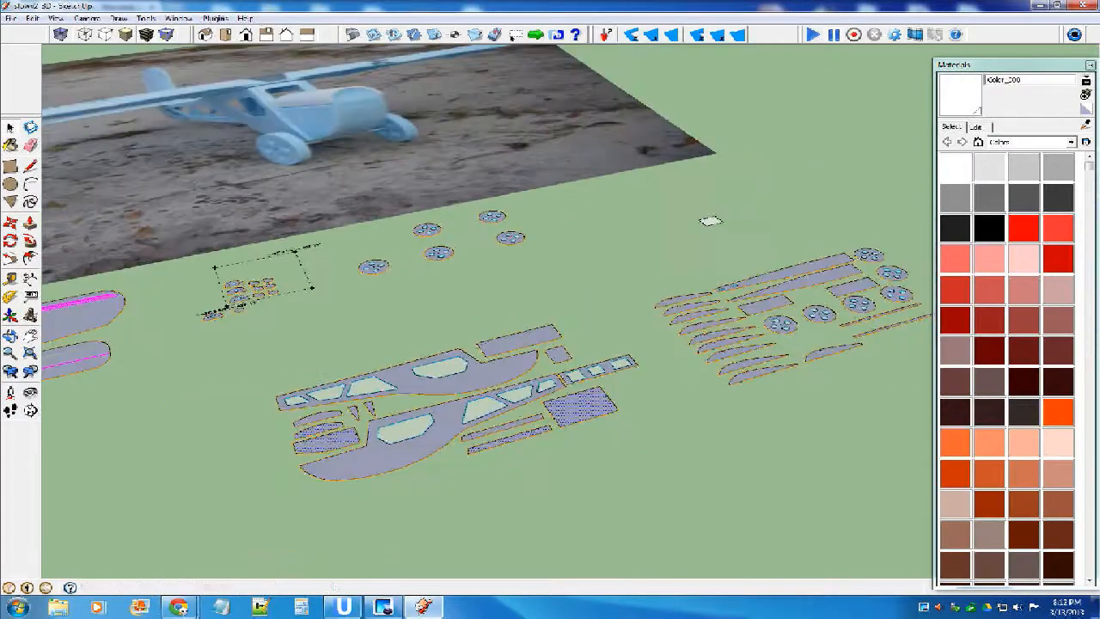
pyautogui.scroll(7, 606, 383)
pyautogui.scroll(-6, 551, 377)
pyautogui.scroll(-3, 550, 378)
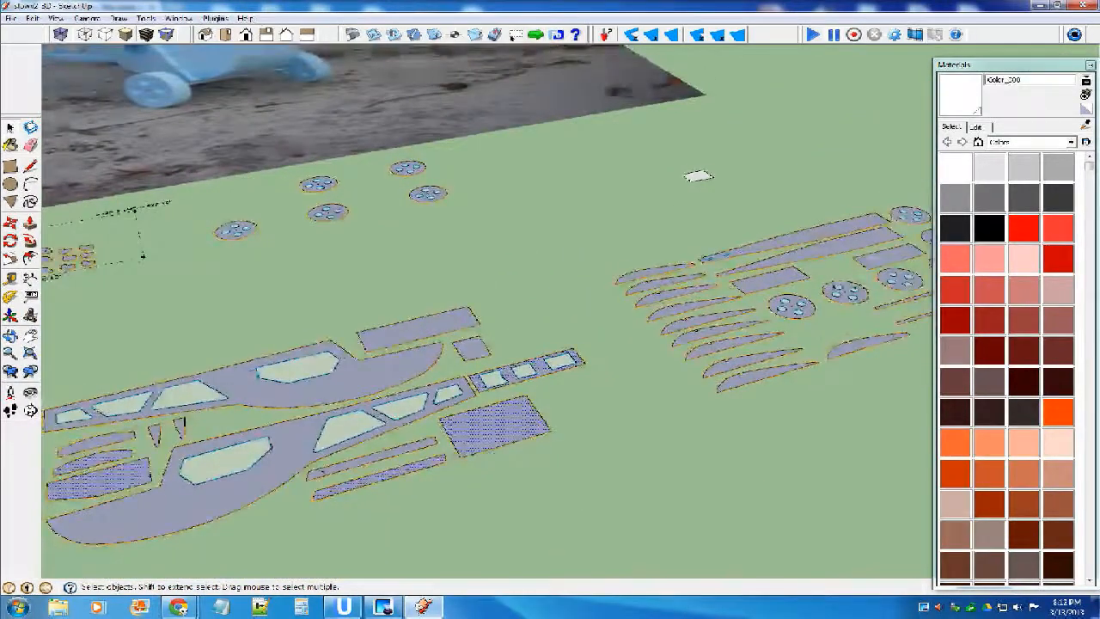
pyautogui.scroll(4, 550, 378)
pyautogui.scroll(-4, 550, 378)
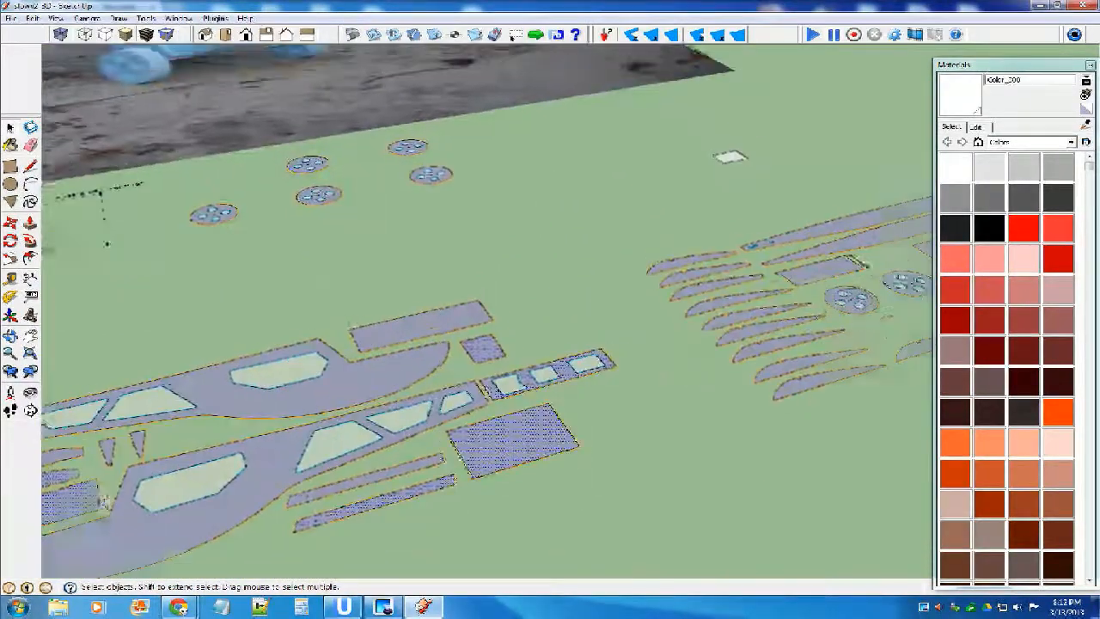
pyautogui.press('m')
pyautogui.scroll(2, 550, 378)
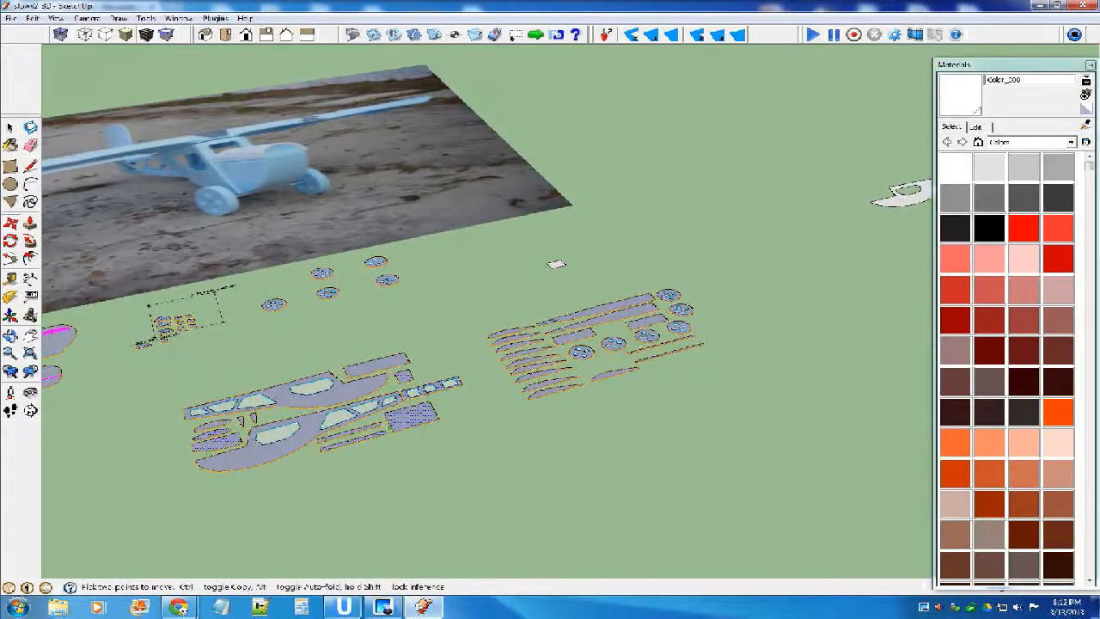
pyautogui.click(402, 417)
pyautogui.scroll(-4, 402, 418)
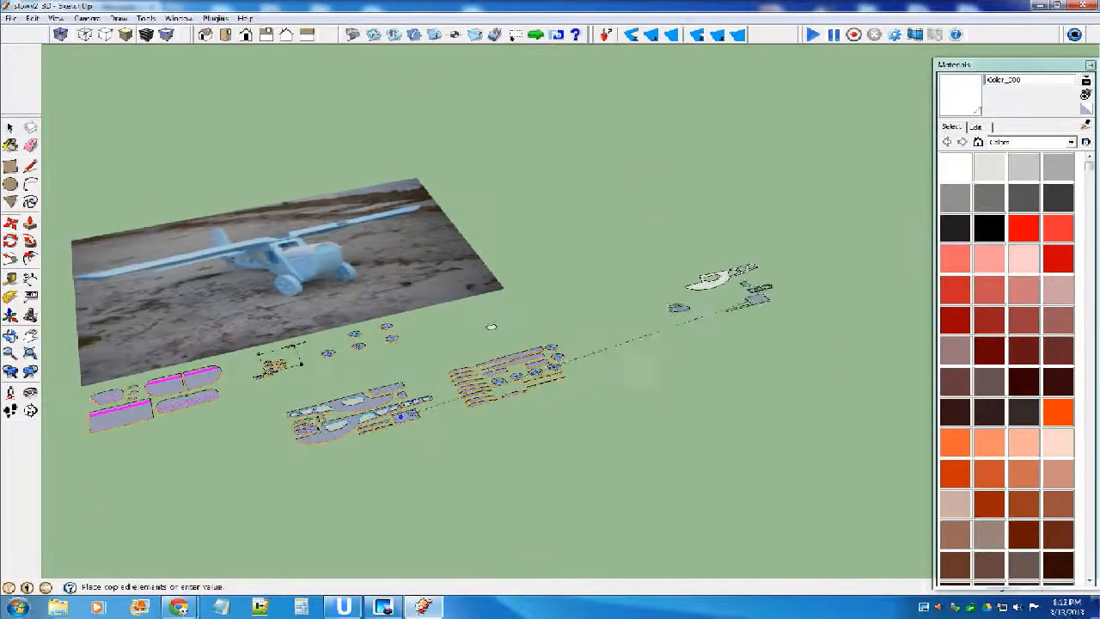
pyautogui.click(736, 327)
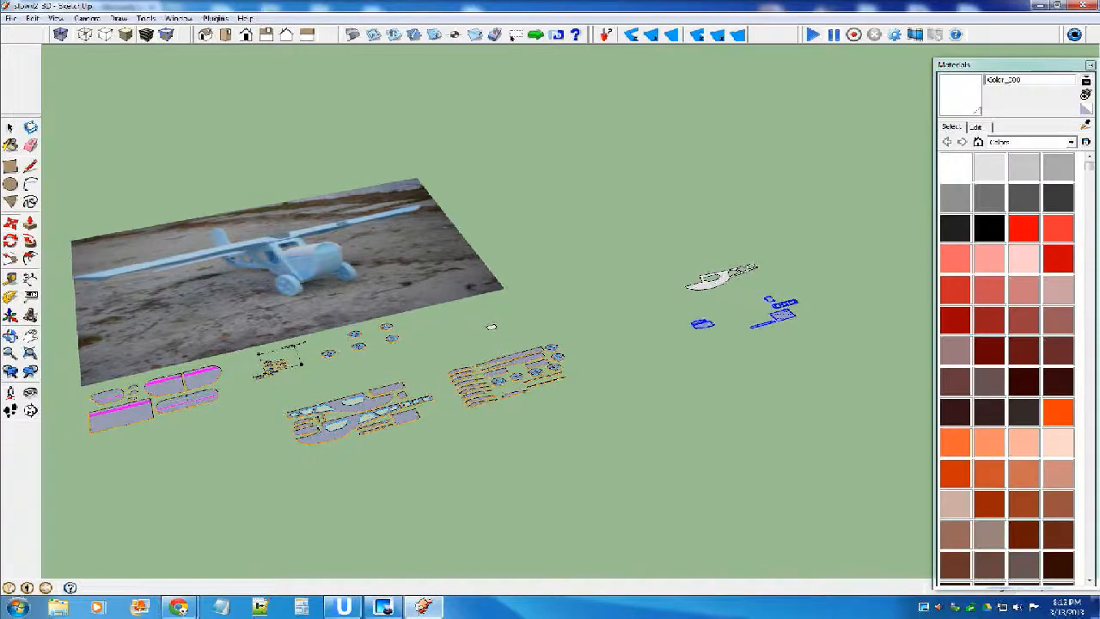
pyautogui.scroll(2, 735, 327)
pyautogui.scroll(4, 791, 312)
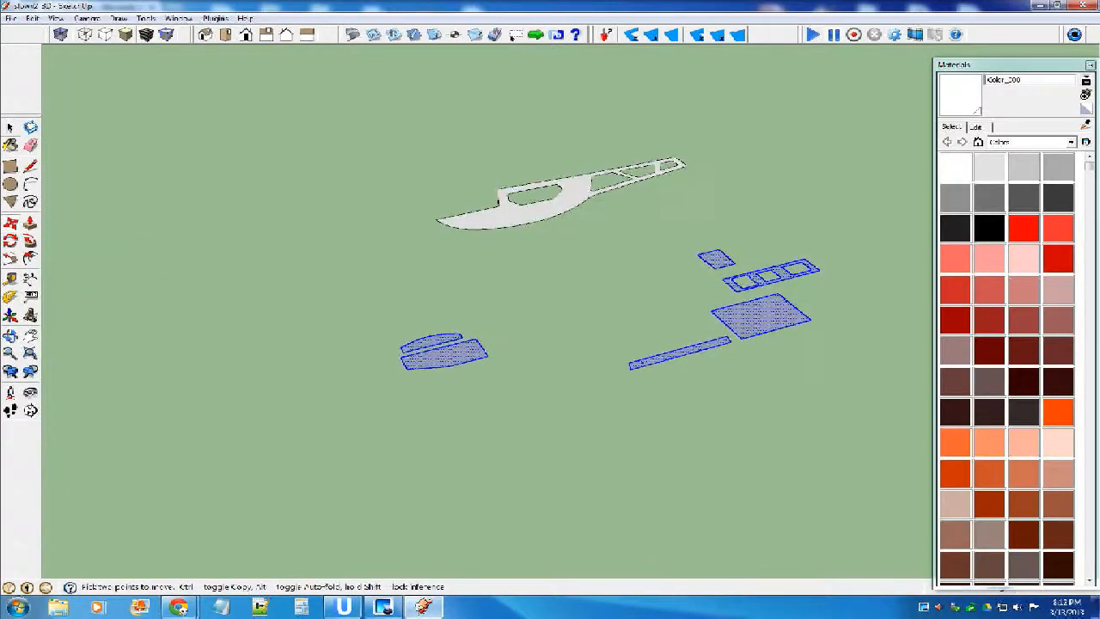
pyautogui.press('space')
pyautogui.click(863, 279)
# Flip the six copied small parts together along the blue direction.
pyautogui.click(447, 354)
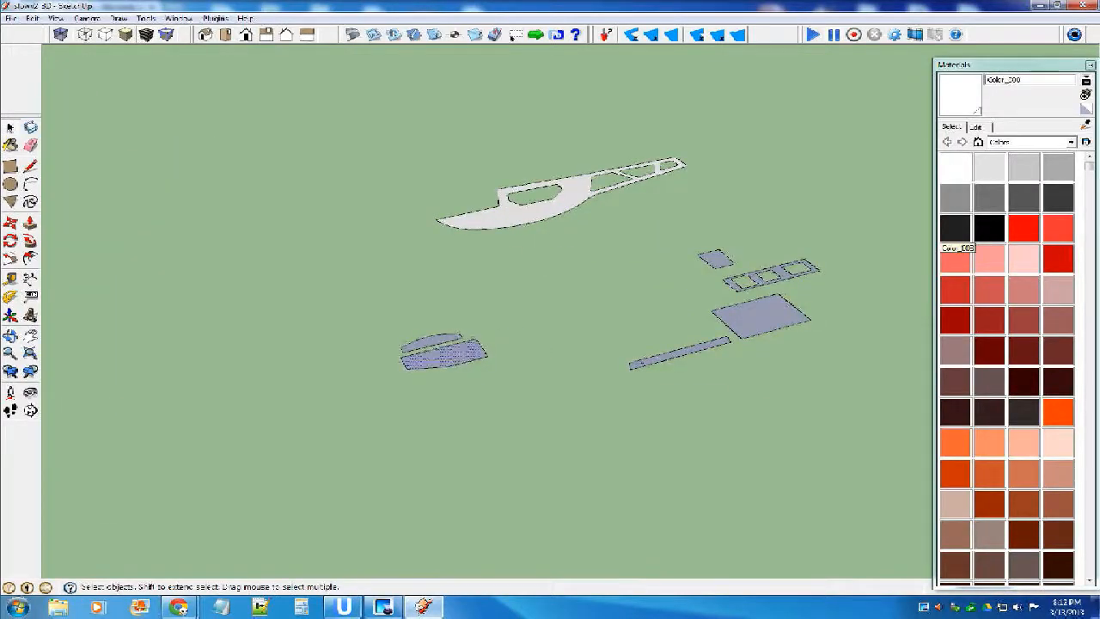
pyautogui.click(437, 351)
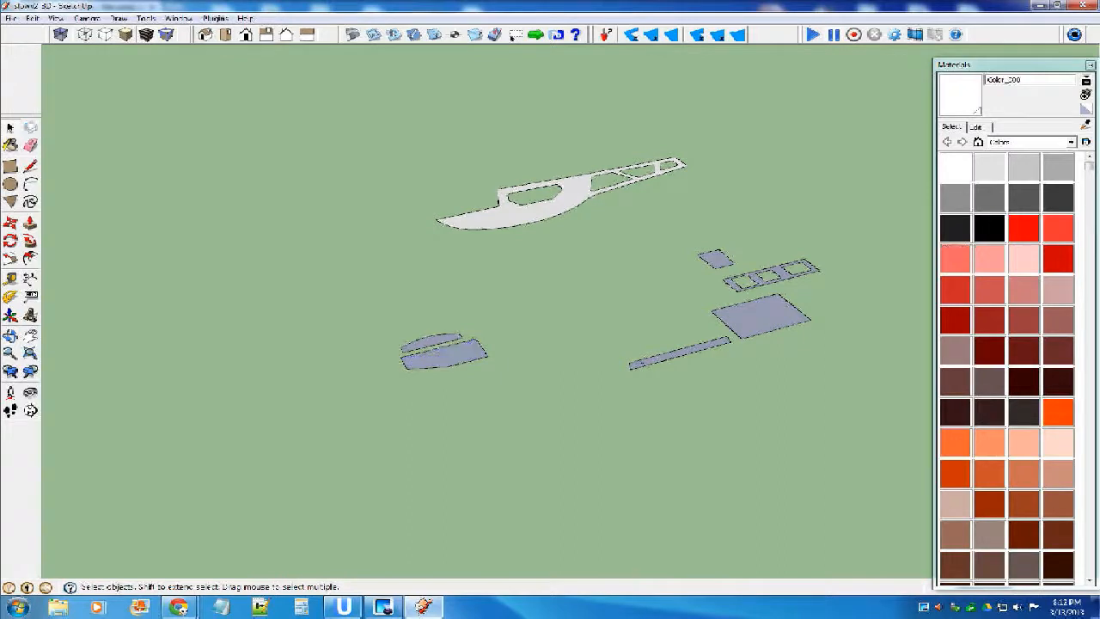
pyautogui.scroll(-3, 498, 274)
pyautogui.moveTo(631, 259); pyautogui.dragTo(607, 267, button='middle')
pyautogui.scroll(4, 607, 268)
pyautogui.scroll(-2, 607, 267)
pyautogui.scroll(-1, 601, 267)
pyautogui.moveTo(326, 229); pyautogui.dragTo(775, 412)
pyautogui.rightClick(651, 293)
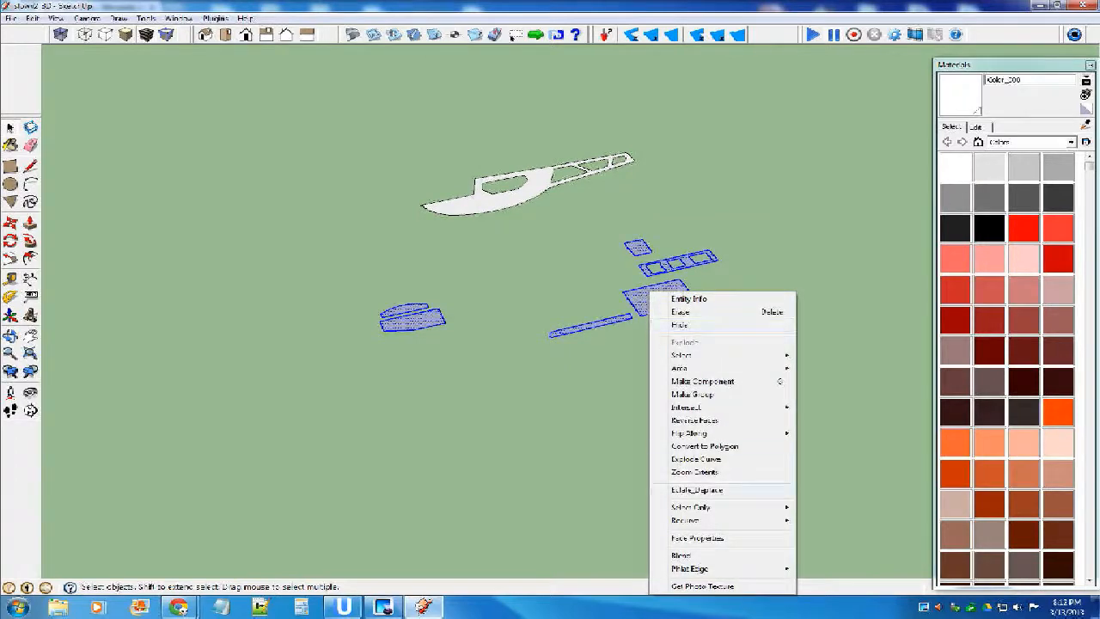
pyautogui.moveTo(696, 433)
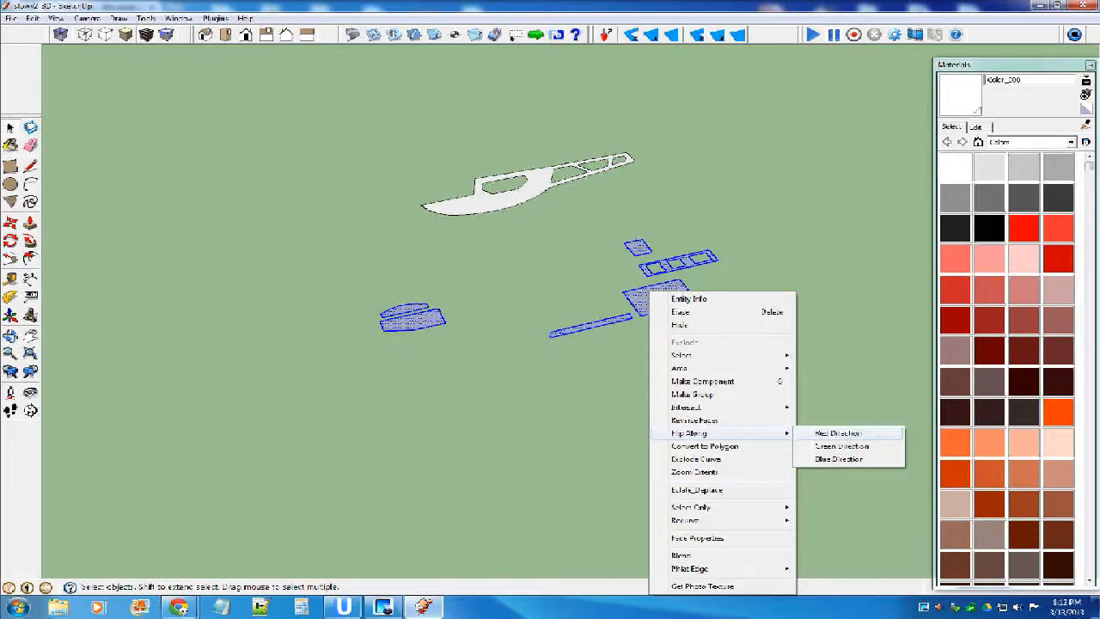
pyautogui.click(838, 433)
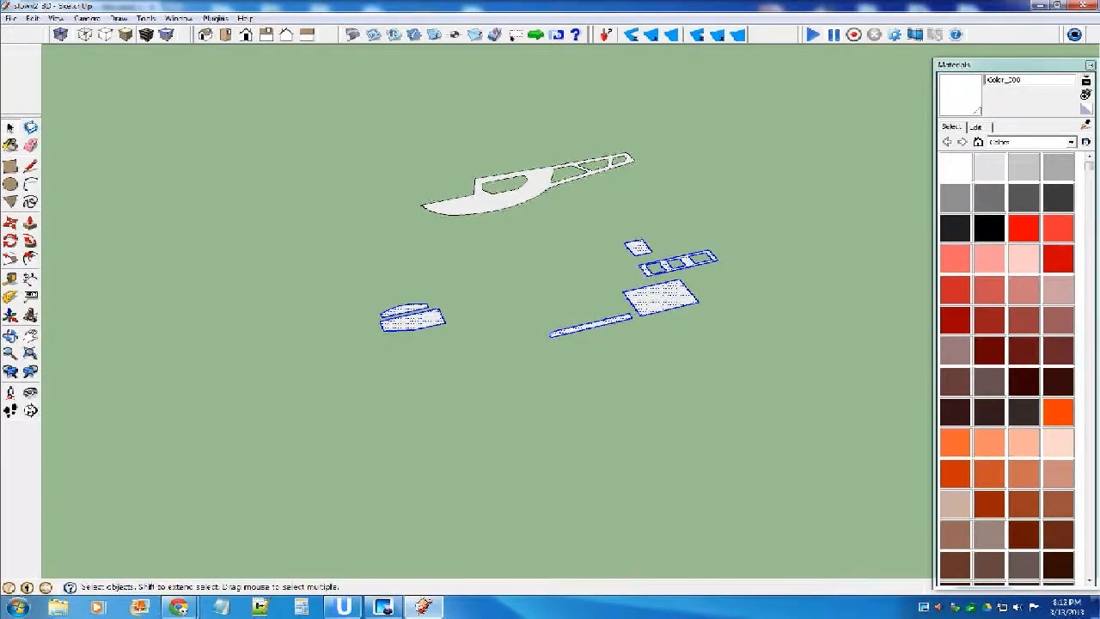
pyautogui.click(532, 395)
pyautogui.moveTo(532, 395); pyautogui.dragTo(515, 325, button='middle')
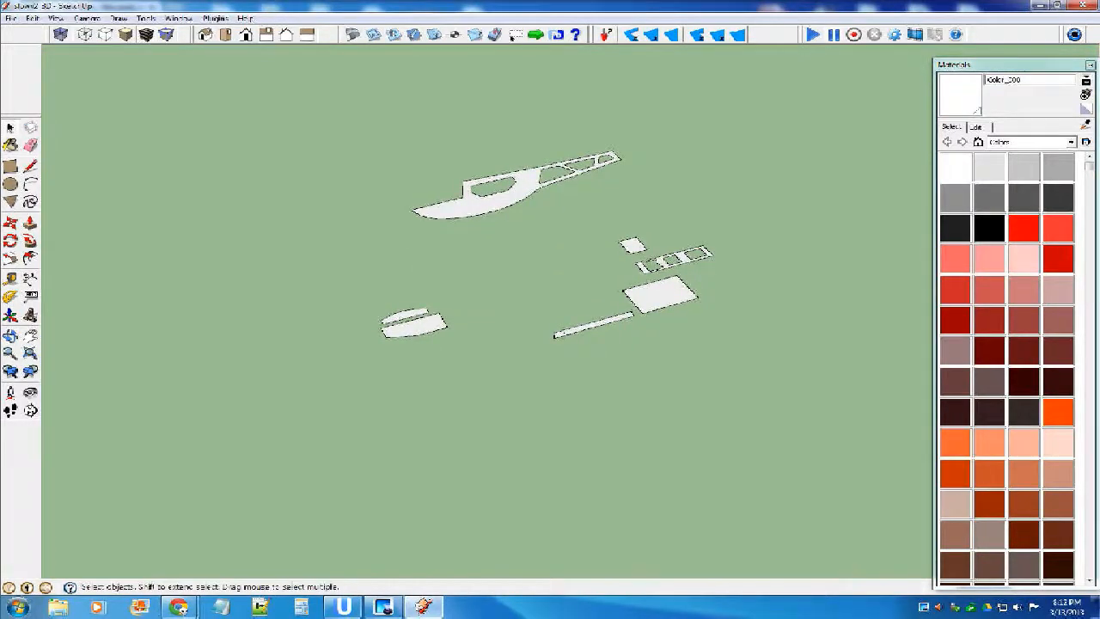
# Explode the white fuselage side component.
pyautogui.scroll(4, 501, 187)
pyautogui.doubleClick(487, 220)
pyautogui.press('Escape')
pyautogui.click(458, 238)
pyautogui.rightClick(458, 238)
pyautogui.click(492, 327)
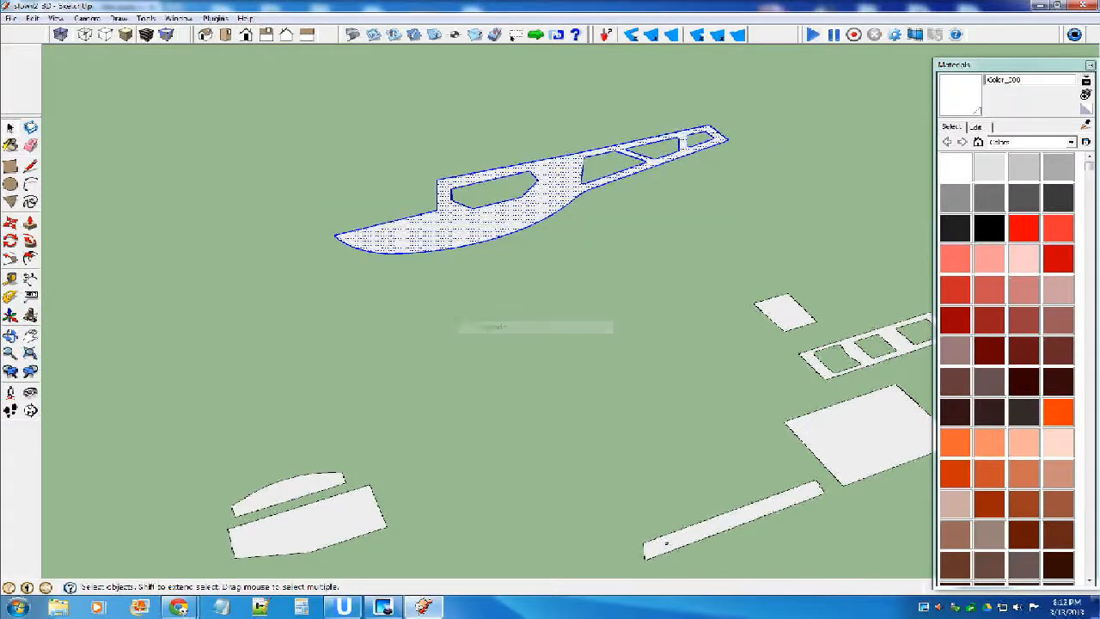
# Repaint the fuselage side's face with the default material.
pyautogui.click(1085, 109)
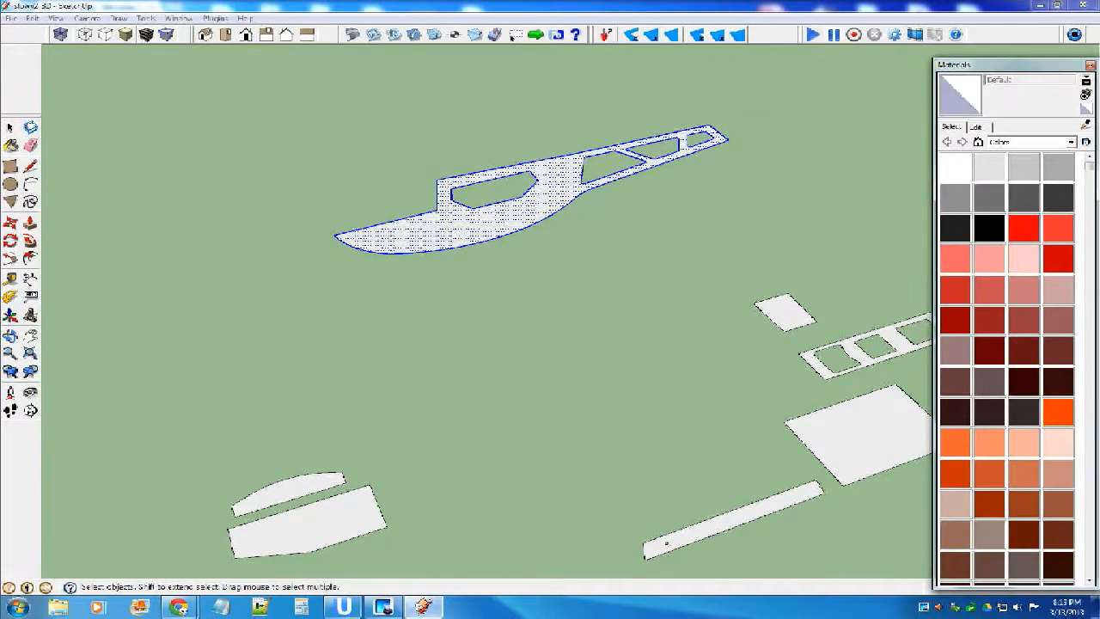
pyautogui.click(10, 128)
pyautogui.click(258, 176)
pyautogui.scroll(-2, 490, 267)
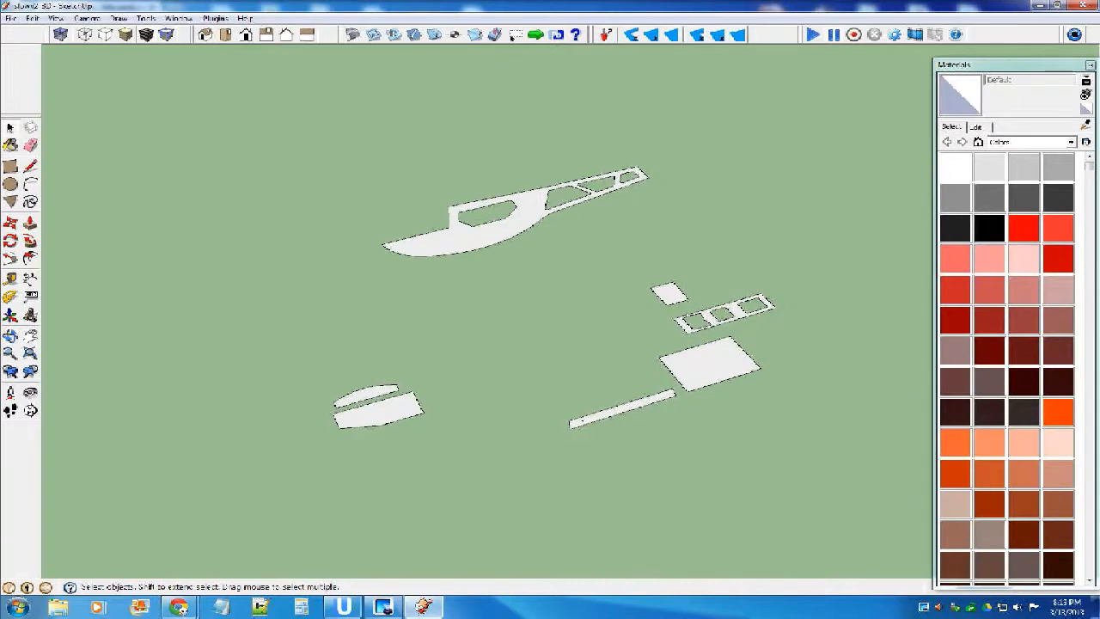
pyautogui.click(464, 223)
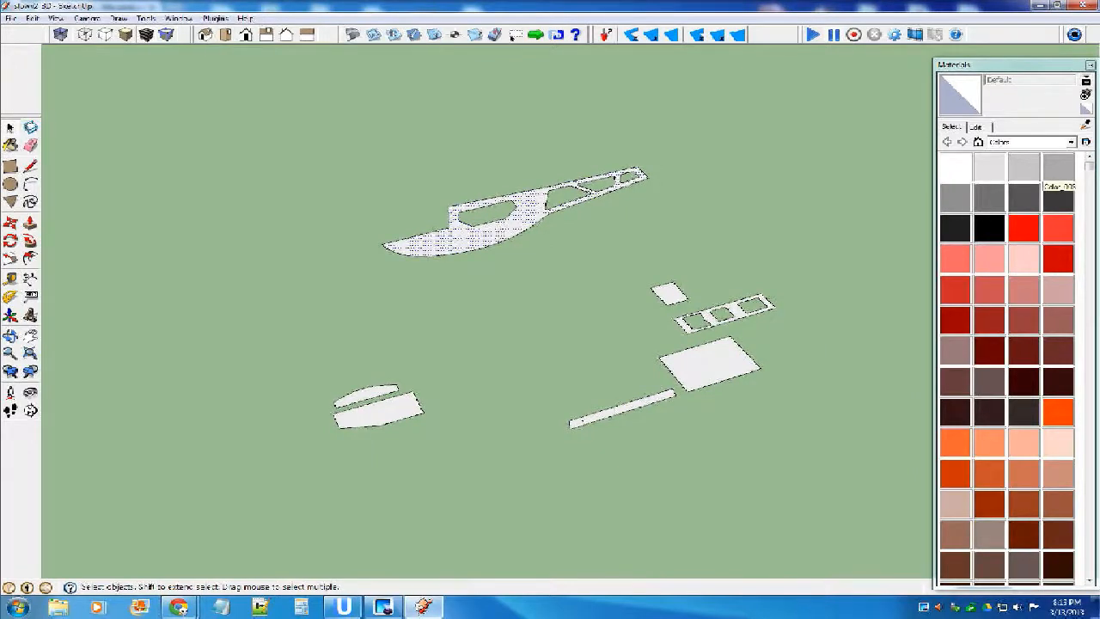
pyautogui.click(953, 169)
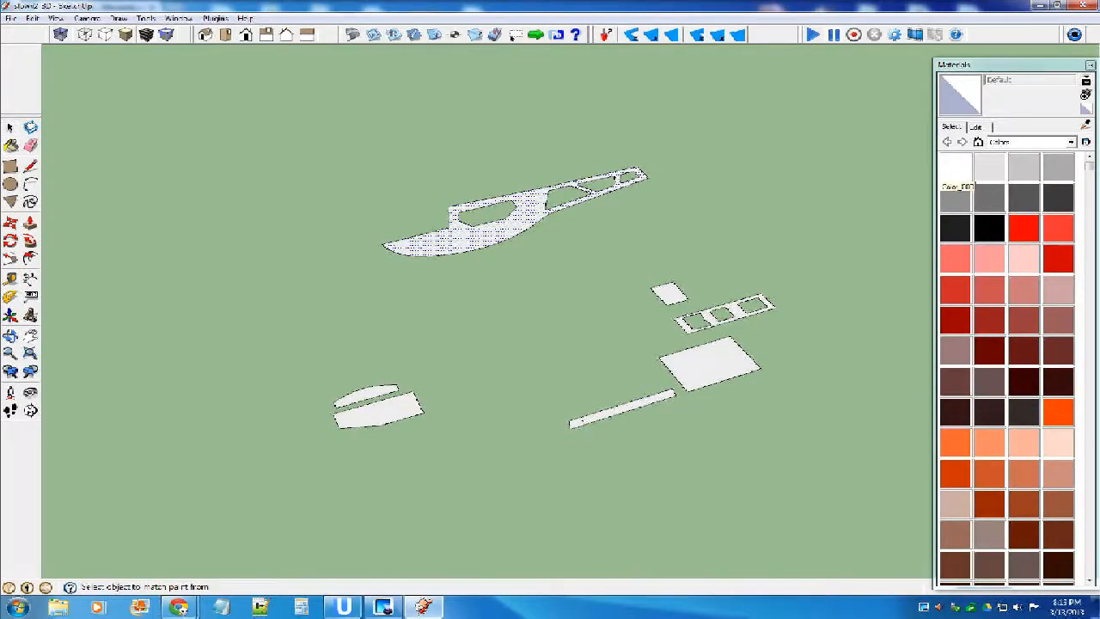
pyautogui.click(507, 228)
pyautogui.press('space')
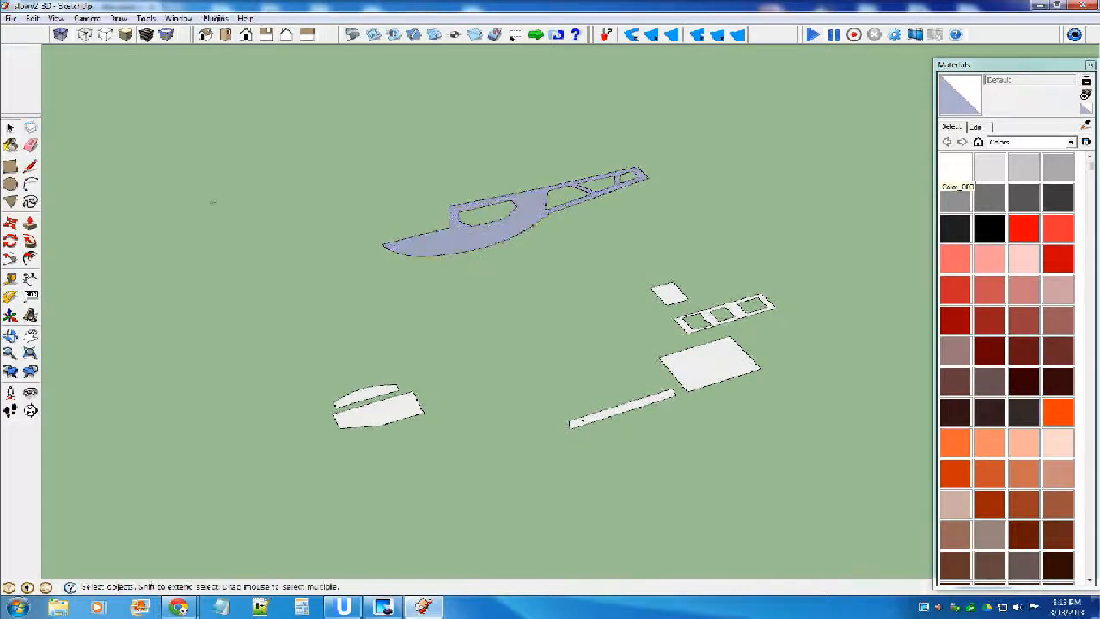
# Flip the fuselage side along the blue direction.
pyautogui.click(446, 242)
pyautogui.rightClick(447, 241)
pyautogui.moveTo(524, 383)
pyautogui.click(634, 410)
pyautogui.scroll(-4, 502, 315)
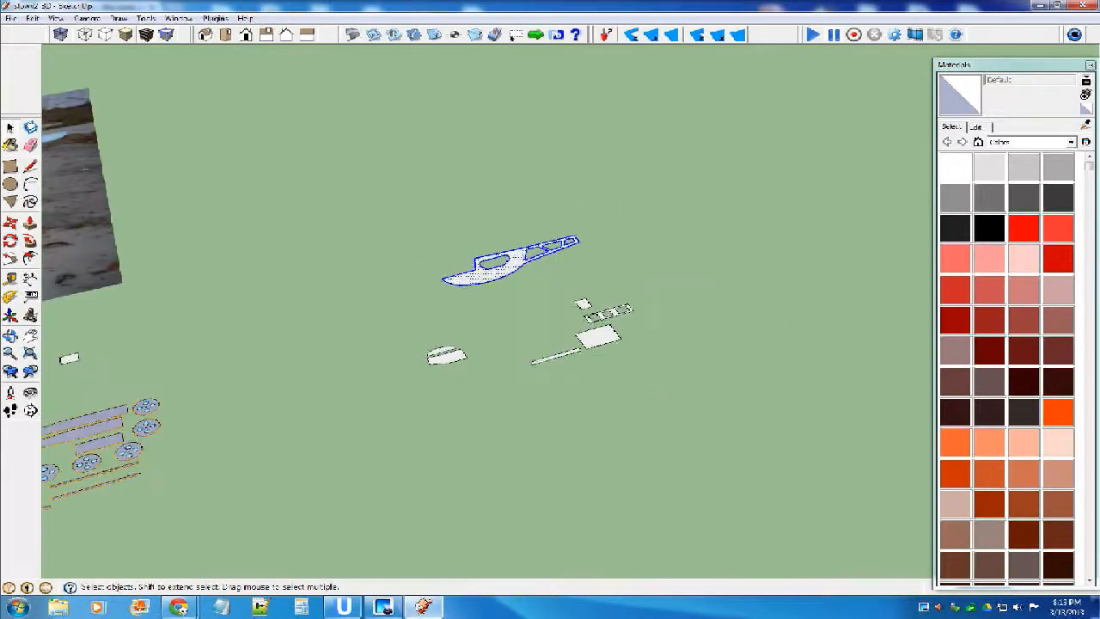
pyautogui.scroll(3, 496, 273)
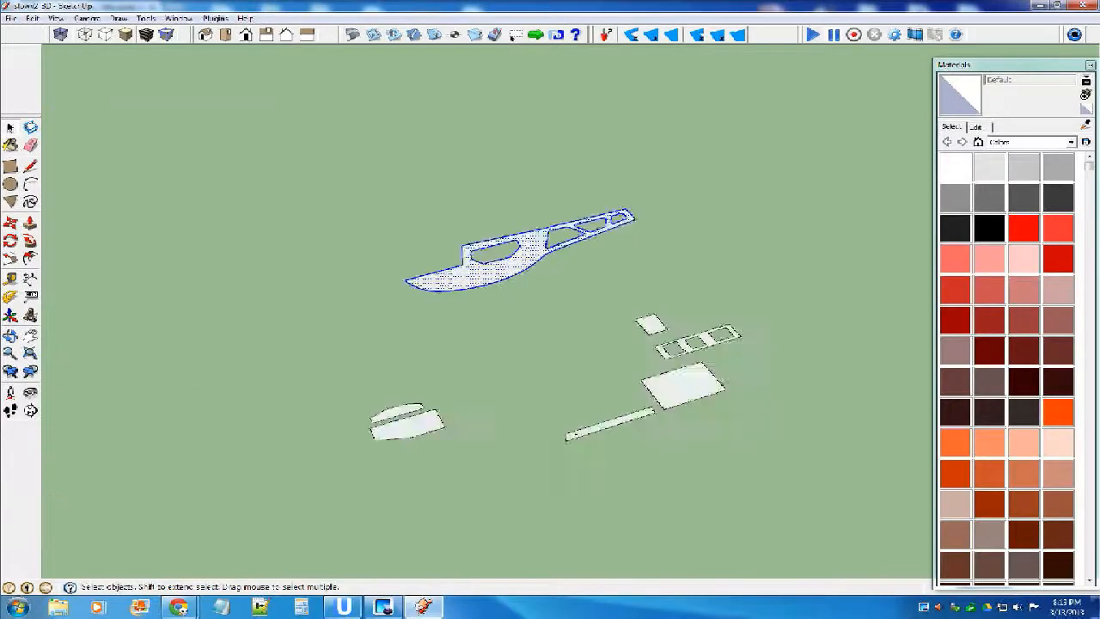
# Make separate components of the fuselage side and each of the two curved-edge pieces.
pyautogui.press('g')
pyautogui.click(620, 375)
pyautogui.click(383, 430)
pyautogui.press('g')
pyautogui.click(619, 374)
pyautogui.click(397, 448)
pyautogui.press('g')
pyautogui.click(619, 374)
# Make separate components of the narrow strip, large rectangle, three-opening strip and small square.
pyautogui.click(624, 443)
pyautogui.press('g')
pyautogui.click(620, 375)
pyautogui.click(706, 400)
pyautogui.press('g')
pyautogui.click(620, 375)
pyautogui.doubleClick(683, 360)
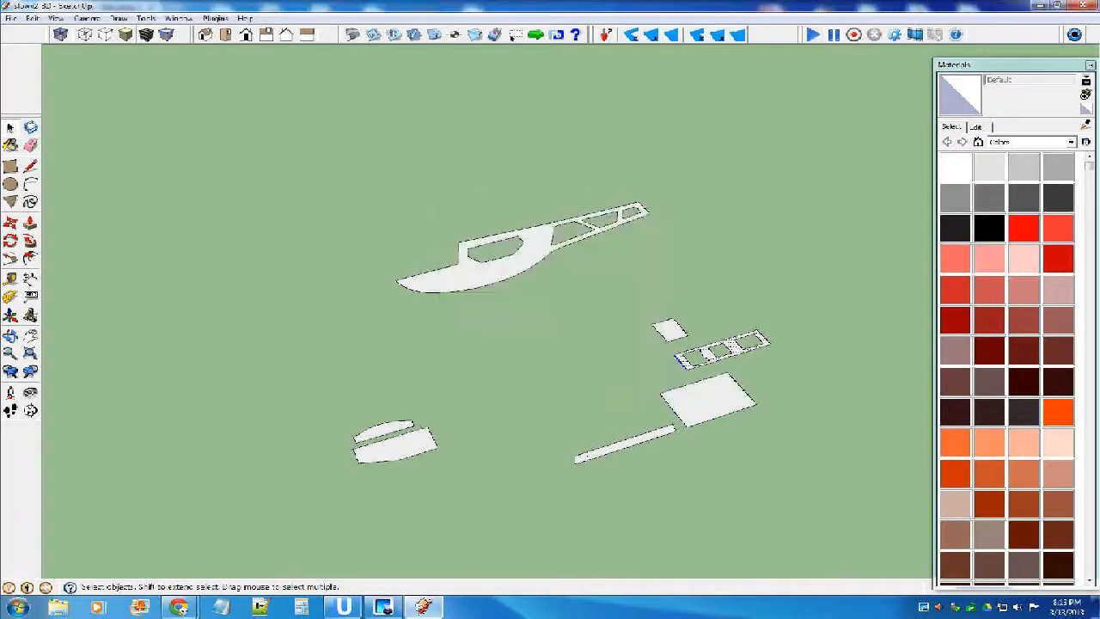
pyautogui.press('g')
pyautogui.click(619, 375)
pyautogui.doubleClick(670, 330)
pyautogui.press('g')
pyautogui.click(619, 375)
pyautogui.scroll(-1, 632, 350)
pyautogui.scroll(-3, 629, 296)
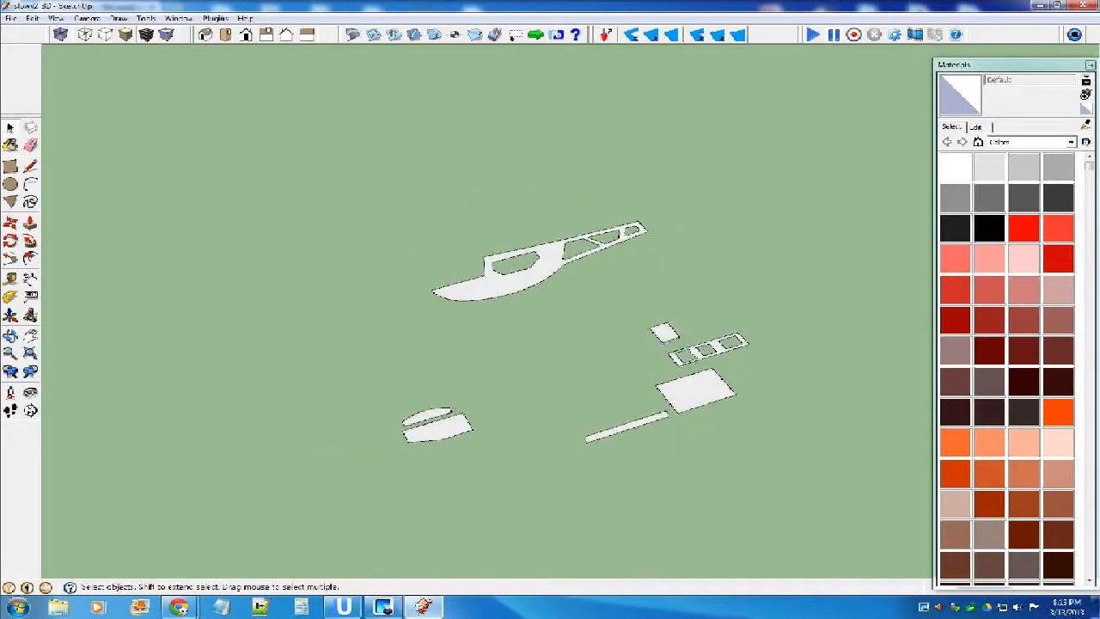
# Copy the wheel at the end of the long wing strips to the empty area between the fuselage side and the curved-edge pieces.
pyautogui.moveTo(997, 65); pyautogui.dragTo(997, 55)
pyautogui.scroll(-3, 860, 291)
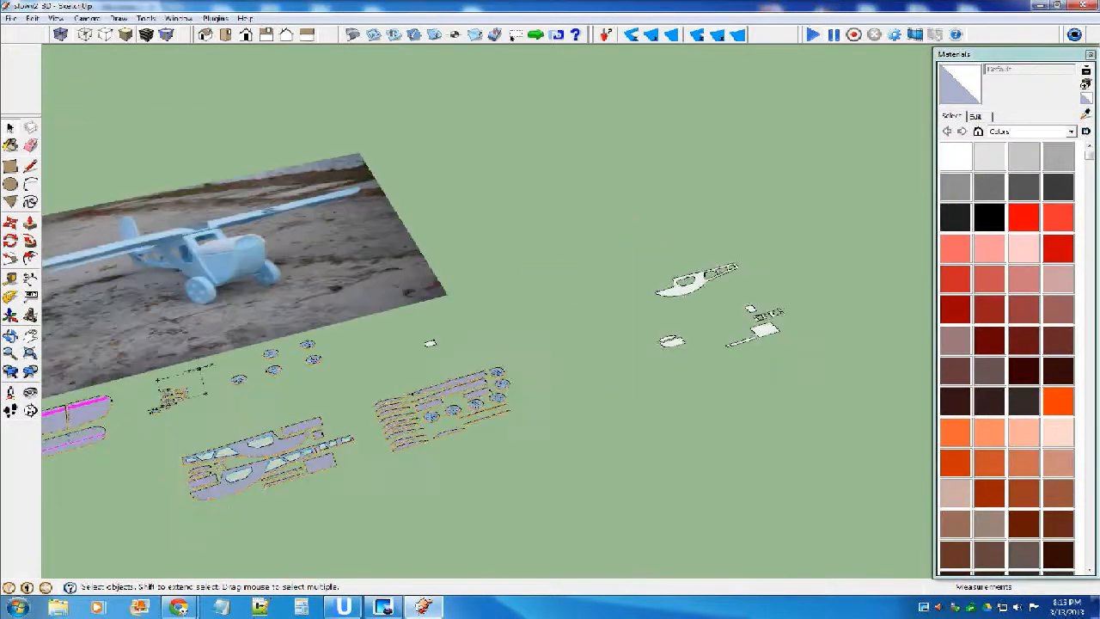
pyautogui.scroll(-2, 509, 386)
pyautogui.scroll(6, 408, 443)
pyautogui.scroll(2, 718, 283)
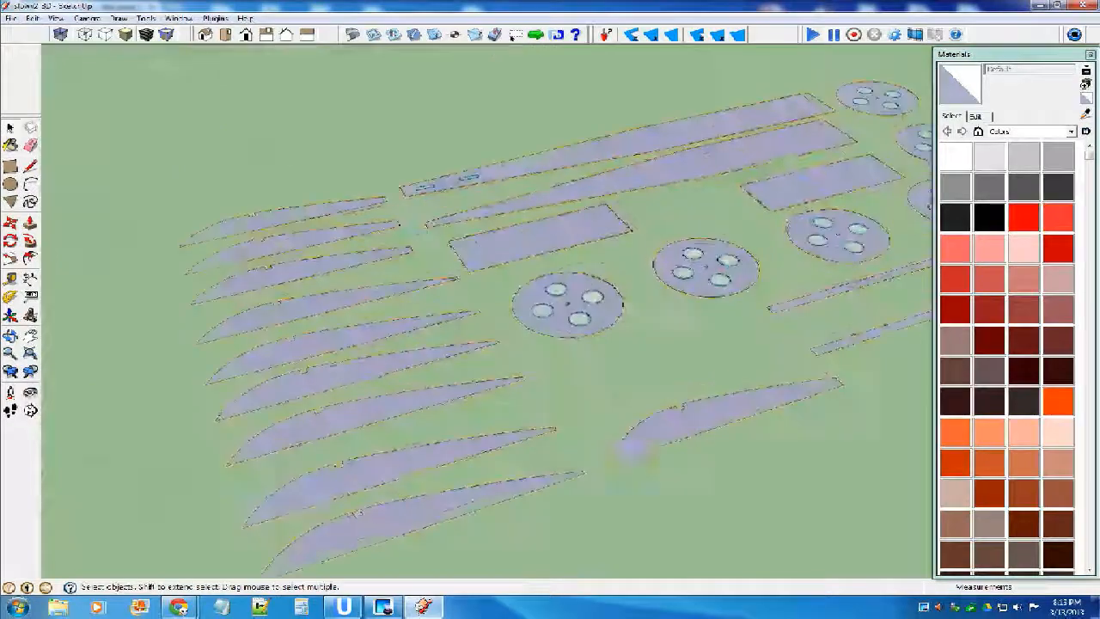
pyautogui.click(564, 307)
pyautogui.scroll(-5, 417, 377)
pyautogui.scroll(5, 562, 292)
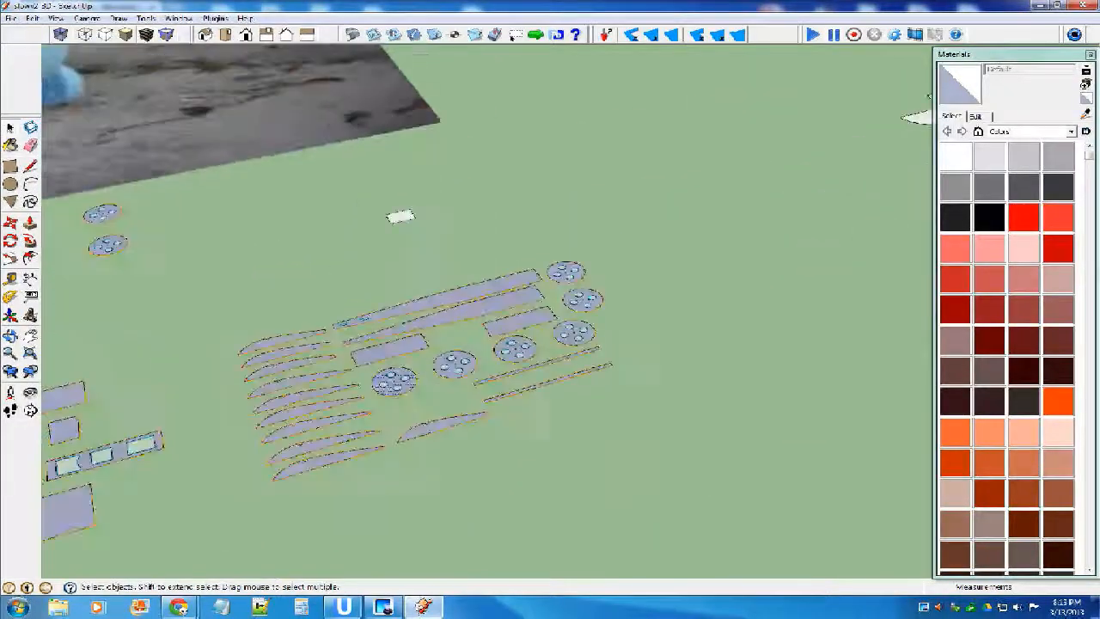
pyautogui.click(556, 287)
pyautogui.scroll(-5, 537, 301)
pyautogui.press('m')
pyautogui.press('ctrl')
pyautogui.click(547, 291)
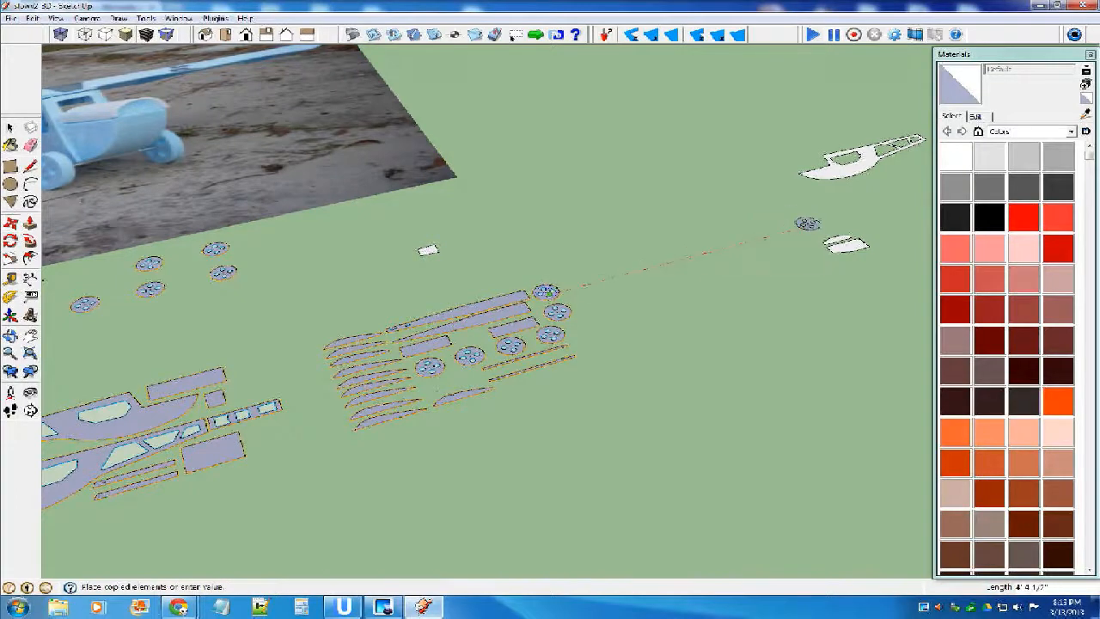
pyautogui.click(801, 226)
pyautogui.scroll(4, 801, 225)
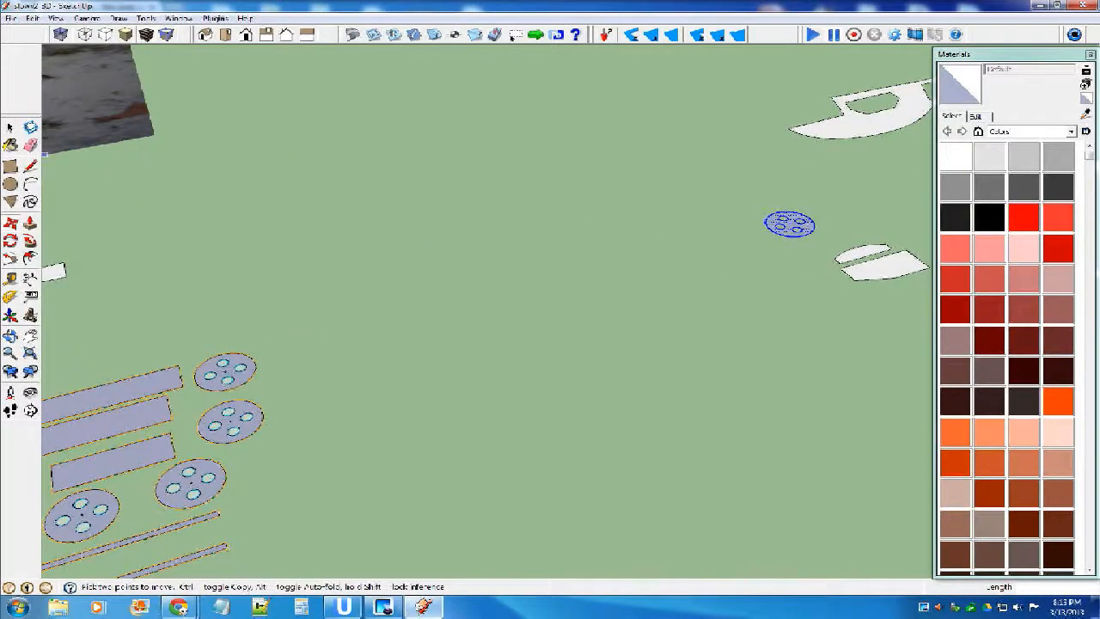
# Flip the copied wheel along the blue direction and make it a component.
pyautogui.rightClick(789, 226)
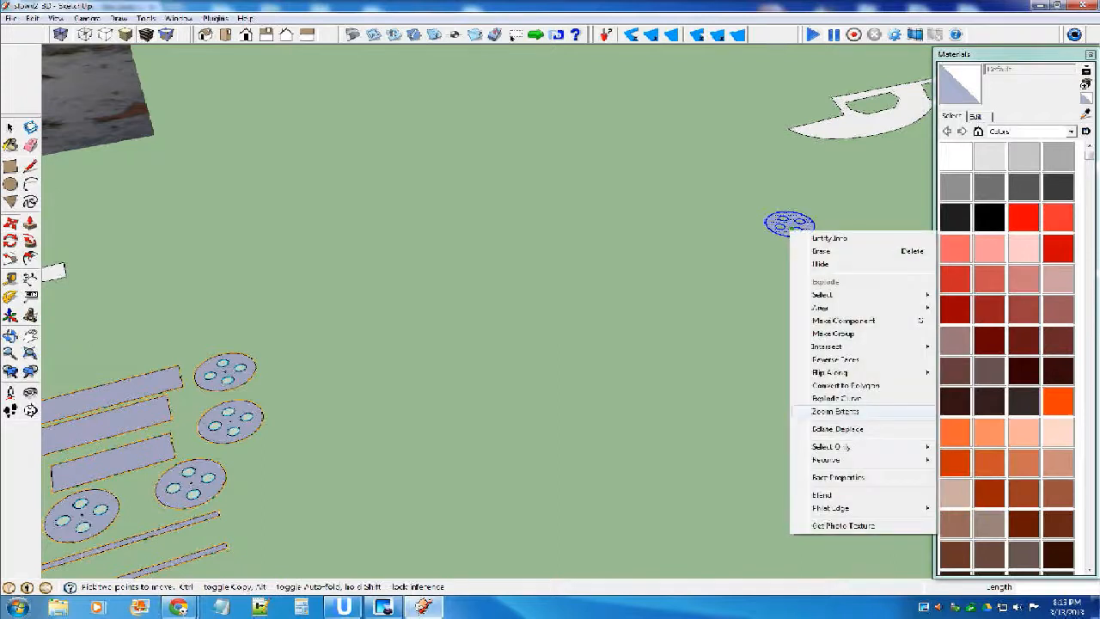
pyautogui.moveTo(842, 372)
pyautogui.click(952, 397)
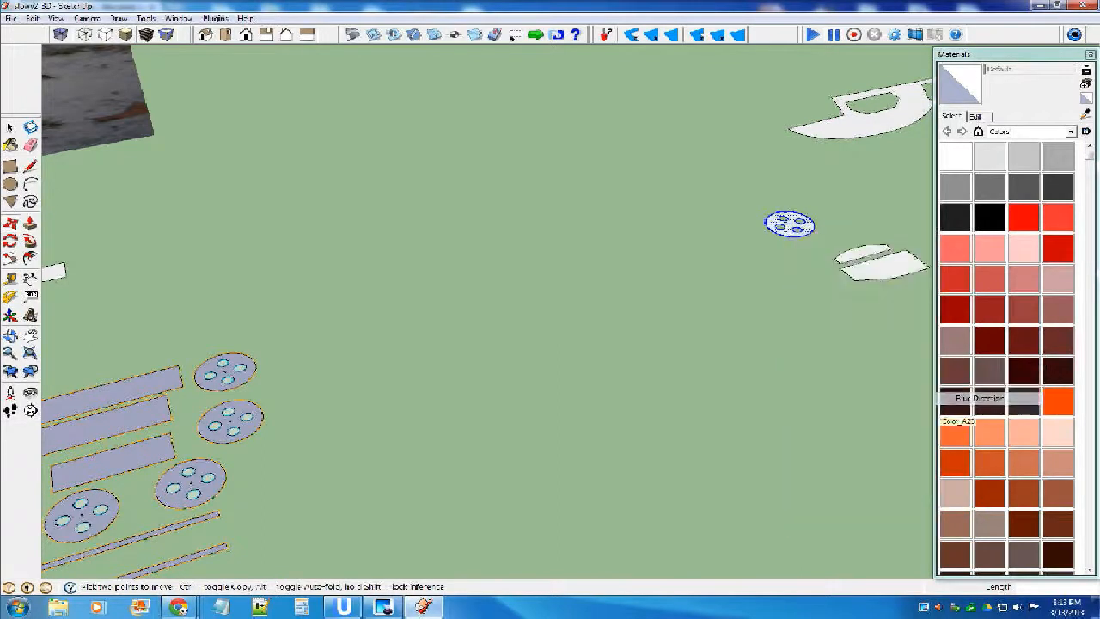
pyautogui.press('space')
pyautogui.press('g')
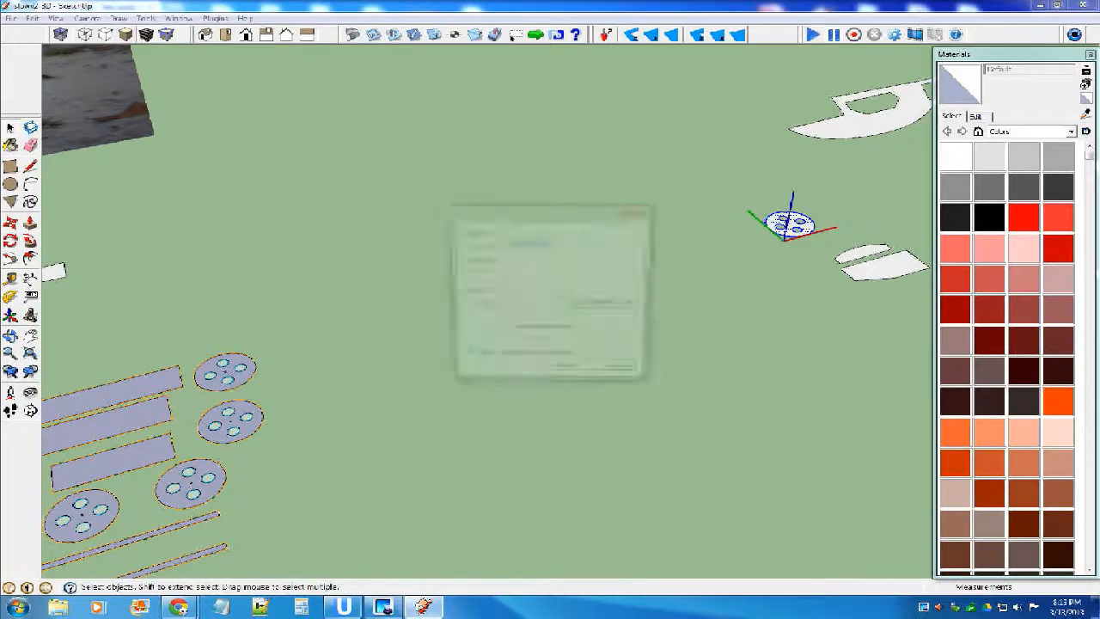
pyautogui.press('Return')
pyautogui.click(619, 354)
# Move the small separate rectangle over to the area just ahead of the fuselage side's cabin.
pyautogui.click(54, 273)
pyautogui.scroll(-3, 617, 353)
pyautogui.press('m')
pyautogui.click(274, 303)
pyautogui.click(725, 195)
pyautogui.scroll(-3, 807, 250)
pyautogui.press('space')
# Copy the large rectangle, tabbed fin, one half-round piece, two rounded panels and long rounded panel to the empty area beyond the fuselage side.
pyautogui.scroll(-3, 798, 322)
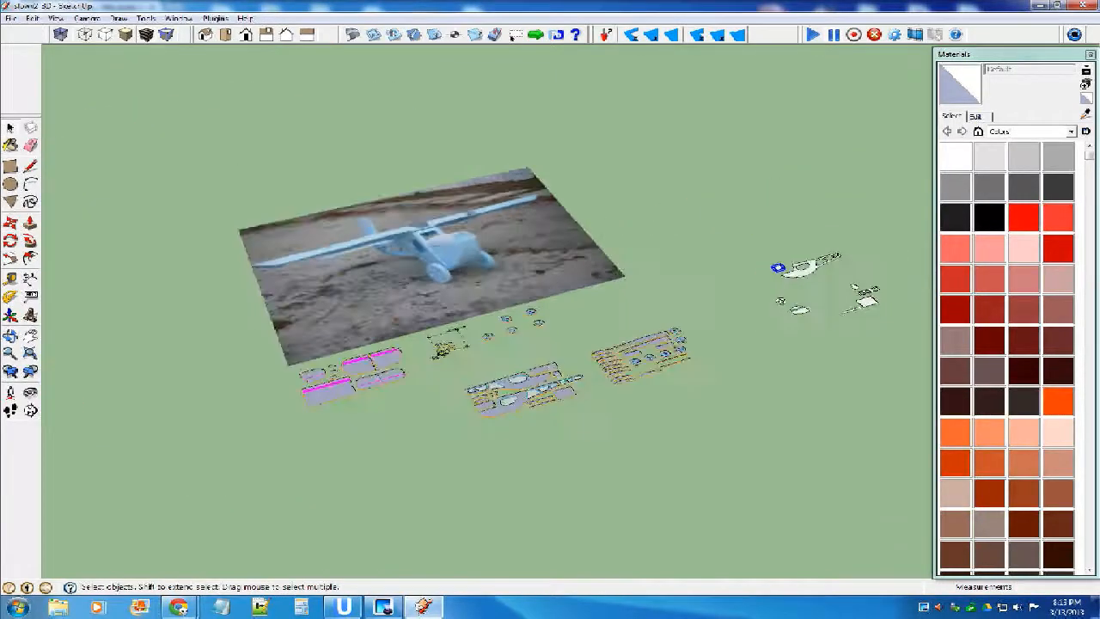
pyautogui.scroll(4, 524, 370)
pyautogui.scroll(-2, 647, 423)
pyautogui.scroll(3, 315, 403)
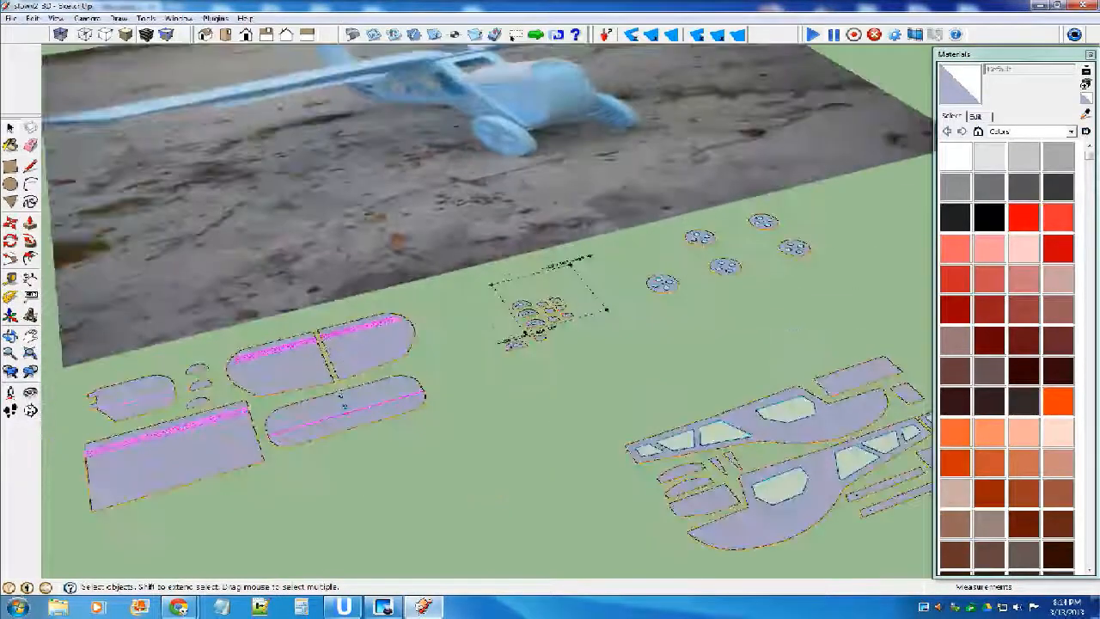
pyautogui.click(211, 444)
pyautogui.scroll(2, 279, 365)
pyautogui.keyDown('shift'); pyautogui.click(285, 351); pyautogui.keyUp('shift')
pyautogui.keyDown('shift'); pyautogui.click(430, 326); pyautogui.keyUp('shift')
pyautogui.keyDown('shift'); pyautogui.click(481, 395); pyautogui.keyUp('shift')
pyautogui.scroll(1, 584, 374)
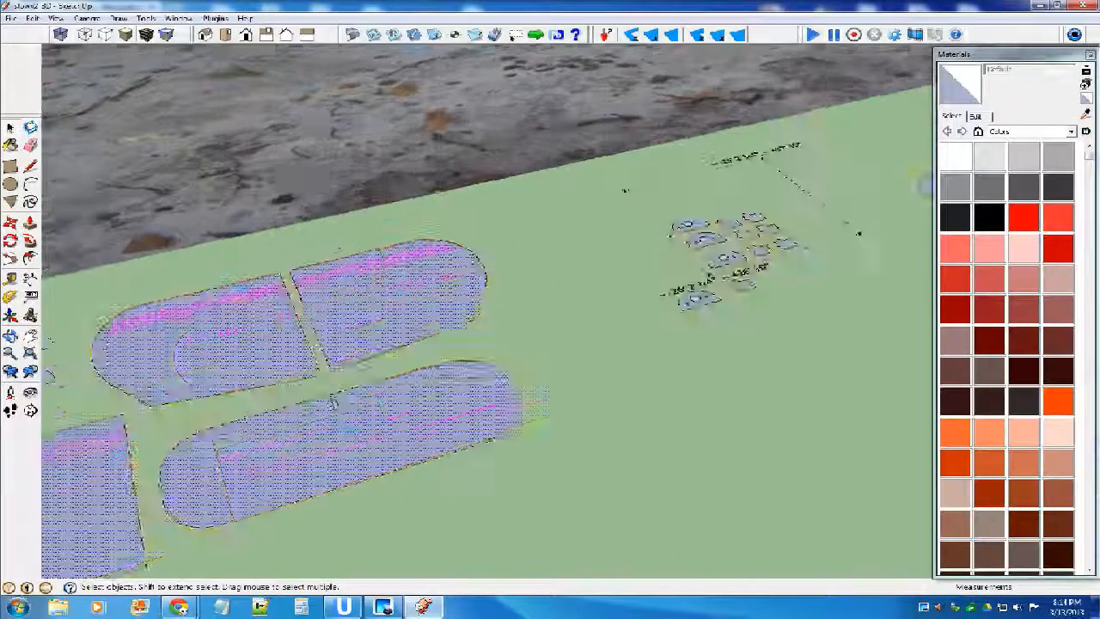
pyautogui.scroll(-3, 593, 390)
pyautogui.scroll(3, 283, 365)
pyautogui.keyDown('shift'); pyautogui.click(261, 401); pyautogui.keyUp('shift')
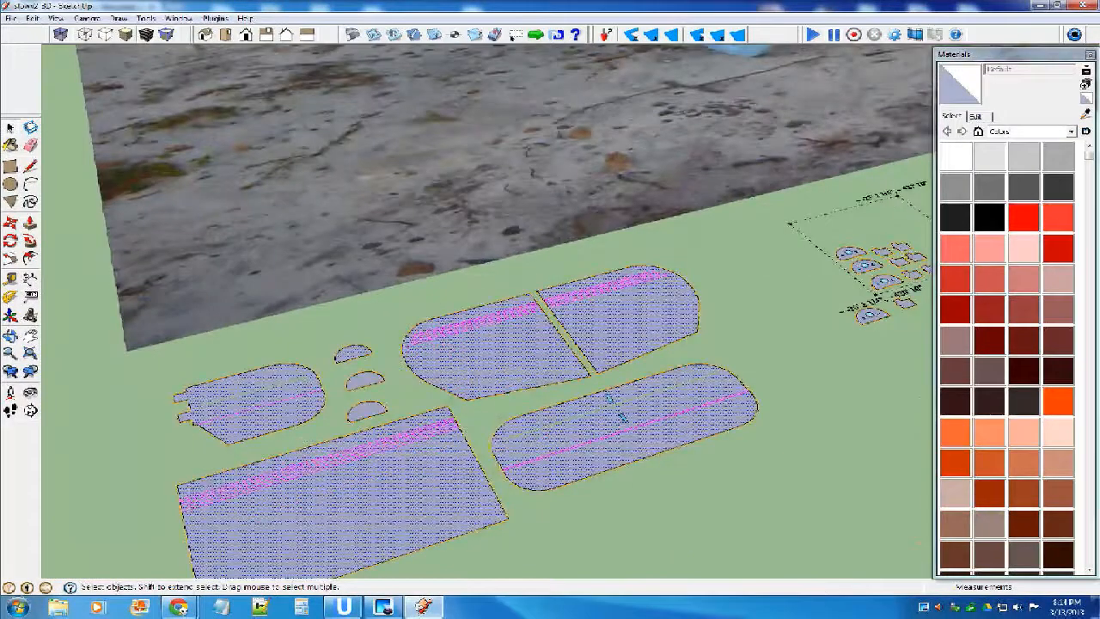
pyautogui.scroll(-5, 297, 378)
pyautogui.press('m')
pyautogui.press('ctrl')
pyautogui.click(275, 397)
pyautogui.scroll(-4, 283, 388)
pyautogui.scroll(2, 572, 285)
pyautogui.scroll(2, 756, 296)
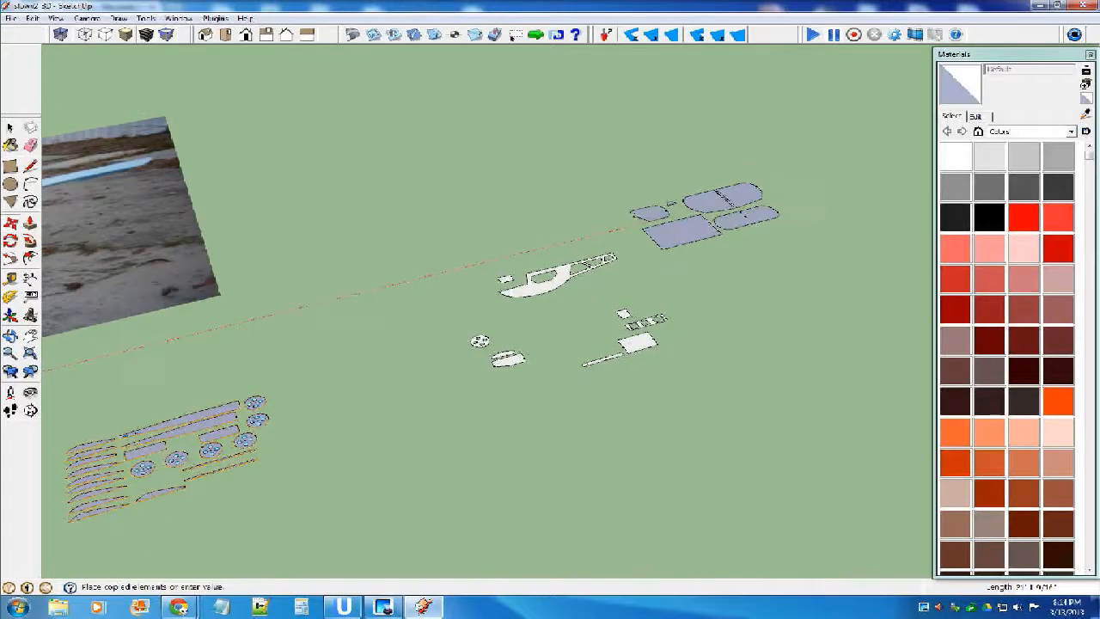
pyautogui.click(644, 220)
# Delete the larger curved-edge piece below the copied wheel.
pyautogui.press('space')
pyautogui.click(559, 365)
pyautogui.moveTo(555, 366); pyautogui.dragTo(502, 368, button='middle')
pyautogui.scroll(-4, 494, 368)
pyautogui.scroll(5, 515, 366)
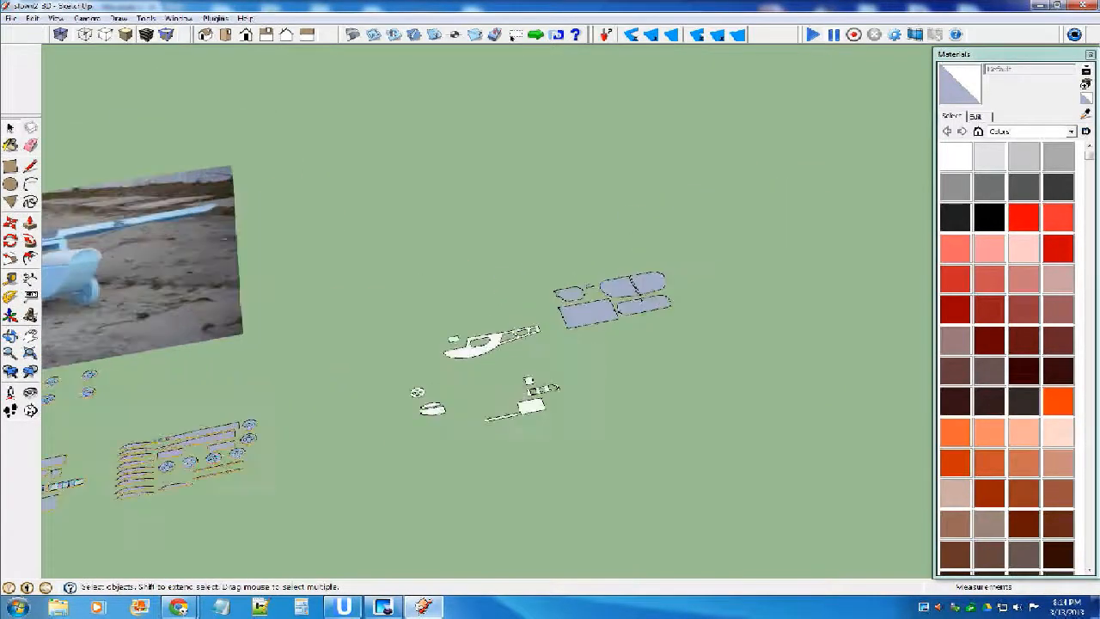
pyautogui.click(457, 394)
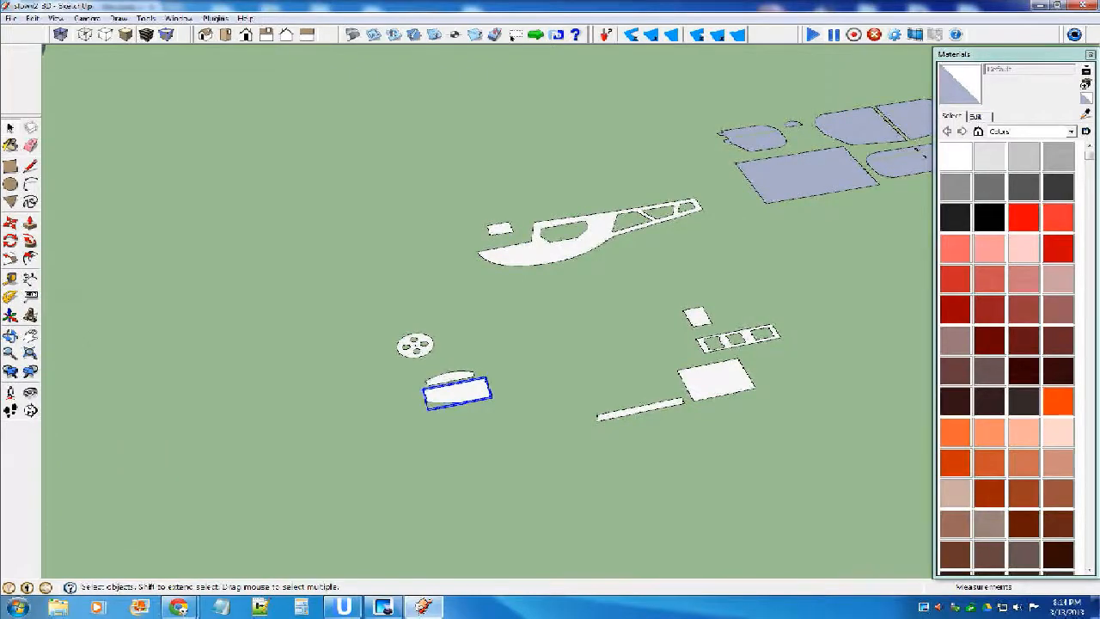
pyautogui.press('Delete')
# Remove the long narrow slot from the copied tabbed fin, leaving a solid face.
pyautogui.scroll(-6, 365, 344)
pyautogui.scroll(6, 588, 236)
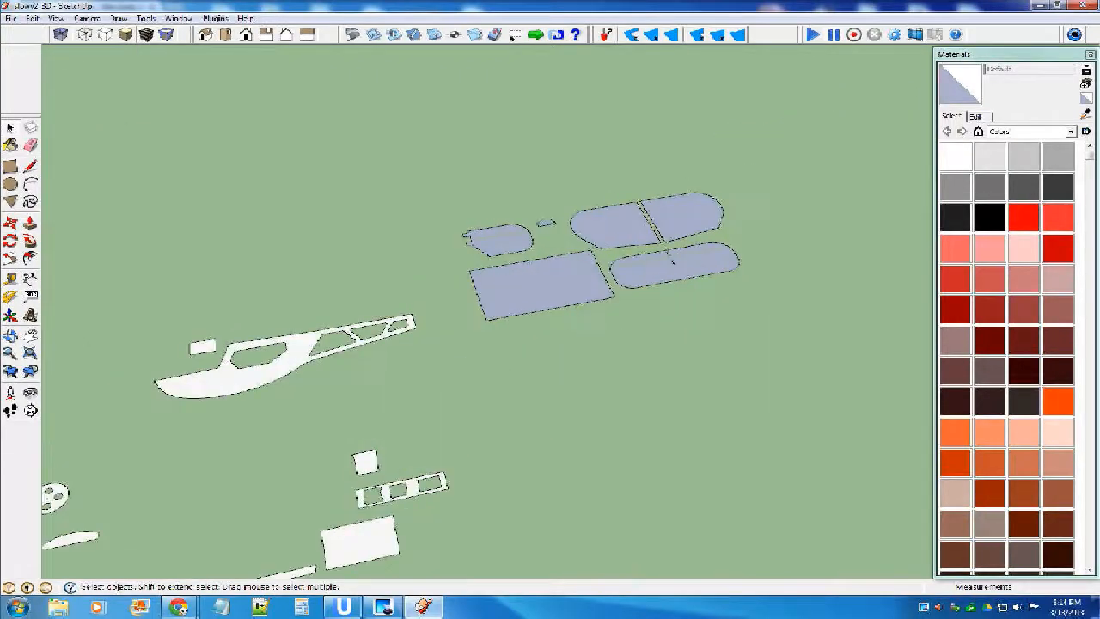
pyautogui.scroll(5, 498, 225)
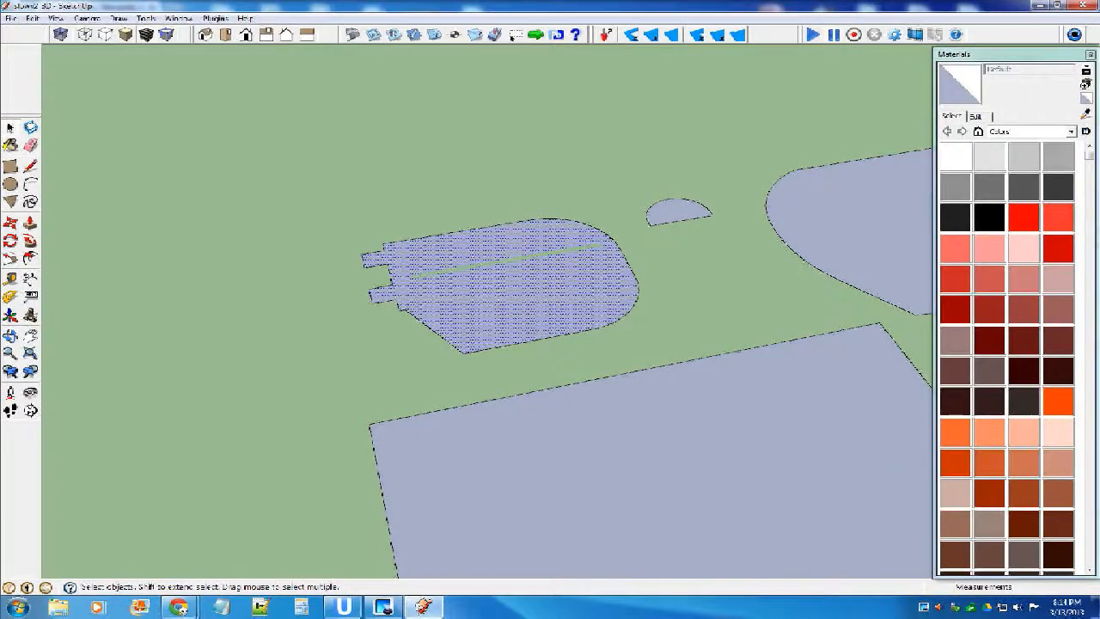
pyautogui.doubleClick(515, 297)
pyautogui.scroll(1, 510, 263)
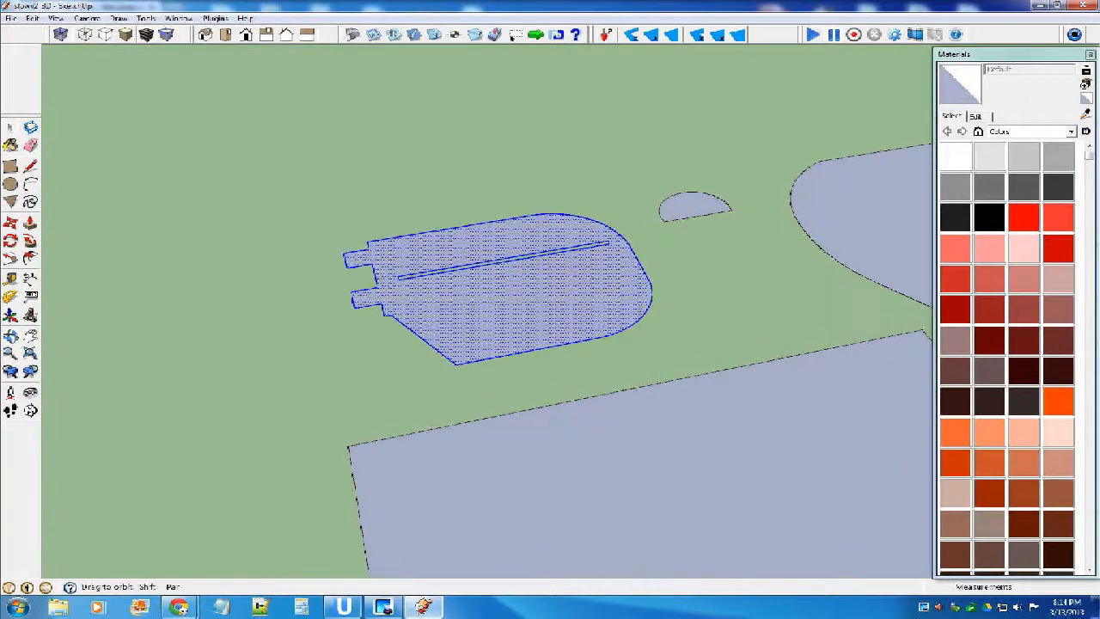
pyautogui.moveTo(511, 263); pyautogui.dragTo(492, 311, button='middle')
pyautogui.click(721, 335)
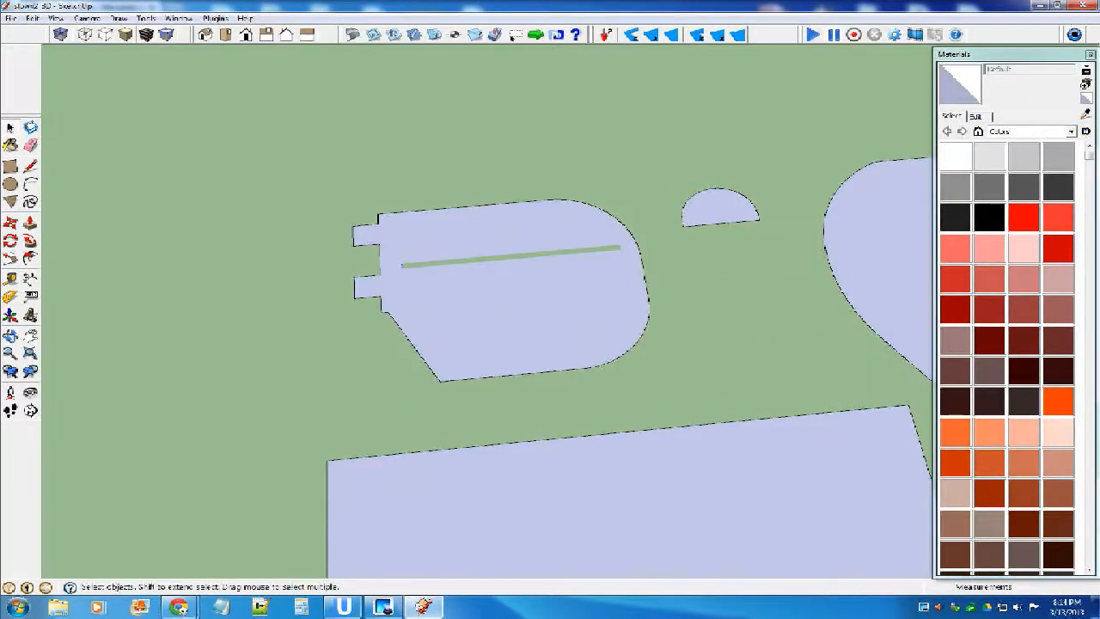
pyautogui.press('Delete')
pyautogui.moveTo(510, 290); pyautogui.dragTo(439, 247)
pyautogui.keyDown('shift'); pyautogui.click(447, 287); pyautogui.keyUp('shift')
pyautogui.press('Delete')
# Remove the long narrow slot from the copied long rounded panel, keeping its two small central slots.
pyautogui.scroll(-5, 365, 266)
pyautogui.scroll(3, 618, 343)
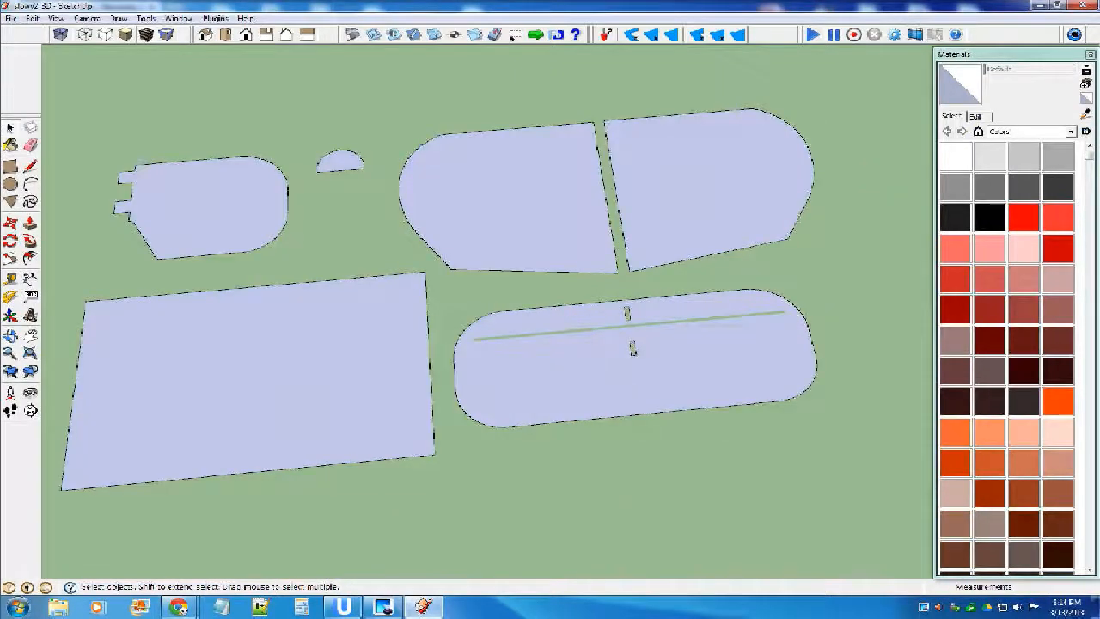
pyautogui.scroll(3, 571, 340)
pyautogui.moveTo(391, 331); pyautogui.dragTo(409, 348)
pyautogui.keyDown('shift'); pyautogui.click(411, 365); pyautogui.keyUp('shift')
pyautogui.press('Delete')
pyautogui.hotkey('ctrl', 'z')
pyautogui.press('Delete')
pyautogui.scroll(-3, 541, 352)
# Flip all the copied fin, rounded panel, half-round and large rectangle parts together along the blue direction.
pyautogui.scroll(-4, 697, 307)
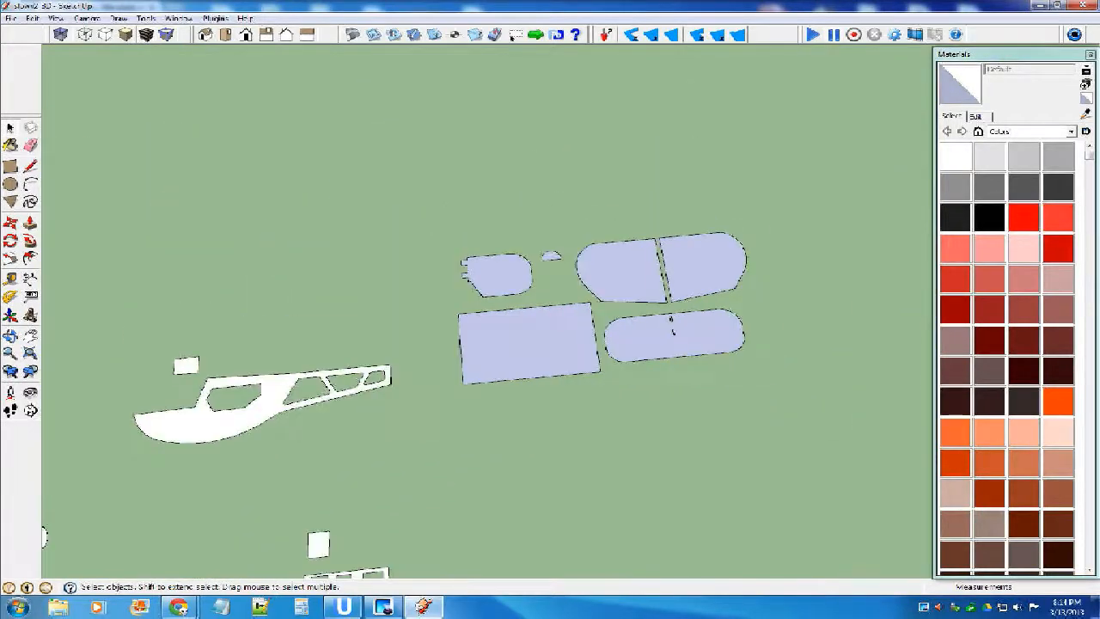
pyautogui.moveTo(421, 200); pyautogui.dragTo(774, 407)
pyautogui.rightClick(700, 284)
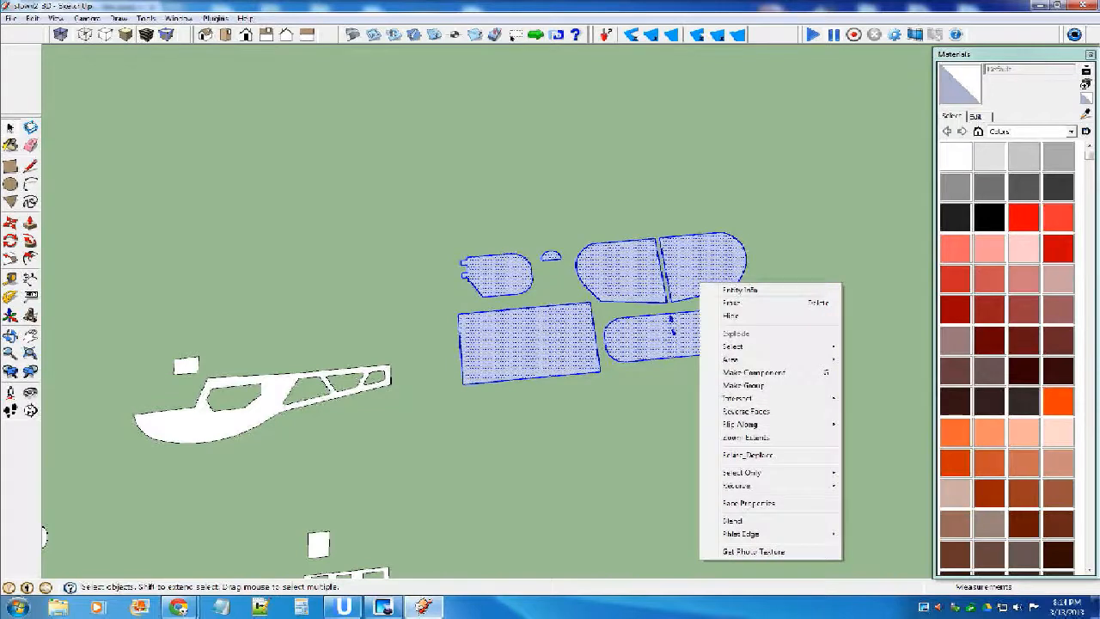
pyautogui.moveTo(741, 424)
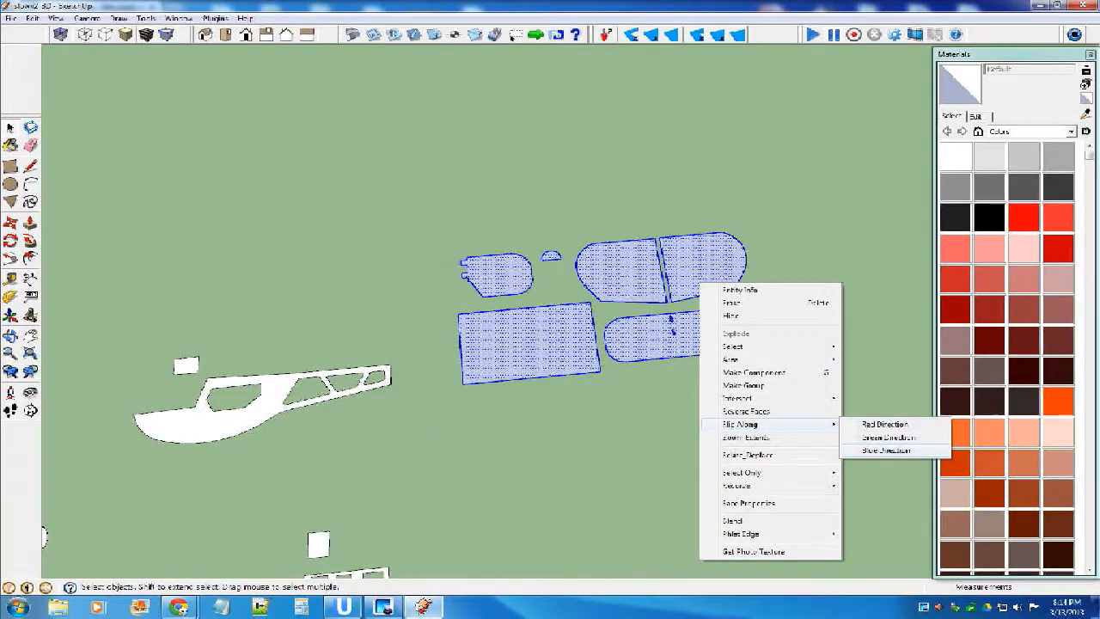
pyautogui.click(886, 449)
# Make separate components of the tabbed fin, the half-round piece and the rounded panel nearest to it.
pyautogui.doubleClick(501, 274)
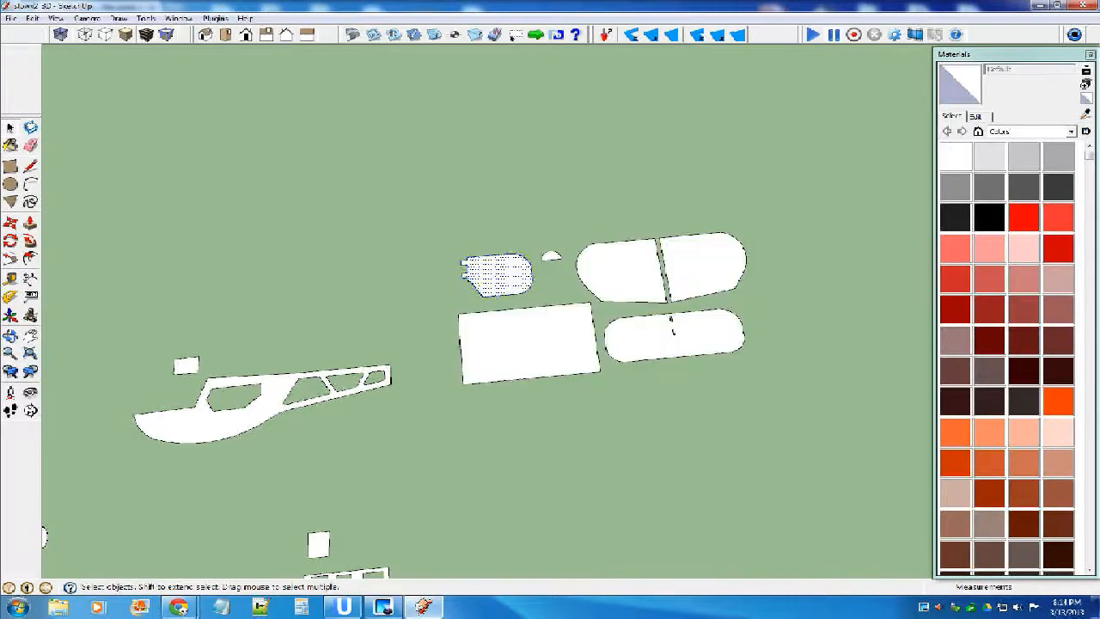
pyautogui.press('g')
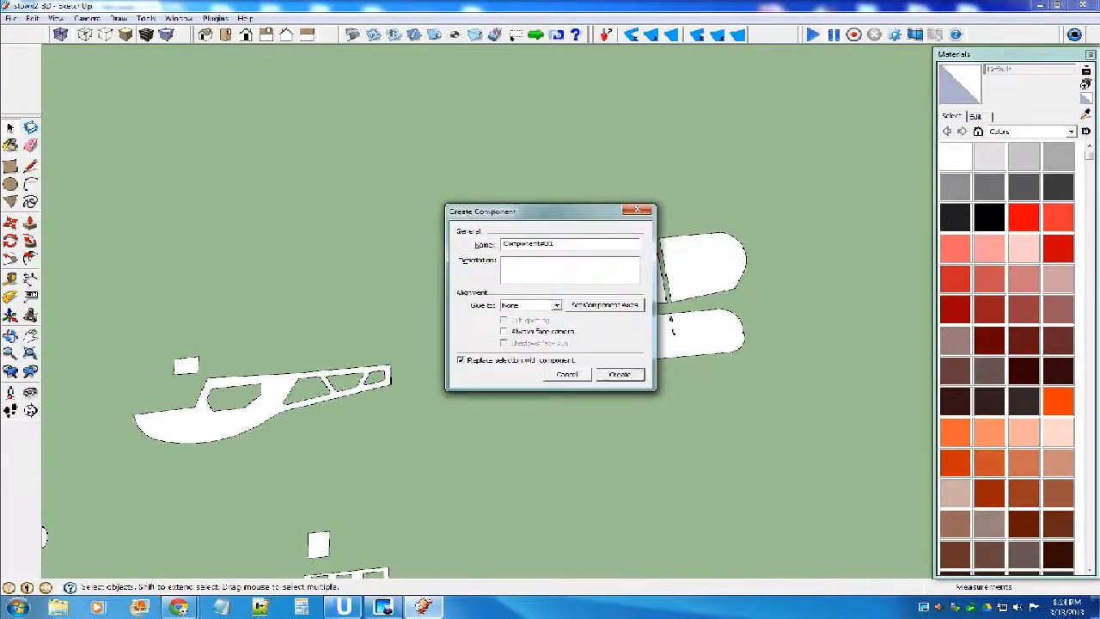
pyautogui.press('Return')
pyautogui.doubleClick(551, 256)
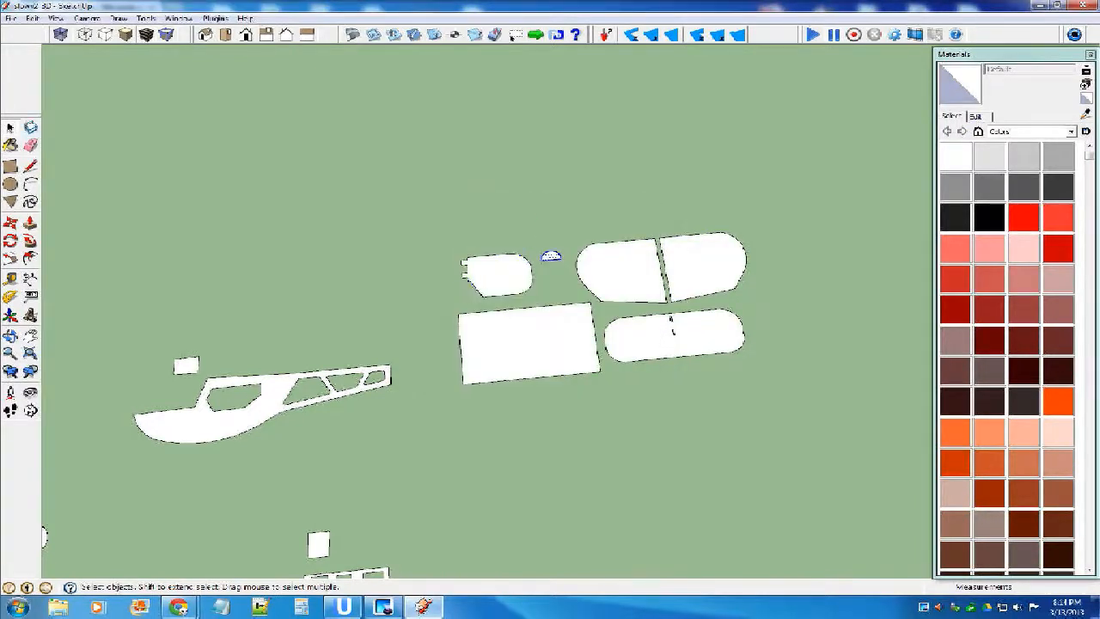
pyautogui.press('g')
pyautogui.press('Return')
pyautogui.doubleClick(620, 270)
pyautogui.press('g')
pyautogui.press('Return')
# Make separate components of the outer rounded panel, the long rounded panel and the large rectangle beside it.
pyautogui.doubleClick(672, 284)
pyautogui.press('g')
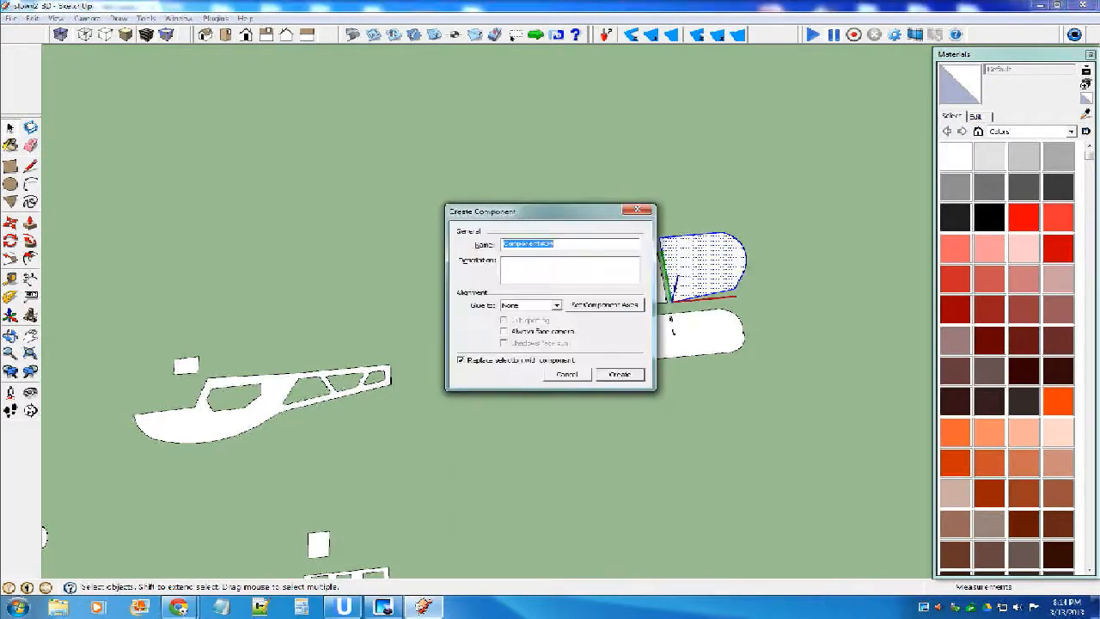
pyautogui.press('Return')
pyautogui.doubleClick(672, 320)
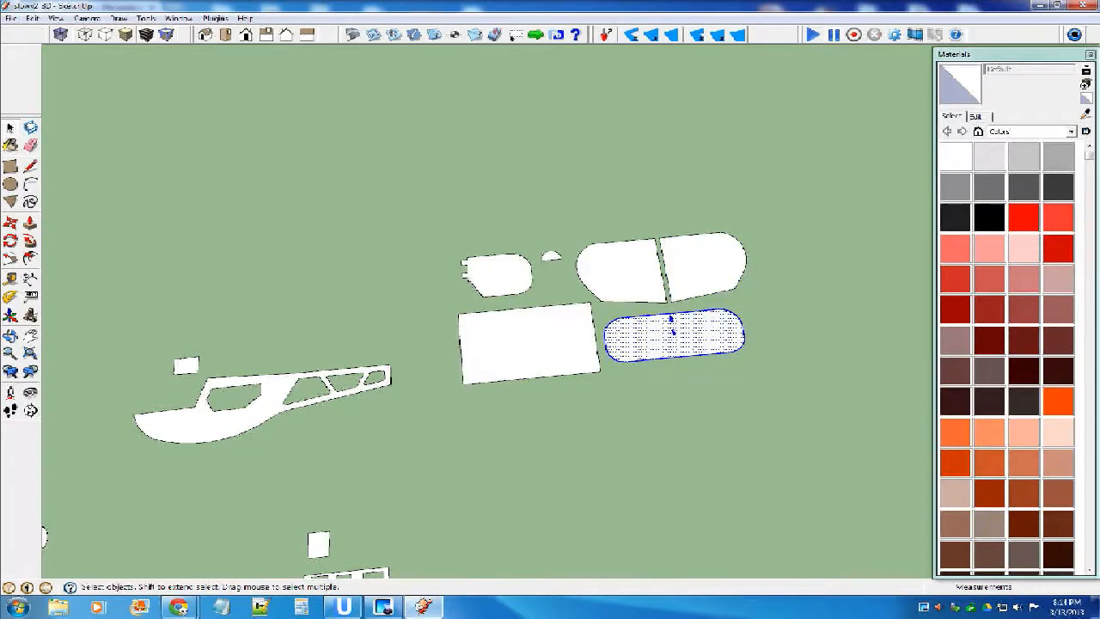
pyautogui.press('g')
pyautogui.press('Return')
pyautogui.doubleClick(550, 342)
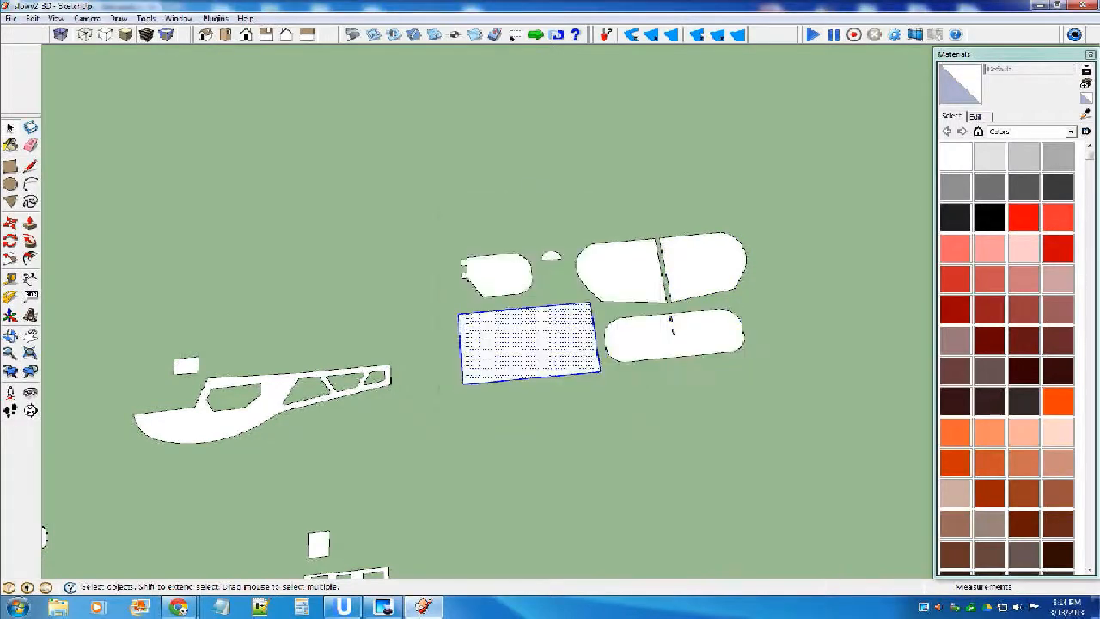
pyautogui.press('g')
pyautogui.press('Return')
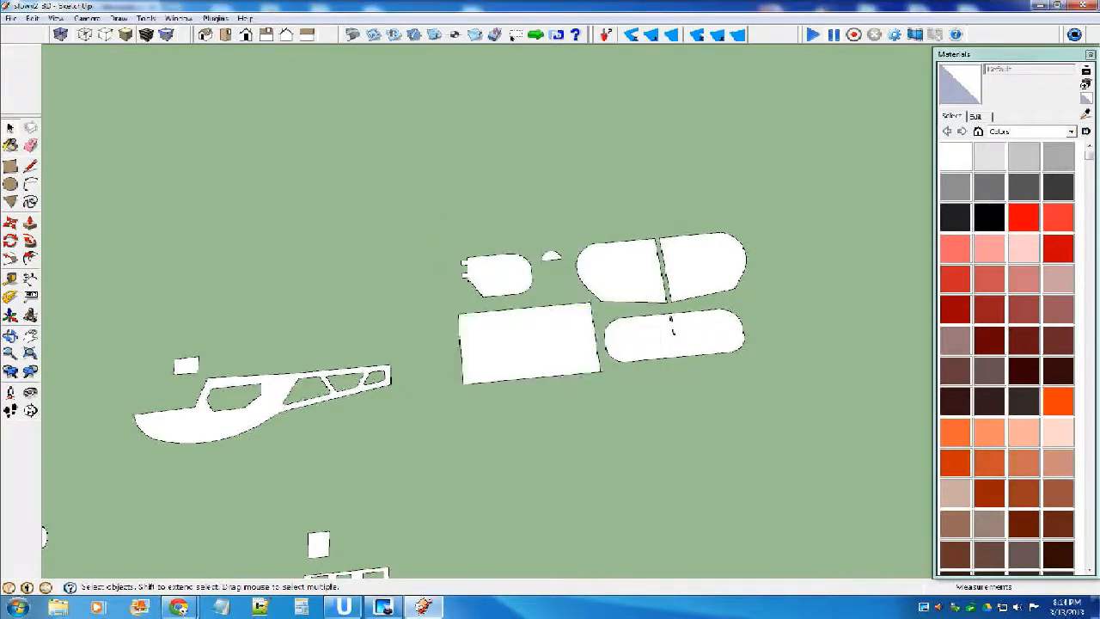
# Check the copied small square, fuselage side and small rectangle by selecting them one at a time.
pyautogui.click(746, 402)
pyautogui.scroll(-2, 746, 402)
pyautogui.click(462, 501)
pyautogui.click(413, 410)
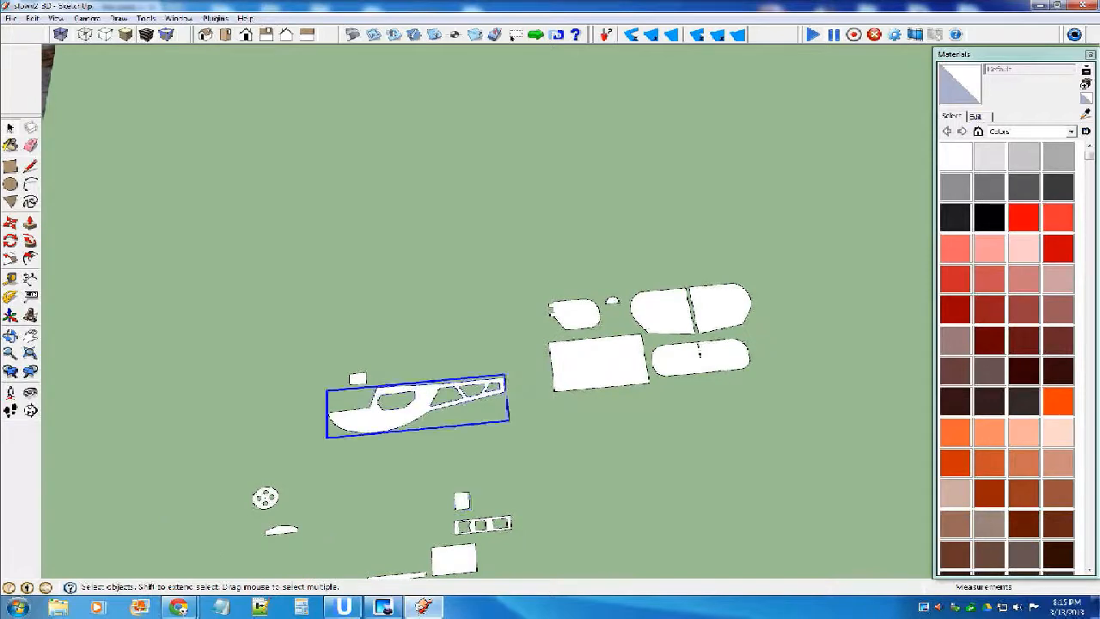
pyautogui.click(386, 356)
pyautogui.click(357, 379)
pyautogui.click(387, 348)
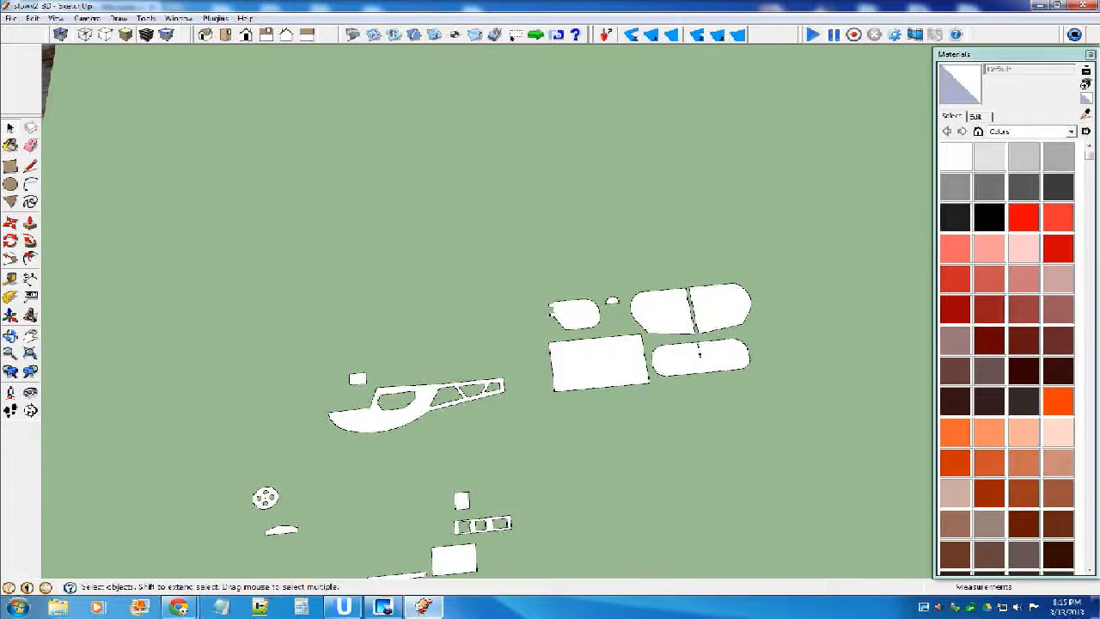
pyautogui.scroll(-7, 464, 346)
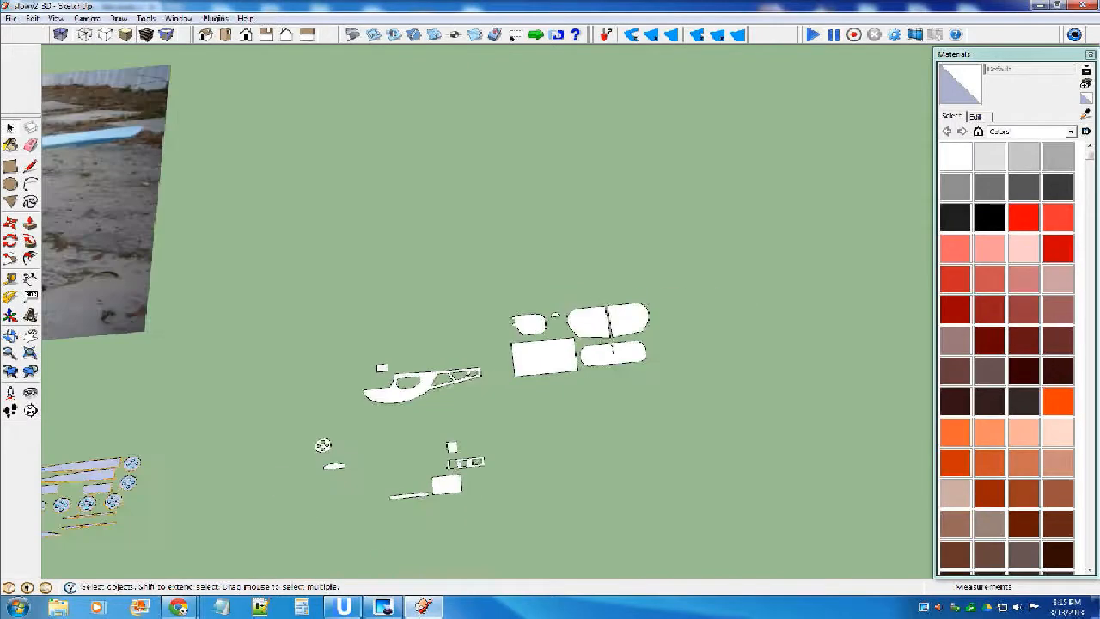
pyautogui.scroll(1, 567, 366)
pyautogui.scroll(3, 559, 305)
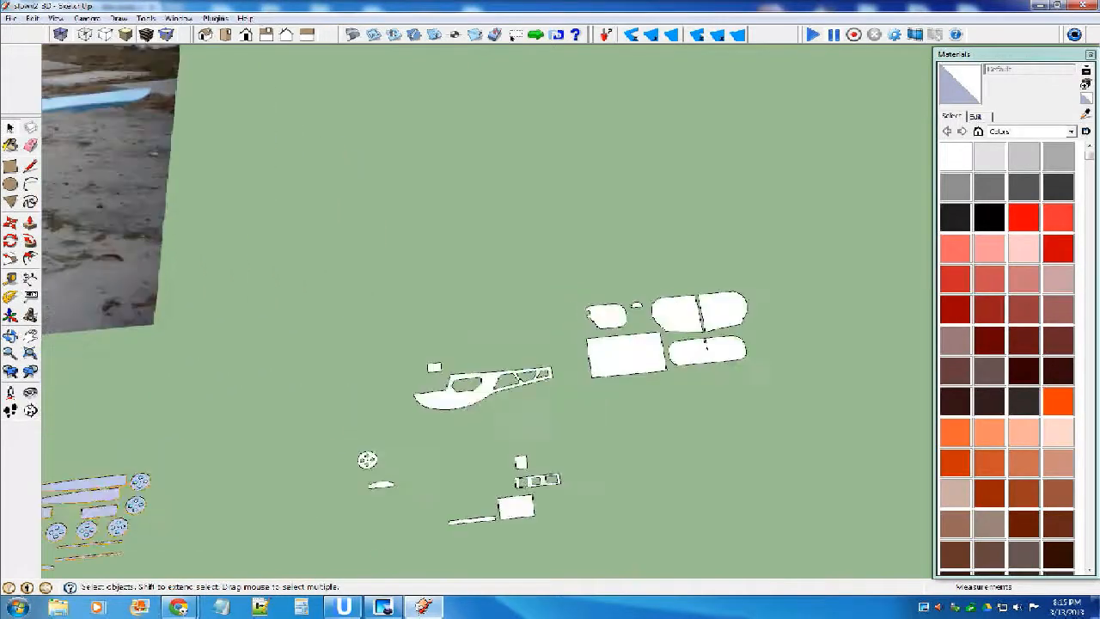
# Move the group of fin, rounded panel and large rectangle components about 10 inches so it sits level with the fuselage side.
pyautogui.moveTo(581, 281); pyautogui.dragTo(750, 400)
pyautogui.moveTo(565, 271); pyautogui.dragTo(681, 359)
pyautogui.press('m')
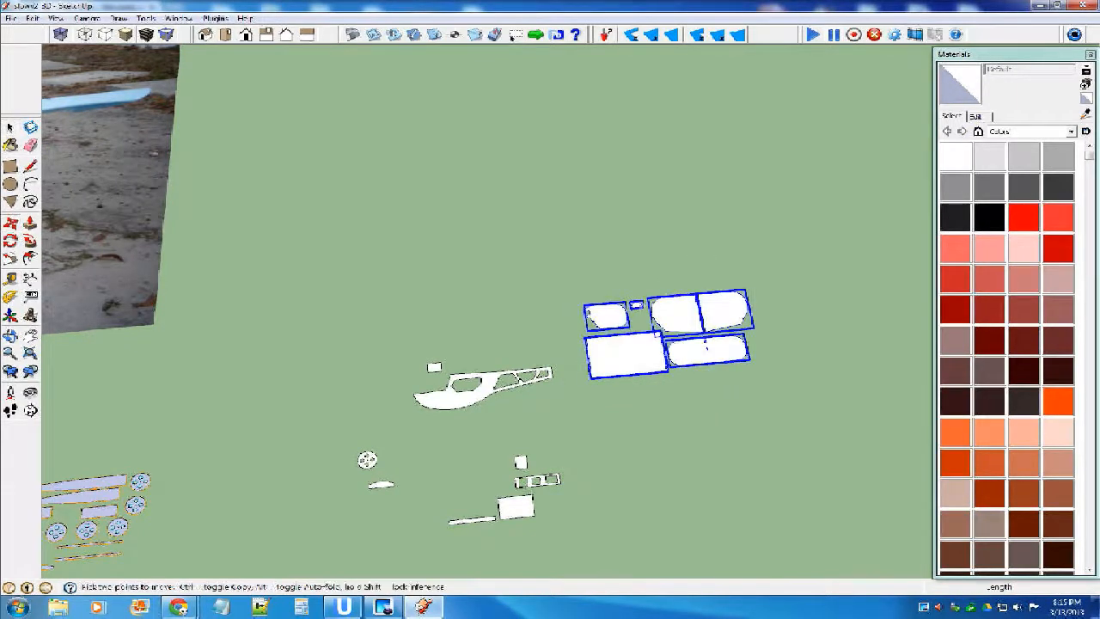
pyautogui.click(706, 346)
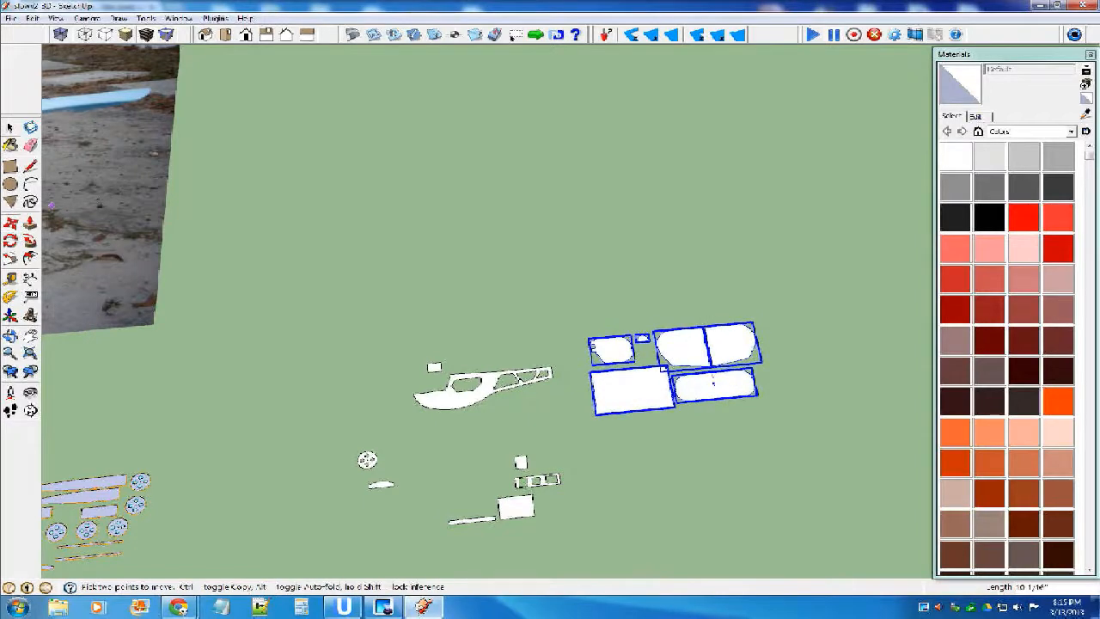
pyautogui.press('space')
pyautogui.click(797, 323)
# Copy one half-round former and one small notched piece from the source layout to a spot just above the white small square.
pyautogui.scroll(-3, 797, 322)
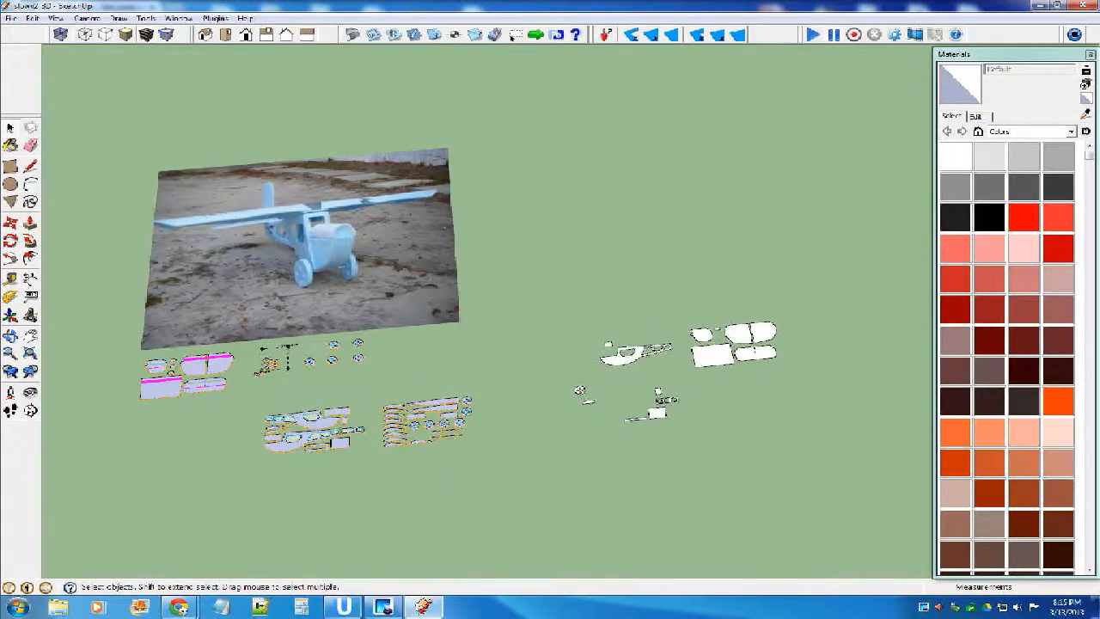
pyautogui.scroll(-2, 799, 314)
pyautogui.scroll(6, 425, 412)
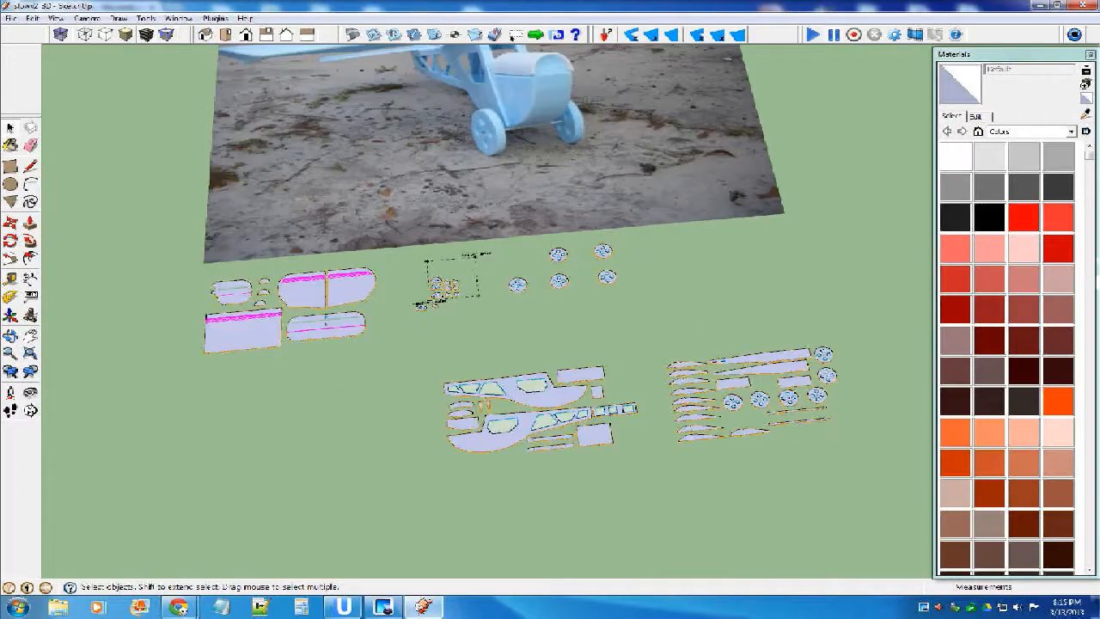
pyautogui.scroll(-3, 516, 284)
pyautogui.scroll(3, 515, 284)
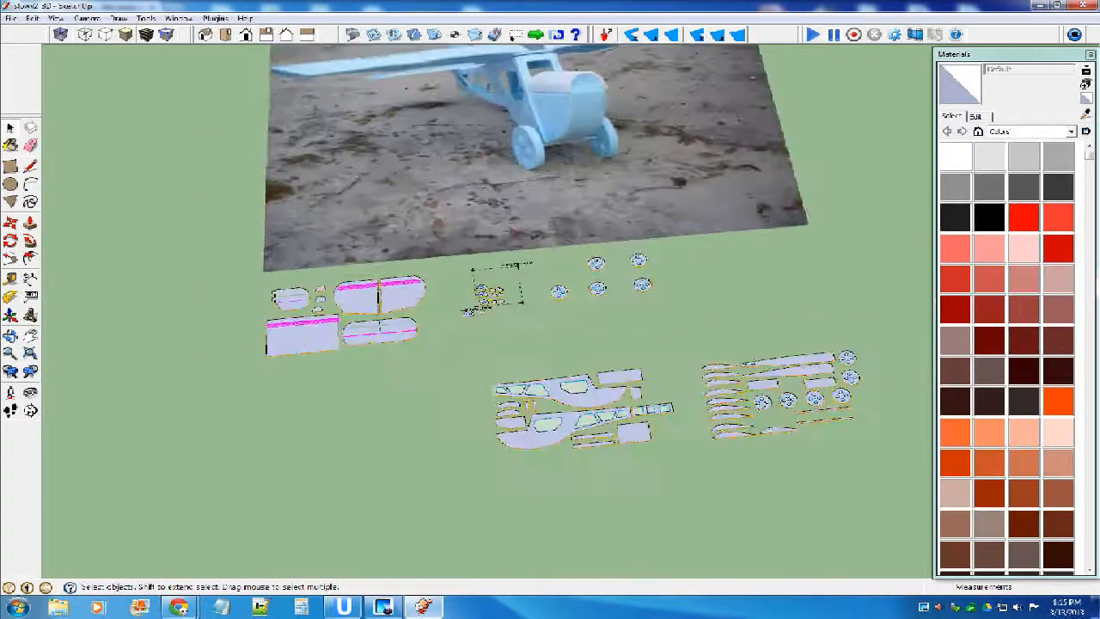
pyautogui.scroll(6, 513, 295)
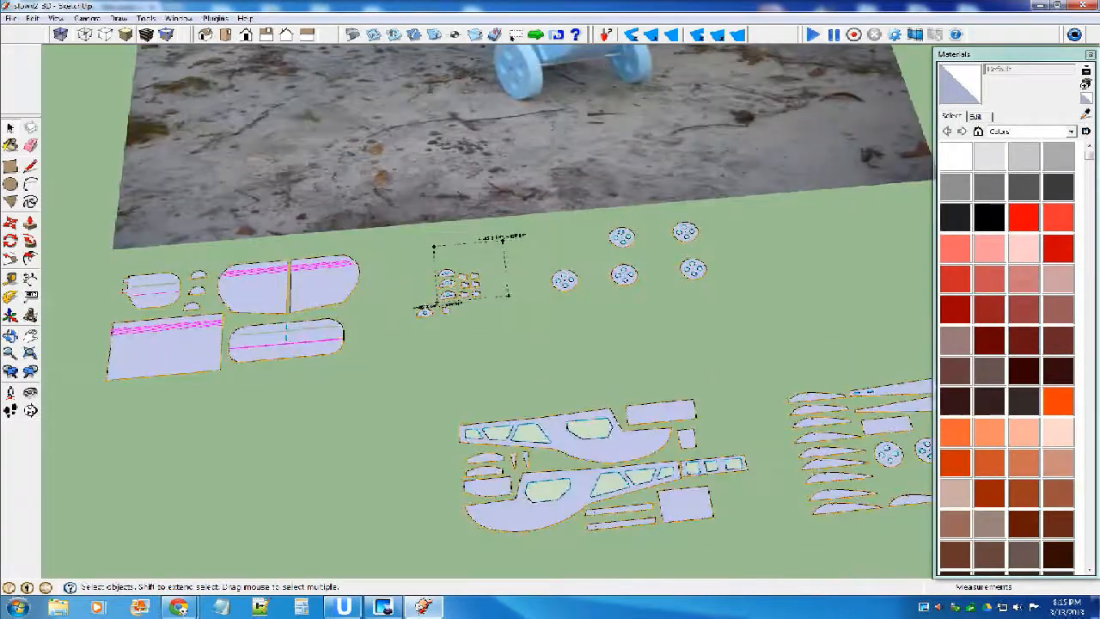
pyautogui.scroll(5, 391, 268)
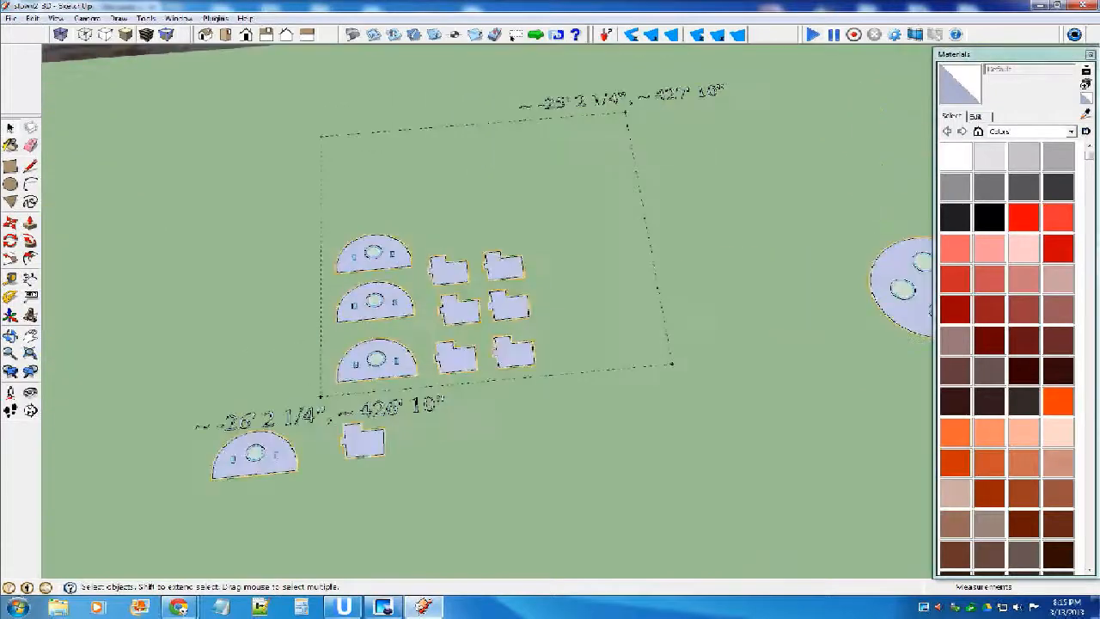
pyautogui.scroll(-3, 385, 273)
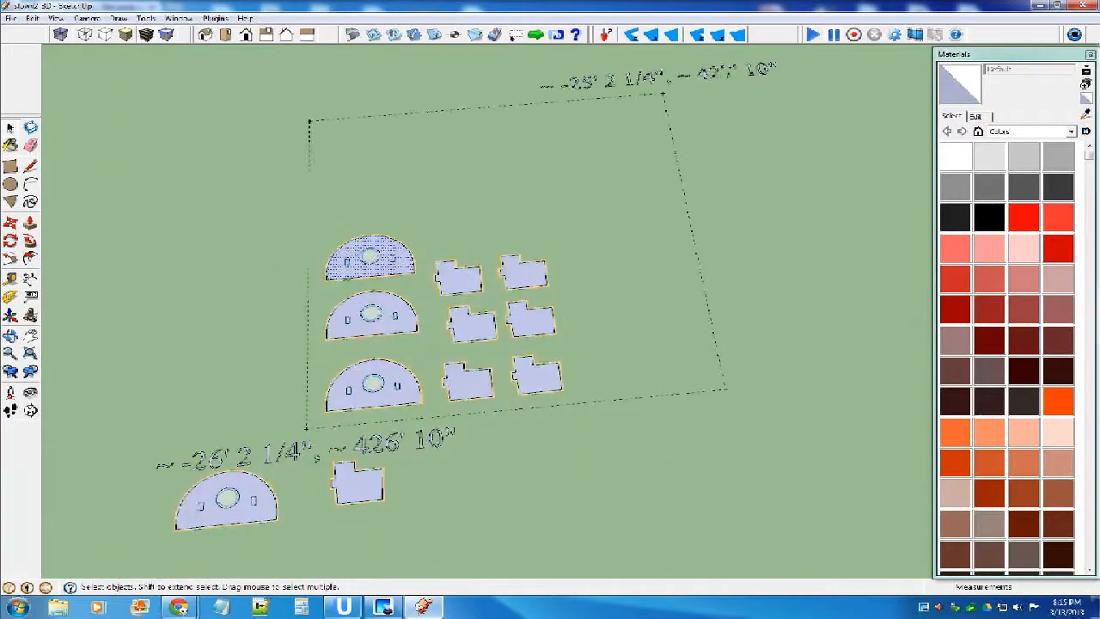
pyautogui.keyDown('shift'); pyautogui.click(450, 277); pyautogui.keyUp('shift')
pyautogui.scroll(-1, 273, 334)
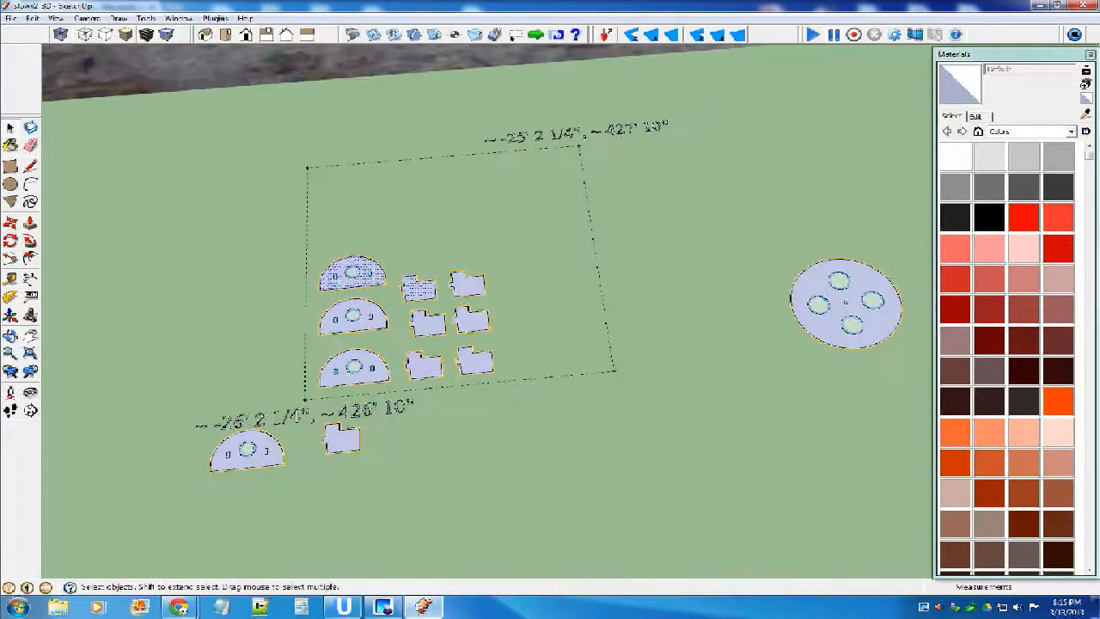
pyautogui.click(11, 223)
pyautogui.press('ctrl')
pyautogui.click(370, 282)
pyautogui.scroll(-8, 372, 284)
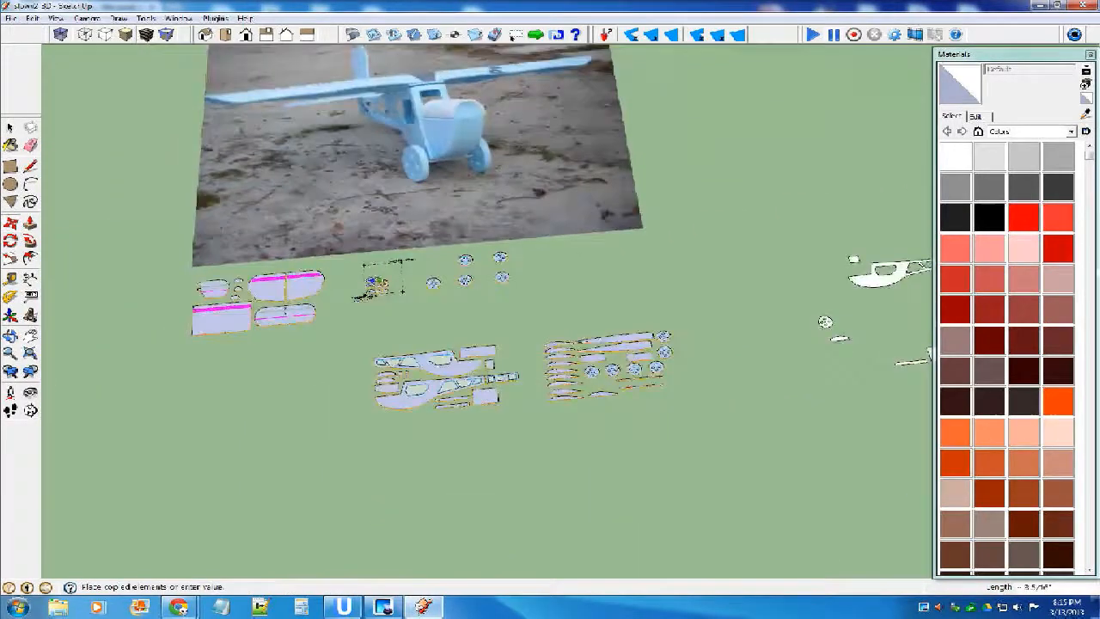
pyautogui.scroll(2, 840, 244)
pyautogui.click(855, 235)
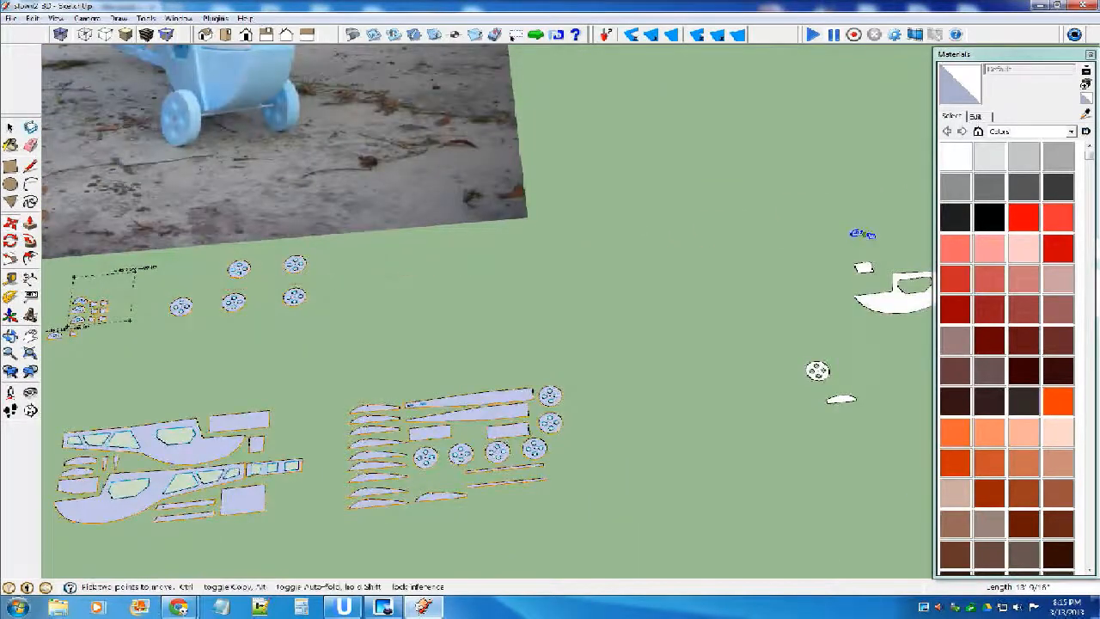
# Flip the copied half-round former and notched piece along the blue direction.
pyautogui.scroll(2, 852, 234)
pyautogui.scroll(5, 859, 235)
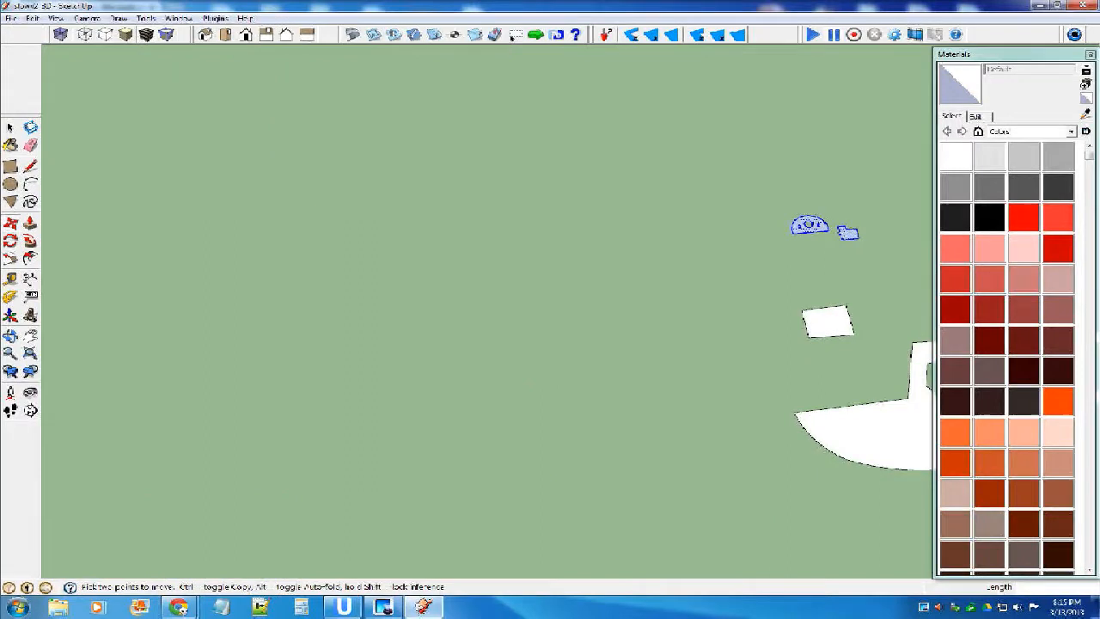
pyautogui.rightClick(811, 224)
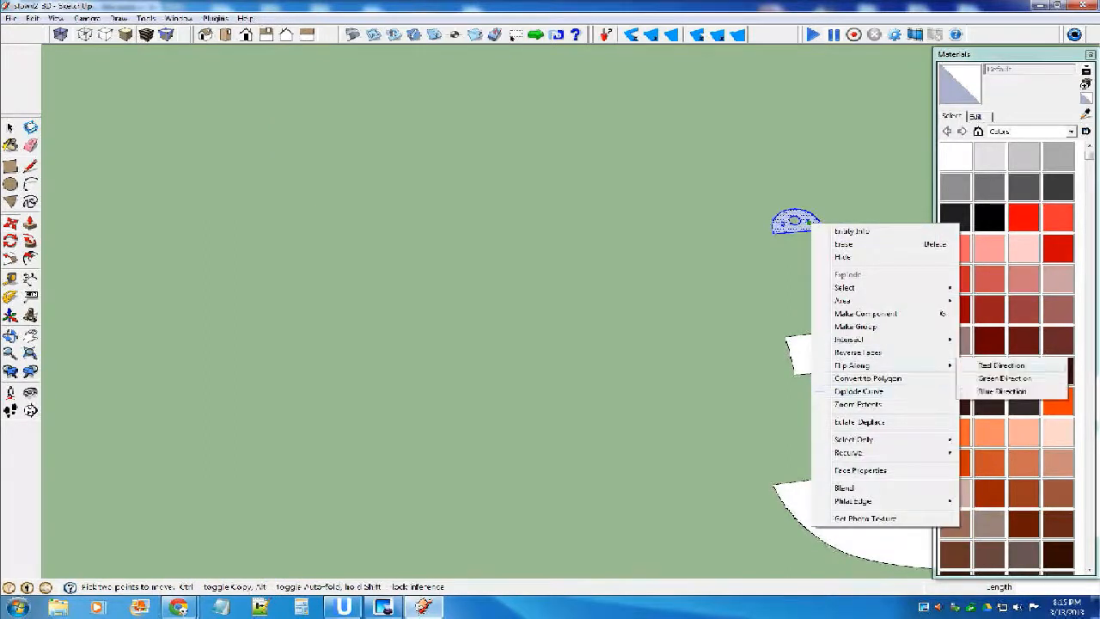
pyautogui.click(1001, 391)
pyautogui.click(10, 127)
pyautogui.doubleClick(799, 228)
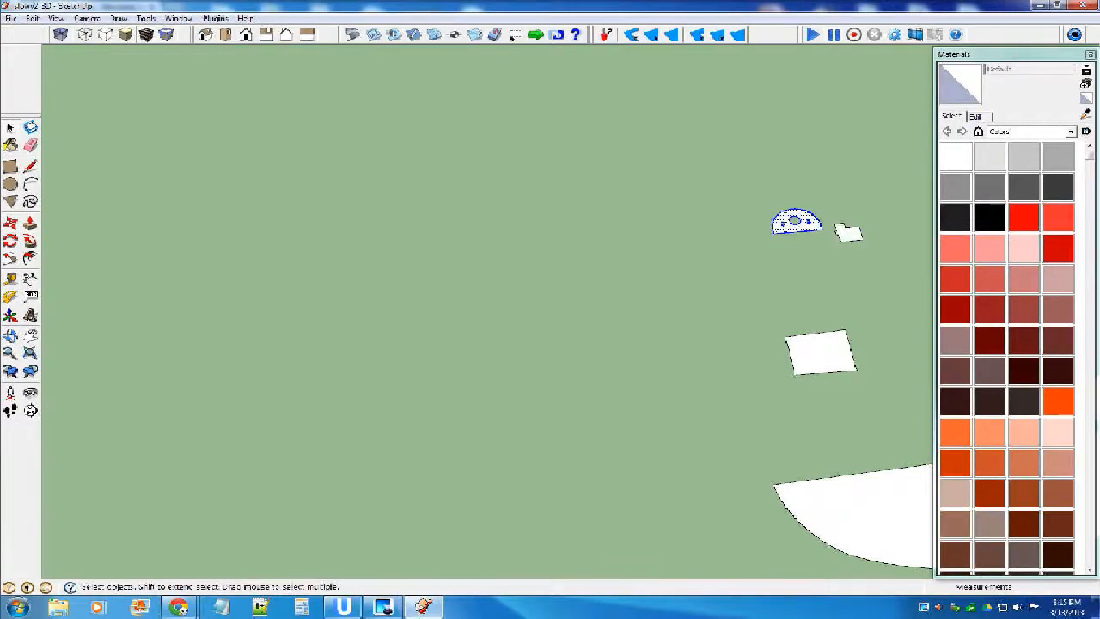
pyautogui.press('Delete')
pyautogui.hotkey('ctrl', 'z')
# Make separate components of the copied half-round former and the small notched piece beside it.
pyautogui.scroll(-3, 684, 315)
pyautogui.scroll(4, 745, 282)
pyautogui.doubleClick(706, 272)
pyautogui.doubleClick(706, 272)
pyautogui.press('g')
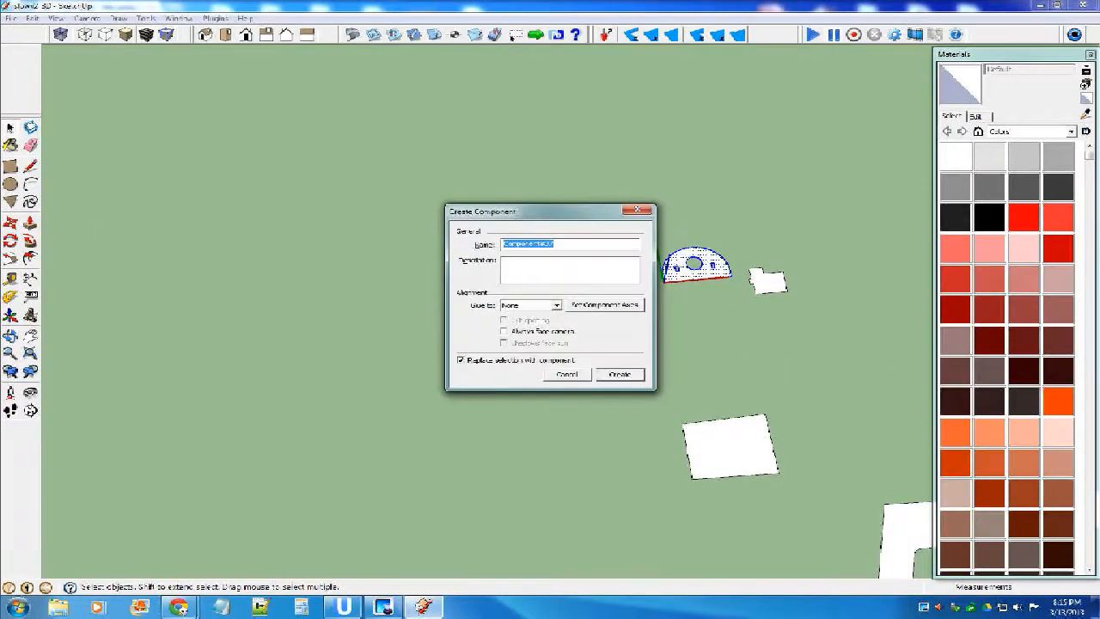
pyautogui.click(621, 375)
pyautogui.click(769, 282)
pyautogui.press('g')
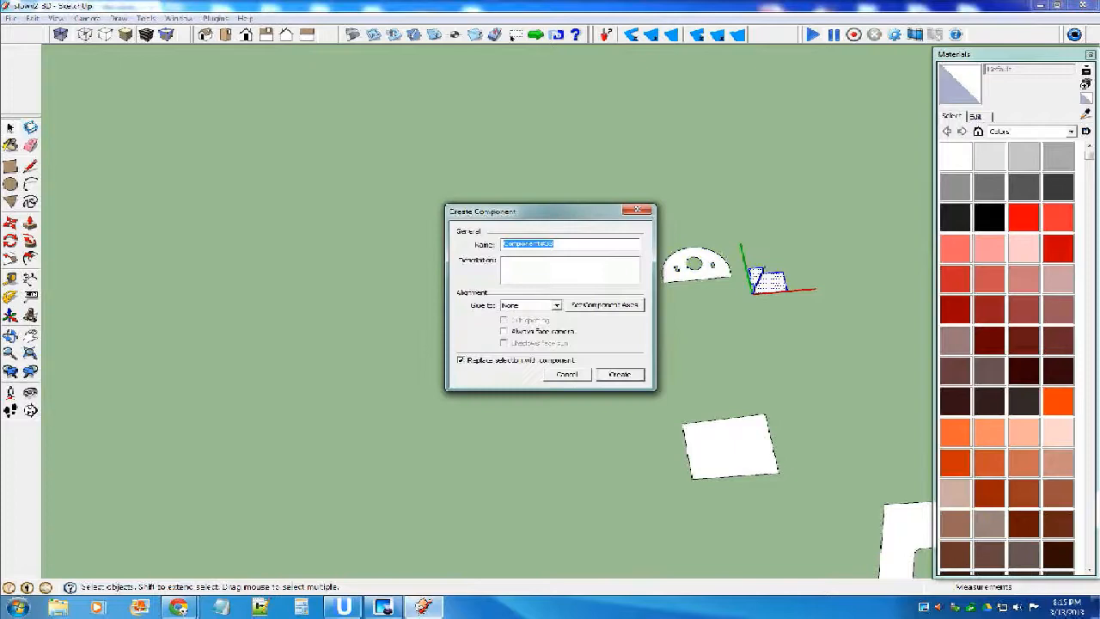
pyautogui.click(621, 375)
# Check the small square and fuselage side by selecting them, and compare the copied parts with the source layout.
pyautogui.scroll(-3, 668, 310)
pyautogui.click(694, 374)
pyautogui.scroll(-3, 655, 358)
pyautogui.click(692, 416)
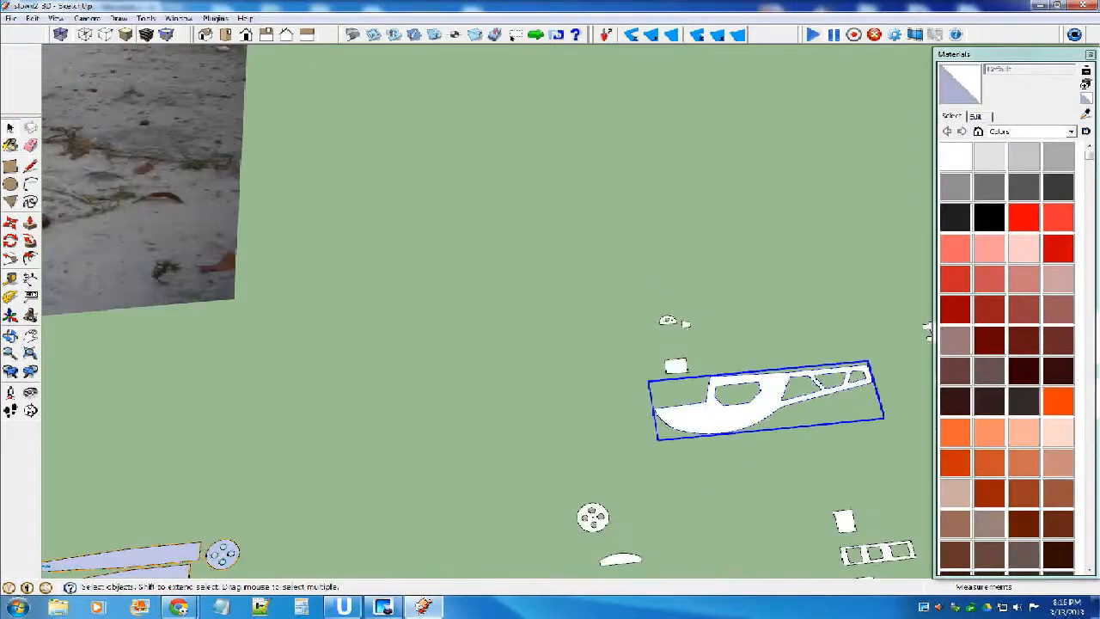
pyautogui.scroll(-5, 663, 342)
pyautogui.click(806, 431)
pyautogui.scroll(4, 806, 431)
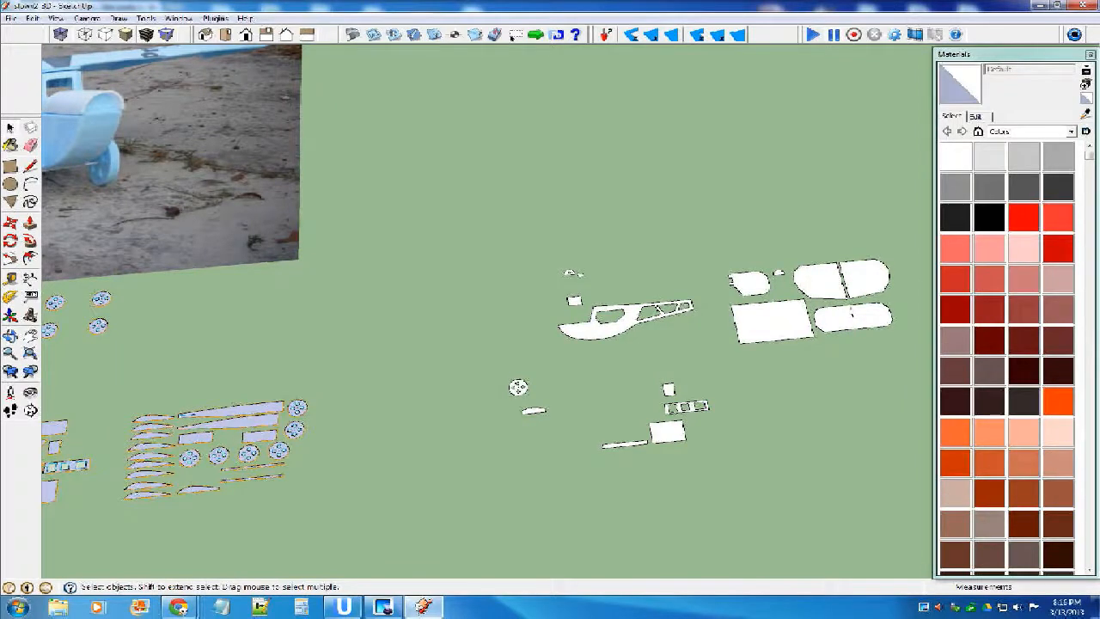
pyautogui.scroll(3, 695, 292)
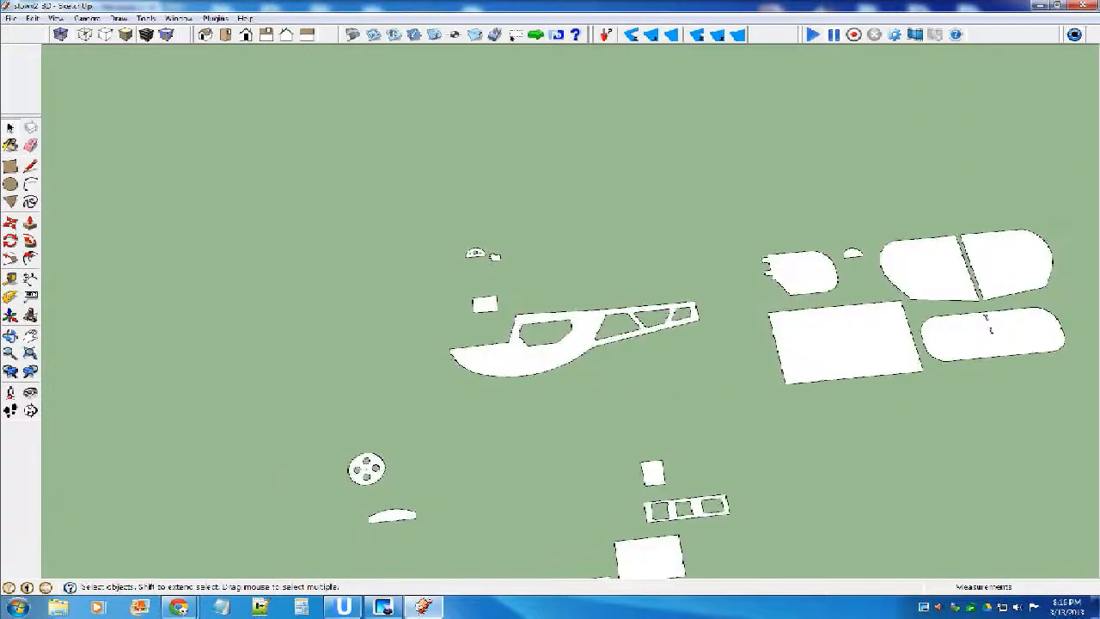
pyautogui.scroll(-3, 505, 249)
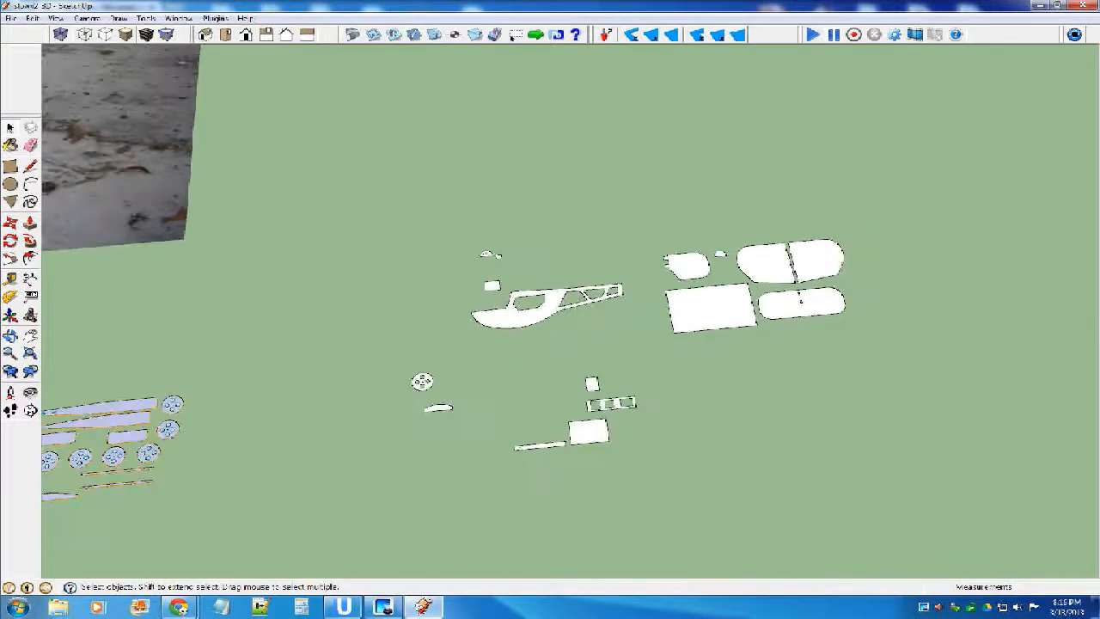
pyautogui.scroll(-2, 786, 382)
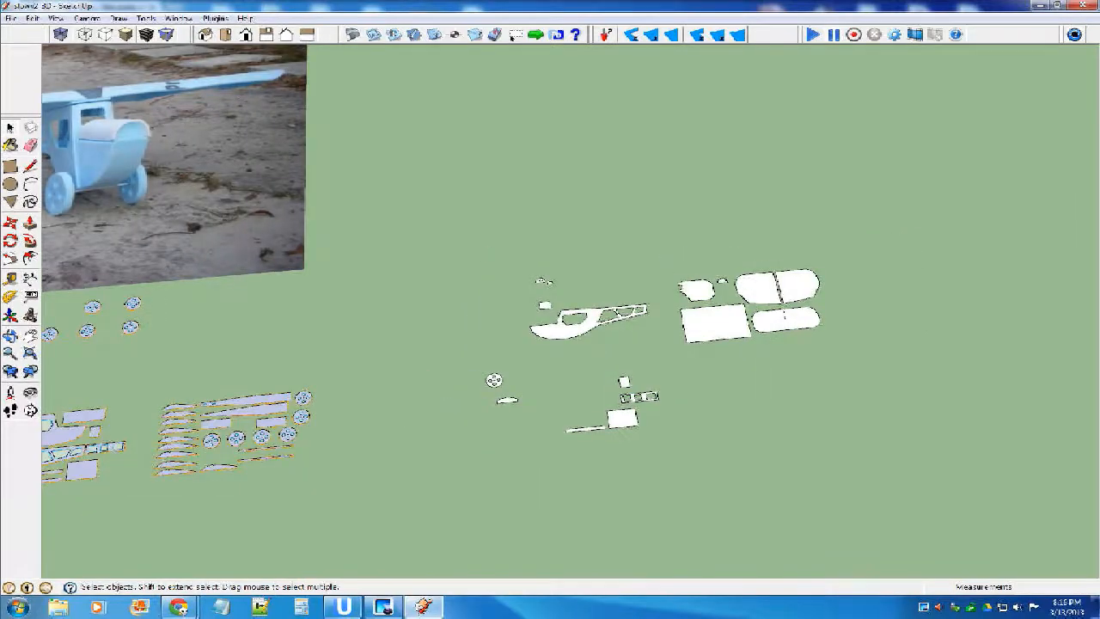
pyautogui.scroll(3, 567, 338)
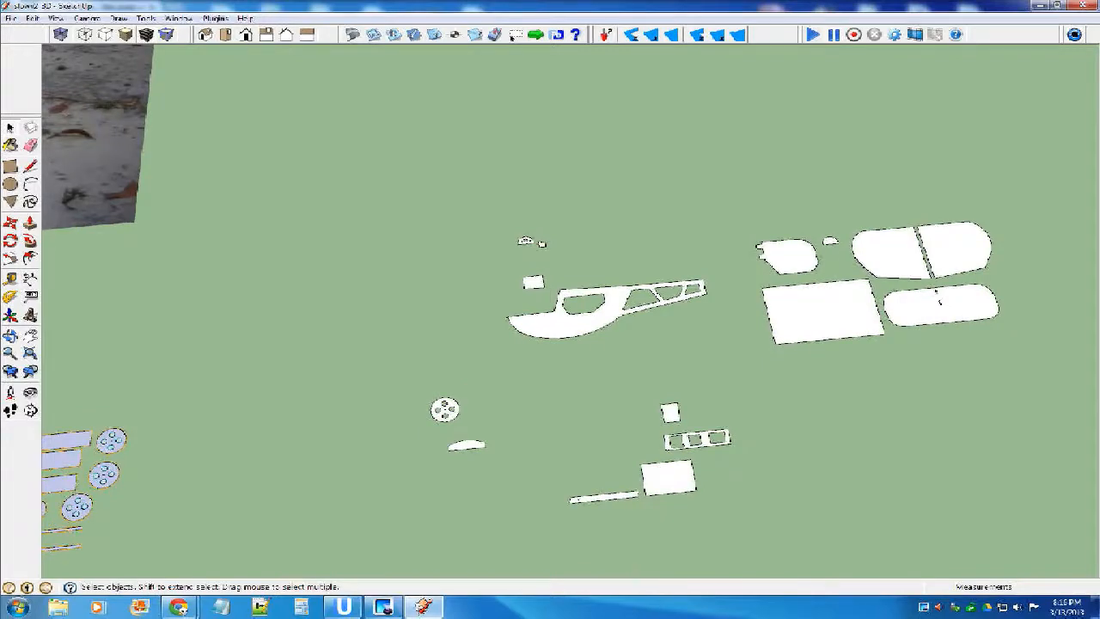
# Copy the two long tapered panels from the source layout to the space beside the white wheel, below the fuselage side.
pyautogui.scroll(-4, 737, 342)
pyautogui.scroll(3, 329, 447)
pyautogui.scroll(2, 540, 339)
pyautogui.click(541, 351)
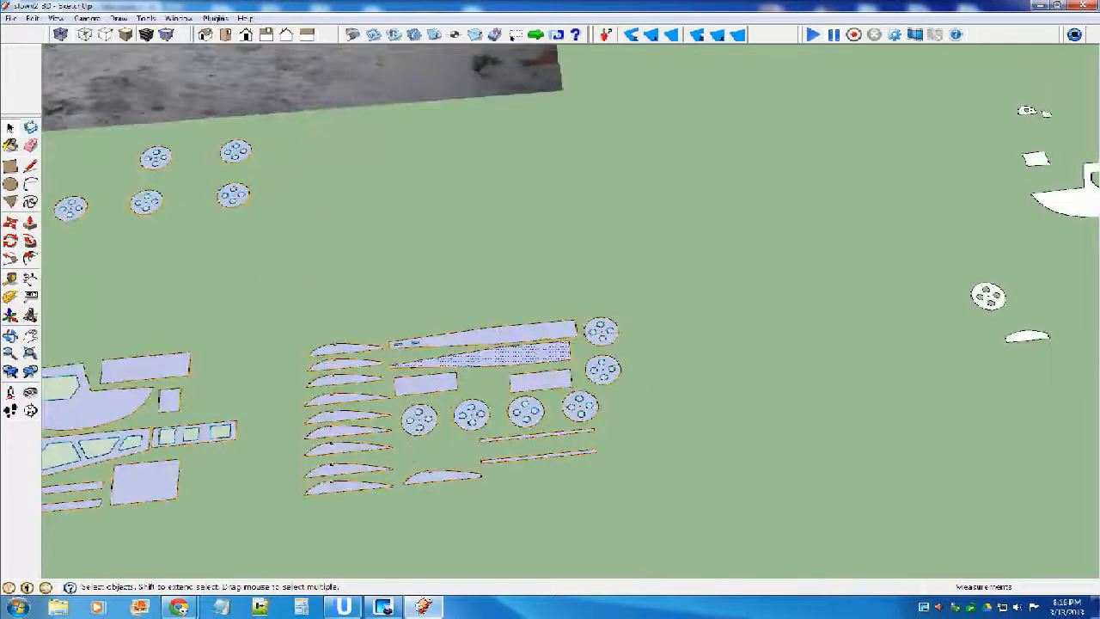
pyautogui.scroll(4, 543, 331)
pyautogui.keyDown('shift'); pyautogui.click(546, 332); pyautogui.keyUp('shift')
pyautogui.scroll(-2, 369, 342)
pyautogui.scroll(-3, 105, 260)
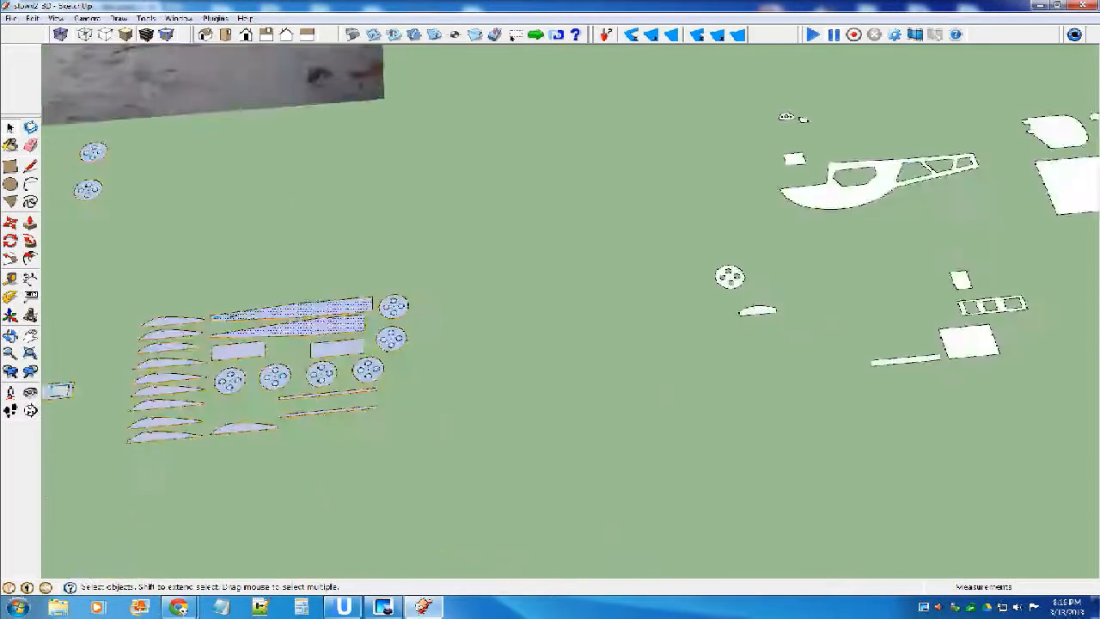
pyautogui.press('m')
pyautogui.press('ctrl')
pyautogui.click(300, 311)
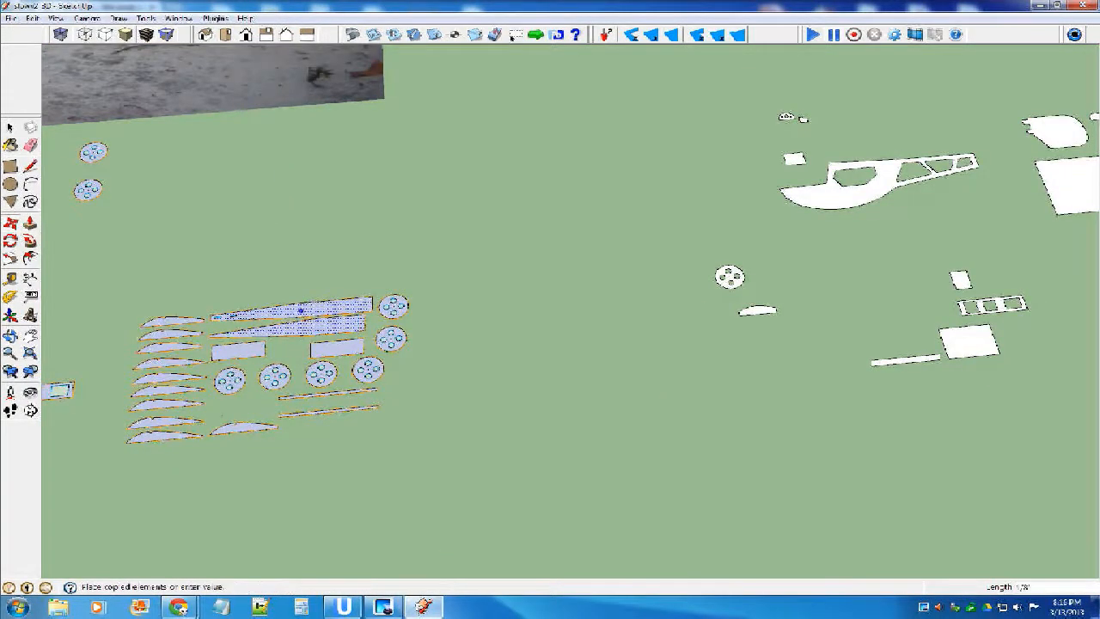
pyautogui.scroll(-2, 330, 296)
pyautogui.click(598, 283)
# Flip the two copied tapered panels along the blue direction.
pyautogui.rightClick(692, 272)
pyautogui.moveTo(730, 413)
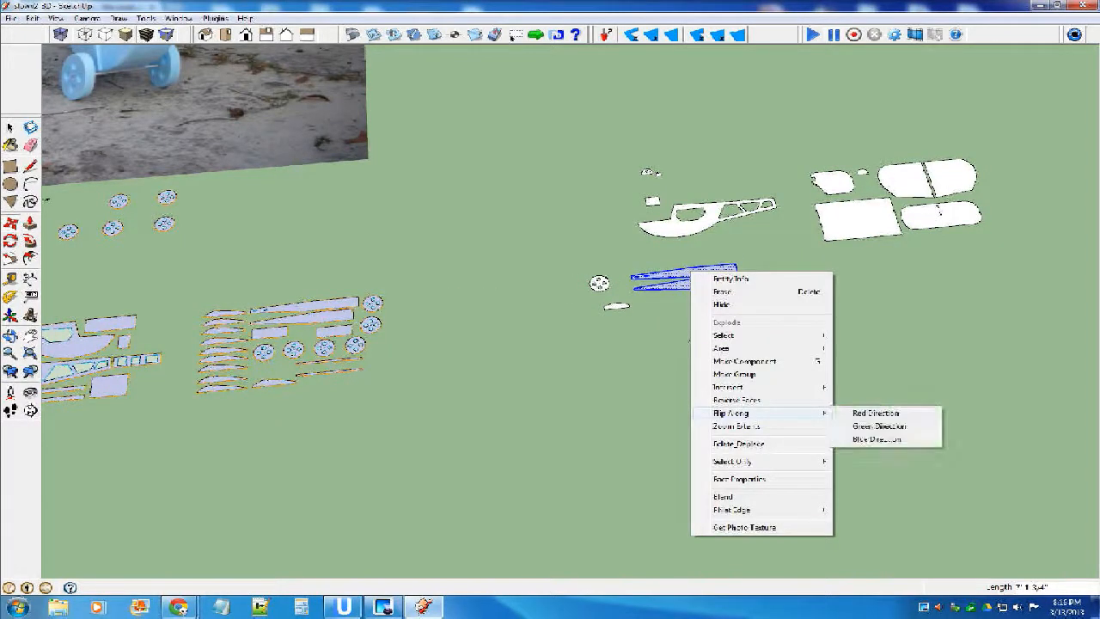
pyautogui.click(878, 439)
pyautogui.scroll(2, 710, 274)
pyautogui.press('space')
# Make separate components of the slotted tapered panel and the plain tapered panel below it.
pyautogui.scroll(3, 720, 262)
pyautogui.click(720, 266)
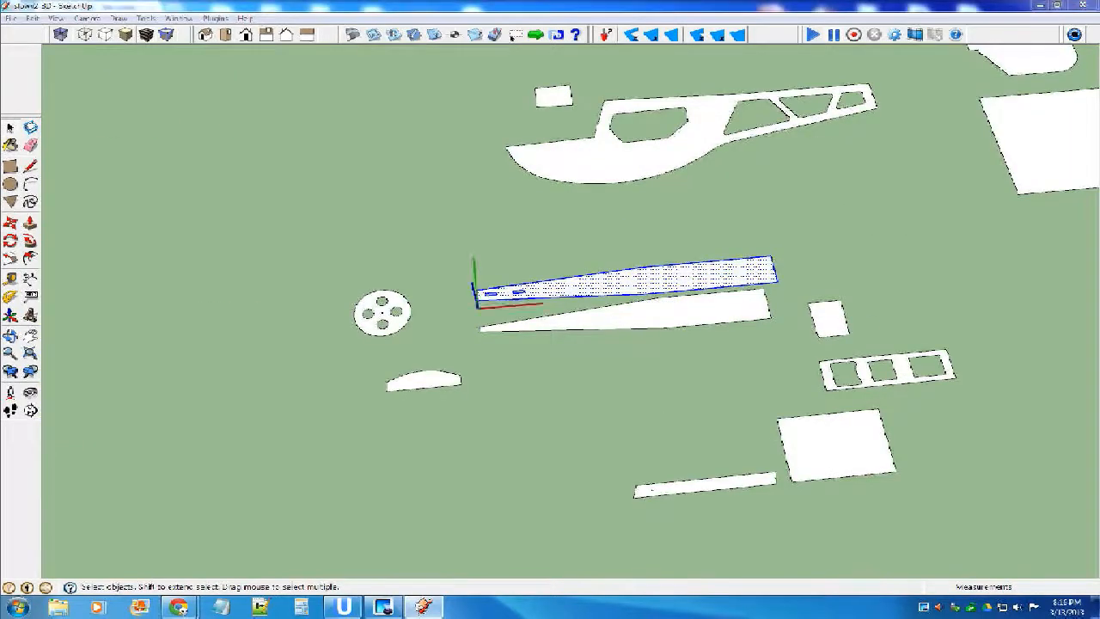
pyautogui.press('g')
pyautogui.click(619, 375)
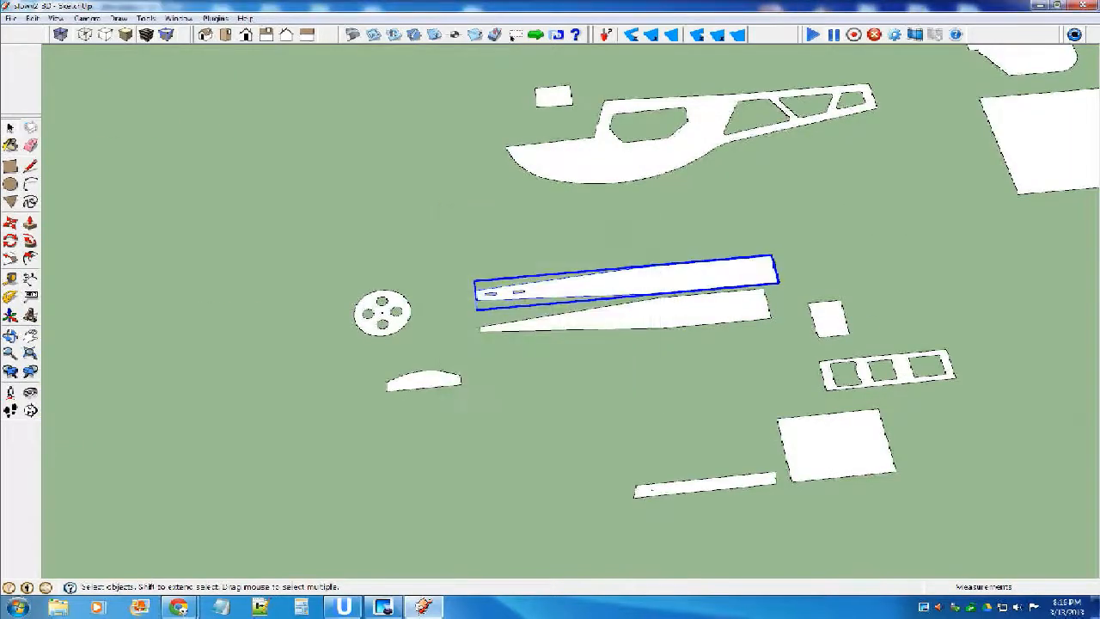
pyautogui.doubleClick(714, 310)
pyautogui.press('g')
pyautogui.press('Return')
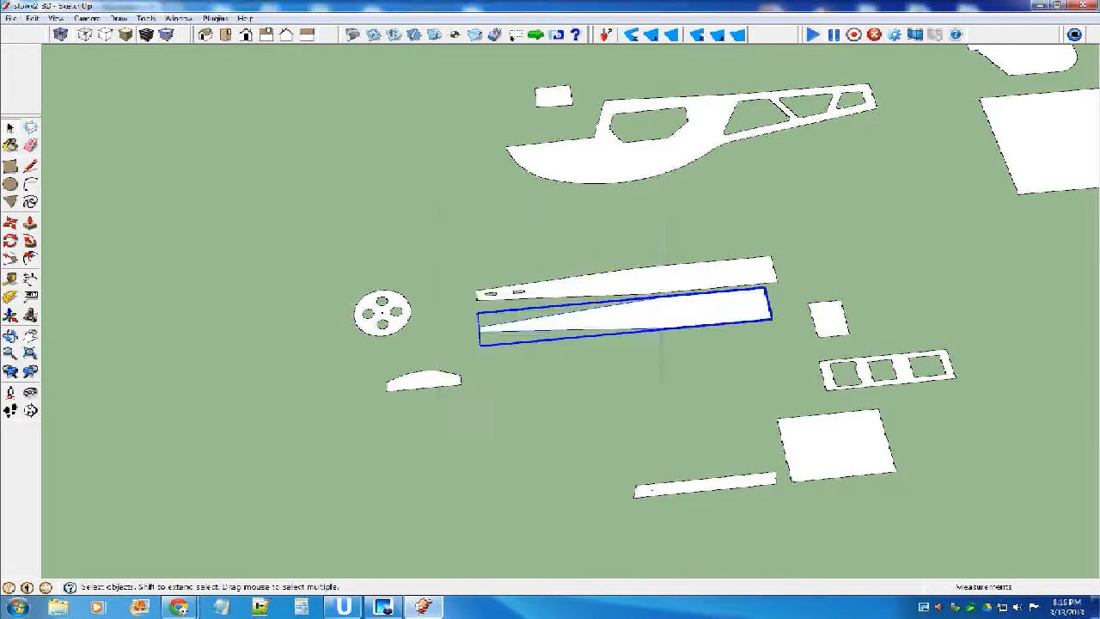
pyautogui.click(567, 370)
# Set the model's length units to decimal format in inches.
pyautogui.scroll(-5, 586, 357)
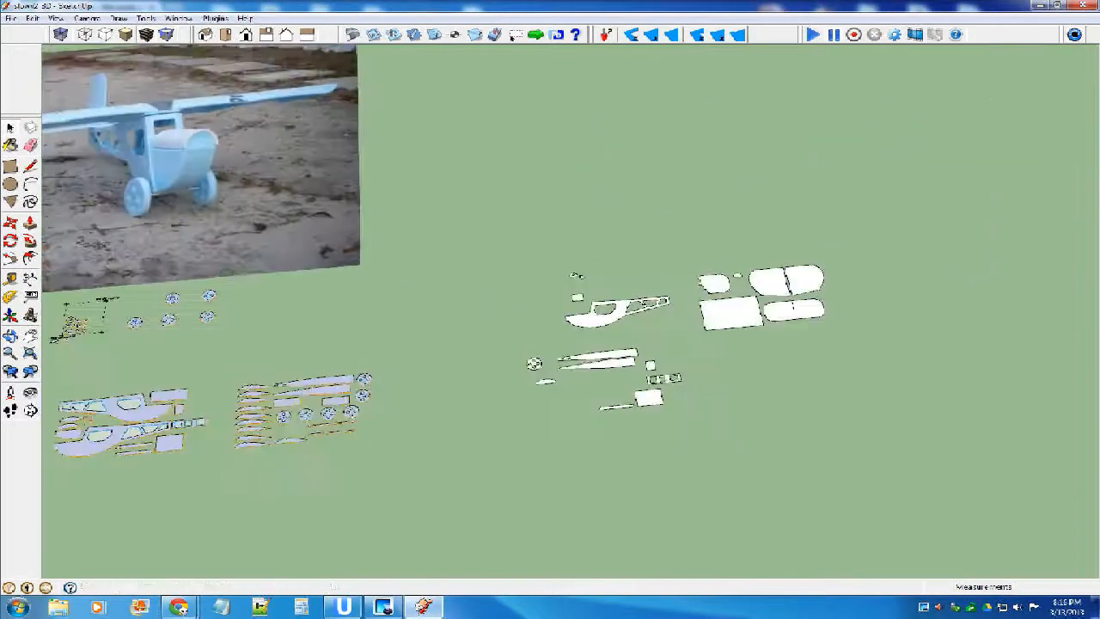
pyautogui.scroll(5, 625, 338)
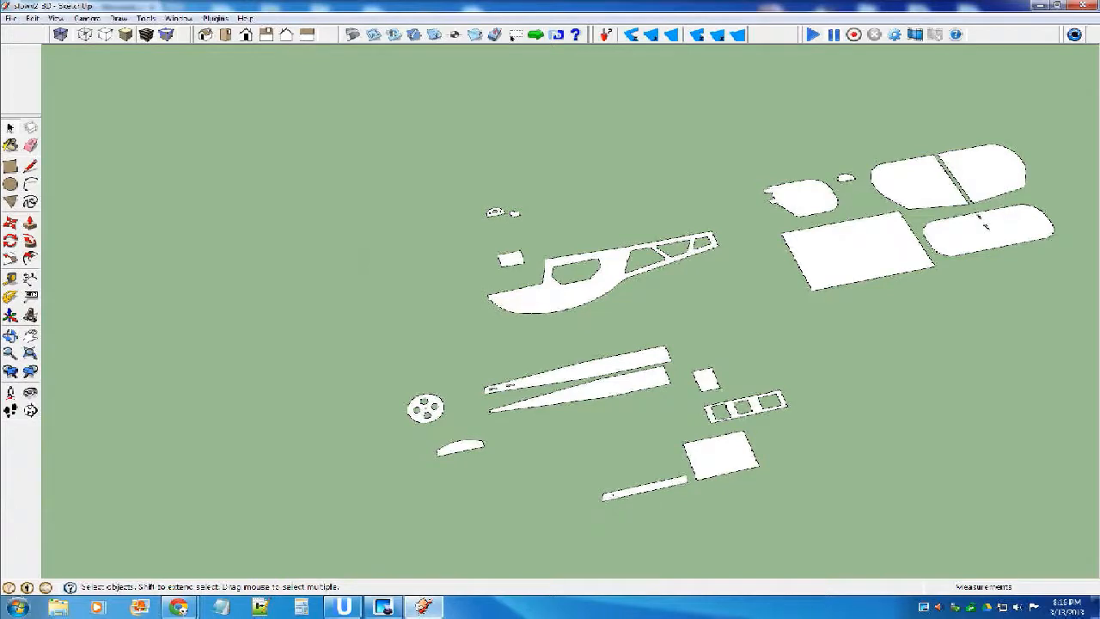
pyautogui.click(179, 18)
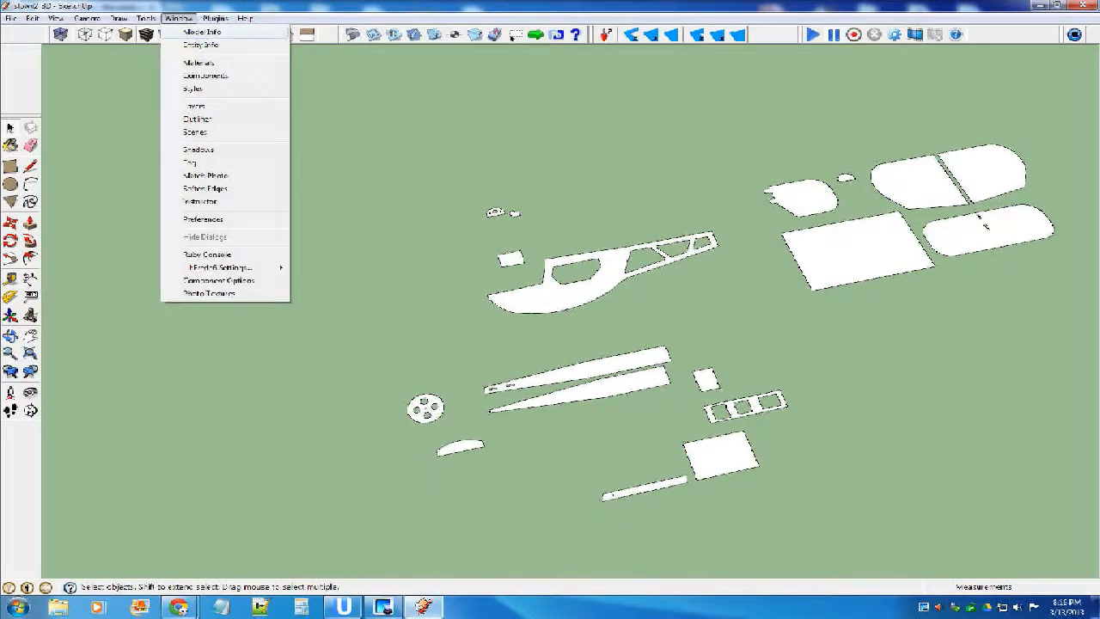
pyautogui.click(202, 32)
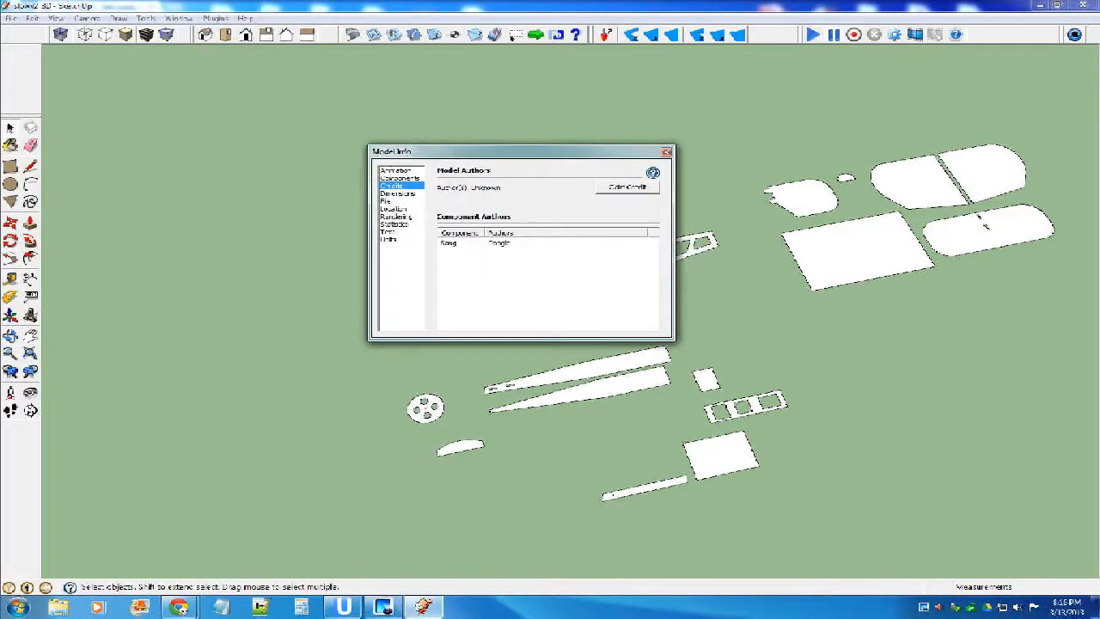
pyautogui.click(389, 240)
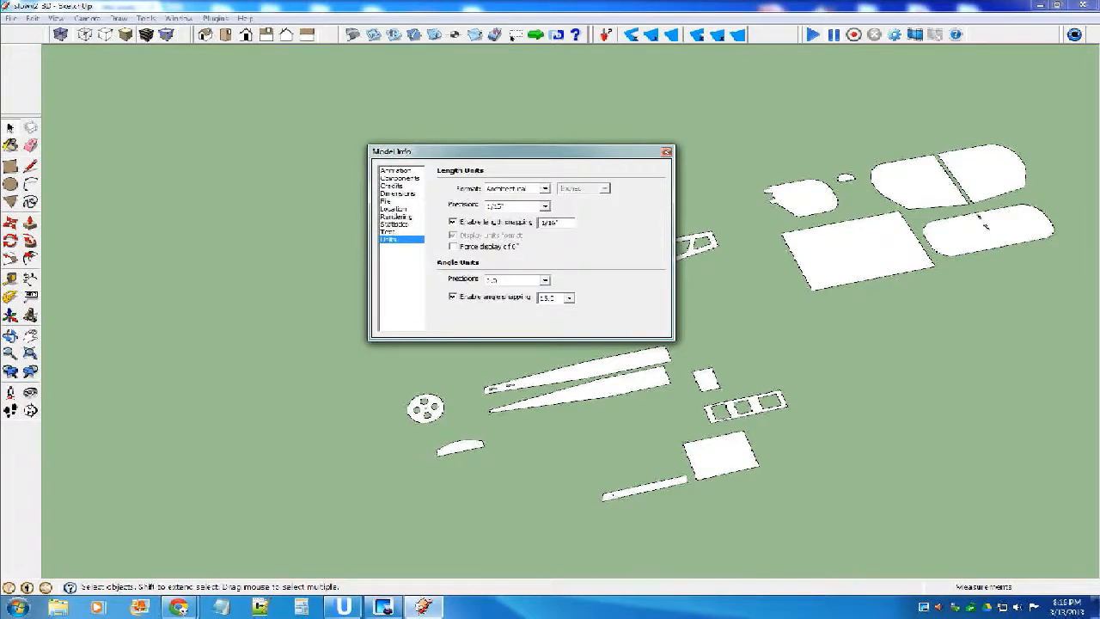
pyautogui.click(544, 188)
pyautogui.click(507, 206)
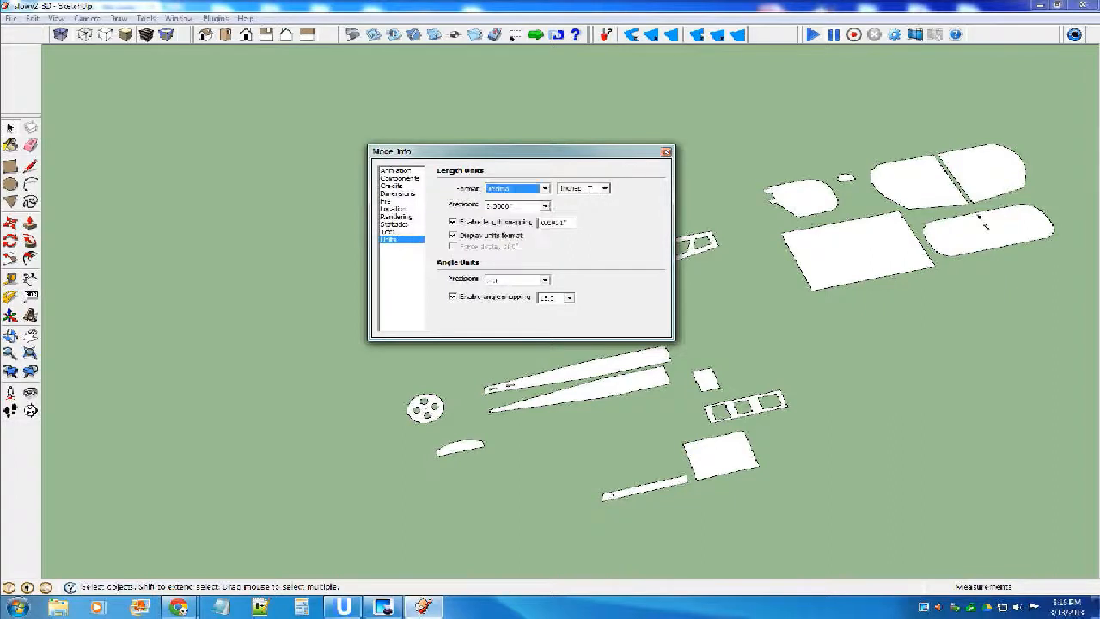
pyautogui.click(604, 188)
pyautogui.click(573, 197)
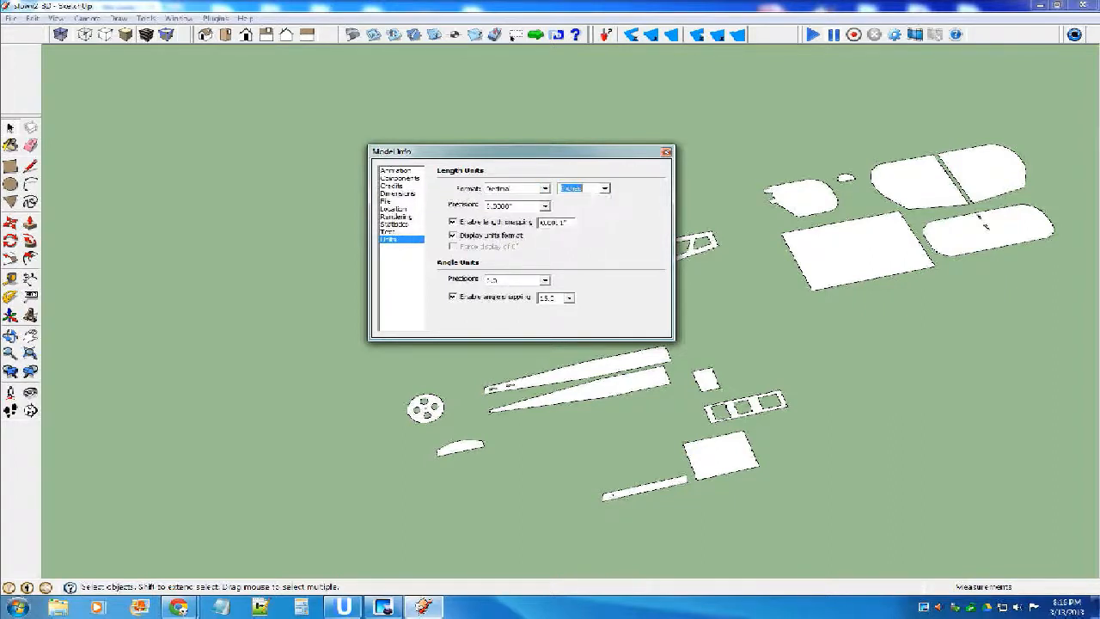
# Set the length precision to 0.000" and the length snapping increment to 0.0625".
pyautogui.click(544, 207)
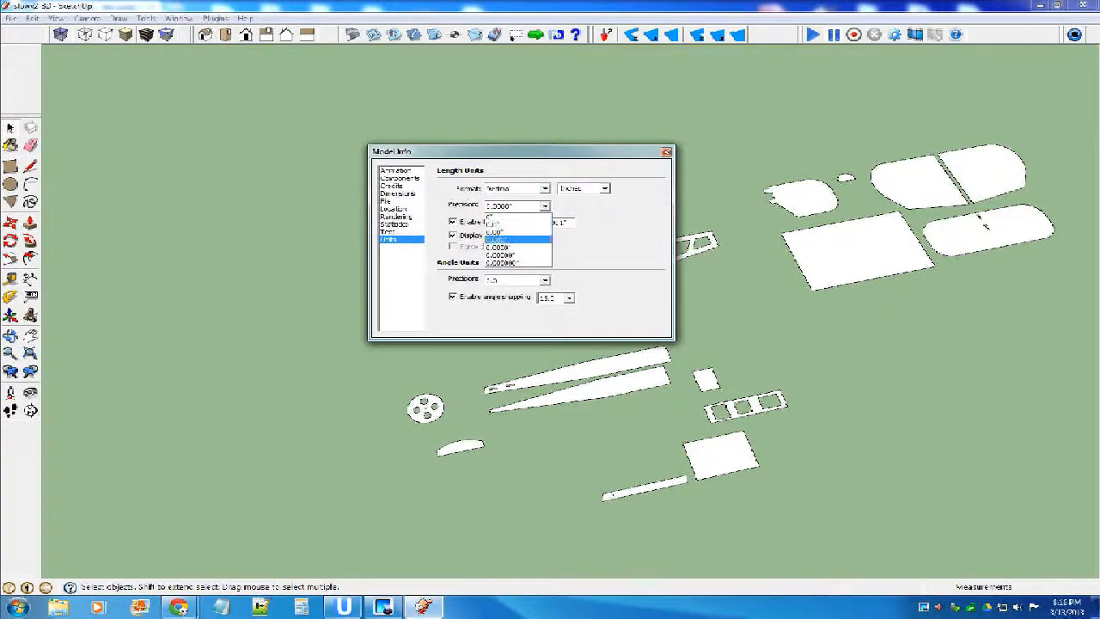
pyautogui.click(503, 239)
pyautogui.moveTo(570, 223); pyautogui.dragTo(553, 233)
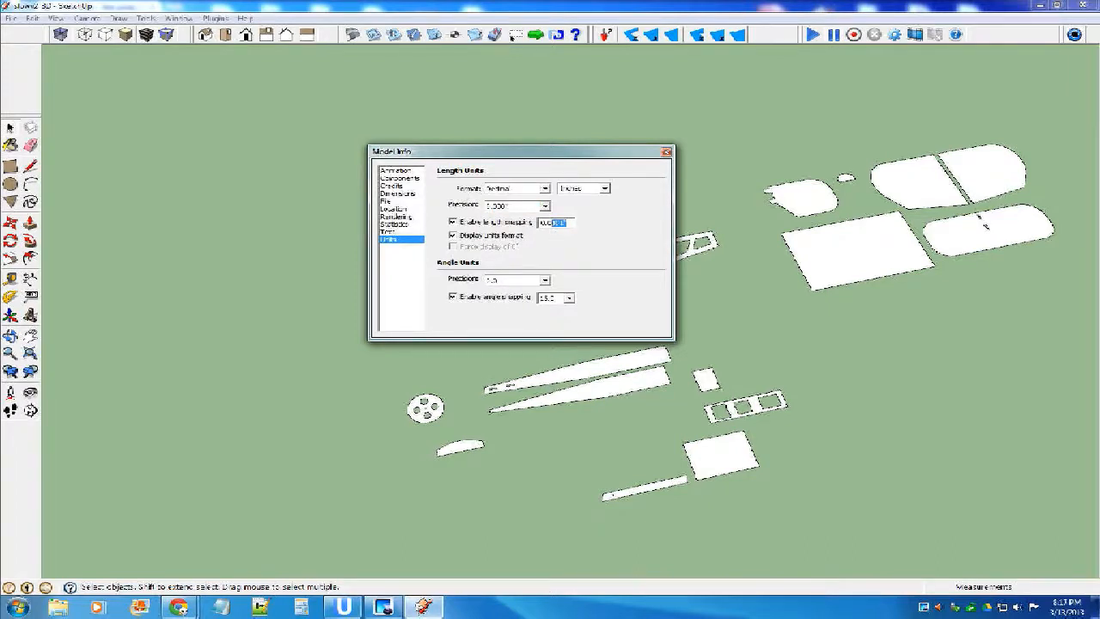
pyautogui.write('625')
pyautogui.click(545, 206)
pyautogui.click(545, 206)
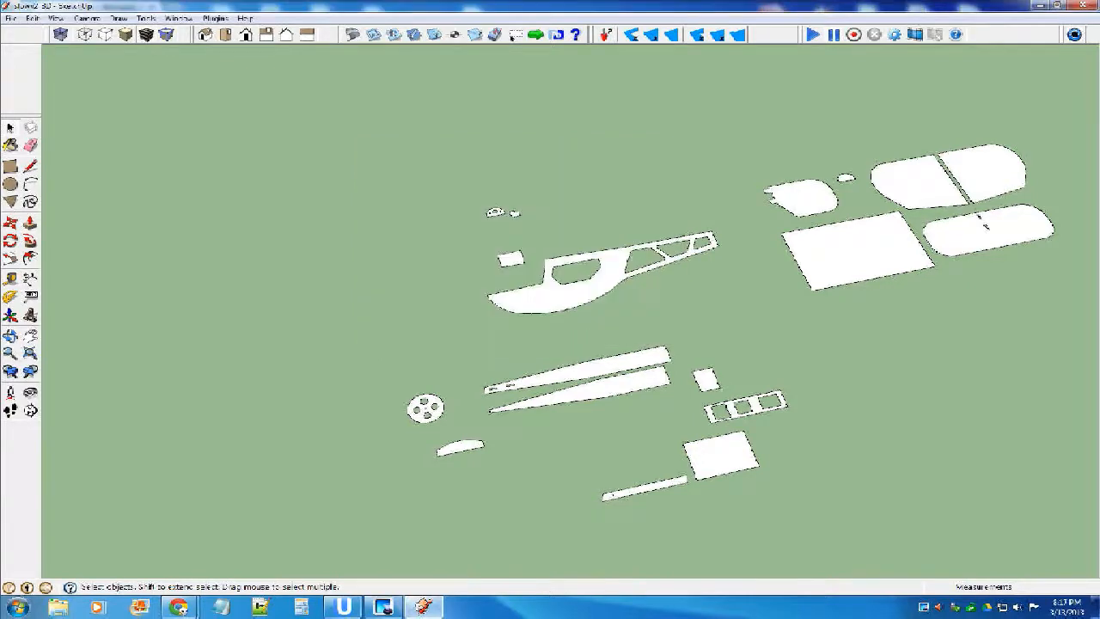
# Try to reposition the flat fuselage side within the ground plane using the Move tool.
pyautogui.scroll(3, 596, 378)
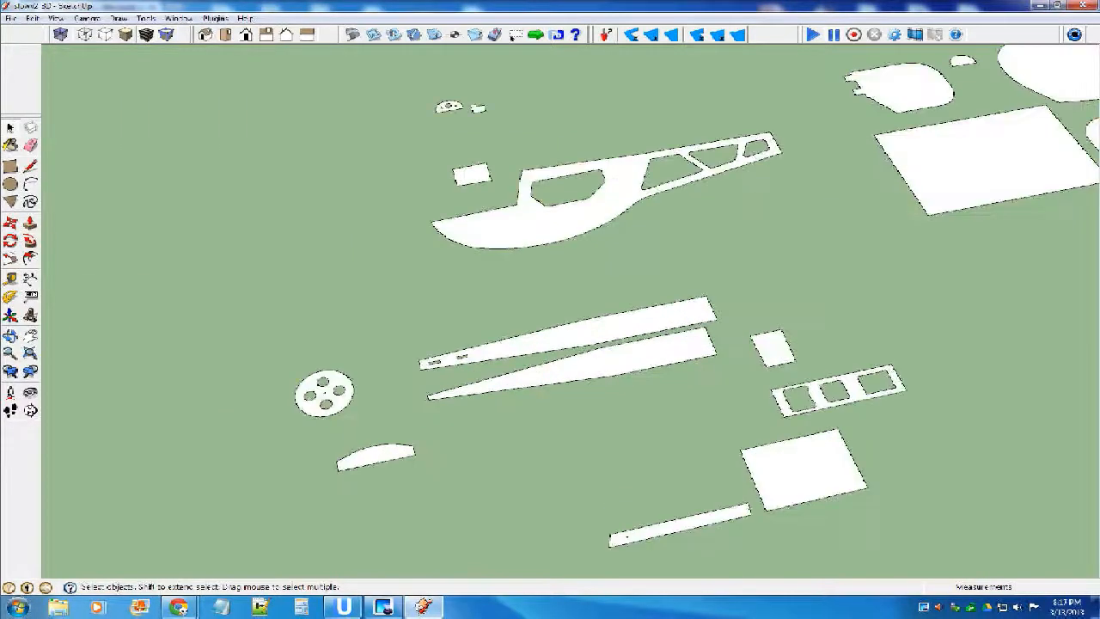
pyautogui.scroll(-3, 515, 362)
pyautogui.click(537, 277)
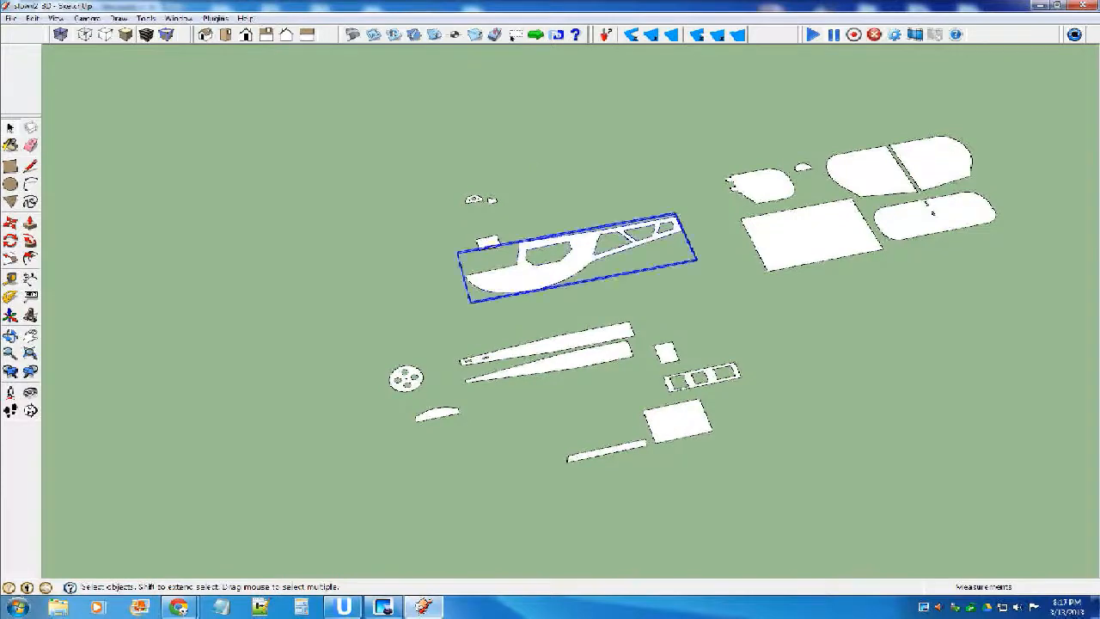
pyautogui.moveTo(537, 277); pyautogui.dragTo(623, 236, button='middle')
pyautogui.press('m')
pyautogui.moveTo(482, 307); pyautogui.dragTo(544, 286, button='middle')
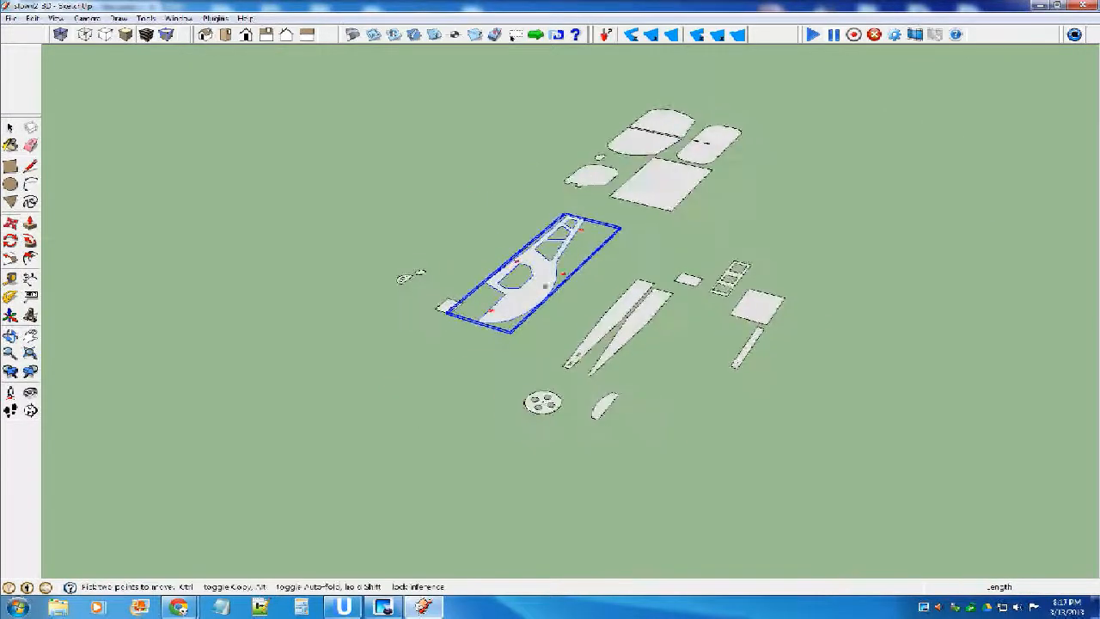
pyautogui.scroll(3, 492, 311)
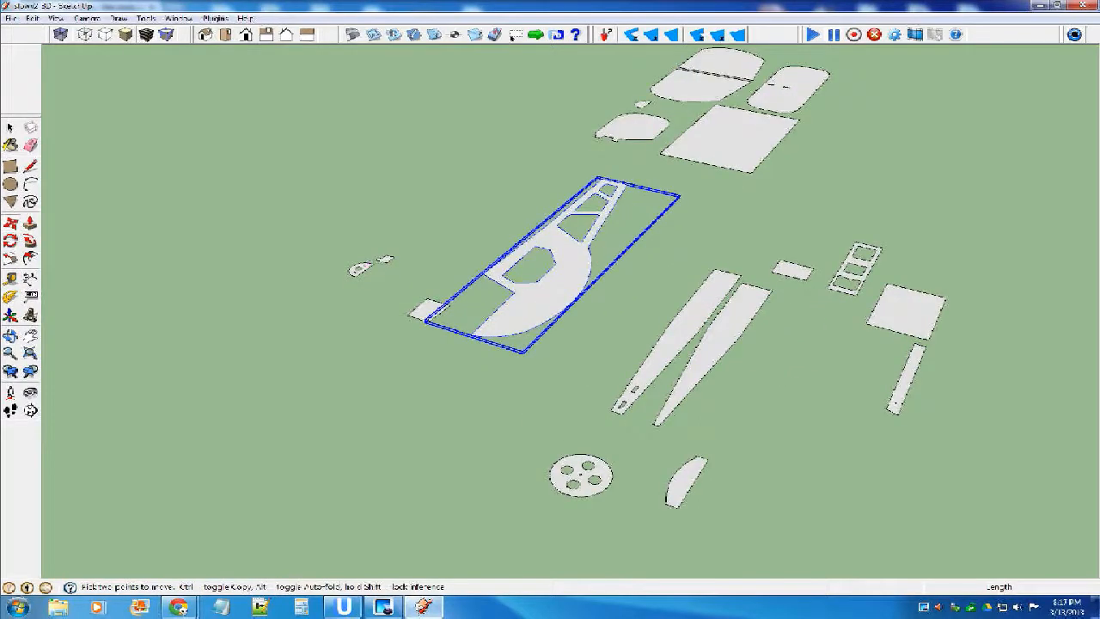
pyautogui.press('space')
pyautogui.press('m')
pyautogui.click(495, 317)
pyautogui.click(512, 316)
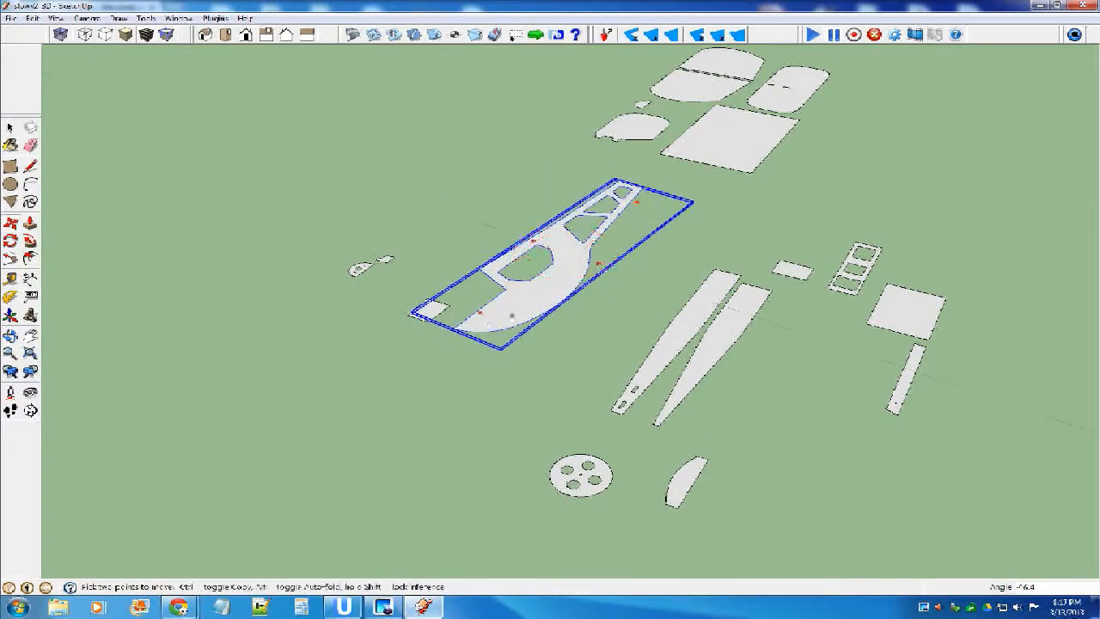
pyautogui.click(549, 287)
pyautogui.click(481, 316)
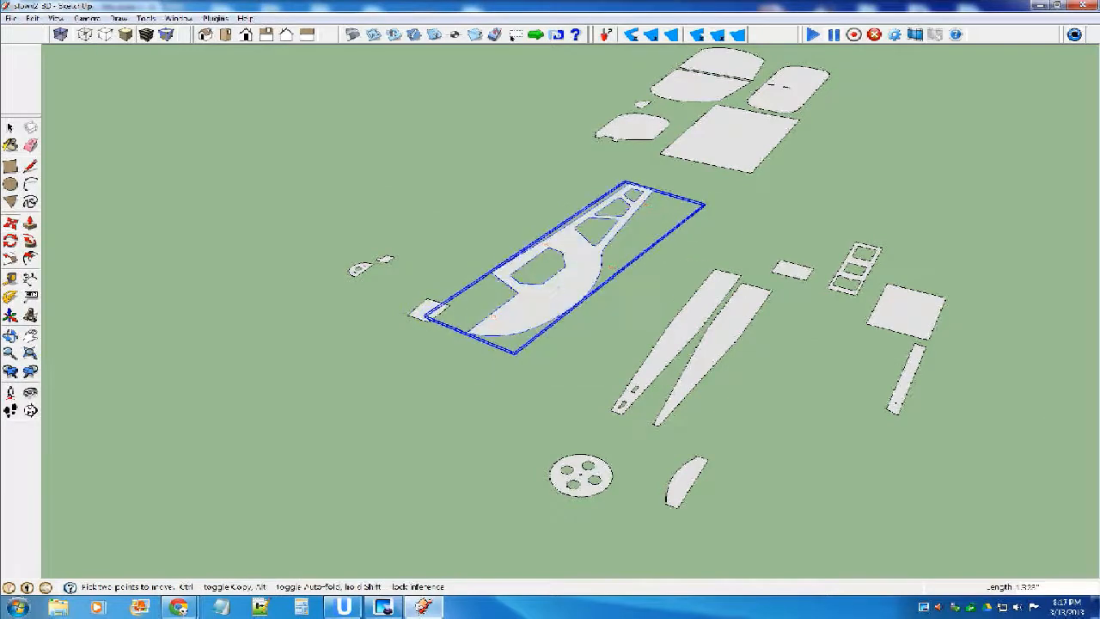
# Try to rotate the fuselage side upright about its lengthwise direction, and undo the rotation attempts.
pyautogui.scroll(2, 514, 357)
pyautogui.moveTo(514, 357); pyautogui.dragTo(601, 354, button='middle')
pyautogui.click(540, 343)
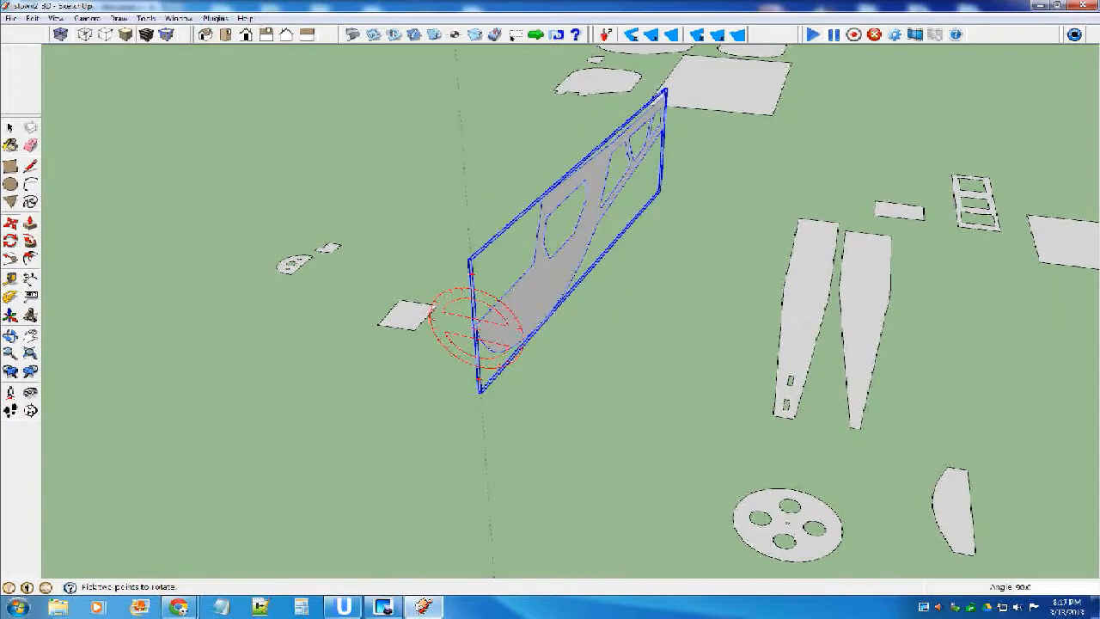
pyautogui.click(433, 306)
pyautogui.press('m')
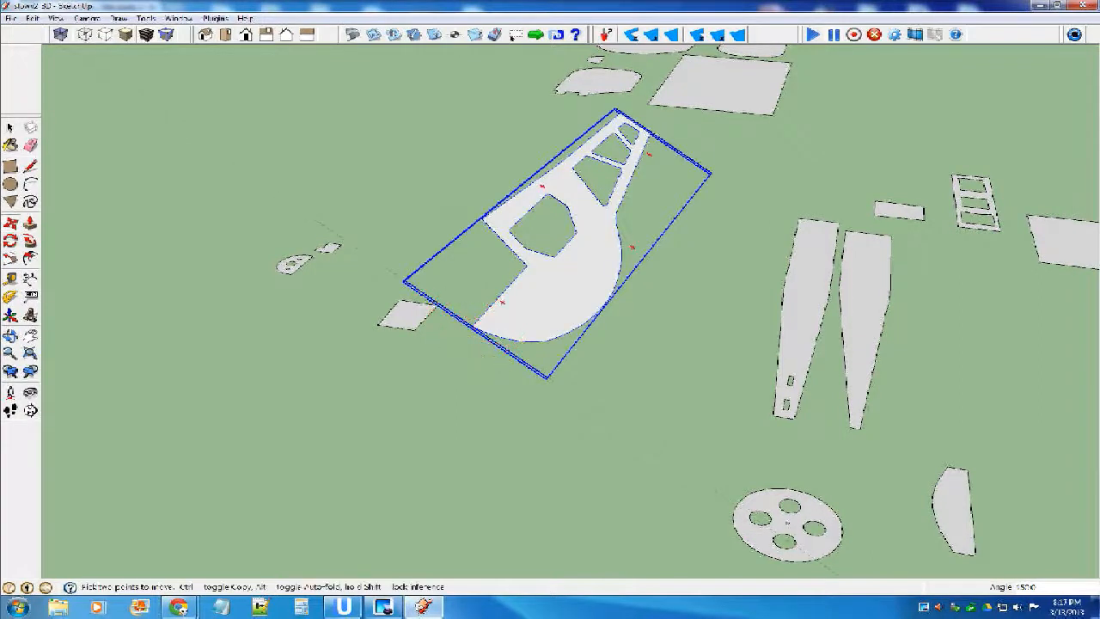
pyautogui.hotkey('ctrl', 'z')
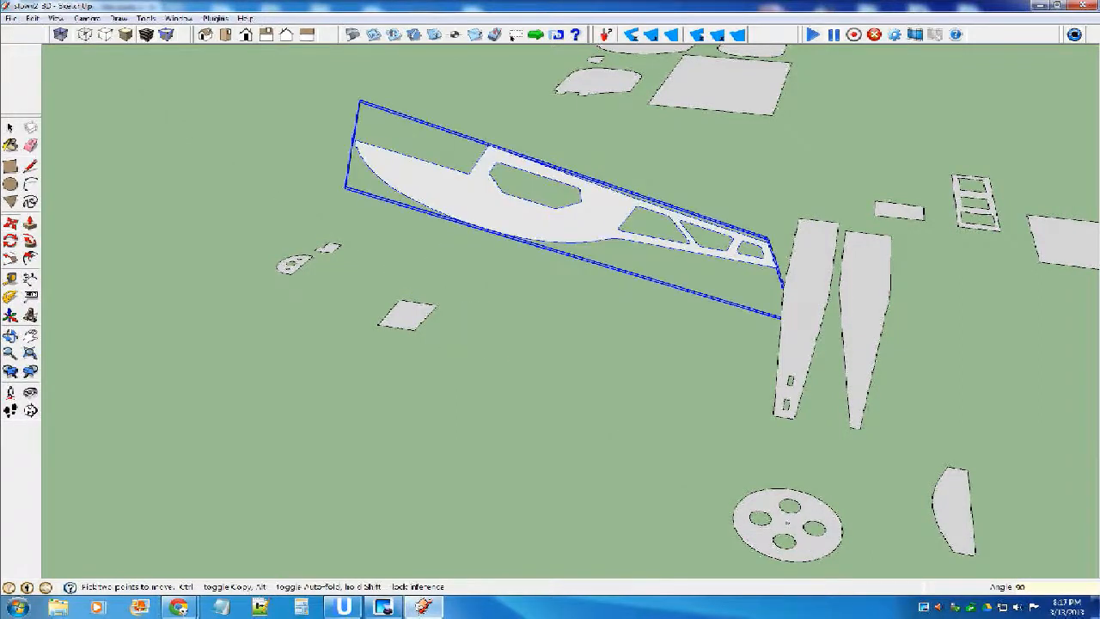
pyautogui.hotkey('ctrl', 'z')
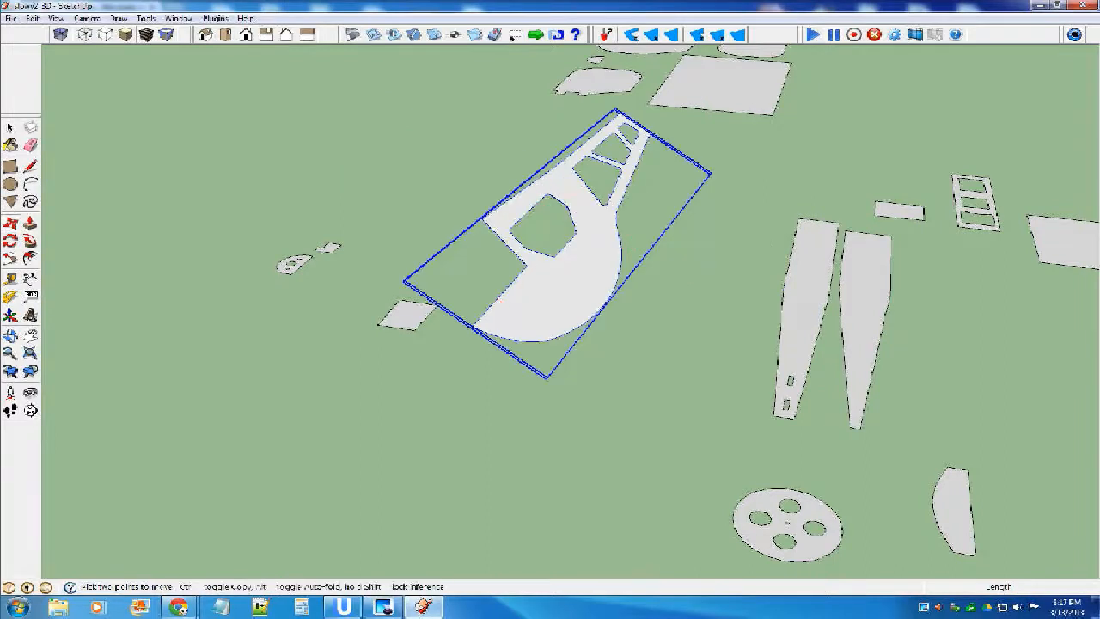
pyautogui.hotkey('ctrl', 'z')
# Rotate the fuselage side 90 degrees to stand upright and raise it about 7.4 inches above the flat parts.
pyautogui.click(439, 321)
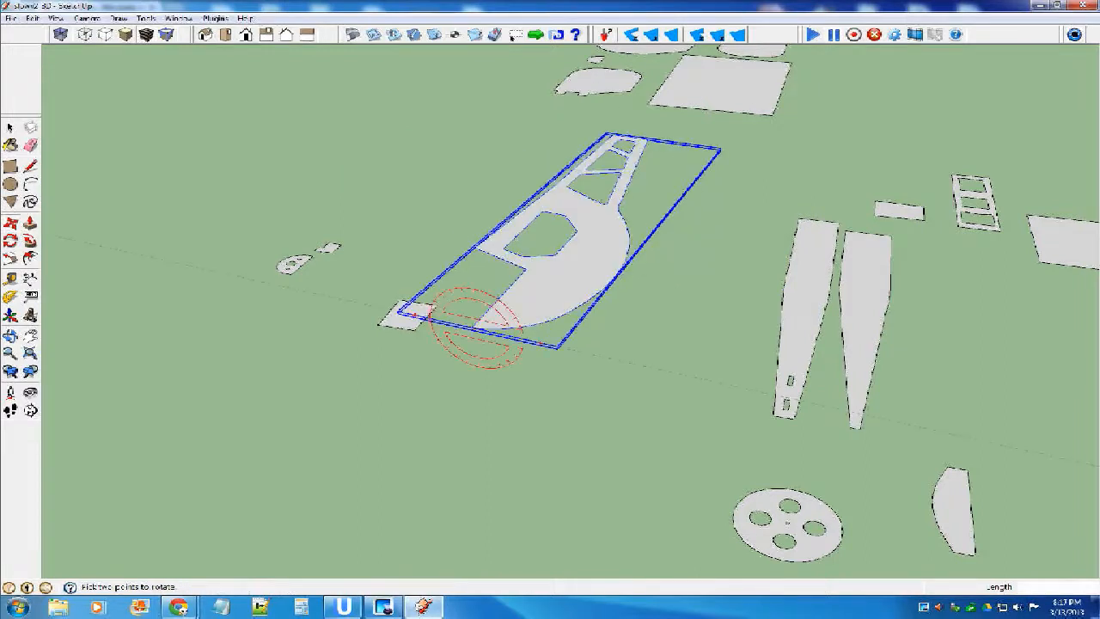
pyautogui.click(476, 328)
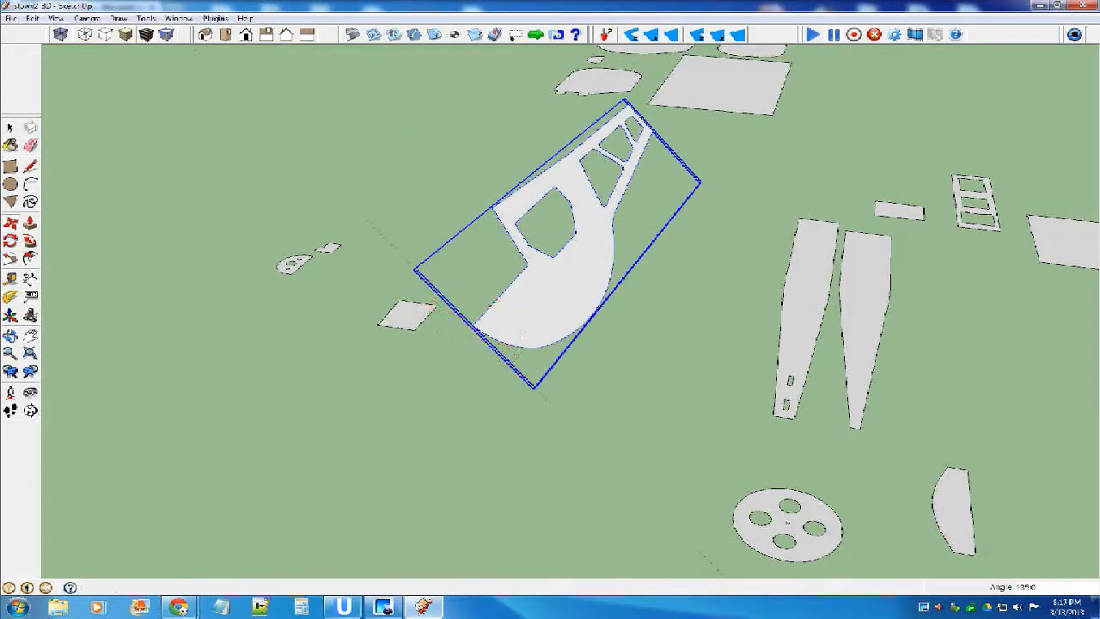
pyautogui.press('Return')
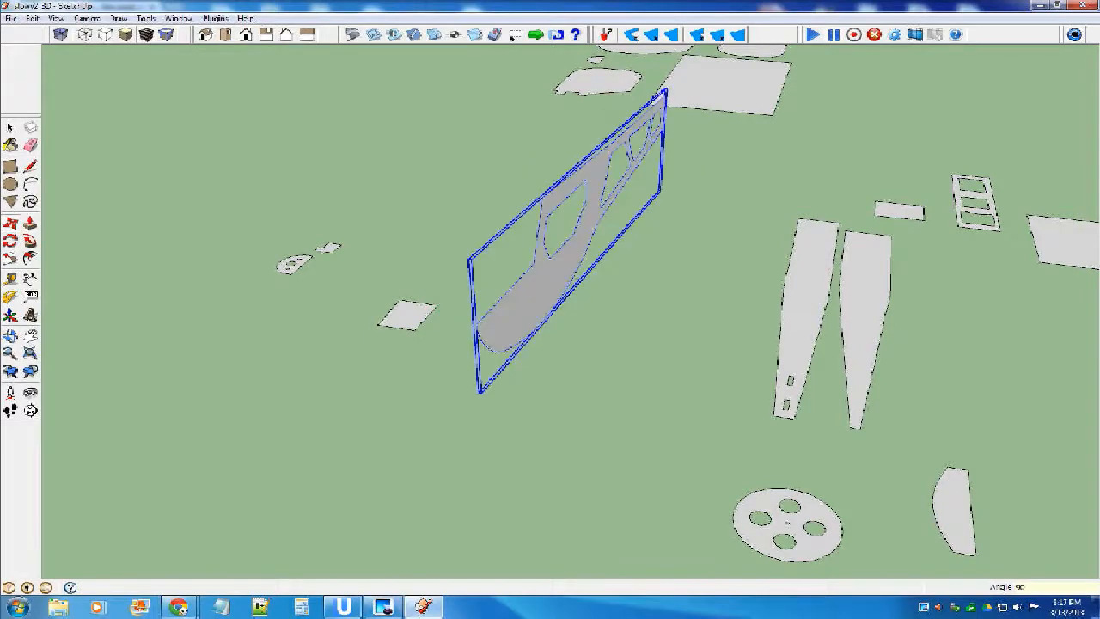
pyautogui.scroll(-4, 562, 307)
pyautogui.moveTo(563, 307); pyautogui.dragTo(516, 303, button='middle')
pyautogui.press('m')
pyautogui.moveTo(522, 304); pyautogui.dragTo(521, 248)
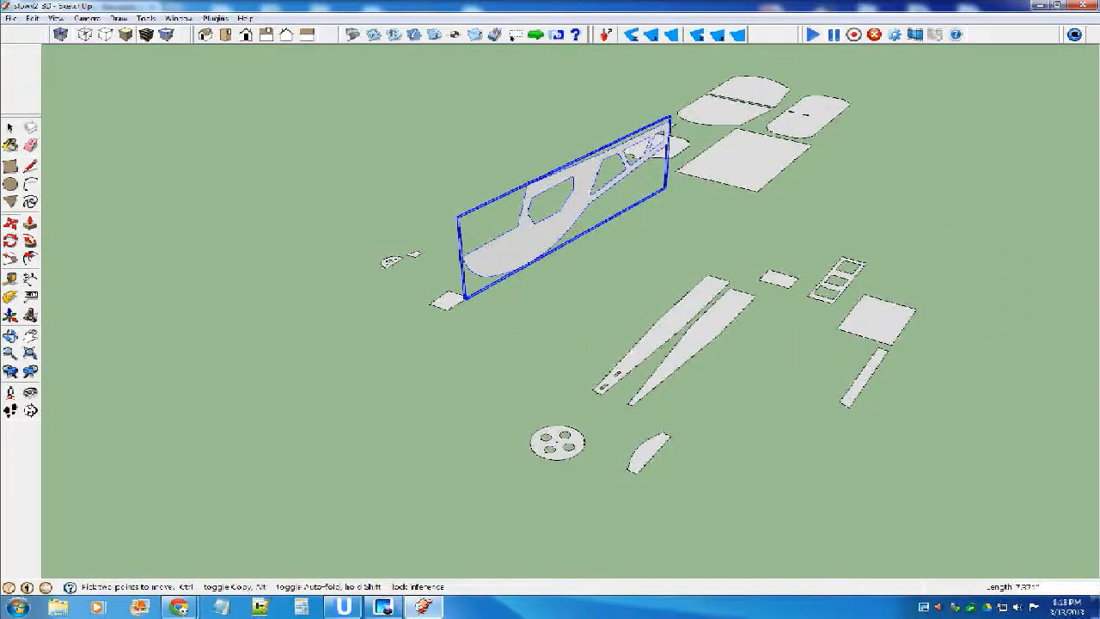
# Undo the fuselage side's upward move and upright rotation to lay it flat again.
pyautogui.press('space')
pyautogui.moveTo(520, 287); pyautogui.dragTo(373, 271, button='middle')
pyautogui.scroll(-5, 371, 272)
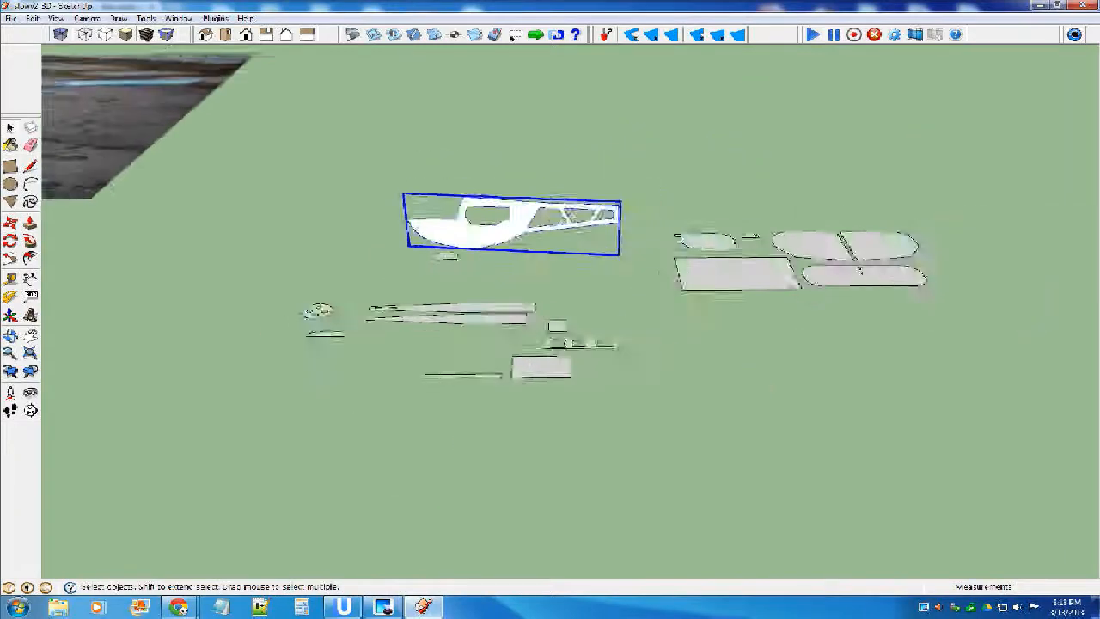
pyautogui.scroll(3, 434, 249)
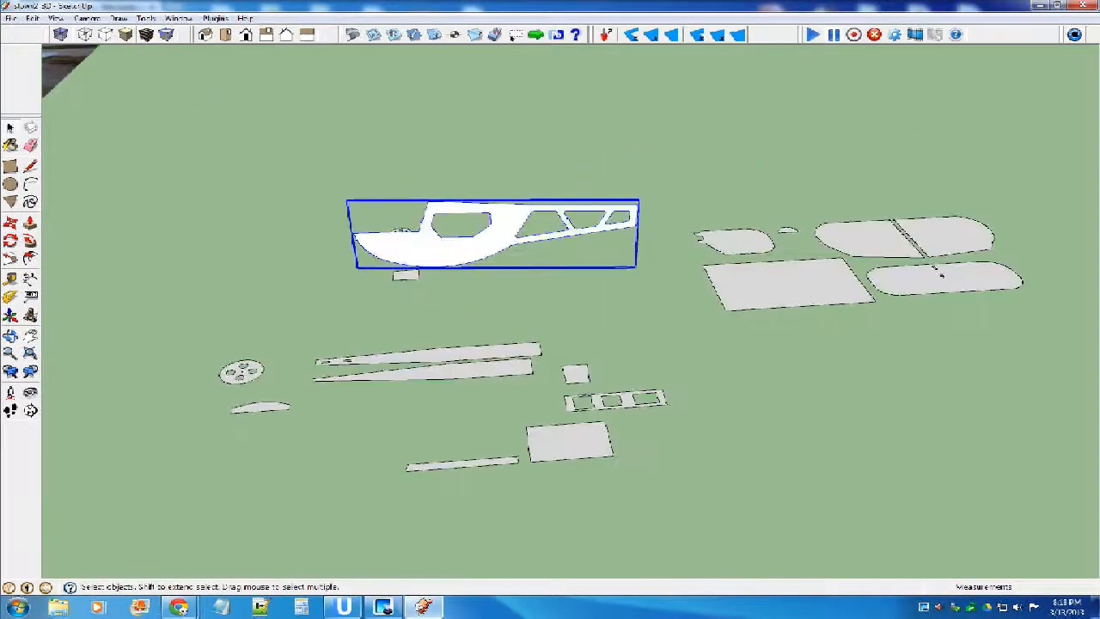
pyautogui.moveTo(507, 259); pyautogui.dragTo(554, 267, button='middle')
pyautogui.hotkey('ctrl', 'z')
pyautogui.scroll(1, 447, 245)
pyautogui.moveTo(446, 250); pyautogui.dragTo(697, 268, button='middle')
pyautogui.hotkey('ctrl', 'z')
pyautogui.hotkey('ctrl', 'z')
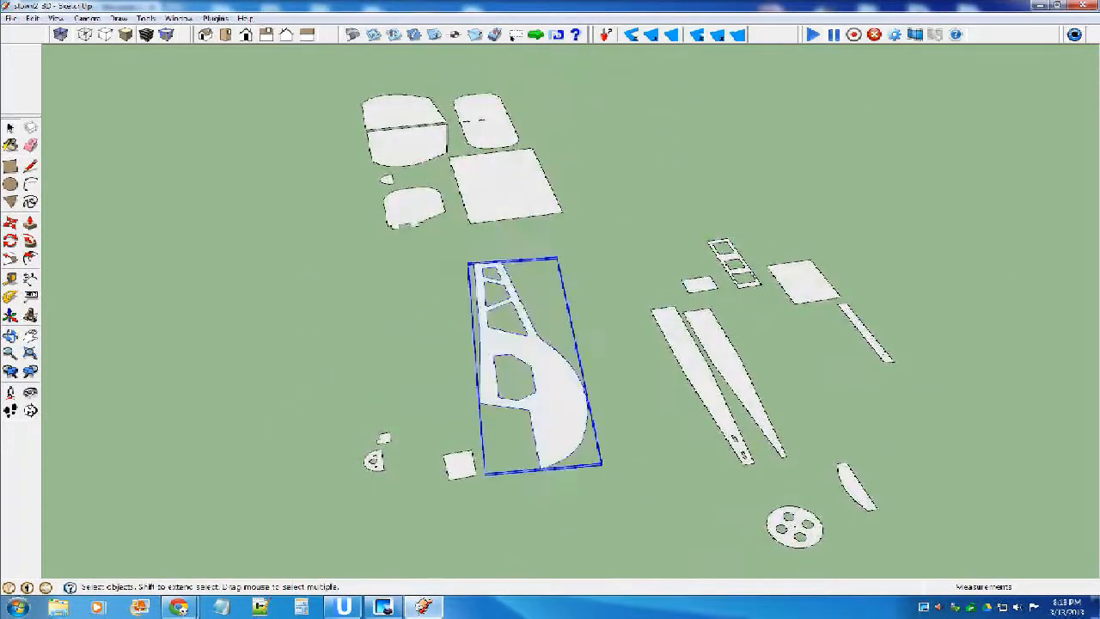
# Flip the flat fuselage side along the component's red axis.
pyautogui.moveTo(550, 343); pyautogui.dragTo(423, 319, button='middle')
pyautogui.scroll(-3, 558, 283)
pyautogui.moveTo(577, 287); pyautogui.dragTo(528, 296, button='middle')
pyautogui.scroll(6, 529, 296)
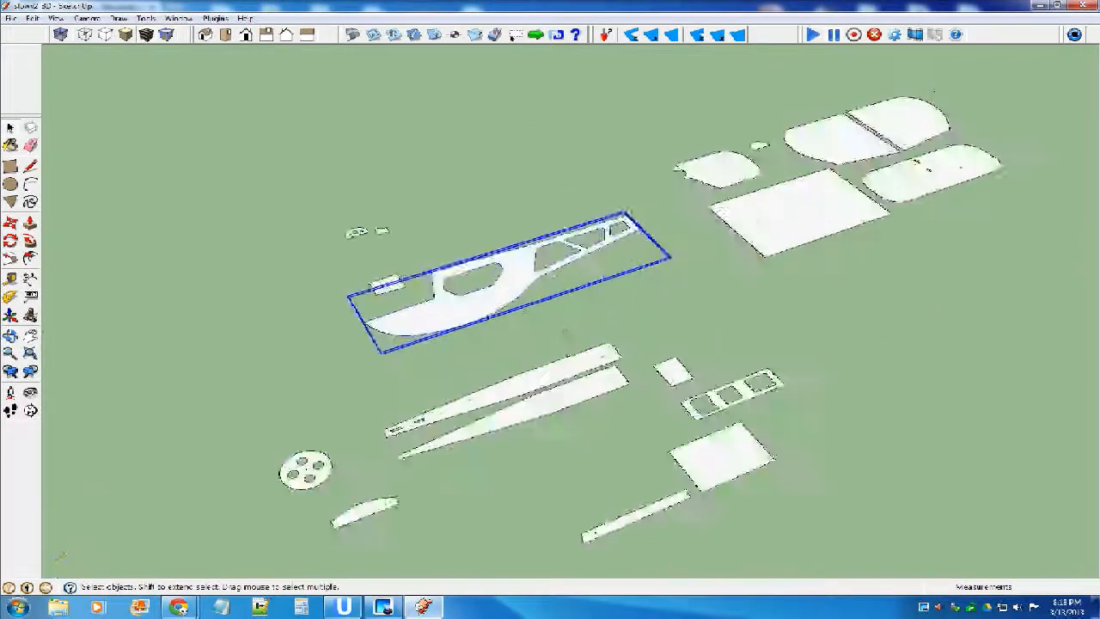
pyautogui.rightClick(397, 270)
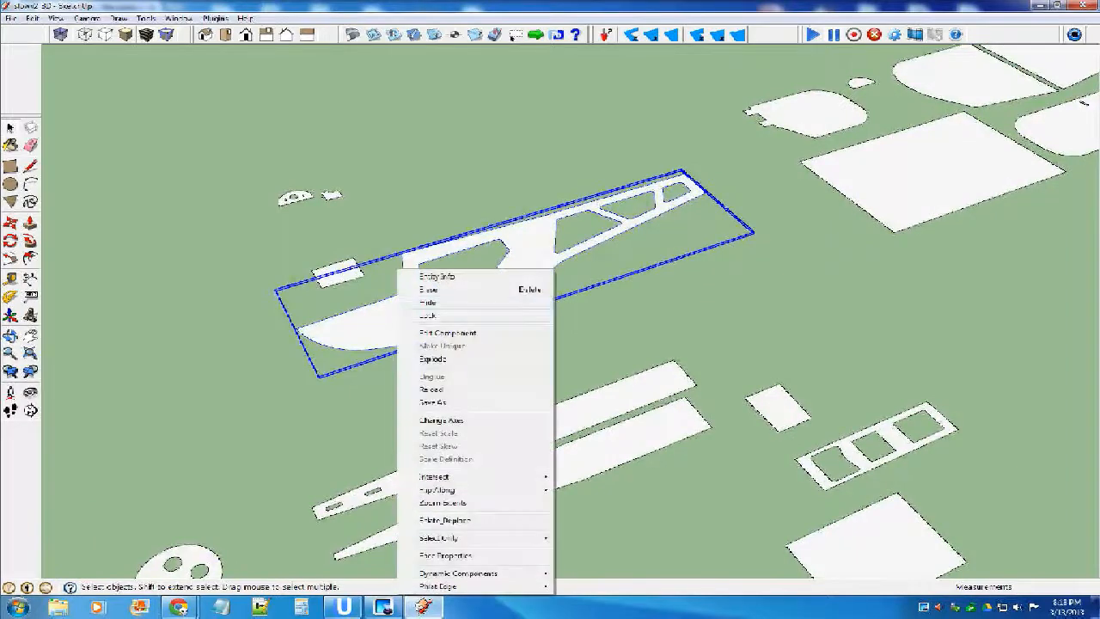
pyautogui.moveTo(438, 489)
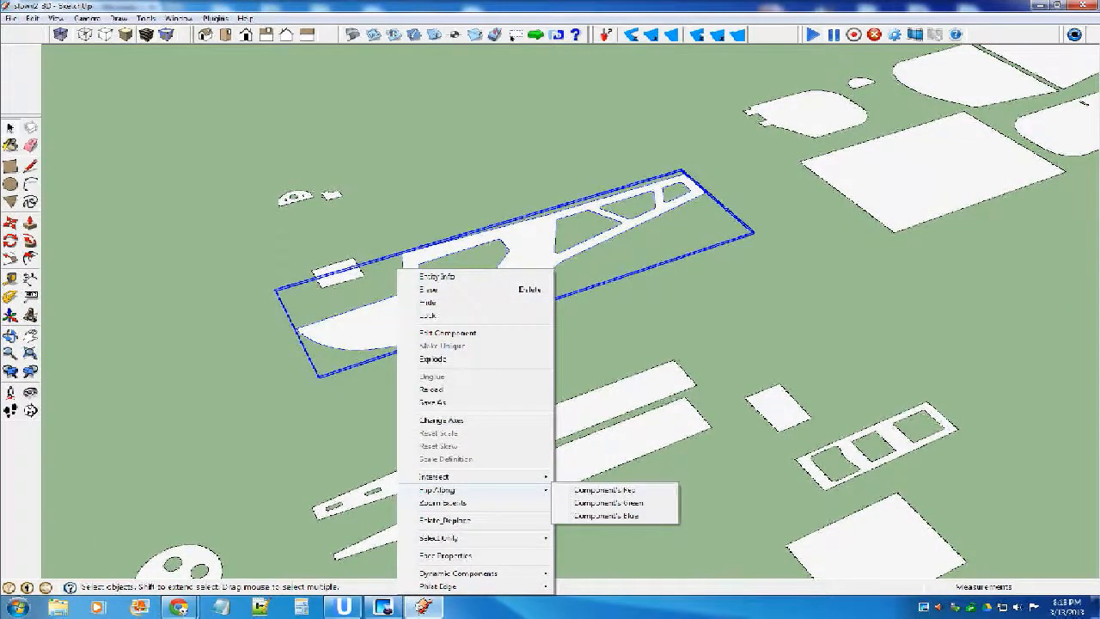
pyautogui.click(604, 489)
# Rotate the flipped fuselage side 90 degrees so it stands upright.
pyautogui.moveTo(516, 344); pyautogui.dragTo(640, 318, button='middle')
pyautogui.press('m')
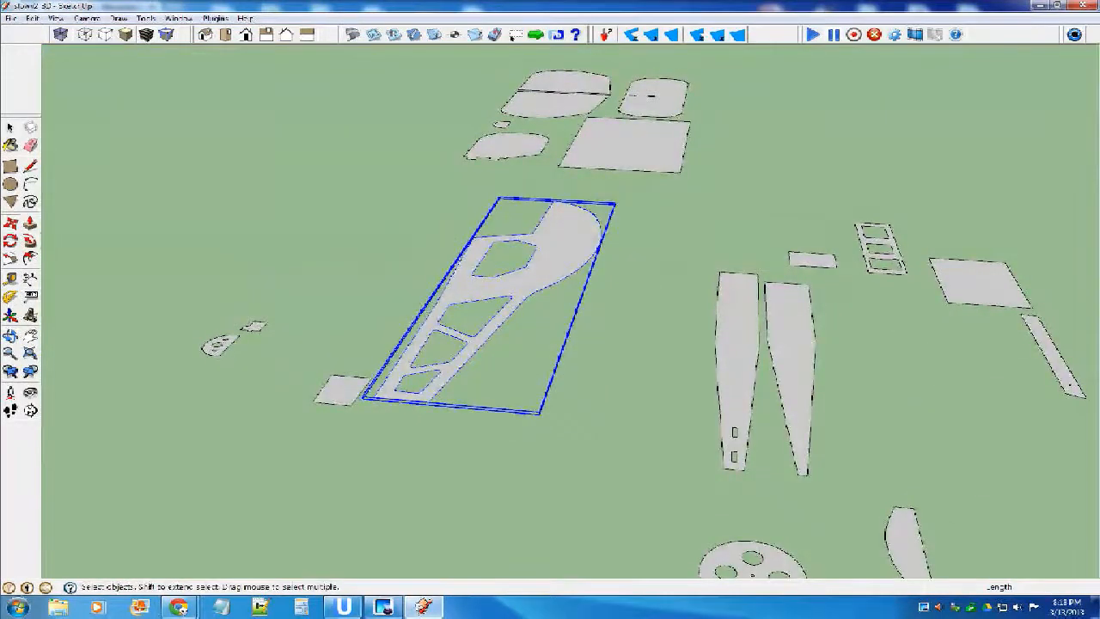
pyautogui.click(382, 399)
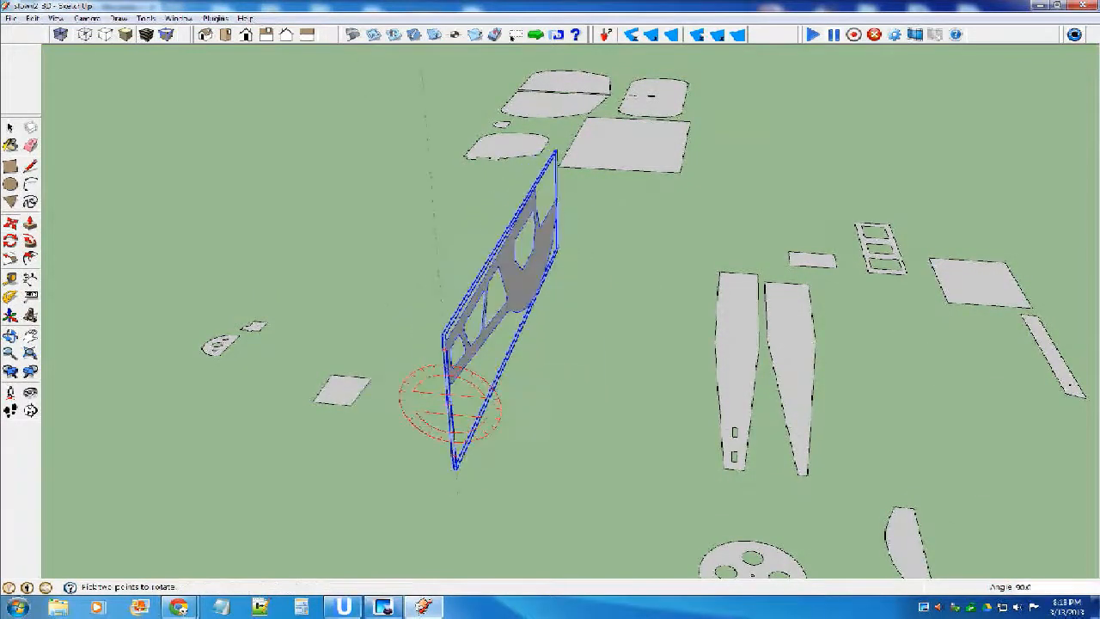
pyautogui.moveTo(469, 300); pyautogui.dragTo(291, 256, button='middle')
pyautogui.moveTo(481, 253); pyautogui.dragTo(327, 256, button='middle')
# Move the upright fuselage side straight up about 15 inches above the flat parts.
pyautogui.scroll(-2, 592, 324)
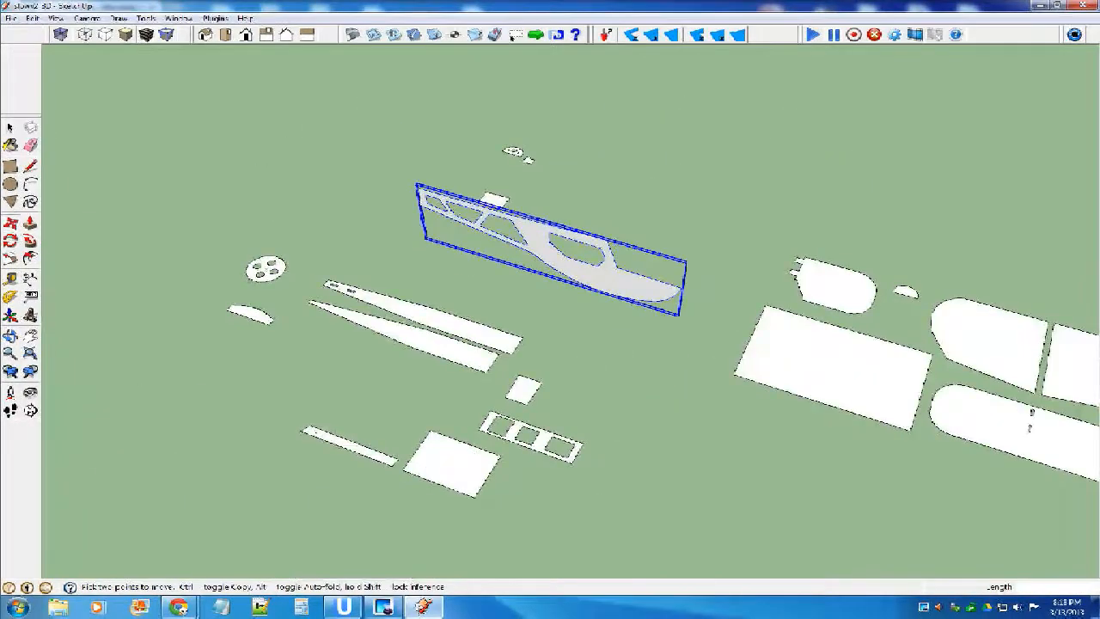
pyautogui.scroll(3, 747, 300)
pyautogui.moveTo(747, 300); pyautogui.dragTo(612, 277, button='middle')
pyautogui.moveTo(406, 130); pyautogui.dragTo(612, 296, button='middle')
pyautogui.click(611, 302)
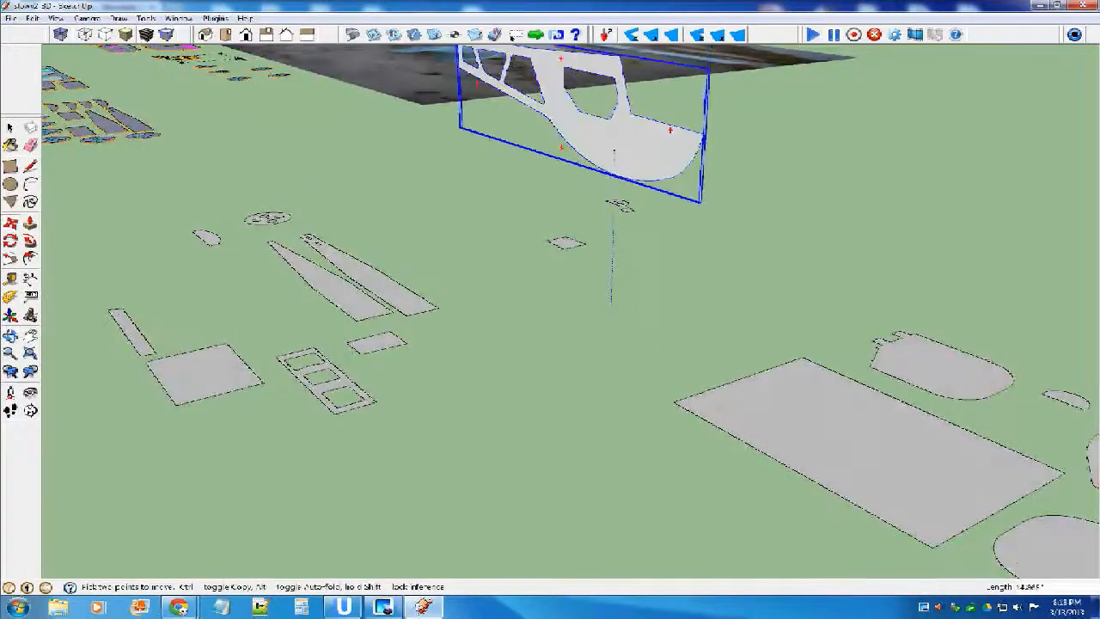
pyautogui.moveTo(296, 155); pyautogui.dragTo(550, 207, button='middle')
pyautogui.scroll(-3, 476, 214)
pyautogui.moveTo(733, 257); pyautogui.dragTo(731, 255, button='middle')
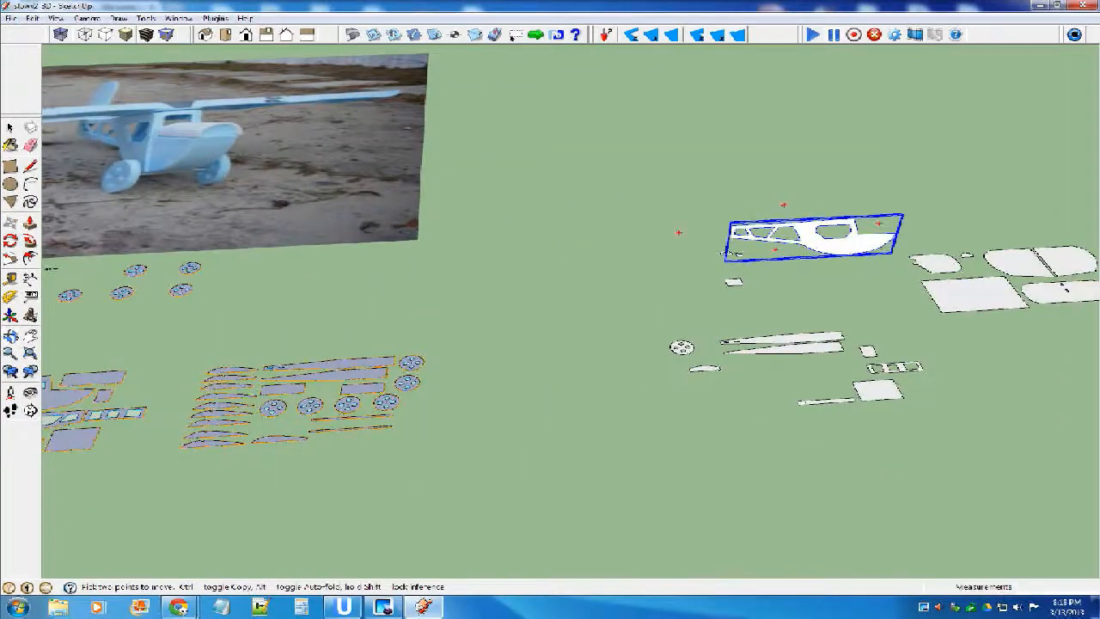
# Examine the upright fuselage side and the flat parts laid out around it from near and far.
pyautogui.scroll(3, 733, 255)
pyautogui.scroll(-3, 610, 258)
pyautogui.press('space')
pyautogui.scroll(-4, 833, 297)
pyautogui.scroll(5, 780, 359)
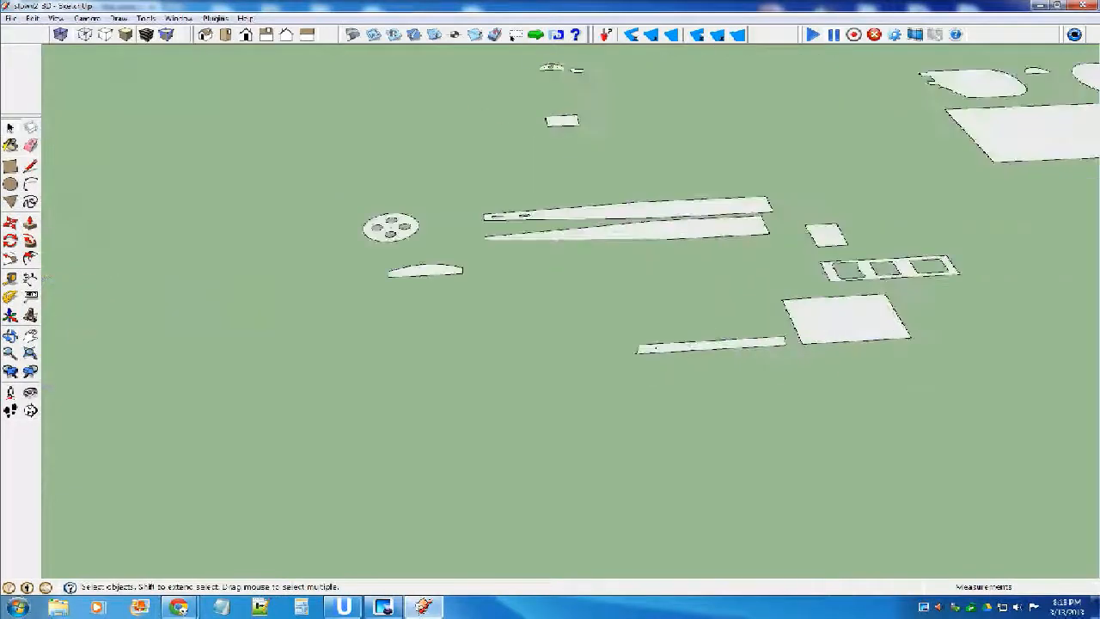
pyautogui.scroll(-5, 657, 402)
pyautogui.scroll(5, 741, 165)
pyautogui.scroll(-4, 490, 285)
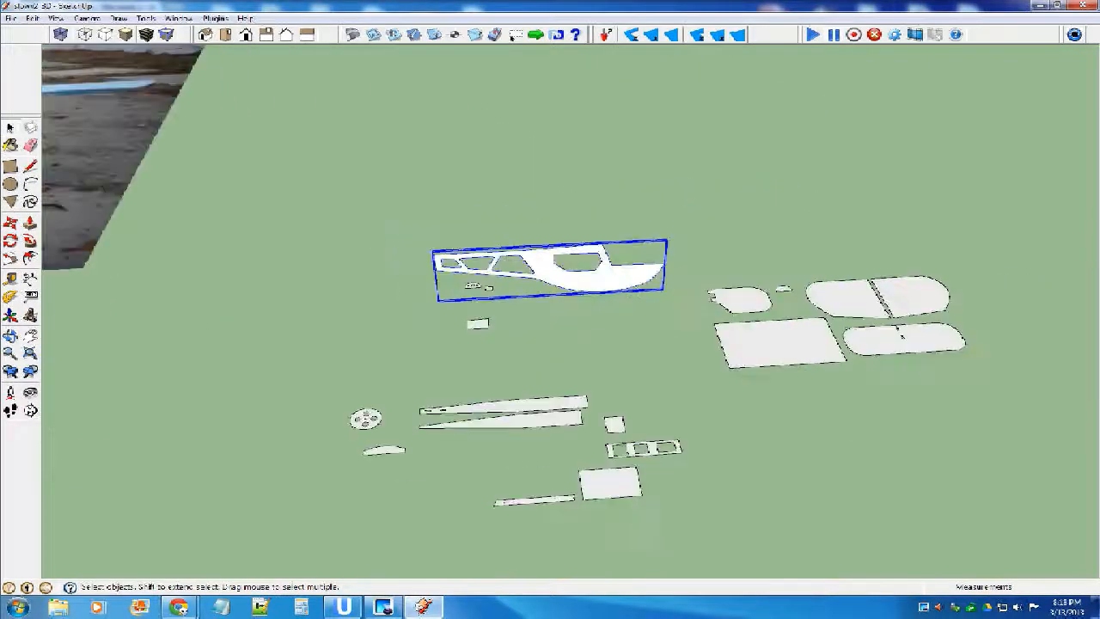
pyautogui.scroll(1, 617, 262)
pyautogui.scroll(2, 612, 267)
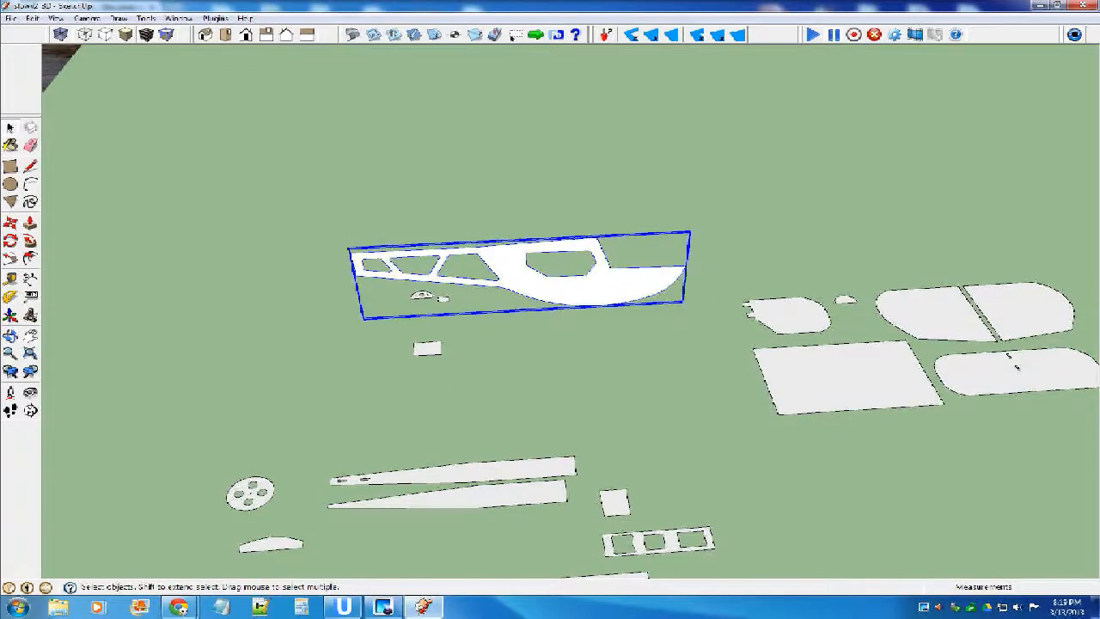
pyautogui.scroll(-2, 679, 267)
# Check the reference photo and move the narrow flat strip away from the small parts toward the upright fuselage side.
pyautogui.click(546, 504)
pyautogui.scroll(-4, 867, 391)
pyautogui.scroll(4, 255, 236)
pyautogui.scroll(3, 326, 275)
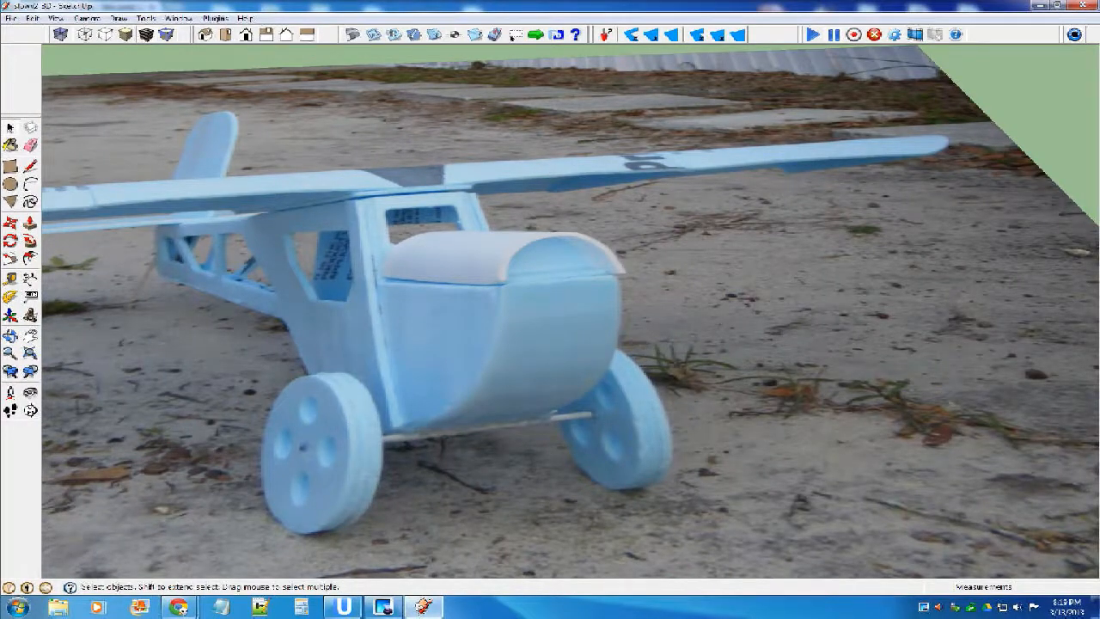
pyautogui.scroll(-6, 550, 327)
pyautogui.scroll(5, 542, 329)
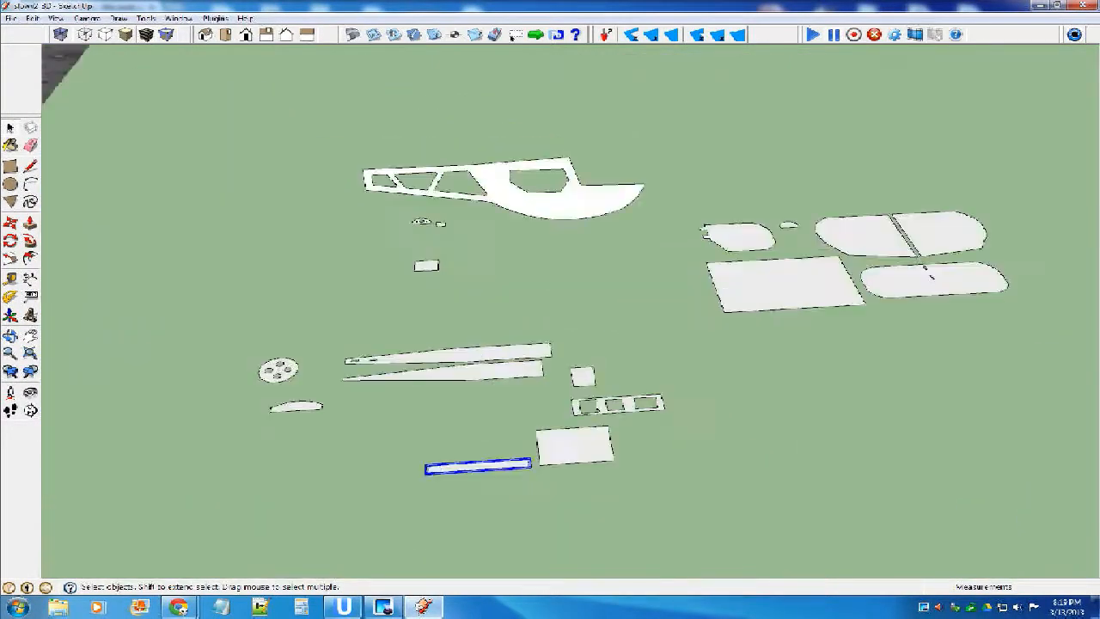
pyautogui.scroll(2, 519, 397)
pyautogui.press('m')
pyautogui.moveTo(446, 497); pyautogui.dragTo(448, 287)
pyautogui.moveTo(430, 290); pyautogui.dragTo(413, 304, button='middle')
# Rotate the narrow strip out of the ground plane so that it stands upright on its short end.
pyautogui.scroll(2, 467, 359)
pyautogui.scroll(2, 439, 347)
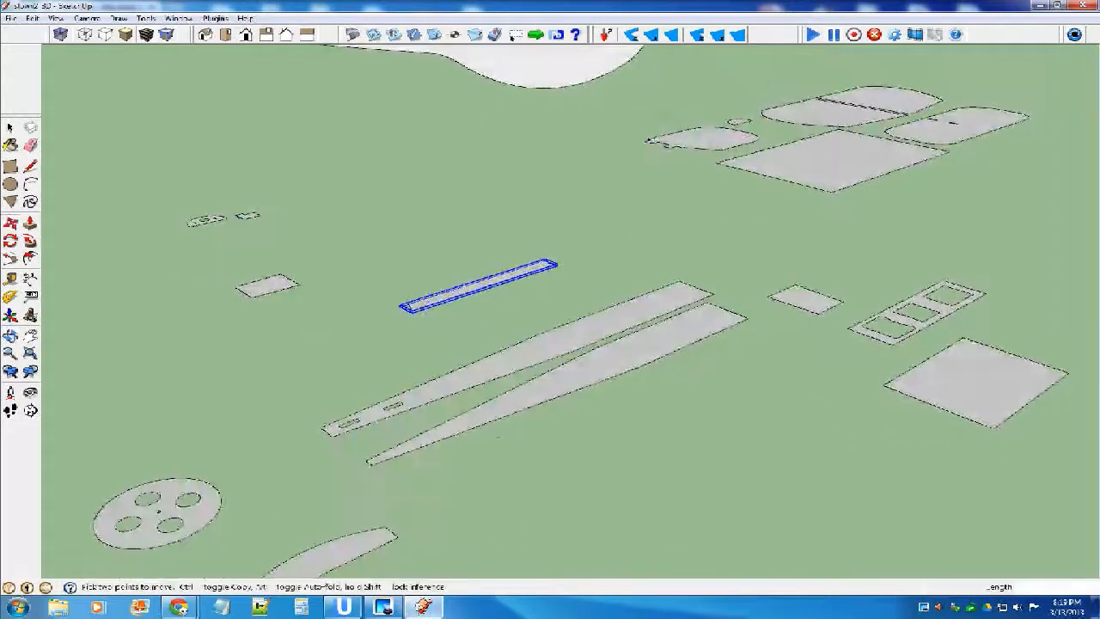
pyautogui.scroll(4, 426, 301)
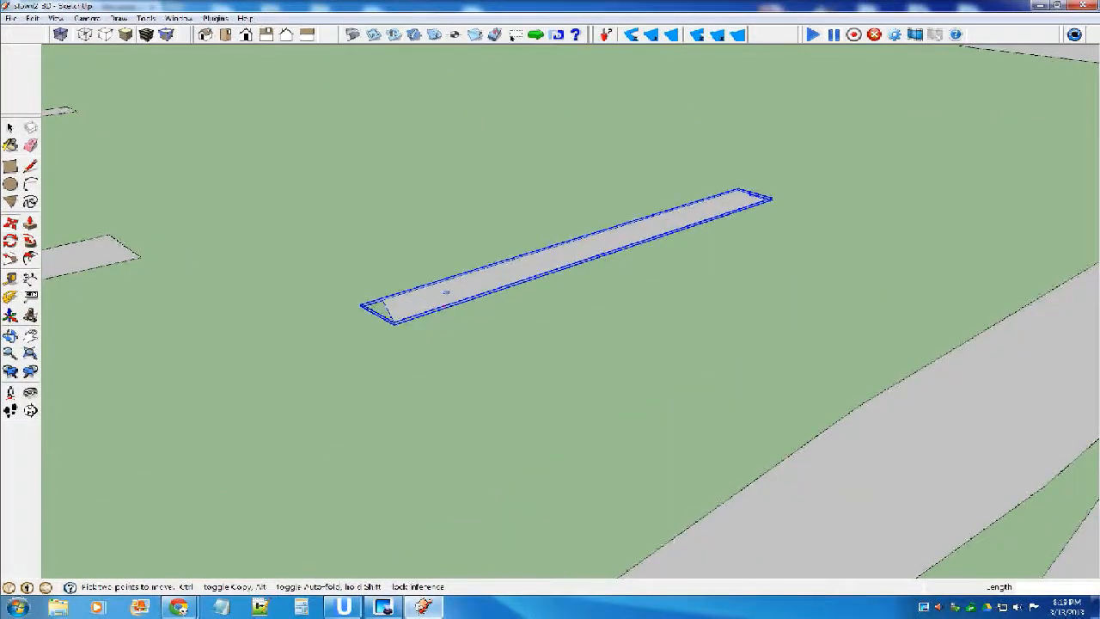
pyautogui.click(446, 292)
pyautogui.scroll(-2, 446, 293)
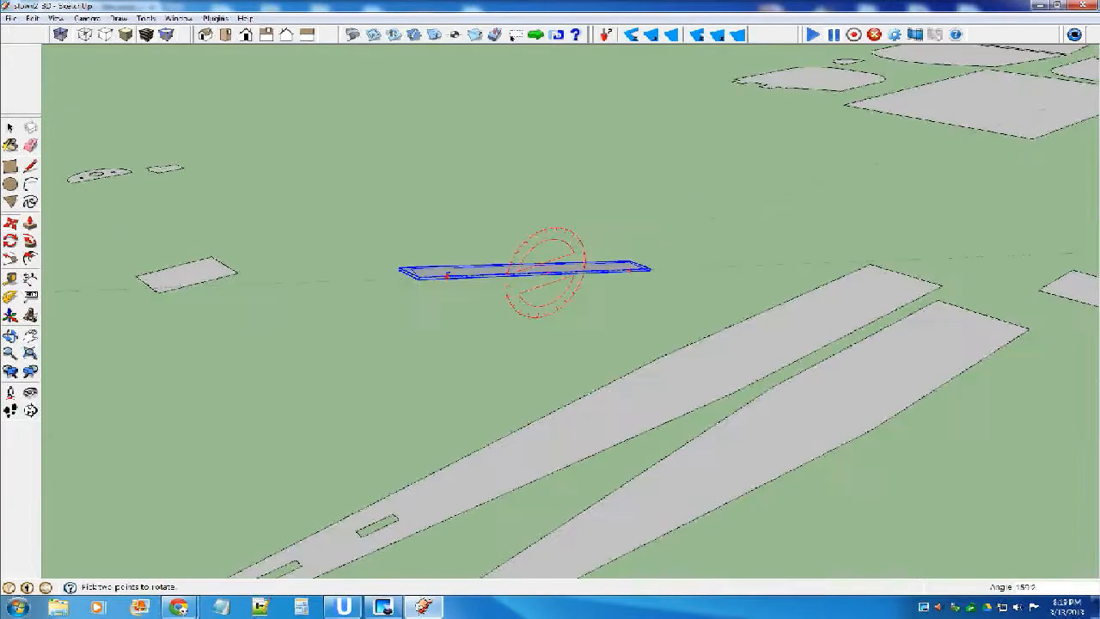
pyautogui.click(536, 175)
pyautogui.moveTo(533, 285); pyautogui.dragTo(465, 323, button='middle')
pyautogui.scroll(-1, 509, 260)
pyautogui.moveTo(683, 381); pyautogui.dragTo(464, 388, button='middle')
# Rotate the upright strip about its vertical axis so that its face is parallel to the fuselage side.
pyautogui.scroll(4, 453, 286)
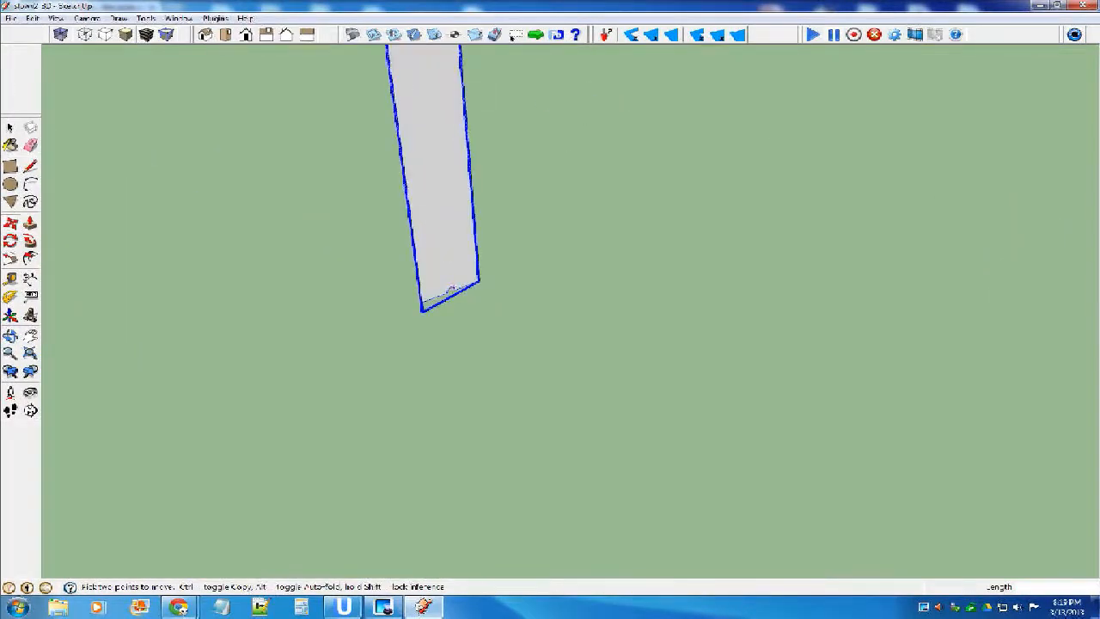
pyautogui.scroll(-6, 452, 289)
pyautogui.moveTo(456, 287); pyautogui.dragTo(554, 258, button='middle')
pyautogui.scroll(3, 423, 273)
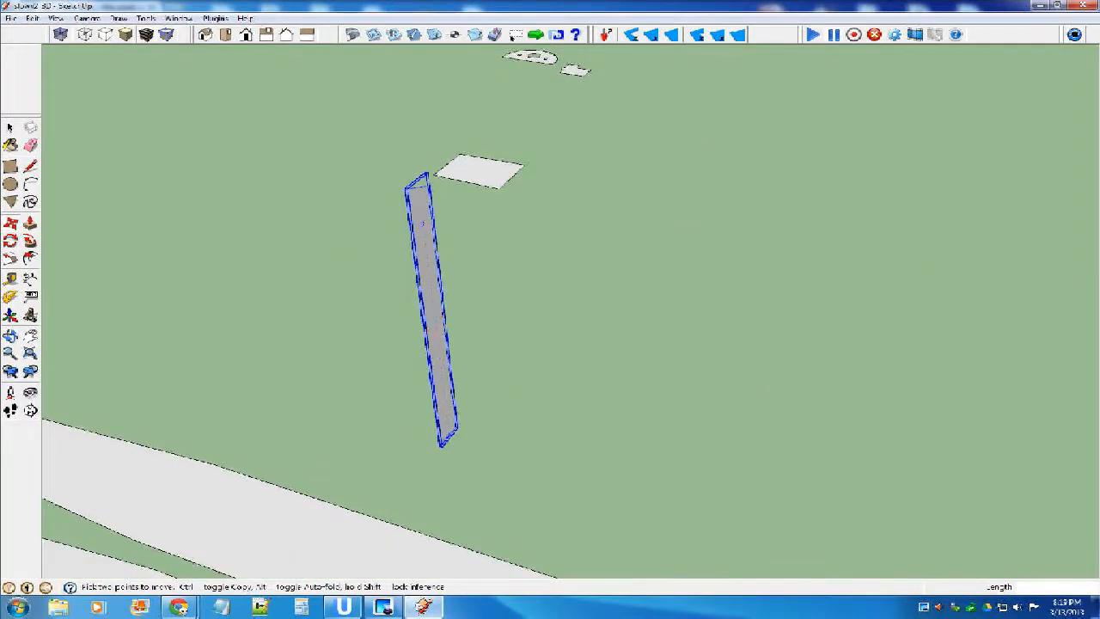
pyautogui.press('q')
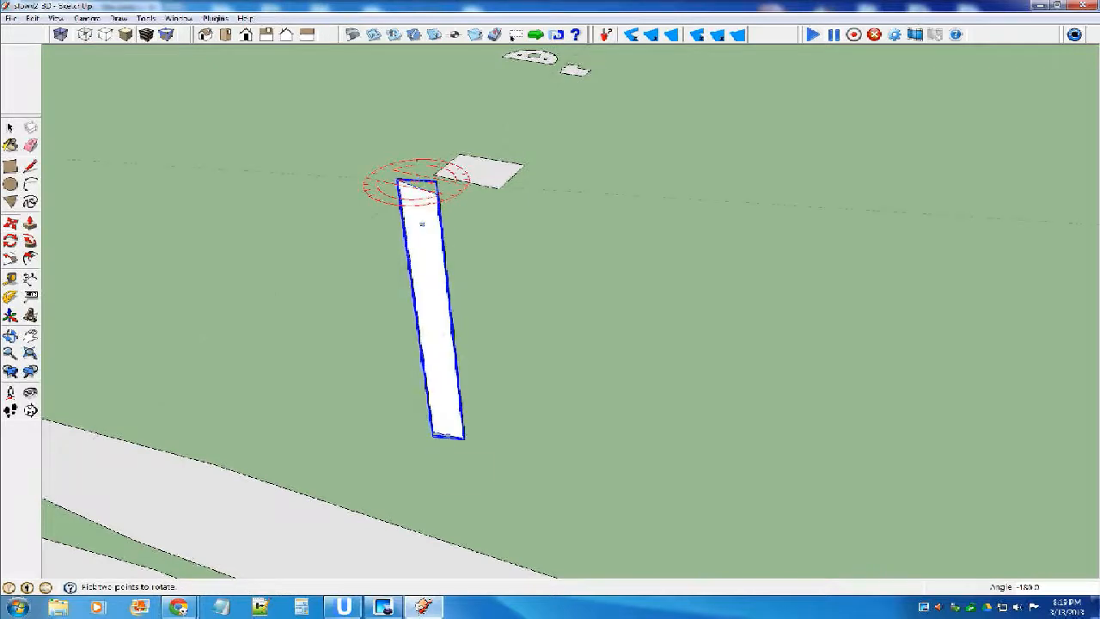
pyautogui.press('m')
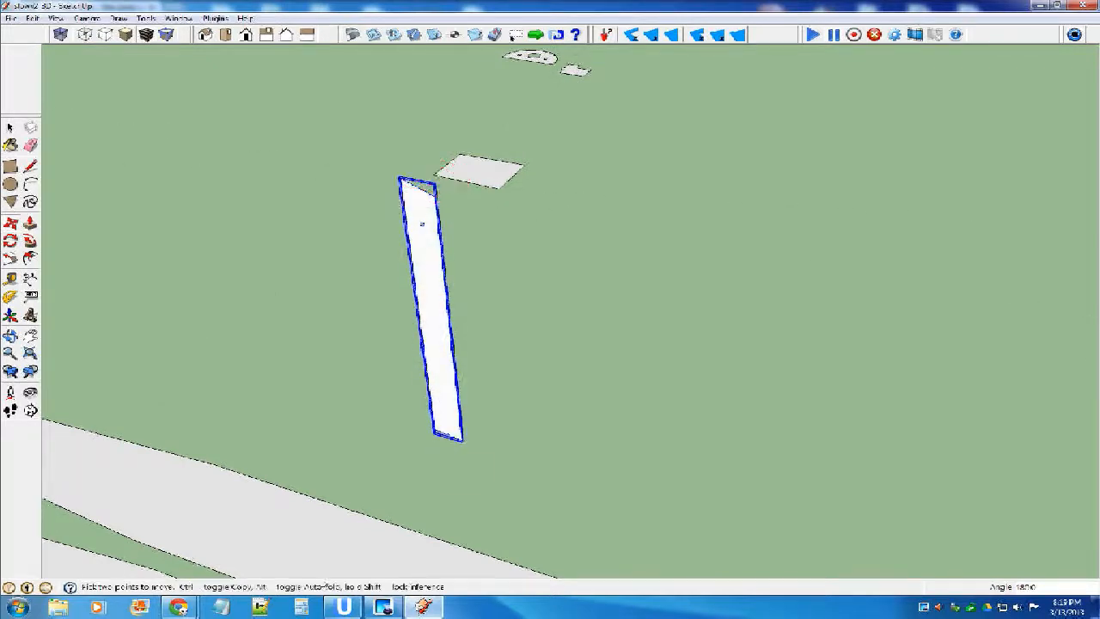
# Move the upright strip by its upper corner onto the fuselage side's top corner at the windshield.
pyautogui.moveTo(425, 255); pyautogui.dragTo(635, 220, button='middle')
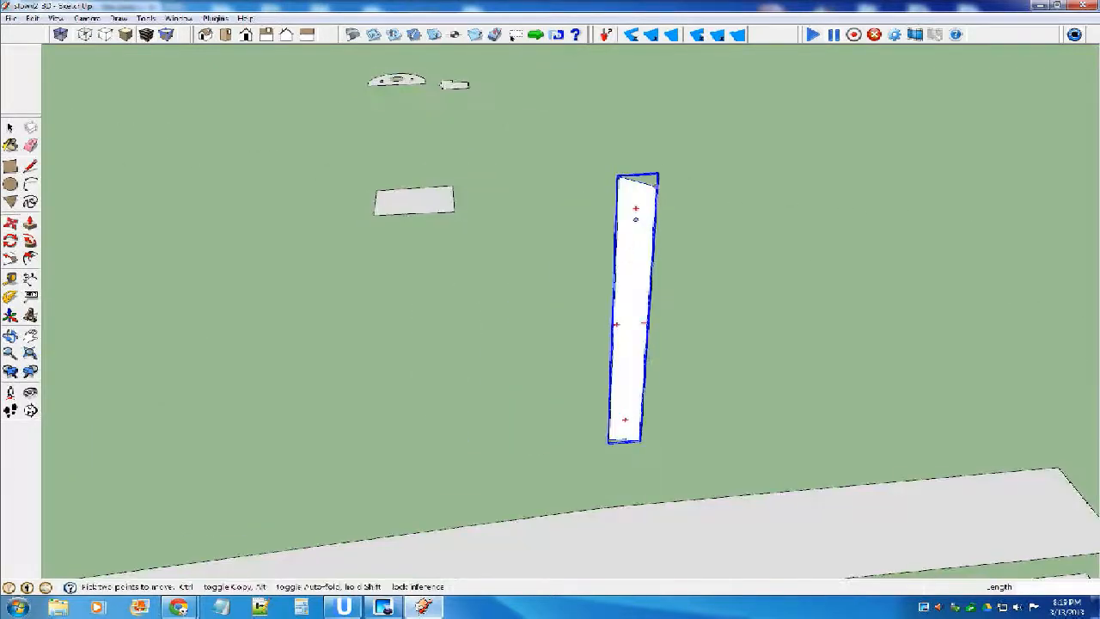
pyautogui.click(655, 187)
pyautogui.scroll(-7, 537, 277)
pyautogui.scroll(8, 646, 161)
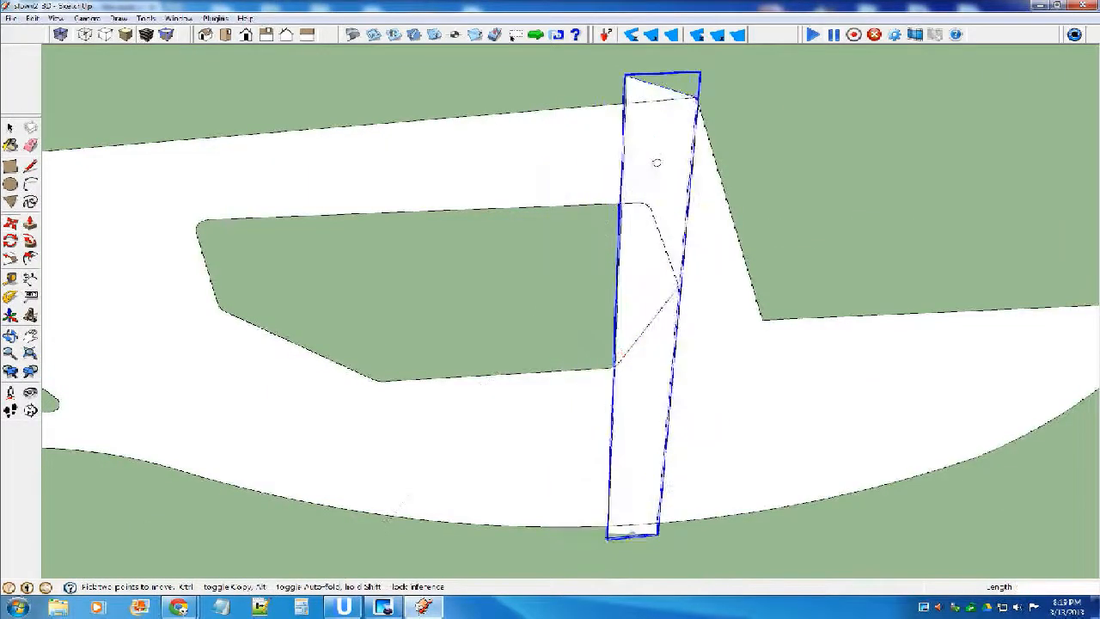
pyautogui.scroll(-2, 643, 160)
pyautogui.moveTo(236, 243); pyautogui.dragTo(158, 194, button='middle')
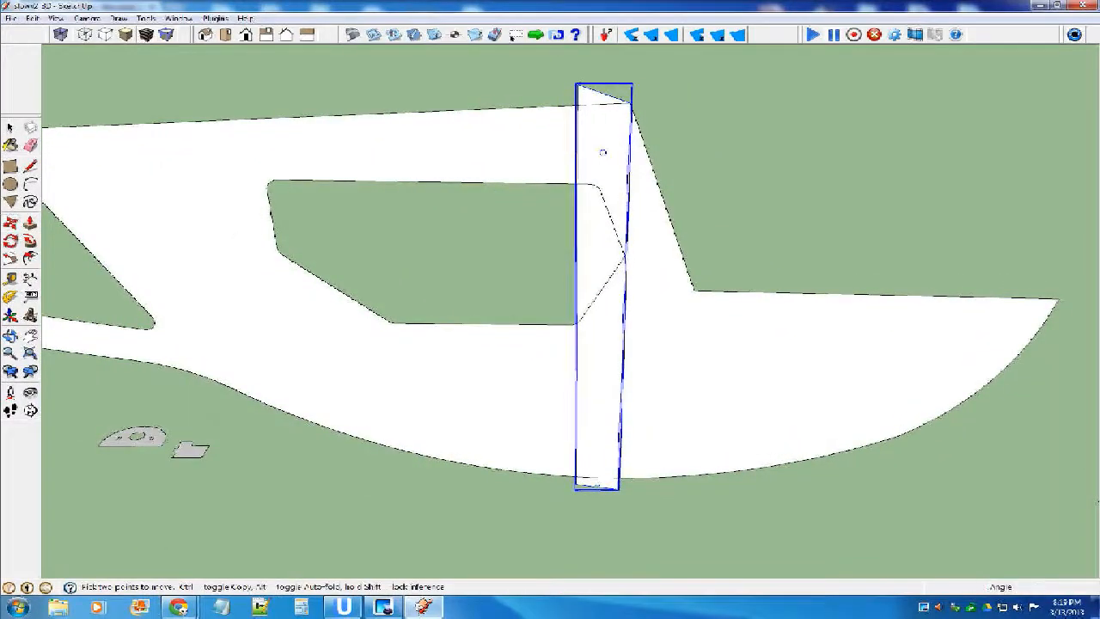
# Rotate the strip about 18.7 degrees around the shared top corner to align it with the fuselage side's slanted windshield edge.
pyautogui.press('q')
pyautogui.scroll(-2, 765, 232)
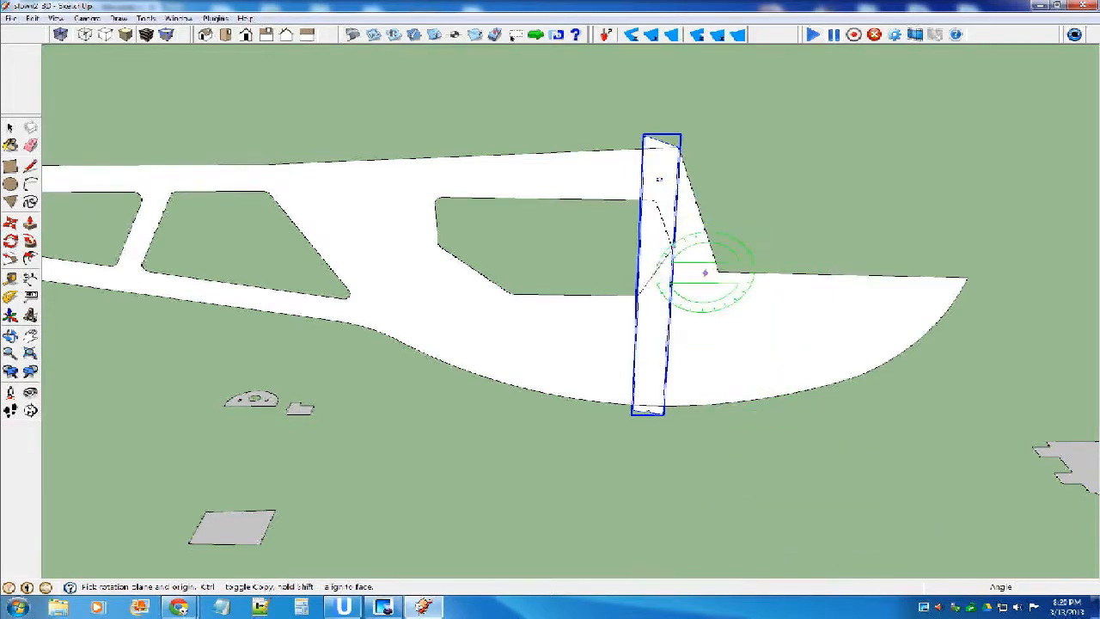
pyautogui.scroll(2, 704, 271)
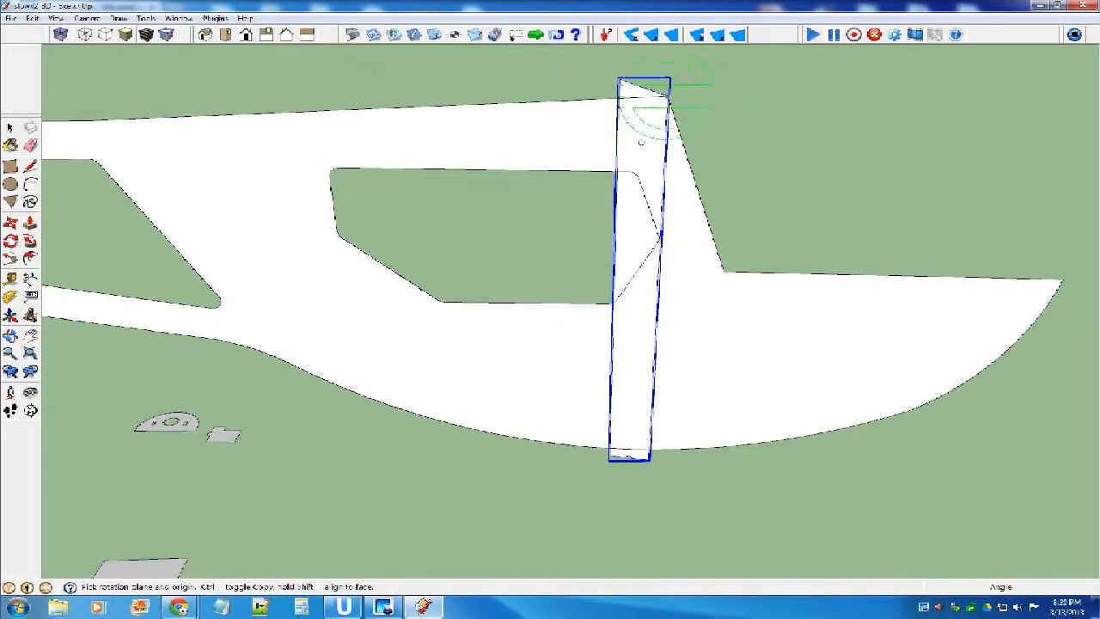
pyautogui.click(667, 97)
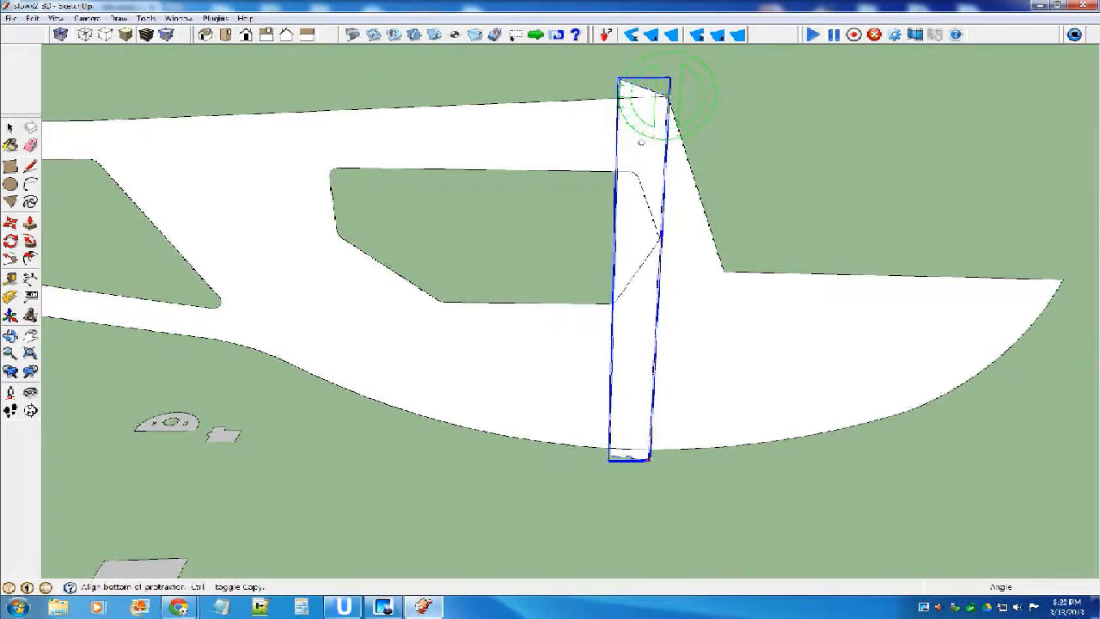
pyautogui.click(658, 264)
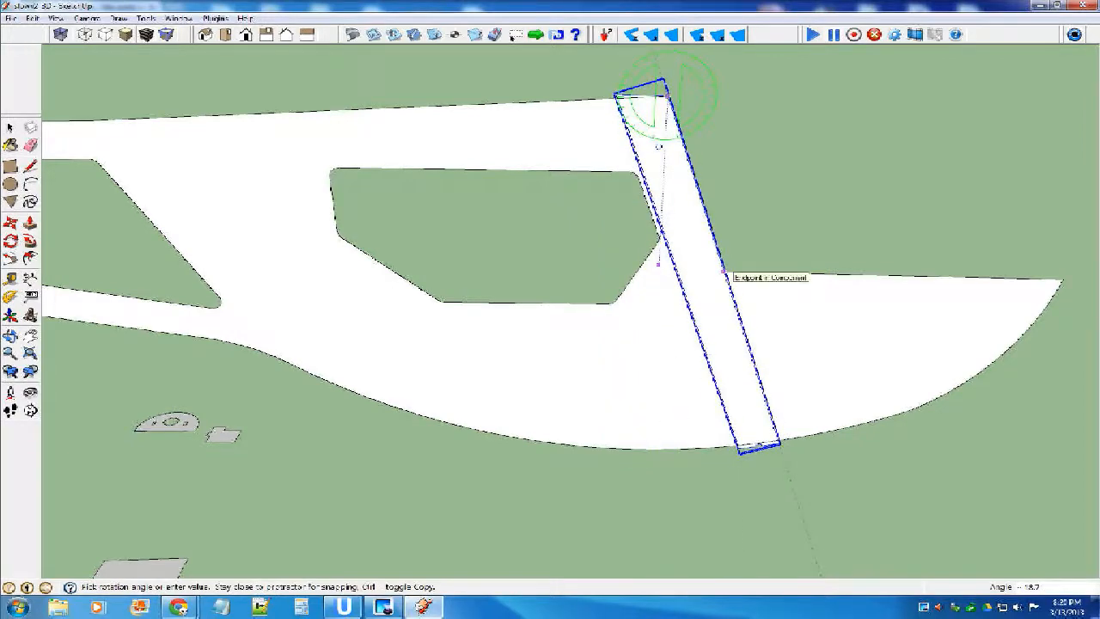
pyautogui.click(724, 272)
# Examine the strip's placement on the fuselage side and compare it with the windshield area in the reference photo.
pyautogui.moveTo(805, 313); pyautogui.dragTo(552, 376, button='middle')
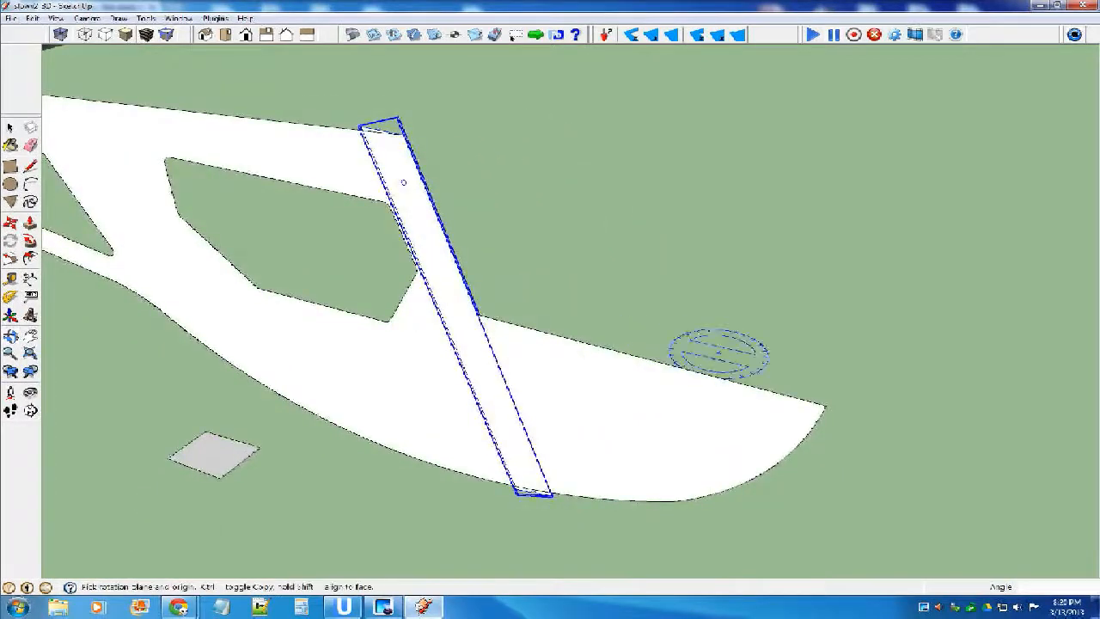
pyautogui.scroll(-3, 719, 353)
pyautogui.moveTo(720, 398); pyautogui.dragTo(631, 327, button='middle')
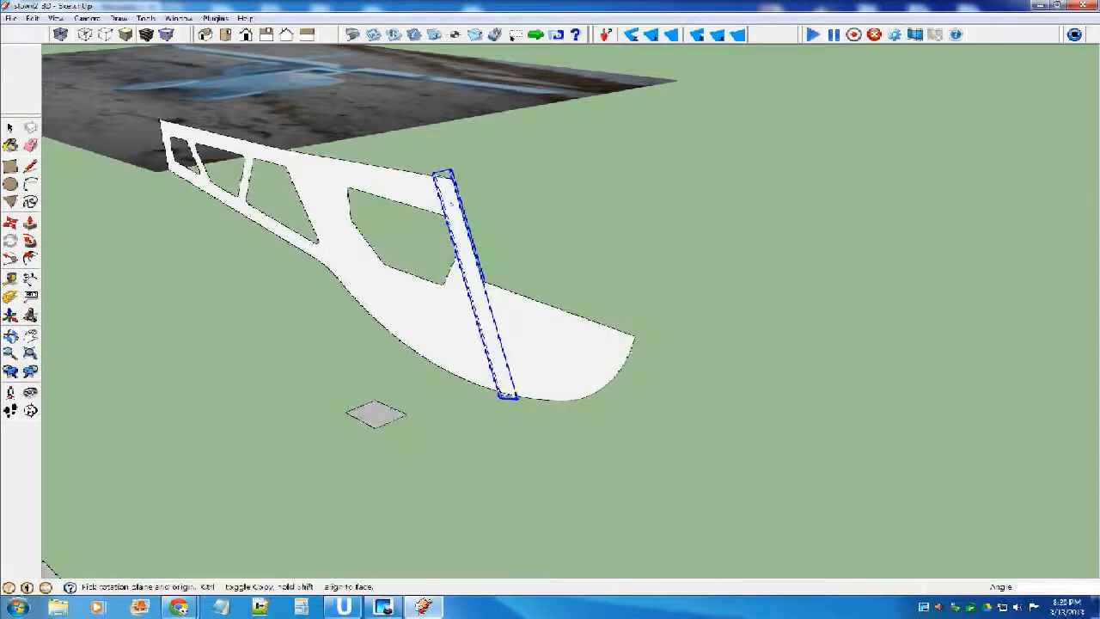
pyautogui.scroll(3, 437, 179)
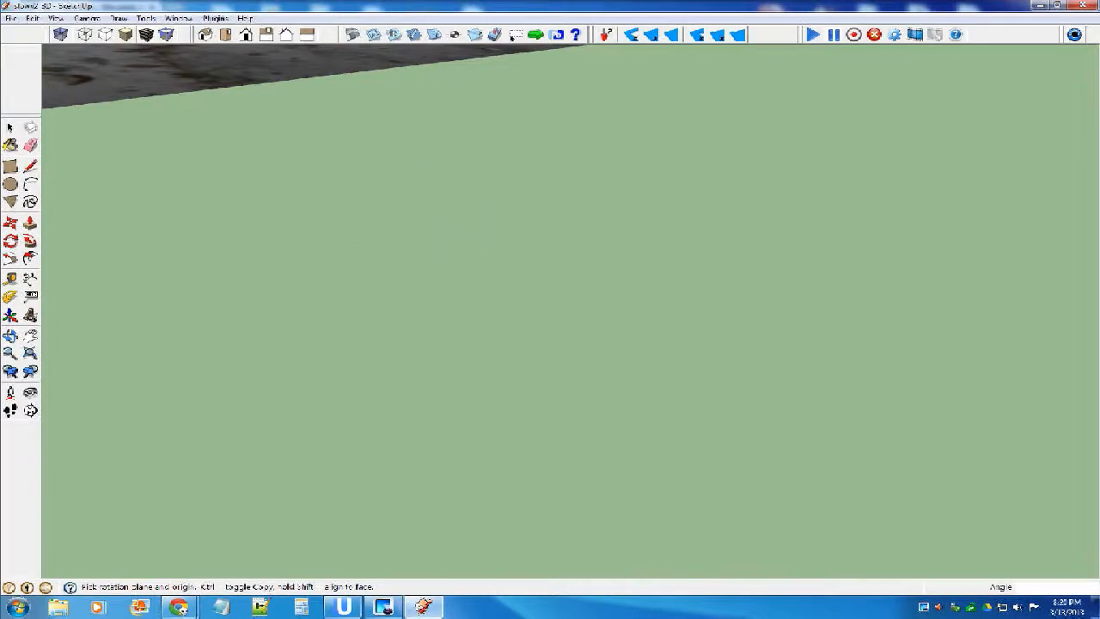
pyautogui.click(31, 354)
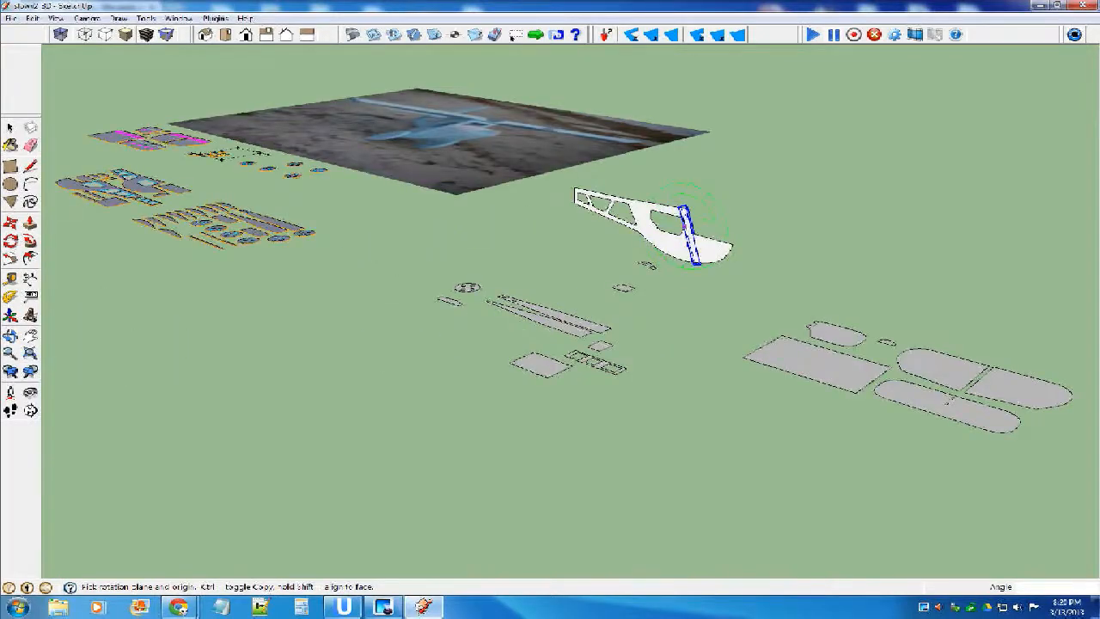
pyautogui.scroll(2, 680, 227)
pyautogui.press('space')
pyautogui.moveTo(558, 249); pyautogui.dragTo(688, 326, button='middle')
pyautogui.scroll(-4, 687, 326)
pyautogui.scroll(8, 444, 236)
pyautogui.moveTo(444, 254); pyautogui.dragTo(516, 251, button='middle')
pyautogui.scroll(4, 507, 253)
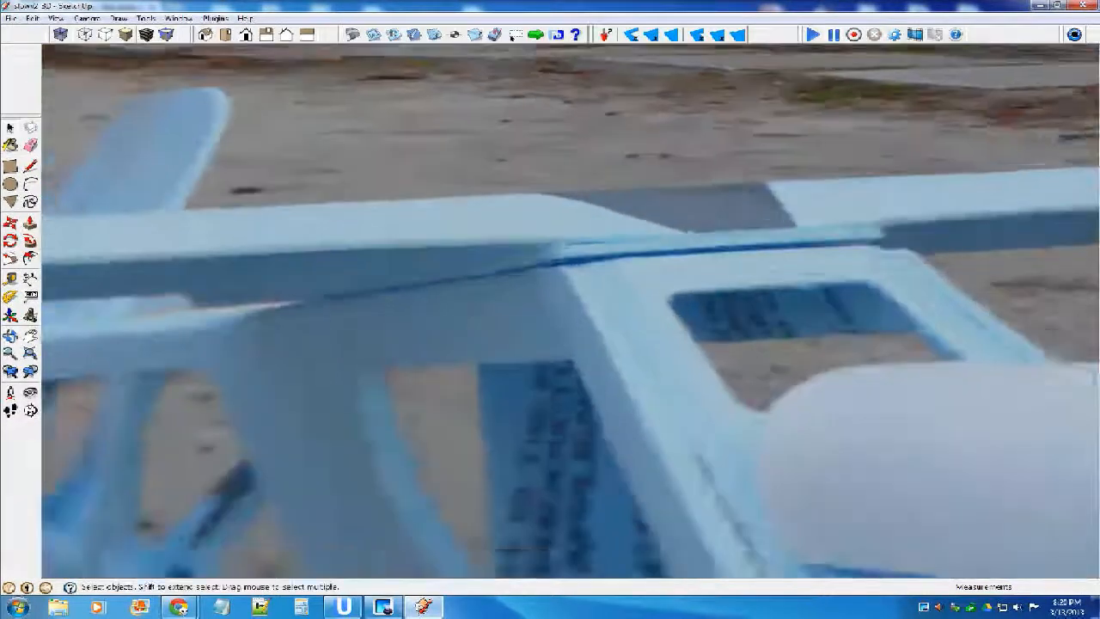
pyautogui.scroll(2, 516, 258)
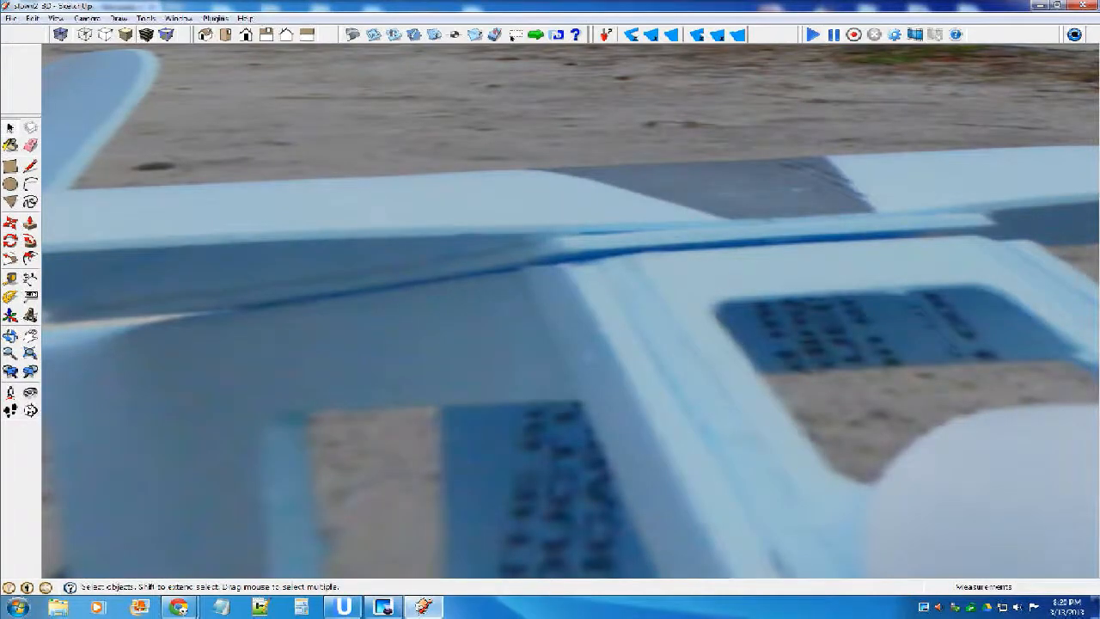
pyautogui.scroll(-10, 515, 258)
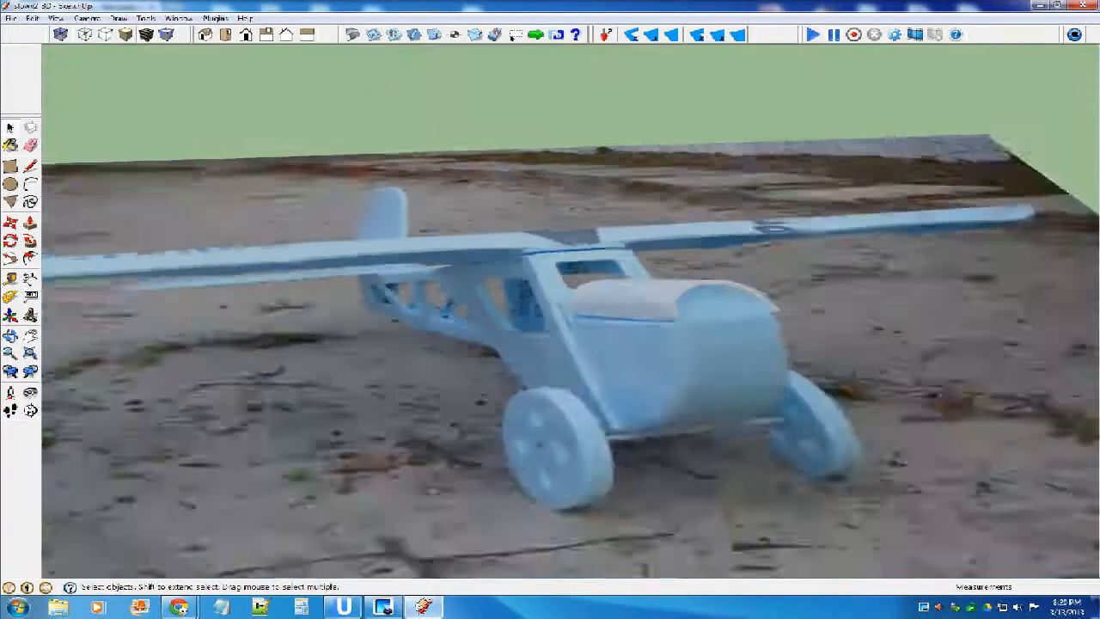
pyautogui.scroll(10, 700, 309)
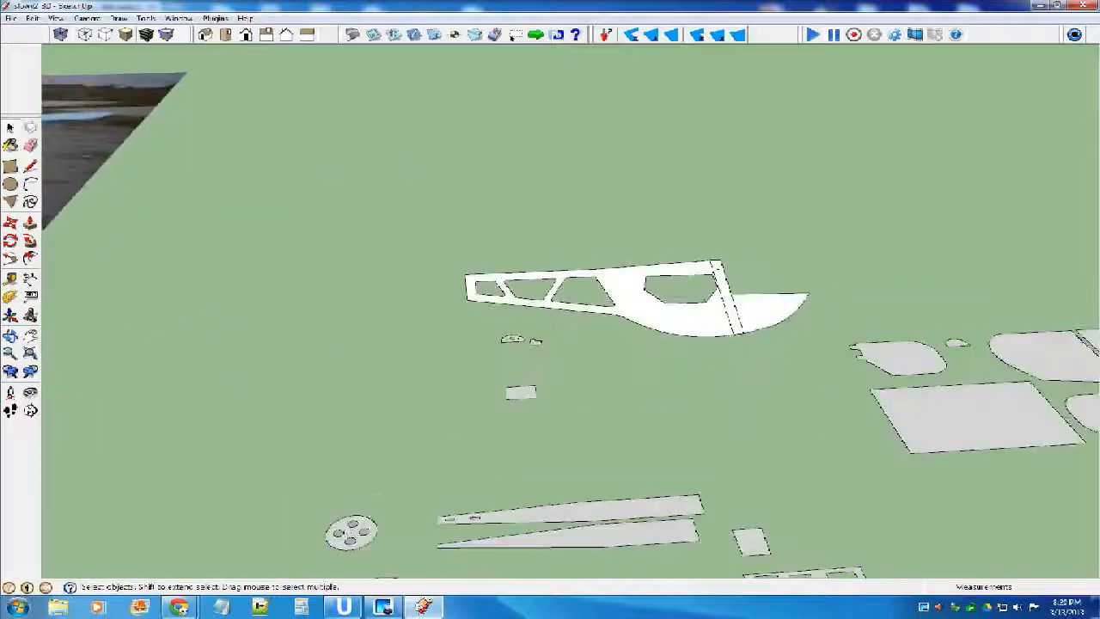
# Edit the strip component, drawing a line across its upper end along the fuselage's top edge and erasing the excess above it.
pyautogui.click(700, 309)
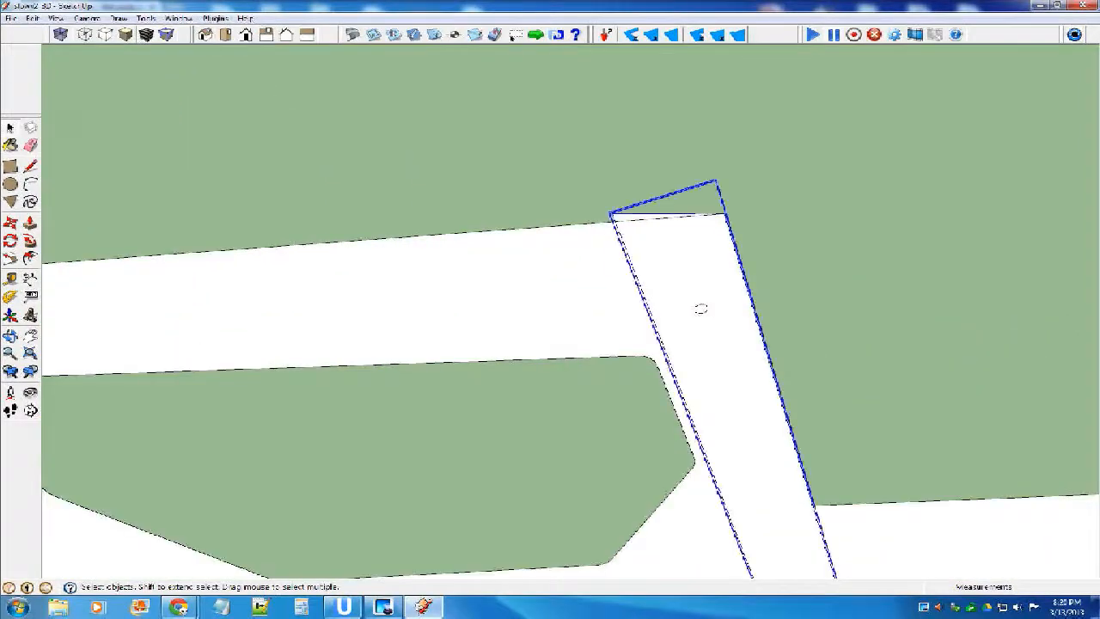
pyautogui.doubleClick(700, 308)
pyautogui.press('l')
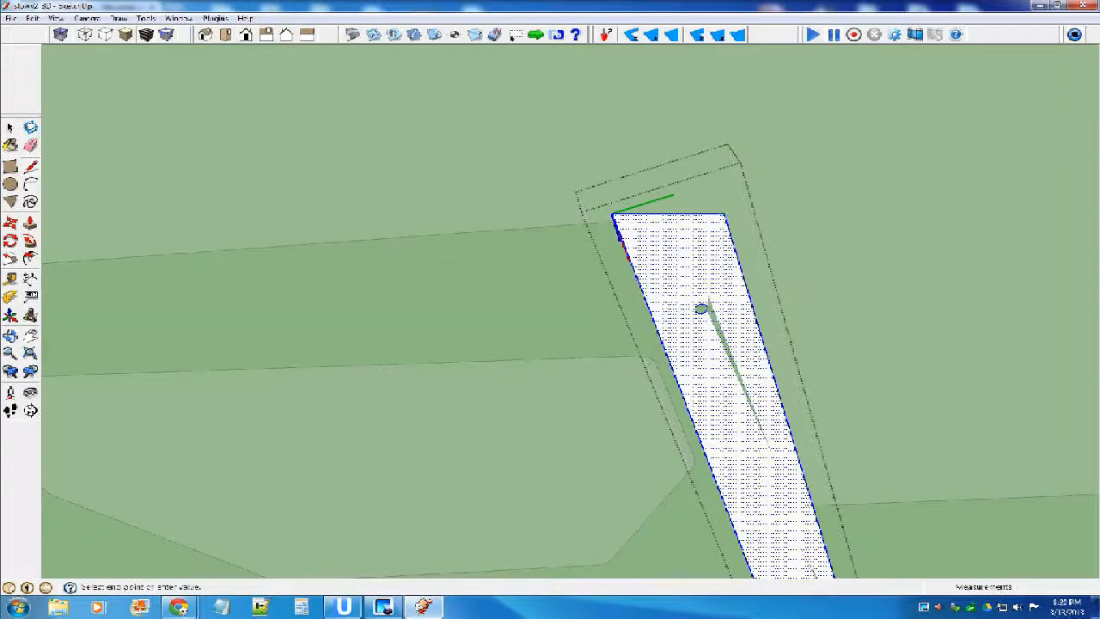
pyautogui.moveTo(701, 308); pyautogui.dragTo(751, 360, button='middle')
pyautogui.press('Escape')
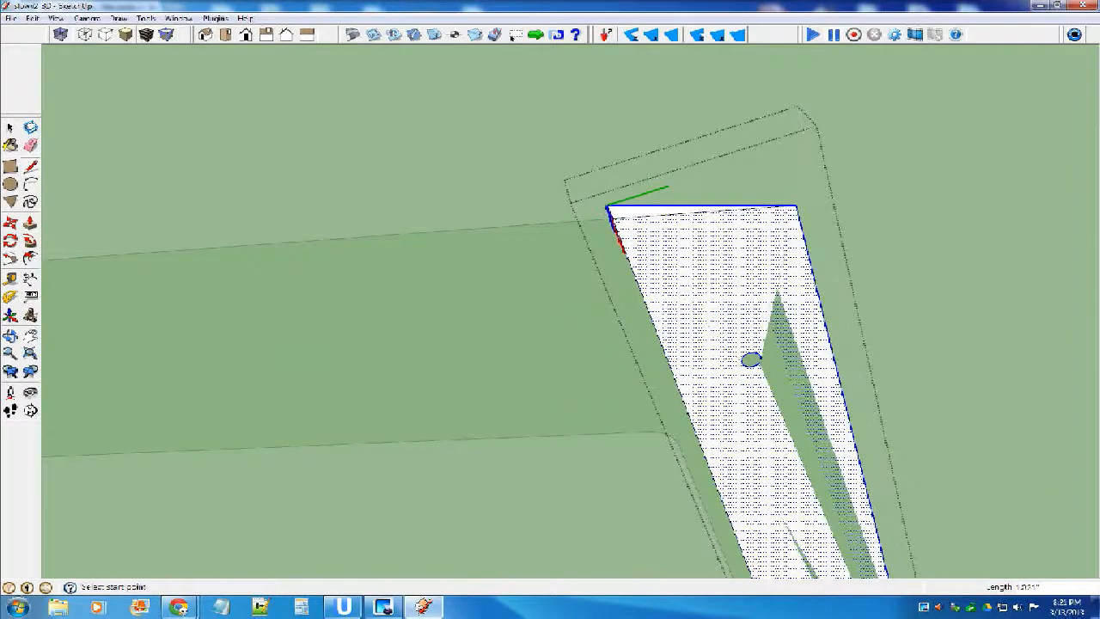
pyautogui.press('e')
pyautogui.scroll(-4, 590, 222)
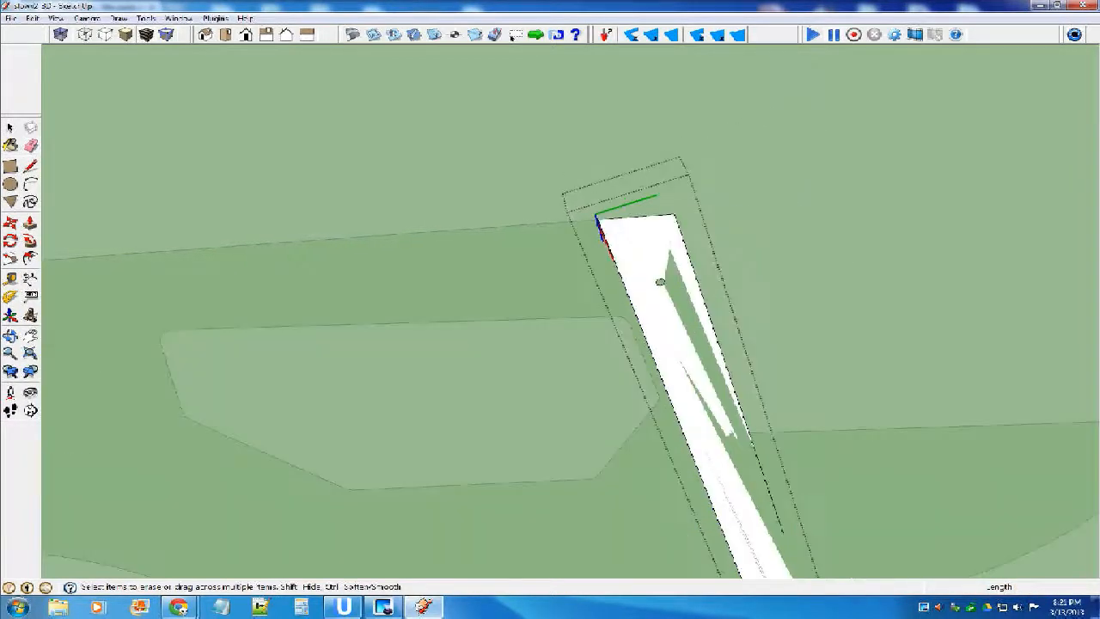
pyautogui.press('space')
pyautogui.press('Escape')
# Move the trimmed strip sideways along the green axis, away from the face of the fuselage side.
pyautogui.scroll(-5, 603, 253)
pyautogui.moveTo(603, 253); pyautogui.dragTo(391, 279, button='middle')
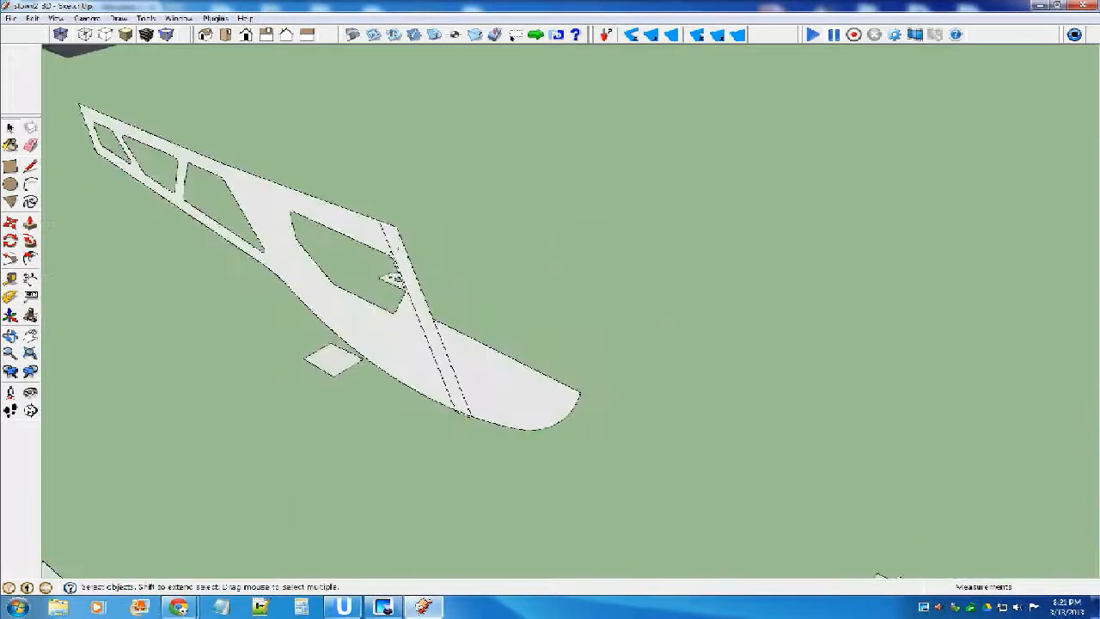
pyautogui.scroll(4, 368, 317)
pyautogui.click(428, 86)
pyautogui.moveTo(428, 86); pyautogui.dragTo(421, 68, button='middle')
pyautogui.press('m')
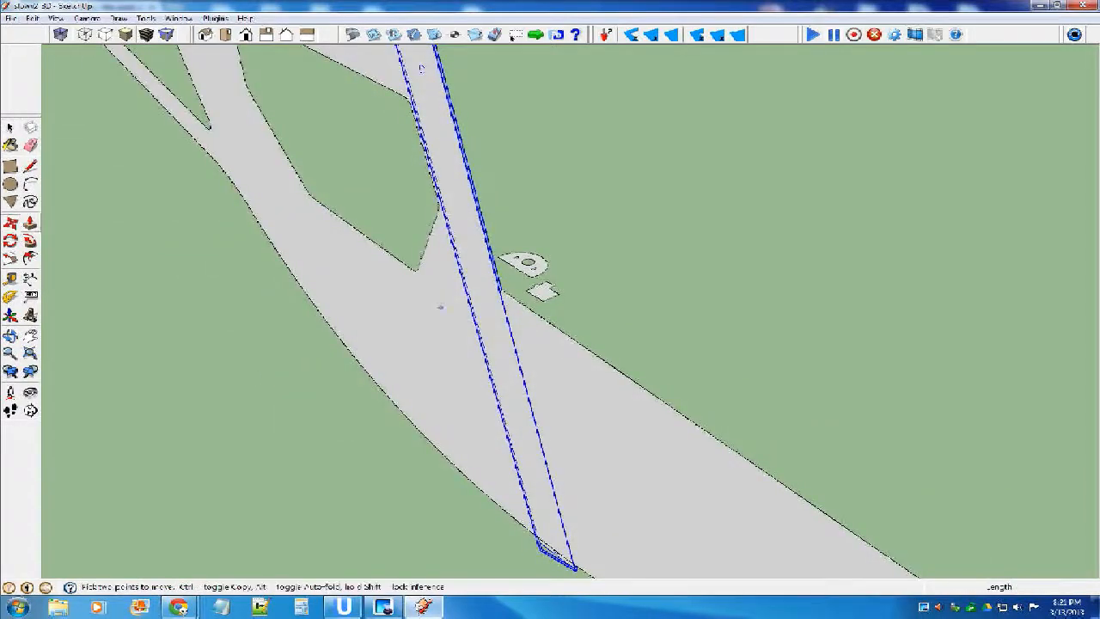
pyautogui.click(493, 322)
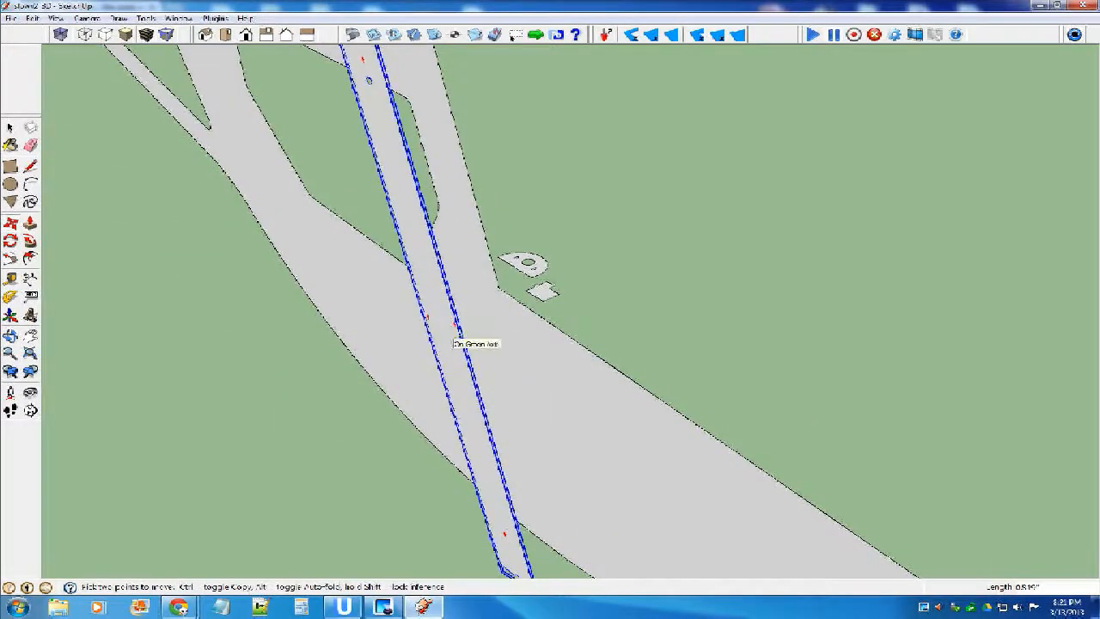
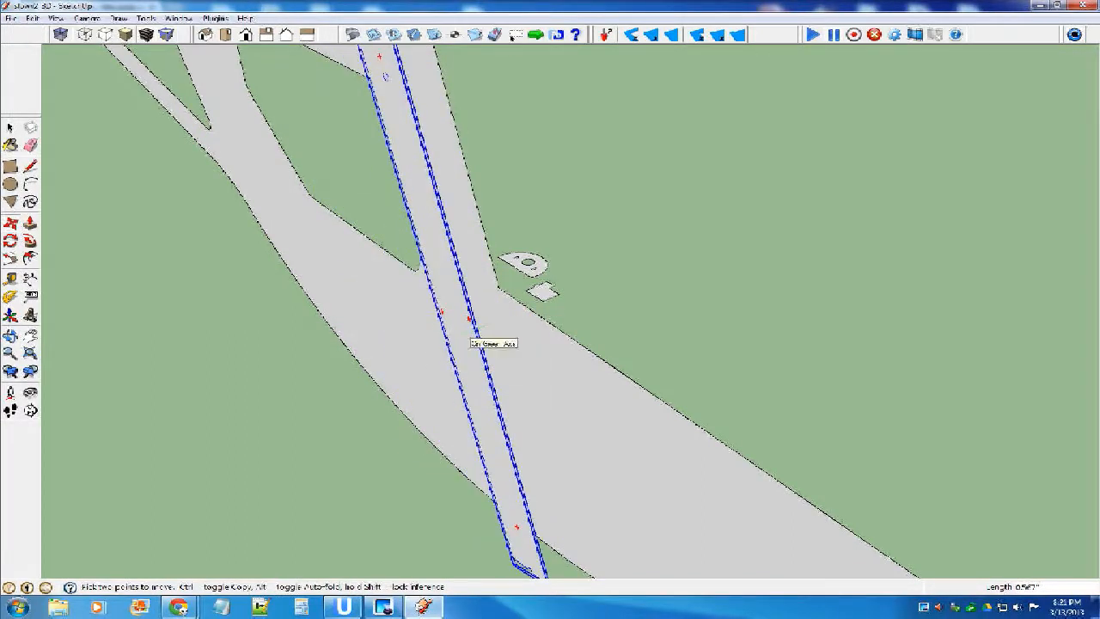
# Set the strip's move distance along the green axis to .250 and deselect it.
pyautogui.click(470, 327)
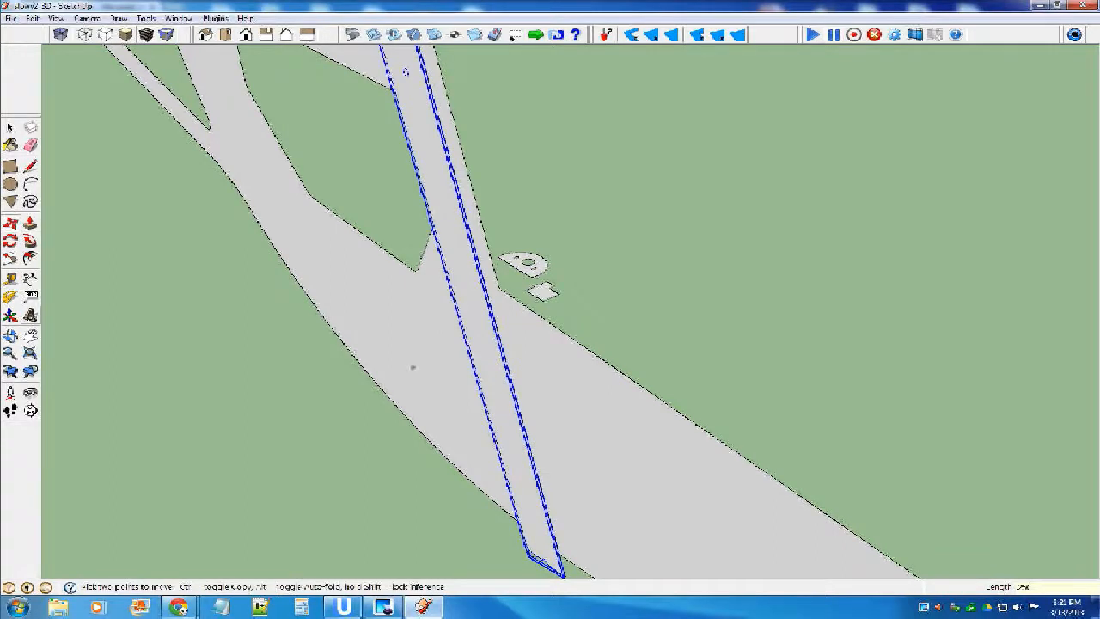
pyautogui.moveTo(521, 361); pyautogui.dragTo(478, 316, button='middle')
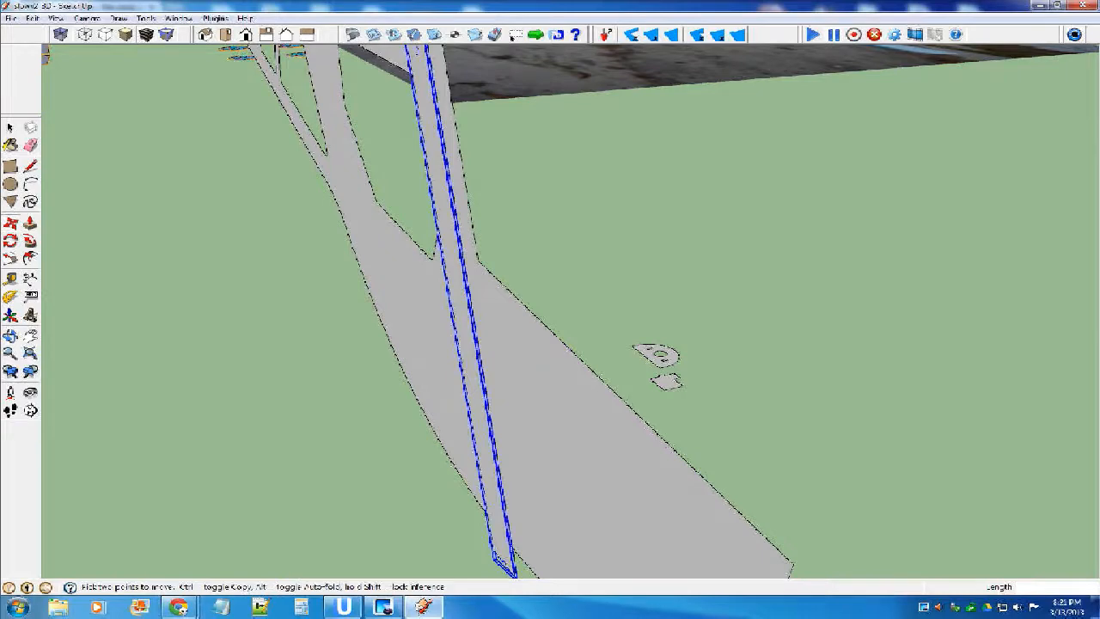
pyautogui.press('space')
pyautogui.click(360, 378)
# Examine the offset strip against the fuselage side from several angles, checking its upper end near the windshield corner.
pyautogui.moveTo(361, 378); pyautogui.dragTo(519, 366, button='middle')
pyautogui.scroll(-3, 519, 366)
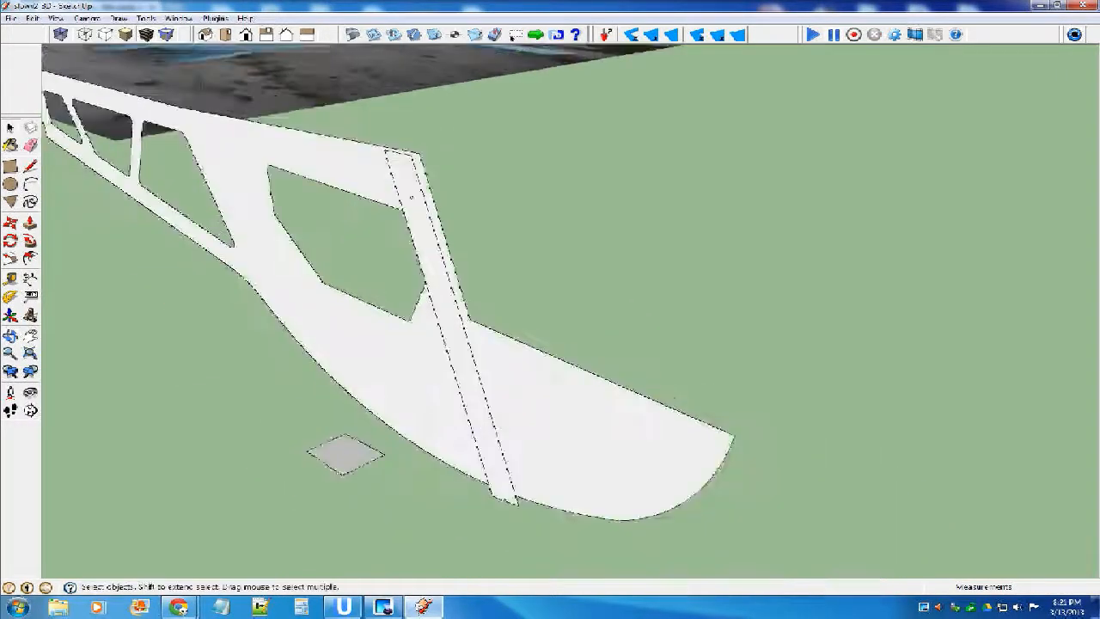
pyautogui.scroll(4, 352, 100)
pyautogui.moveTo(429, 223); pyautogui.dragTo(279, 245, button='middle')
pyautogui.scroll(3, 471, 140)
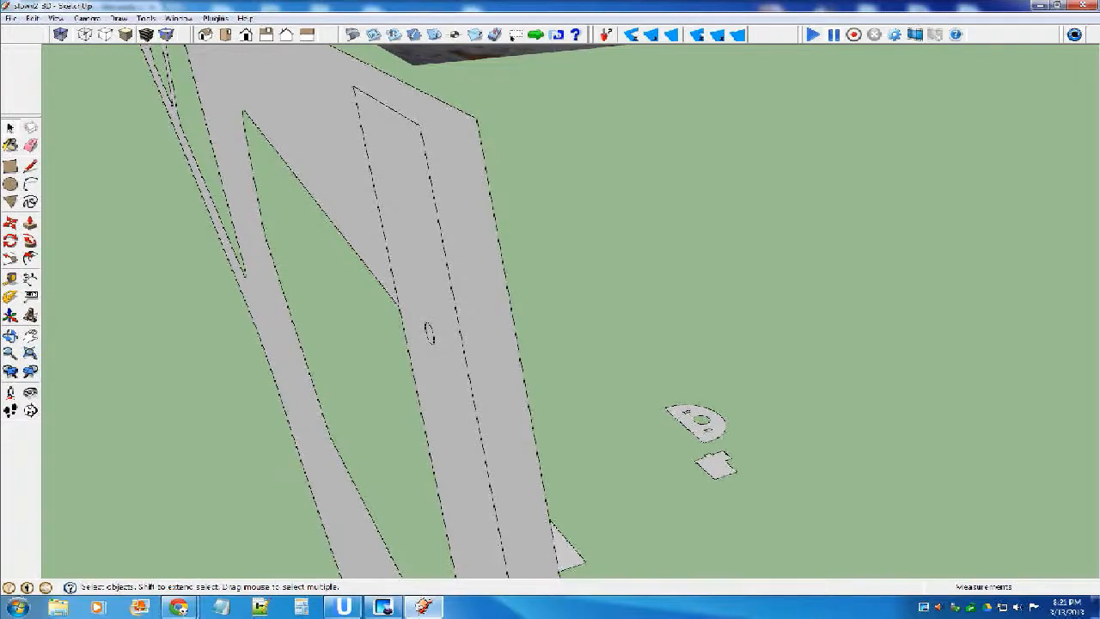
pyautogui.scroll(-5, 433, 168)
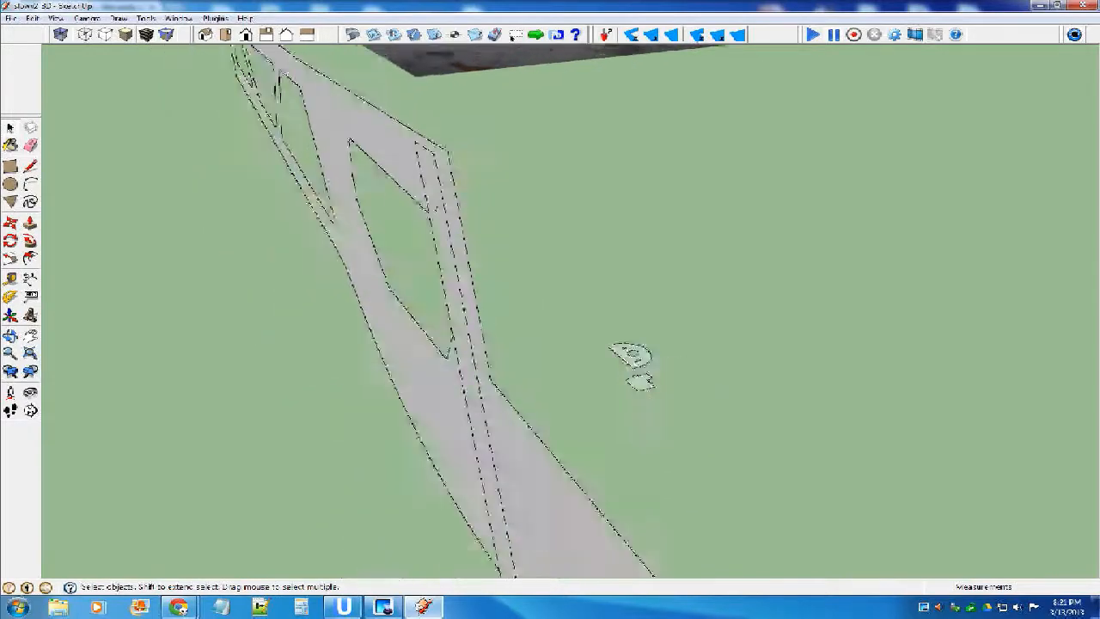
pyautogui.moveTo(434, 168); pyautogui.dragTo(294, 410, button='middle')
pyautogui.scroll(-5, 294, 411)
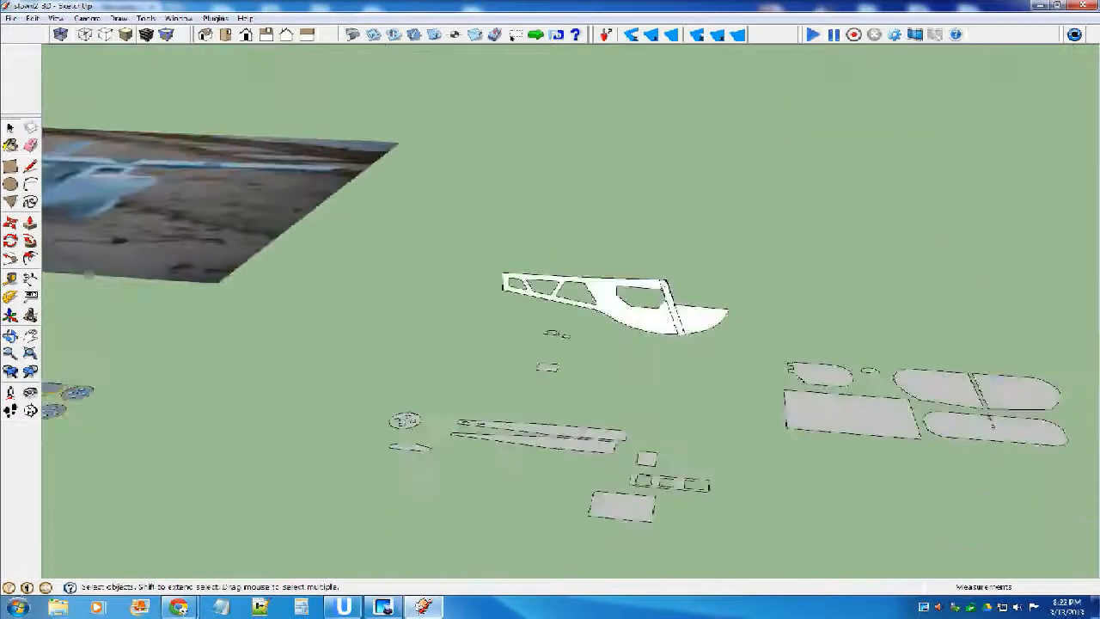
pyautogui.moveTo(464, 344); pyautogui.dragTo(565, 385, button='middle')
pyautogui.scroll(5, 685, 301)
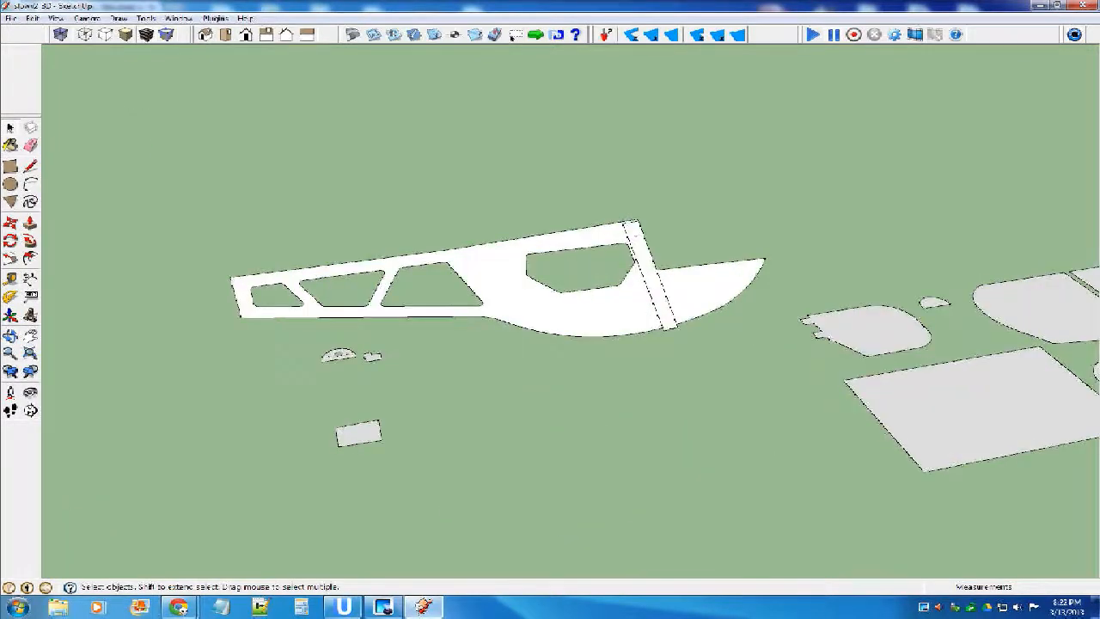
# Flip the plain tapered panel without slots so that its reverse face points up.
pyautogui.scroll(-2, 532, 301)
pyautogui.scroll(-2, 563, 550)
pyautogui.scroll(5, 563, 550)
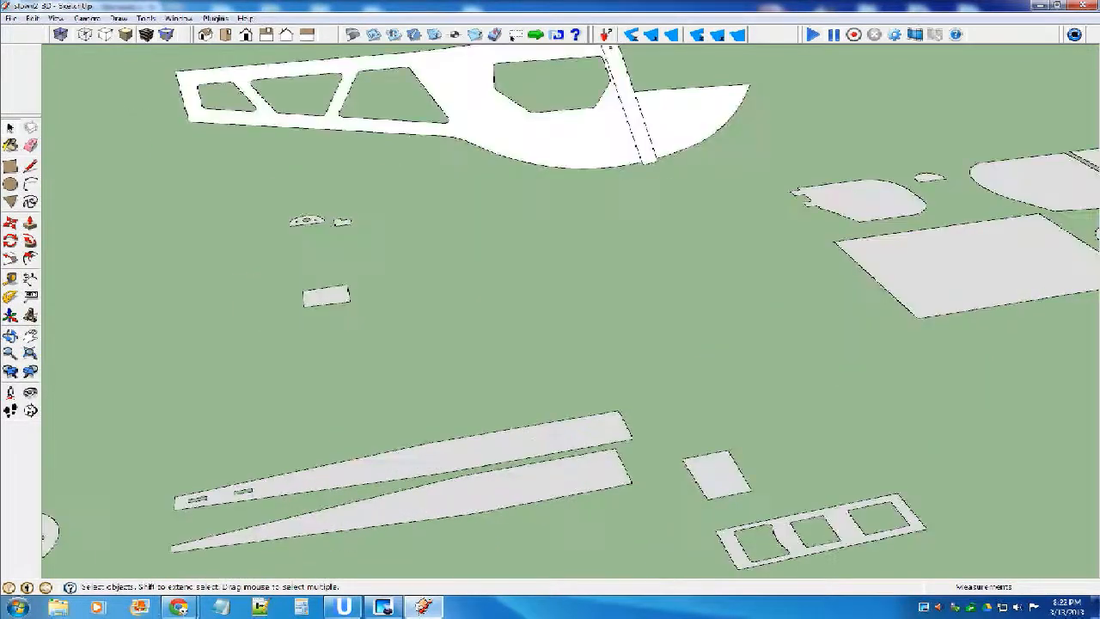
pyautogui.click(516, 483)
pyautogui.scroll(-2, 610, 455)
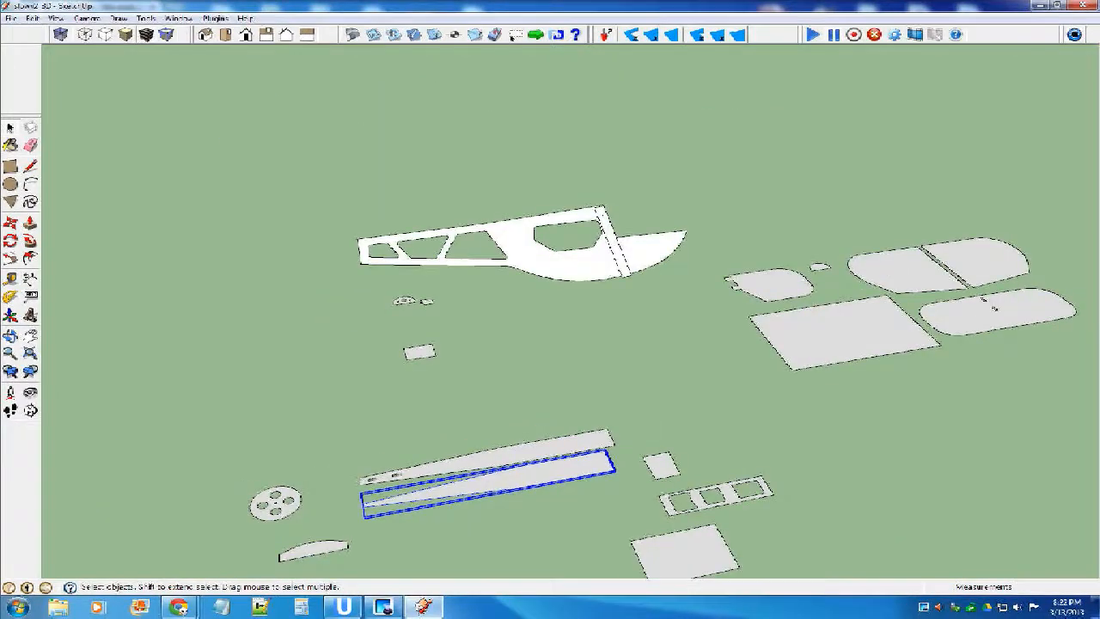
pyautogui.scroll(6, 364, 507)
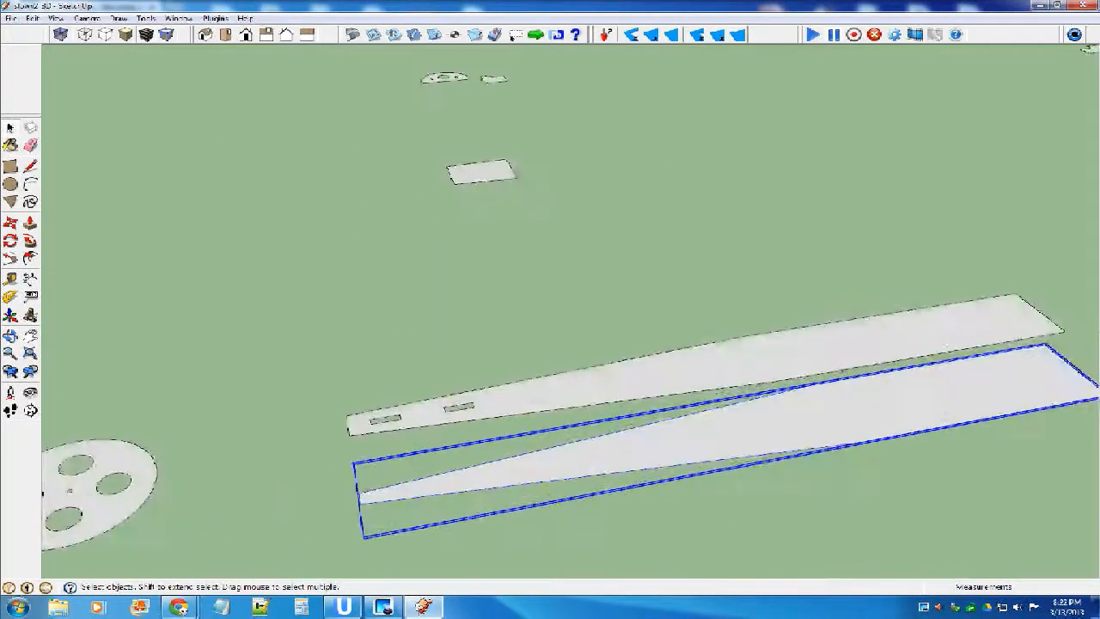
pyautogui.click(11, 223)
pyautogui.rightClick(501, 485)
pyautogui.moveTo(601, 378)
pyautogui.click(722, 405)
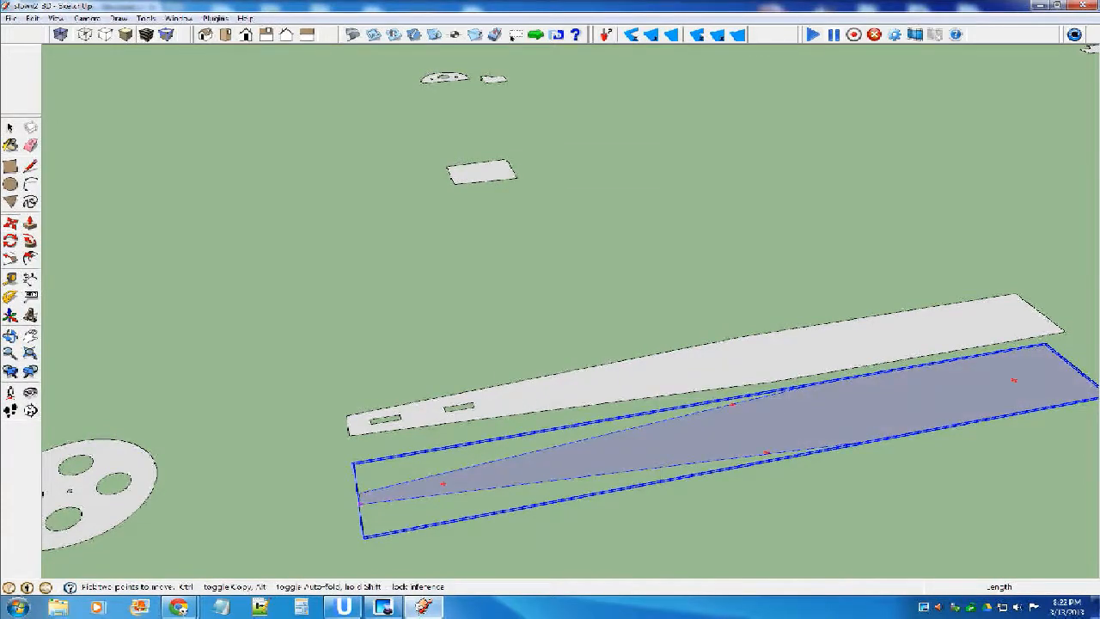
# Move the tapered panel by the corner of its narrow end onto the lower rear corner of the fuselage side.
pyautogui.click(359, 504)
pyautogui.scroll(-5, 454, 497)
pyautogui.scroll(5, 432, 318)
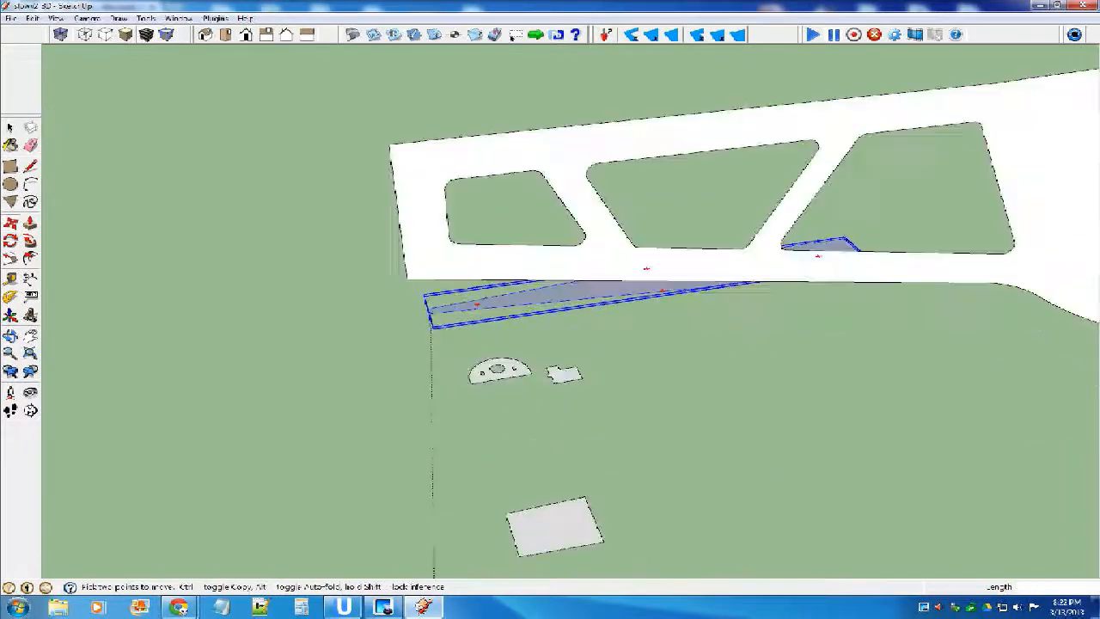
pyautogui.click(408, 278)
# Examine from behind and from the side how the tapered panel sits at the fuselage side's rear corner.
pyautogui.moveTo(407, 278); pyautogui.dragTo(595, 279, button='middle')
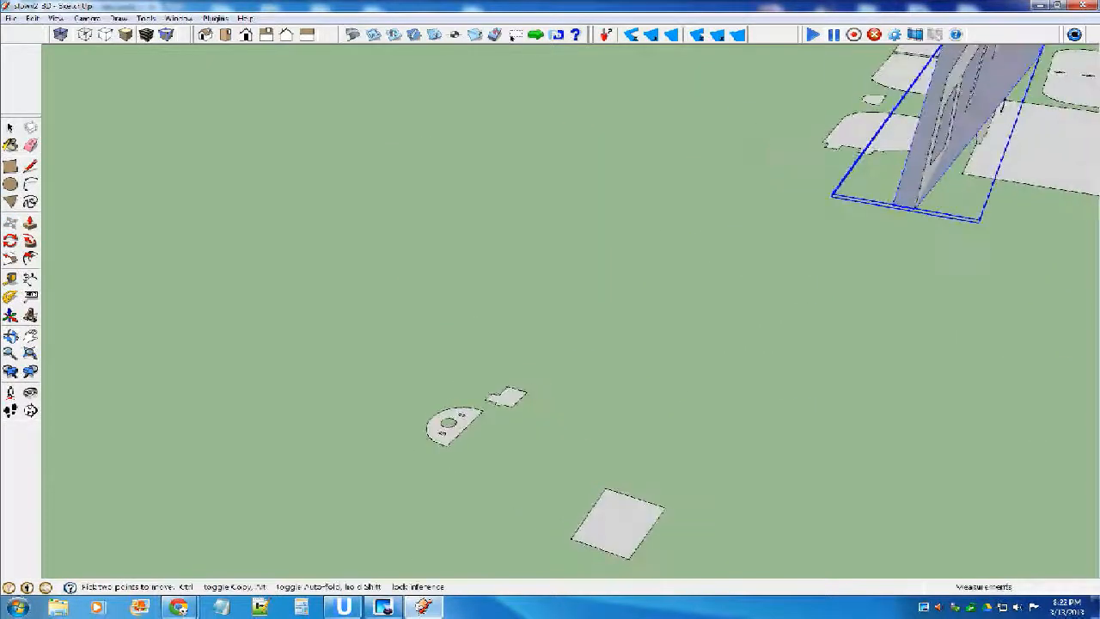
pyautogui.scroll(-2, 440, 434)
pyautogui.moveTo(450, 440)
pyautogui.mouseDown(button='middle')
pyautogui.moveTo(610, 447)
pyautogui.moveTo(482, 455)
pyautogui.moveTo(457, 438)
pyautogui.mouseUp(button='middle')
pyautogui.scroll(-3, 452, 433)
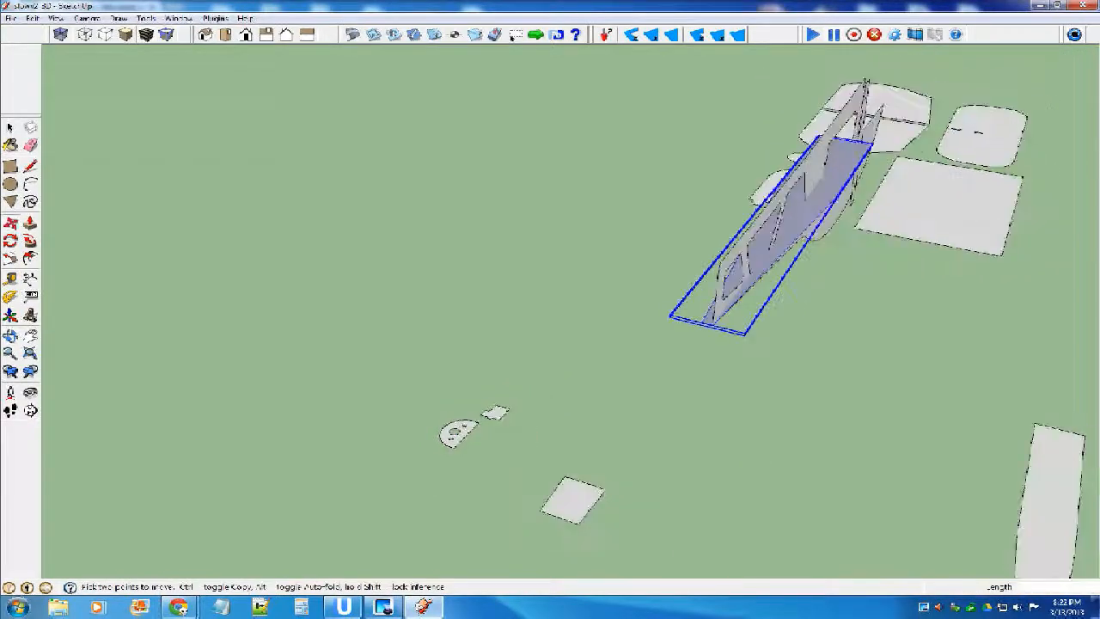
pyautogui.scroll(-2, 885, 233)
pyautogui.moveTo(885, 236); pyautogui.dragTo(732, 246, button='middle')
pyautogui.scroll(1, 821, 230)
pyautogui.scroll(2, 773, 238)
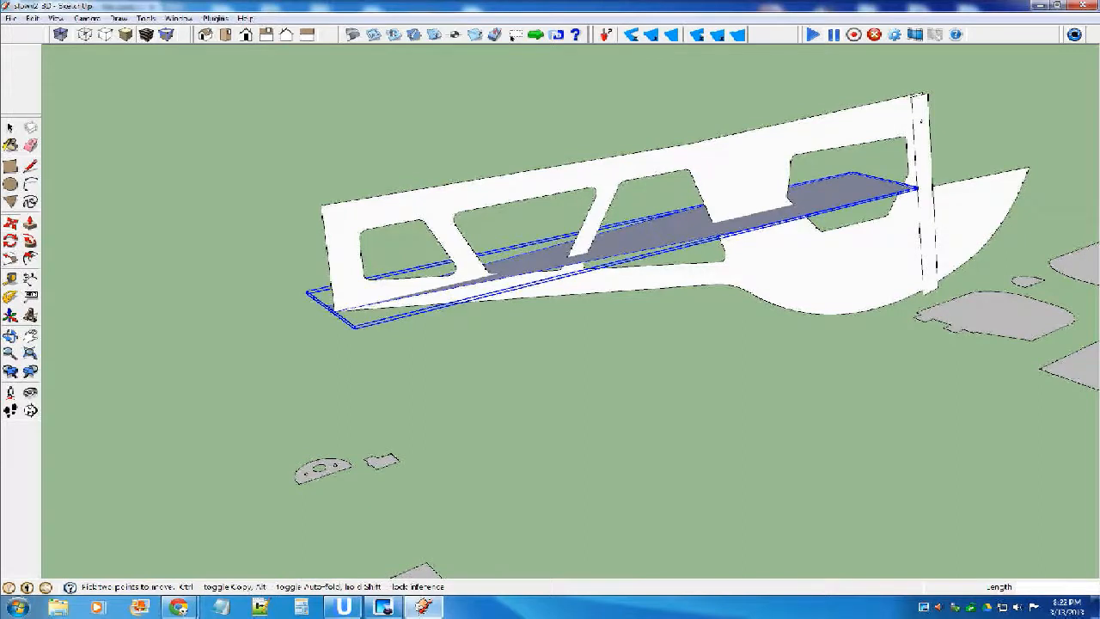
# Rotate the tapered panel around the lower rear corner, from the red axis direction, until it follows the fuselage side's straight underside edge.
pyautogui.press('q')
pyautogui.scroll(1, 348, 292)
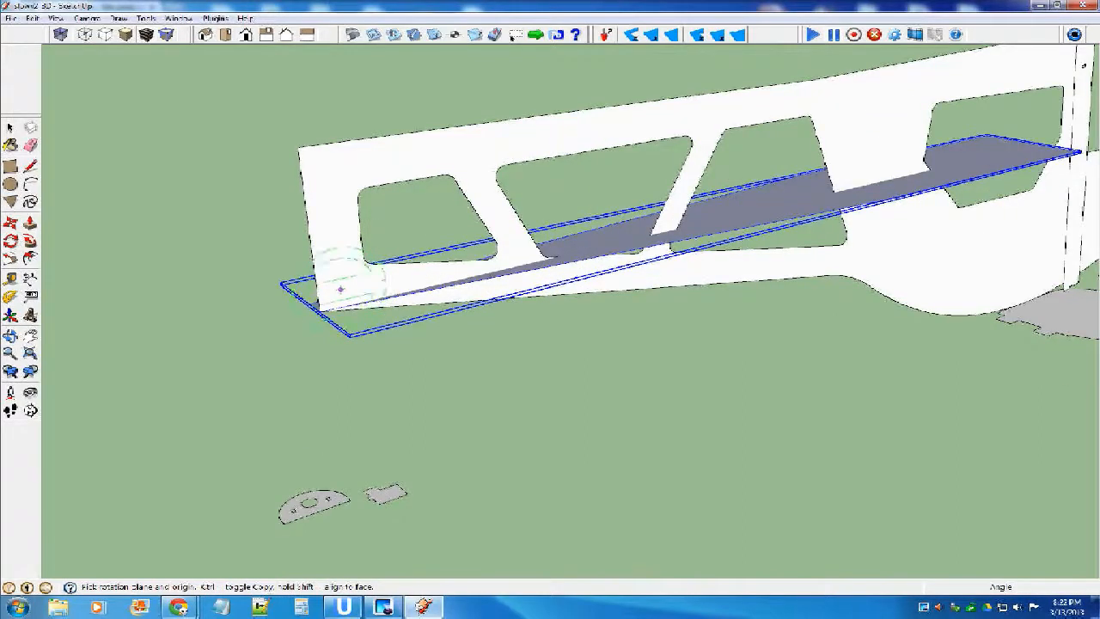
pyautogui.scroll(1, 322, 279)
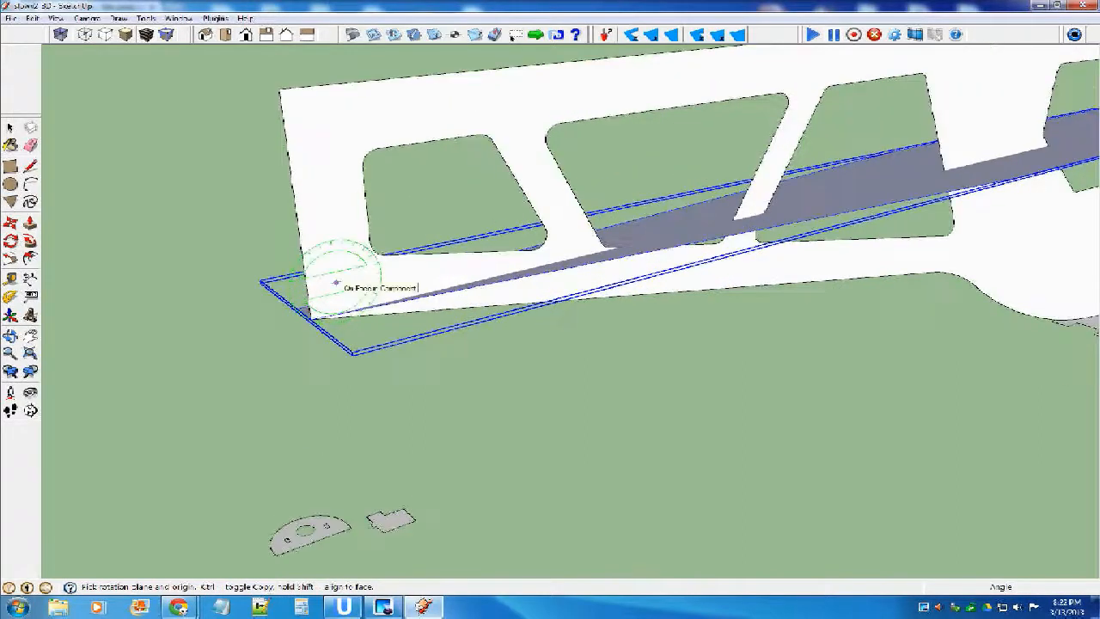
pyautogui.click(311, 319)
pyautogui.scroll(-1, 312, 319)
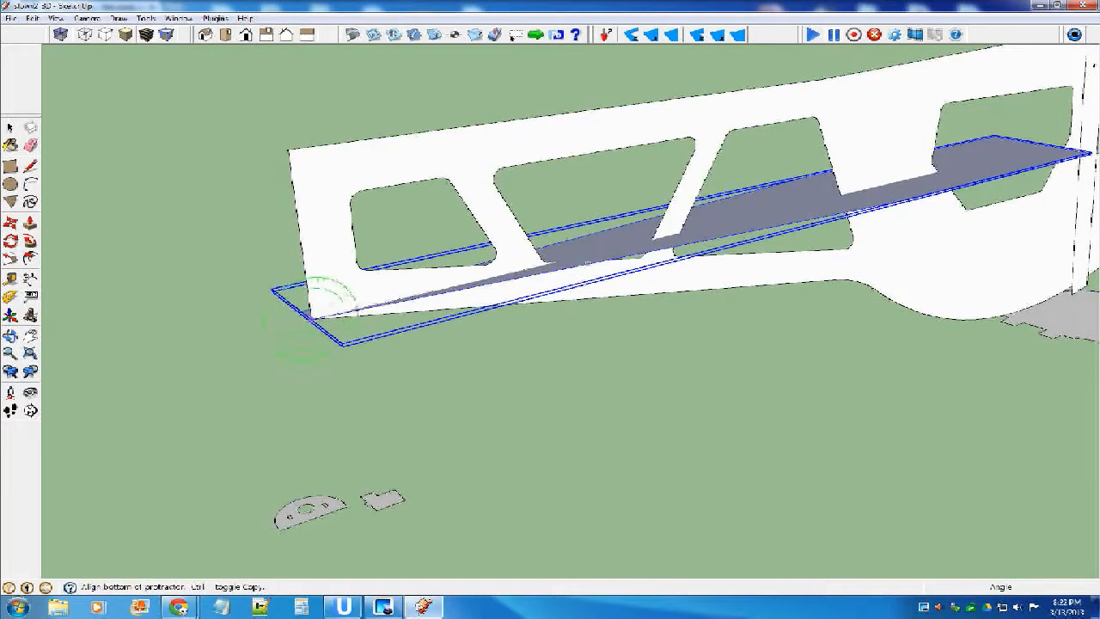
pyautogui.scroll(-1, 339, 292)
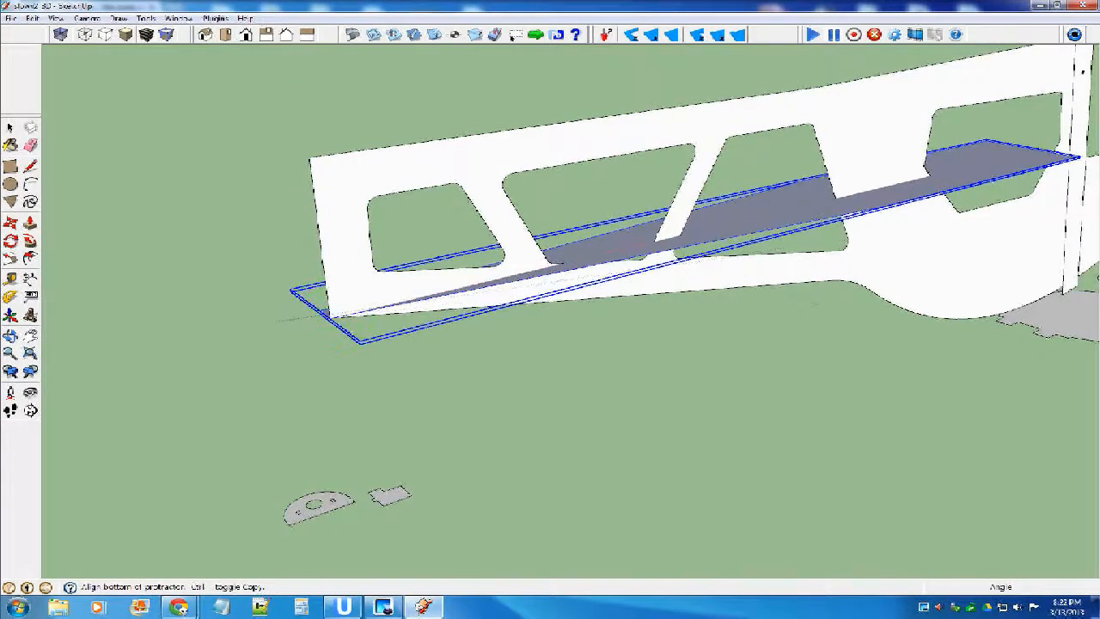
pyautogui.scroll(3, 774, 232)
pyautogui.click(654, 206)
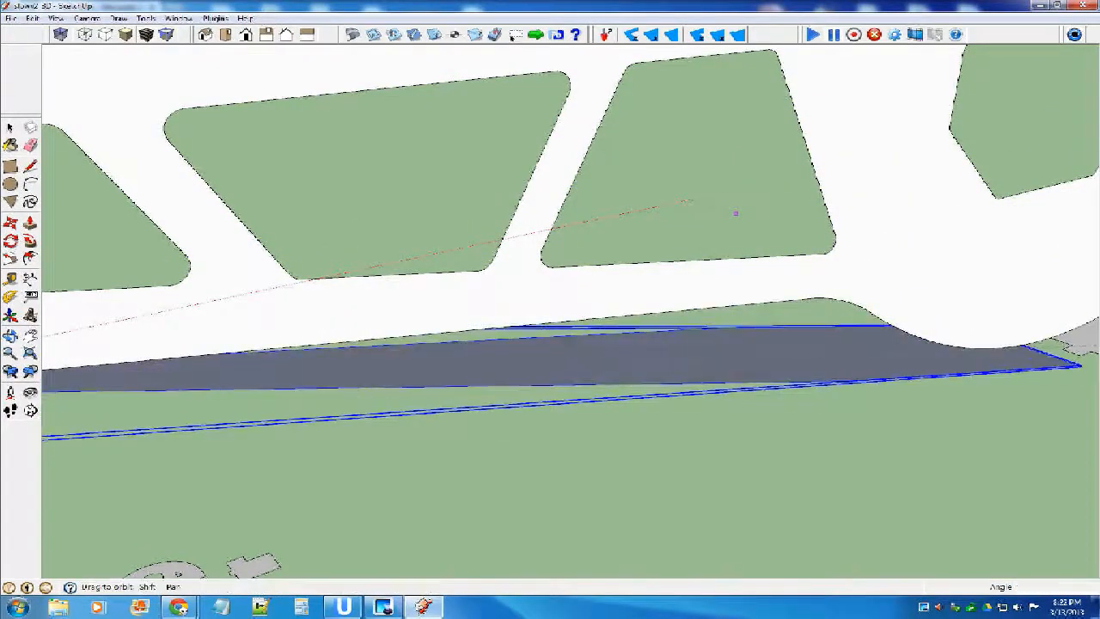
pyautogui.scroll(-6, 735, 212)
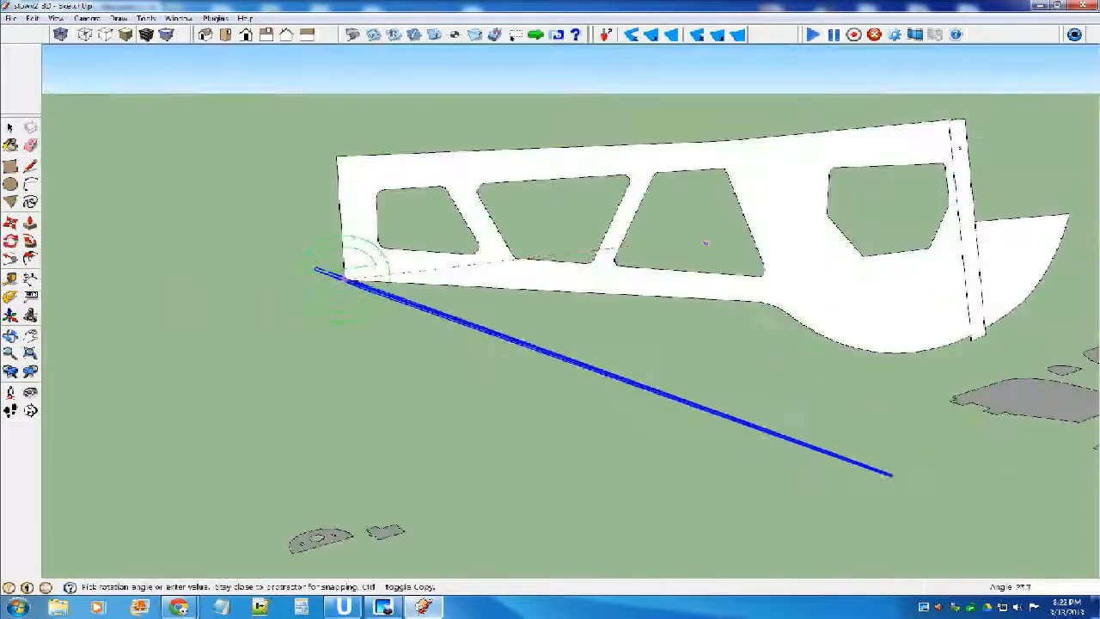
pyautogui.moveTo(705, 243); pyautogui.dragTo(707, 194, button='middle')
pyautogui.scroll(1, 706, 192)
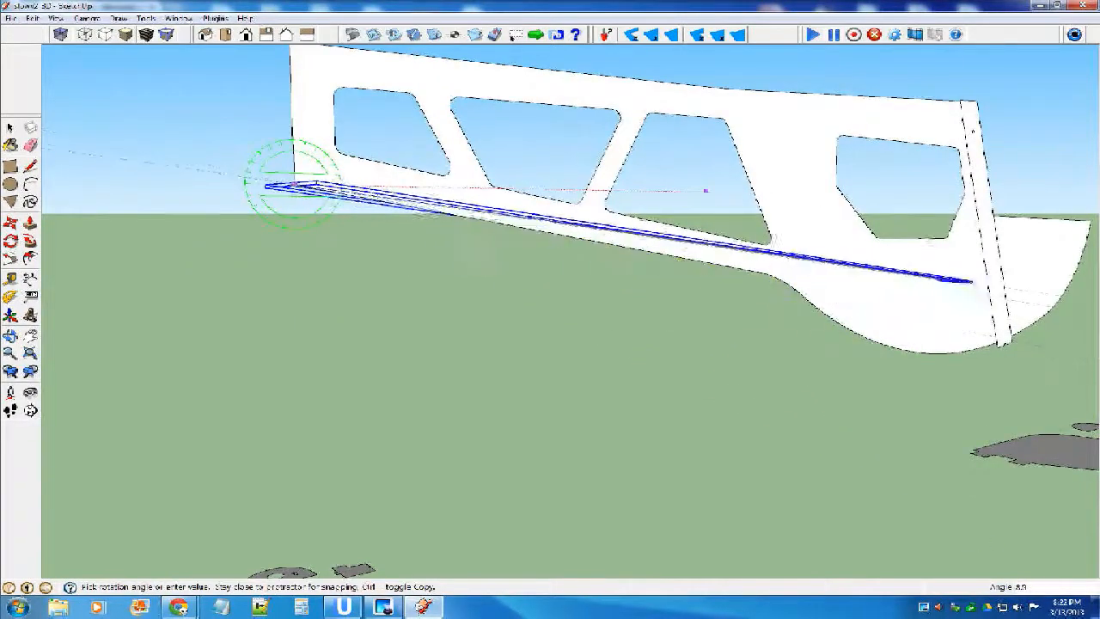
pyautogui.scroll(5, 705, 190)
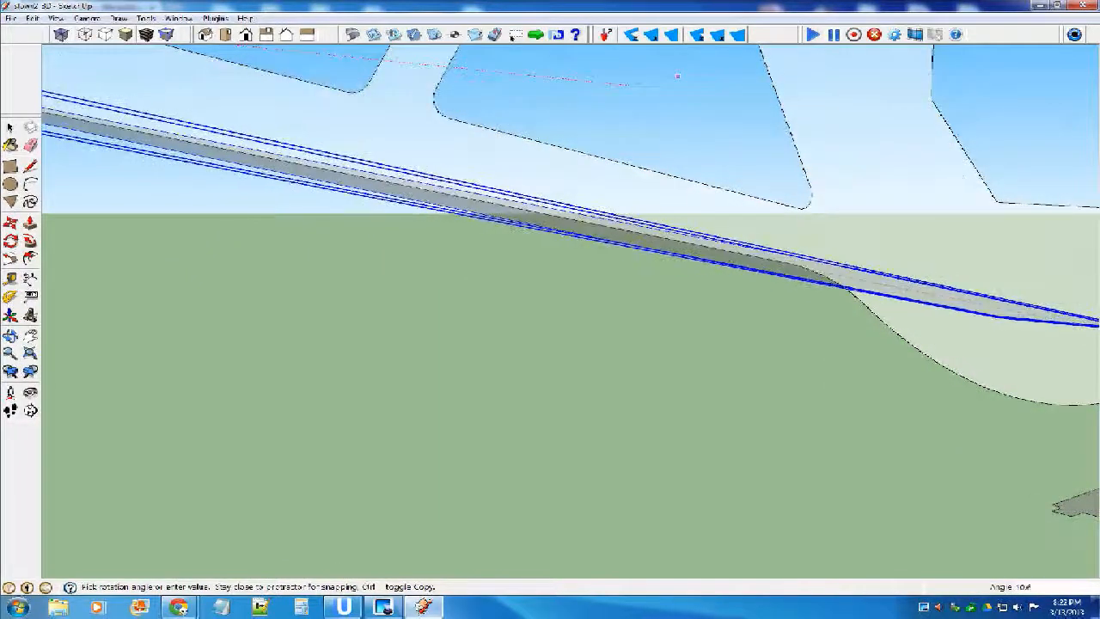
pyautogui.click(792, 265)
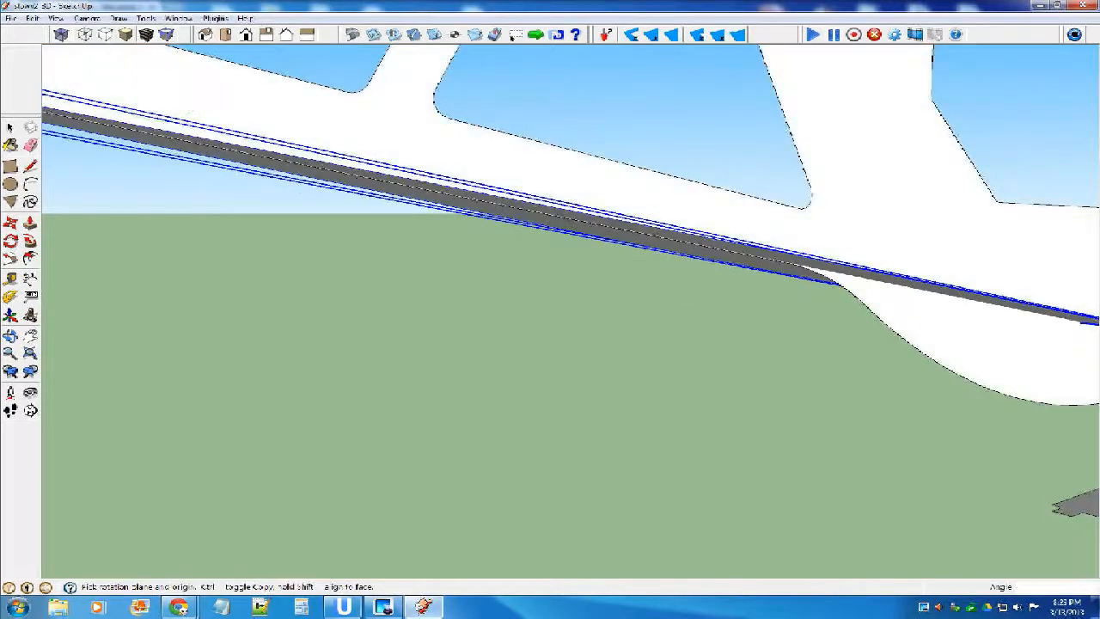
pyautogui.scroll(-4, 646, 225)
pyautogui.press('space')
pyautogui.click(579, 296)
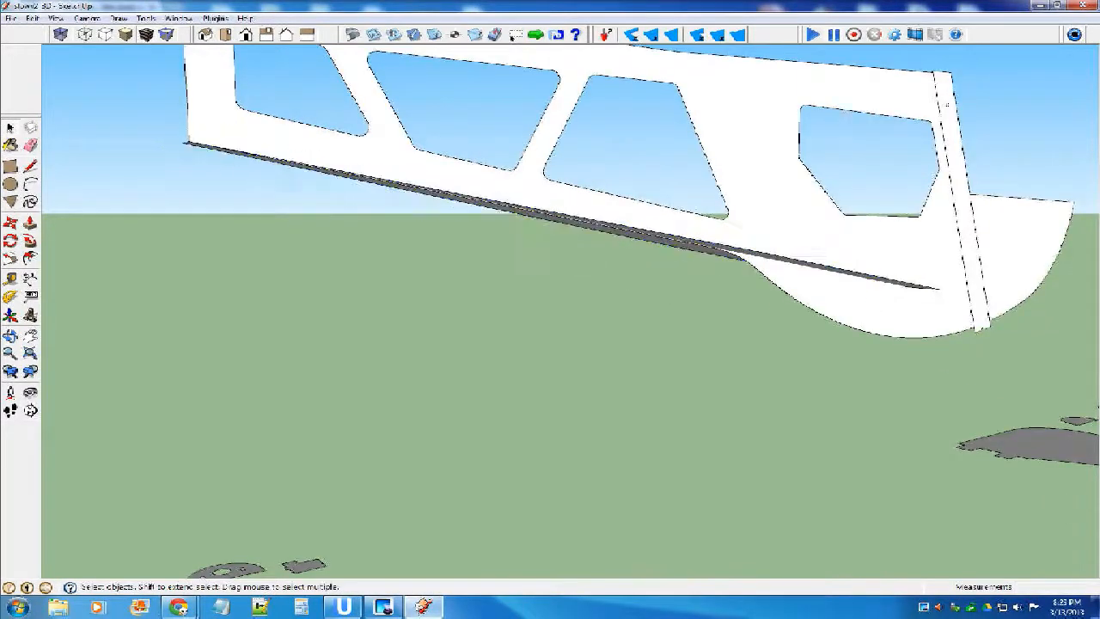
# Examine the fit of the tapered panel under the fuselage side and compare it with the airplane in the reference photo.
pyautogui.scroll(-4, 578, 297)
pyautogui.moveTo(578, 296); pyautogui.dragTo(499, 354, button='middle')
pyautogui.scroll(5, 361, 368)
pyautogui.scroll(-8, 730, 335)
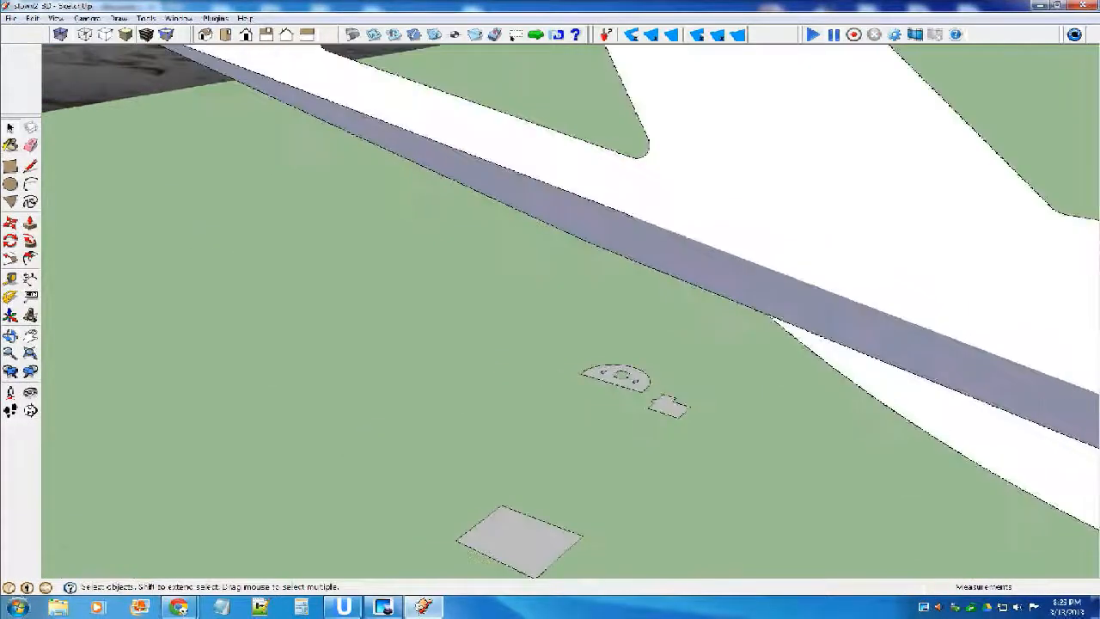
pyautogui.moveTo(629, 249); pyautogui.dragTo(730, 258, button='middle')
pyautogui.scroll(-6, 729, 258)
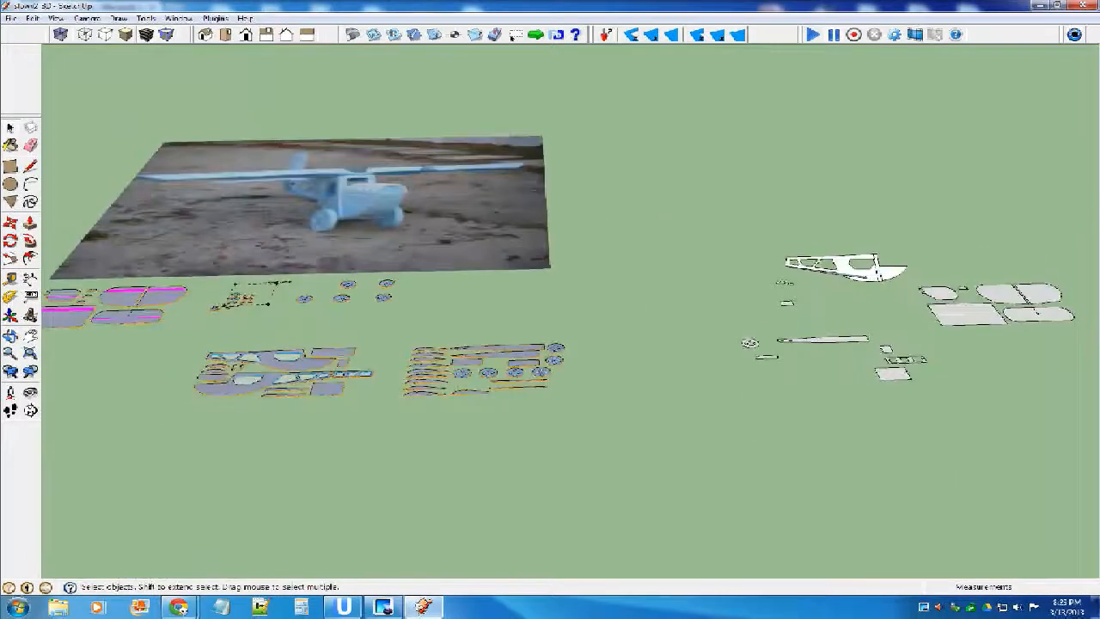
pyautogui.scroll(8, 236, 154)
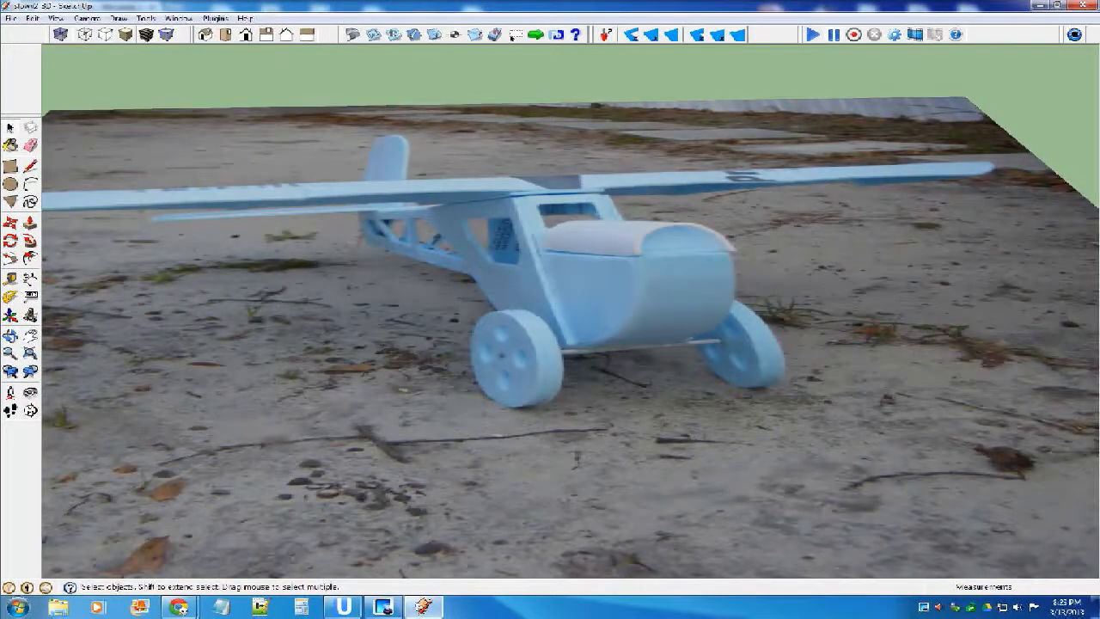
pyautogui.scroll(-8, 241, 215)
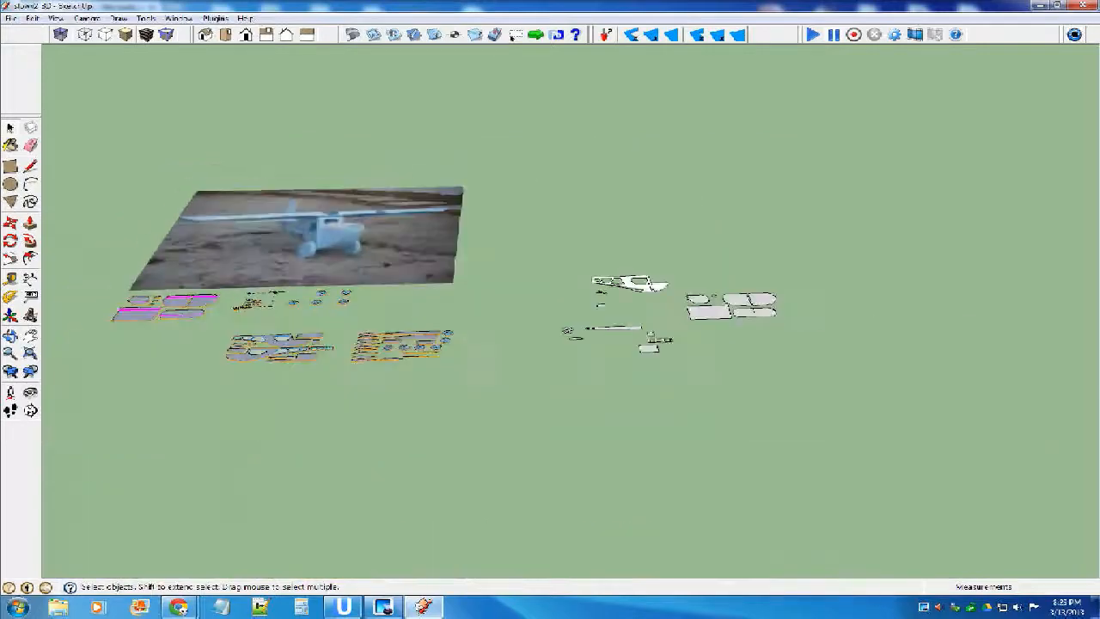
pyautogui.scroll(8, 541, 284)
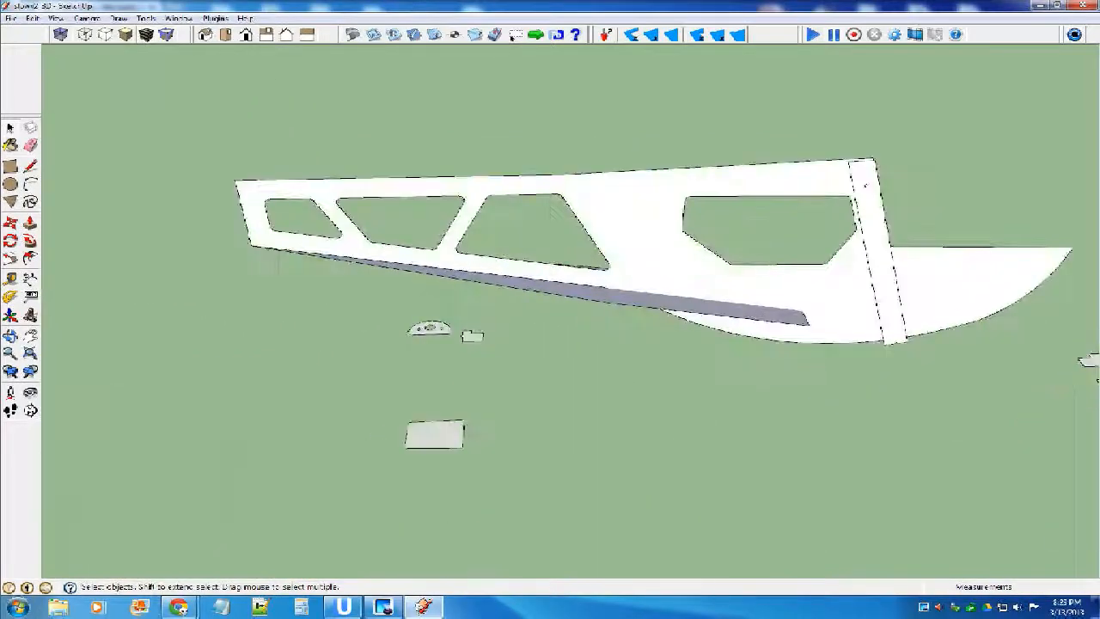
# Edit the fuselage side component, drawing a line from the windshield's base corner down to the curved underside to divide off the nose.
pyautogui.moveTo(542, 283)
pyautogui.mouseDown(button='middle')
pyautogui.moveTo(447, 344)
pyautogui.moveTo(387, 357)
pyautogui.moveTo(550, 262)
pyautogui.mouseUp(button='middle')
pyautogui.doubleClick(550, 249)
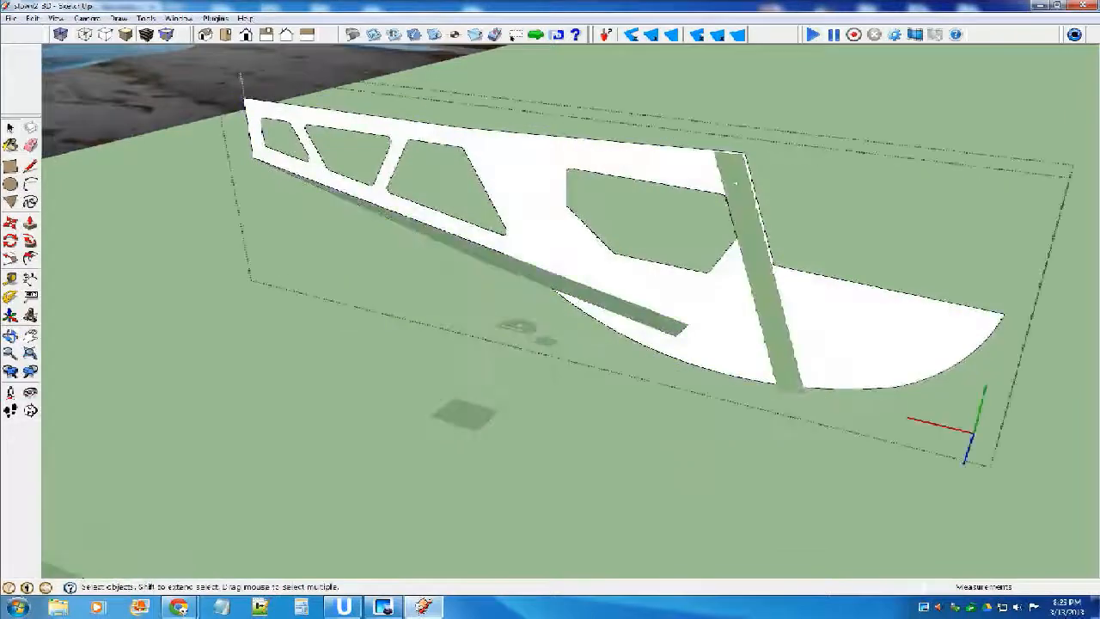
pyautogui.click(735, 183)
pyautogui.press('l')
pyautogui.scroll(2, 735, 183)
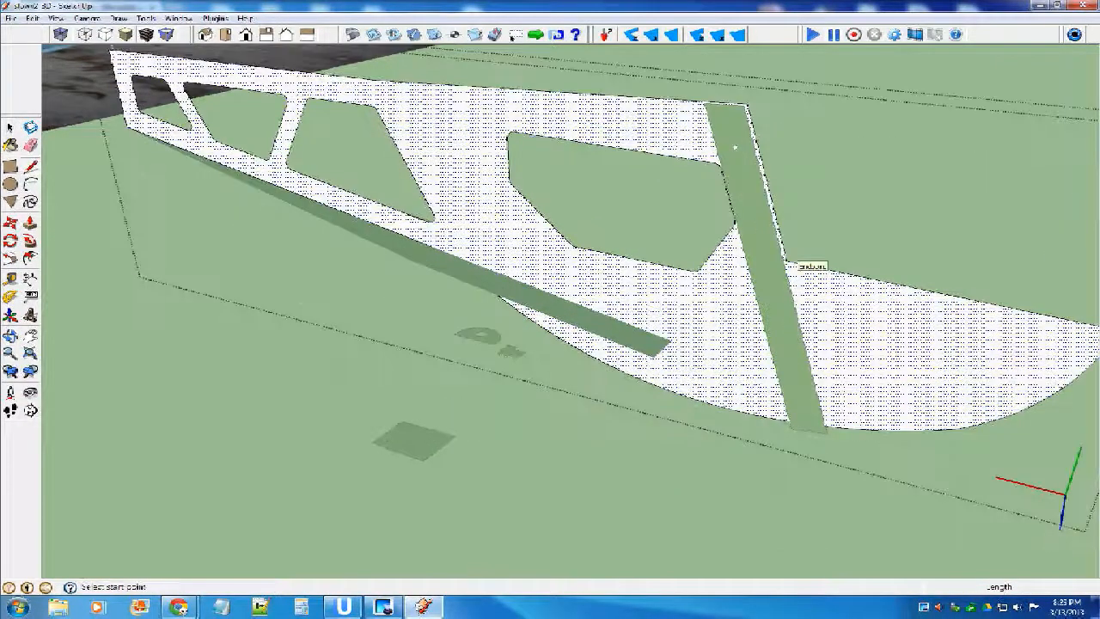
pyautogui.click(787, 261)
pyautogui.click(766, 421)
pyautogui.press('e')
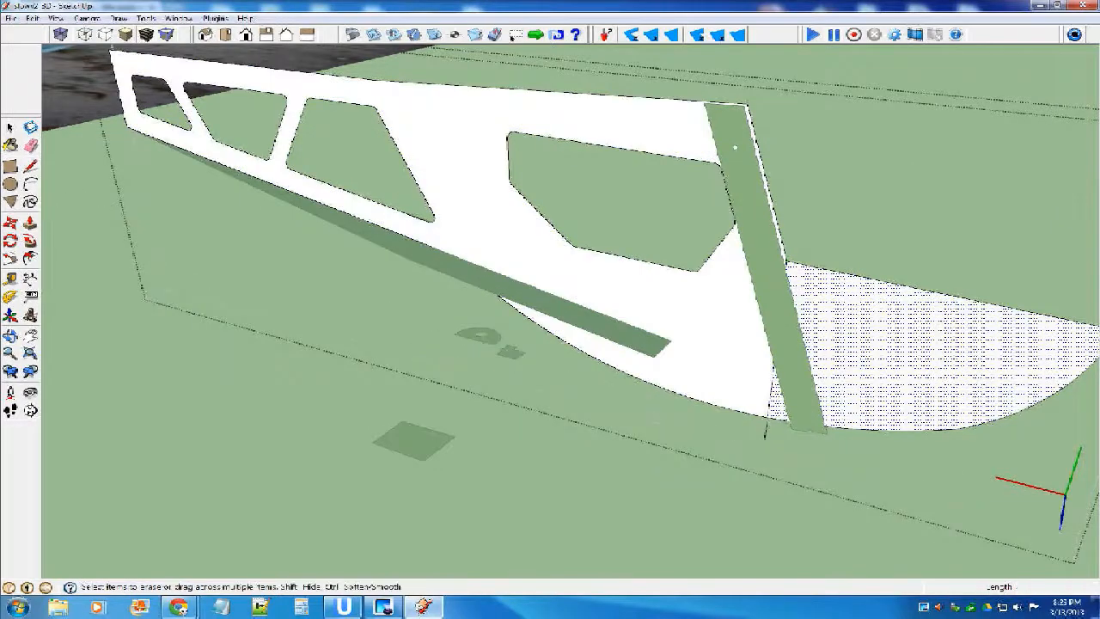
# Check the division by selecting the nose face and the cabin face separately, and leave the fuselage side component.
pyautogui.scroll(-2, 567, 339)
pyautogui.press('space')
pyautogui.tripleClick(847, 348)
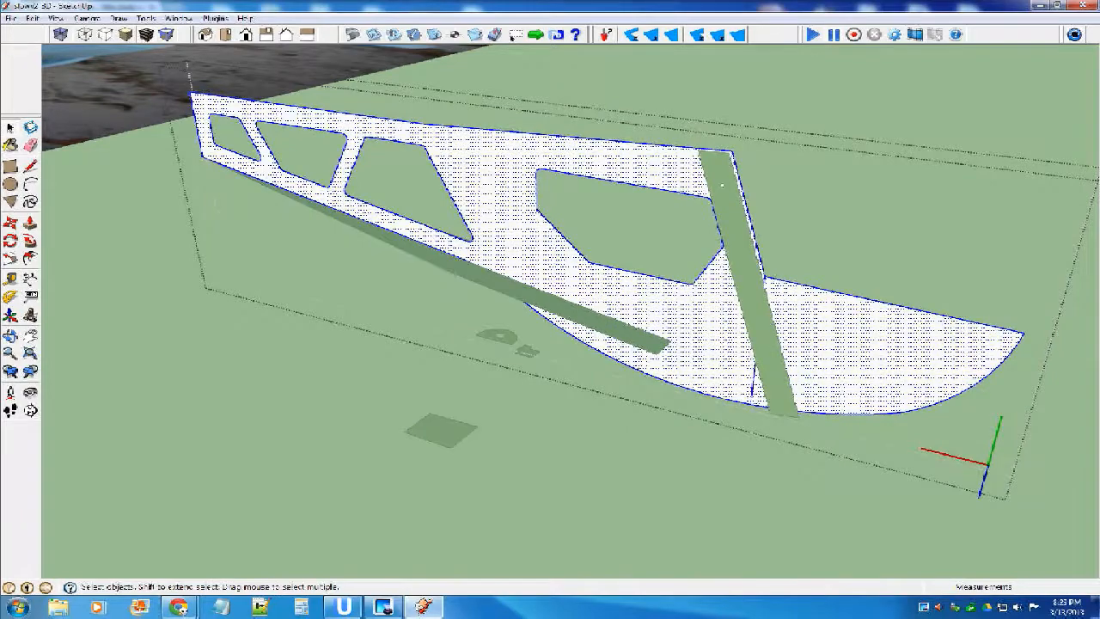
pyautogui.doubleClick(850, 348)
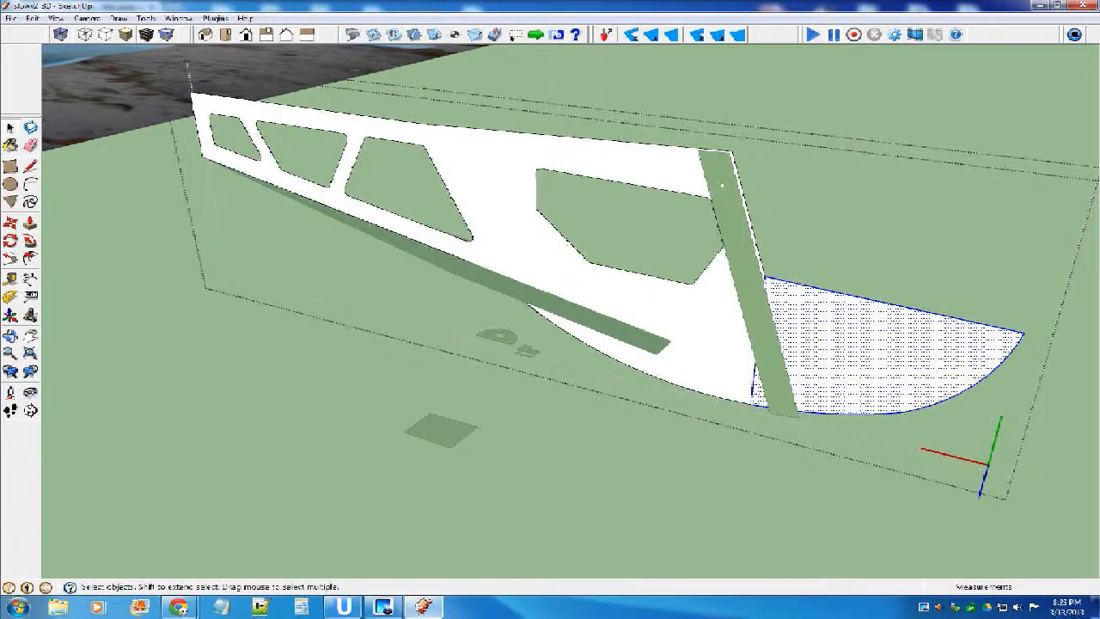
pyautogui.doubleClick(700, 339)
pyautogui.moveTo(700, 339); pyautogui.dragTo(893, 311, button='middle')
pyautogui.click(868, 412)
# Move the tapered panel sideways until its long edge lies on the face of the fuselage side, and check the fit.
pyautogui.click(773, 311)
pyautogui.press('m')
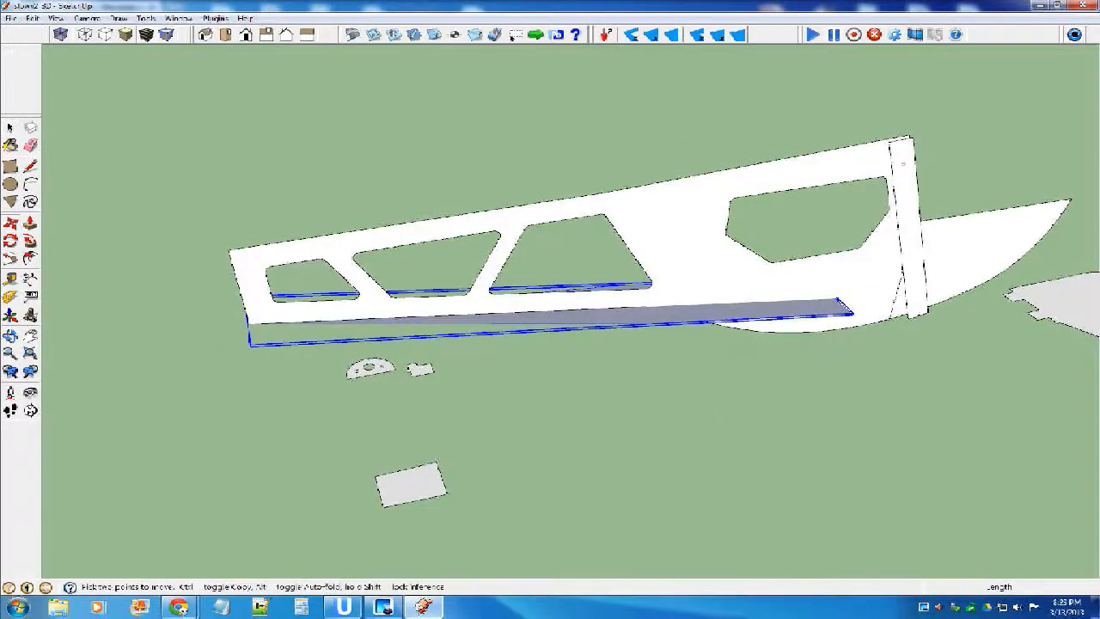
pyautogui.scroll(2, 640, 311)
pyautogui.scroll(1, 795, 313)
pyautogui.click(795, 313)
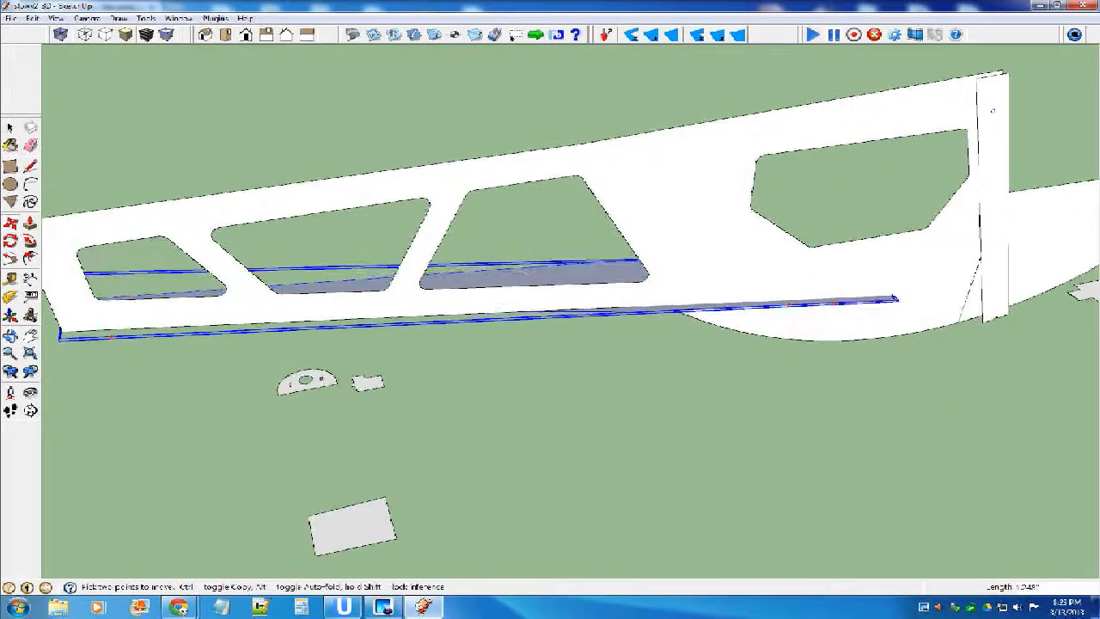
pyautogui.scroll(5, 786, 301)
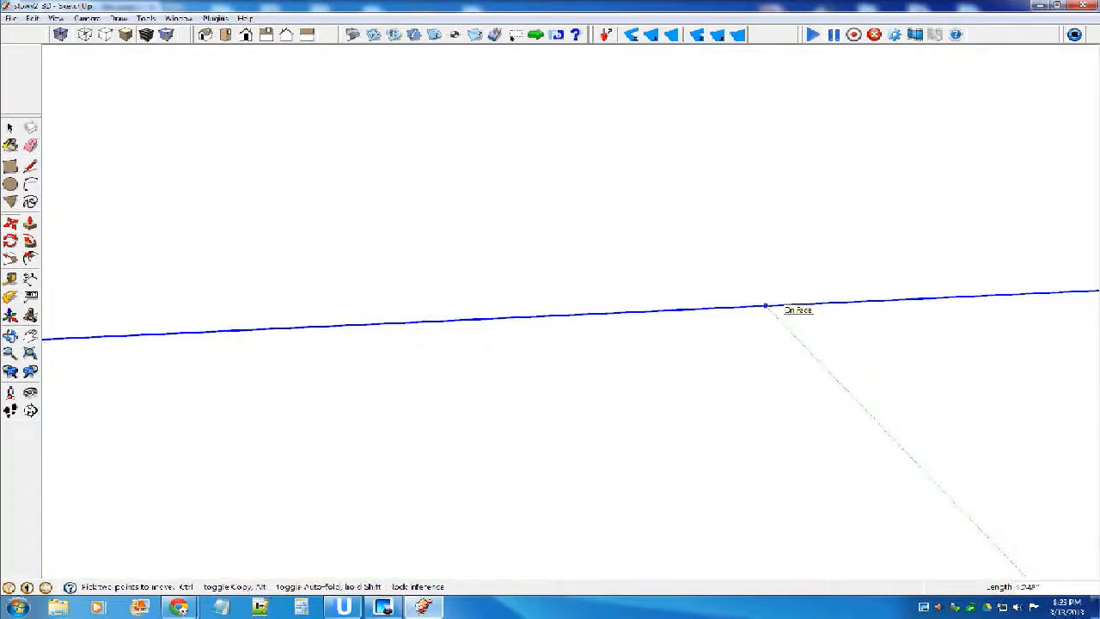
pyautogui.click(765, 305)
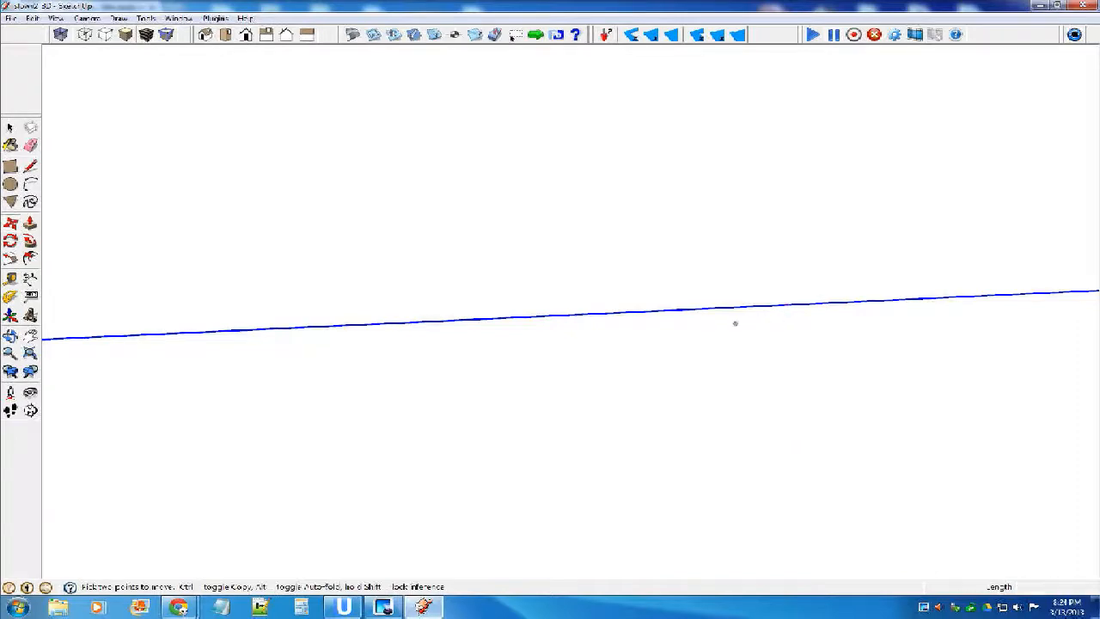
pyautogui.scroll(-10, 734, 323)
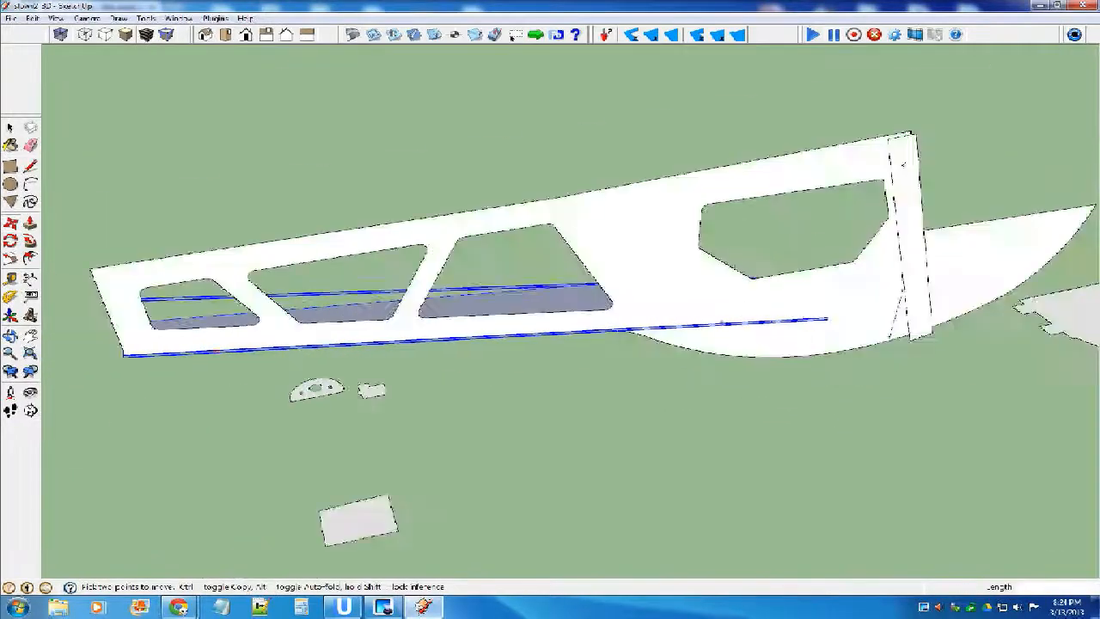
pyautogui.scroll(-1, 747, 321)
pyautogui.moveTo(746, 320); pyautogui.dragTo(975, 336, button='middle')
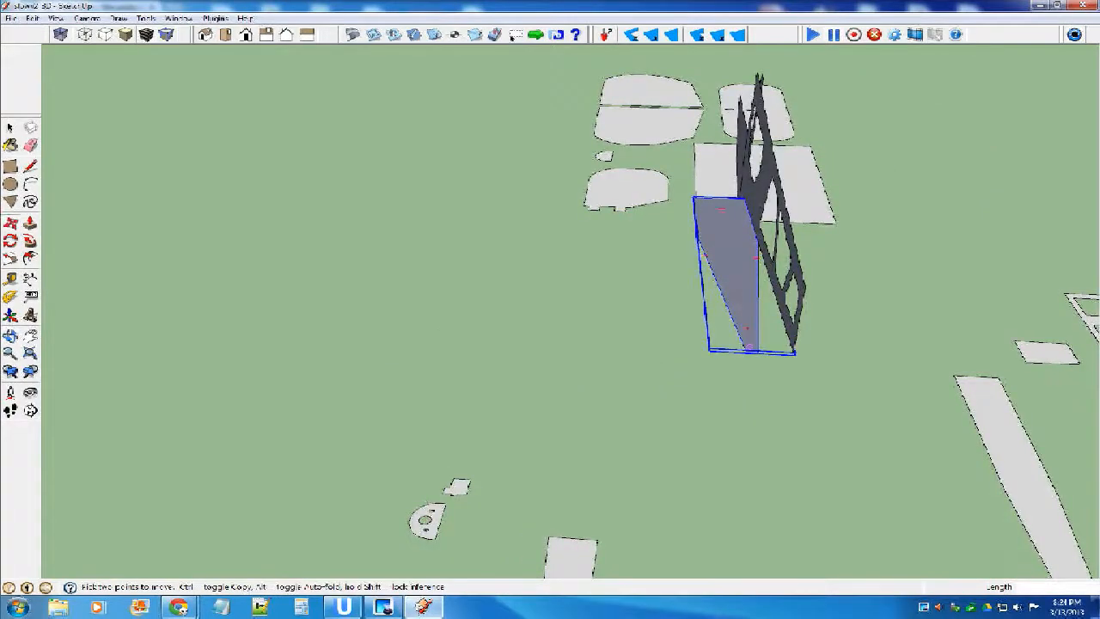
pyautogui.moveTo(975, 336); pyautogui.dragTo(730, 262, button='middle')
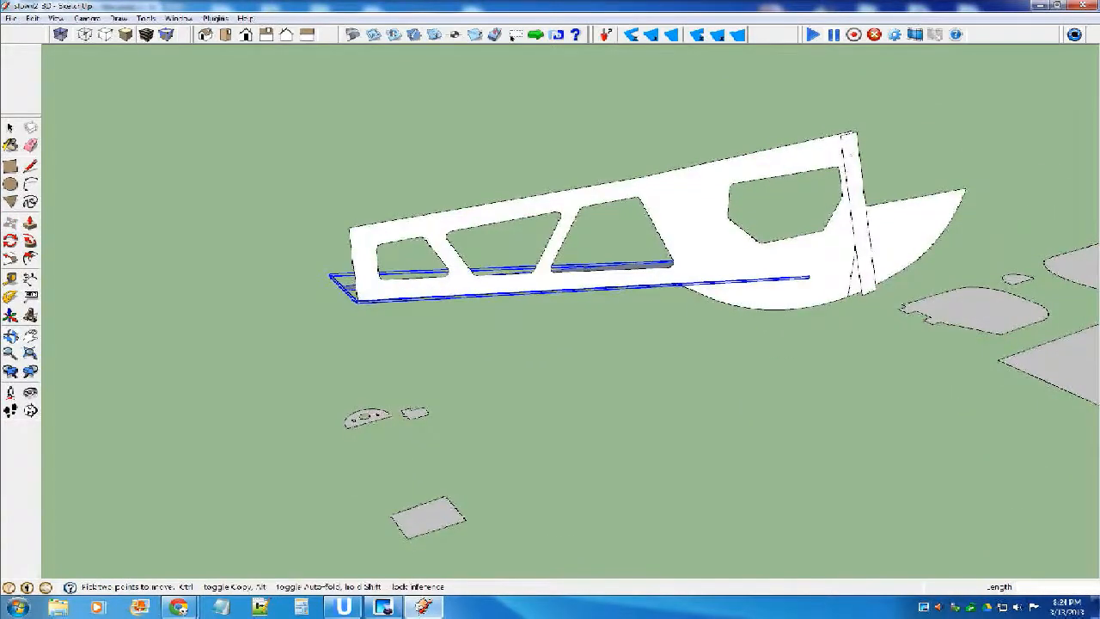
# Edit the fuselage side component, drawing a vertical line from where the underside curve begins up to the top edge.
pyautogui.press('space')
pyautogui.doubleClick(731, 262)
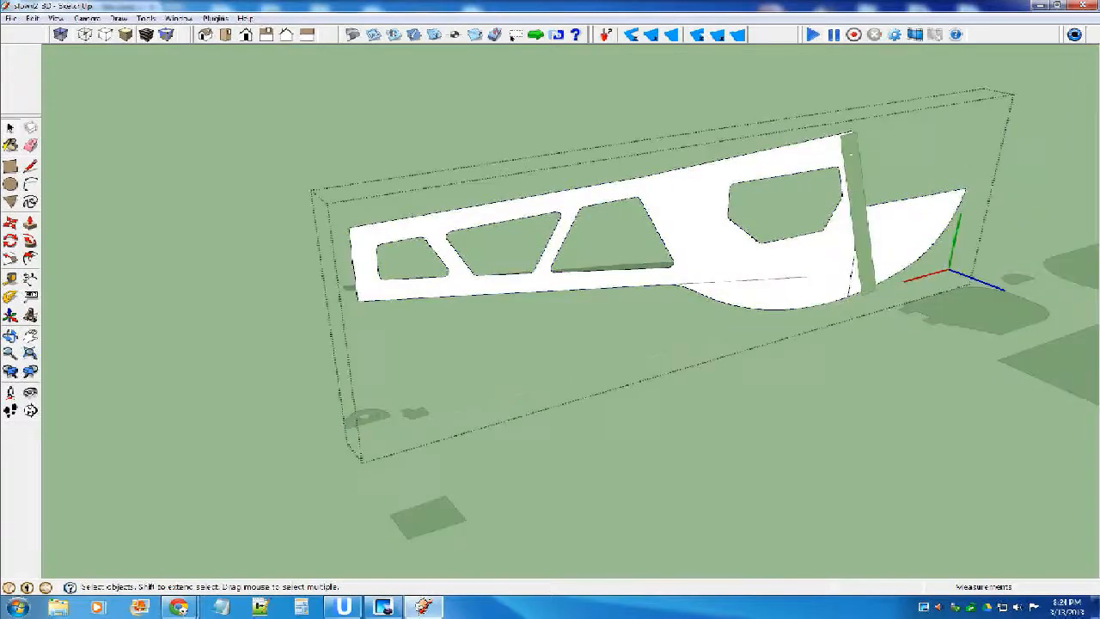
pyautogui.moveTo(730, 262); pyautogui.dragTo(1052, 300, button='middle')
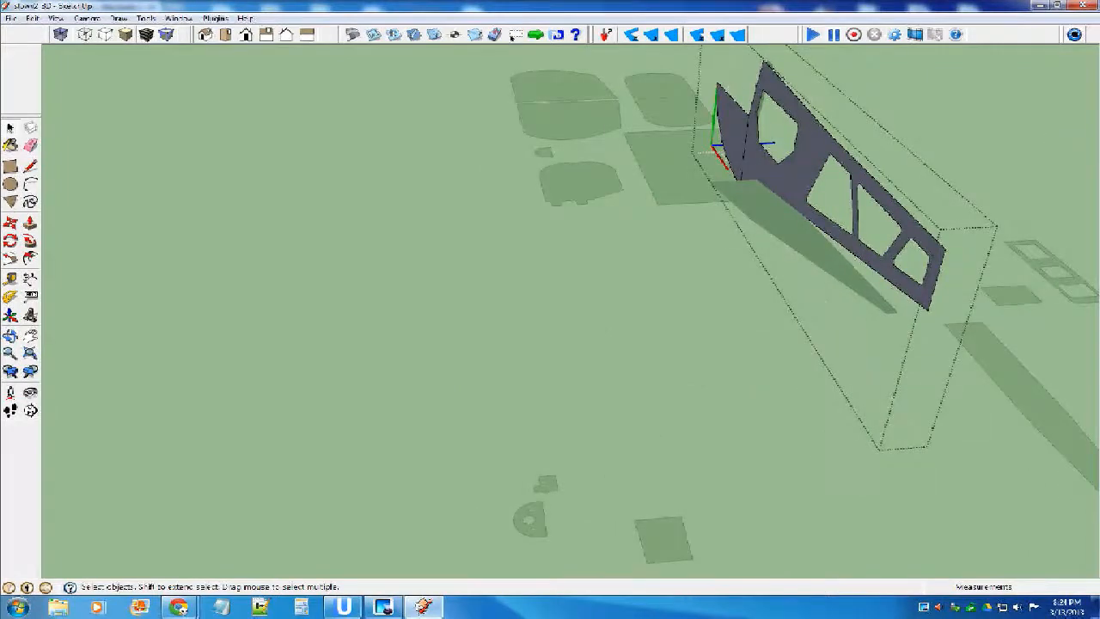
pyautogui.scroll(8, 773, 215)
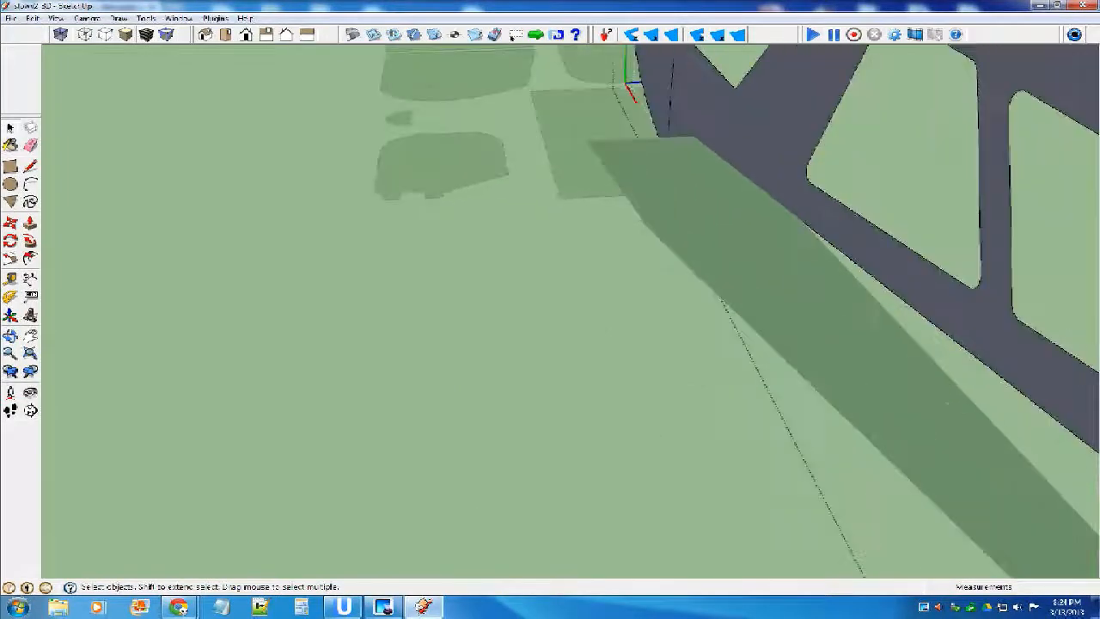
pyautogui.scroll(-3, 774, 184)
pyautogui.moveTo(774, 185); pyautogui.dragTo(691, 250, button='middle')
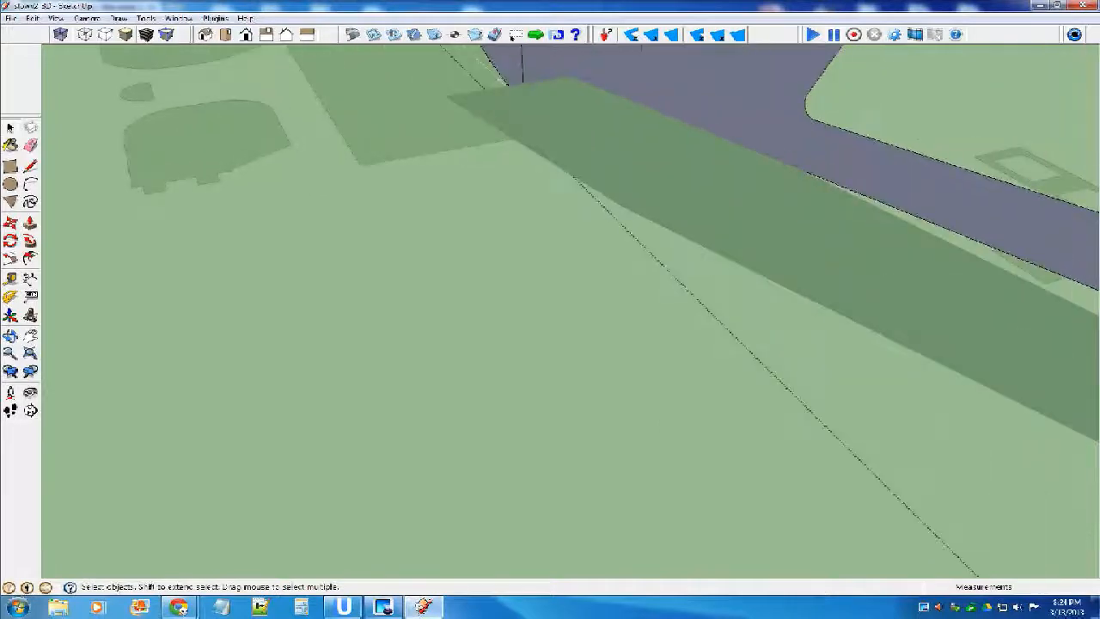
pyautogui.press('l')
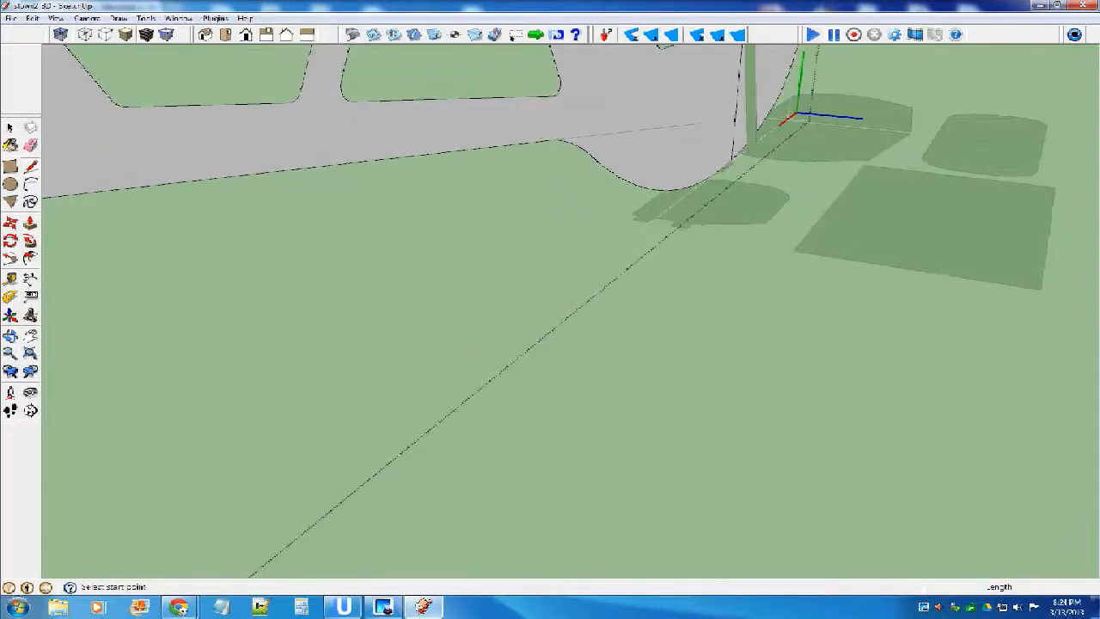
pyautogui.scroll(-6, 736, 225)
pyautogui.moveTo(736, 226); pyautogui.dragTo(704, 103, button='middle')
pyautogui.scroll(4, 671, 127)
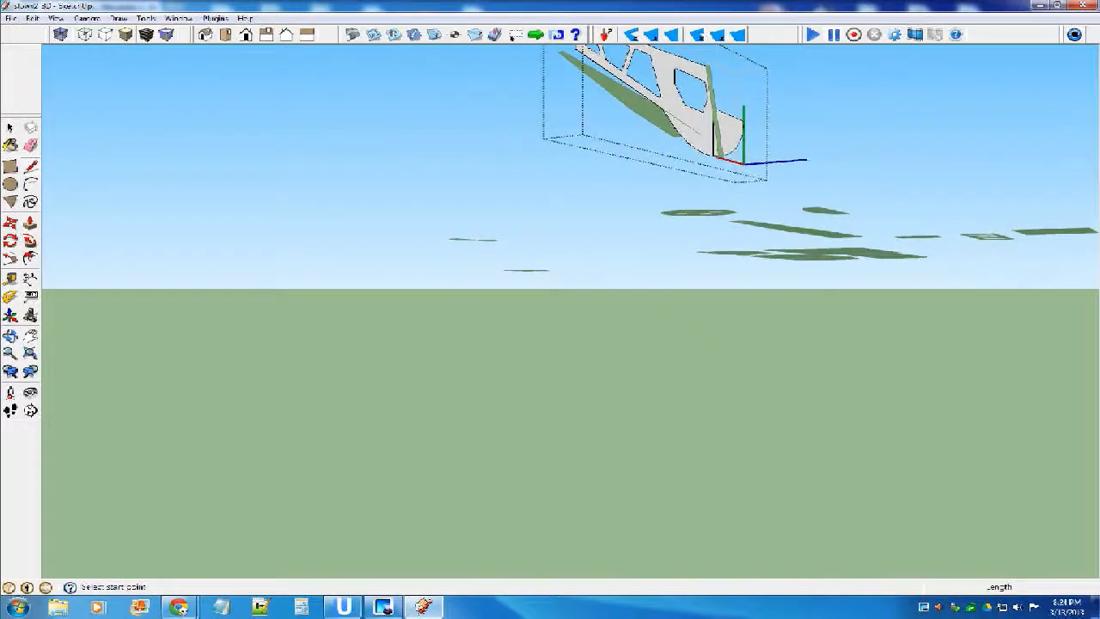
pyautogui.moveTo(770, 211); pyautogui.dragTo(684, 155, button='middle')
pyautogui.scroll(2, 627, 135)
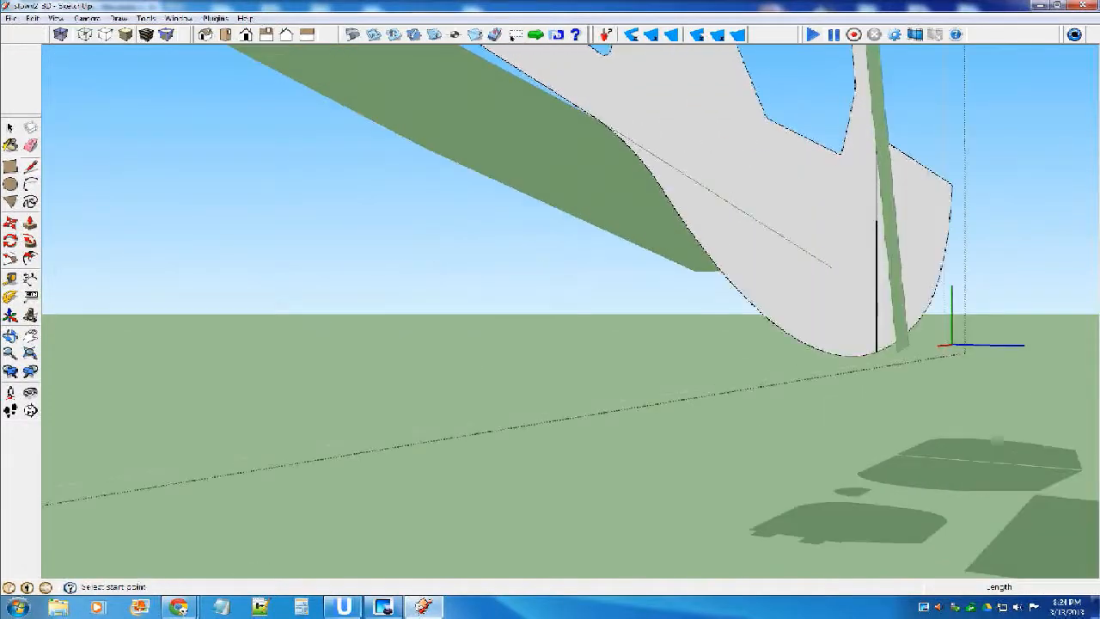
pyautogui.scroll(-3, 627, 258)
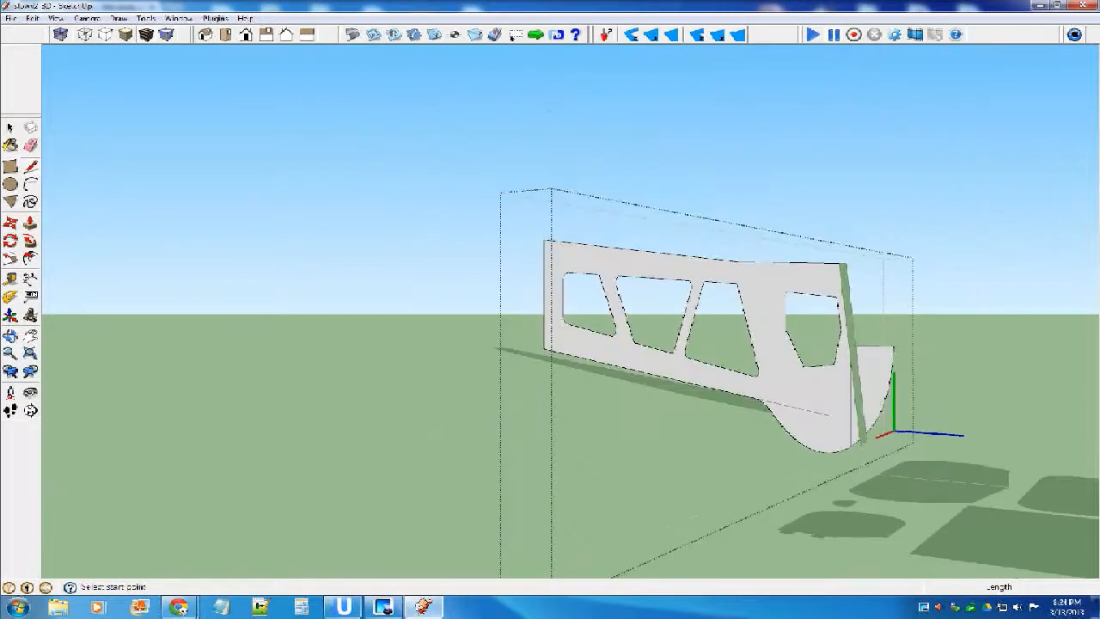
pyautogui.scroll(4, 851, 481)
pyautogui.scroll(-1, 823, 522)
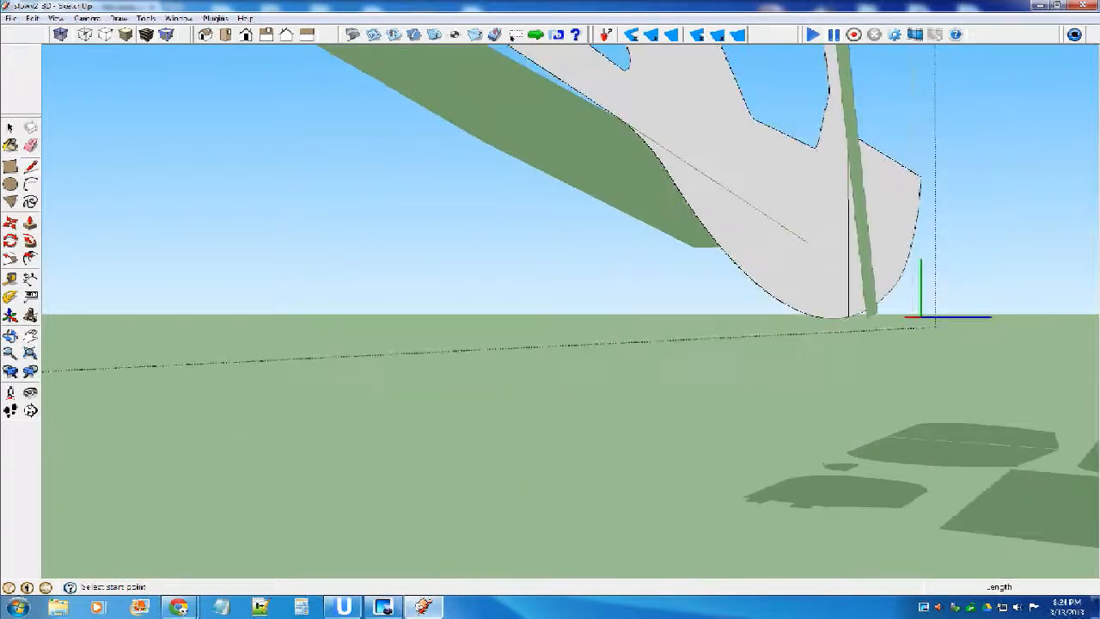
pyautogui.scroll(-1, 732, 260)
pyautogui.moveTo(724, 236); pyautogui.dragTo(580, 80, button='middle')
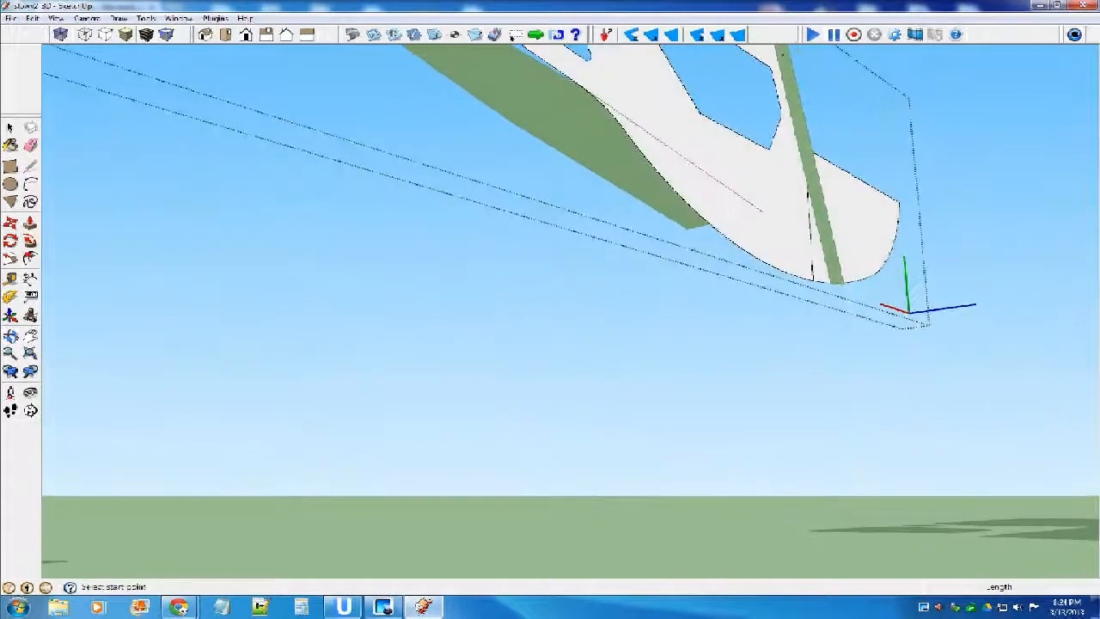
pyautogui.scroll(3, 576, 77)
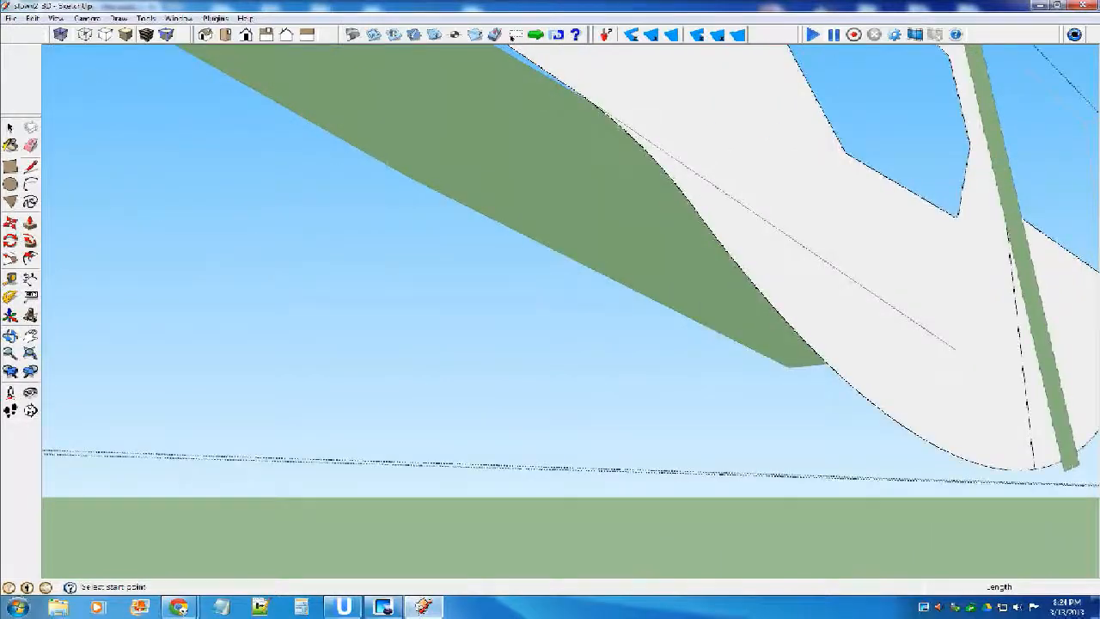
pyautogui.scroll(2, 580, 86)
pyautogui.click(593, 105)
pyautogui.scroll(-2, 707, 174)
pyautogui.moveTo(708, 173); pyautogui.dragTo(789, 267, button='middle')
pyautogui.scroll(-3, 520, 279)
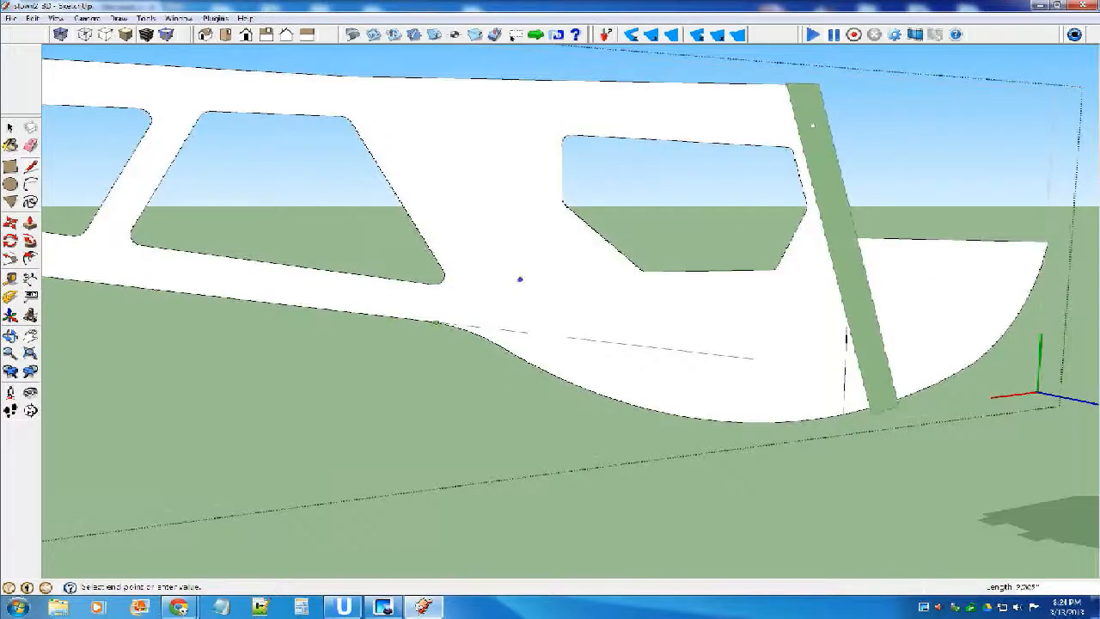
pyautogui.scroll(-2, 457, 314)
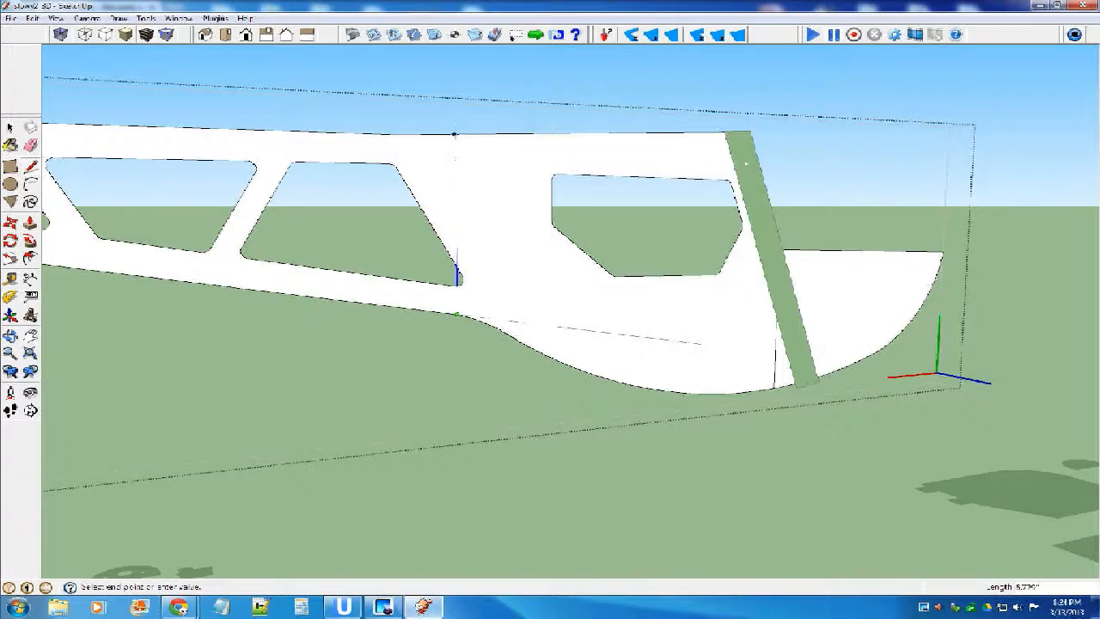
pyautogui.click(455, 134)
# Erase the piece of the dividing line crossing the large tail cutout's corner and delete the face filling that cutout.
pyautogui.press('e')
pyautogui.scroll(5, 457, 276)
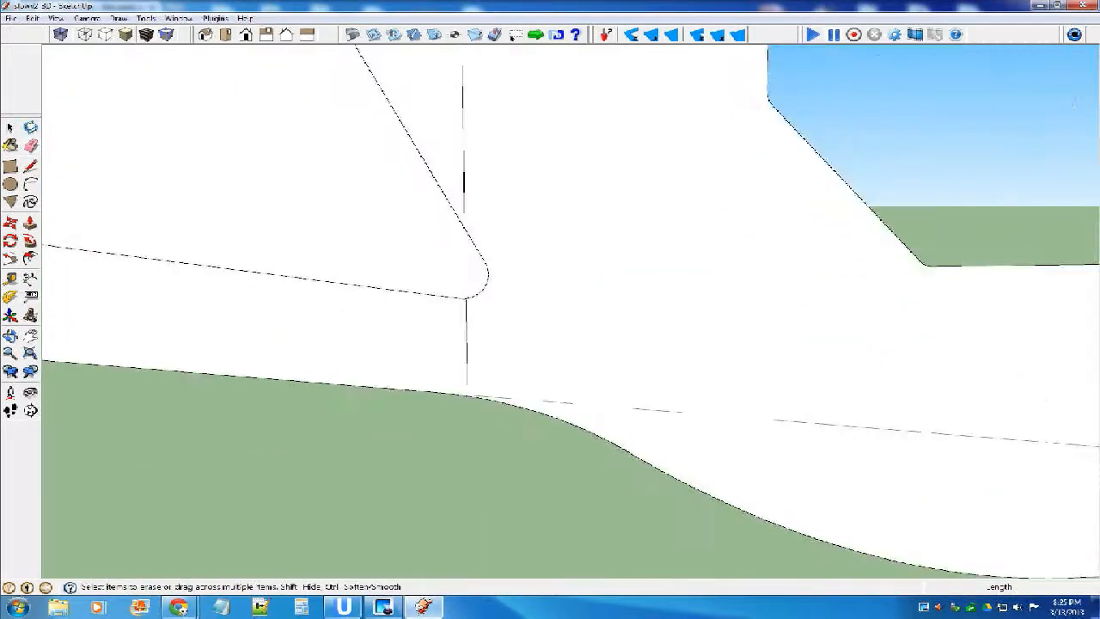
pyautogui.scroll(-5, 306, 229)
pyautogui.press('space')
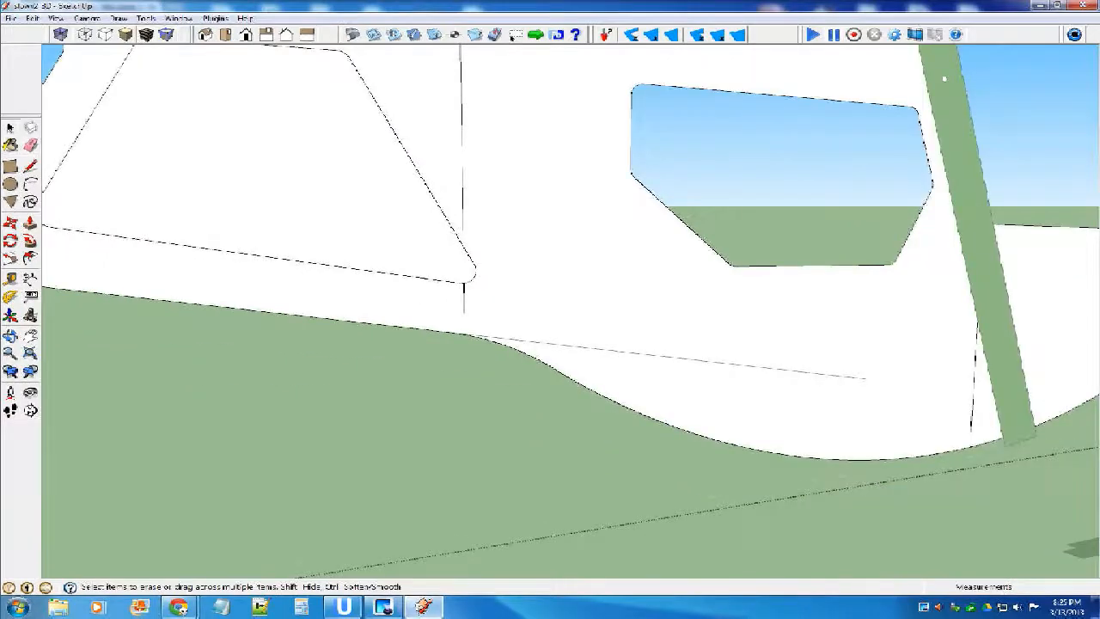
pyautogui.scroll(-3, 306, 230)
pyautogui.scroll(3, 569, 273)
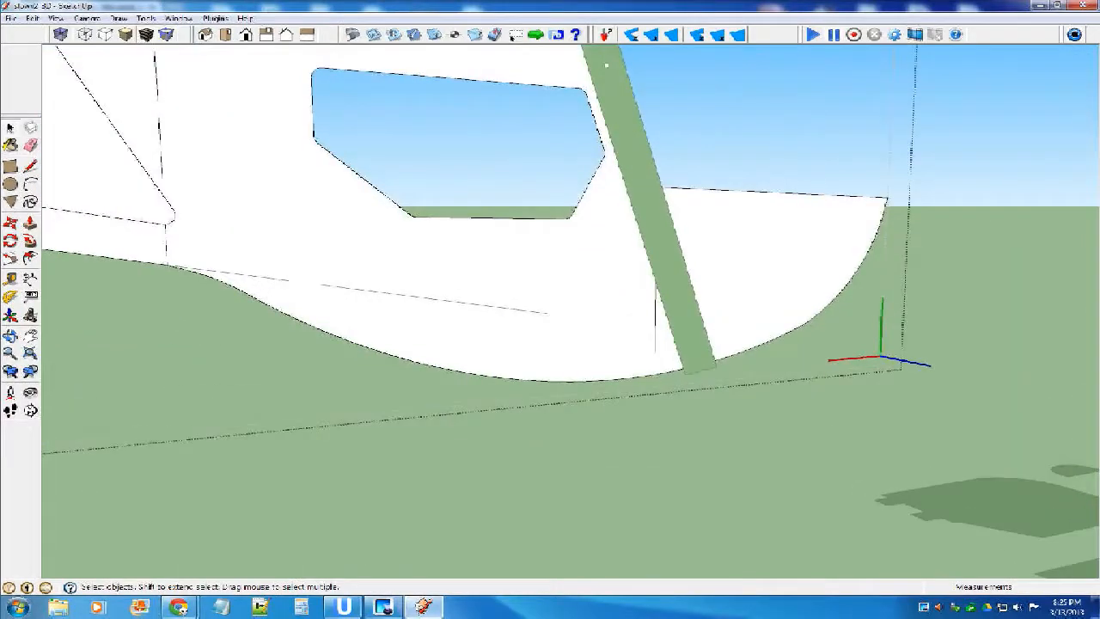
pyautogui.scroll(-5, 711, 347)
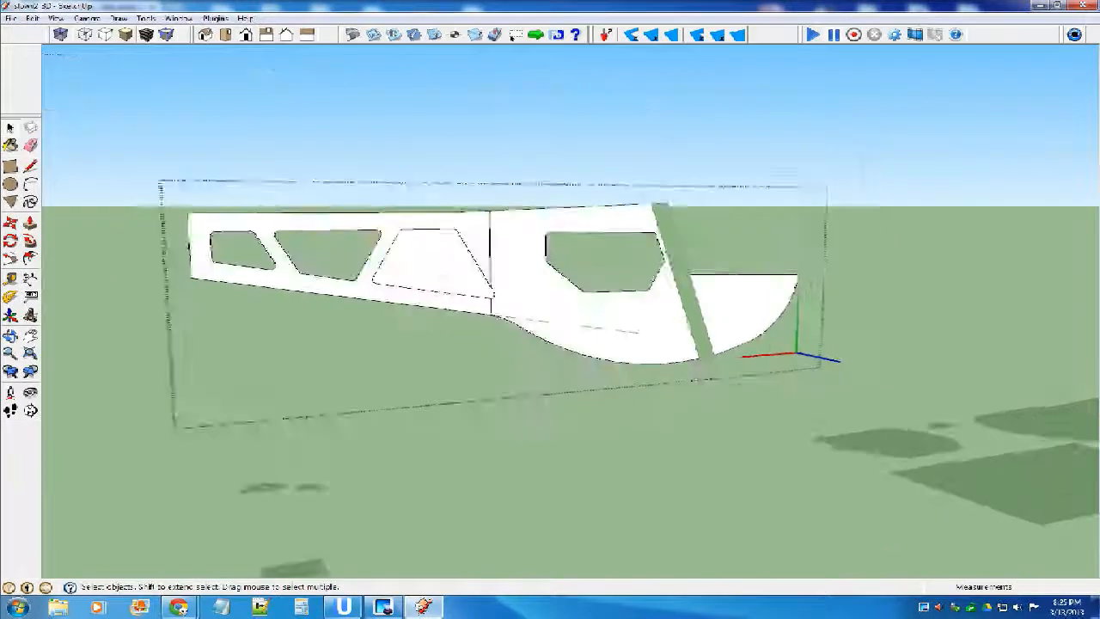
pyautogui.scroll(4, 481, 282)
pyautogui.click(481, 282)
pyautogui.press('Delete')
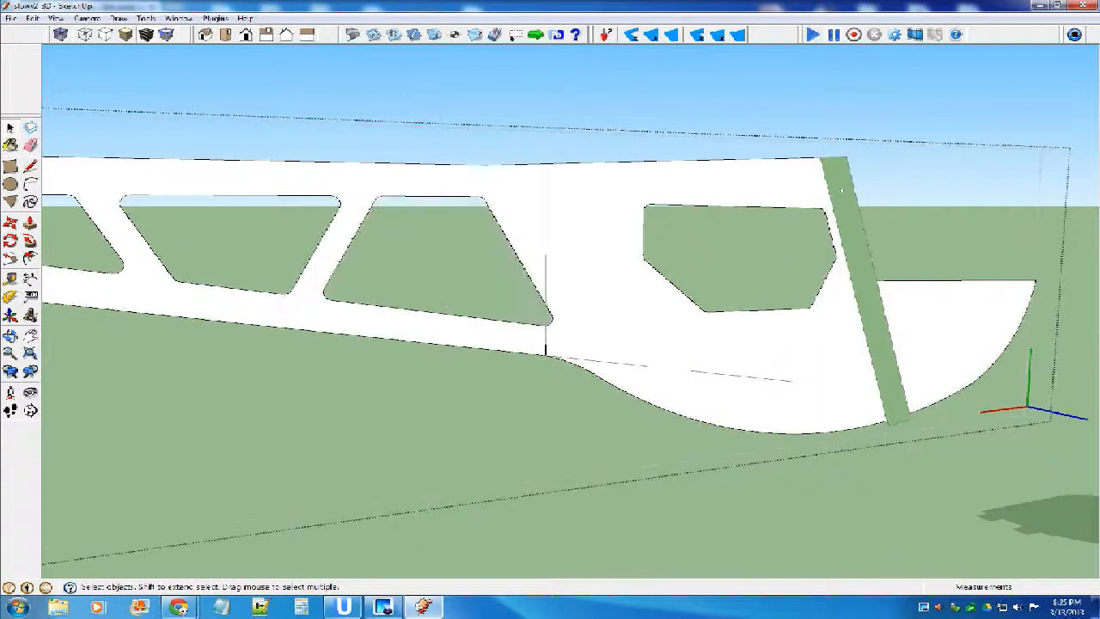
# Rotate the tail section of the fuselage side about the dividing line's upper end until it meets the bottom panel's narrow-end corner.
pyautogui.doubleClick(521, 250)
pyautogui.scroll(-5, 721, 376)
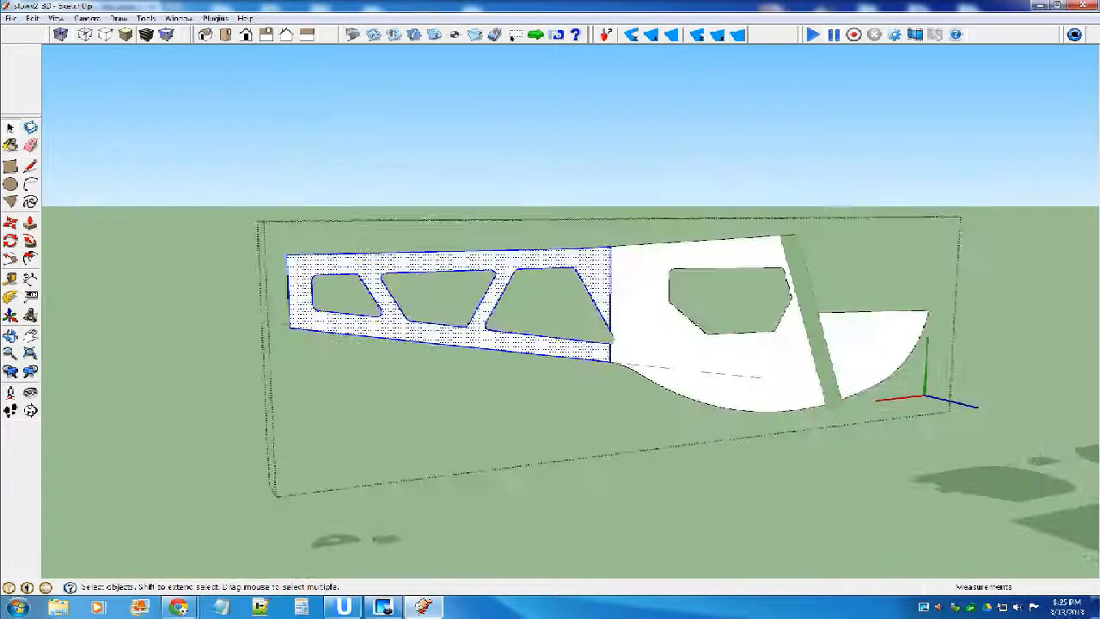
pyautogui.moveTo(605, 301); pyautogui.dragTo(624, 387, button='middle')
pyautogui.scroll(5, 625, 388)
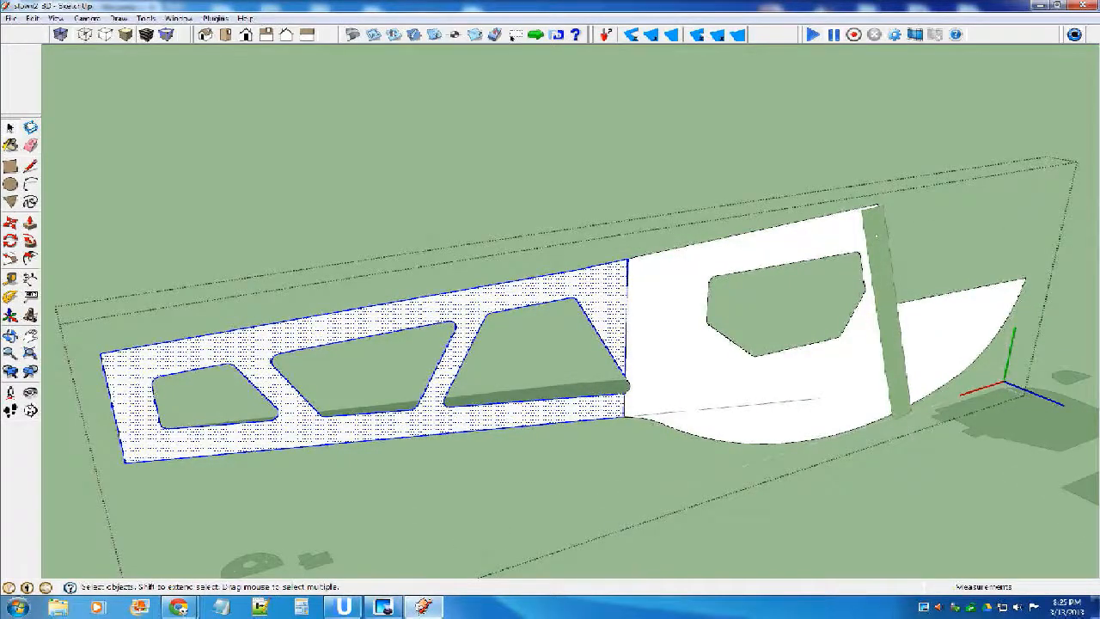
pyautogui.scroll(-5, 761, 280)
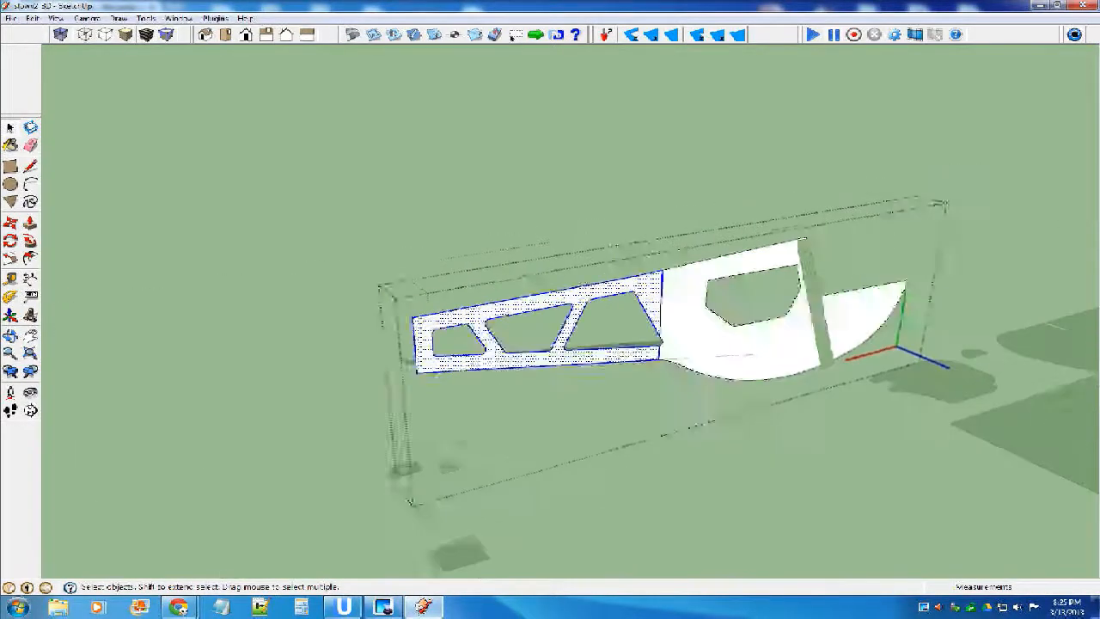
pyautogui.moveTo(760, 280); pyautogui.dragTo(769, 323, button='middle')
pyautogui.press('q')
pyautogui.scroll(2, 721, 322)
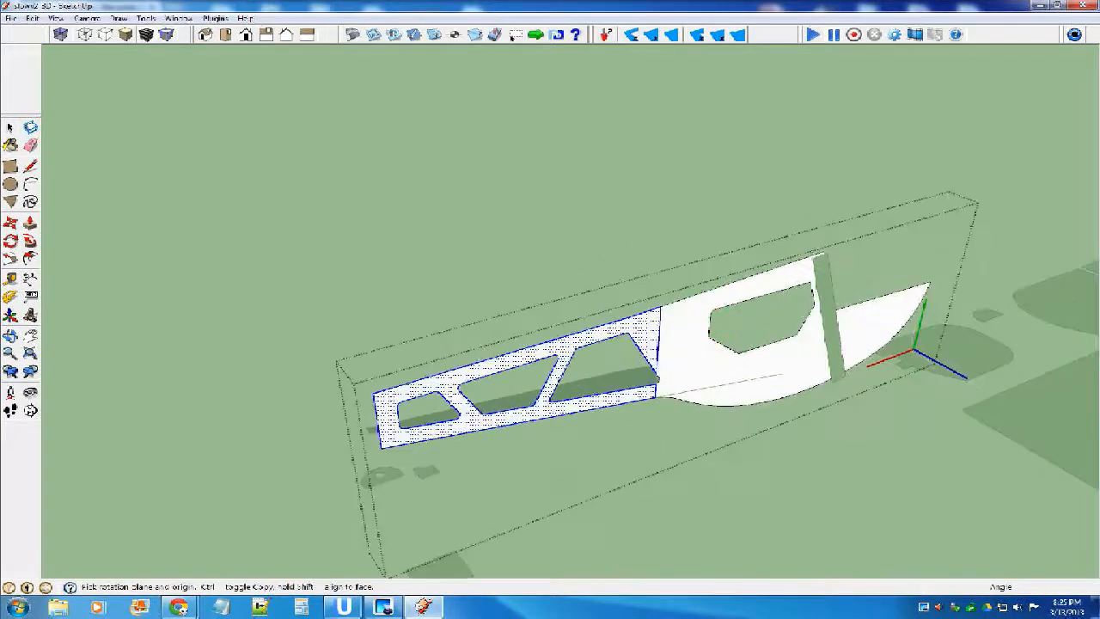
pyautogui.scroll(3, 684, 328)
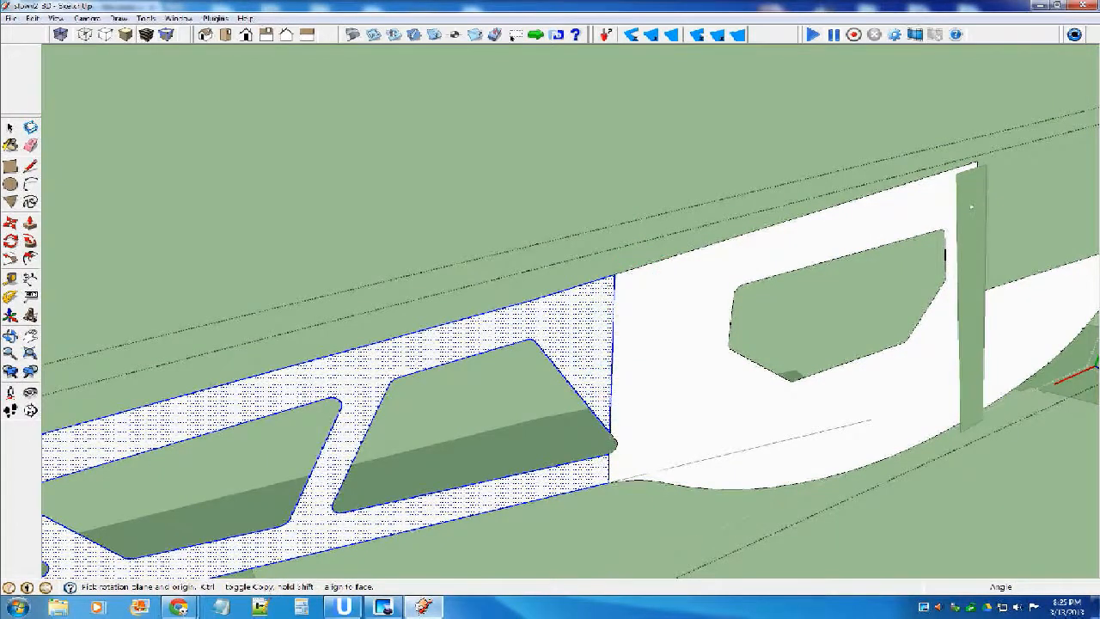
pyautogui.scroll(-1, 614, 276)
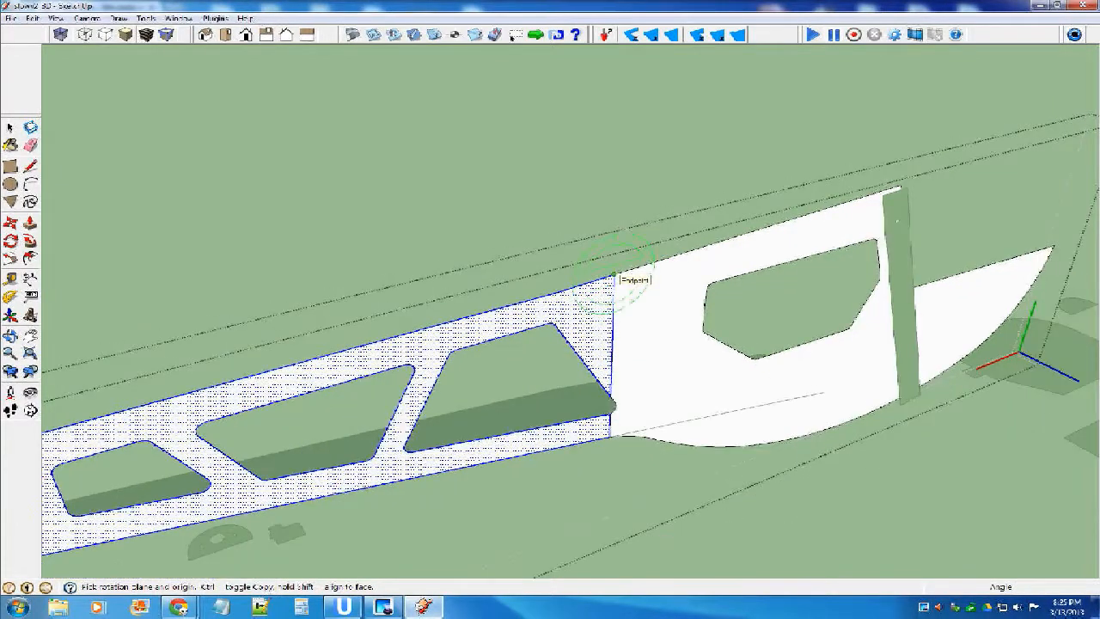
pyautogui.scroll(-2, 587, 261)
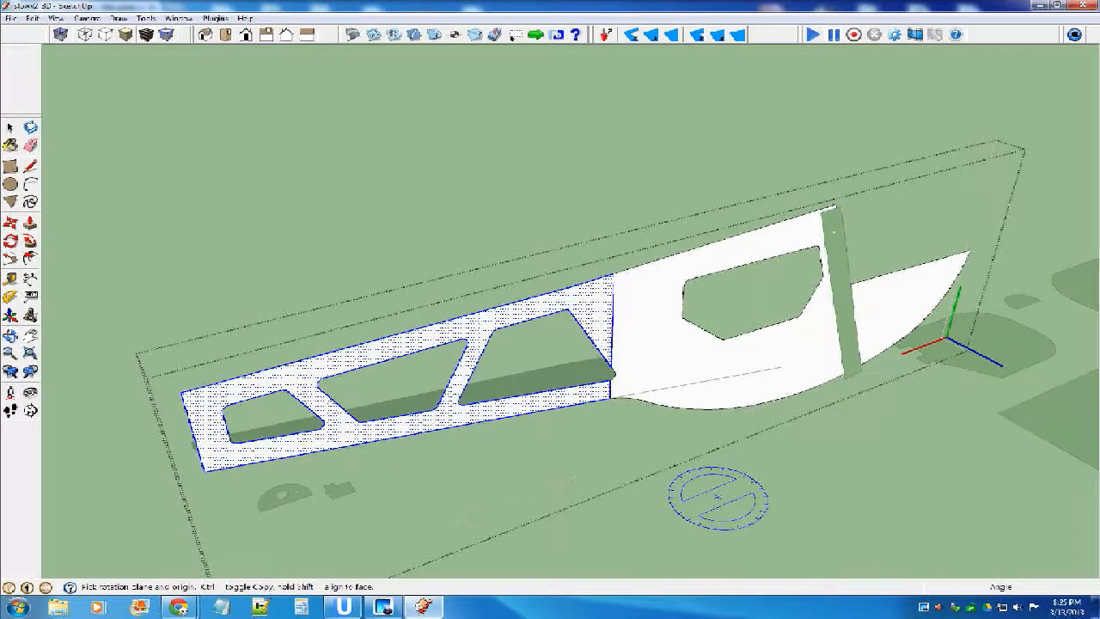
pyautogui.click(614, 273)
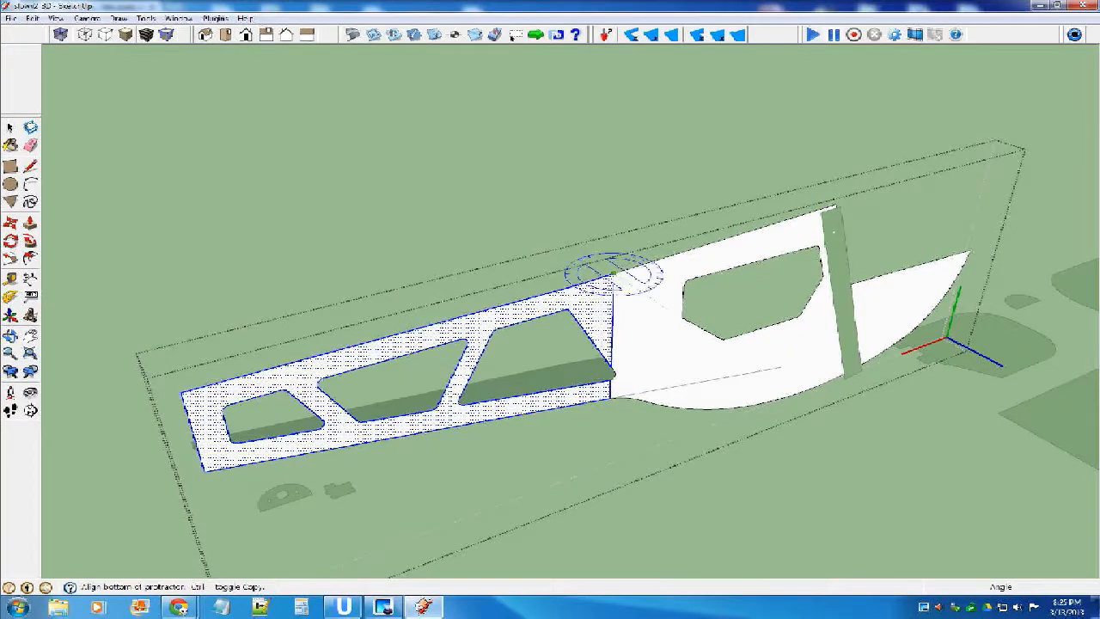
pyautogui.moveTo(613, 274); pyautogui.dragTo(745, 148, button='middle')
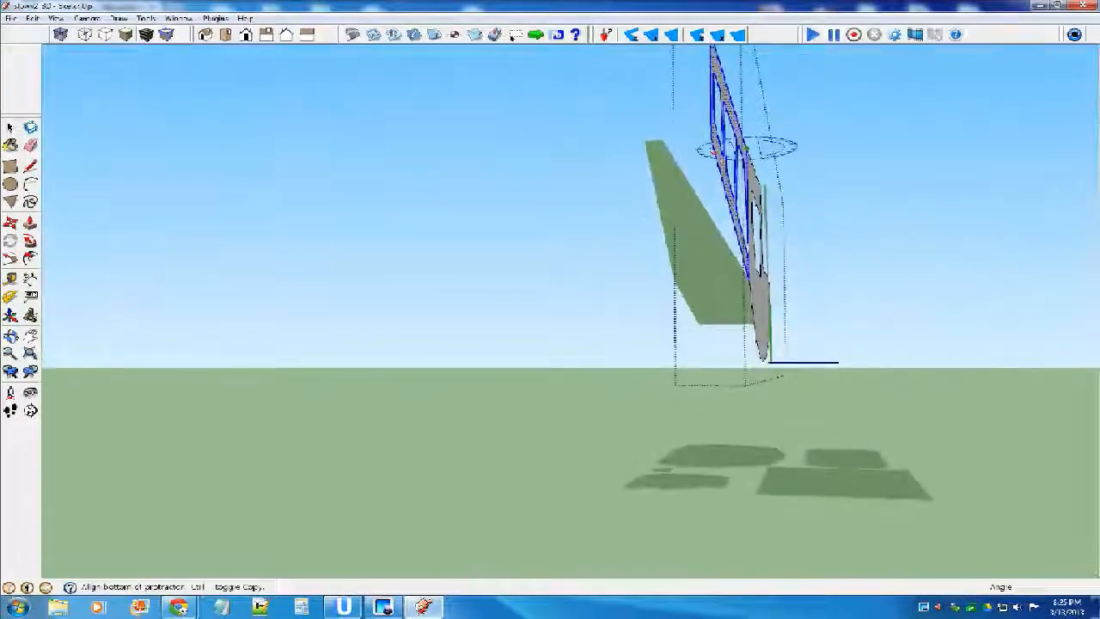
pyautogui.click(711, 138)
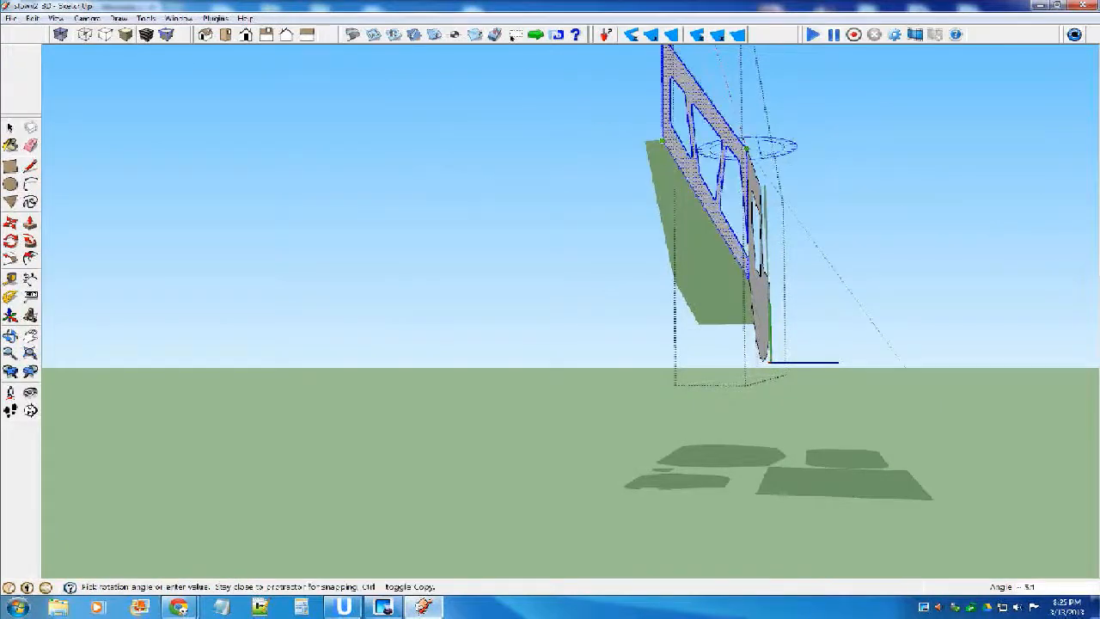
pyautogui.click(662, 140)
# Check the bent tail section against the tapered bottom panel and leave the fuselage side component.
pyautogui.moveTo(792, 205); pyautogui.dragTo(515, 288, button='middle')
pyautogui.scroll(-1, 592, 277)
pyautogui.scroll(-2, 602, 374)
pyautogui.press('space')
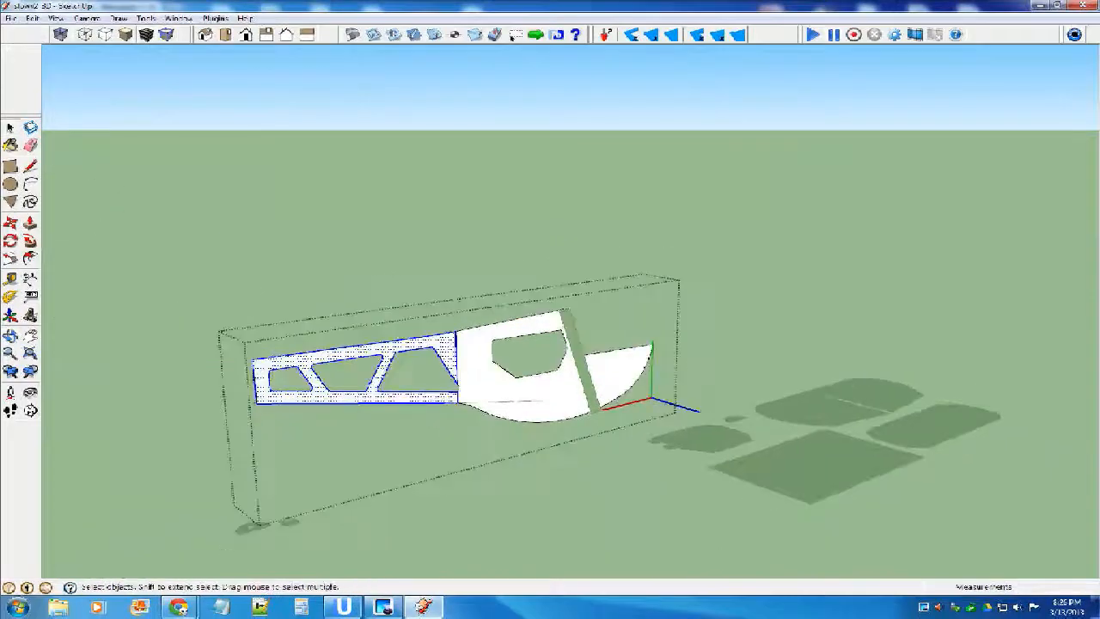
pyautogui.click(859, 249)
pyautogui.scroll(-3, 859, 250)
pyautogui.click(859, 249)
# Move the tapered panel with two slots by its wide-end corner onto the upper front corner of the fuselage side's cabin section.
pyautogui.moveTo(859, 249); pyautogui.dragTo(786, 417, button='middle')
pyautogui.scroll(-6, 829, 329)
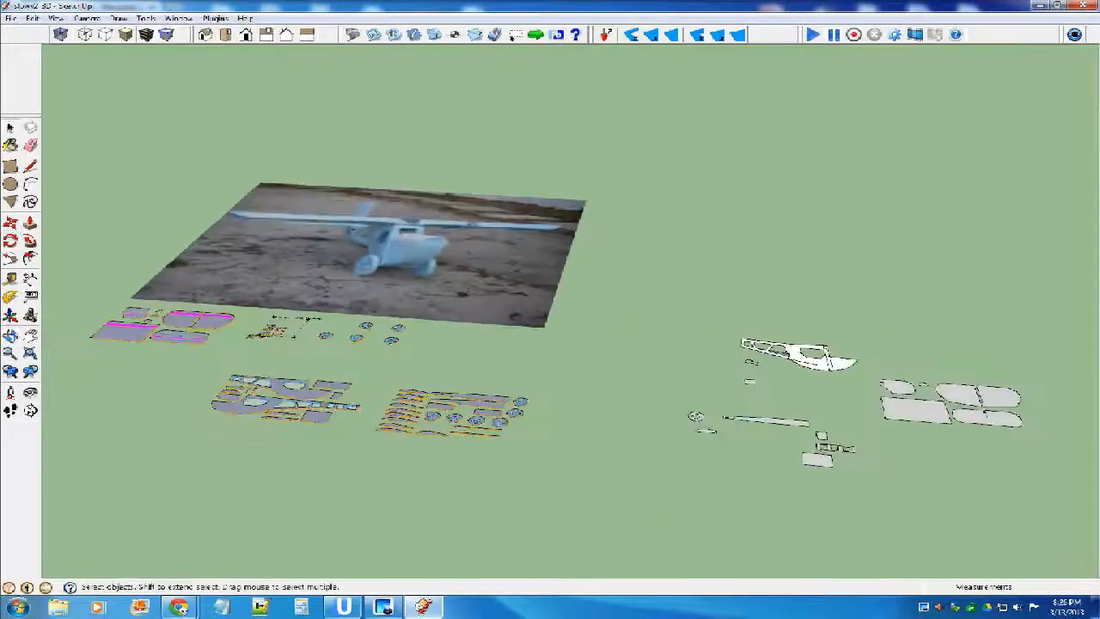
pyautogui.scroll(7, 786, 417)
pyautogui.click(785, 411)
pyautogui.moveTo(1092, 269); pyautogui.dragTo(1095, 187, button='middle')
pyautogui.press('m')
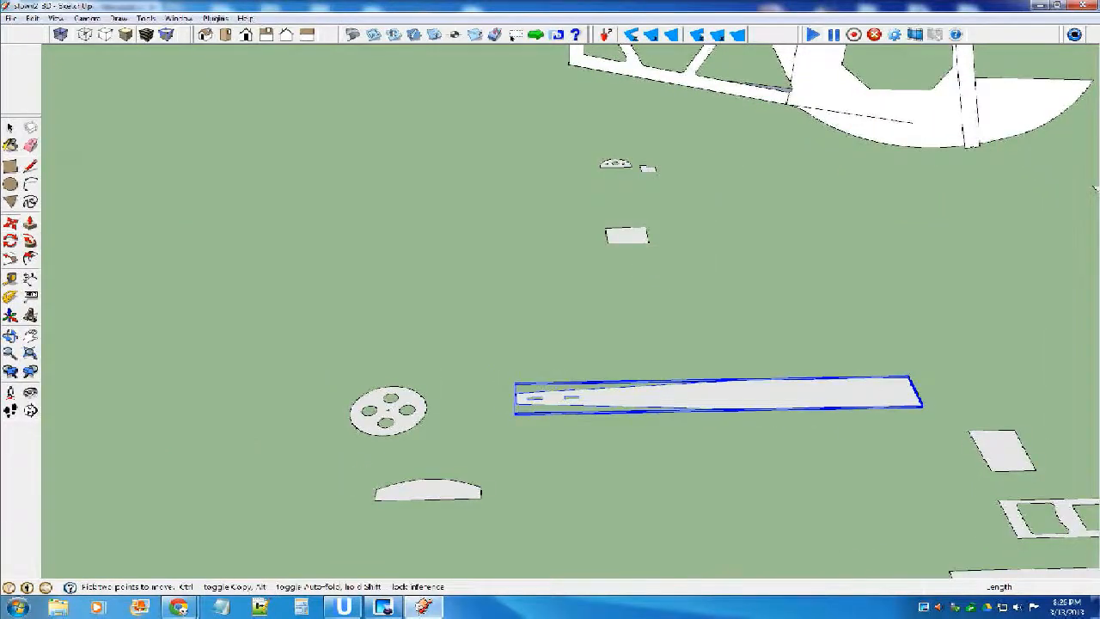
pyautogui.click(918, 404)
pyautogui.scroll(-4, 515, 375)
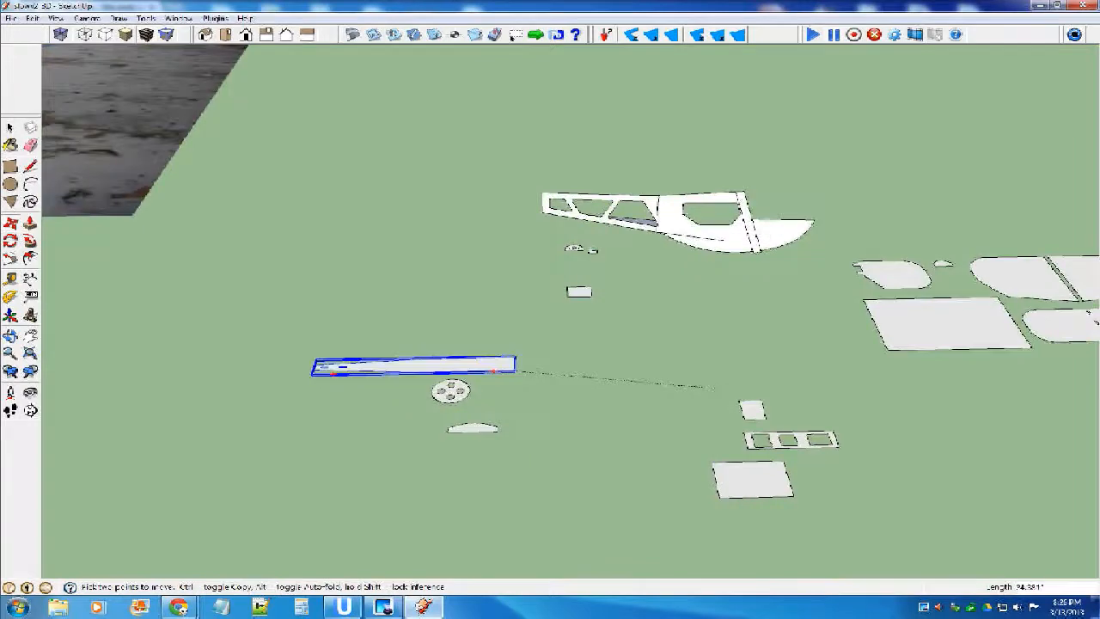
pyautogui.scroll(6, 658, 356)
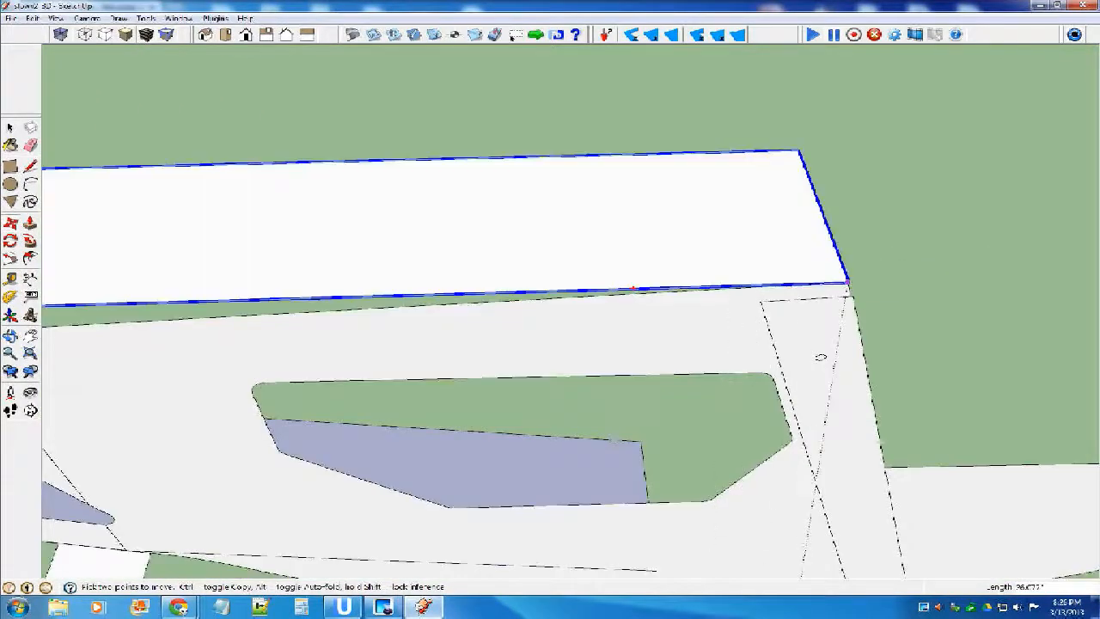
pyautogui.click(849, 282)
# Examine how the slotted panel's long edge follows the upper edge of the bent fuselage side.
pyautogui.moveTo(817, 355); pyautogui.dragTo(823, 254, button='middle')
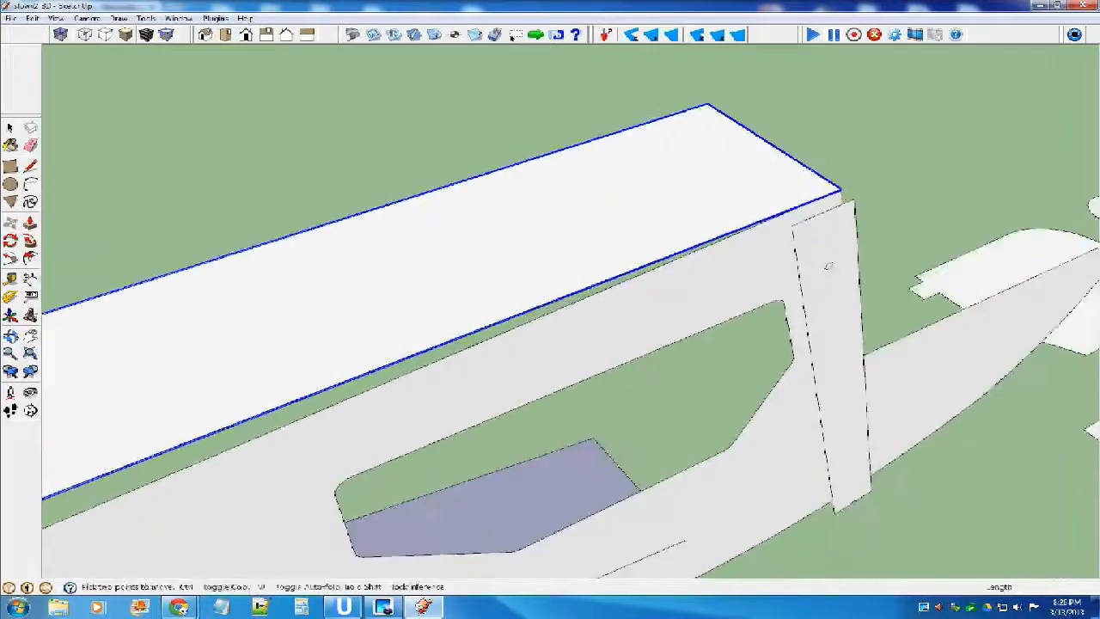
pyautogui.scroll(-2, 823, 253)
pyautogui.moveTo(636, 314); pyautogui.dragTo(851, 161, button='middle')
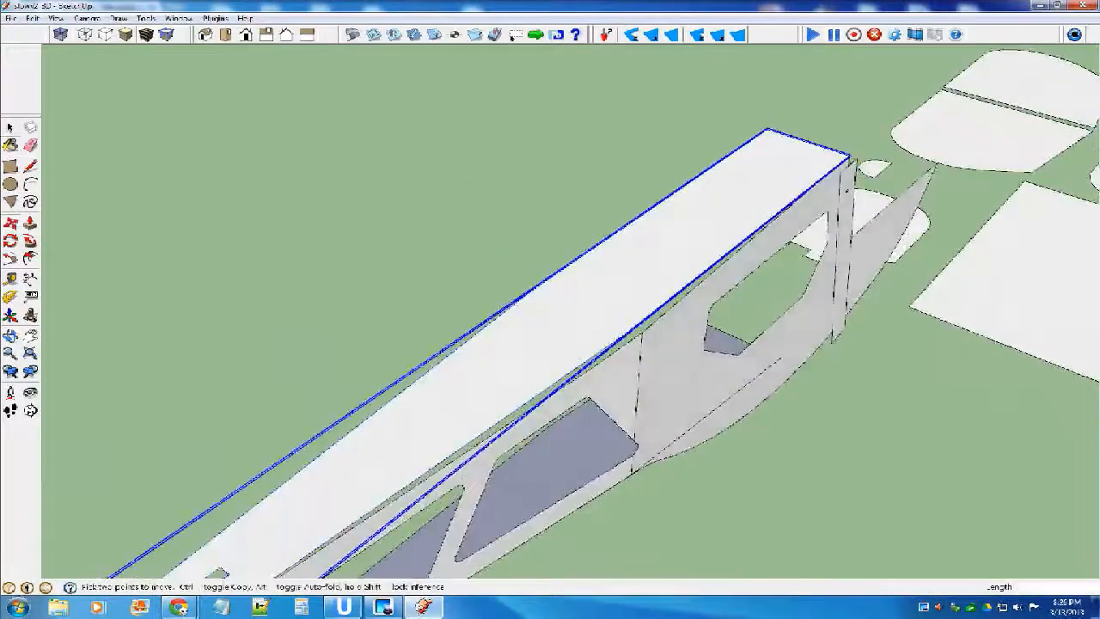
pyautogui.click(10, 128)
pyautogui.click(189, 189)
pyautogui.scroll(4, 601, 306)
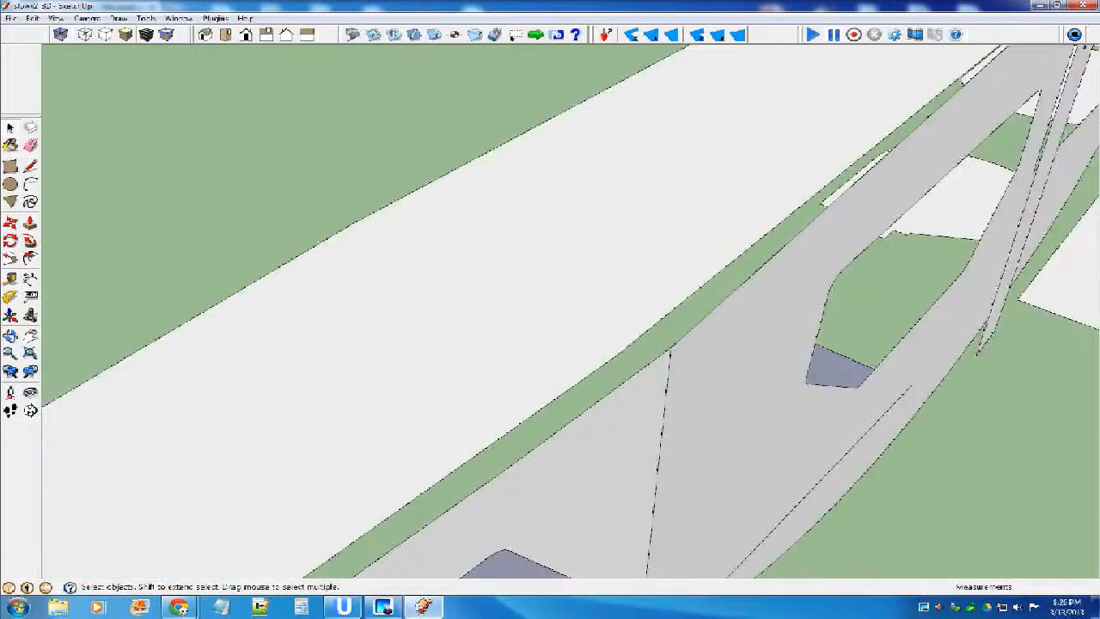
pyautogui.scroll(-5, 571, 309)
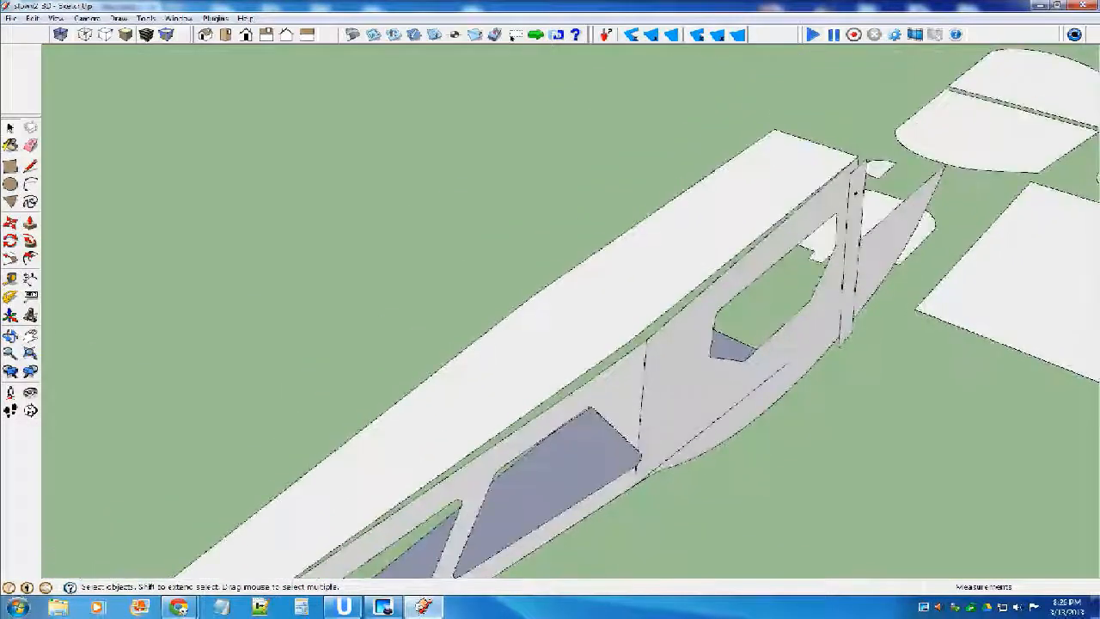
pyautogui.scroll(-3, 670, 309)
pyautogui.scroll(5, 314, 563)
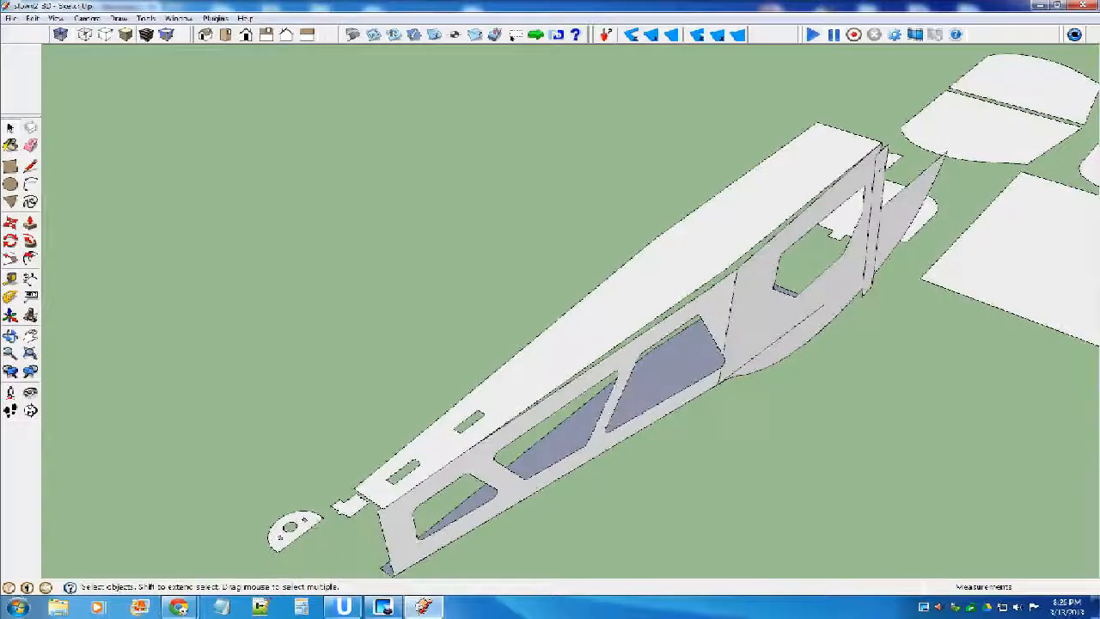
# Move the slotted top panel so that its narrow-end corner meets the upper tail corner of the fuselage side.
pyautogui.click(488, 340)
pyautogui.scroll(-3, 488, 341)
pyautogui.press('m')
pyautogui.scroll(2, 464, 384)
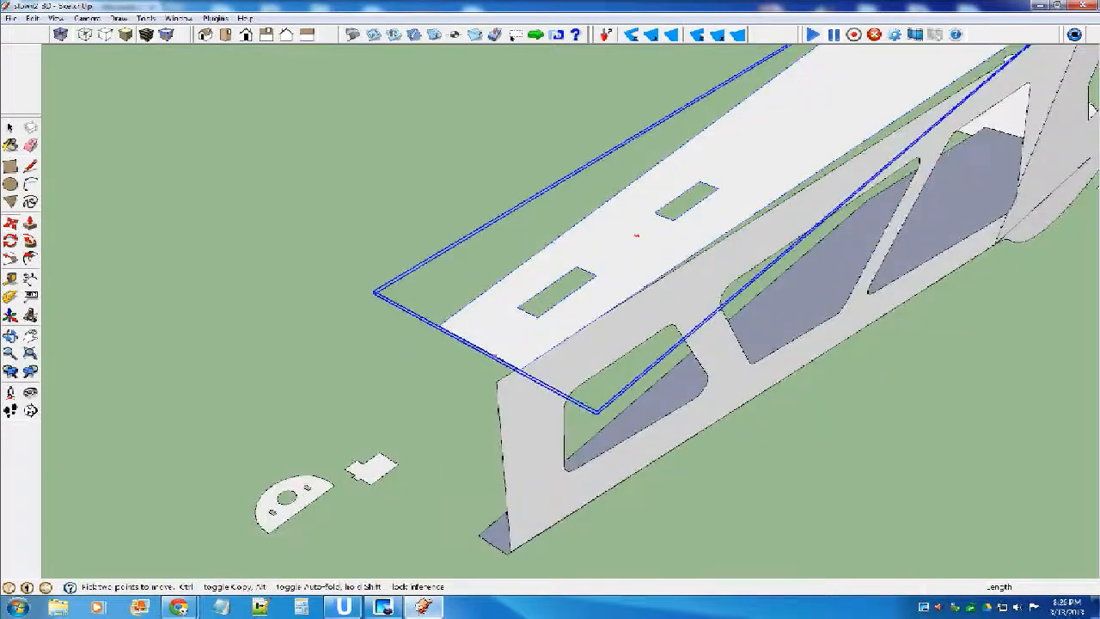
pyautogui.click(518, 371)
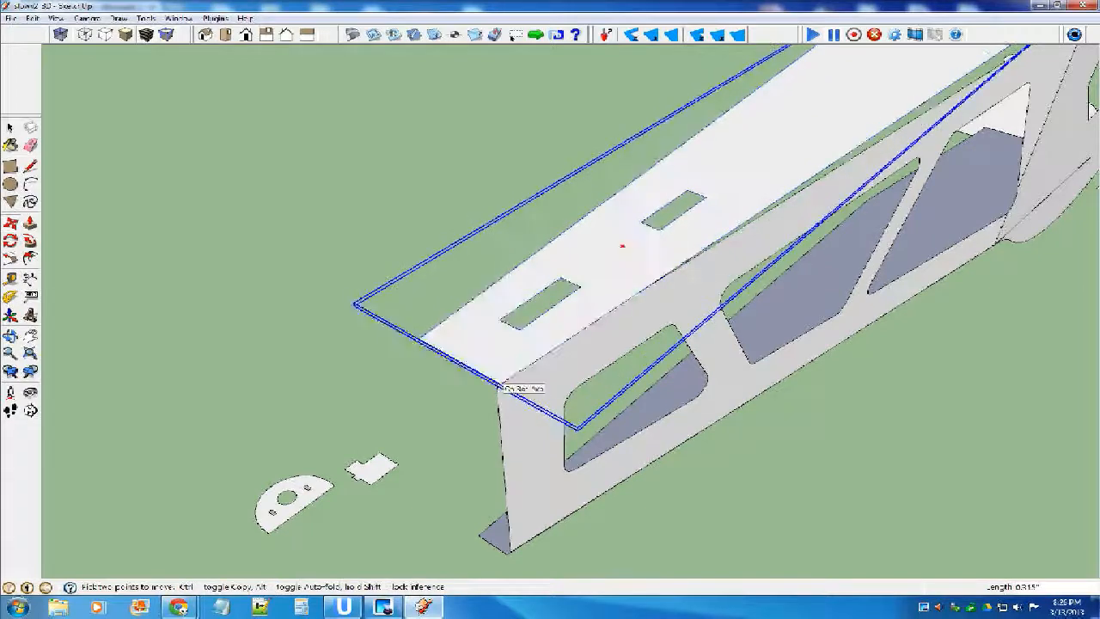
pyautogui.scroll(1, 464, 412)
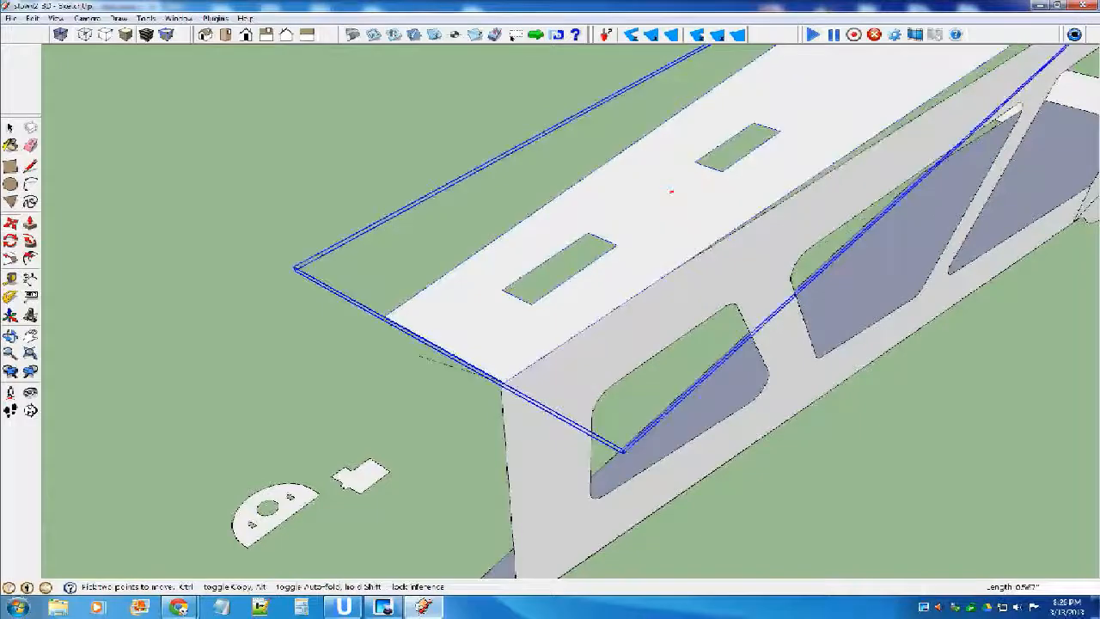
pyautogui.scroll(2, 678, 193)
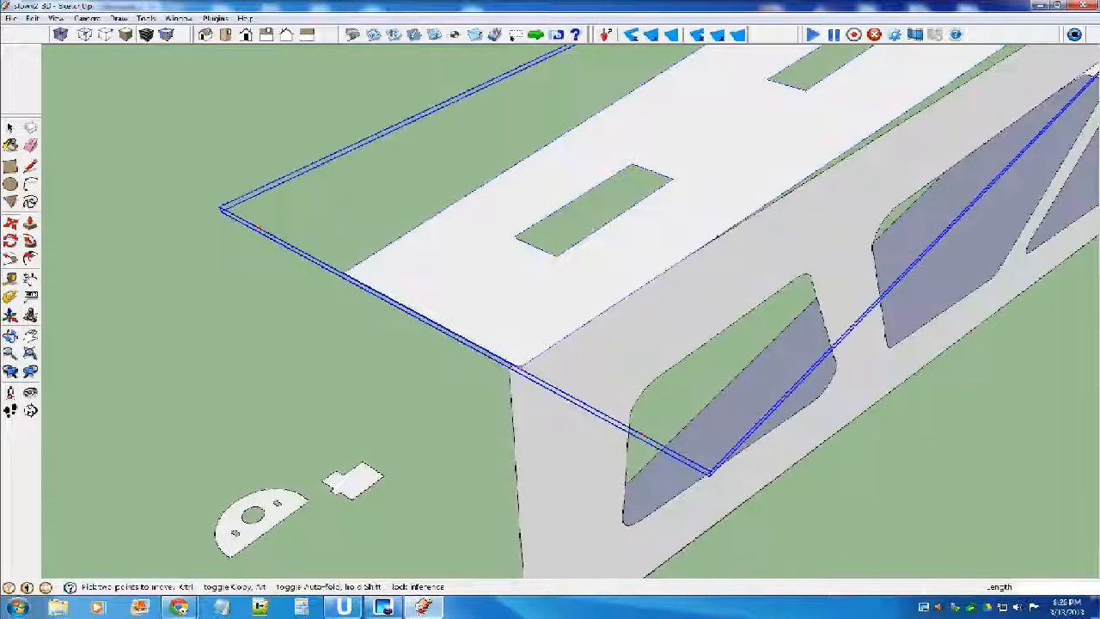
pyautogui.scroll(2, 520, 369)
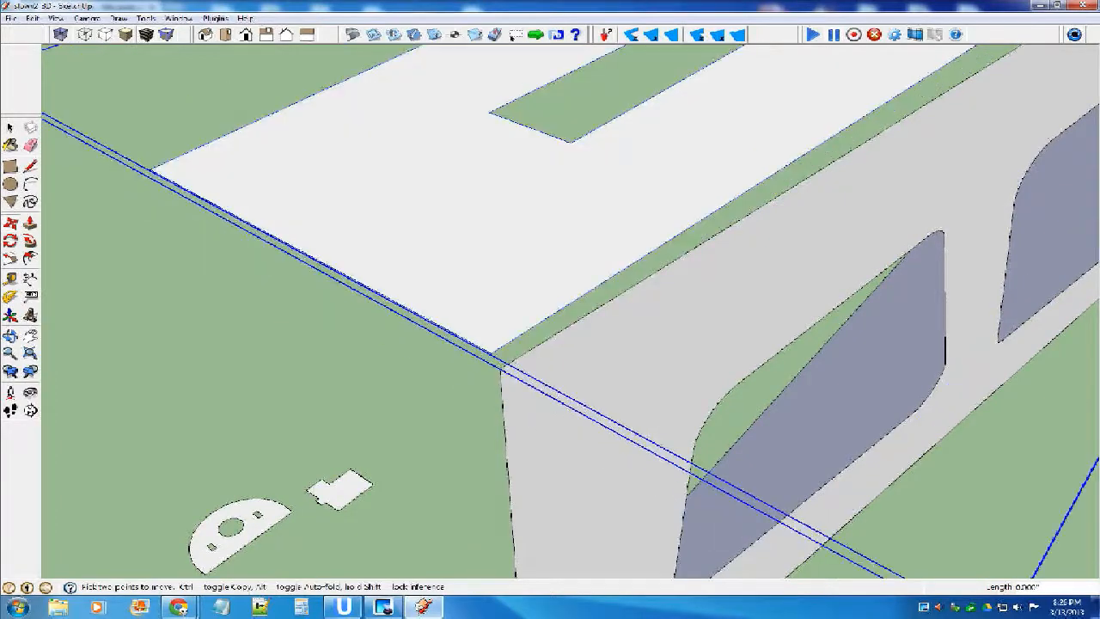
pyautogui.scroll(-1, 507, 361)
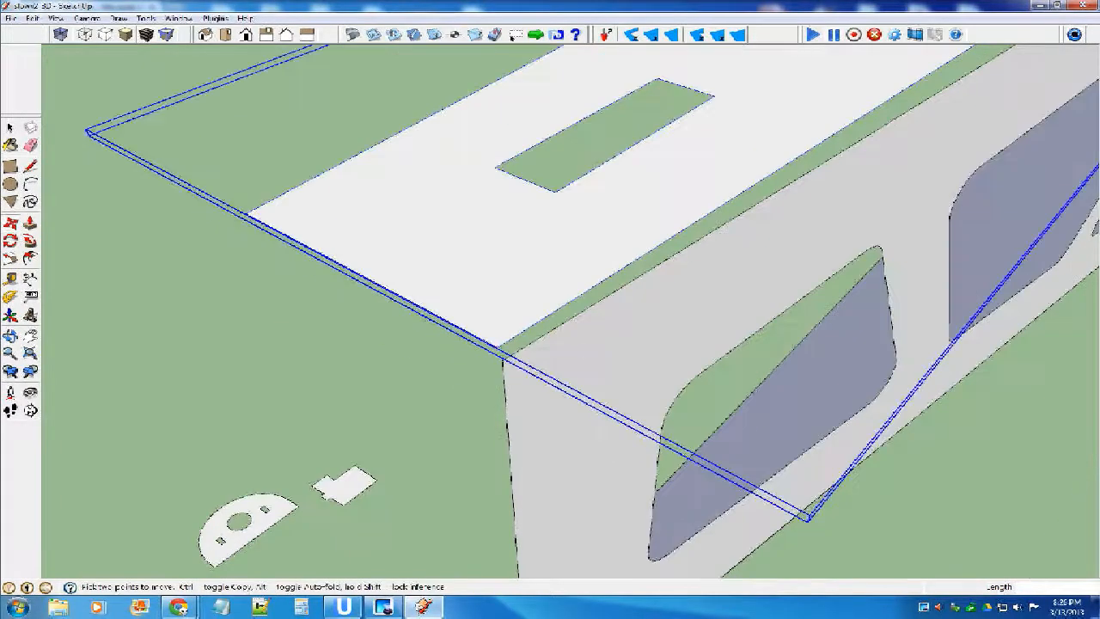
pyautogui.scroll(-1, 514, 342)
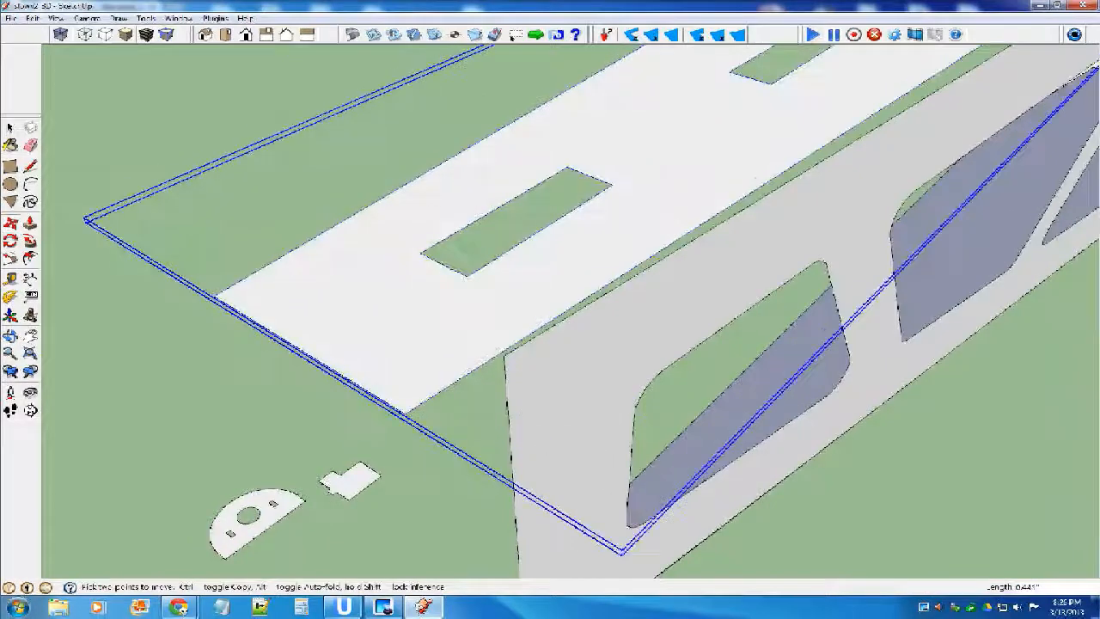
pyautogui.scroll(1, 472, 442)
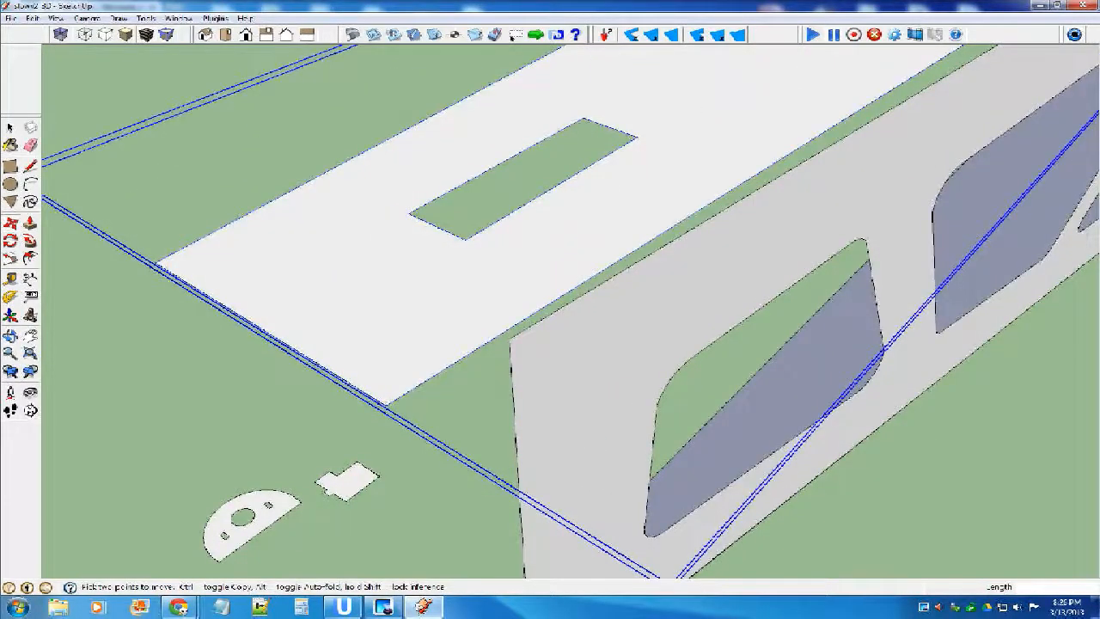
pyautogui.scroll(-2, 516, 335)
pyautogui.scroll(3, 516, 336)
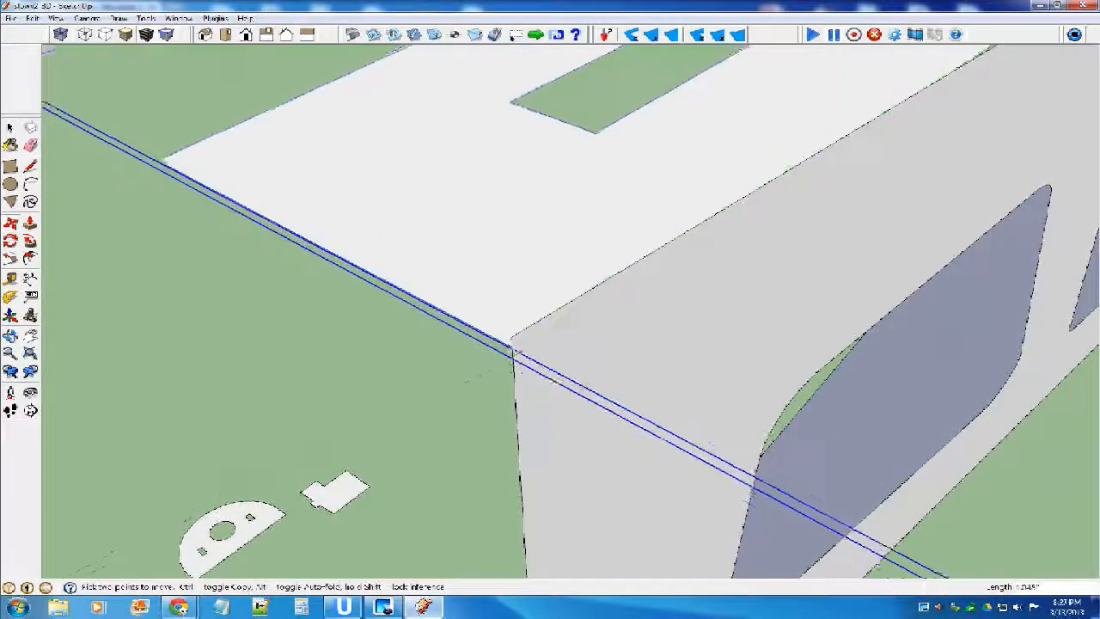
pyautogui.scroll(2, 516, 352)
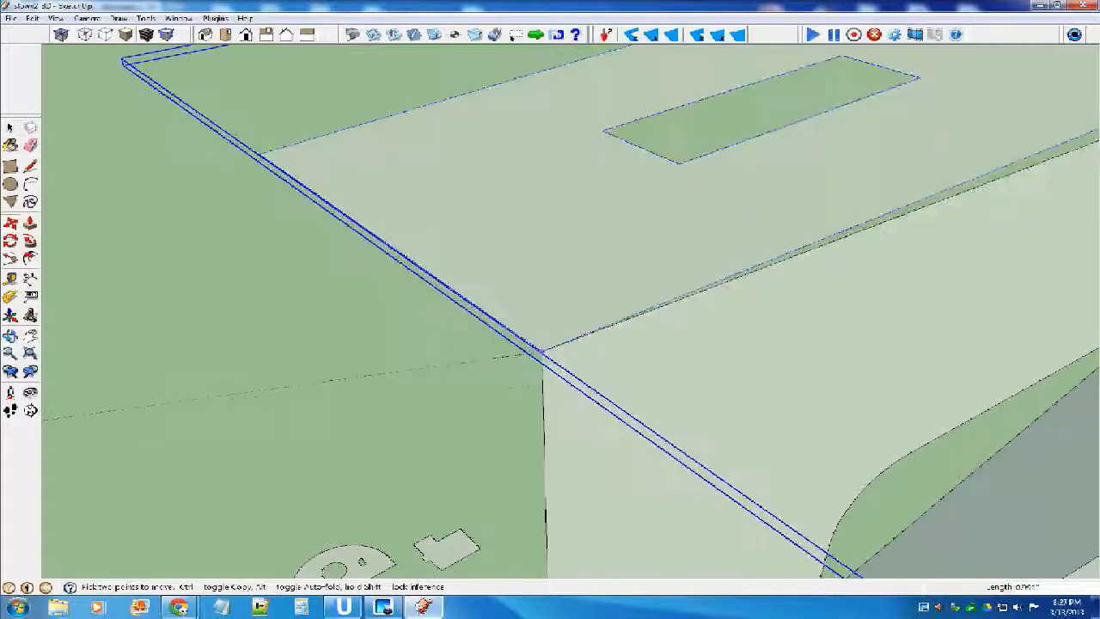
pyautogui.click(542, 352)
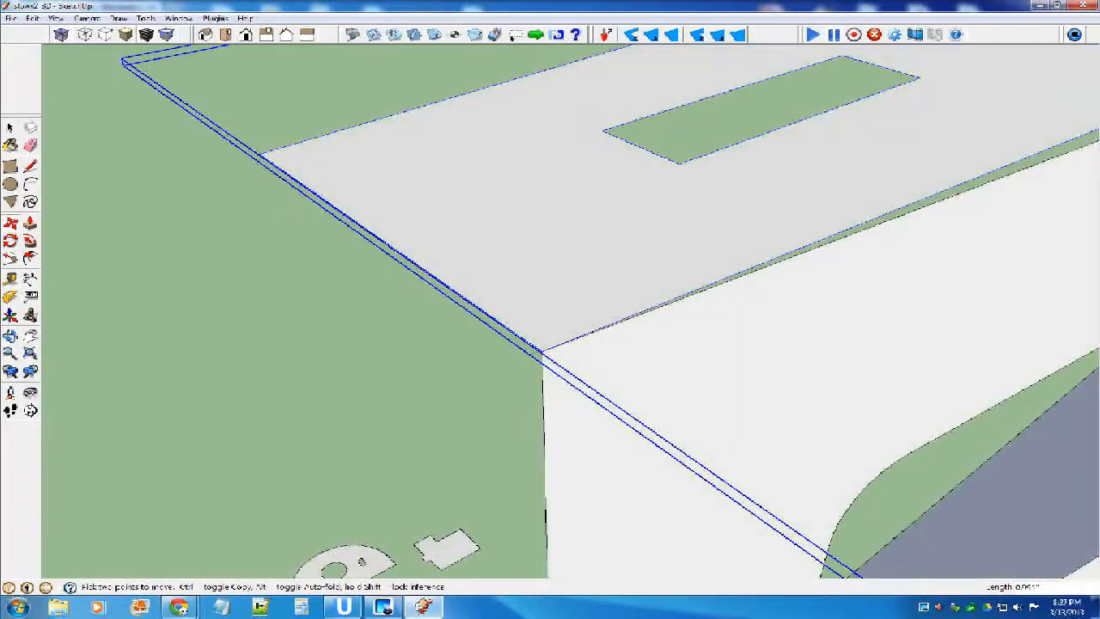
# Examine how the slotted top panel sits along the fuselage side's upper edge, from the tail to the cabin.
pyautogui.scroll(-10, 388, 242)
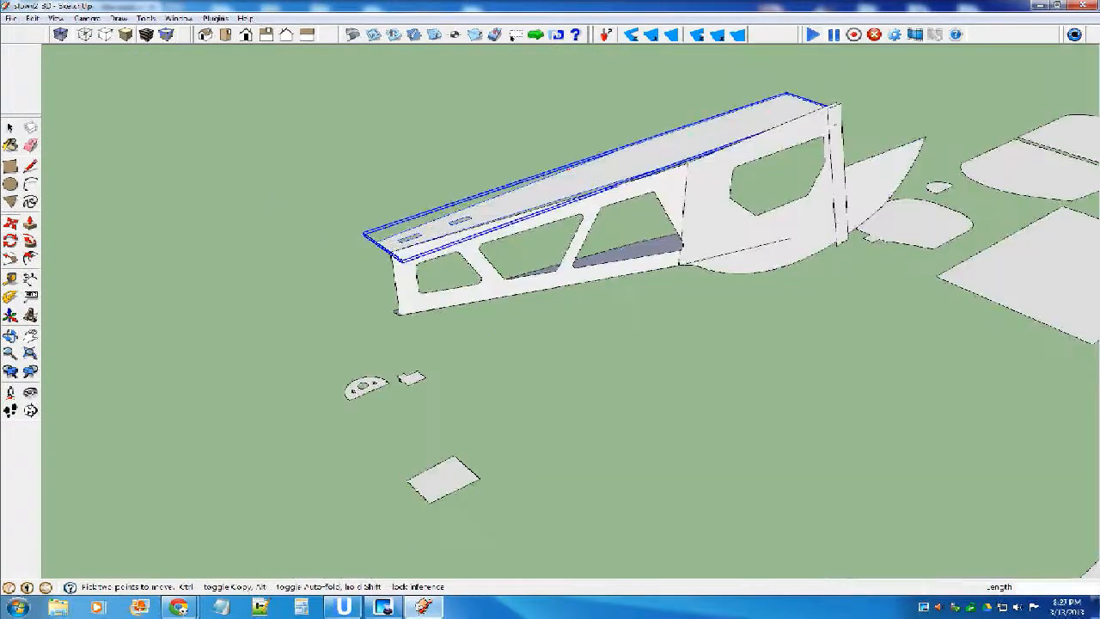
pyautogui.scroll(1, 388, 241)
pyautogui.moveTo(388, 242); pyautogui.dragTo(362, 294, button='middle')
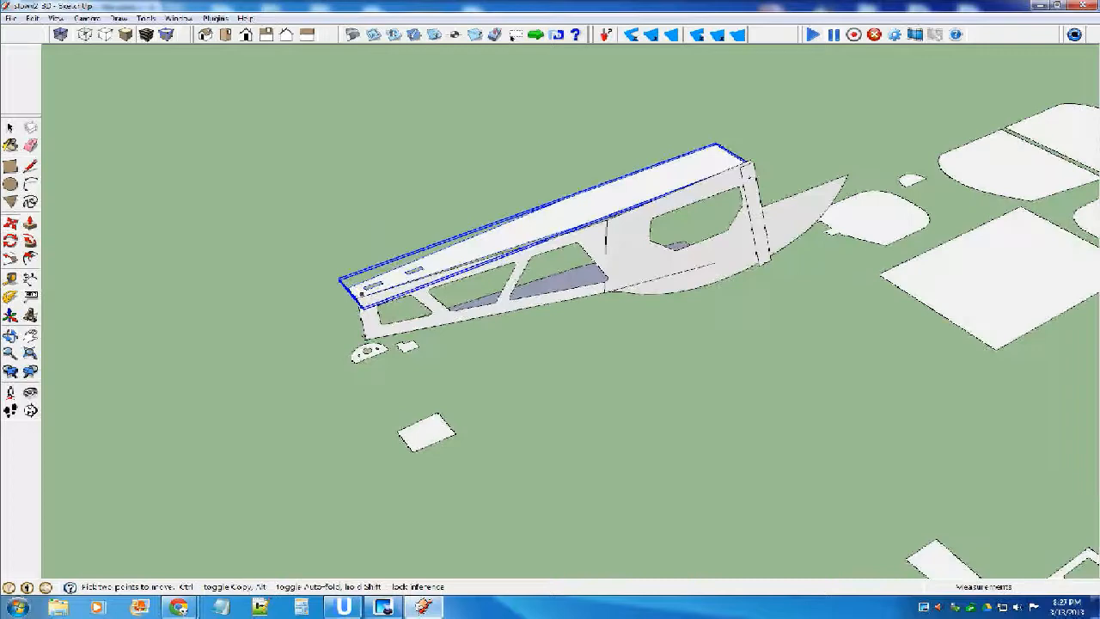
pyautogui.scroll(5, 362, 294)
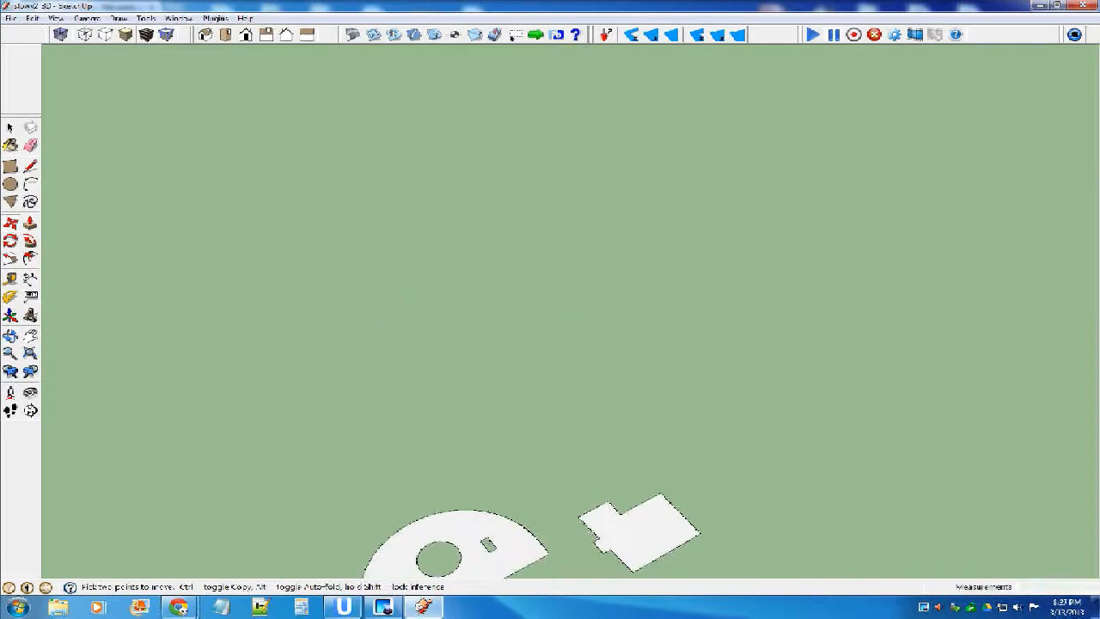
pyautogui.scroll(-3, 412, 284)
pyautogui.scroll(-3, 436, 272)
pyautogui.moveTo(481, 266); pyautogui.dragTo(499, 237, button='middle')
pyautogui.scroll(1, 499, 236)
# Slide the slotted top panel by its narrow-end corner along the red axis, back past the fuselage side's tail.
pyautogui.moveTo(595, 201); pyautogui.dragTo(419, 259)
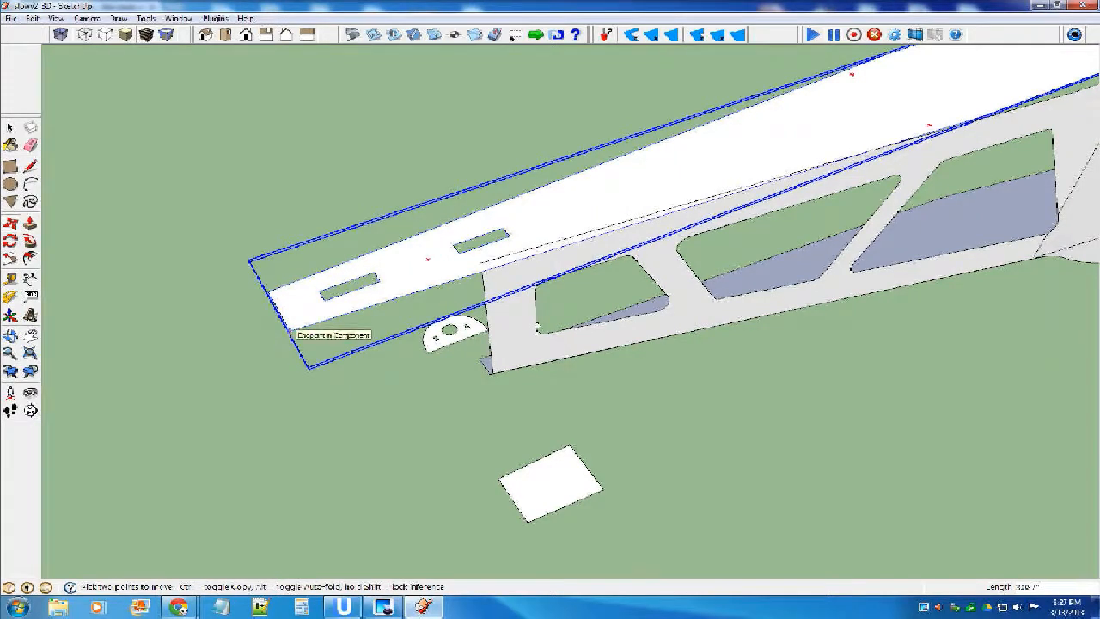
pyautogui.moveTo(291, 330); pyautogui.dragTo(307, 324)
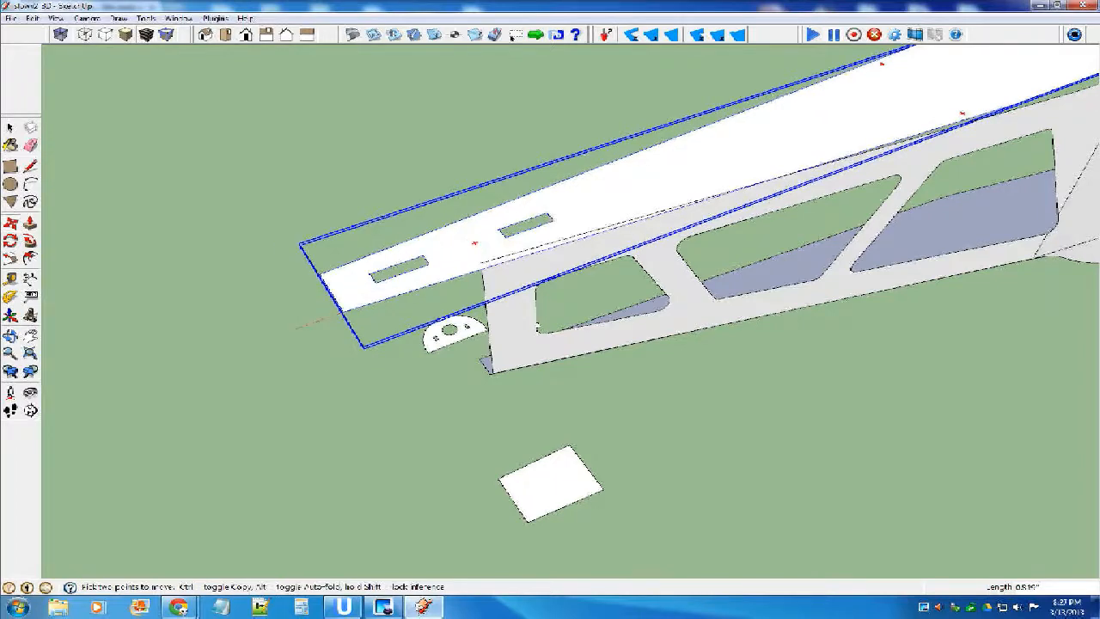
pyautogui.scroll(-1, 318, 326)
pyautogui.scroll(-2, 318, 327)
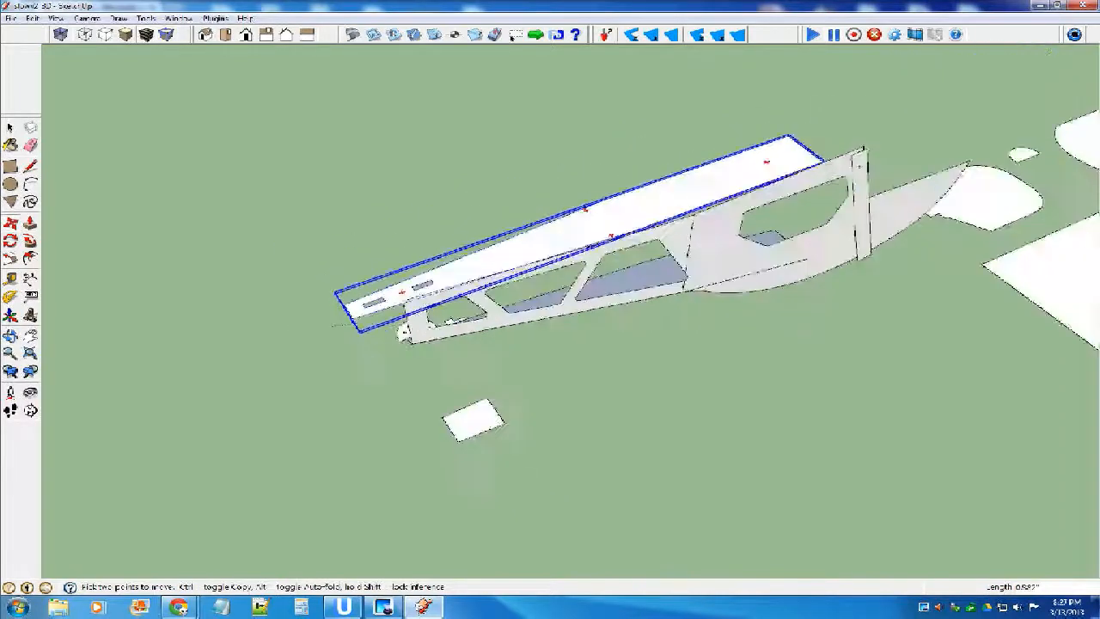
pyautogui.scroll(1, 359, 330)
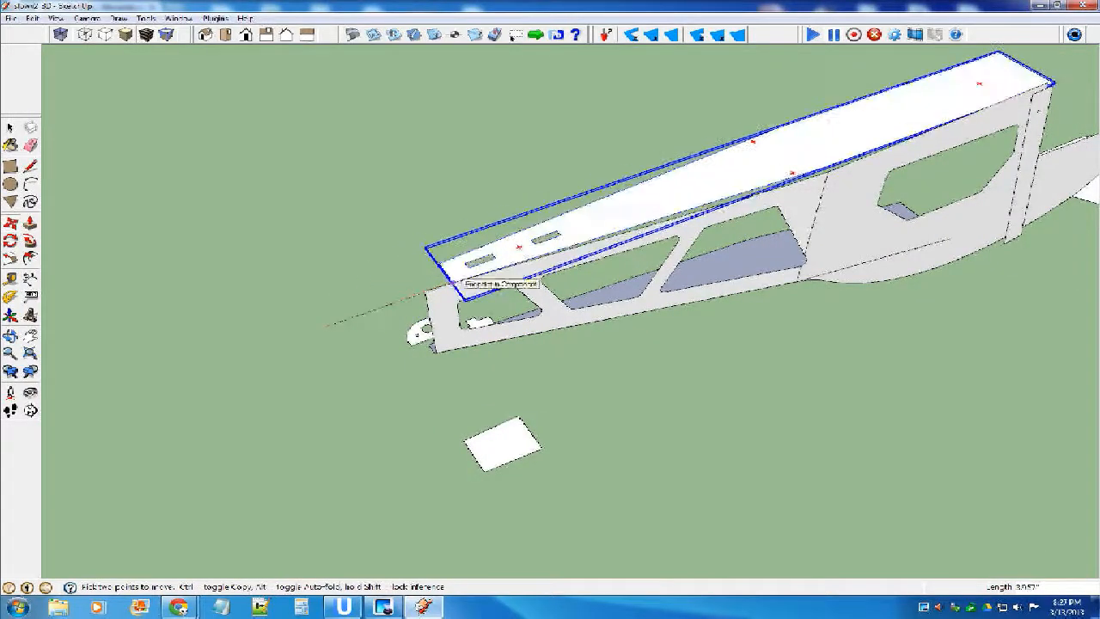
pyautogui.scroll(2, 383, 294)
pyautogui.click(360, 317)
pyautogui.scroll(-3, 258, 336)
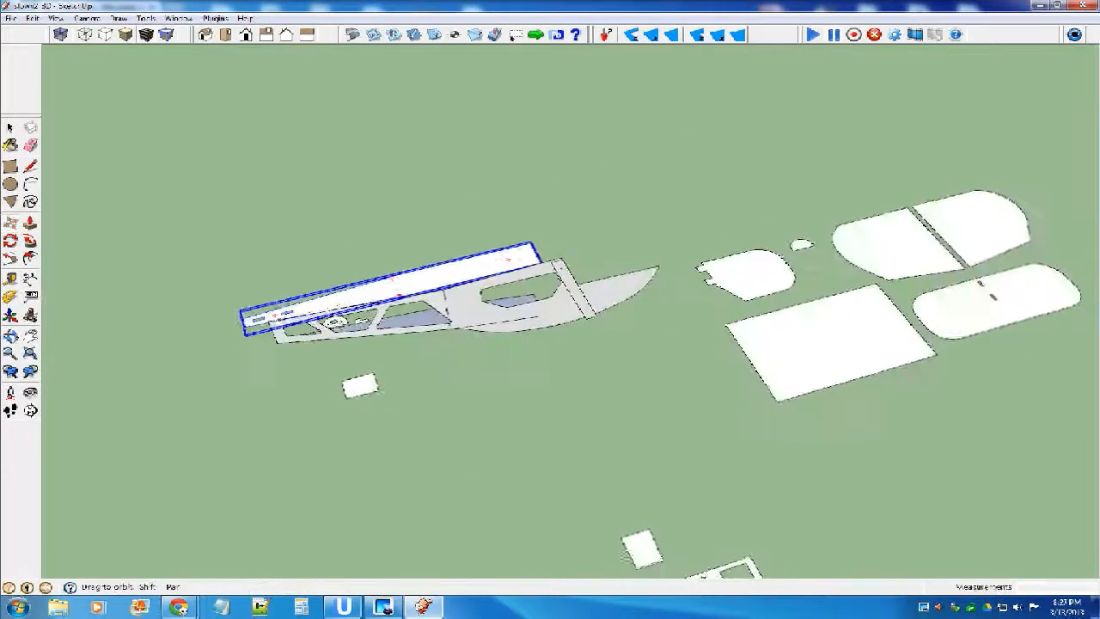
# Move the slotted top panel by its wide-end midpoint along the red axis, level with the fuselage side's upper front corner.
pyautogui.scroll(2, 515, 258)
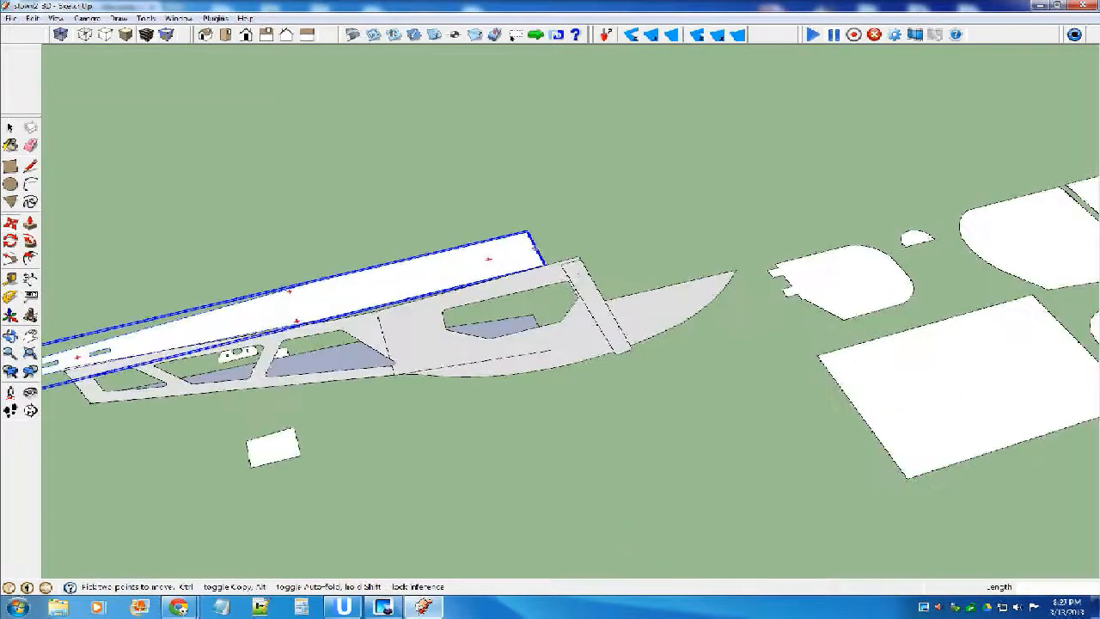
pyautogui.scroll(4, 531, 243)
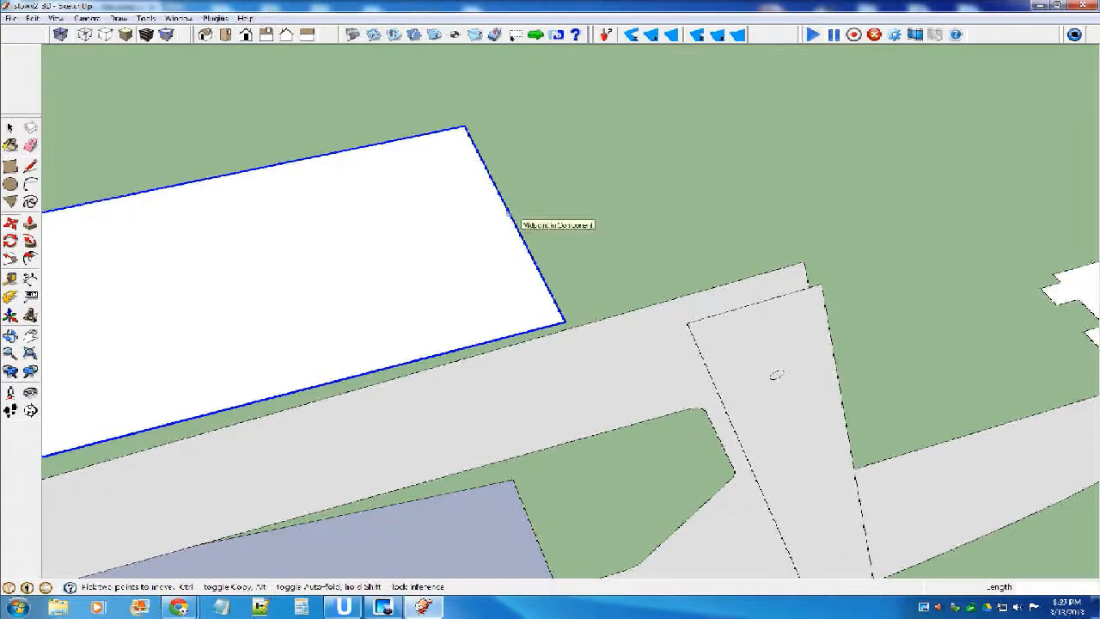
pyautogui.click(511, 214)
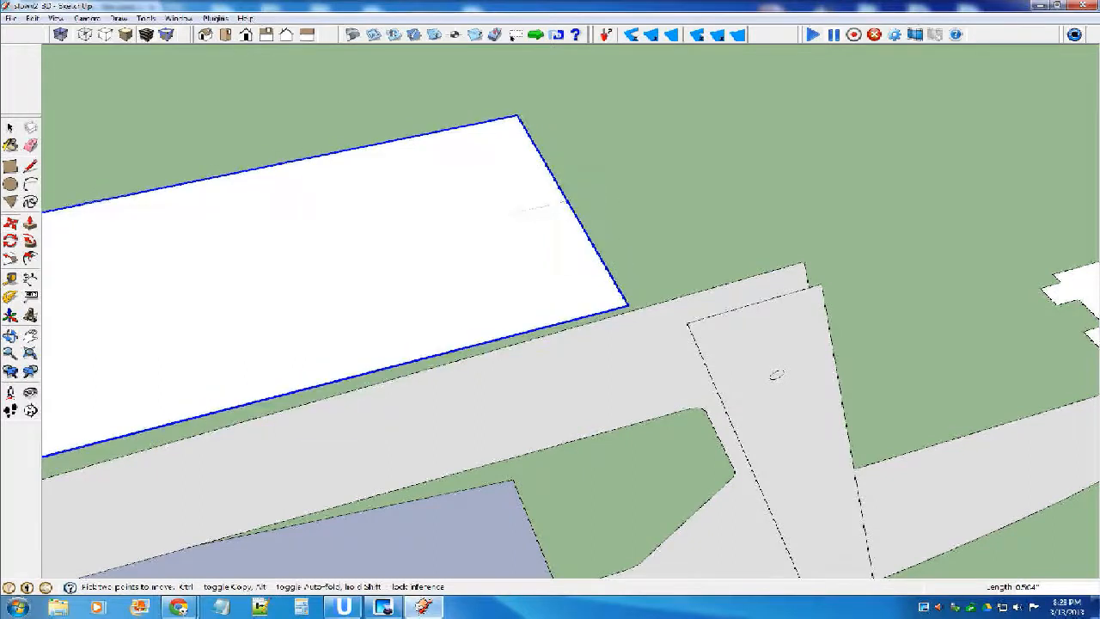
pyautogui.scroll(2, 524, 210)
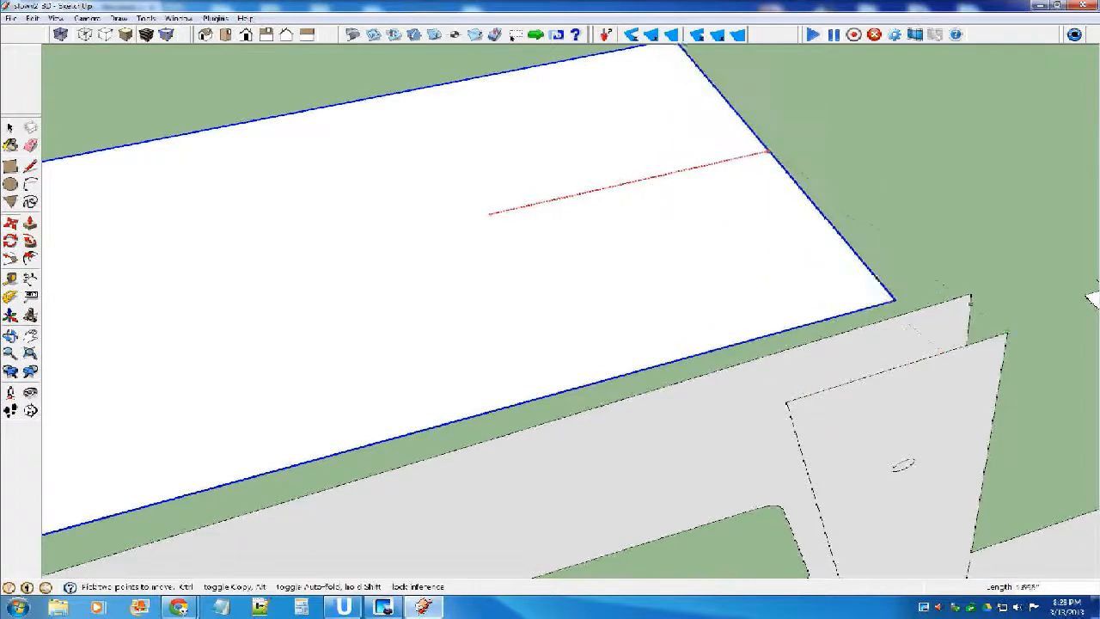
pyautogui.click(969, 294)
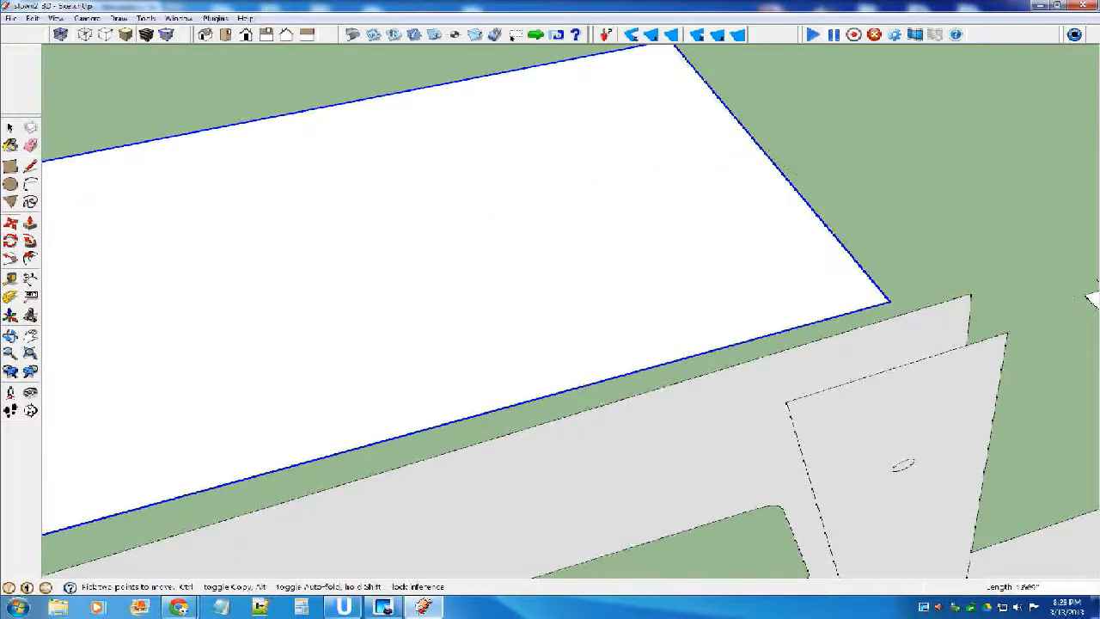
pyautogui.moveTo(903, 465)
pyautogui.mouseDown(button='middle')
pyautogui.moveTo(848, 344)
pyautogui.moveTo(854, 296)
pyautogui.mouseUp(button='middle')
pyautogui.scroll(-5, 854, 296)
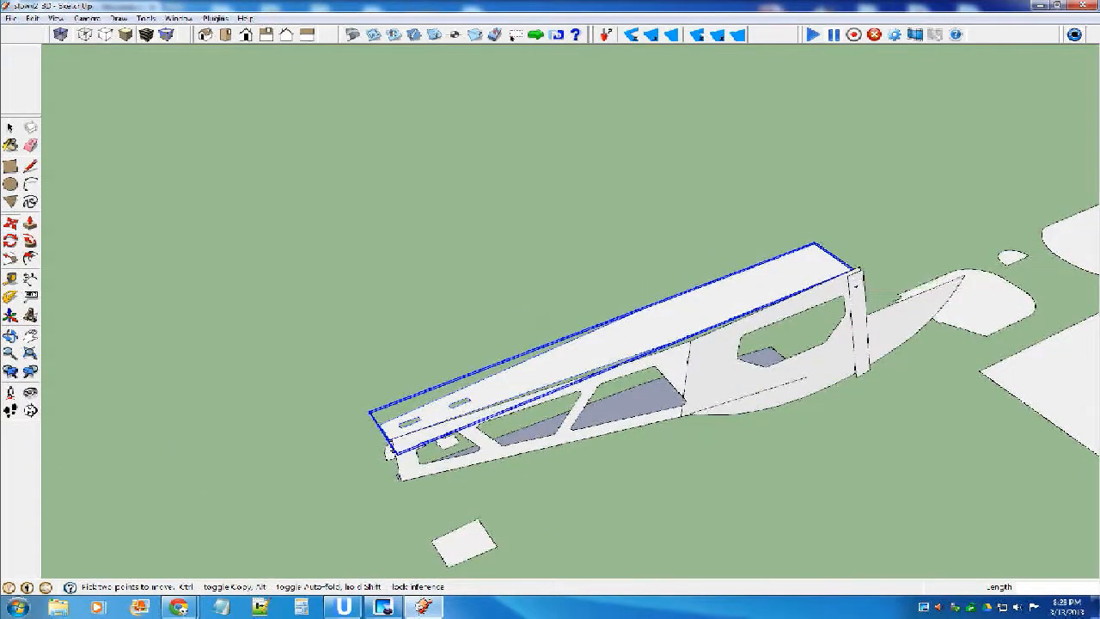
pyautogui.moveTo(854, 296)
pyautogui.mouseDown(button='middle')
pyautogui.moveTo(856, 198)
pyautogui.moveTo(864, 292)
pyautogui.mouseUp(button='middle')
# Study the reference photo of the finished airplane for how the cabin top and tail section fit together.
pyautogui.scroll(-6, 593, 371)
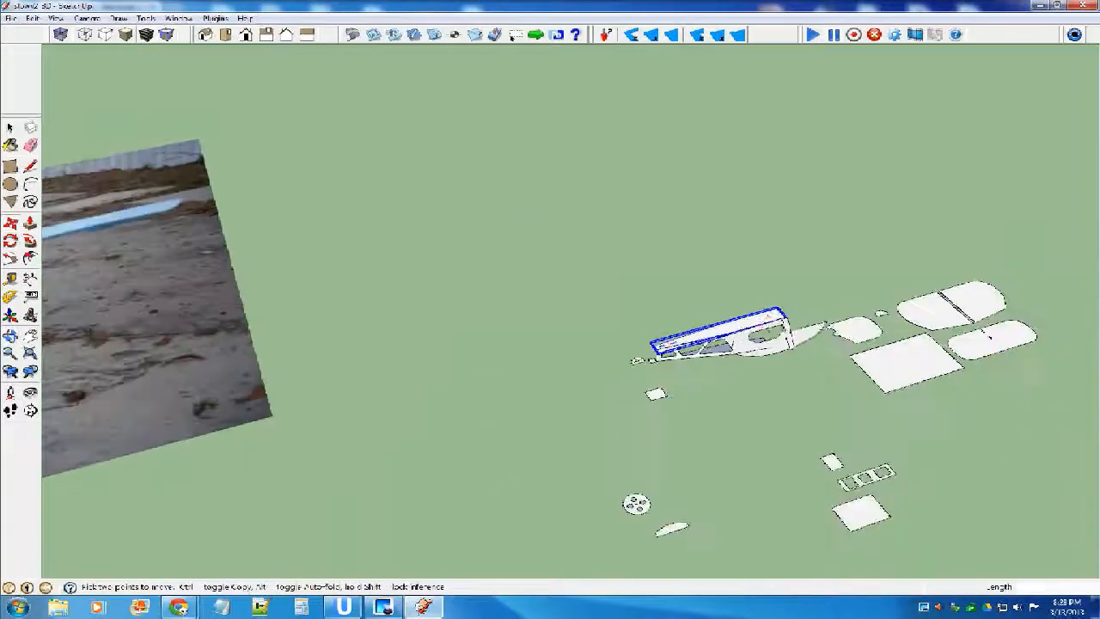
pyautogui.scroll(-4, 760, 323)
pyautogui.moveTo(924, 332); pyautogui.dragTo(1095, 407, button='middle')
pyautogui.scroll(6, 296, 245)
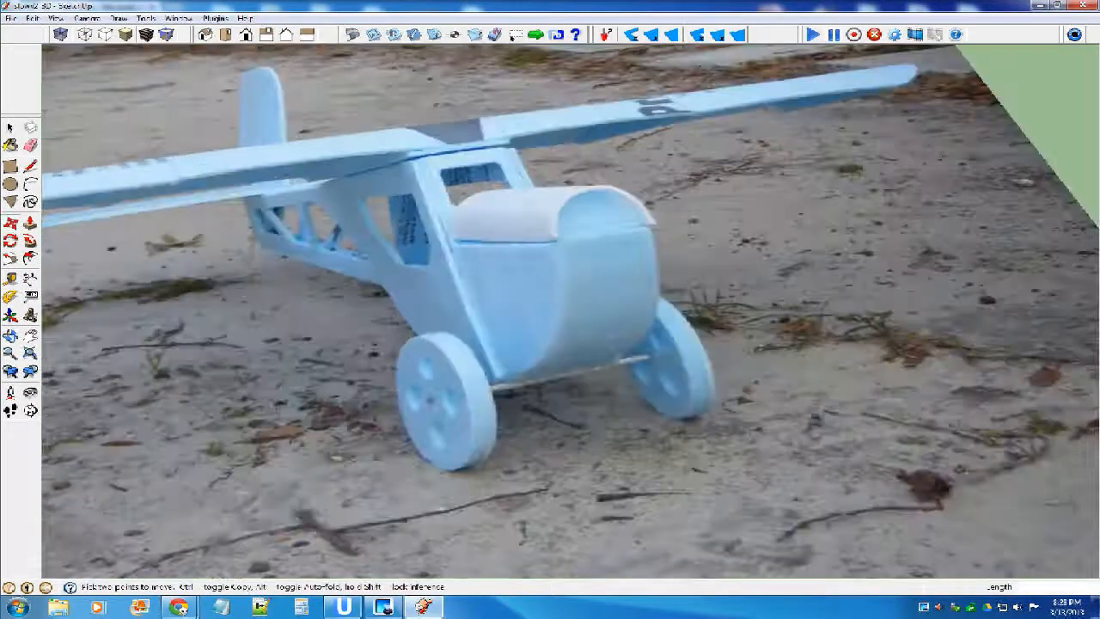
pyautogui.scroll(1, 297, 245)
pyautogui.moveTo(296, 245); pyautogui.dragTo(279, 251, button='middle')
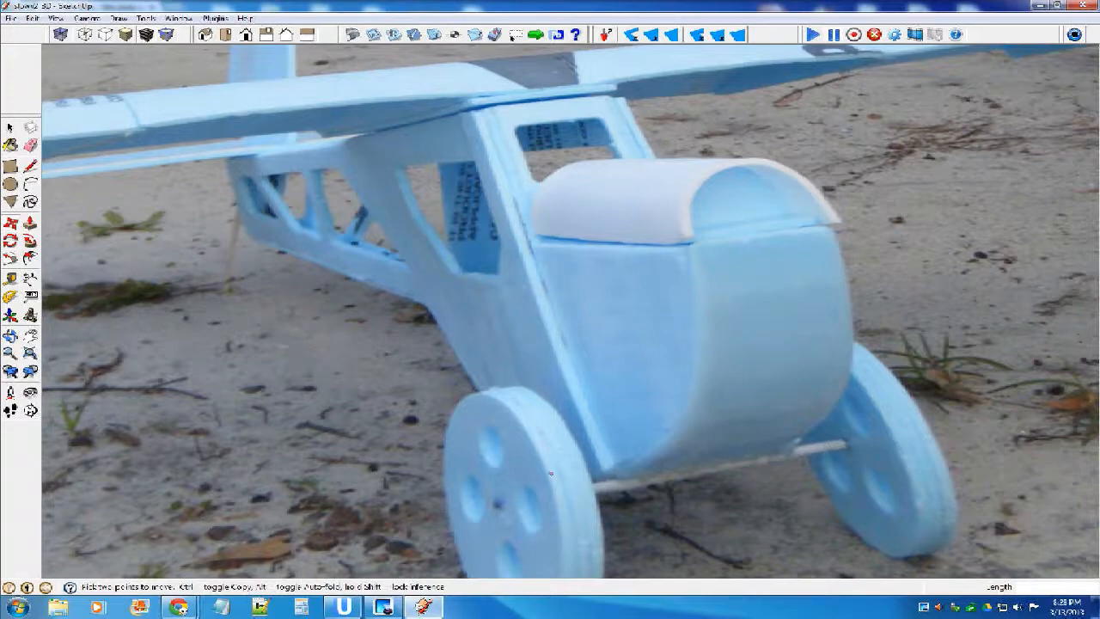
pyautogui.scroll(-8, 421, 301)
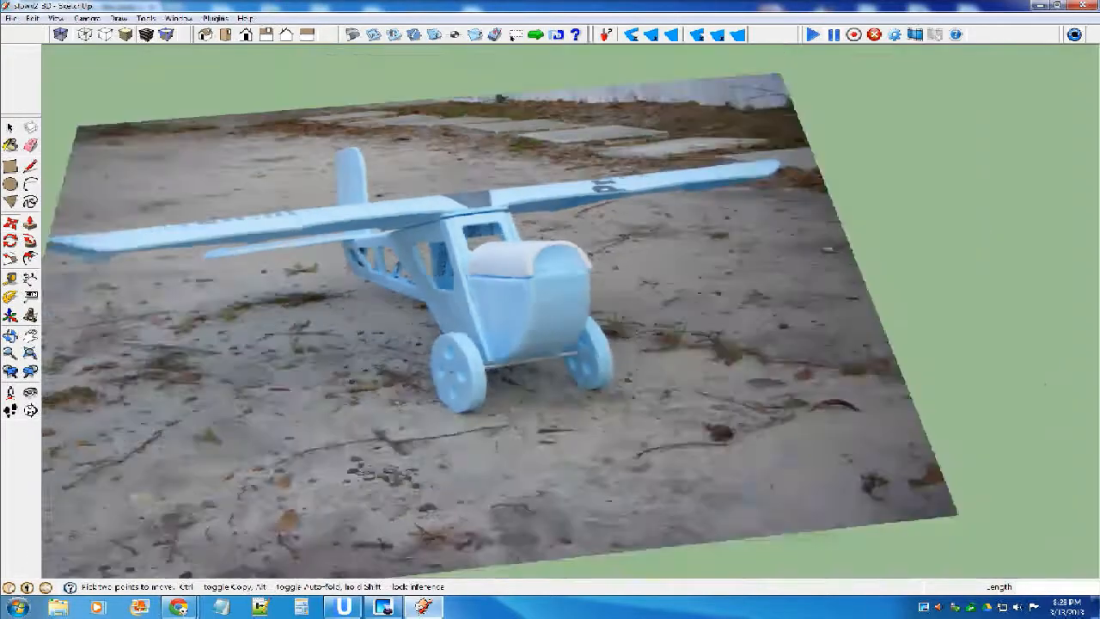
pyautogui.scroll(-3, 404, 292)
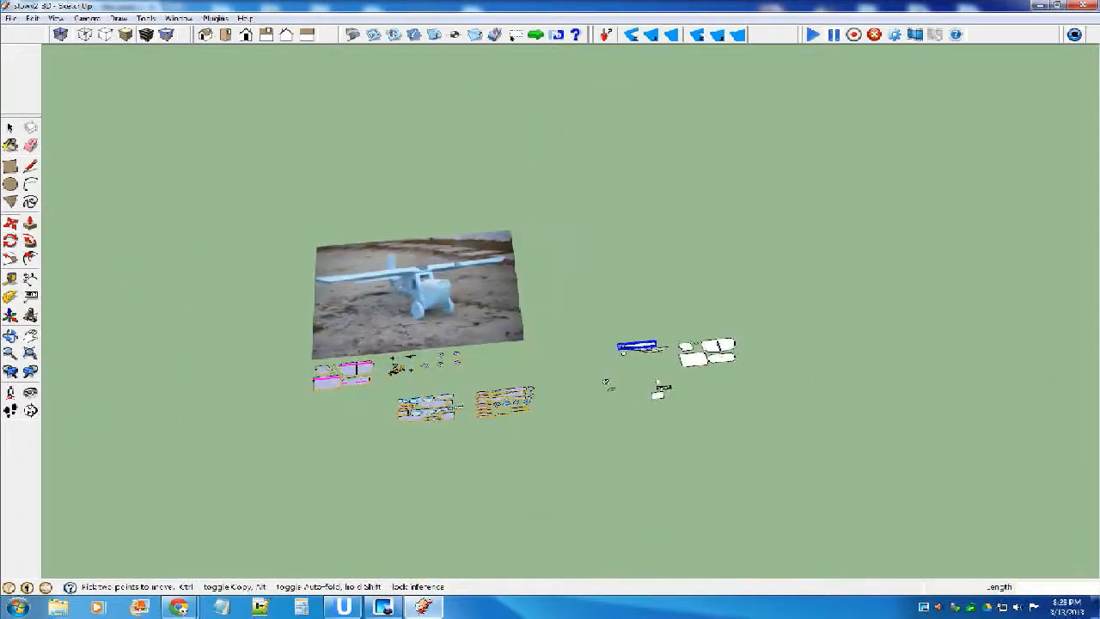
pyautogui.scroll(3, 619, 387)
pyautogui.scroll(3, 679, 305)
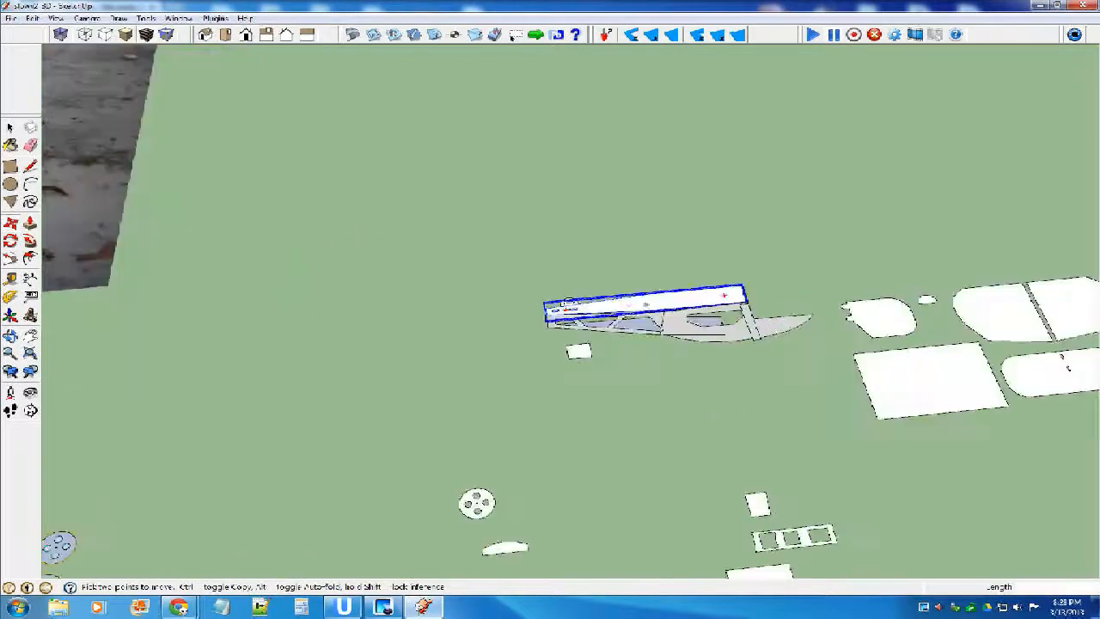
# Move the slotted top panel so its narrow-end corner snaps to the fuselage side's upper tail corner.
pyautogui.press('q')
pyautogui.scroll(4, 567, 303)
pyautogui.press('m')
pyautogui.scroll(-3, 559, 297)
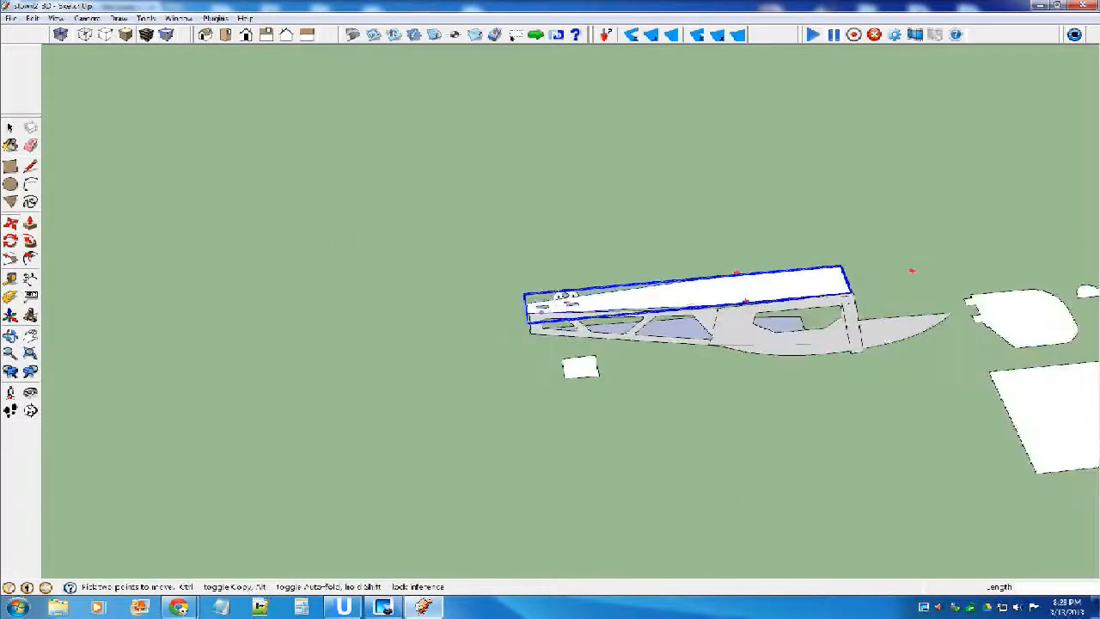
pyautogui.scroll(2, 564, 295)
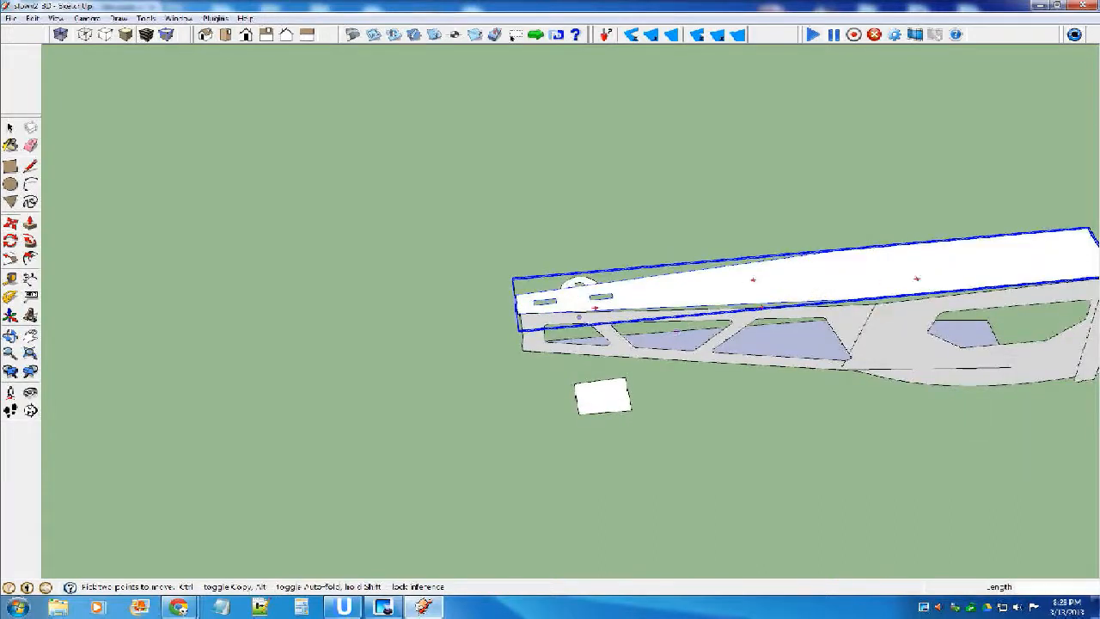
pyautogui.moveTo(632, 299); pyautogui.dragTo(655, 293, button='middle')
pyautogui.scroll(4, 542, 330)
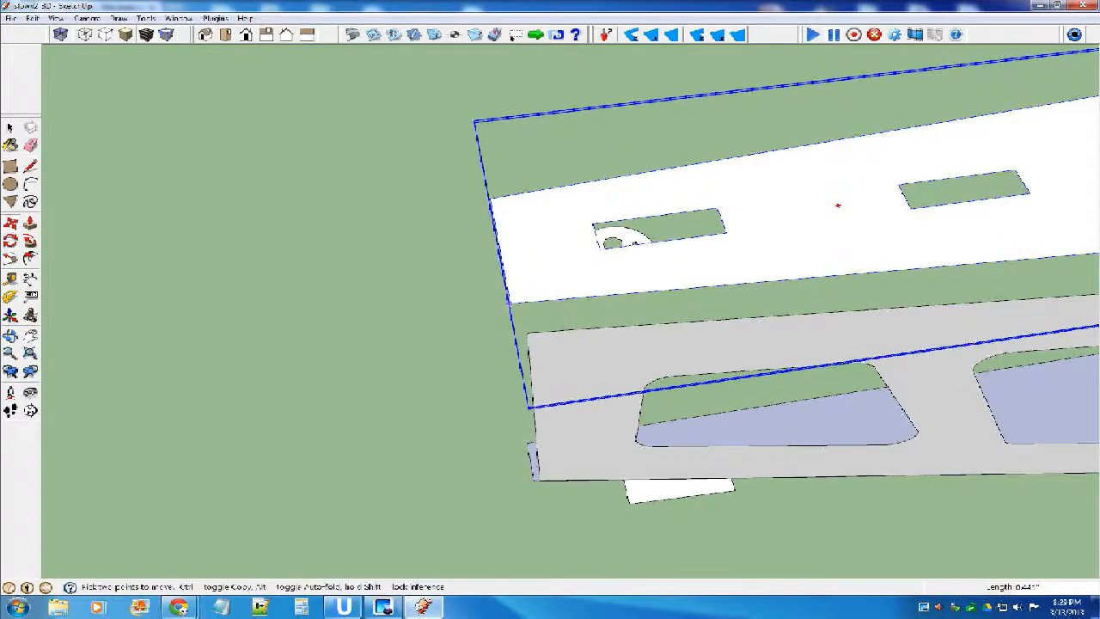
pyautogui.scroll(2, 507, 301)
pyautogui.moveTo(507, 300); pyautogui.dragTo(511, 383, button='middle')
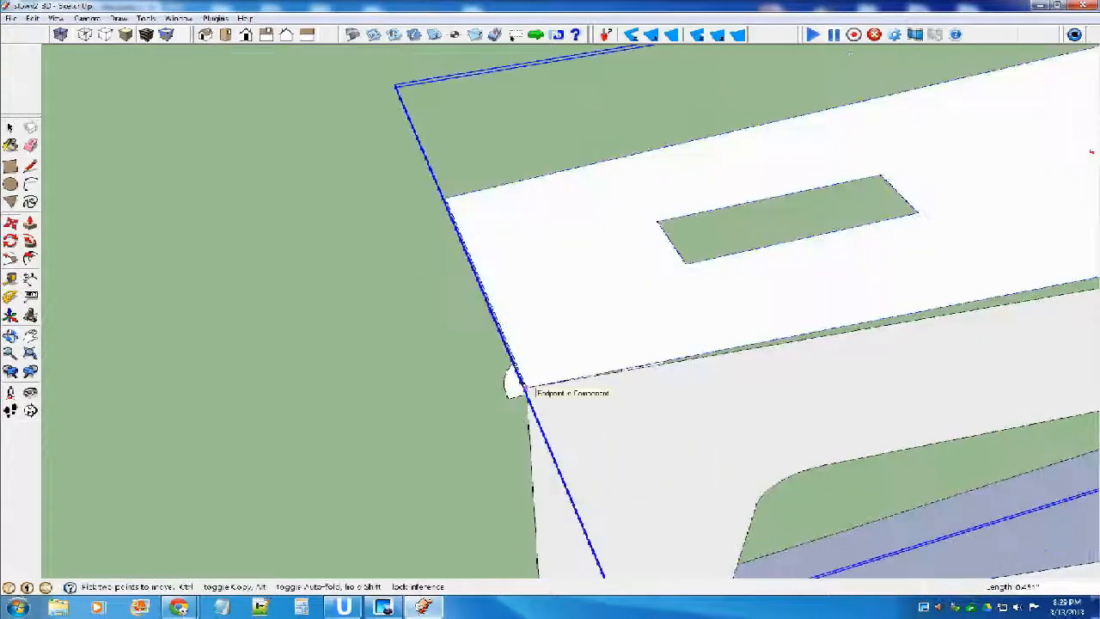
pyautogui.scroll(-5, 513, 383)
pyautogui.press('space')
# Examine the fit between the slotted top panel and the bent fuselage side from the front and above the cabin.
pyautogui.scroll(-4, 513, 382)
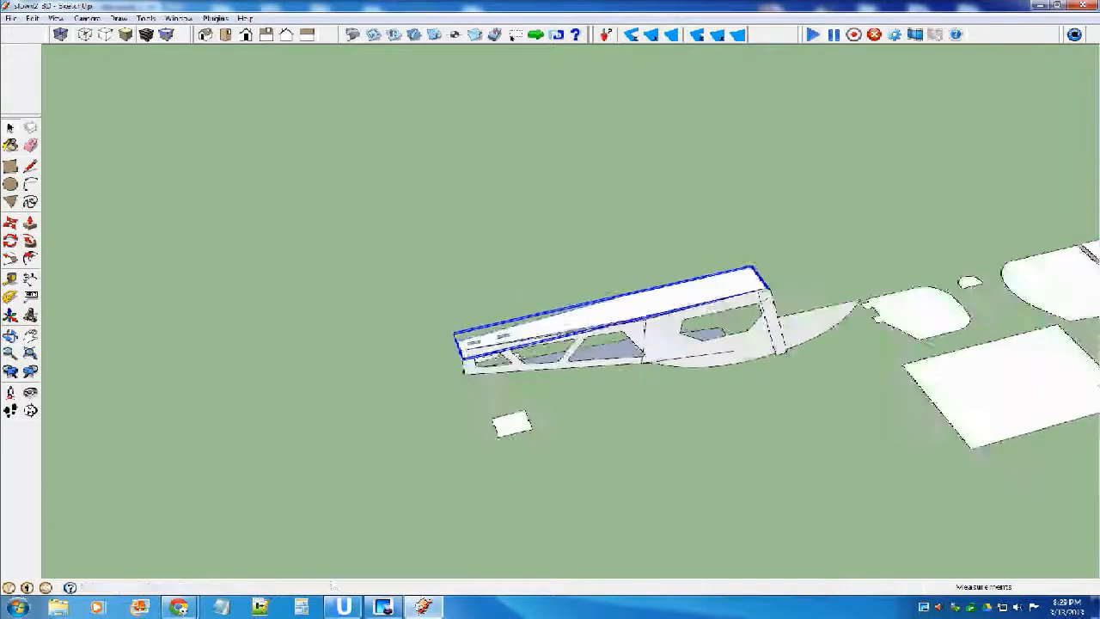
pyautogui.scroll(10, 687, 344)
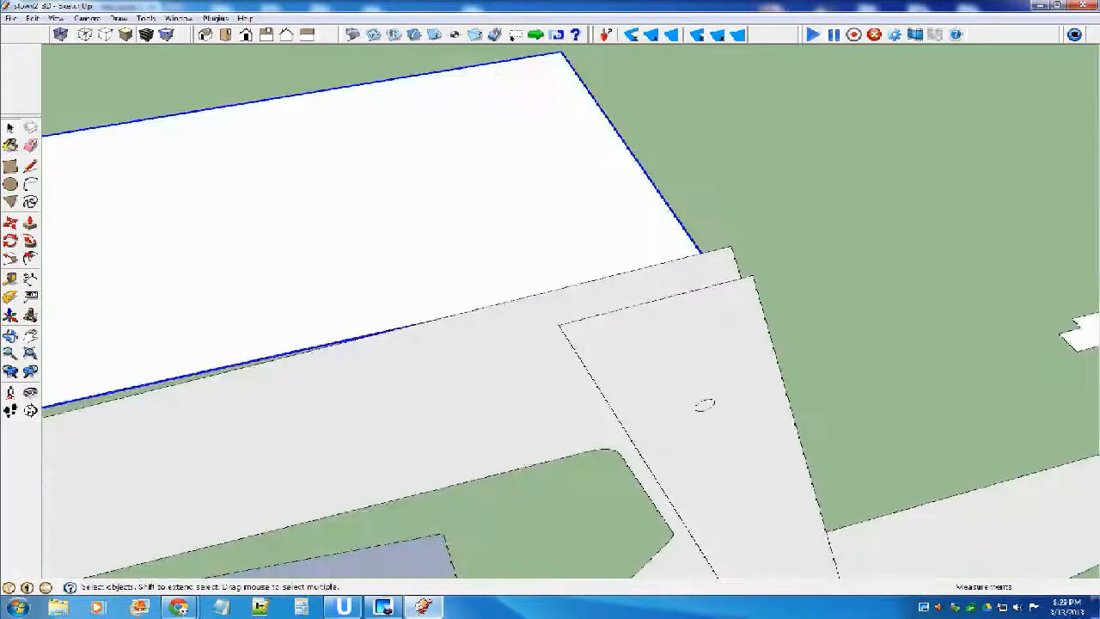
pyautogui.moveTo(707, 400); pyautogui.dragTo(538, 462, button='middle')
pyautogui.moveTo(773, 412); pyautogui.dragTo(606, 280, button='middle')
pyautogui.scroll(-10, 609, 283)
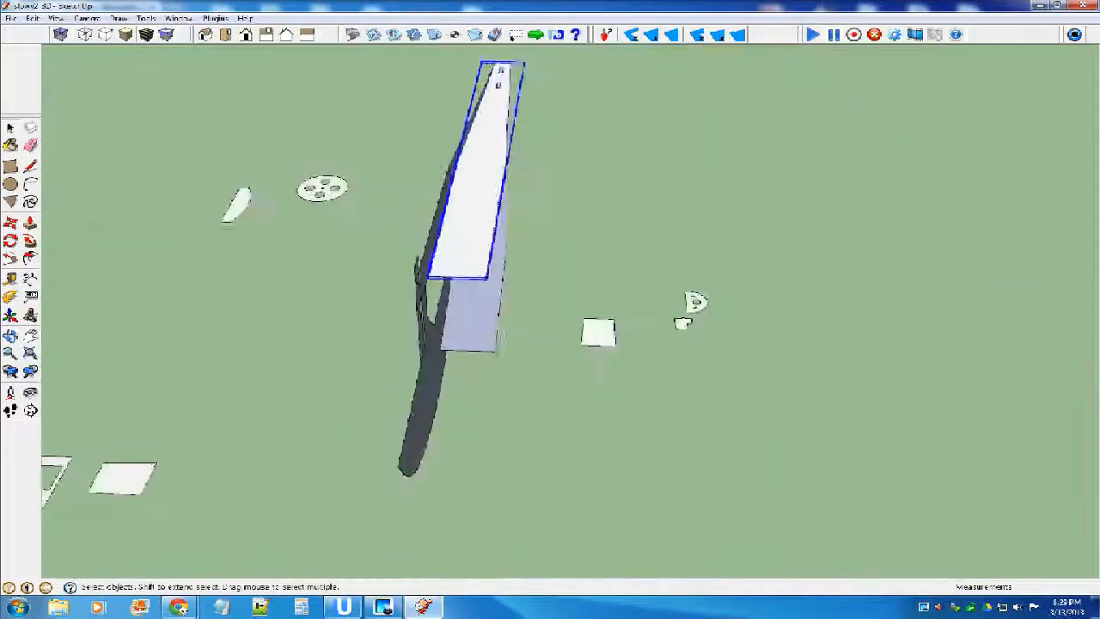
pyautogui.moveTo(664, 298); pyautogui.dragTo(606, 354, button='middle')
pyautogui.scroll(2, 491, 176)
pyautogui.scroll(5, 464, 146)
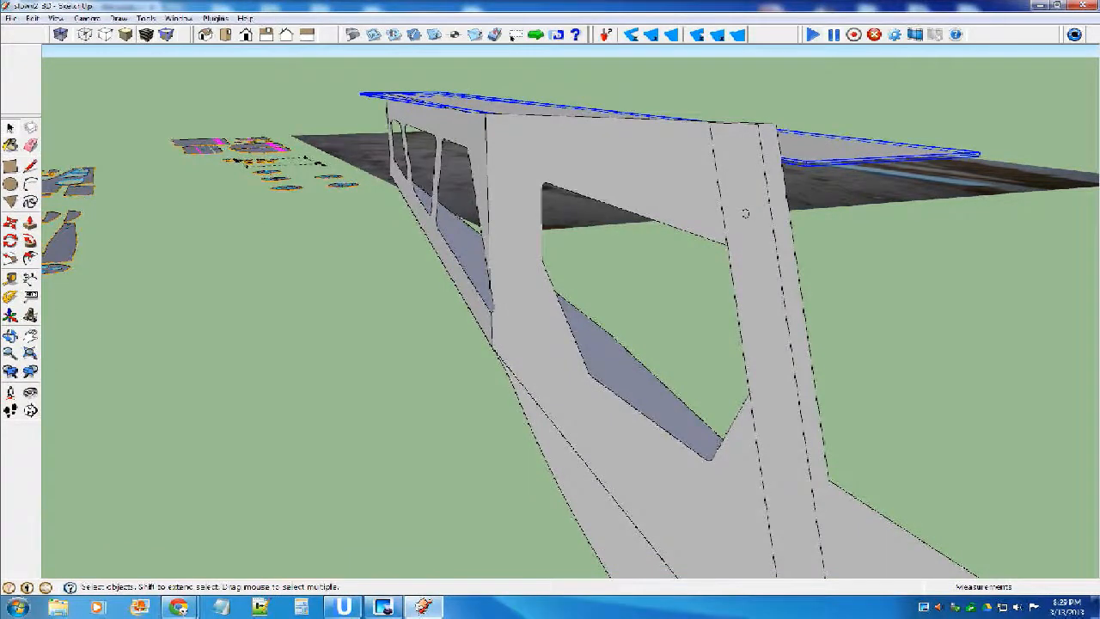
pyautogui.moveTo(469, 206); pyautogui.dragTo(468, 293, button='middle')
pyautogui.scroll(-3, 567, 297)
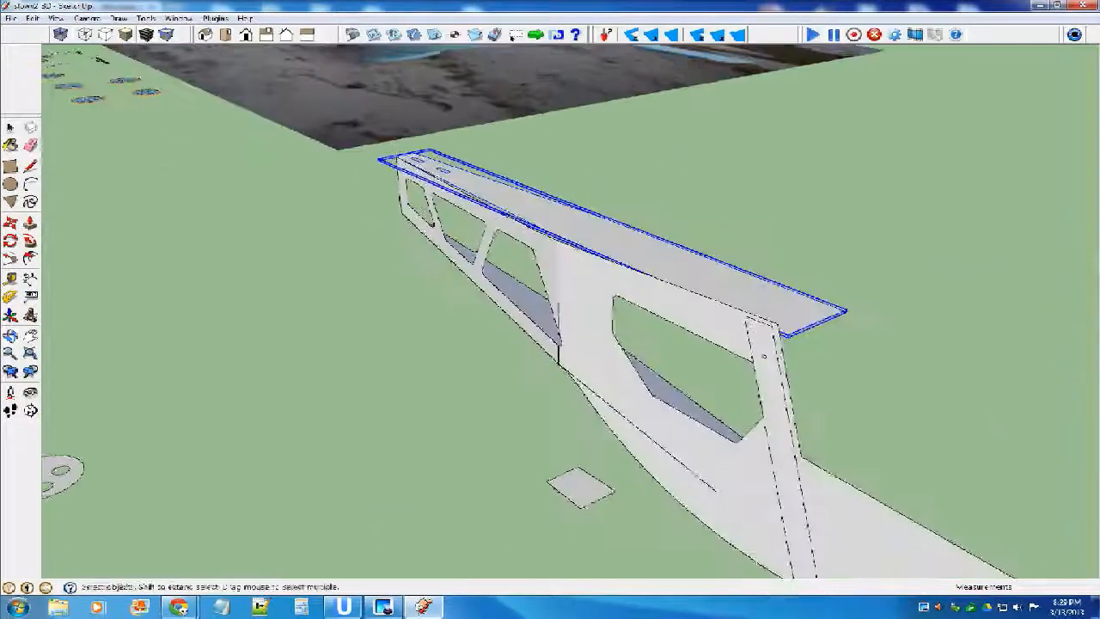
pyautogui.scroll(-5, 469, 294)
pyautogui.scroll(10, 468, 273)
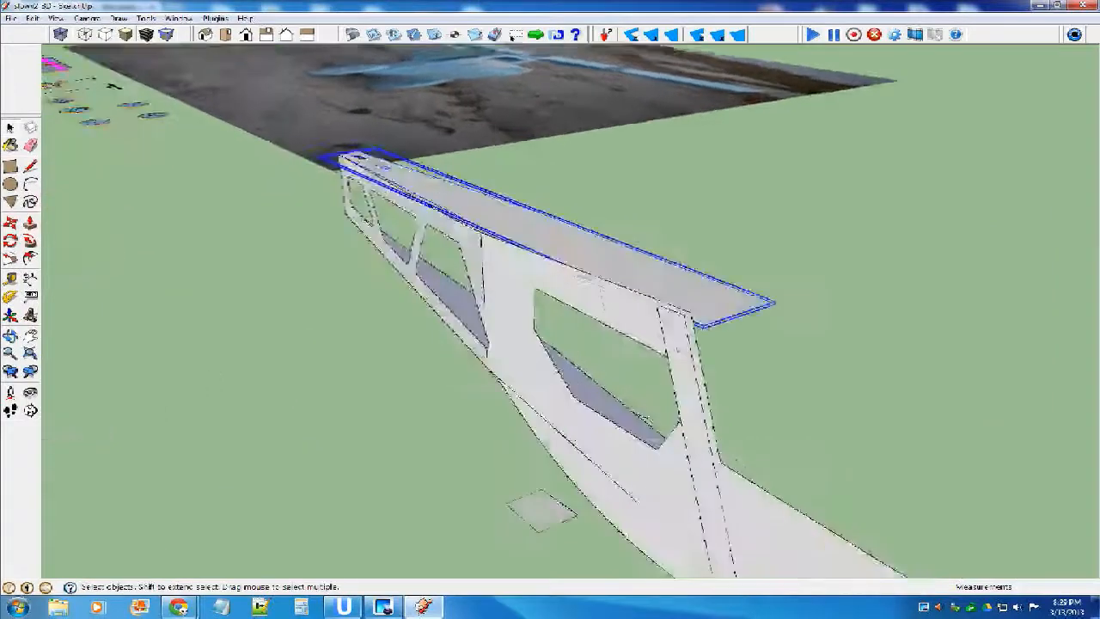
# Check the bent tail section's face inside the fuselage side component and leave the component.
pyautogui.doubleClick(473, 263)
pyautogui.doubleClick(473, 263)
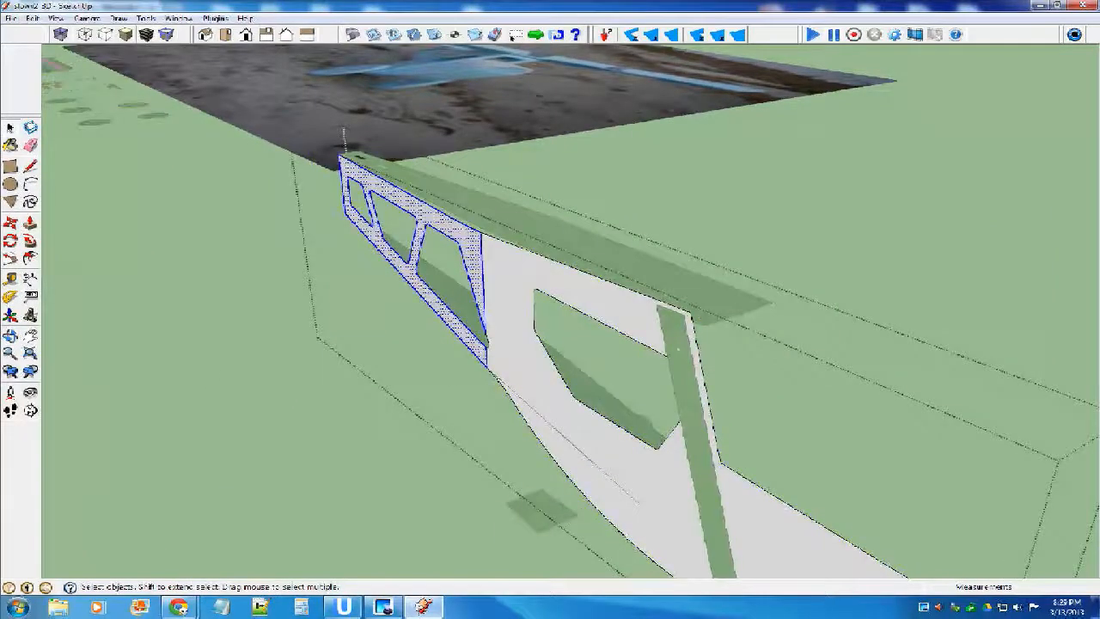
pyautogui.scroll(-5, 473, 262)
pyautogui.click(431, 290)
pyautogui.scroll(-1, 432, 291)
pyautogui.moveTo(591, 369); pyautogui.dragTo(490, 377, button='middle')
pyautogui.moveTo(456, 249); pyautogui.dragTo(623, 236, button='middle')
# Look over the loose flat parts around the fuselage, including the narrow frame with three cutouts and the neighbouring rectangular pieces.
pyautogui.scroll(-6, 501, 261)
pyautogui.scroll(8, 720, 305)
pyautogui.scroll(-4, 622, 265)
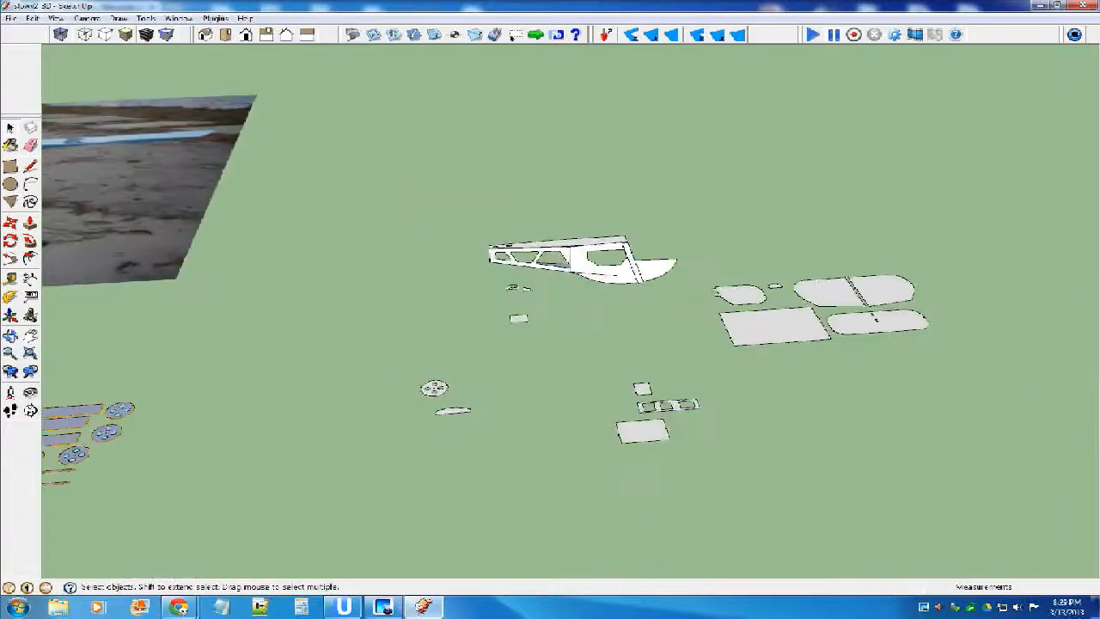
pyautogui.scroll(-1, 661, 402)
pyautogui.scroll(3, 677, 373)
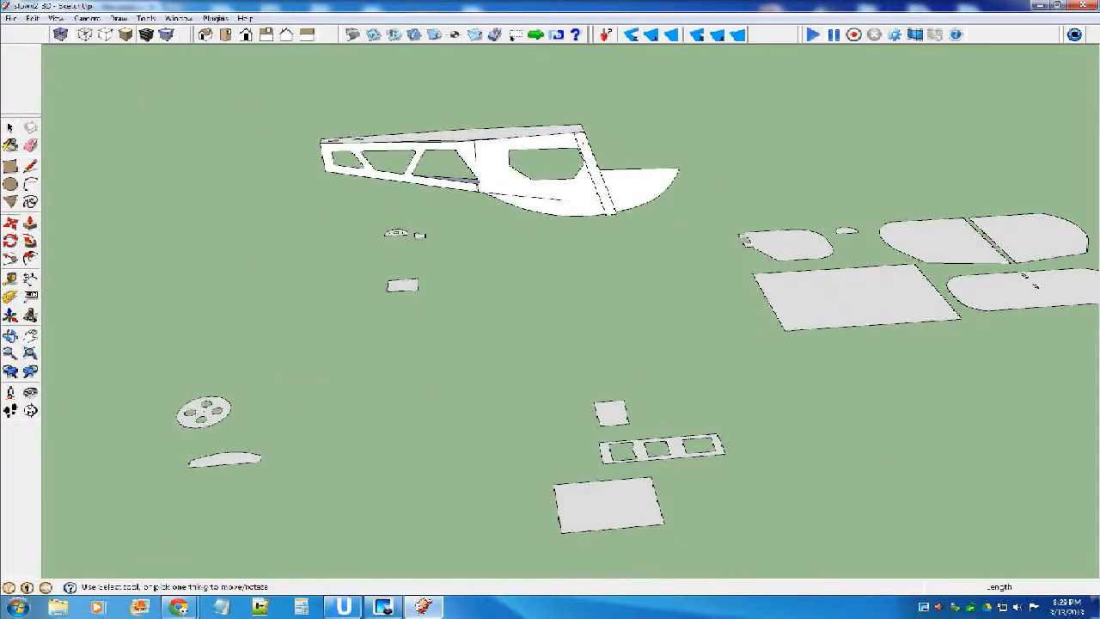
pyautogui.scroll(-4, 754, 402)
pyautogui.moveTo(726, 425); pyautogui.dragTo(685, 459, button='middle')
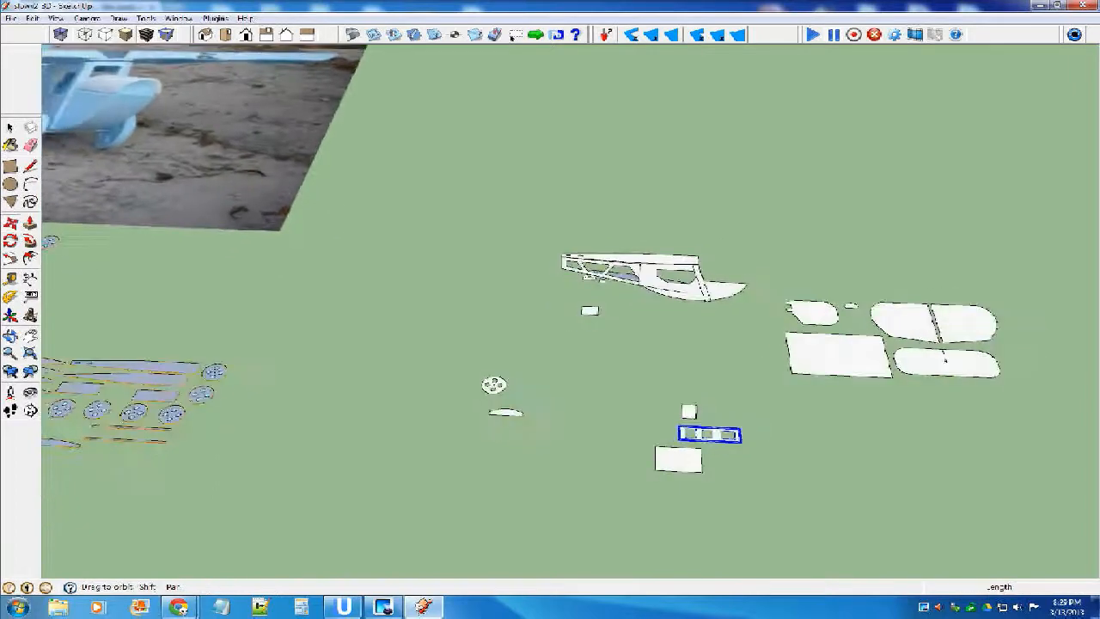
pyautogui.scroll(-1, 686, 465)
pyautogui.scroll(3, 721, 459)
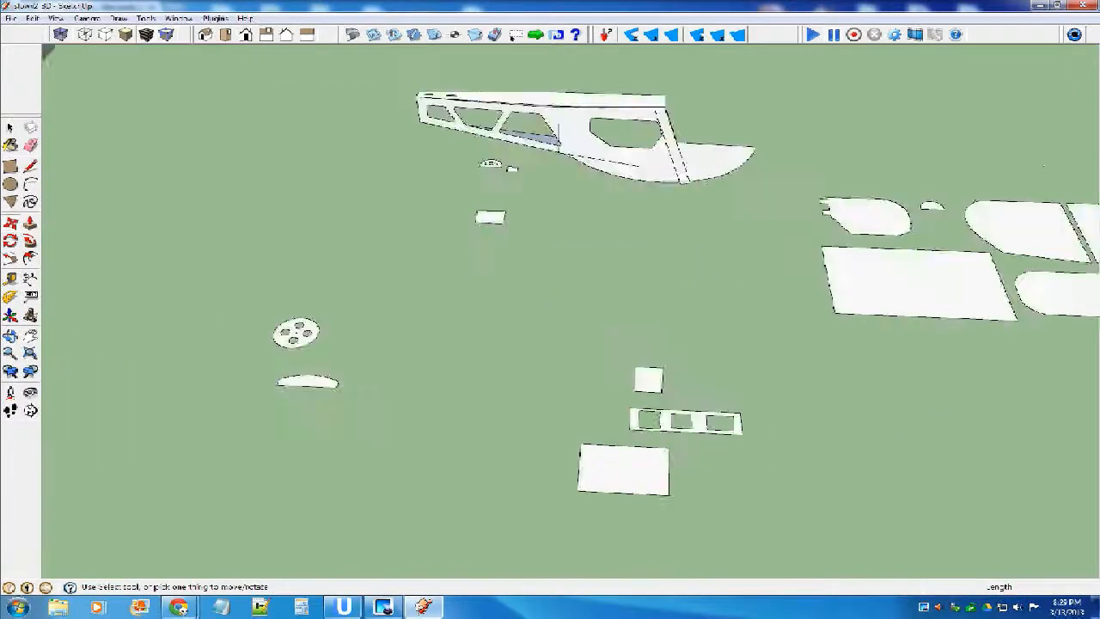
pyautogui.scroll(2, 714, 443)
pyautogui.scroll(1, 604, 420)
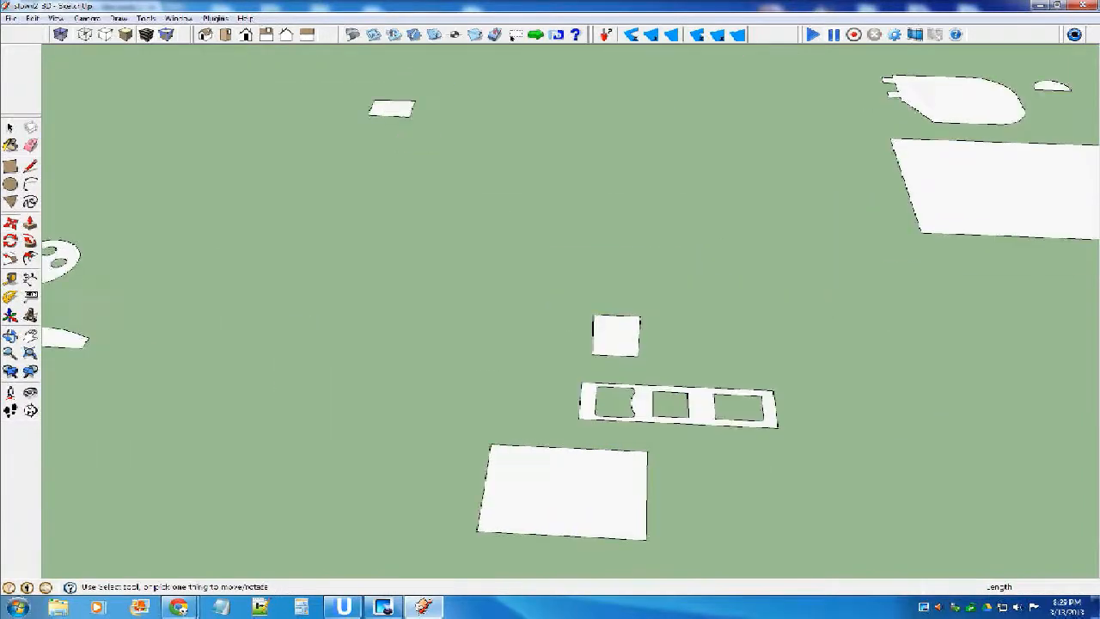
# Rotate the narrow frame with three cutouts so it stands upright and crosswise to the fuselage side.
pyautogui.moveTo(604, 420); pyautogui.dragTo(606, 369, button='middle')
pyautogui.scroll(1, 606, 369)
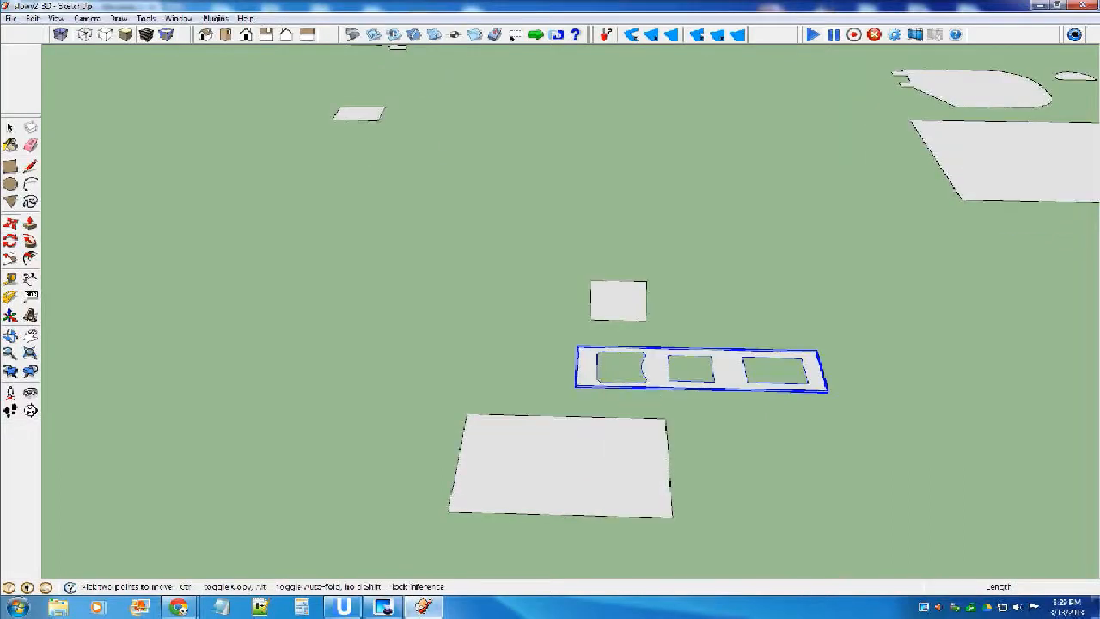
pyautogui.press('q')
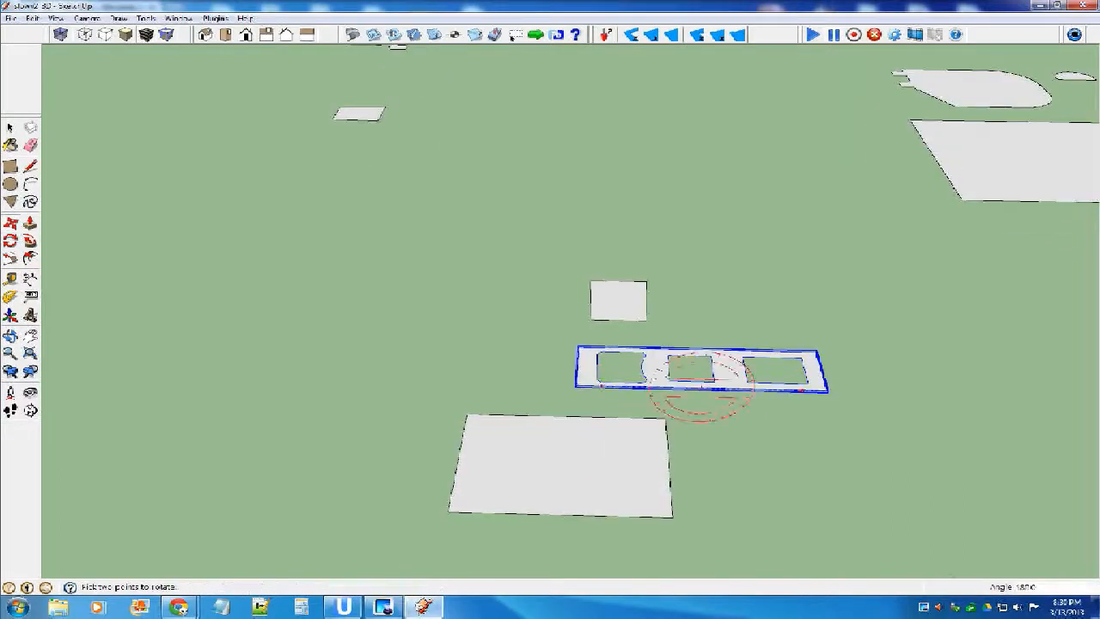
pyautogui.click(602, 385)
pyautogui.click(707, 297)
pyautogui.click(708, 309)
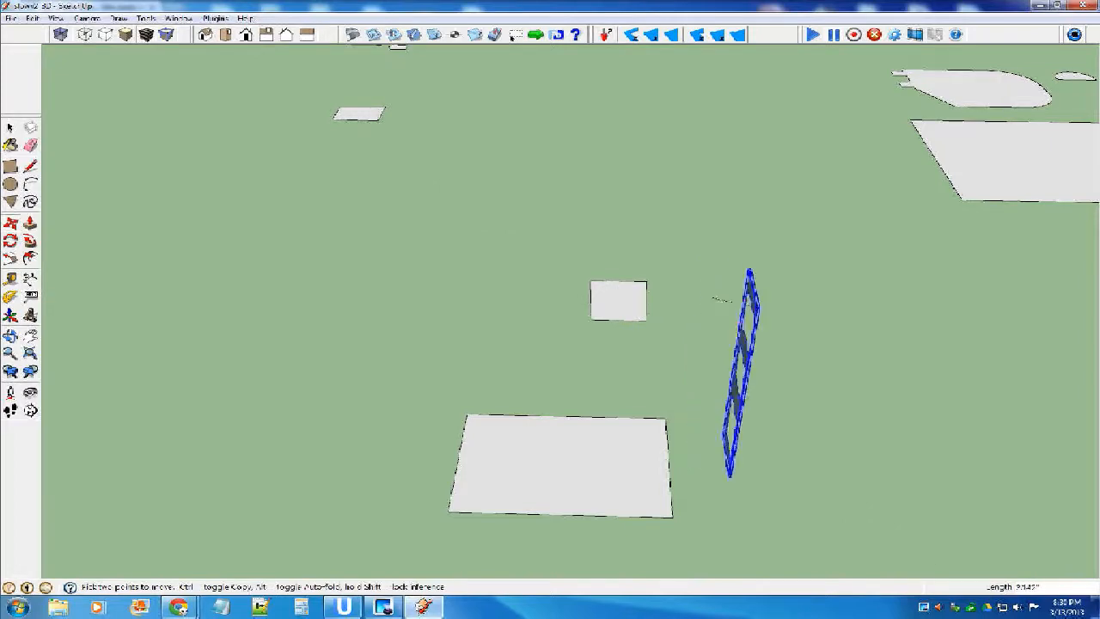
# Move the upright frame so its upper corner meets the front upper corner of the fuselage side's cabin.
pyautogui.scroll(-8, 634, 397)
pyautogui.scroll(10, 636, 266)
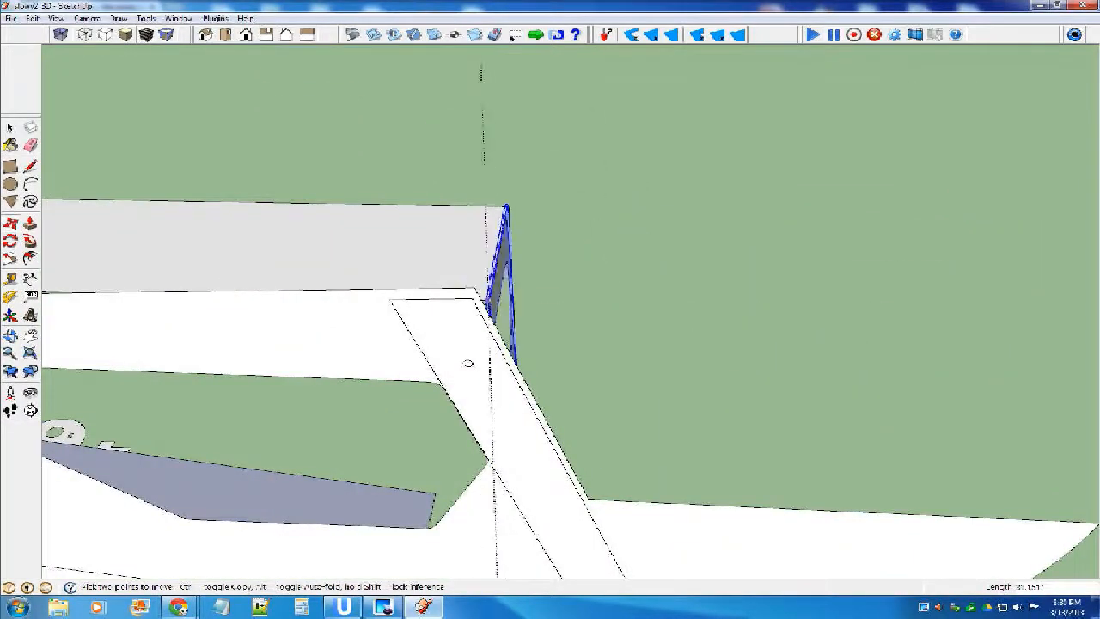
pyautogui.click(475, 294)
pyautogui.press('space')
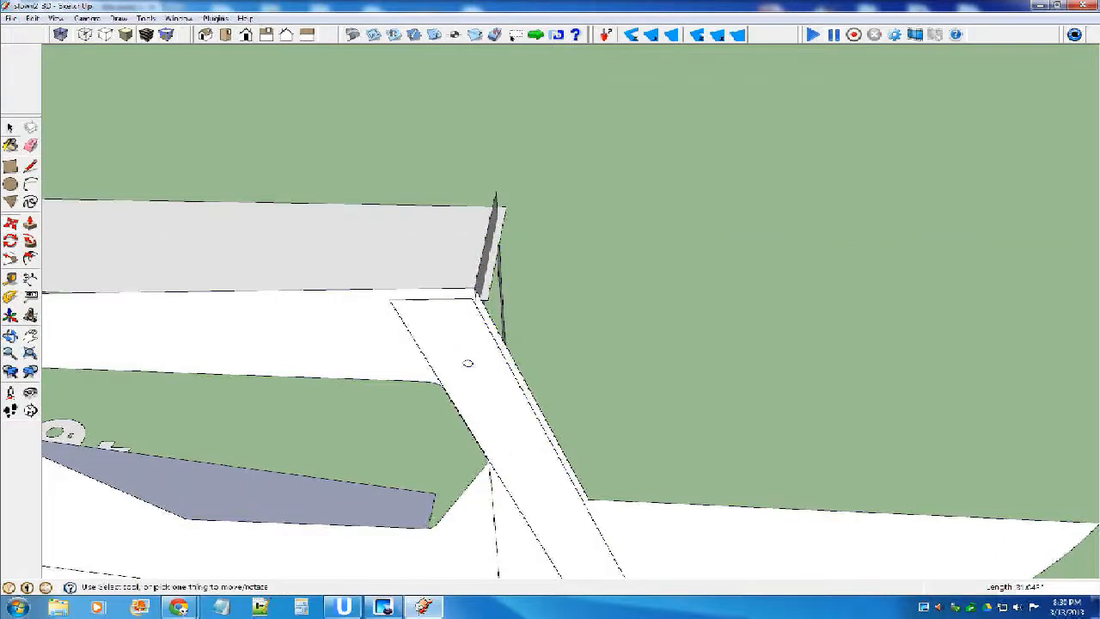
pyautogui.click(487, 243)
pyautogui.click(559, 245)
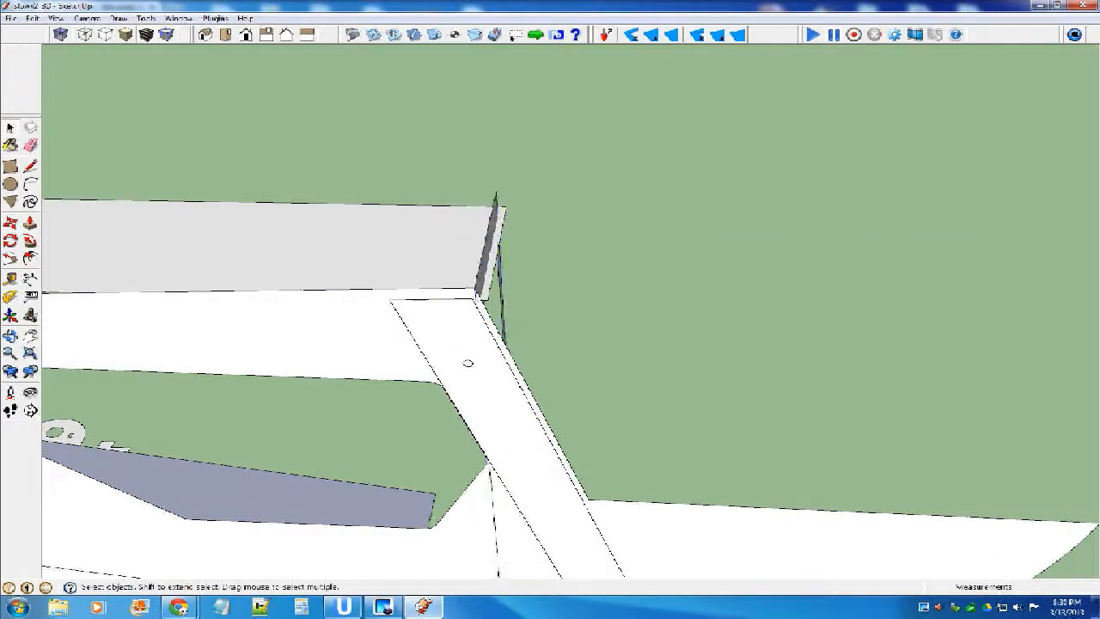
# Rotate the three-cutout frame about its upper corner so it leans forward and meets the nose's upper edge at the windshield line.
pyautogui.scroll(-3, 488, 212)
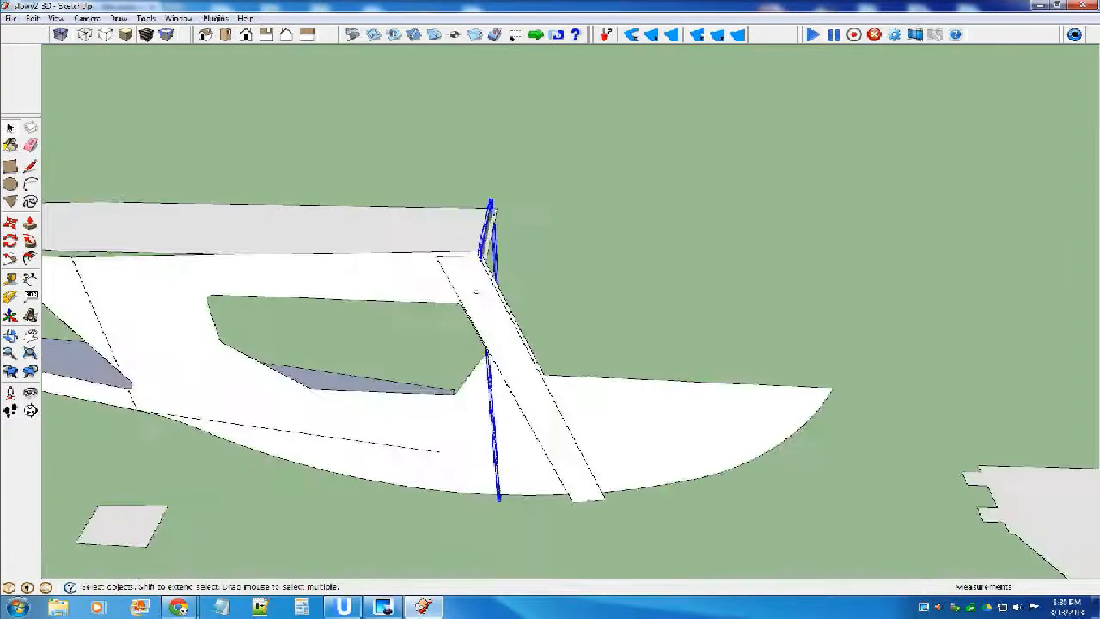
pyautogui.press('q')
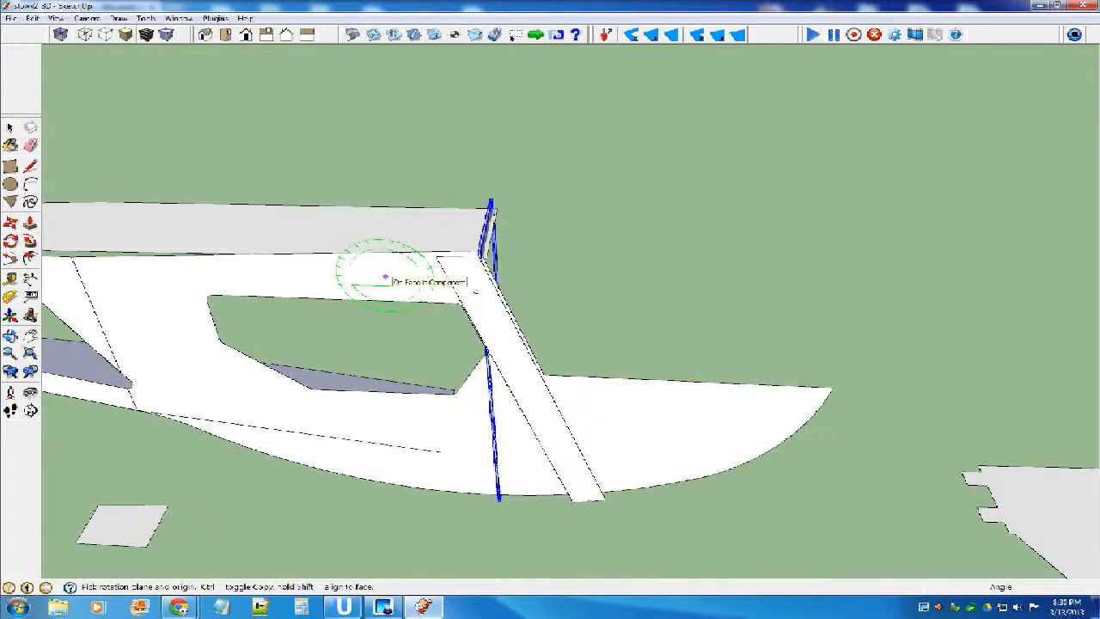
pyautogui.scroll(2, 464, 263)
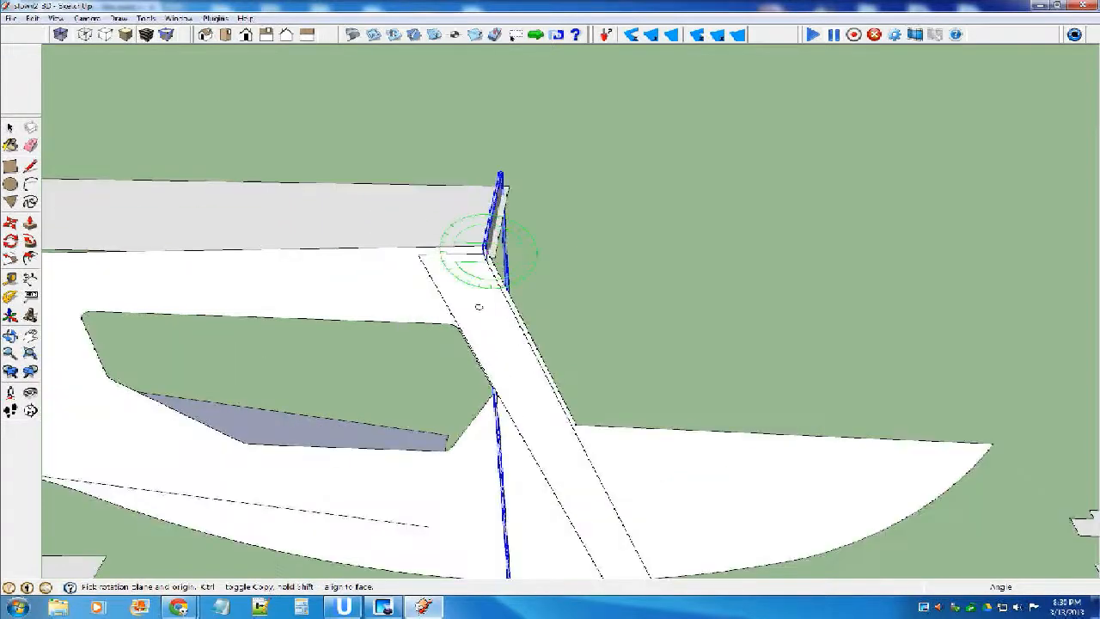
pyautogui.scroll(4, 488, 248)
pyautogui.moveTo(483, 246); pyautogui.dragTo(408, 239, button='middle')
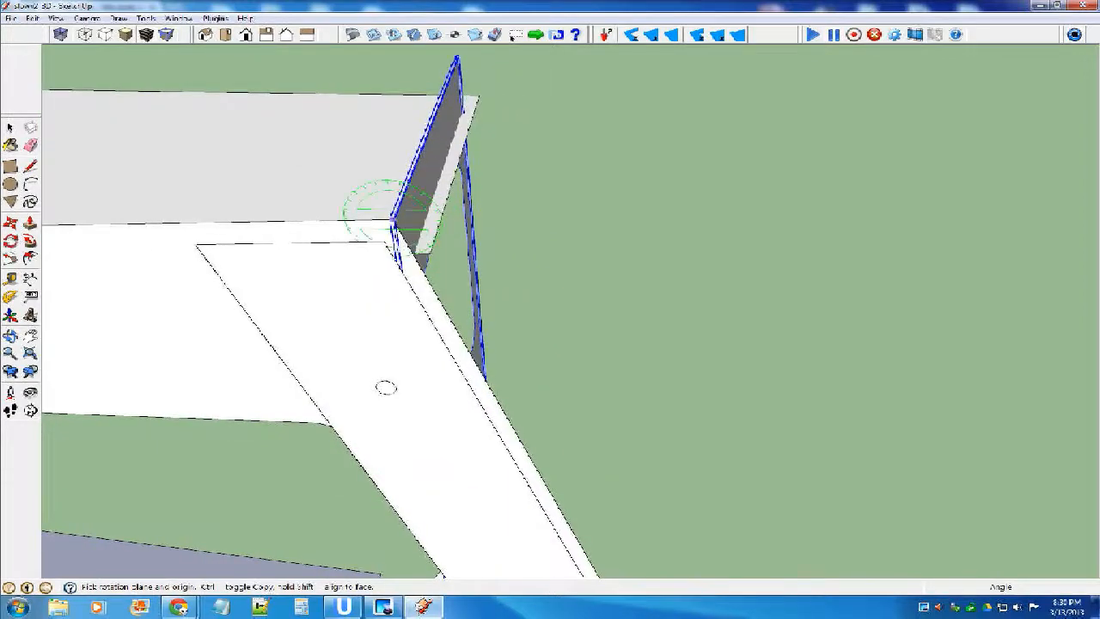
pyautogui.moveTo(391, 219); pyautogui.dragTo(352, 230)
pyautogui.scroll(-4, 496, 202)
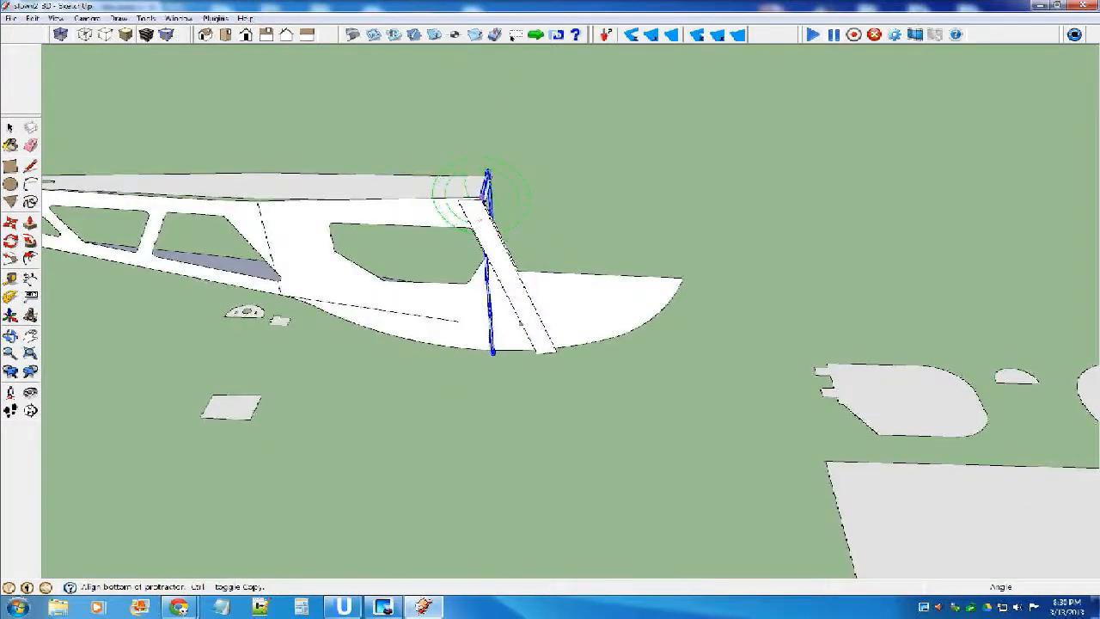
pyautogui.moveTo(426, 234); pyautogui.dragTo(430, 278, button='middle')
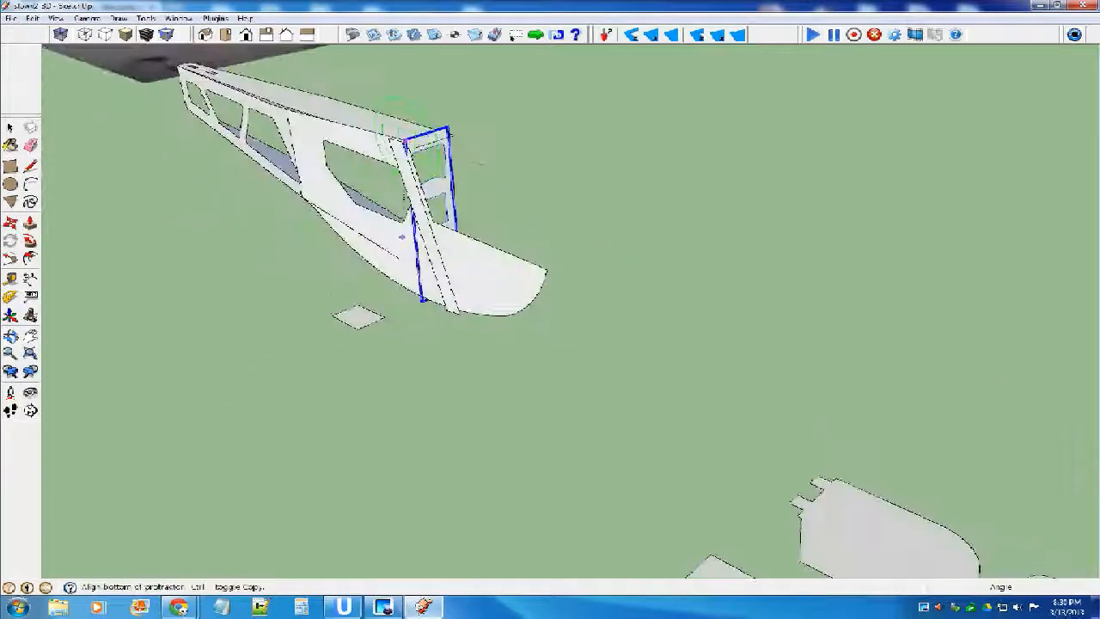
pyautogui.scroll(3, 400, 103)
pyautogui.moveTo(397, 62); pyautogui.dragTo(519, 70, button='middle')
pyautogui.scroll(1, 519, 70)
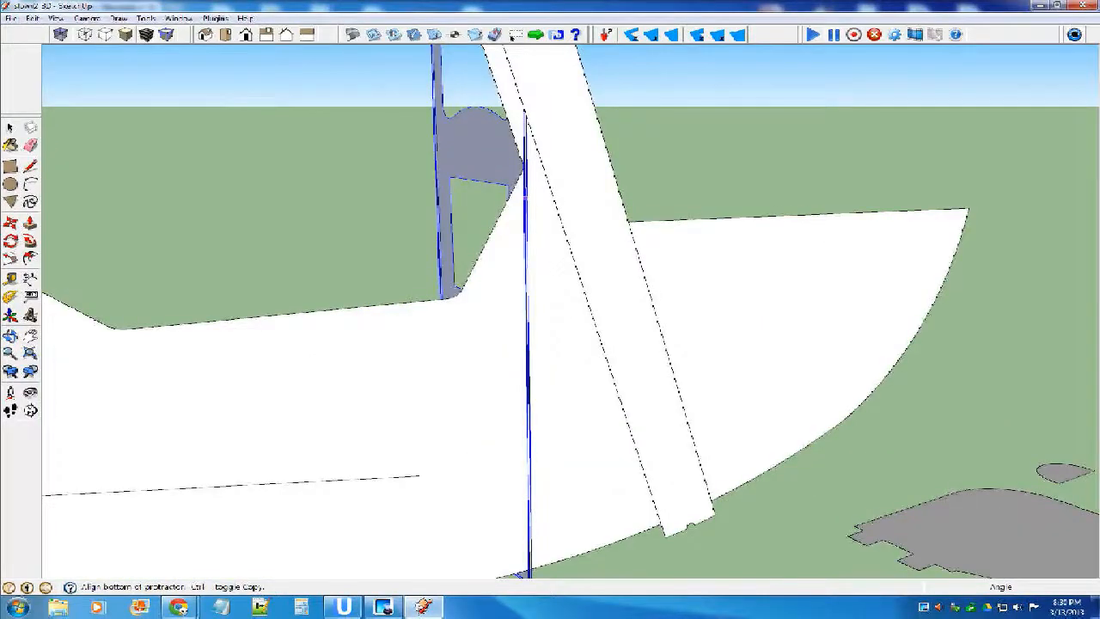
pyautogui.click(525, 198)
pyautogui.scroll(1, 516, 198)
pyautogui.moveTo(516, 198); pyautogui.dragTo(354, 248, button='middle')
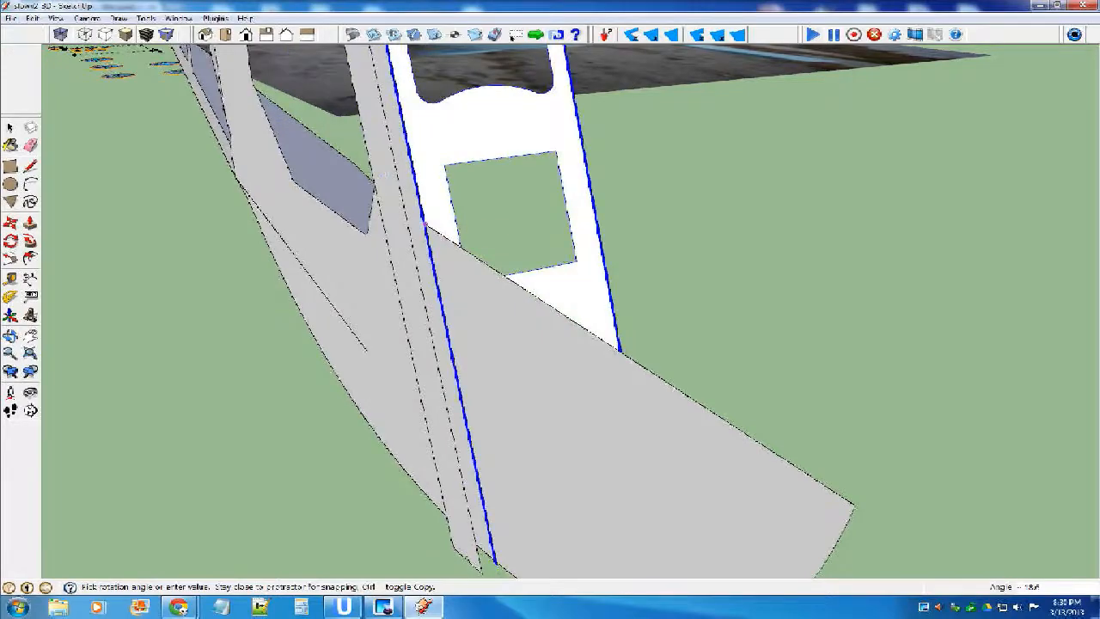
pyautogui.press('space')
pyautogui.click(516, 227)
pyautogui.scroll(-6, 438, 300)
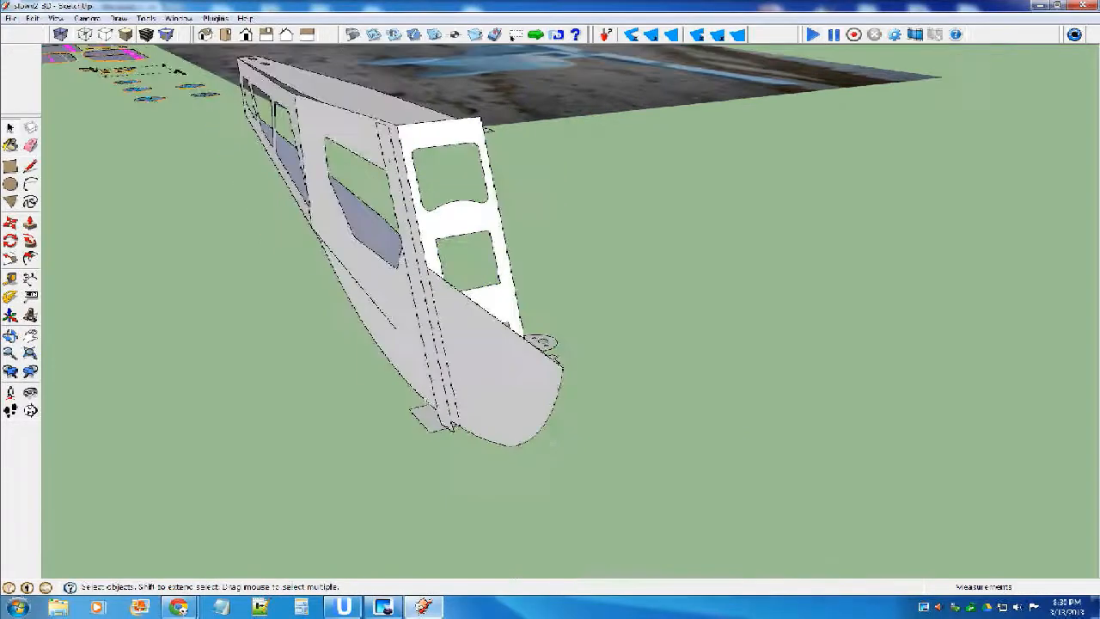
# Examine the fitted windshield frame, the loose flat parts, and the wheels in the reference photo of the airplane.
pyautogui.moveTo(438, 301); pyautogui.dragTo(620, 289, button='middle')
pyautogui.scroll(-4, 555, 251)
pyautogui.scroll(-5, 563, 259)
pyautogui.scroll(6, 503, 365)
pyautogui.scroll(5, 472, 349)
pyautogui.click(523, 346)
pyautogui.scroll(-10, 821, 415)
pyautogui.scroll(3, 156, 174)
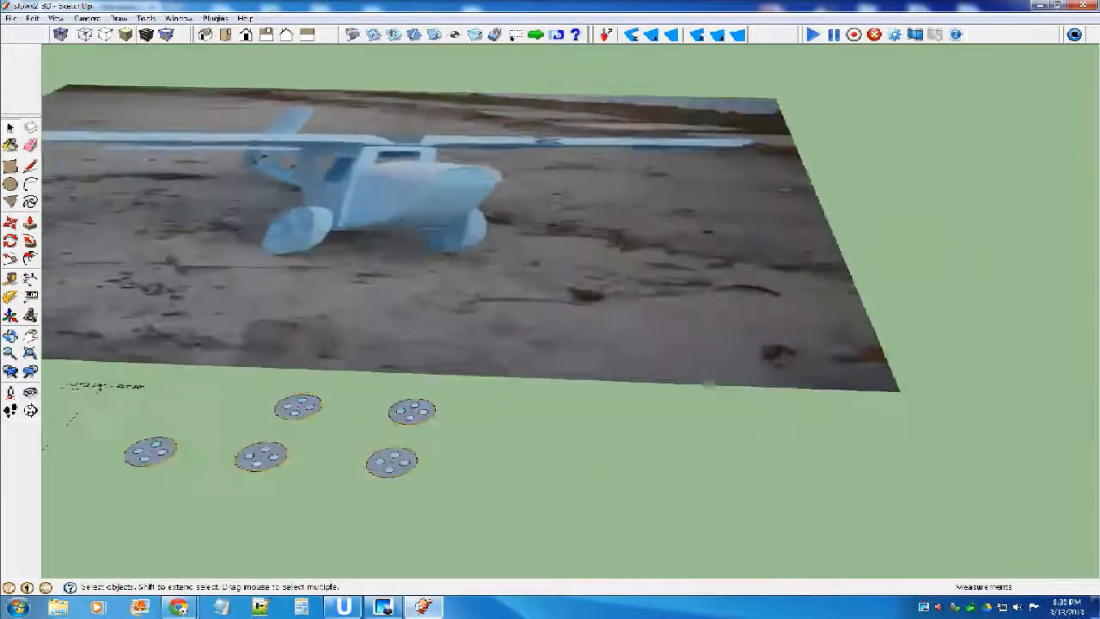
pyautogui.scroll(6, 297, 219)
pyautogui.scroll(-10, 296, 219)
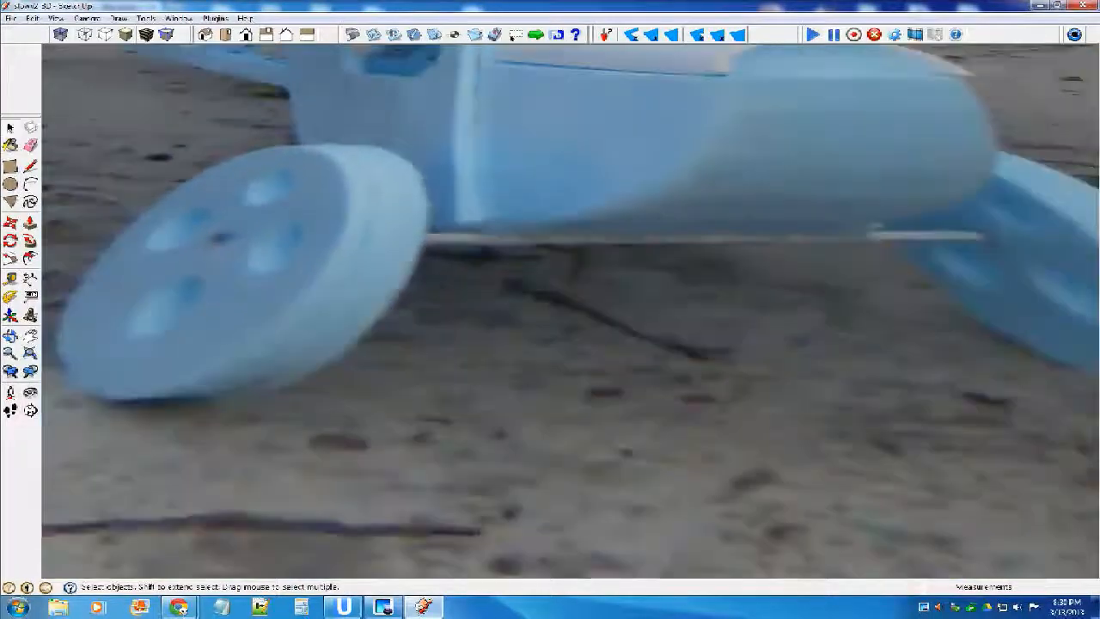
pyautogui.scroll(10, 550, 307)
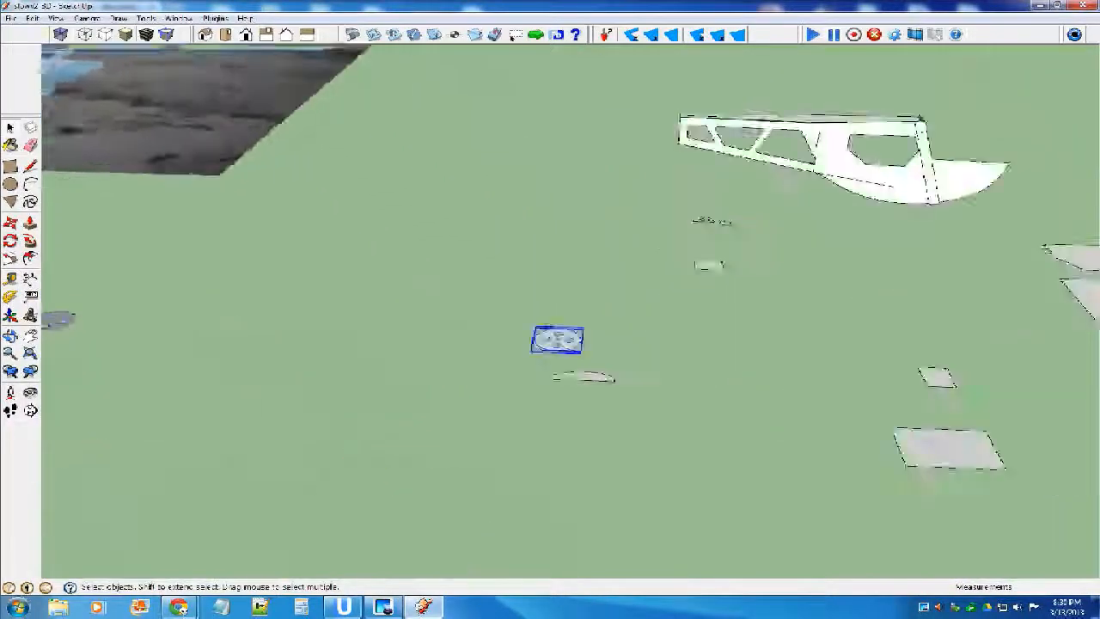
# Try to copy the loose four-hole wheel disc straight up, and undo the copy.
pyautogui.scroll(-8, 595, 505)
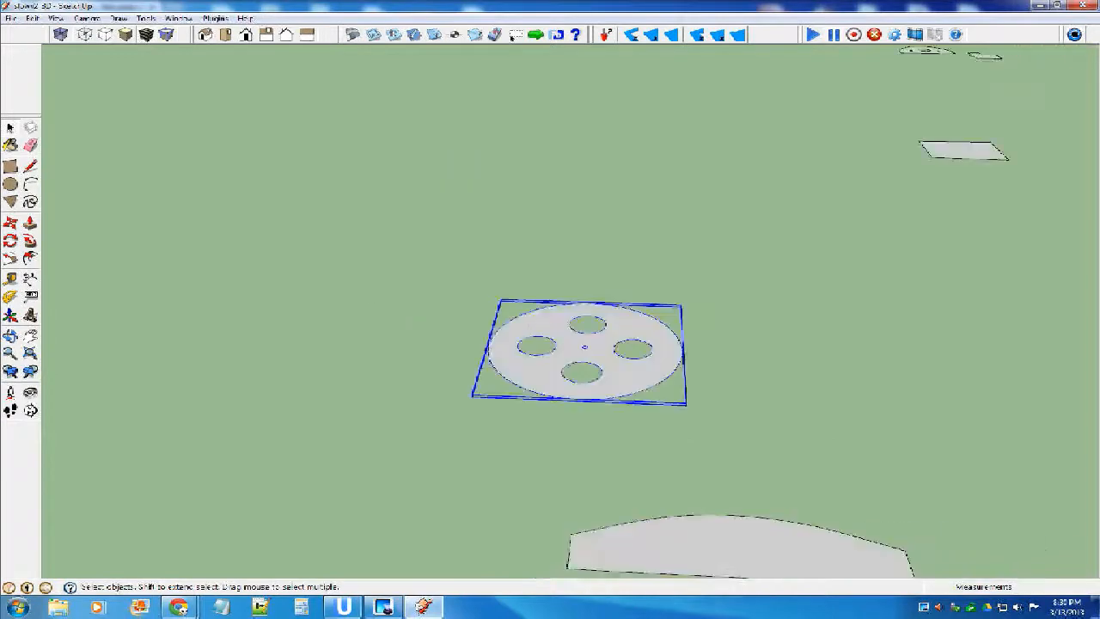
pyautogui.moveTo(595, 505); pyautogui.dragTo(614, 402, button='middle')
pyautogui.scroll(5, 626, 430)
pyautogui.scroll(2, 625, 425)
pyautogui.press('m')
pyautogui.press('ctrl')
pyautogui.click(614, 401)
pyautogui.moveTo(618, 340); pyautogui.dragTo(616, 289, button='middle')
pyautogui.click(615, 283)
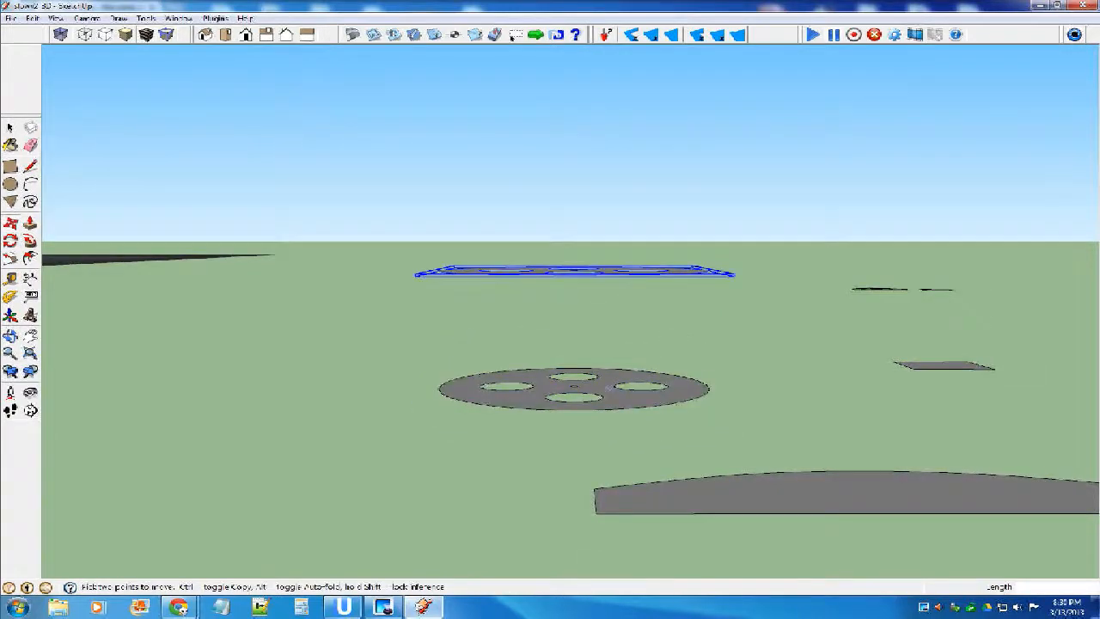
pyautogui.hotkey('ctrl', 'z')
# Copy the wheel disc straight up by .25 inch and multiply the copy x2 to stack three discs.
pyautogui.press('ctrl')
pyautogui.click(613, 401)
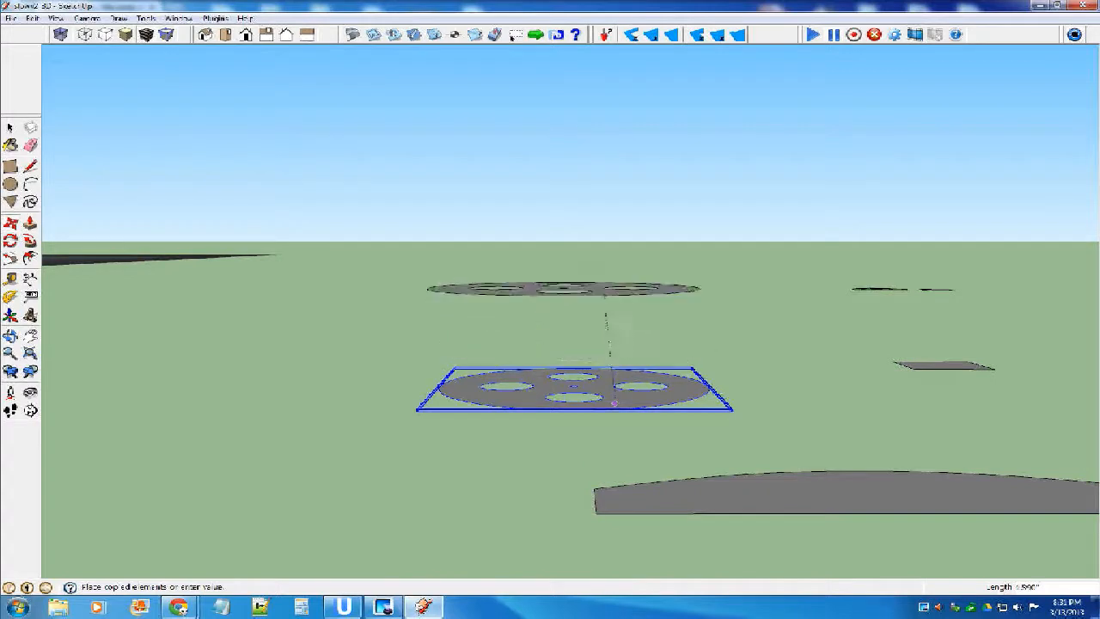
pyautogui.click(615, 315)
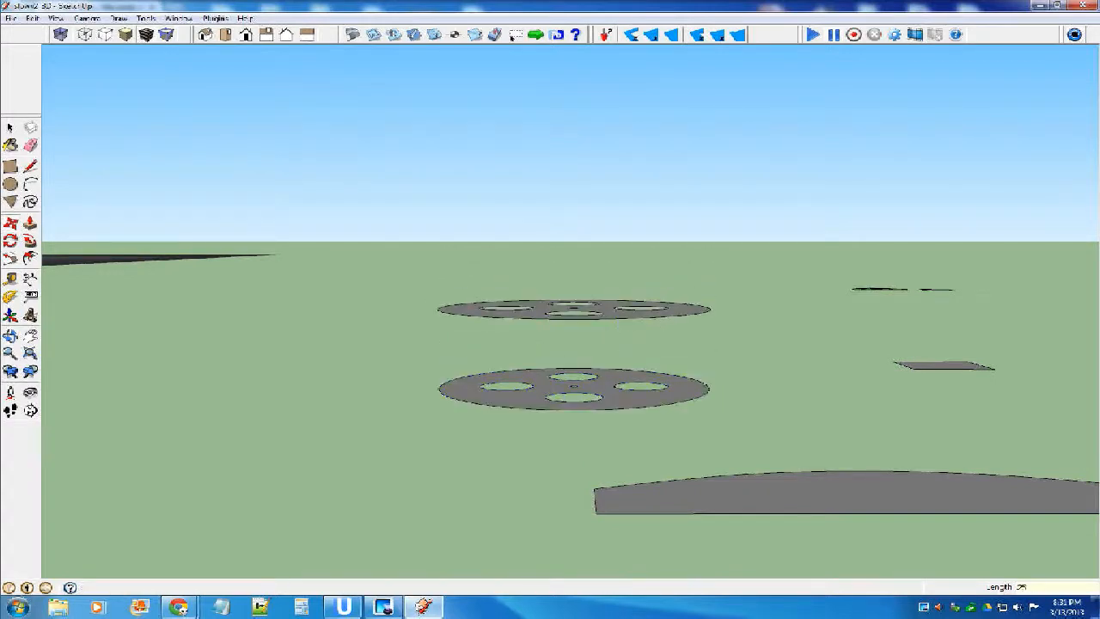
pyautogui.press('Return')
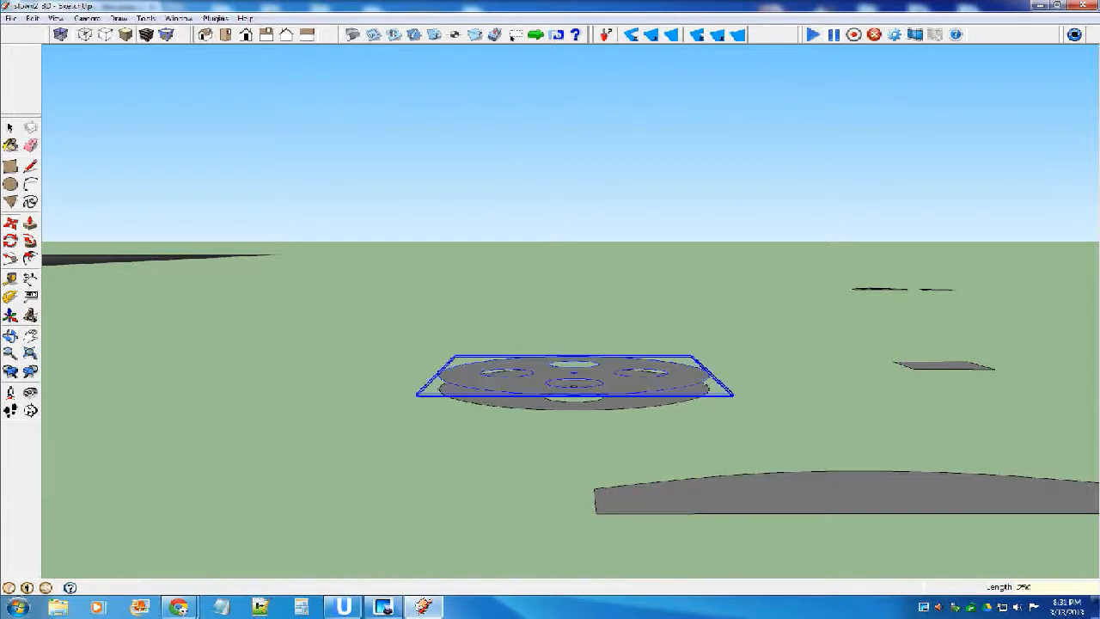
pyautogui.press('Return')
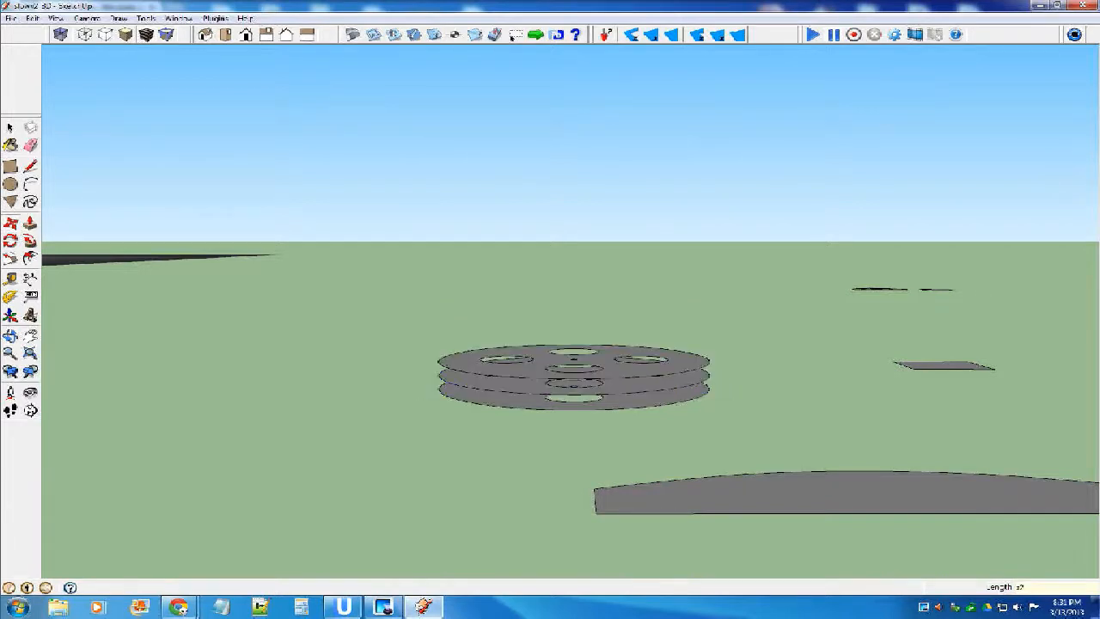
# Copy the top wheel disc straight up and multiply the copy x5 into an evenly spaced vertical row.
pyautogui.press('space')
pyautogui.click(574, 361)
pyautogui.press('m')
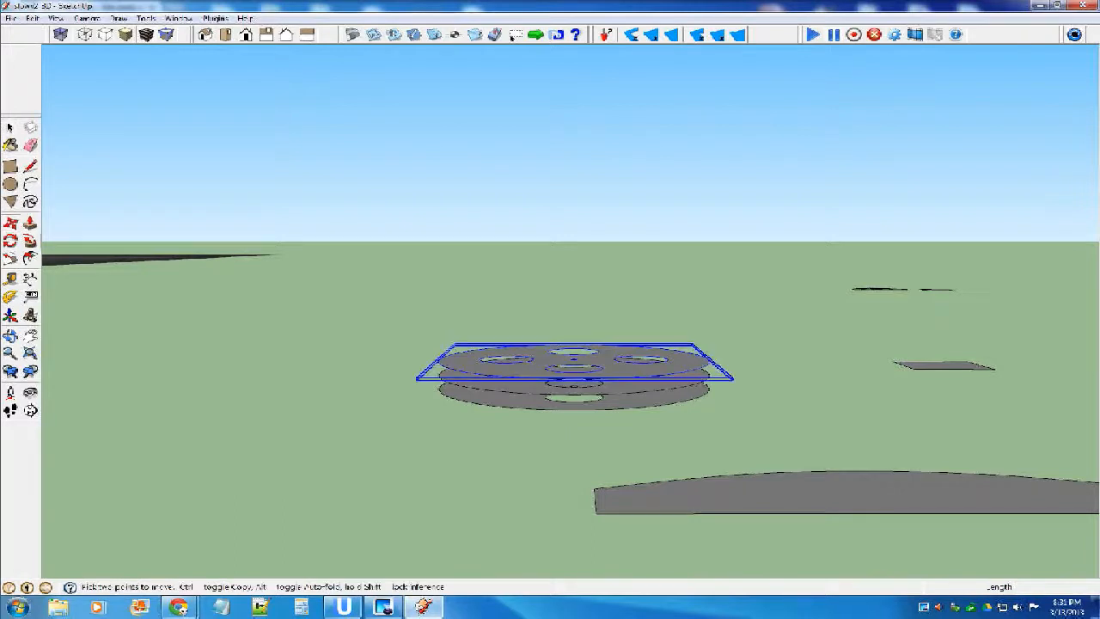
pyautogui.press('ctrl')
pyautogui.click(628, 374)
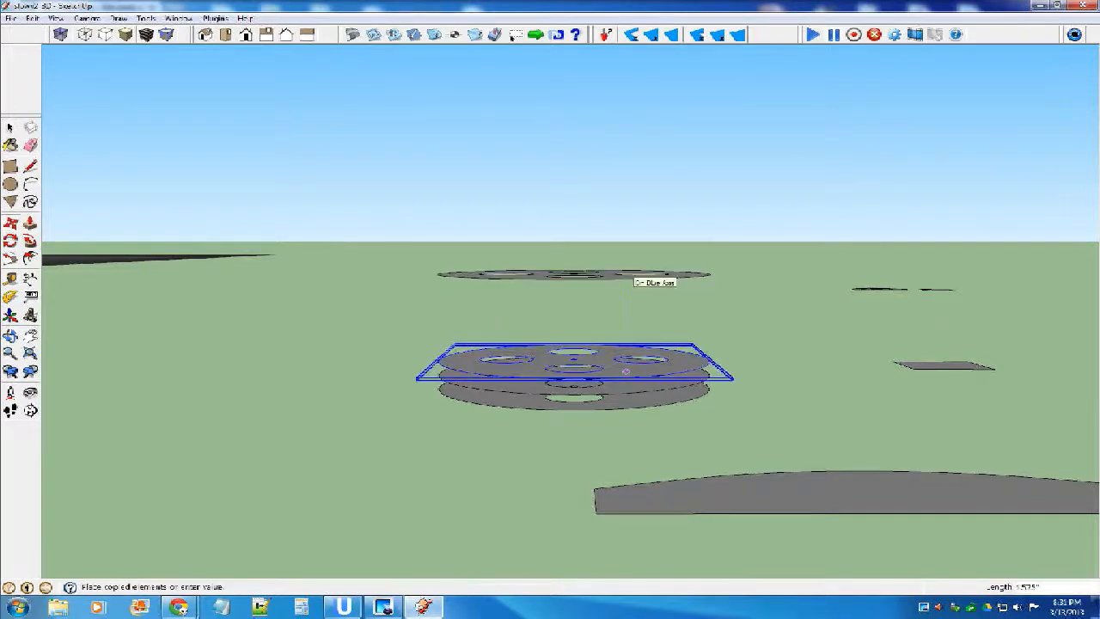
pyautogui.click(627, 275)
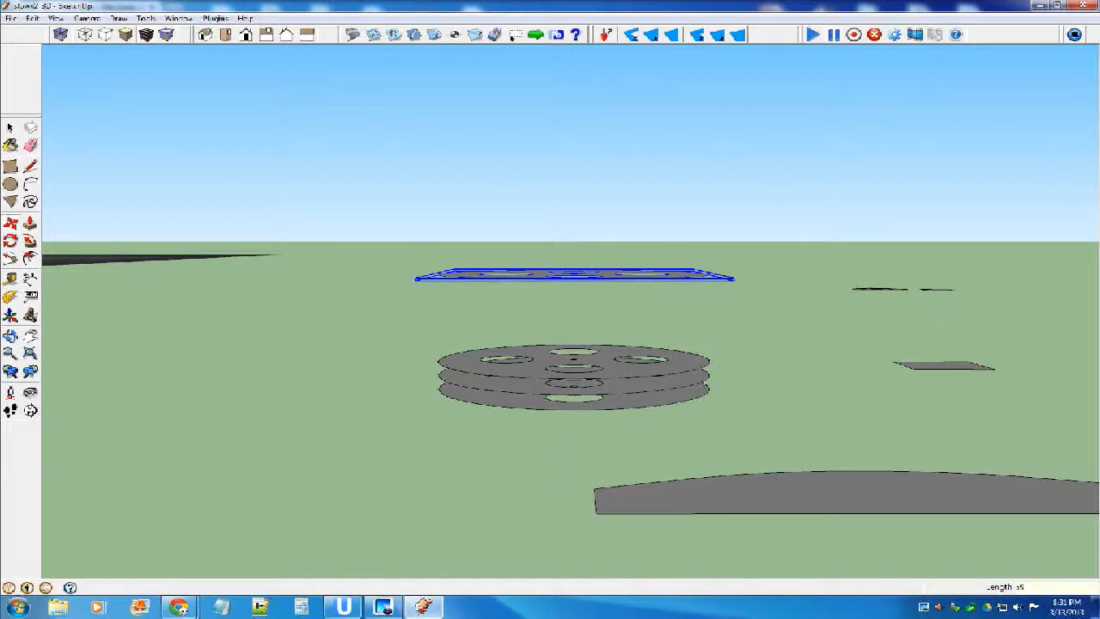
pyautogui.write('x3')
pyautogui.press('Return')
pyautogui.scroll(-3, 550, 350)
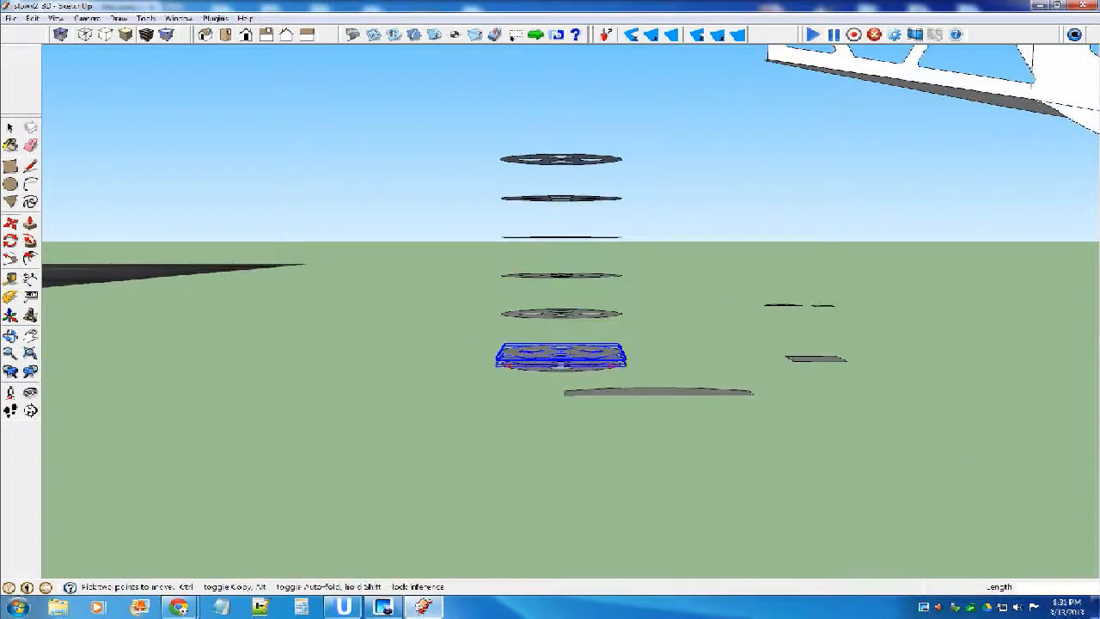
pyautogui.scroll(-1, 560, 363)
# Delete the five spaced disc copies above the wheel stack.
pyautogui.press('space')
pyautogui.moveTo(507, 183); pyautogui.dragTo(620, 348)
pyautogui.press('o')
pyautogui.moveTo(620, 348); pyautogui.dragTo(595, 442, button='middle')
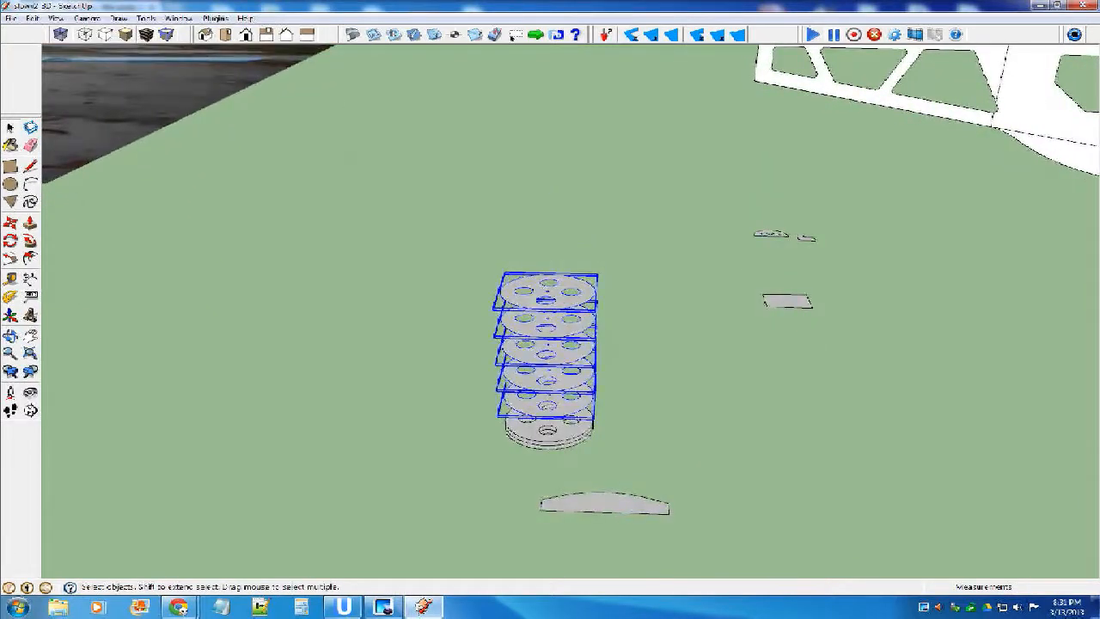
pyautogui.press('Delete')
# Rotate-copy the top wheel disc around a point beside the stack and multiply it x5 to lay out loose discs.
pyautogui.scroll(-3, 580, 387)
pyautogui.click(573, 410)
pyautogui.scroll(1, 573, 410)
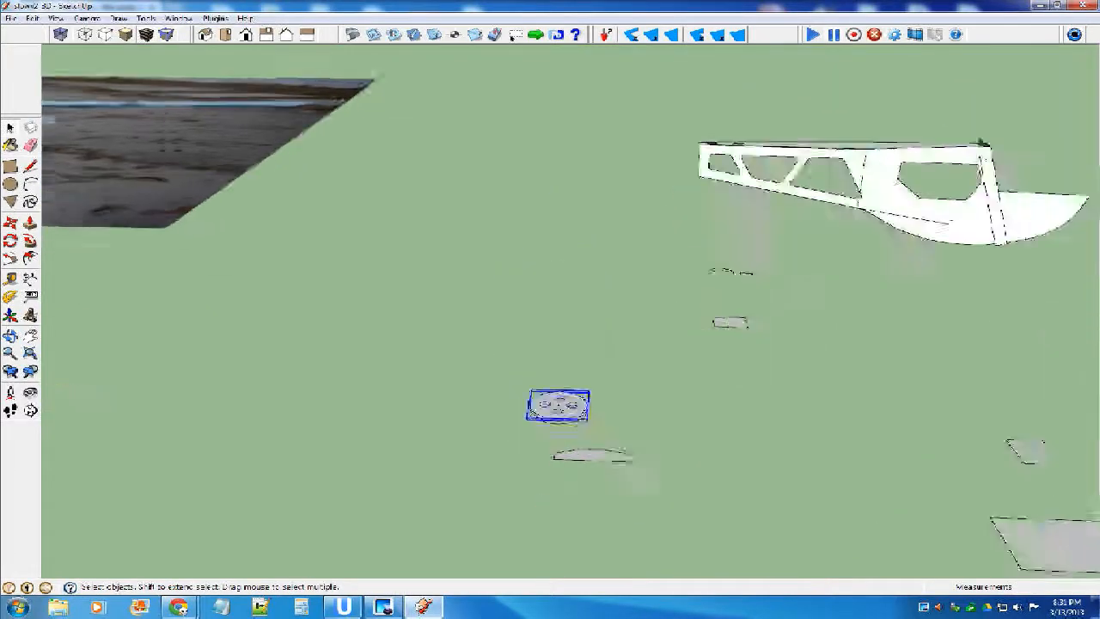
pyautogui.scroll(2, 576, 417)
pyautogui.click(10, 240)
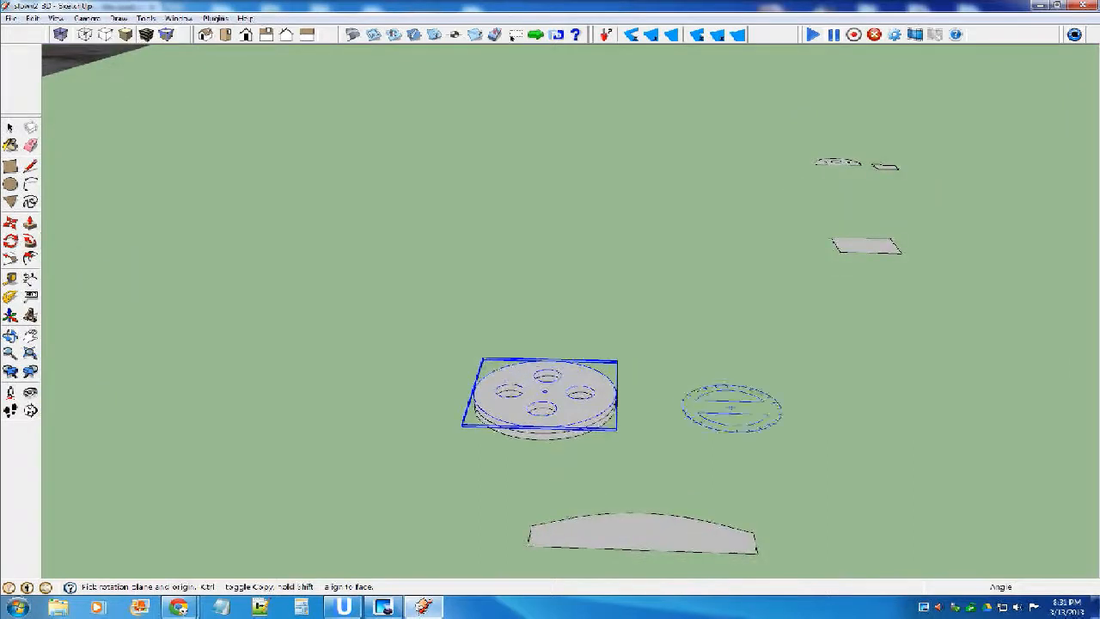
pyautogui.click(725, 405)
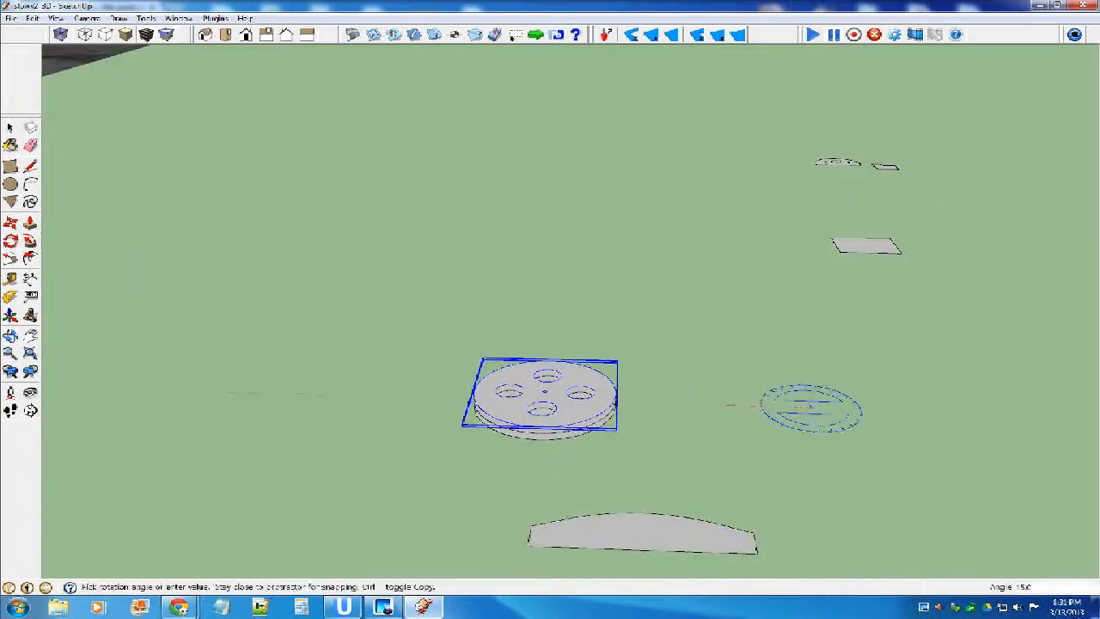
pyautogui.click(811, 407)
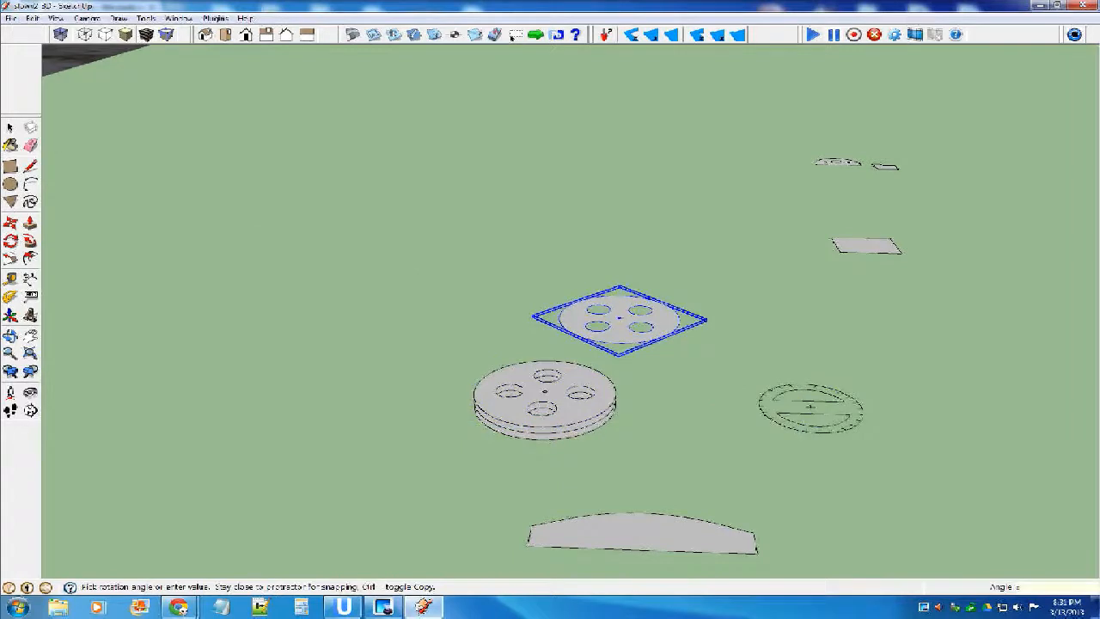
pyautogui.press('Return')
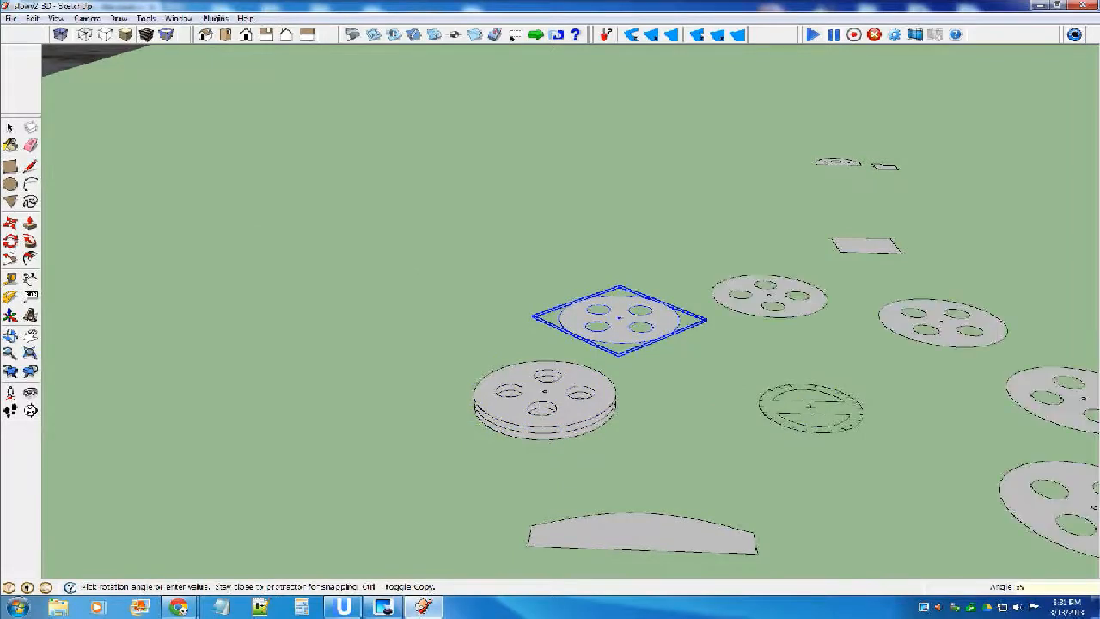
pyautogui.scroll(-3, 619, 338)
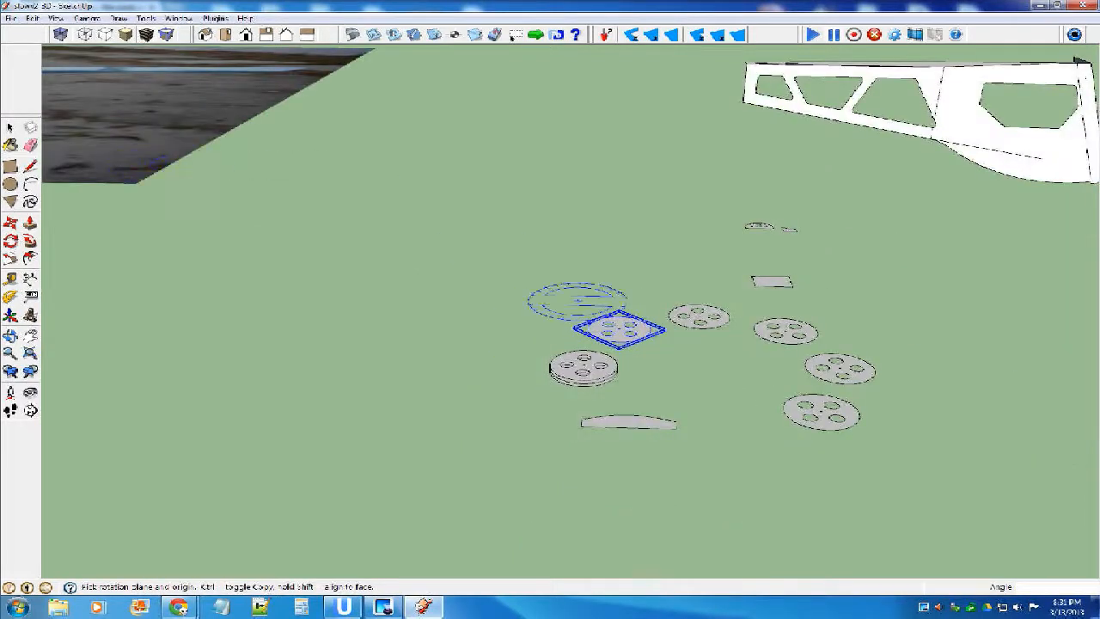
# Undo the rotated disc copies and make the three stacked wheel discs into one component.
pyautogui.hotkey('ctrl', 'z')
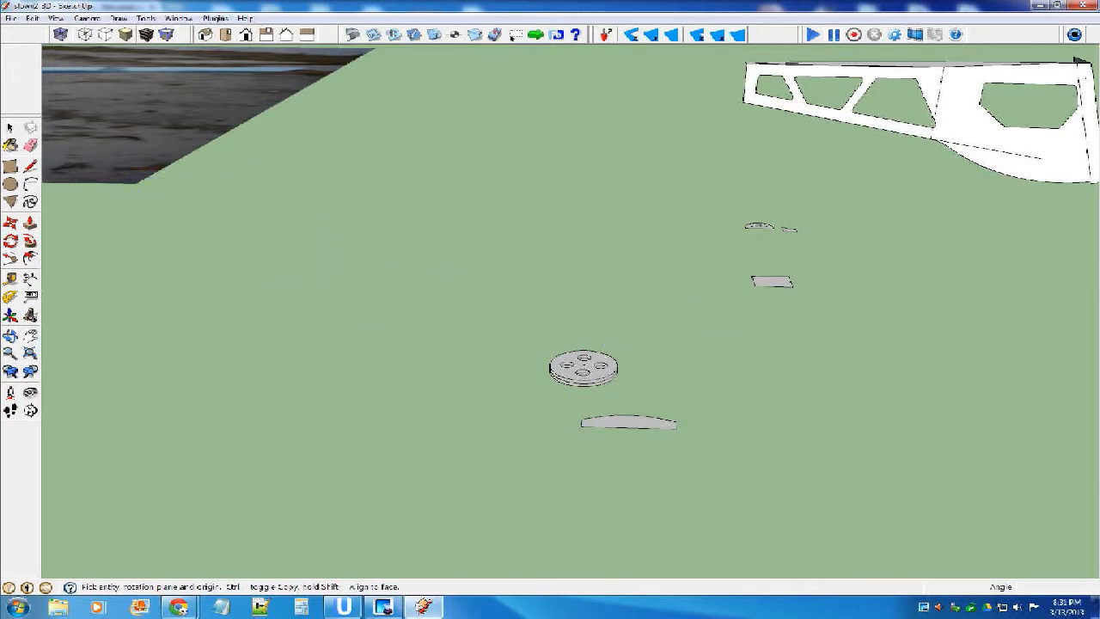
pyautogui.press('space')
pyautogui.scroll(8, 606, 404)
pyautogui.scroll(-7, 580, 314)
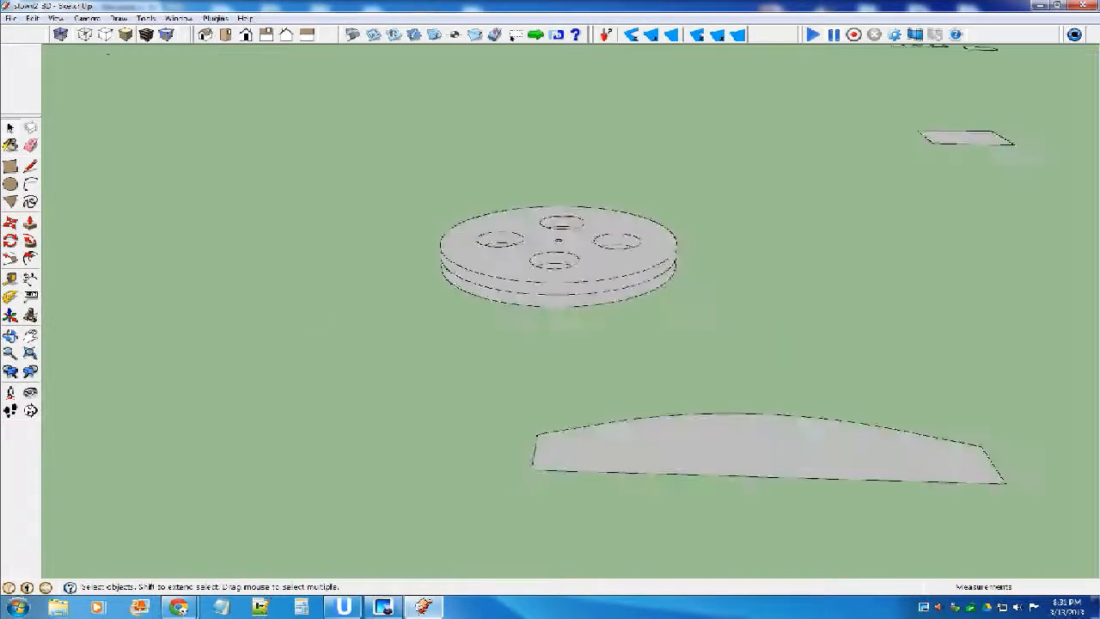
pyautogui.moveTo(471, 211); pyautogui.dragTo(657, 331)
pyautogui.press('g')
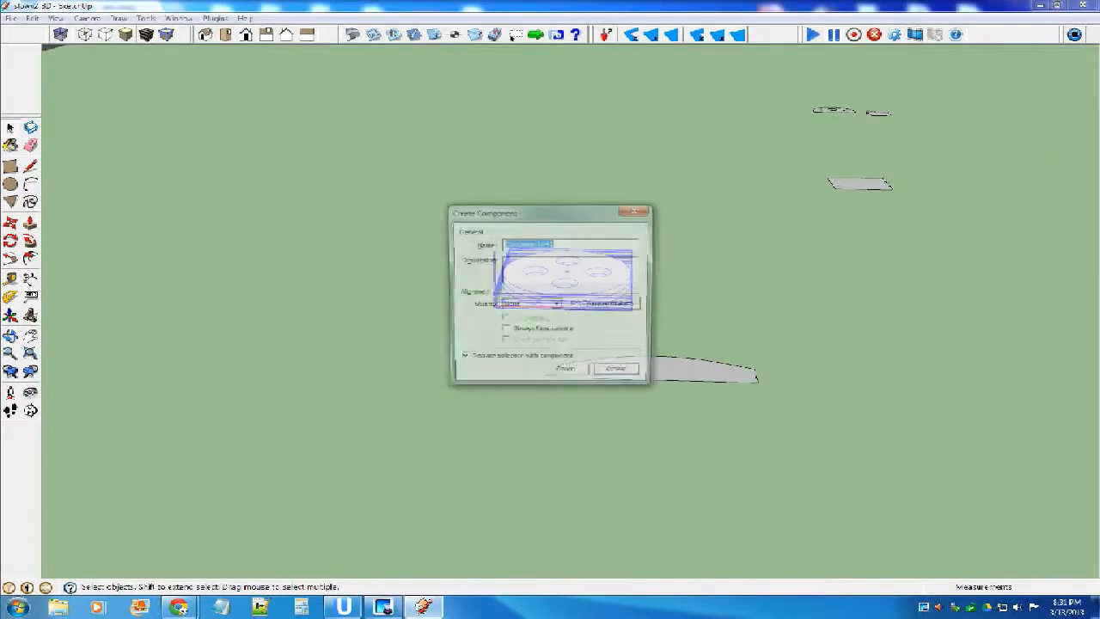
pyautogui.press('Return')
# Rotate the wheel component 90 degrees so that it stands upright.
pyautogui.press('m')
pyautogui.moveTo(593, 330); pyautogui.dragTo(731, 337, button='middle')
pyautogui.press('q')
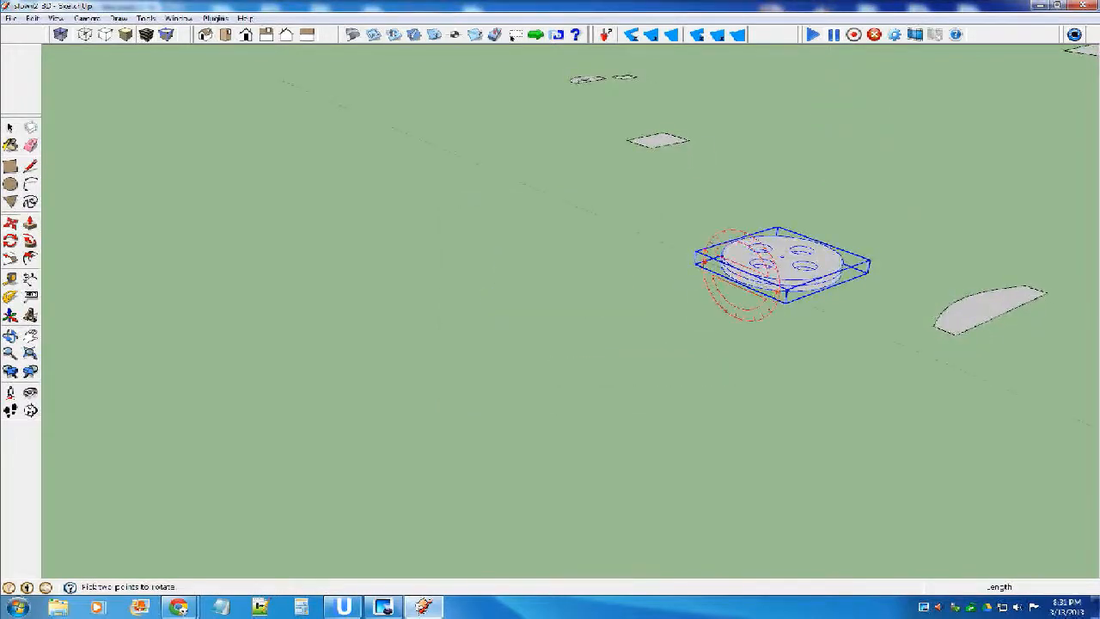
pyautogui.click(776, 293)
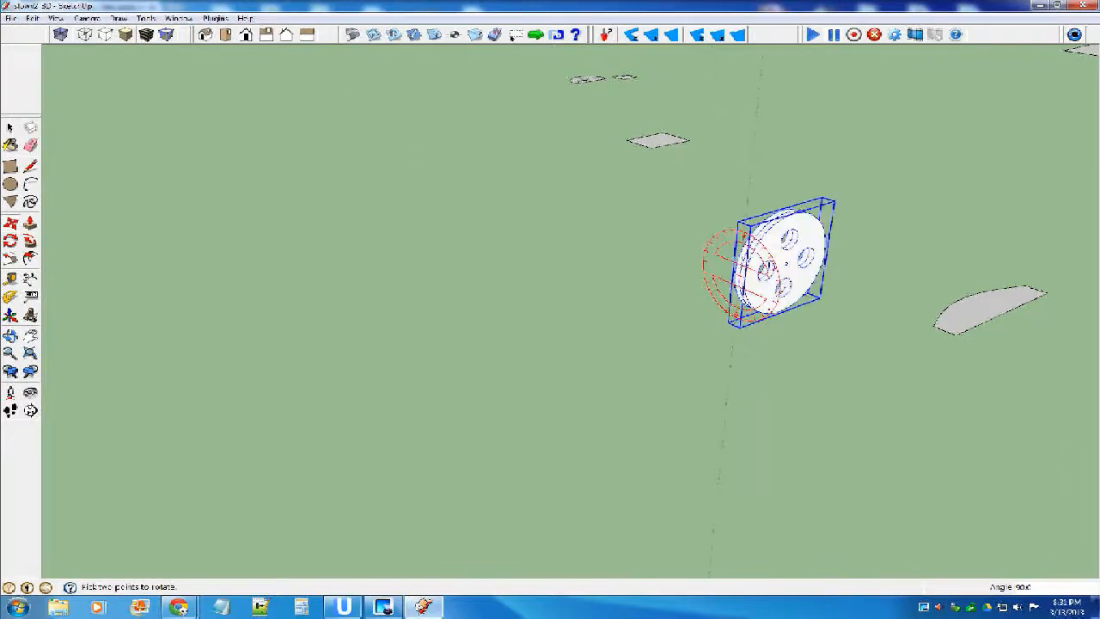
pyautogui.press('m')
pyautogui.moveTo(744, 277); pyautogui.dragTo(615, 273, button='middle')
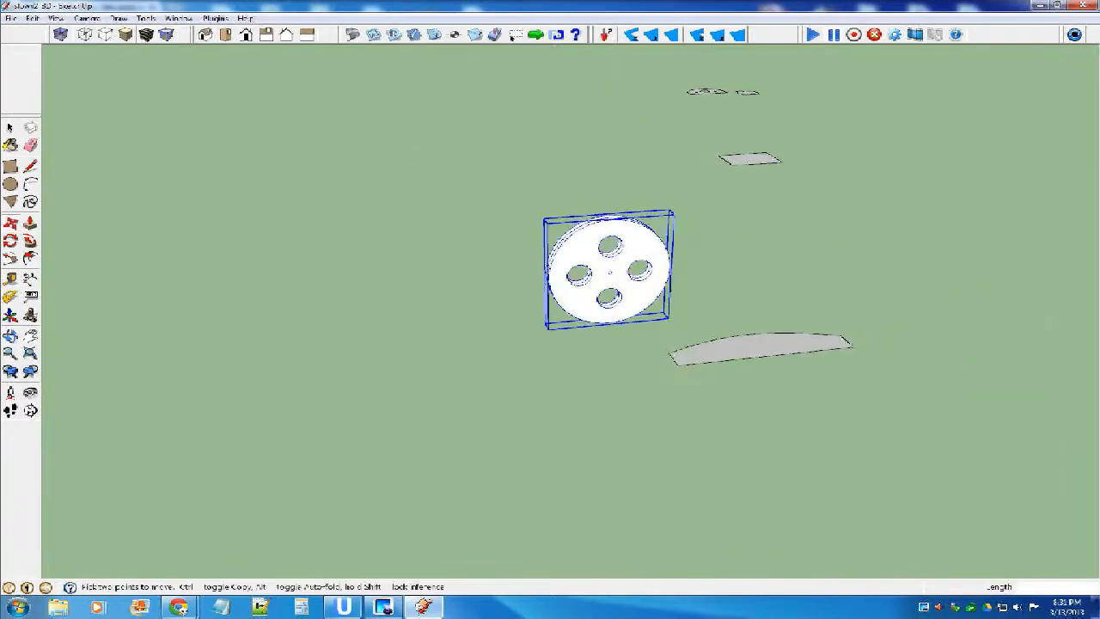
# Inside the wheel component, draw a line across the diameter of the small centre hole.
pyautogui.scroll(3, 616, 273)
pyautogui.scroll(1, 605, 271)
pyautogui.press('space')
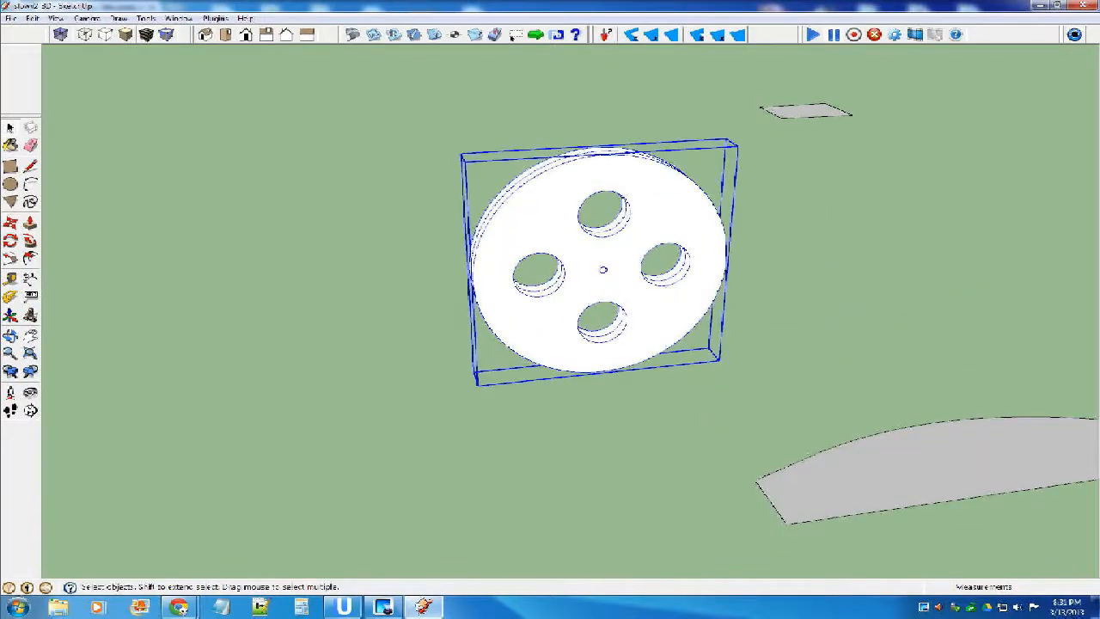
pyautogui.scroll(3, 601, 269)
pyautogui.scroll(10, 605, 271)
pyautogui.moveTo(605, 271); pyautogui.dragTo(578, 206, button='middle')
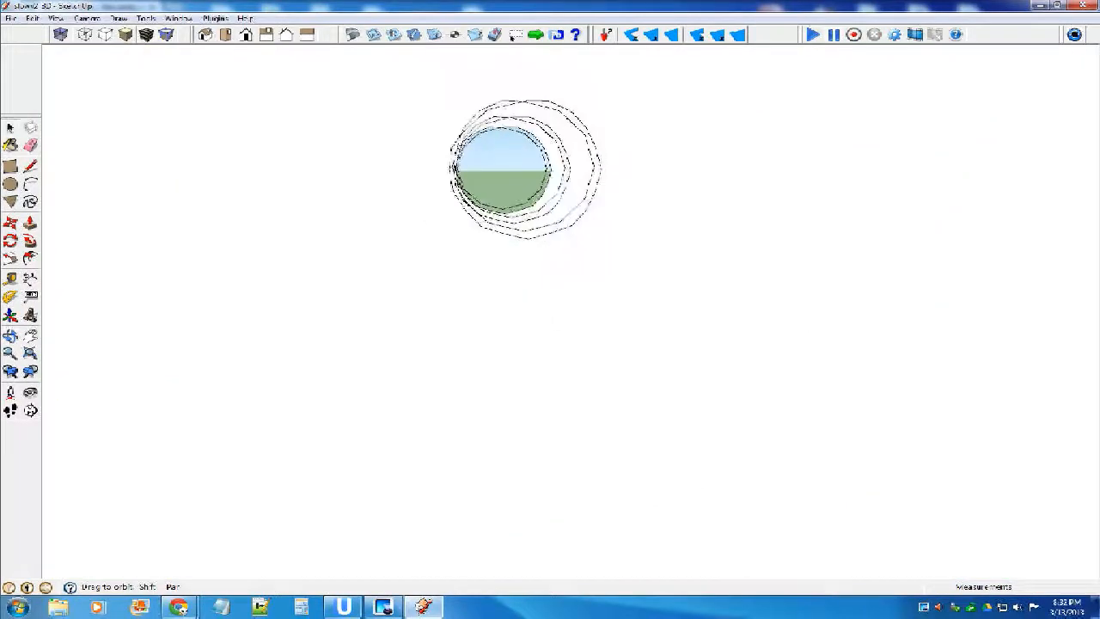
pyautogui.press('l')
pyautogui.click(600, 169)
pyautogui.scroll(-10, 600, 169)
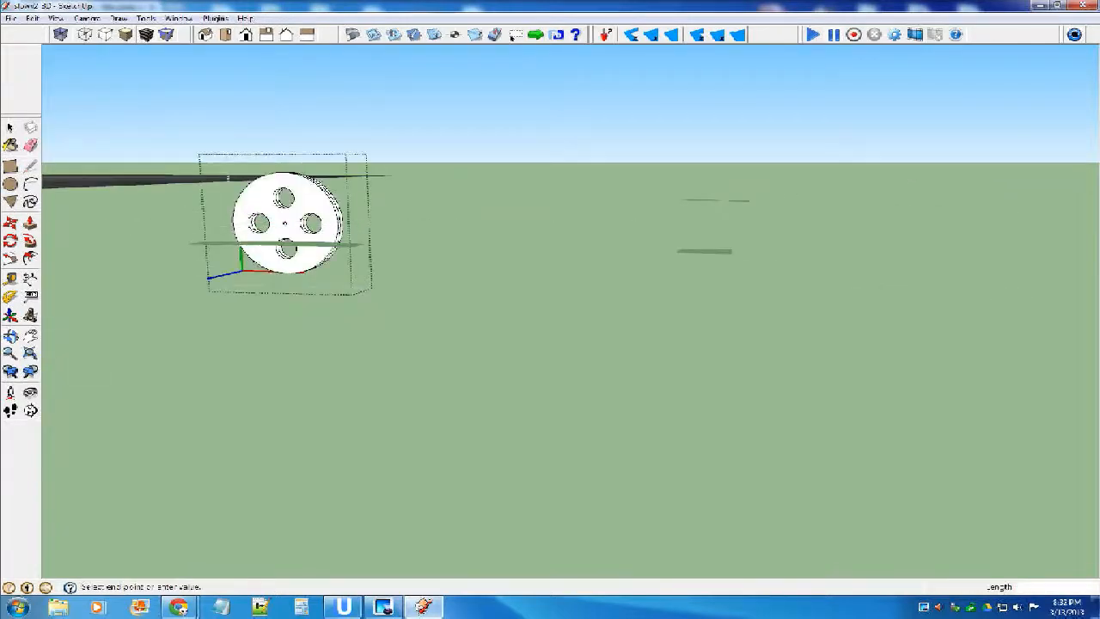
pyautogui.scroll(2, 135, 226)
pyautogui.middleClick(135, 226)
pyautogui.scroll(-4, 135, 226)
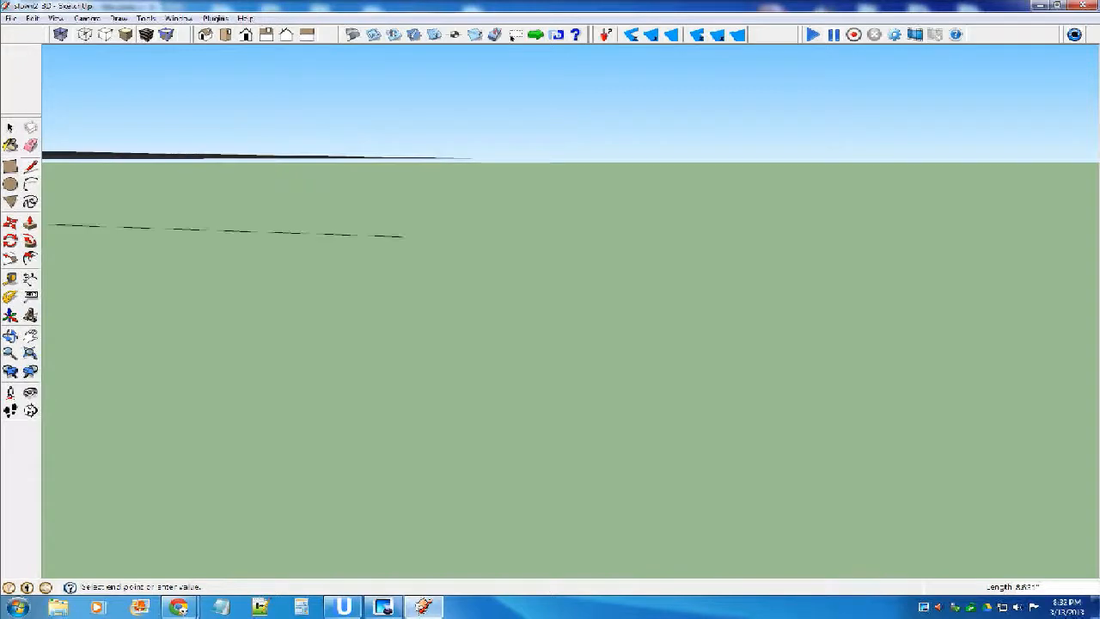
pyautogui.scroll(3, 1009, 257)
pyautogui.scroll(-4, 1010, 258)
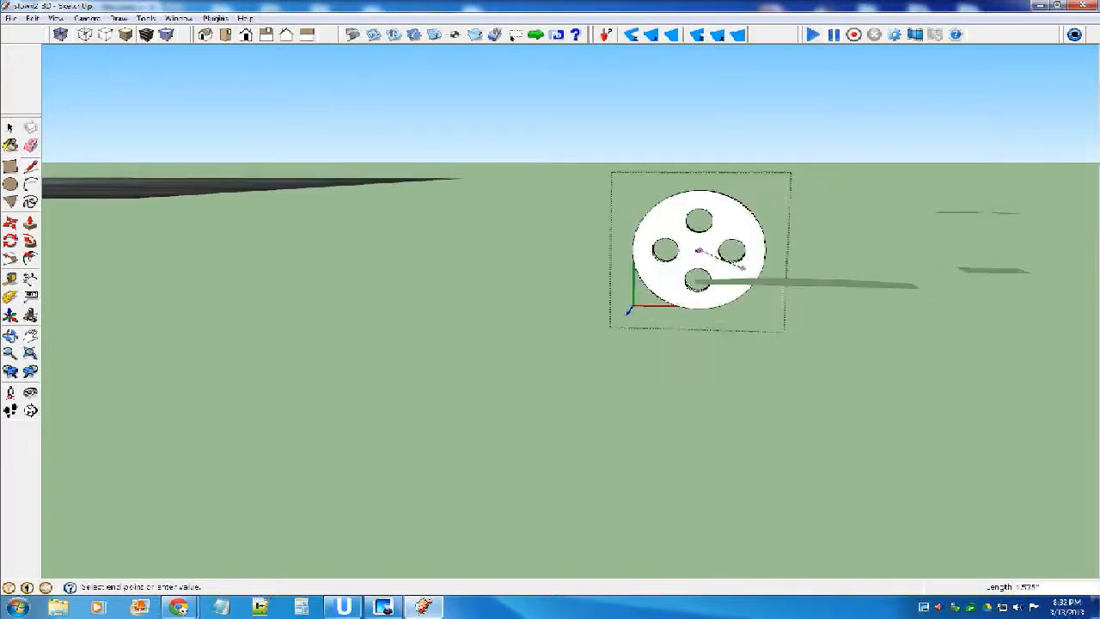
pyautogui.scroll(6, 670, 248)
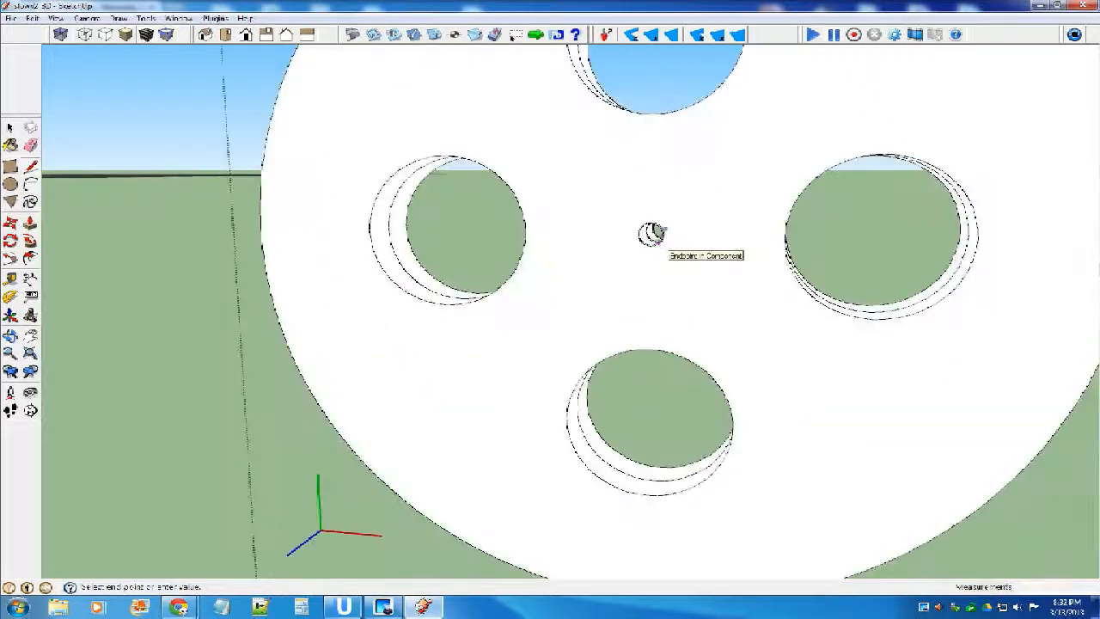
pyautogui.scroll(2, 660, 245)
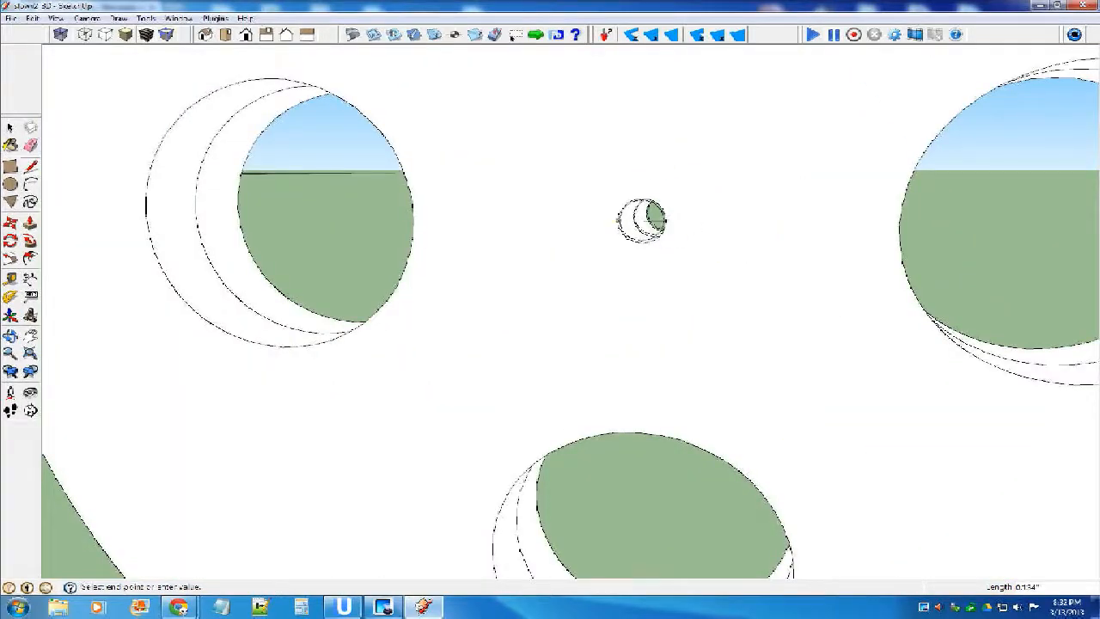
pyautogui.click(633, 217)
# Draw a short axle line outward from the middle of the centre hole, perpendicular to the wheel face, and leave the component.
pyautogui.scroll(-2, 656, 225)
pyautogui.moveTo(724, 225); pyautogui.dragTo(560, 277, button='middle')
pyautogui.scroll(-1, 560, 277)
pyautogui.scroll(-1, 532, 272)
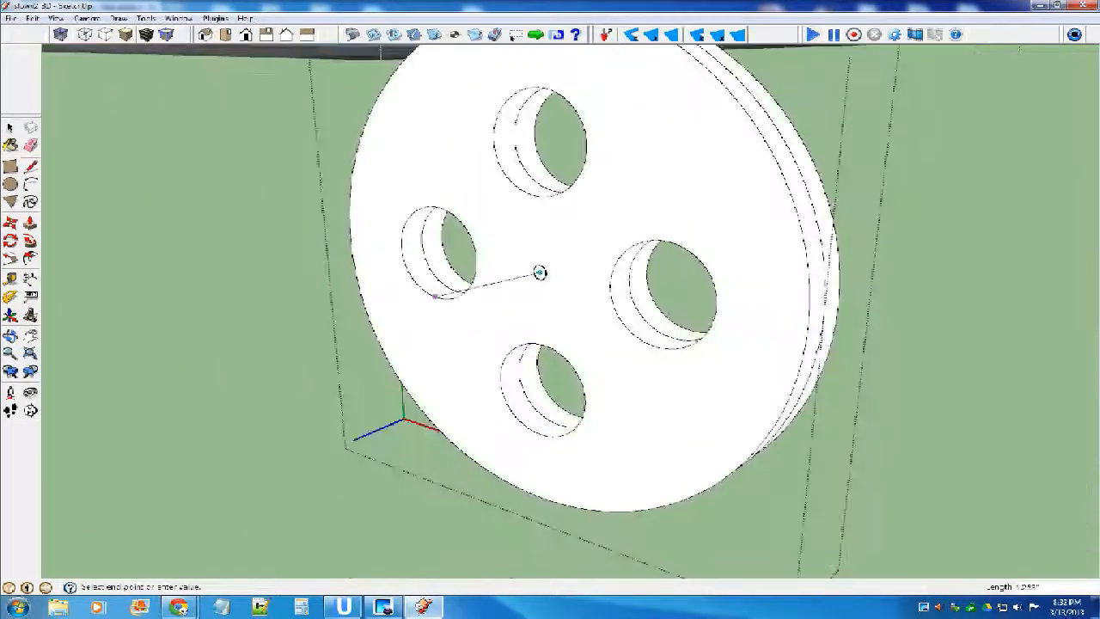
pyautogui.moveTo(538, 272); pyautogui.dragTo(458, 262, button='middle')
pyautogui.click(630, 260)
pyautogui.moveTo(453, 289); pyautogui.dragTo(477, 298, button='middle')
pyautogui.press('space')
pyautogui.scroll(-5, 482, 292)
pyautogui.scroll(2, 526, 262)
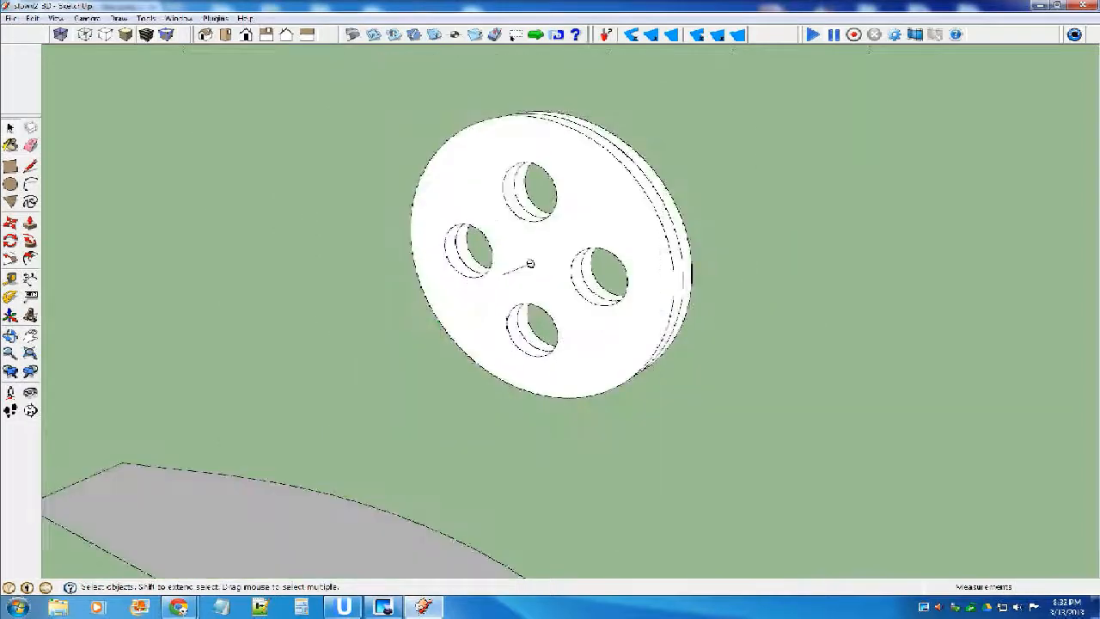
# Move the wheel by the end of its axle line to the notch at the lower end of the fuselage strut.
pyautogui.press('m')
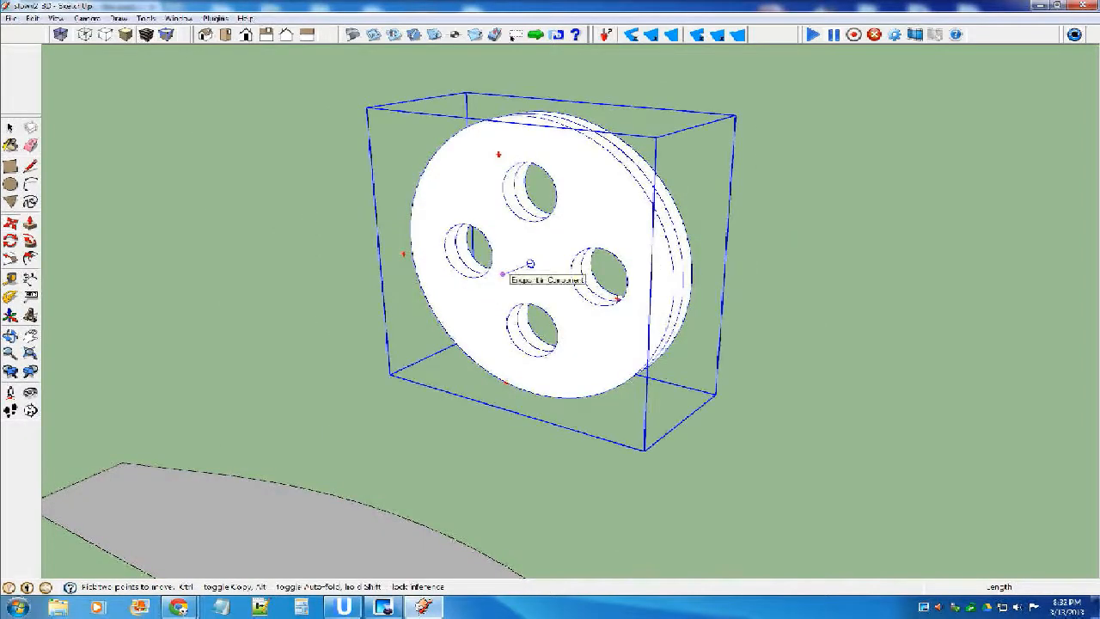
pyautogui.scroll(-3, 470, 290)
pyautogui.scroll(-7, 489, 279)
pyautogui.click(487, 281)
pyautogui.scroll(7, 737, 215)
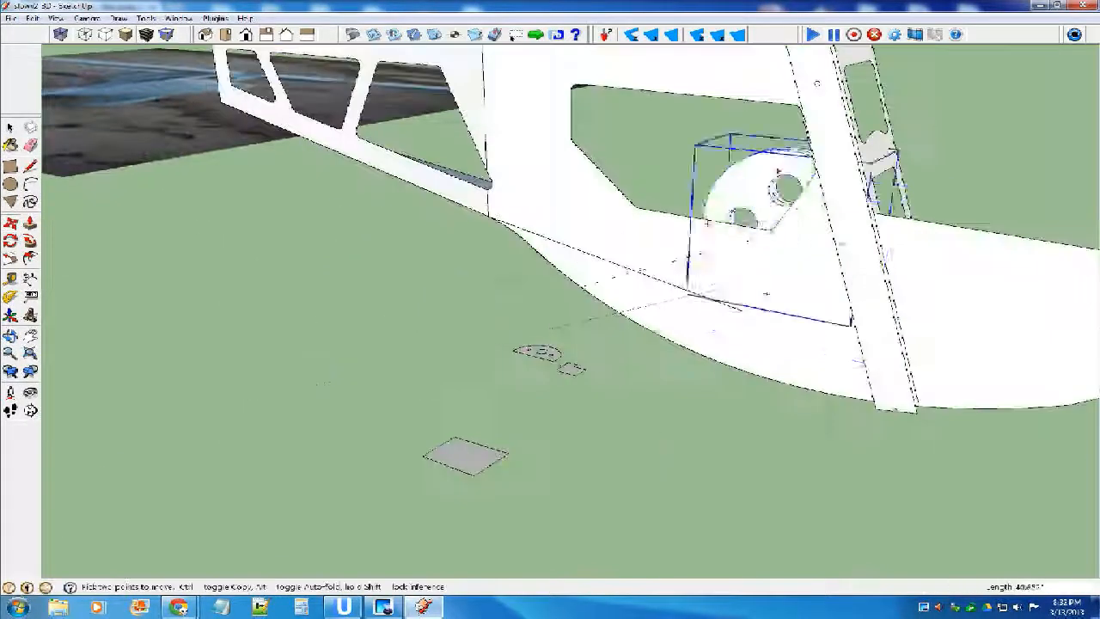
pyautogui.scroll(1, 943, 441)
pyautogui.scroll(-4, 943, 441)
pyautogui.scroll(7, 911, 326)
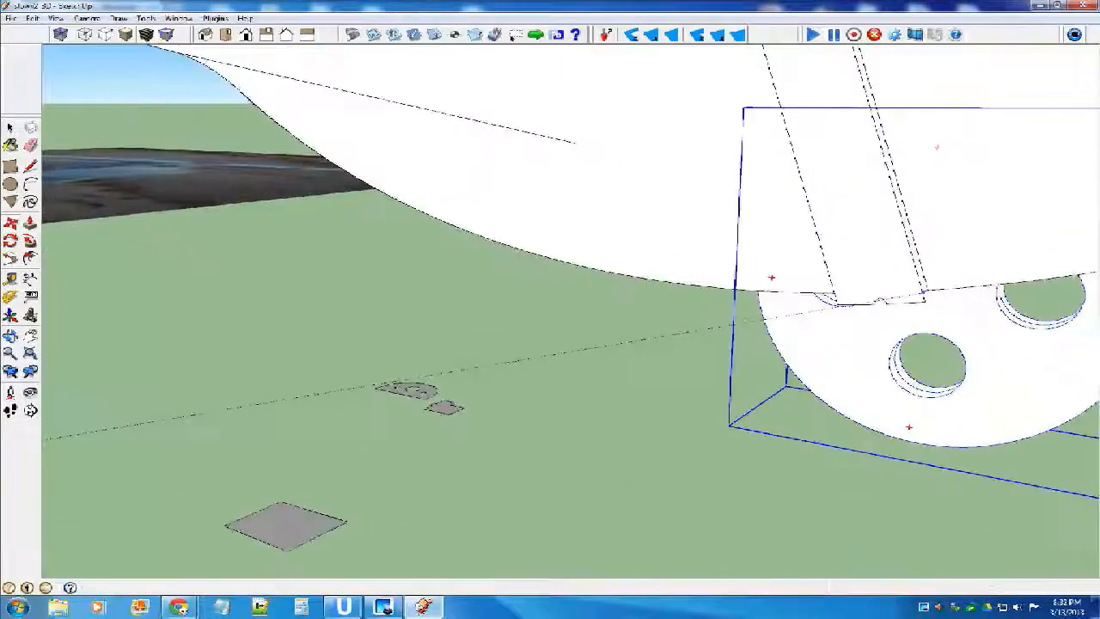
pyautogui.scroll(-5, 854, 309)
pyautogui.scroll(5, 808, 311)
pyautogui.click(808, 312)
pyautogui.click(808, 312)
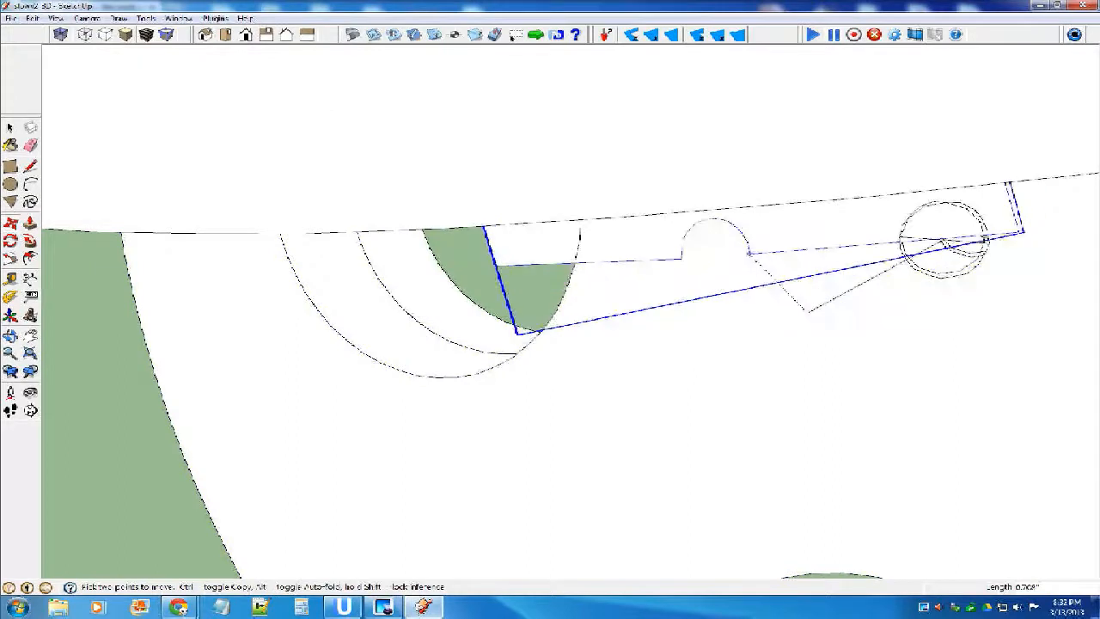
pyautogui.scroll(3, 831, 380)
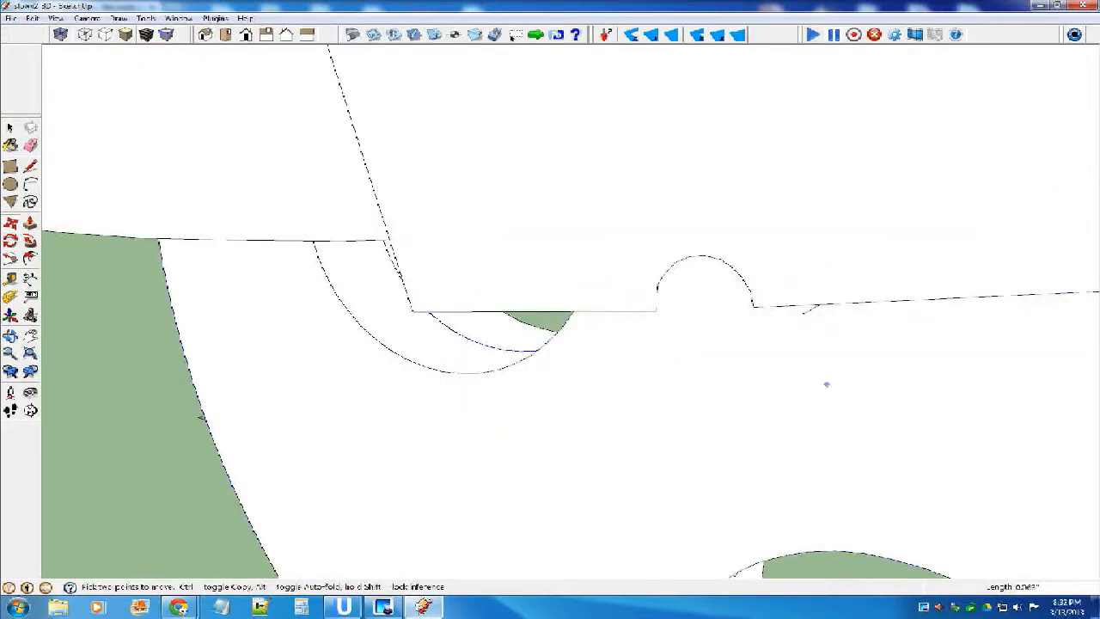
pyautogui.click(806, 311)
pyautogui.press('space')
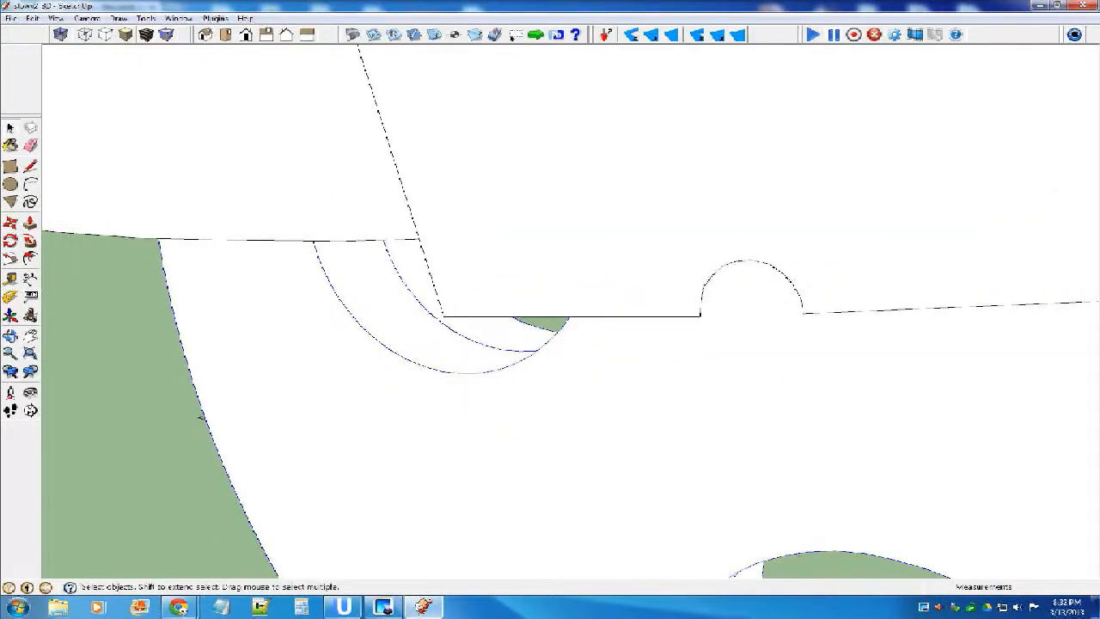
# Move the wheel again so its centre hole sits inside the semicircular notch of the strut.
pyautogui.press('m')
pyautogui.scroll(-2, 705, 386)
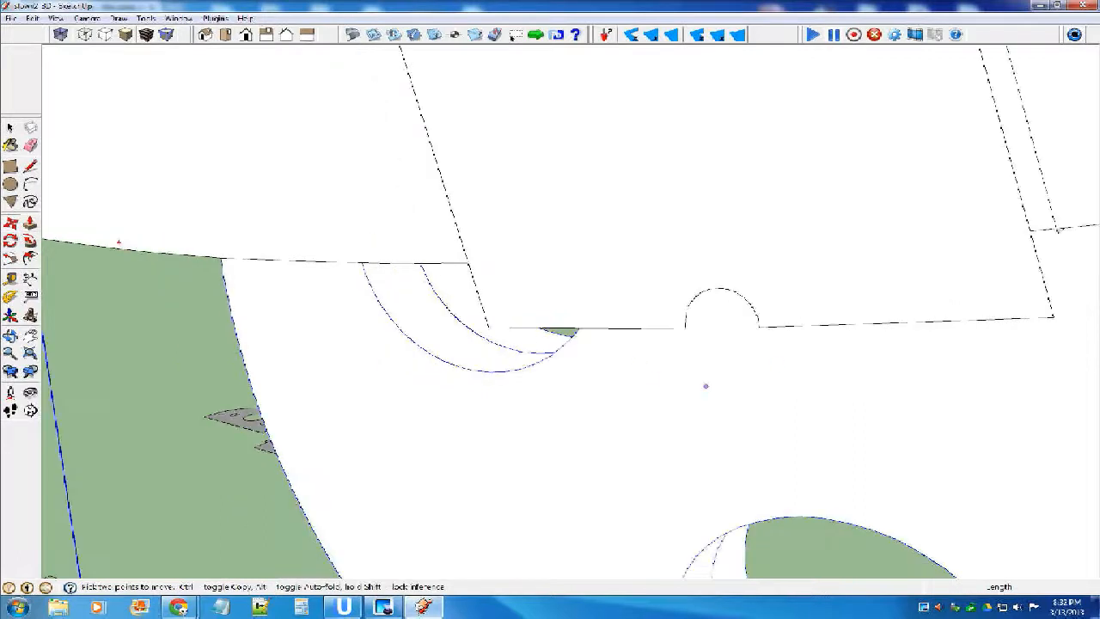
pyautogui.click(758, 326)
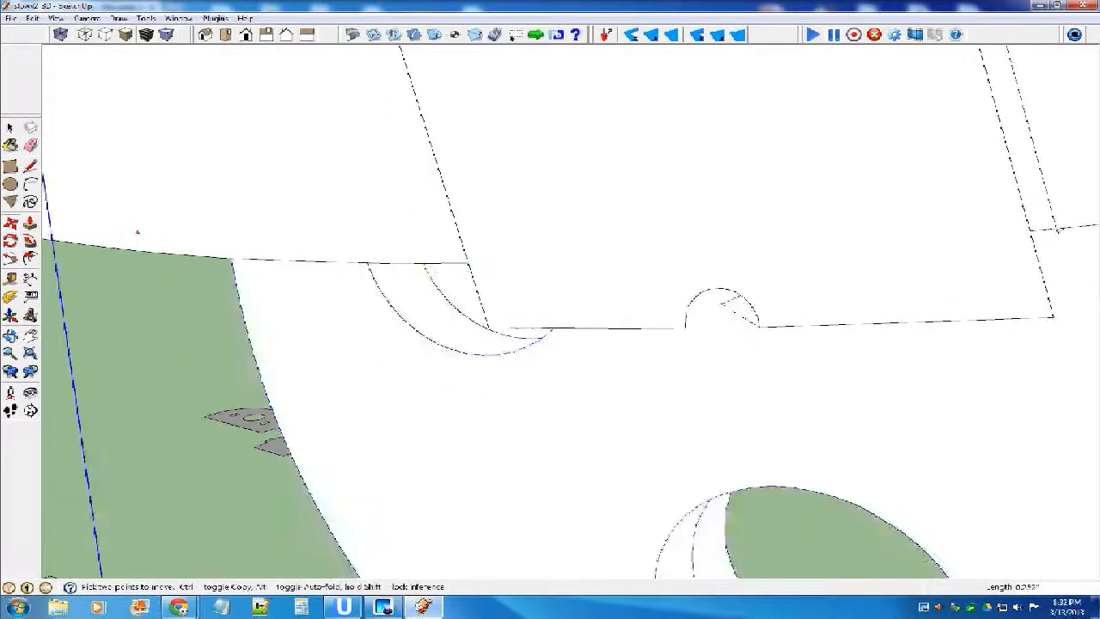
pyautogui.click(720, 323)
pyautogui.moveTo(587, 349); pyautogui.dragTo(623, 396, button='middle')
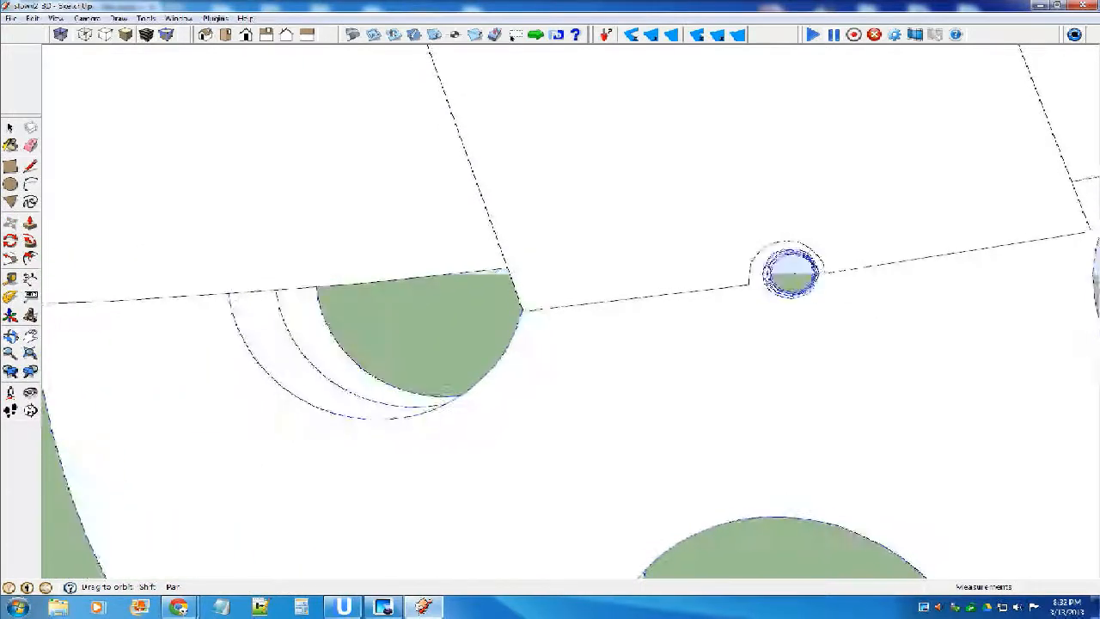
pyautogui.moveTo(790, 273); pyautogui.dragTo(799, 300, button='middle')
# Move the wheel .250 inch along its axle direction, outward from the fuselage side.
pyautogui.scroll(-3, 682, 263)
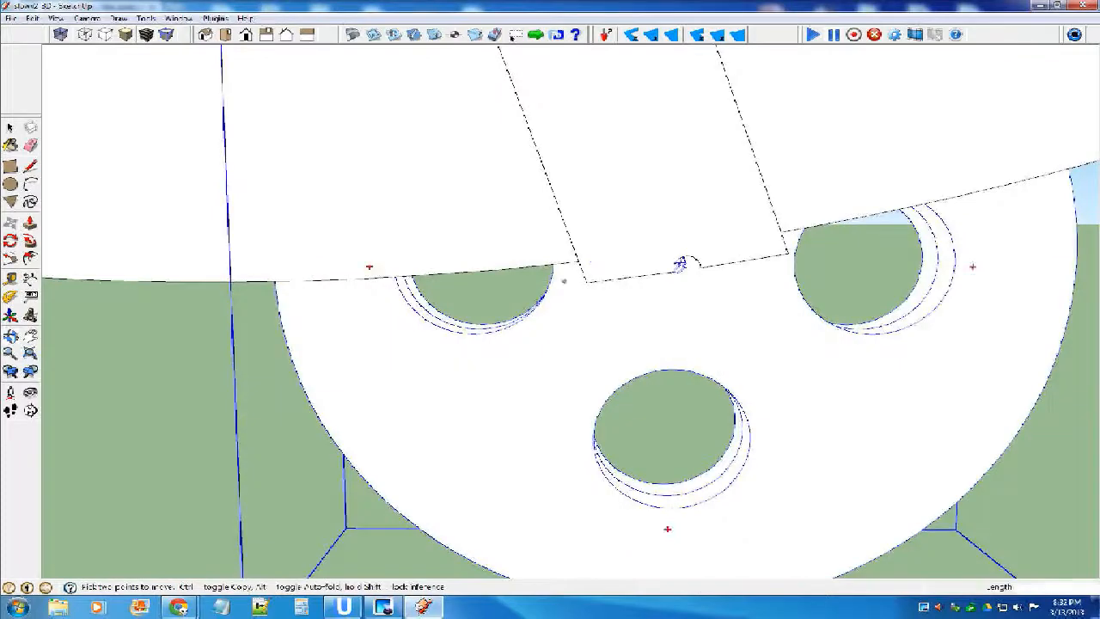
pyautogui.scroll(-3, 579, 283)
pyautogui.moveTo(552, 284); pyautogui.dragTo(709, 280, button='middle')
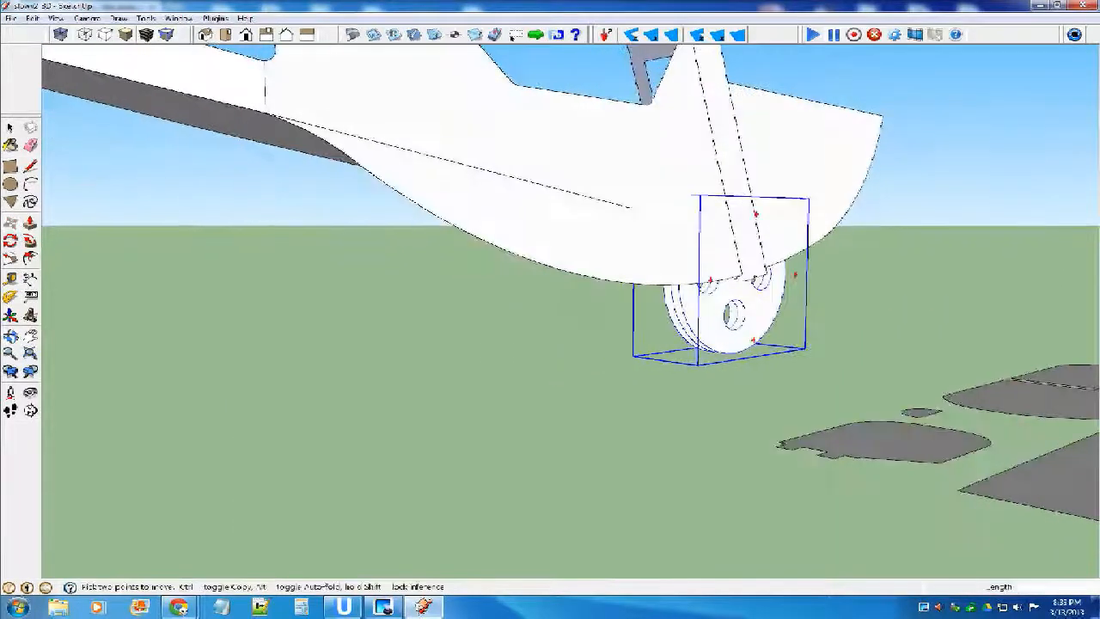
pyautogui.scroll(6, 726, 292)
pyautogui.moveTo(745, 279); pyautogui.dragTo(846, 253, button='middle')
pyautogui.click(646, 188)
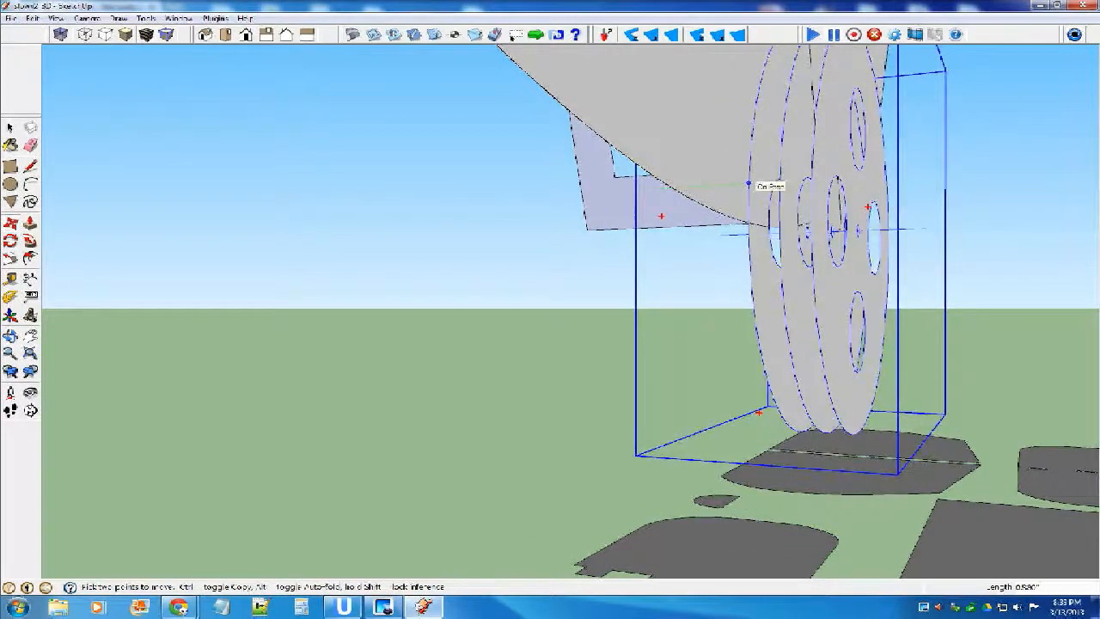
pyautogui.moveTo(748, 183); pyautogui.dragTo(769, 216, button='middle')
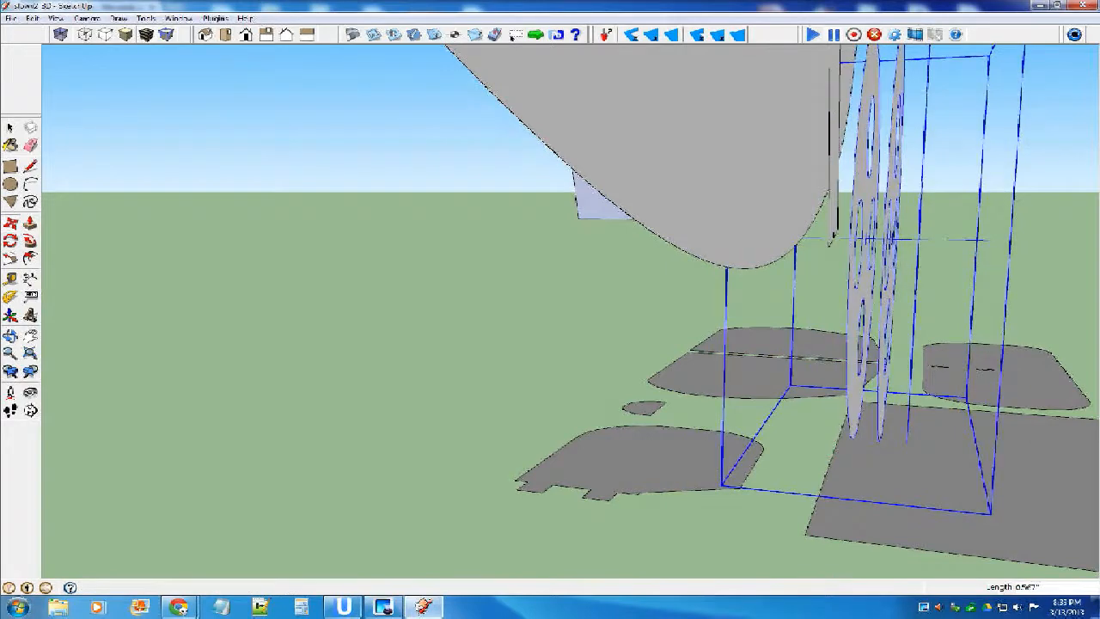
pyautogui.press('Return')
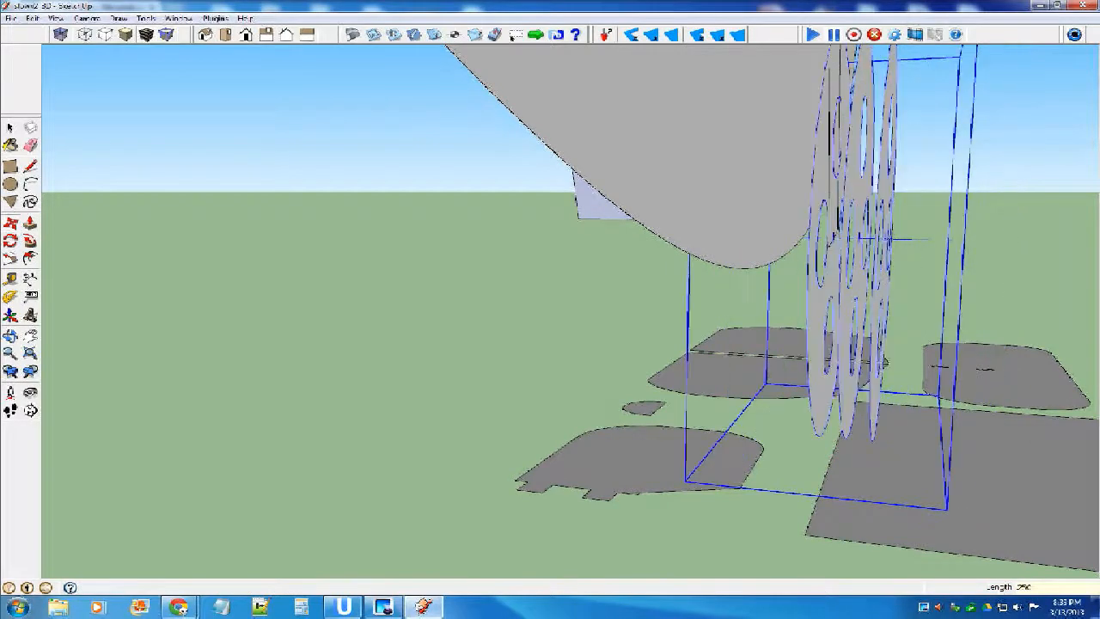
# Shift the wheel another .250 inch outward to clear the strut, and deselect it.
pyautogui.moveTo(881, 299)
pyautogui.mouseDown(button='middle')
pyautogui.moveTo(914, 295)
pyautogui.moveTo(896, 292)
pyautogui.mouseUp(button='middle')
pyautogui.scroll(3, 833, 234)
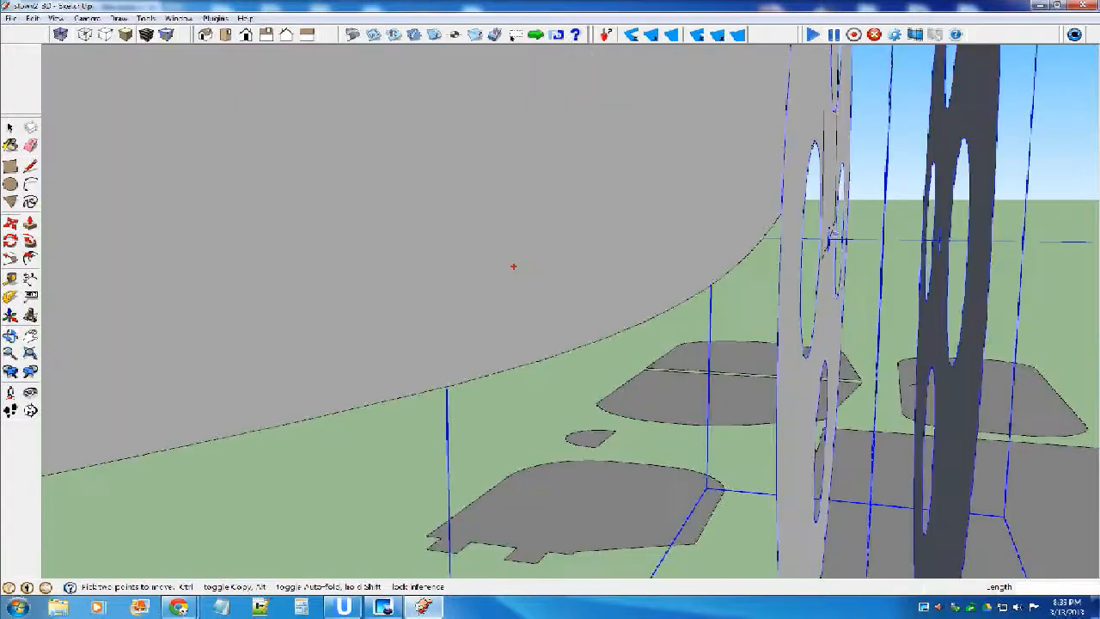
pyautogui.scroll(-4, 833, 236)
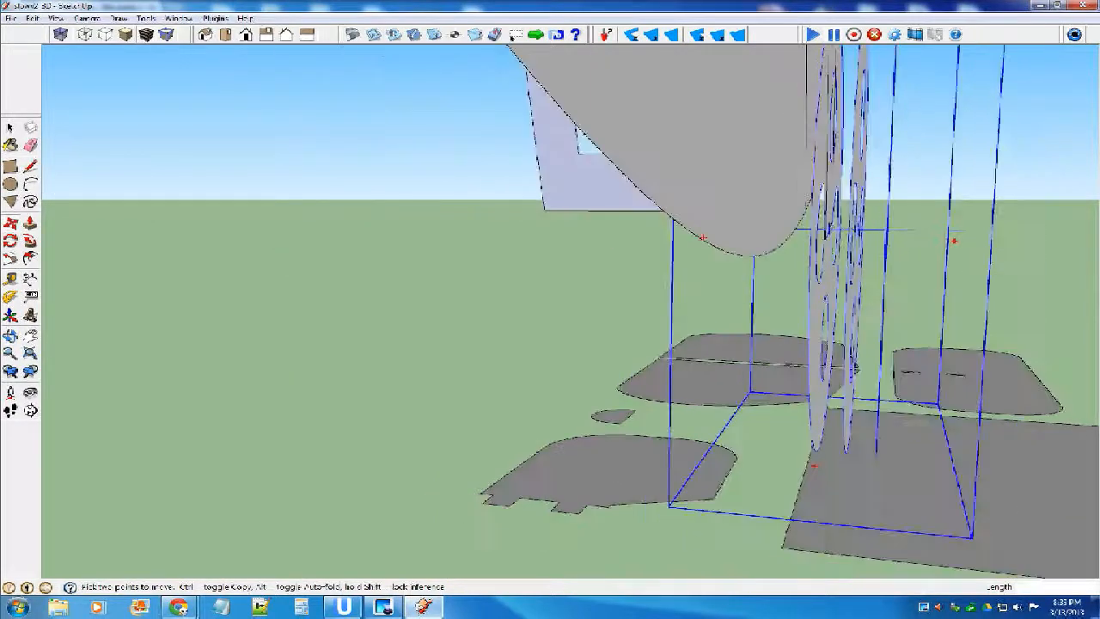
pyautogui.moveTo(831, 250); pyautogui.dragTo(872, 253)
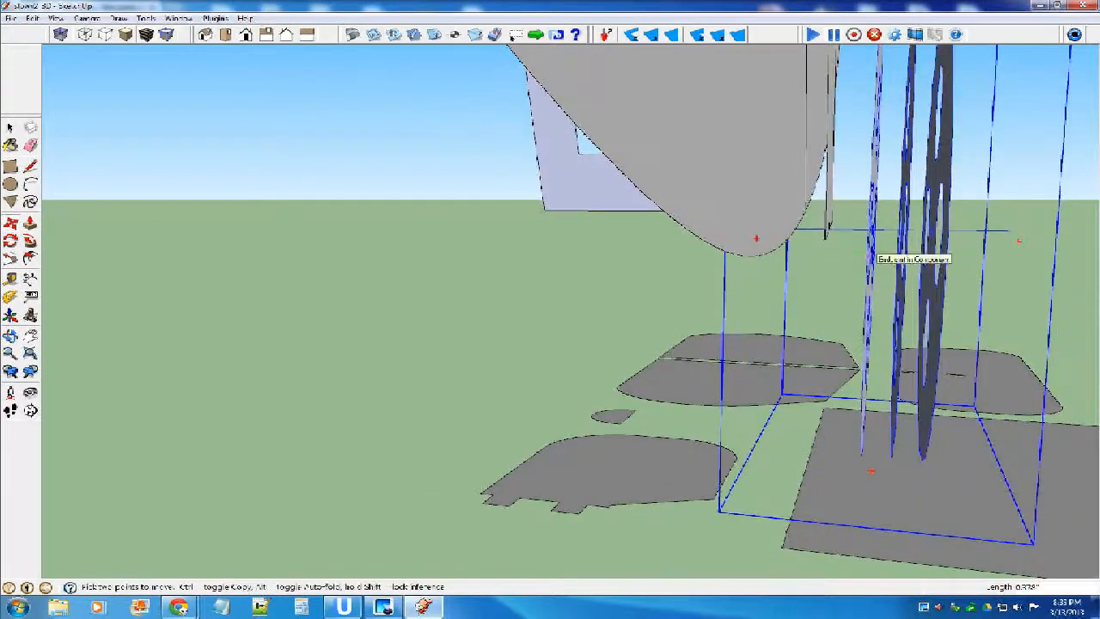
pyautogui.press('Return')
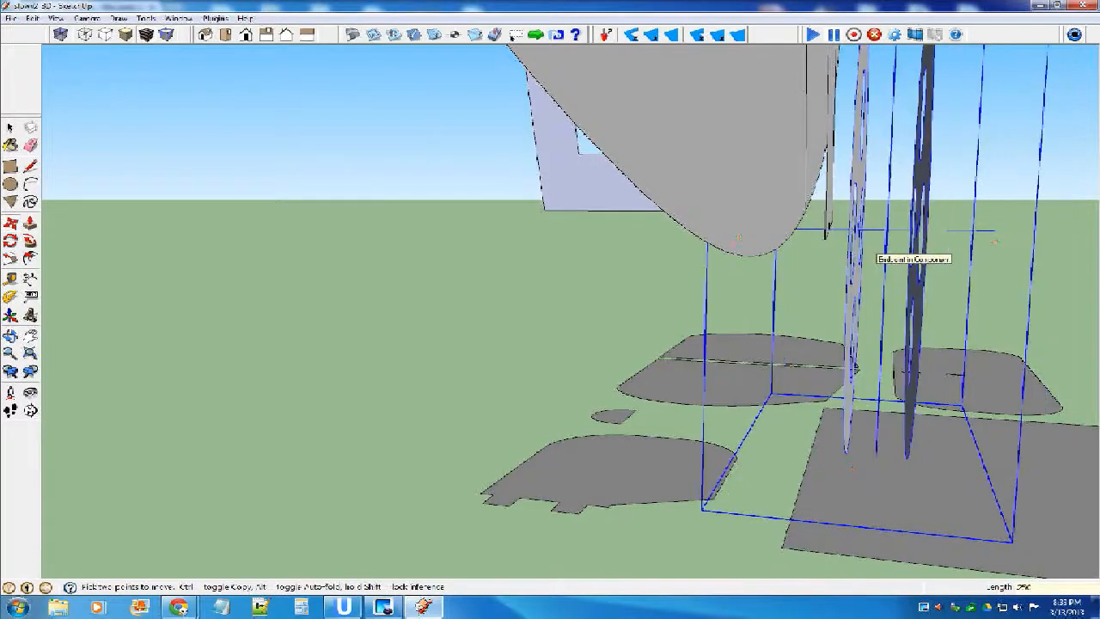
pyautogui.press('space')
pyautogui.click(851, 470)
# Check from several sides how the wheel sits against the strut and fuselage.
pyautogui.moveTo(757, 343); pyautogui.dragTo(421, 297, button='middle')
pyautogui.scroll(-8, 919, 376)
pyautogui.moveTo(919, 377); pyautogui.dragTo(735, 354, button='middle')
pyautogui.moveTo(626, 298); pyautogui.dragTo(491, 354, button='middle')
pyautogui.scroll(-4, 601, 304)
pyautogui.scroll(7, 586, 312)
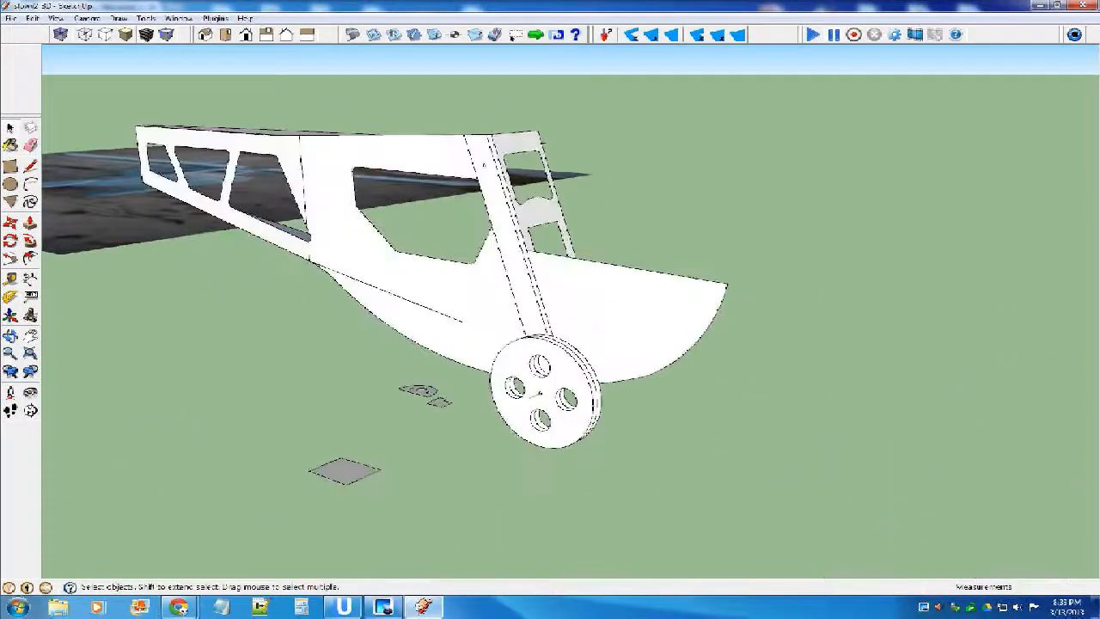
pyautogui.moveTo(586, 312); pyautogui.dragTo(662, 339, button='middle')
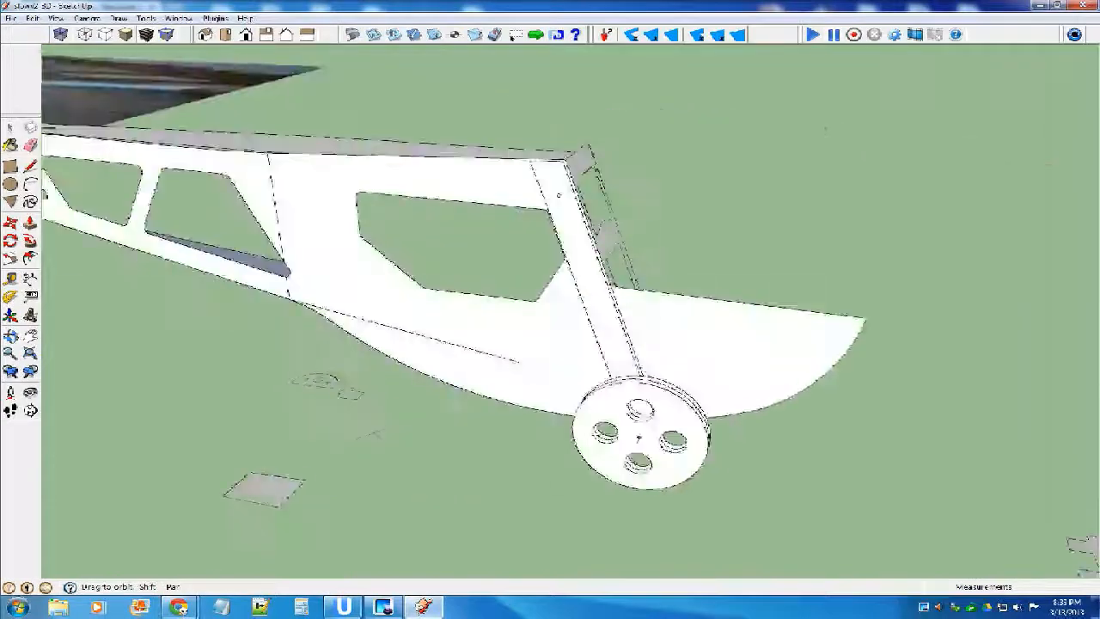
# Join the left rounded wing tip to the left end of the rectangular wing centre panel, matching their corners.
pyautogui.scroll(-8, 663, 338)
pyautogui.scroll(-2, 663, 340)
pyautogui.scroll(5, 796, 375)
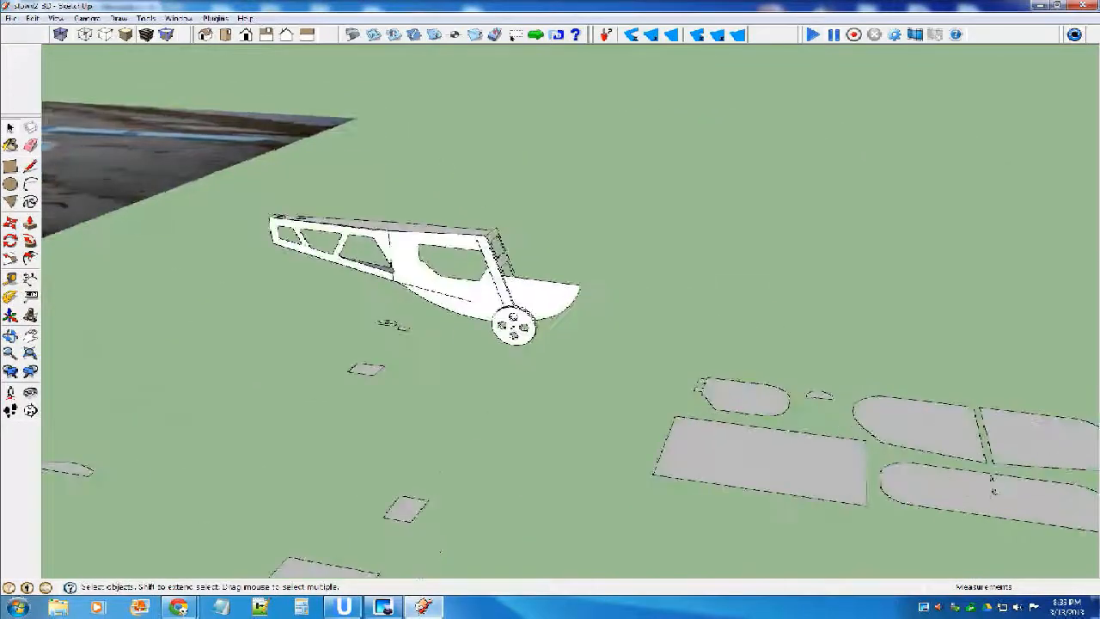
pyautogui.moveTo(746, 414); pyautogui.dragTo(817, 419, button='middle')
pyautogui.scroll(-4, 818, 420)
pyautogui.click(926, 420)
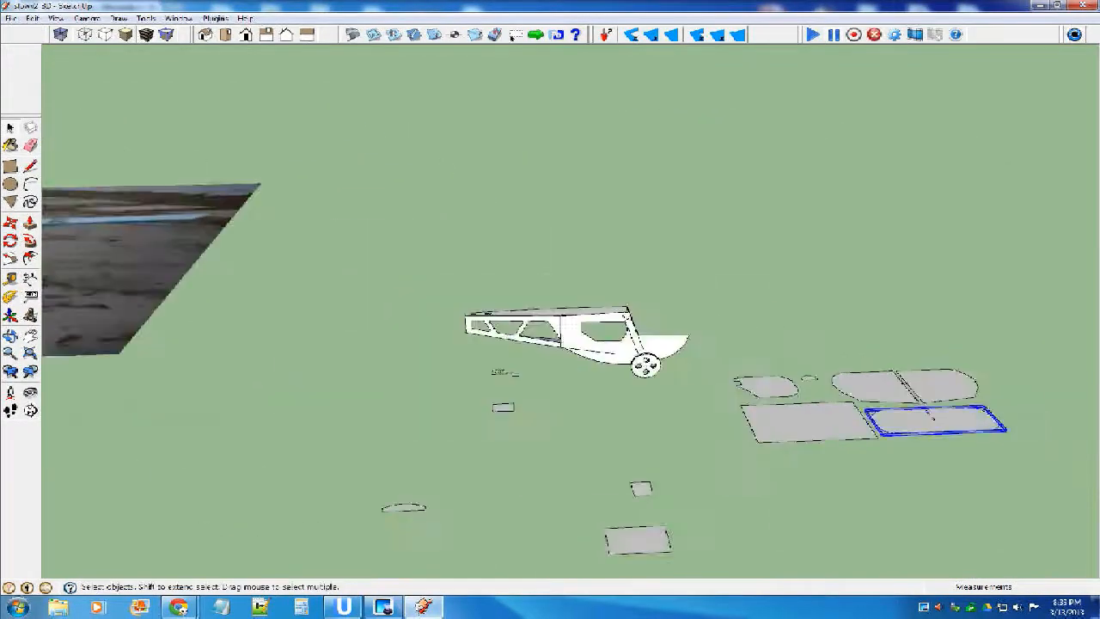
pyautogui.scroll(3, 932, 416)
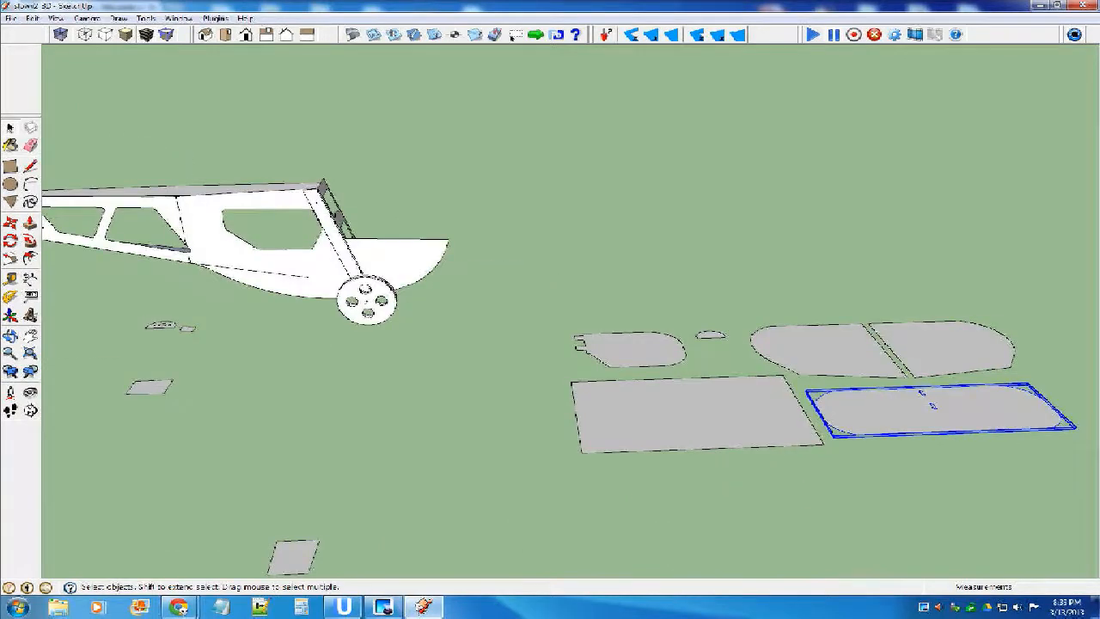
pyautogui.scroll(-3, 474, 340)
pyautogui.click(474, 340)
pyautogui.press('m')
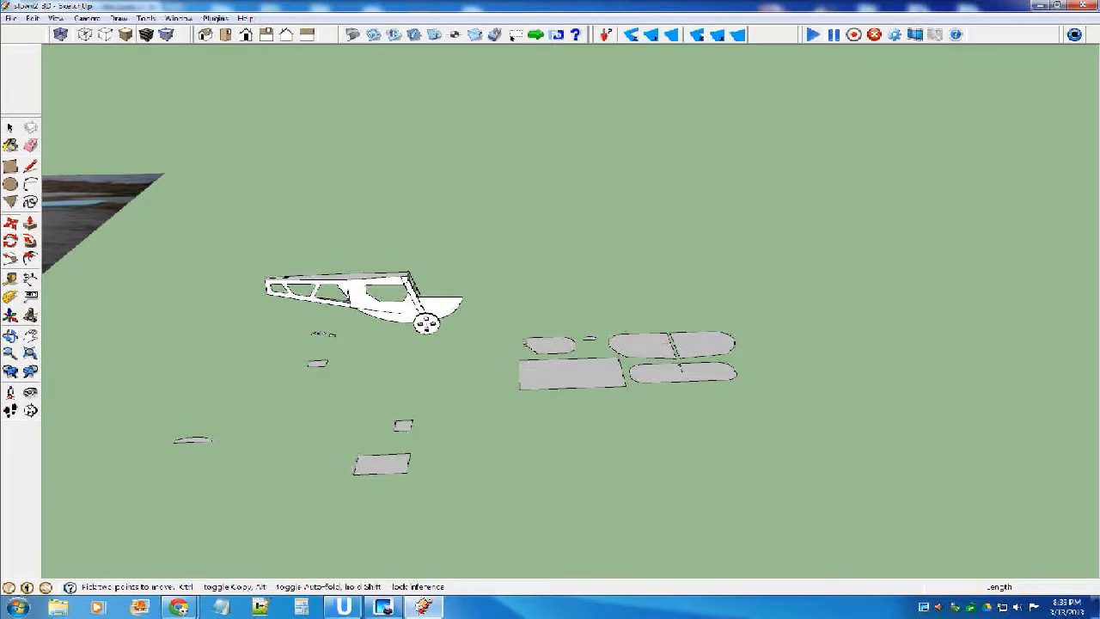
pyautogui.scroll(3, 662, 347)
pyautogui.click(698, 365)
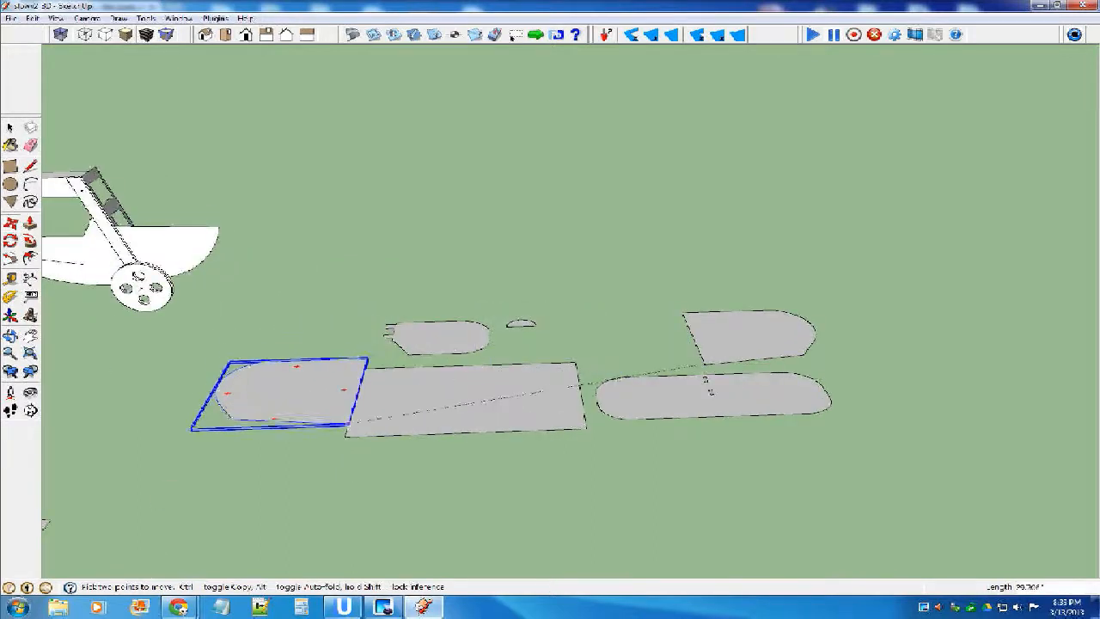
pyautogui.scroll(3, 352, 436)
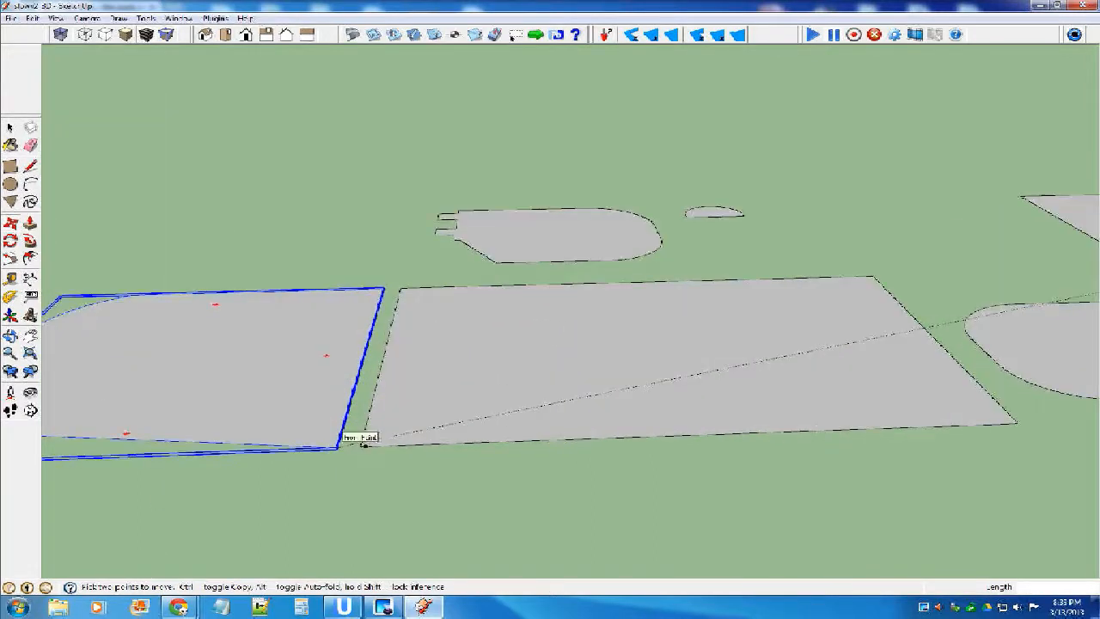
pyautogui.click(363, 441)
pyautogui.click(361, 446)
# Move the long rounded stabilizer panel clear, and join the other wing tip to the right end of the wing centre panel.
pyautogui.scroll(-3, 392, 400)
pyautogui.scroll(-1, 383, 392)
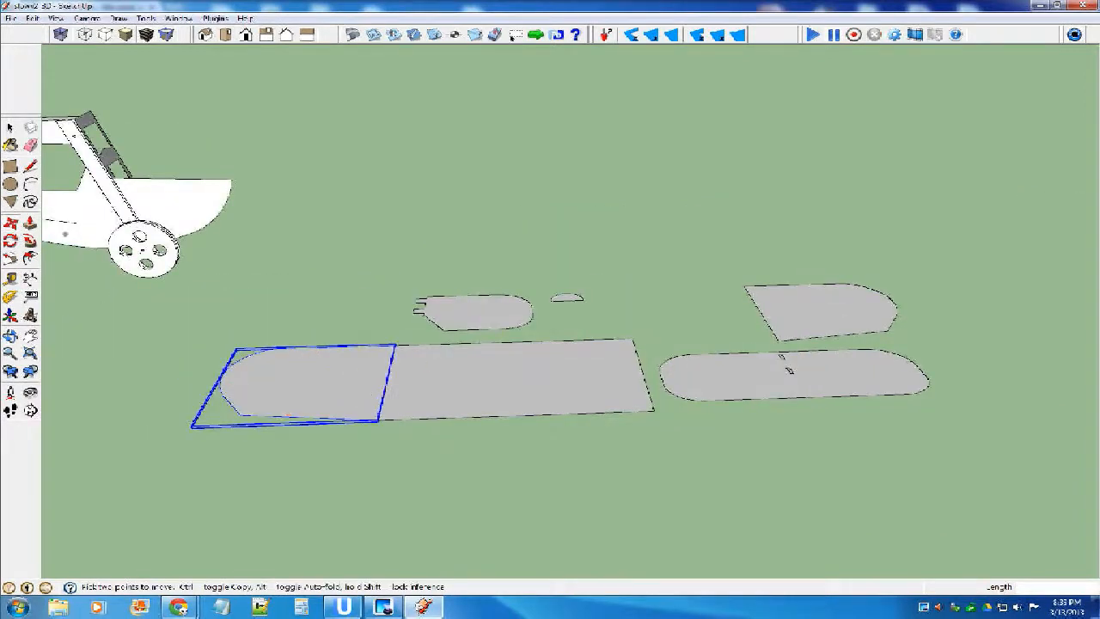
pyautogui.click(687, 379)
pyautogui.click(714, 248)
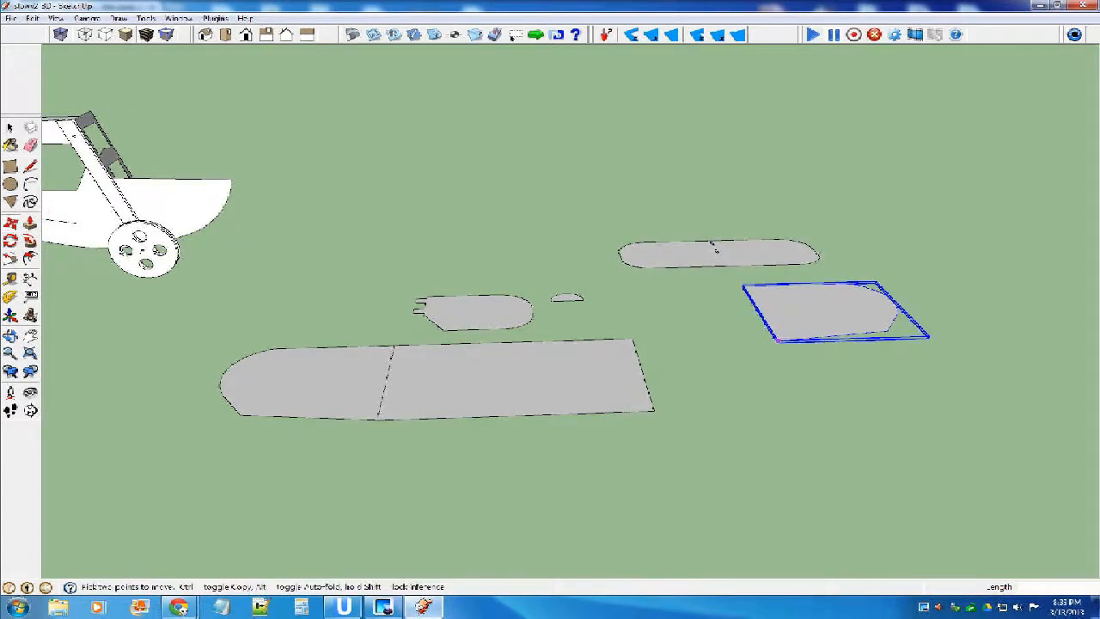
pyautogui.click(777, 339)
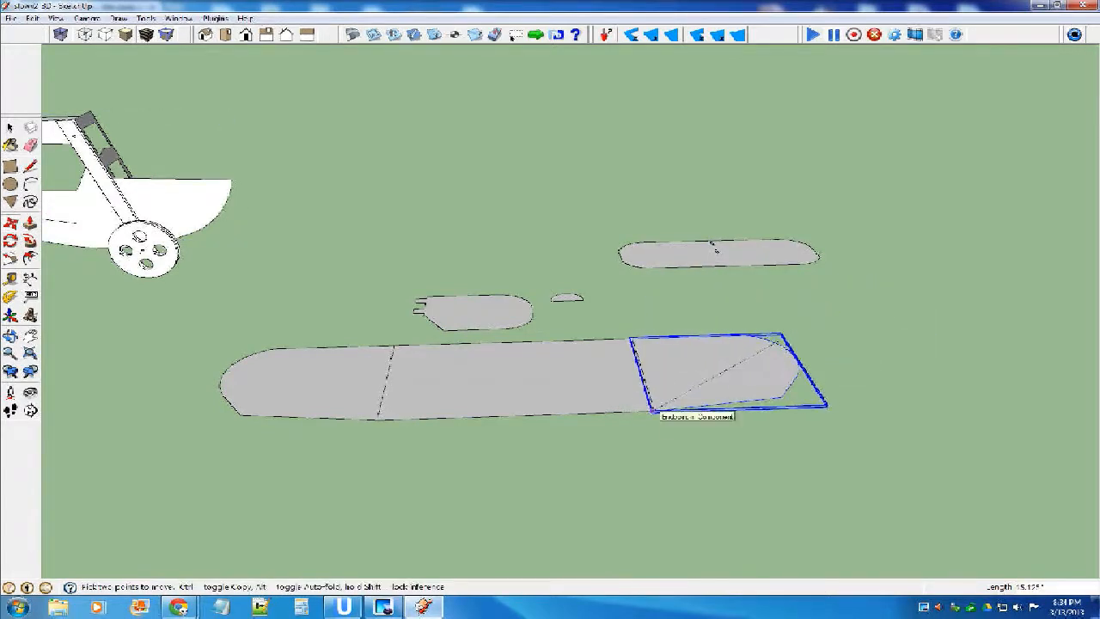
pyautogui.click(655, 410)
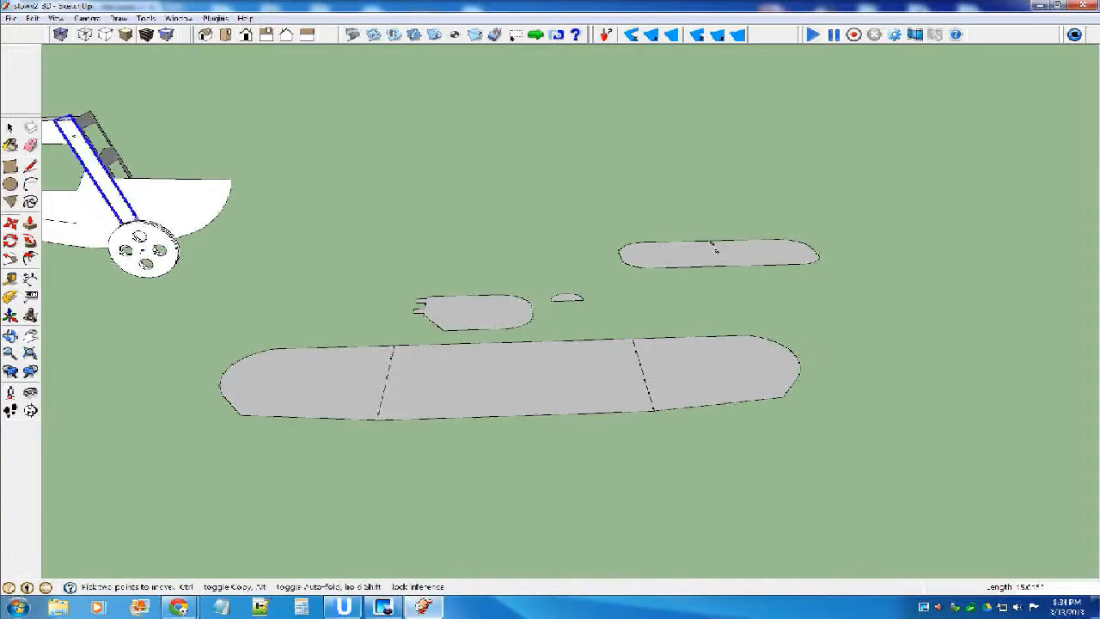
# Combine the two wing tips and the centre panel into a single wing component.
pyautogui.press('space')
pyautogui.click(331, 384)
pyautogui.keyDown('shift'); pyautogui.click(516, 378); pyautogui.keyUp('shift')
pyautogui.keyDown('shift'); pyautogui.click(696, 374); pyautogui.keyUp('shift')
pyautogui.press('g')
pyautogui.press('Return')
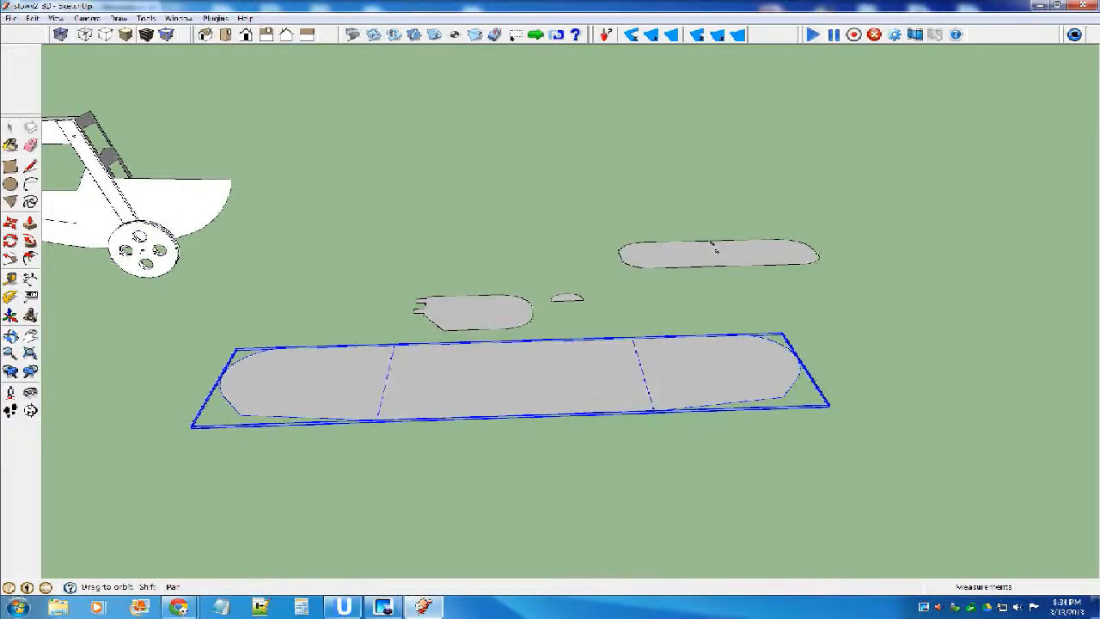
# Rotate the assembled wing 90 degrees and move it aside, away from the fuselage and loose parts.
pyautogui.moveTo(732, 417); pyautogui.dragTo(741, 440, button='middle')
pyautogui.scroll(-4, 741, 440)
pyautogui.press('m')
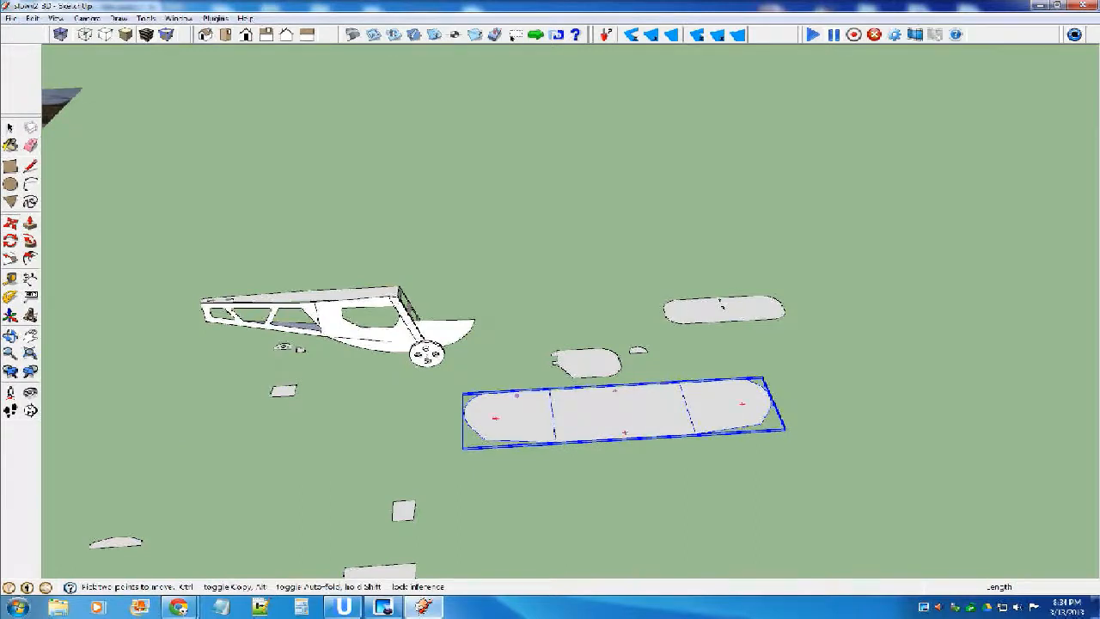
pyautogui.click(624, 432)
pyautogui.click(568, 408)
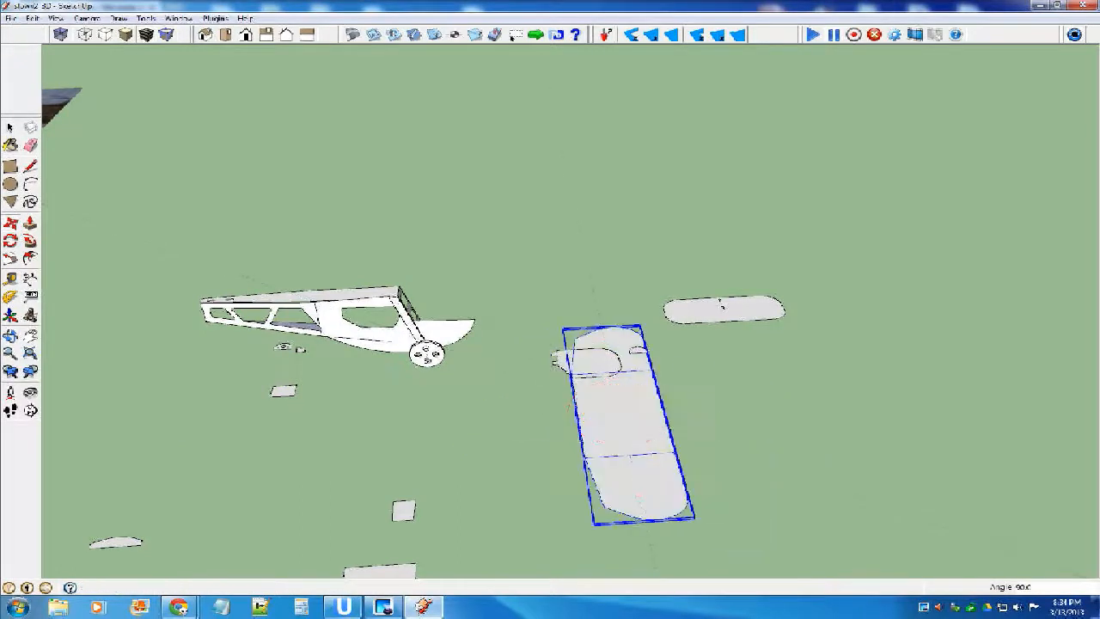
pyautogui.click(632, 424)
pyautogui.click(906, 408)
pyautogui.press('space')
pyautogui.hotkey('ctrl', 't')
# Rotate the horizontal stabilizer 90 degrees and move it next to the fuselage tail.
pyautogui.press('m')
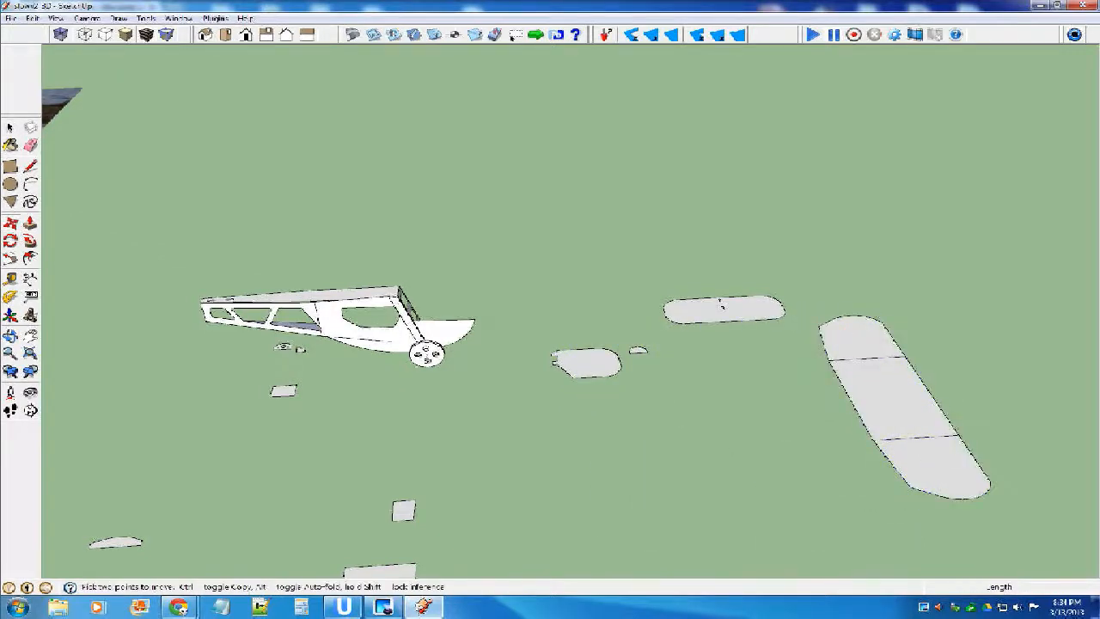
pyautogui.click(770, 308)
pyautogui.click(725, 311)
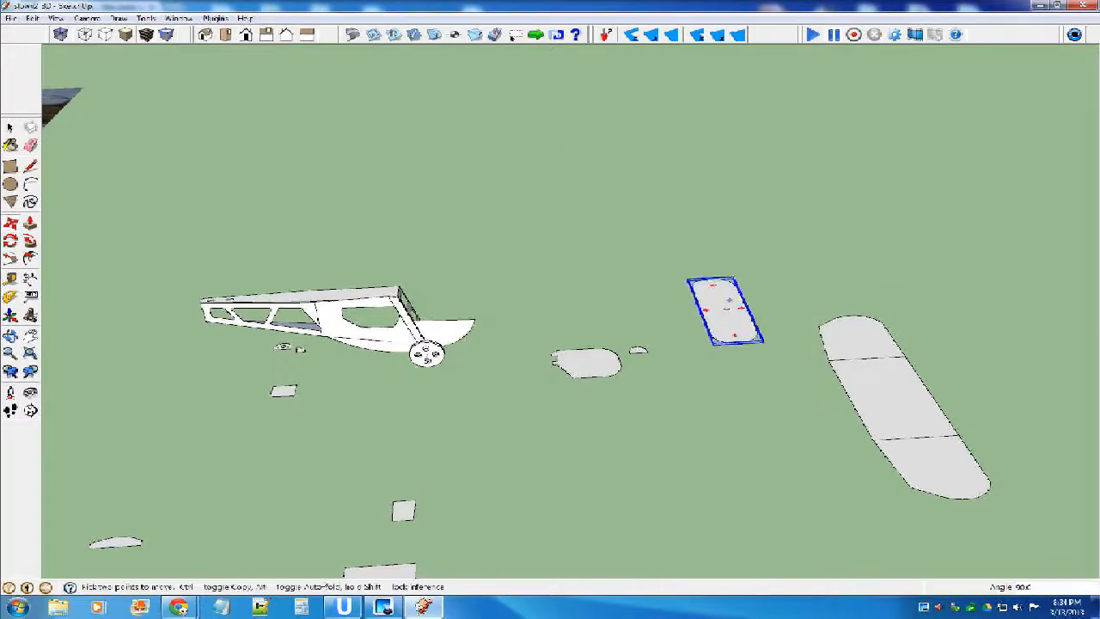
pyautogui.click(735, 315)
pyautogui.scroll(6, 257, 326)
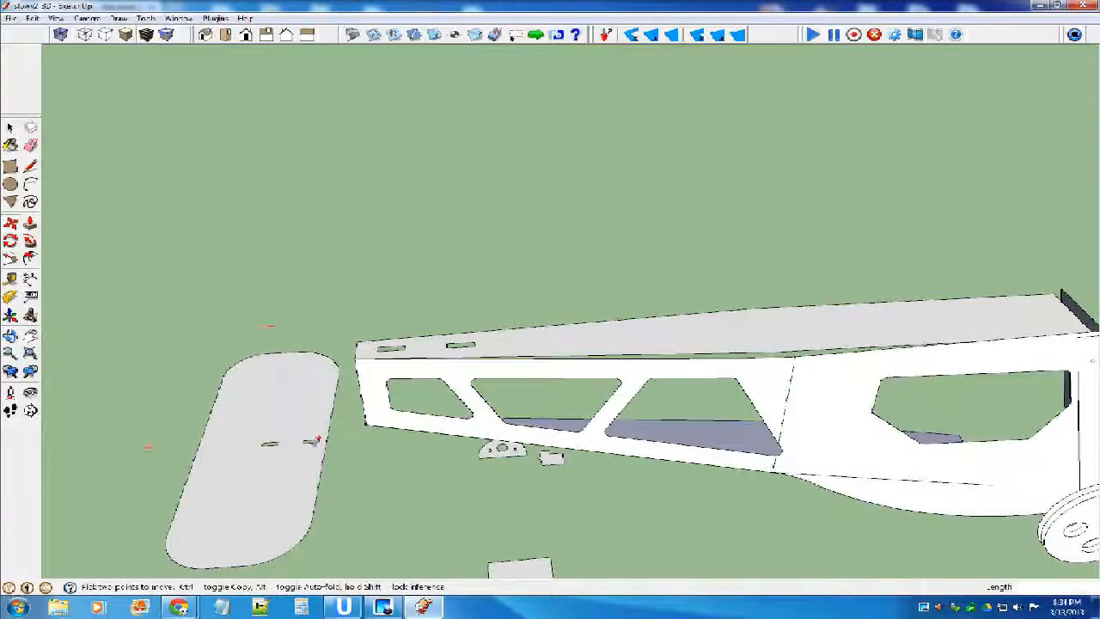
# Move the stabilizer by its slot's end midpoint onto the end of the matching slot in the fuselage top.
pyautogui.scroll(5, 318, 441)
pyautogui.scroll(5, 329, 434)
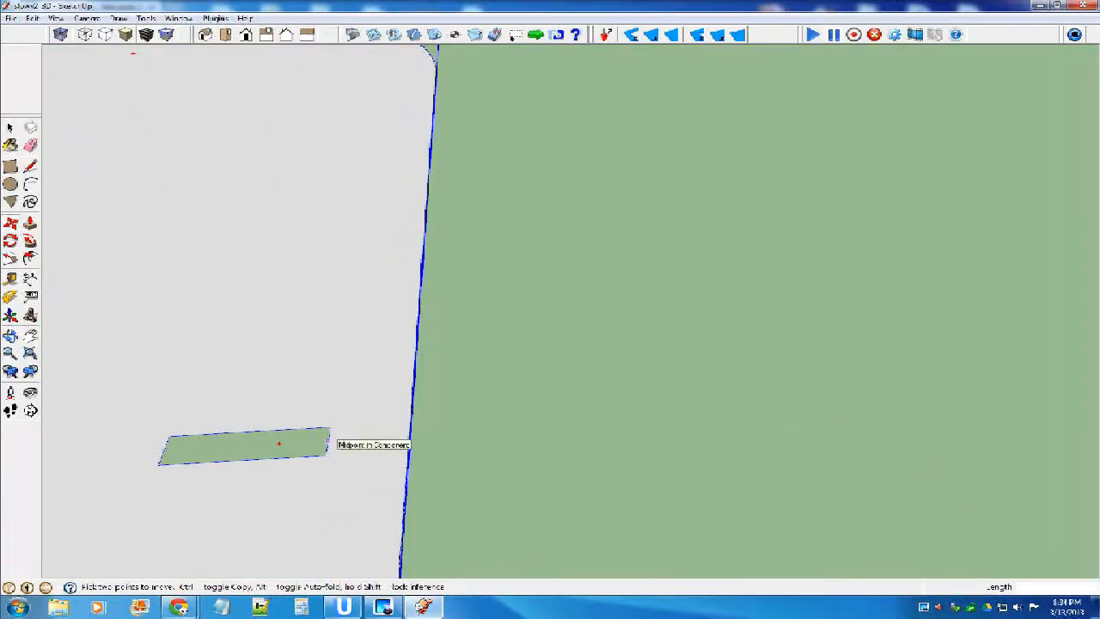
pyautogui.scroll(-5, 329, 427)
pyautogui.scroll(-5, 371, 437)
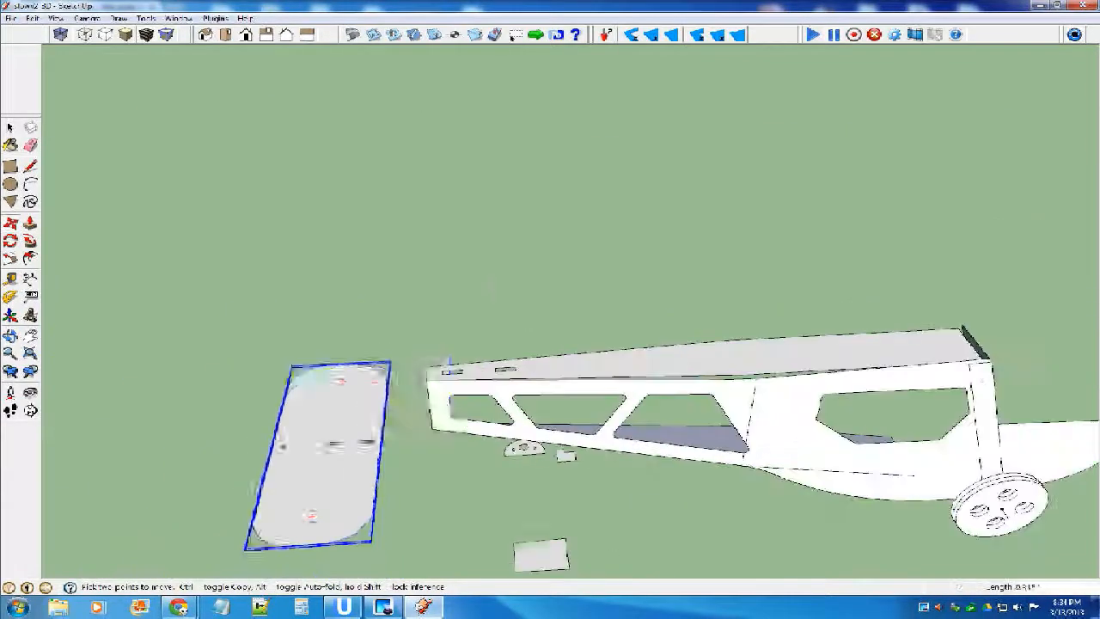
pyautogui.scroll(4, 432, 395)
pyautogui.scroll(3, 567, 320)
pyautogui.scroll(3, 580, 318)
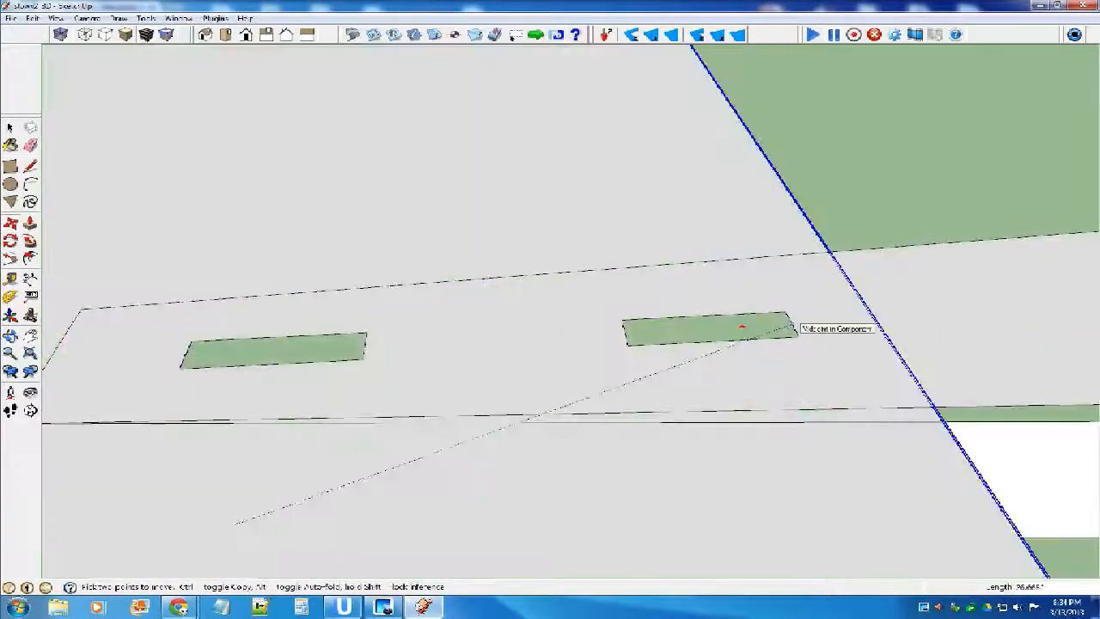
pyautogui.click(791, 324)
# Raise the stabilizer .25 inch above the fuselage top and deselect it.
pyautogui.scroll(-2, 411, 329)
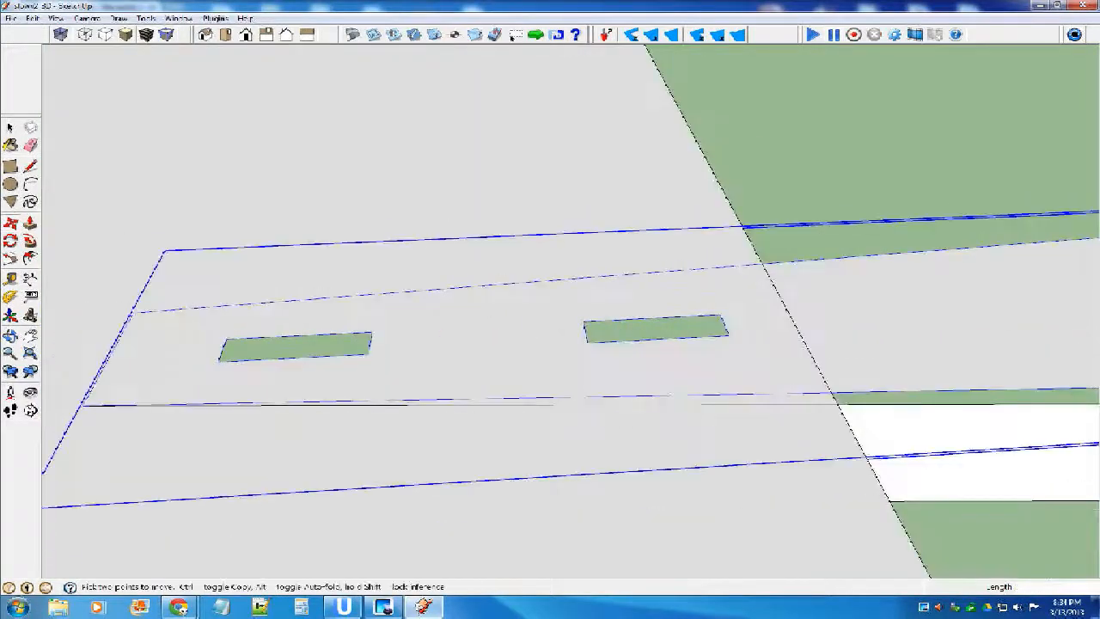
pyautogui.scroll(-4, 479, 381)
pyautogui.moveTo(480, 382)
pyautogui.mouseDown(button='middle')
pyautogui.moveTo(451, 249)
pyautogui.moveTo(412, 228)
pyautogui.mouseUp(button='middle')
pyautogui.click(491, 290)
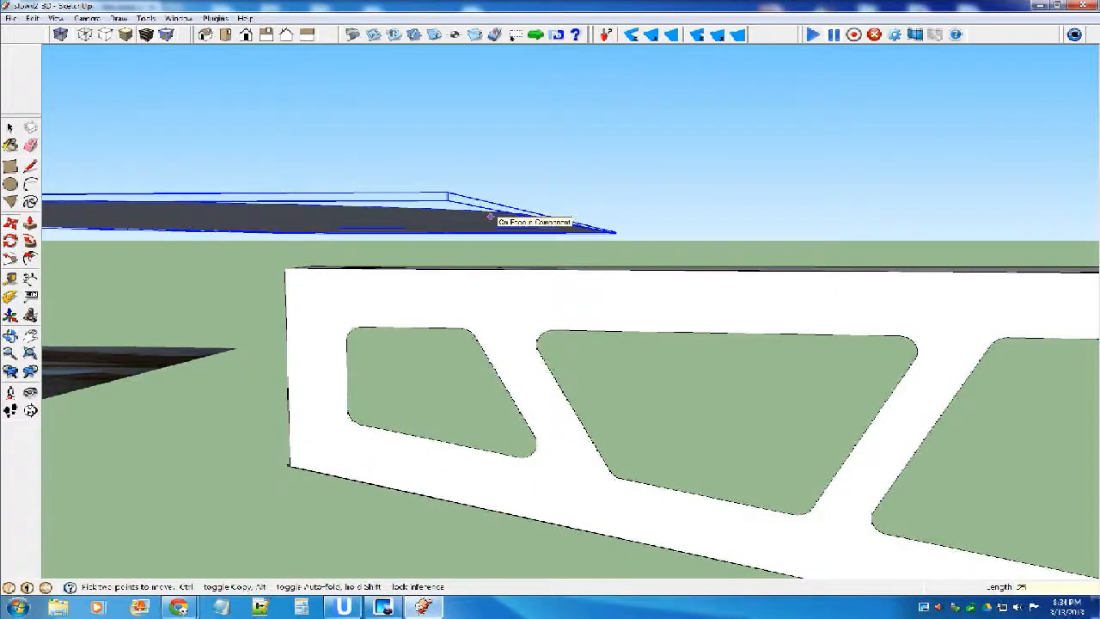
pyautogui.press('Return')
pyautogui.click(10, 128)
pyautogui.click(628, 241)
# Rotate the tabbed vertical fin so it stands upright with its tabs pointing down.
pyautogui.scroll(-6, 628, 242)
pyautogui.moveTo(464, 225); pyautogui.dragTo(440, 334, button='middle')
pyautogui.scroll(-5, 439, 334)
pyautogui.scroll(3, 683, 361)
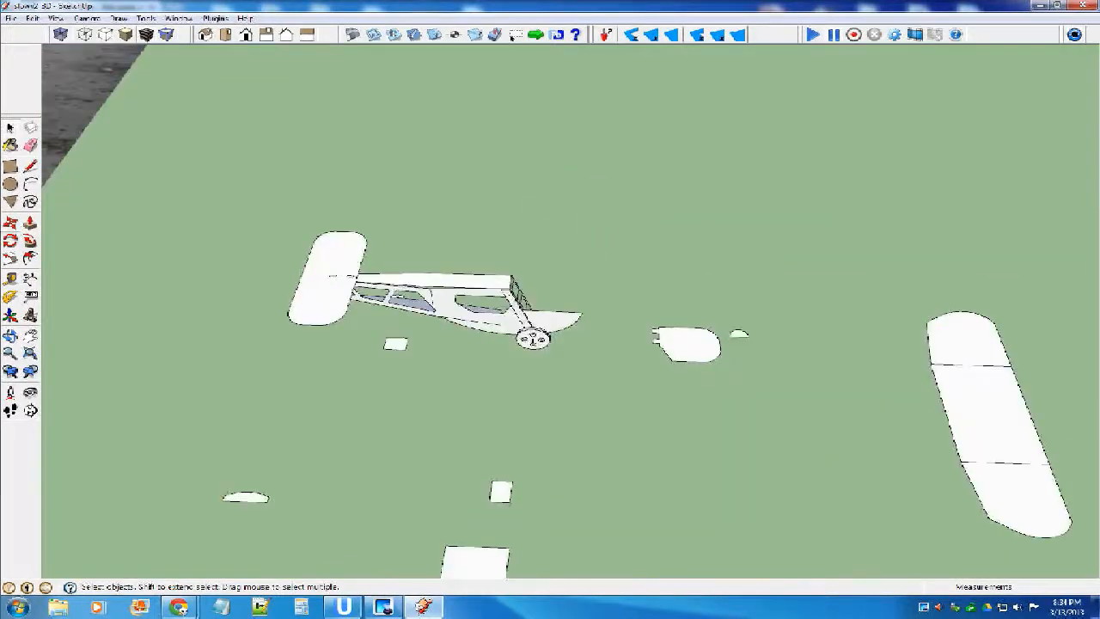
pyautogui.press('m')
pyautogui.scroll(2, 685, 344)
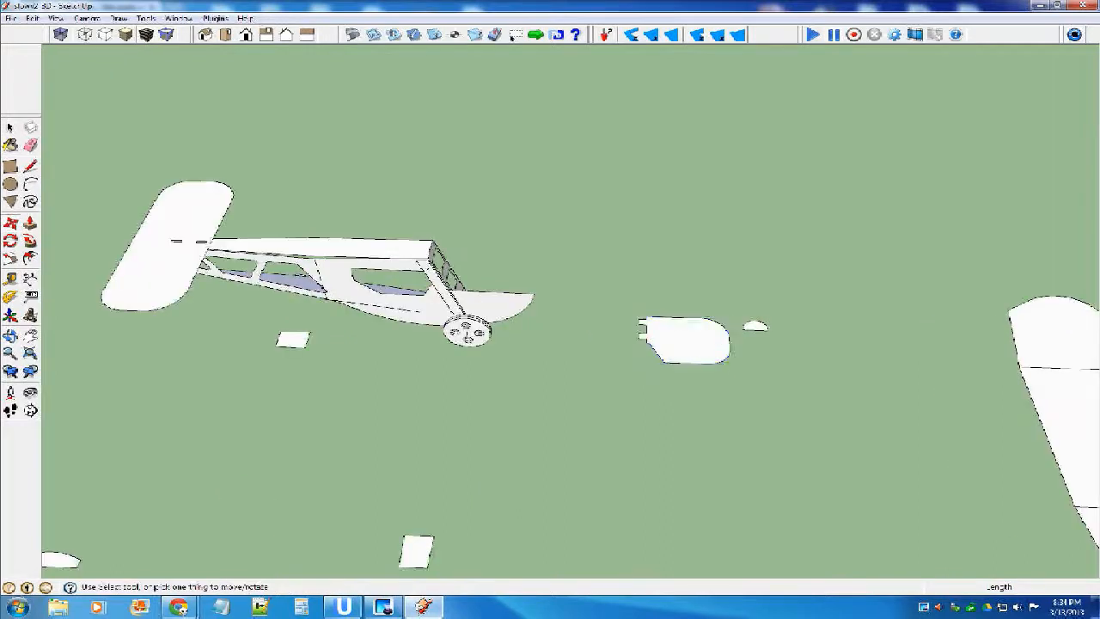
pyautogui.click(648, 361)
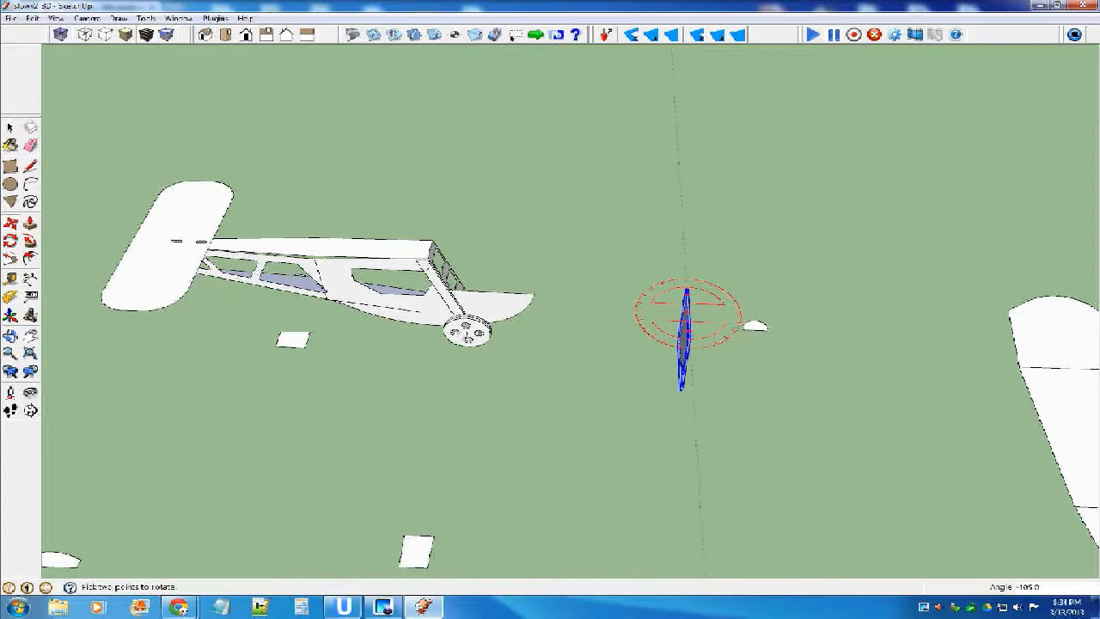
pyautogui.click(689, 352)
# Flip the vertical fin along the component's blue axis.
pyautogui.rightClick(690, 349)
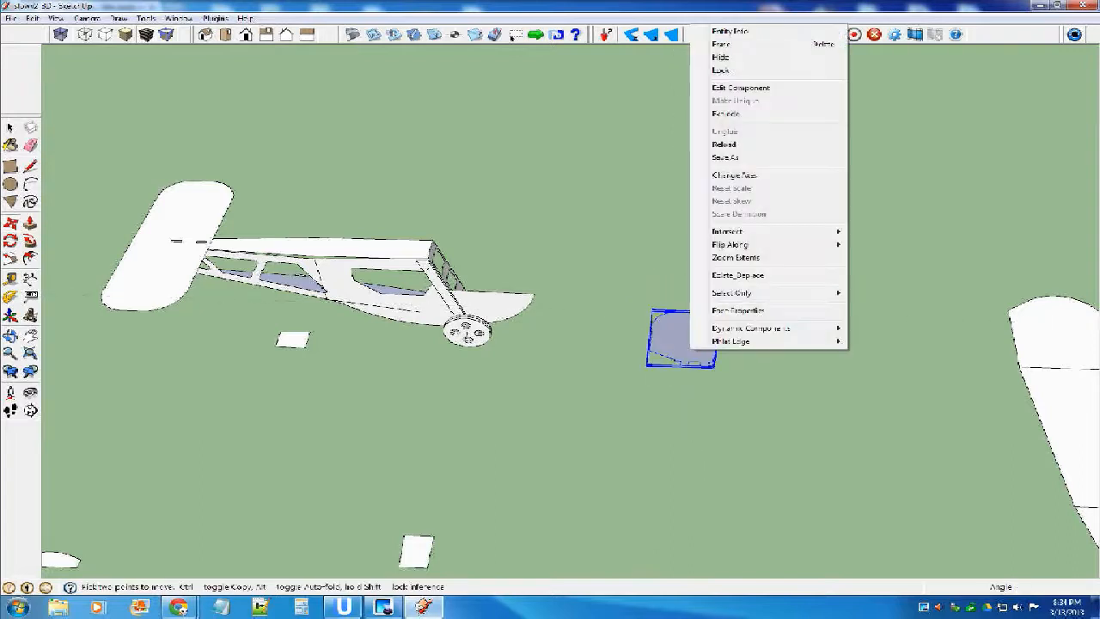
pyautogui.moveTo(739, 244)
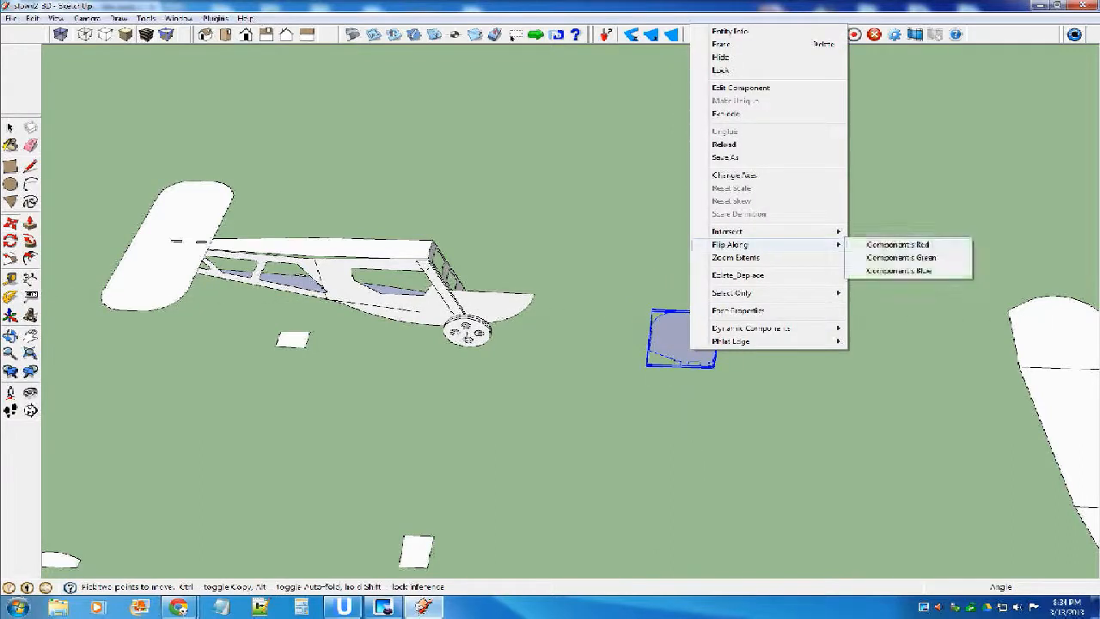
pyautogui.click(898, 270)
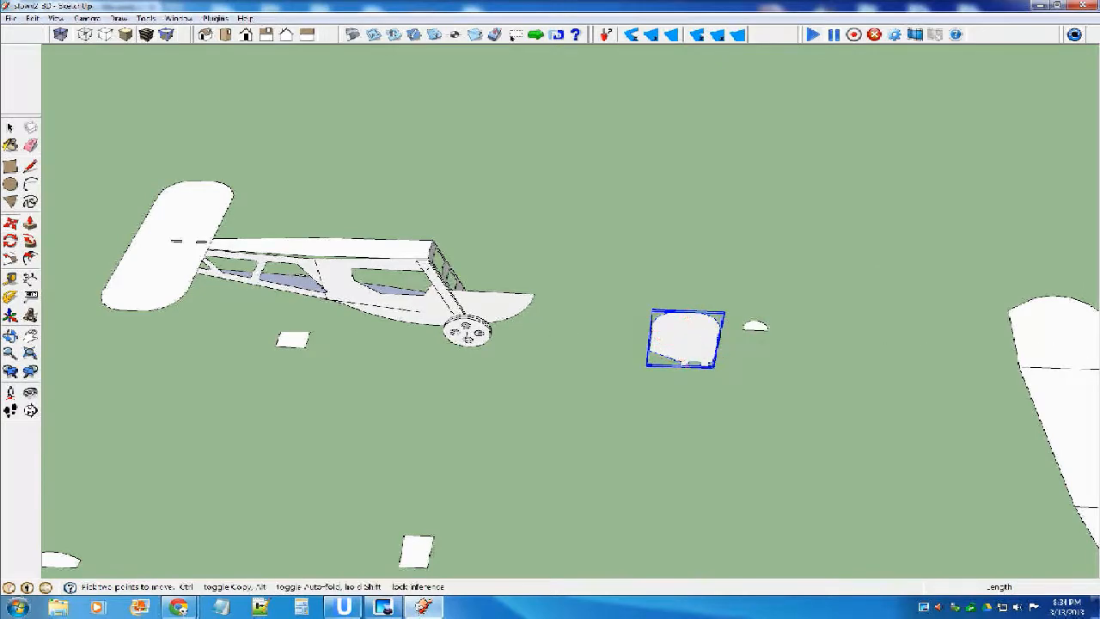
# Move the fin onto the tail, aligning its front tab with the front slot of the horizontal stabilizer.
pyautogui.click(708, 366)
pyautogui.moveTo(109, 232); pyautogui.dragTo(193, 316, button='middle')
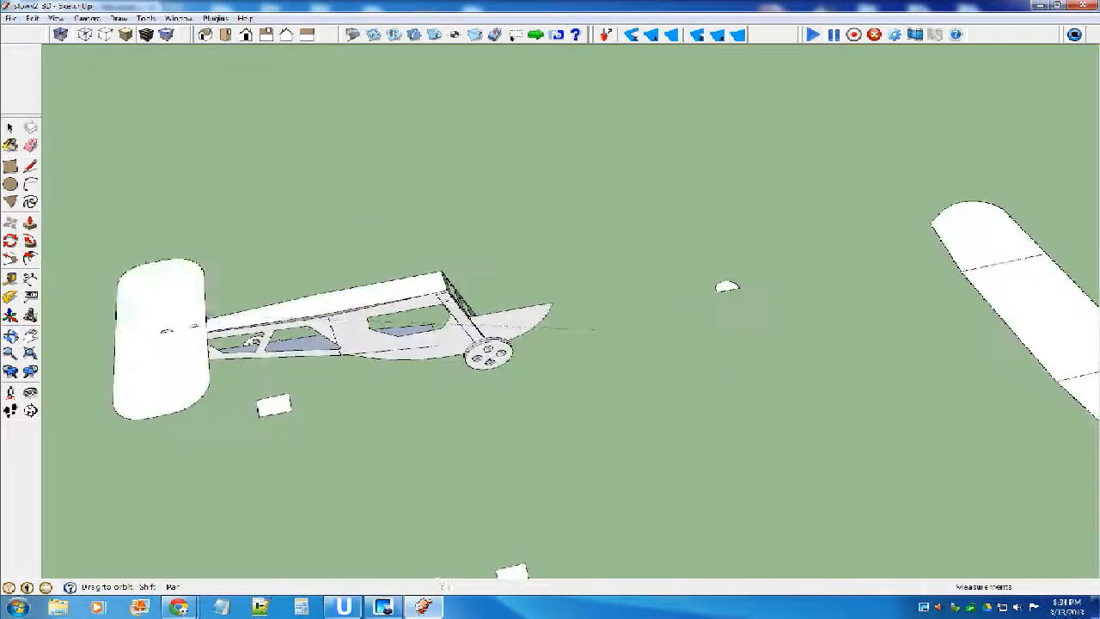
pyautogui.scroll(4, 197, 326)
pyautogui.scroll(5, 172, 319)
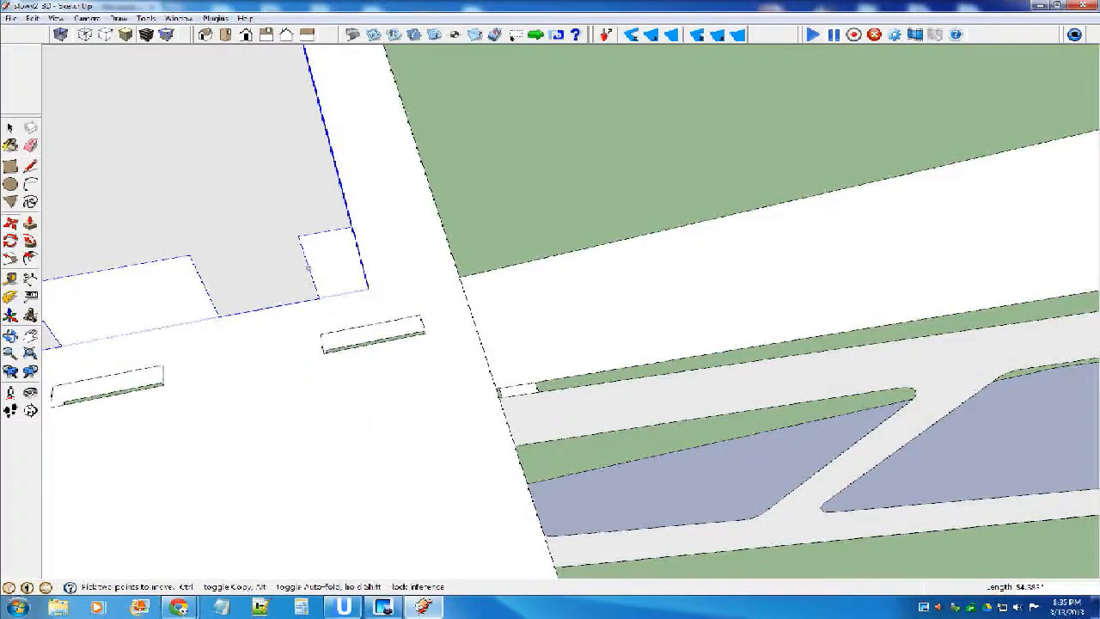
pyautogui.click(310, 267)
pyautogui.scroll(4, 368, 312)
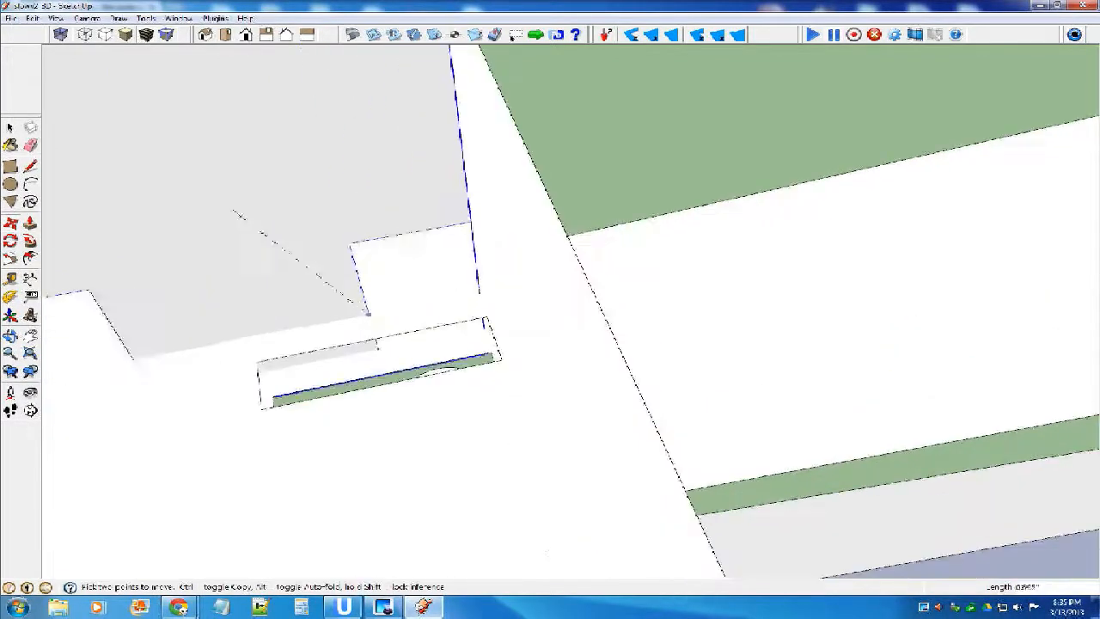
pyautogui.click(487, 333)
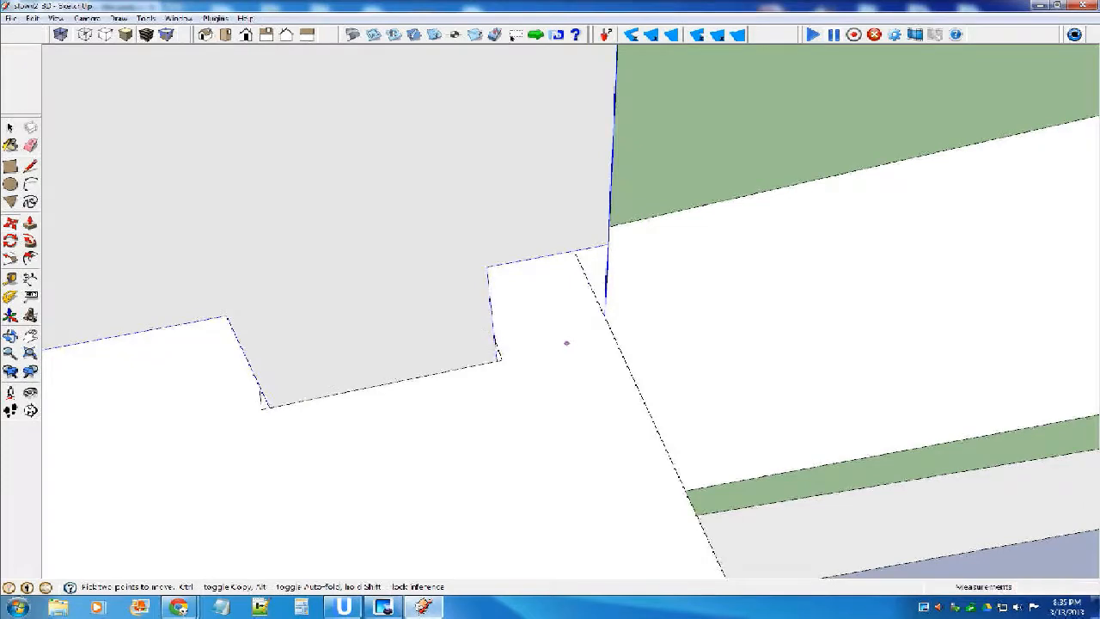
# Lower the fin .250 inch so its tabs go into the stabilizer slots, and deselect it.
pyautogui.scroll(-2, 565, 343)
pyautogui.moveTo(526, 340); pyautogui.dragTo(464, 234, button='middle')
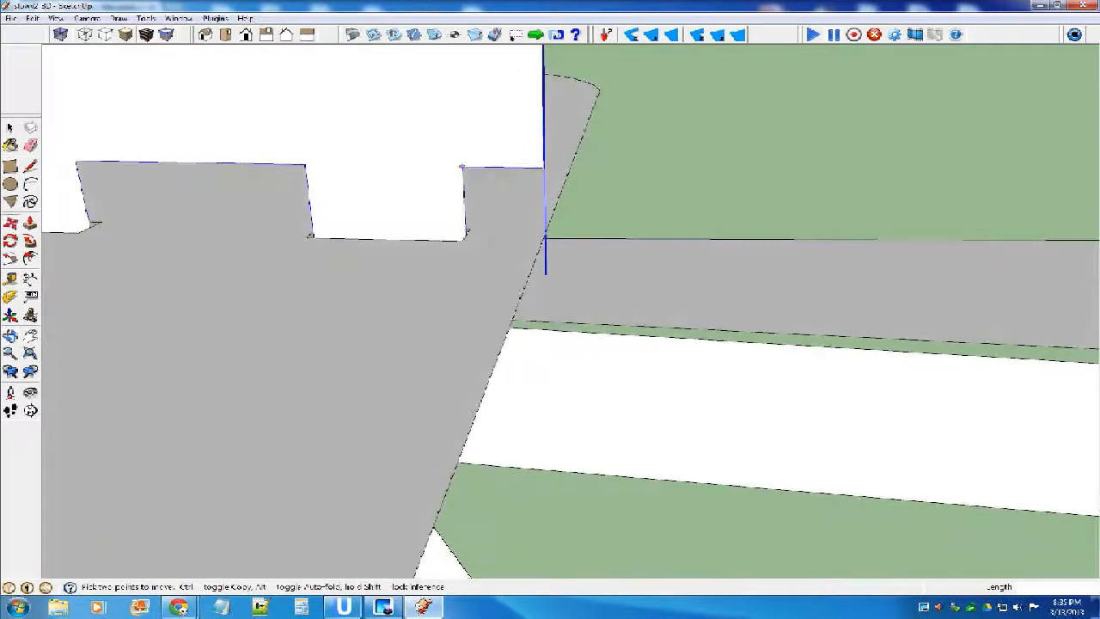
pyautogui.click(463, 165)
pyautogui.click(464, 237)
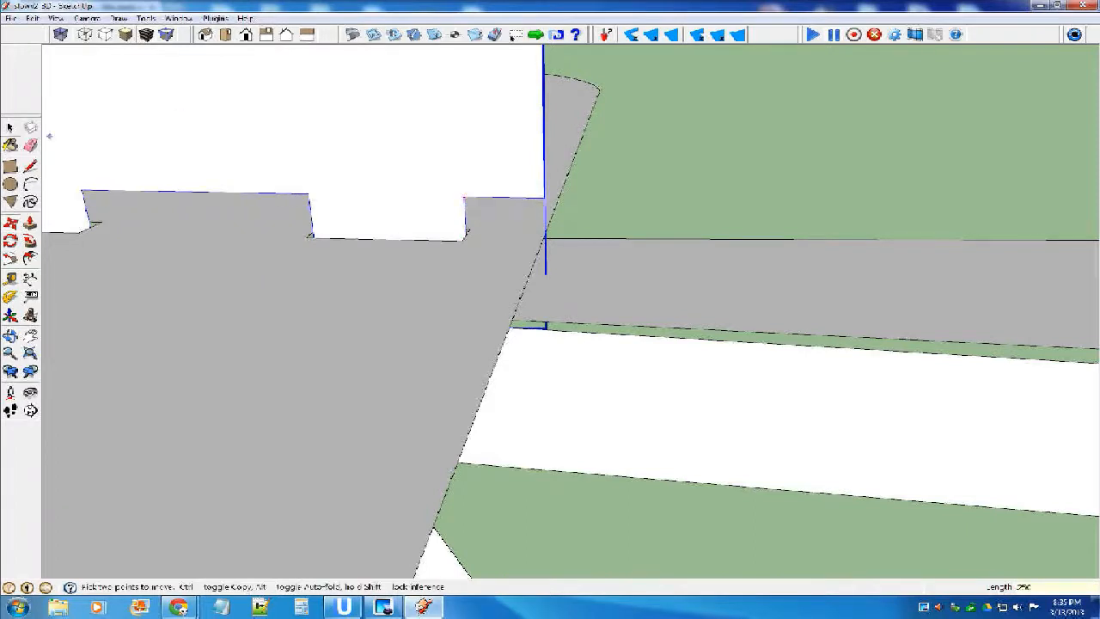
pyautogui.click(11, 127)
pyautogui.click(412, 250)
# Lower the fin further to bring its bottom edge closer to the stabilizer surface.
pyautogui.scroll(-3, 415, 244)
pyautogui.moveTo(415, 244); pyautogui.dragTo(470, 209, button='middle')
pyautogui.scroll(3, 470, 209)
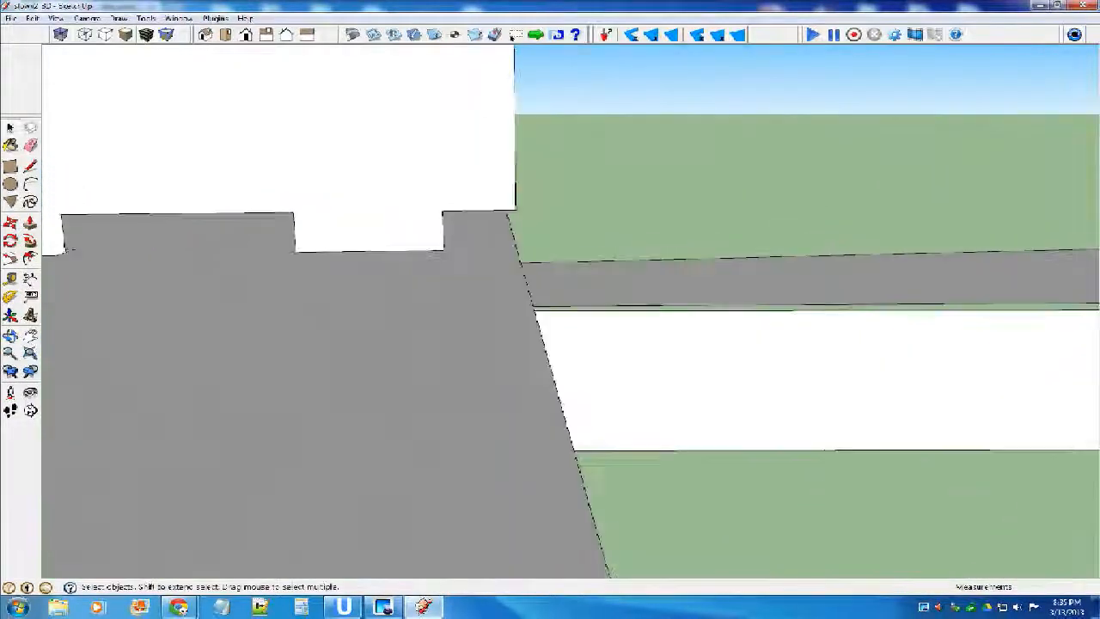
pyautogui.scroll(2, 457, 210)
pyautogui.press('m')
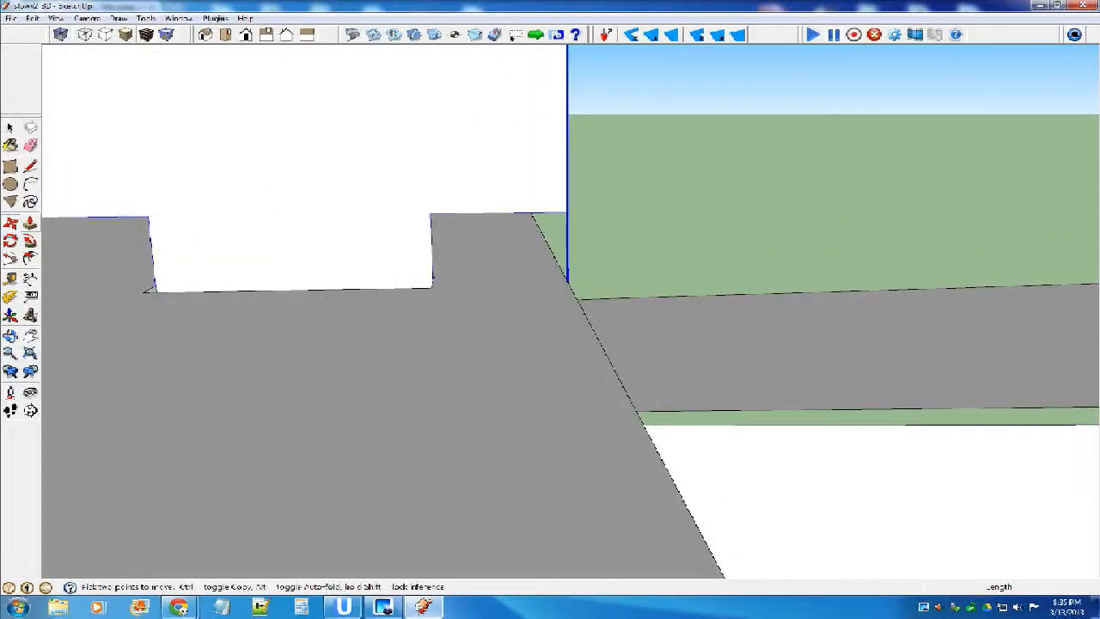
pyautogui.click(430, 213)
pyautogui.moveTo(446, 286); pyautogui.dragTo(403, 294, button='middle')
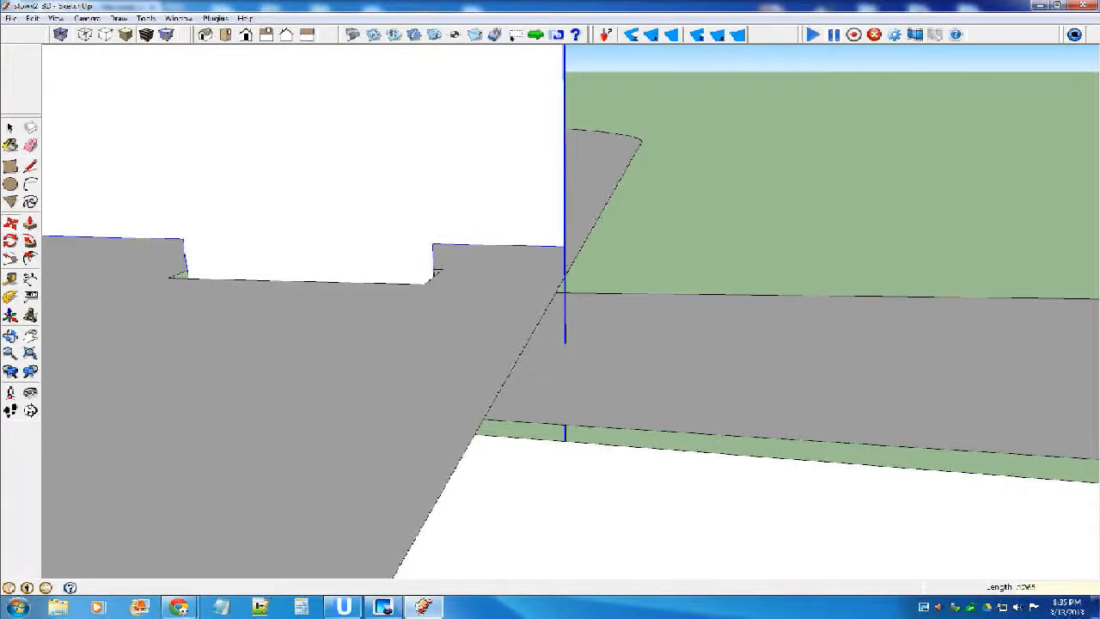
pyautogui.press('Return')
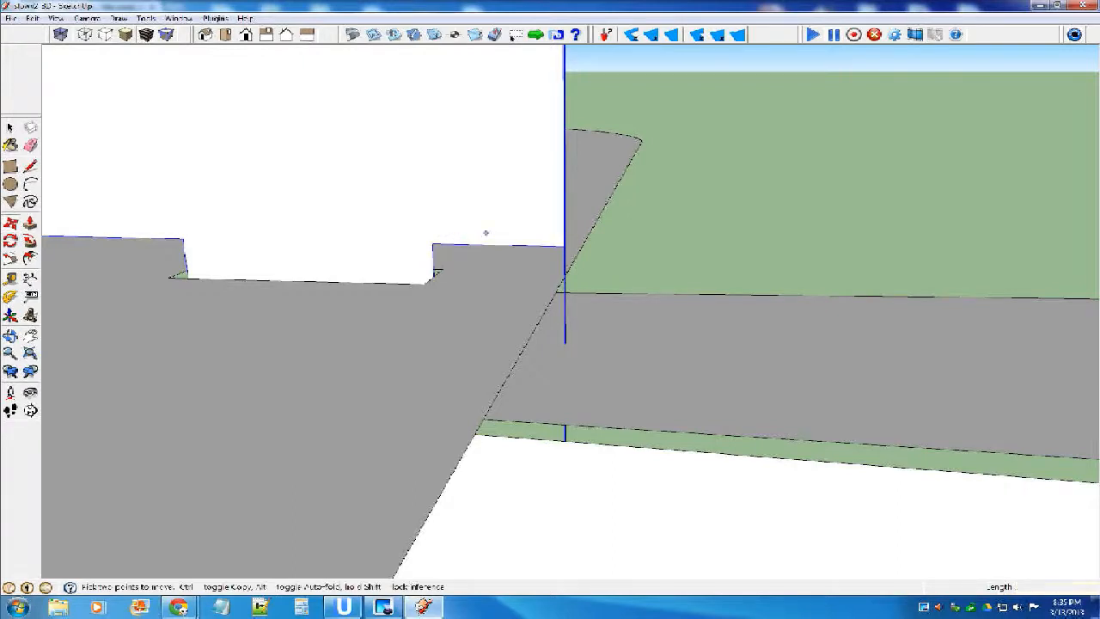
pyautogui.click(433, 276)
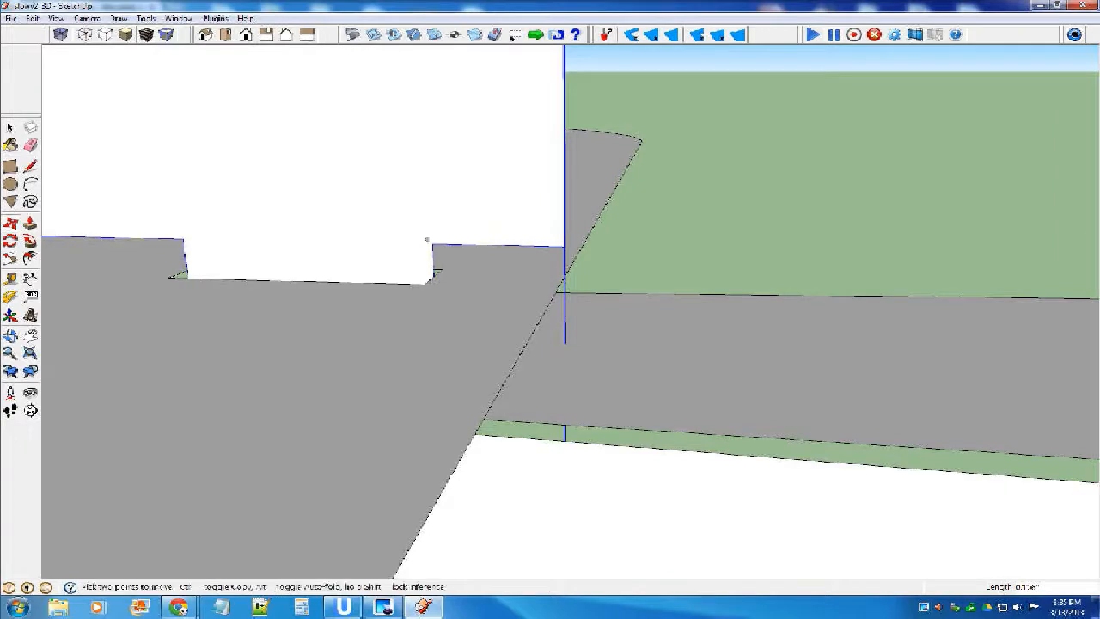
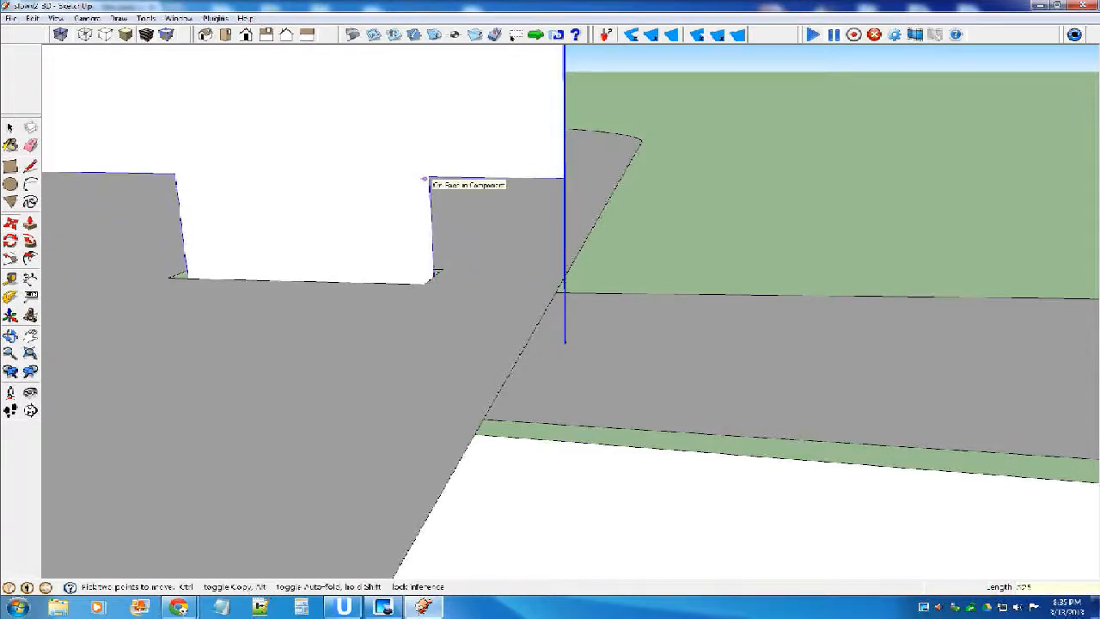
# Lower the vertical fin .125 inch onto the horizontal stabilizer and deselect it.
pyautogui.press('Return')
pyautogui.press('space')
pyautogui.scroll(-6, 581, 275)
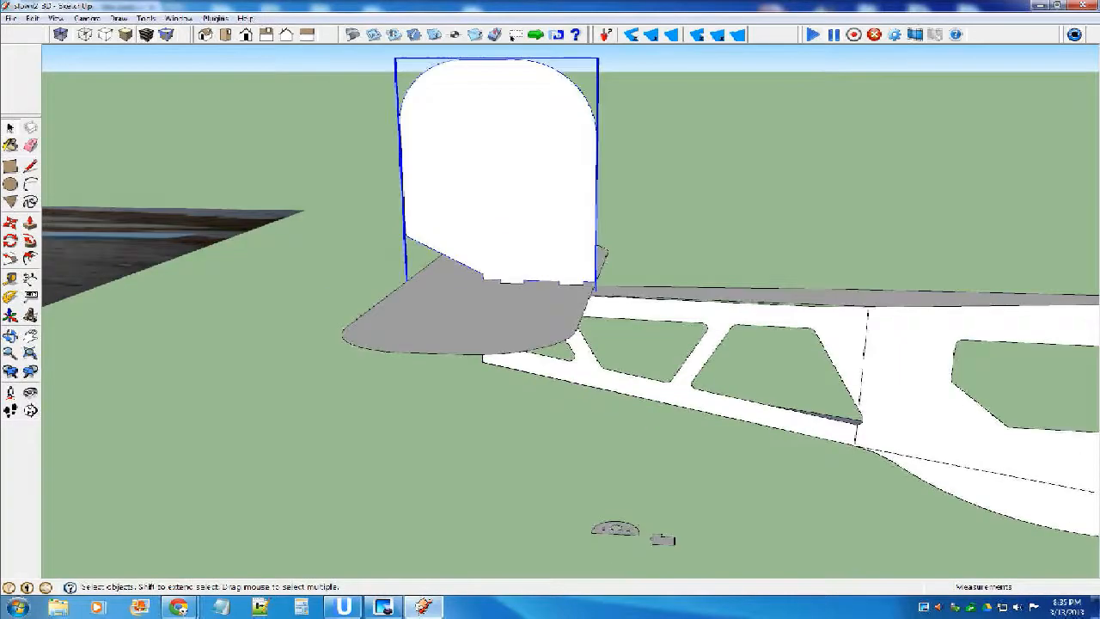
pyautogui.click(627, 219)
pyautogui.scroll(5, 547, 264)
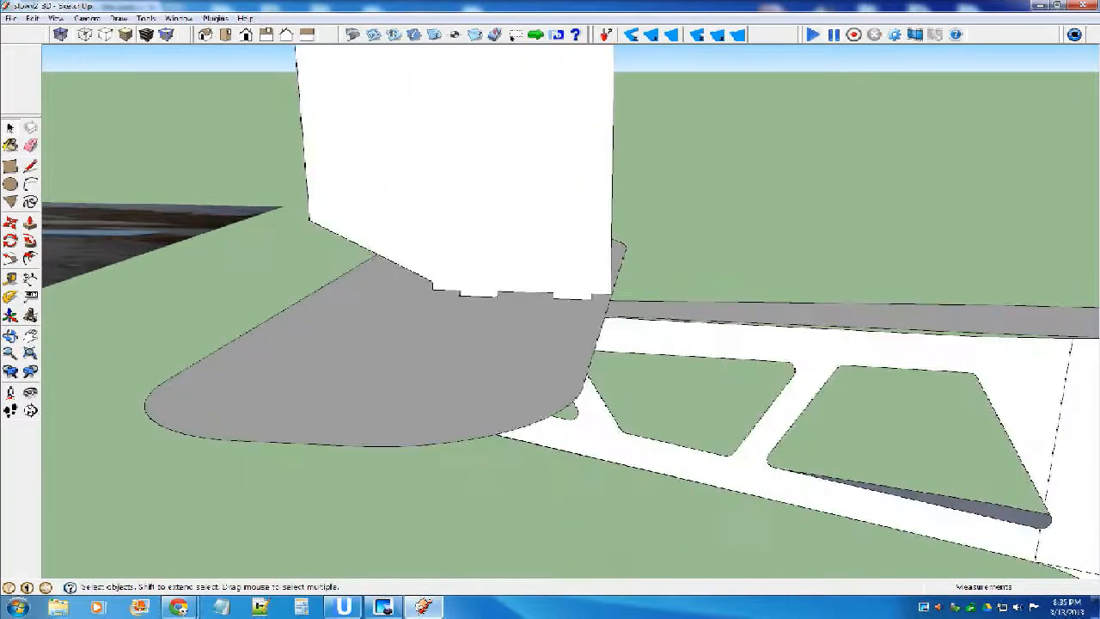
# Examine the flat parts layout beside the airplane photo for the wing dihedral gauge.
pyautogui.moveTo(547, 263); pyautogui.dragTo(537, 331, button='middle')
pyautogui.scroll(-10, 448, 294)
pyautogui.scroll(-5, 491, 325)
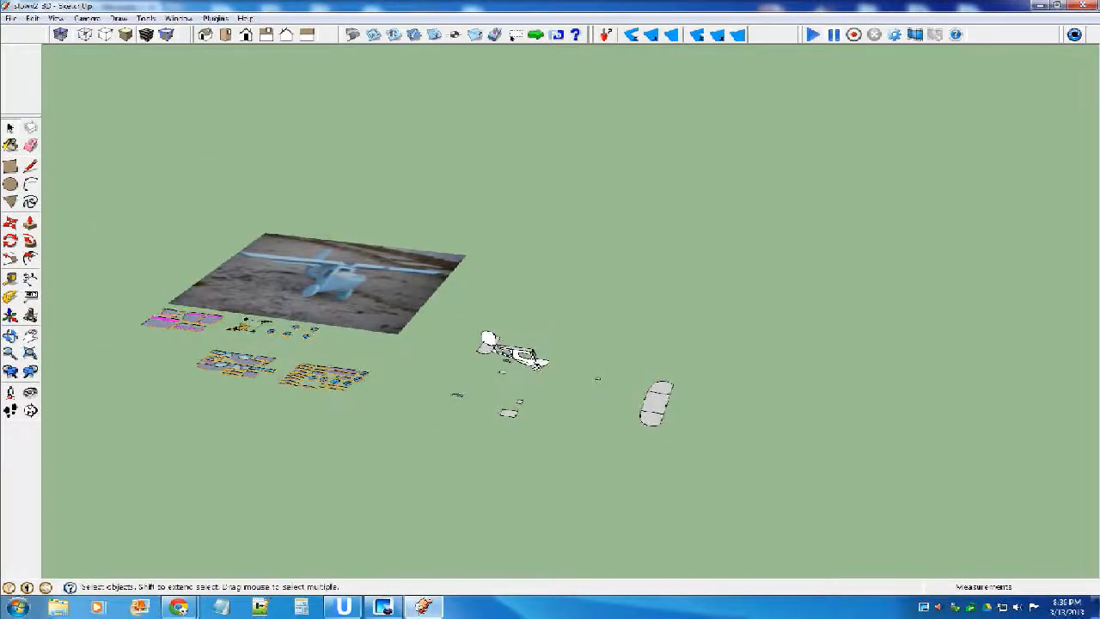
pyautogui.scroll(6, 284, 353)
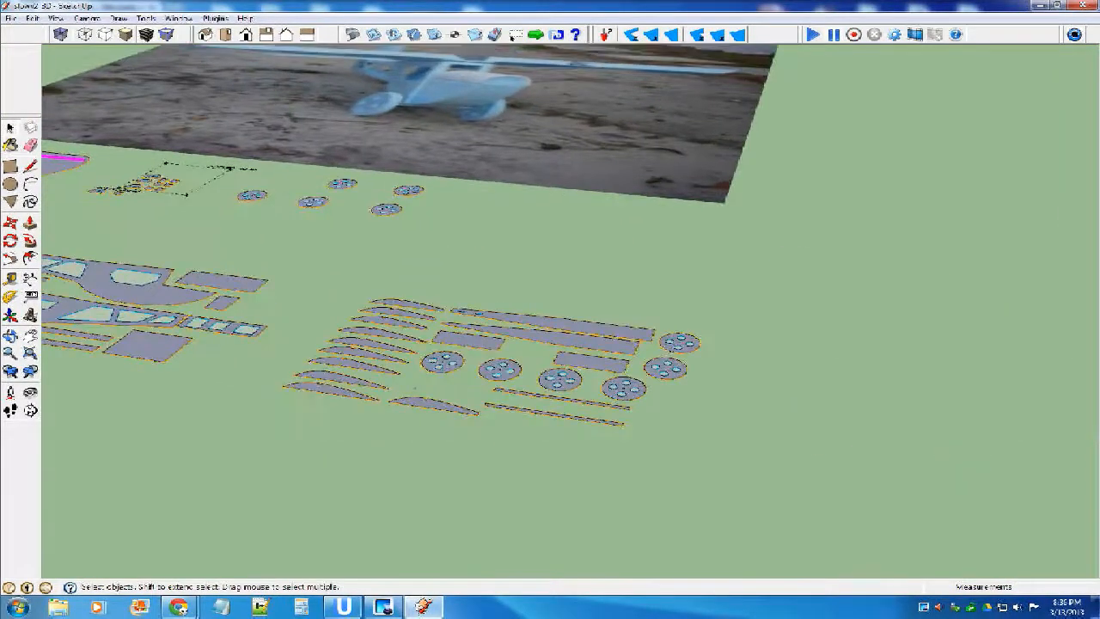
pyautogui.moveTo(610, 381); pyautogui.dragTo(641, 403, button='middle')
pyautogui.scroll(-4, 641, 403)
pyautogui.scroll(5, 318, 382)
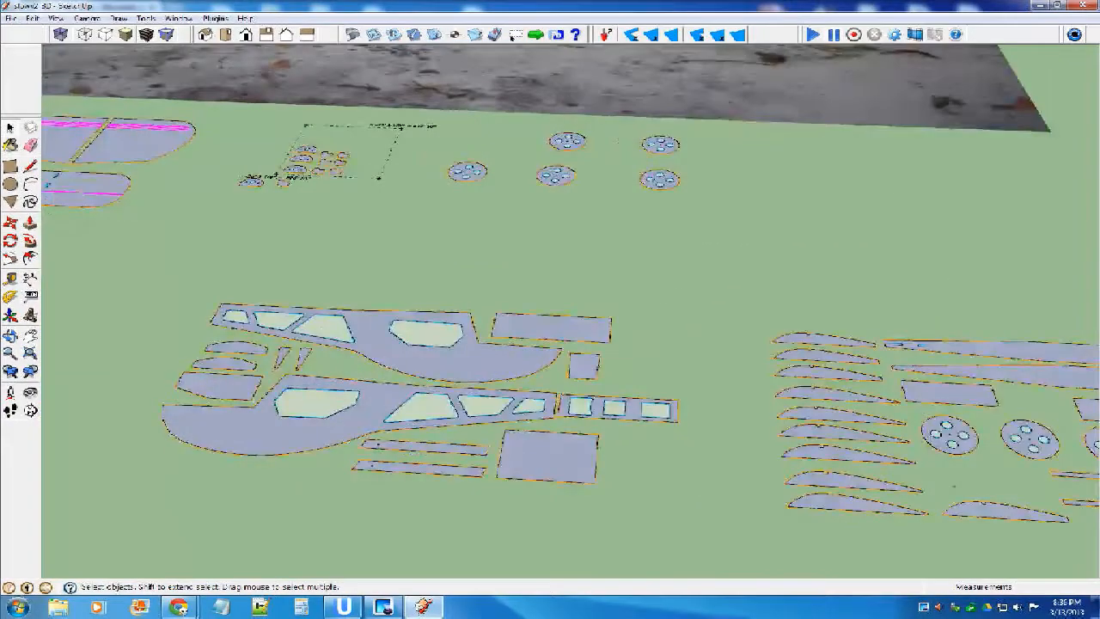
pyautogui.scroll(-6, 176, 365)
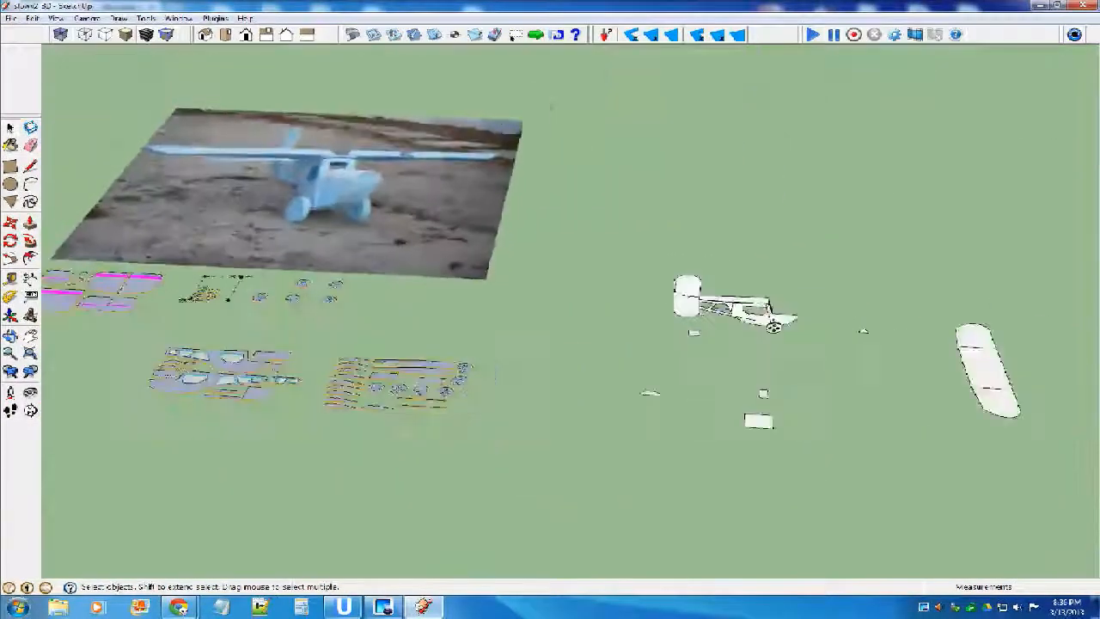
# Paste the copied dihedral gauge beside the flat wing panels and make it a component.
pyautogui.scroll(3, 661, 375)
pyautogui.scroll(2, 765, 387)
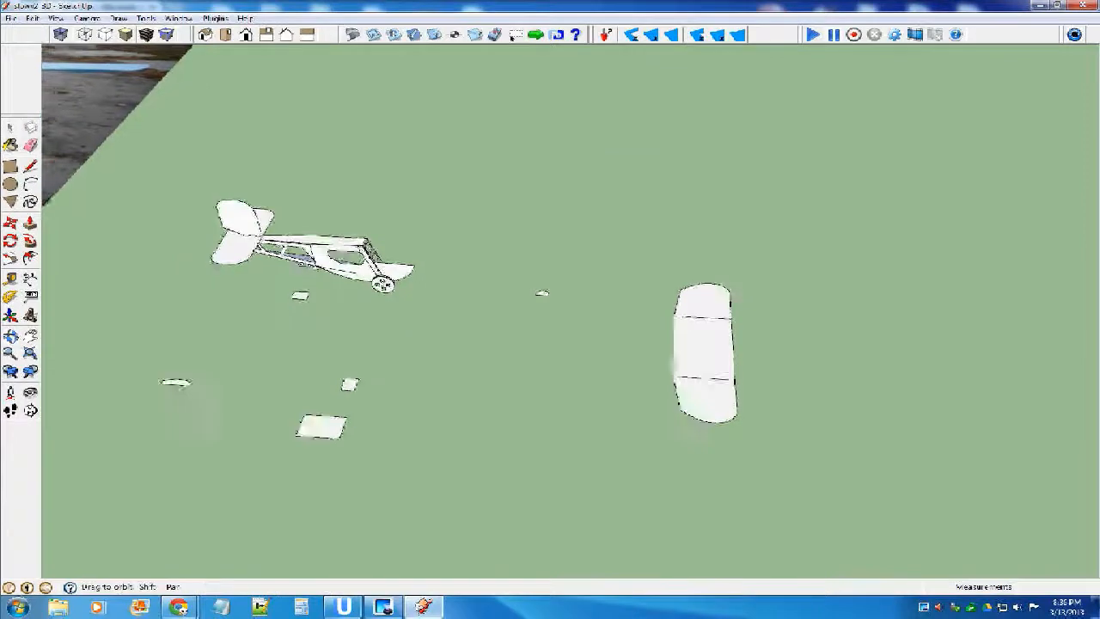
pyautogui.moveTo(765, 387); pyautogui.dragTo(636, 468, button='middle')
pyautogui.scroll(7, 634, 468)
pyautogui.scroll(-6, 632, 419)
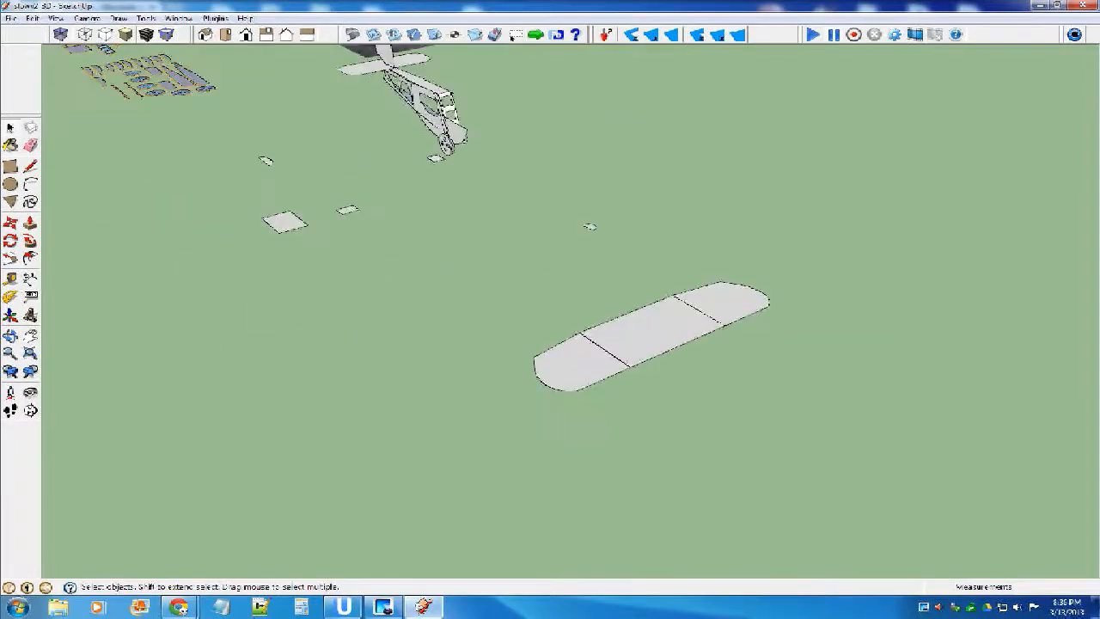
pyautogui.moveTo(505, 157); pyautogui.dragTo(463, 132, button='middle')
pyautogui.scroll(3, 578, 341)
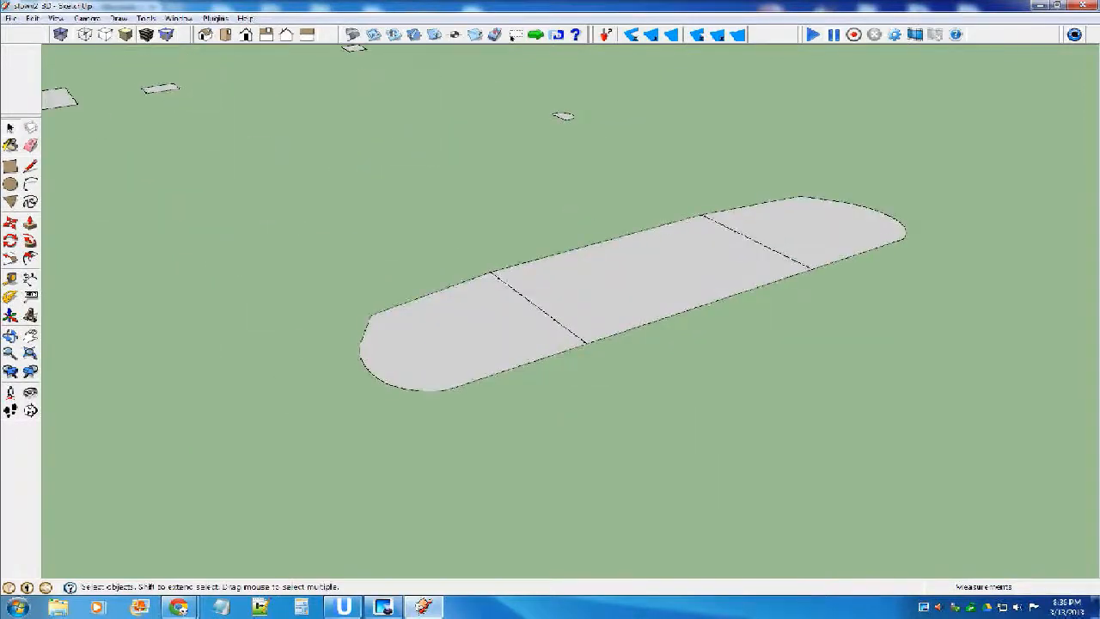
pyautogui.hotkey('ctrl', 'v')
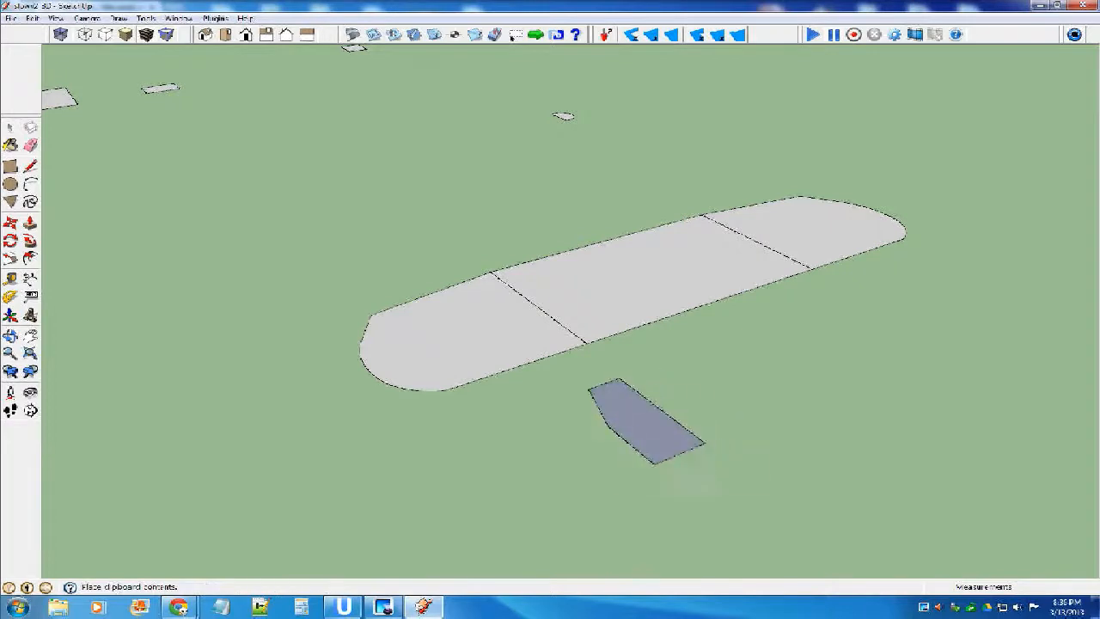
pyautogui.click(666, 438)
pyautogui.press('g')
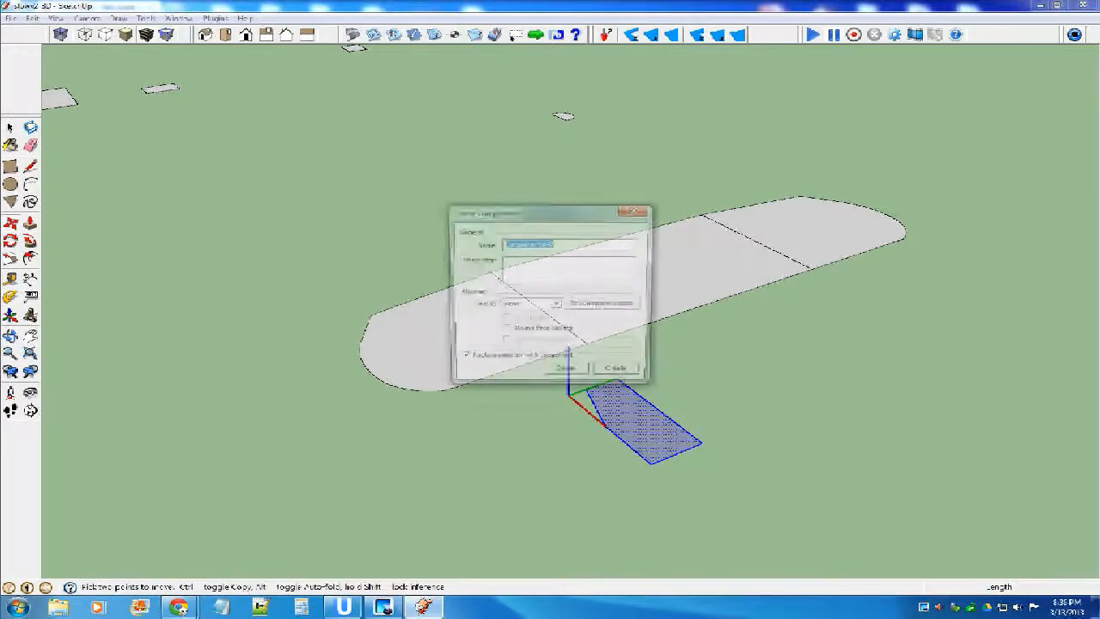
pyautogui.press('Return')
# Rotate the dihedral gauge 90 degrees so it runs along the wingspan, and stand it upright with its slanted edge facing down.
pyautogui.moveTo(653, 421); pyautogui.dragTo(636, 414, button='middle')
pyautogui.press('m')
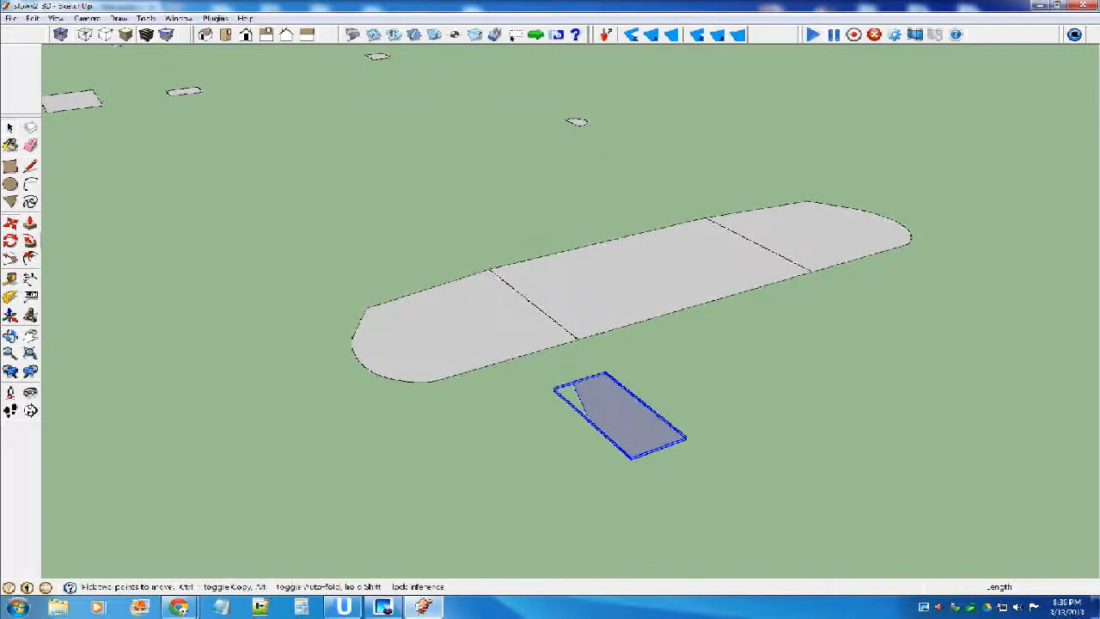
pyautogui.click(649, 440)
pyautogui.click(664, 396)
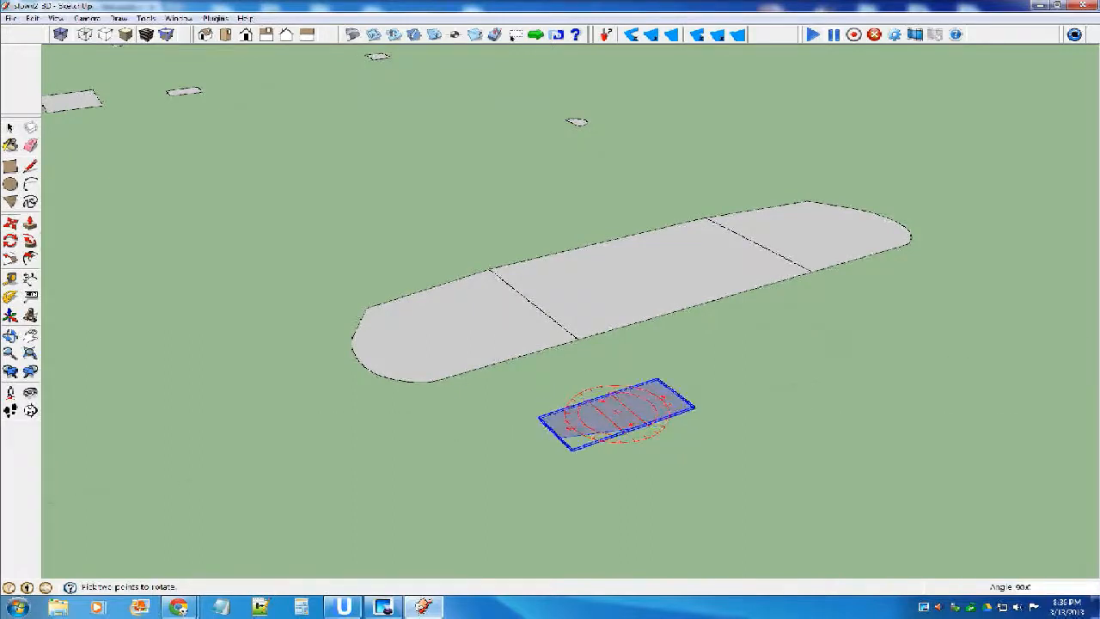
pyautogui.moveTo(621, 443); pyautogui.dragTo(748, 454, button='middle')
pyautogui.scroll(-1, 747, 454)
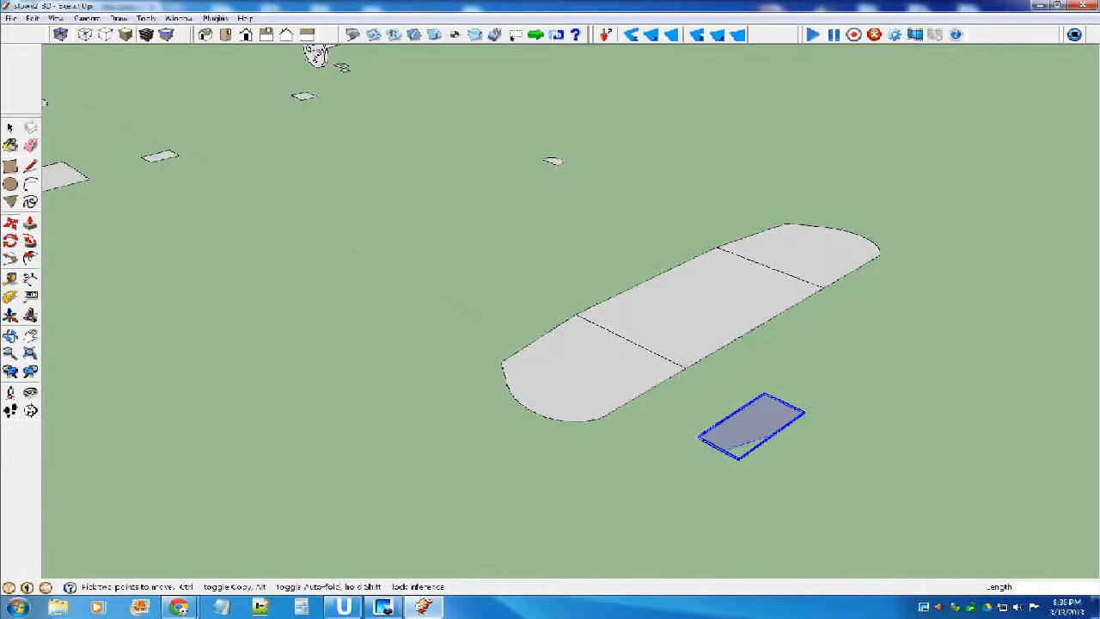
pyautogui.click(709, 441)
pyautogui.click(720, 402)
pyautogui.moveTo(720, 402); pyautogui.dragTo(550, 382, button='middle')
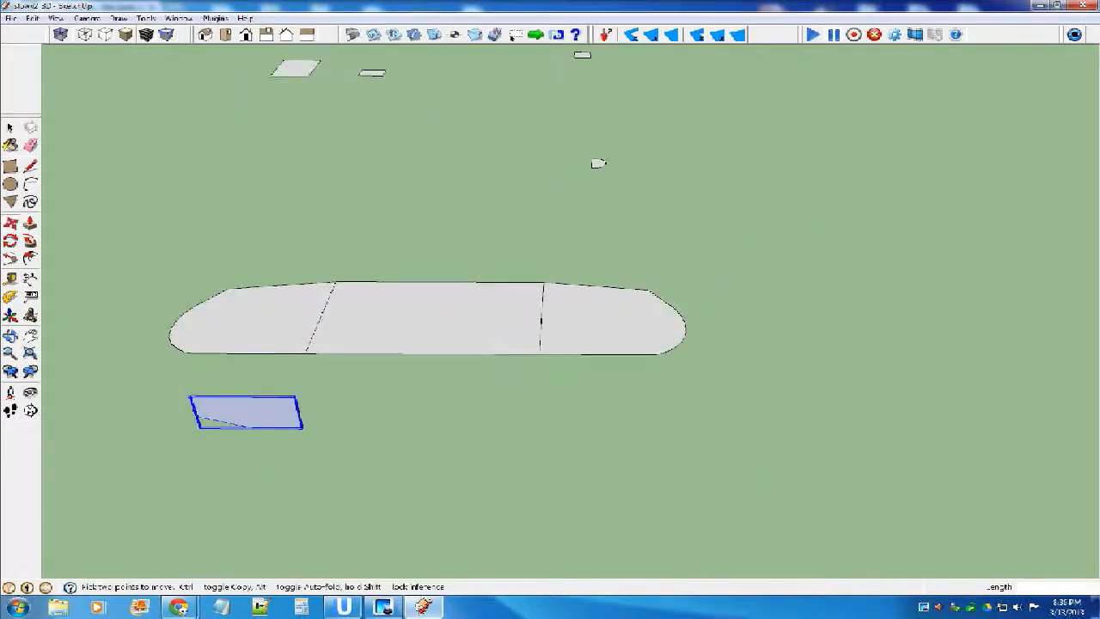
# Move the gauge onto the wing so the bend in its lower edge sits on the joint between end and centre panels.
pyautogui.scroll(4, 268, 434)
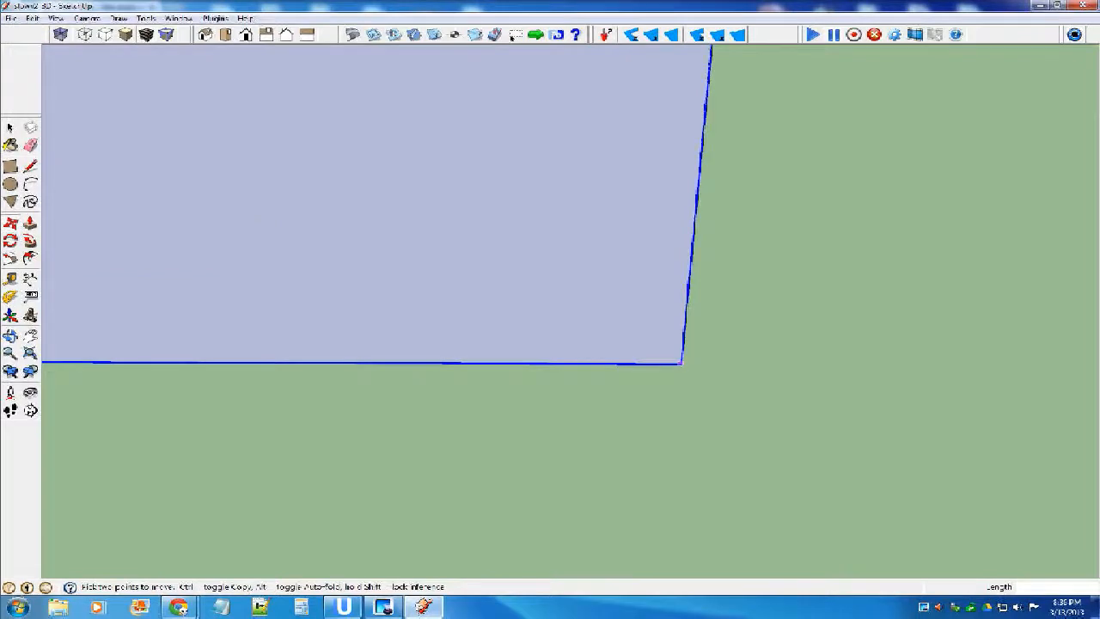
pyautogui.click(681, 364)
pyautogui.scroll(-5, 676, 464)
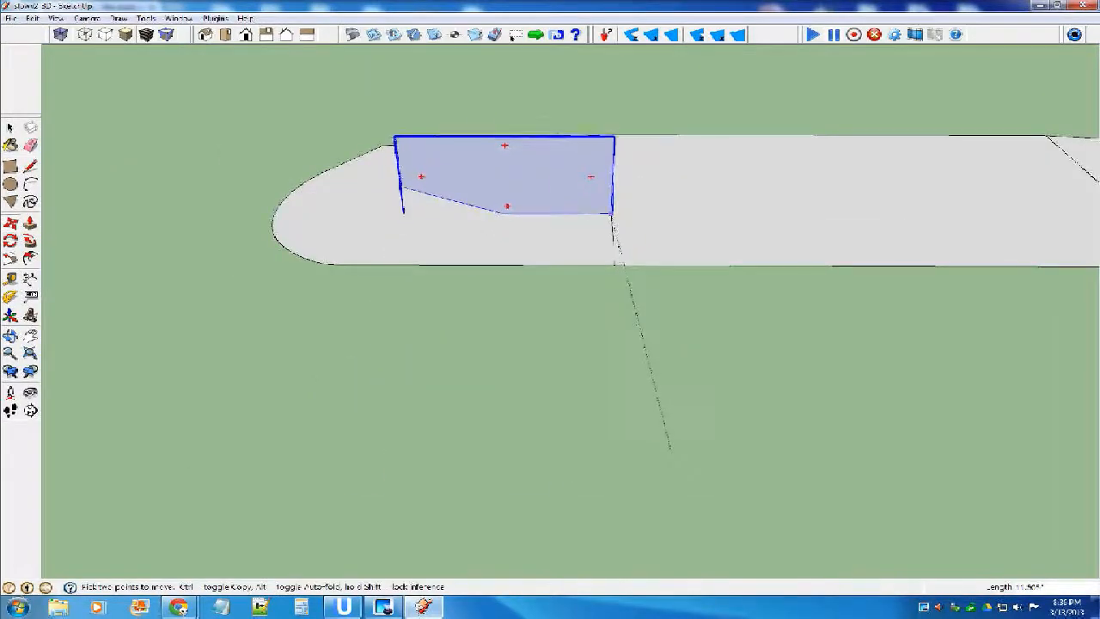
pyautogui.click(610, 191)
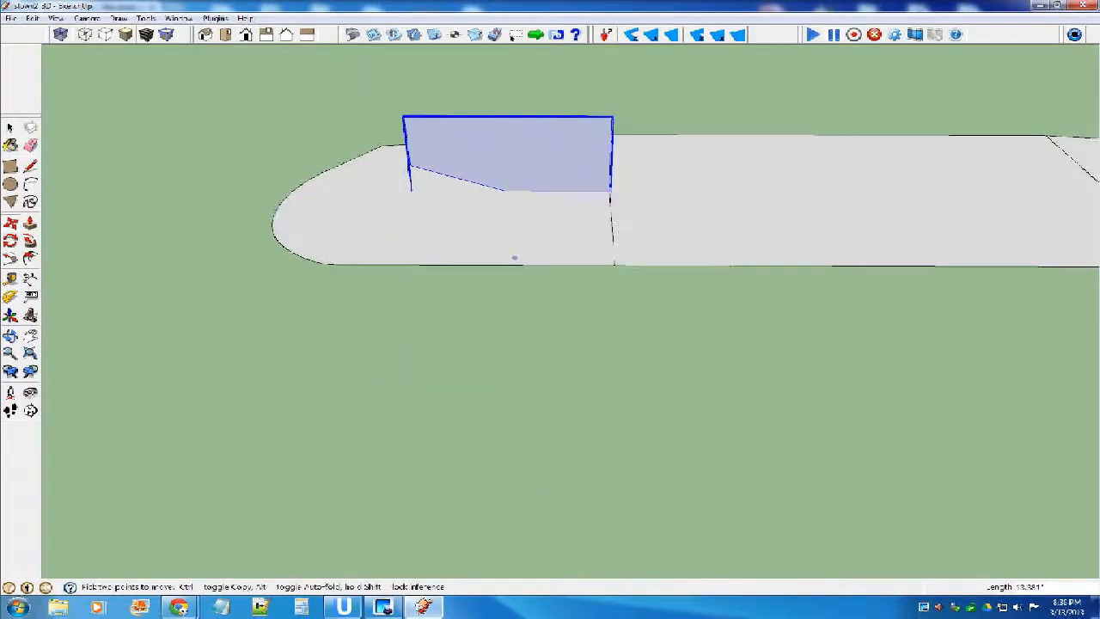
pyautogui.click(505, 190)
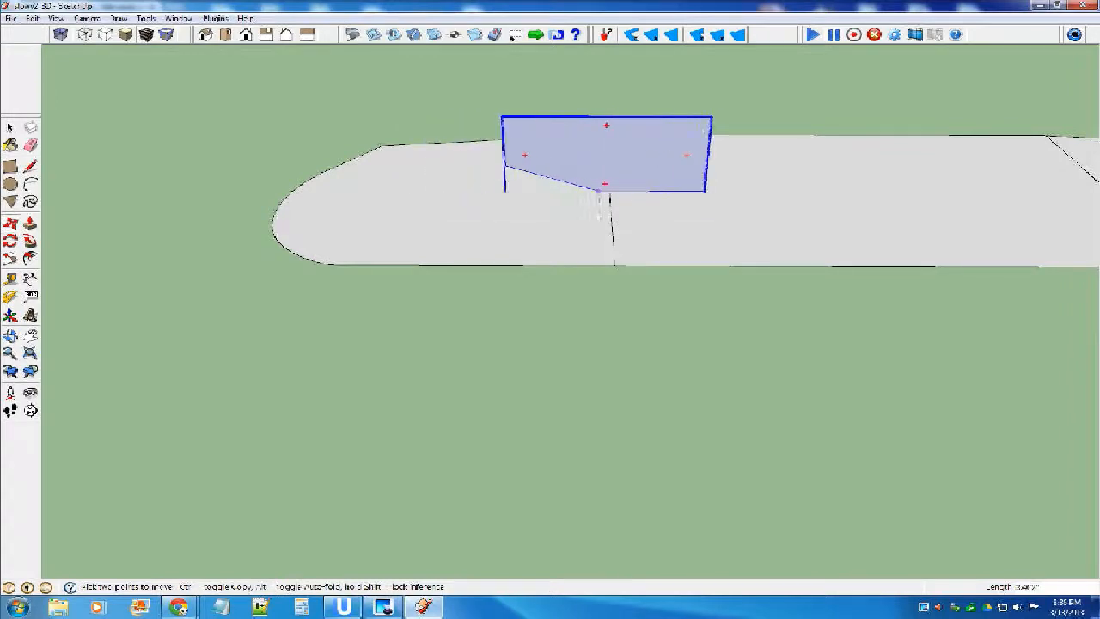
pyautogui.click(609, 191)
pyautogui.press('space')
# Open the wing for editing and rotate the end panel up about its joint by about 18.4 degrees to match the gauge's slanted edge.
pyautogui.moveTo(612, 225); pyautogui.dragTo(610, 131, button='middle')
pyautogui.doubleClick(577, 219)
pyautogui.click(577, 219)
pyautogui.scroll(5, 610, 218)
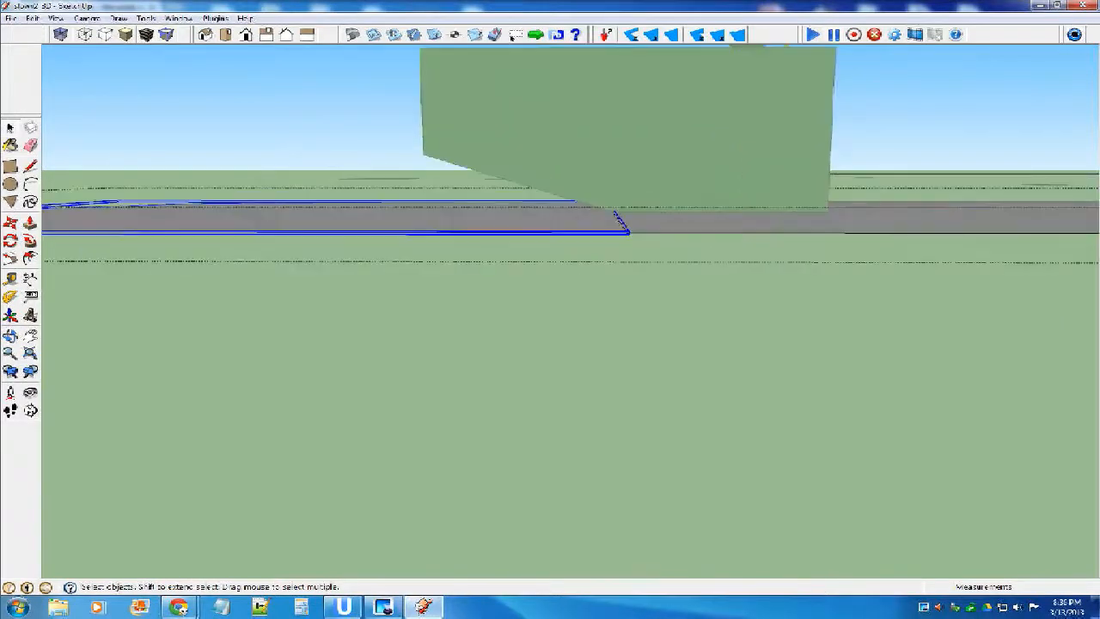
pyautogui.press('q')
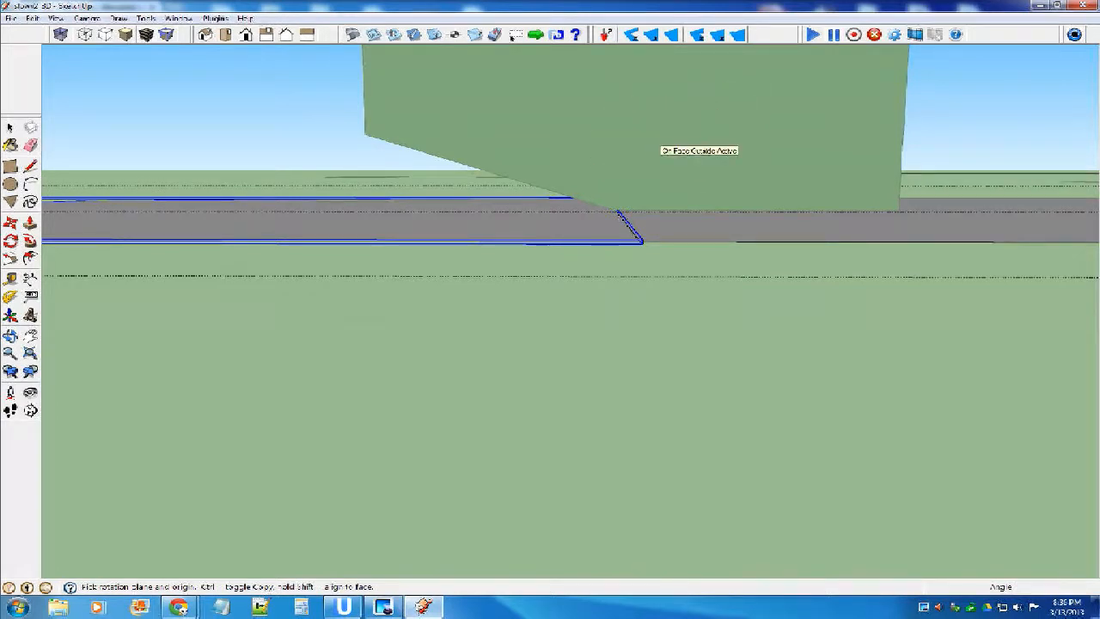
pyautogui.click(616, 211)
pyautogui.scroll(-1, 620, 211)
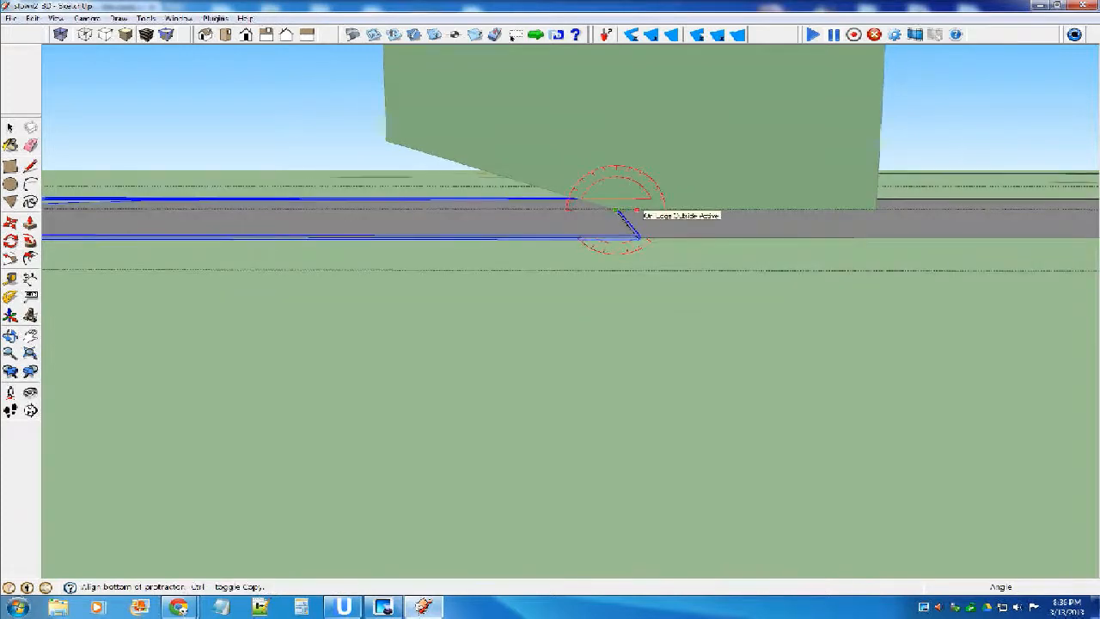
pyautogui.moveTo(629, 208); pyautogui.dragTo(653, 222, button='middle')
pyautogui.scroll(-2, 643, 219)
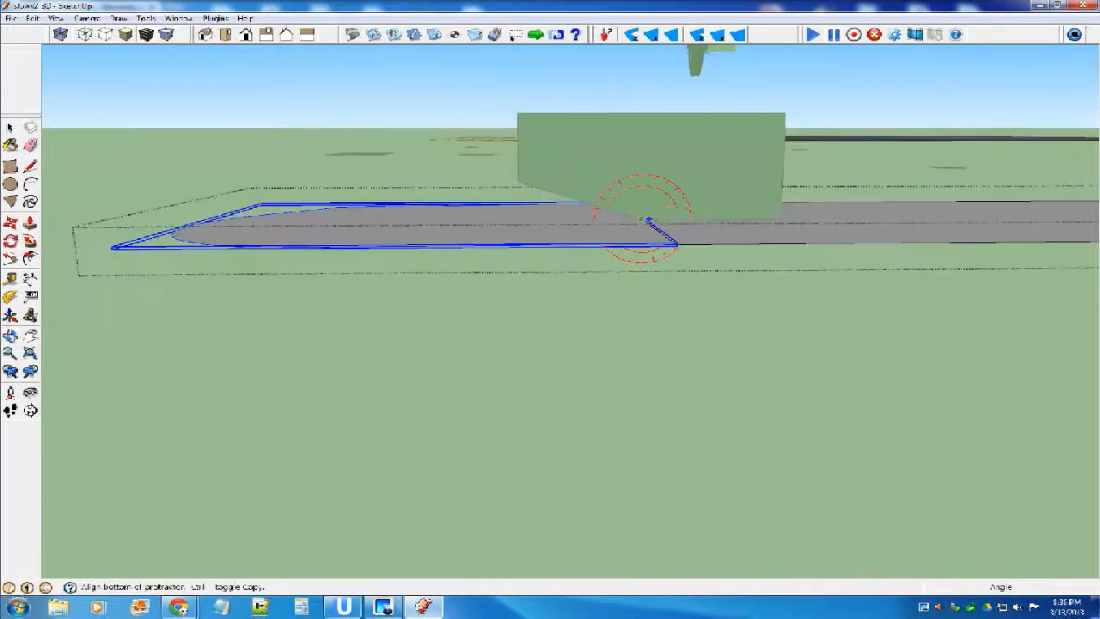
pyautogui.click(184, 232)
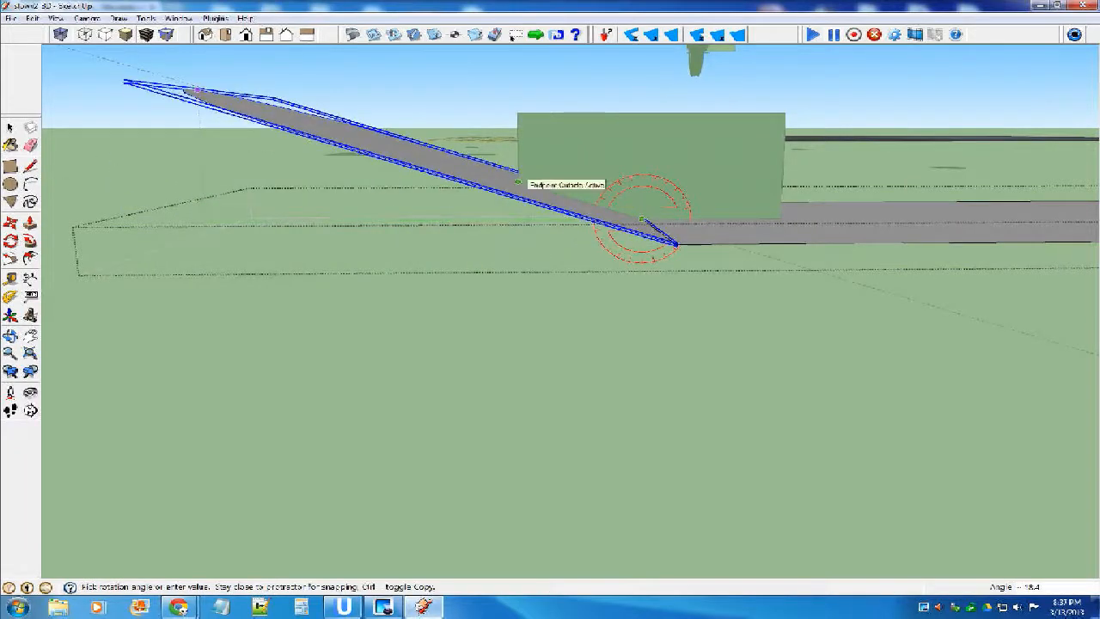
pyautogui.scroll(2, 520, 182)
pyautogui.click(515, 184)
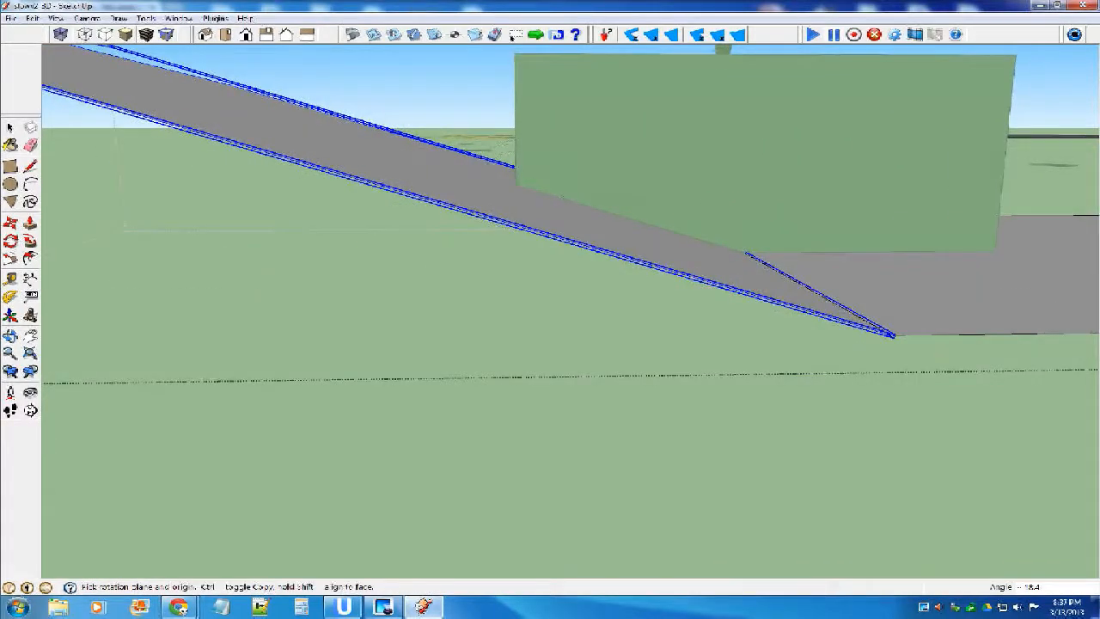
# Deselect the raised end panel and leave wing editing.
pyautogui.click(11, 127)
pyautogui.scroll(-10, 422, 282)
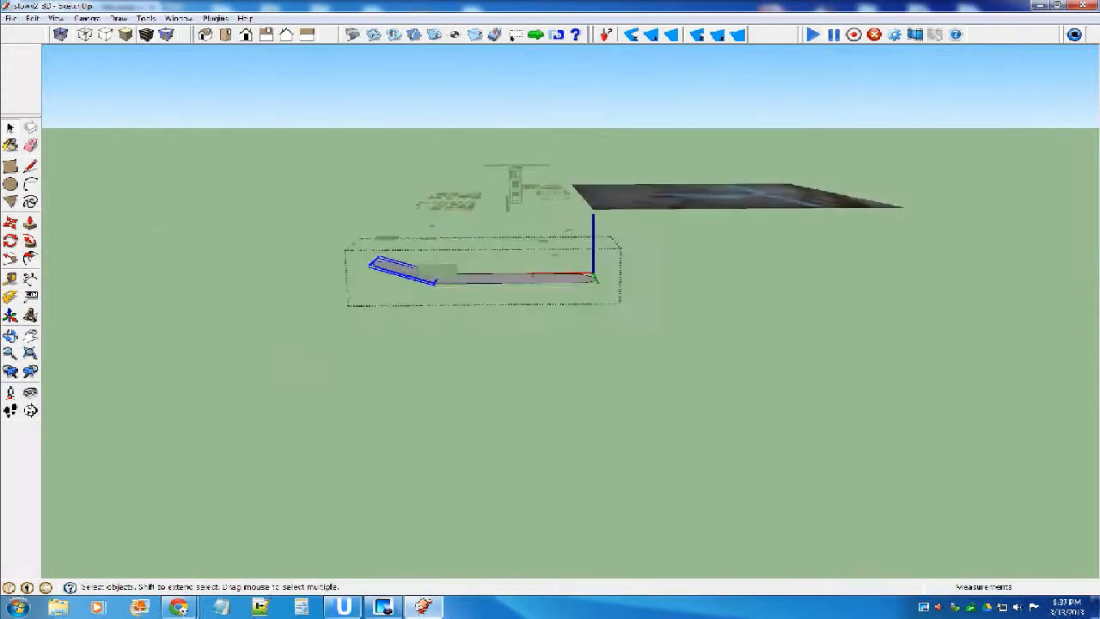
pyautogui.moveTo(430, 288); pyautogui.dragTo(422, 325, button='middle')
pyautogui.scroll(8, 387, 344)
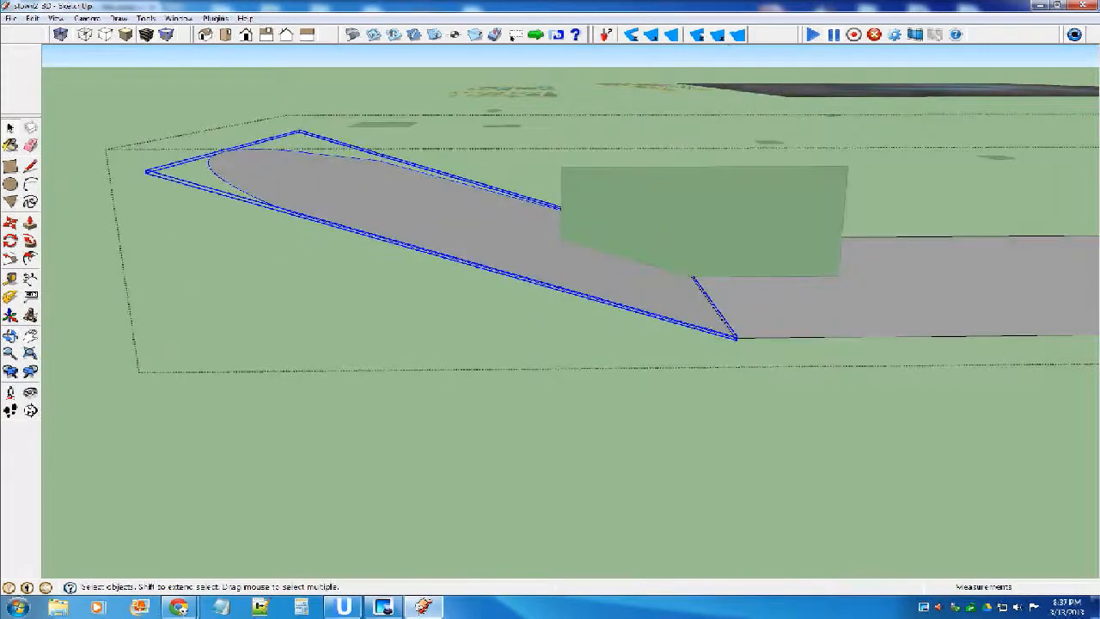
pyautogui.scroll(-5, 351, 262)
pyautogui.click(617, 120)
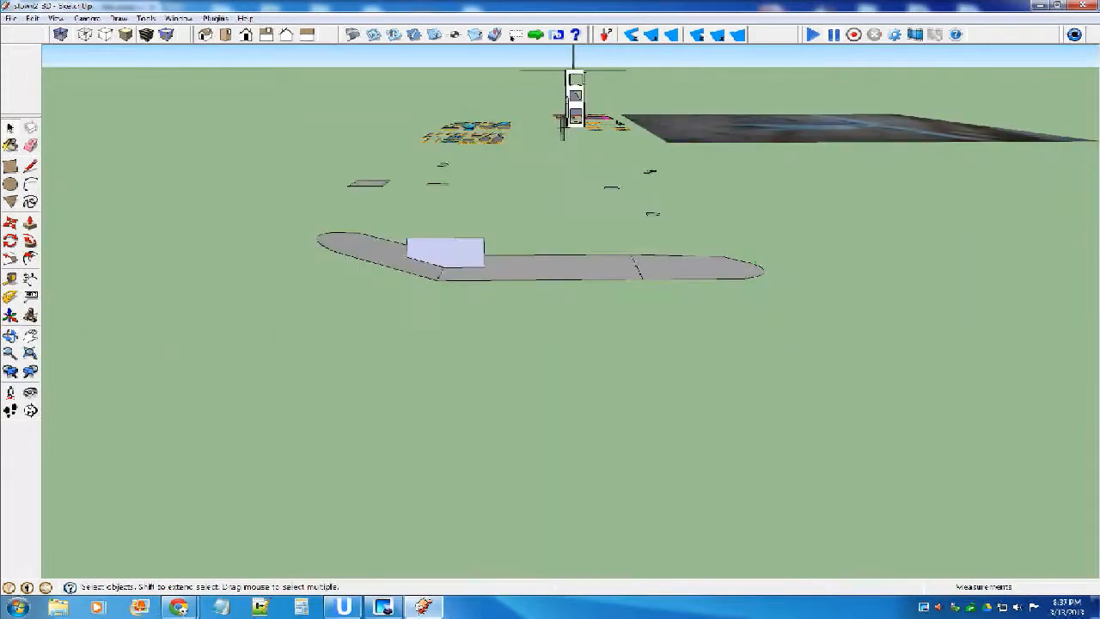
pyautogui.click(11, 222)
pyautogui.moveTo(436, 252); pyautogui.dragTo(507, 251)
pyautogui.rightClick(507, 252)
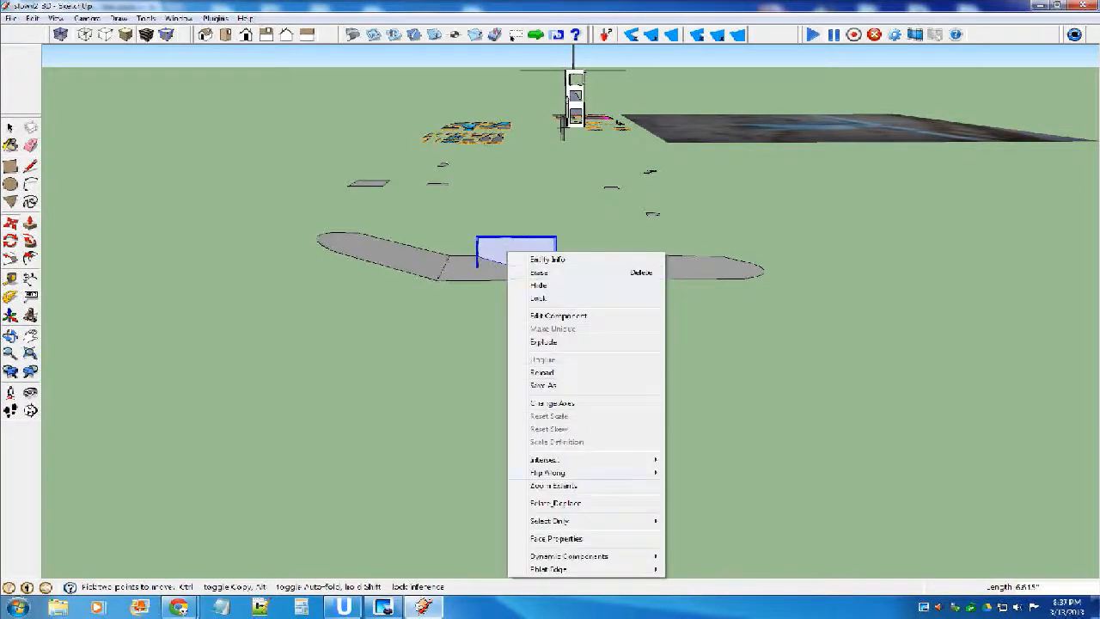
pyautogui.moveTo(602, 472)
pyautogui.click(720, 486)
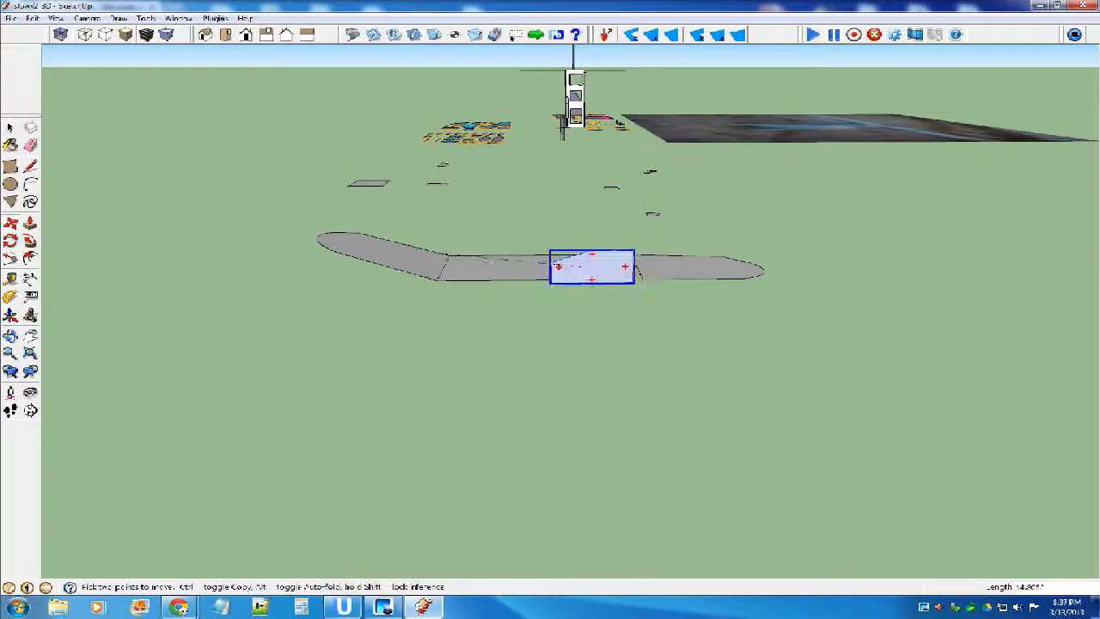
pyautogui.press('z')
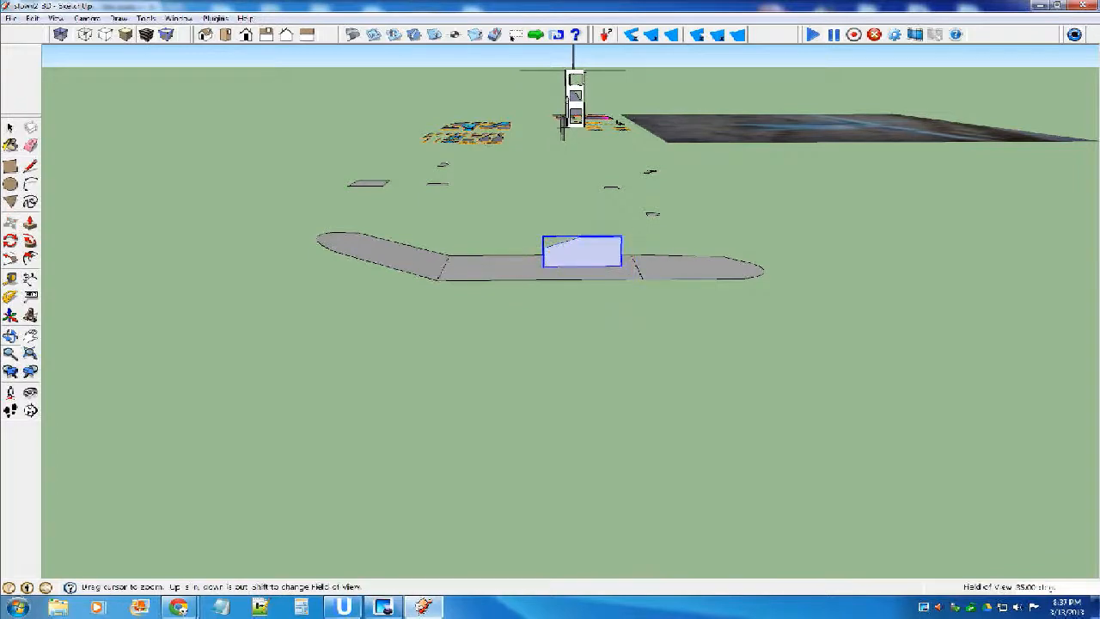
pyautogui.scroll(6, 554, 253)
pyautogui.hotkey('ctrl', 'z')
pyautogui.press('space')
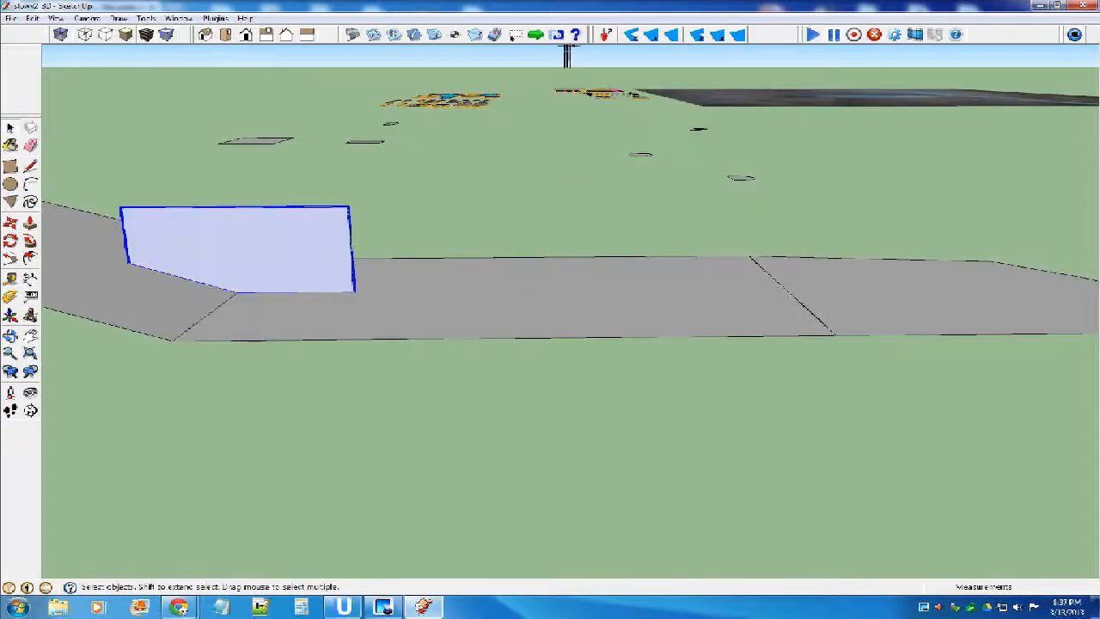
# Move the gauge about 9.51 inches along the centre wing panel toward the flat end panel and flip it along the component's red axis.
pyautogui.press('m')
pyautogui.click(257, 241)
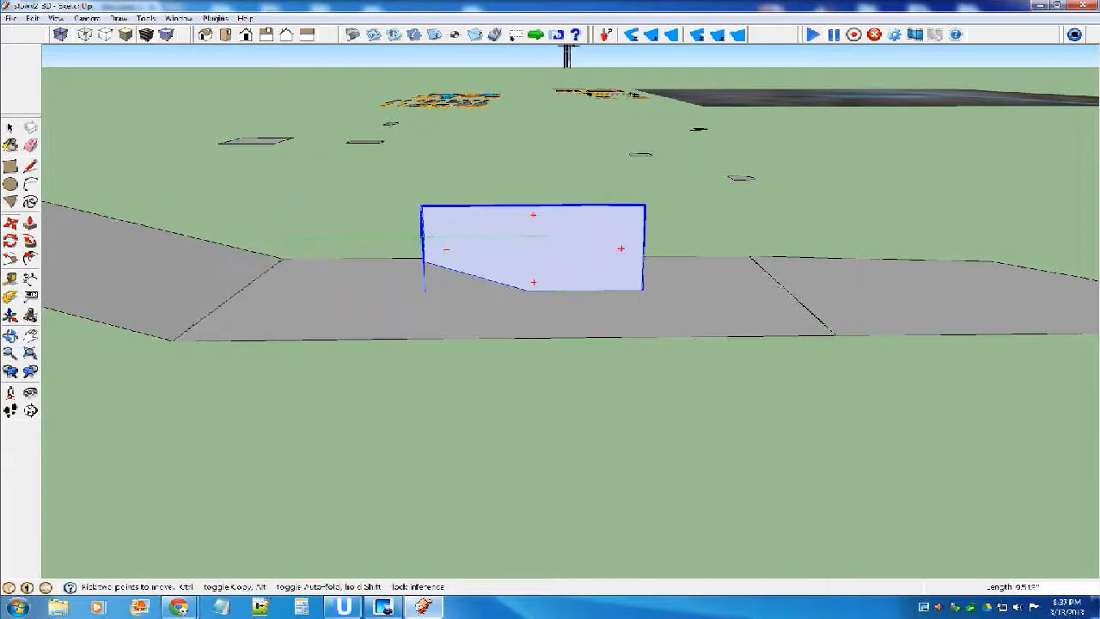
pyautogui.click(550, 237)
pyautogui.rightClick(588, 248)
pyautogui.moveTo(619, 469)
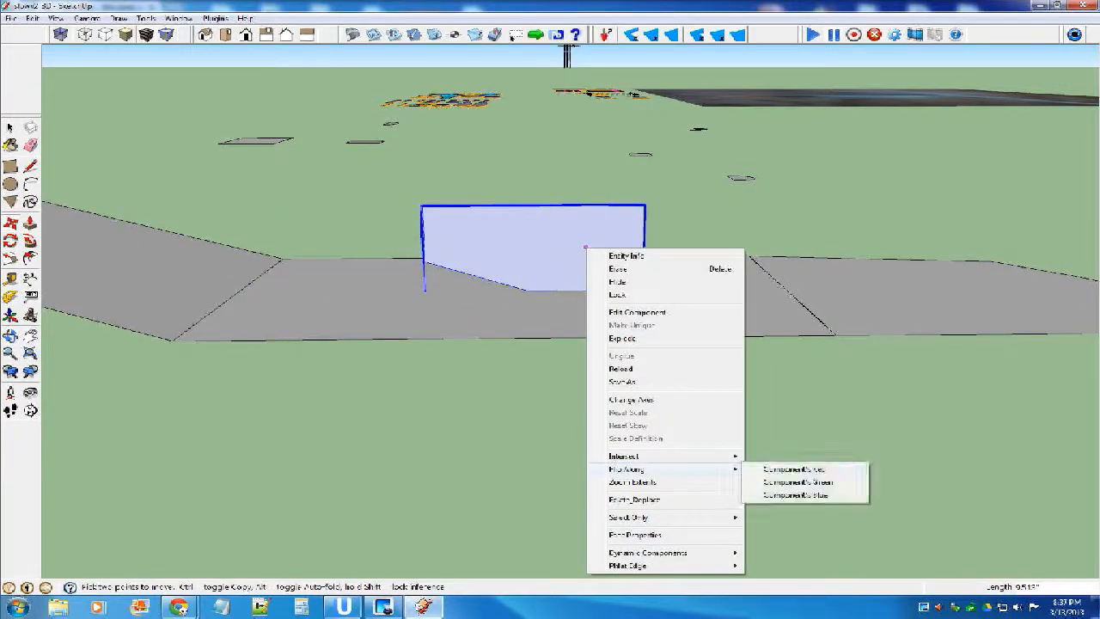
pyautogui.click(794, 470)
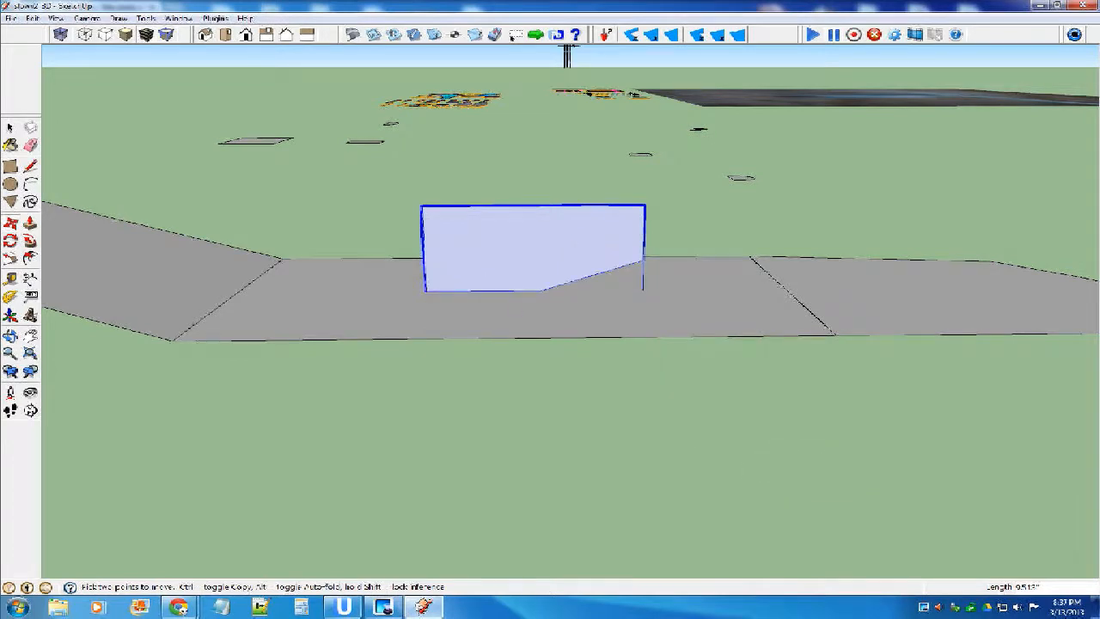
# Move the gauge so the bend in its lower edge sits on the joint between the centre and flat end panels.
pyautogui.click(541, 291)
pyautogui.click(786, 290)
pyautogui.press('space')
# Open the wing for editing and rotate the flat end panel up about its joint to match the gauge's slanted edge.
pyautogui.scroll(-4, 307, 277)
pyautogui.click(560, 288)
pyautogui.scroll(4, 563, 288)
pyautogui.doubleClick(563, 287)
pyautogui.click(563, 288)
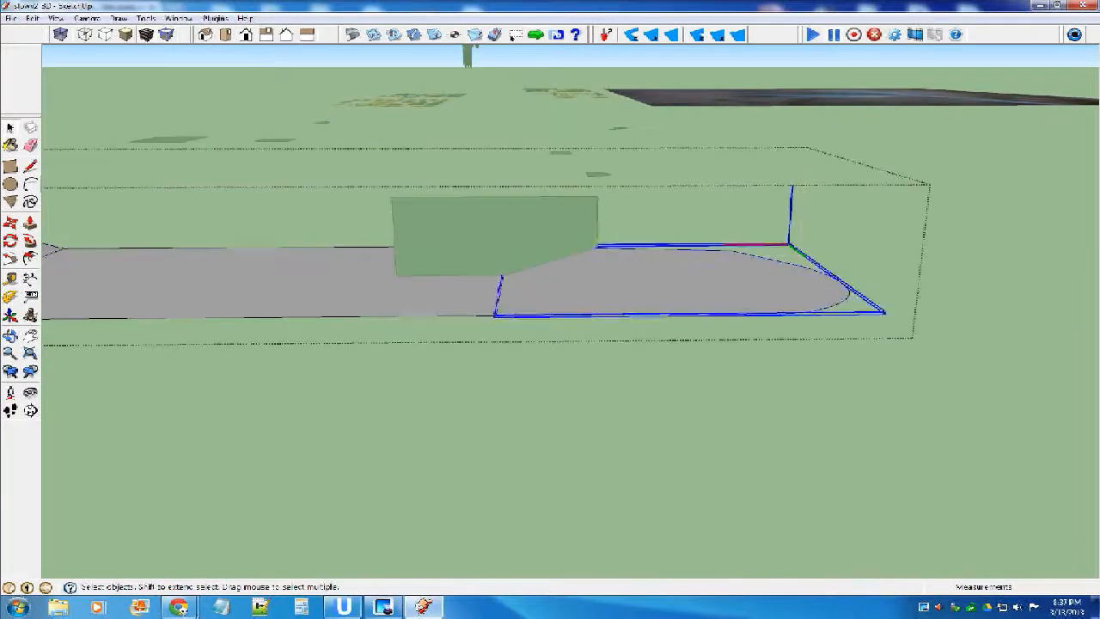
pyautogui.press('q')
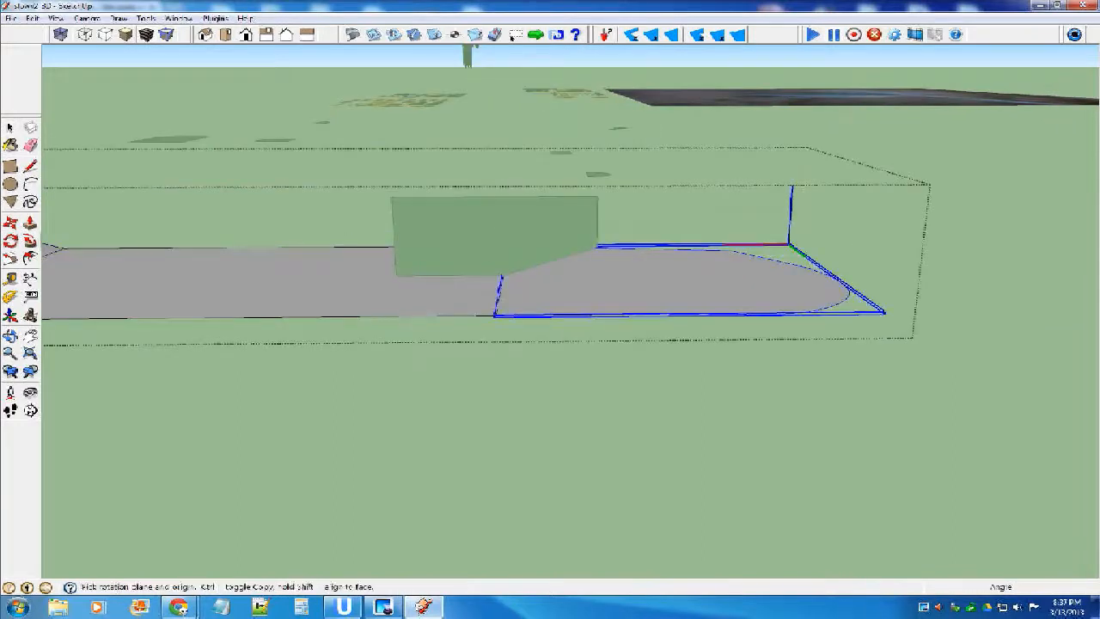
pyautogui.click(502, 275)
pyautogui.click(916, 286)
pyautogui.click(598, 248)
# Leave wing editing and delete the dihedral gauge.
pyautogui.press('space')
pyautogui.press('Escape')
pyautogui.click(526, 230)
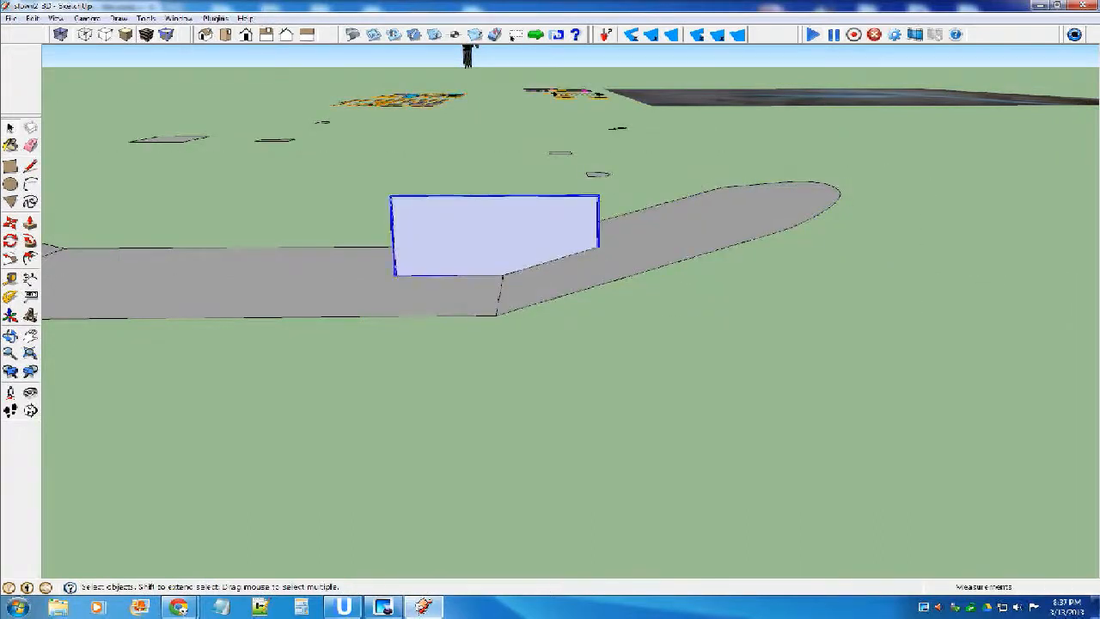
pyautogui.press('Delete')
# Rotate one of the flat airfoil-shaped parts near the fuselage upright.
pyautogui.scroll(-5, 526, 230)
pyautogui.moveTo(408, 228); pyautogui.dragTo(522, 341, button='middle')
pyautogui.scroll(-8, 522, 340)
pyautogui.moveTo(465, 275); pyautogui.dragTo(517, 279, button='middle')
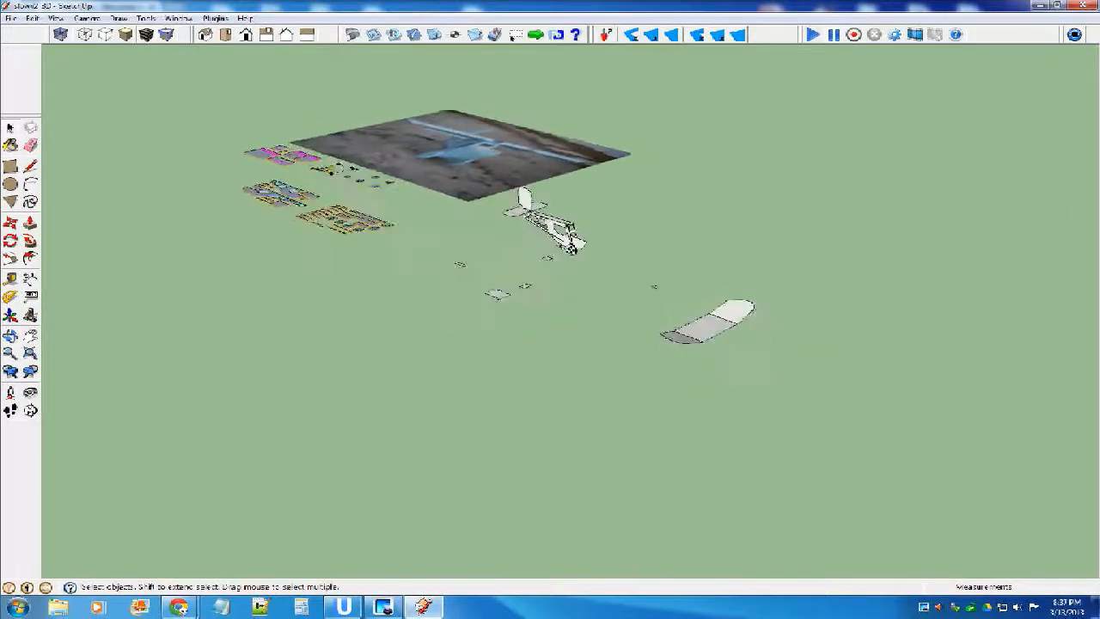
pyautogui.scroll(6, 517, 279)
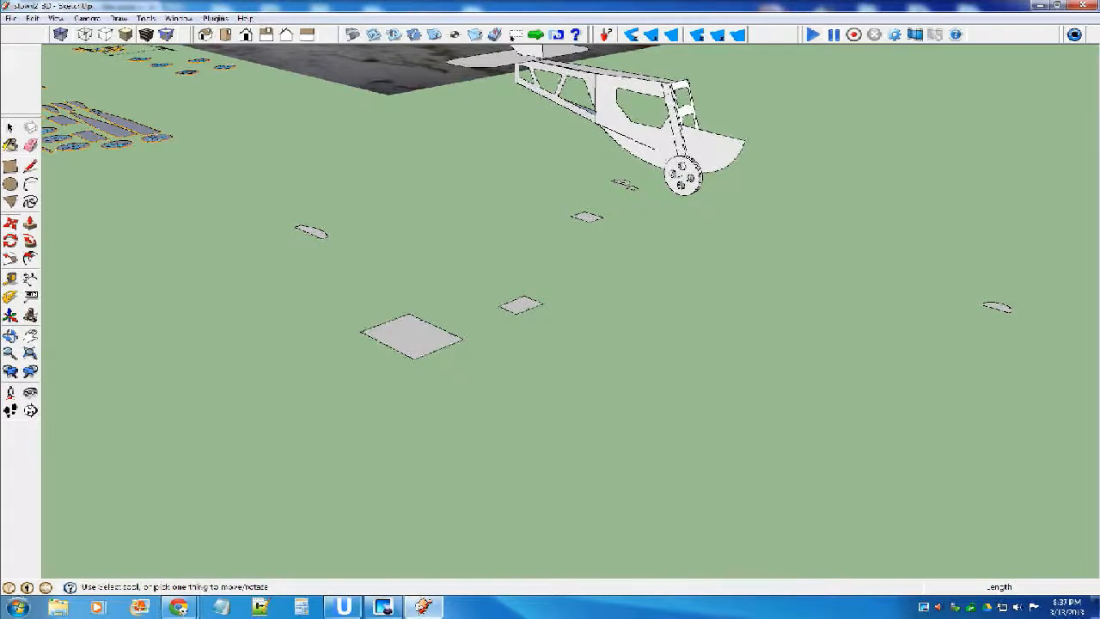
pyautogui.scroll(8, 288, 233)
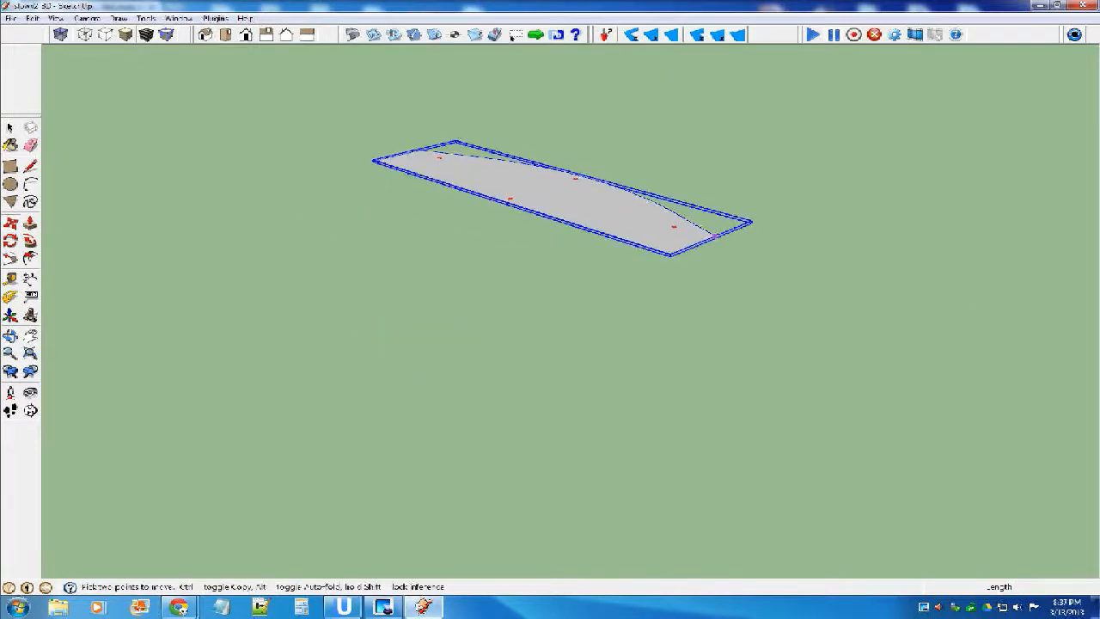
pyautogui.click(714, 234)
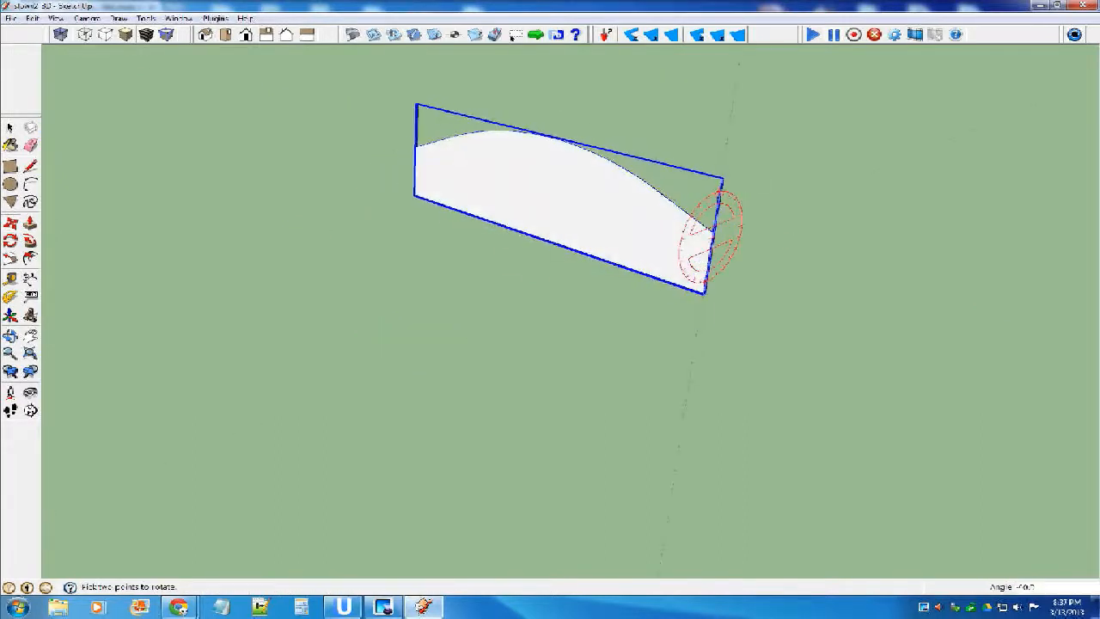
pyautogui.click(698, 208)
# Move the upright airfoil part by its lower front corner onto the upper front corner of the fuselage side.
pyautogui.click(708, 291)
pyautogui.scroll(-10, 521, 272)
pyautogui.scroll(6, 768, 229)
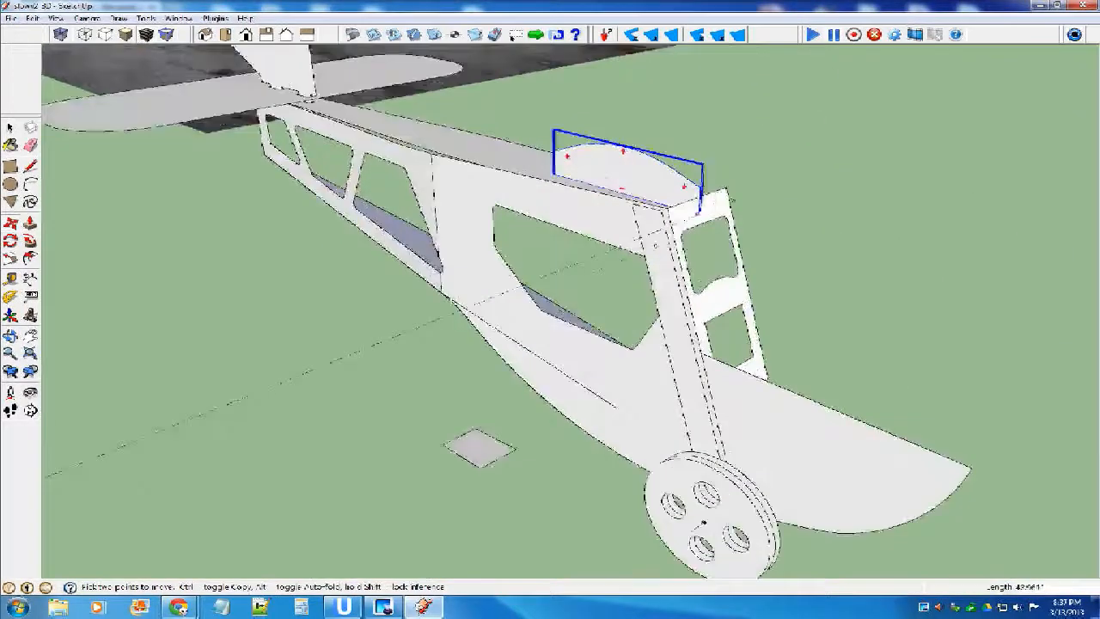
pyautogui.scroll(3, 768, 229)
pyautogui.click(688, 223)
pyautogui.scroll(1, 553, 250)
pyautogui.moveTo(554, 250); pyautogui.dragTo(634, 141, button='middle')
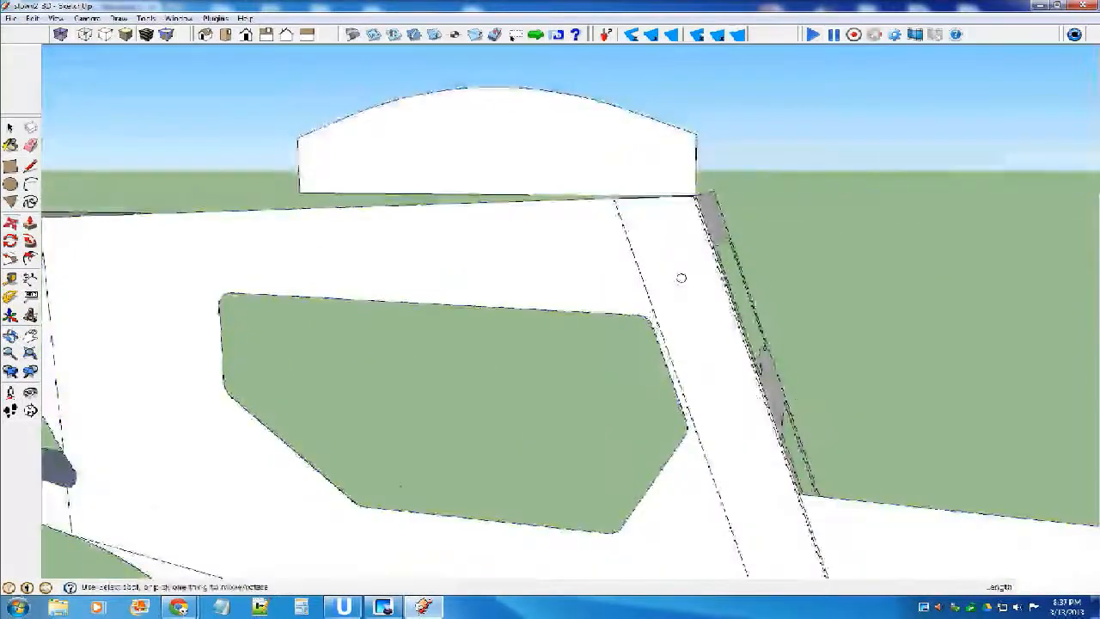
# Rotate the airfoil part about its lower front corner by about 2.5 degrees so its base follows the fuselage's upper edge.
pyautogui.press('space')
pyautogui.click(610, 150)
pyautogui.press('q')
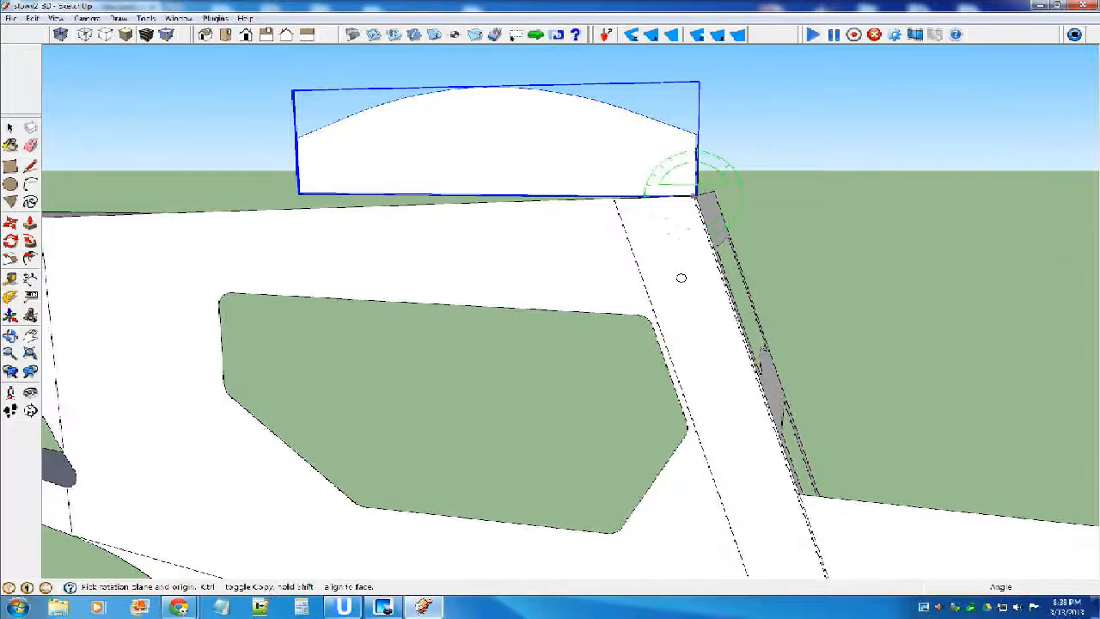
pyautogui.moveTo(680, 277); pyautogui.dragTo(676, 284, button='middle')
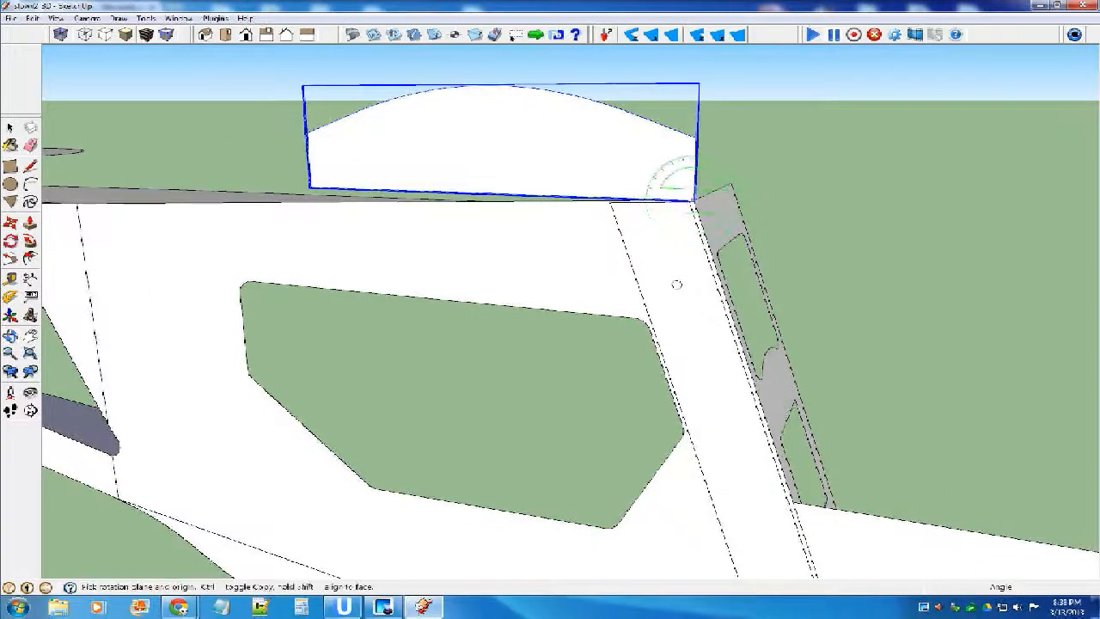
pyautogui.scroll(3, 676, 283)
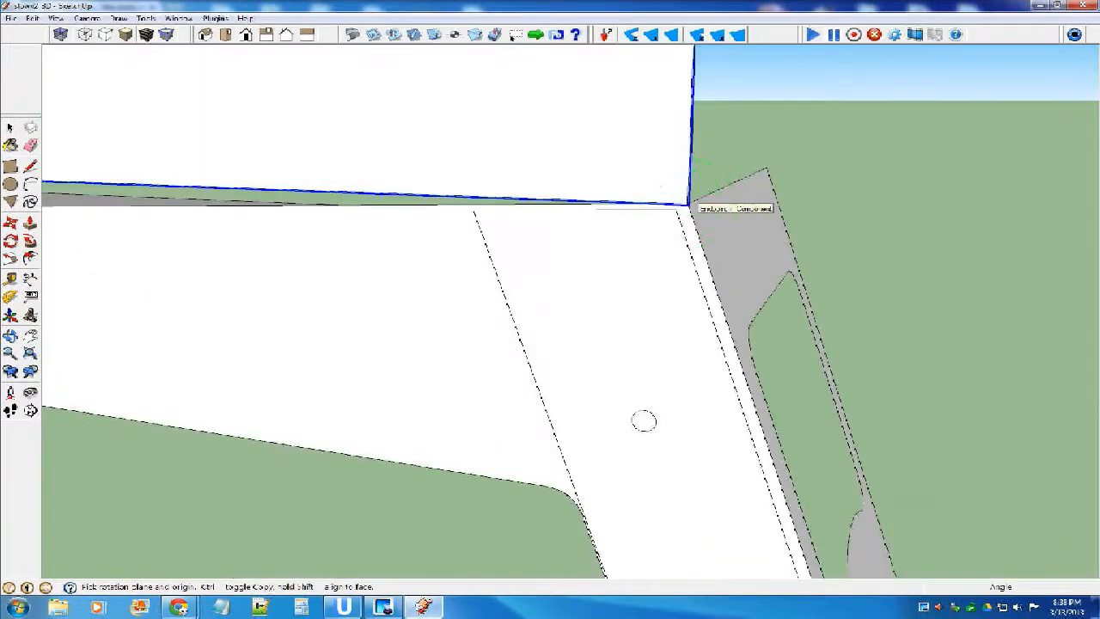
pyautogui.moveTo(643, 420); pyautogui.dragTo(679, 303, button='middle')
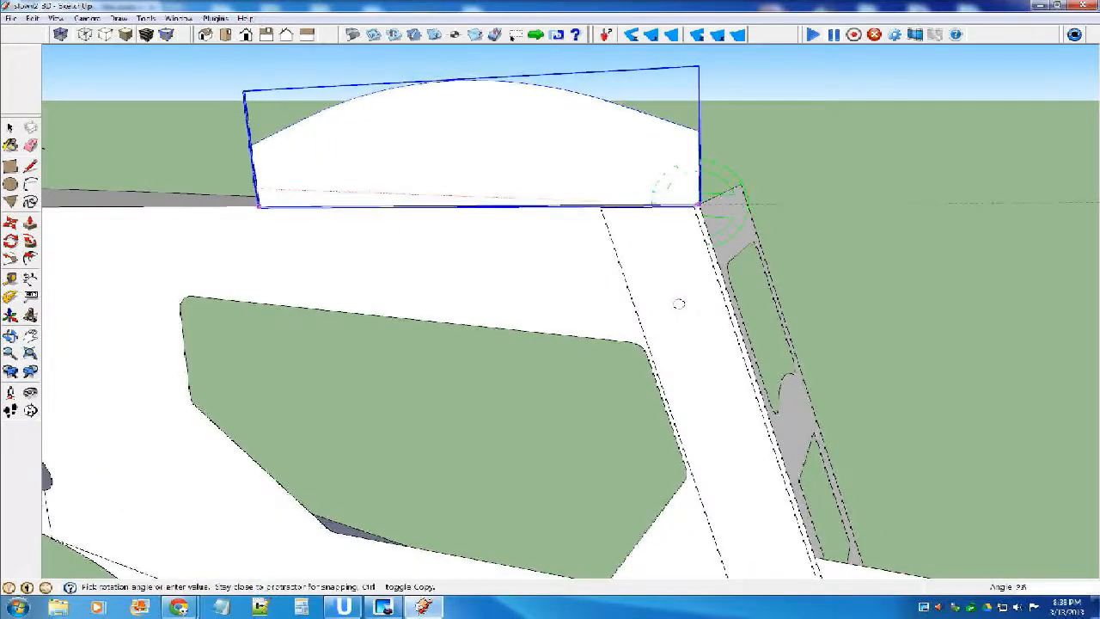
pyautogui.moveTo(679, 303); pyautogui.dragTo(567, 256, button='middle')
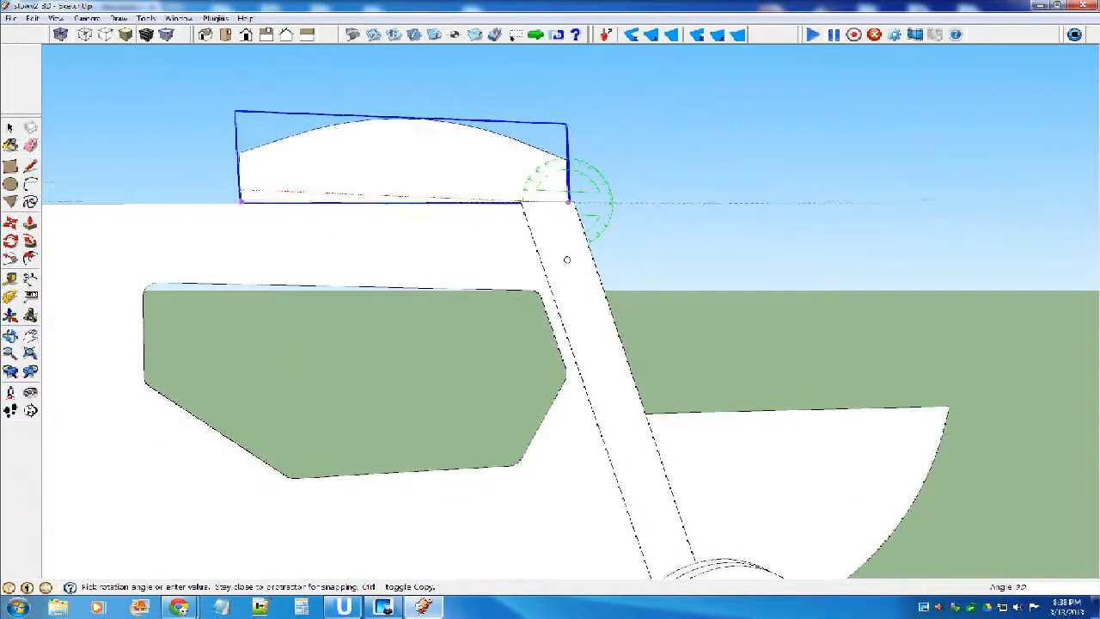
pyautogui.scroll(-4, 566, 260)
pyautogui.scroll(3, 249, 239)
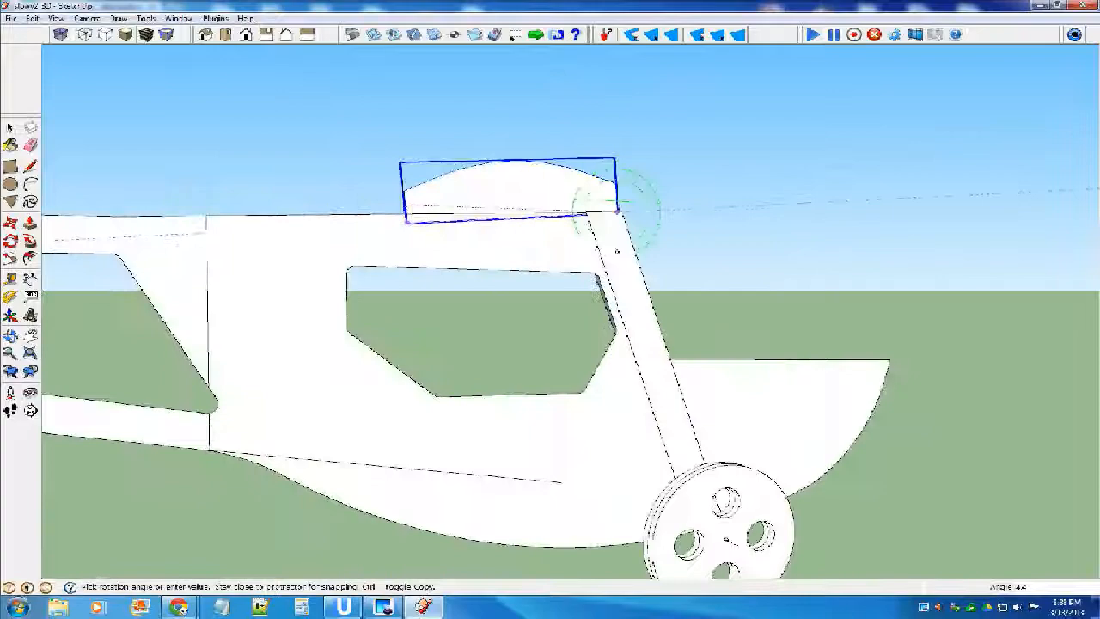
pyautogui.click(207, 214)
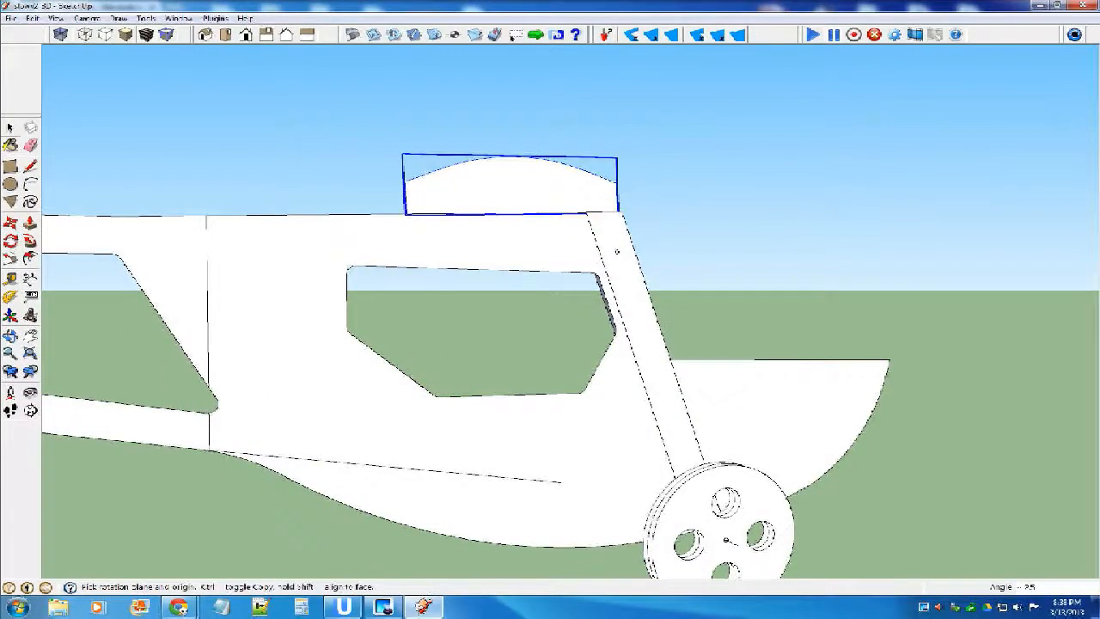
pyautogui.click(10, 127)
# Select the wheel, its strut and the airfoil part together and copy them.
pyautogui.scroll(1, 508, 214)
pyautogui.moveTo(508, 213)
pyautogui.mouseDown(button='middle')
pyautogui.moveTo(514, 232)
pyautogui.moveTo(404, 262)
pyautogui.moveTo(487, 235)
pyautogui.moveTo(460, 288)
pyautogui.mouseUp(button='middle')
pyautogui.scroll(-8, 481, 232)
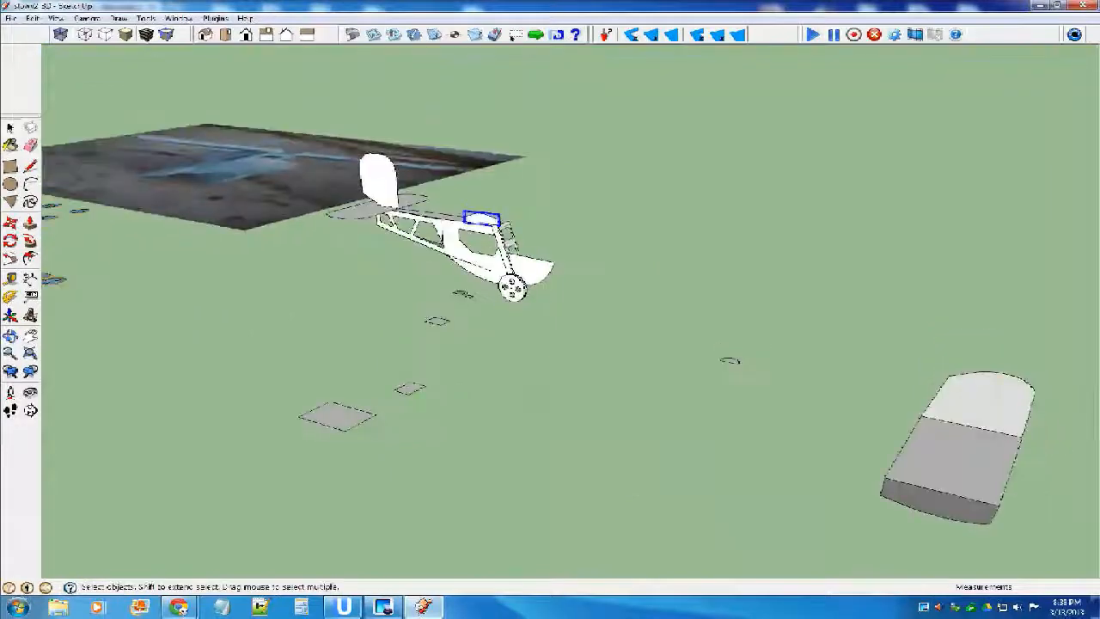
pyautogui.scroll(3, 428, 196)
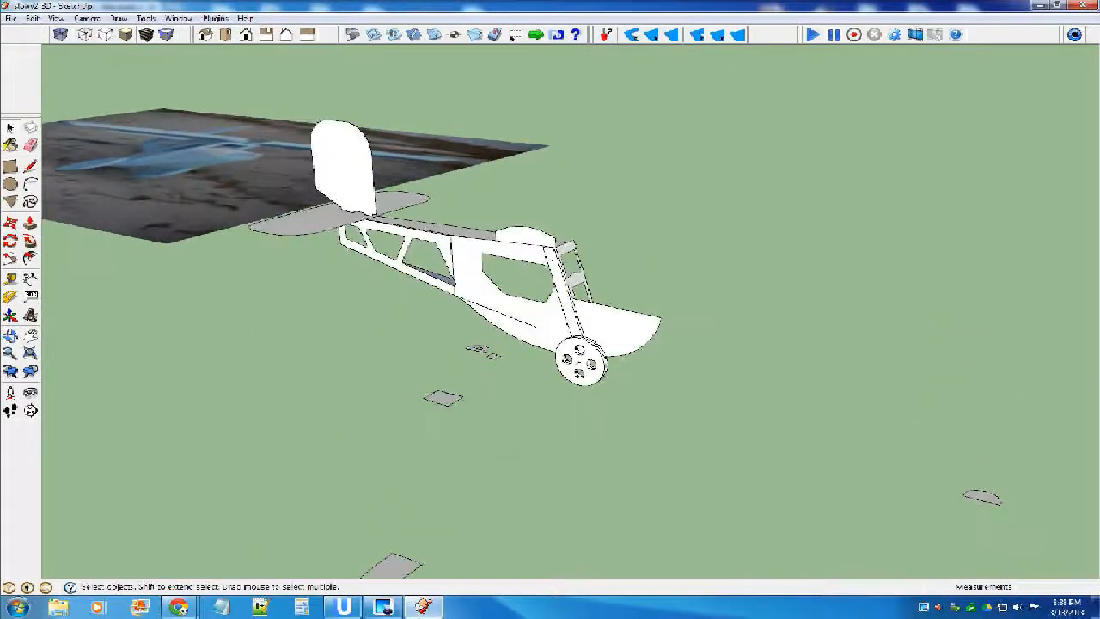
pyautogui.moveTo(490, 288); pyautogui.dragTo(534, 252, button='middle')
pyautogui.click(535, 253)
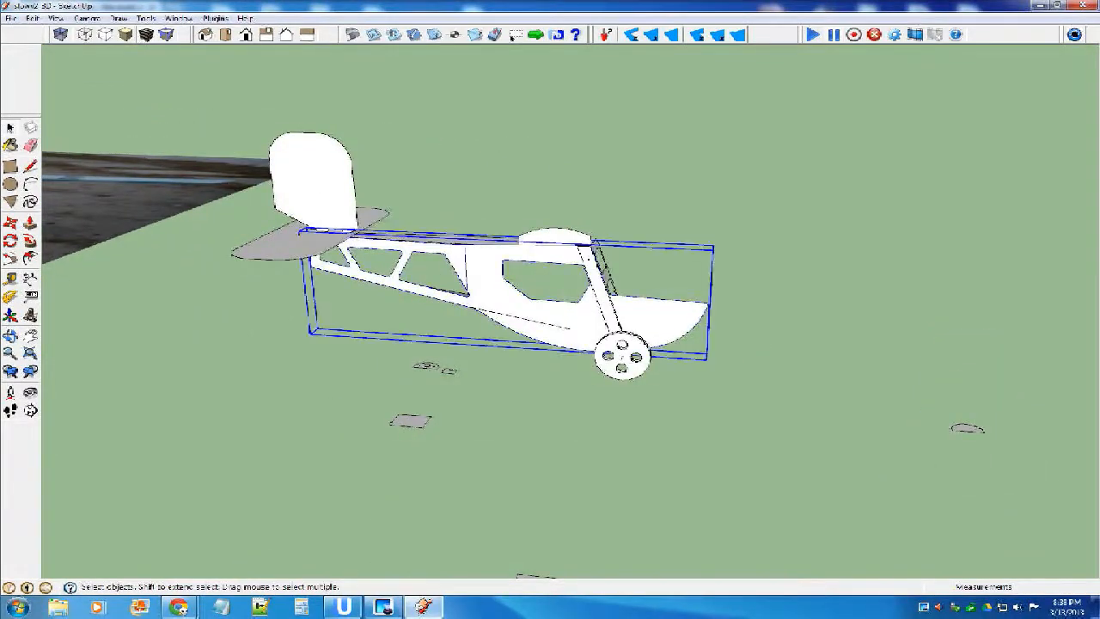
pyautogui.scroll(3, 535, 256)
pyautogui.click(662, 410)
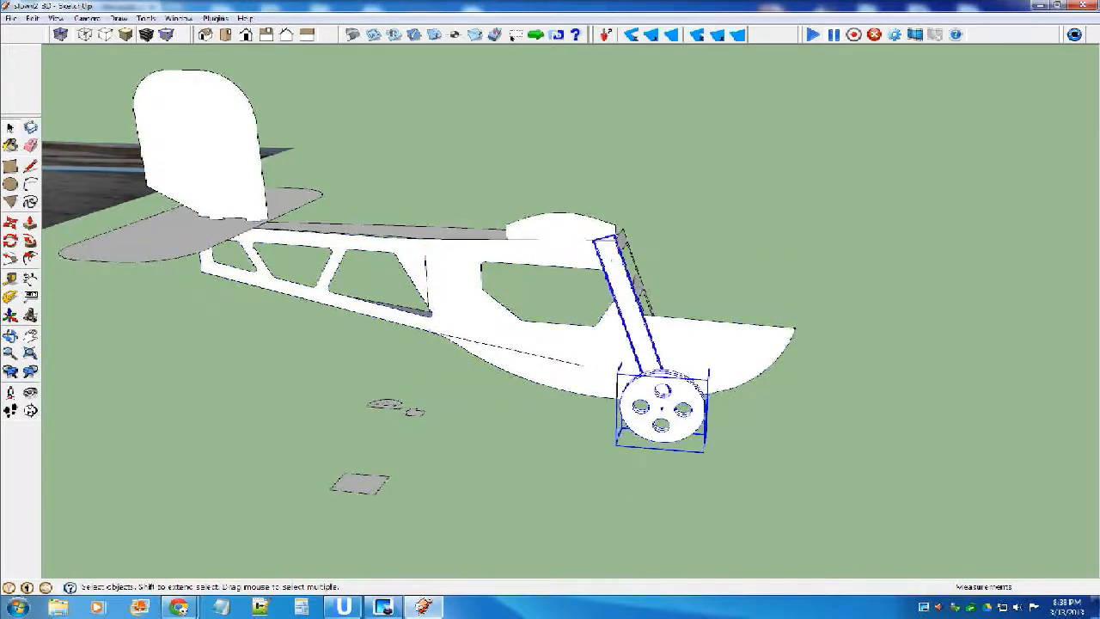
pyautogui.moveTo(632, 303); pyautogui.dragTo(646, 283, button='middle')
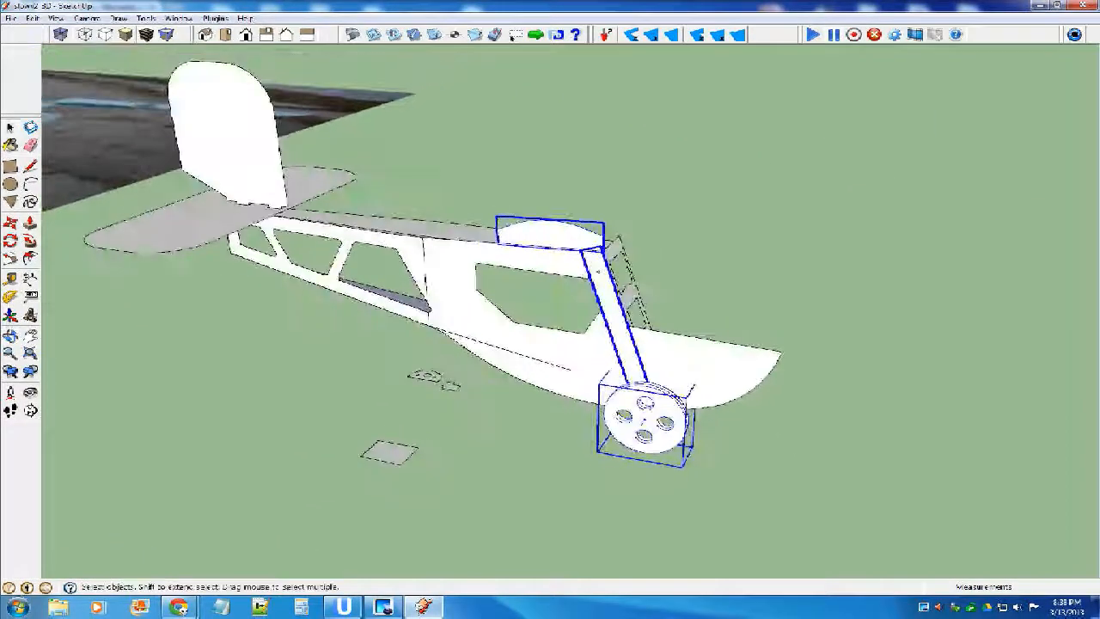
pyautogui.moveTo(646, 284); pyautogui.dragTo(580, 263, button='middle')
# Open the fuselage side for editing and paste the copied wheel, strut and airfoil part into it.
pyautogui.click(516, 330)
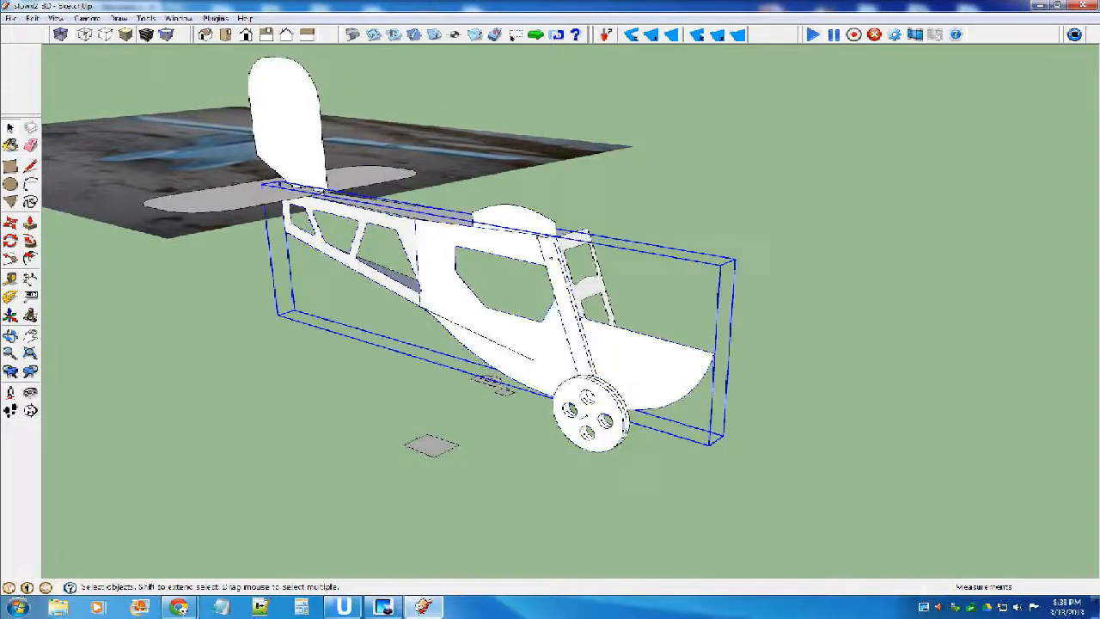
pyautogui.doubleClick(516, 330)
pyautogui.click(515, 333)
pyautogui.moveTo(515, 333)
pyautogui.mouseDown(button='middle')
pyautogui.moveTo(531, 317)
pyautogui.moveTo(511, 323)
pyautogui.mouseUp(button='middle')
pyautogui.hotkey('ctrl', 'v')
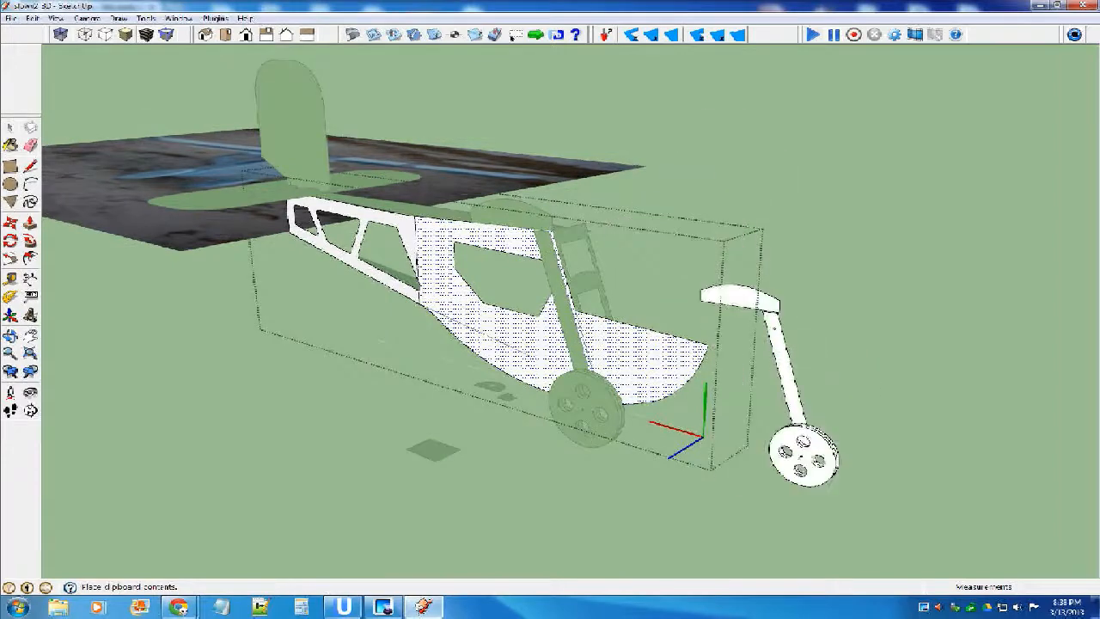
# Move the pasted wheel, strut and airfoil part onto the originals, matching the small hole in the strut.
pyautogui.scroll(5, 901, 472)
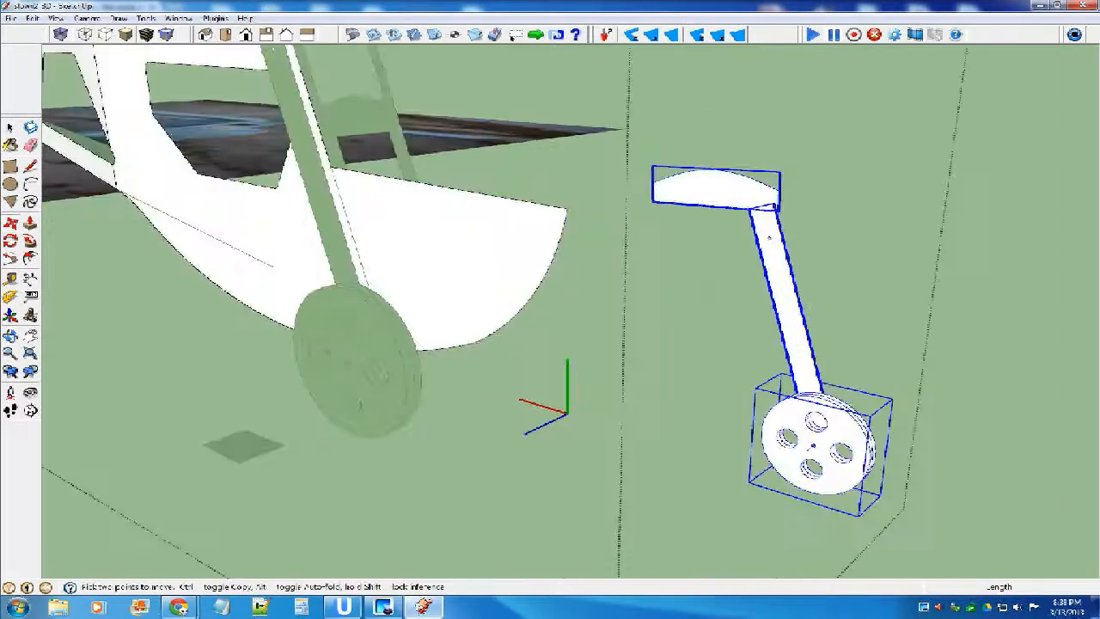
pyautogui.scroll(-4, 812, 404)
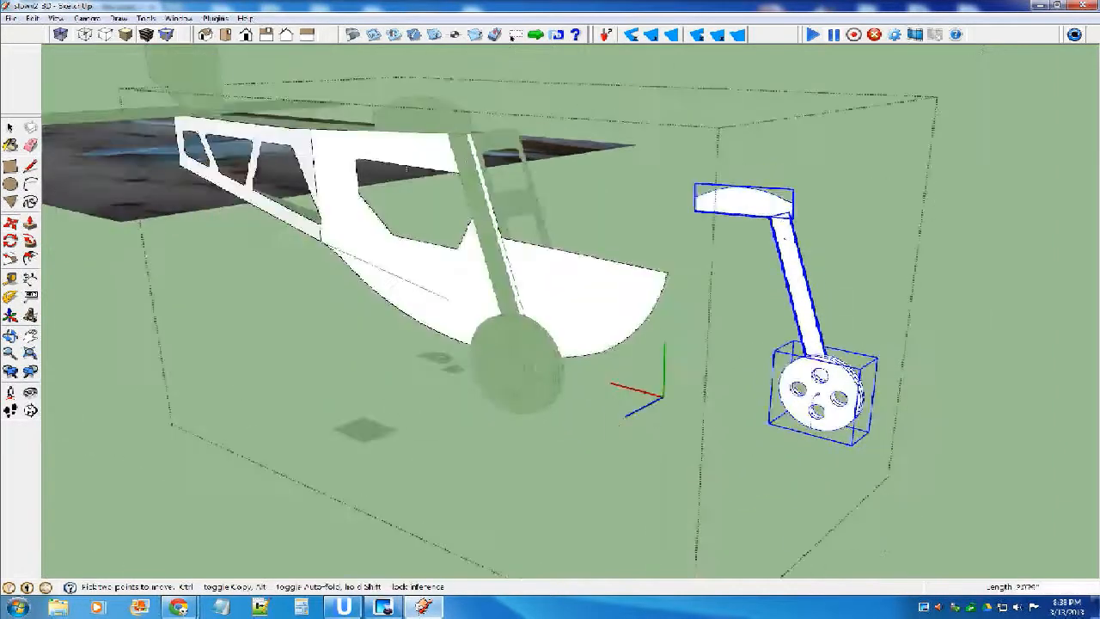
pyautogui.scroll(4, 757, 283)
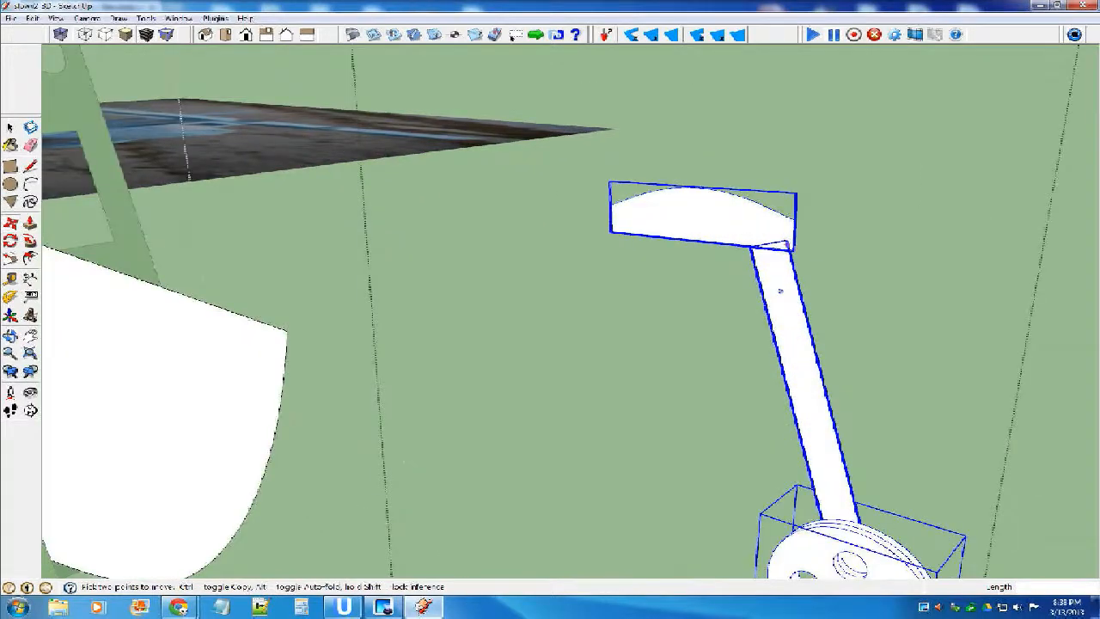
pyautogui.scroll(3, 779, 290)
pyautogui.moveTo(791, 247); pyautogui.dragTo(776, 256, button='middle')
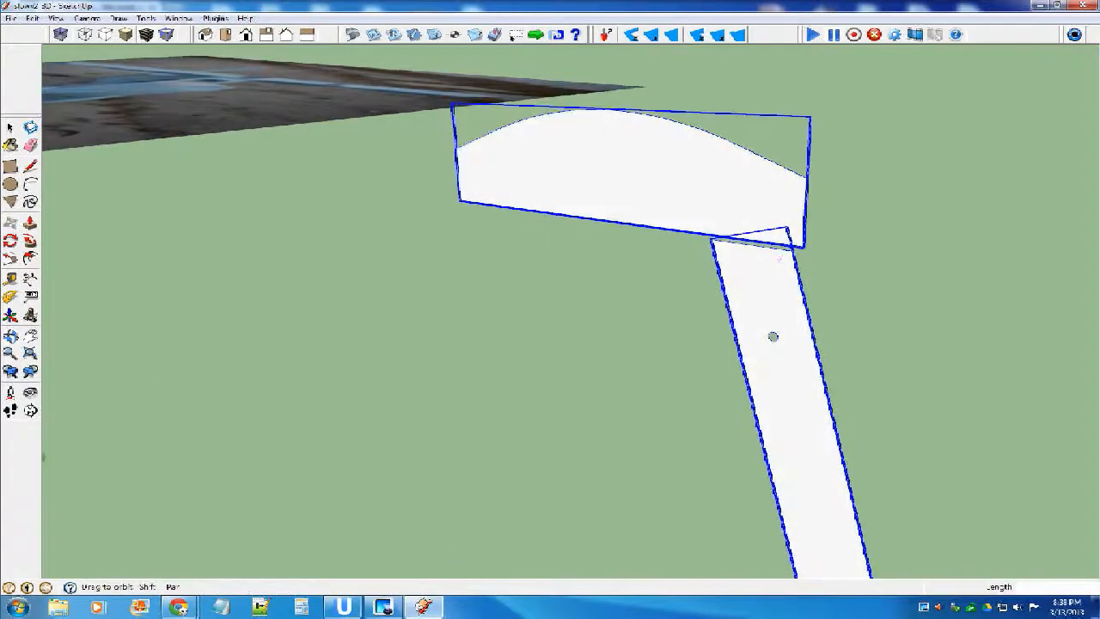
pyautogui.scroll(-8, 795, 283)
pyautogui.scroll(6, 546, 185)
pyautogui.scroll(6, 537, 343)
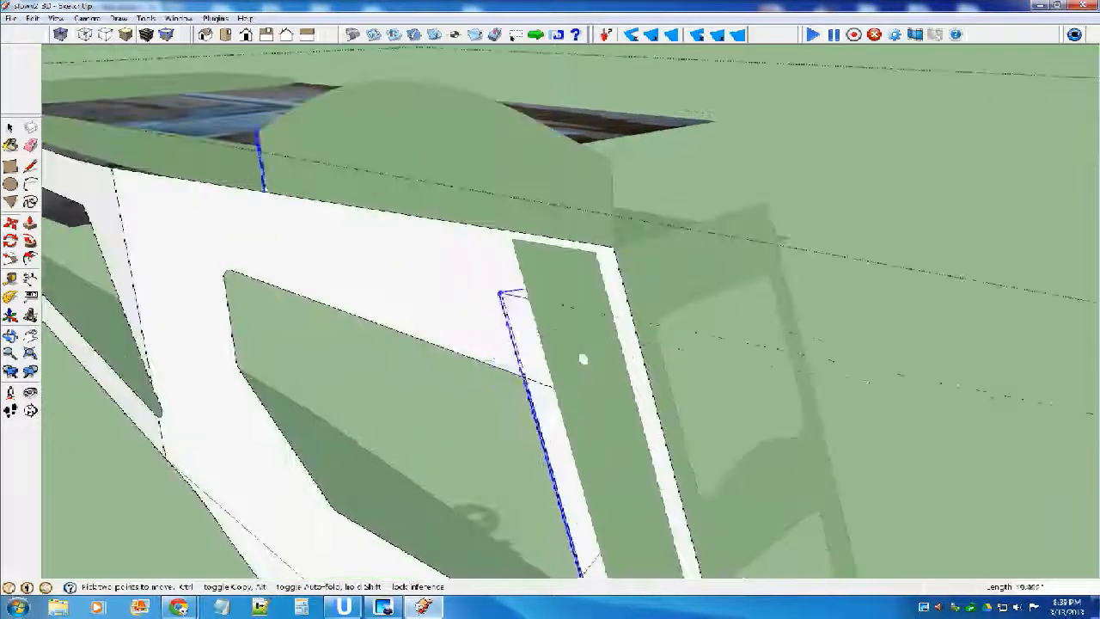
pyautogui.click(582, 358)
# Leave fuselage editing and select the original strut outside the fuselage component.
pyautogui.press('space')
pyautogui.scroll(-3, 582, 359)
pyautogui.scroll(-3, 412, 215)
pyautogui.moveTo(413, 219); pyautogui.dragTo(547, 228, button='middle')
pyautogui.scroll(-3, 547, 228)
pyautogui.press('Escape')
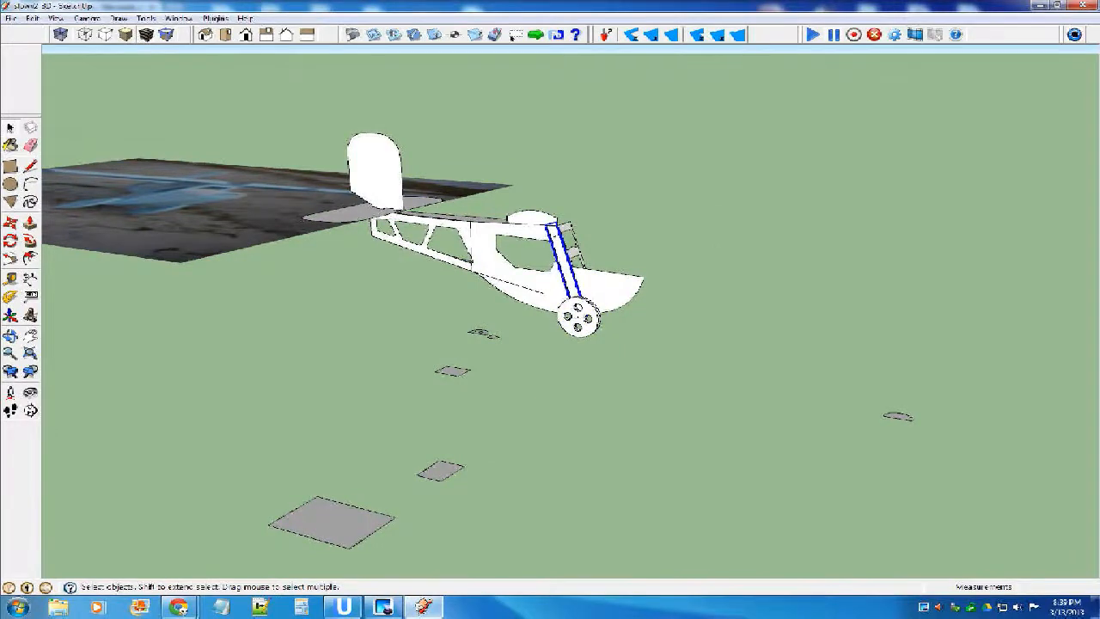
pyautogui.scroll(3, 560, 262)
pyautogui.moveTo(559, 262); pyautogui.dragTo(556, 272, button='middle')
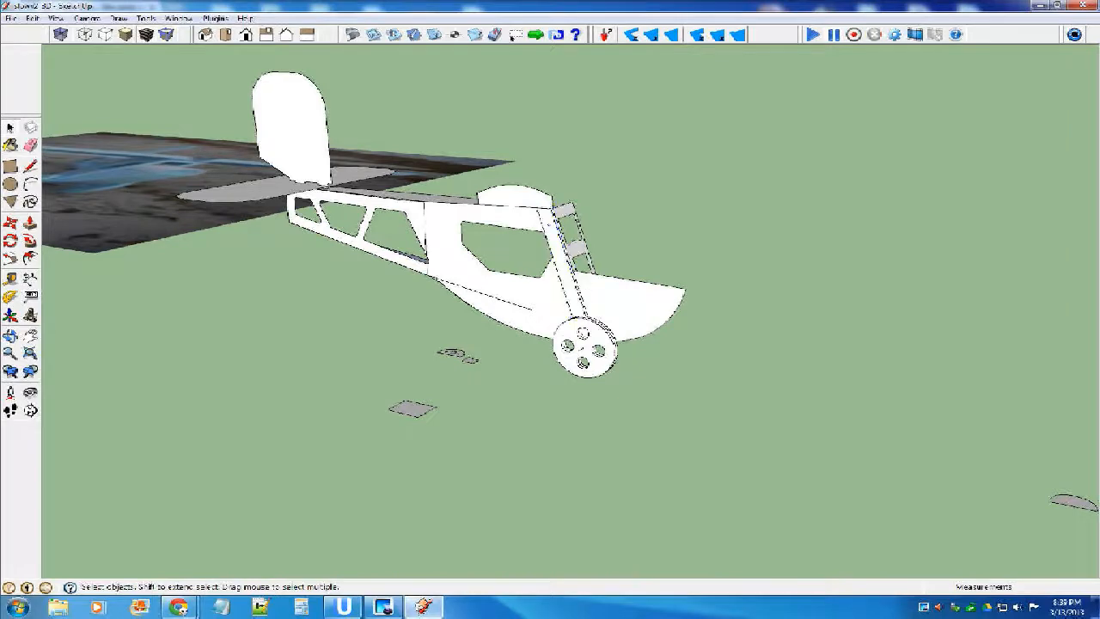
pyautogui.moveTo(537, 262); pyautogui.dragTo(513, 301, button='middle')
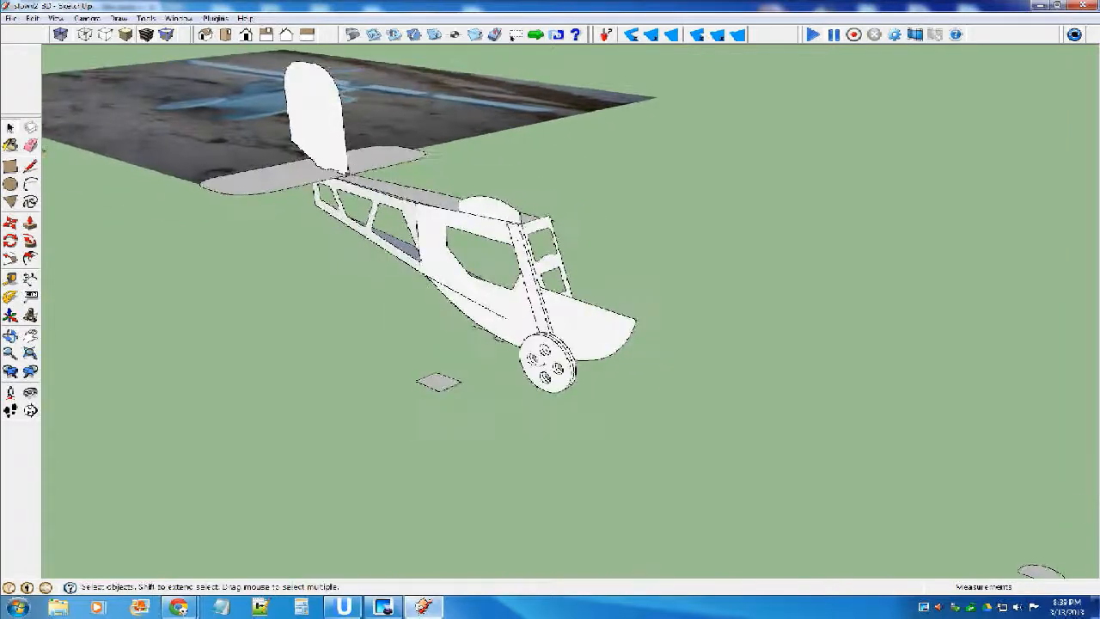
# Open the fuselage side to check the wheel inside it, and close it again.
pyautogui.doubleClick(514, 301)
pyautogui.click(535, 361)
pyautogui.press('Escape')
# Select the fuselage side with its wheel assembly and place a copy about 14.045 inches away along the green axis.
pyautogui.click(509, 303)
pyautogui.moveTo(509, 302); pyautogui.dragTo(558, 260, button='middle')
pyautogui.click(602, 249)
pyautogui.click(584, 296)
pyautogui.moveTo(486, 347); pyautogui.dragTo(552, 329, button='middle')
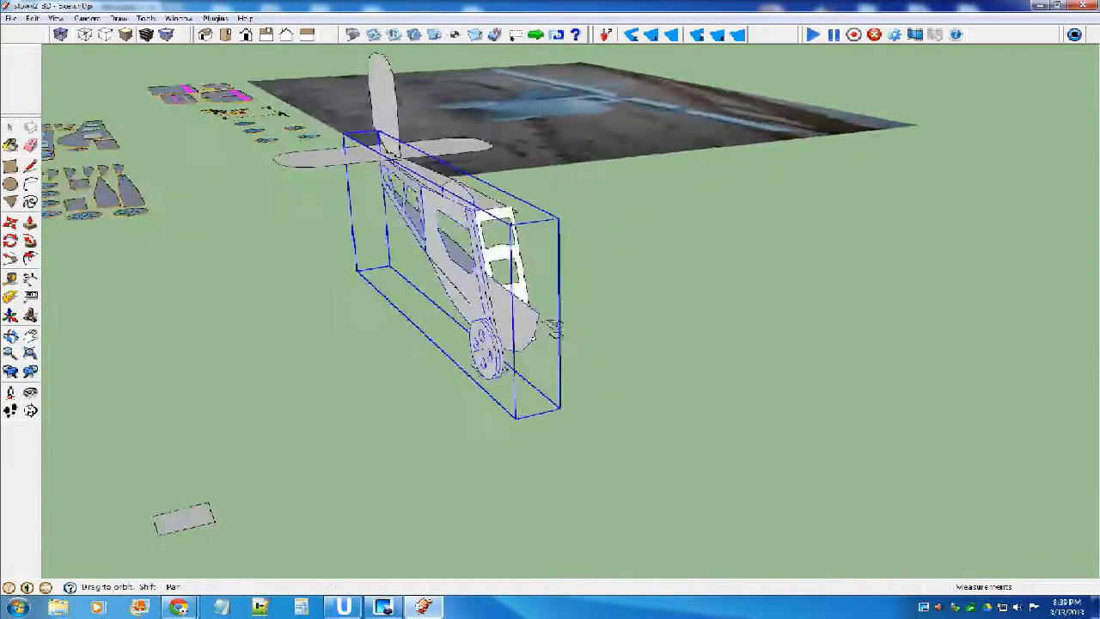
pyautogui.press('m')
pyautogui.press('ctrl')
pyautogui.click(554, 329)
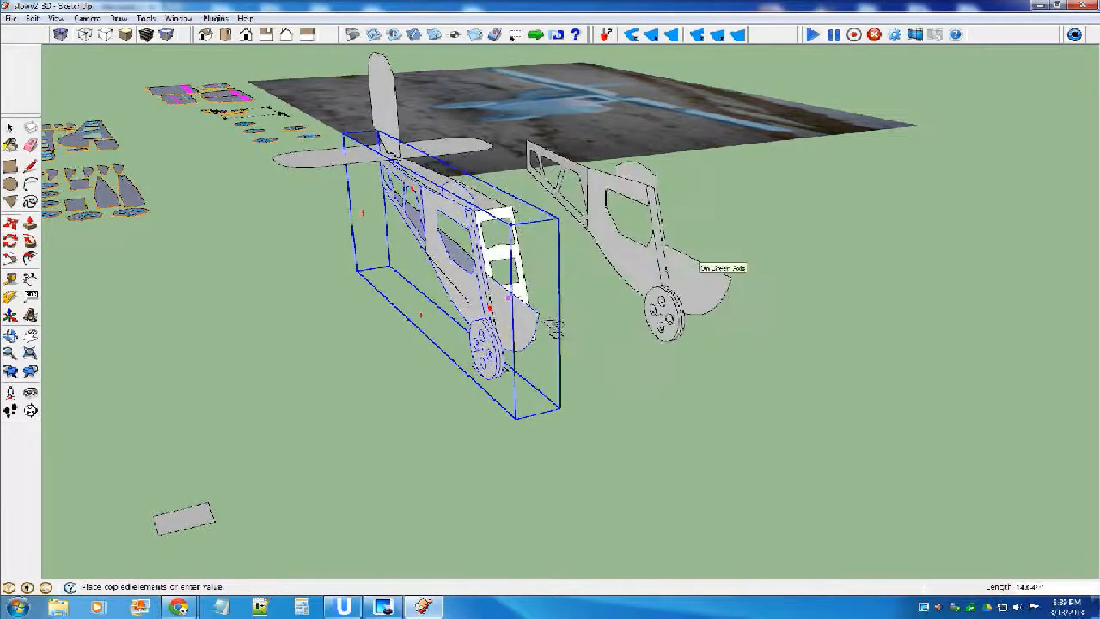
pyautogui.click(687, 258)
# Try to flip the copied fuselage side along one of its component axes and undo it.
pyautogui.rightClick(678, 258)
pyautogui.moveTo(756, 476)
pyautogui.click(894, 487)
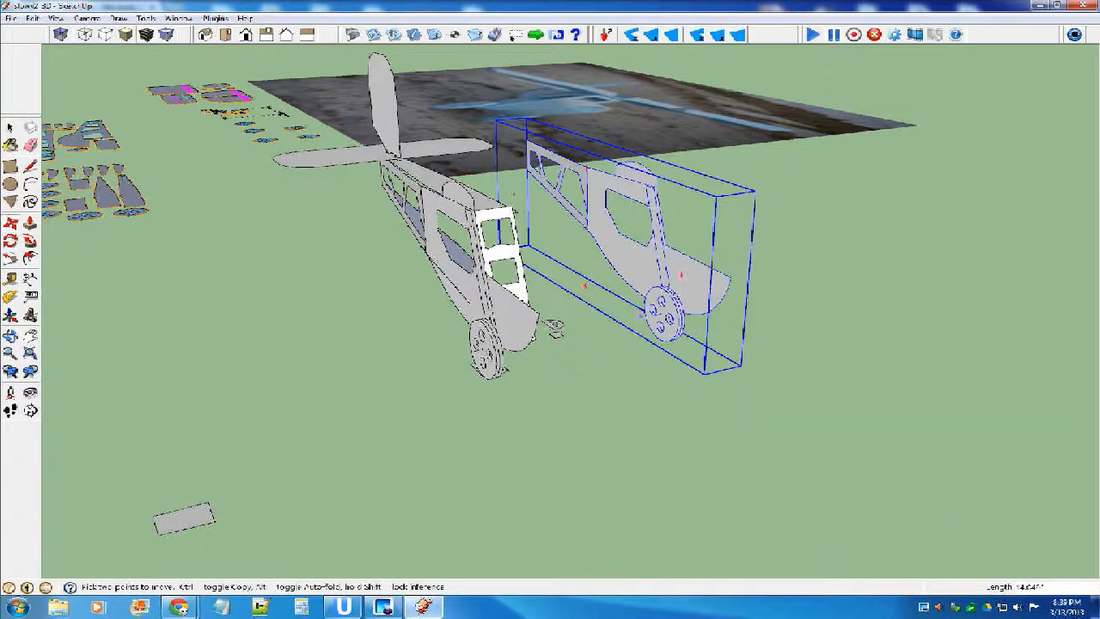
pyautogui.hotkey('ctrl', 'z')
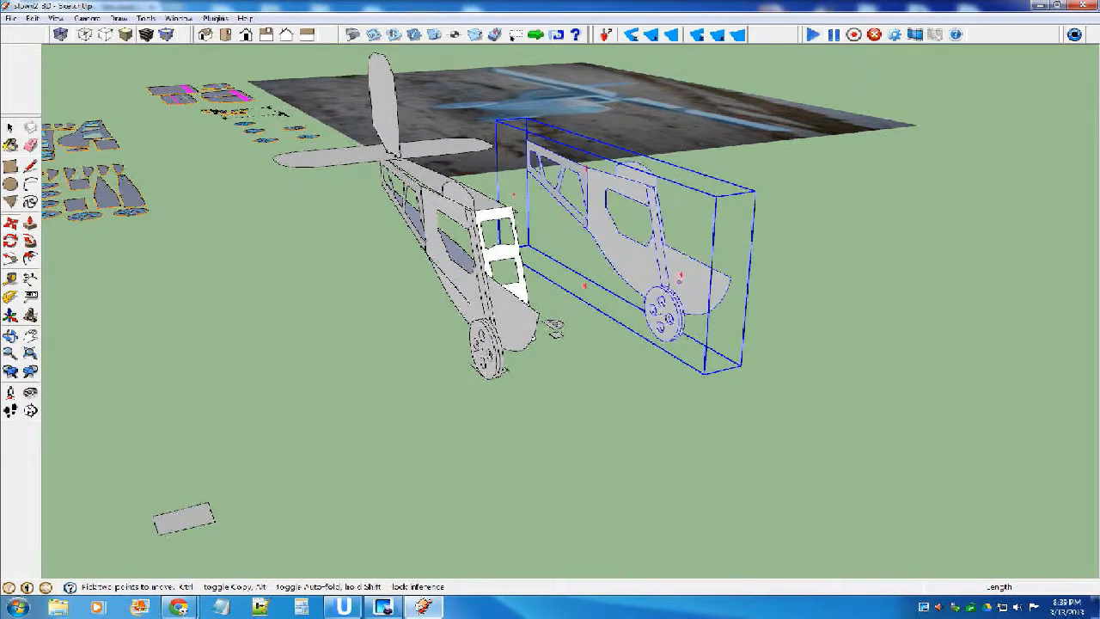
# Try to flip the copied fuselage side along the component's red axis and undo the flip.
pyautogui.rightClick(679, 283)
pyautogui.moveTo(739, 476)
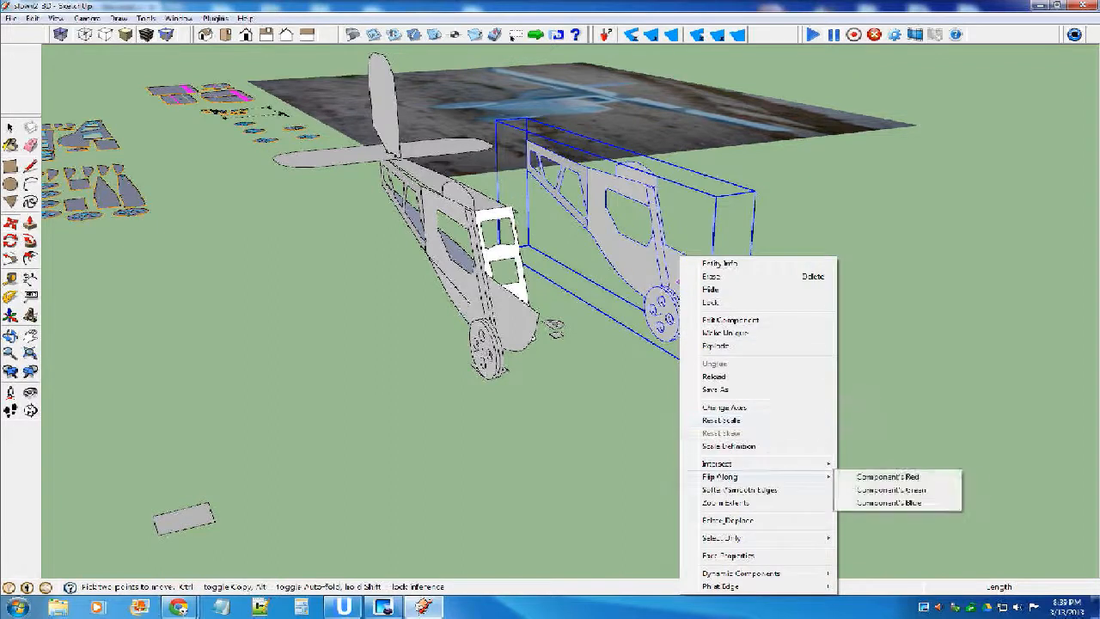
pyautogui.click(887, 476)
pyautogui.hotkey('ctrl', 'z')
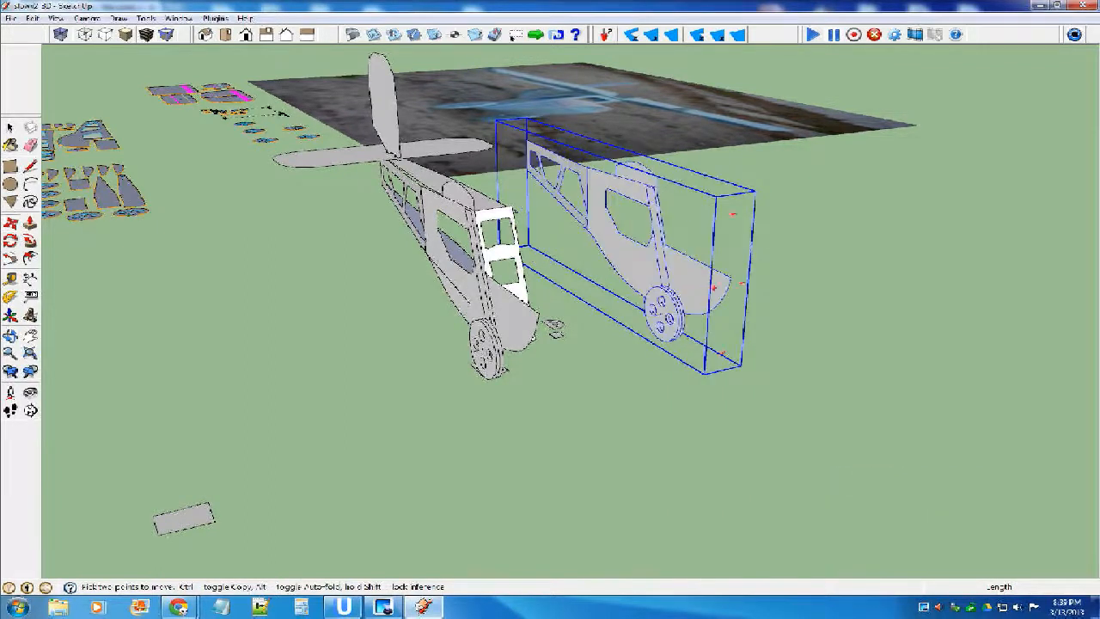
# Flip the copied fuselage side along the component's blue axis.
pyautogui.rightClick(679, 258)
pyautogui.moveTo(739, 476)
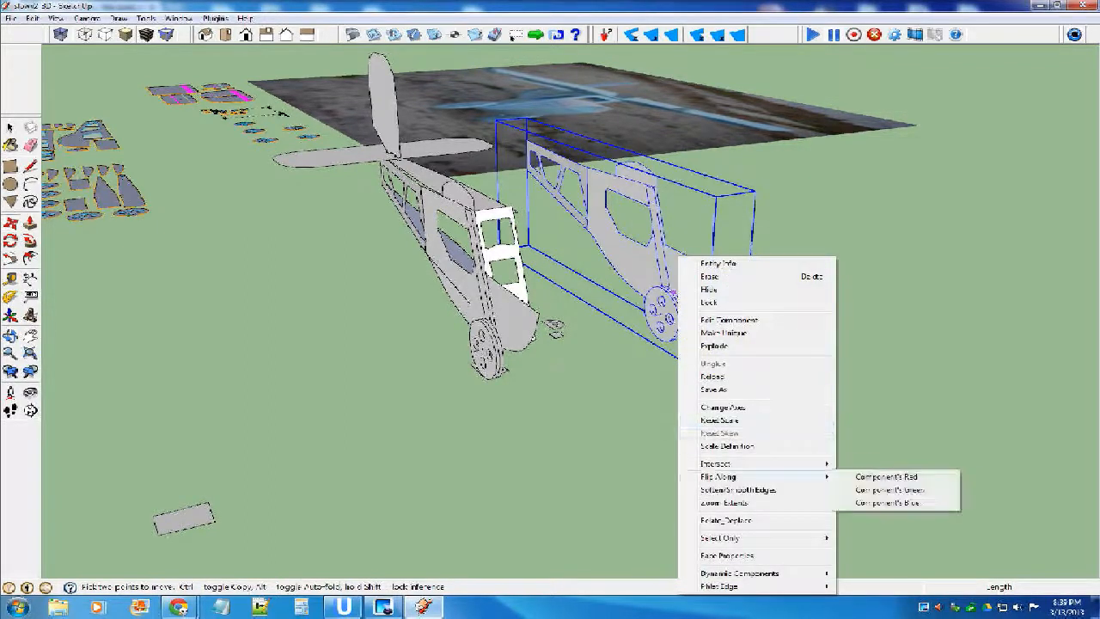
pyautogui.click(896, 502)
# Move the flipped fuselage side by its rear upper corner about 10 inches toward the original side to close the fuselage.
pyautogui.moveTo(705, 311); pyautogui.dragTo(412, 301, button='middle')
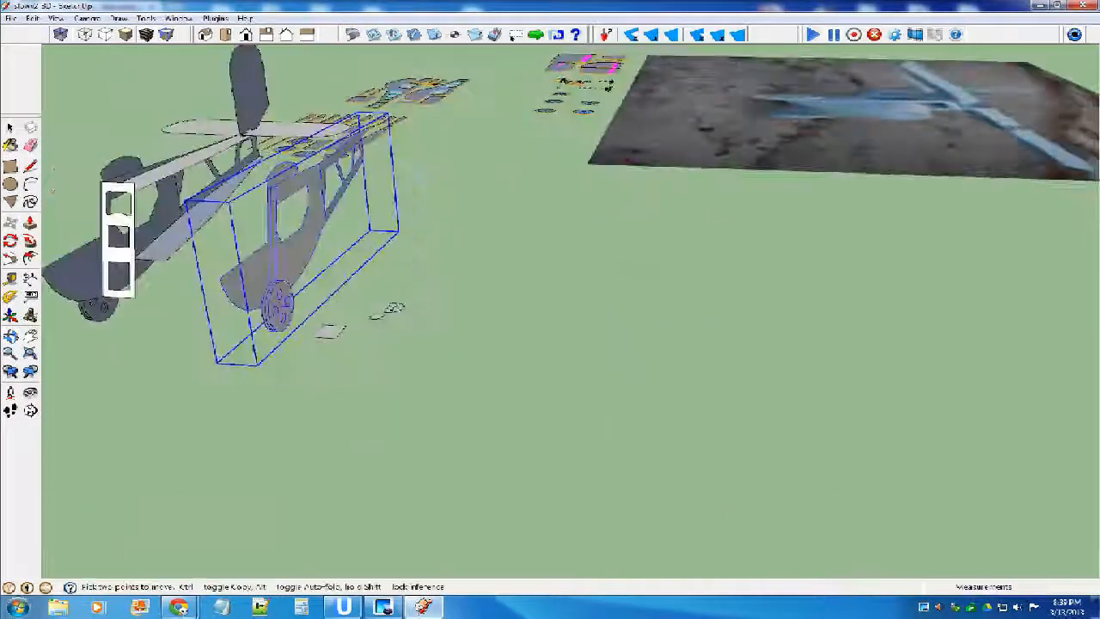
pyautogui.scroll(-3, 482, 317)
pyautogui.moveTo(416, 303); pyautogui.dragTo(754, 274, button='middle')
pyautogui.scroll(-5, 378, 251)
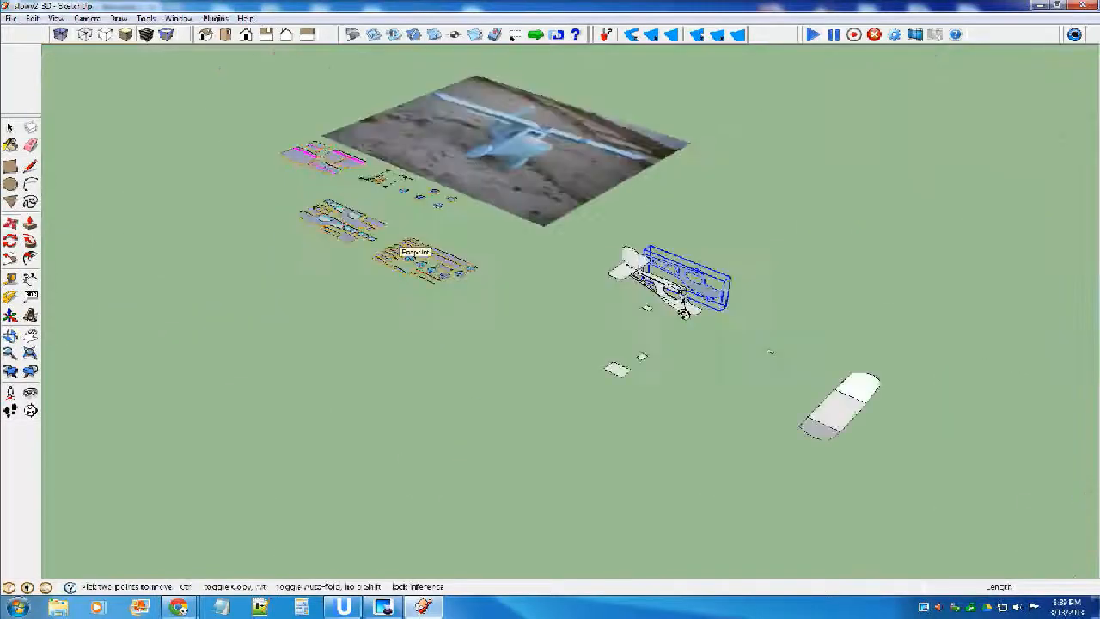
pyautogui.moveTo(380, 249); pyautogui.dragTo(533, 167, button='middle')
pyautogui.moveTo(690, 228); pyautogui.dragTo(699, 209, button='middle')
pyautogui.scroll(5, 793, 238)
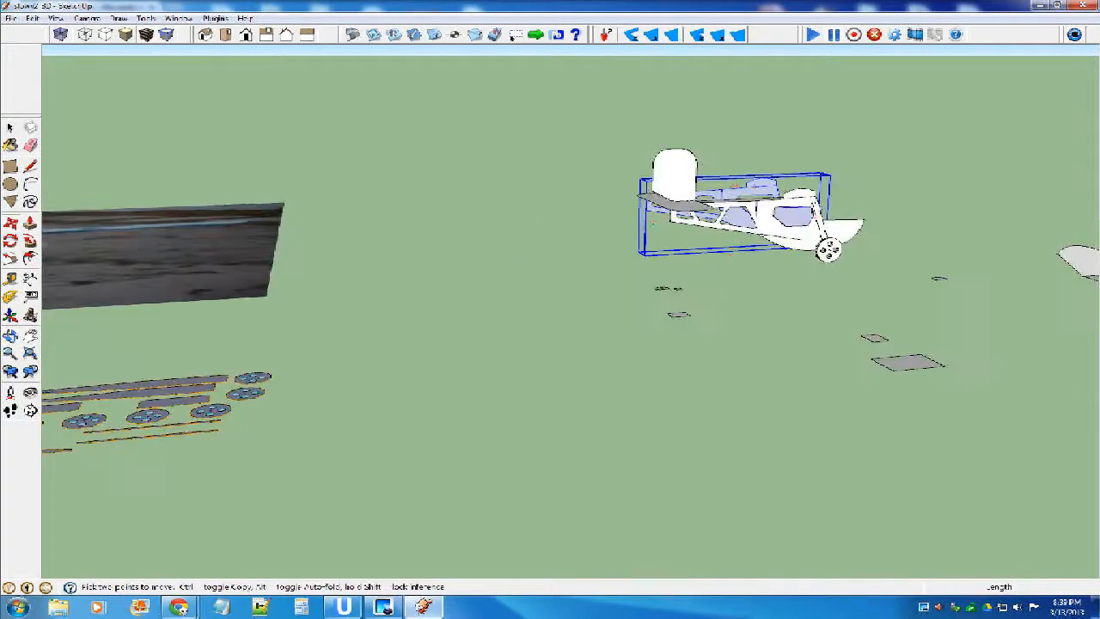
pyautogui.scroll(3, 763, 194)
pyautogui.moveTo(792, 193); pyautogui.dragTo(990, 107, button='middle')
pyautogui.moveTo(661, 162); pyautogui.dragTo(594, 163, button='middle')
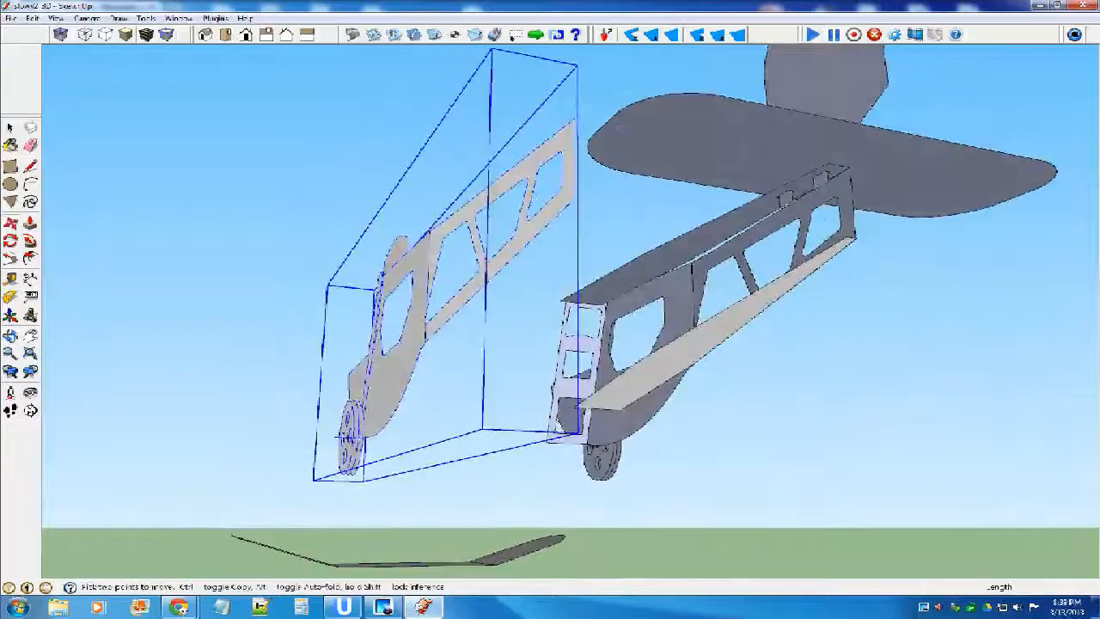
pyautogui.click(575, 118)
pyautogui.moveTo(813, 142); pyautogui.dragTo(859, 111, button='middle')
pyautogui.scroll(5, 744, 118)
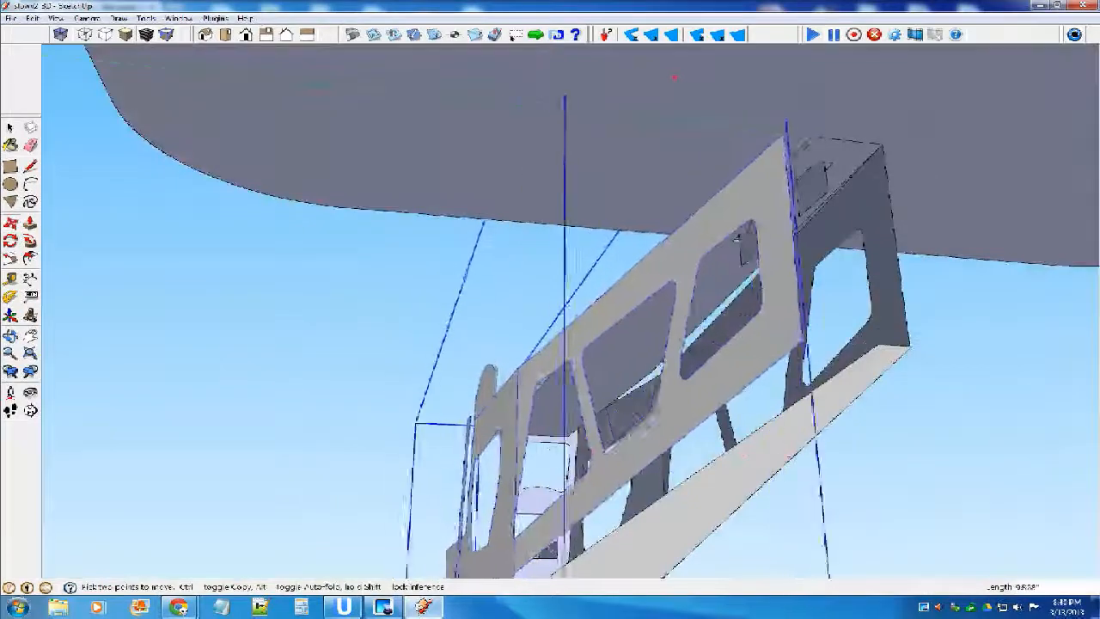
pyautogui.click(823, 458)
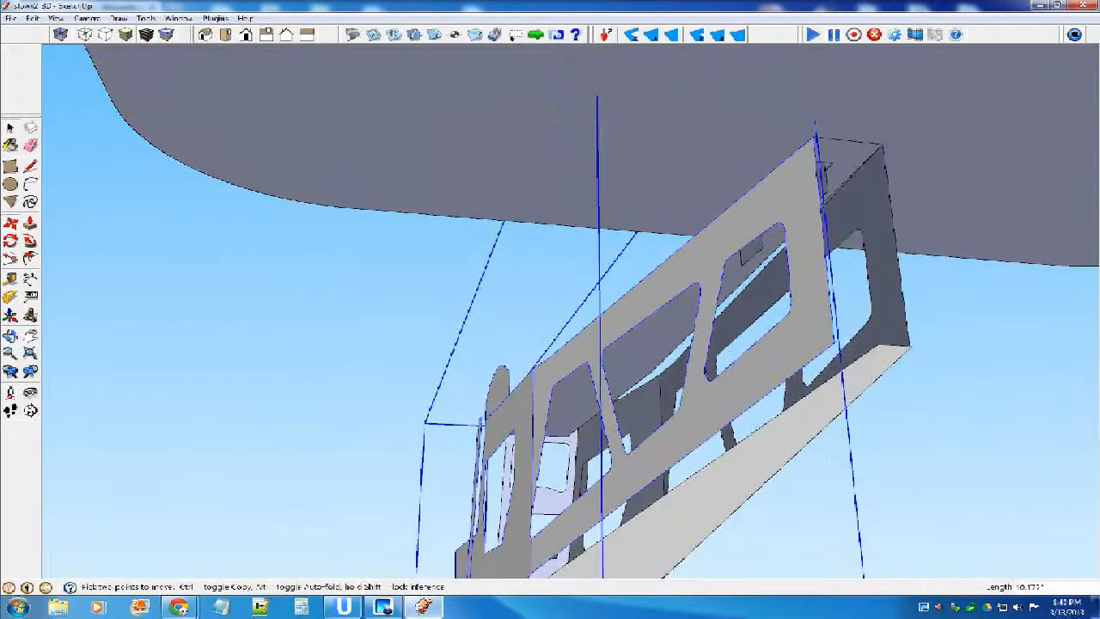
pyautogui.press('space')
pyautogui.click(825, 457)
# Examine the assembled fuselage from several sides together with the loose parts around it.
pyautogui.moveTo(825, 457); pyautogui.dragTo(1036, 550, button='middle')
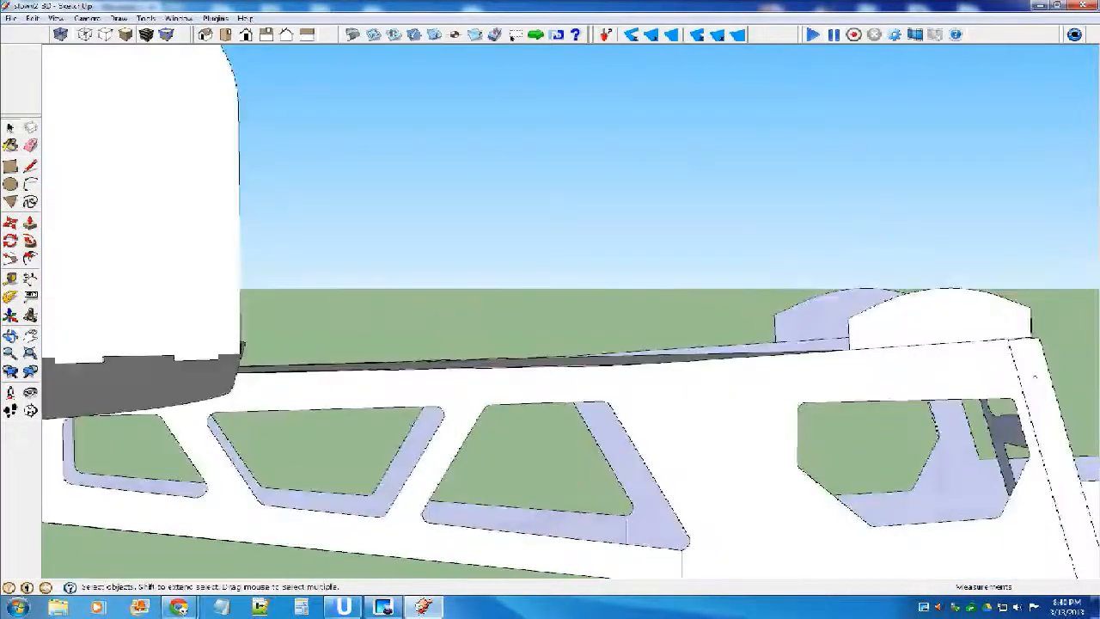
pyautogui.scroll(-10, 864, 562)
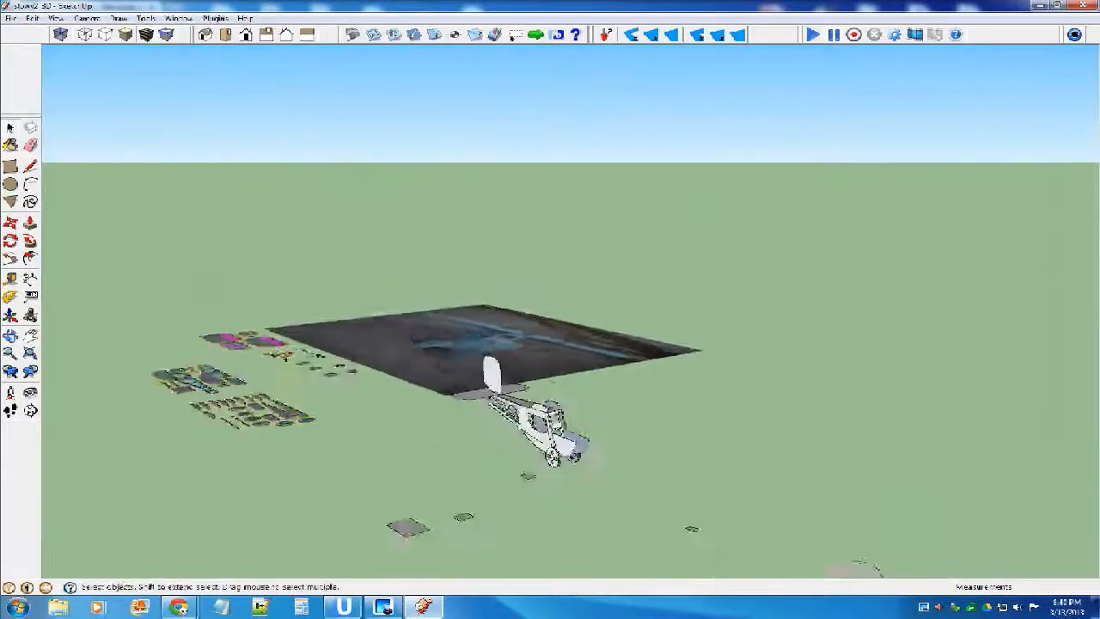
pyautogui.scroll(-2, 560, 393)
pyautogui.scroll(5, 479, 522)
pyautogui.moveTo(478, 523); pyautogui.dragTo(563, 563, button='middle')
pyautogui.scroll(-2, 563, 563)
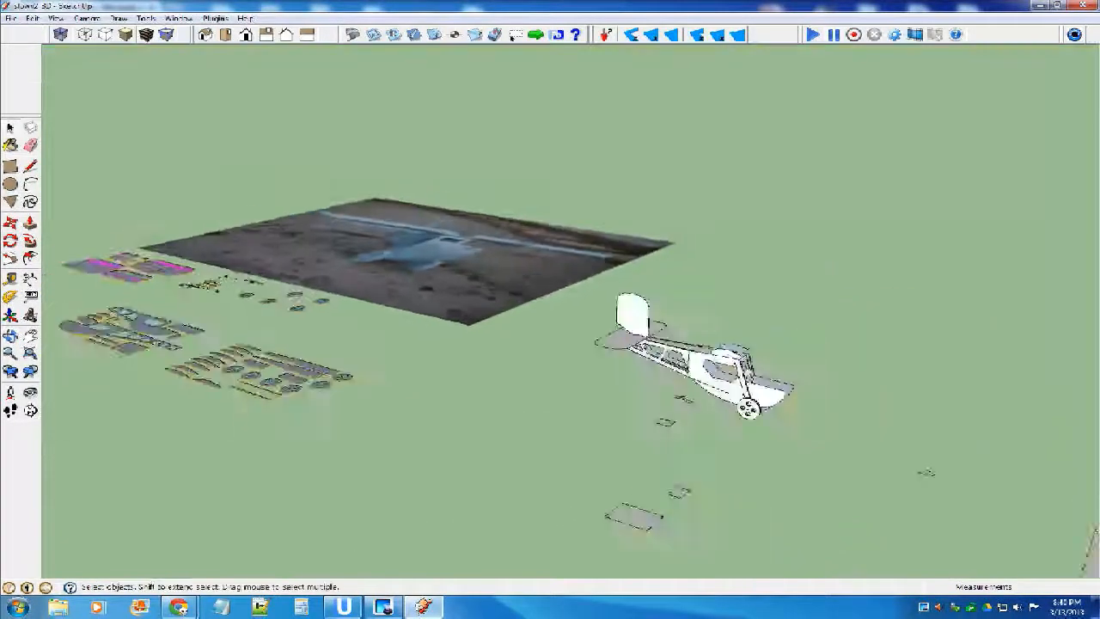
pyautogui.scroll(-3, 343, 413)
pyautogui.moveTo(593, 491); pyautogui.dragTo(662, 494, button='middle')
pyautogui.scroll(2, 665, 496)
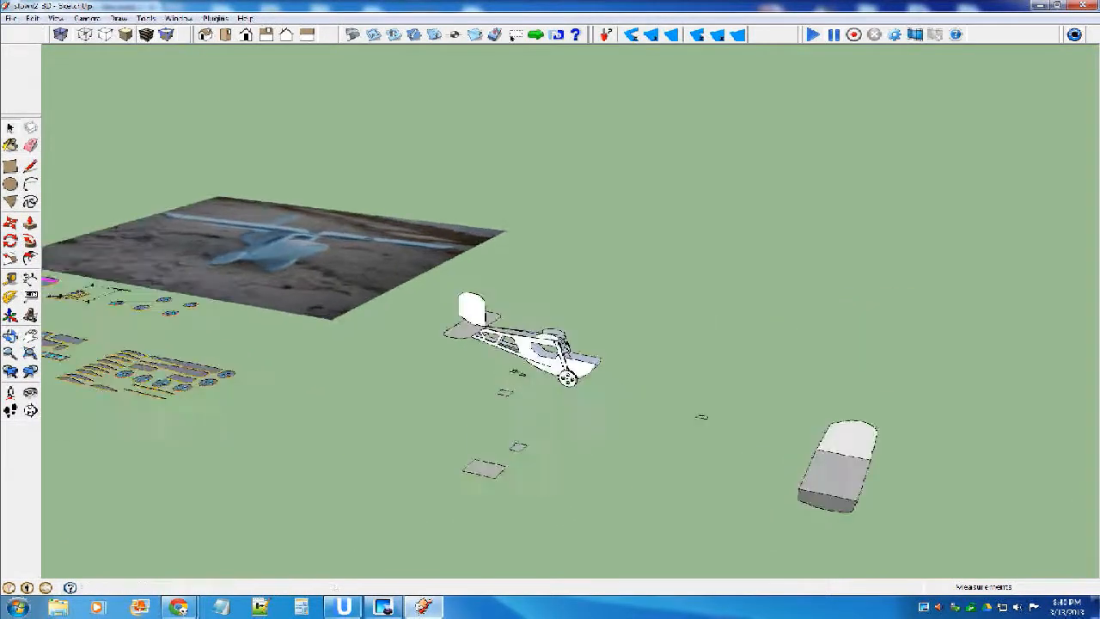
pyautogui.scroll(1, 241, 391)
pyautogui.moveTo(240, 391); pyautogui.dragTo(430, 438, button='middle')
pyautogui.moveTo(666, 333); pyautogui.dragTo(687, 325, button='middle')
pyautogui.scroll(-3, 687, 325)
pyautogui.scroll(-2, 678, 352)
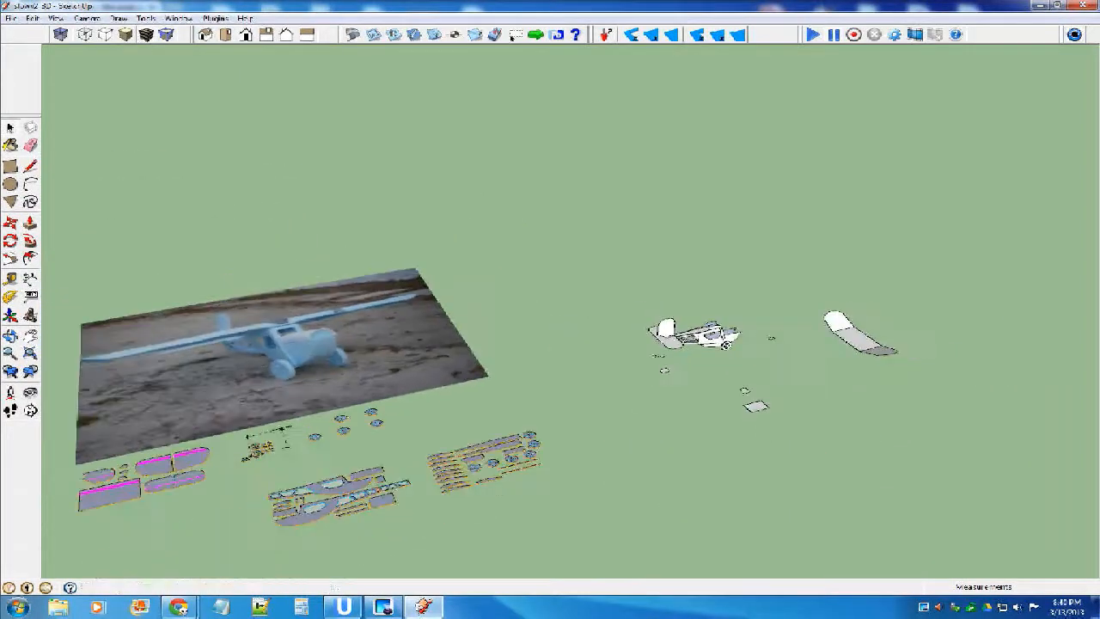
# Inspect the flat part layouts beside the reference photo, including the fuselage pieces, airfoil ribs and wheels.
pyautogui.scroll(5, 443, 481)
pyautogui.scroll(5, 533, 447)
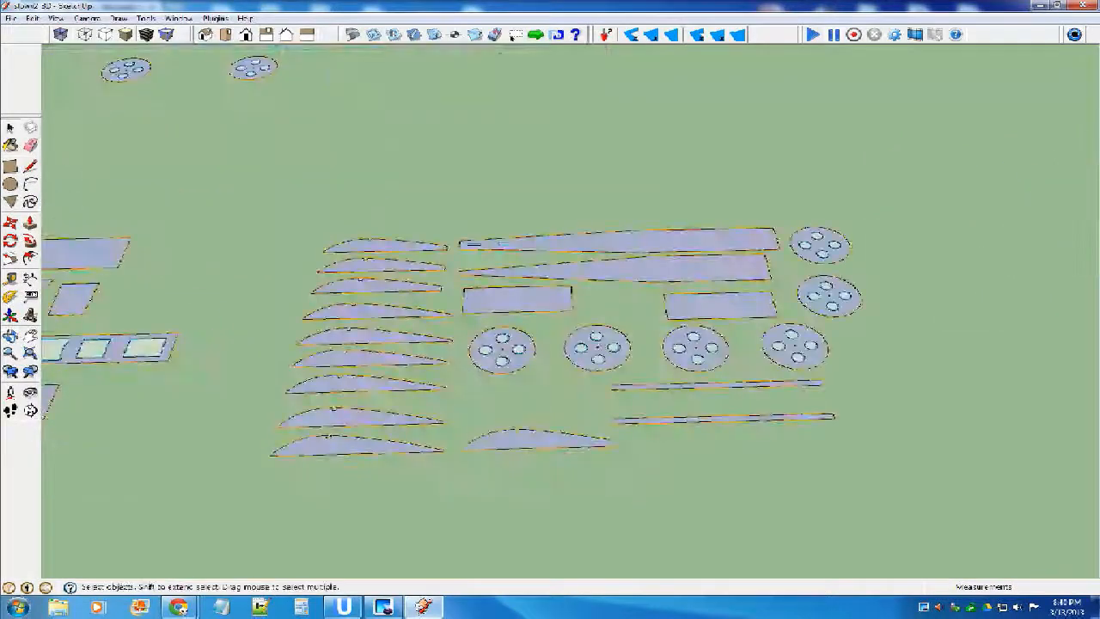
pyautogui.scroll(-5, 719, 416)
pyautogui.scroll(2, 387, 429)
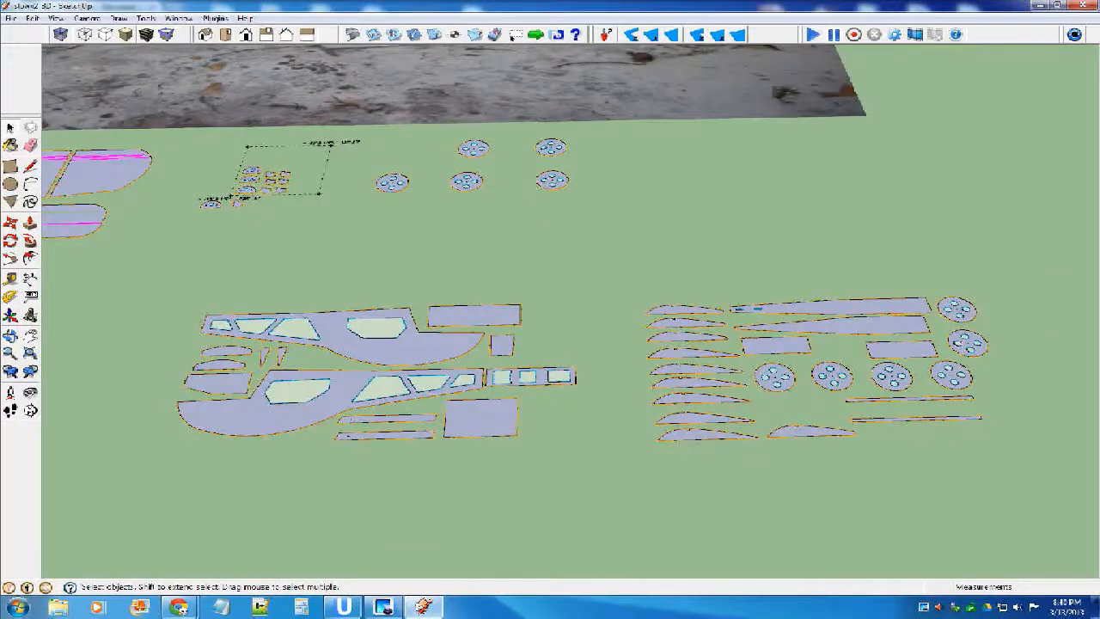
pyautogui.scroll(-2, 258, 378)
pyautogui.scroll(-3, 237, 389)
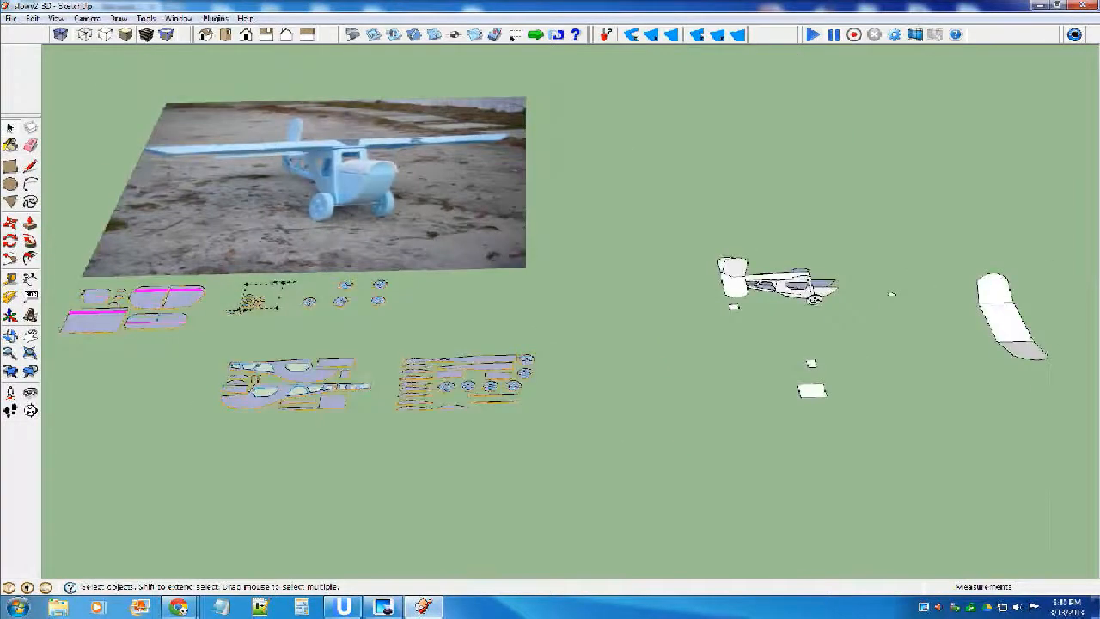
pyautogui.scroll(-2, 323, 378)
pyautogui.scroll(1, 658, 378)
pyautogui.moveTo(658, 378)
pyautogui.mouseDown(button='middle')
pyautogui.moveTo(653, 354)
pyautogui.moveTo(661, 422)
pyautogui.mouseUp(button='middle')
pyautogui.scroll(5, 255, 401)
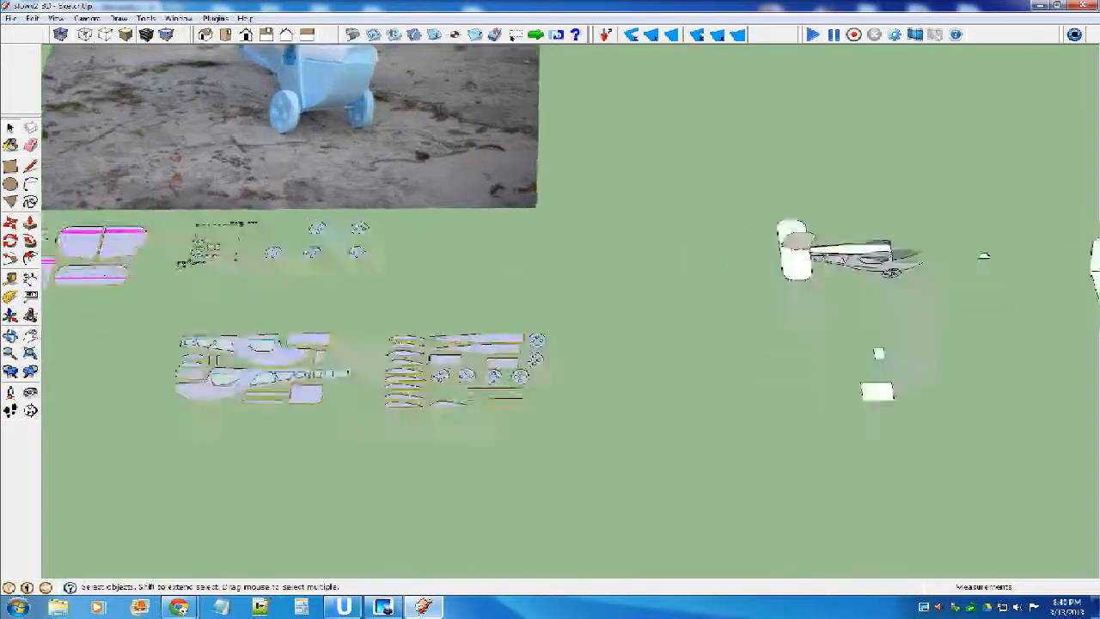
pyautogui.scroll(-2, 717, 404)
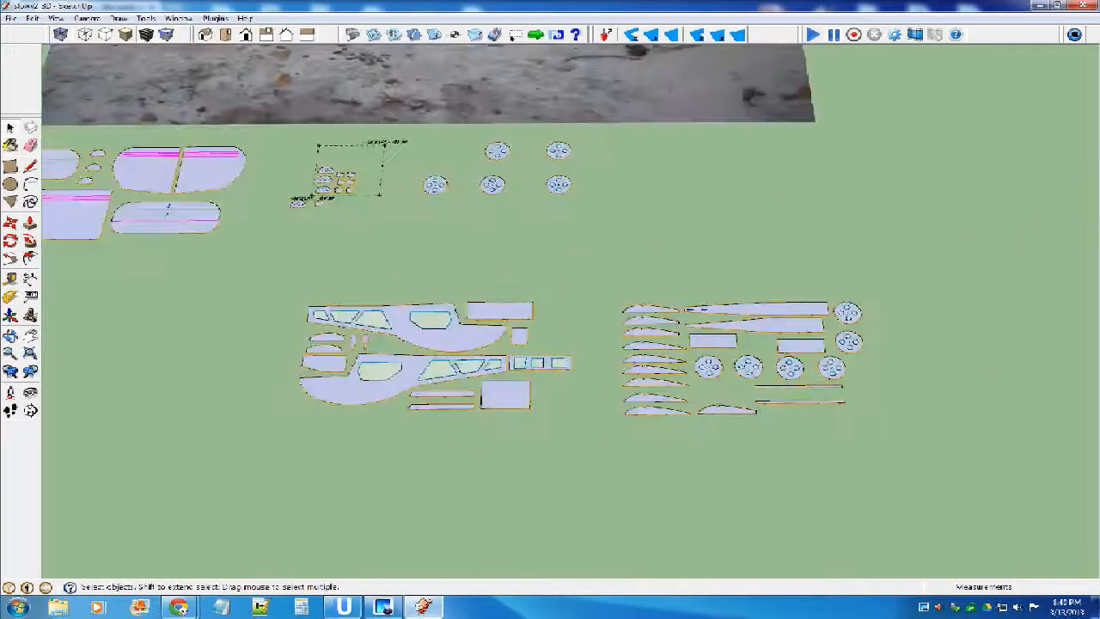
pyautogui.scroll(-3, 655, 343)
pyautogui.moveTo(656, 343); pyautogui.dragTo(533, 320, button='middle')
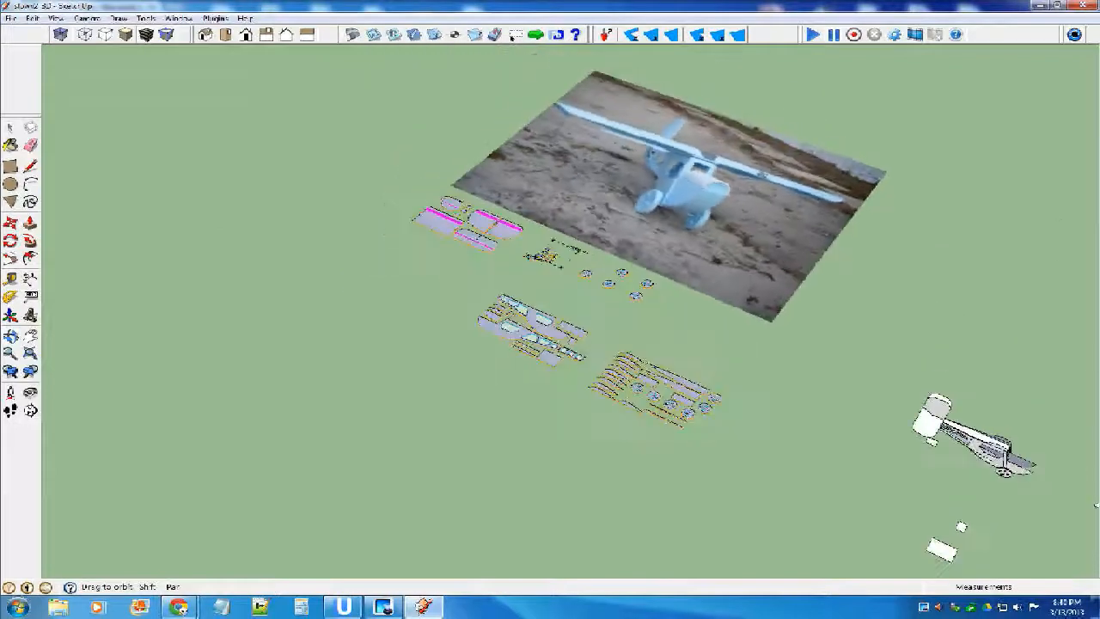
# Stand the small loose semicircular part upright by rotating it 90 degrees, and turn it 90 degrees about the vertical axis.
pyautogui.scroll(-3, 533, 309)
pyautogui.scroll(6, 800, 379)
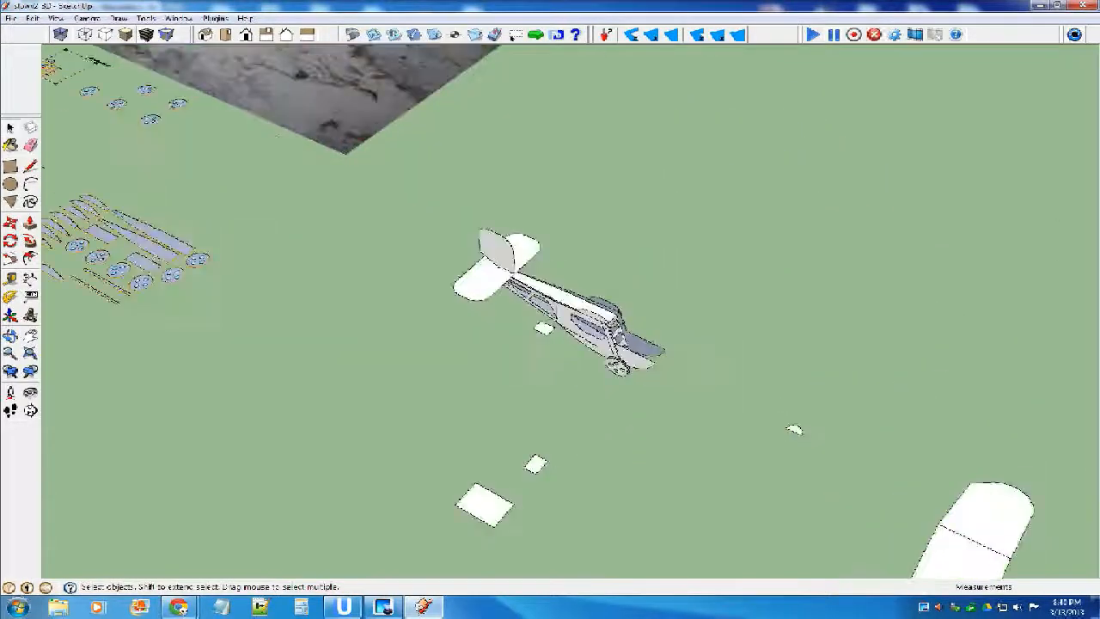
pyautogui.click(792, 427)
pyautogui.scroll(5, 790, 425)
pyautogui.press('m')
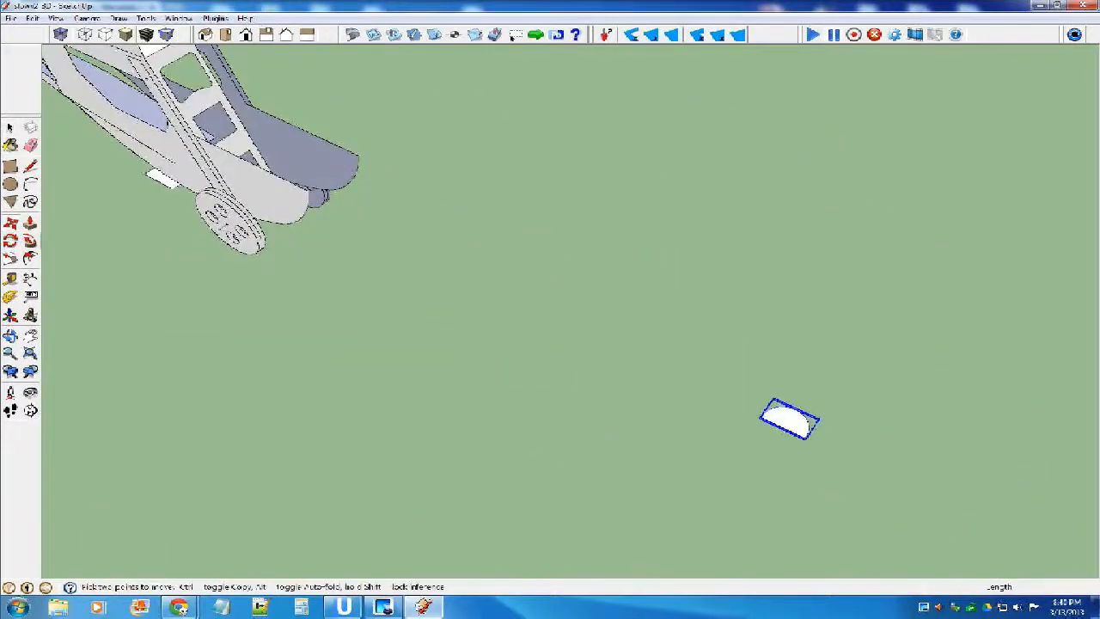
pyautogui.moveTo(804, 434); pyautogui.dragTo(738, 402, button='middle')
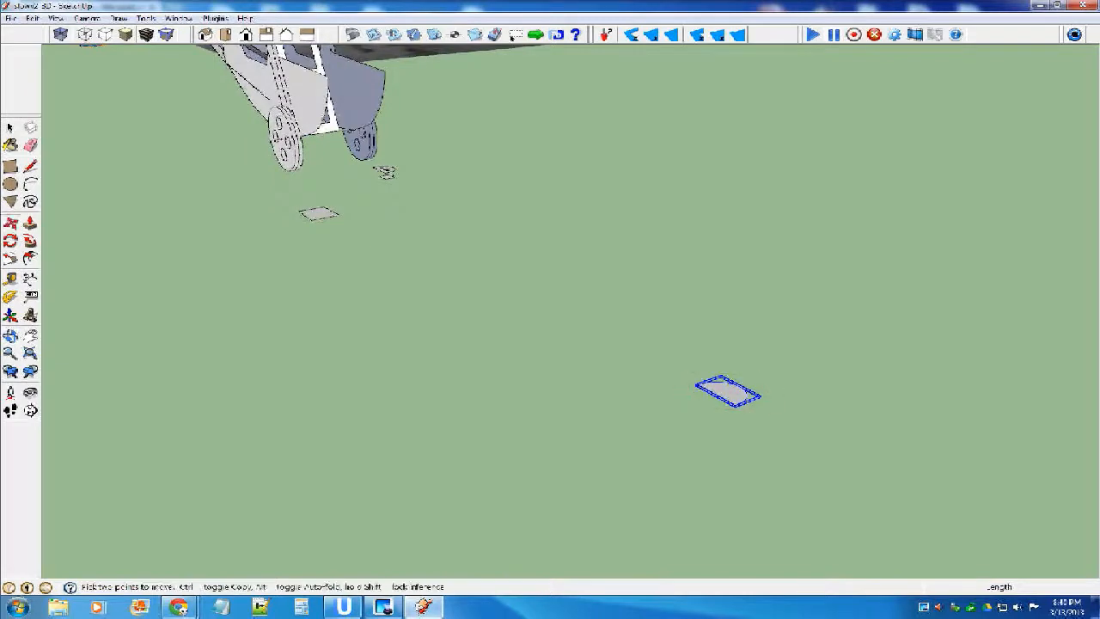
pyautogui.click(748, 400)
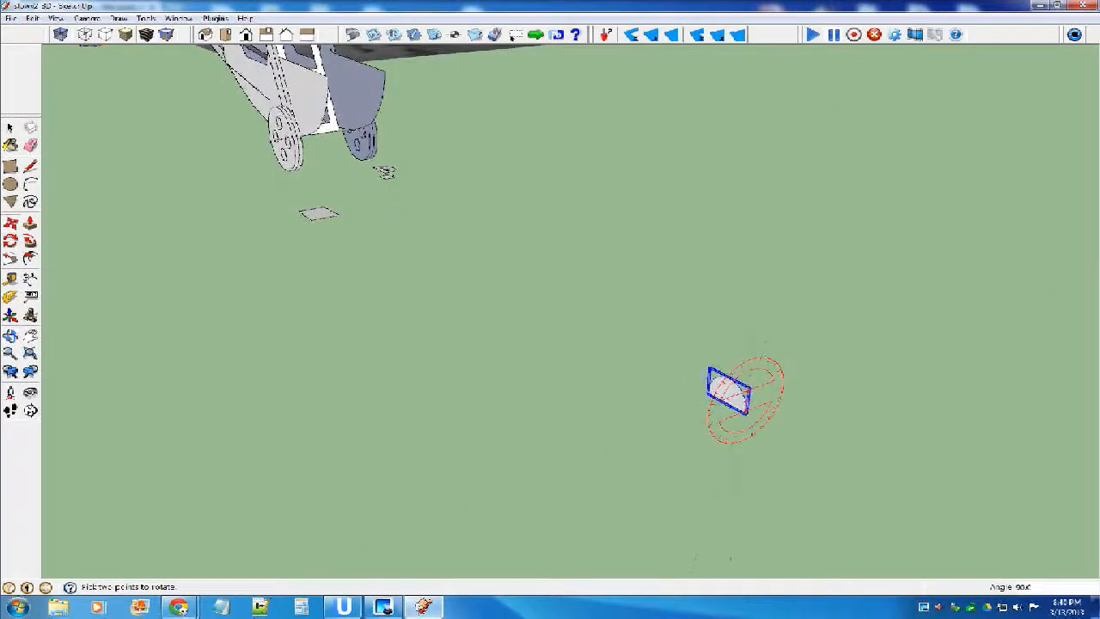
pyautogui.write('q45')
pyautogui.press('Return')
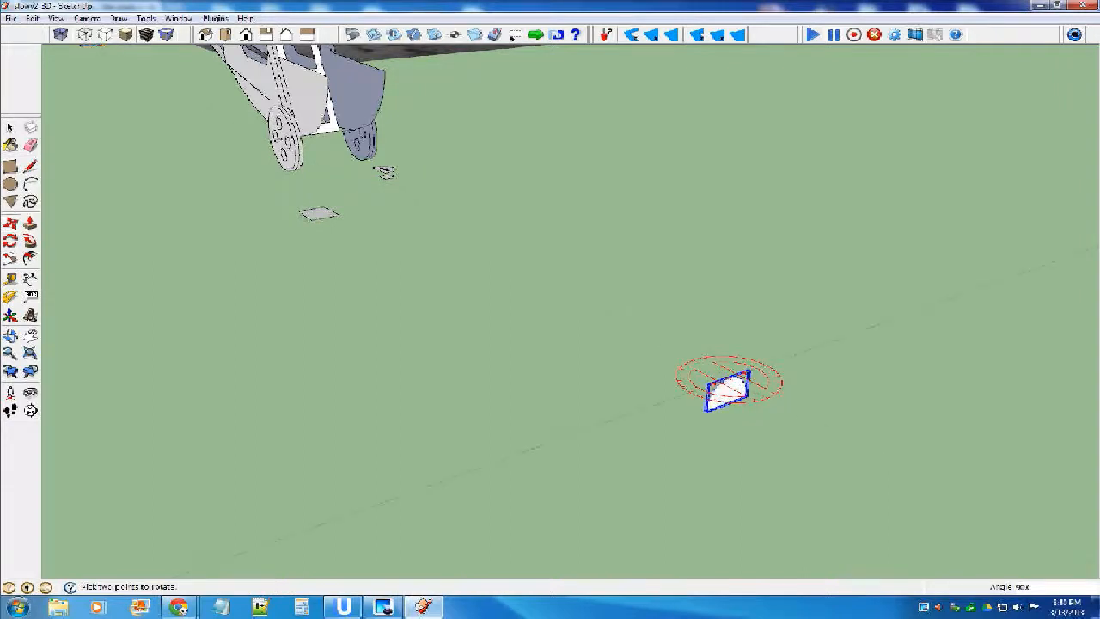
# Move the upright semicircular part to the nose, with its base corner on the front upper corner of the fuselage side.
pyautogui.press('m')
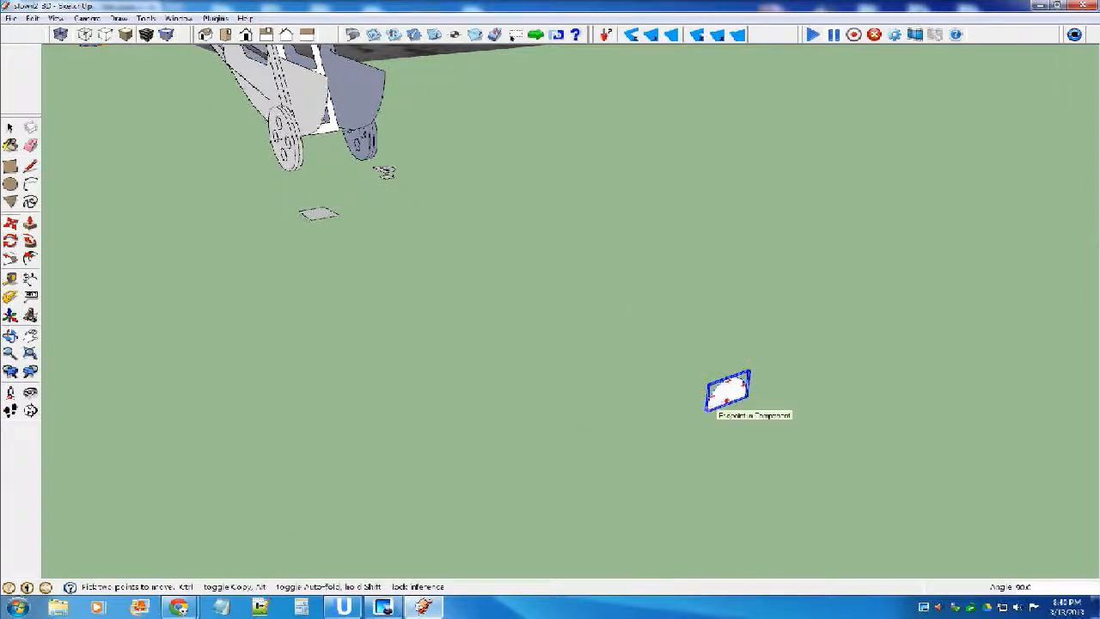
pyautogui.click(728, 391)
pyautogui.scroll(4, 381, 123)
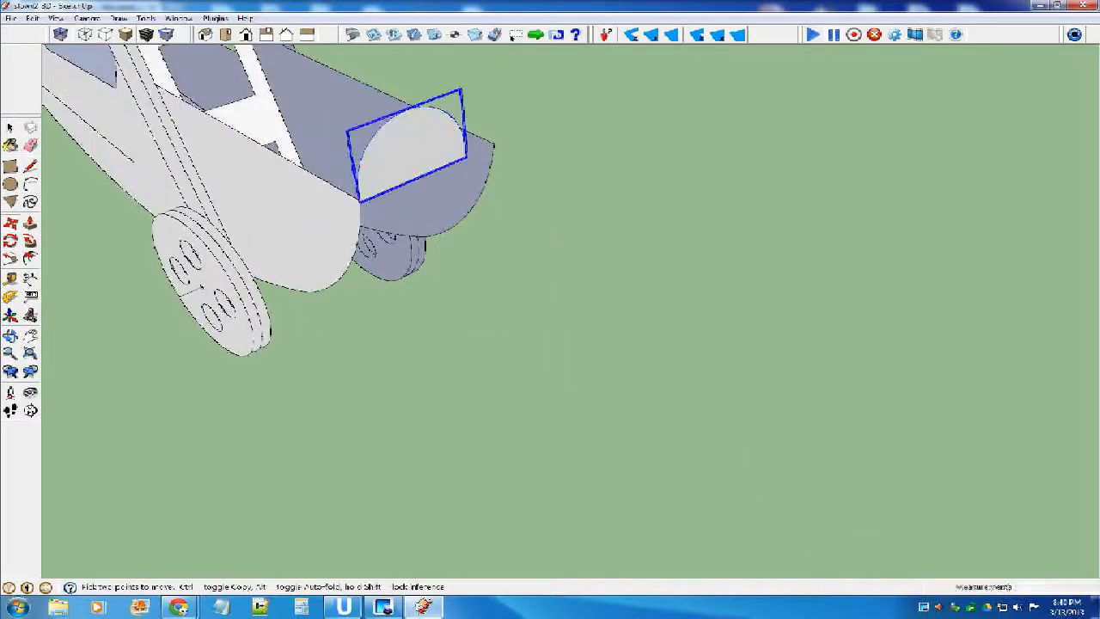
pyautogui.scroll(-3, 458, 181)
pyautogui.moveTo(458, 177); pyautogui.dragTo(442, 163, button='middle')
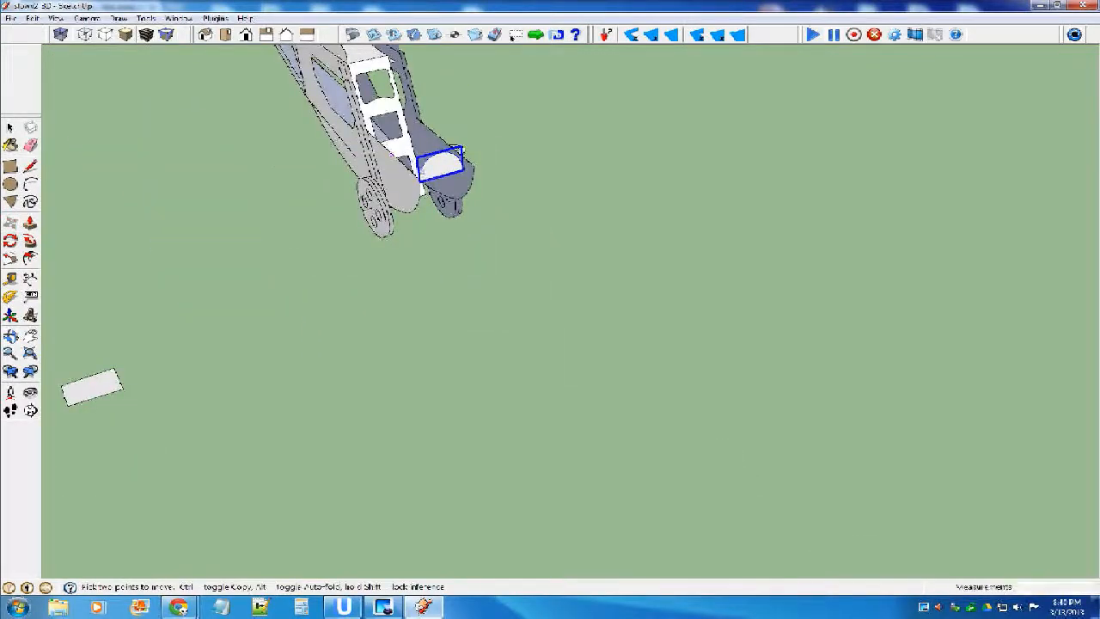
pyautogui.scroll(3, 442, 163)
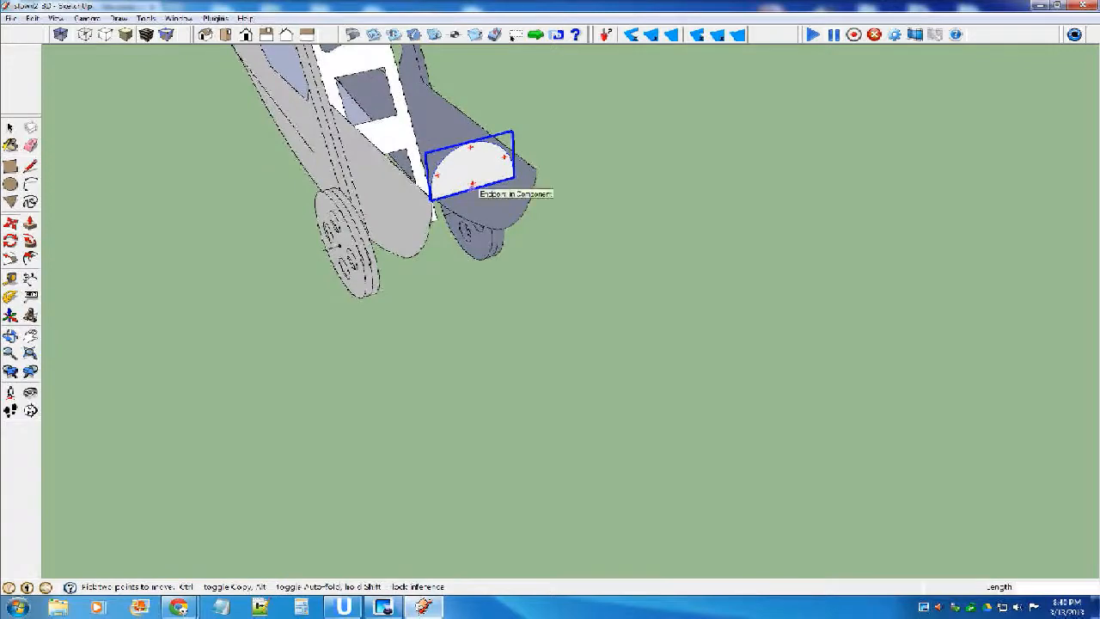
pyautogui.scroll(3, 474, 188)
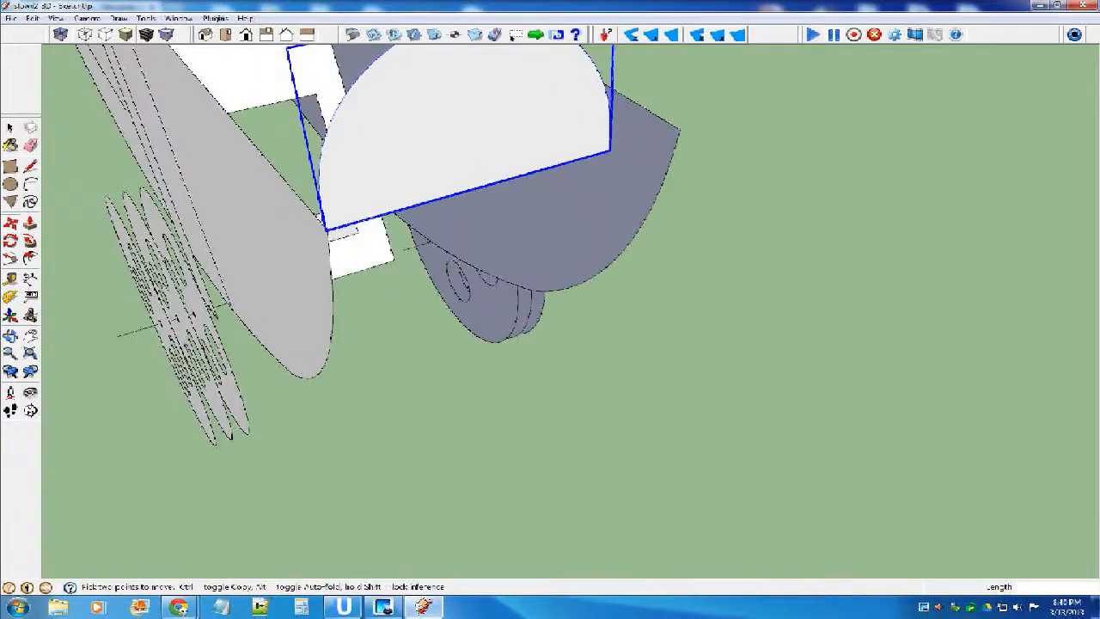
# Move the semicircular part by its base midpoint back onto the crossbar of the windshield frame.
pyautogui.click(471, 189)
pyautogui.scroll(-3, 472, 189)
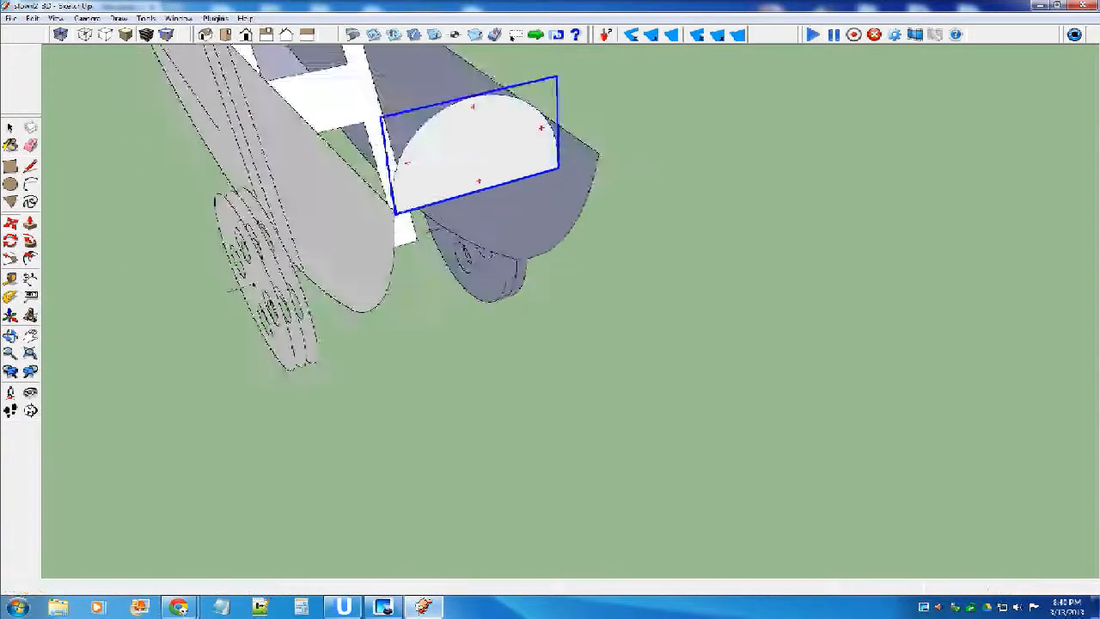
pyautogui.scroll(4, 383, 85)
pyautogui.scroll(-4, 568, 249)
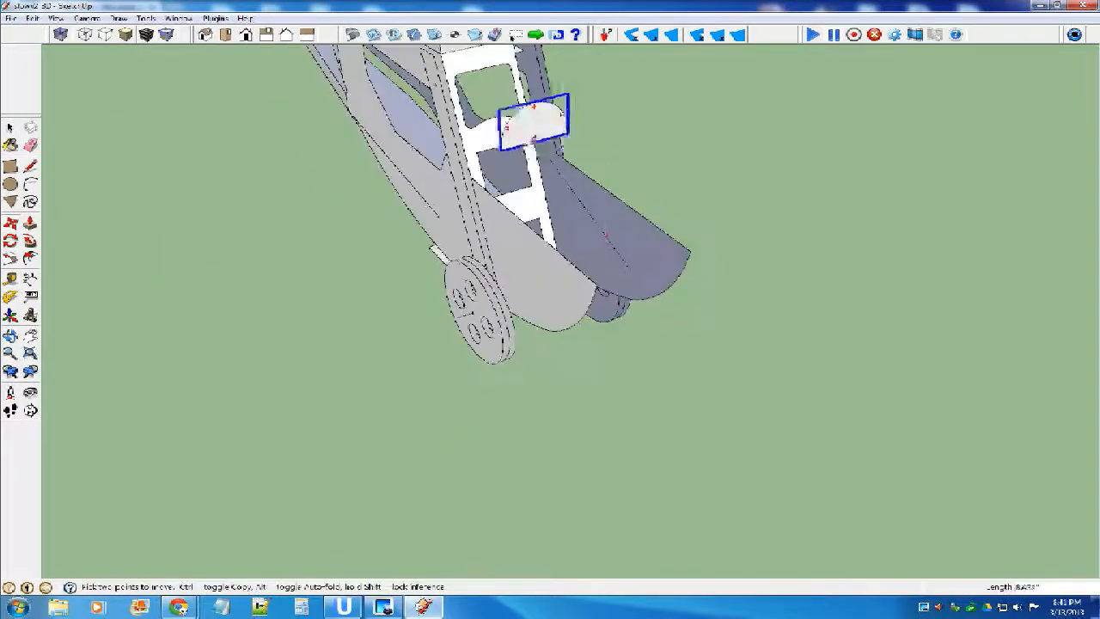
pyautogui.scroll(5, 468, 209)
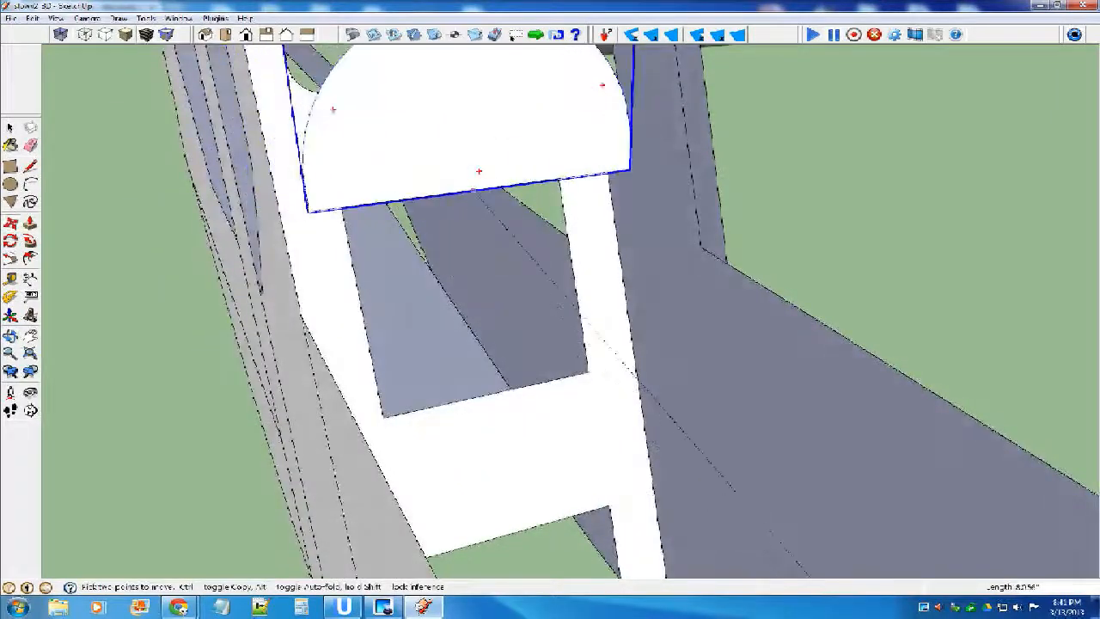
pyautogui.click(490, 394)
# Move the semicircular part forward from the windshield frame along the red axis to the nose tips of the fuselage sides.
pyautogui.scroll(-5, 501, 320)
pyautogui.moveTo(501, 319); pyautogui.dragTo(590, 342, button='middle')
pyautogui.click(543, 333)
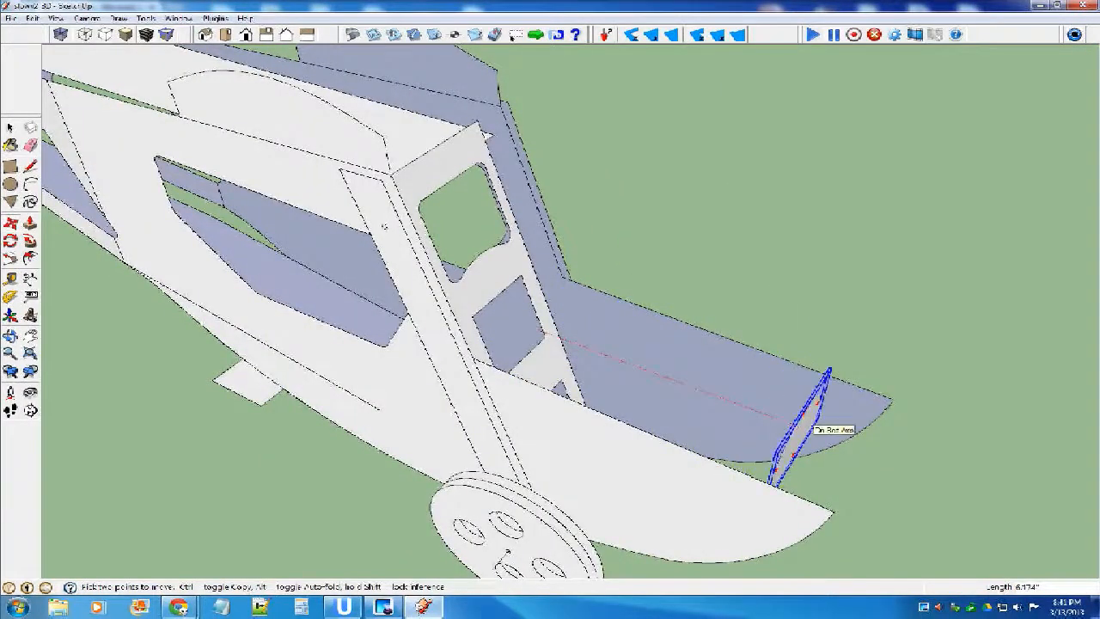
pyautogui.click(891, 396)
pyautogui.moveTo(891, 396); pyautogui.dragTo(901, 354, button='middle')
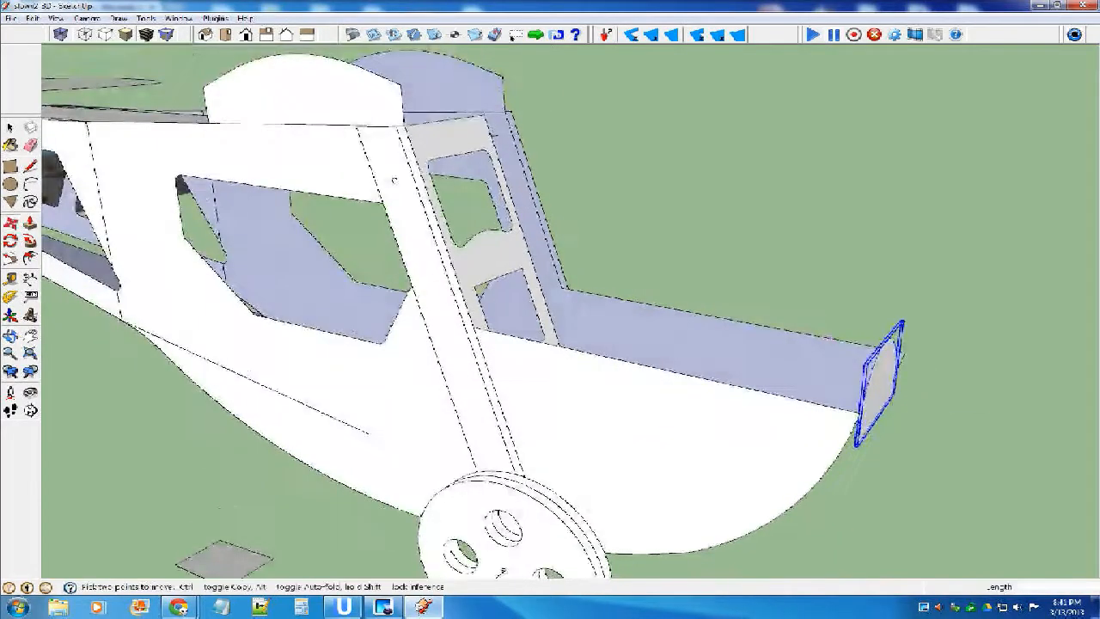
# Move the semicircular part back from the nose to just in front of the windshield frame.
pyautogui.click(880, 381)
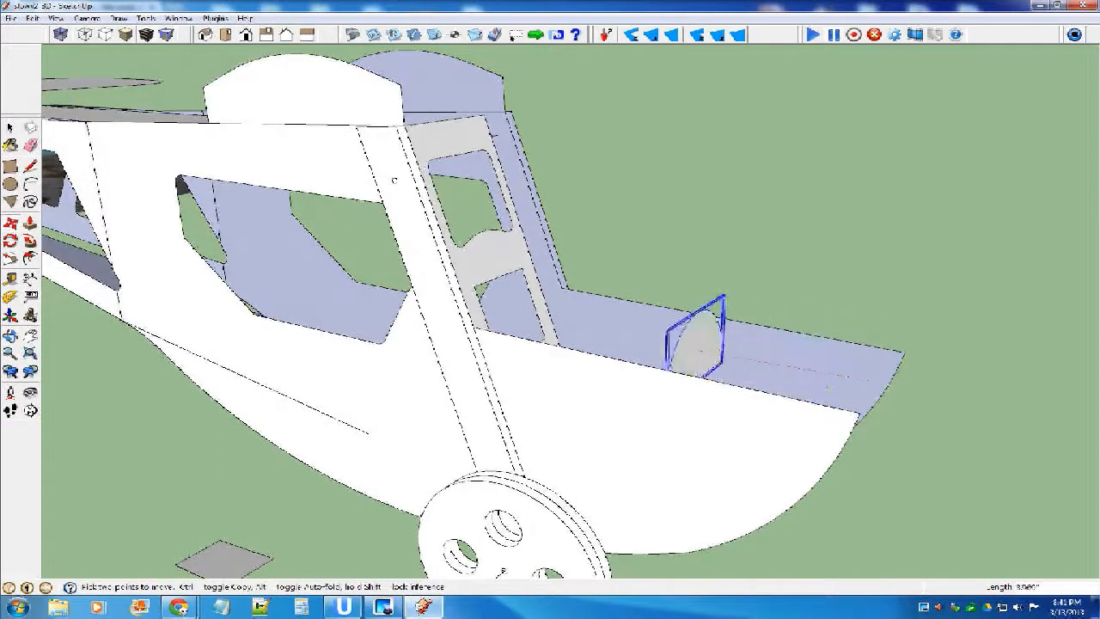
pyautogui.click(617, 335)
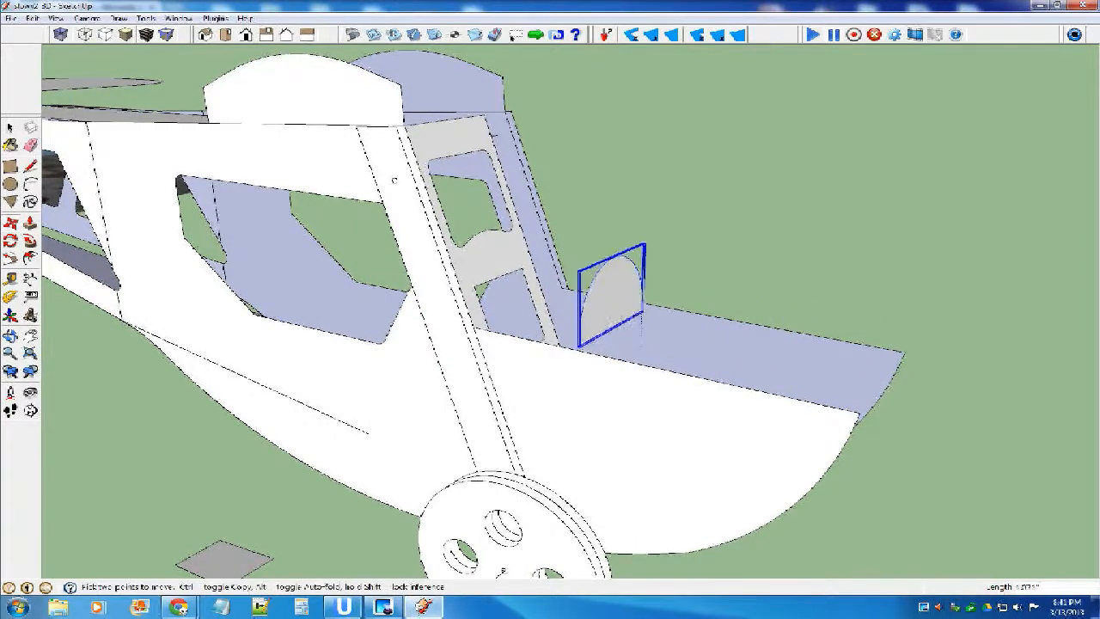
pyautogui.moveTo(643, 281); pyautogui.dragTo(550, 311, button='middle')
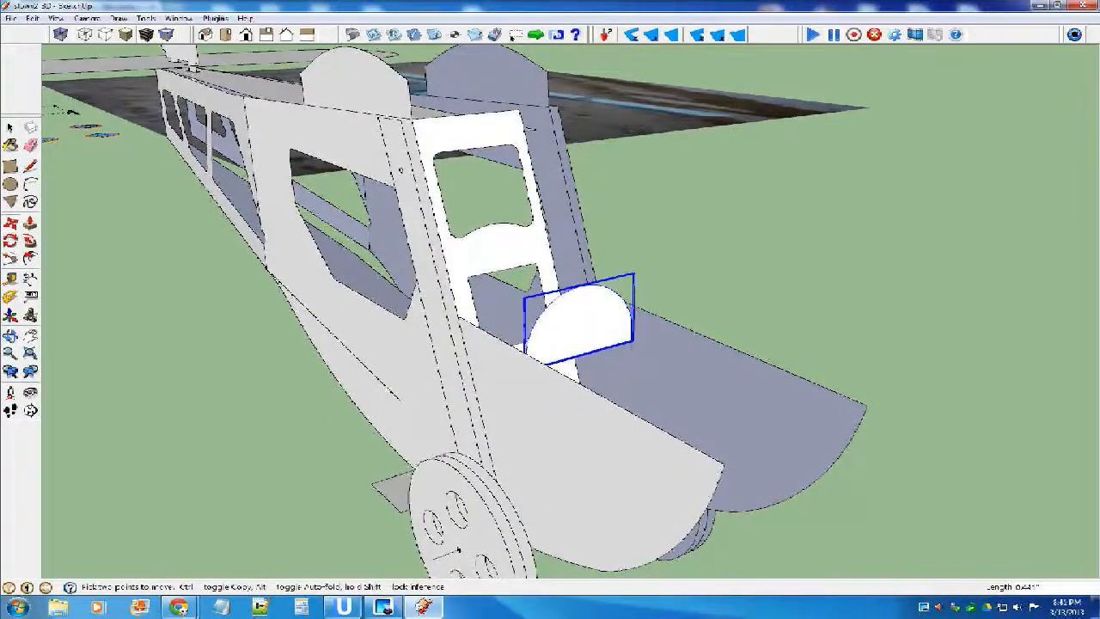
pyautogui.moveTo(533, 243); pyautogui.dragTo(387, 360, button='middle')
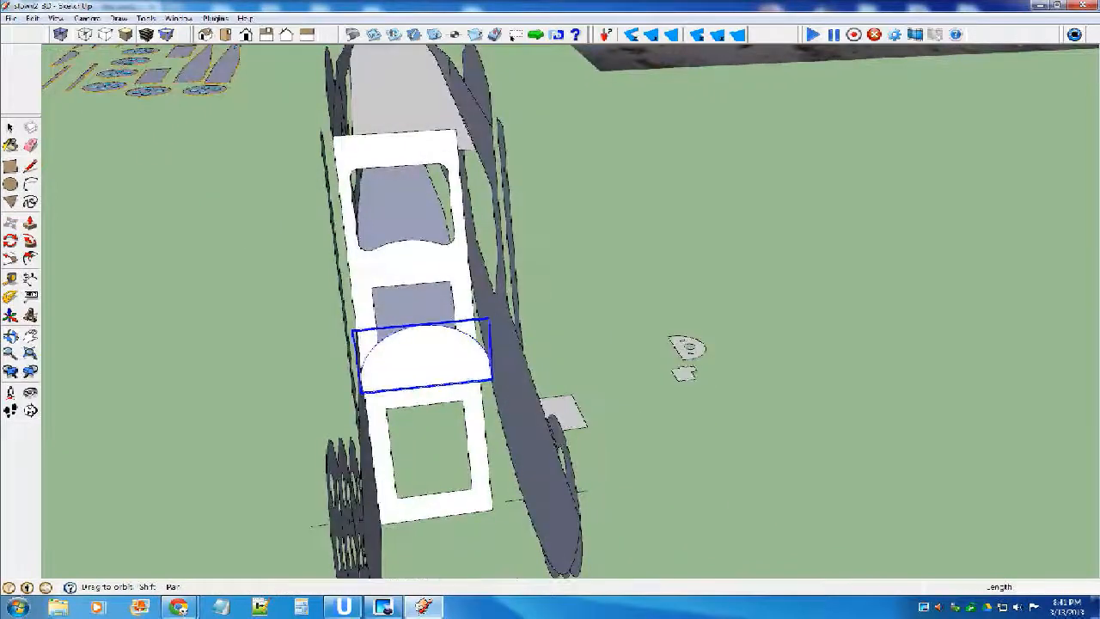
# Move the windshield frame sideways by its top edge midpoint to centre it on the front edge of the fuselage top panel.
pyautogui.press('space')
pyautogui.click(406, 146)
pyautogui.scroll(3, 406, 143)
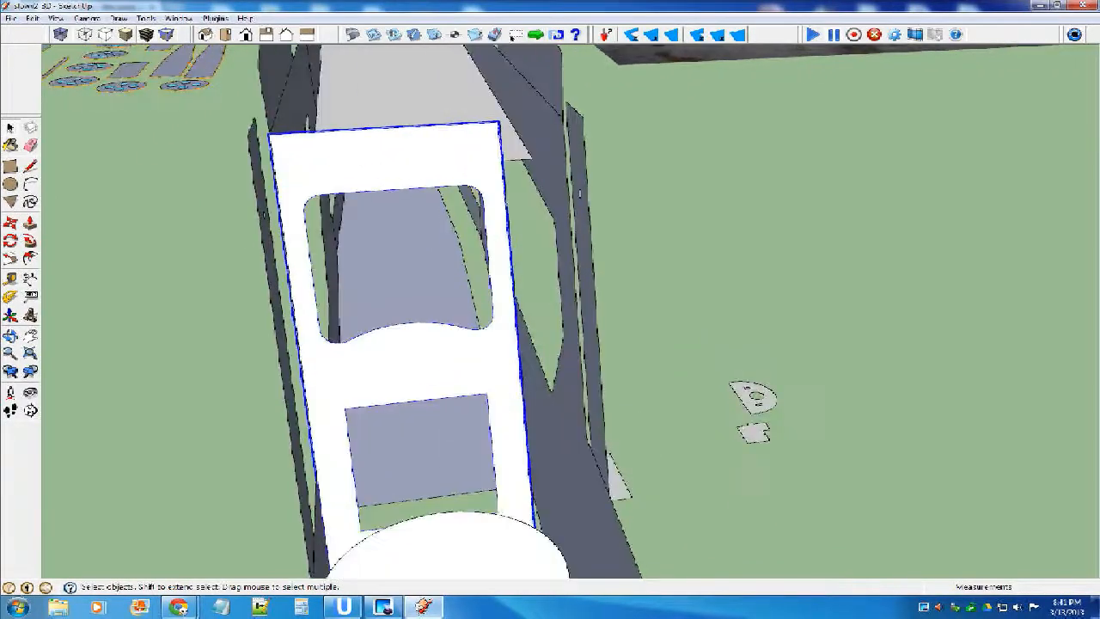
pyautogui.press('m')
pyautogui.moveTo(406, 206); pyautogui.dragTo(784, 191, button='middle')
pyautogui.moveTo(779, 251); pyautogui.dragTo(675, 265, button='middle')
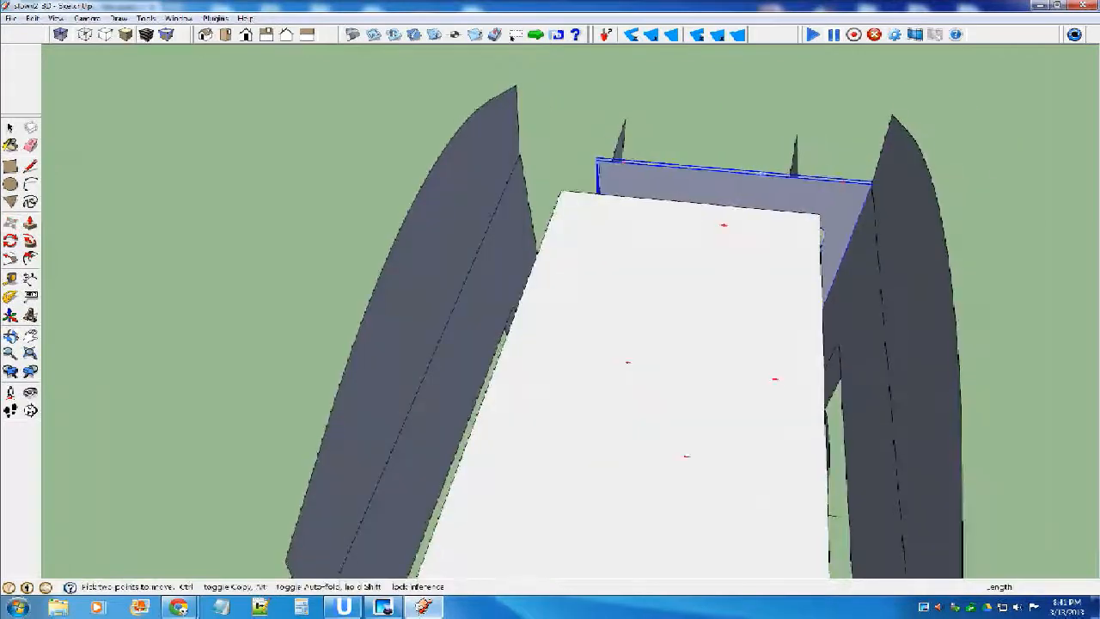
pyautogui.click(729, 167)
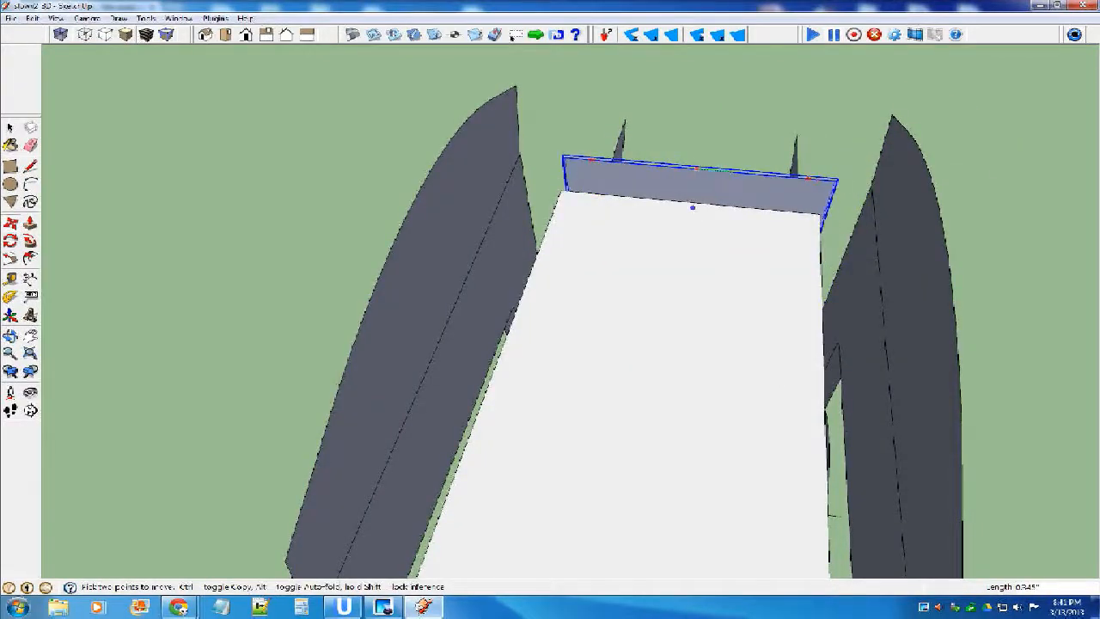
pyautogui.click(687, 201)
pyautogui.moveTo(700, 267); pyautogui.dragTo(344, 284, button='middle')
pyautogui.scroll(-5, 397, 233)
pyautogui.moveTo(397, 233); pyautogui.dragTo(339, 234, button='middle')
# Move the semicircular part by its base about 7.245 inches sideways along the green axis, clear of the fuselage.
pyautogui.click(11, 128)
pyautogui.scroll(4, 401, 250)
pyautogui.click(434, 249)
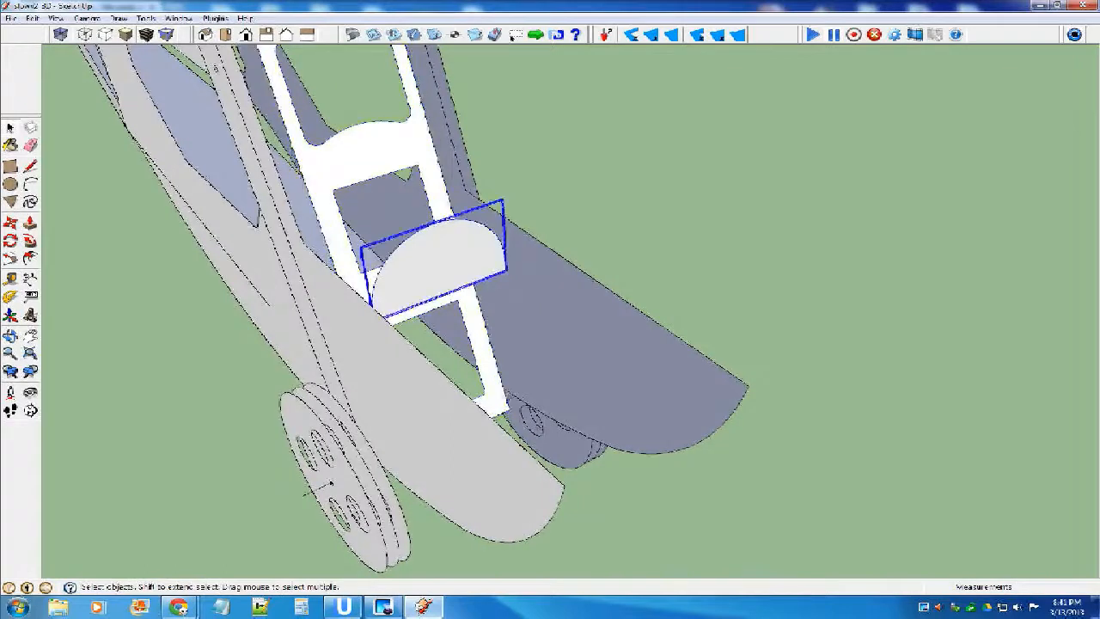
pyautogui.press('m')
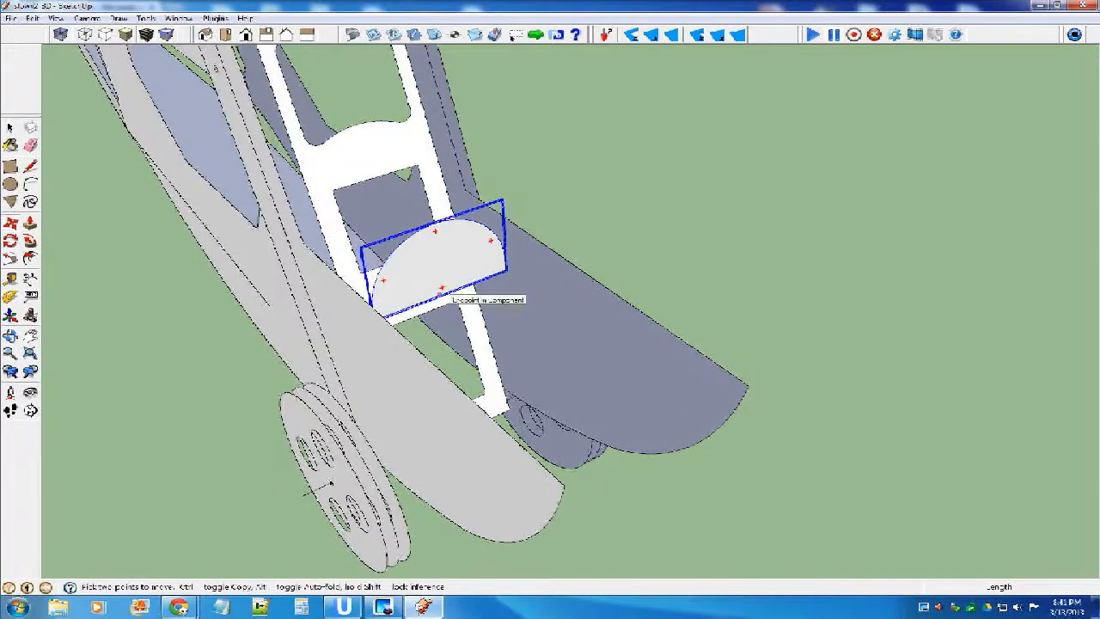
pyautogui.click(440, 295)
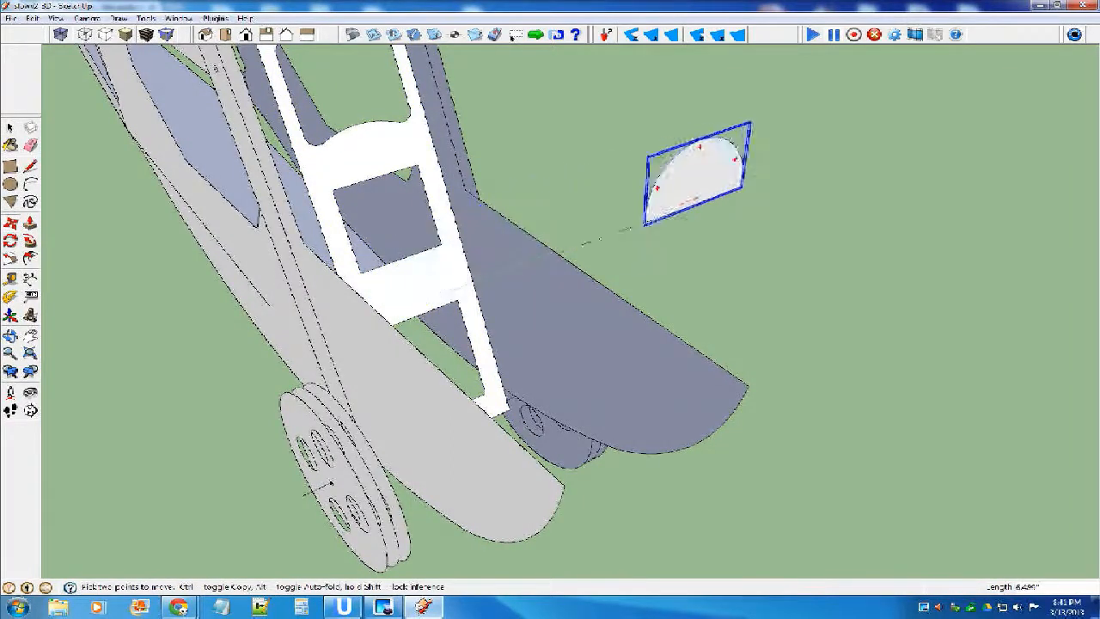
pyautogui.click(730, 185)
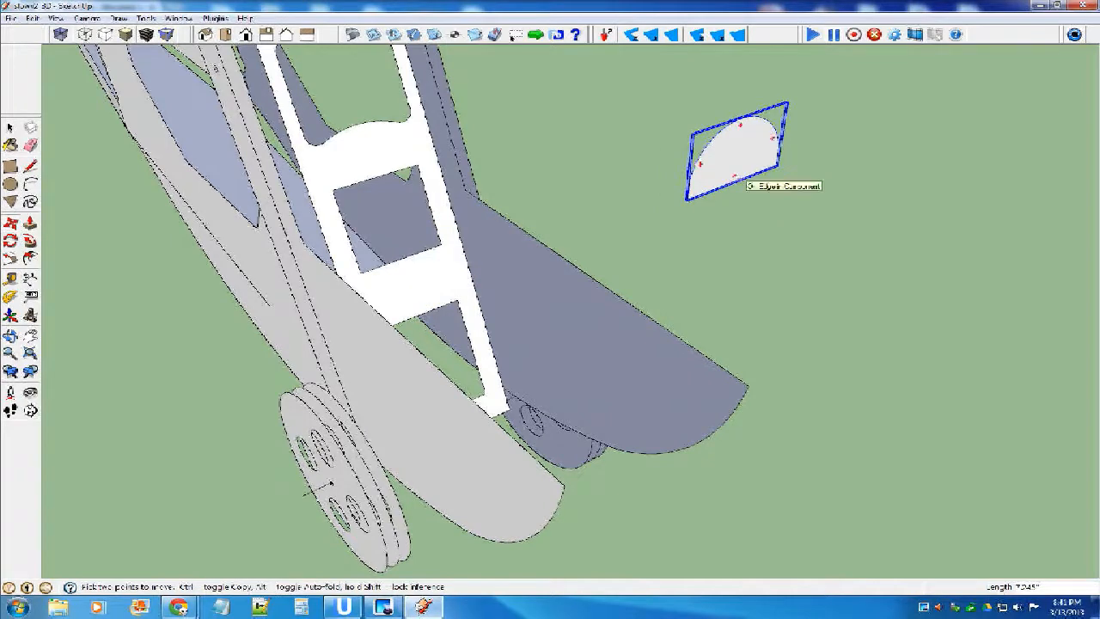
pyautogui.scroll(3, 739, 180)
pyautogui.moveTo(739, 179); pyautogui.dragTo(665, 186, button='middle')
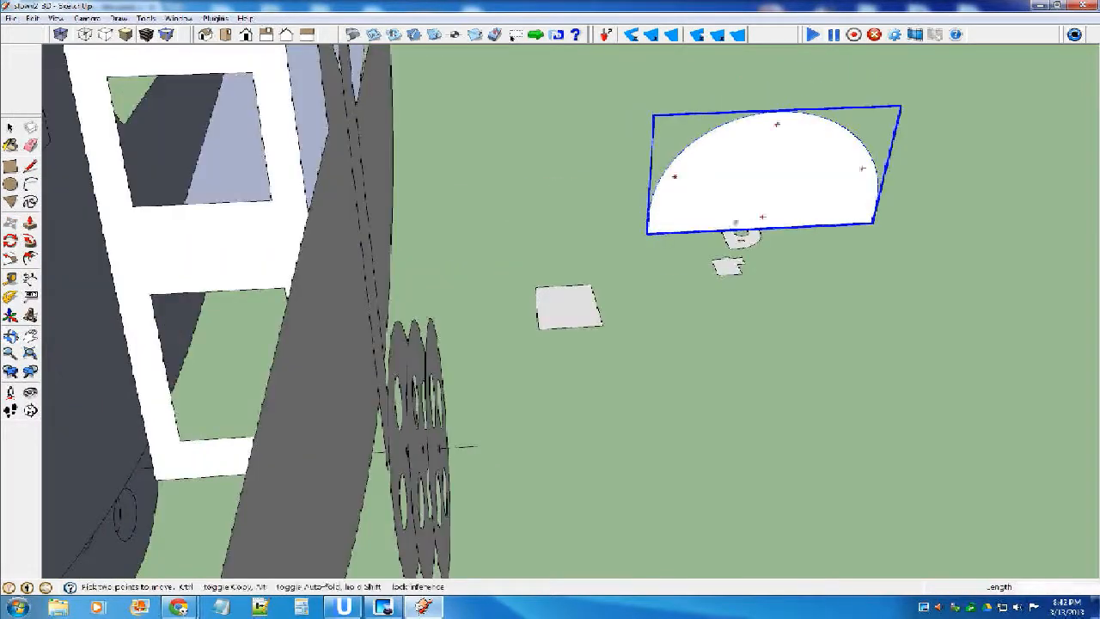
# Open the semicircular part for editing and erase its split base edge.
pyautogui.moveTo(762, 221); pyautogui.dragTo(728, 234, button='middle')
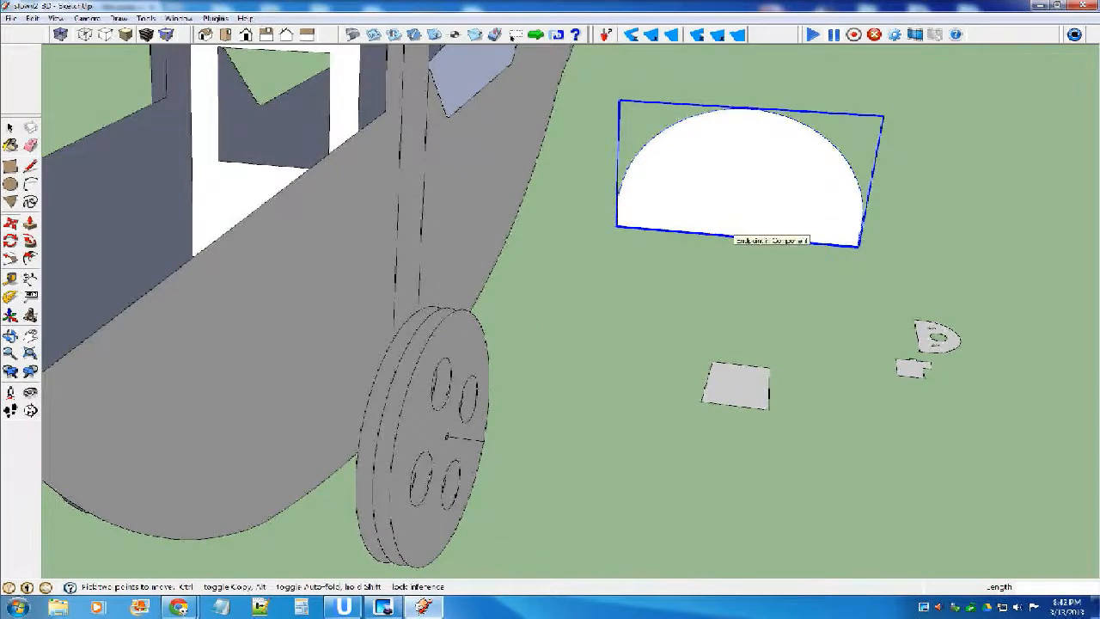
pyautogui.scroll(3, 730, 233)
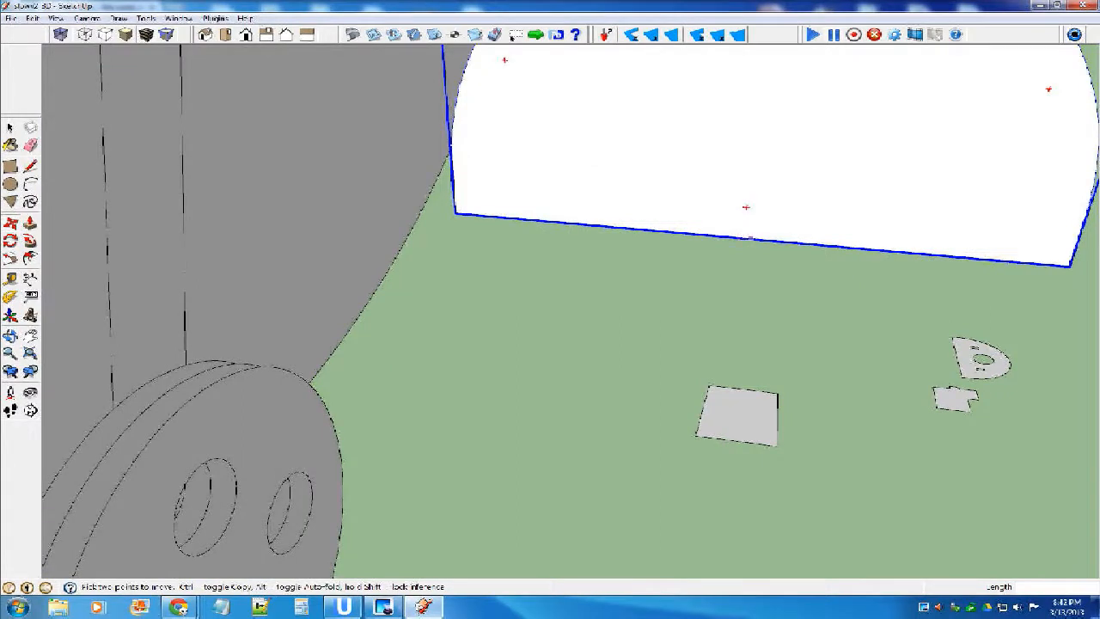
pyautogui.press('space')
pyautogui.doubleClick(731, 225)
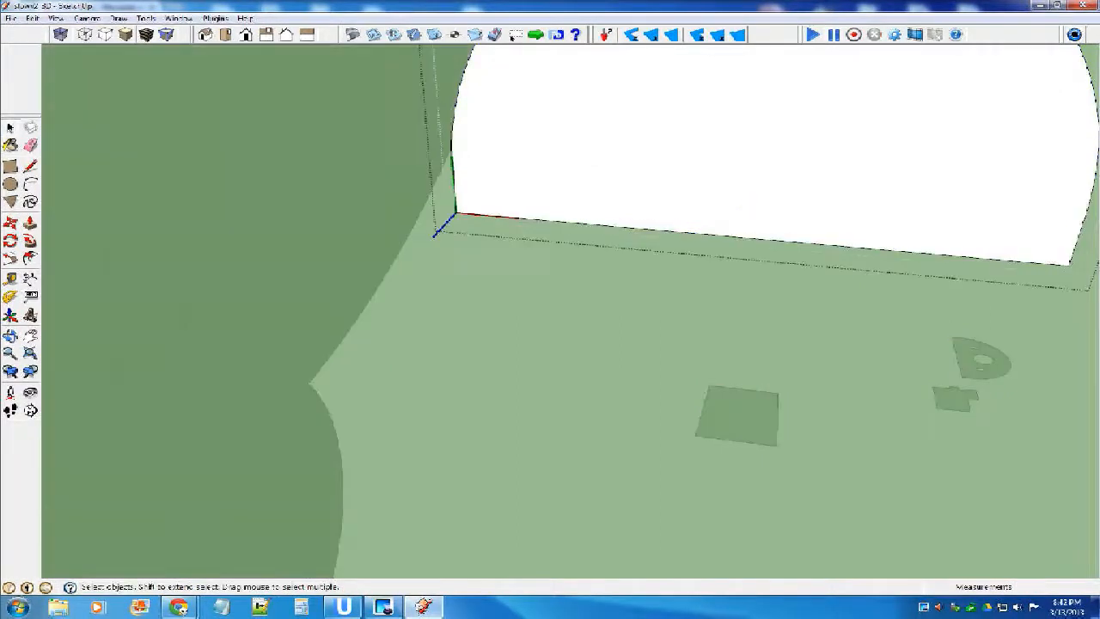
pyautogui.scroll(5, 741, 232)
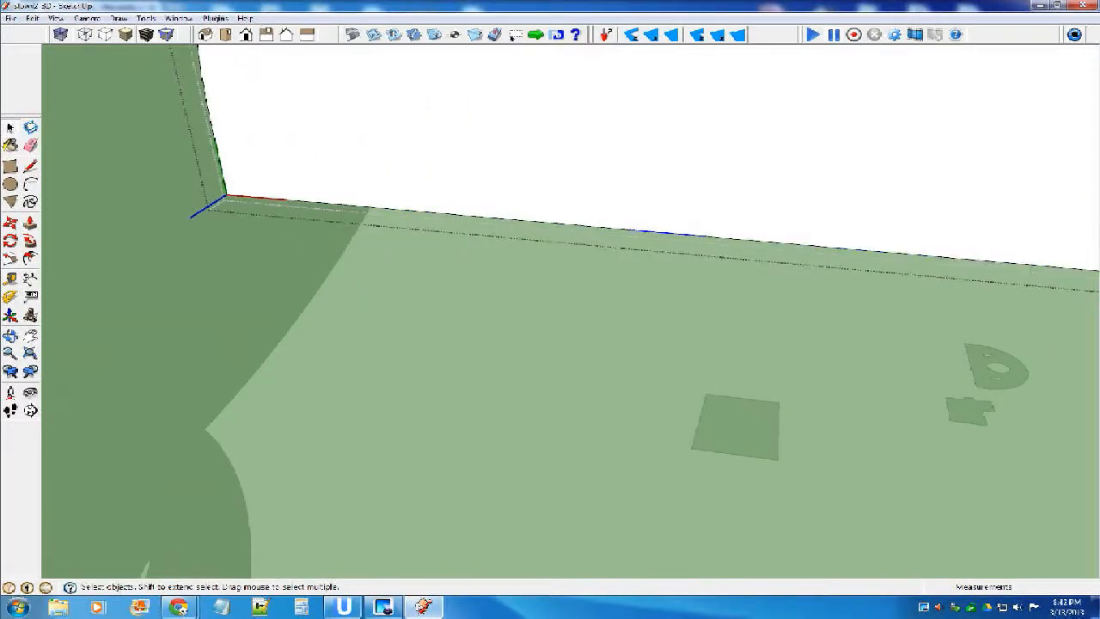
pyautogui.click(730, 207)
pyautogui.scroll(-1, 662, 228)
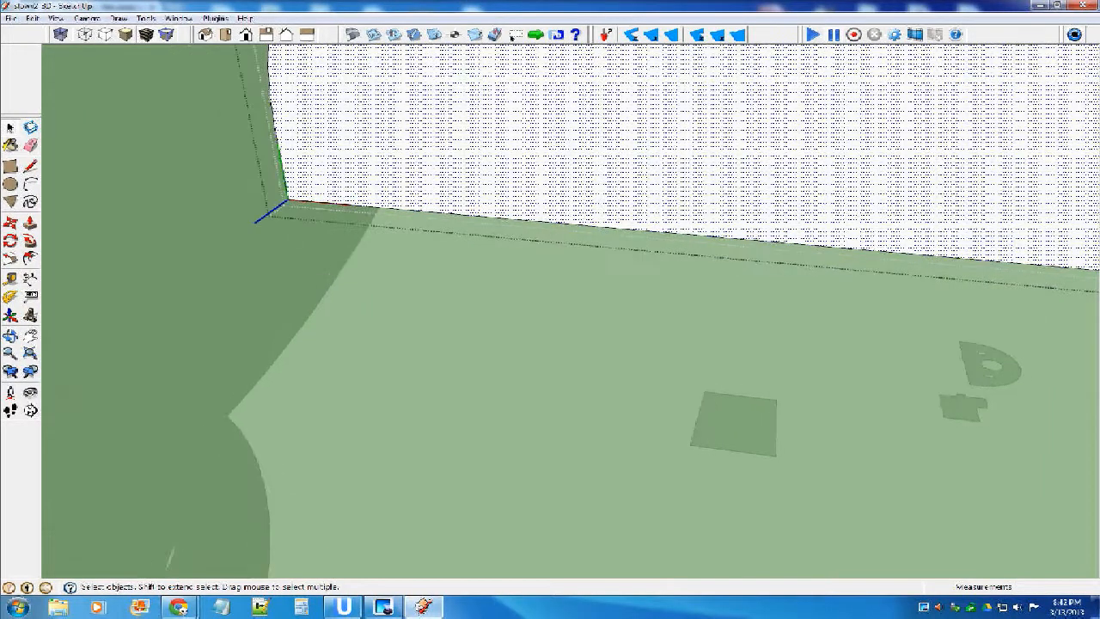
pyautogui.click(614, 228)
pyautogui.press('Delete')
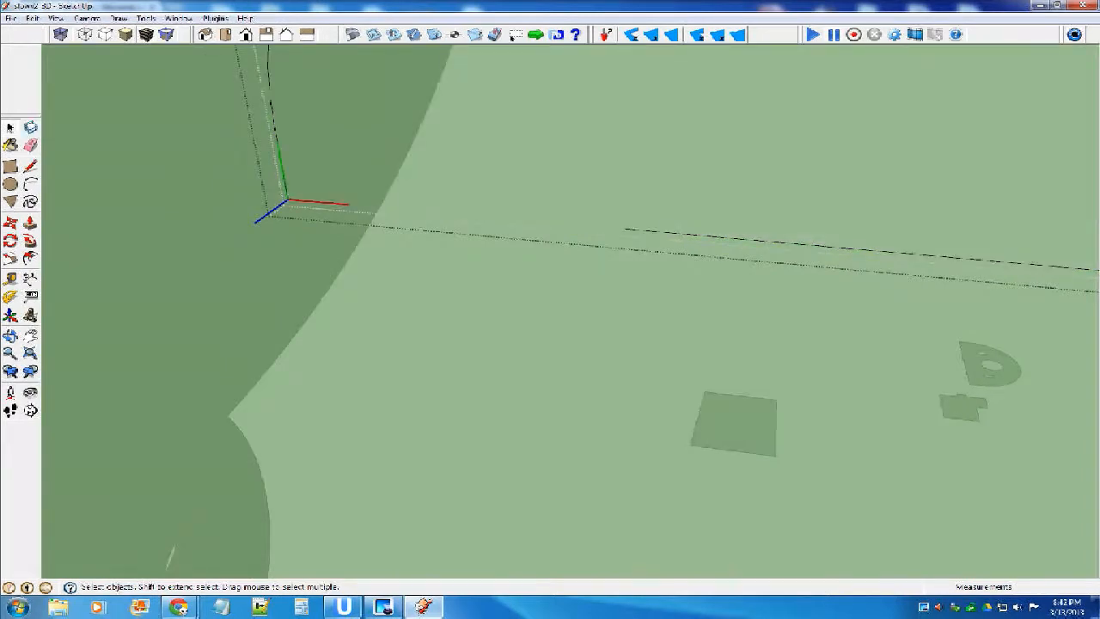
# Redraw the semicircle's base as a single straight line between the two ends of the arc.
pyautogui.scroll(-3, 641, 243)
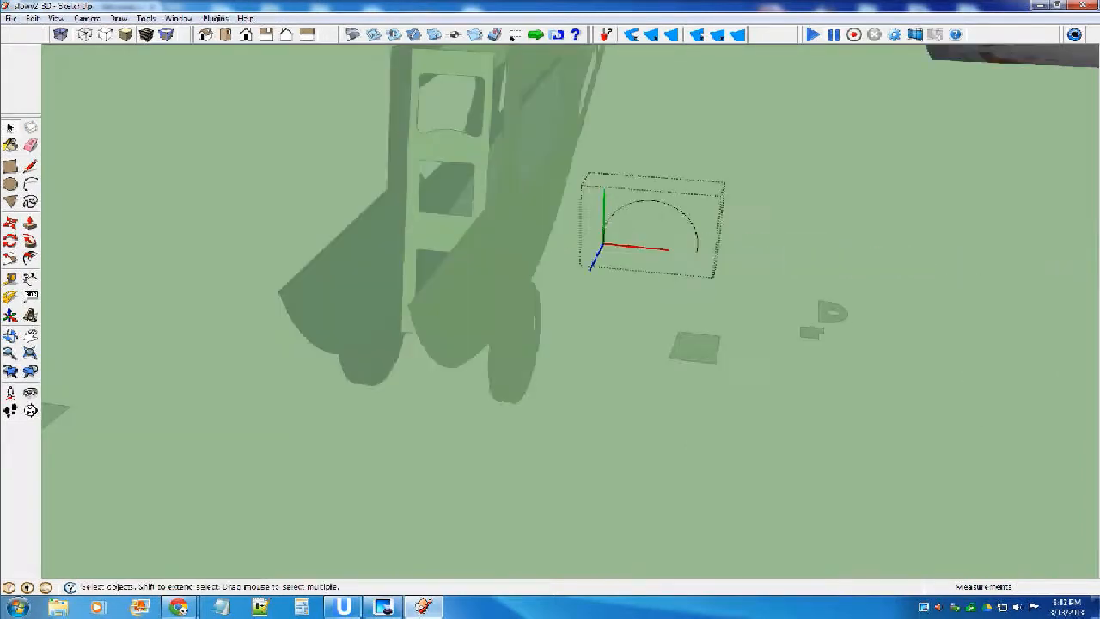
pyautogui.scroll(4, 697, 253)
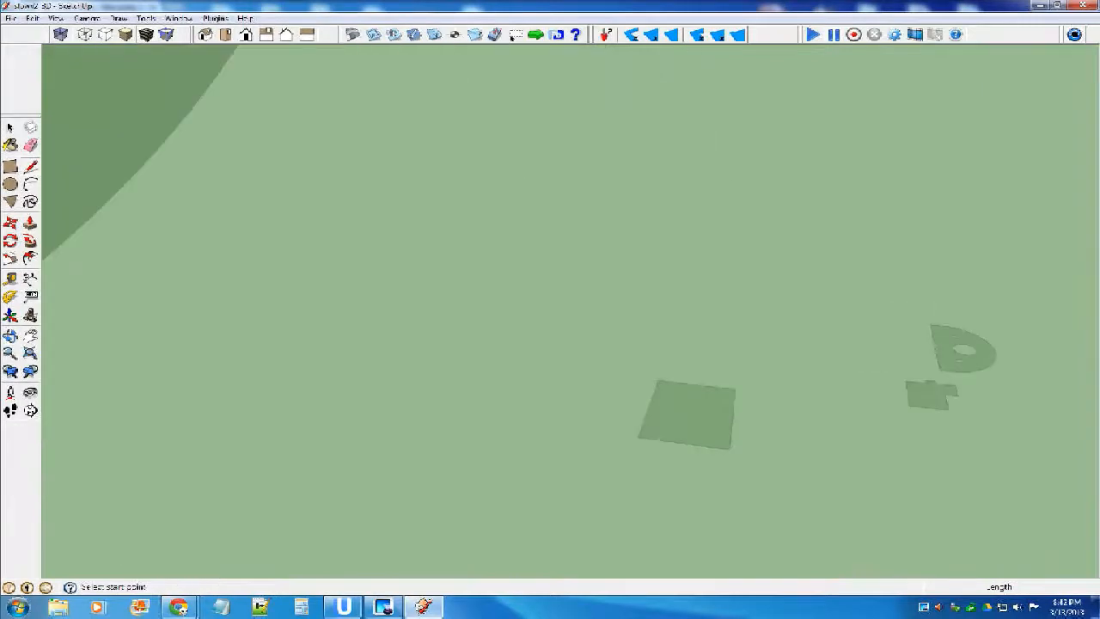
pyautogui.scroll(-4, 760, 271)
pyautogui.scroll(3, 768, 263)
pyautogui.scroll(1, 779, 278)
pyautogui.scroll(-3, 780, 277)
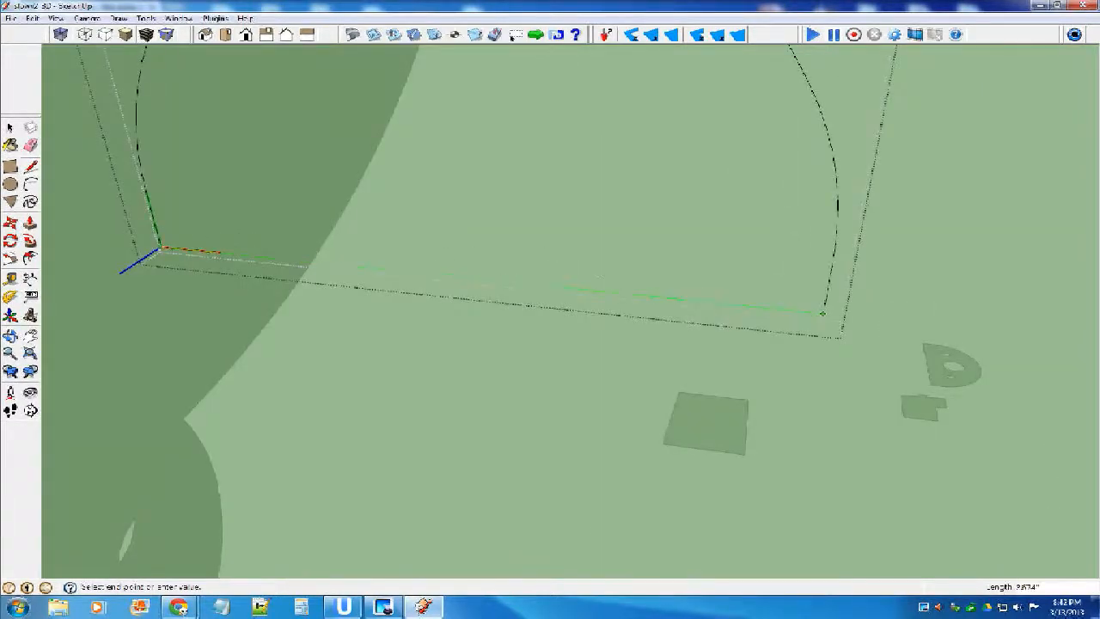
pyautogui.click(822, 312)
# Reverse the new semicircular face and leave the part's editing mode.
pyautogui.press('space')
pyautogui.click(395, 191)
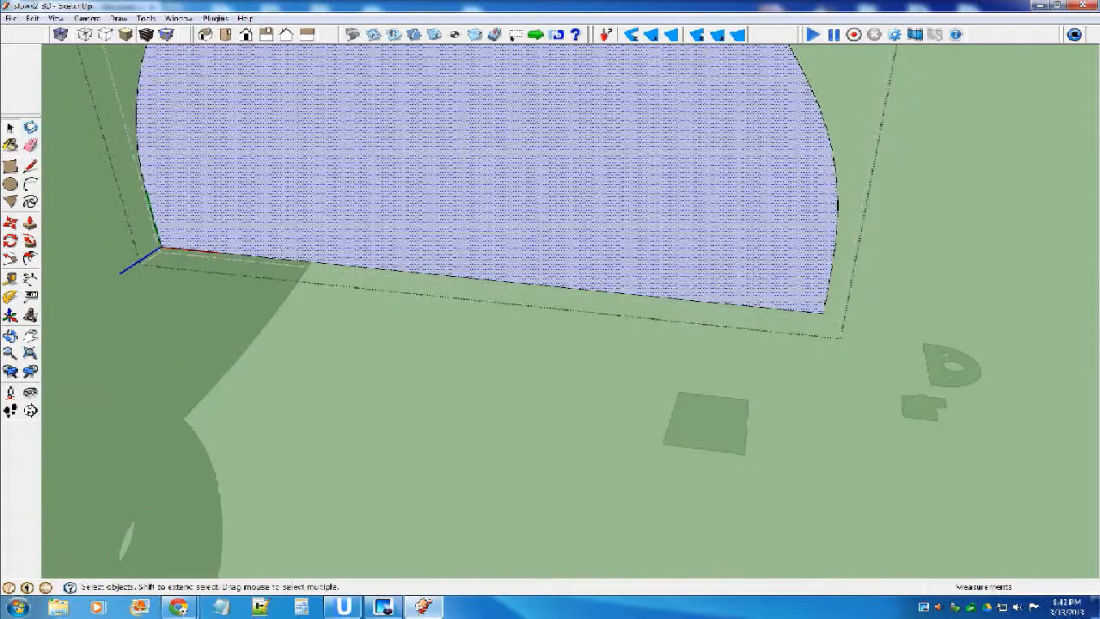
pyautogui.rightClick(394, 191)
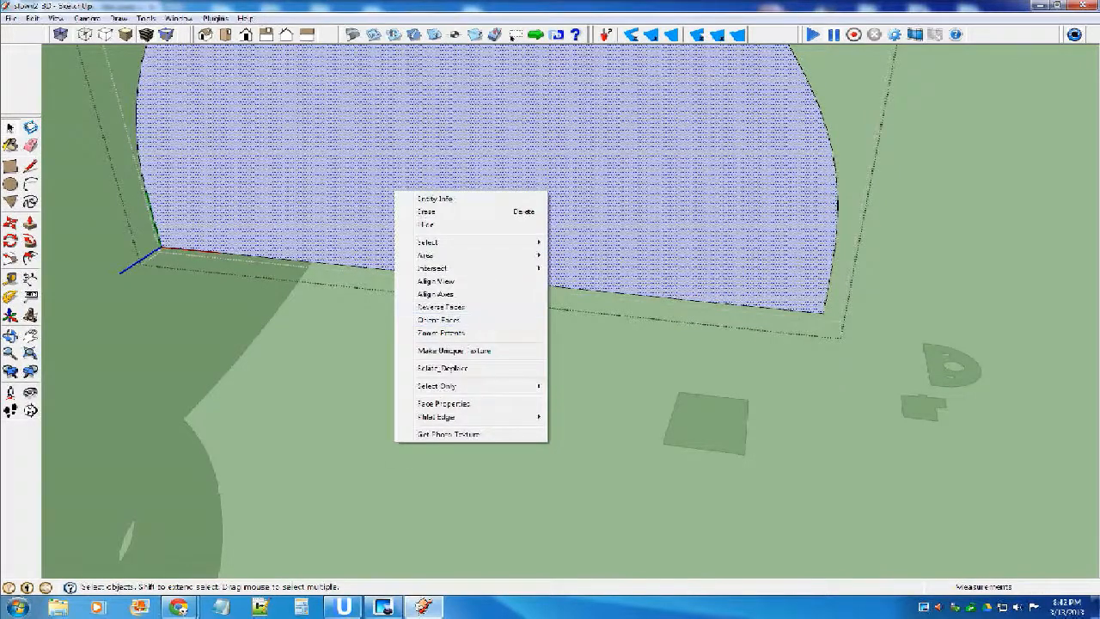
pyautogui.click(441, 307)
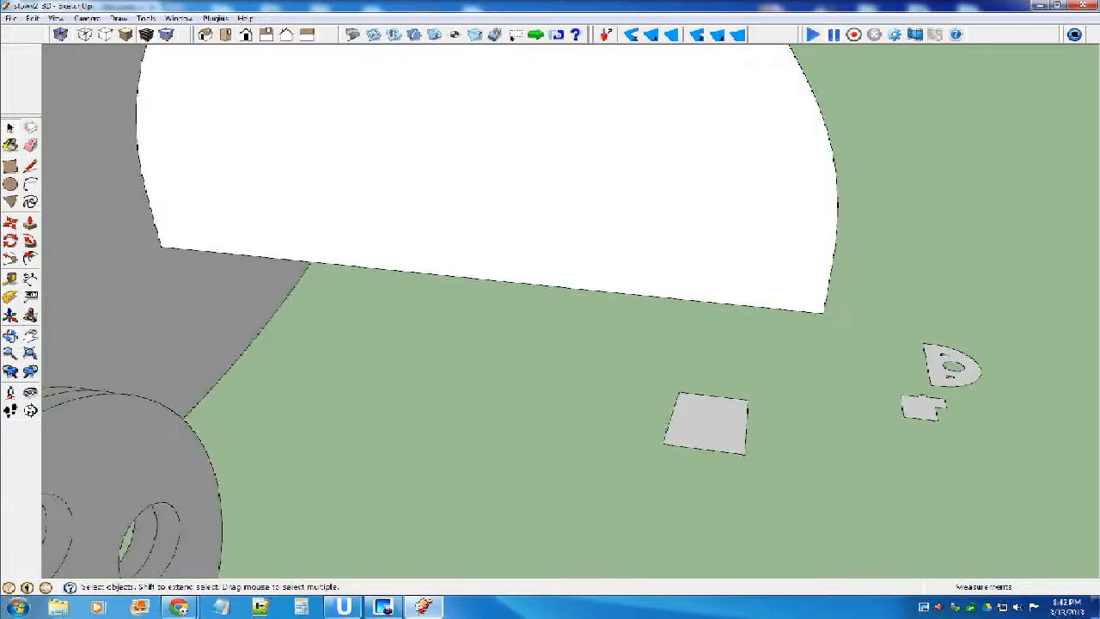
# Move the semicircular part by its base midpoint along the green axis, in line with the midpoint of the windshield frame's top edge.
pyautogui.press('m')
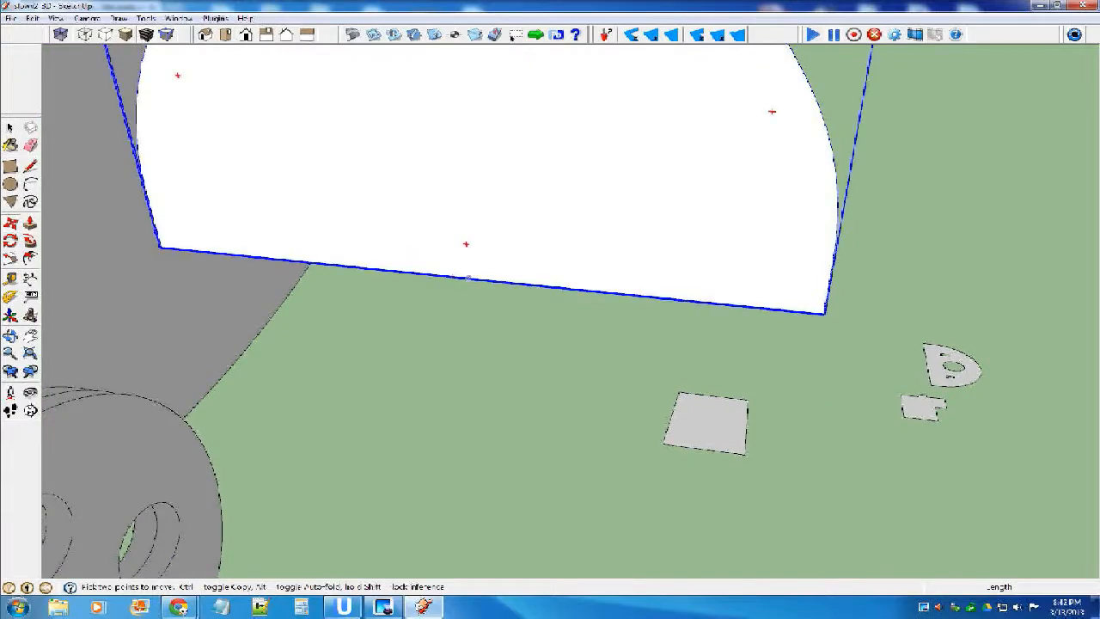
pyautogui.moveTo(468, 277); pyautogui.dragTo(794, 291, button='middle')
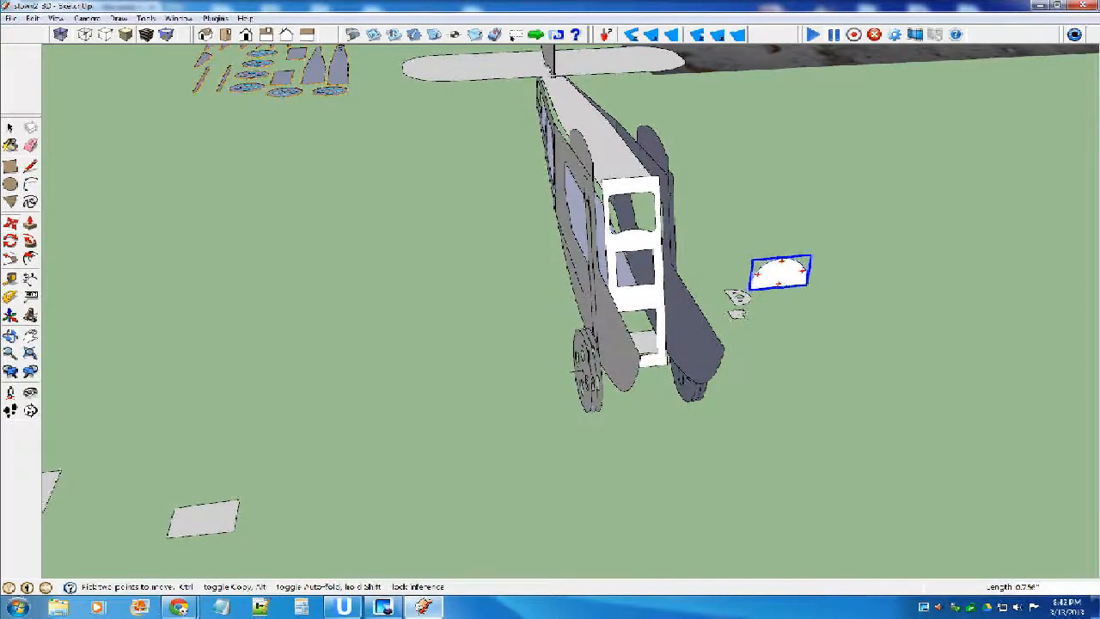
pyautogui.scroll(5, 782, 284)
pyautogui.scroll(-3, 782, 284)
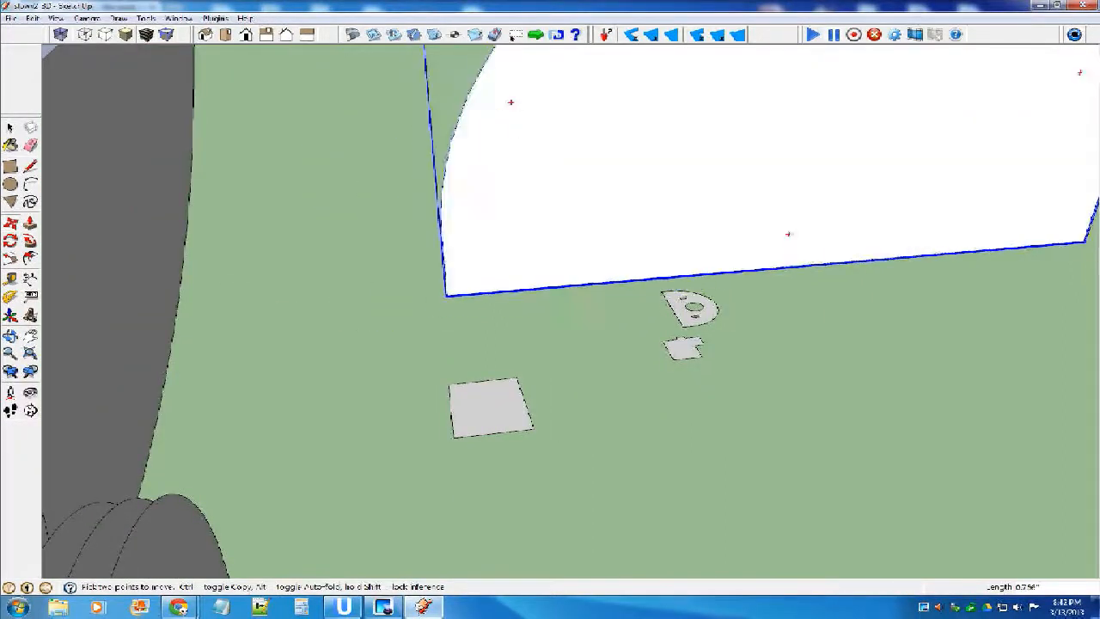
pyautogui.scroll(-4, 789, 271)
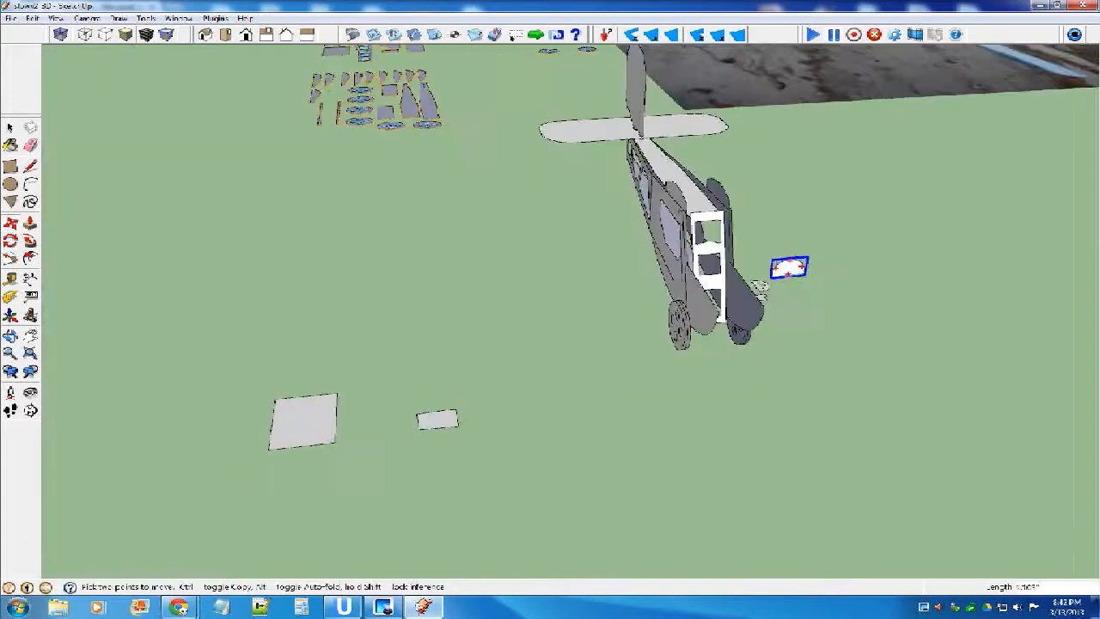
pyautogui.scroll(5, 761, 286)
pyautogui.scroll(-3, 760, 286)
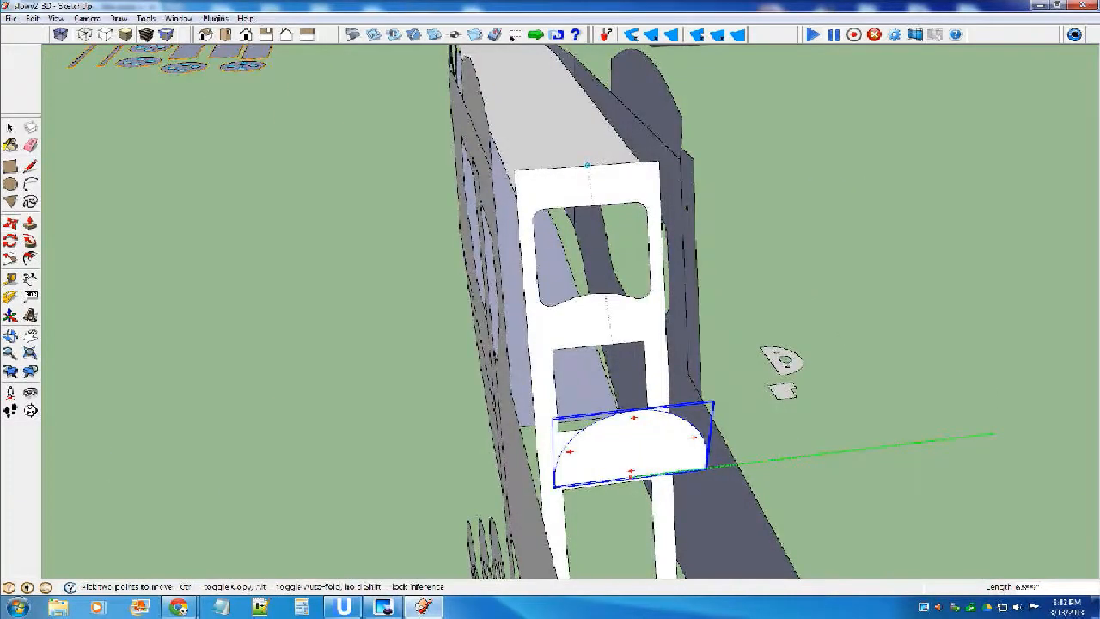
pyautogui.click(587, 165)
pyautogui.press('space')
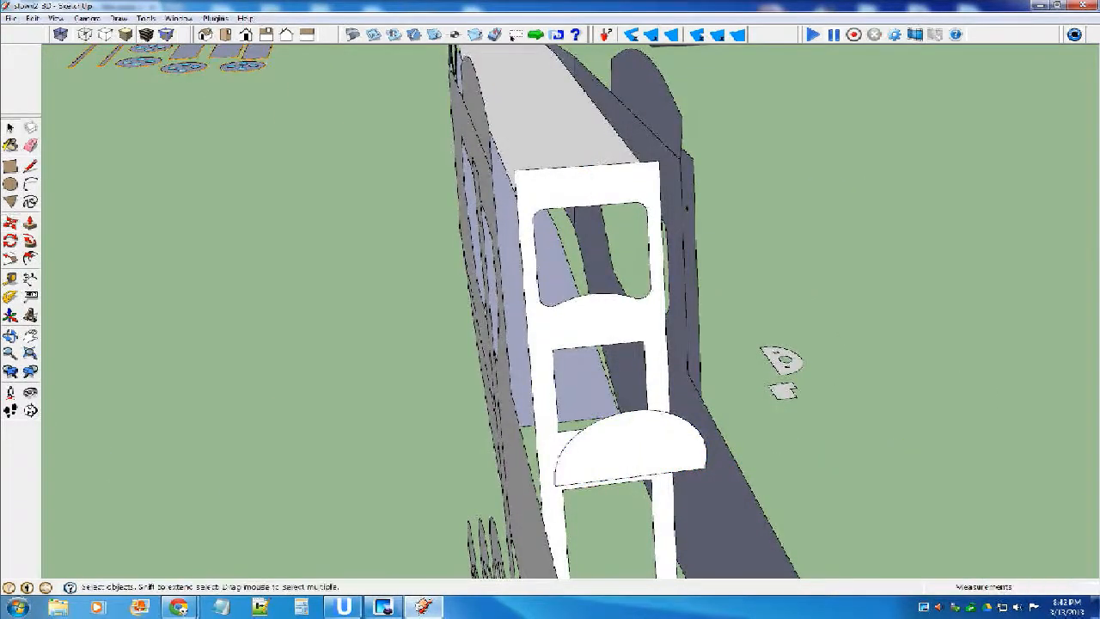
# Move the large loose rectangular panel by its end-edge midpoint to the midpoint of the windshield frame's top edge.
pyautogui.scroll(-4, 515, 342)
pyautogui.moveTo(516, 342); pyautogui.dragTo(589, 323, button='middle')
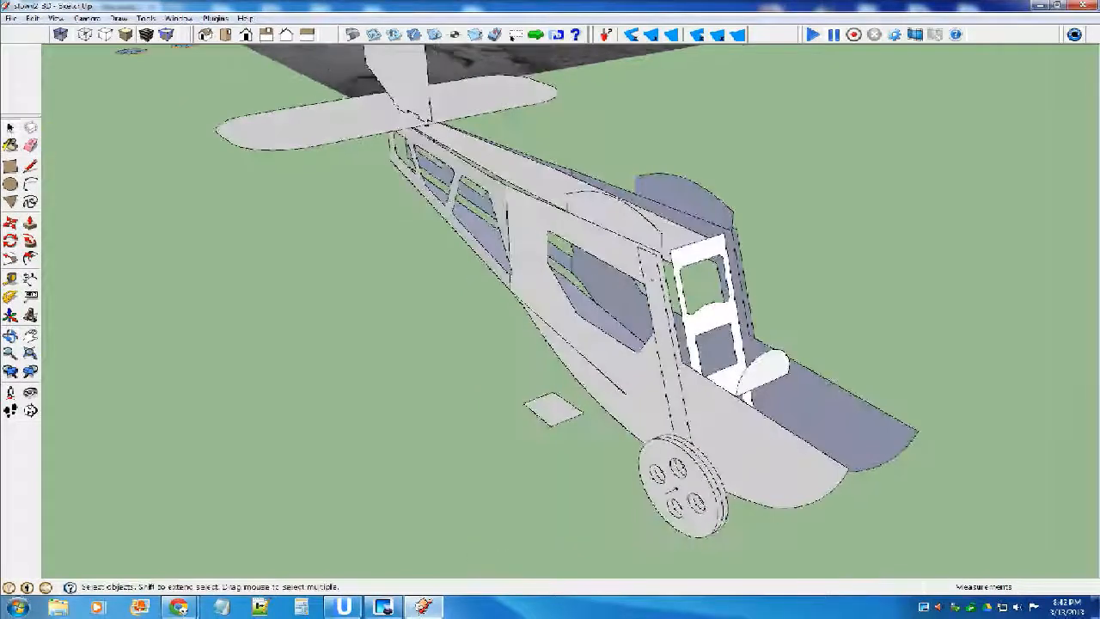
pyautogui.scroll(-4, 590, 322)
pyautogui.moveTo(542, 288); pyautogui.dragTo(696, 285, button='middle')
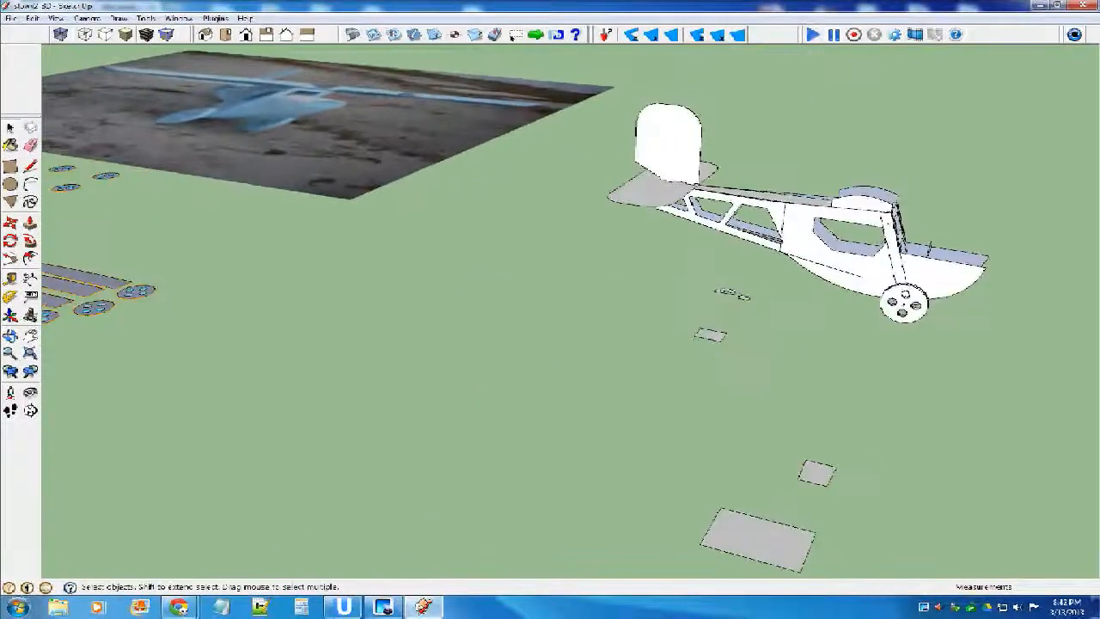
pyautogui.scroll(-3, 696, 285)
pyautogui.scroll(3, 724, 408)
pyautogui.click(726, 411)
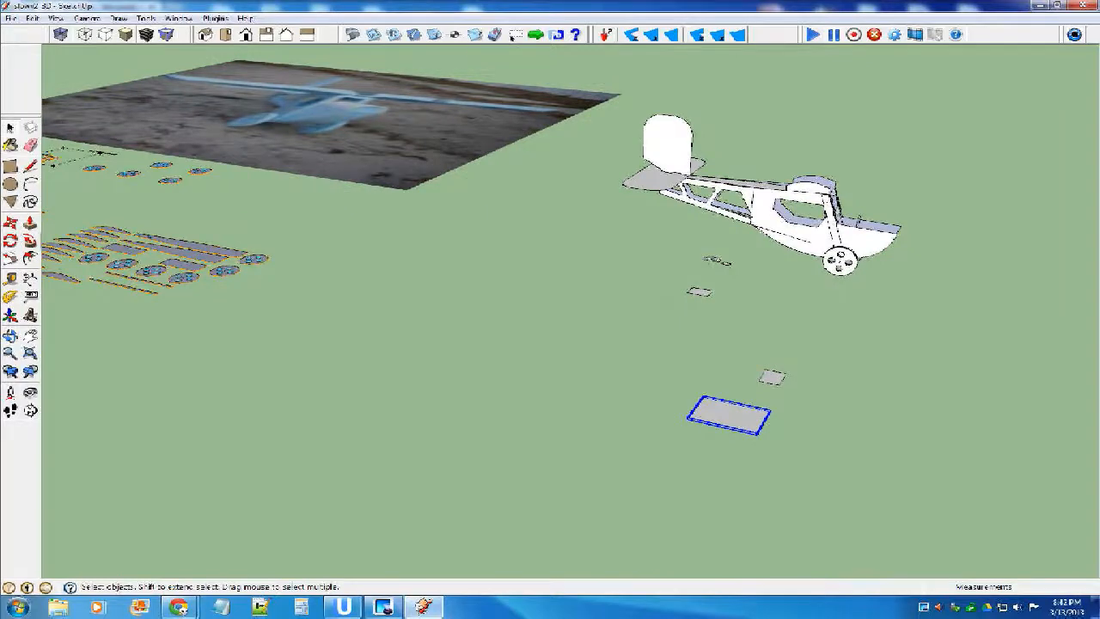
pyautogui.press('m')
pyautogui.scroll(1, 718, 413)
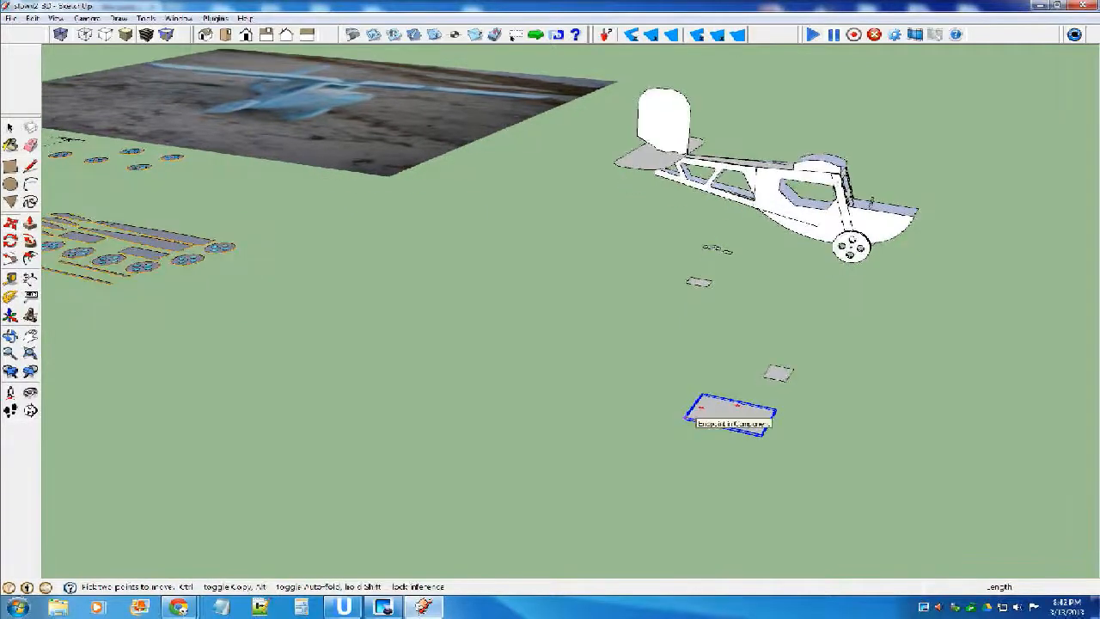
pyautogui.moveTo(906, 288); pyautogui.dragTo(661, 327, button='middle')
pyautogui.scroll(2, 683, 316)
pyautogui.scroll(5, 688, 313)
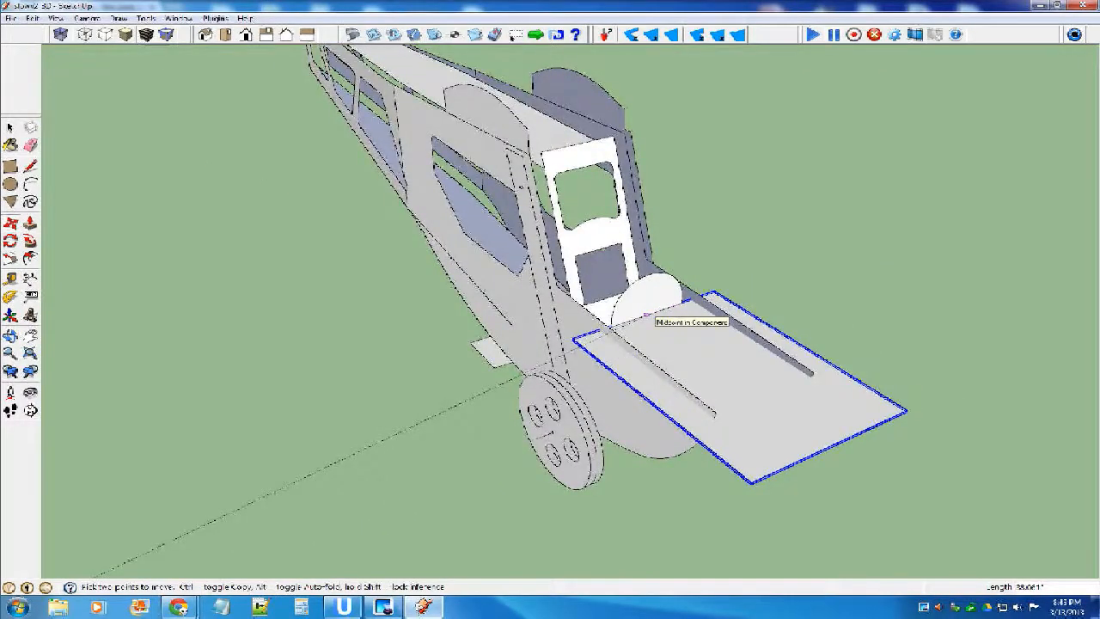
pyautogui.scroll(-3, 649, 315)
pyautogui.moveTo(508, 156); pyautogui.dragTo(756, 319, button='middle')
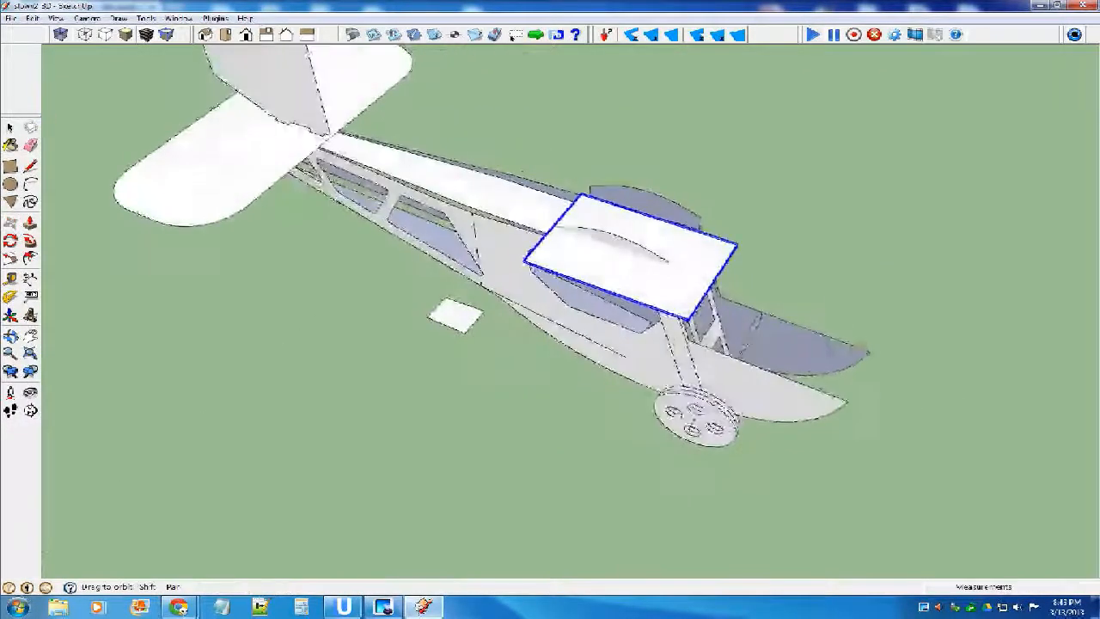
pyautogui.scroll(5, 718, 278)
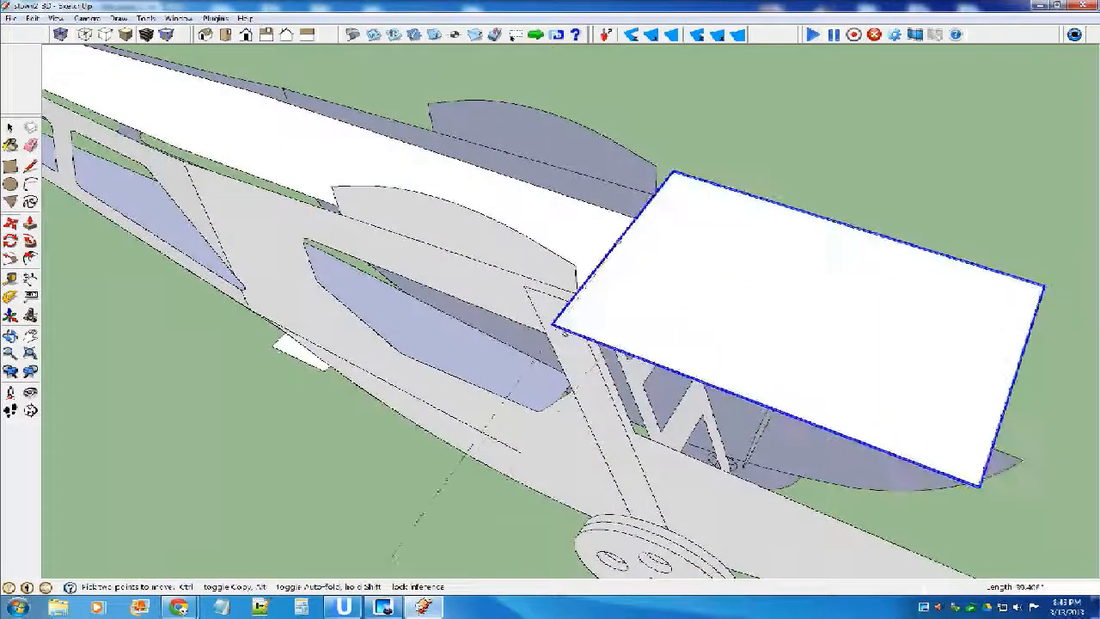
# Slide the rectangular roof panel back over the cabin until its front edge lines up with the windshield frame's top edge.
pyautogui.scroll(-2, 687, 292)
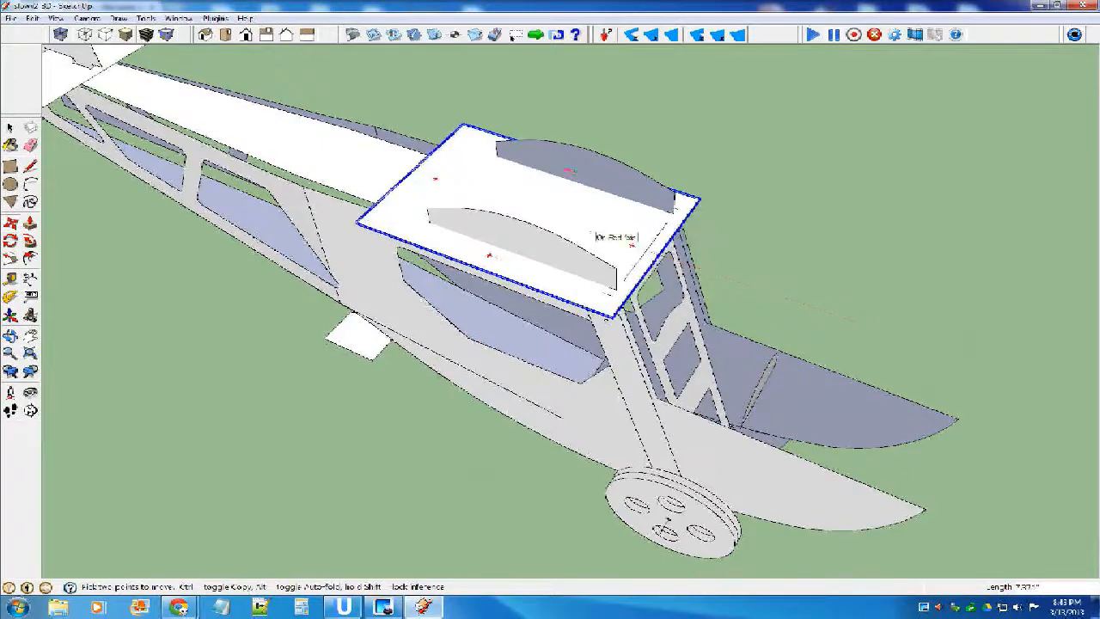
pyautogui.scroll(1, 656, 255)
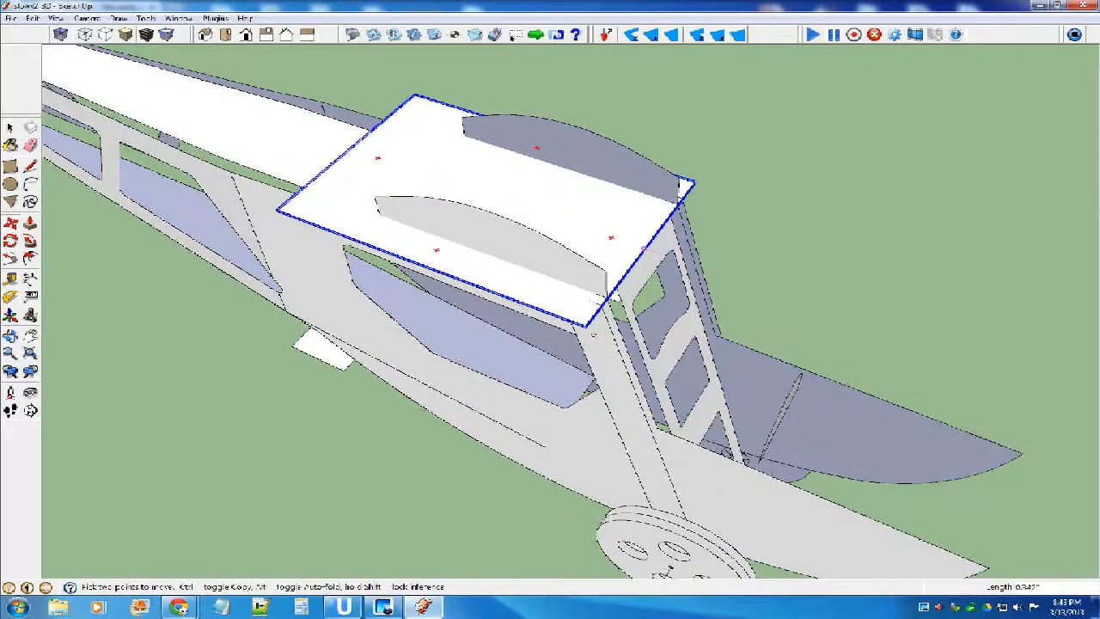
pyautogui.moveTo(594, 335); pyautogui.dragTo(636, 275, button='middle')
# Examine in the reference photo how the cabin roof, windshield and nose pieces fit together.
pyautogui.scroll(-4, 670, 292)
pyautogui.press('space')
pyautogui.scroll(-2, 892, 335)
pyautogui.scroll(-1, 892, 335)
pyautogui.scroll(8, 256, 156)
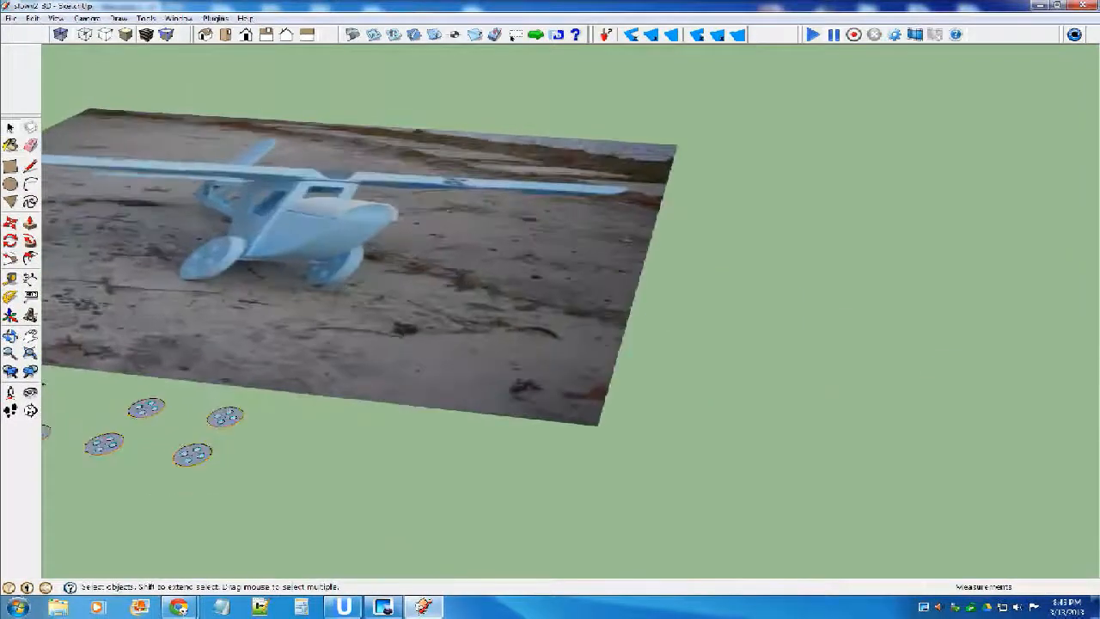
pyautogui.scroll(1, 228, 158)
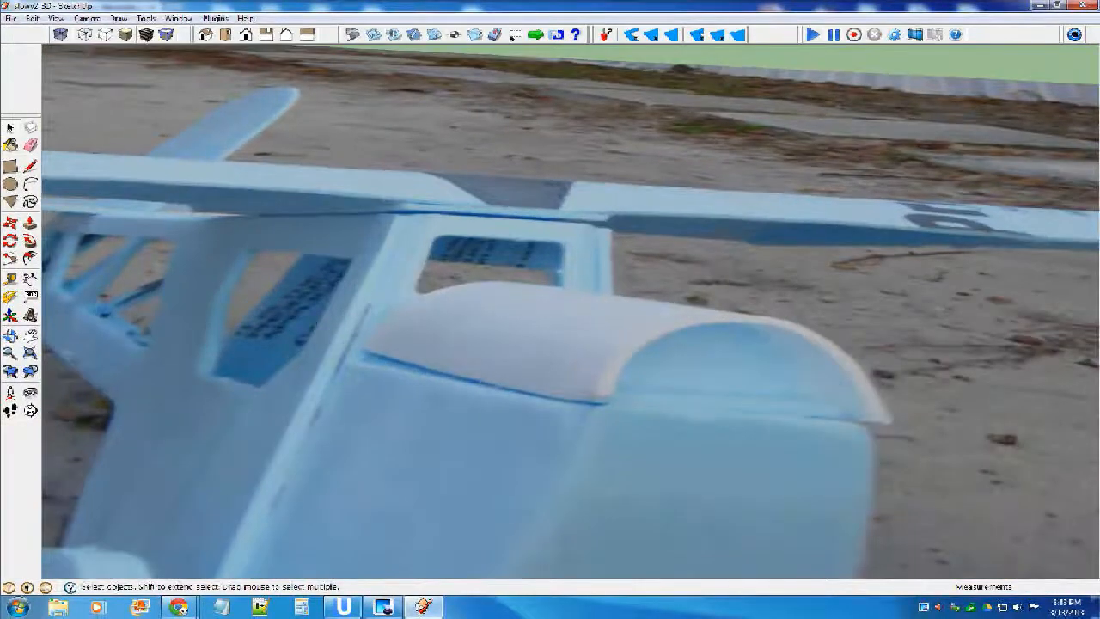
pyautogui.scroll(-8, 227, 158)
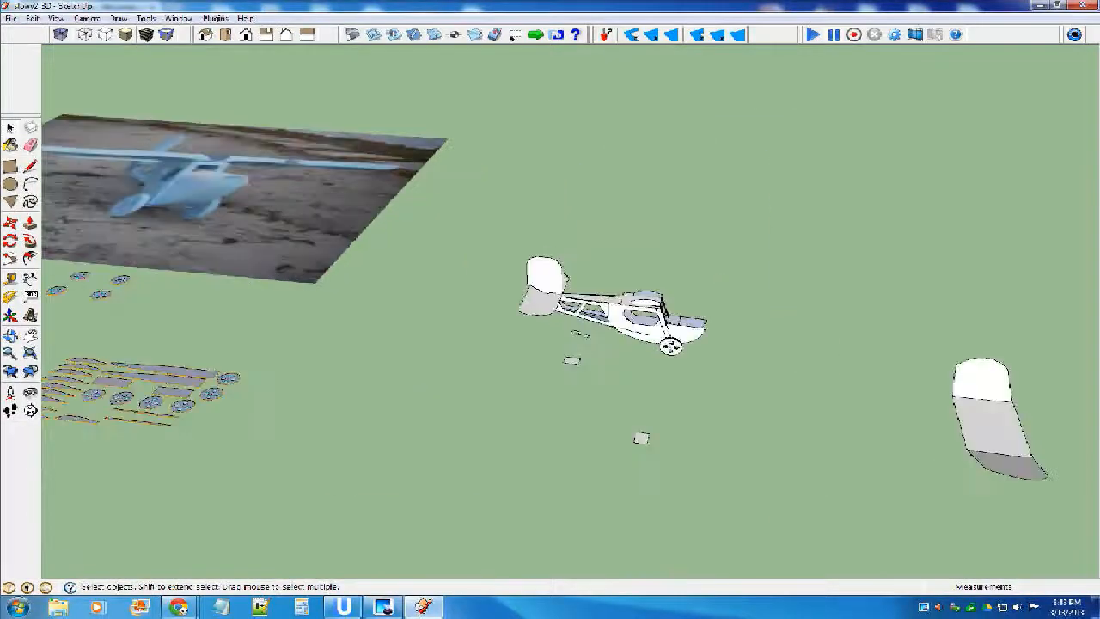
# Rotate the roof panel about its front edge until it lies parallel to the sloping top edge of the fuselage sides.
pyautogui.scroll(10, 707, 379)
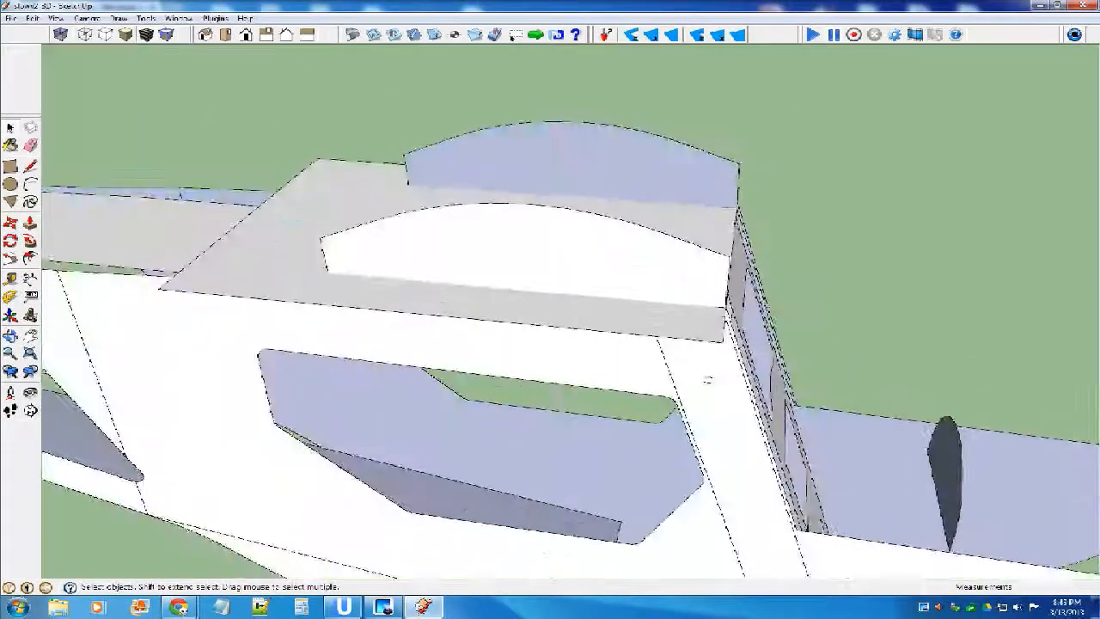
pyautogui.moveTo(707, 379); pyautogui.dragTo(696, 337, button='middle')
pyautogui.click(296, 234)
pyautogui.moveTo(696, 337); pyautogui.dragTo(684, 297, button='middle')
pyautogui.press('q')
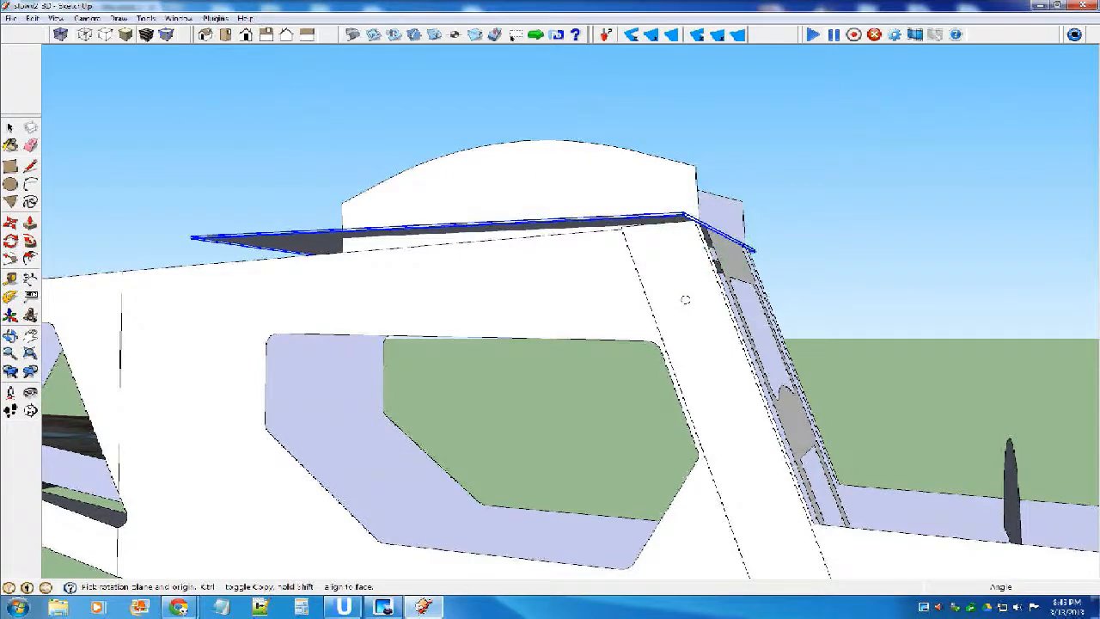
pyautogui.scroll(5, 685, 299)
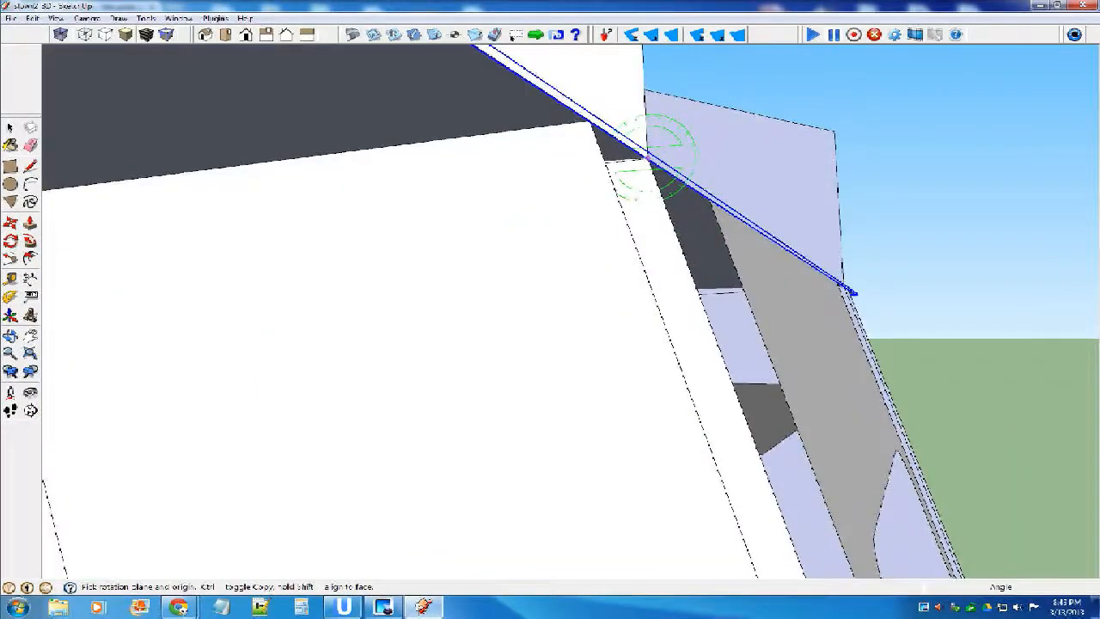
pyautogui.moveTo(729, 182)
pyautogui.mouseDown(button='middle')
pyautogui.moveTo(716, 418)
pyautogui.moveTo(758, 344)
pyautogui.moveTo(833, 340)
pyautogui.moveTo(810, 344)
pyautogui.mouseUp(button='middle')
pyautogui.click(309, 113)
pyautogui.scroll(-5, 310, 116)
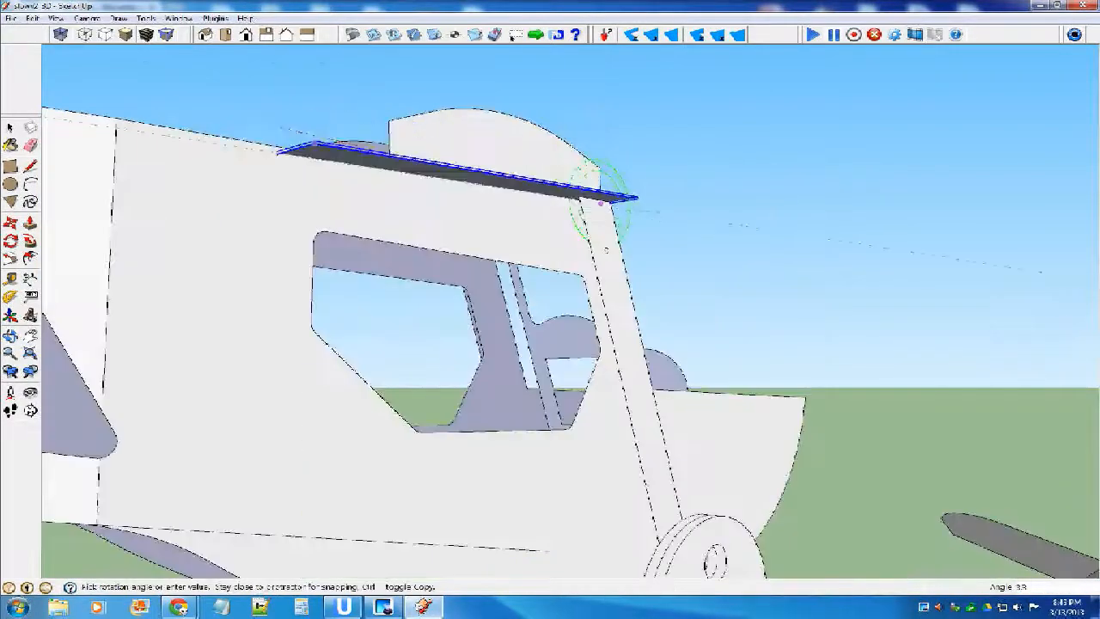
pyautogui.click(116, 117)
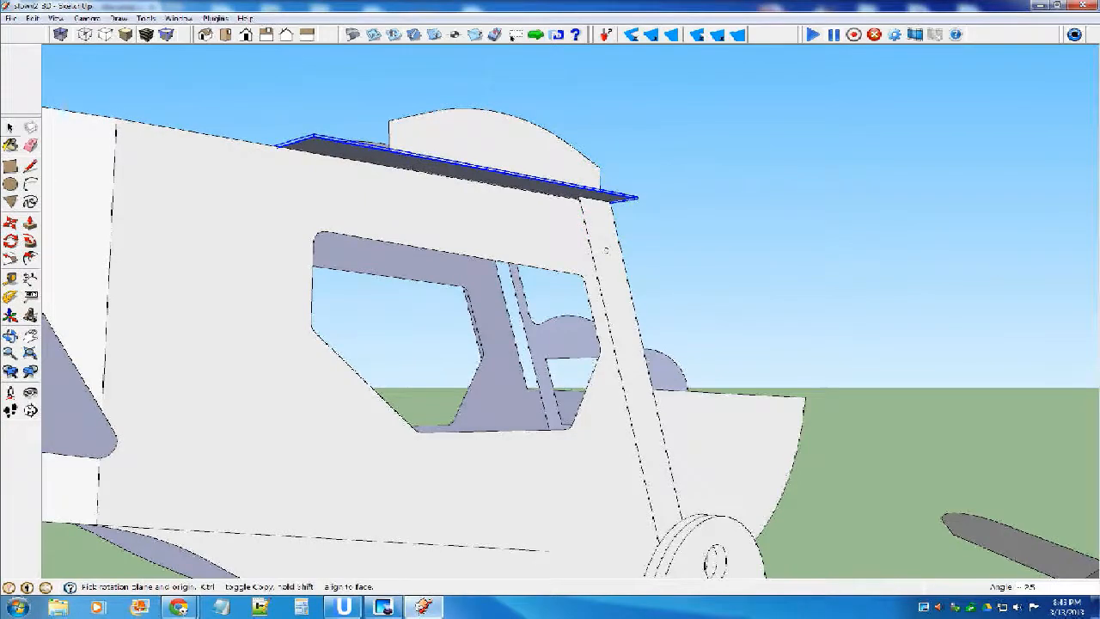
pyautogui.moveTo(605, 249); pyautogui.dragTo(477, 281, button='middle')
pyautogui.press('space')
pyautogui.click(669, 208)
# Copy the narrow rectangular panel above the wheels in the flat parts layout to the open ground beside the remaining loose parts.
pyautogui.scroll(-7, 669, 207)
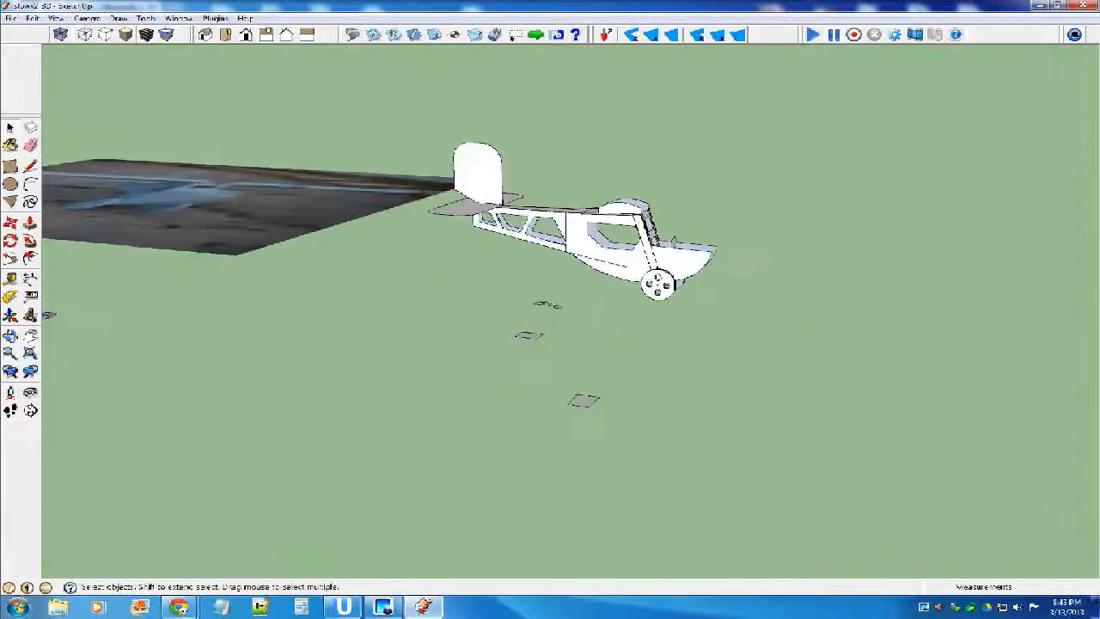
pyautogui.moveTo(674, 238)
pyautogui.mouseDown(button='middle')
pyautogui.moveTo(545, 296)
pyautogui.moveTo(623, 267)
pyautogui.moveTo(784, 332)
pyautogui.mouseUp(button='middle')
pyautogui.scroll(-3, 544, 296)
pyautogui.scroll(-4, 783, 332)
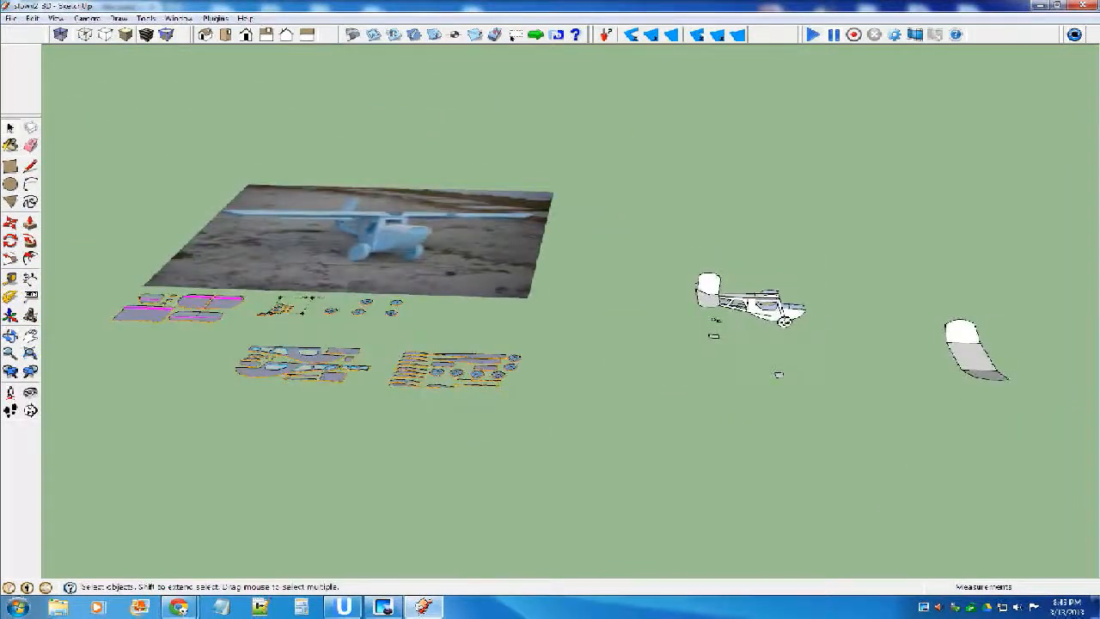
pyautogui.scroll(5, 479, 375)
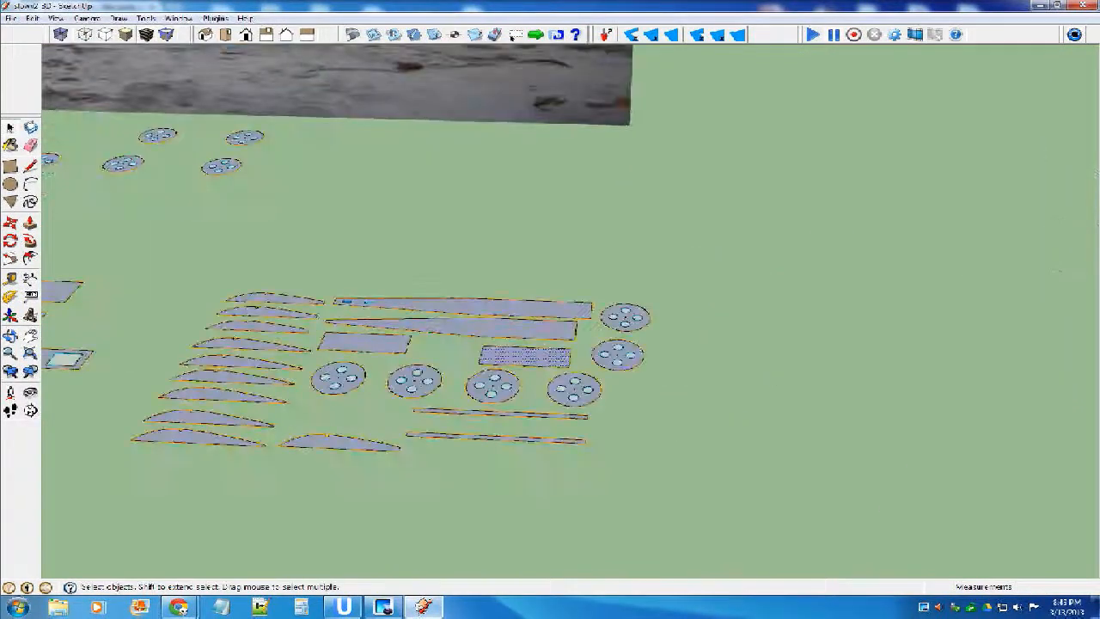
pyautogui.press('m')
pyautogui.press('ctrl')
pyautogui.click(519, 356)
pyautogui.scroll(-5, 449, 338)
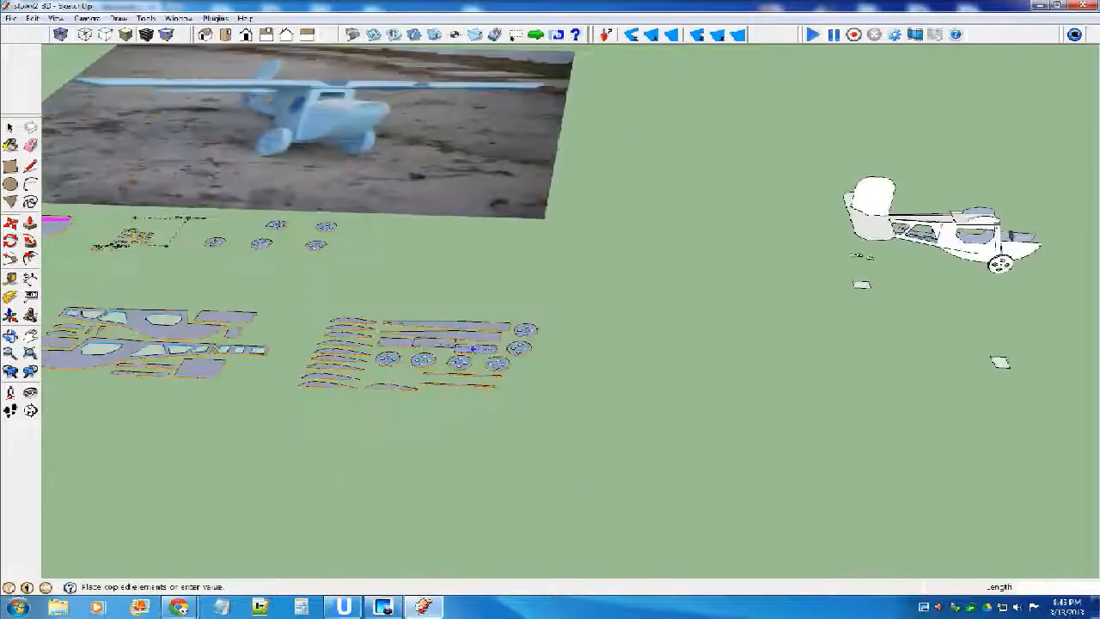
pyautogui.click(721, 352)
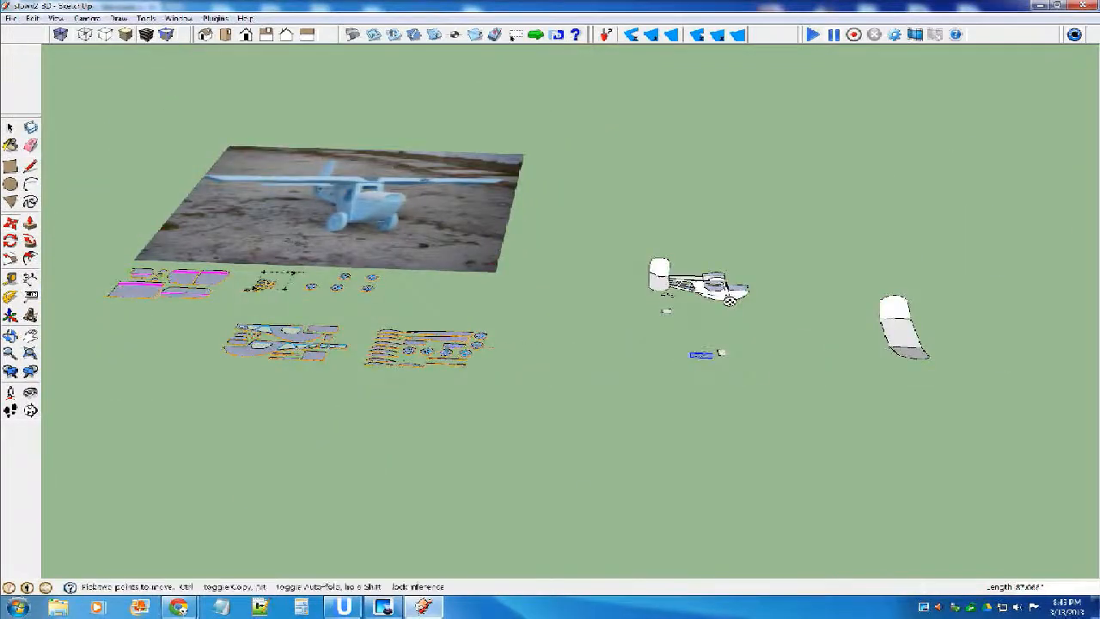
# Flip the copied rectangle along the blue direction and make it a component.
pyautogui.scroll(5, 721, 353)
pyautogui.rightClick(707, 354)
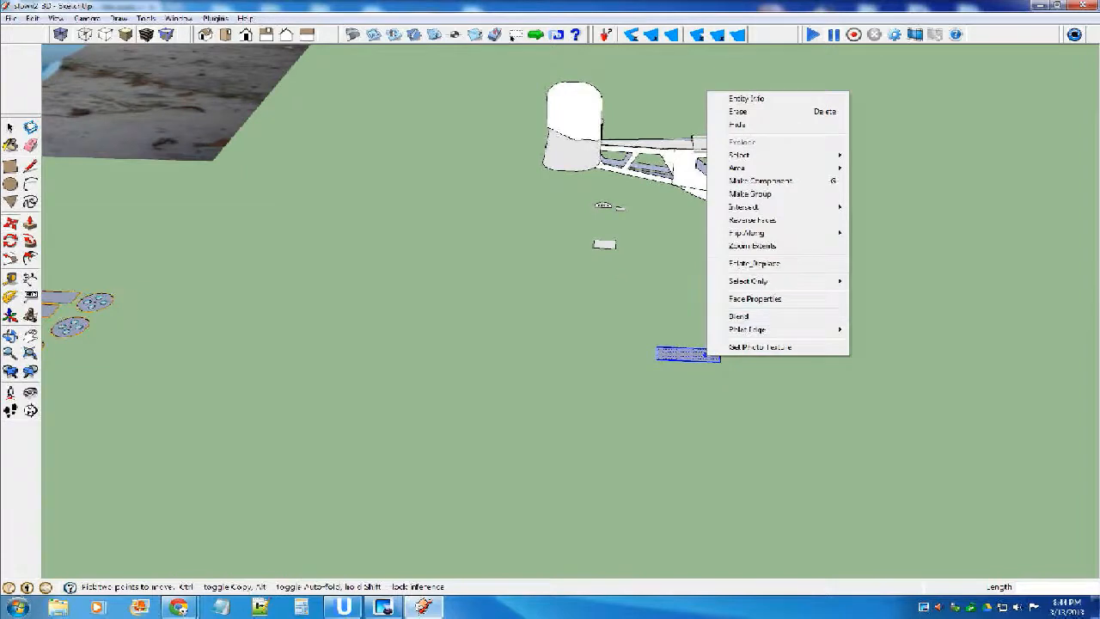
pyautogui.moveTo(745, 232)
pyautogui.click(892, 258)
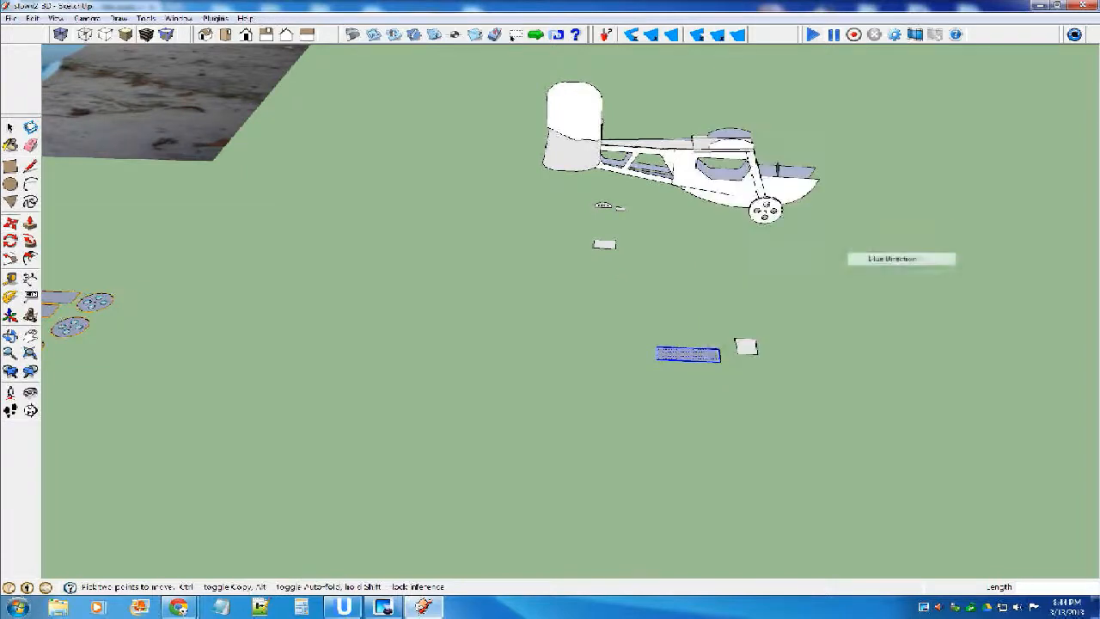
pyautogui.press('space')
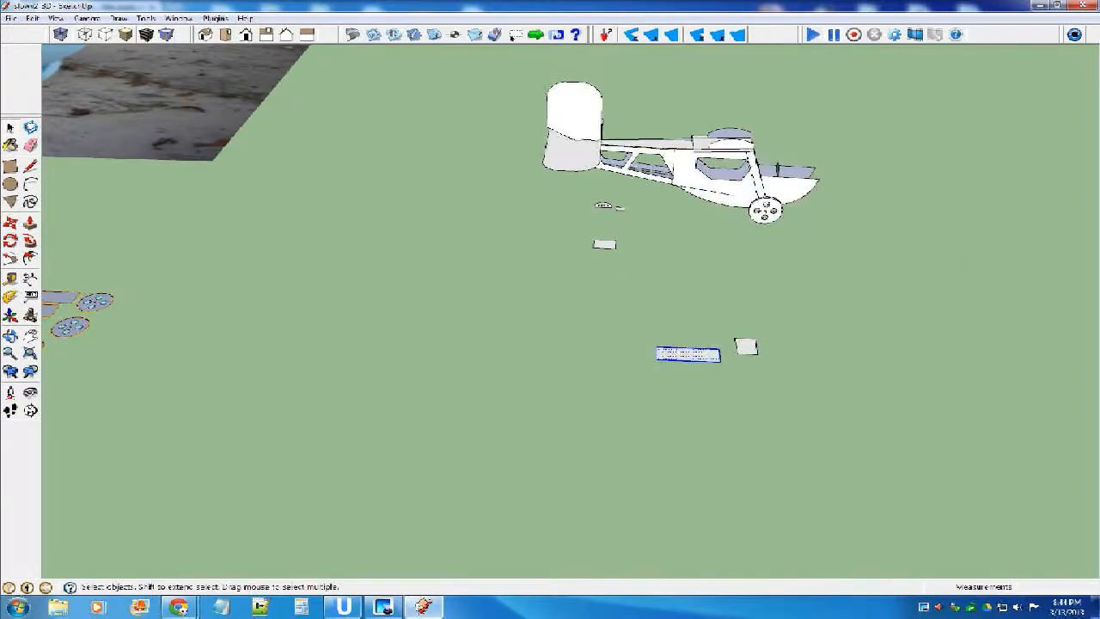
pyautogui.press('g')
pyautogui.press('Return')
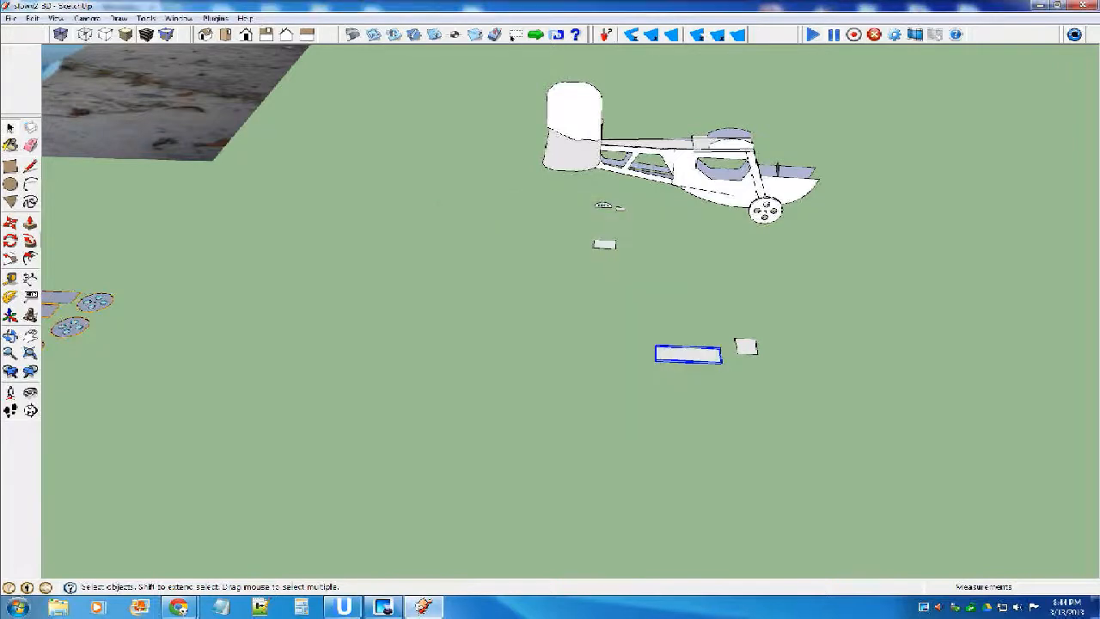
# Move the new rectangular component by its end-edge midpoint onto the windshield frame's centre and fit it between the fuselage sides.
pyautogui.press('m')
pyautogui.scroll(2, 749, 365)
pyautogui.moveTo(739, 348); pyautogui.dragTo(574, 406, button='middle')
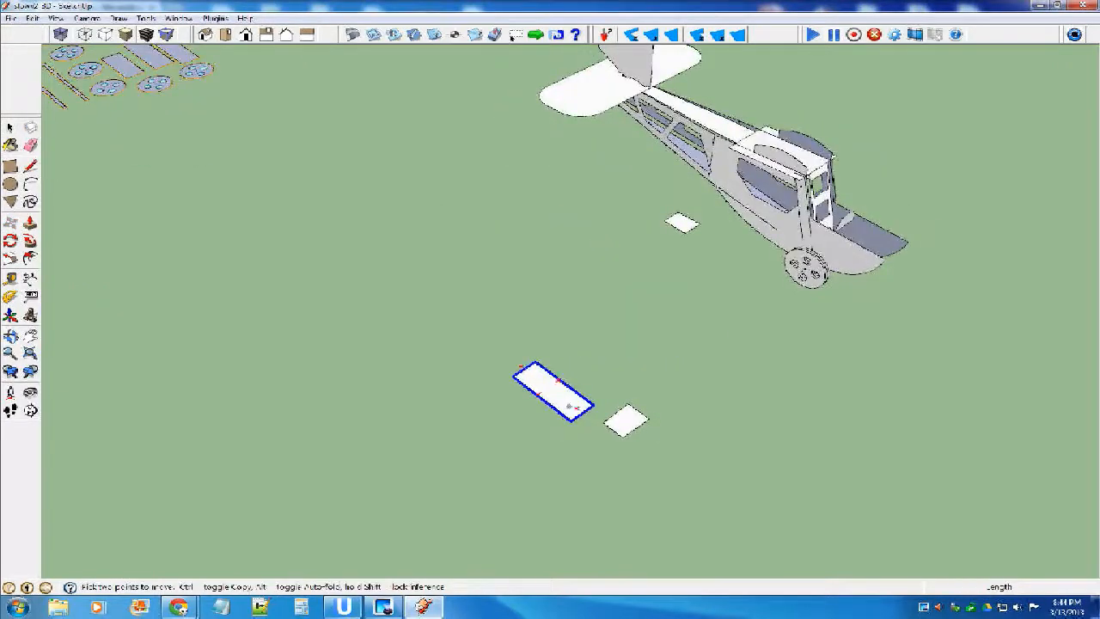
pyautogui.scroll(1, 574, 407)
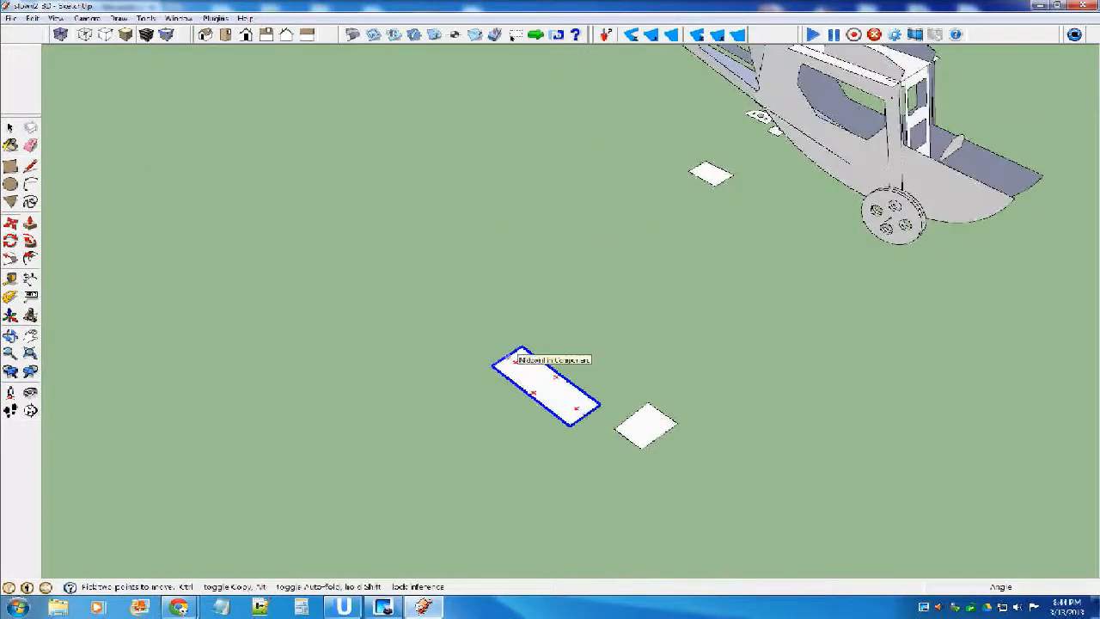
pyautogui.click(514, 354)
pyautogui.scroll(-4, 601, 403)
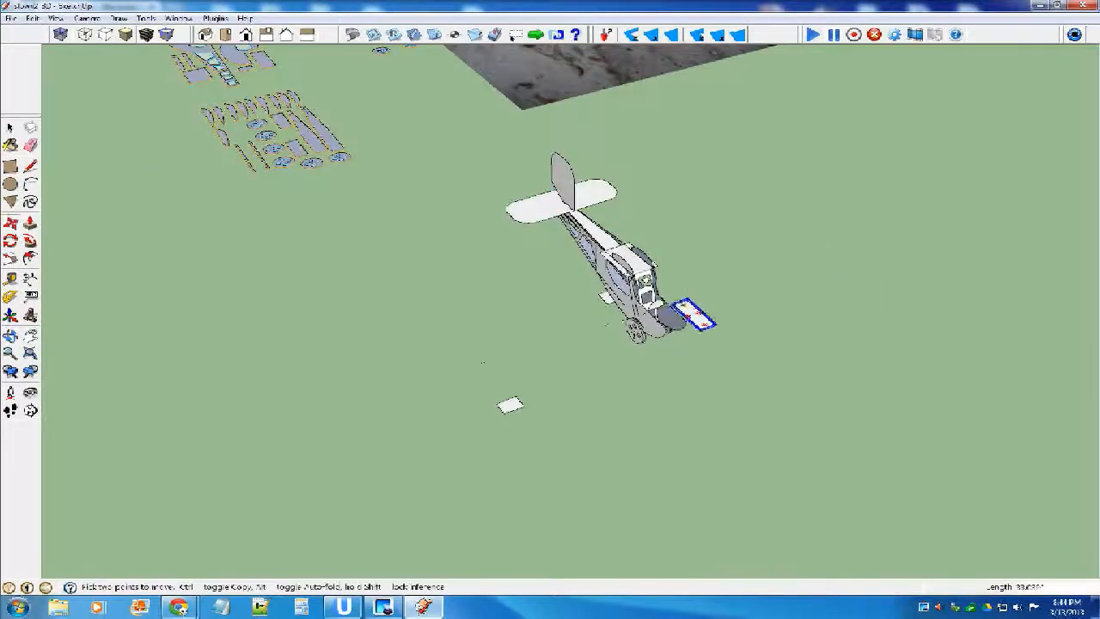
pyautogui.scroll(6, 679, 326)
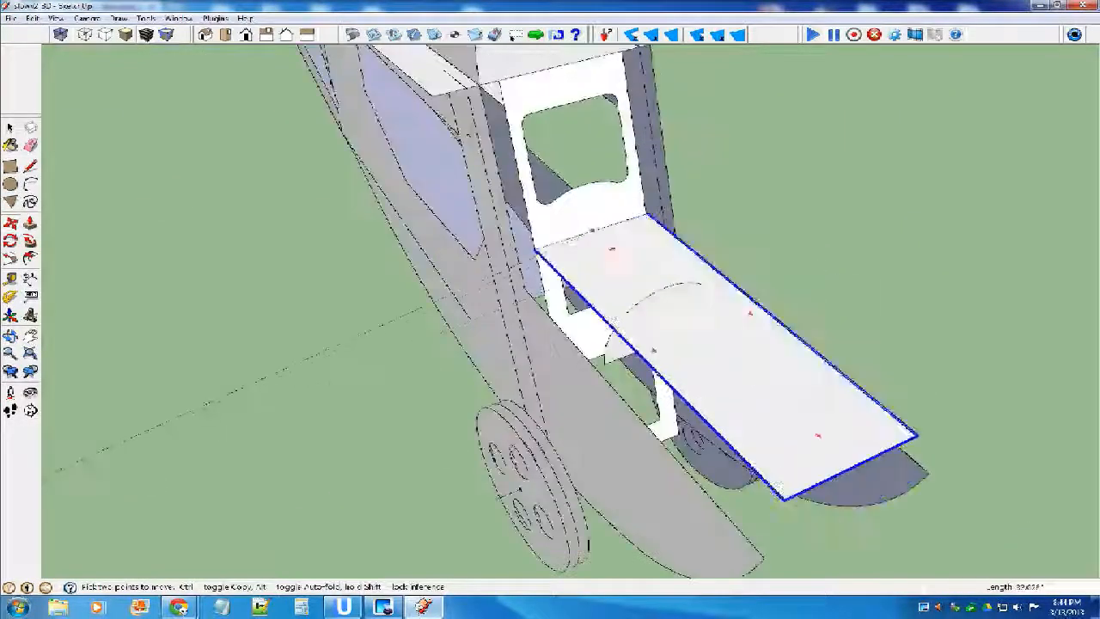
pyautogui.moveTo(653, 351); pyautogui.dragTo(584, 250, button='middle')
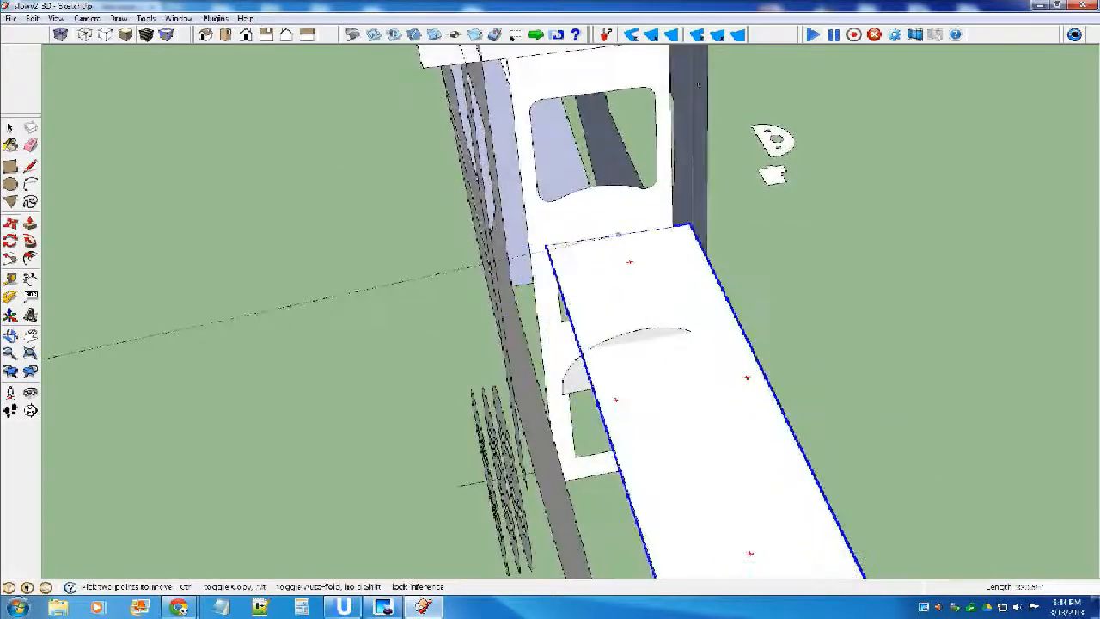
pyautogui.moveTo(618, 235); pyautogui.dragTo(520, 312, button='middle')
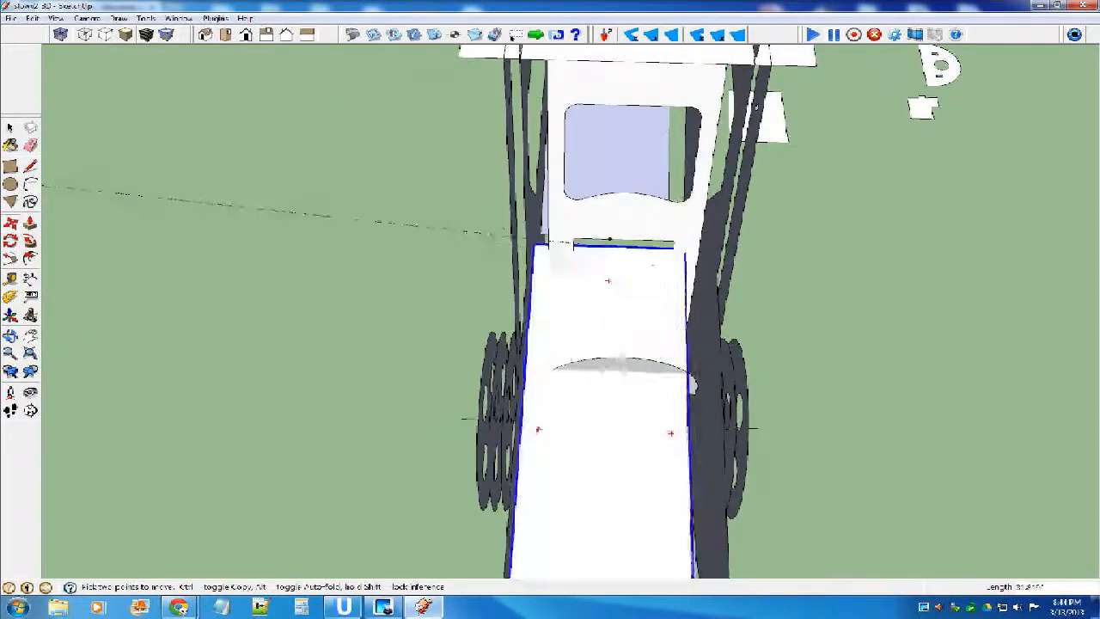
pyautogui.scroll(1, 626, 240)
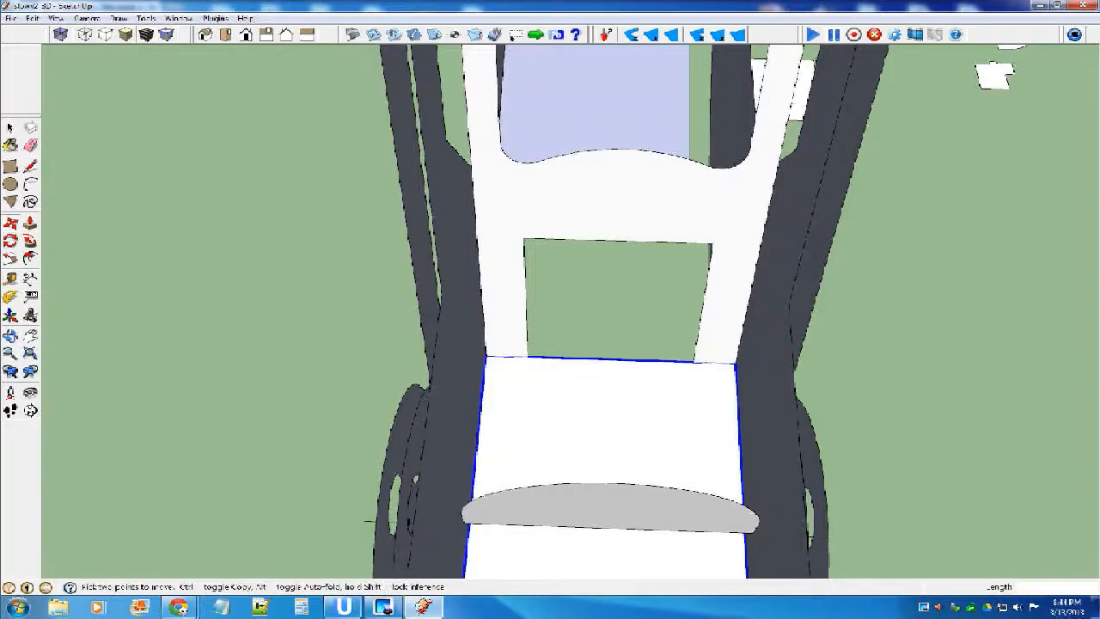
# Raise the nose panel slightly toward the top edges of the fuselage nose sides.
pyautogui.scroll(-7, 567, 245)
pyautogui.moveTo(567, 245); pyautogui.dragTo(666, 176, button='middle')
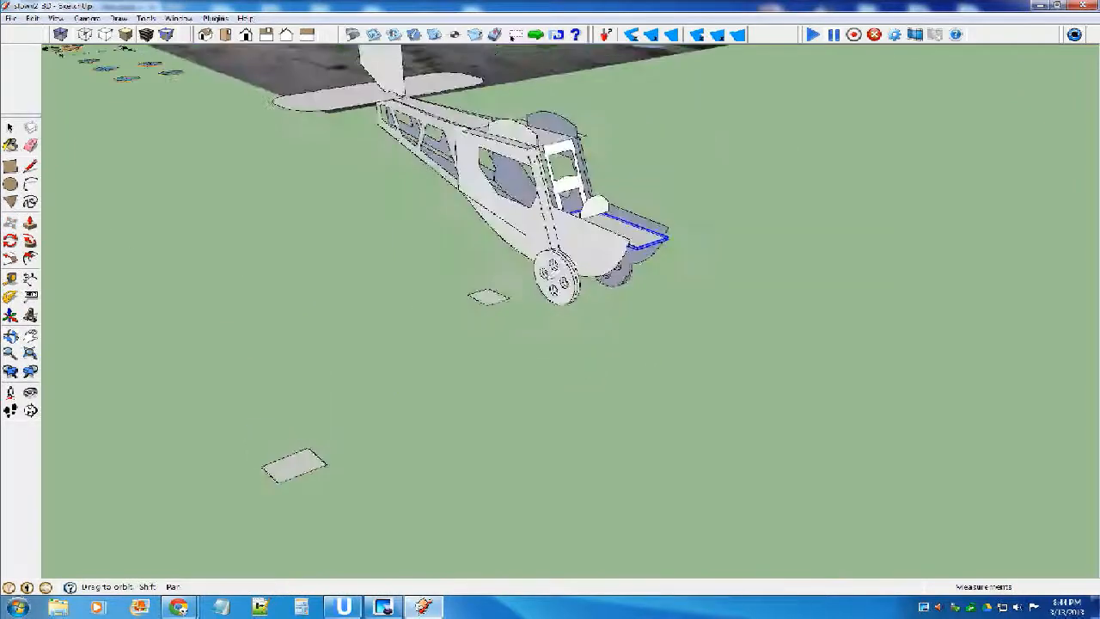
pyautogui.scroll(5, 642, 234)
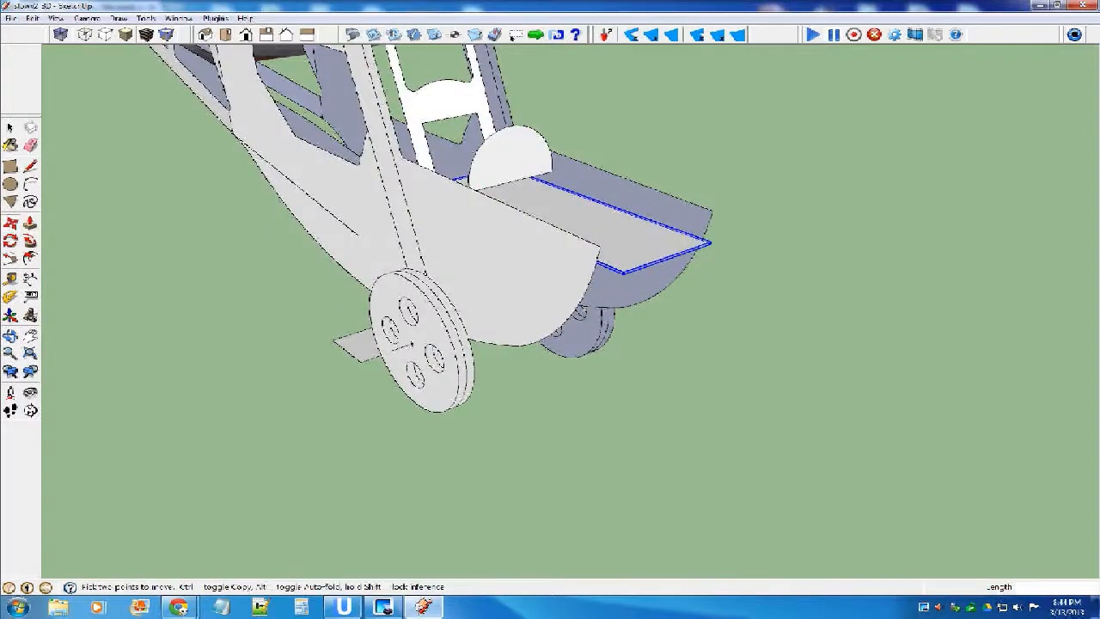
pyautogui.moveTo(611, 259); pyautogui.dragTo(746, 231, button='middle')
pyautogui.moveTo(521, 297); pyautogui.dragTo(438, 192, button='middle')
pyautogui.click(673, 236)
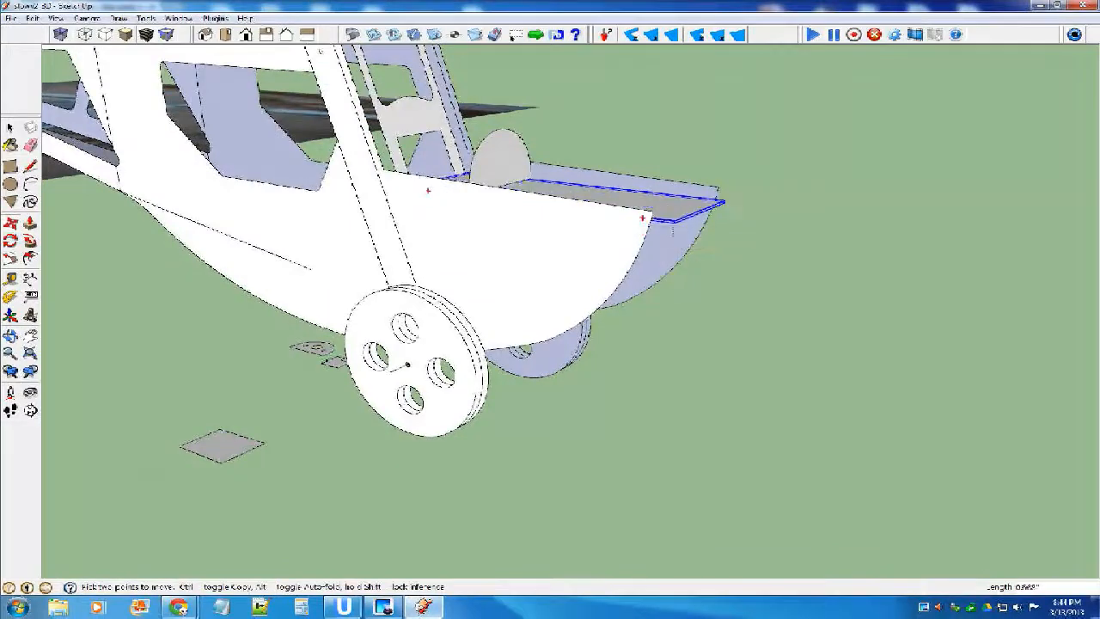
# Place the nose deck panel at its raised height and pull it back along the red direction toward the front corner of the fuselage side.
pyautogui.click(672, 210)
pyautogui.moveTo(498, 177); pyautogui.dragTo(571, 206, button='middle')
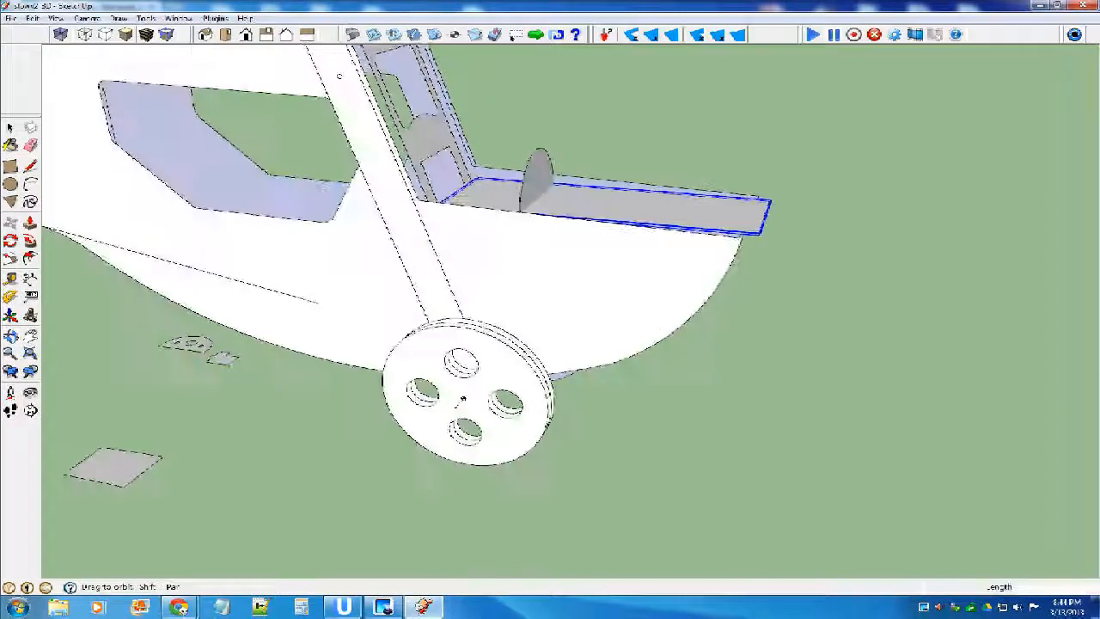
pyautogui.scroll(6, 765, 227)
pyautogui.scroll(-1, 765, 227)
pyautogui.scroll(-6, 766, 228)
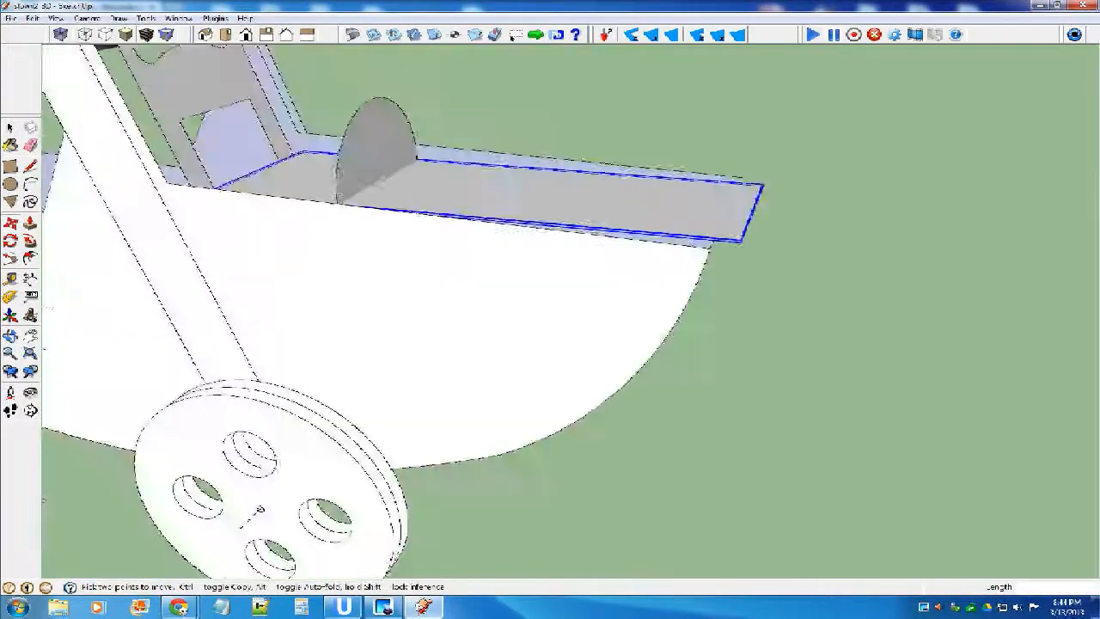
pyautogui.moveTo(765, 228); pyautogui.dragTo(808, 211, button='middle')
pyautogui.scroll(5, 756, 232)
pyautogui.scroll(-3, 693, 273)
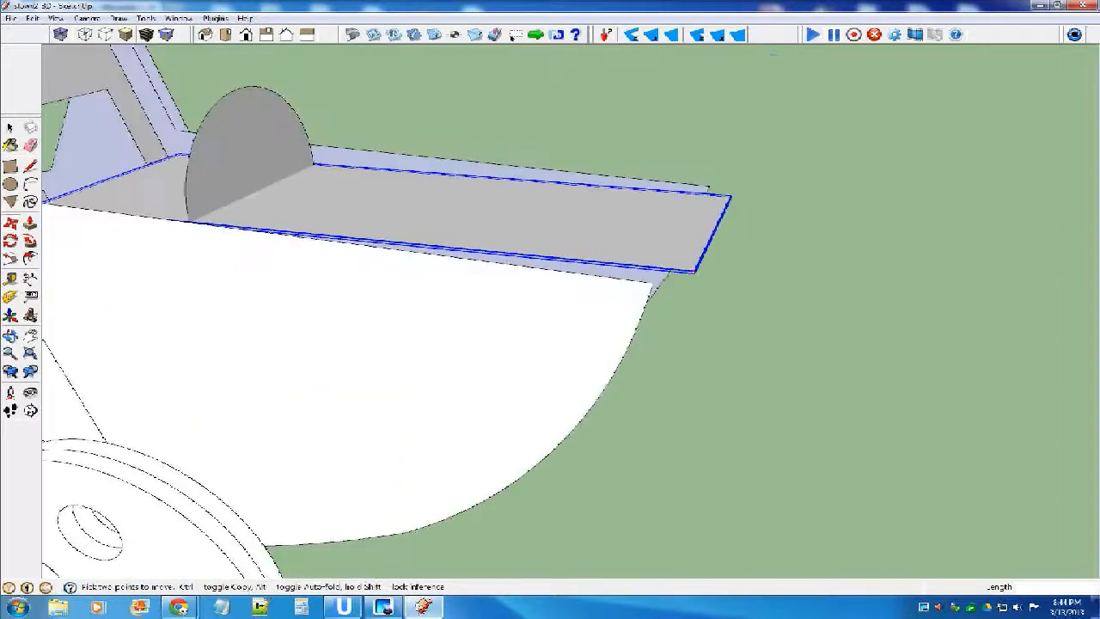
pyautogui.click(693, 272)
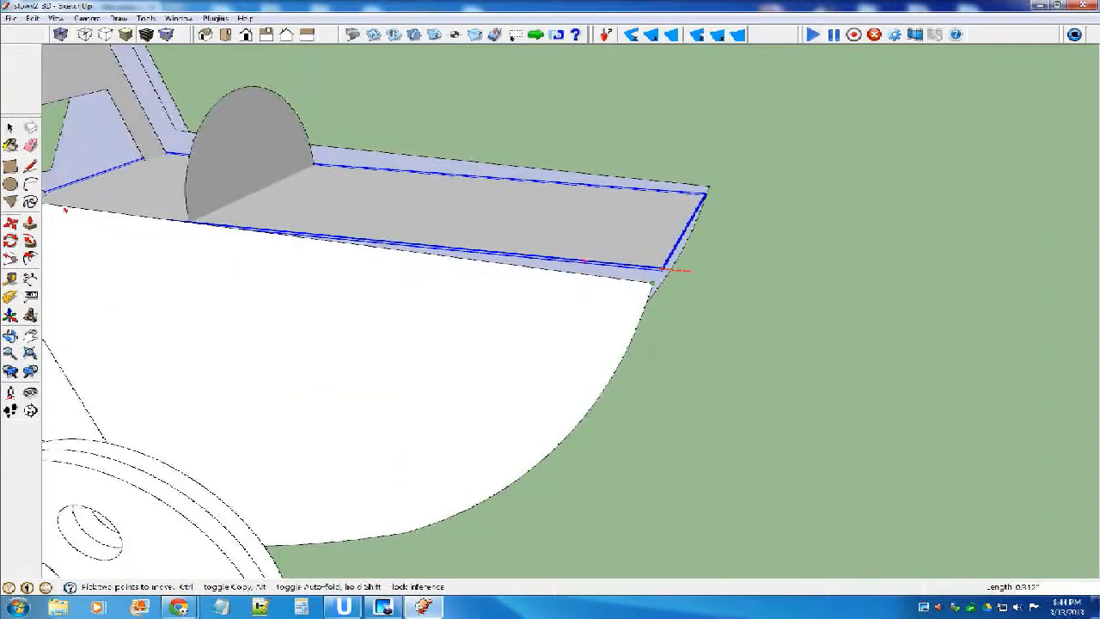
pyautogui.click(652, 282)
# Readjust the nose deck panel along the red direction so its front edge lines up with the upper tips of the nose sides.
pyautogui.scroll(-1, 681, 237)
pyautogui.moveTo(678, 240); pyautogui.dragTo(706, 234, button='middle')
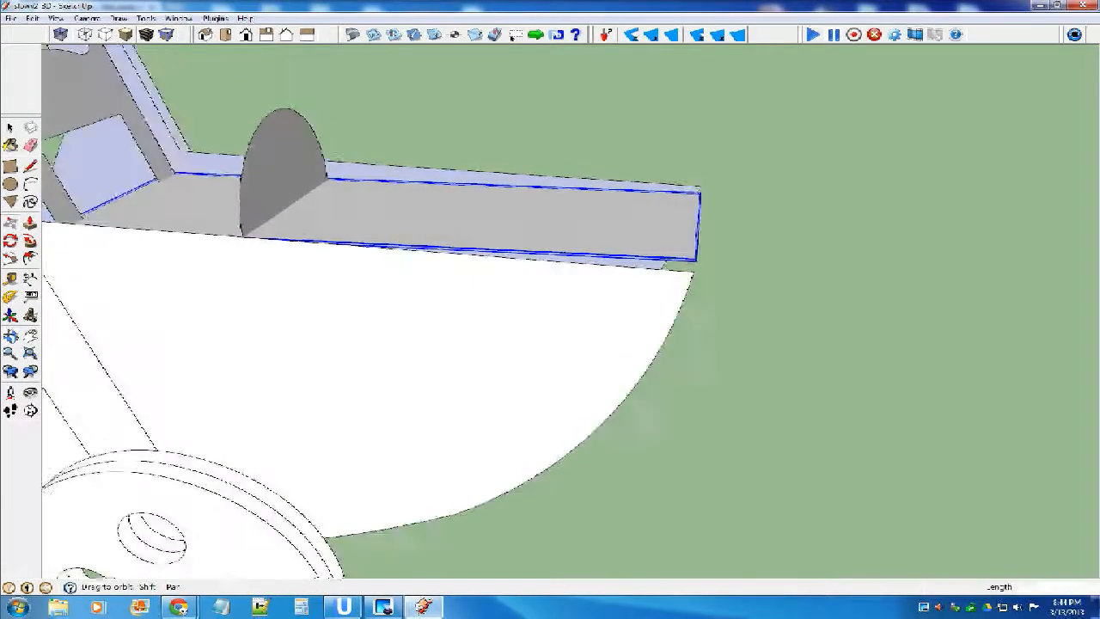
pyautogui.scroll(-2, 689, 231)
pyautogui.click(644, 228)
pyautogui.click(715, 232)
pyautogui.click(766, 258)
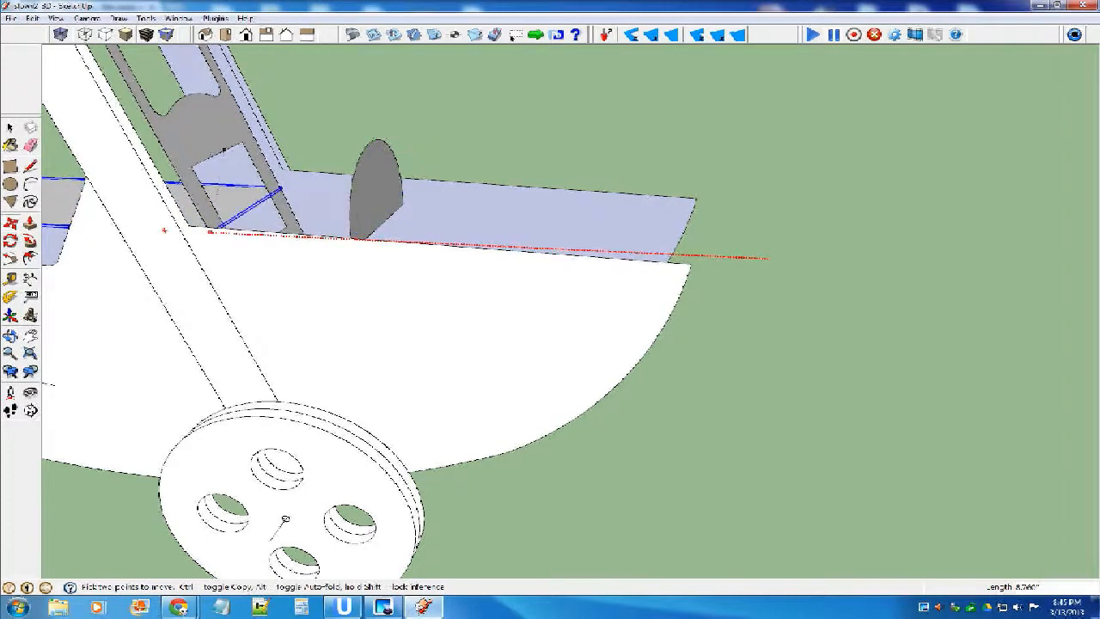
pyautogui.click(694, 259)
pyautogui.moveTo(692, 260); pyautogui.dragTo(557, 206, button='middle')
pyautogui.scroll(-4, 705, 240)
pyautogui.press('m')
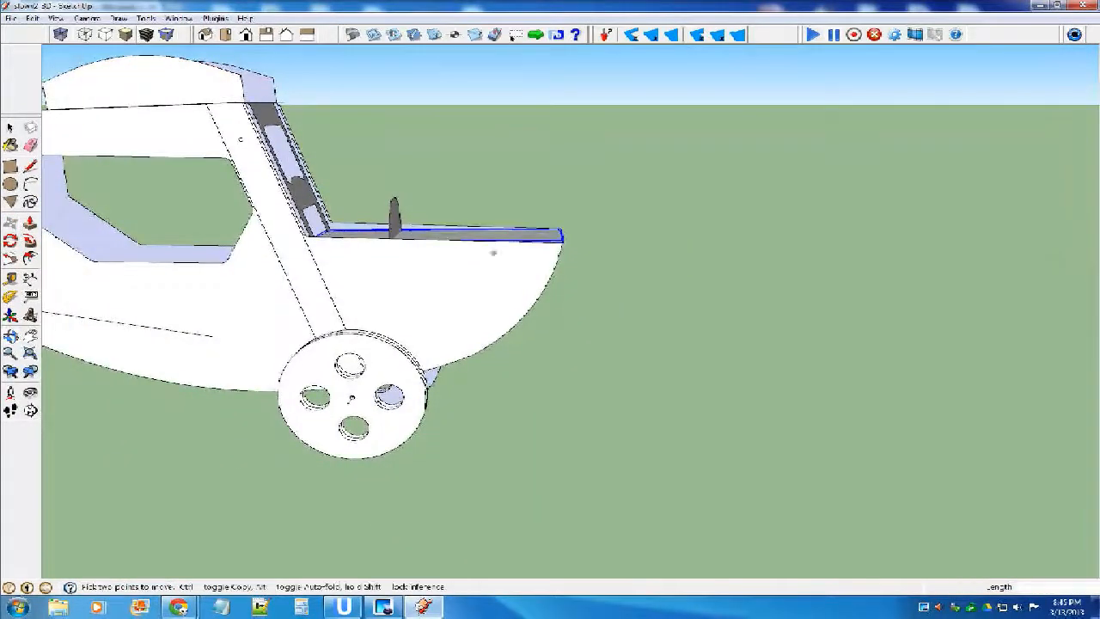
pyautogui.scroll(-3, 516, 250)
pyautogui.moveTo(514, 251); pyautogui.dragTo(385, 244, button='middle')
pyautogui.scroll(-3, 517, 250)
pyautogui.moveTo(517, 251); pyautogui.dragTo(578, 282, button='middle')
pyautogui.scroll(-3, 509, 255)
pyautogui.moveTo(509, 255); pyautogui.dragTo(567, 295, button='middle')
pyautogui.scroll(7, 258, 311)
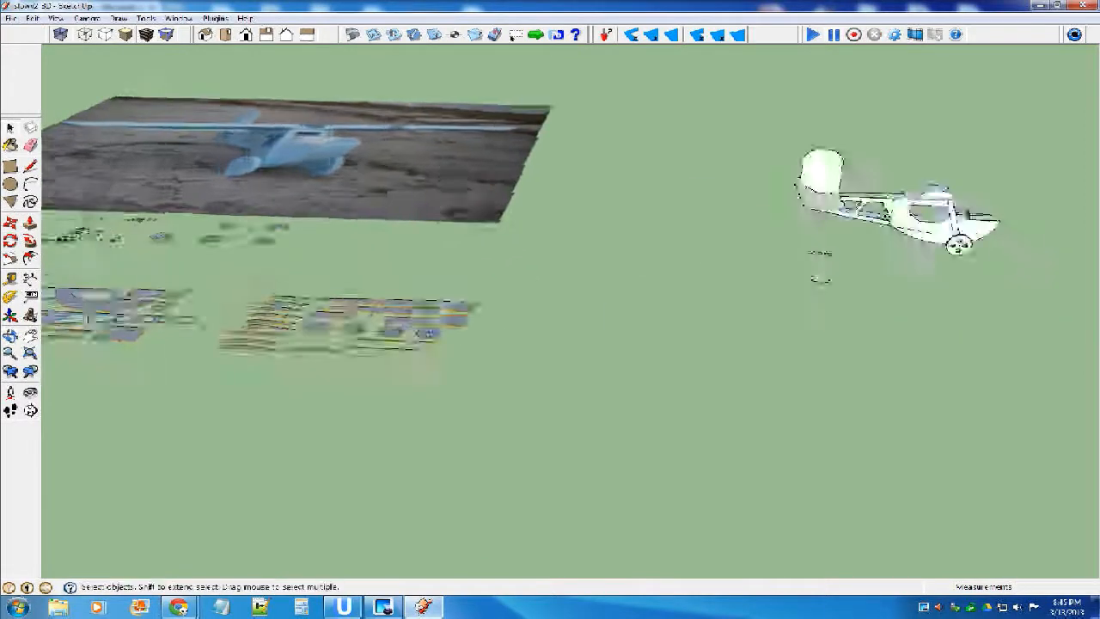
pyautogui.scroll(2, 471, 284)
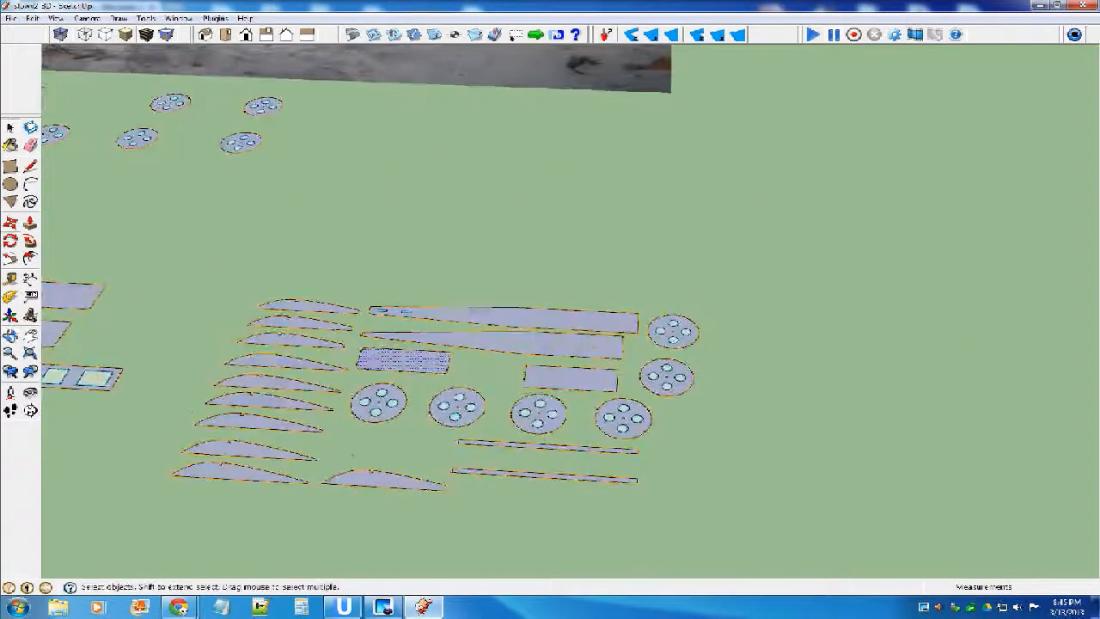
pyautogui.press('m')
pyautogui.scroll(1, 391, 354)
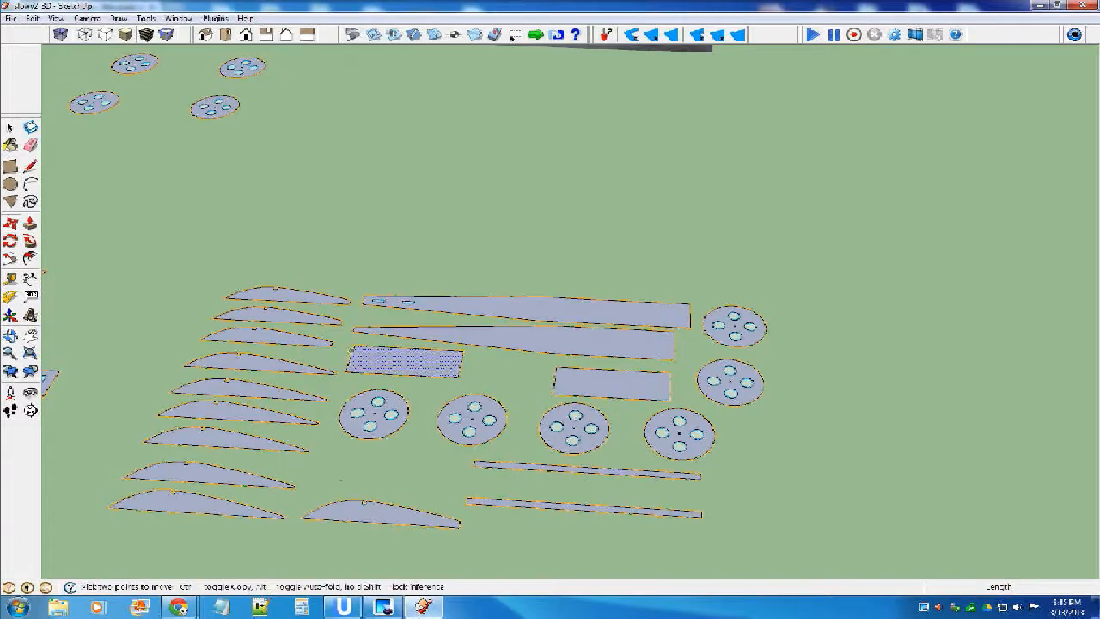
pyautogui.scroll(2, 355, 358)
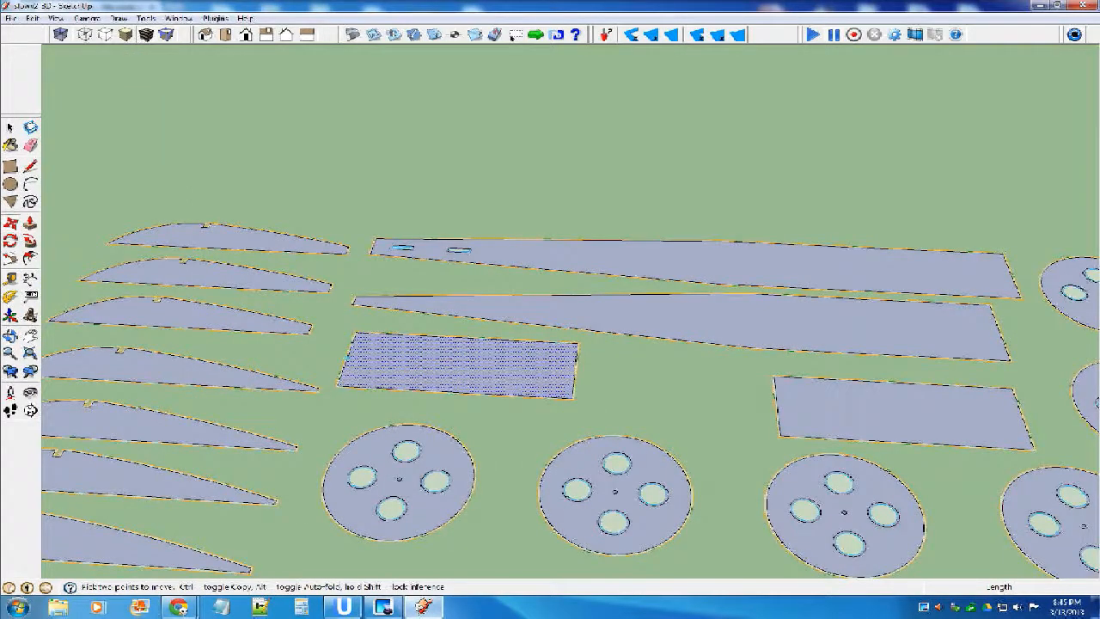
pyautogui.click(347, 358)
pyautogui.press('ctrl')
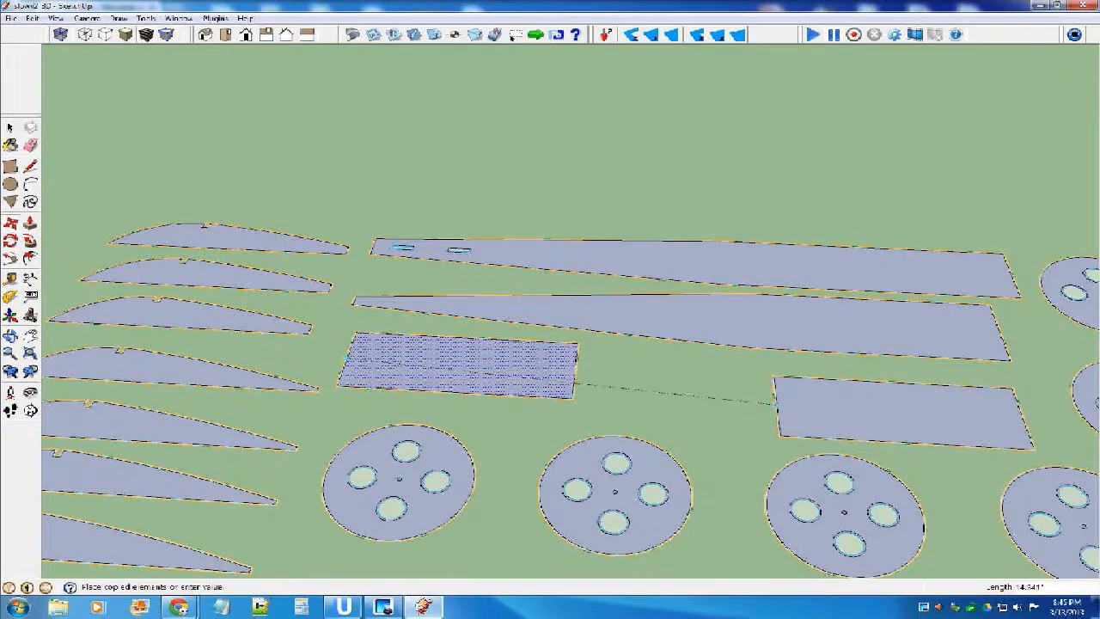
pyautogui.click(777, 402)
pyautogui.scroll(-4, 516, 301)
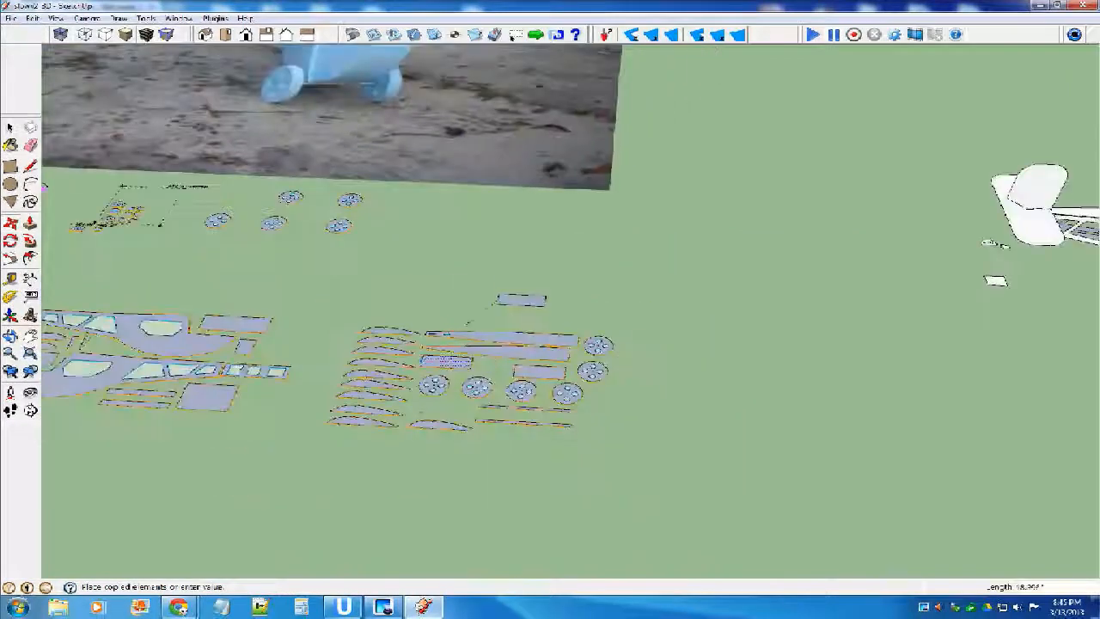
pyautogui.hotkey('ctrl', 'z')
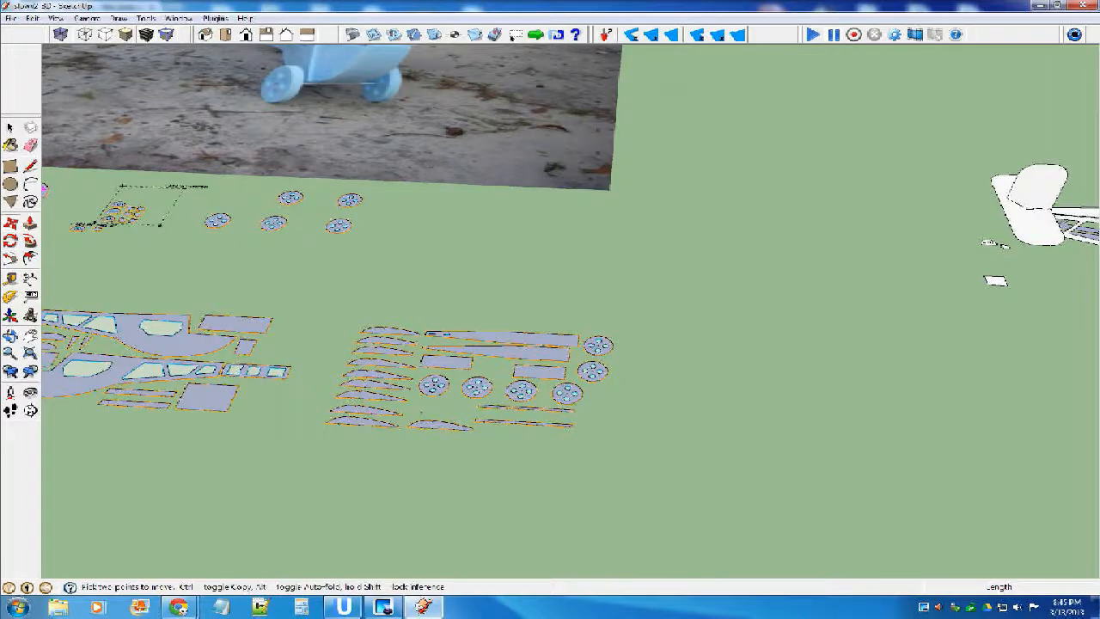
# Copy the long rectangular panel beside the fuselage side in the flat parts layout to the open ground near the assembled airplane.
pyautogui.press('space')
pyautogui.click(215, 325)
pyautogui.scroll(3, 215, 326)
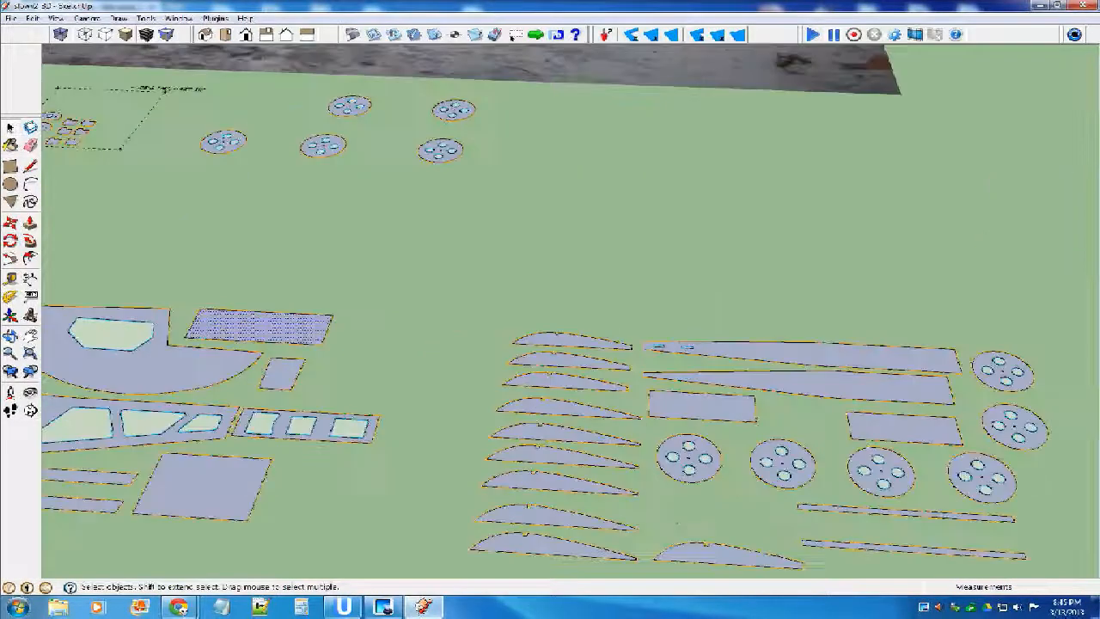
pyautogui.scroll(-3, 215, 325)
pyautogui.press('m')
pyautogui.press('ctrl')
pyautogui.click(233, 325)
pyautogui.scroll(1, 529, 376)
pyautogui.scroll(3, 537, 378)
pyautogui.scroll(-9, 387, 356)
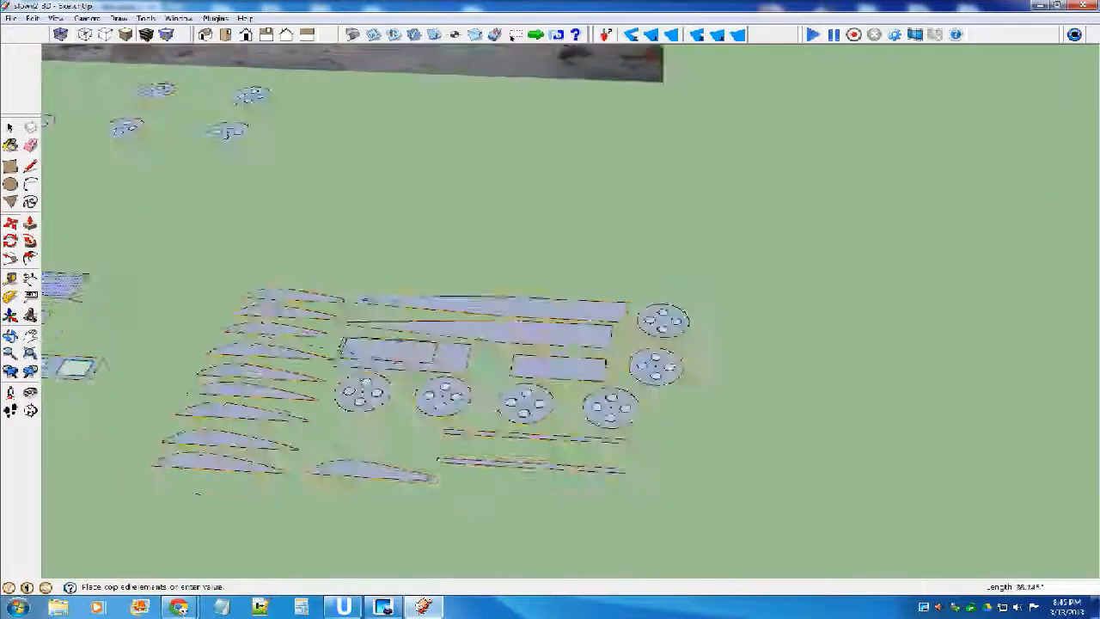
pyautogui.scroll(1, 756, 319)
pyautogui.moveTo(799, 319); pyautogui.dragTo(735, 301, button='middle')
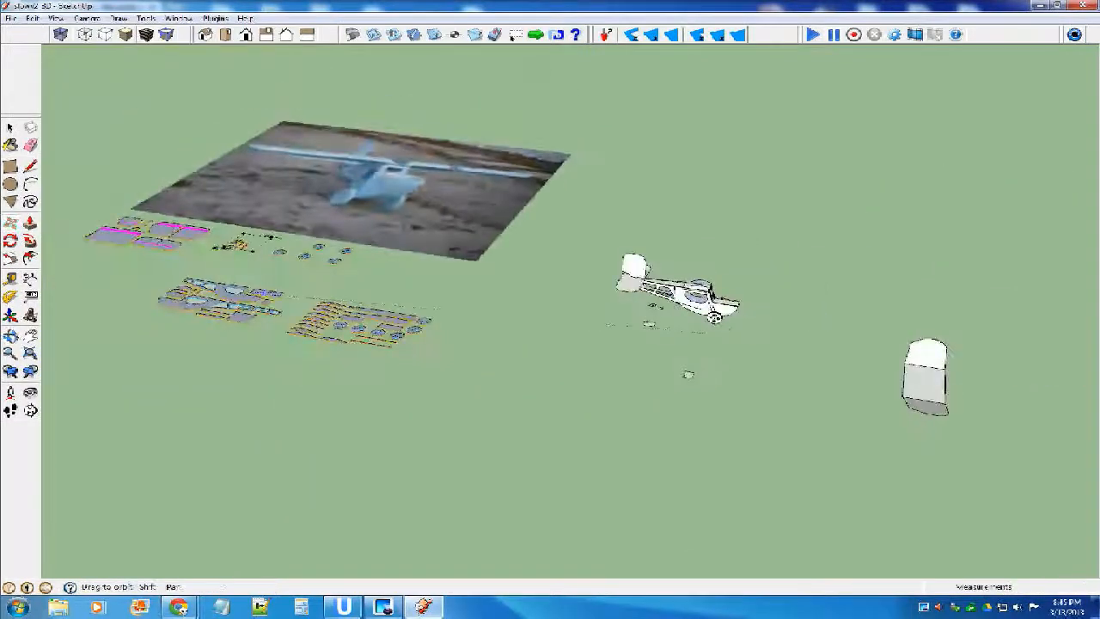
pyautogui.scroll(6, 735, 316)
pyautogui.scroll(1, 765, 315)
pyautogui.click(671, 442)
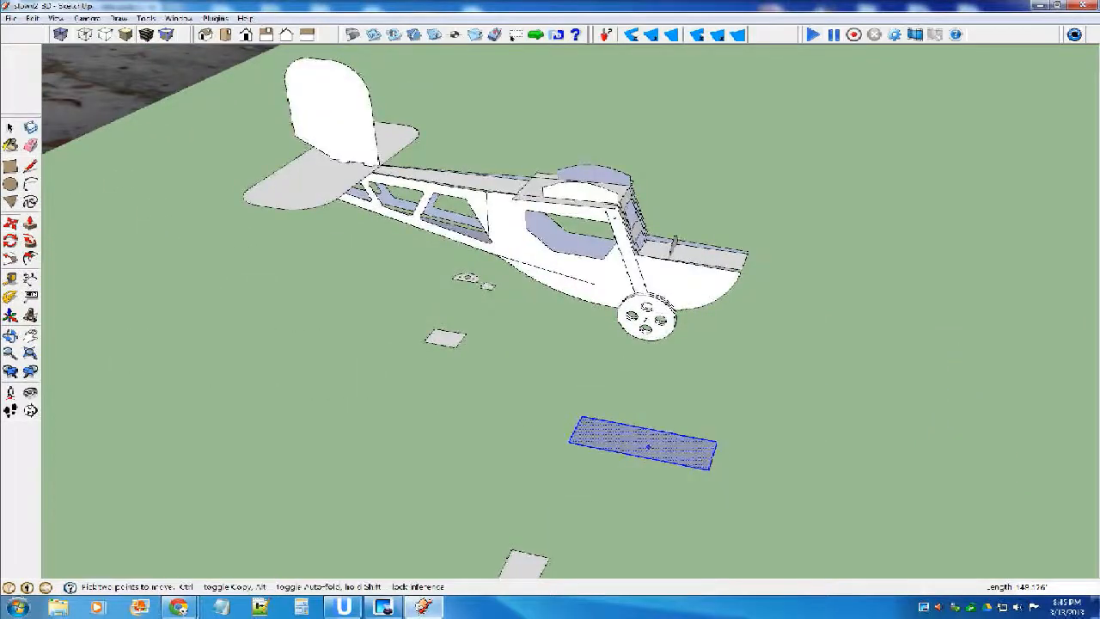
# Flip the copied long panel along the blue direction and make it a component.
pyautogui.rightClick(649, 445)
pyautogui.moveTo(689, 324)
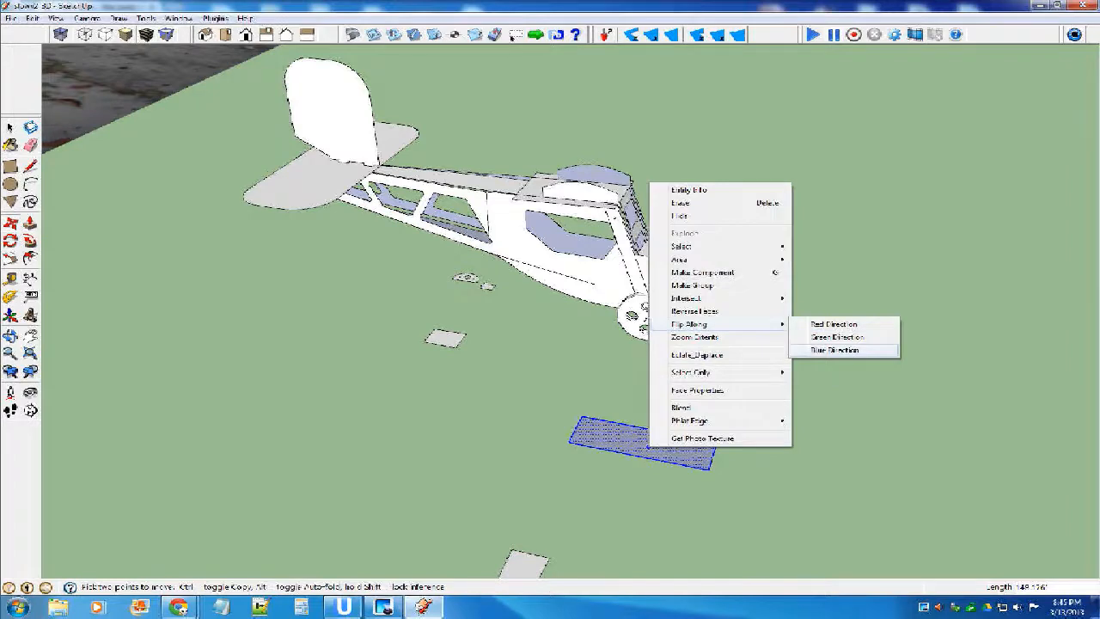
pyautogui.click(835, 350)
pyautogui.moveTo(773, 370)
pyautogui.mouseDown(button='middle')
pyautogui.moveTo(797, 316)
pyautogui.moveTo(808, 317)
pyautogui.mouseUp(button='middle')
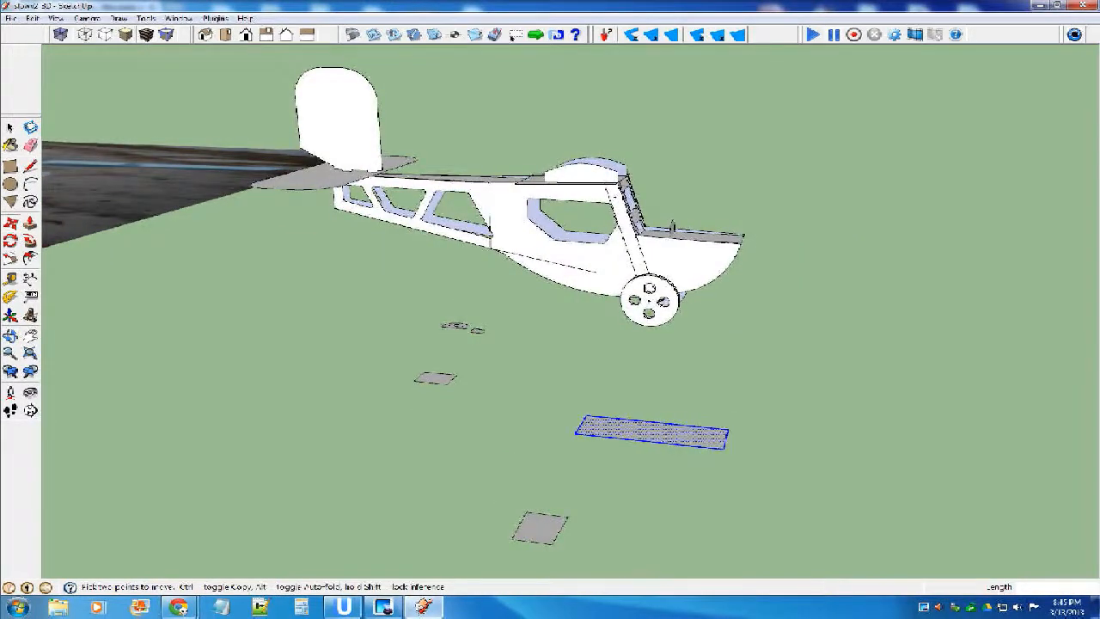
pyautogui.moveTo(773, 326)
pyautogui.mouseDown(button='middle')
pyautogui.moveTo(705, 378)
pyautogui.moveTo(543, 294)
pyautogui.moveTo(671, 301)
pyautogui.mouseUp(button='middle')
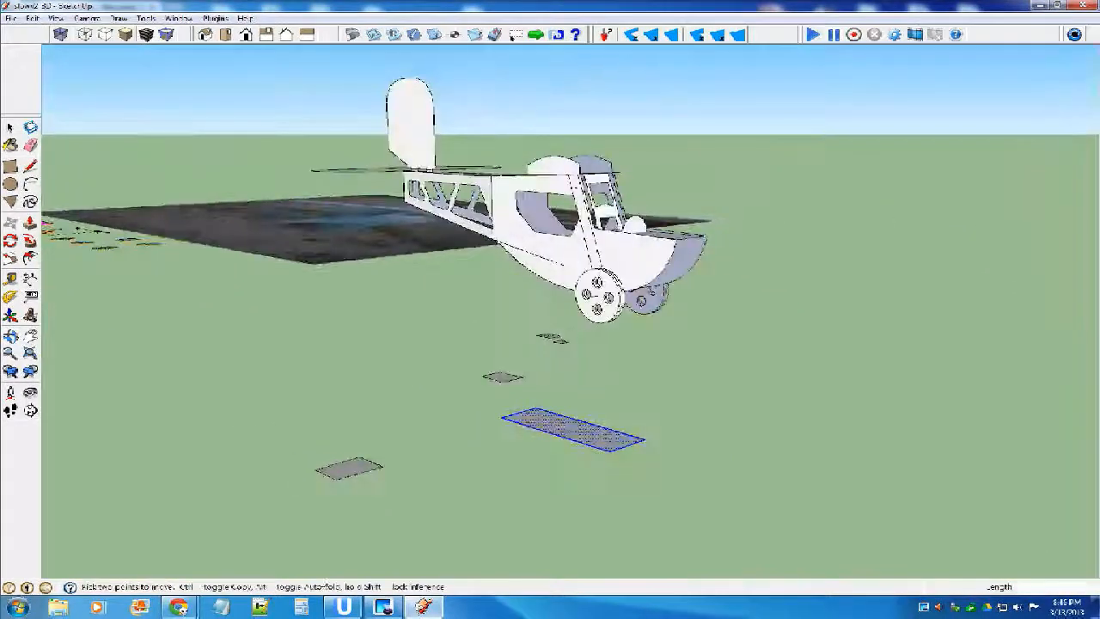
pyautogui.scroll(2, 575, 428)
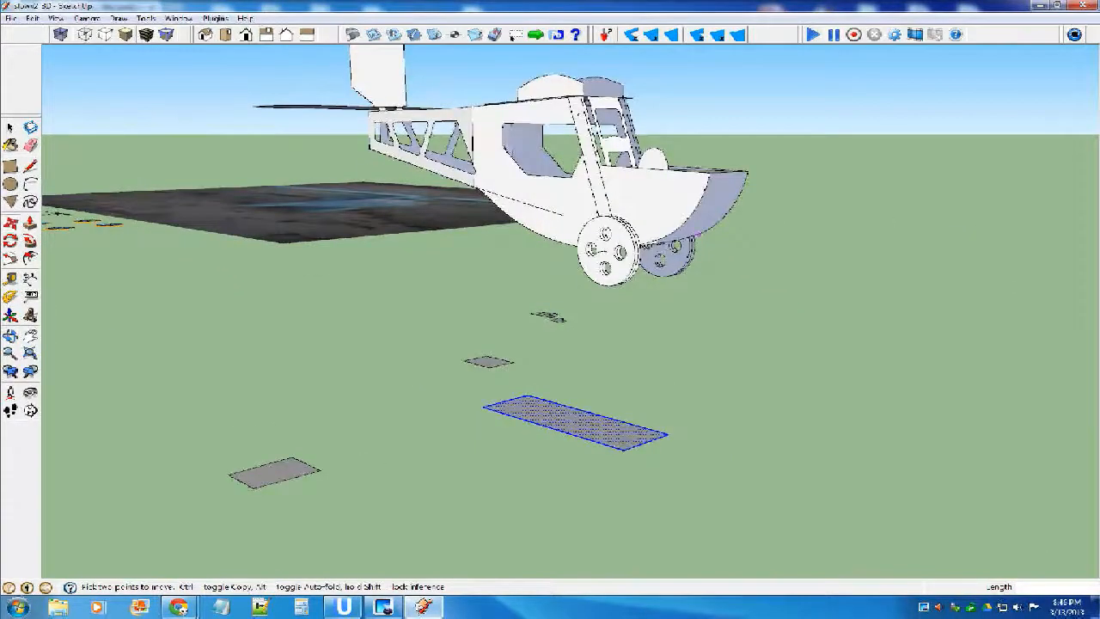
pyautogui.scroll(2, 575, 428)
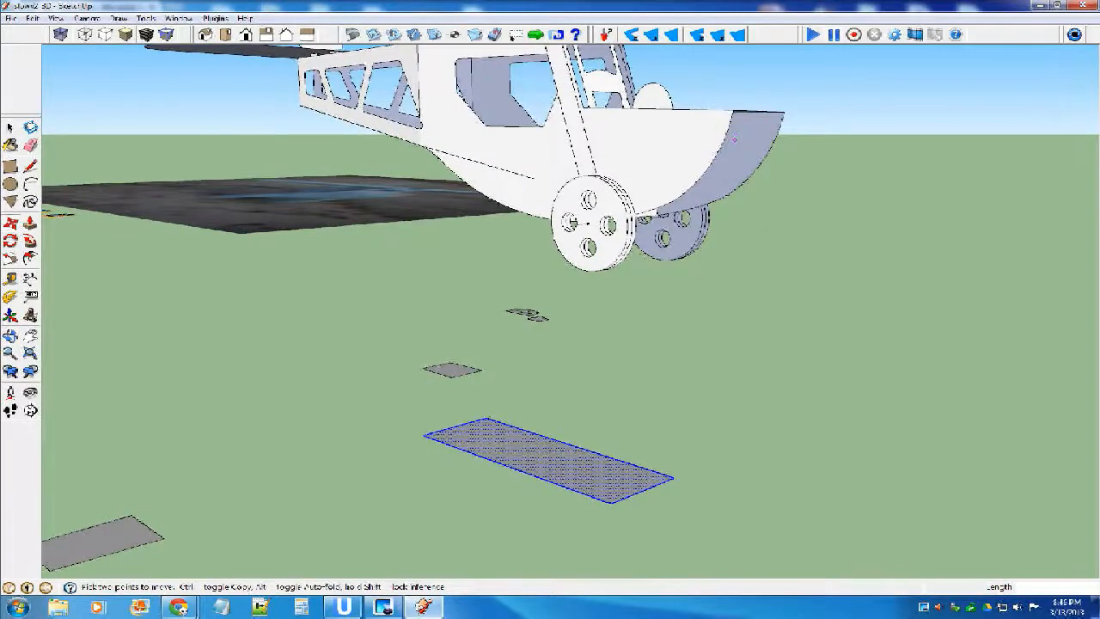
pyautogui.moveTo(735, 140)
pyautogui.mouseDown(button='middle')
pyautogui.moveTo(736, 156)
pyautogui.moveTo(773, 173)
pyautogui.mouseUp(button='middle')
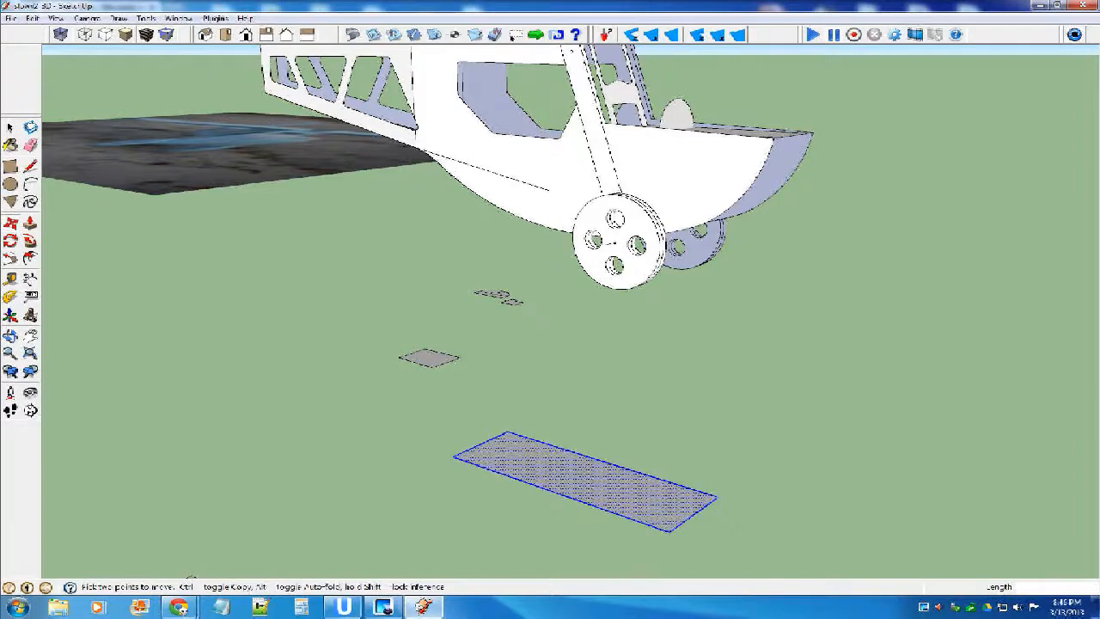
pyautogui.press('g')
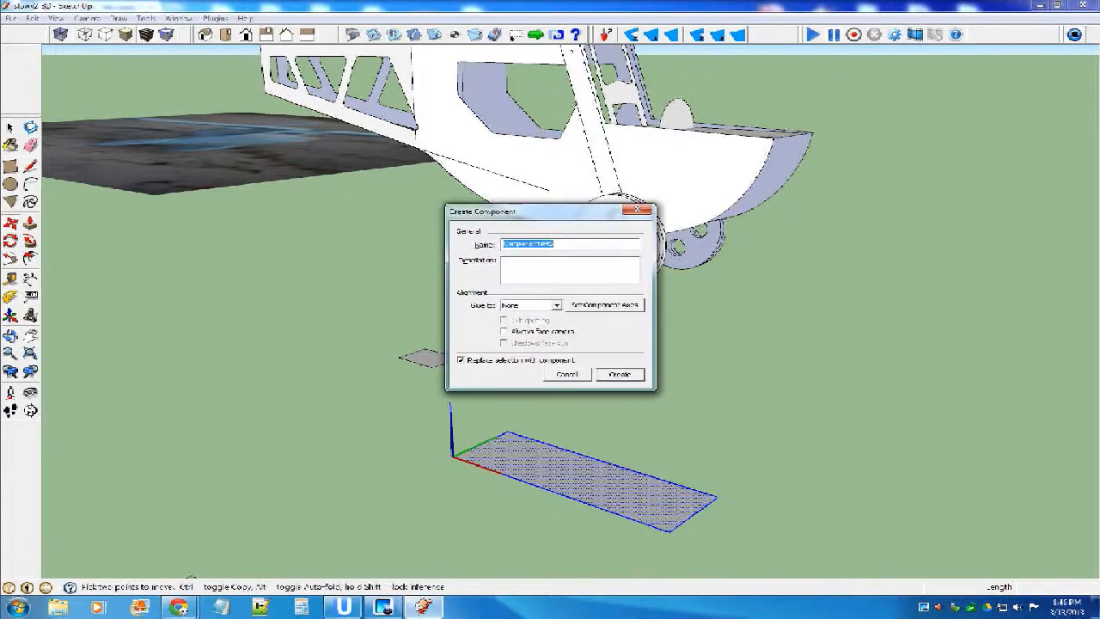
pyautogui.press('Return')
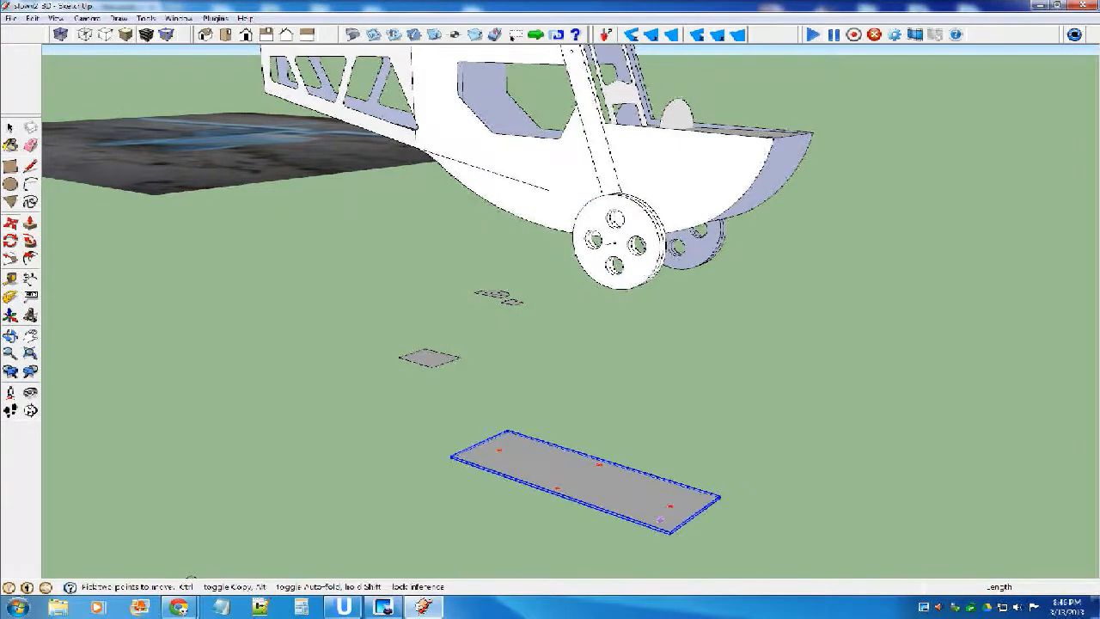
# Move the long panel by its corner onto the upper tip of the nose side and rotate it about 66.3° down along the nose curve.
pyautogui.click(670, 531)
pyautogui.scroll(4, 885, 107)
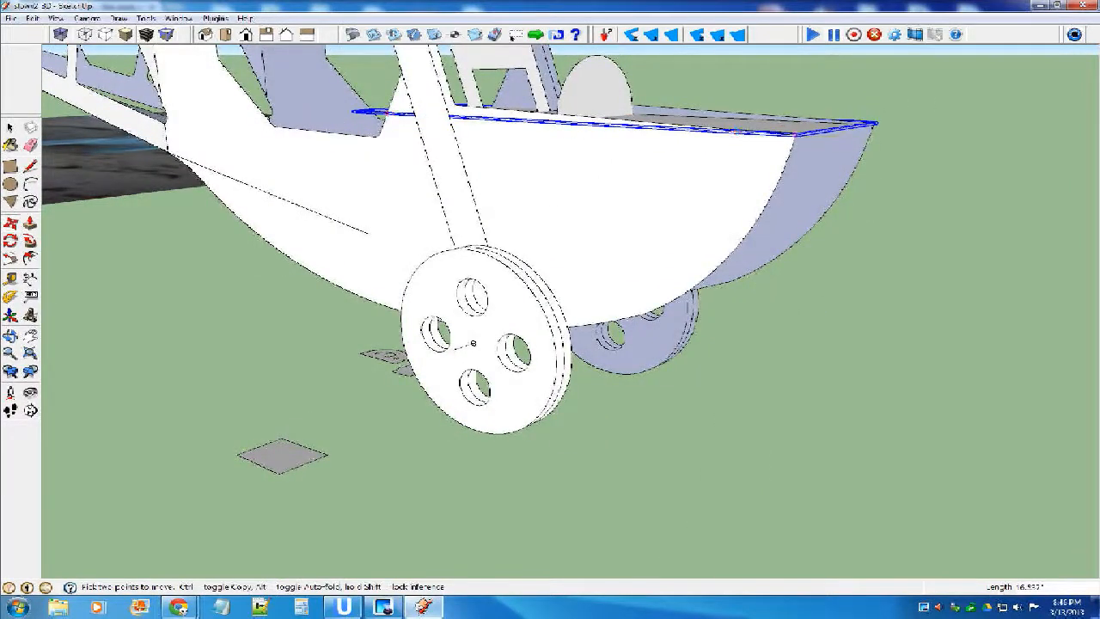
pyautogui.press('q')
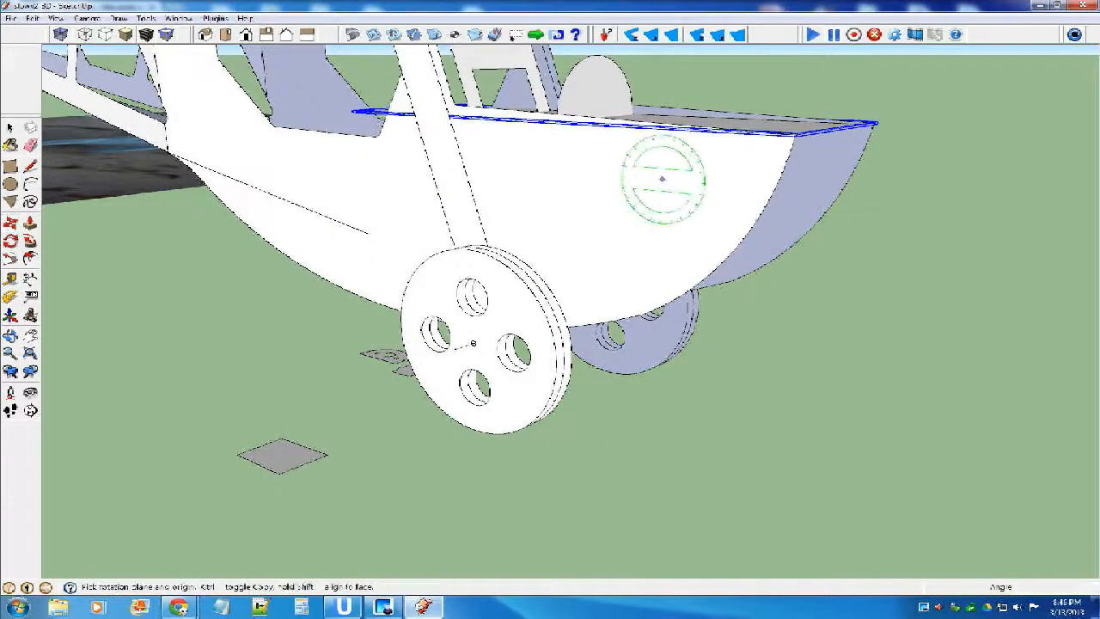
pyautogui.click(795, 137)
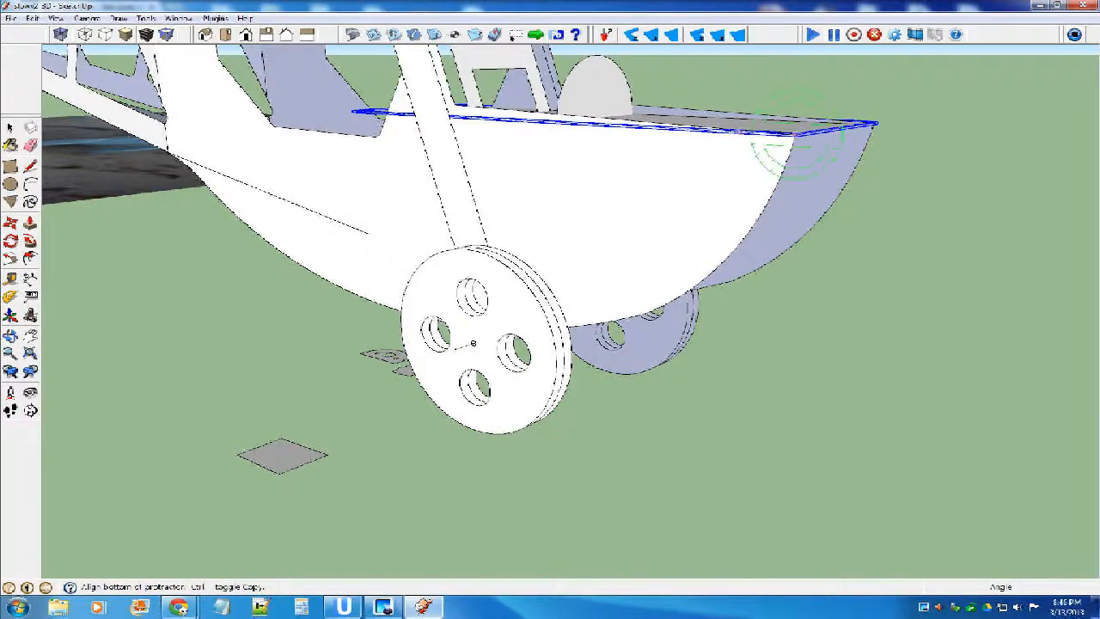
pyautogui.click(736, 132)
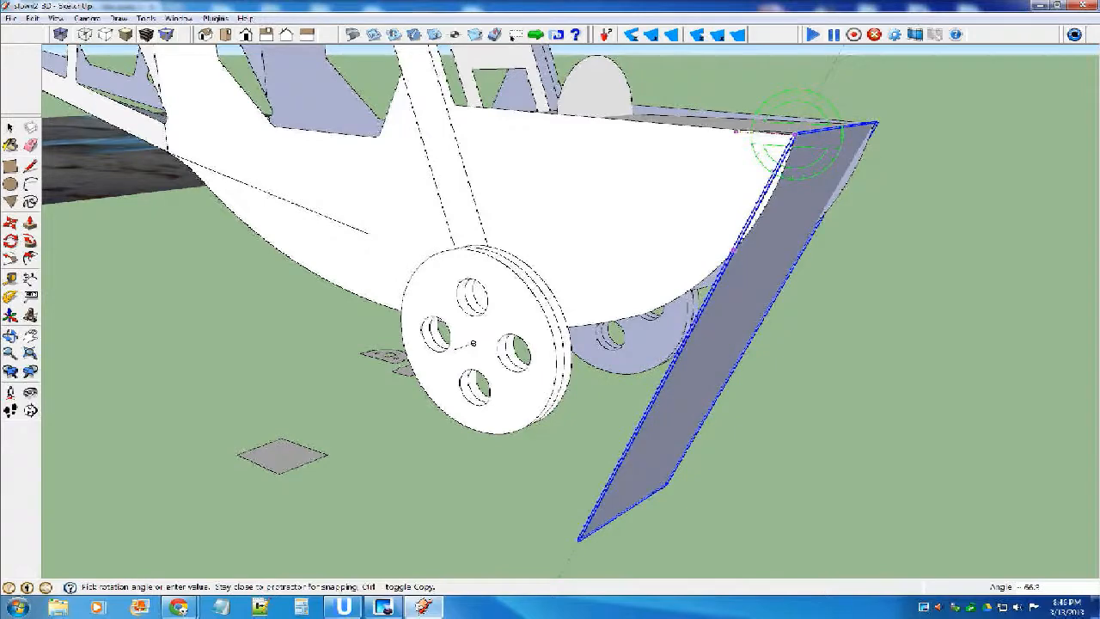
pyautogui.click(795, 142)
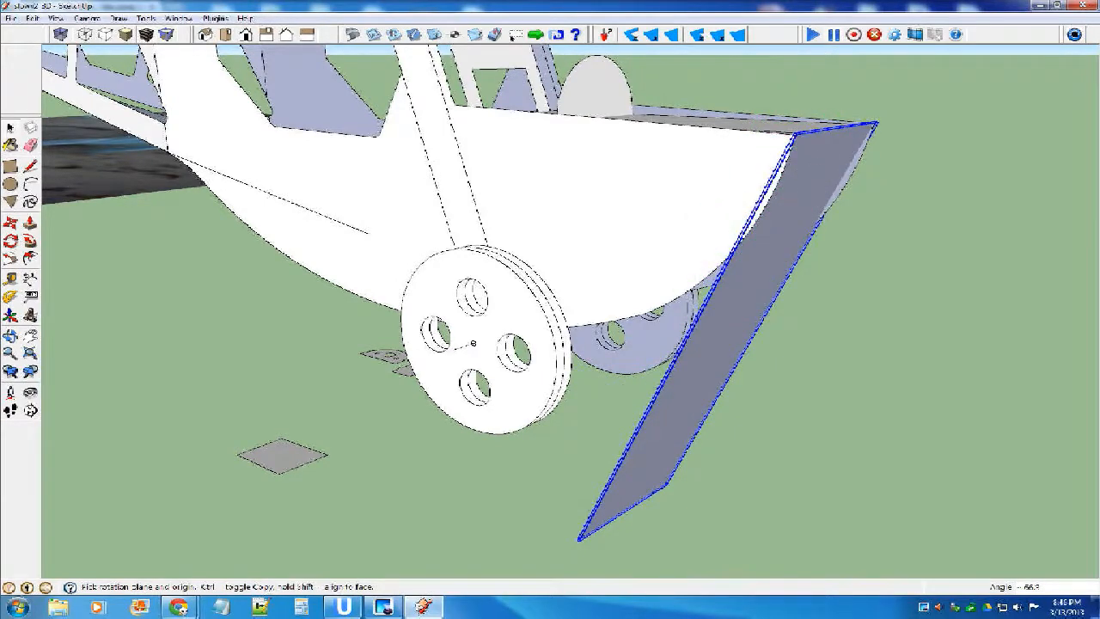
# Delete the rotated long panel from the front of the nose.
pyautogui.press('space')
pyautogui.scroll(-3, 632, 327)
pyautogui.press('Delete')
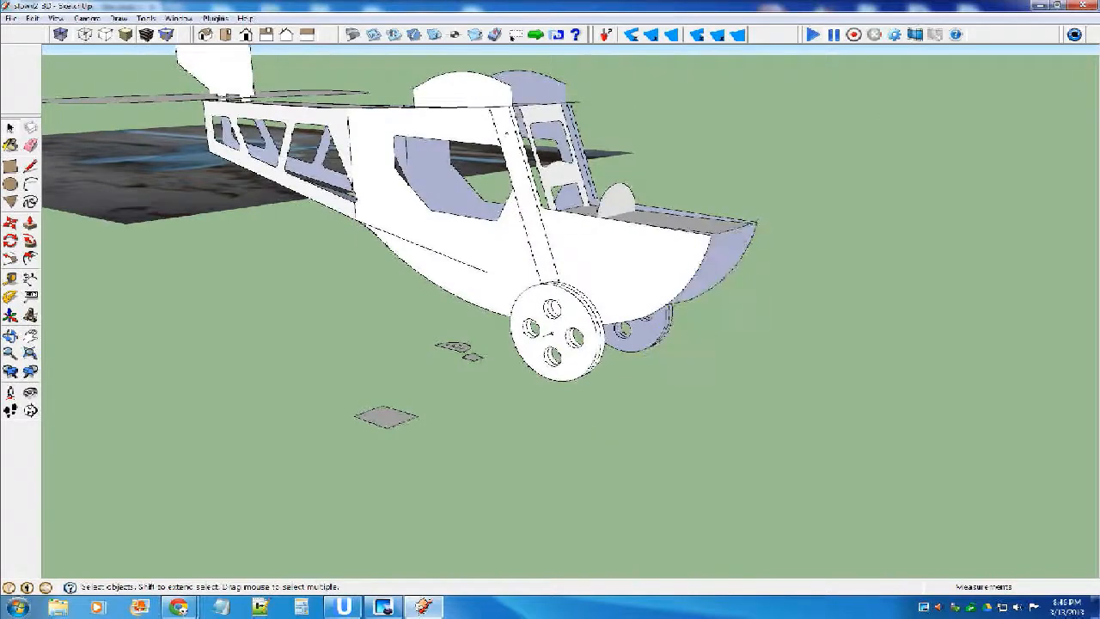
pyautogui.press('a')
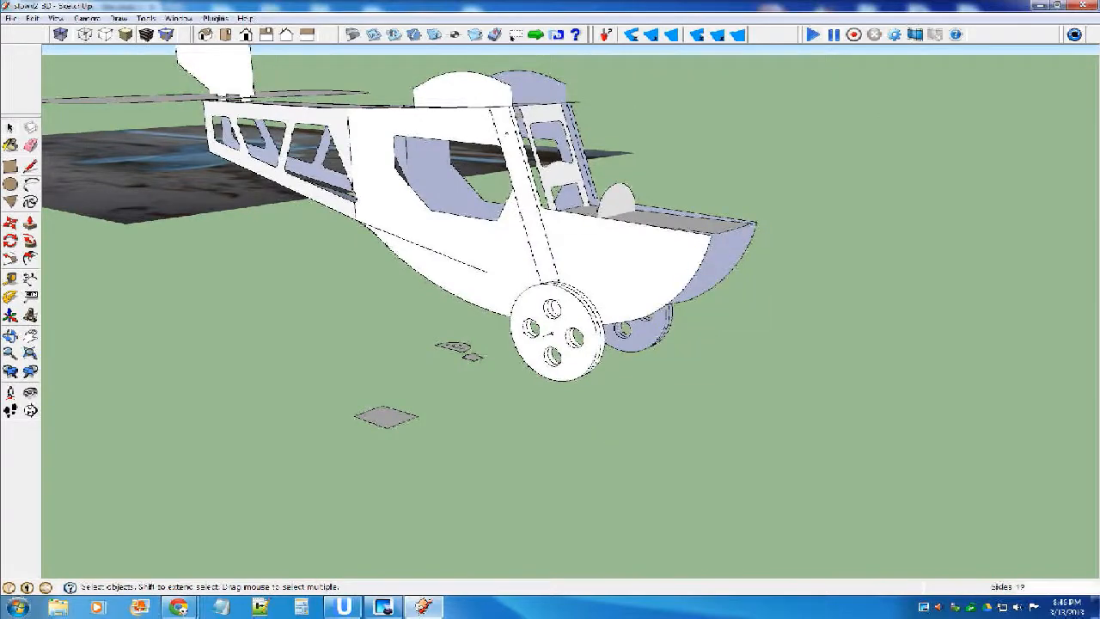
pyautogui.scroll(2, 683, 257)
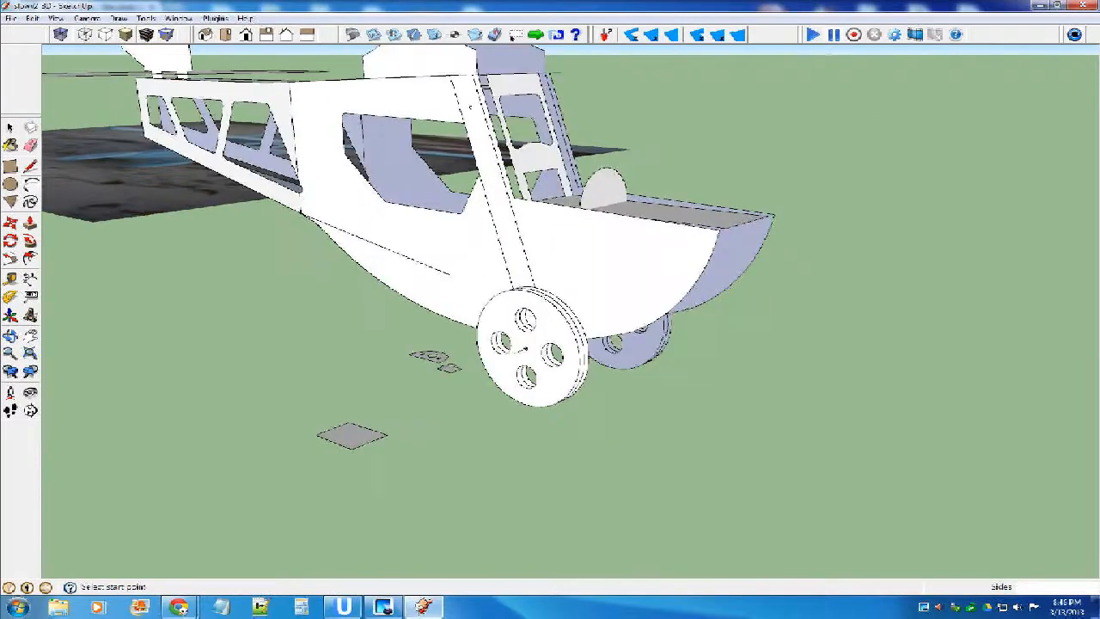
pyautogui.scroll(2, 748, 215)
pyautogui.click(383, 434)
pyautogui.moveTo(363, 439); pyautogui.dragTo(289, 269, button='middle')
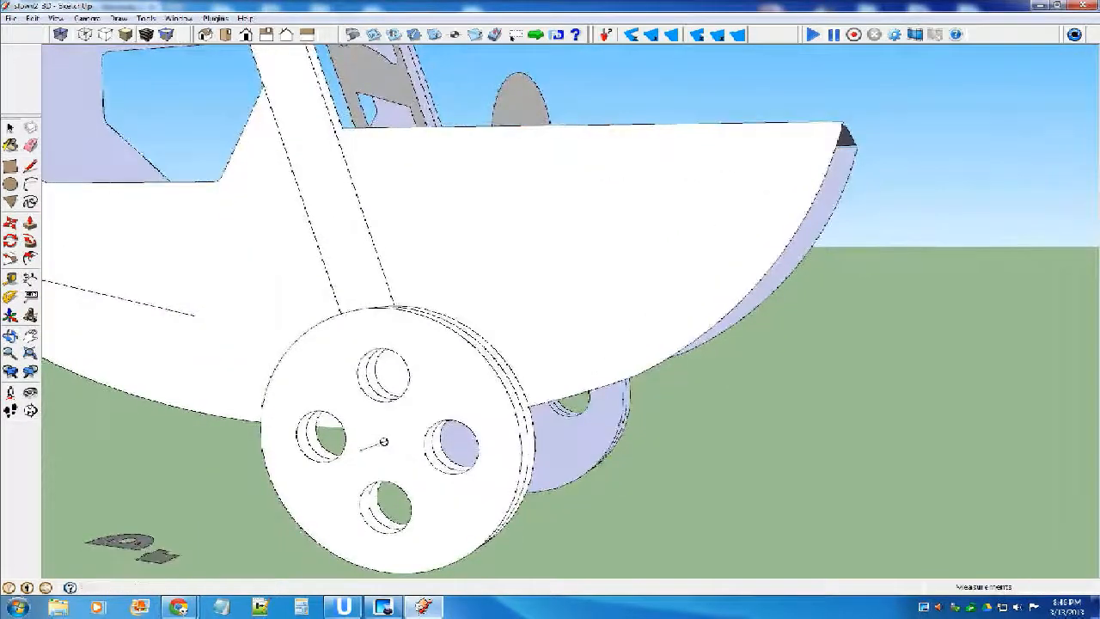
pyautogui.press('space')
# Hide the wheels and the slanted wheel struts on both sides of the fuselage component.
pyautogui.scroll(-3, 669, 303)
pyautogui.click(668, 303)
pyautogui.doubleClick(564, 331)
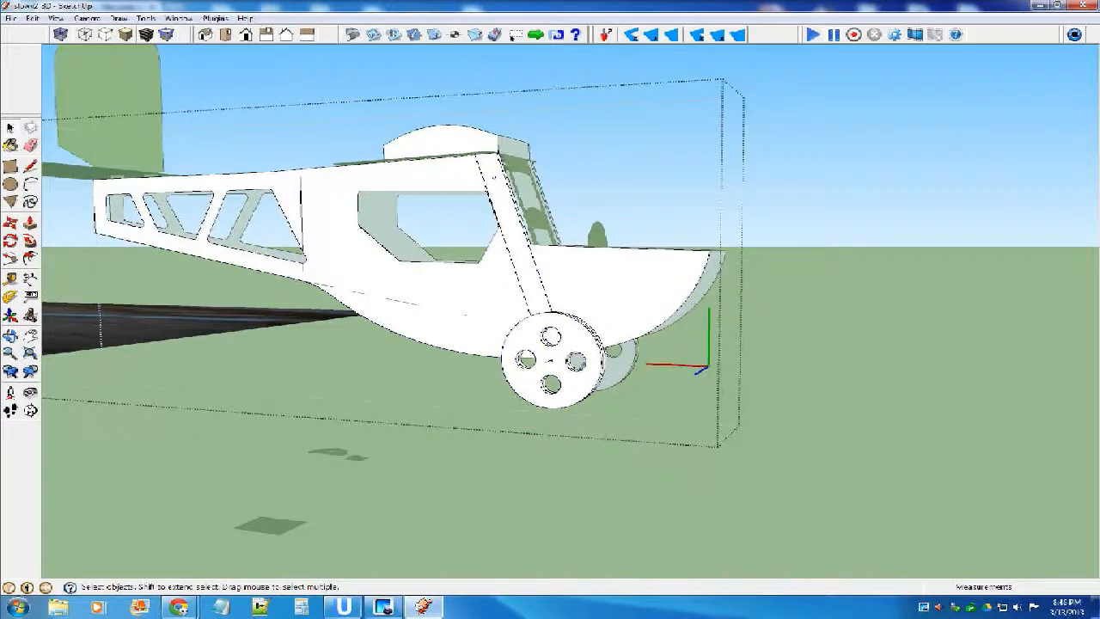
pyautogui.rightClick(564, 330)
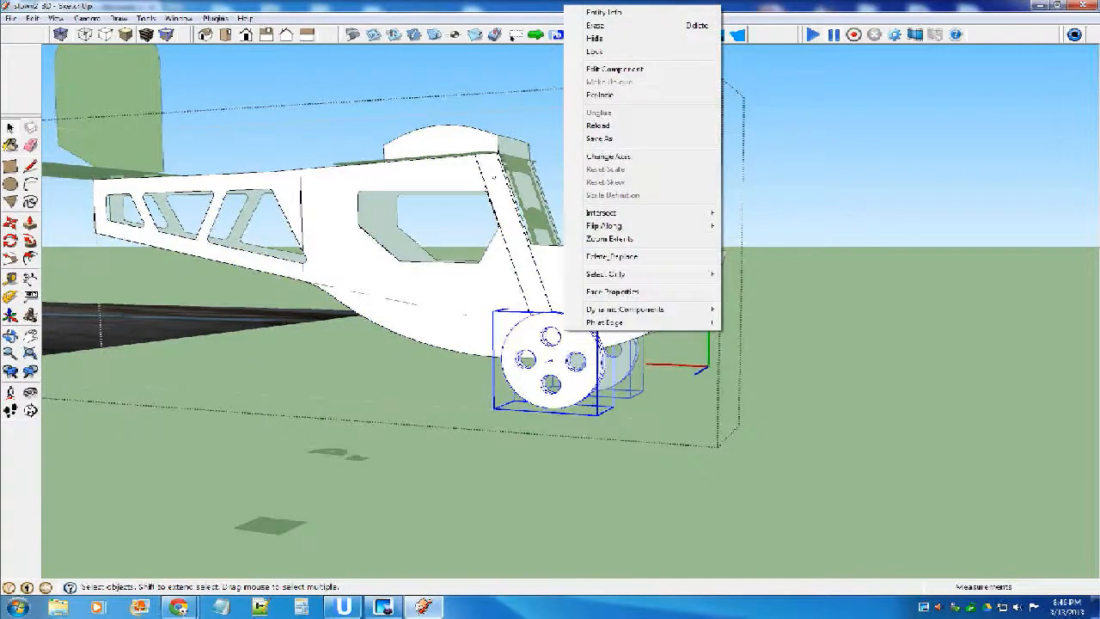
pyautogui.click(523, 293)
pyautogui.rightClick(526, 292)
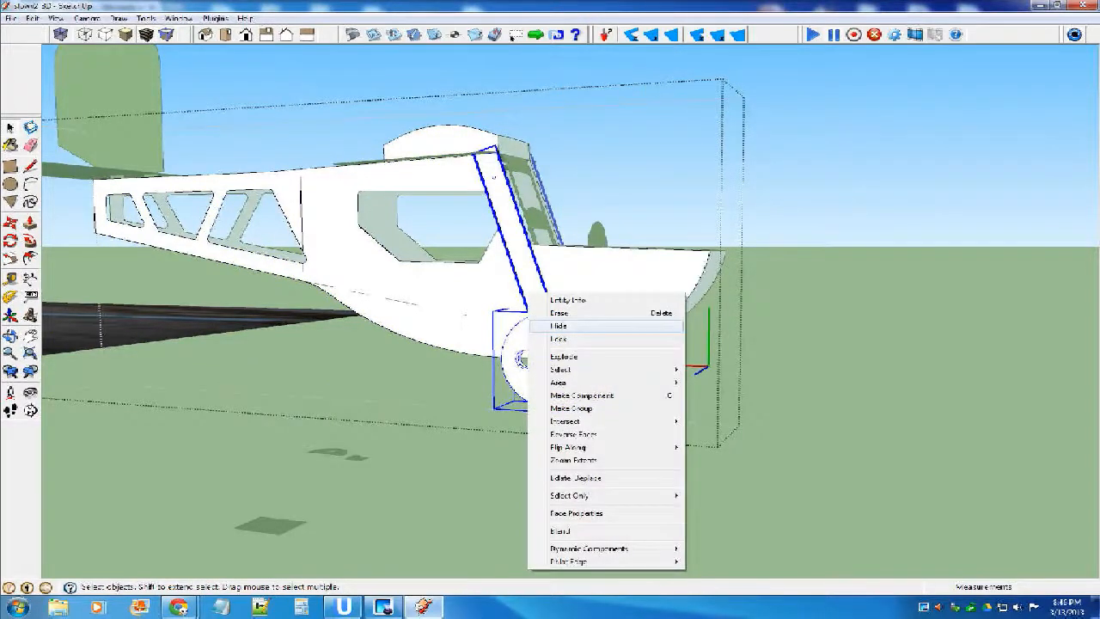
pyautogui.click(558, 327)
pyautogui.moveTo(558, 331); pyautogui.dragTo(611, 300, button='middle')
pyautogui.press('Escape')
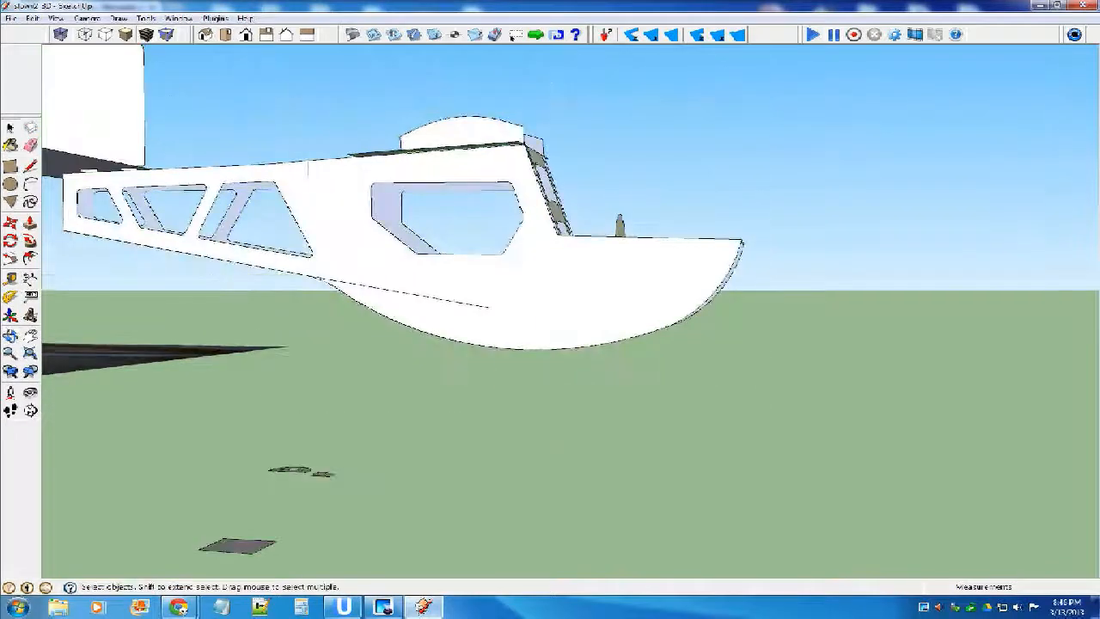
# Draw a line across the underside of the nose, joining the kinks in the lower edges of the two fuselage sides.
pyautogui.scroll(3, 694, 283)
pyautogui.scroll(1, 580, 314)
pyautogui.moveTo(580, 314); pyautogui.dragTo(592, 286, button='middle')
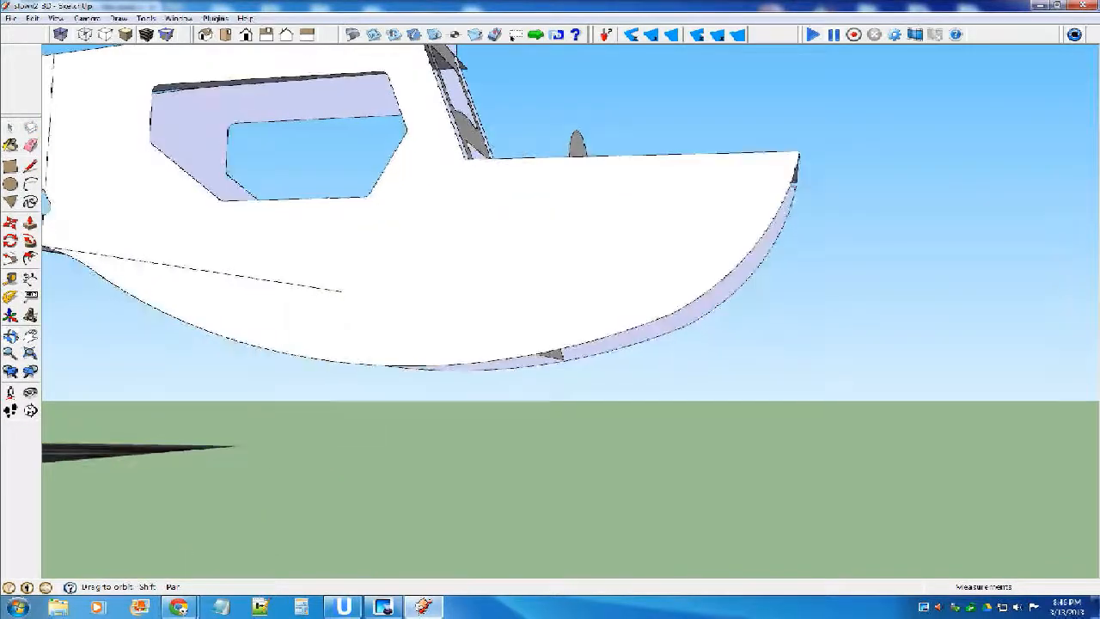
pyautogui.scroll(5, 667, 293)
pyautogui.scroll(1, 683, 301)
pyautogui.moveTo(683, 301); pyautogui.dragTo(685, 280, button='middle')
pyautogui.scroll(3, 525, 352)
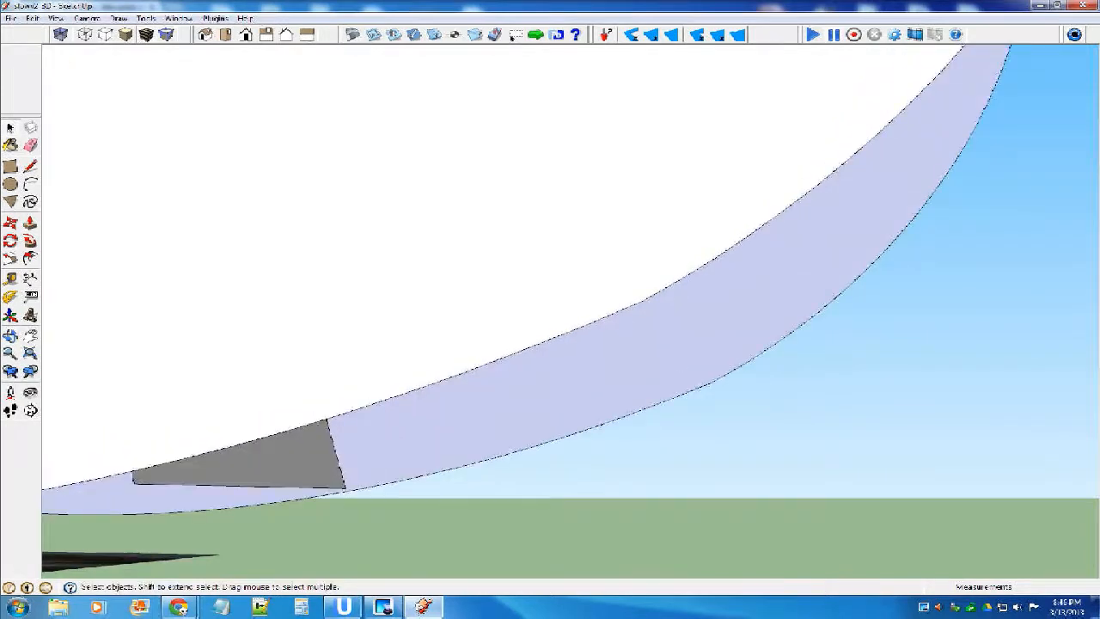
pyautogui.press('l')
pyautogui.click(641, 300)
pyautogui.middleClick(658, 359)
pyautogui.scroll(-4, 633, 342)
pyautogui.moveTo(631, 331); pyautogui.dragTo(667, 359, button='middle')
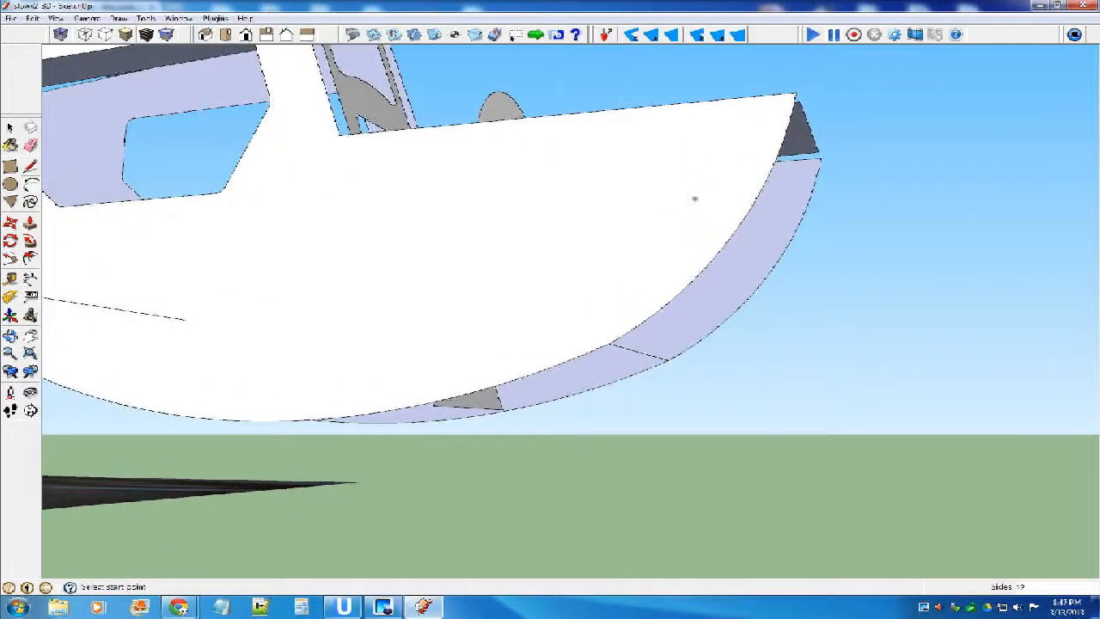
# Trace the near side's nose curve with an arc from the upper tip to the cross line, and join the two upper nose tips with a line.
pyautogui.click(795, 93)
pyautogui.click(610, 342)
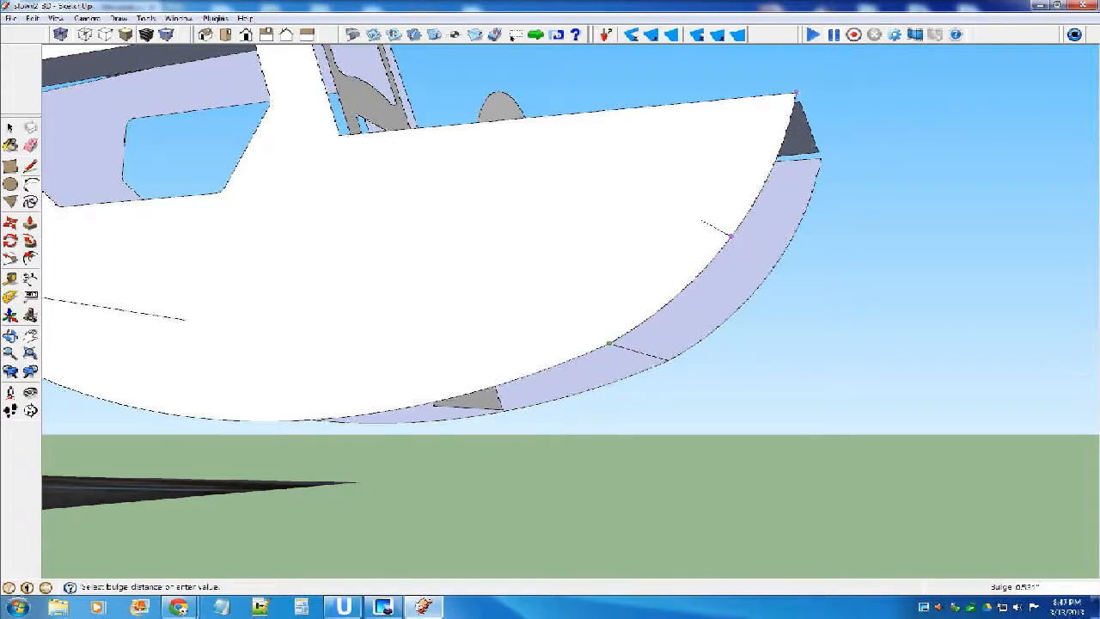
pyautogui.click(731, 235)
pyautogui.moveTo(665, 326)
pyautogui.mouseDown(button='middle')
pyautogui.moveTo(629, 352)
pyautogui.moveTo(653, 337)
pyautogui.mouseUp(button='middle')
pyautogui.click(31, 167)
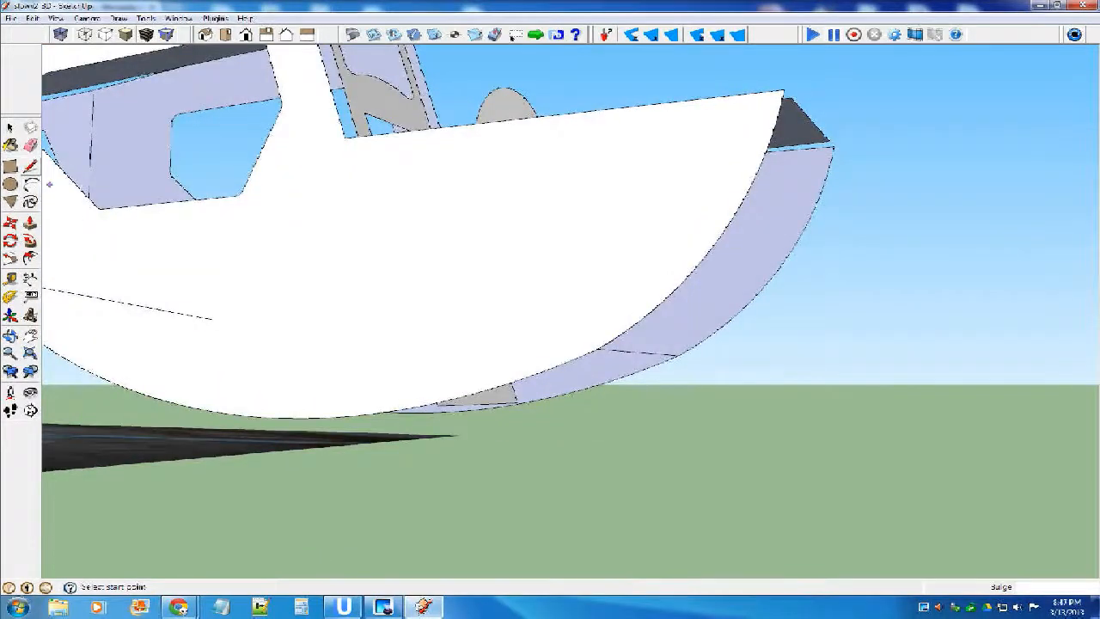
pyautogui.click(782, 90)
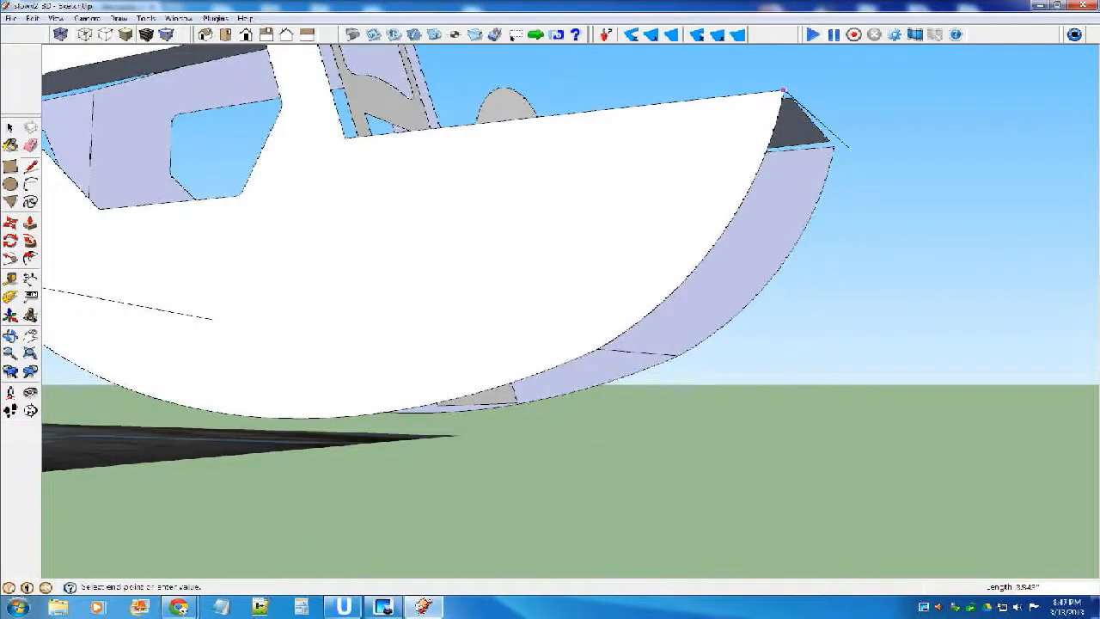
pyautogui.click(833, 147)
pyautogui.press('space')
# Copy the traced nose arc from the near upper tip to the opposite upper nose tip.
pyautogui.click(738, 209)
pyautogui.click(10, 222)
pyautogui.click(783, 91)
pyautogui.press('ctrl')
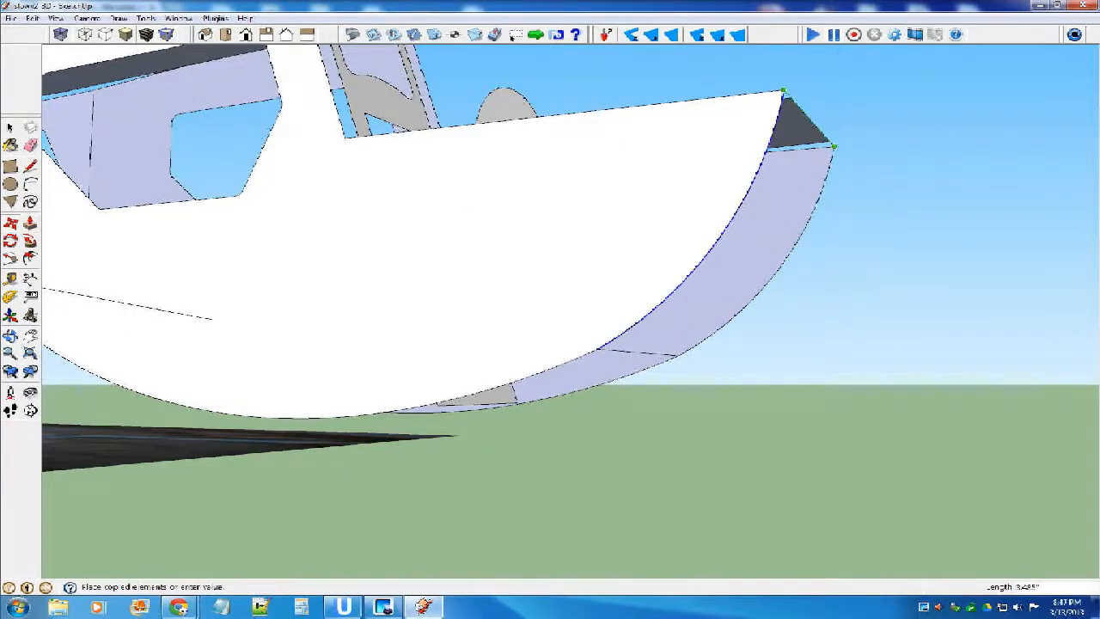
pyautogui.click(834, 147)
pyautogui.moveTo(702, 230); pyautogui.dragTo(593, 255, button='middle')
pyautogui.moveTo(511, 255); pyautogui.dragTo(690, 270, button='middle')
# Move the complete nose underside outline, both arcs and both cross lines, to the open space ahead of the airplane.
pyautogui.press('space')
pyautogui.scroll(-1, 690, 269)
pyautogui.moveTo(608, 128); pyautogui.dragTo(839, 390)
pyautogui.press('m')
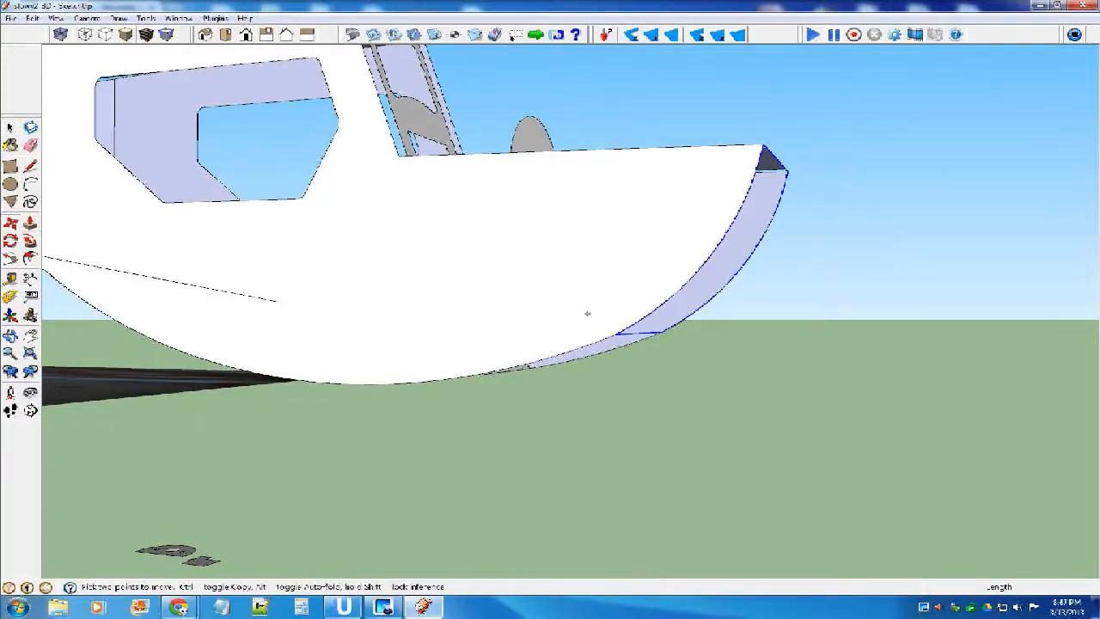
pyautogui.click(616, 334)
pyautogui.click(841, 335)
pyautogui.moveTo(842, 336)
pyautogui.mouseDown(button='middle')
pyautogui.moveTo(885, 359)
pyautogui.moveTo(849, 333)
pyautogui.mouseUp(button='middle')
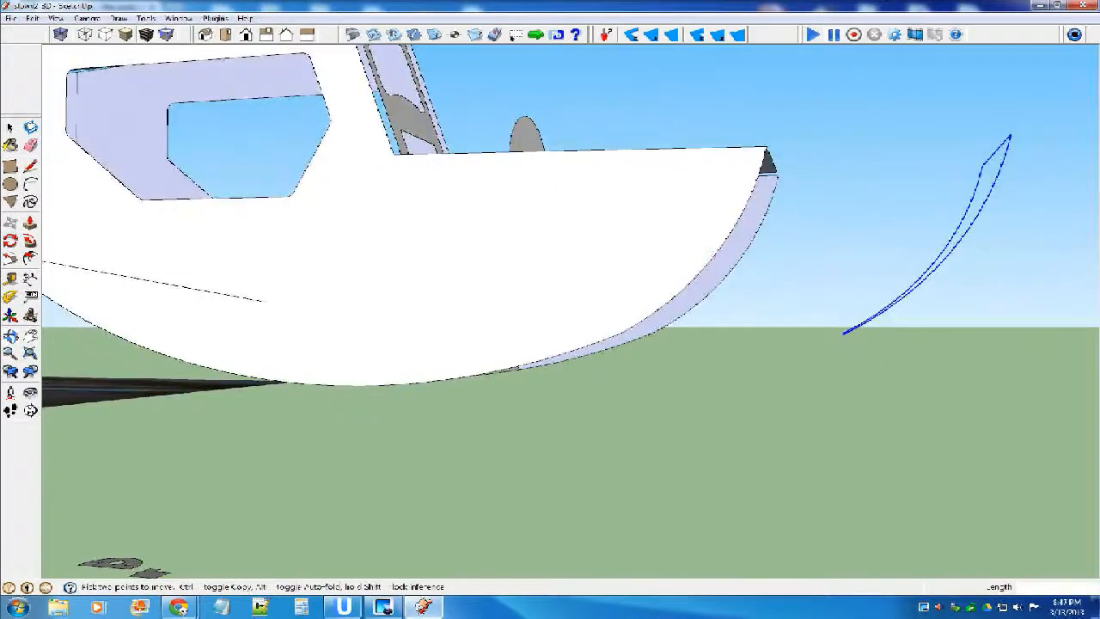
# Draw a line between the matching first segment endpoints of the two arcs, near the lower end of the moved outline.
pyautogui.scroll(3, 709, 252)
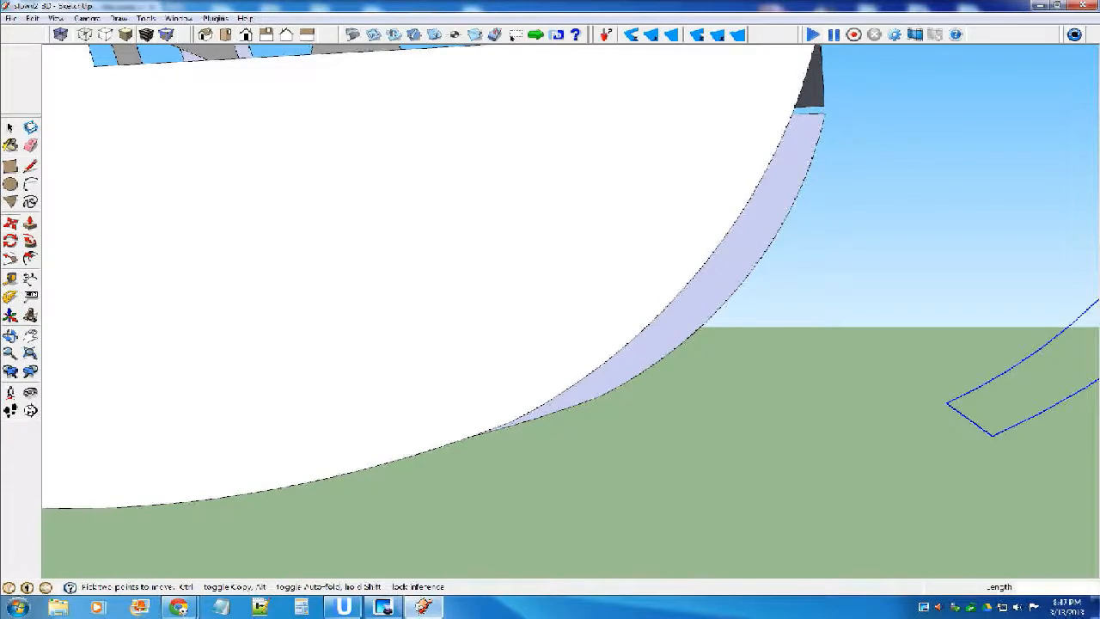
pyautogui.scroll(-3, 655, 236)
pyautogui.moveTo(654, 236); pyautogui.dragTo(700, 330, button='middle')
pyautogui.scroll(3, 926, 225)
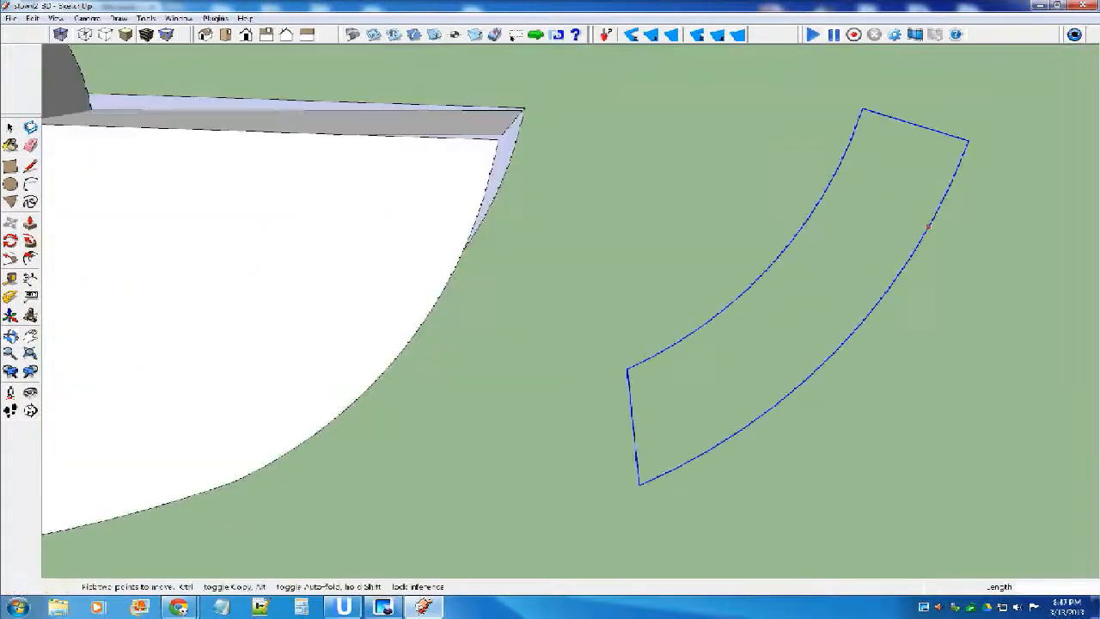
pyautogui.scroll(3, 764, 310)
pyautogui.scroll(-4, 764, 309)
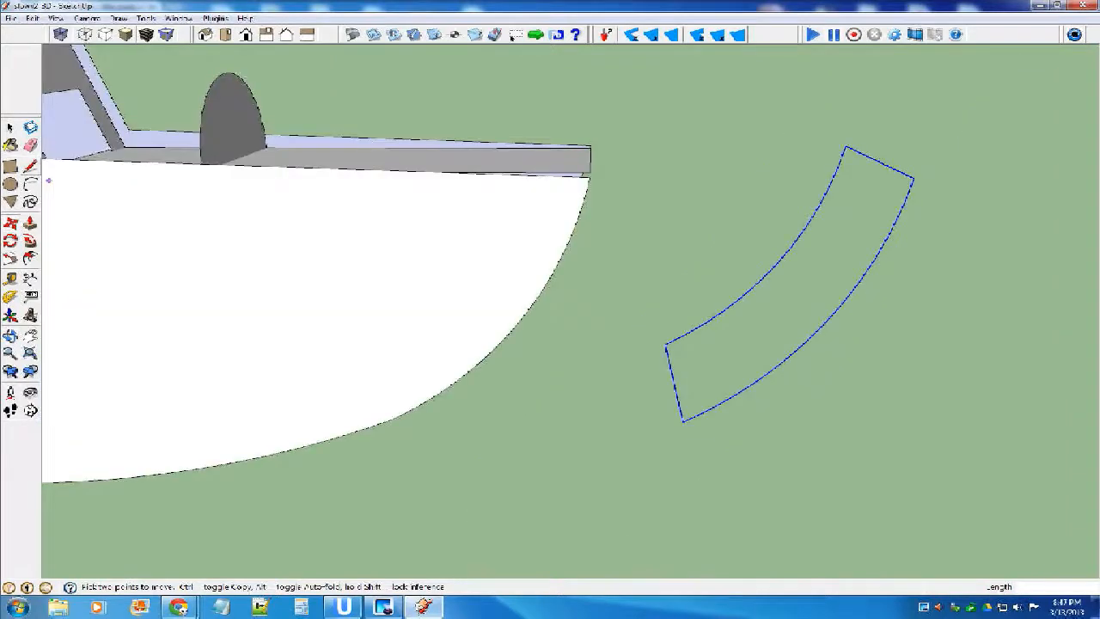
pyautogui.click(31, 166)
pyautogui.scroll(3, 809, 305)
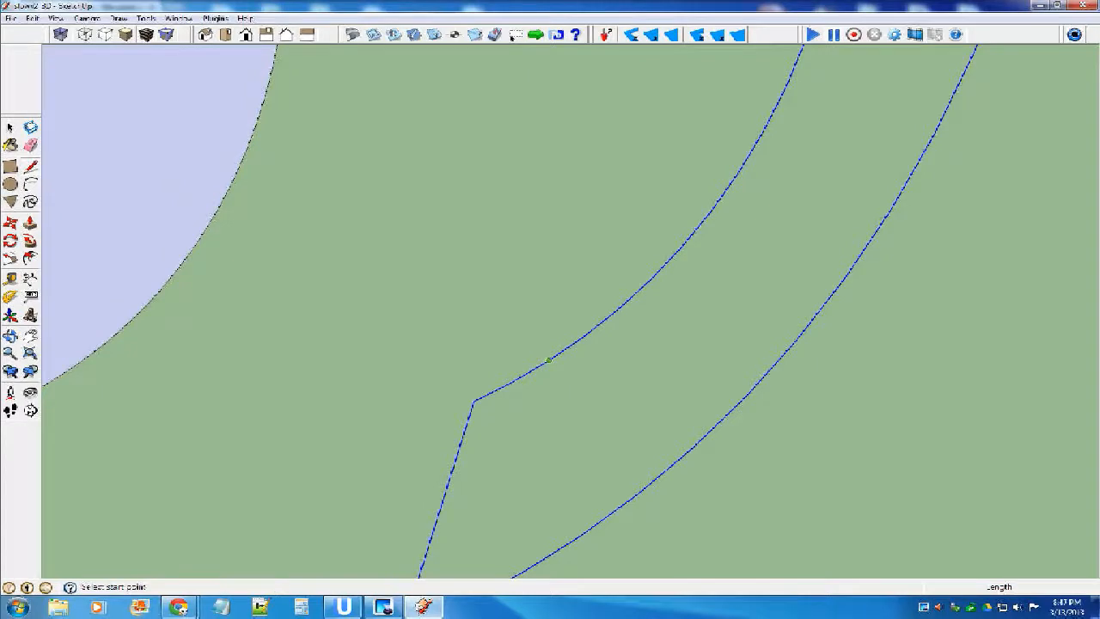
pyautogui.click(548, 361)
pyautogui.scroll(-2, 547, 361)
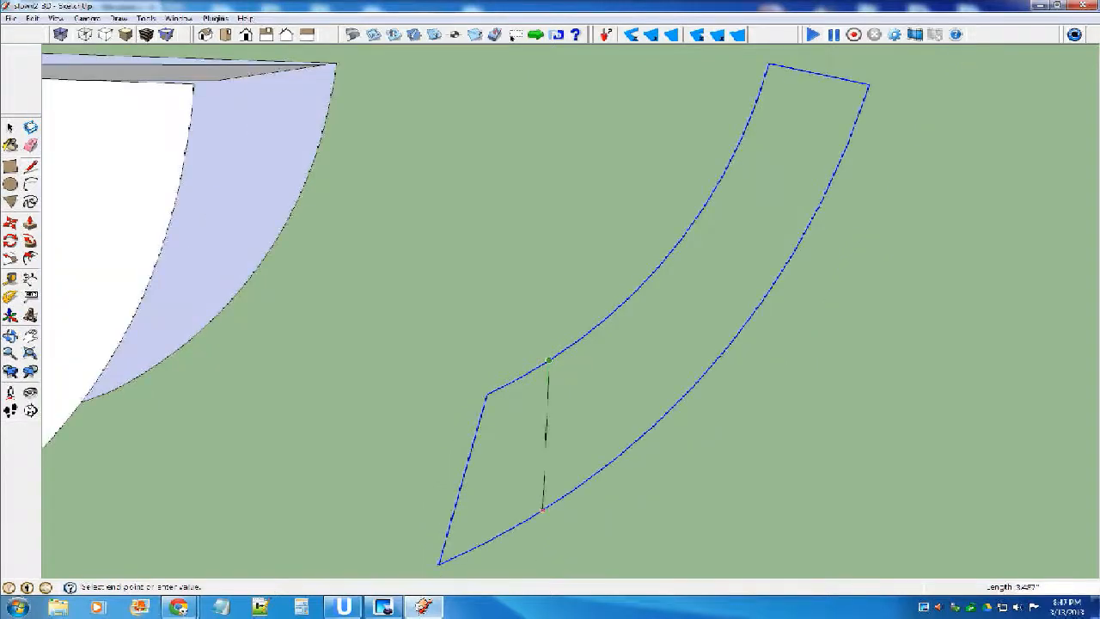
pyautogui.click(529, 518)
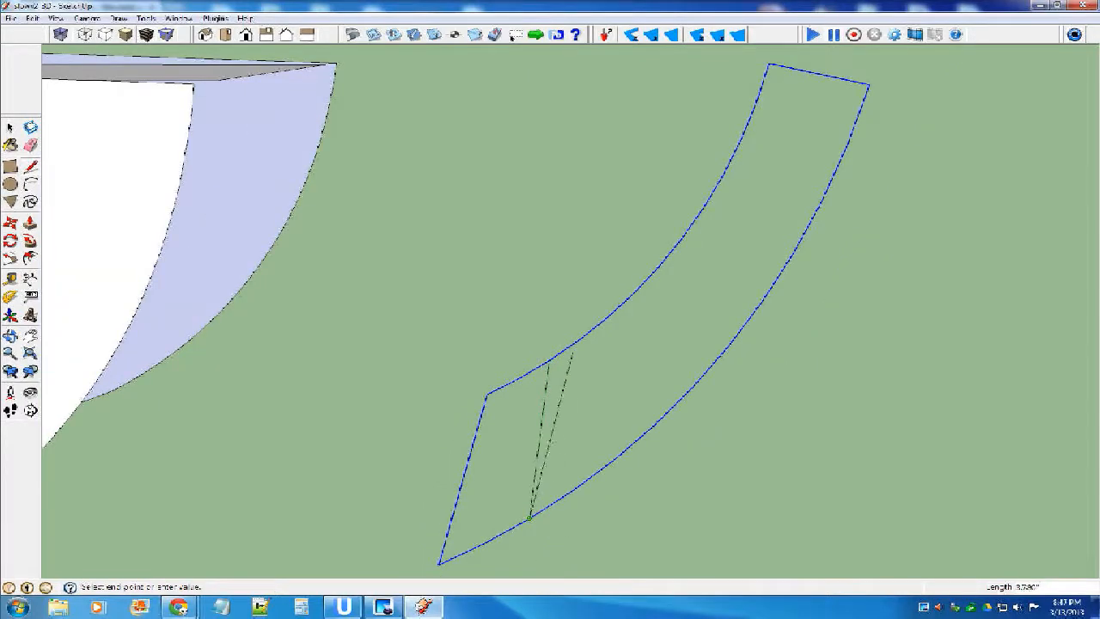
pyautogui.click(439, 564)
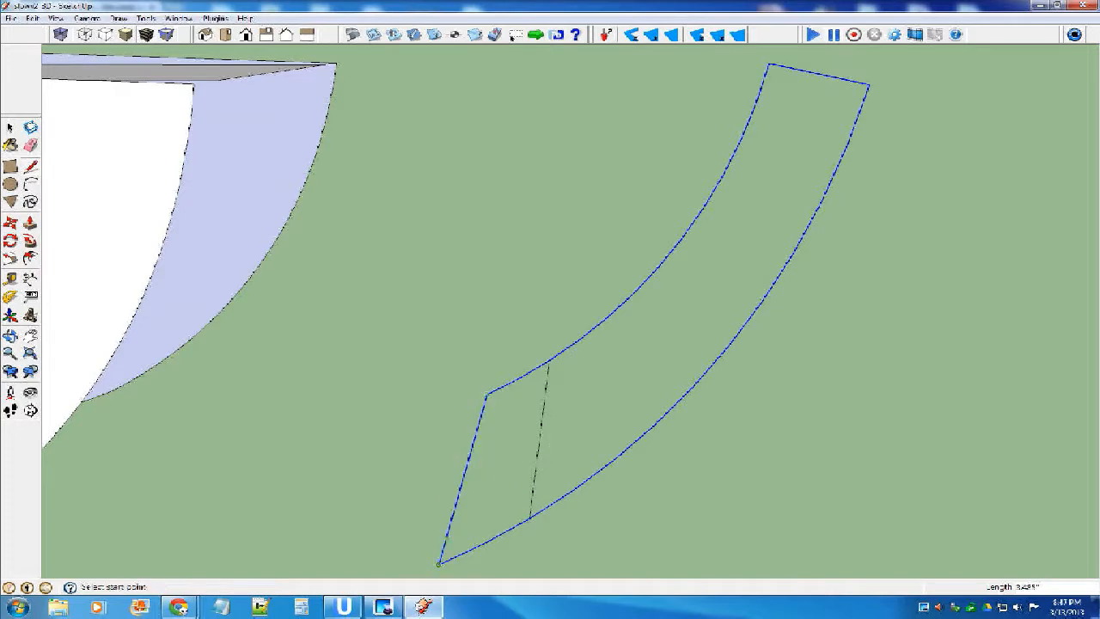
pyautogui.moveTo(486, 395); pyautogui.dragTo(614, 373, button='middle')
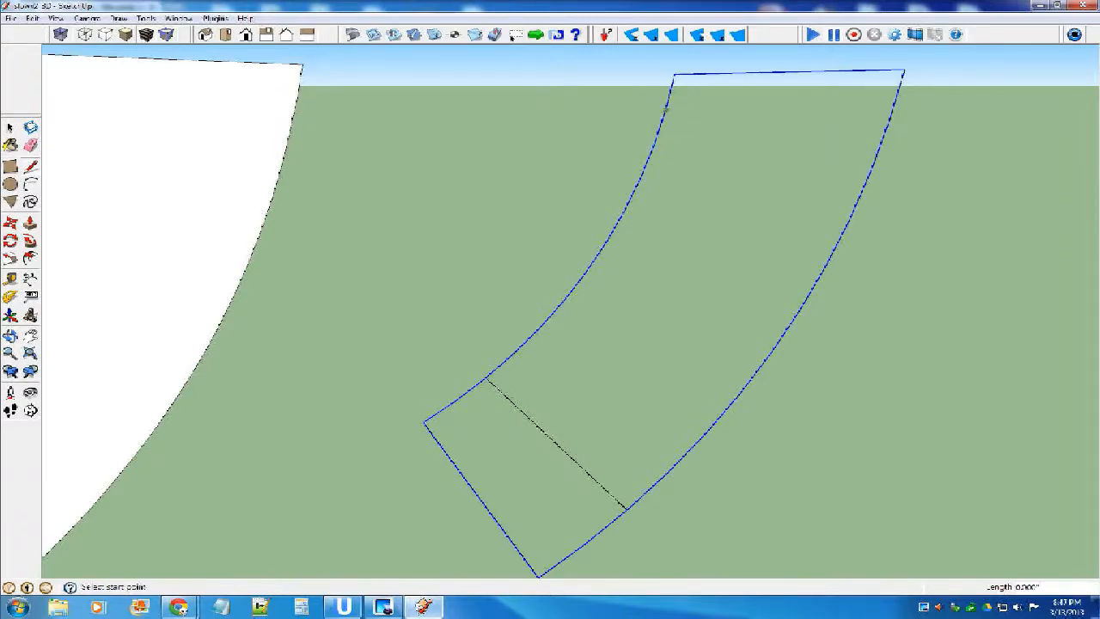
# Join the remaining matching segment endpoints of the two arcs with cross lines, filling the whole nose underside outline with faces.
pyautogui.click(666, 110)
pyautogui.click(890, 120)
pyautogui.click(653, 146)
pyautogui.click(869, 171)
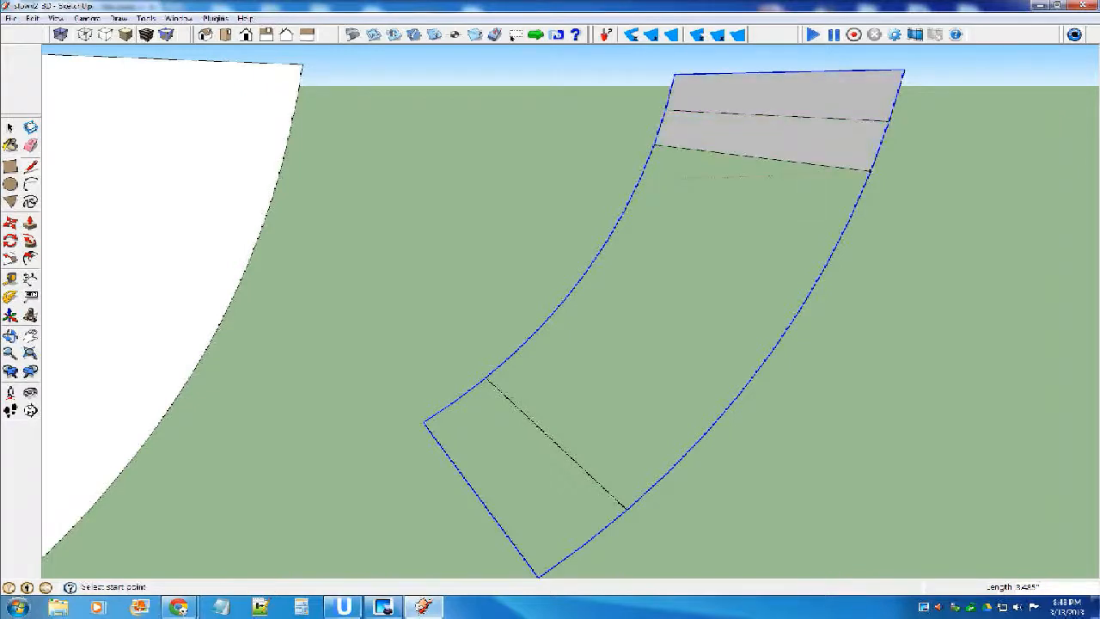
pyautogui.click(639, 177)
pyautogui.click(849, 219)
pyautogui.click(625, 210)
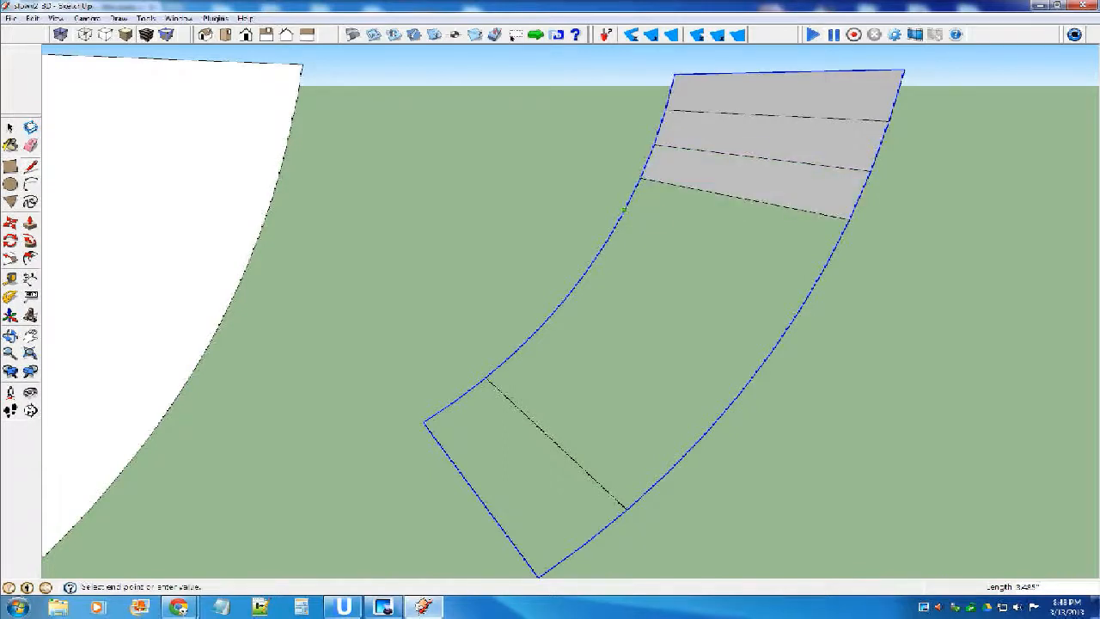
pyautogui.click(823, 264)
pyautogui.click(606, 241)
pyautogui.click(799, 308)
pyautogui.click(585, 272)
pyautogui.click(767, 352)
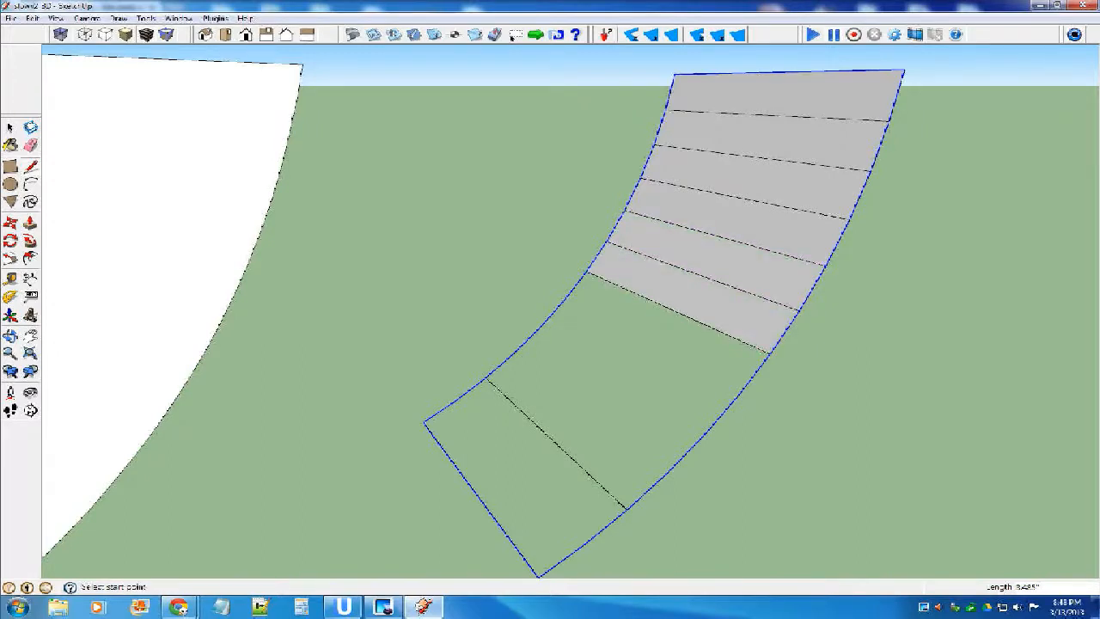
pyautogui.click(566, 301)
pyautogui.click(737, 394)
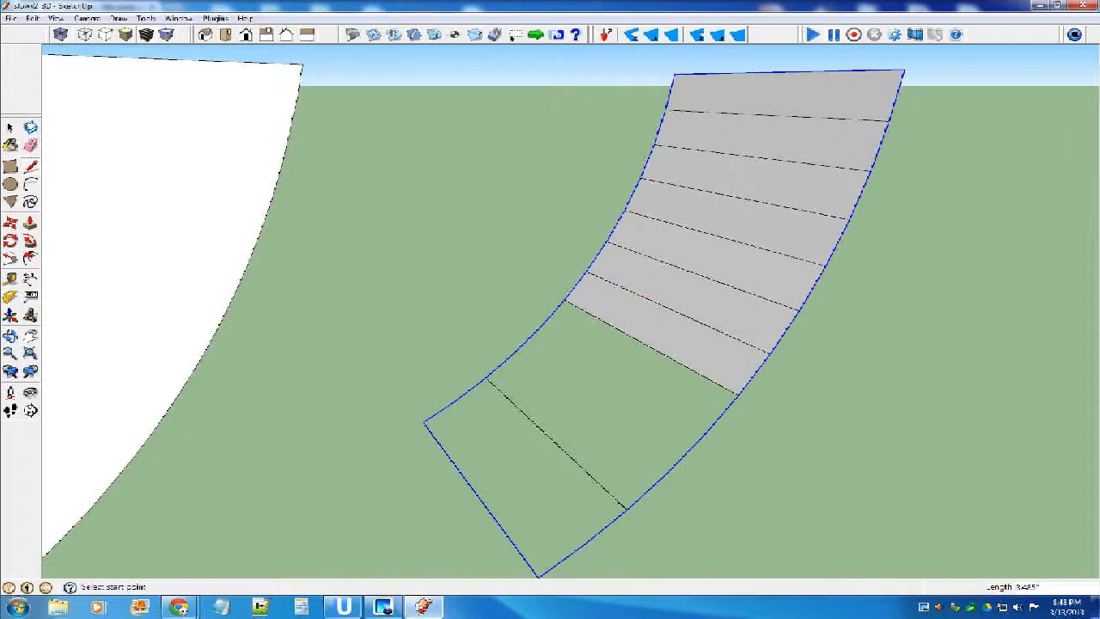
pyautogui.click(538, 327)
pyautogui.click(703, 434)
pyautogui.click(513, 353)
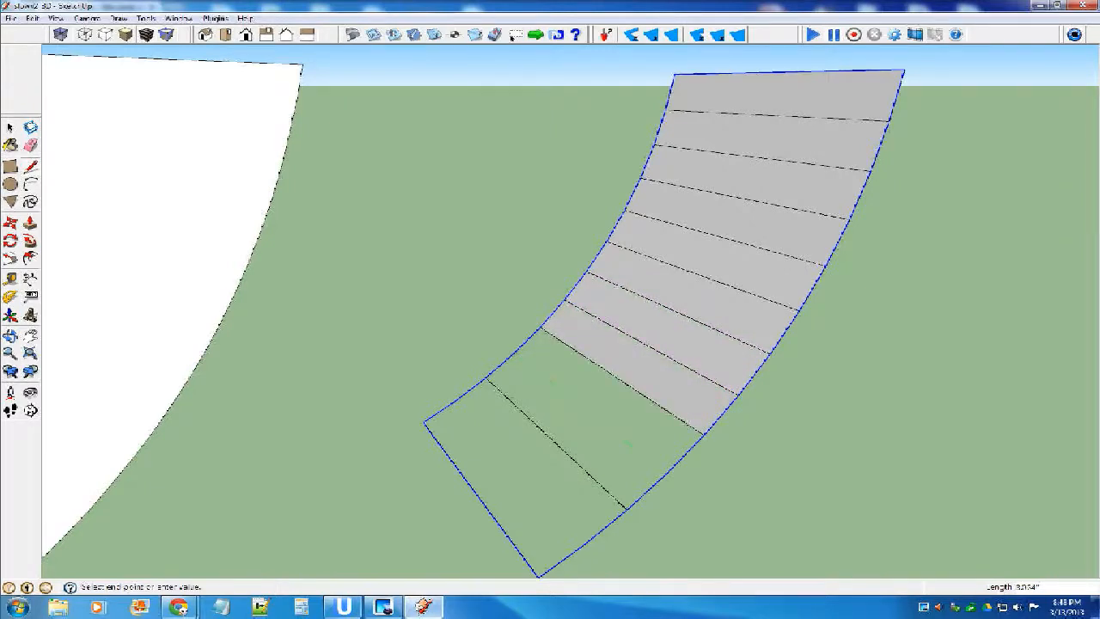
pyautogui.click(667, 471)
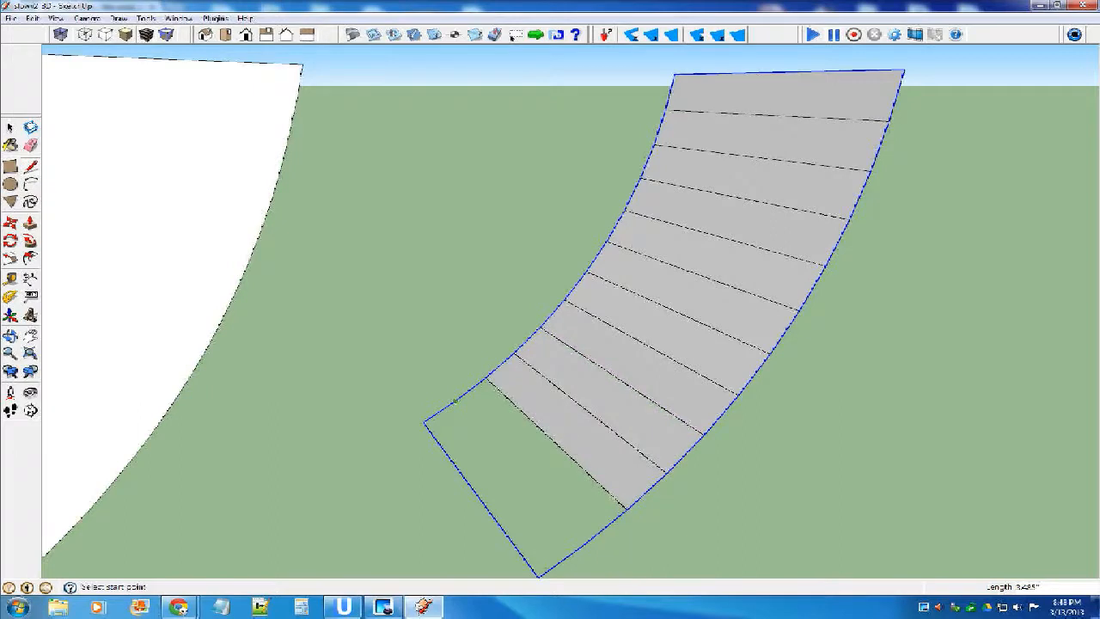
pyautogui.click(456, 400)
pyautogui.click(584, 543)
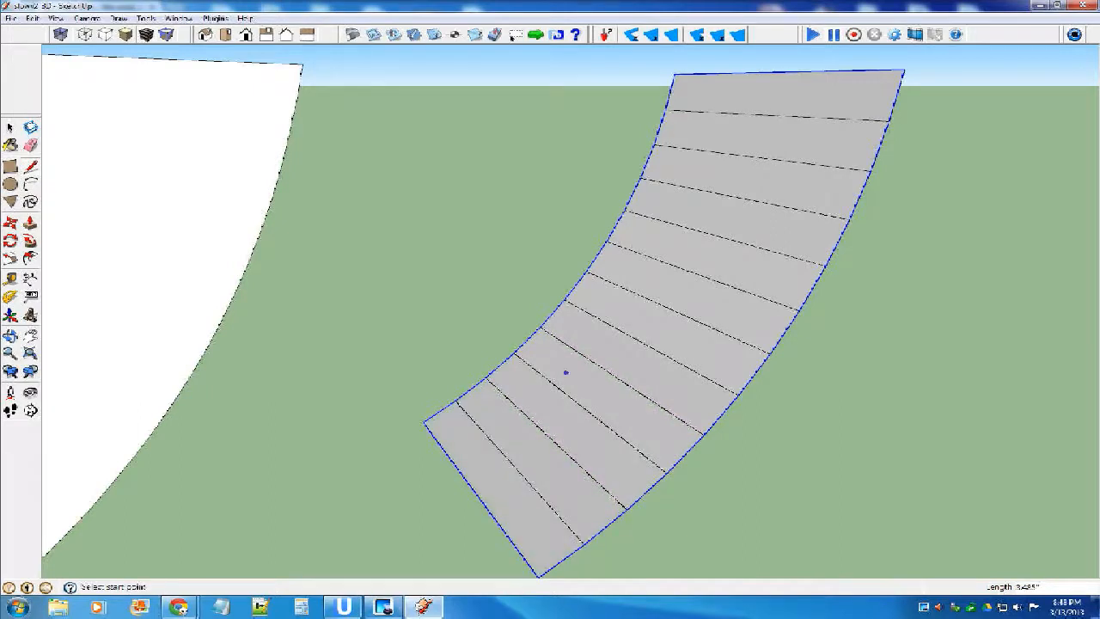
# Make the complete segmented nose underside strip into a component.
pyautogui.scroll(-2, 574, 360)
pyautogui.press('space')
pyautogui.click(492, 201)
pyautogui.scroll(-5, 492, 199)
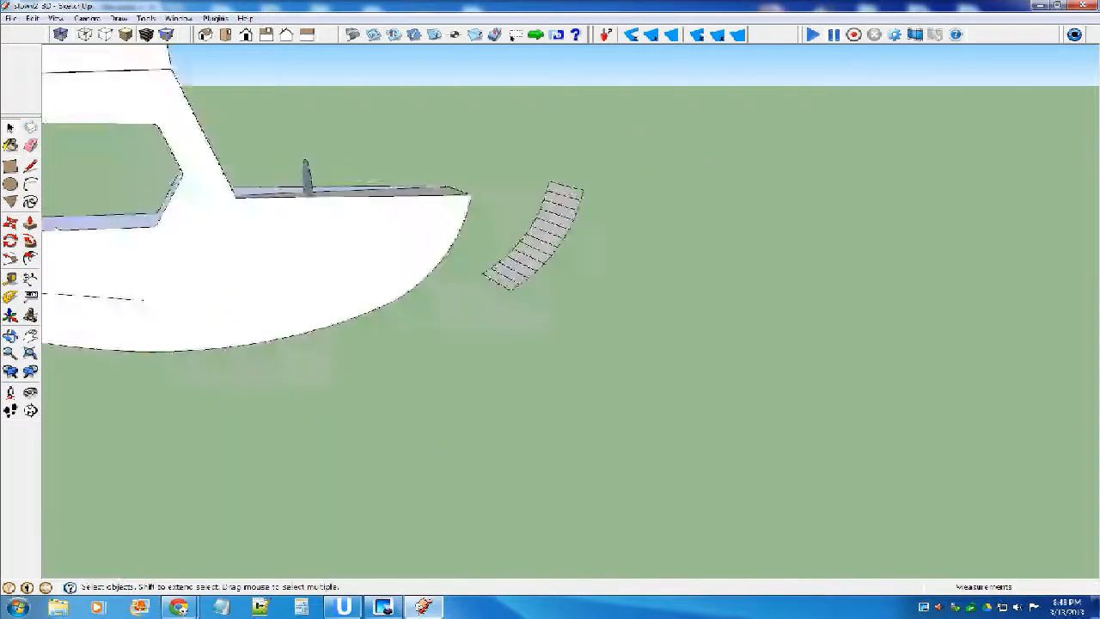
pyautogui.moveTo(484, 164); pyautogui.dragTo(599, 332)
pyautogui.moveTo(481, 163); pyautogui.dragTo(601, 302)
pyautogui.press('g')
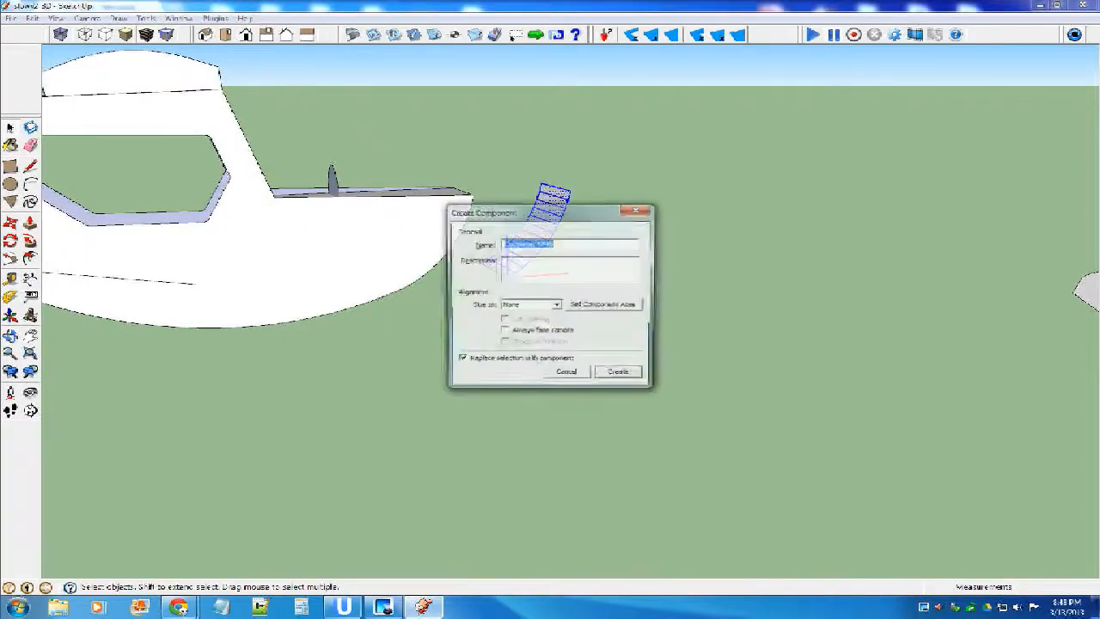
pyautogui.press('Return')
# Open the nose strip component for editing, reverse all of its faces and close it.
pyautogui.scroll(4, 551, 225)
pyautogui.scroll(1, 555, 221)
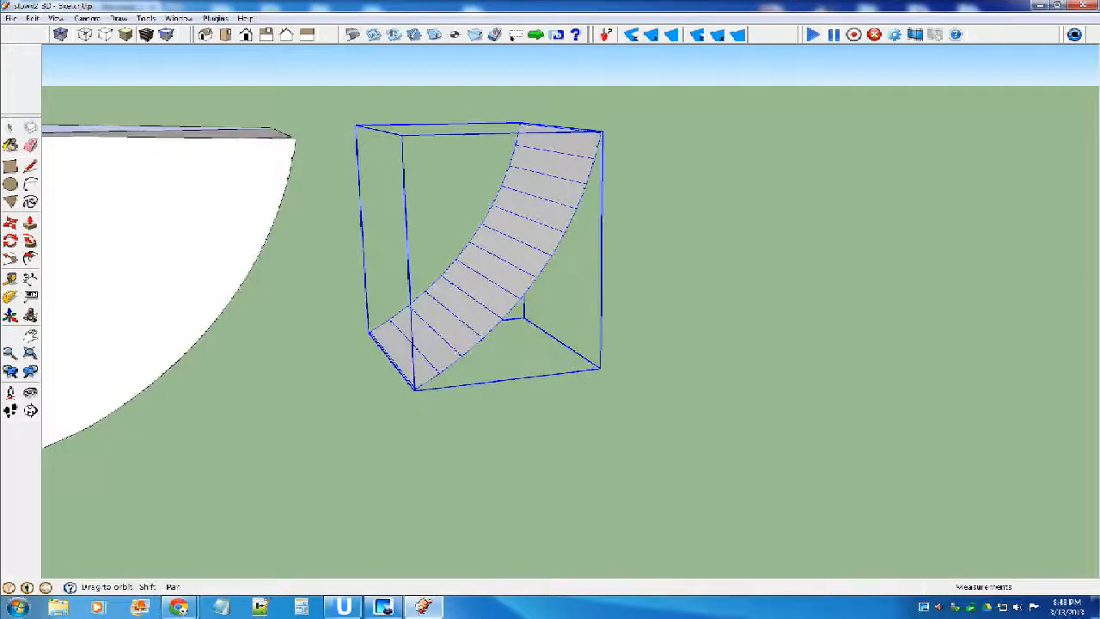
pyautogui.moveTo(554, 220); pyautogui.dragTo(399, 196, button='middle')
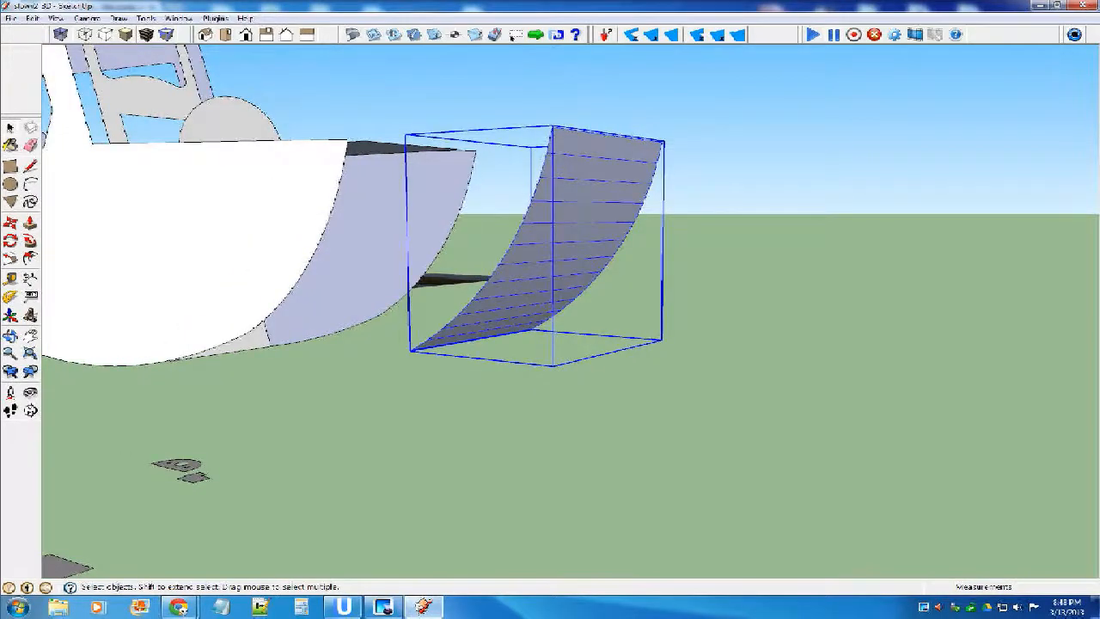
pyautogui.doubleClick(565, 211)
pyautogui.rightClick(566, 210)
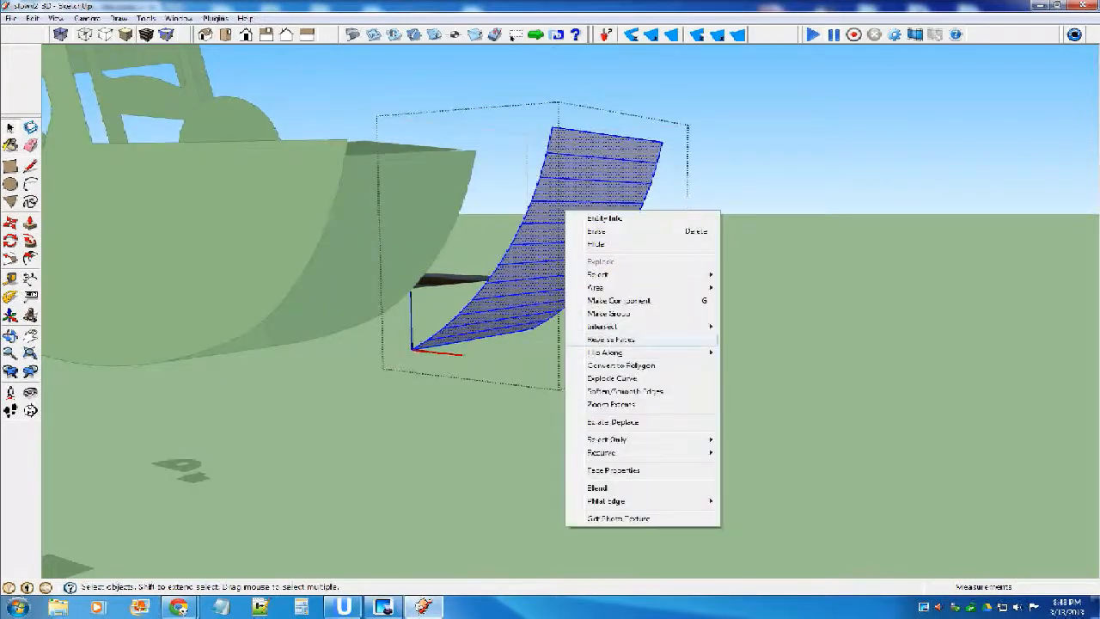
pyautogui.click(611, 340)
pyautogui.click(730, 348)
# Copy the nose strip component into the open space farther ahead of the airplane.
pyautogui.moveTo(731, 348); pyautogui.dragTo(786, 396, button='middle')
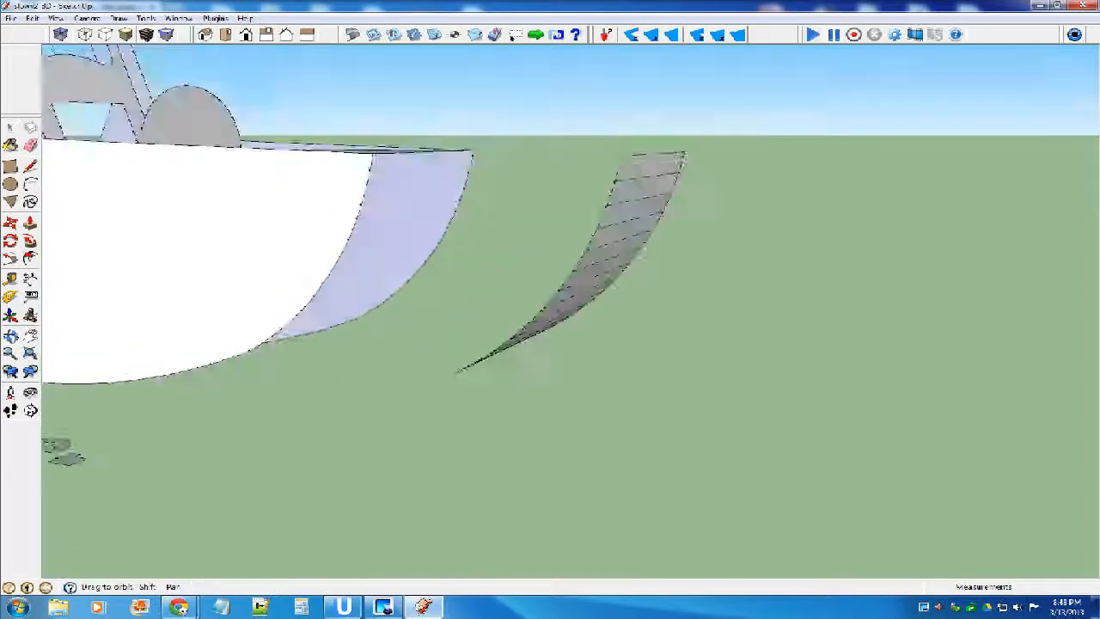
pyautogui.moveTo(344, 171); pyautogui.dragTo(411, 262, button='middle')
pyautogui.scroll(-4, 410, 263)
pyautogui.moveTo(498, 245); pyautogui.dragTo(531, 247, button='middle')
pyautogui.scroll(-1, 531, 248)
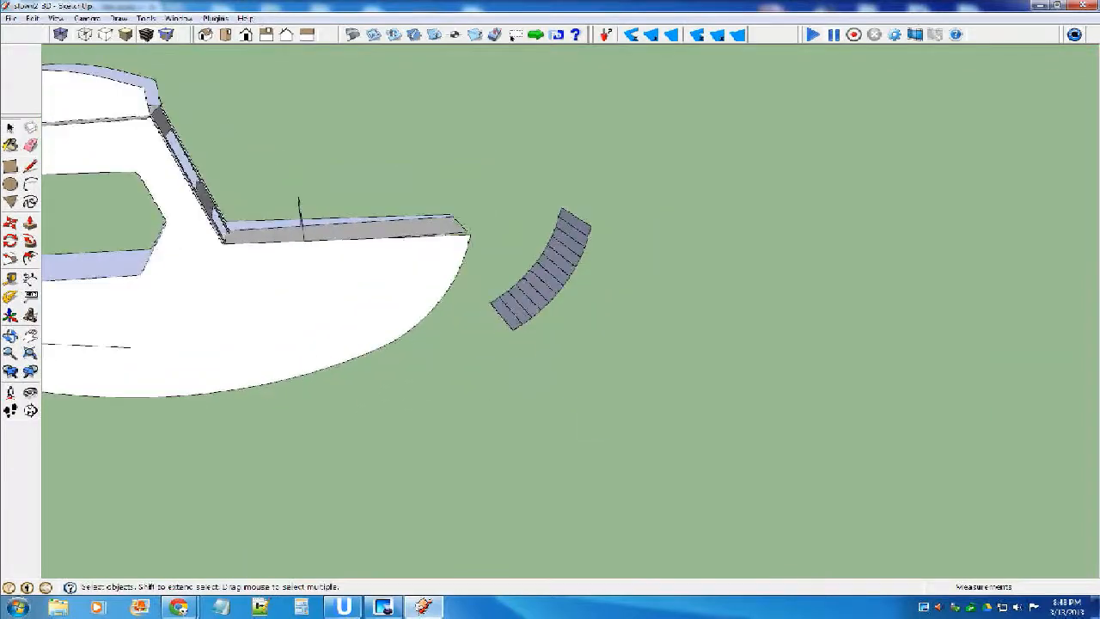
pyautogui.scroll(2, 557, 236)
pyautogui.click(564, 258)
pyautogui.click(10, 222)
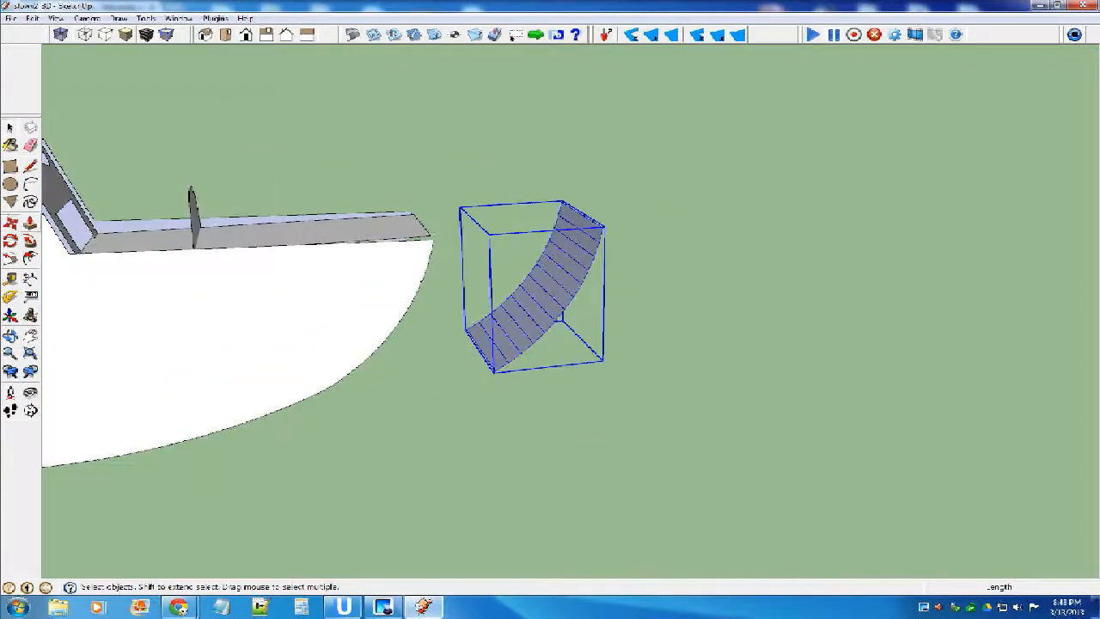
pyautogui.press('ctrl')
pyautogui.click(569, 275)
pyautogui.click(791, 255)
# Explode the copied strip and unfold its segments from the upper end down with the Unfold Tool.
pyautogui.rightClick(760, 250)
pyautogui.click(794, 340)
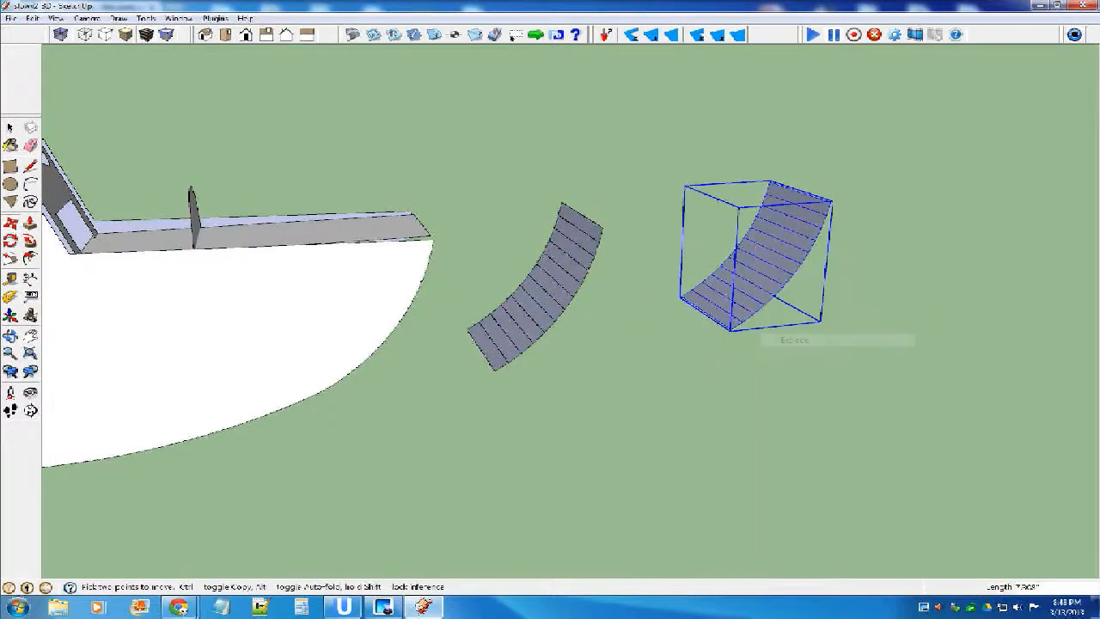
pyautogui.press('space')
pyautogui.click(215, 18)
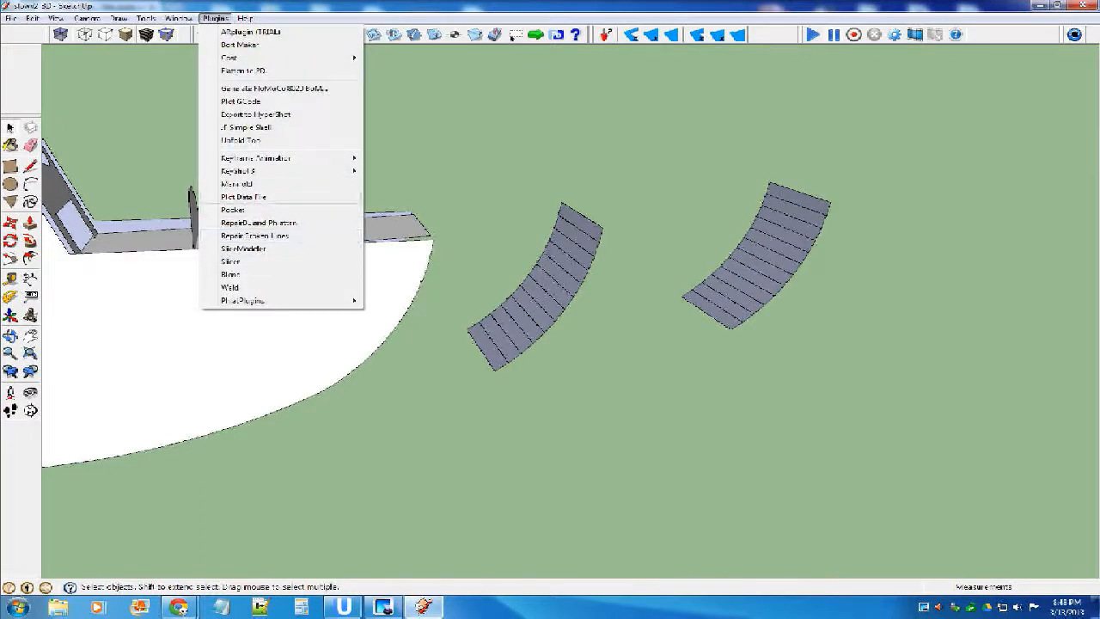
pyautogui.click(240, 140)
pyautogui.click(798, 198)
pyautogui.click(789, 221)
pyautogui.click(784, 233)
pyautogui.click(779, 244)
pyautogui.click(772, 255)
pyautogui.click(762, 265)
pyautogui.click(755, 275)
pyautogui.click(746, 284)
pyautogui.click(737, 292)
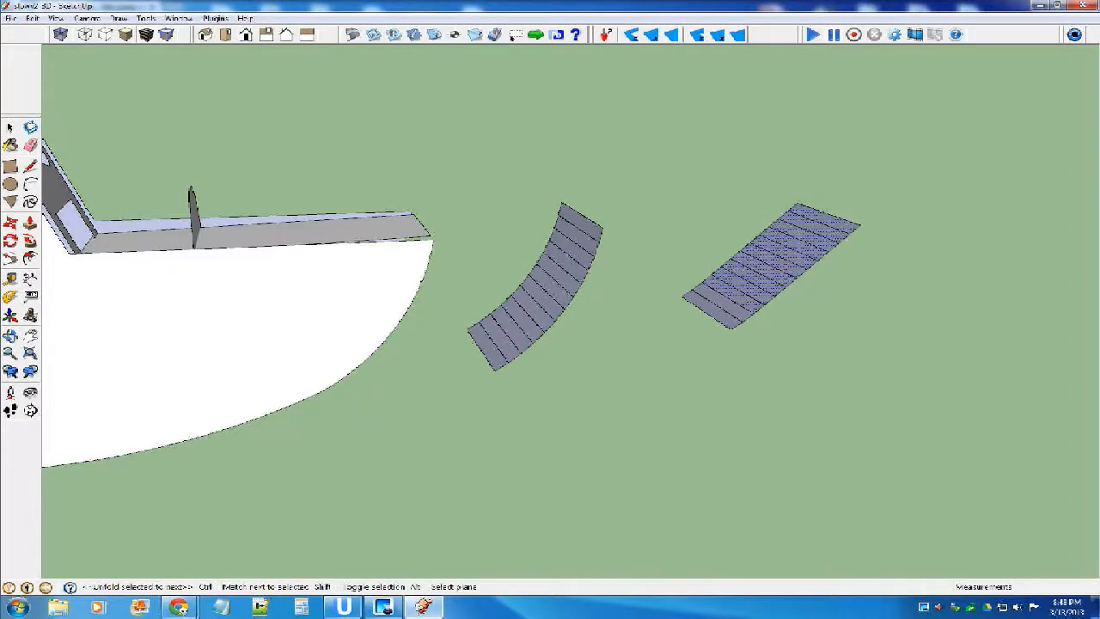
pyautogui.click(728, 300)
pyautogui.click(719, 309)
# Draw a rectangle about 4.7 by 3.9 inches flat on the ground beside the unfolded strip and select it.
pyautogui.moveTo(719, 308); pyautogui.dragTo(670, 273, button='middle')
pyautogui.press('r')
pyautogui.click(679, 445)
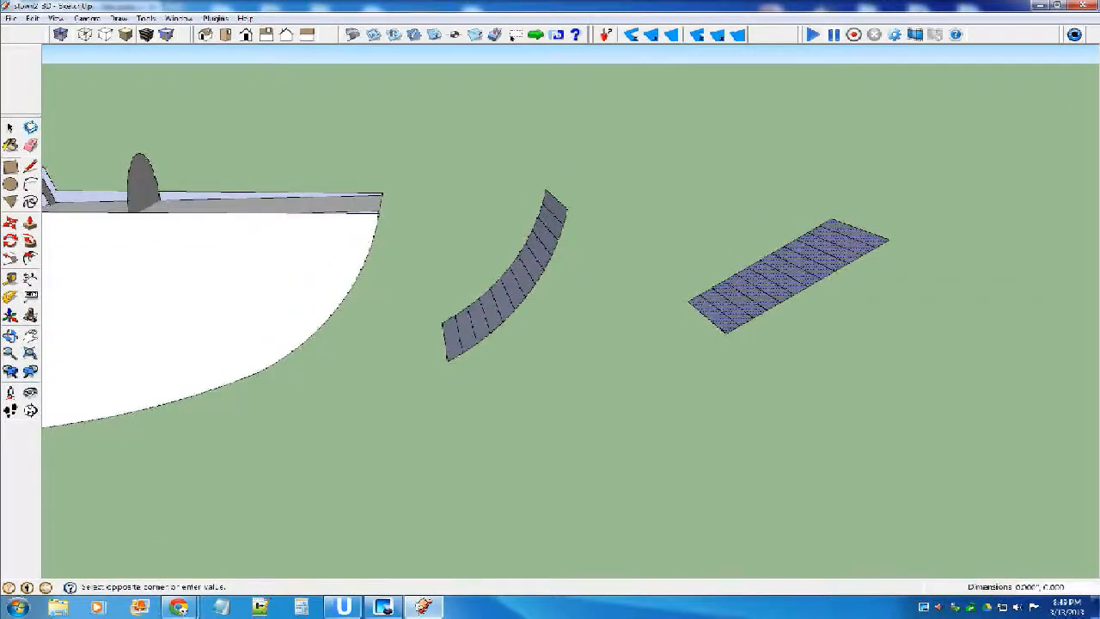
pyautogui.click(829, 493)
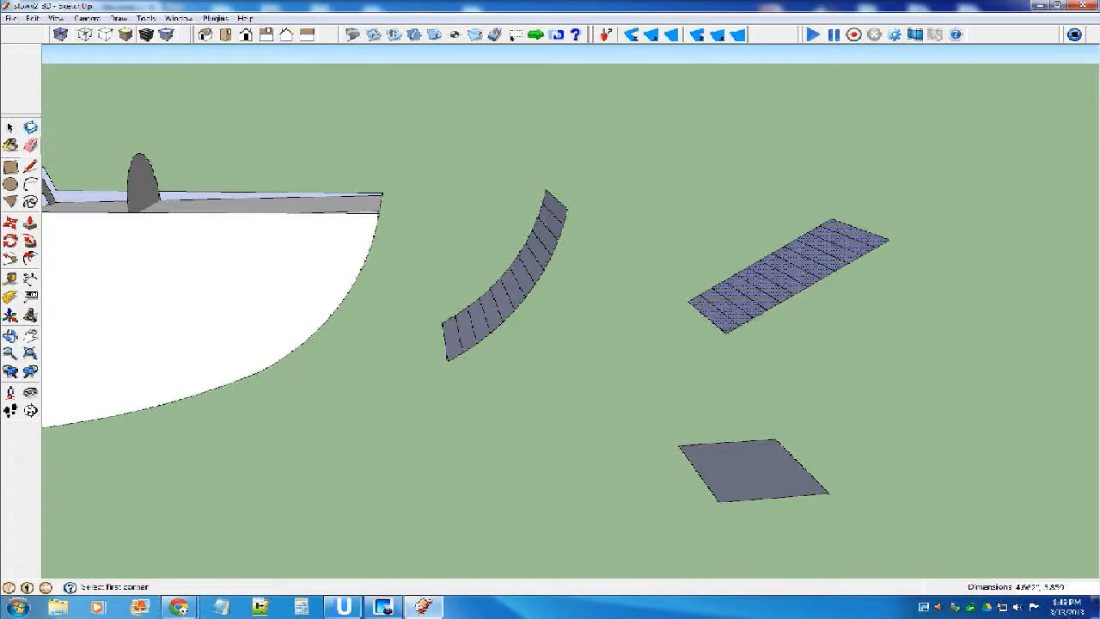
pyautogui.press('space')
pyautogui.click(756, 473)
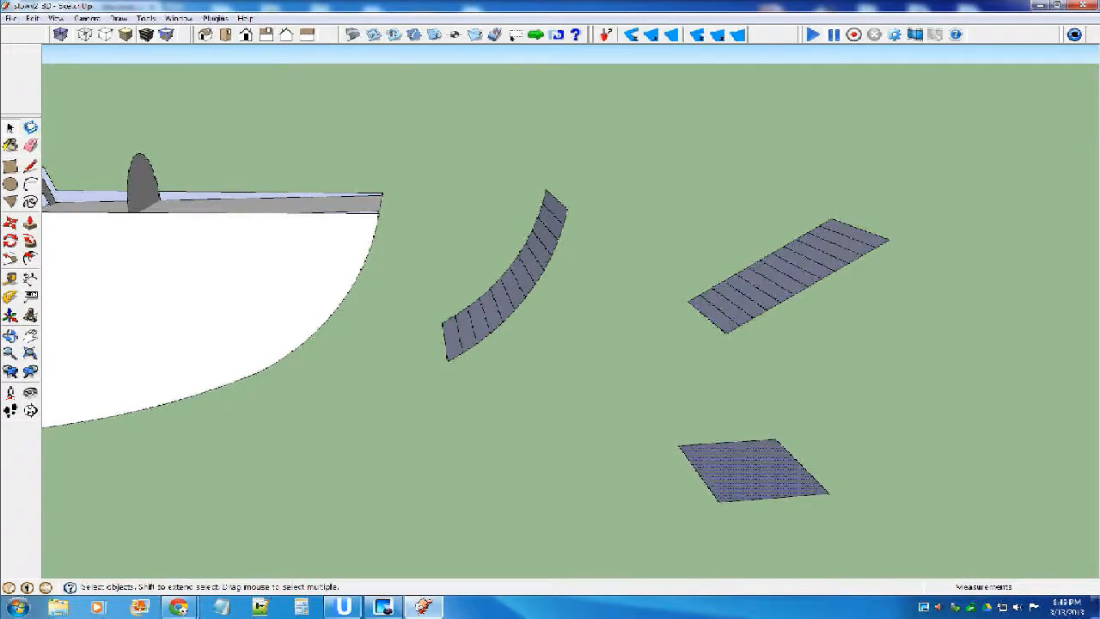
pyautogui.scroll(-4, 567, 408)
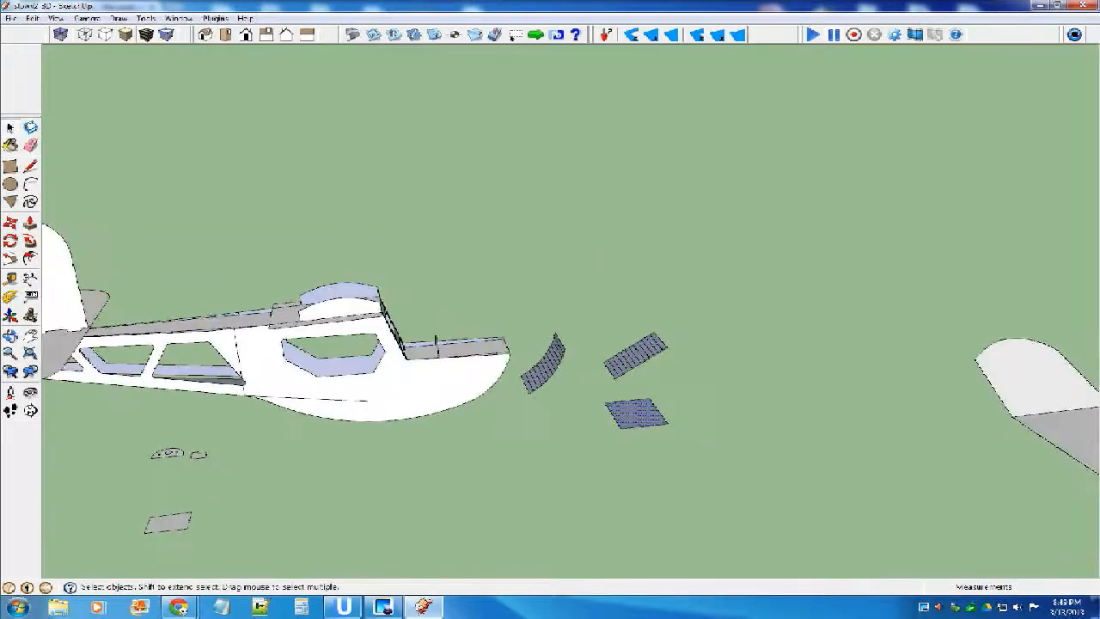
pyautogui.scroll(3, 679, 421)
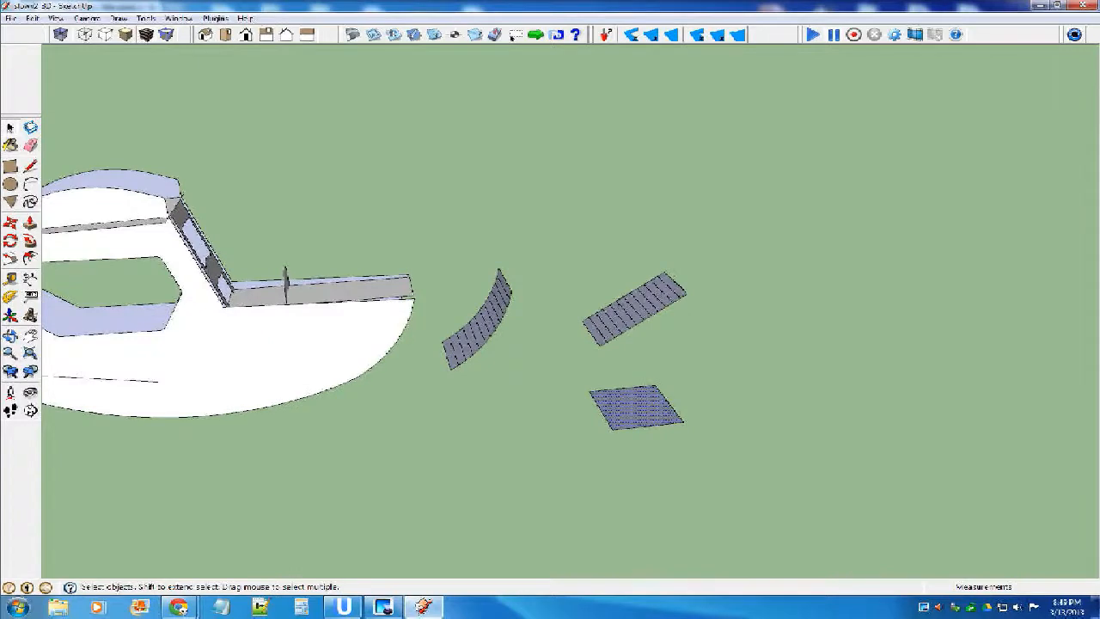
pyautogui.doubleClick(632, 407)
pyautogui.click(629, 454)
# Undo the rectangle, the unfolding and the explosion of the copied strip, keeping the curved copy.
pyautogui.scroll(3, 626, 406)
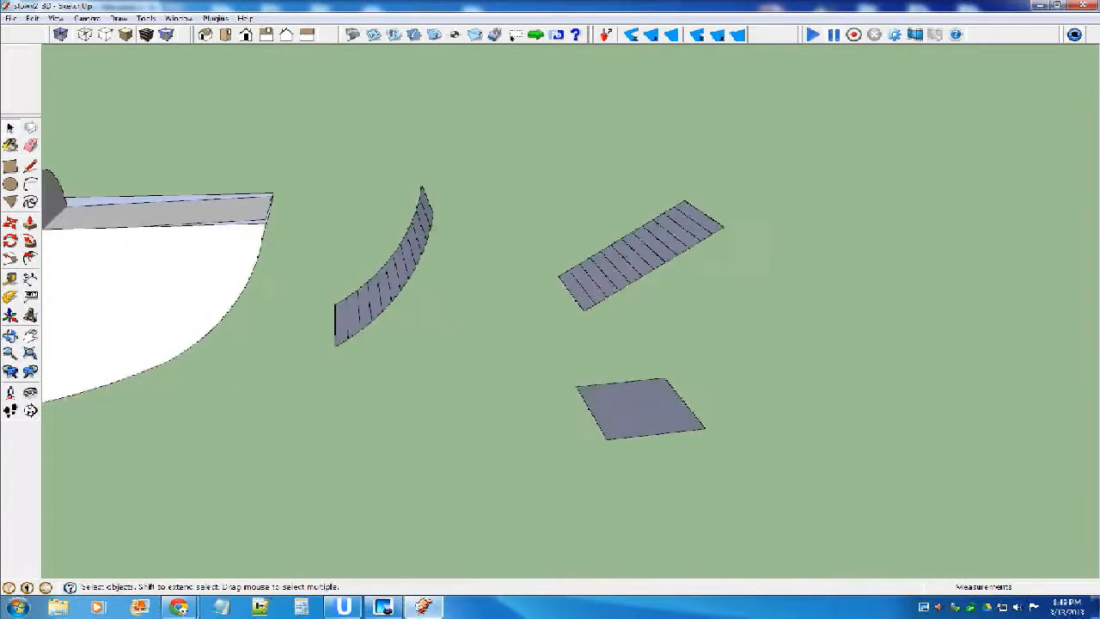
pyautogui.scroll(-3, 523, 323)
pyautogui.scroll(1, 557, 305)
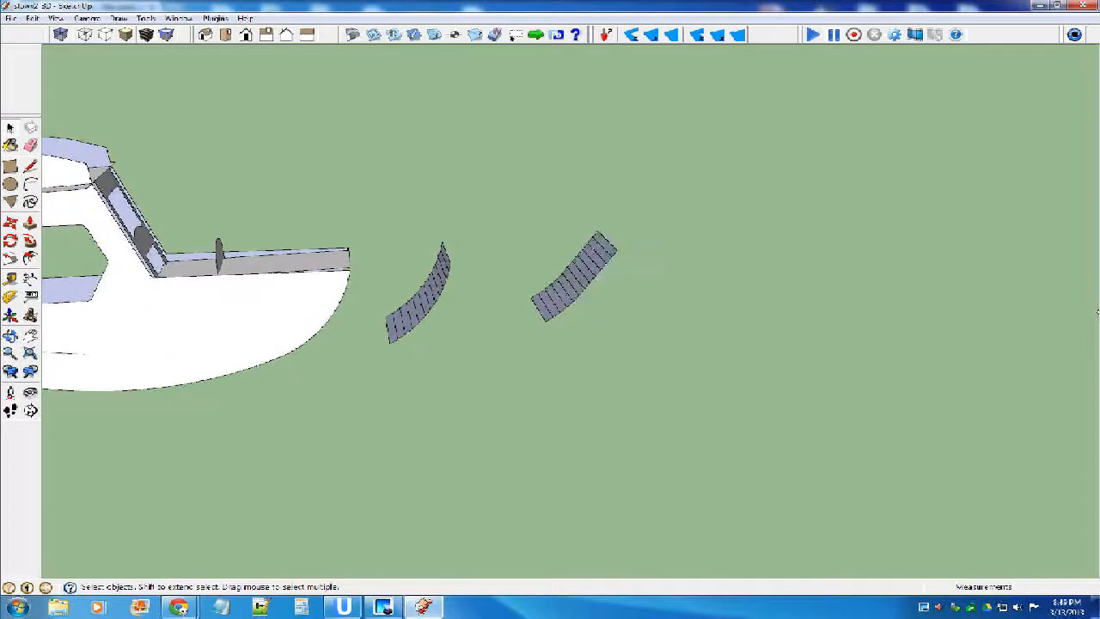
pyautogui.scroll(2, 575, 268)
pyautogui.doubleClick(369, 302)
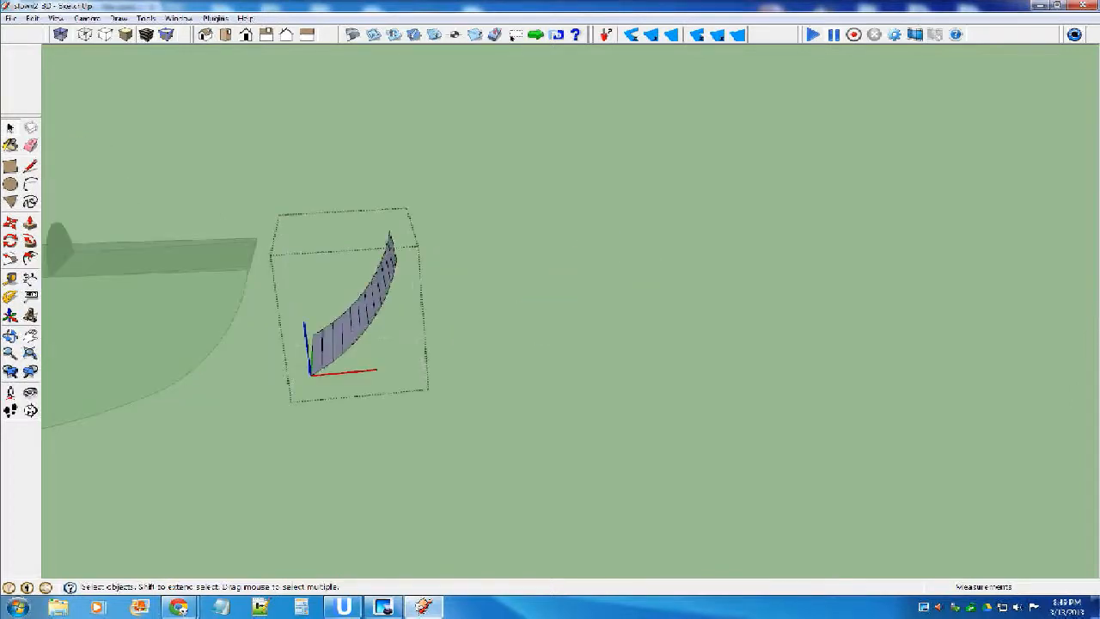
pyautogui.press('Escape')
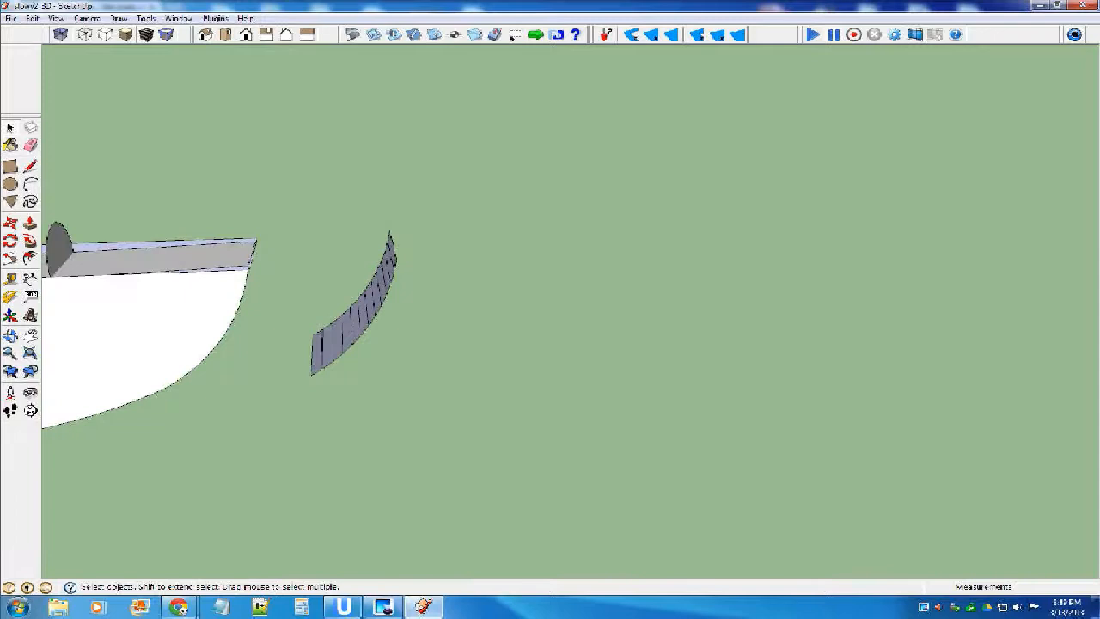
pyautogui.hotkey('ctrl', 'z')
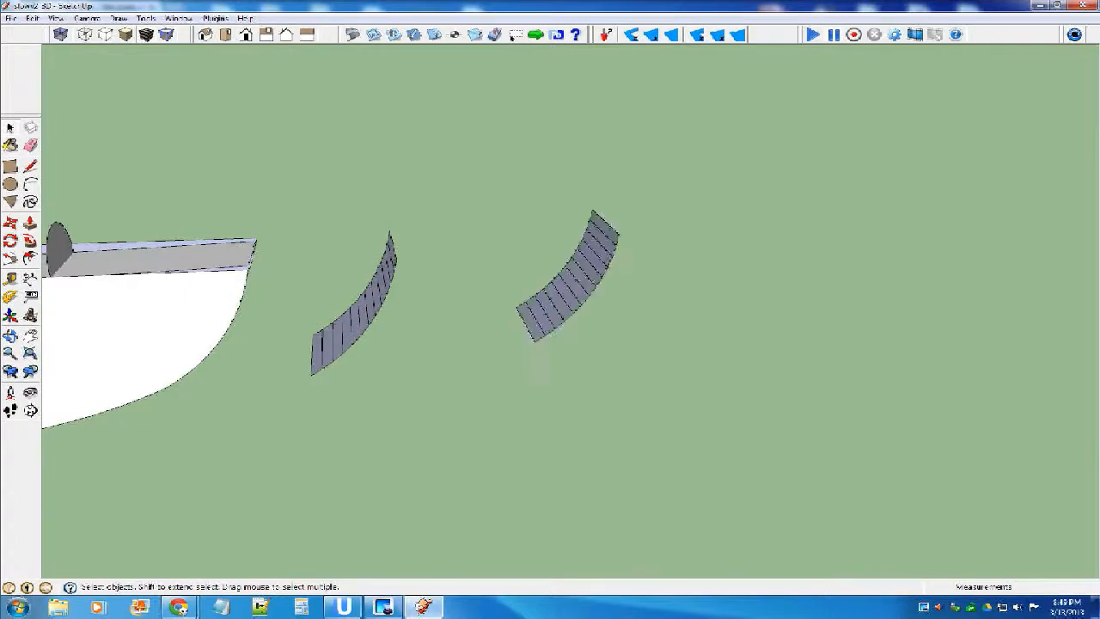
# Explode the copied curved strip component into loose faces and edges.
pyautogui.click(566, 257)
pyautogui.rightClick(567, 257)
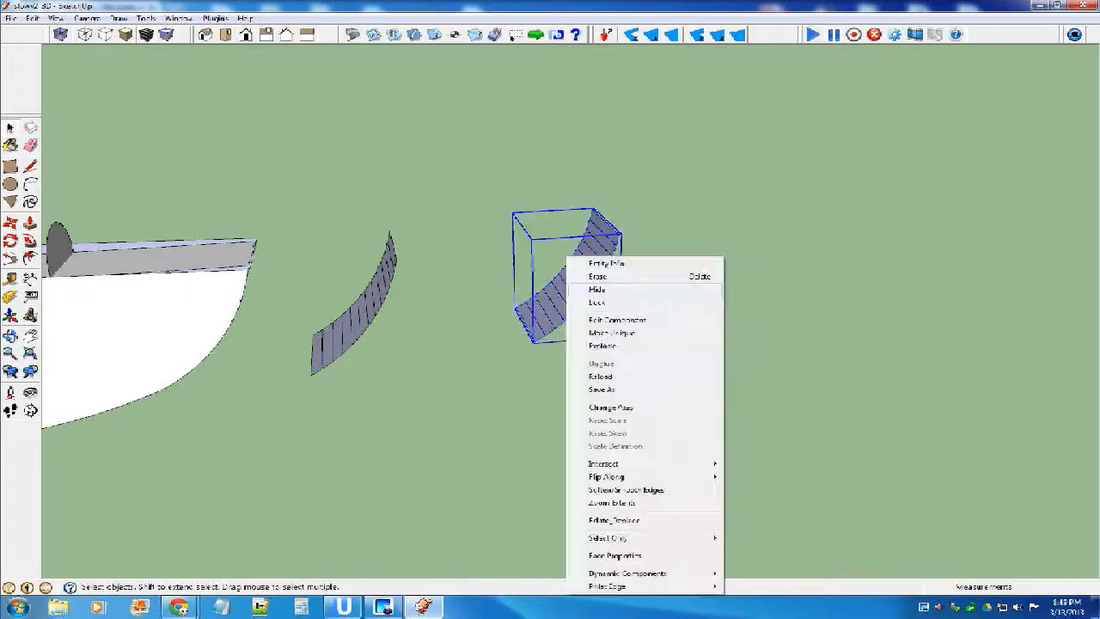
pyautogui.click(603, 346)
pyautogui.click(601, 365)
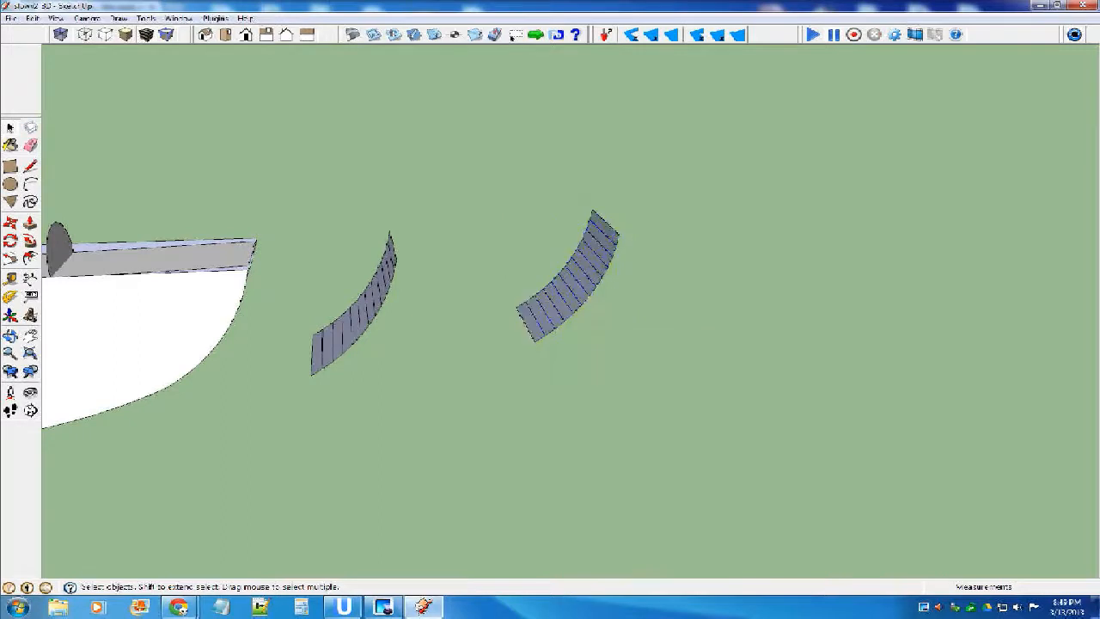
# Draw a small rectangle flat on the ground between the original nose strip and its exploded copy.
pyautogui.moveTo(602, 365); pyautogui.dragTo(620, 354, button='middle')
pyautogui.press('r')
pyautogui.click(379, 372)
pyautogui.click(439, 397)
pyautogui.press('space')
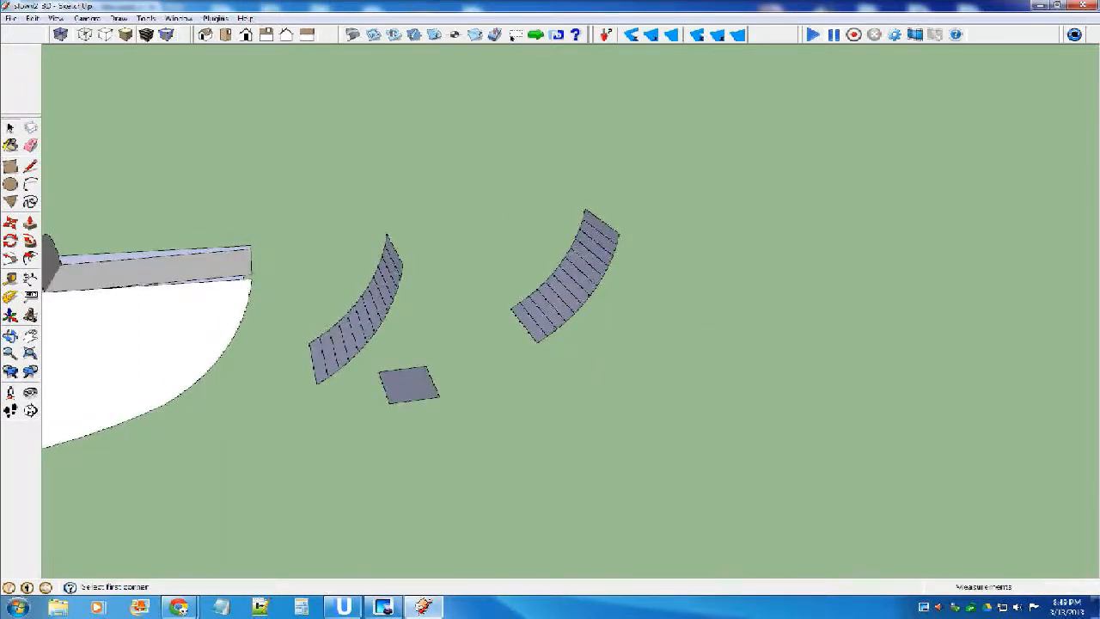
# Unfold all segments of the exploded strip from the upper end down with the Unfold Tool, and bring them into the ground rectangle's plane.
pyautogui.click(215, 18)
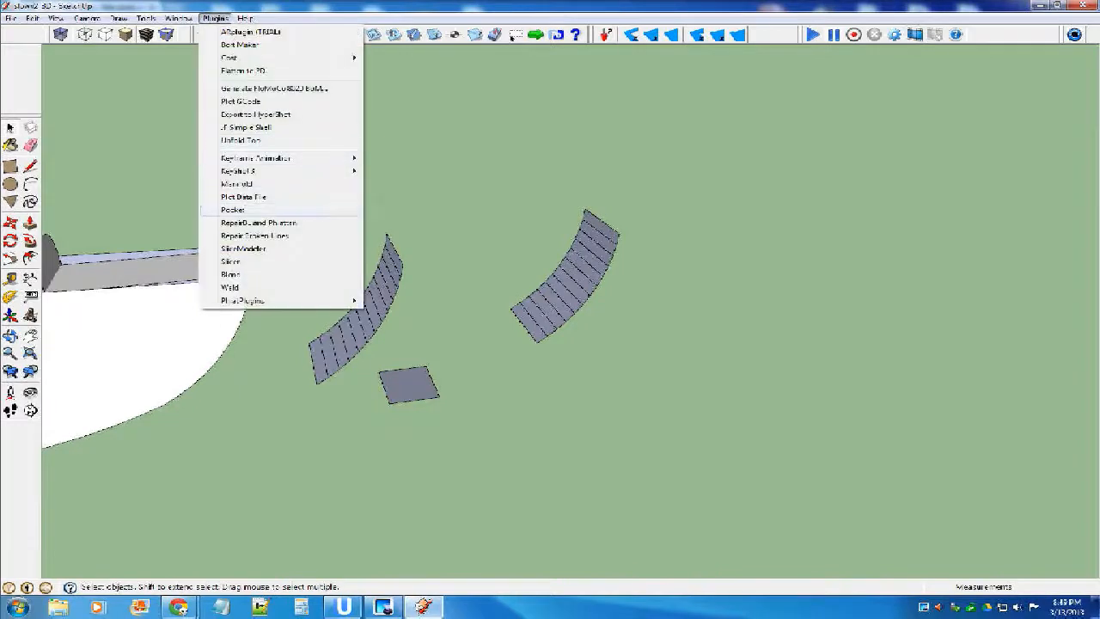
pyautogui.click(241, 140)
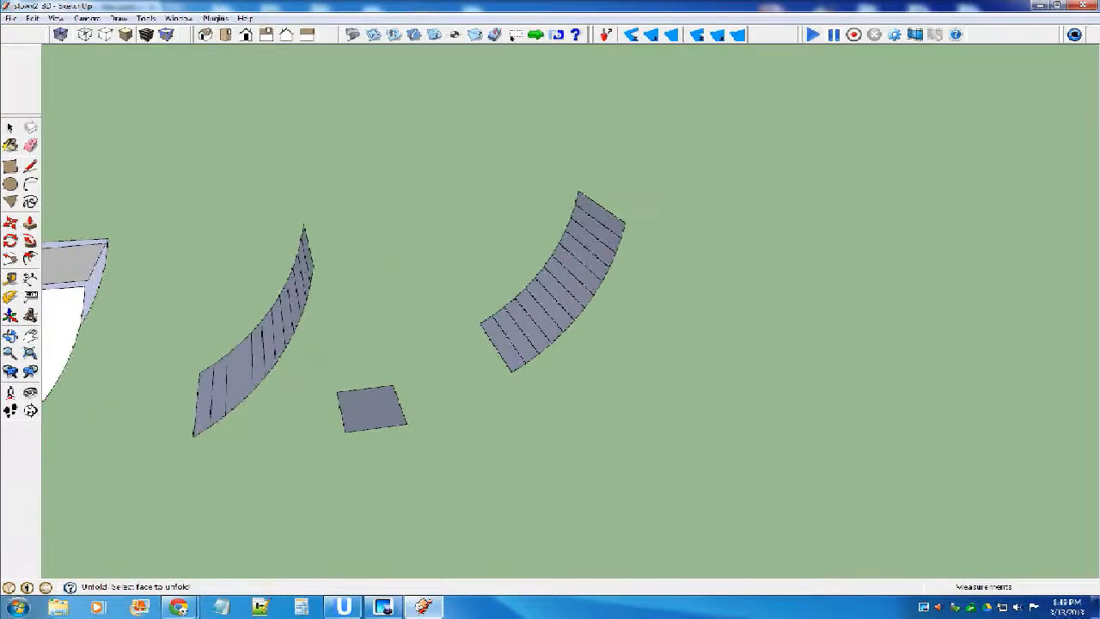
pyautogui.click(599, 214)
pyautogui.click(599, 227)
pyautogui.click(594, 240)
pyautogui.click(588, 255)
pyautogui.click(580, 268)
pyautogui.click(570, 281)
pyautogui.click(561, 293)
pyautogui.click(551, 304)
pyautogui.click(540, 315)
pyautogui.click(528, 324)
pyautogui.click(517, 333)
pyautogui.click(505, 342)
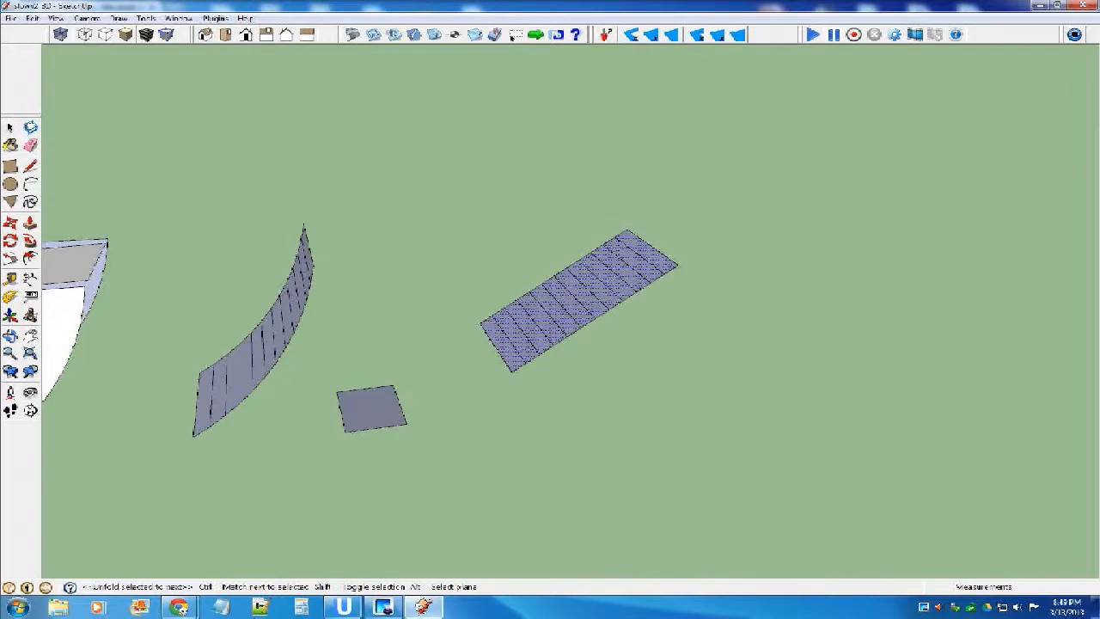
pyautogui.moveTo(621, 319)
pyautogui.mouseDown(button='middle')
pyautogui.moveTo(615, 183)
pyautogui.moveTo(624, 306)
pyautogui.mouseUp(button='middle')
pyautogui.click(362, 426)
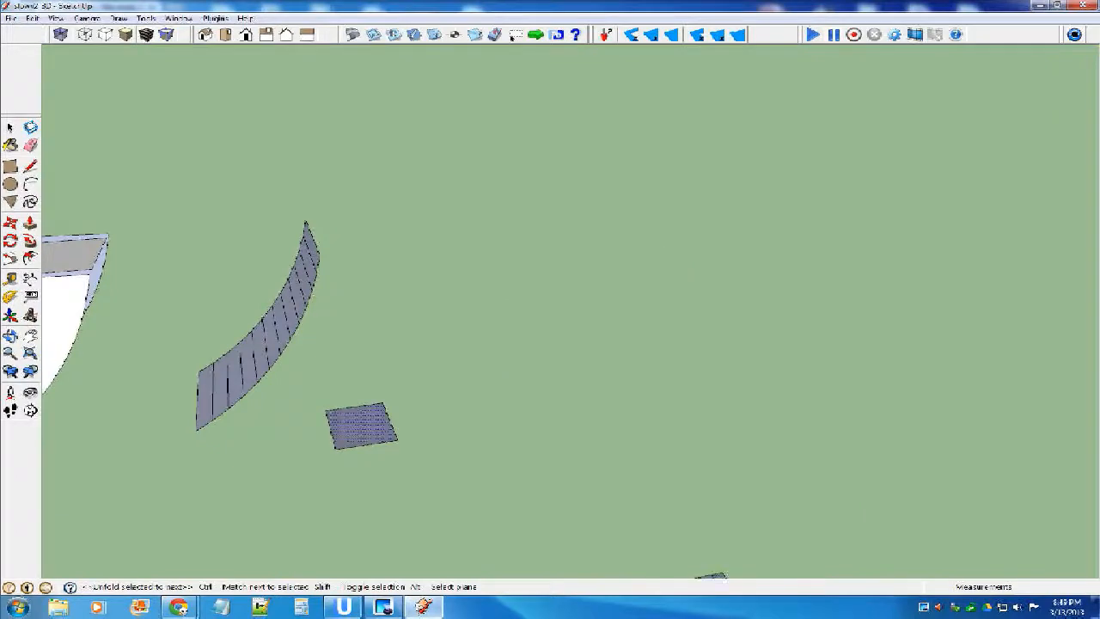
# Draw another rectangle flat on the ground between the small reference rectangle and the unfolded strip.
pyautogui.scroll(-5, 384, 316)
pyautogui.scroll(8, 438, 433)
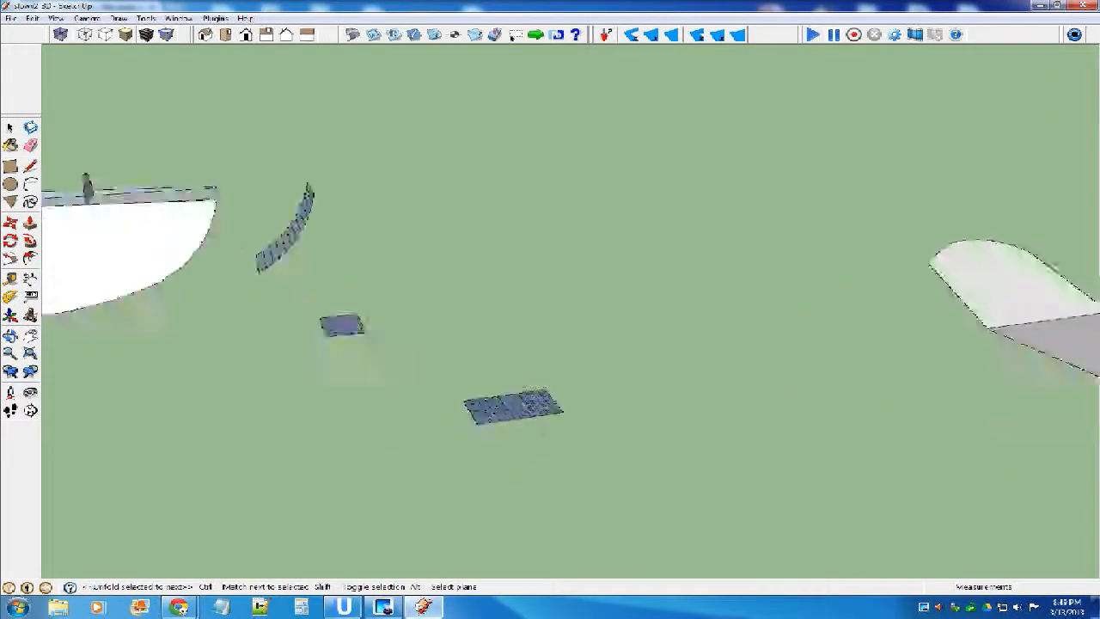
pyautogui.moveTo(461, 422); pyautogui.dragTo(461, 404, button='middle')
pyautogui.moveTo(593, 369); pyautogui.dragTo(607, 413, button='middle')
pyautogui.scroll(-4, 607, 413)
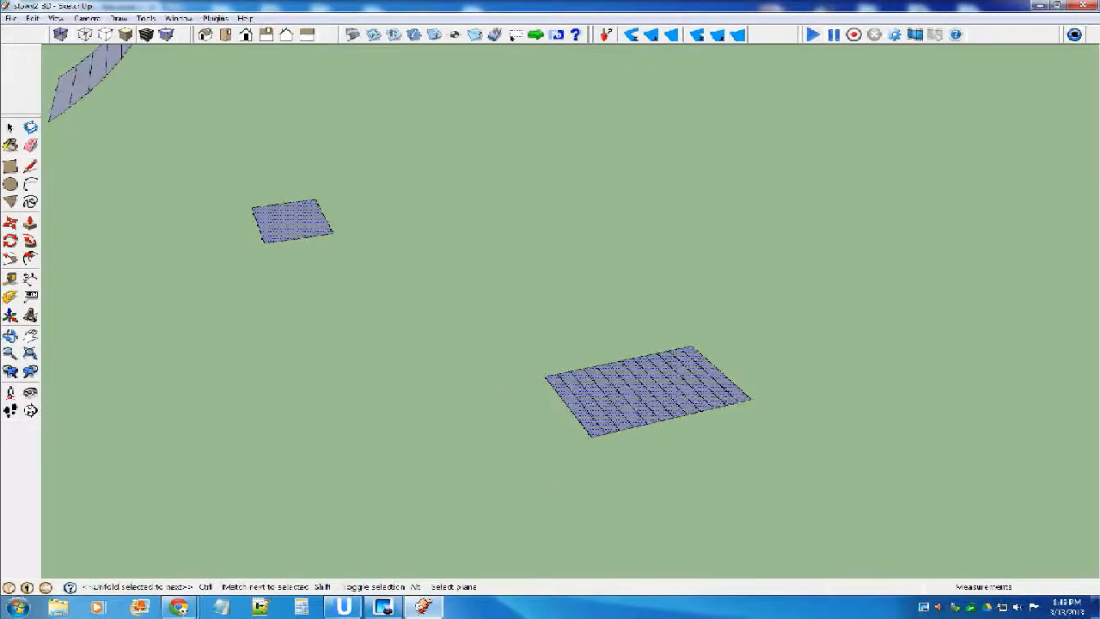
pyautogui.press('r')
pyautogui.click(382, 197)
pyautogui.click(518, 246)
# Delete the small reference rectangle and the extra rectangle next to it from the ground.
pyautogui.press('space')
pyautogui.moveTo(231, 165); pyautogui.dragTo(562, 307)
pyautogui.press('Delete')
# Erase all the fold lines inside the unfolded strip to merge its segments into one flat face.
pyautogui.scroll(-4, 572, 268)
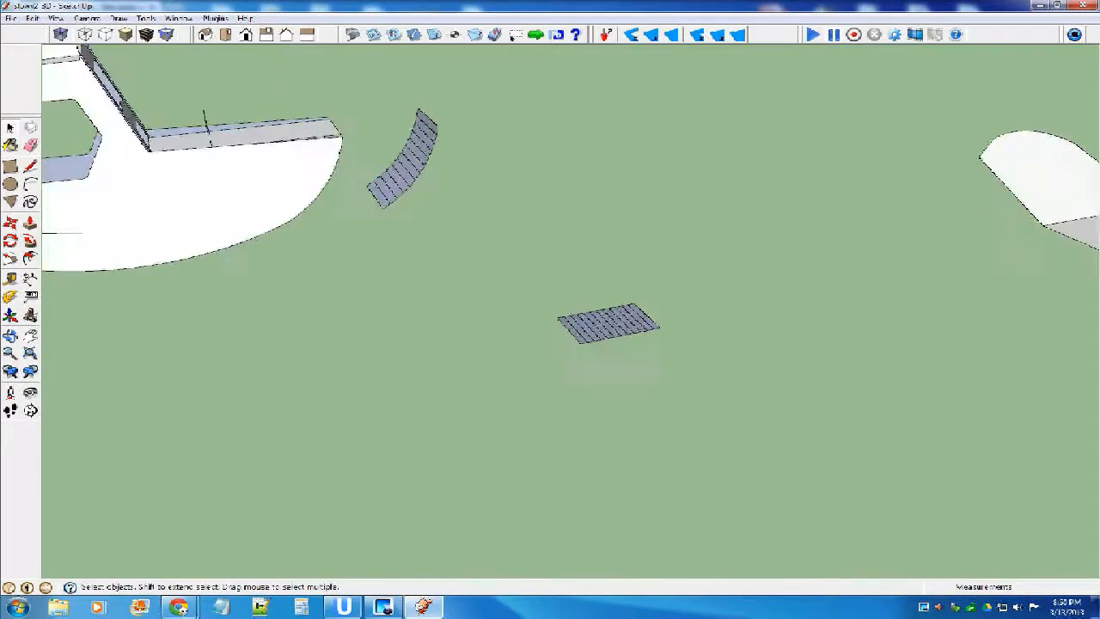
pyautogui.moveTo(571, 268); pyautogui.dragTo(605, 311, button='middle')
pyautogui.scroll(6, 606, 312)
pyautogui.scroll(-1, 593, 316)
pyautogui.scroll(-1, 545, 316)
pyautogui.tripleClick(545, 321)
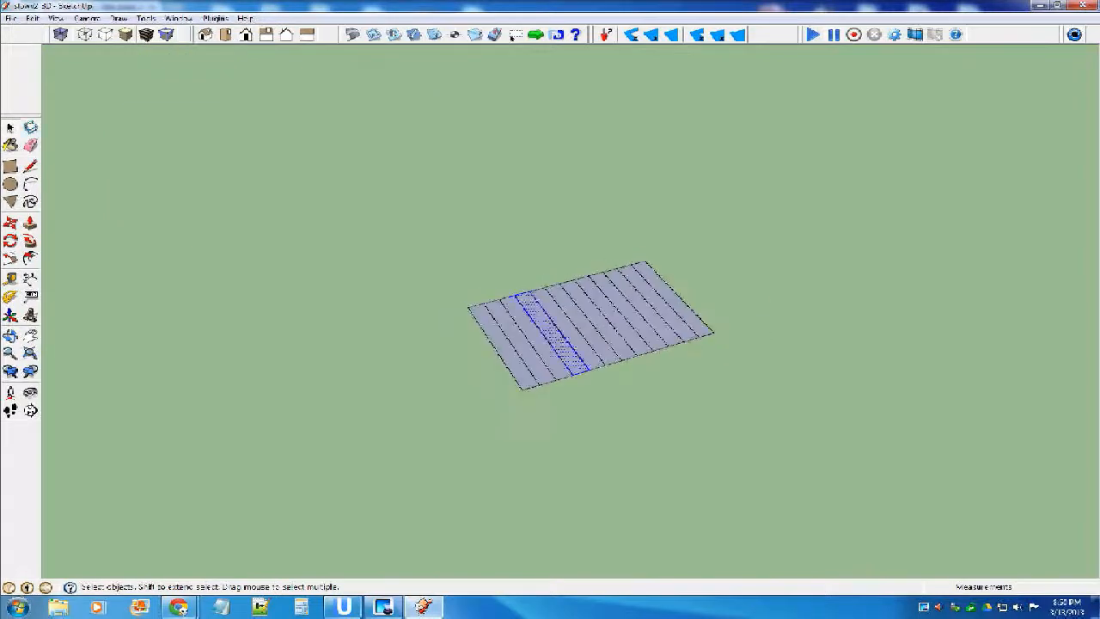
pyautogui.click(494, 372)
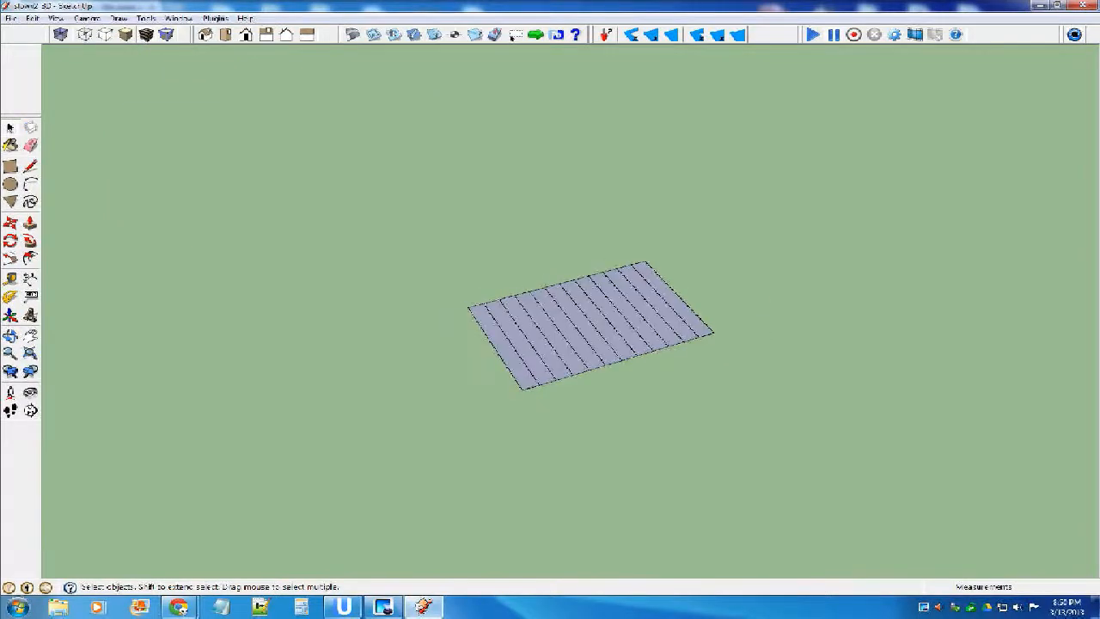
pyautogui.press('e')
pyautogui.moveTo(673, 302); pyautogui.dragTo(502, 344)
pyautogui.moveTo(570, 331); pyautogui.dragTo(656, 314)
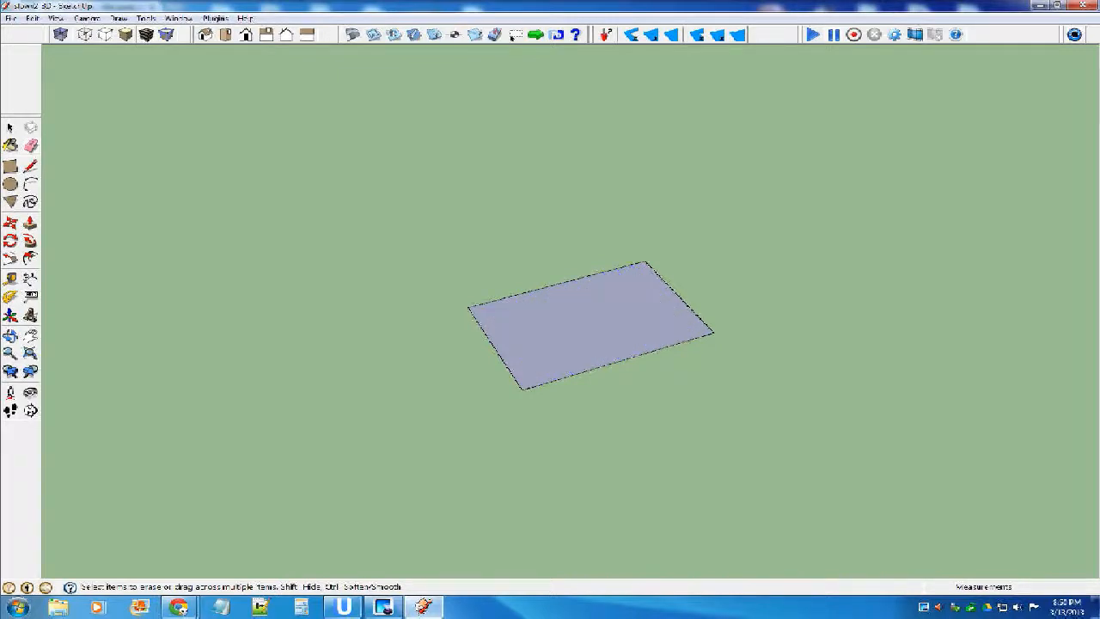
# Delete the flattened strip, including its face and outline, from the ground.
pyautogui.press('space')
pyautogui.moveTo(635, 316)
pyautogui.mouseDown(button='middle')
pyautogui.moveTo(567, 337)
pyautogui.moveTo(569, 321)
pyautogui.mouseUp(button='middle')
pyautogui.scroll(-3, 548, 323)
pyautogui.moveTo(435, 220); pyautogui.dragTo(662, 375)
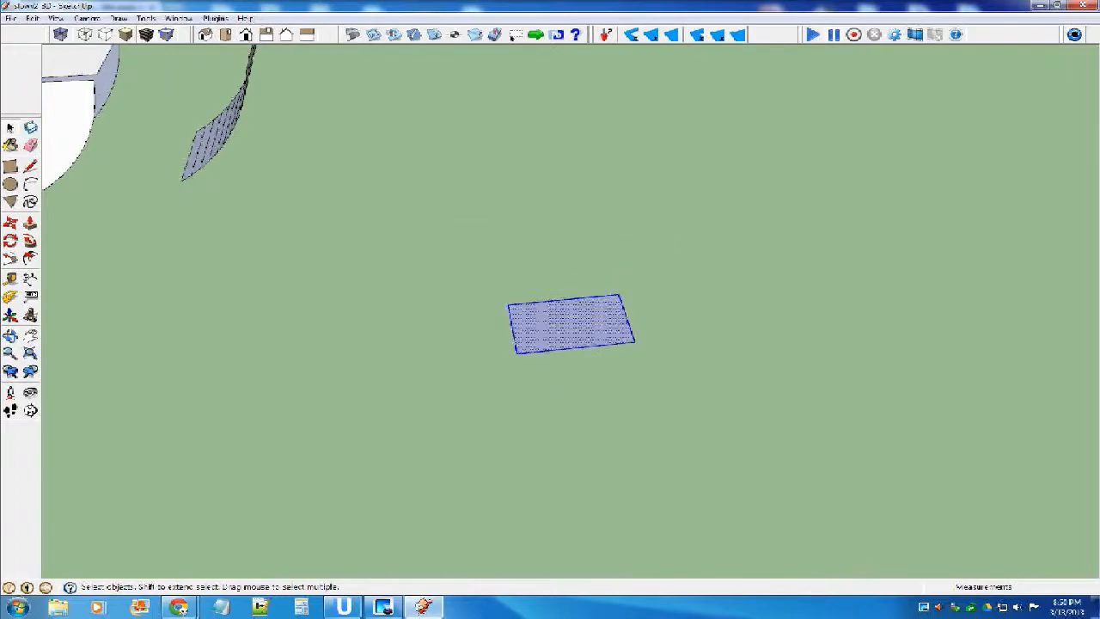
pyautogui.press('Delete')
# Move the original curved strip by its upper corner onto the fuselage side's front corner, closing the front of the nose.
pyautogui.scroll(-6, 590, 322)
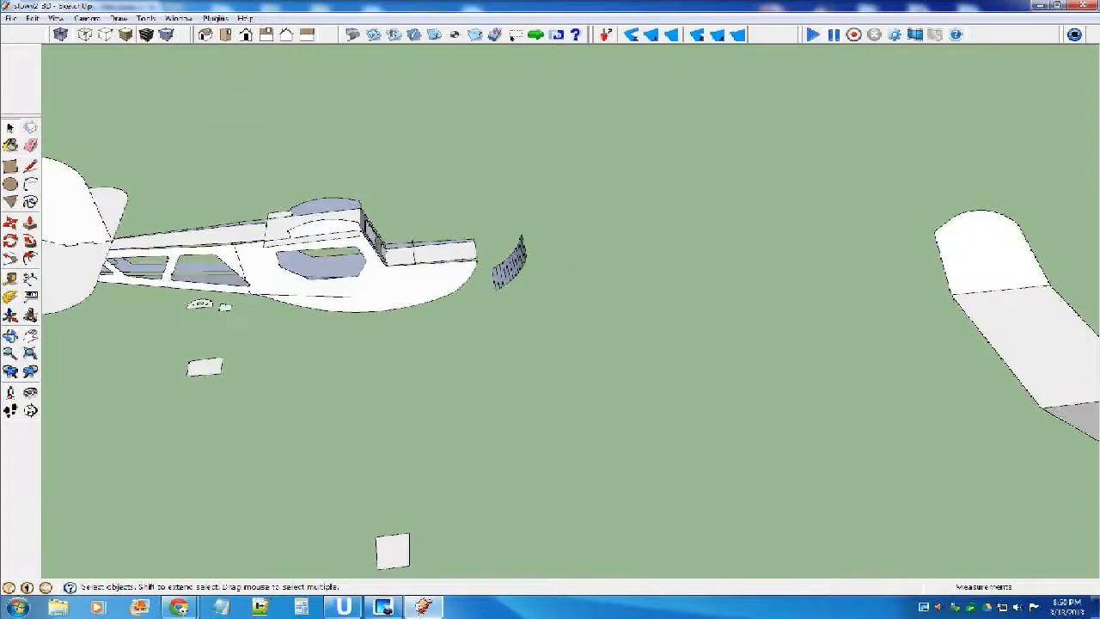
pyautogui.scroll(5, 493, 264)
pyautogui.click(532, 266)
pyautogui.click(10, 222)
pyautogui.moveTo(731, 370); pyautogui.dragTo(632, 288, button='middle')
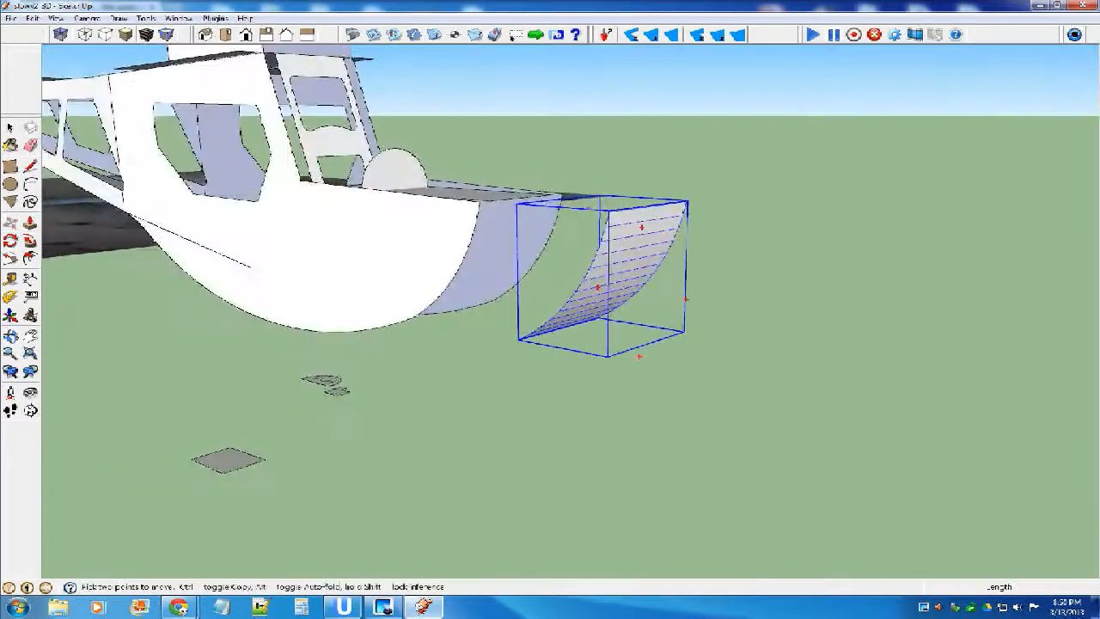
pyautogui.scroll(1, 112, 199)
pyautogui.click(700, 214)
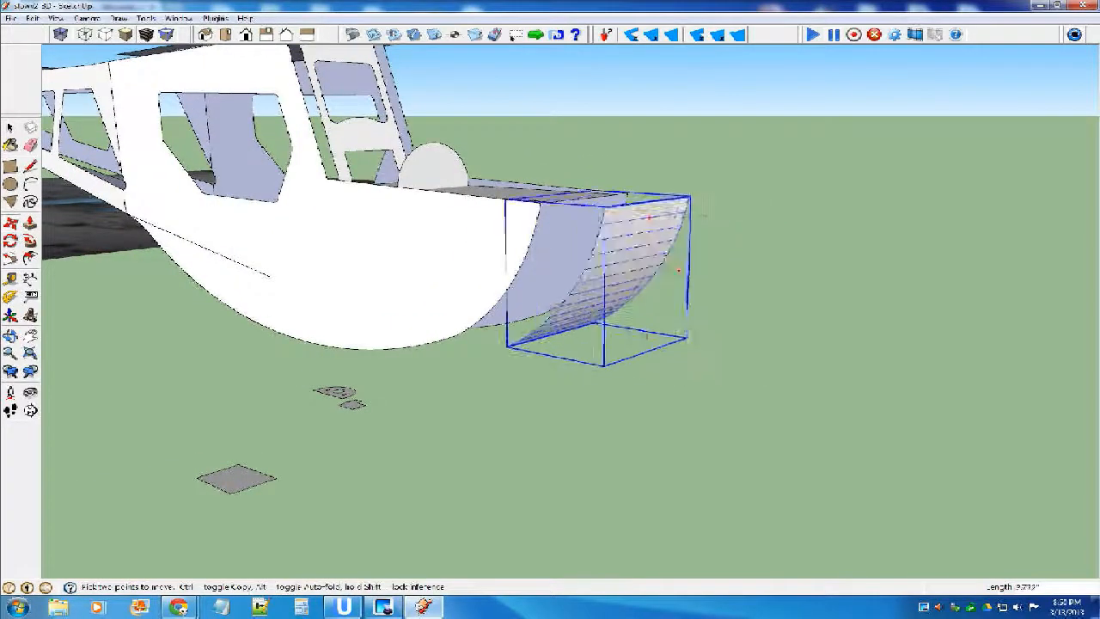
pyautogui.click(541, 203)
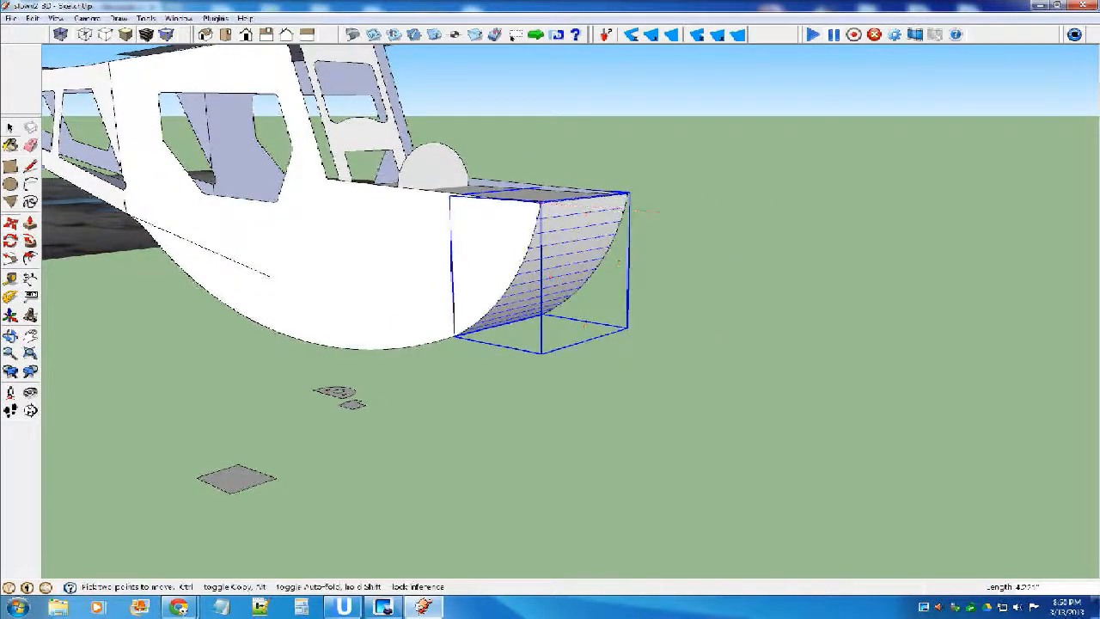
pyautogui.press('space')
# Examine the nose from below and how the half-round former sits inside it.
pyautogui.moveTo(378, 369); pyautogui.dragTo(466, 199, button='middle')
pyautogui.scroll(-2, 429, 375)
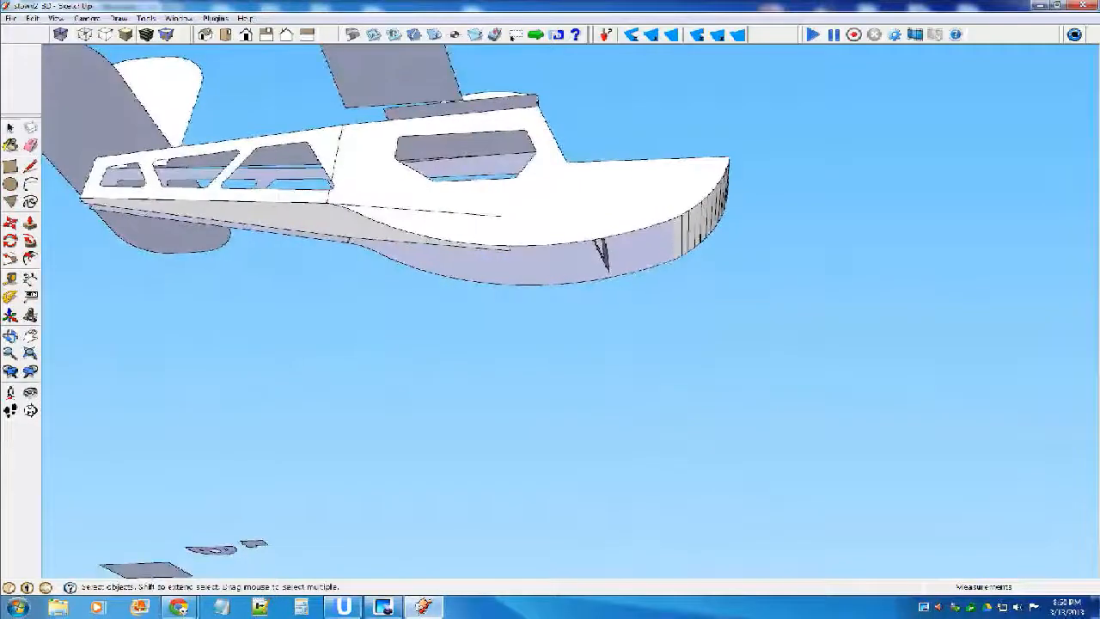
pyautogui.scroll(1, 600, 241)
pyautogui.moveTo(599, 241); pyautogui.dragTo(569, 333, button='middle')
pyautogui.scroll(-3, 596, 342)
pyautogui.scroll(-2, 589, 333)
pyautogui.scroll(3, 568, 324)
pyautogui.click(608, 261)
pyautogui.moveTo(607, 263); pyautogui.dragTo(634, 207, button='middle')
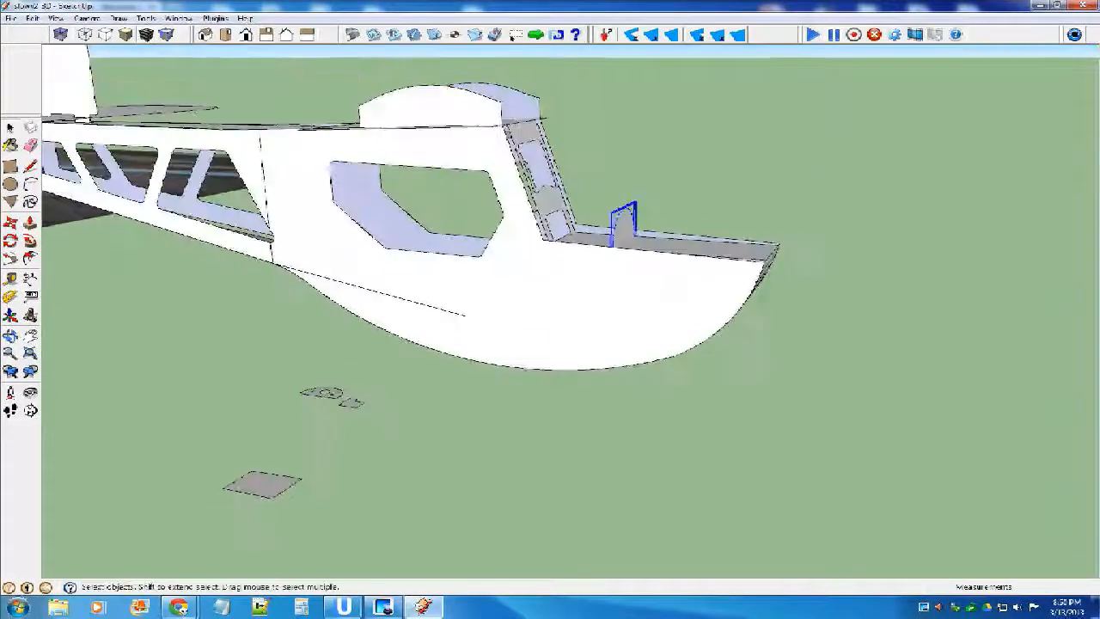
# Rotate the nose's top plate about its front corner, aligning its rear end with the fuselage side's upper corner at the windshield frame.
pyautogui.click(739, 246)
pyautogui.scroll(2, 739, 246)
pyautogui.scroll(2, 741, 257)
pyautogui.click(10, 241)
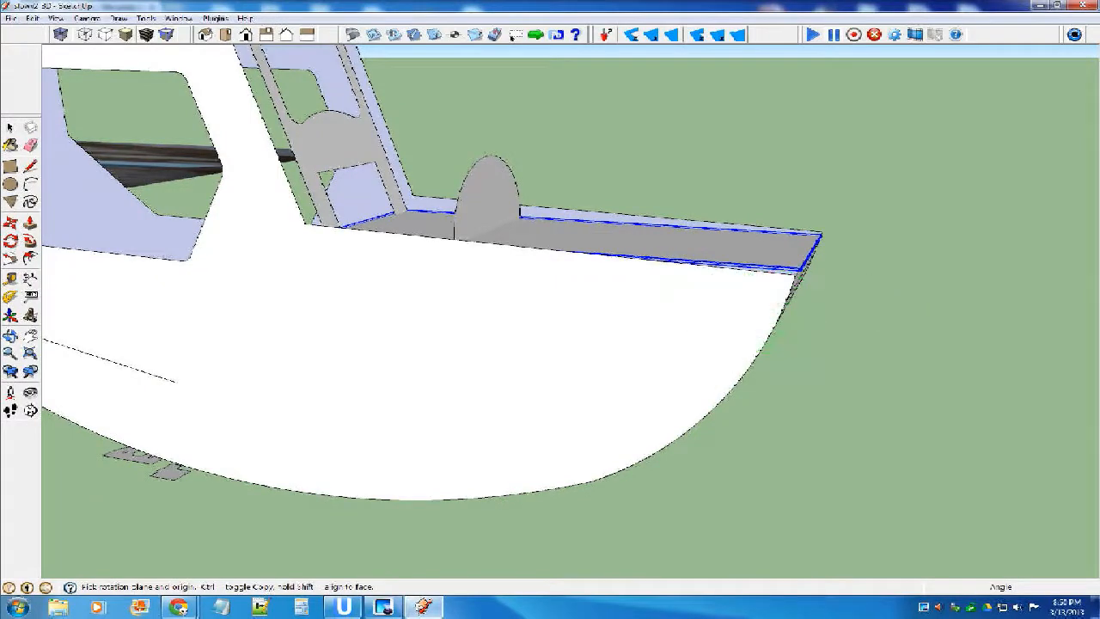
pyautogui.scroll(3, 816, 233)
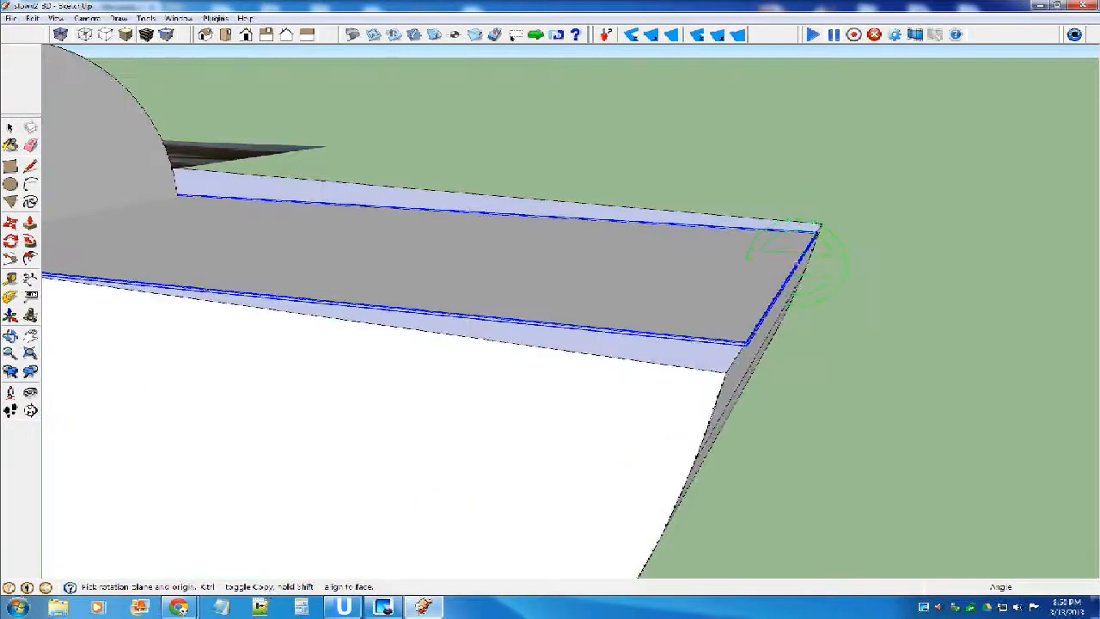
pyautogui.click(744, 342)
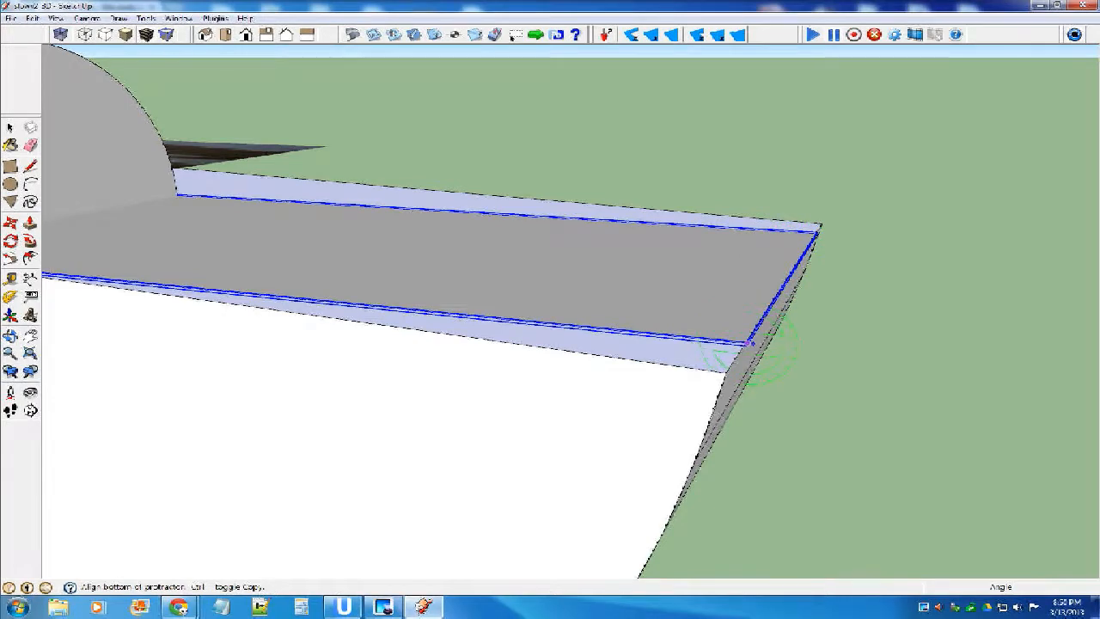
pyautogui.scroll(-1, 747, 343)
pyautogui.moveTo(747, 343); pyautogui.dragTo(859, 338, button='middle')
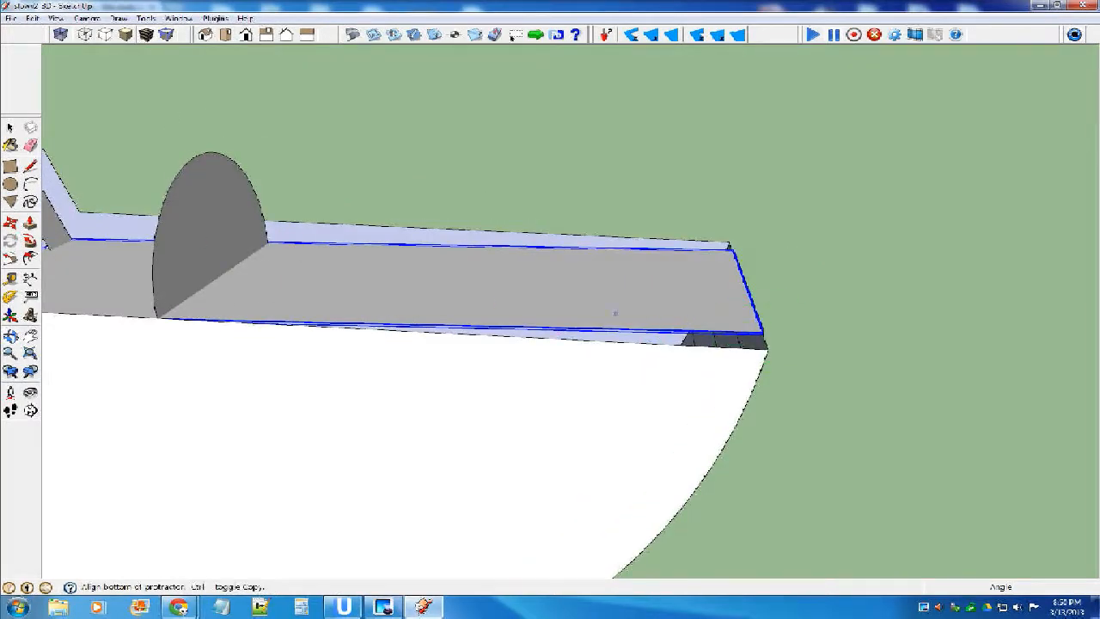
pyautogui.scroll(-5, 615, 312)
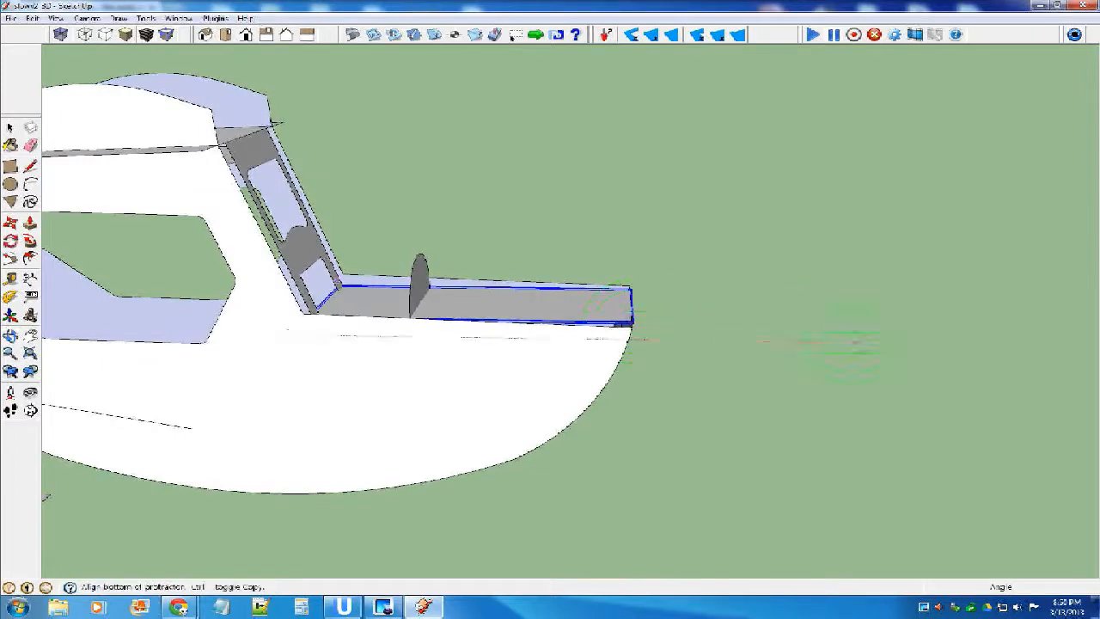
pyautogui.scroll(5, 345, 288)
pyautogui.moveTo(345, 288); pyautogui.dragTo(292, 297, button='middle')
pyautogui.scroll(3, 292, 298)
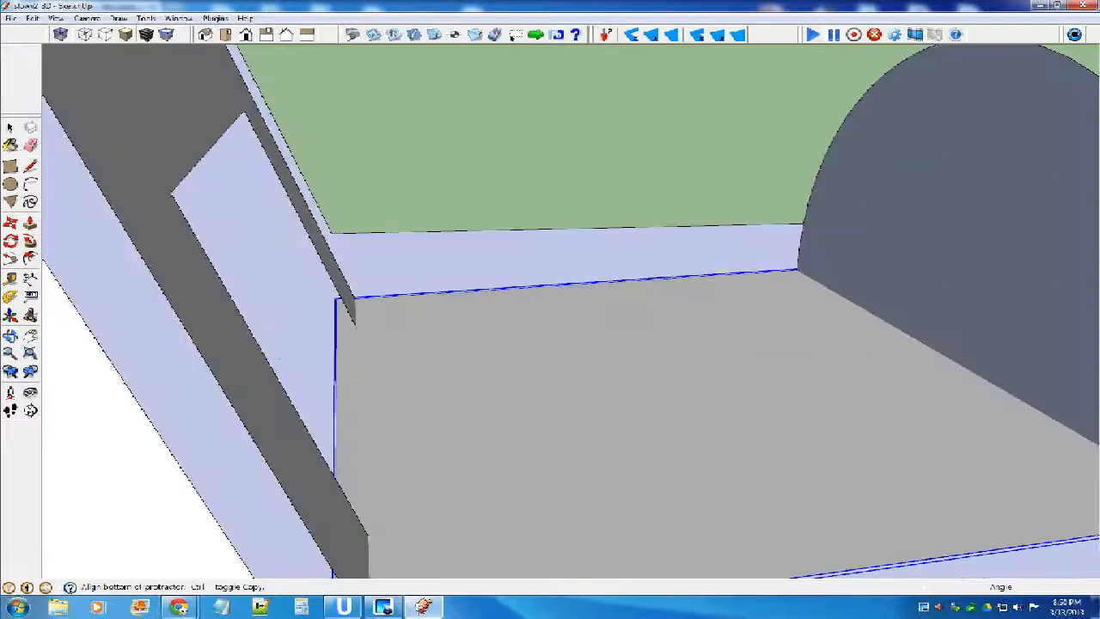
pyautogui.click(335, 299)
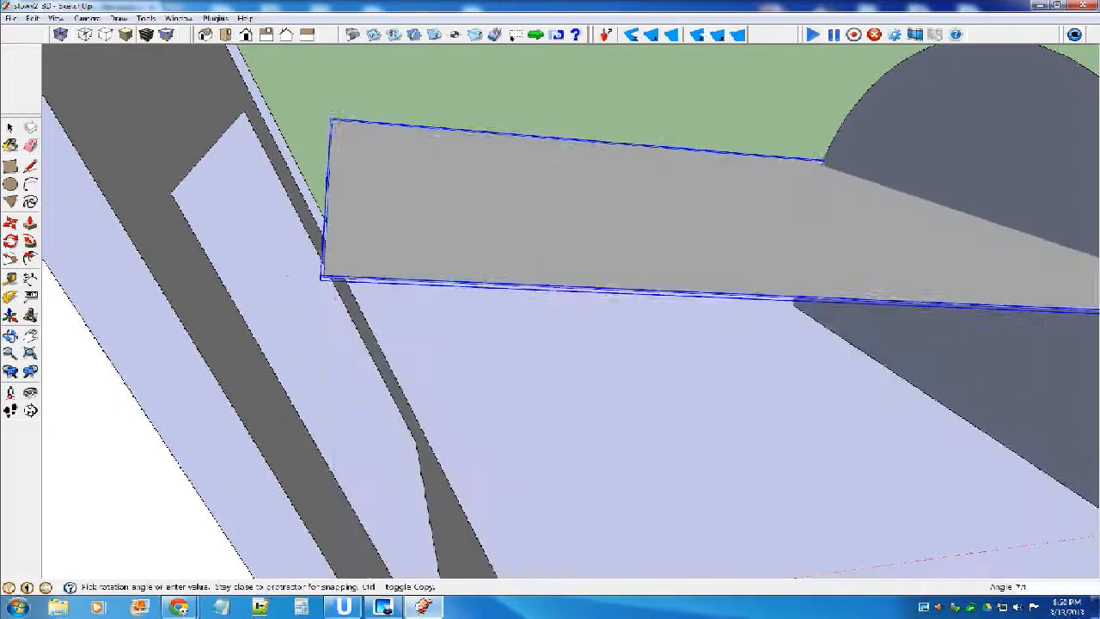
pyautogui.moveTo(330, 258); pyautogui.dragTo(249, 404, button='middle')
pyautogui.moveTo(446, 283); pyautogui.dragTo(525, 260, button='middle')
pyautogui.scroll(-4, 525, 261)
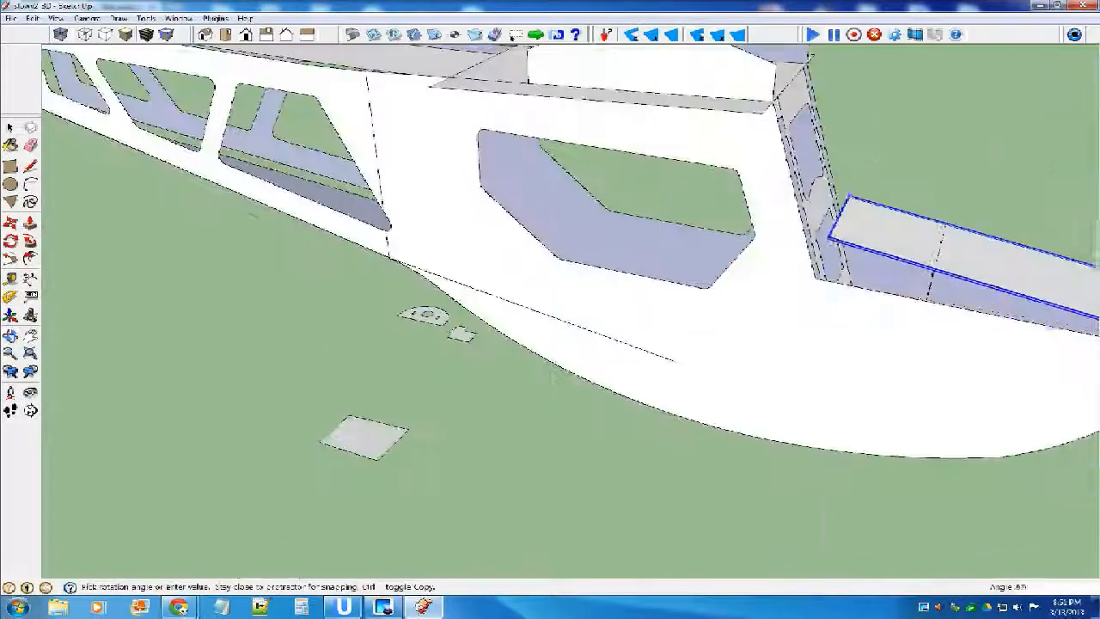
pyautogui.scroll(4, 888, 245)
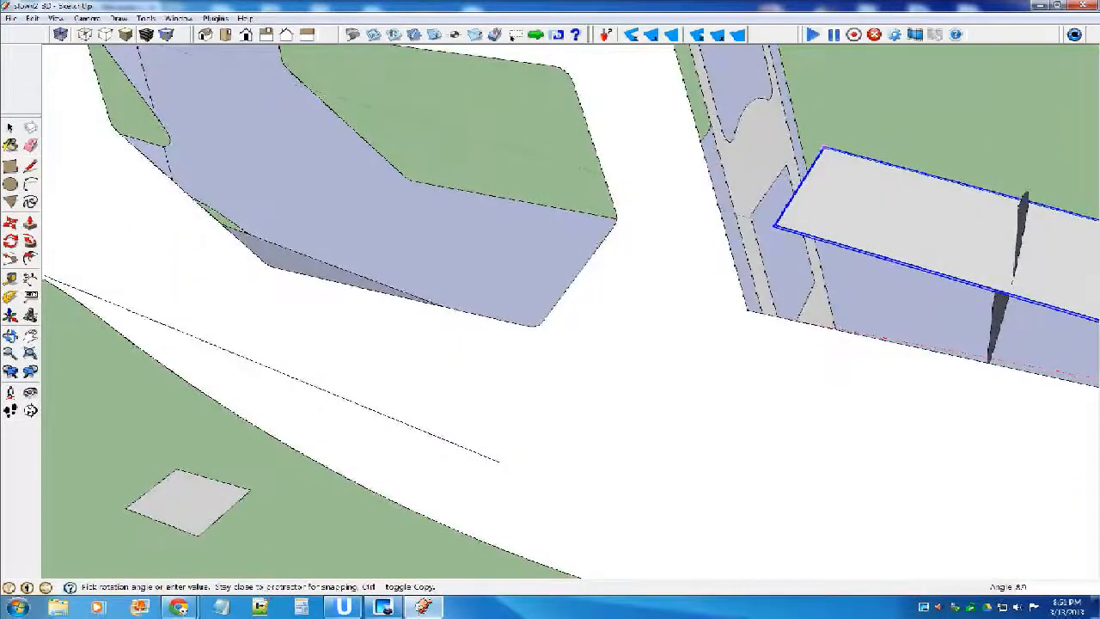
pyautogui.click(61, 35)
pyautogui.scroll(5, 844, 197)
pyautogui.click(756, 199)
pyautogui.click(61, 35)
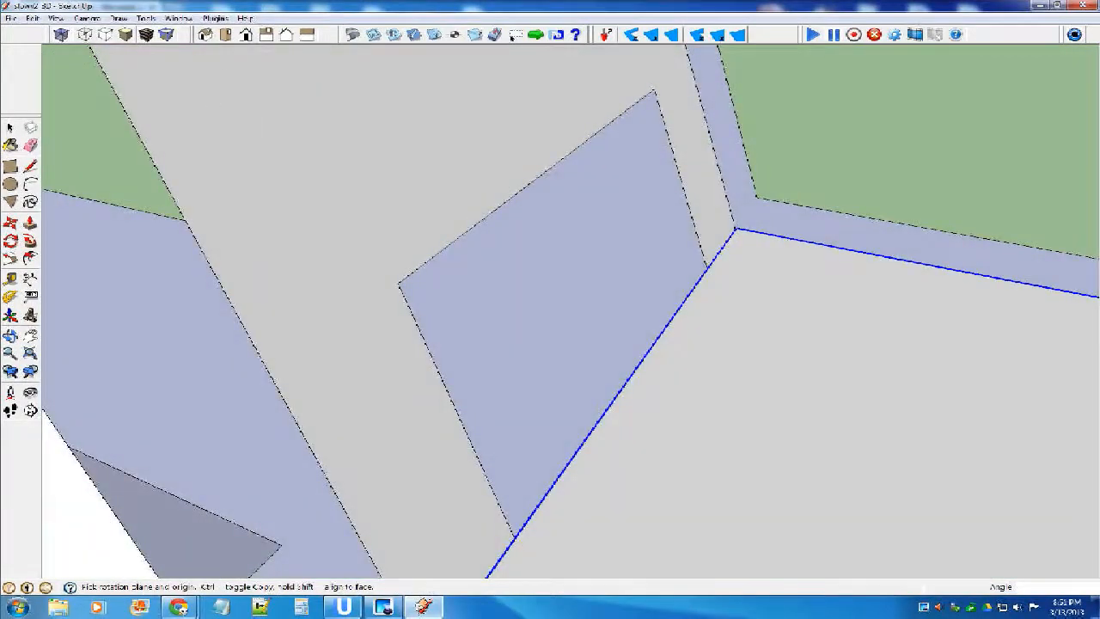
pyautogui.scroll(-2, 290, 153)
pyautogui.press('space')
pyautogui.click(430, 204)
# Raise the half-round former onto the nose's top plate and move it to the plate's rear edge at the windshield frame.
pyautogui.scroll(-7, 429, 204)
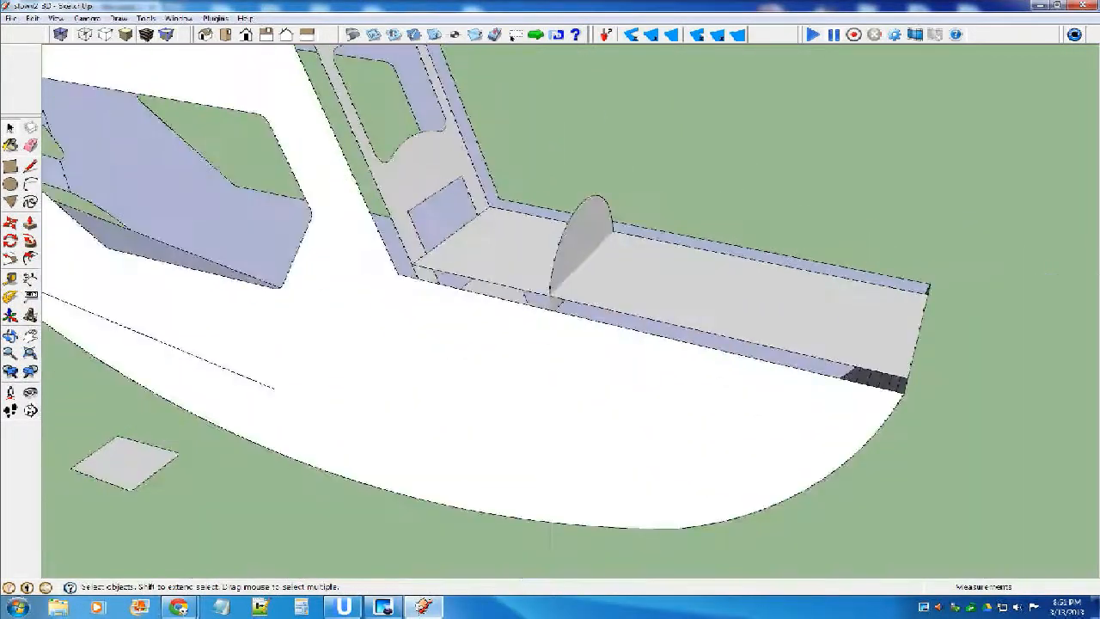
pyautogui.scroll(-1, 547, 331)
pyautogui.click(574, 250)
pyautogui.press('m')
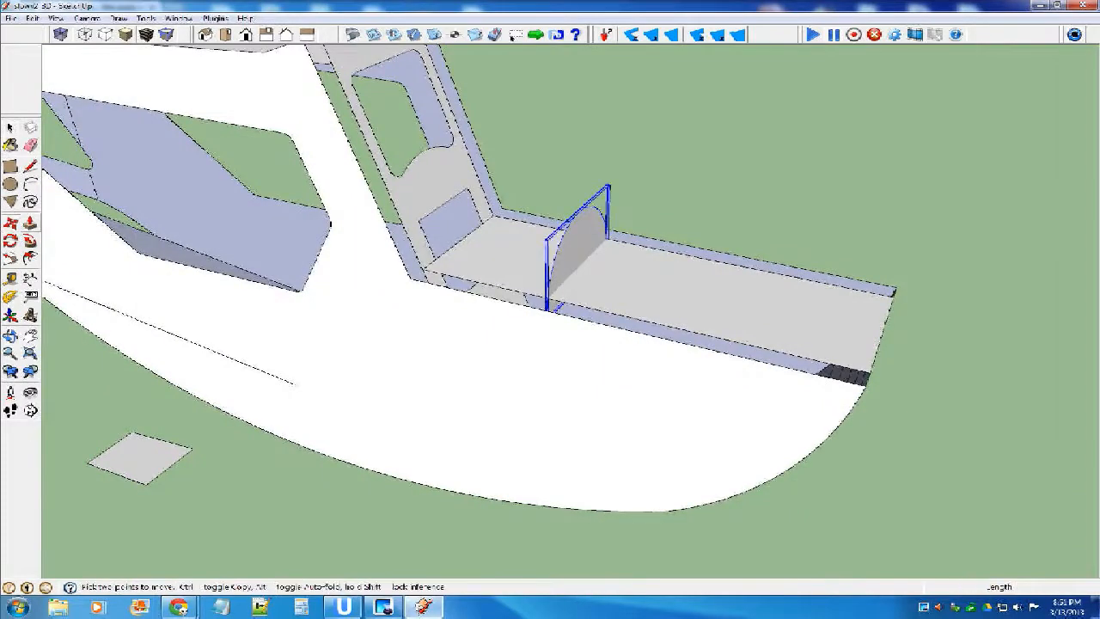
pyautogui.scroll(5, 563, 302)
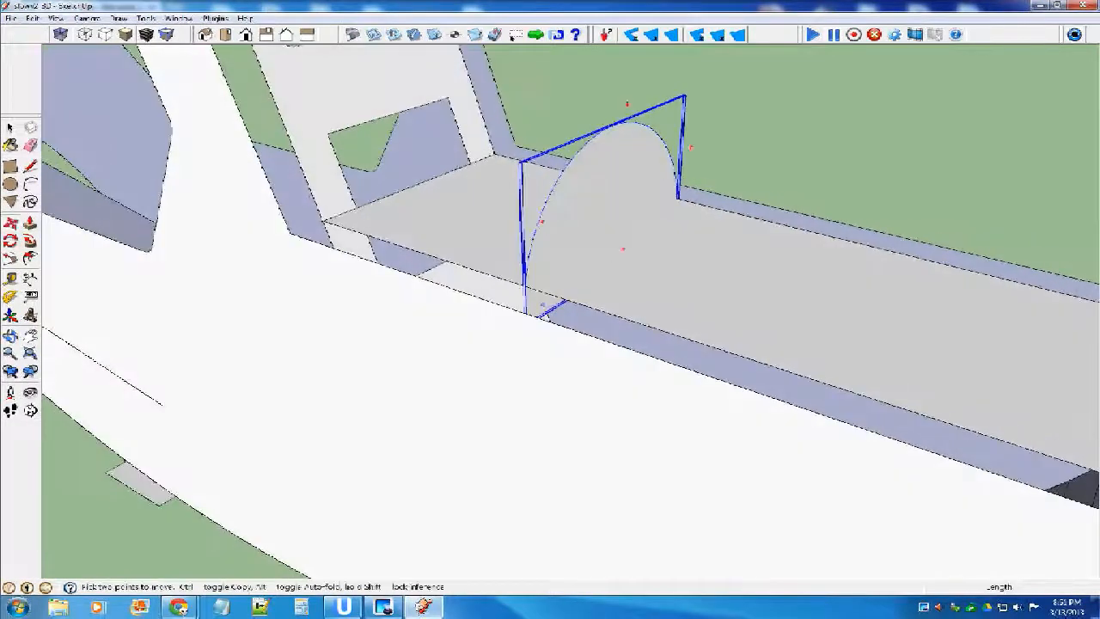
pyautogui.click(543, 319)
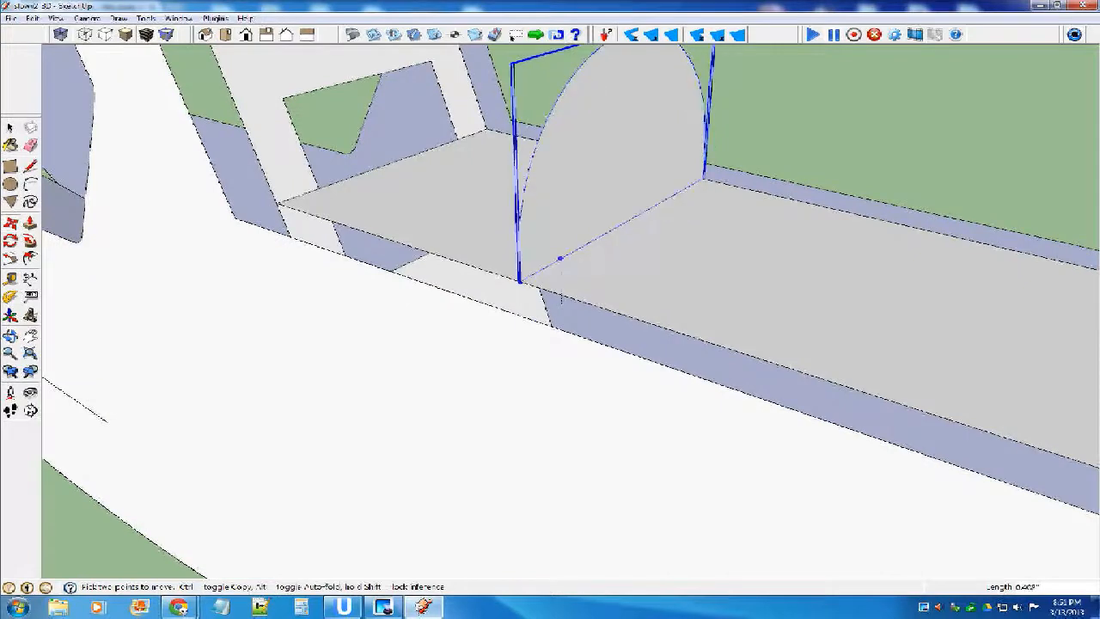
pyautogui.click(561, 259)
pyautogui.click(520, 281)
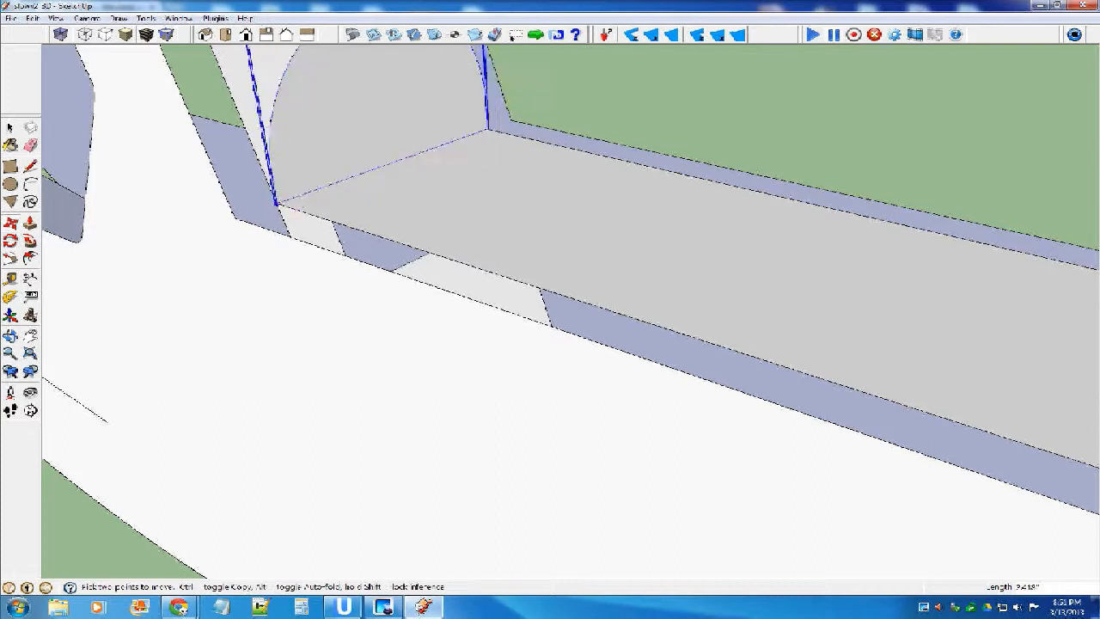
pyautogui.scroll(-3, 394, 243)
# Copy the half-round former forward along the nose's top plate twice, spacing the two copies ahead of the one at the windshield.
pyautogui.press('ctrl')
pyautogui.click(314, 216)
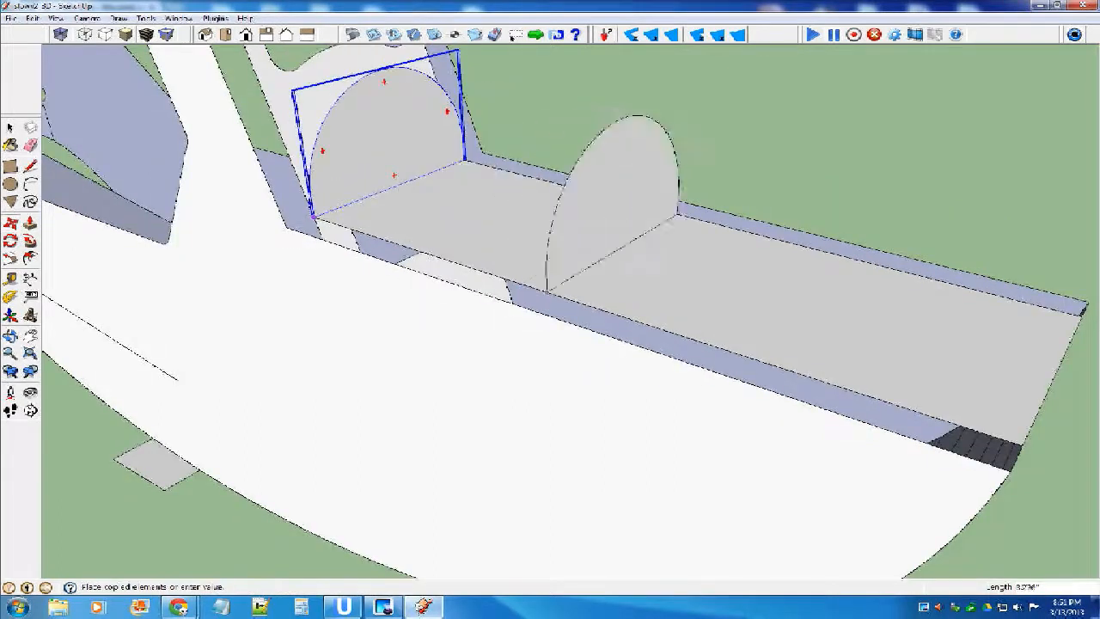
pyautogui.click(506, 280)
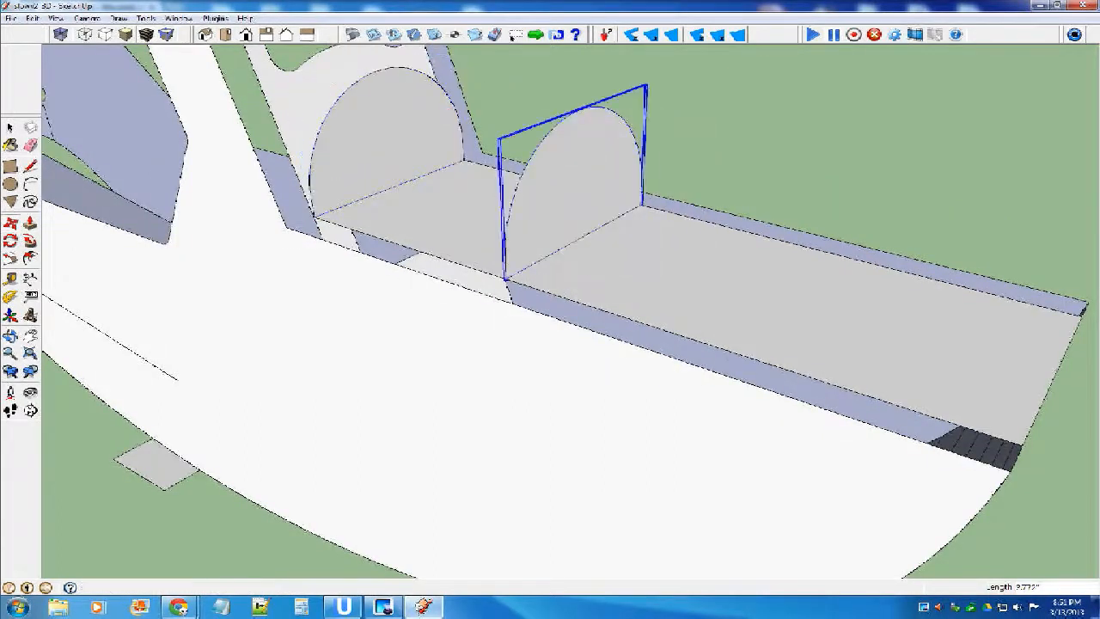
pyautogui.press('ctrl')
pyautogui.click(505, 275)
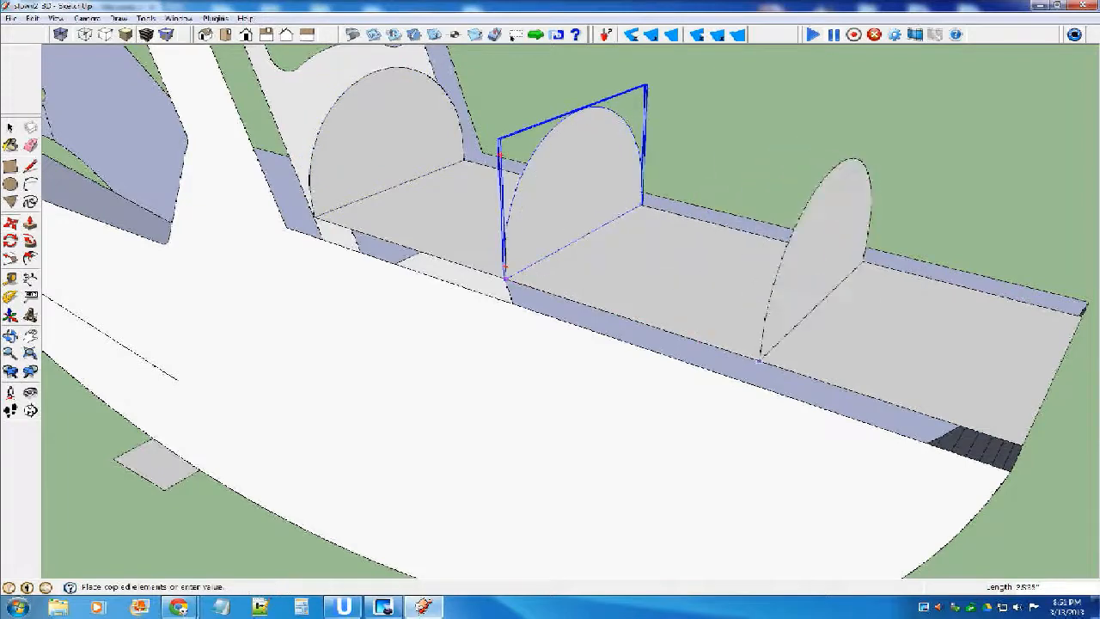
pyautogui.click(773, 365)
pyautogui.press('space')
pyautogui.click(671, 191)
# Move the loose rectangular part from the ground to the front corner of the nose's top plate.
pyautogui.scroll(-9, 671, 196)
pyautogui.moveTo(671, 196); pyautogui.dragTo(761, 194, button='middle')
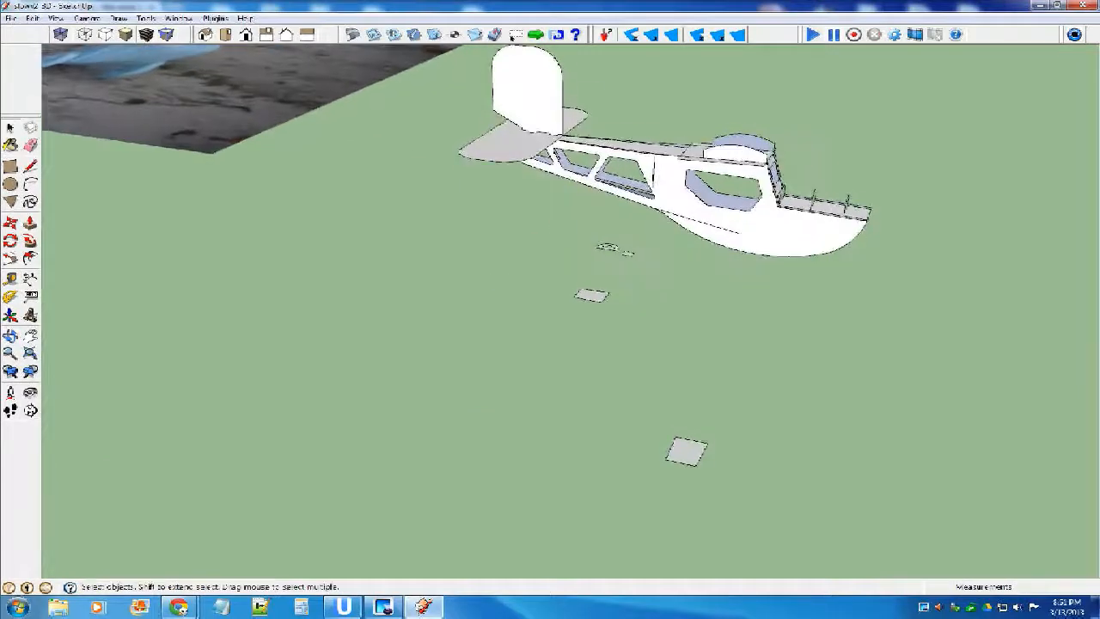
pyautogui.scroll(3, 604, 283)
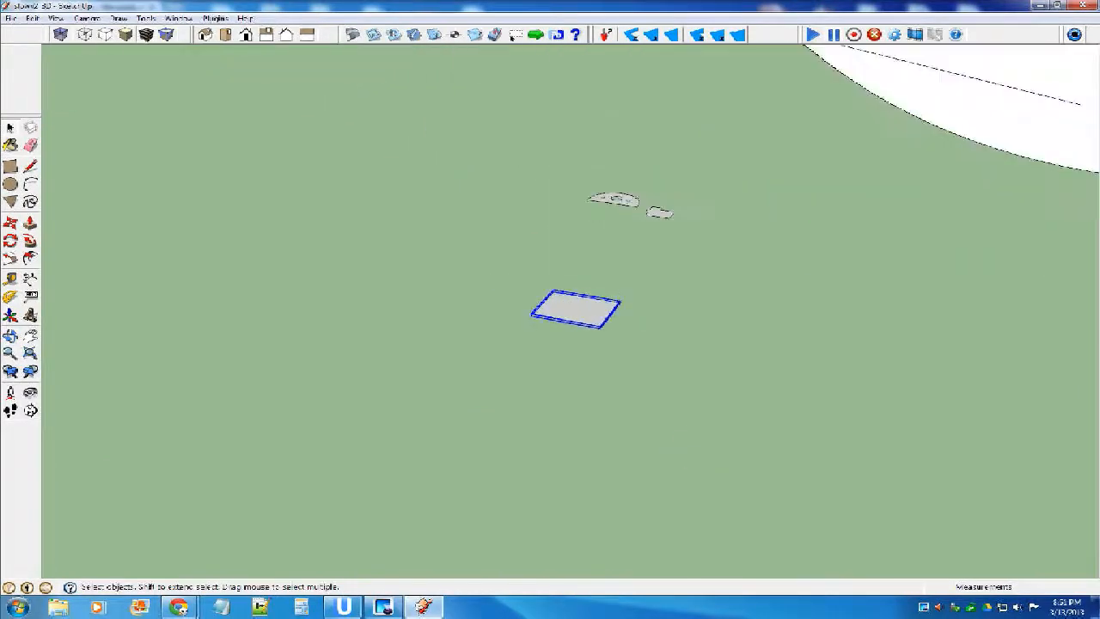
pyautogui.press('m')
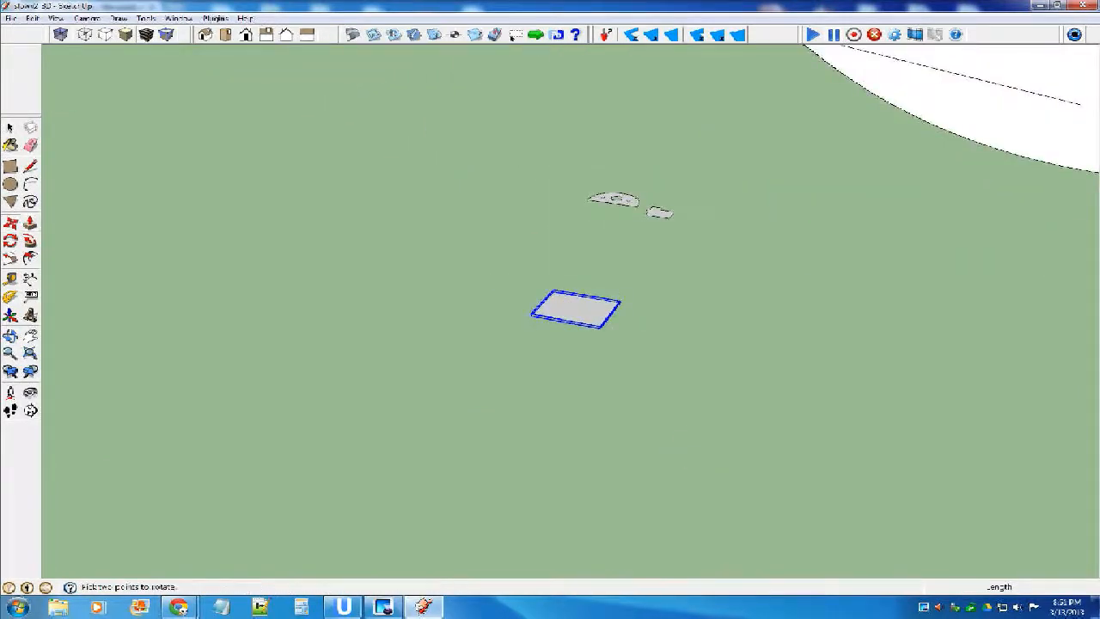
pyautogui.click(598, 327)
pyautogui.scroll(-5, 532, 330)
pyautogui.scroll(5, 767, 256)
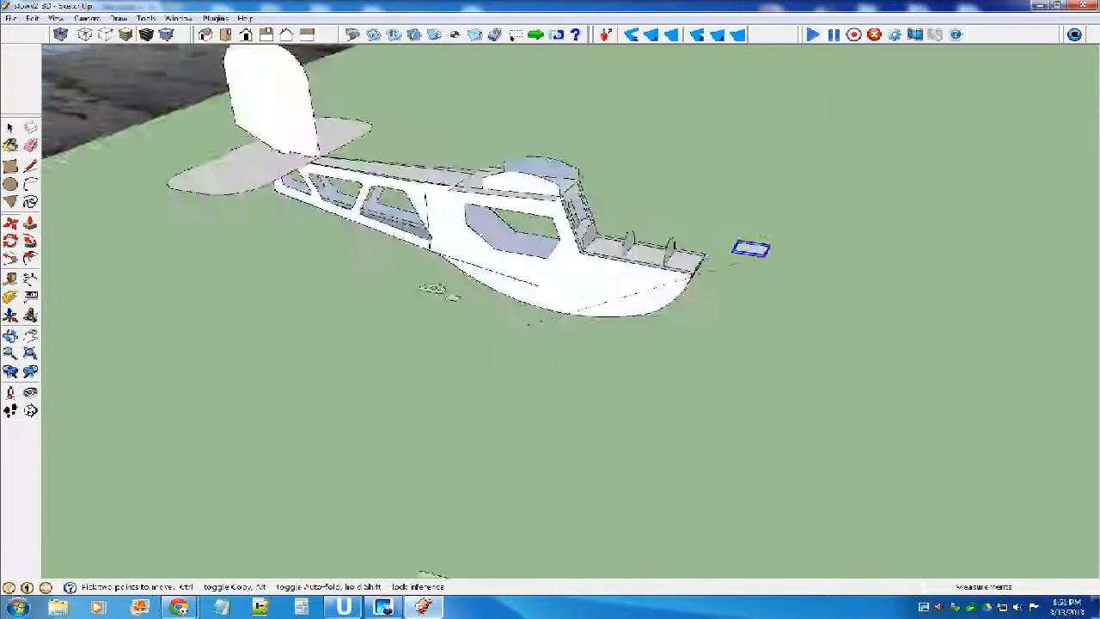
pyautogui.scroll(-2, 598, 290)
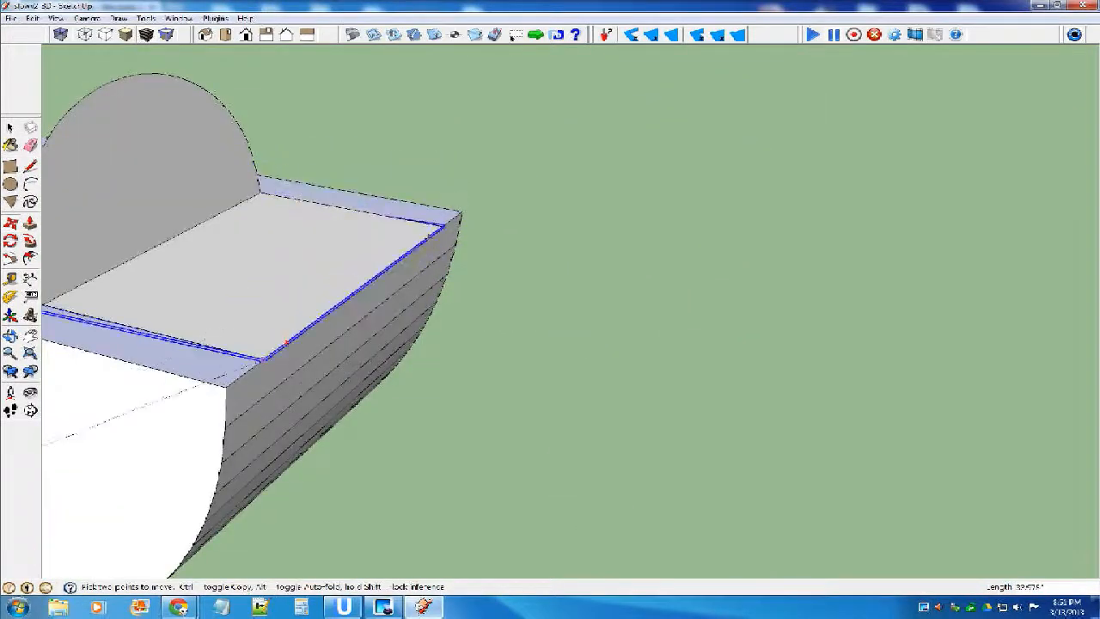
pyautogui.click(262, 360)
pyautogui.scroll(-5, 266, 343)
pyautogui.scroll(2, 266, 340)
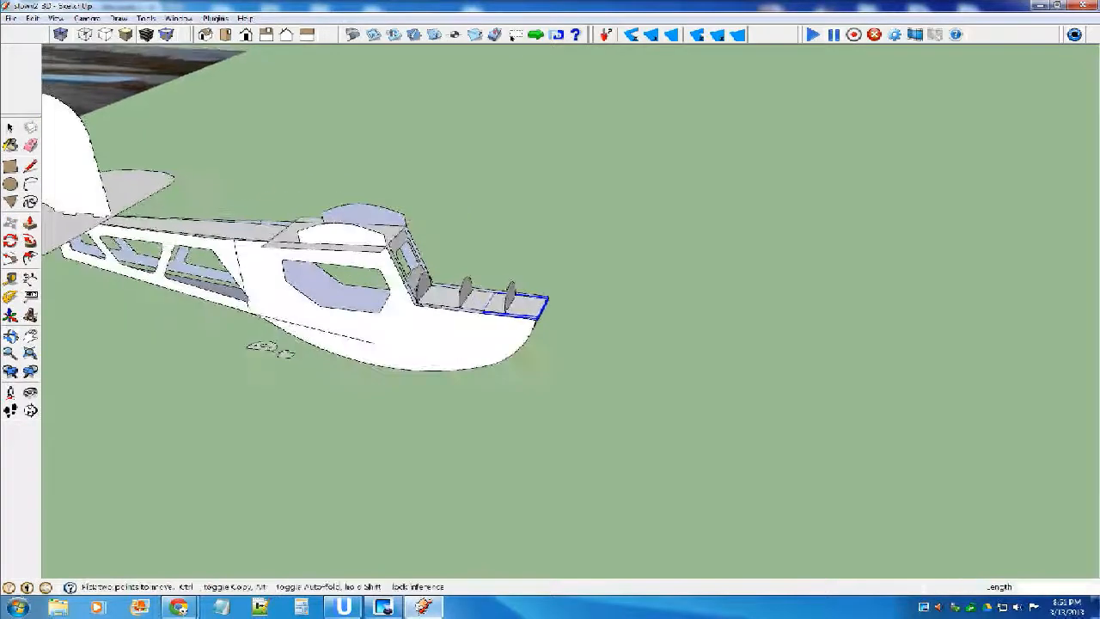
# Raise the rectangular part straight up from the front corner of the nose's top plate, leaving a small gap above the plate.
pyautogui.scroll(4, 520, 311)
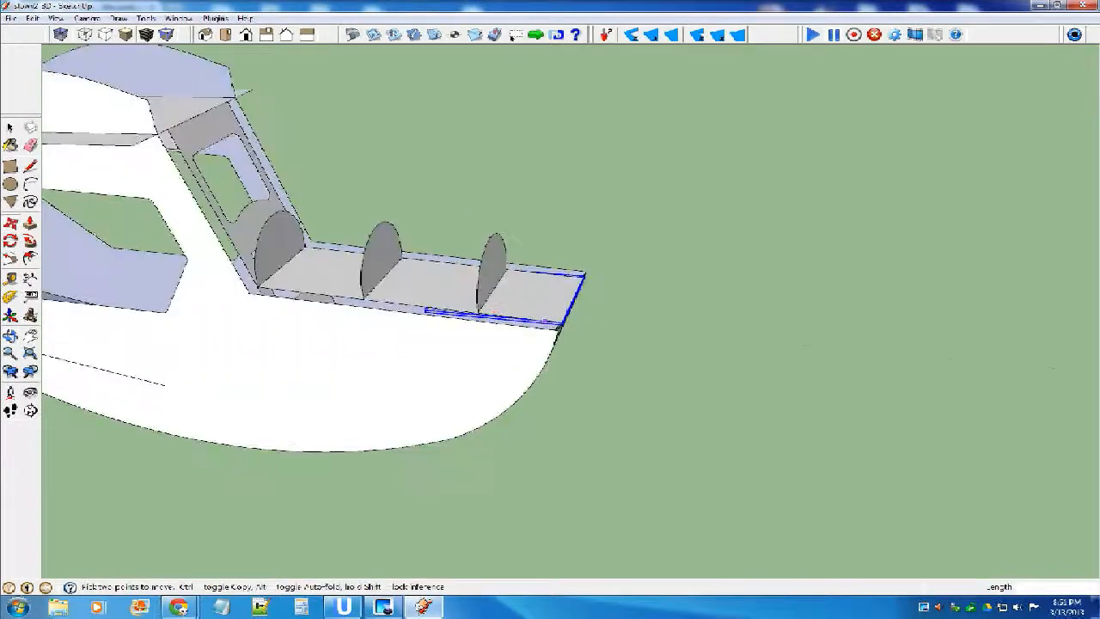
pyautogui.moveTo(520, 311); pyautogui.dragTo(451, 290, button='middle')
pyautogui.scroll(3, 543, 308)
pyautogui.click(545, 311)
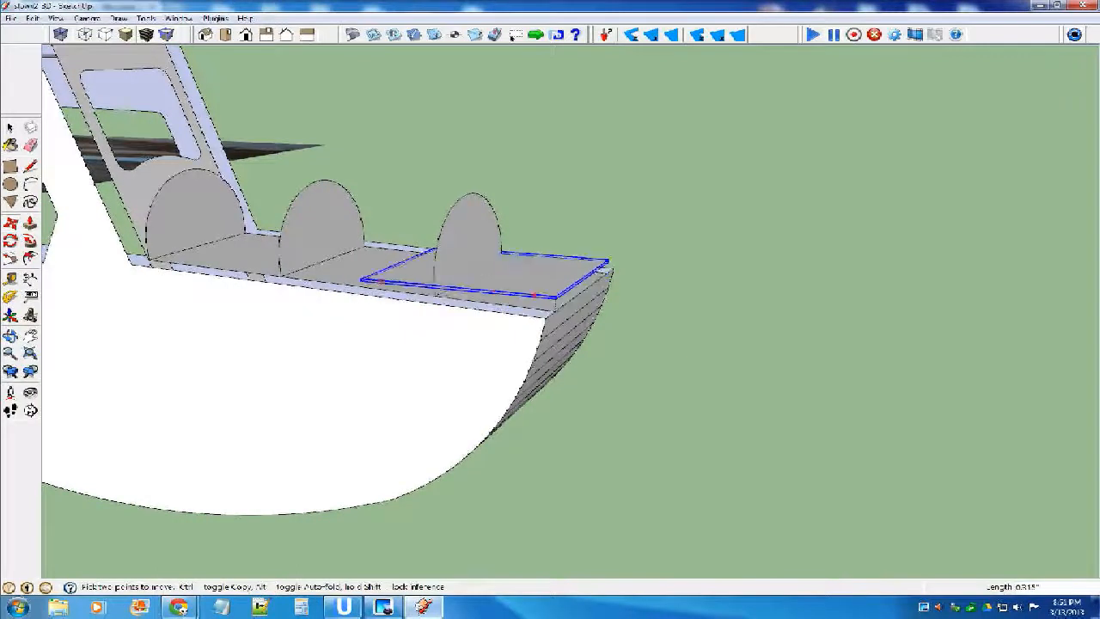
pyautogui.click(555, 294)
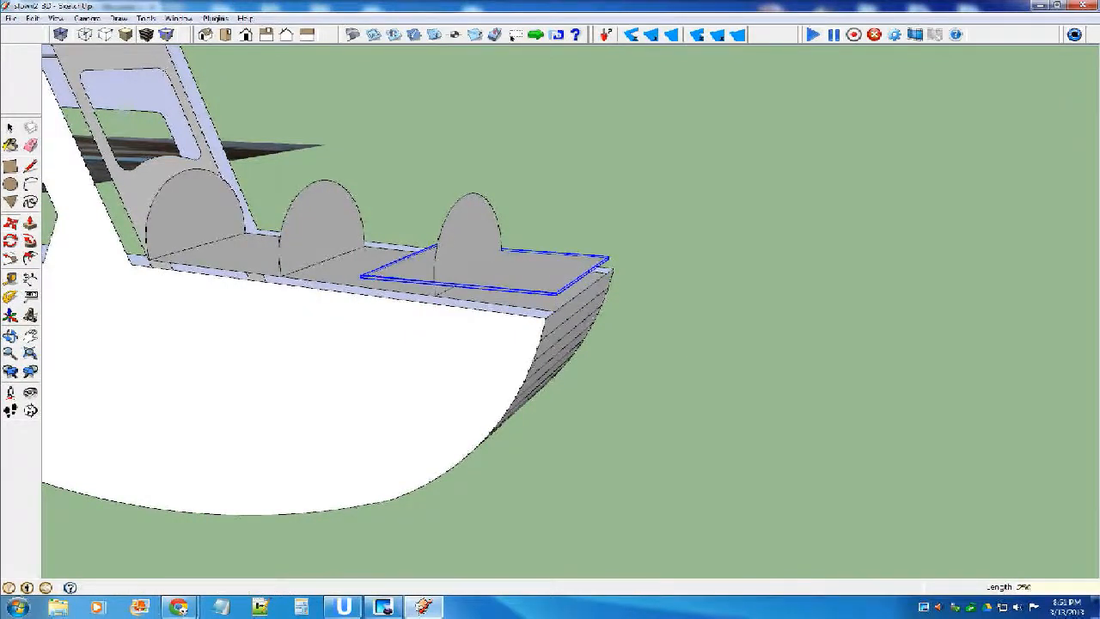
pyautogui.press('Return')
pyautogui.press('space')
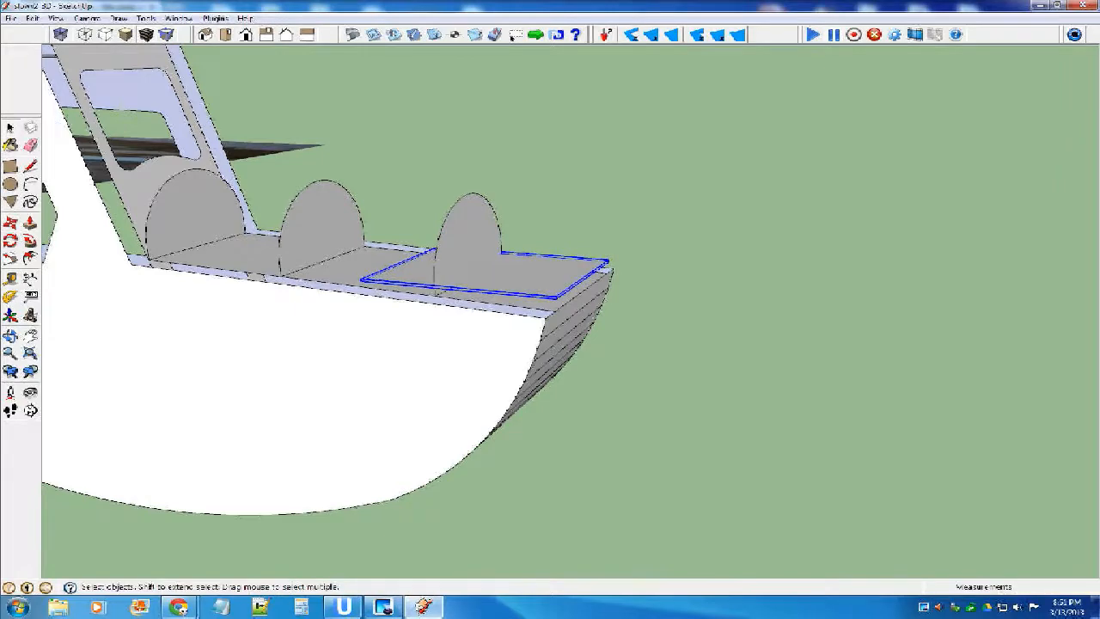
# Move the front half-round former back along the nose to the rear edge of the raised rectangular part.
pyautogui.moveTo(404, 249); pyautogui.dragTo(489, 284, button='middle')
pyautogui.click(482, 251)
pyautogui.press('m')
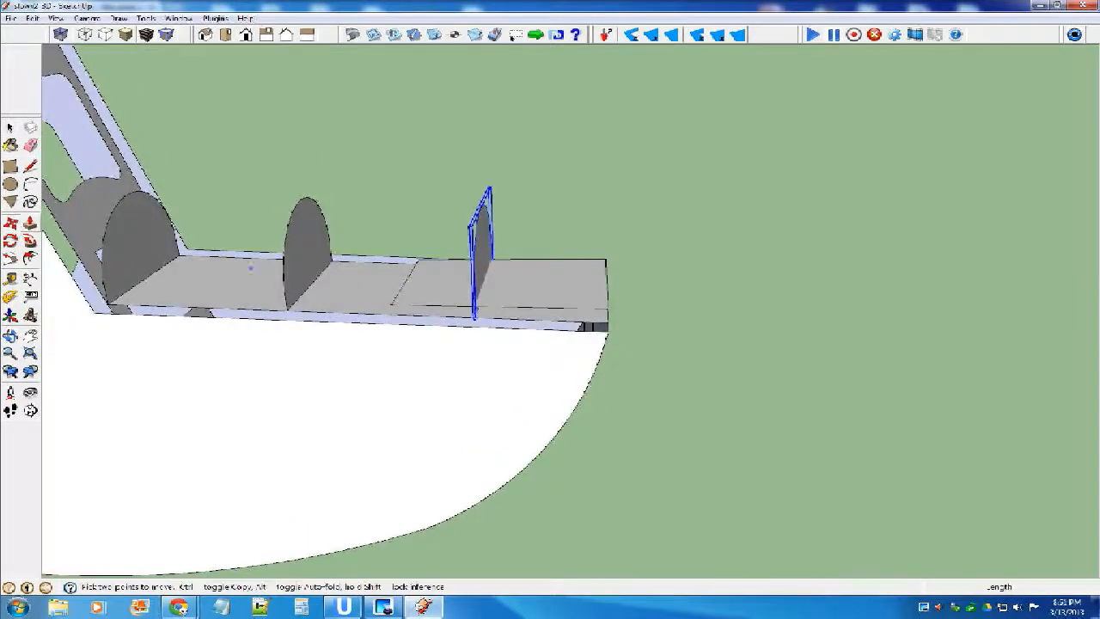
pyautogui.scroll(2, 497, 320)
pyautogui.moveTo(471, 275); pyautogui.dragTo(352, 275)
pyautogui.click(353, 275)
pyautogui.press('space')
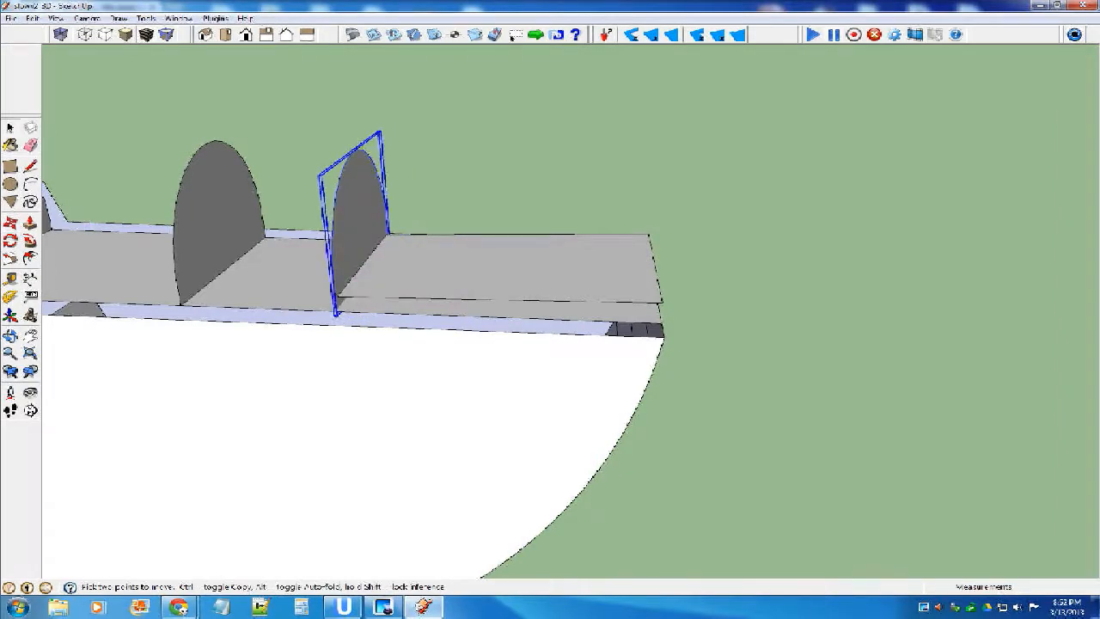
# Move the middle half-round former back toward the windshield, about midway between the other two formers.
pyautogui.click(224, 225)
pyautogui.scroll(-5, 765, 330)
pyautogui.scroll(2, 698, 330)
pyautogui.scroll(2, 619, 305)
pyautogui.moveTo(619, 305); pyautogui.dragTo(554, 325, button='middle')
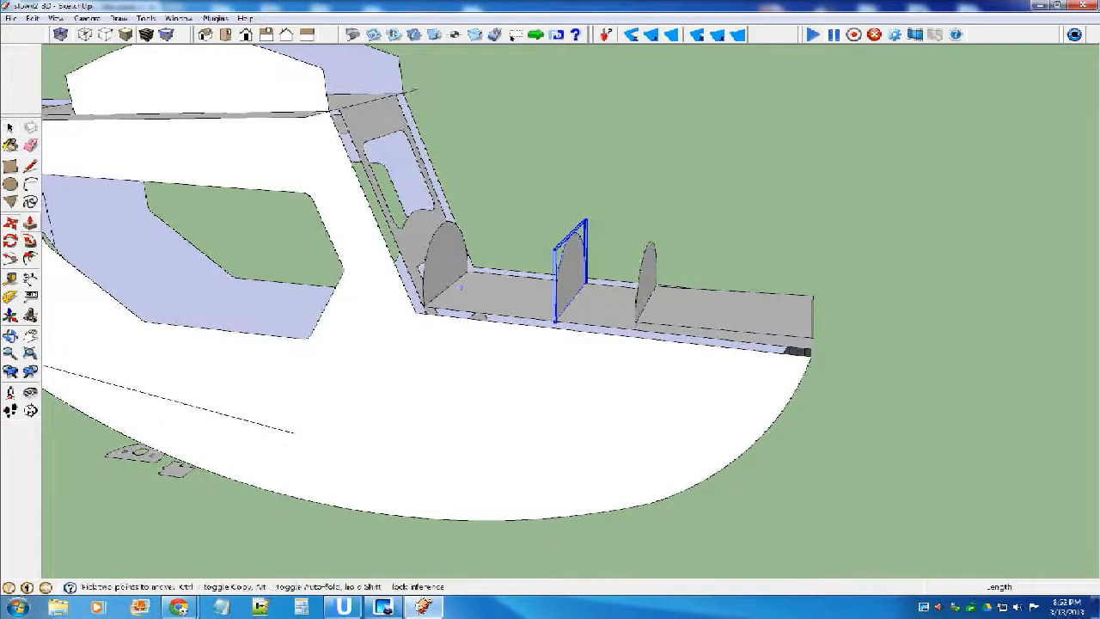
pyautogui.press('m')
pyautogui.scroll(1, 534, 295)
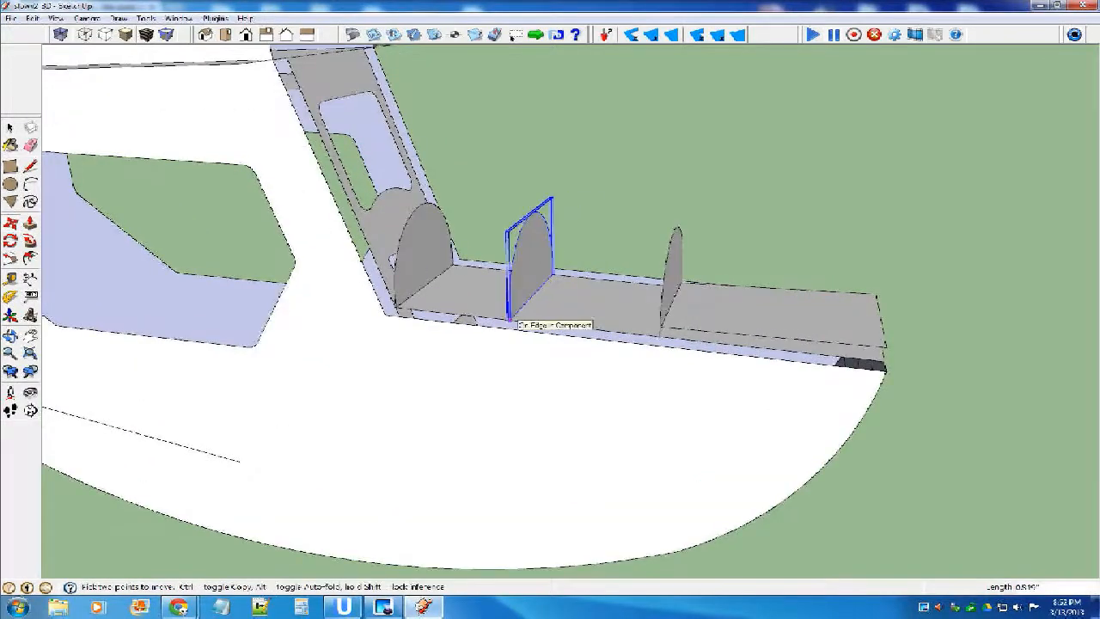
pyautogui.press('space')
# Trace the middle half-round former with an arc over its curved edge and a straight line along its base.
pyautogui.click(683, 211)
pyautogui.scroll(3, 683, 215)
pyautogui.moveTo(683, 215); pyautogui.dragTo(557, 208, button='middle')
pyautogui.scroll(-6, 596, 226)
pyautogui.scroll(-5, 595, 227)
pyautogui.scroll(6, 552, 219)
pyautogui.scroll(3, 566, 214)
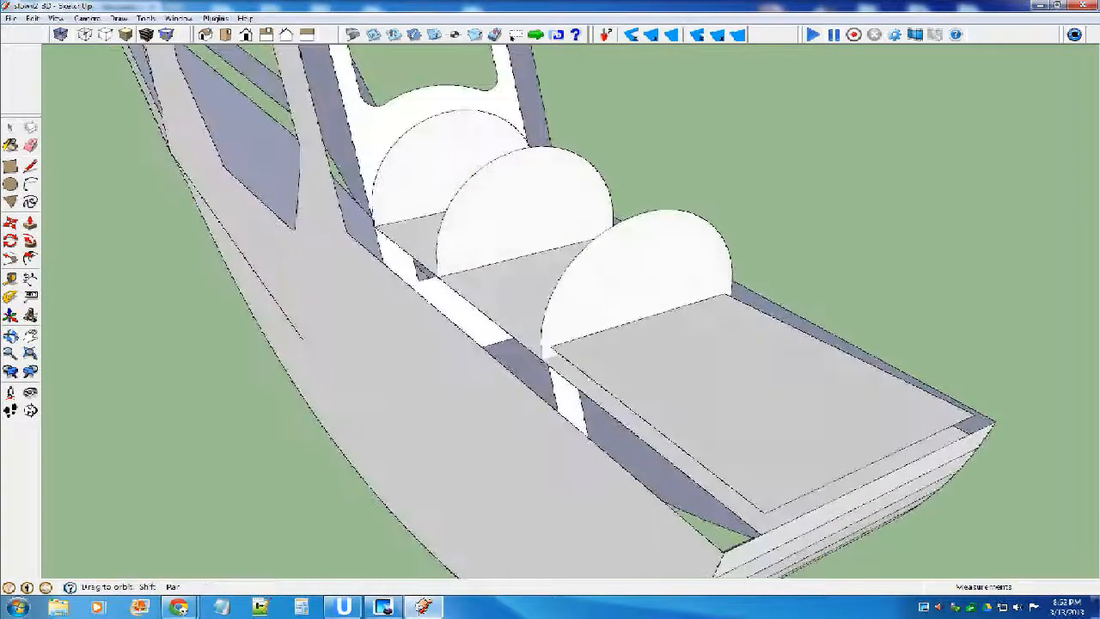
pyautogui.press('a')
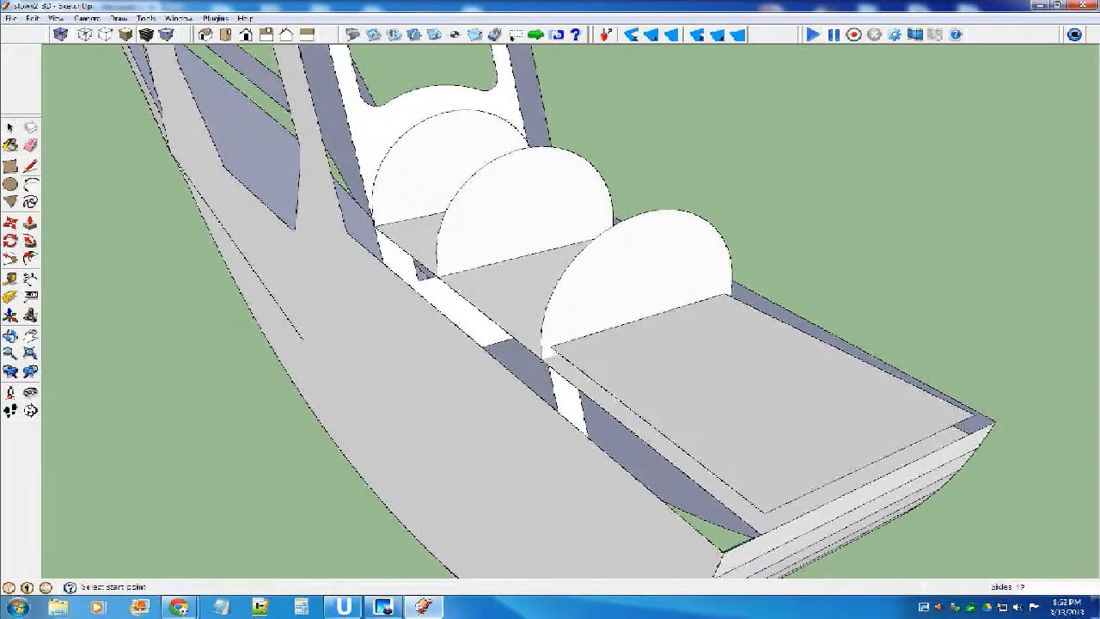
pyautogui.moveTo(550, 347); pyautogui.dragTo(627, 340, button='middle')
pyautogui.click(592, 230)
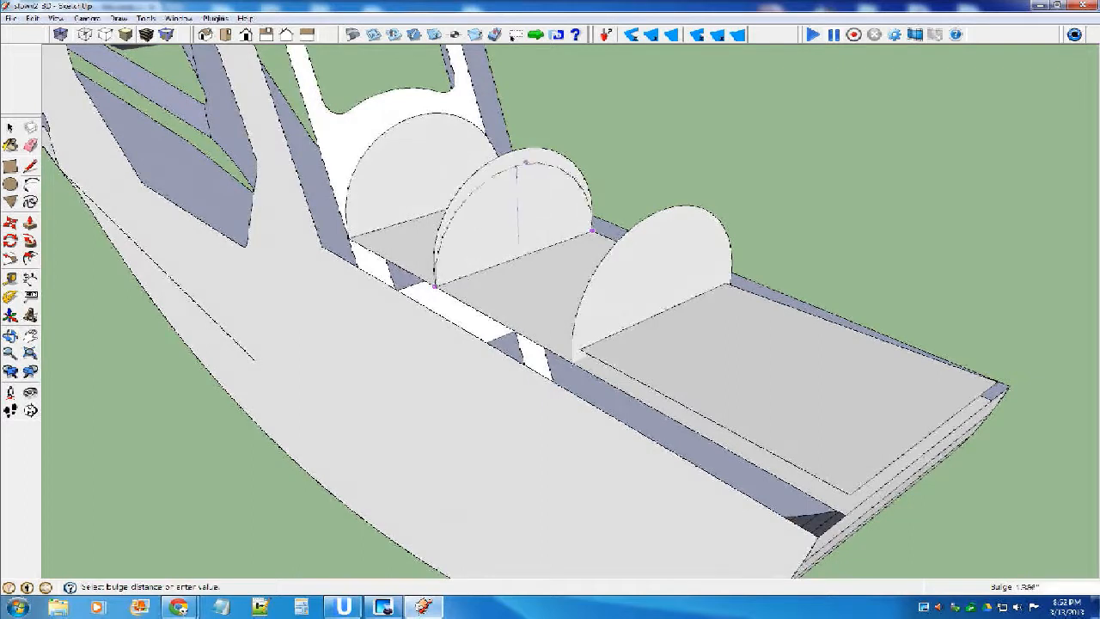
pyautogui.click(516, 151)
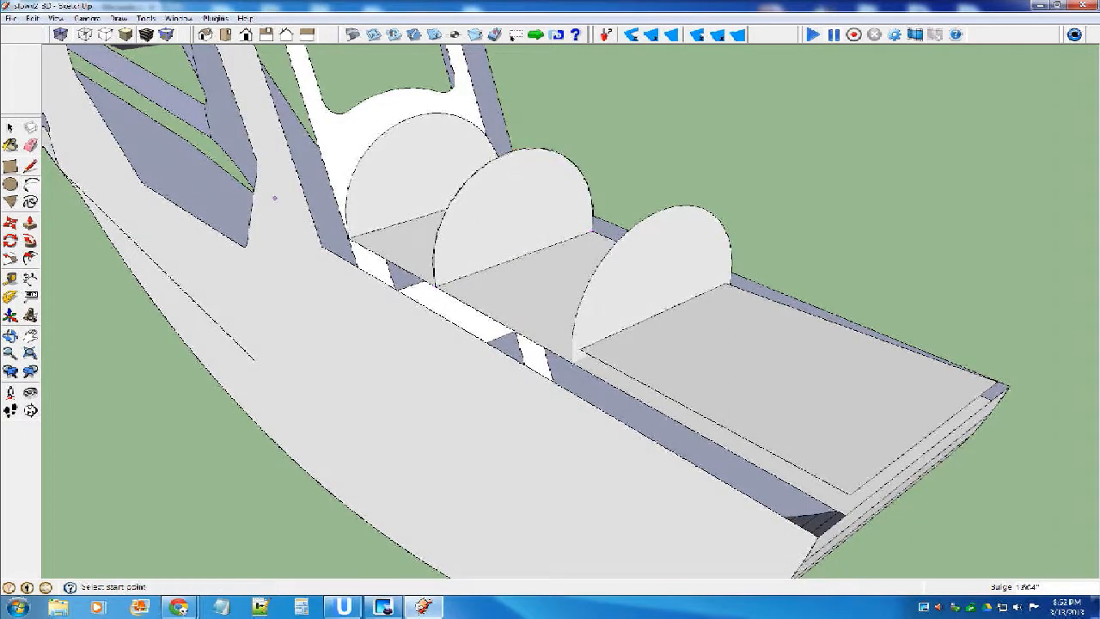
pyautogui.click(434, 285)
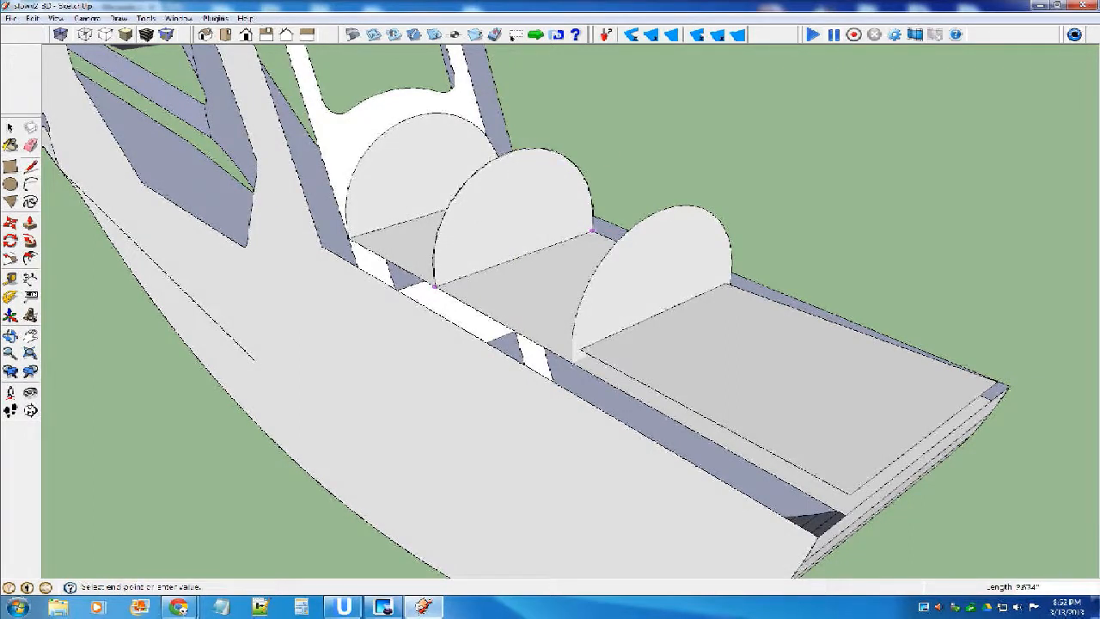
pyautogui.scroll(-3, 591, 233)
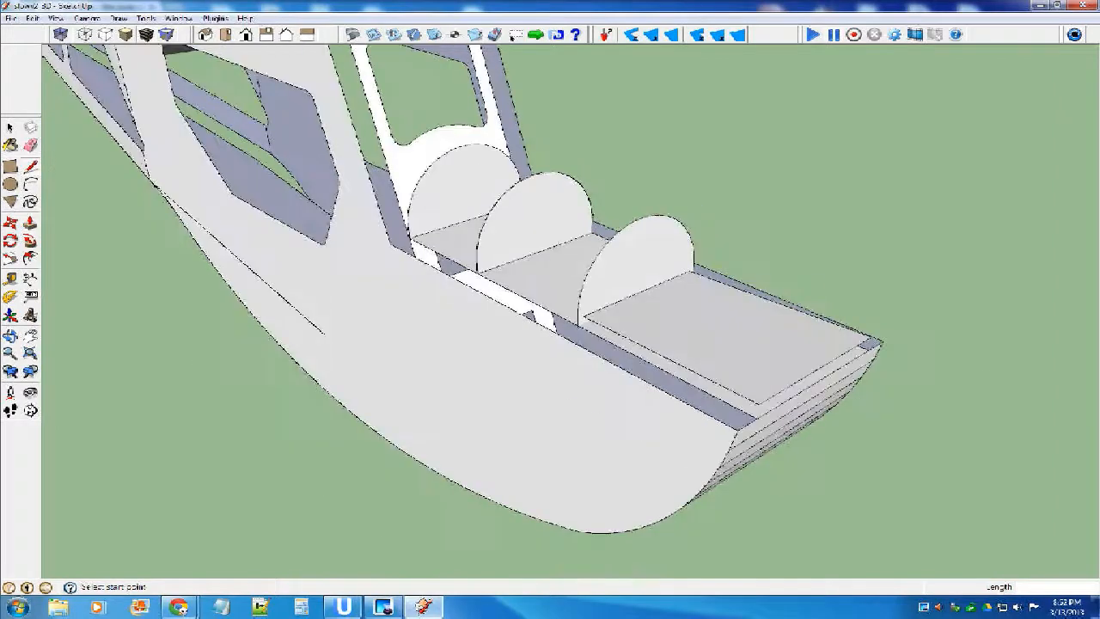
# Select the traced half-round face separately from the former and move it out in front of the nose.
pyautogui.press('space')
pyautogui.tripleClick(549, 212)
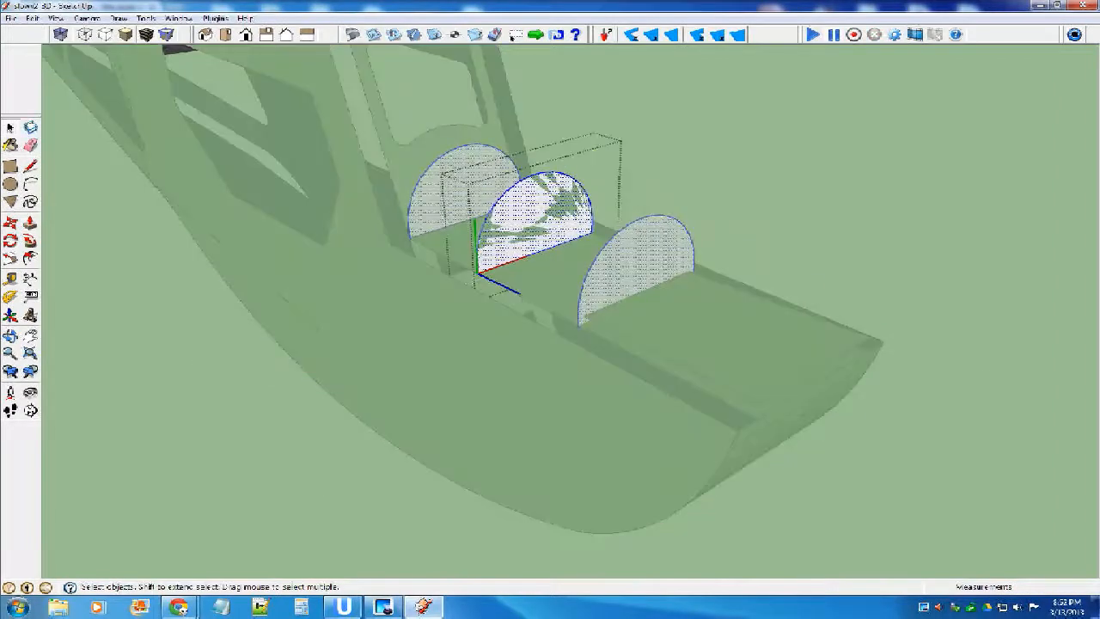
pyautogui.press('Escape')
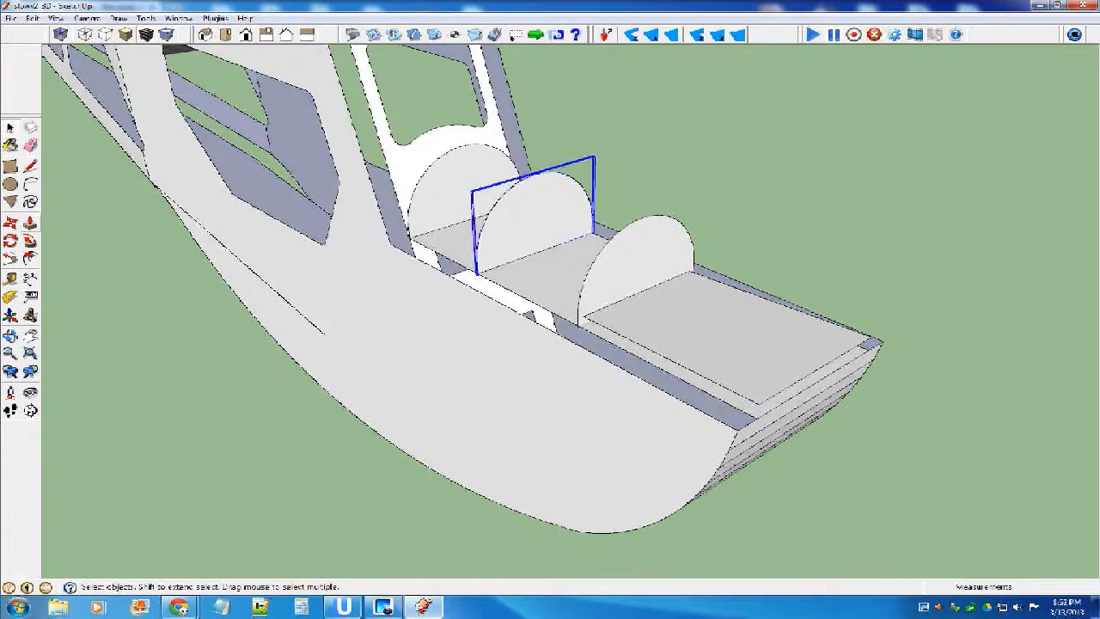
pyautogui.click(491, 194)
pyautogui.click(503, 193)
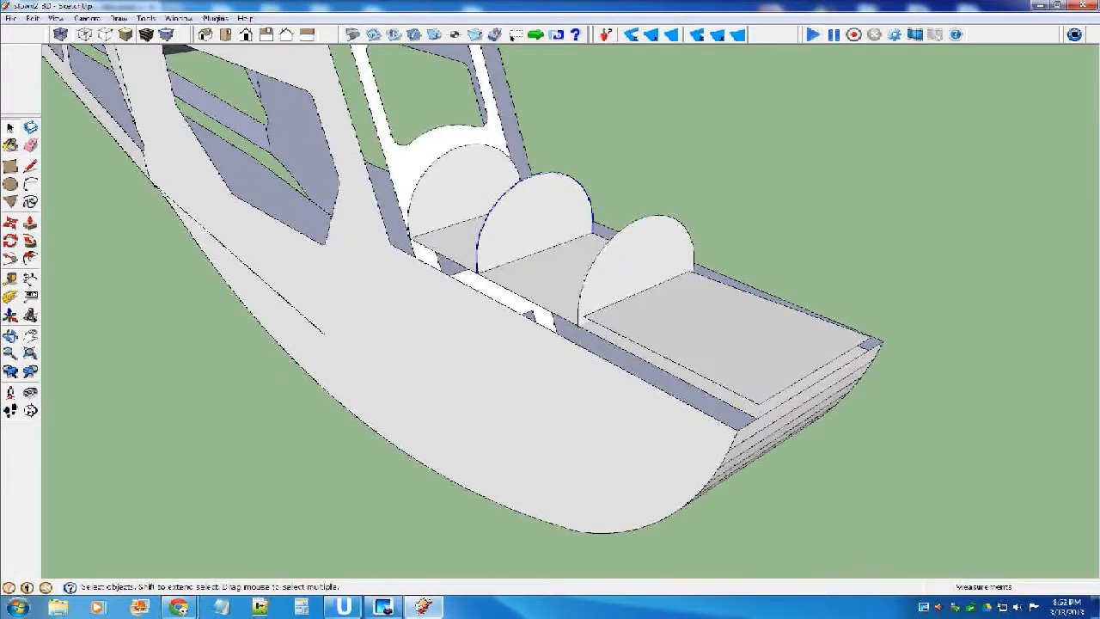
pyautogui.press('m')
pyautogui.click(508, 226)
pyautogui.scroll(-3, 569, 239)
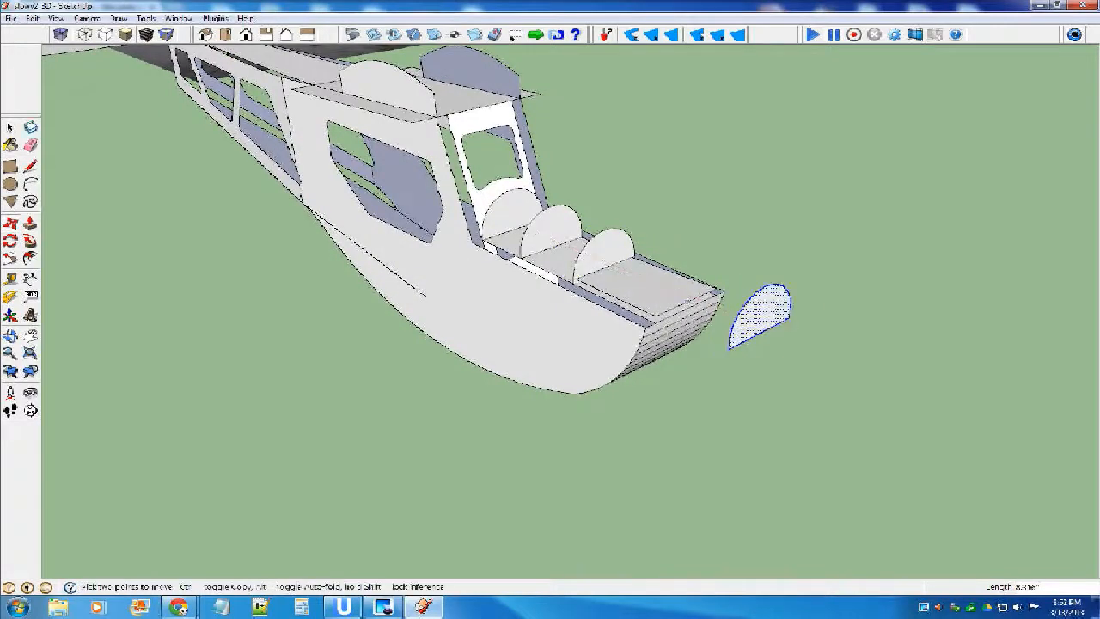
pyautogui.scroll(-2, 576, 252)
# Extrude the half-round face forward with Push/Pull into a long half-cylinder.
pyautogui.click(30, 222)
pyautogui.doubleClick(712, 300)
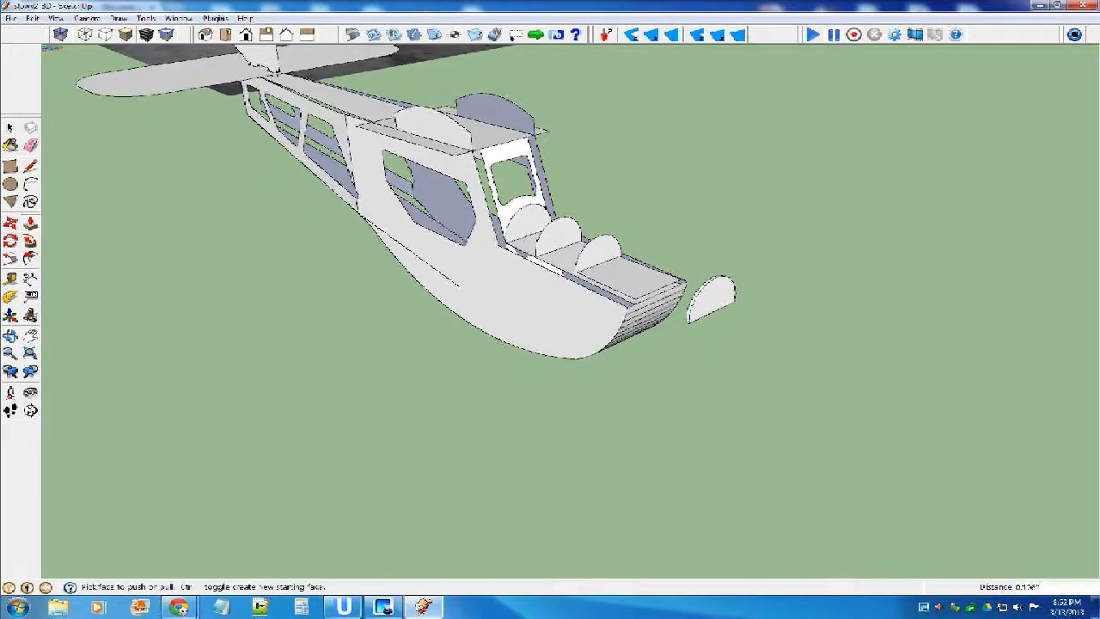
pyautogui.click(712, 300)
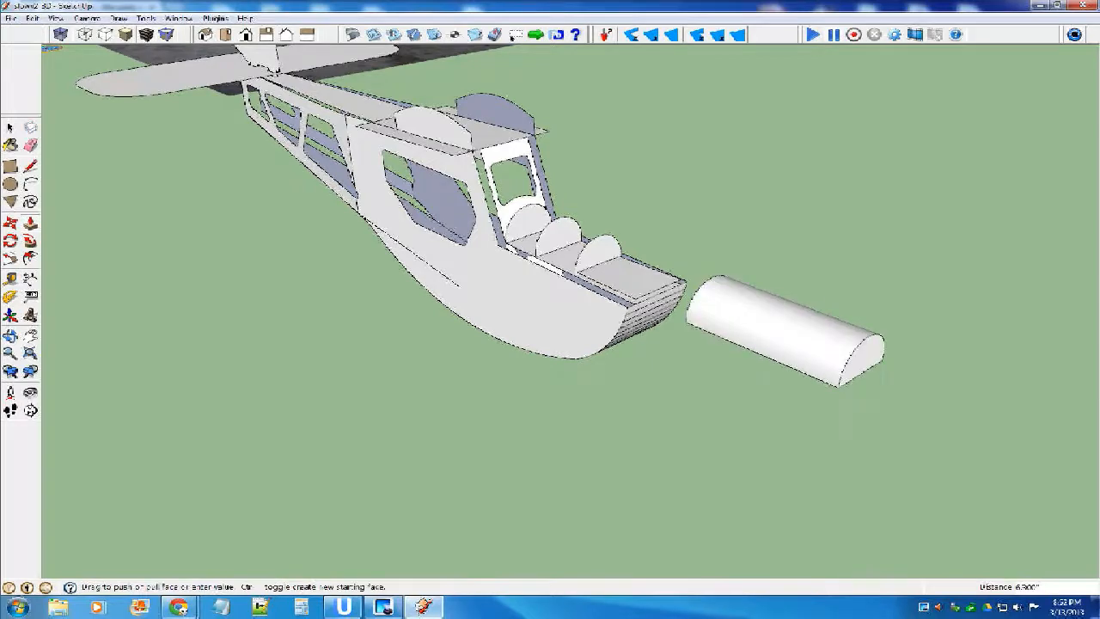
pyautogui.click(860, 361)
# Erase the half-cylinder's flat end and bottom faces, leaving only the curved shell.
pyautogui.press('e')
pyautogui.scroll(1, 855, 335)
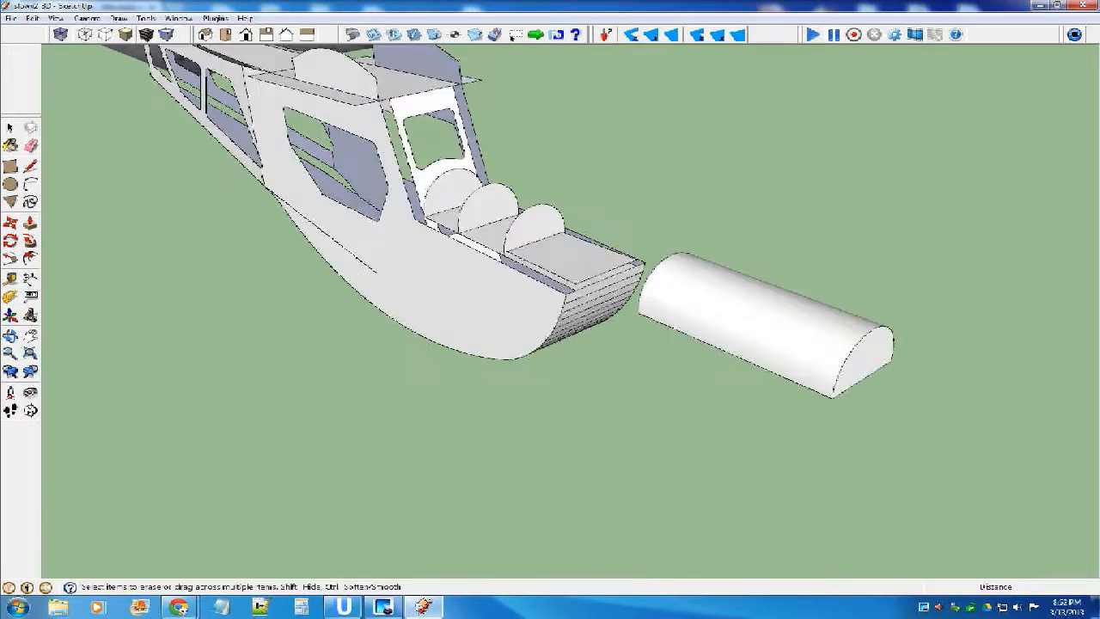
pyautogui.click(862, 379)
pyautogui.moveTo(860, 374)
pyautogui.mouseDown(button='middle')
pyautogui.moveTo(730, 275)
pyautogui.moveTo(631, 236)
pyautogui.moveTo(505, 159)
pyautogui.mouseUp(button='middle')
pyautogui.click(557, 252)
pyautogui.moveTo(557, 252)
pyautogui.mouseDown(button='middle')
pyautogui.moveTo(899, 325)
pyautogui.moveTo(570, 267)
pyautogui.moveTo(729, 361)
pyautogui.mouseUp(button='middle')
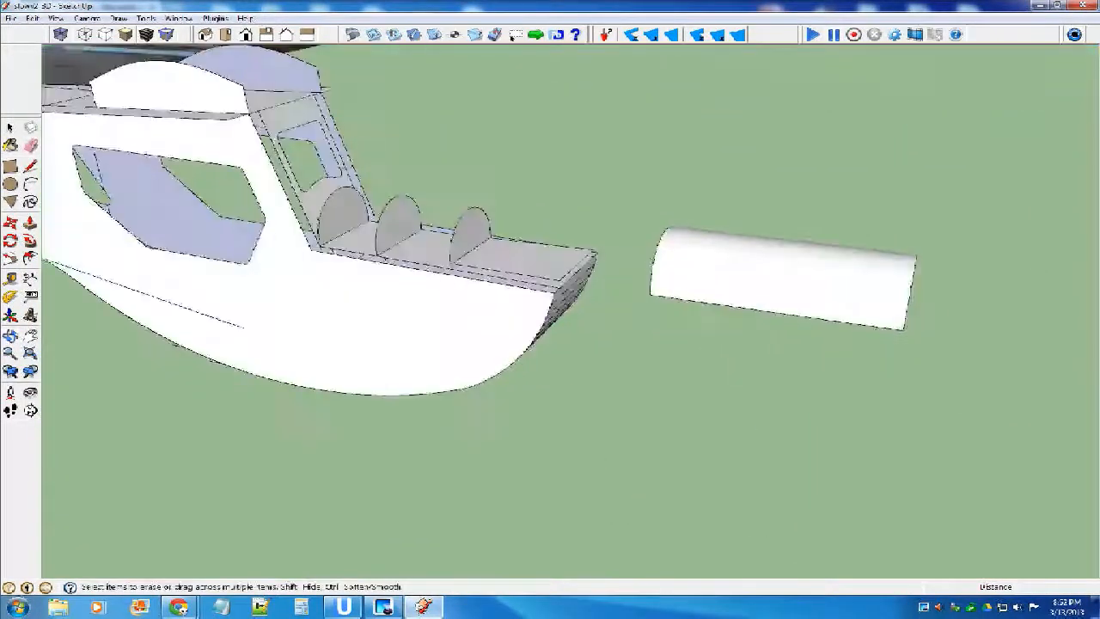
# Make the whole curved shell a component, keeping the default name and settings.
pyautogui.press('space')
pyautogui.moveTo(626, 212); pyautogui.dragTo(1010, 401)
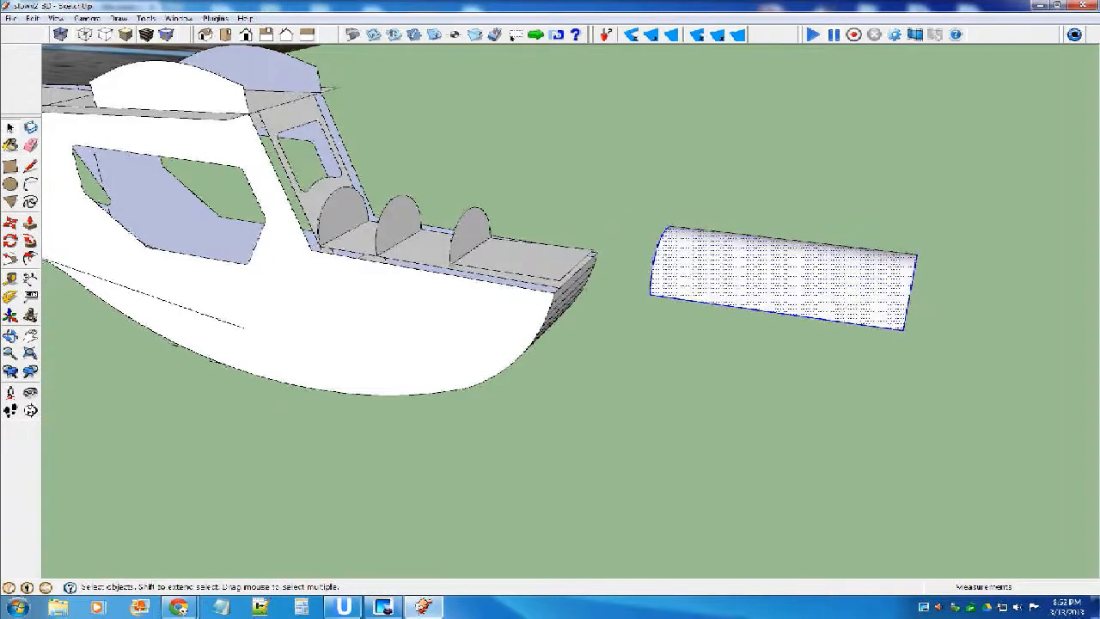
pyautogui.press('g')
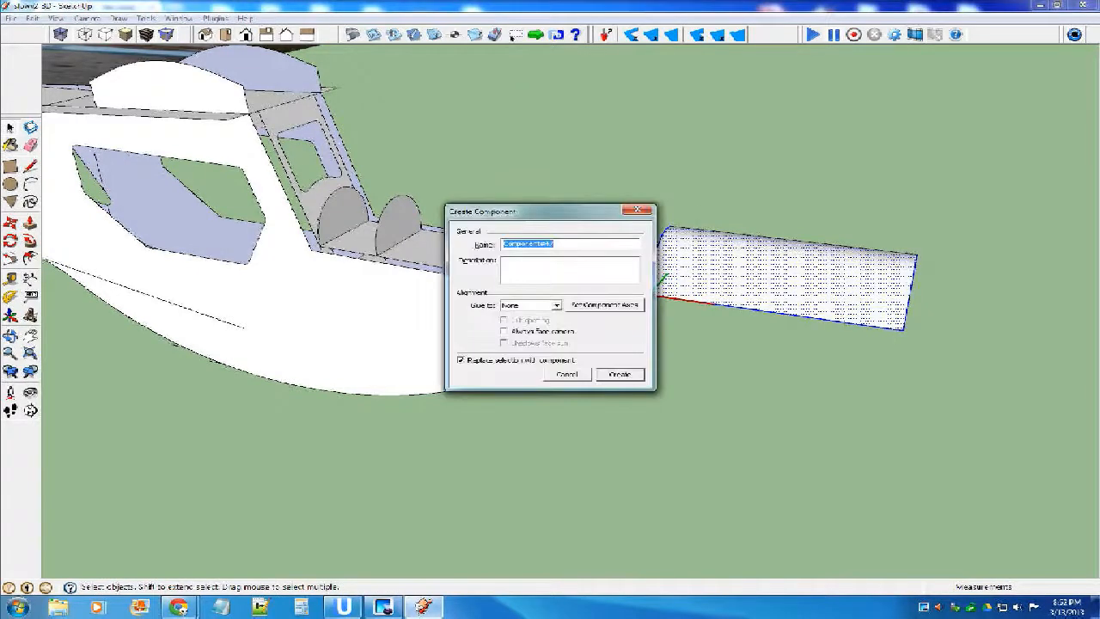
pyautogui.press('Return')
# Move the curved shell onto the nose, snapping its rear lower corner to the base corner of the windshield former.
pyautogui.press('m')
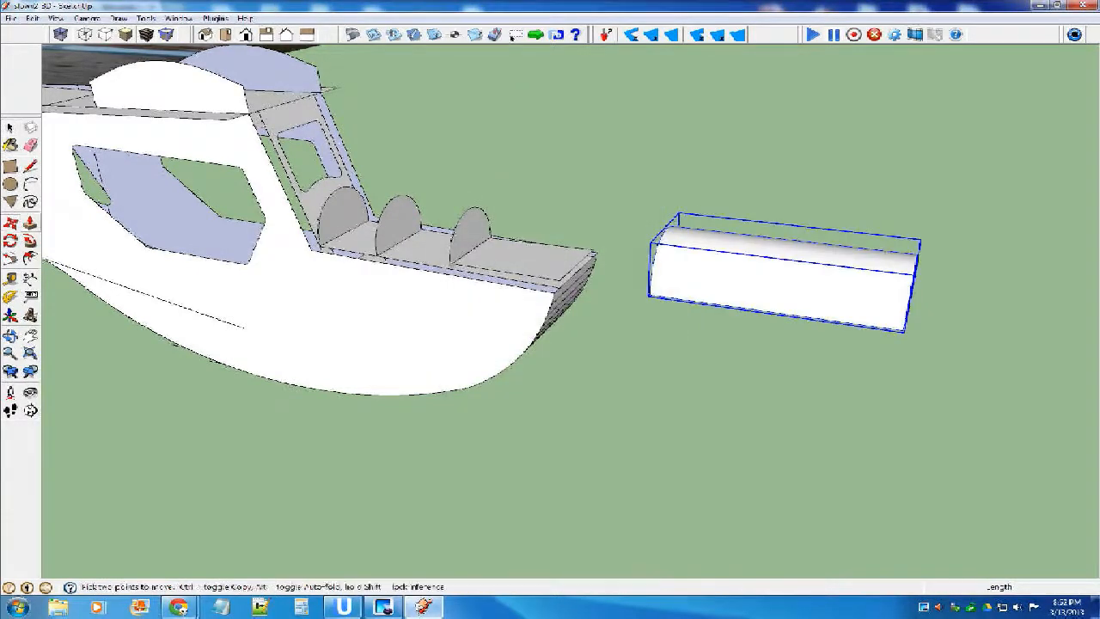
pyautogui.click(650, 297)
pyautogui.scroll(5, 312, 252)
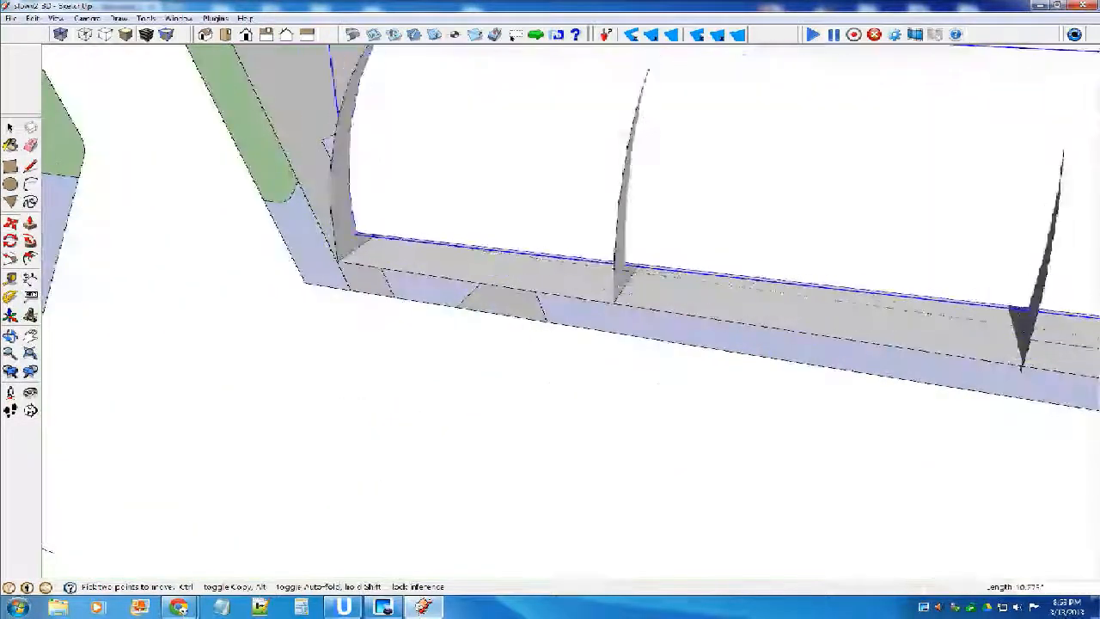
pyautogui.click(339, 261)
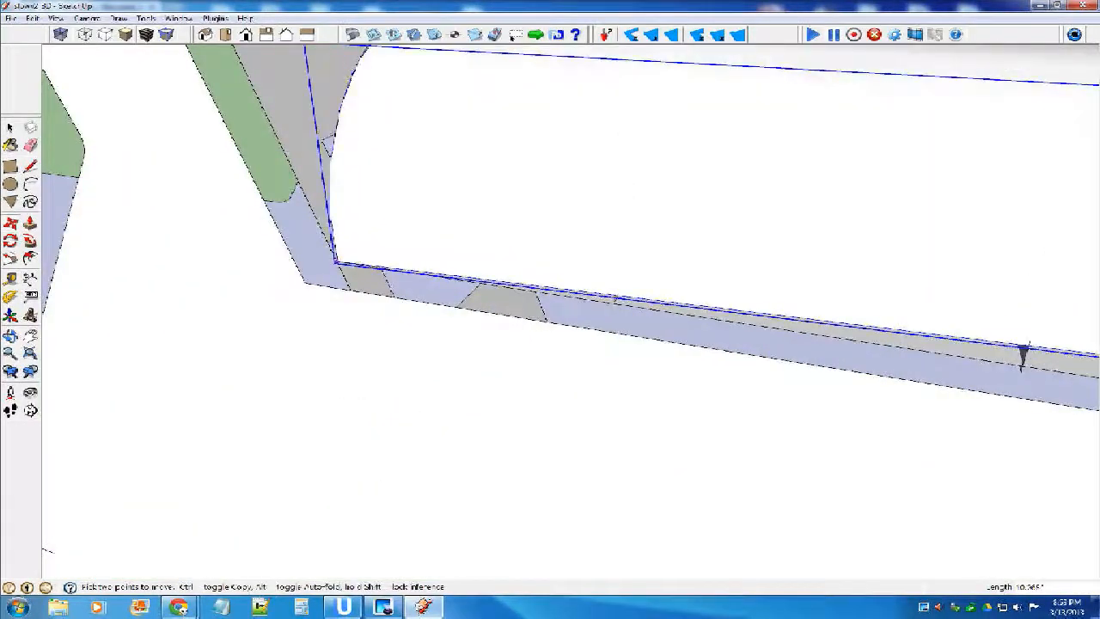
pyautogui.scroll(-4, 342, 251)
pyautogui.scroll(-1, 421, 231)
pyautogui.moveTo(602, 241); pyautogui.dragTo(515, 276, button='middle')
# Shorten the curved shell inside its component by moving its front end arc back to the front half-round former.
pyautogui.press('space')
pyautogui.doubleClick(535, 225)
pyautogui.click(550, 225)
pyautogui.click(666, 232)
pyautogui.press('m')
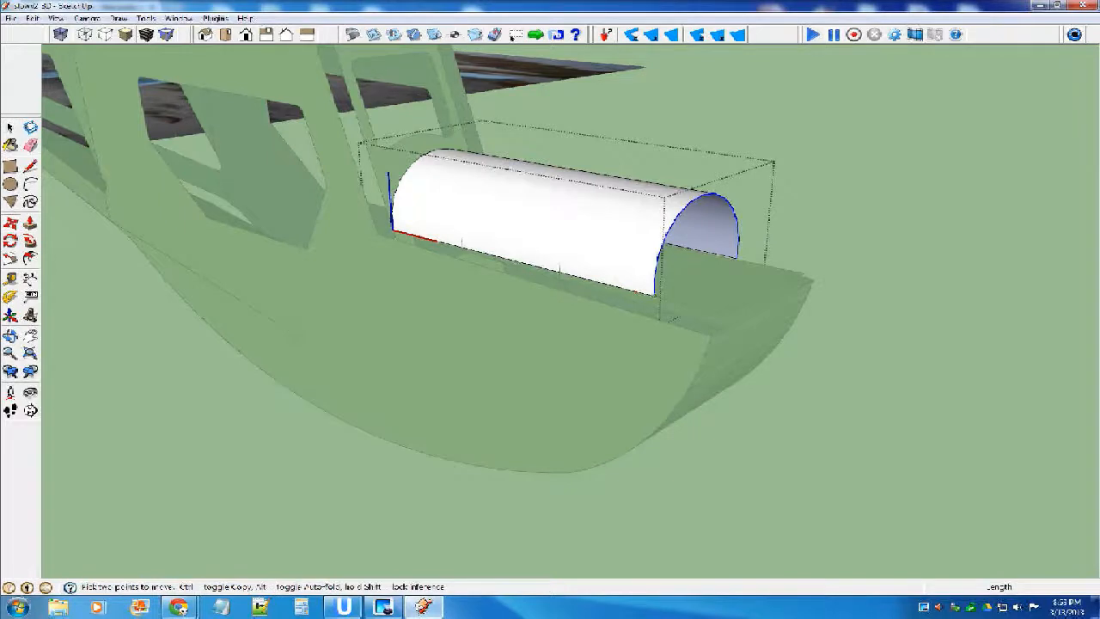
pyautogui.click(654, 296)
pyautogui.click(559, 272)
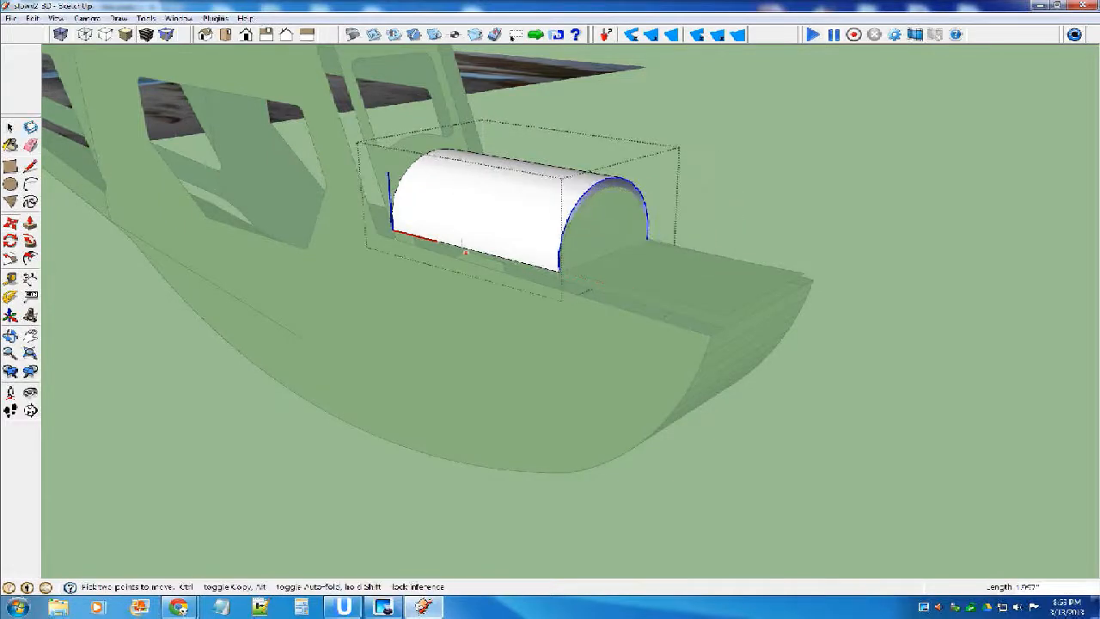
# Rotate the curved nose shell about its rear lower corner by about 2 degrees to line up with the fuselage side's sloping top edge.
pyautogui.press('space')
pyautogui.press('space')
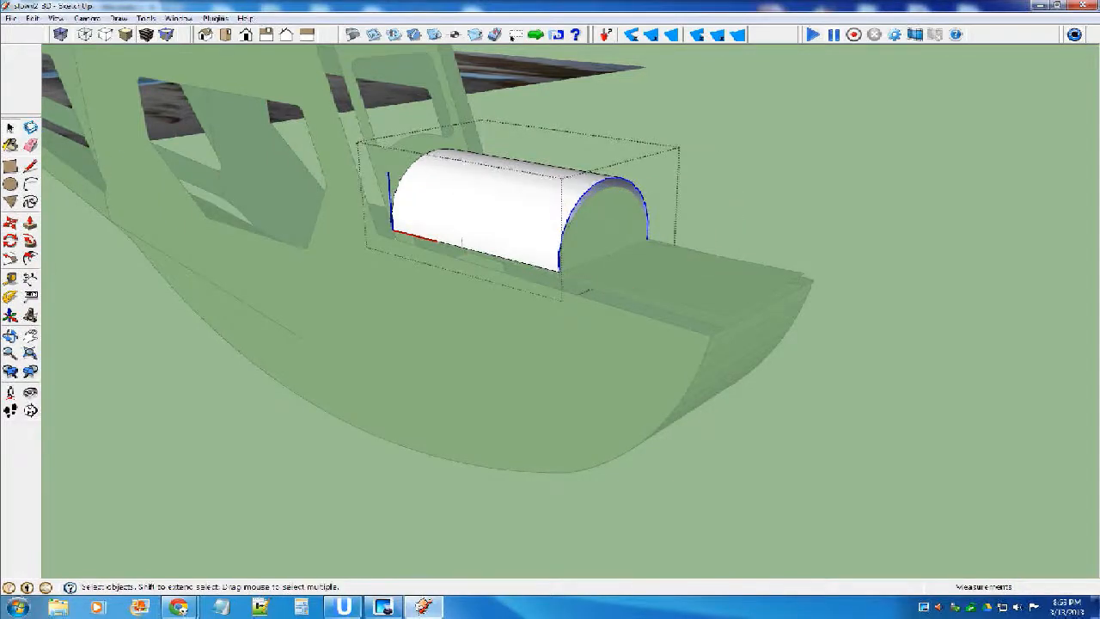
pyautogui.press('Escape')
pyautogui.moveTo(550, 343); pyautogui.dragTo(622, 258, button='middle')
pyautogui.scroll(3, 466, 251)
pyautogui.click(449, 256)
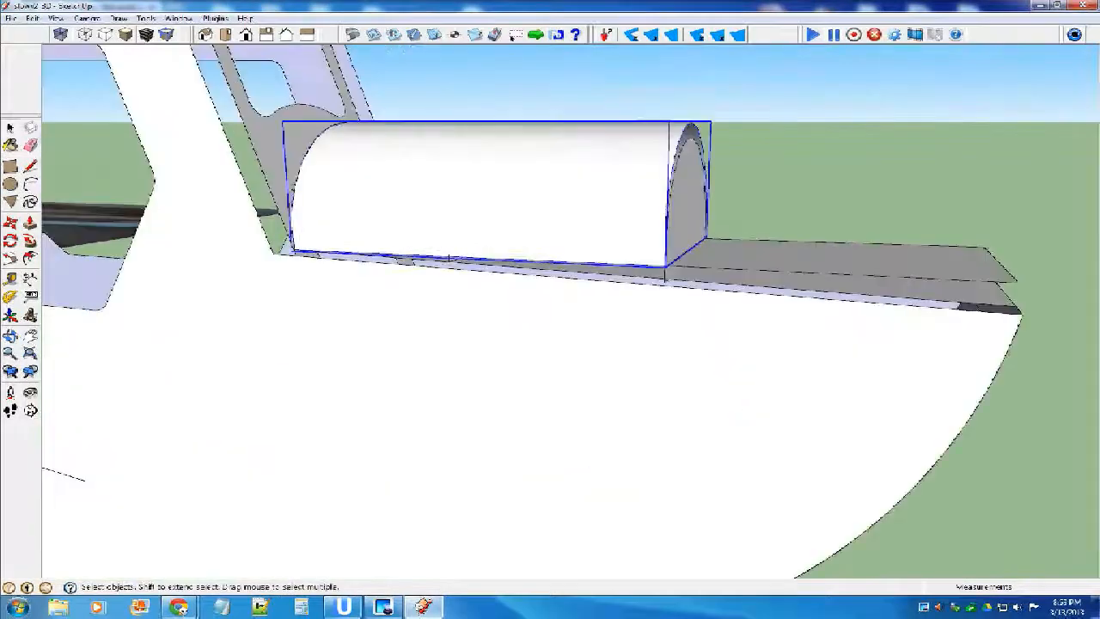
pyautogui.press('q')
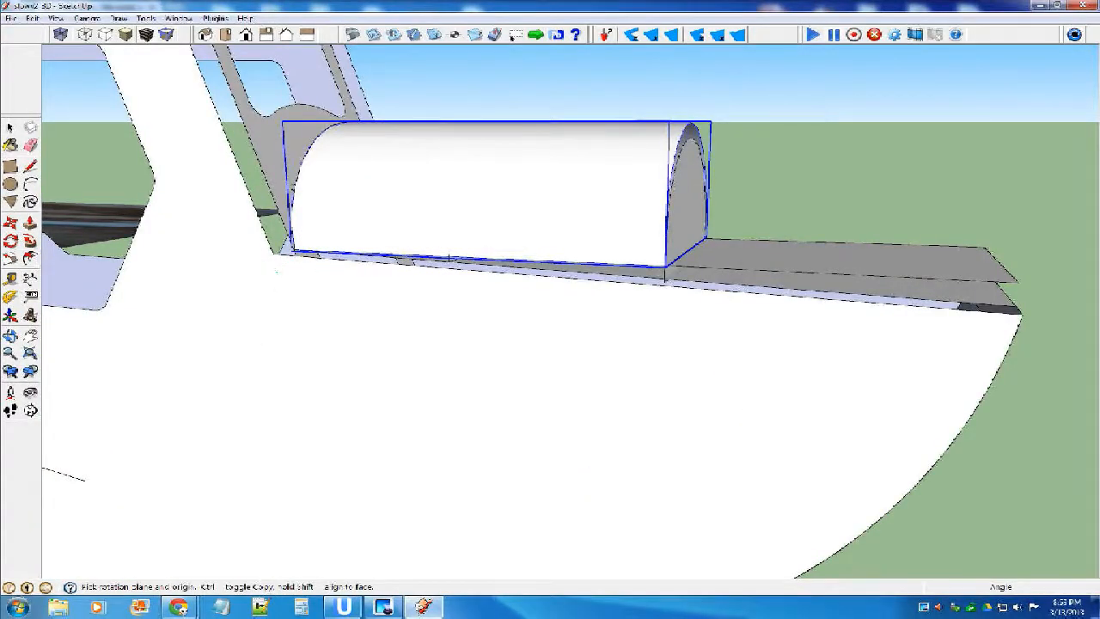
pyautogui.click(292, 250)
pyautogui.scroll(1, 646, 256)
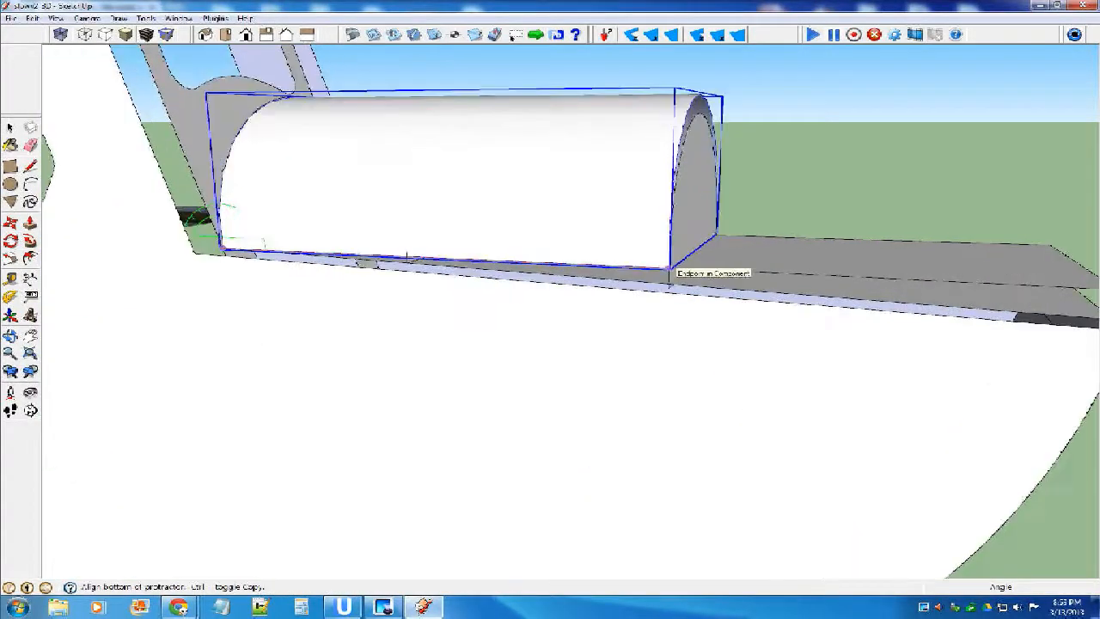
pyautogui.click(670, 267)
pyautogui.click(674, 279)
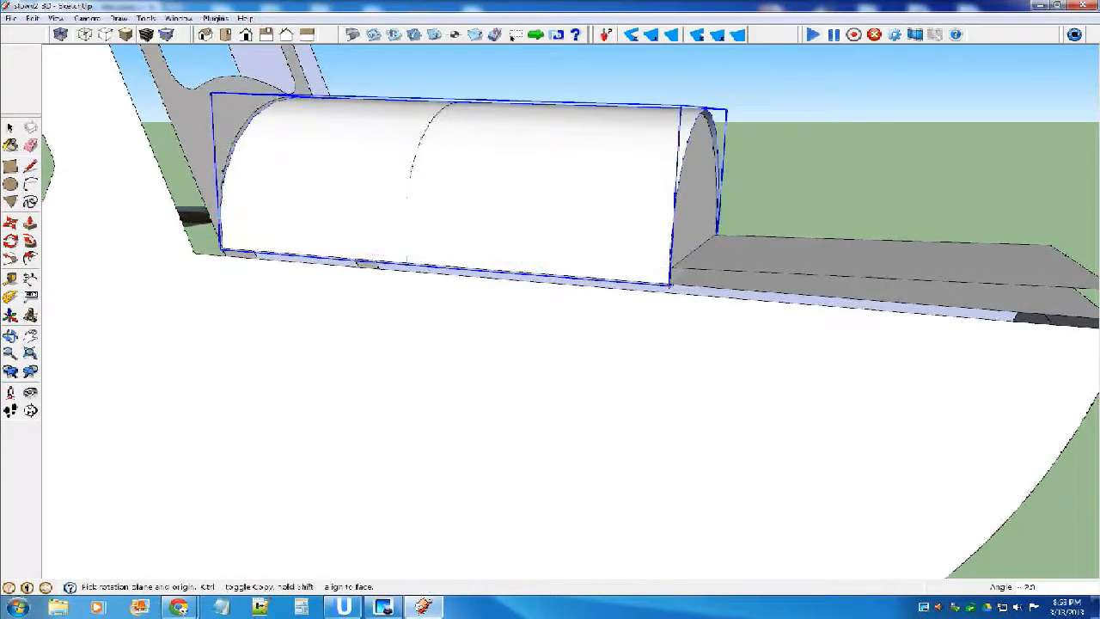
pyautogui.press('space')
pyautogui.click(750, 158)
pyautogui.scroll(-5, 674, 153)
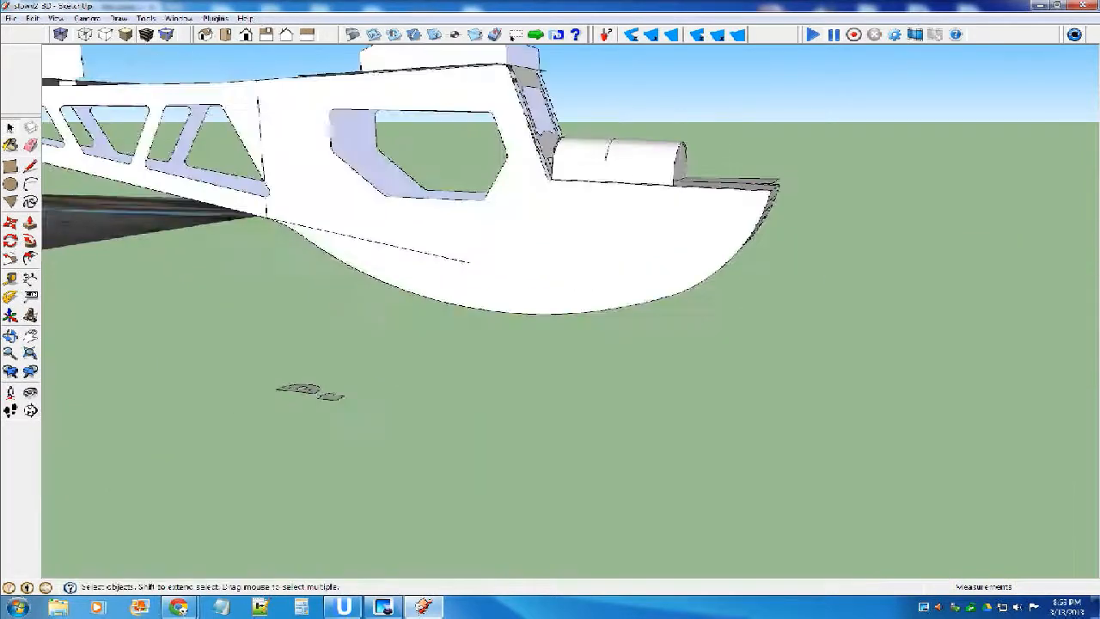
# Inside the segmented curved front nose panel's component, move one curved side edge inward about 0.4" to the edge of the nose's top plate.
pyautogui.scroll(-5, 442, 351)
pyautogui.moveTo(466, 307); pyautogui.dragTo(746, 176, button='middle')
pyautogui.scroll(6, 573, 232)
pyautogui.click(508, 230)
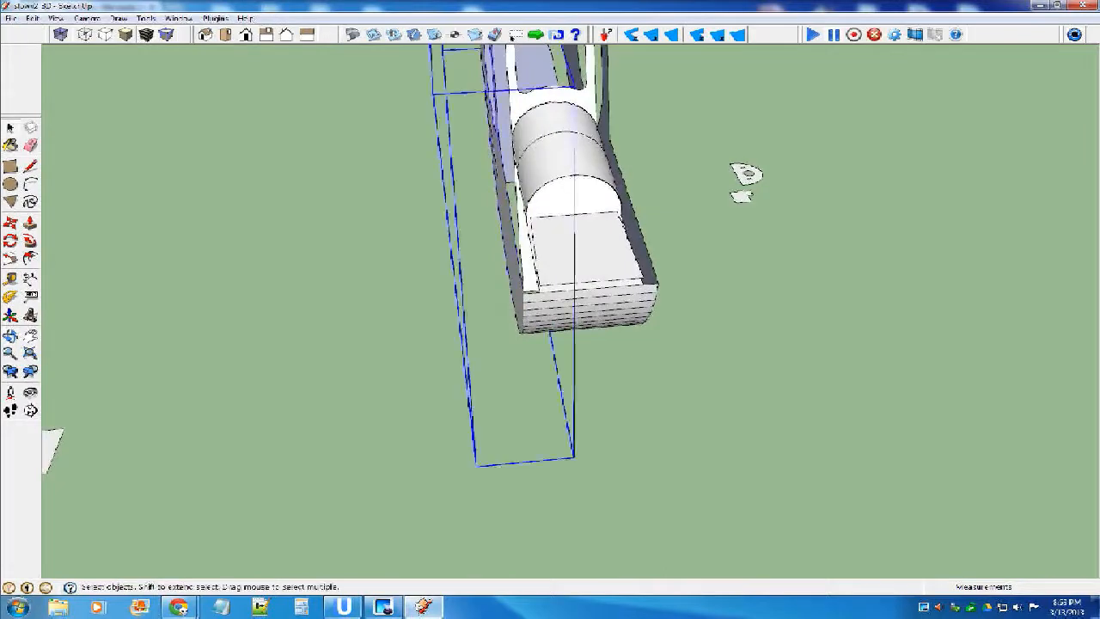
pyautogui.click(588, 309)
pyautogui.doubleClick(589, 309)
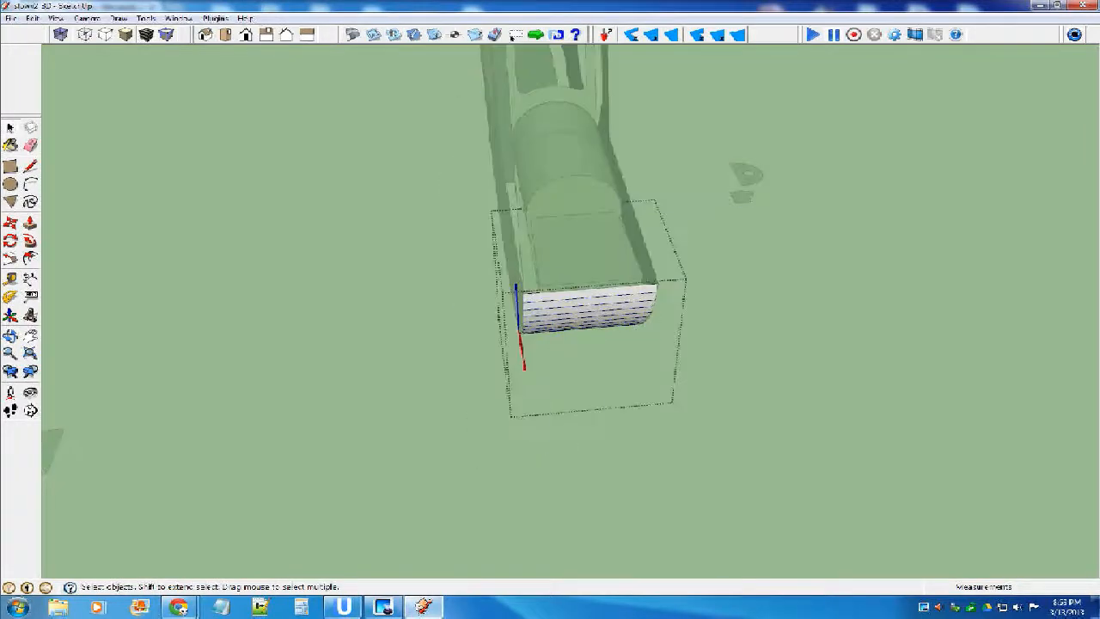
pyautogui.moveTo(588, 308); pyautogui.dragTo(578, 166, button='middle')
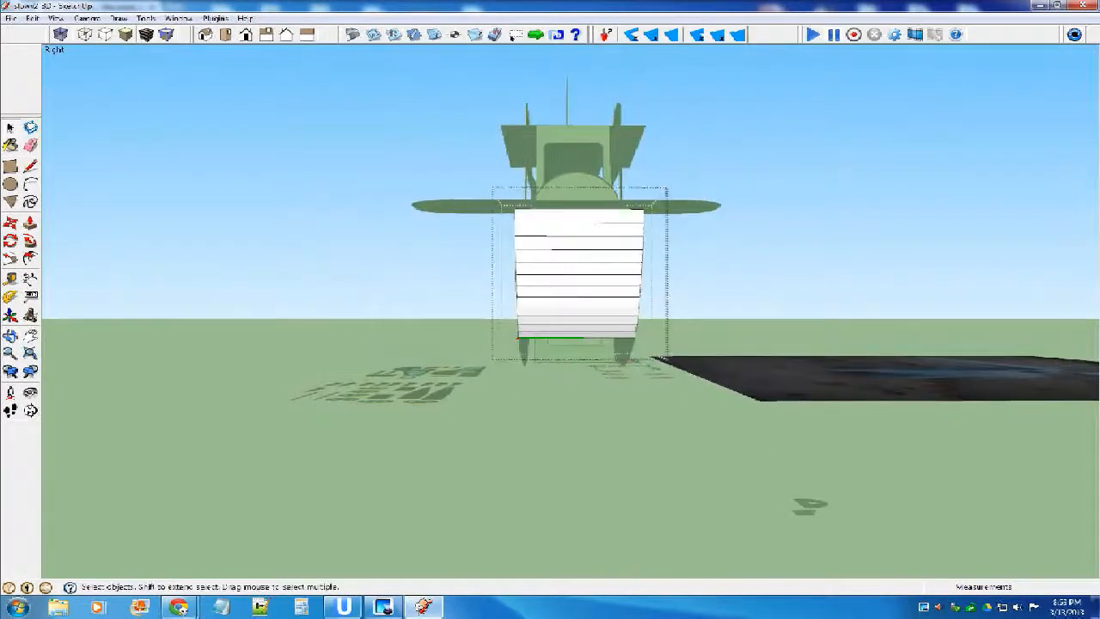
pyautogui.moveTo(472, 192); pyautogui.dragTo(540, 385)
pyautogui.moveTo(543, 353); pyautogui.dragTo(592, 442, button='middle')
pyautogui.scroll(3, 567, 361)
pyautogui.press('m')
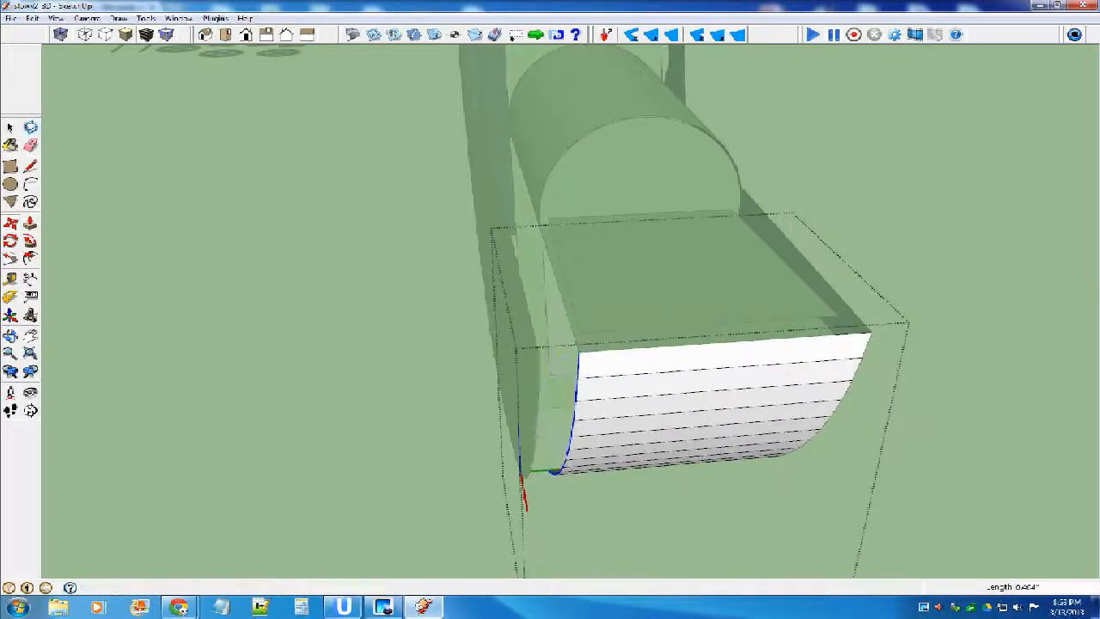
pyautogui.click(578, 353)
# Move the nose panel's opposite curved side edge inward about 0.4" as well, and leave the component.
pyautogui.press('space')
pyautogui.moveTo(649, 317); pyautogui.dragTo(666, 348, button='middle')
pyautogui.scroll(-3, 581, 159)
pyautogui.scroll(4, 677, 369)
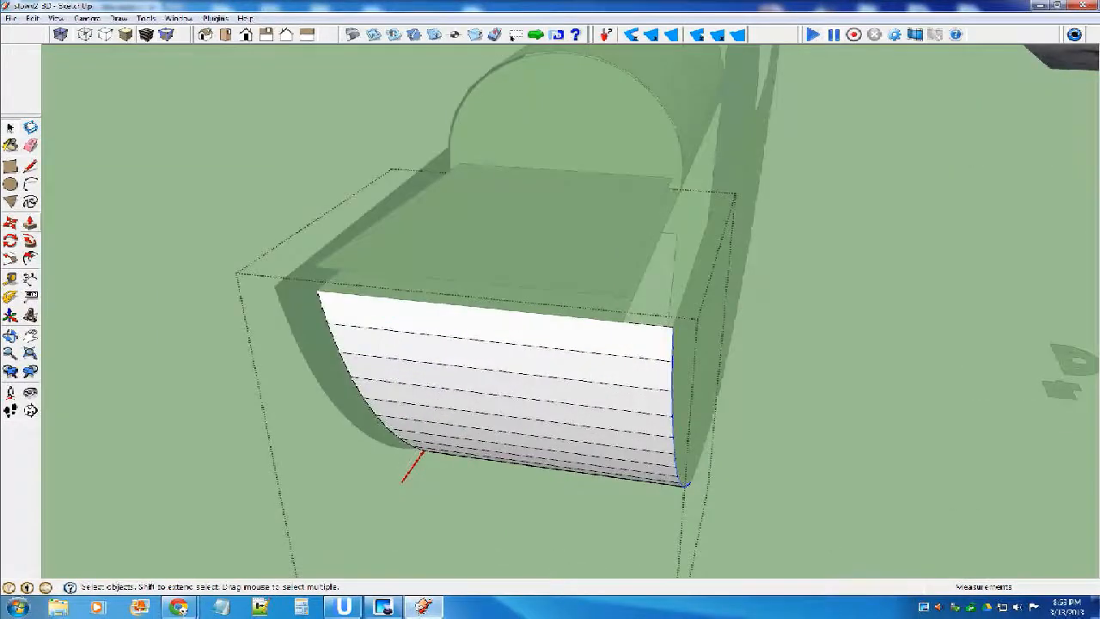
pyautogui.click(10, 222)
pyautogui.scroll(3, 12, 221)
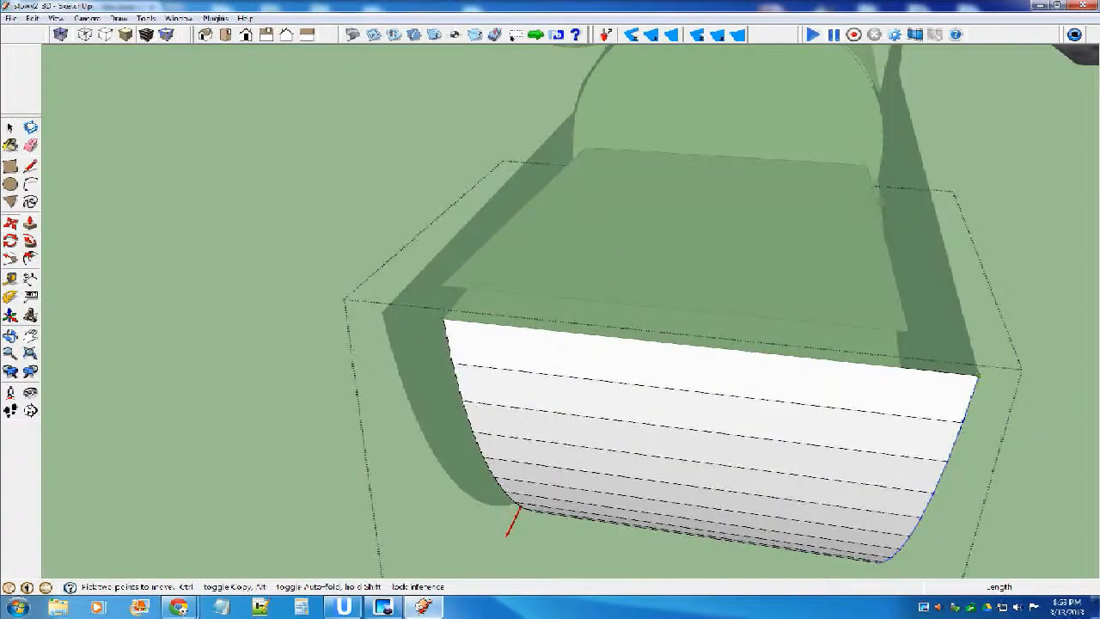
pyautogui.click(977, 375)
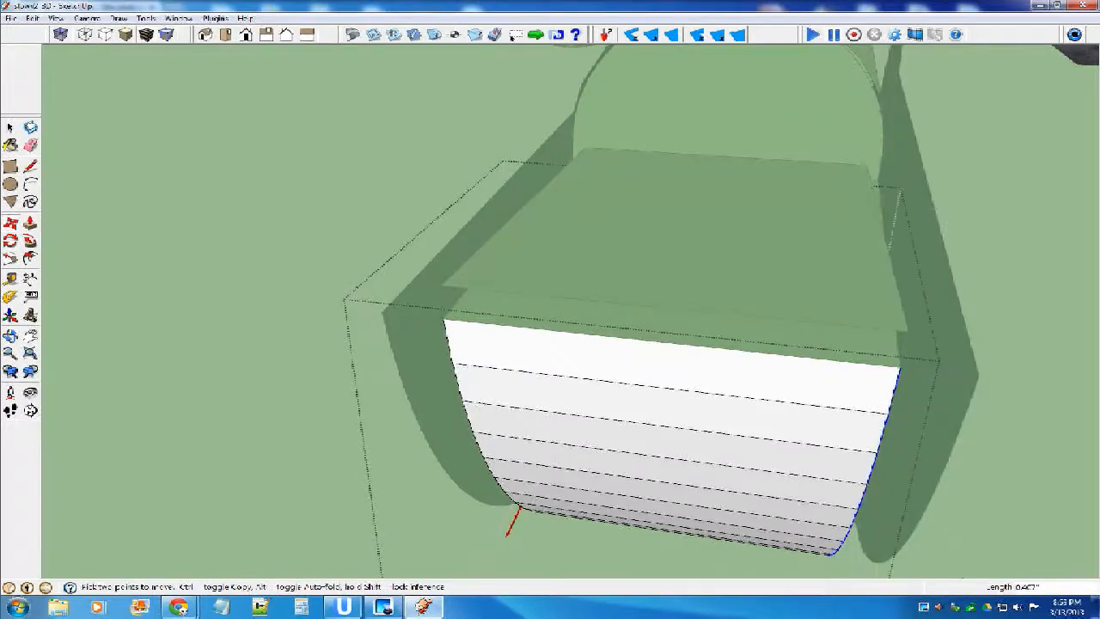
pyautogui.scroll(-3, 679, 309)
pyautogui.press('space')
pyautogui.click(1090, 388)
# Examine the nose assembly from the front and compare the model with the airplane's reference photo.
pyautogui.scroll(-1, 1086, 365)
pyautogui.moveTo(636, 249); pyautogui.dragTo(902, 211, button='middle')
pyautogui.click(552, 339)
pyautogui.scroll(-4, 553, 339)
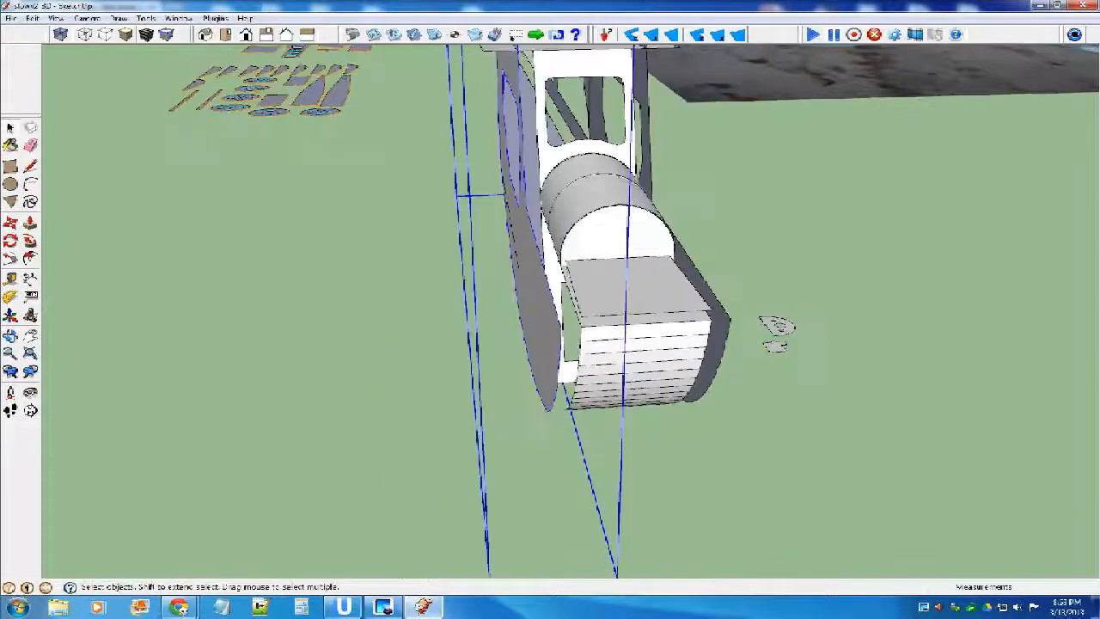
pyautogui.moveTo(776, 331); pyautogui.dragTo(736, 344, button='middle')
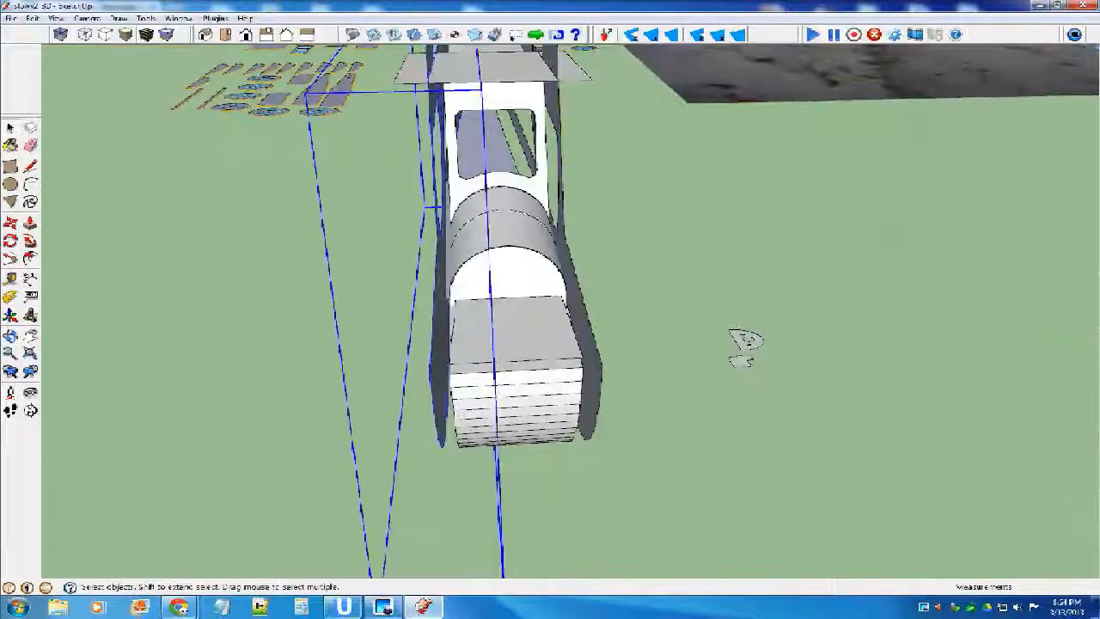
pyautogui.click(744, 342)
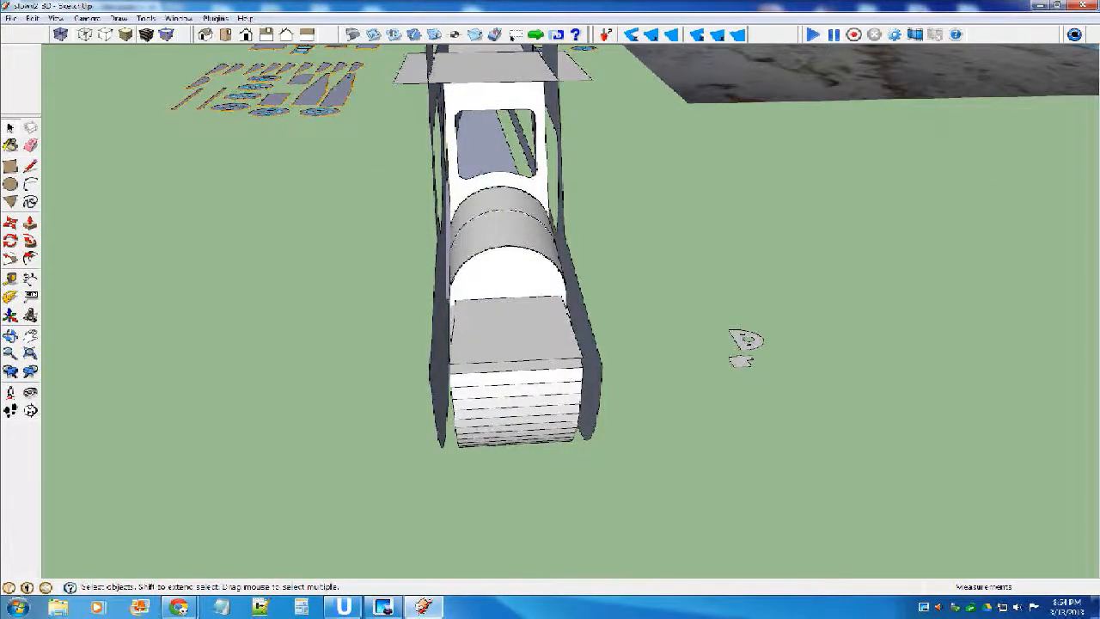
pyautogui.press('m')
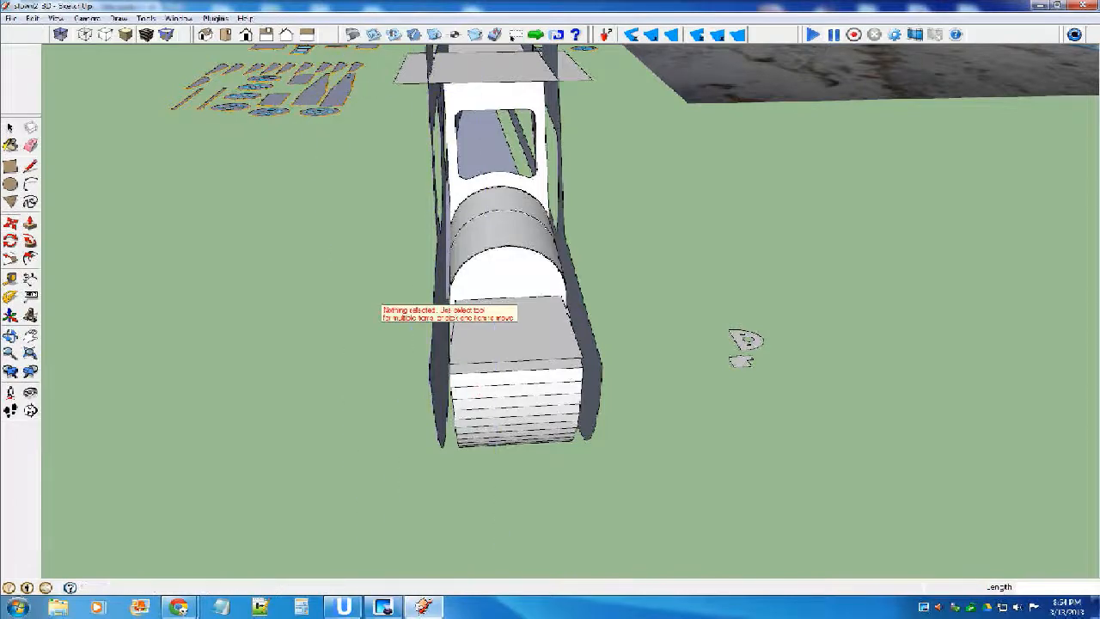
pyautogui.press('space')
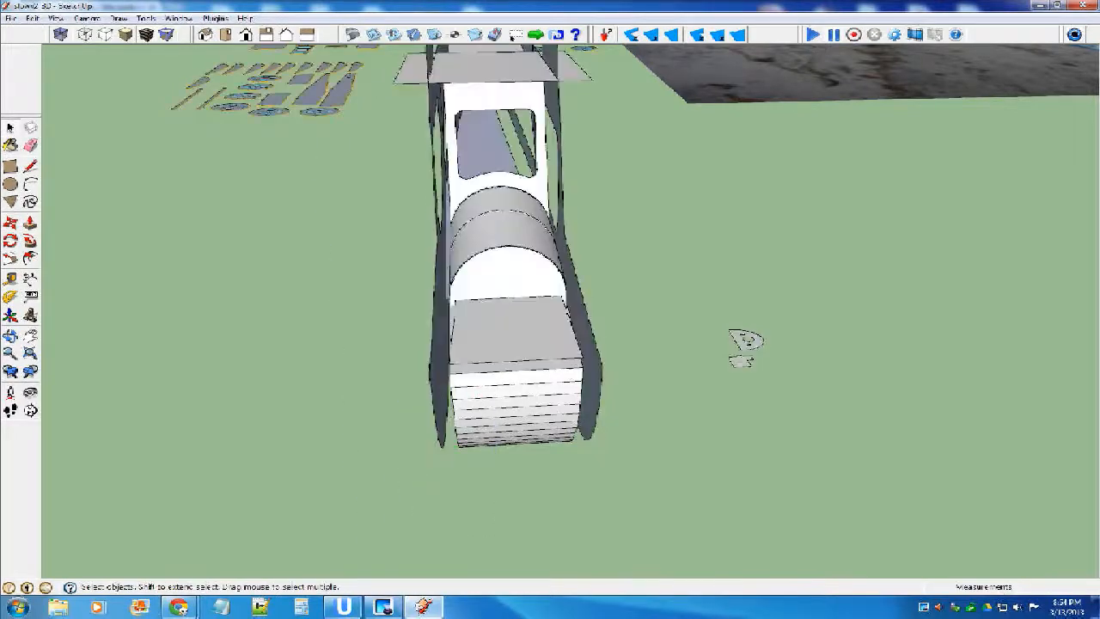
pyautogui.moveTo(744, 342); pyautogui.dragTo(784, 412, button='middle')
pyautogui.scroll(5, 370, 267)
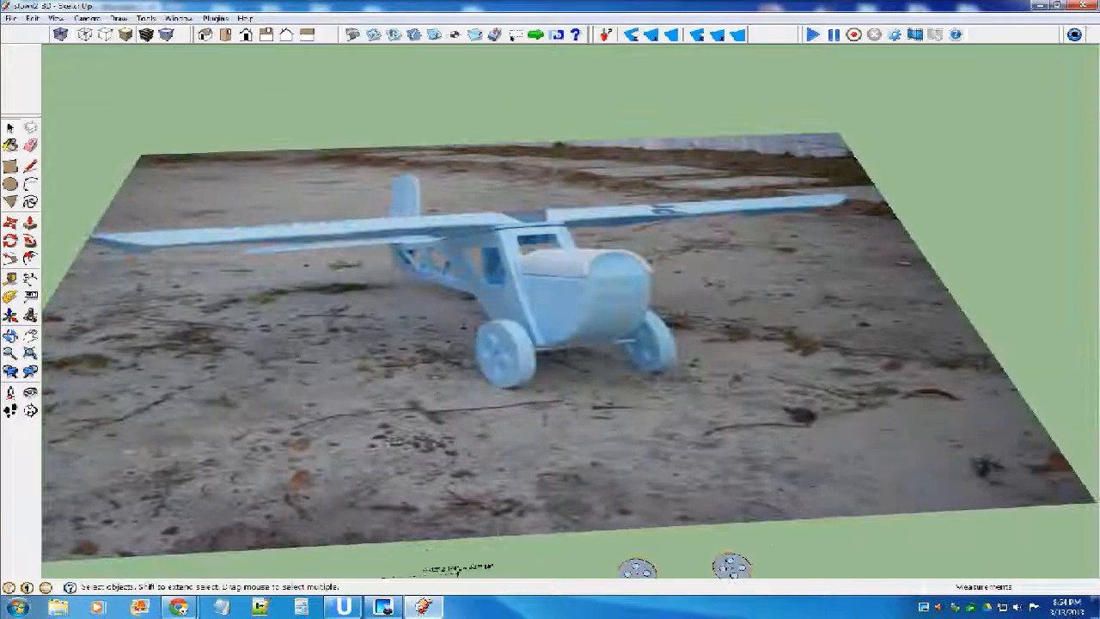
# Move the wing onto the fuselage, snapping the middle of its leading edge to the cabin's front top edge.
pyautogui.scroll(-6, 304, 234)
pyautogui.scroll(5, 630, 287)
pyautogui.click(684, 299)
pyautogui.moveTo(683, 299); pyautogui.dragTo(516, 352, button='middle')
pyautogui.click(10, 222)
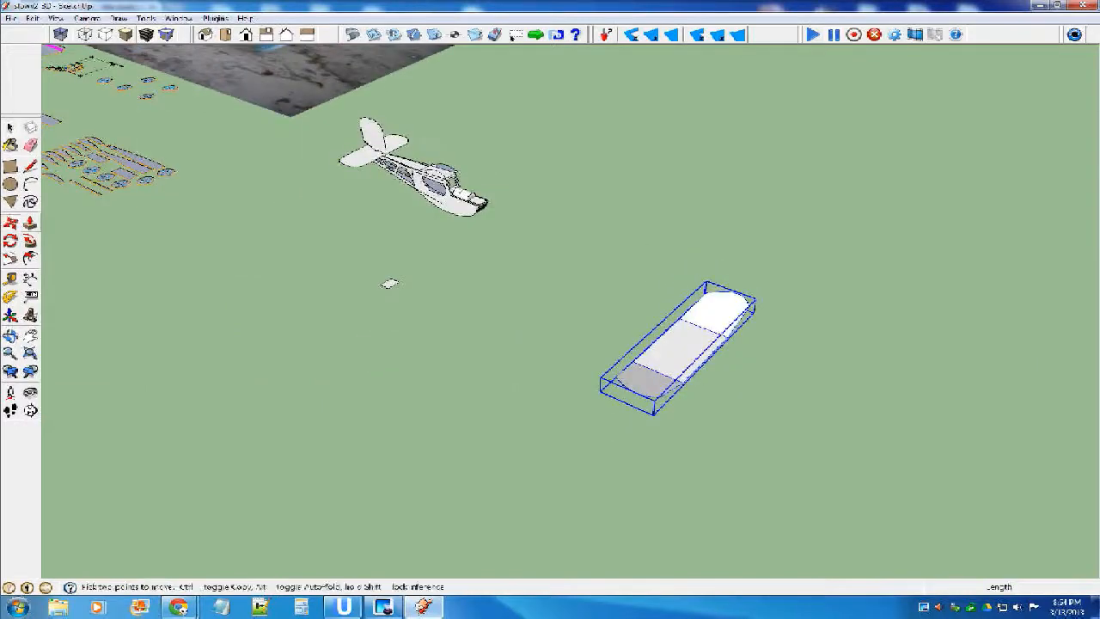
pyautogui.click(701, 358)
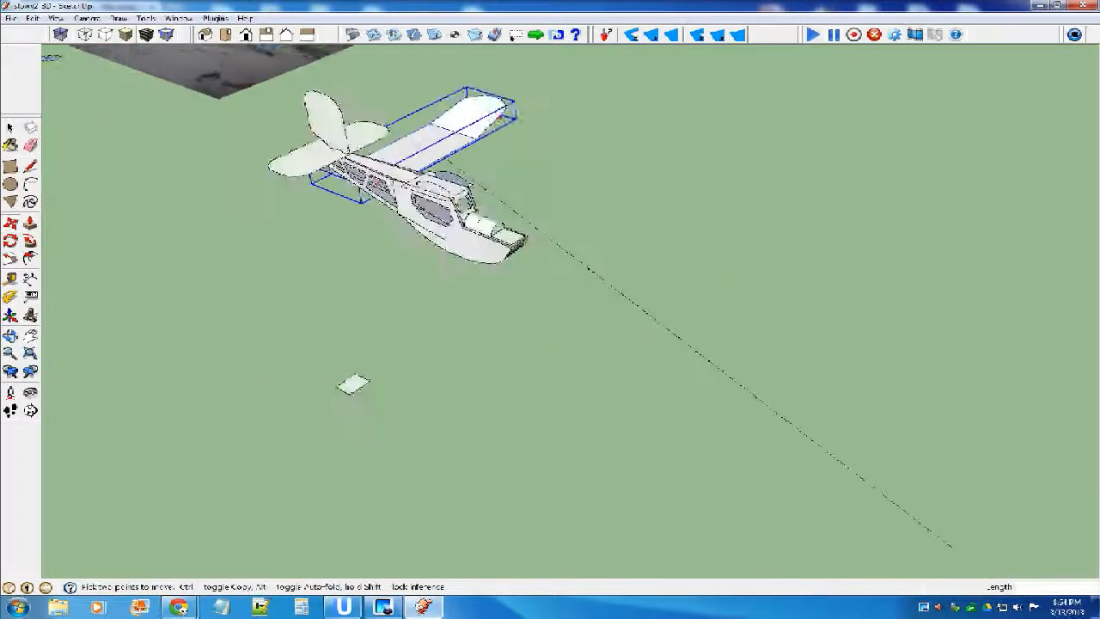
pyautogui.scroll(6, 532, 223)
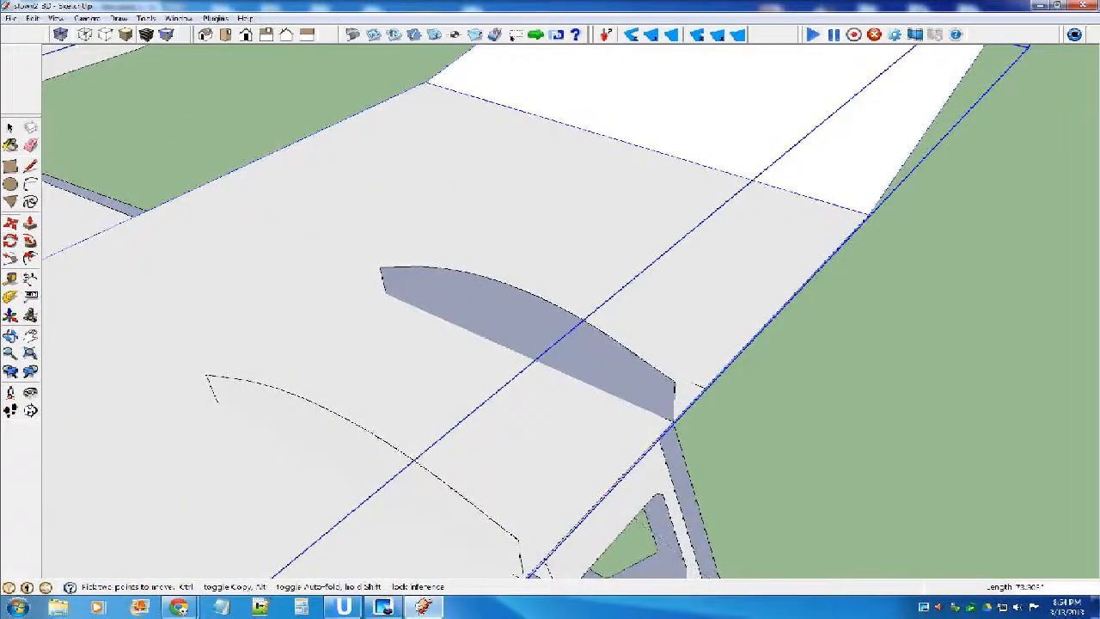
# Raise the wing vertically until its leading edge meets the upper front corners of the cabin's curved ribs.
pyautogui.click(606, 491)
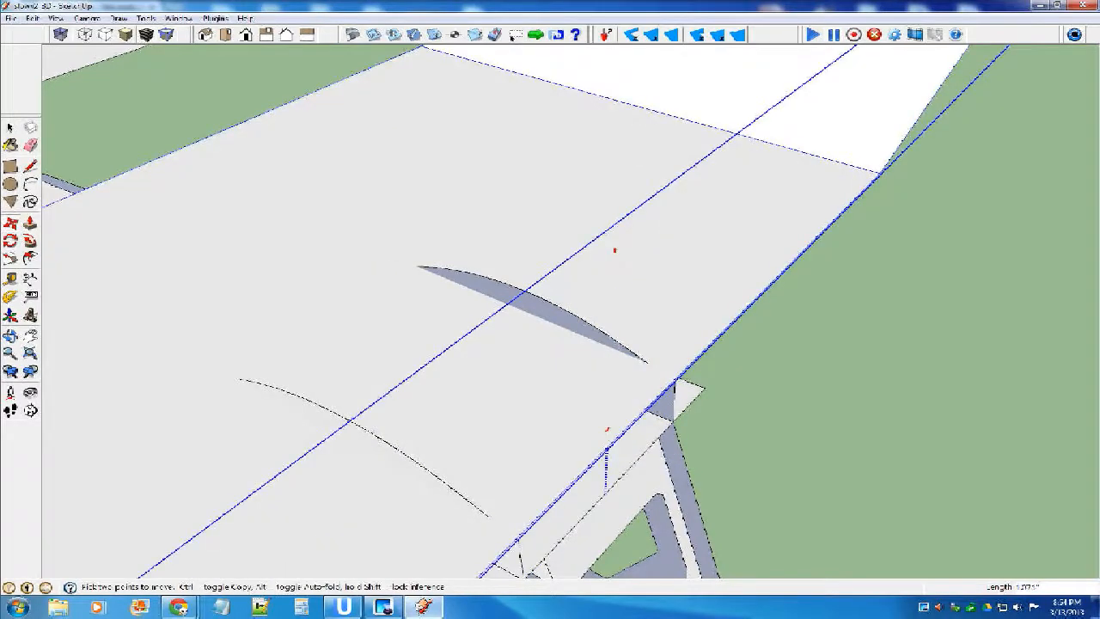
pyautogui.click(605, 457)
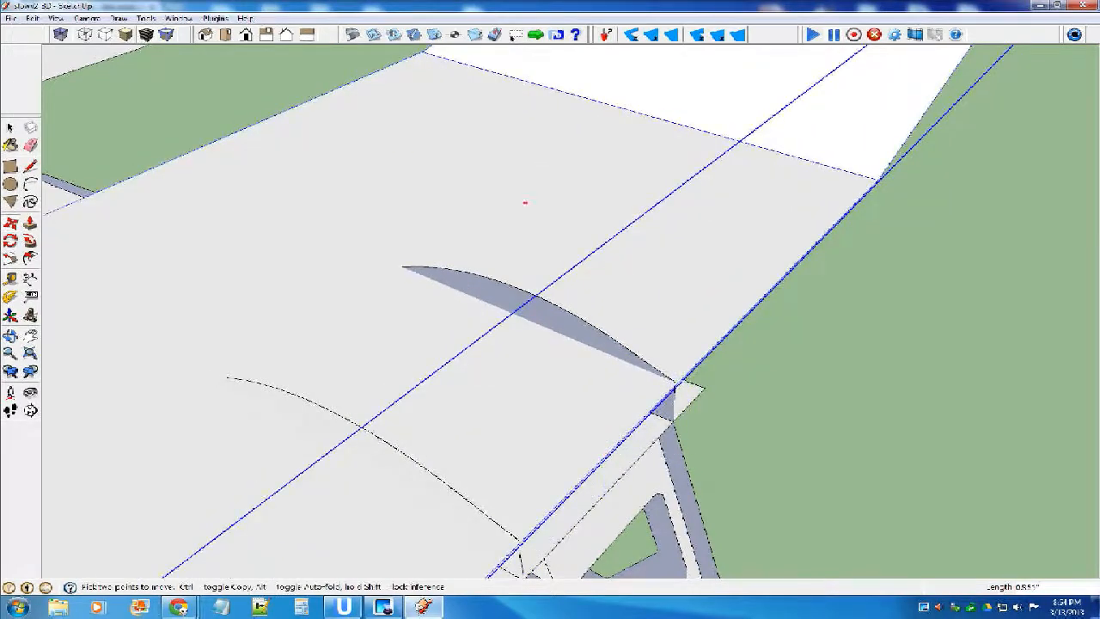
pyautogui.press('space')
pyautogui.scroll(-10, 626, 361)
pyautogui.click(717, 383)
pyautogui.moveTo(653, 397); pyautogui.dragTo(653, 309, button='middle')
pyautogui.moveTo(781, 415); pyautogui.dragTo(670, 441, button='middle')
pyautogui.doubleClick(700, 312)
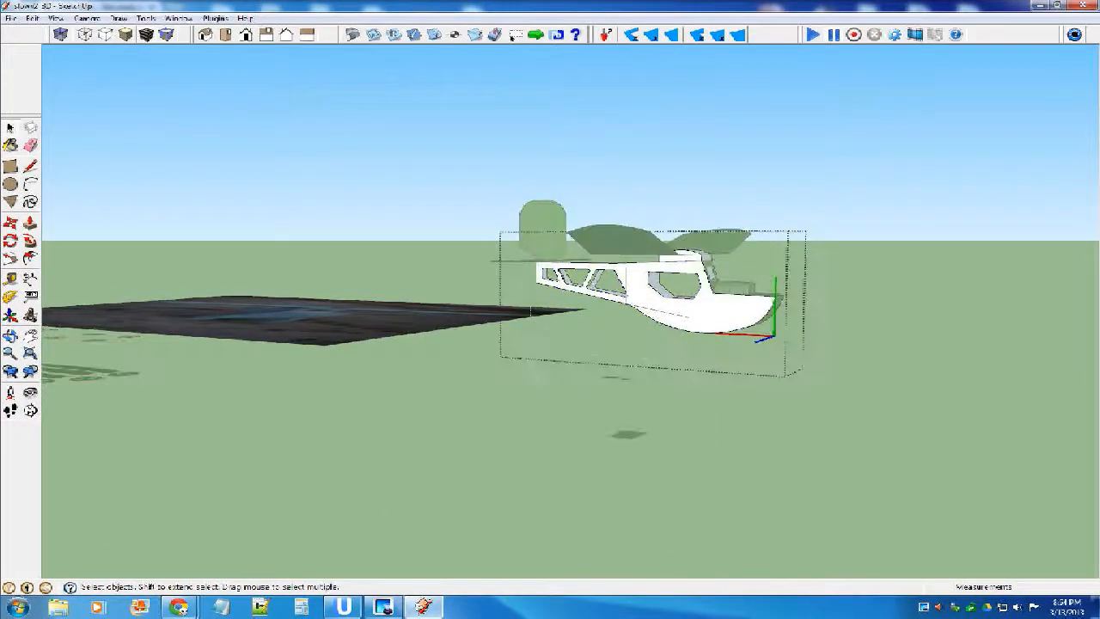
pyautogui.press('Escape')
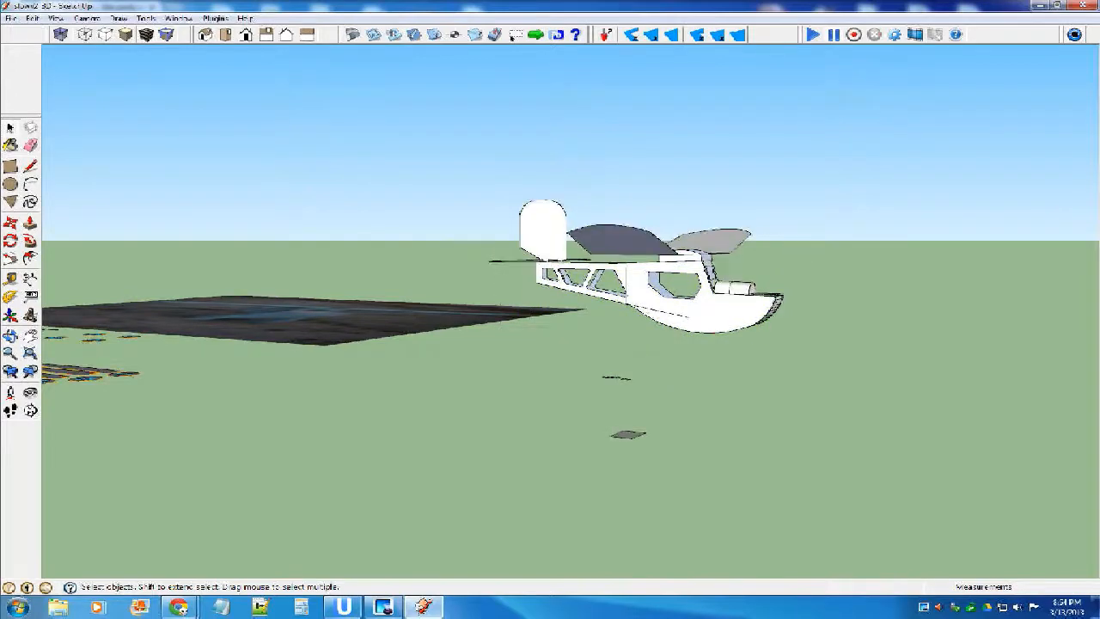
# Open the fuselage component and unhide all of its hidden parts, including the wheels and struts.
pyautogui.scroll(4, 705, 315)
pyautogui.click(704, 315)
pyautogui.moveTo(713, 311); pyautogui.dragTo(678, 330, button='middle')
pyautogui.doubleClick(687, 320)
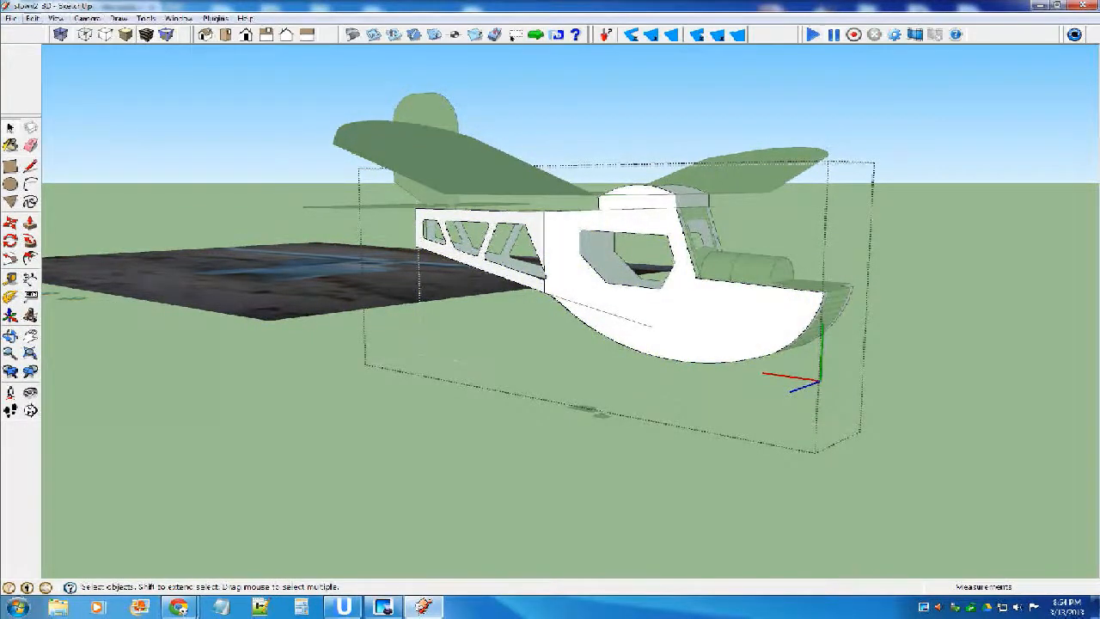
pyautogui.click(33, 18)
pyautogui.moveTo(86, 188)
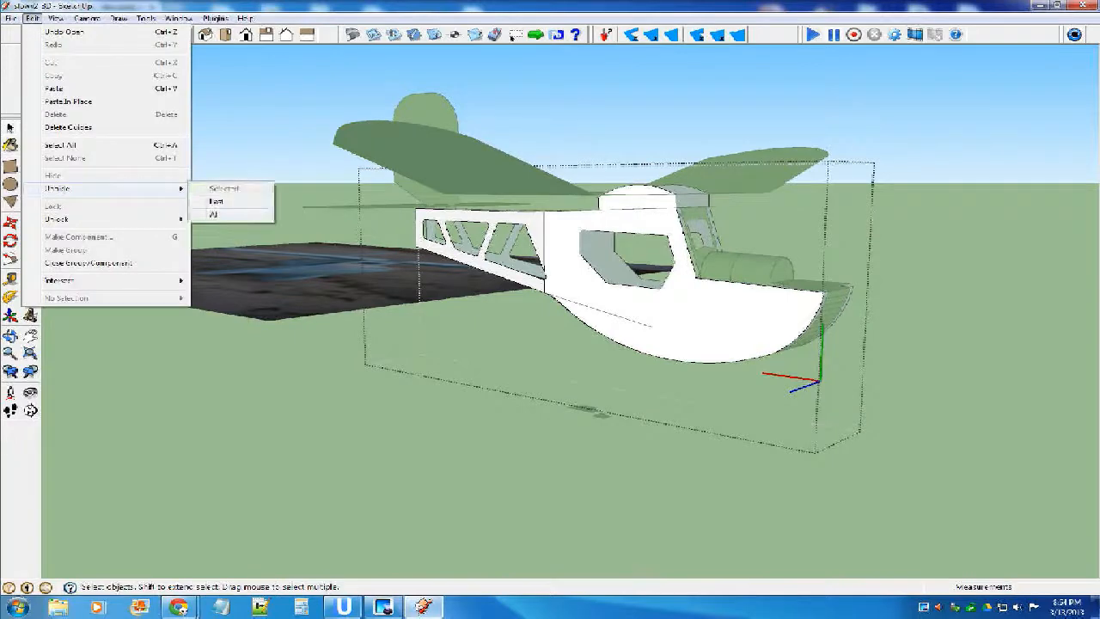
pyautogui.click(215, 214)
pyautogui.press('Escape')
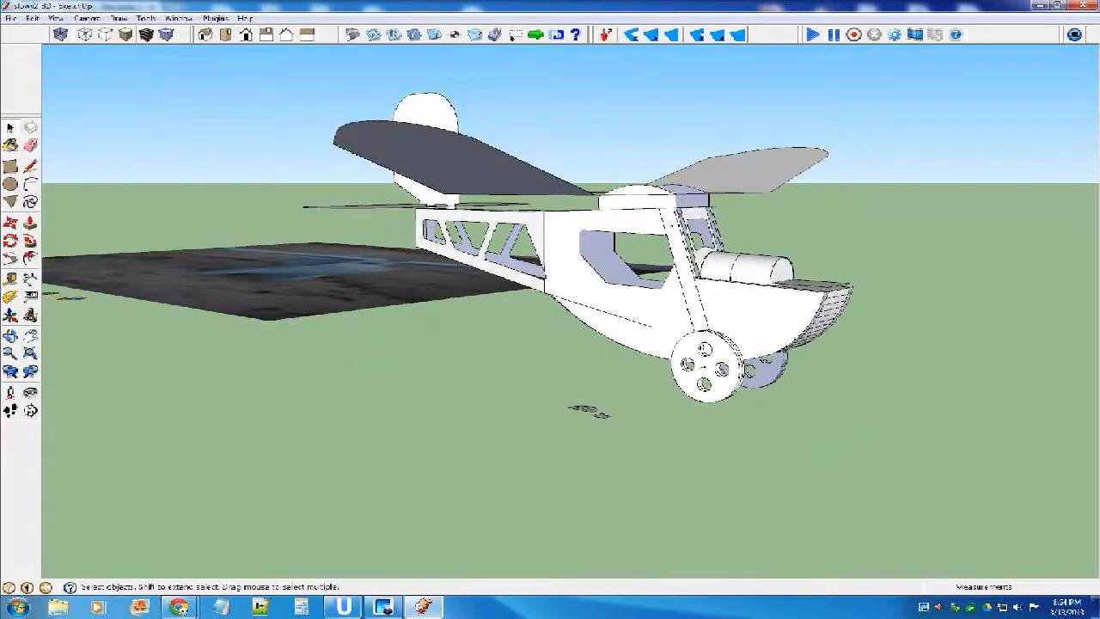
# Select all parts of the assembled airplane and make them one component with the default name and settings.
pyautogui.moveTo(687, 331); pyautogui.dragTo(730, 361, button='middle')
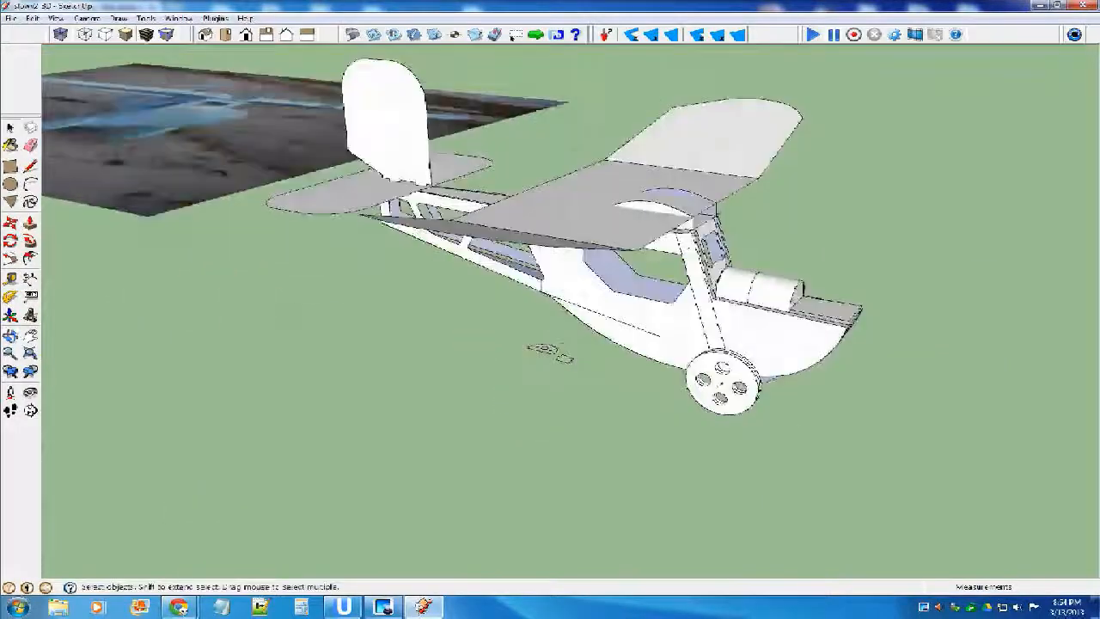
pyautogui.scroll(-3, 757, 326)
pyautogui.moveTo(550, 343); pyautogui.dragTo(619, 274, button='middle')
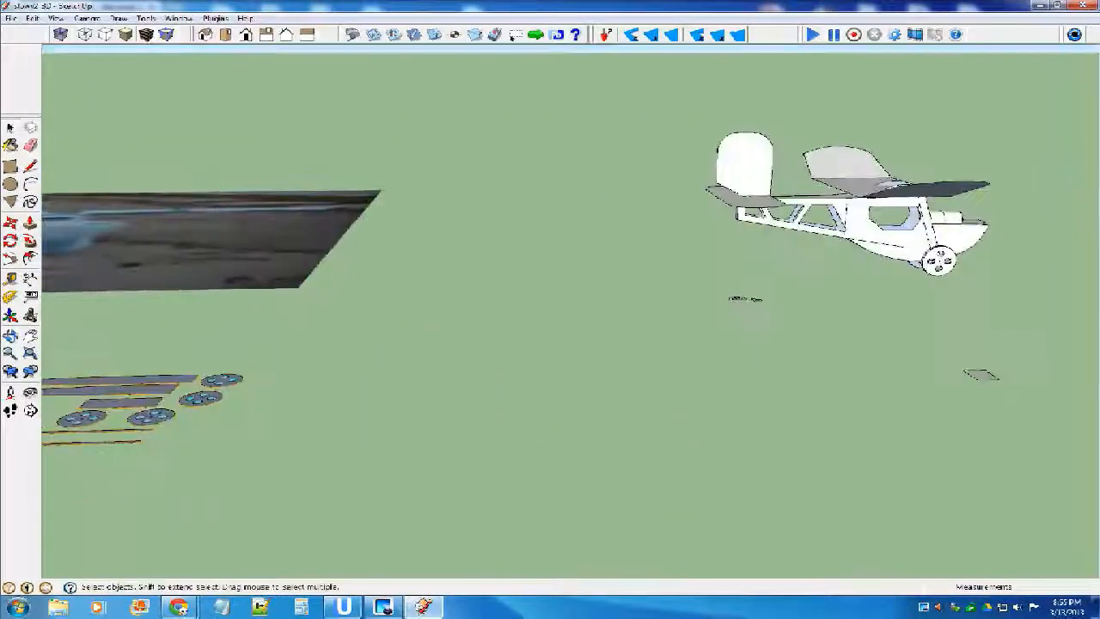
pyautogui.scroll(-4, 554, 277)
pyautogui.moveTo(623, 205); pyautogui.dragTo(737, 267)
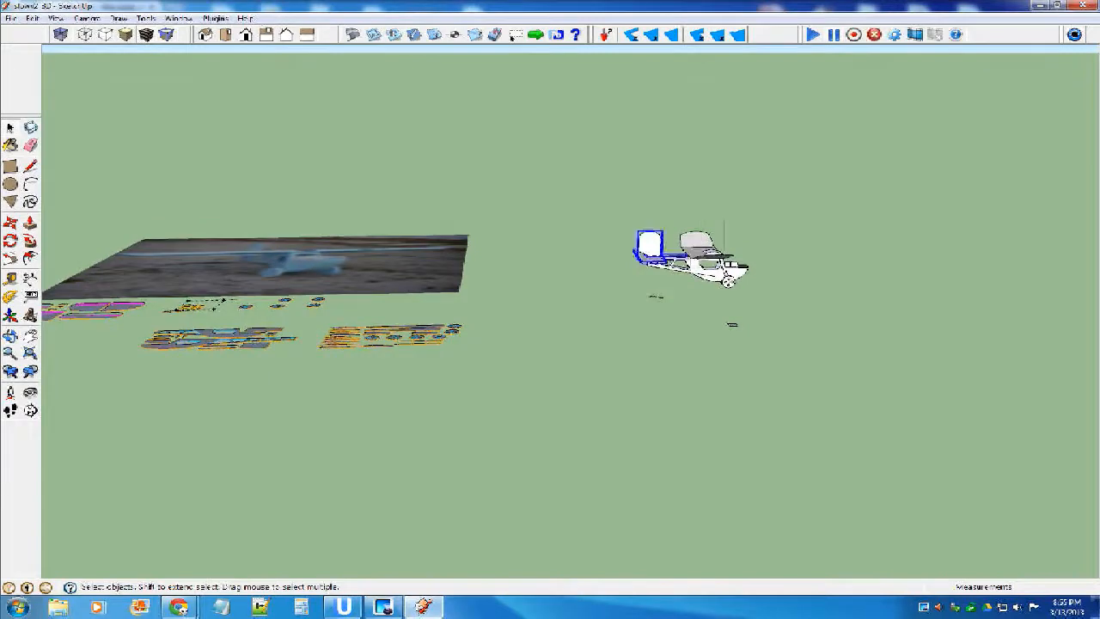
pyautogui.scroll(3, 748, 285)
pyautogui.moveTo(530, 163); pyautogui.dragTo(772, 301)
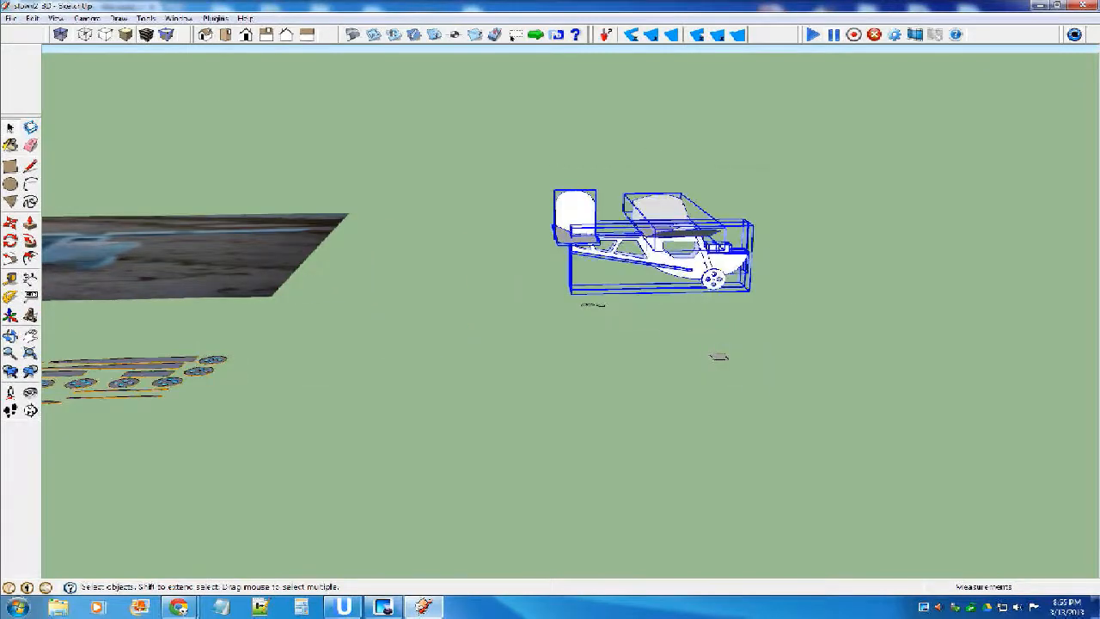
pyautogui.press('g')
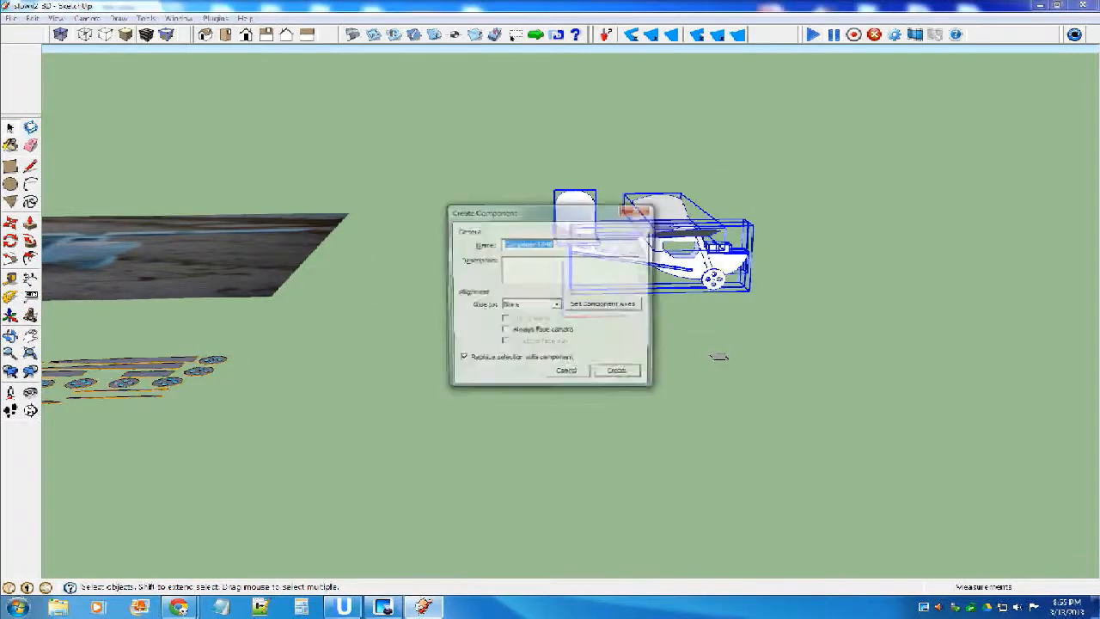
pyautogui.click(619, 374)
pyautogui.click(632, 378)
pyautogui.moveTo(631, 378); pyautogui.dragTo(421, 325, button='middle')
pyautogui.scroll(-4, 421, 325)
pyautogui.scroll(8, 421, 324)
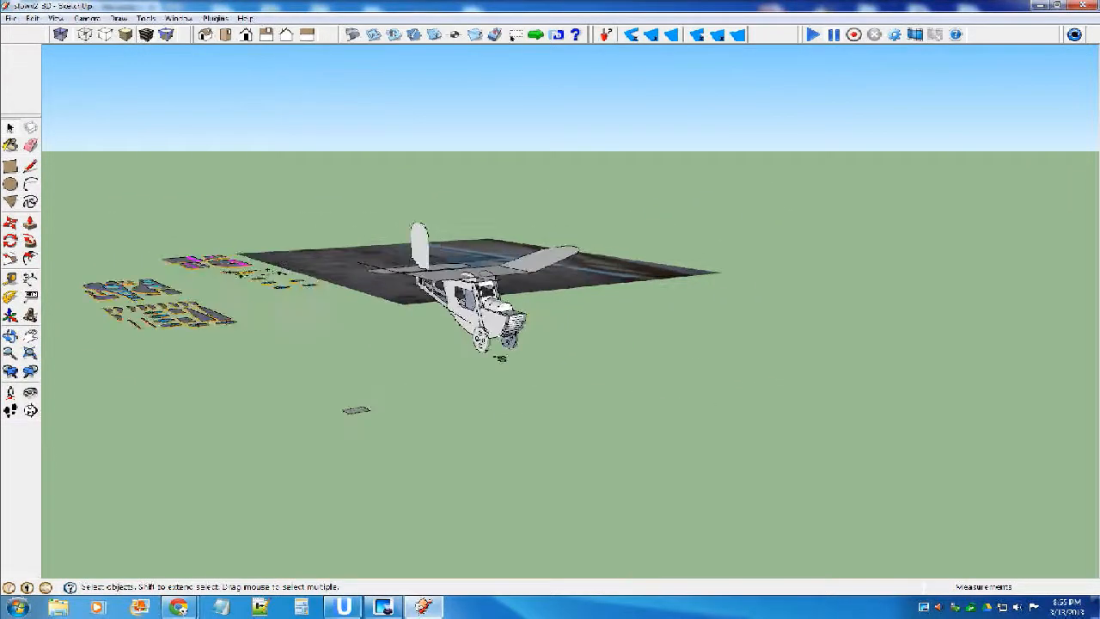
# Move the assembled airplane component a short distance down toward the ground.
pyautogui.scroll(-5, 421, 324)
pyautogui.moveTo(507, 352); pyautogui.dragTo(798, 341, button='middle')
pyautogui.press('m')
pyautogui.scroll(2, 796, 335)
pyautogui.click(794, 331)
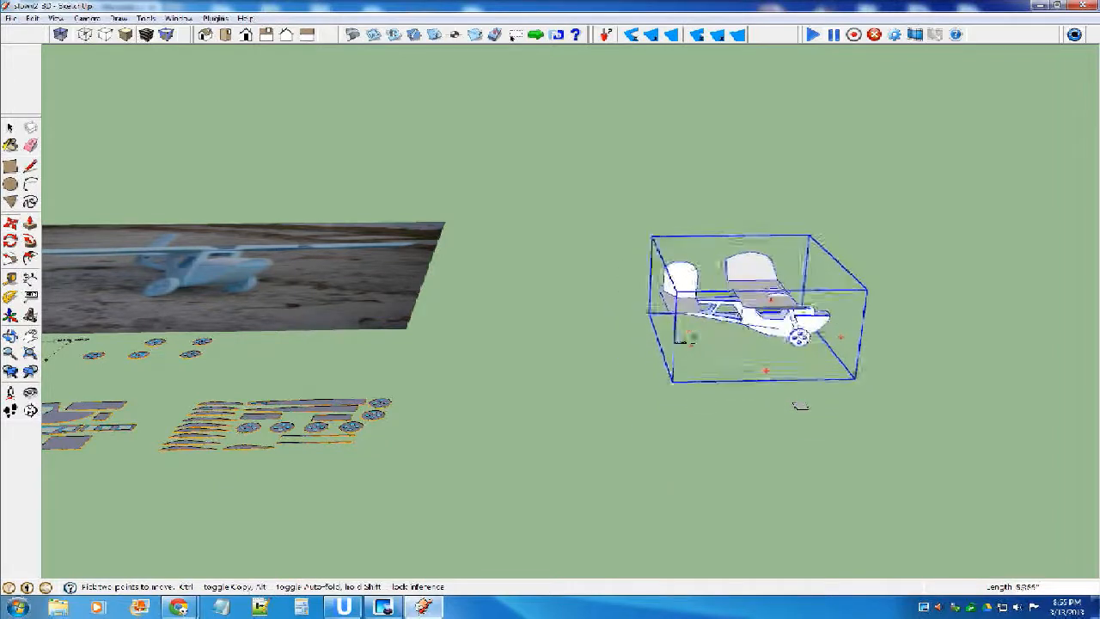
pyautogui.click(793, 356)
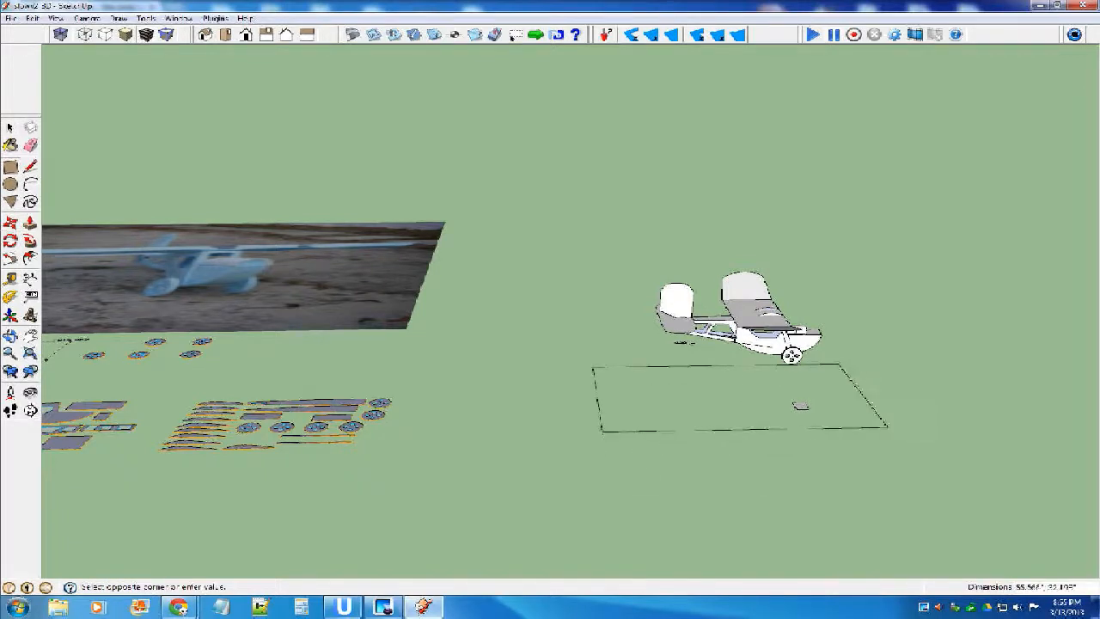
# Draw a flat rectangle on the ground beneath the airplane, about 60" by 42".
pyautogui.click(930, 449)
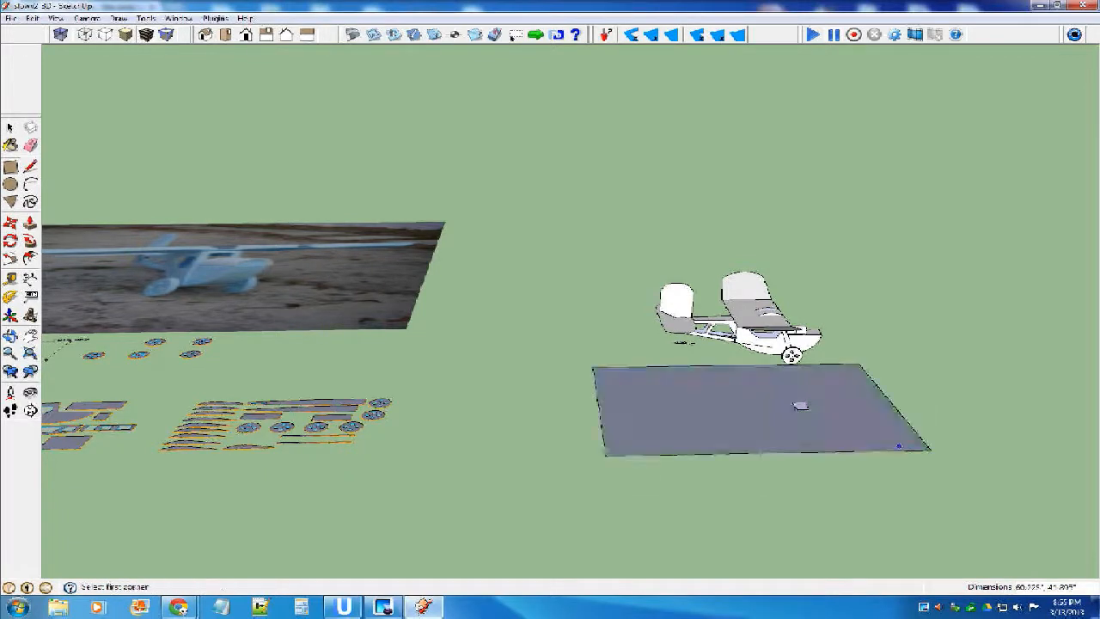
pyautogui.press('space')
pyautogui.scroll(5, 792, 355)
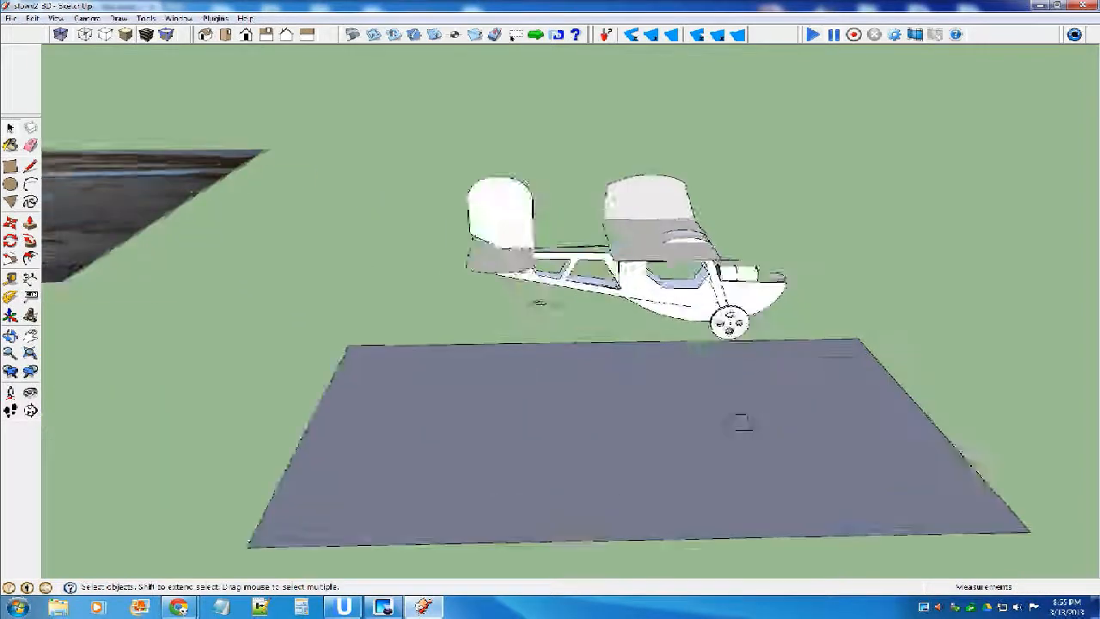
# Move the airplane by the lowest point of its wheel until it rests level with the ground rectangle.
pyautogui.moveTo(679, 352); pyautogui.dragTo(720, 296, button='middle')
pyautogui.click(661, 270)
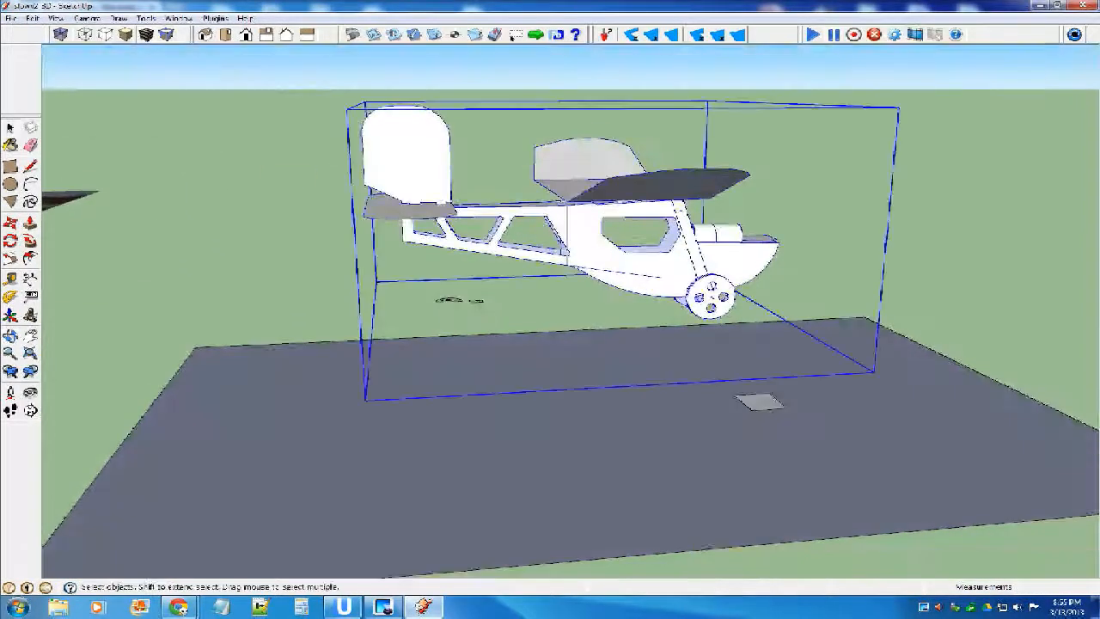
pyautogui.press('m')
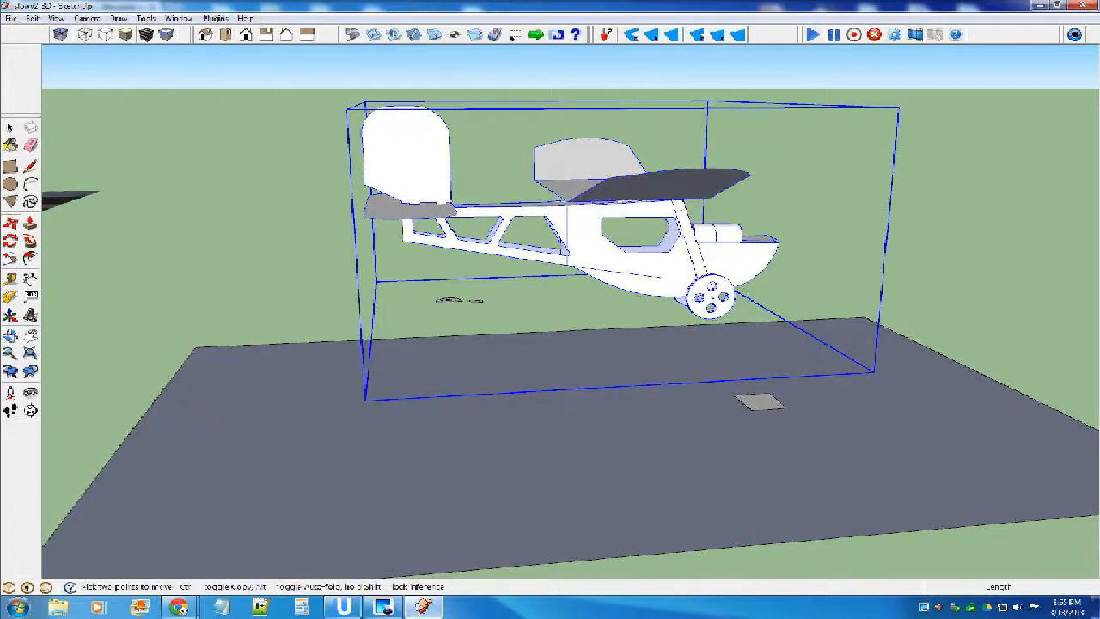
pyautogui.scroll(6, 694, 322)
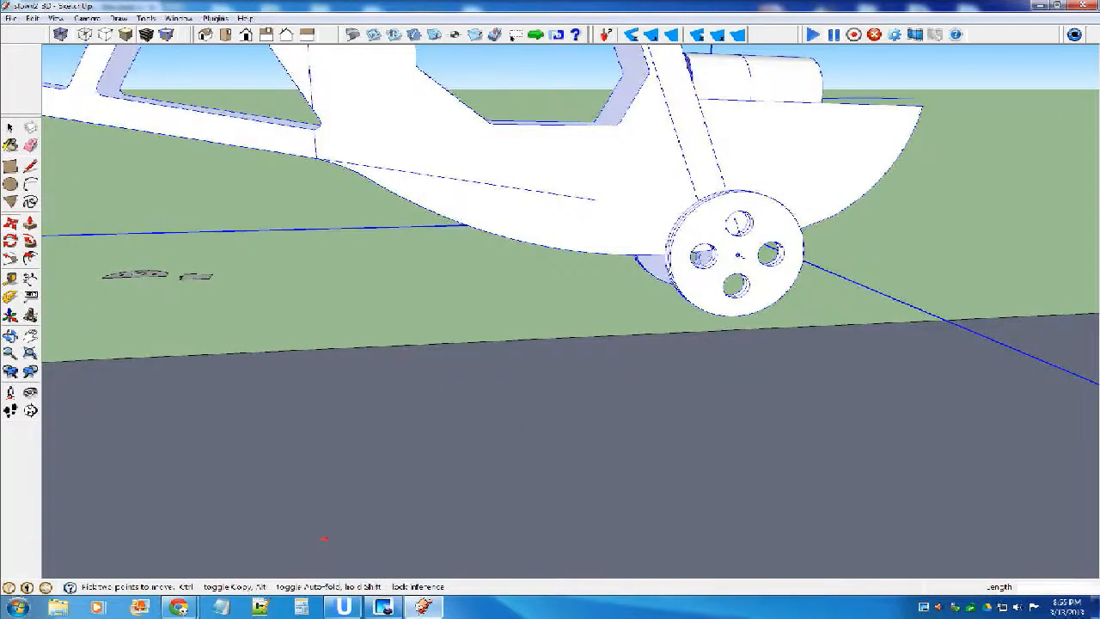
pyautogui.click(737, 316)
pyautogui.scroll(-5, 737, 316)
pyautogui.scroll(3, 738, 375)
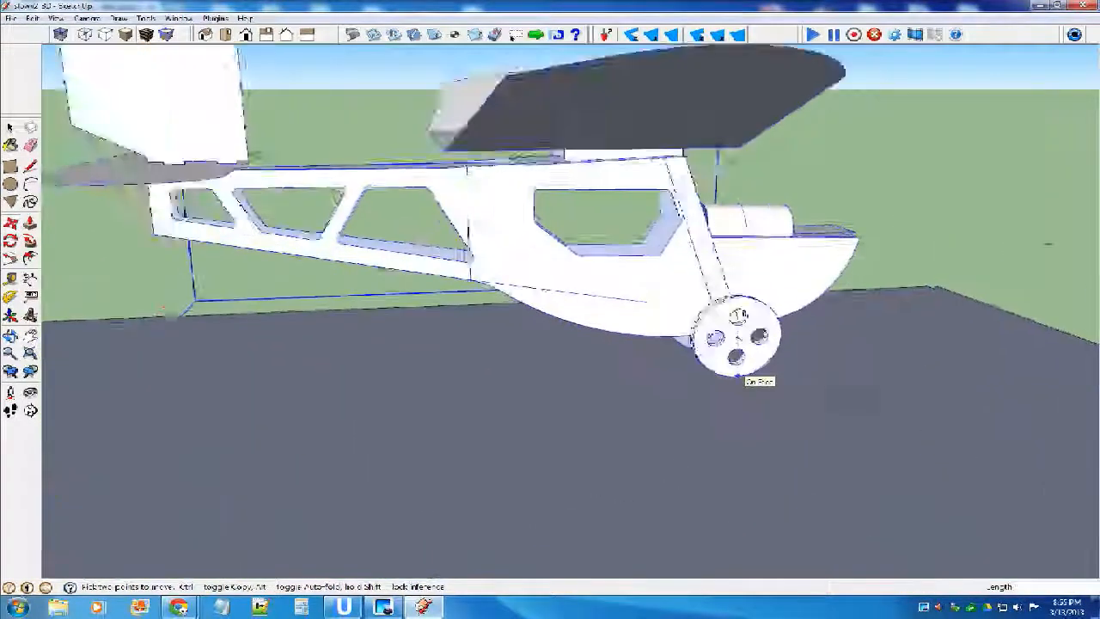
pyautogui.scroll(4, 737, 376)
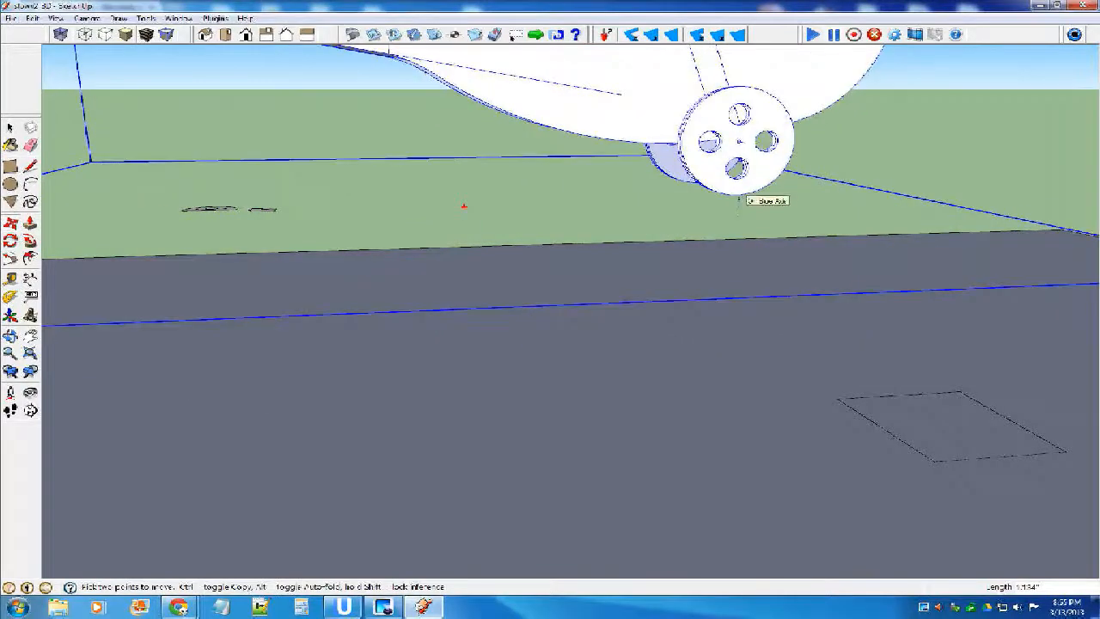
pyautogui.scroll(-4, 738, 199)
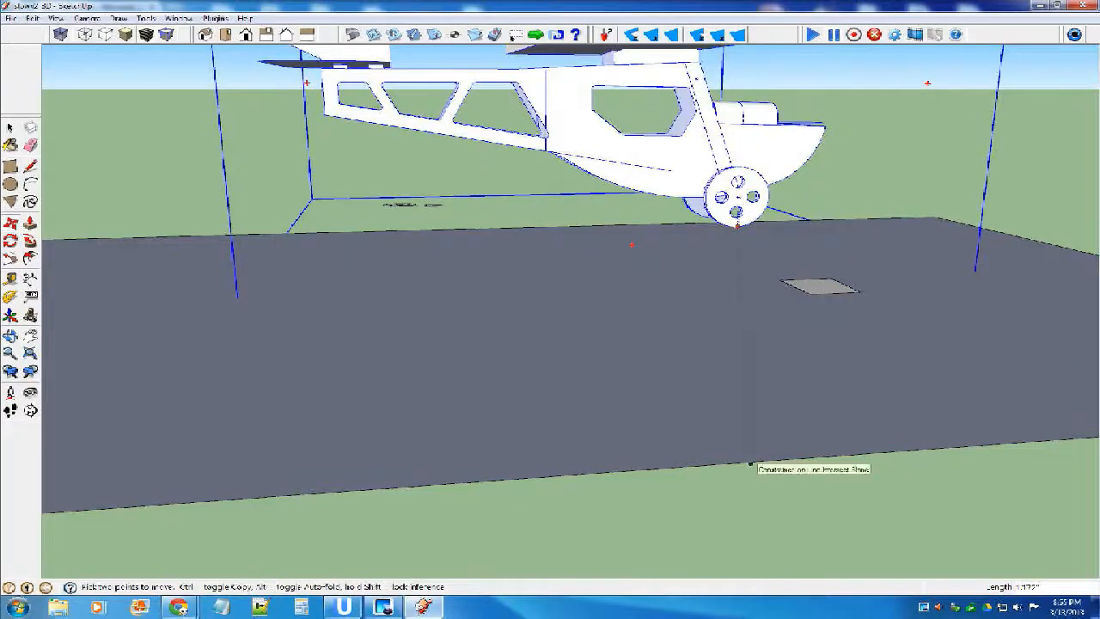
pyautogui.scroll(-3, 750, 464)
pyautogui.scroll(-3, 601, 343)
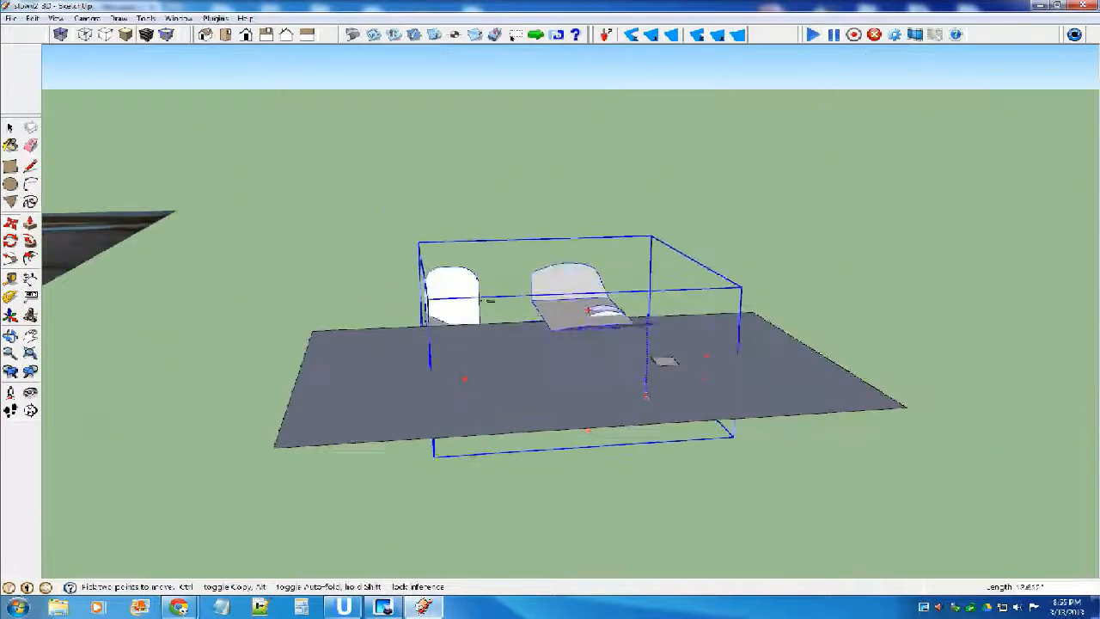
pyautogui.moveTo(797, 408); pyautogui.dragTo(655, 280, button='middle')
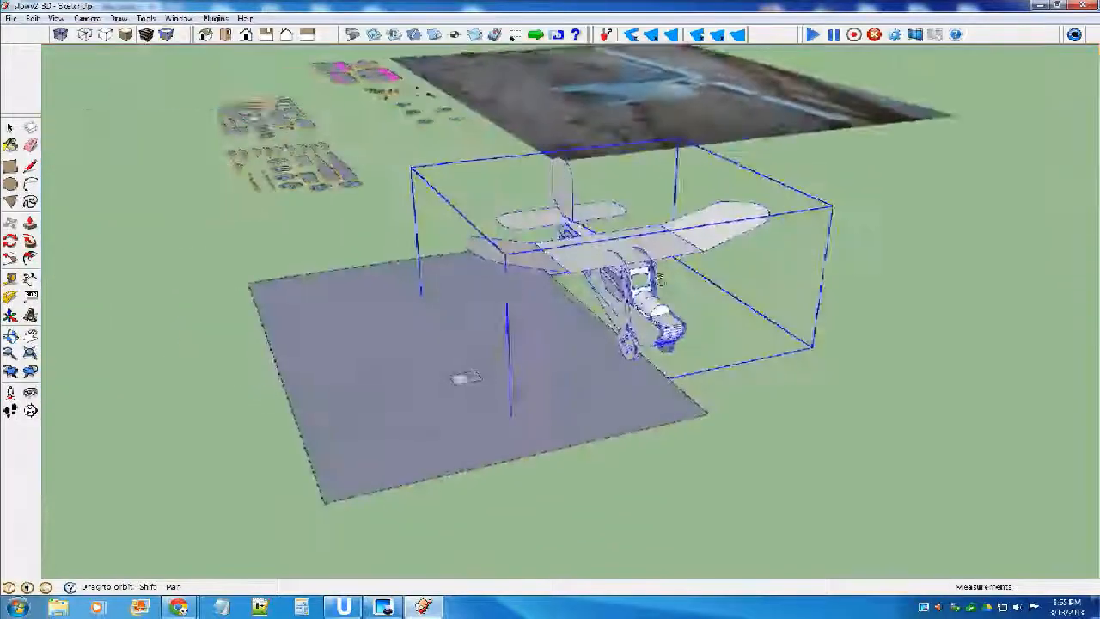
pyautogui.click(654, 280)
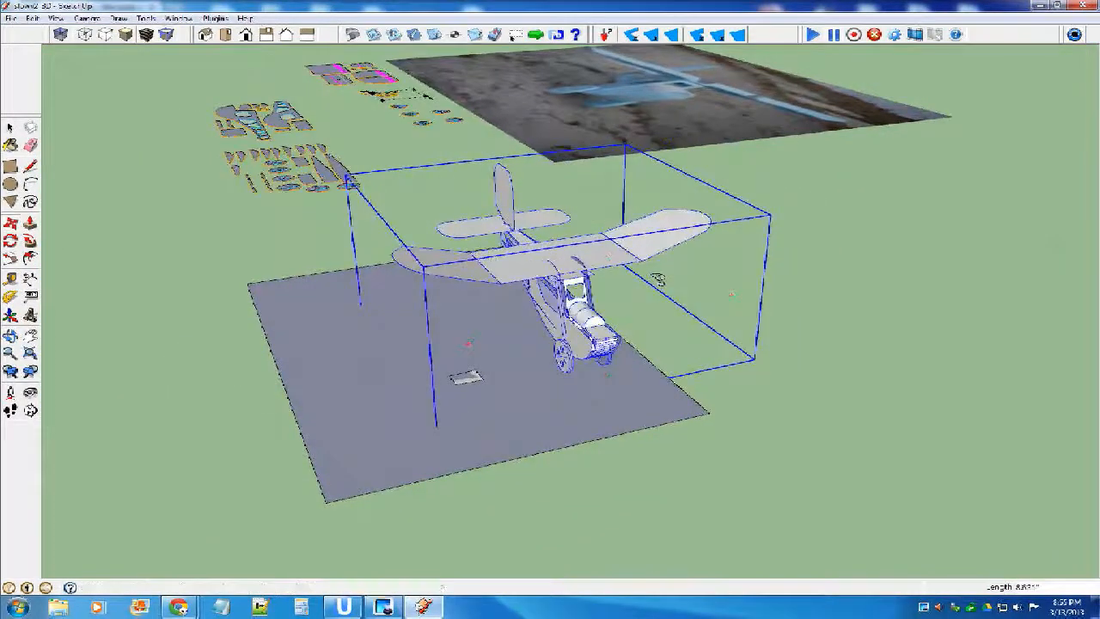
# Delete the helper rectangle under the airplane.
pyautogui.press('space')
pyautogui.click(658, 280)
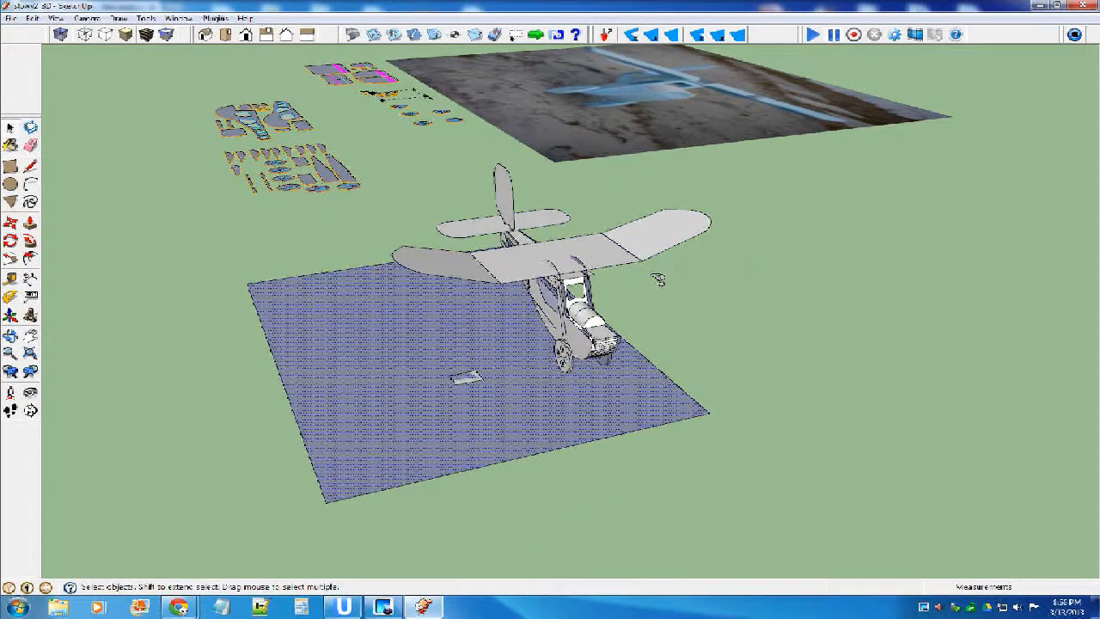
pyautogui.scroll(-5, 658, 279)
pyautogui.moveTo(658, 279); pyautogui.dragTo(658, 332, button='middle')
pyautogui.scroll(3, 658, 332)
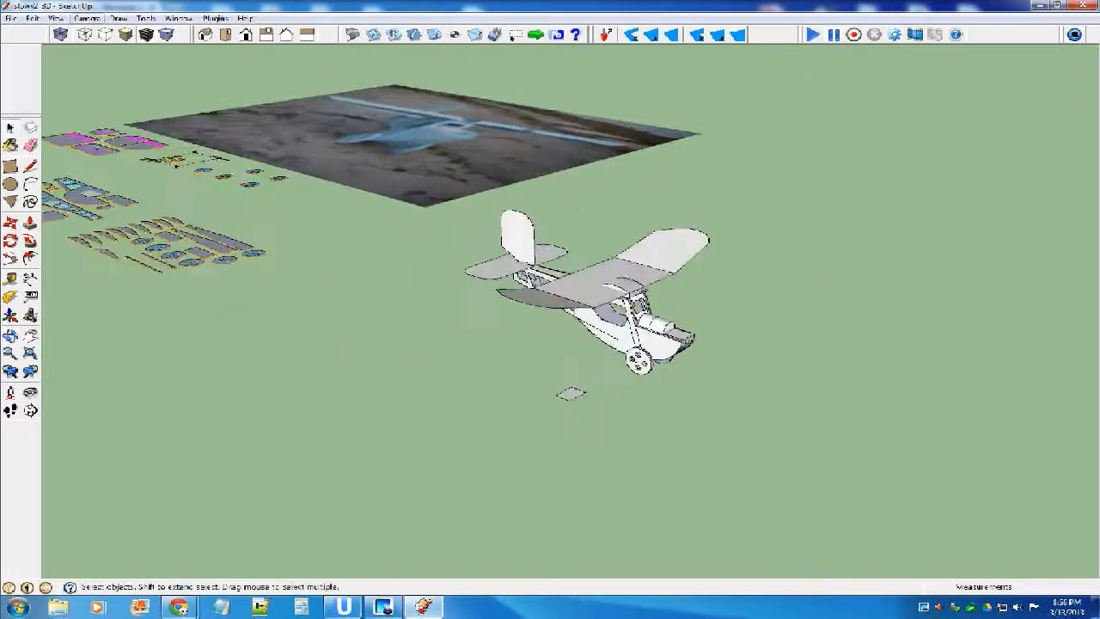
# Open the shadow settings and turn on the display of shadows.
pyautogui.click(178, 18)
pyautogui.click(198, 149)
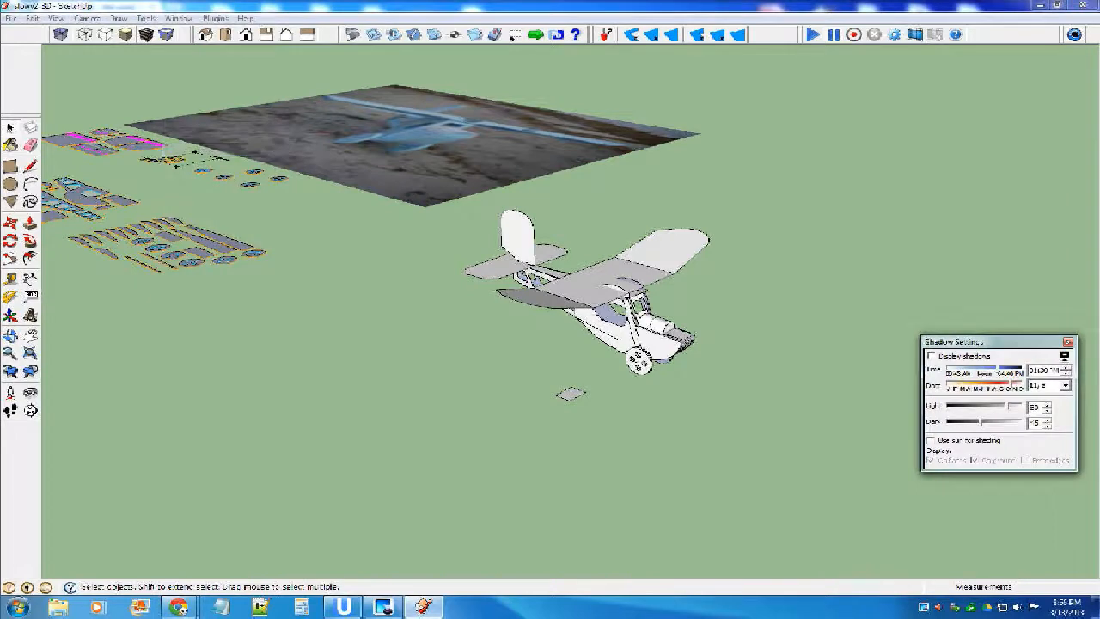
pyautogui.click(932, 356)
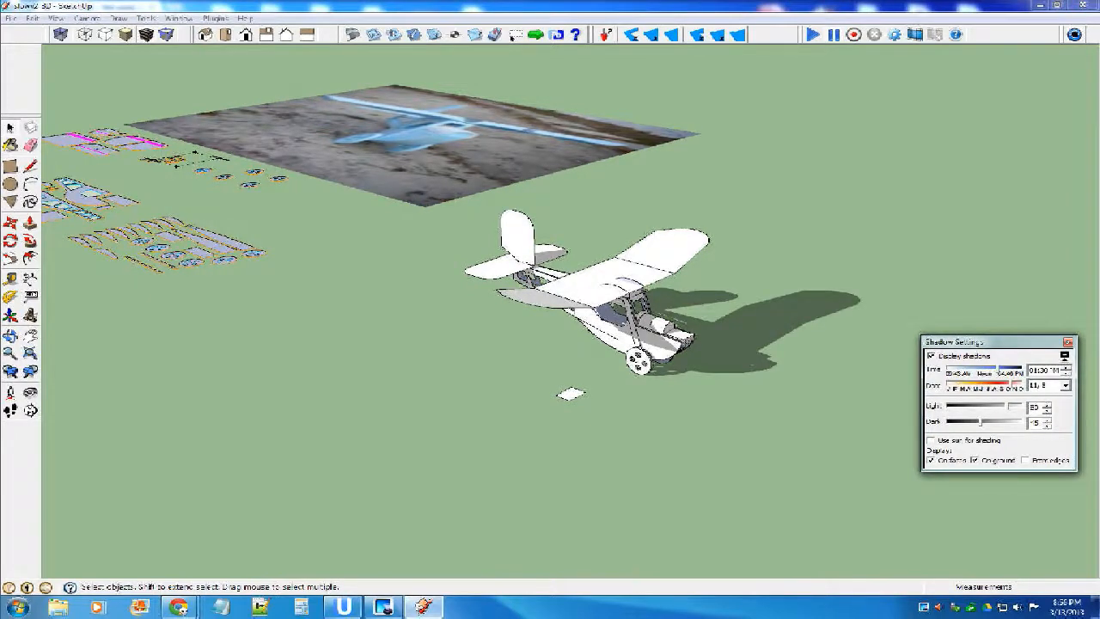
# Set the shadows to about 10 AM on 6/16 with light 83 and dark 52, keeping ground shadows on, and close the settings.
pyautogui.moveTo(634, 325); pyautogui.dragTo(548, 321, button='middle')
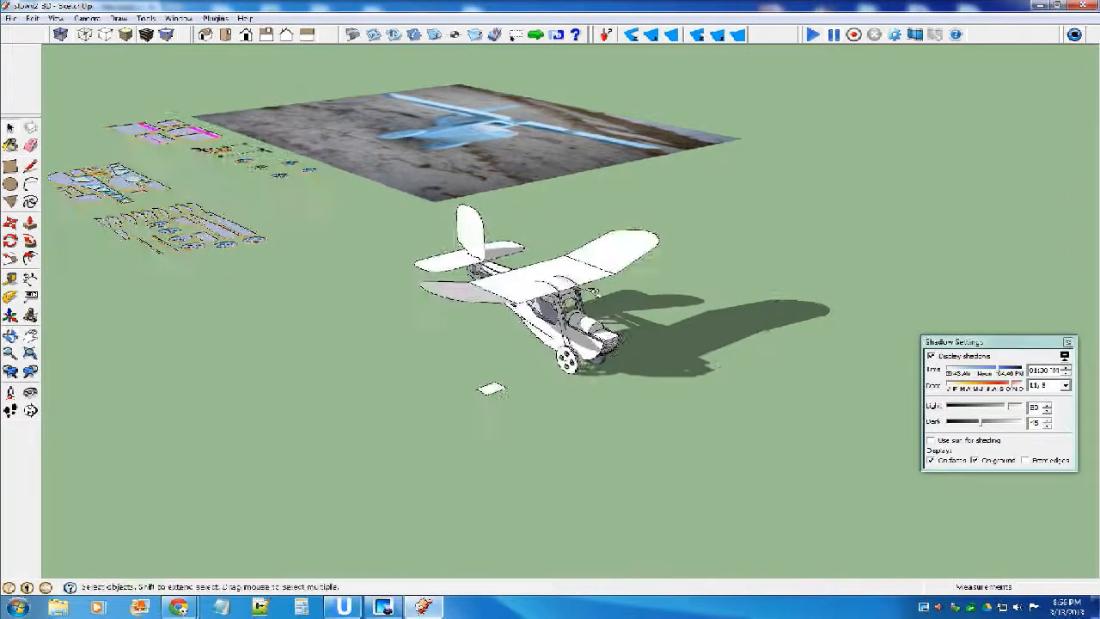
pyautogui.scroll(2, 548, 320)
pyautogui.moveTo(998, 369); pyautogui.dragTo(988, 422)
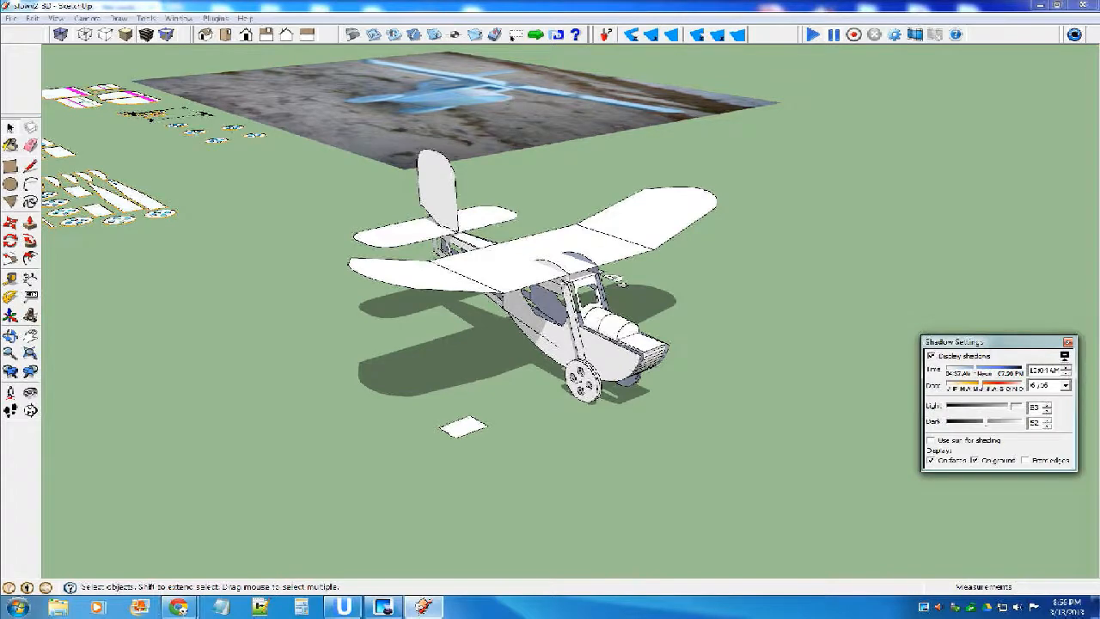
pyautogui.click(974, 460)
pyautogui.click(974, 460)
pyautogui.click(1067, 342)
# Raise the airplane vertically off the ground so it hovers above its shadow.
pyautogui.moveTo(463, 525); pyautogui.dragTo(535, 434, button='middle')
pyautogui.scroll(-4, 534, 434)
pyautogui.press('m')
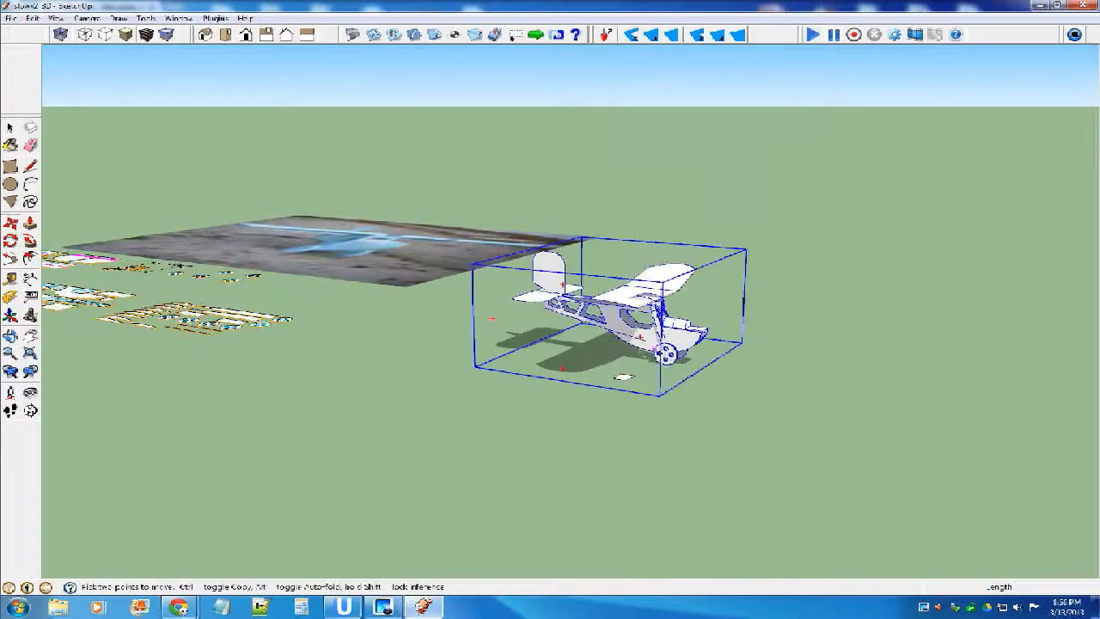
pyautogui.moveTo(666, 353); pyautogui.dragTo(660, 293)
pyautogui.press('space')
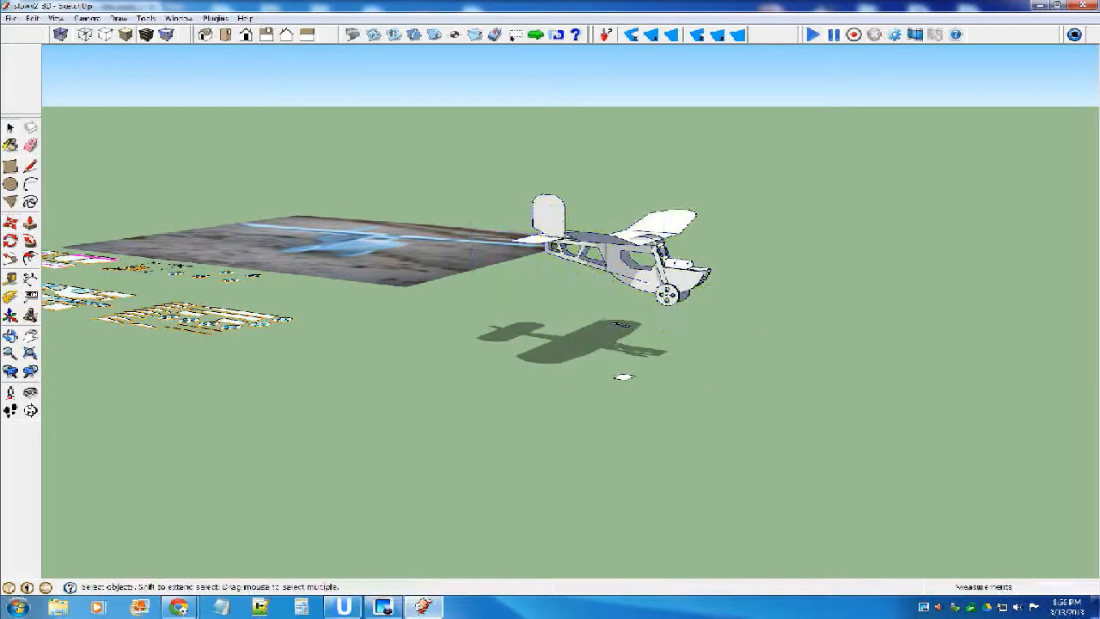
# Save the model.
pyautogui.moveTo(660, 292); pyautogui.dragTo(790, 352, button='middle')
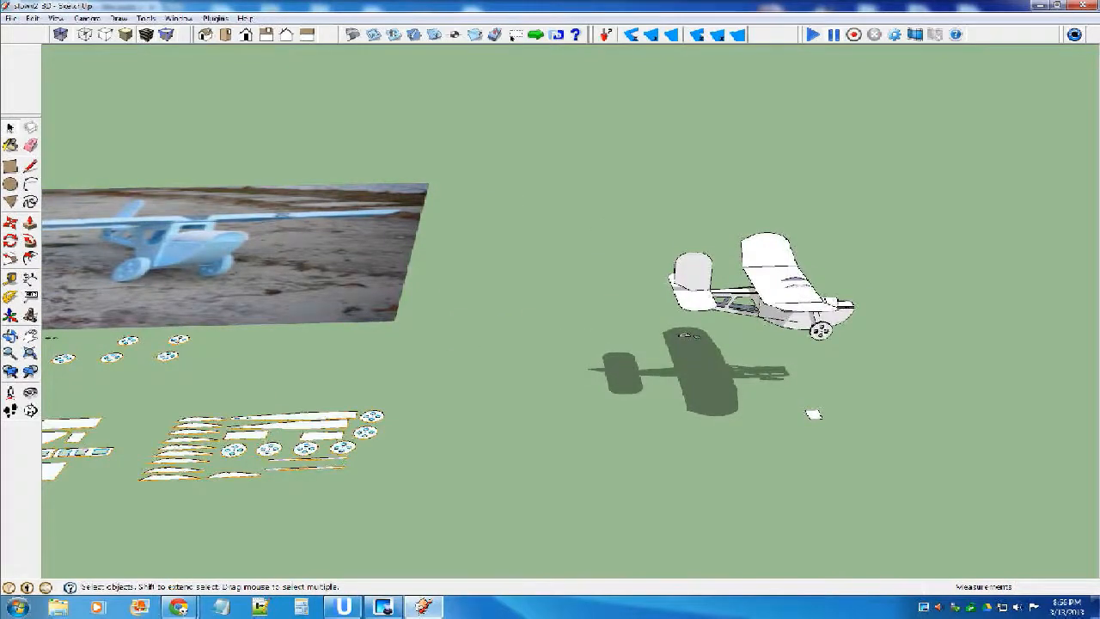
pyautogui.moveTo(813, 413); pyautogui.dragTo(639, 358, button='middle')
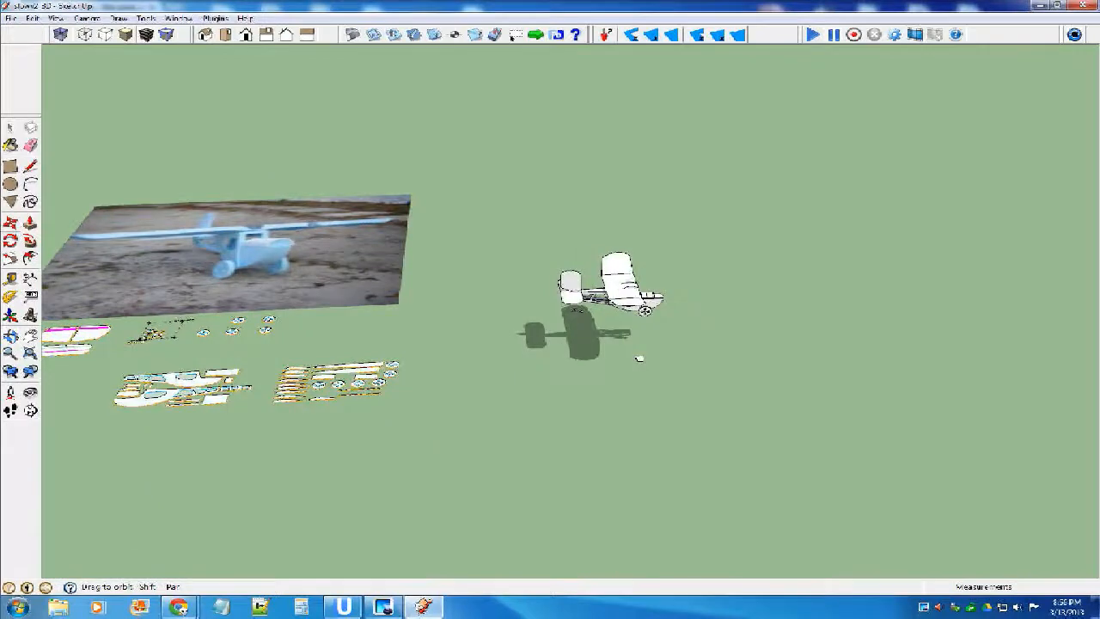
pyautogui.moveTo(636, 294); pyautogui.dragTo(527, 299)
pyautogui.press('space')
pyautogui.scroll(5, 638, 356)
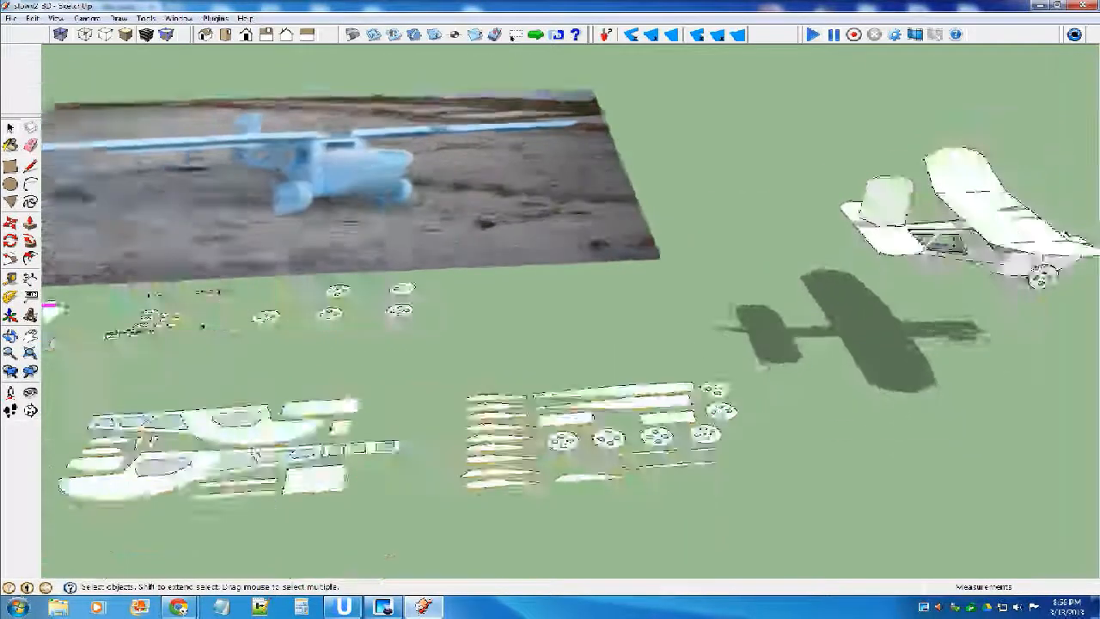
pyautogui.scroll(-2, 838, 249)
pyautogui.moveTo(838, 249); pyautogui.dragTo(788, 259, button='middle')
pyautogui.click(11, 18)
pyautogui.click(38, 62)
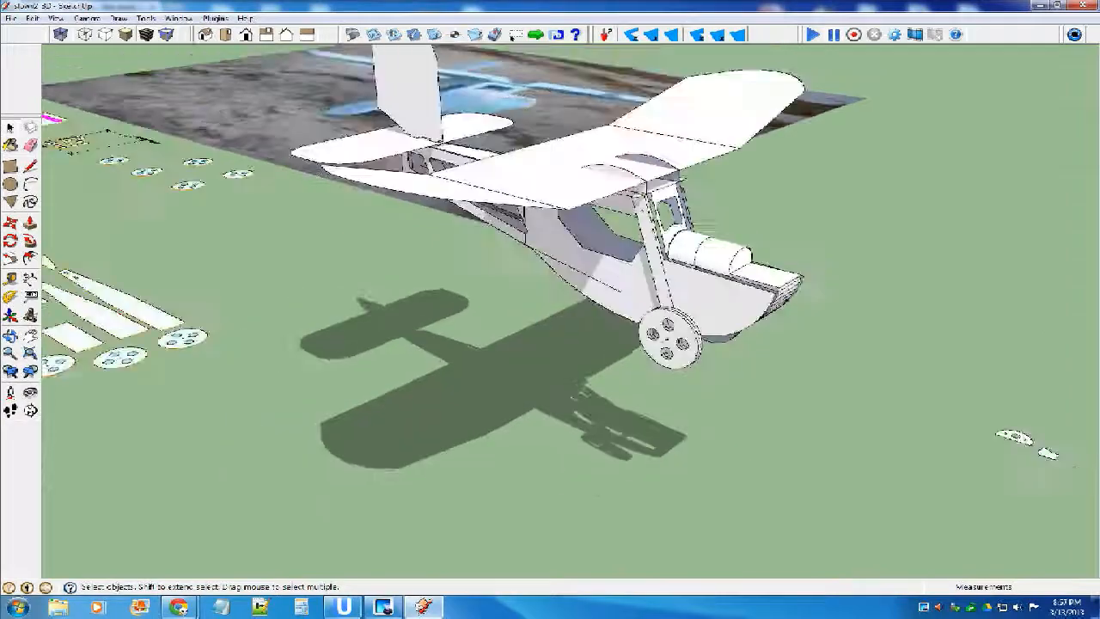
# Copy the lower flat fuselage side with its window cutouts from the parts layout to the empty ground near the airplane's shadow.
pyautogui.moveTo(713, 297); pyautogui.dragTo(773, 301, button='middle')
pyautogui.scroll(-6, 773, 301)
pyautogui.moveTo(913, 429)
pyautogui.mouseDown(button='middle')
pyautogui.moveTo(957, 392)
pyautogui.moveTo(957, 364)
pyautogui.mouseUp(button='middle')
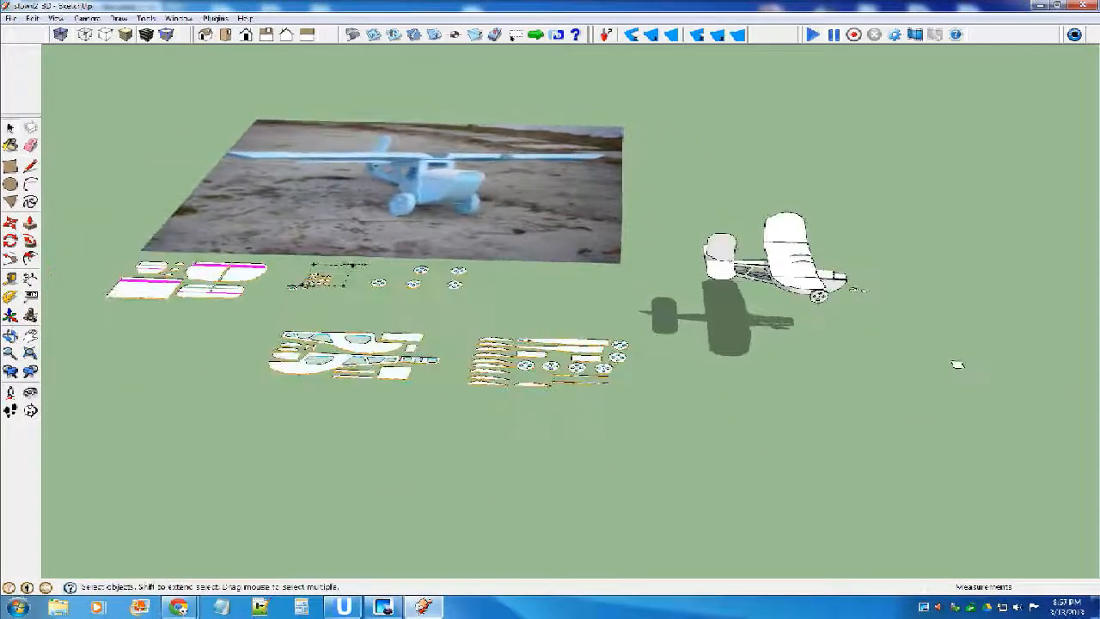
pyautogui.scroll(4, 267, 362)
pyautogui.doubleClick(308, 371)
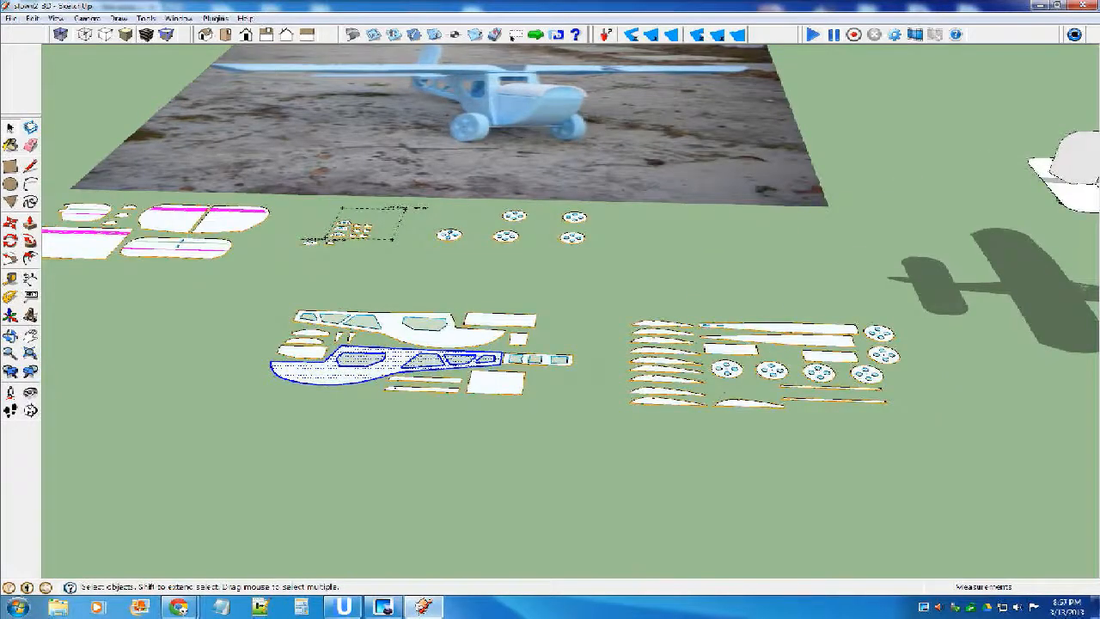
pyautogui.scroll(3, 318, 371)
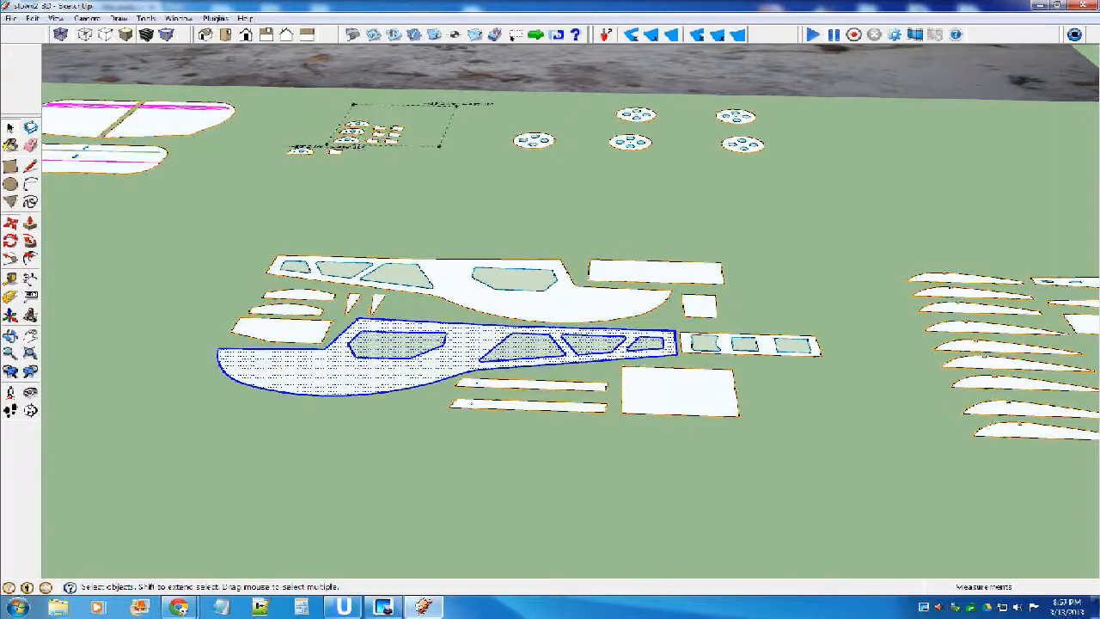
pyautogui.press('m')
pyautogui.scroll(-2, 221, 355)
pyautogui.scroll(-4, 222, 354)
pyautogui.click(221, 355)
pyautogui.press('ctrl')
pyautogui.click(746, 371)
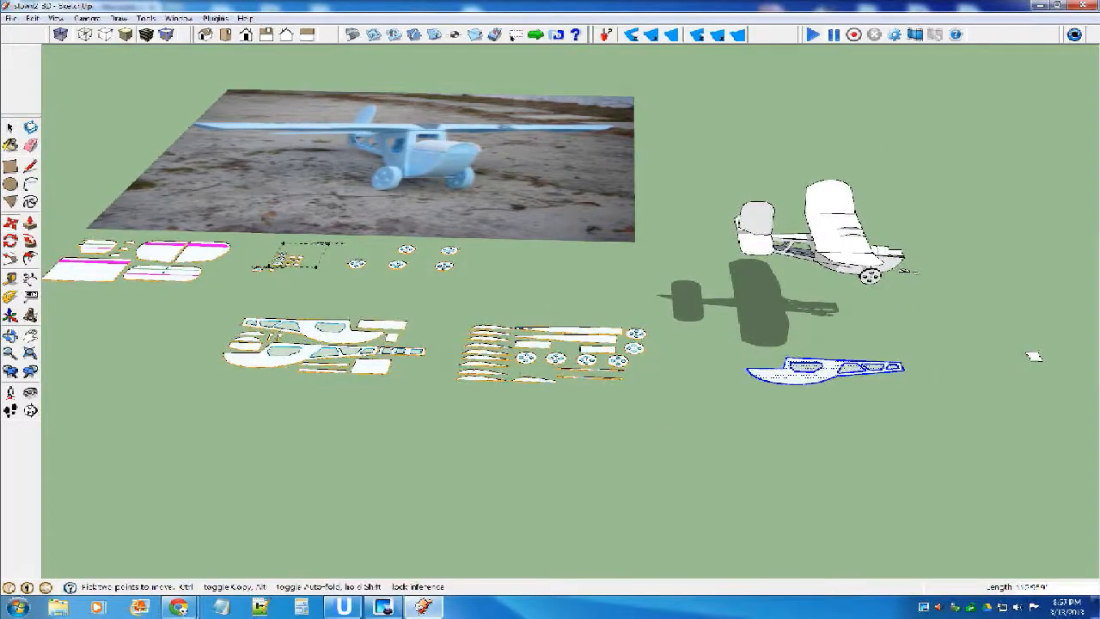
# Make the copied fuselage side a component with the default name and settings.
pyautogui.scroll(3, 863, 361)
pyautogui.scroll(3, 851, 379)
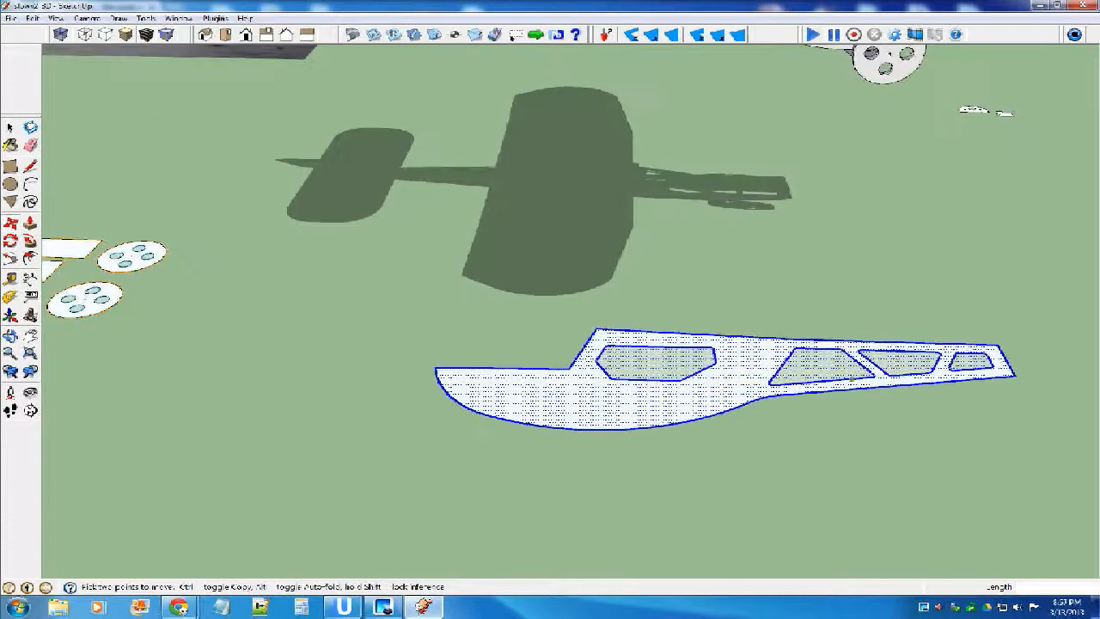
pyautogui.scroll(2, 800, 353)
pyautogui.press('g')
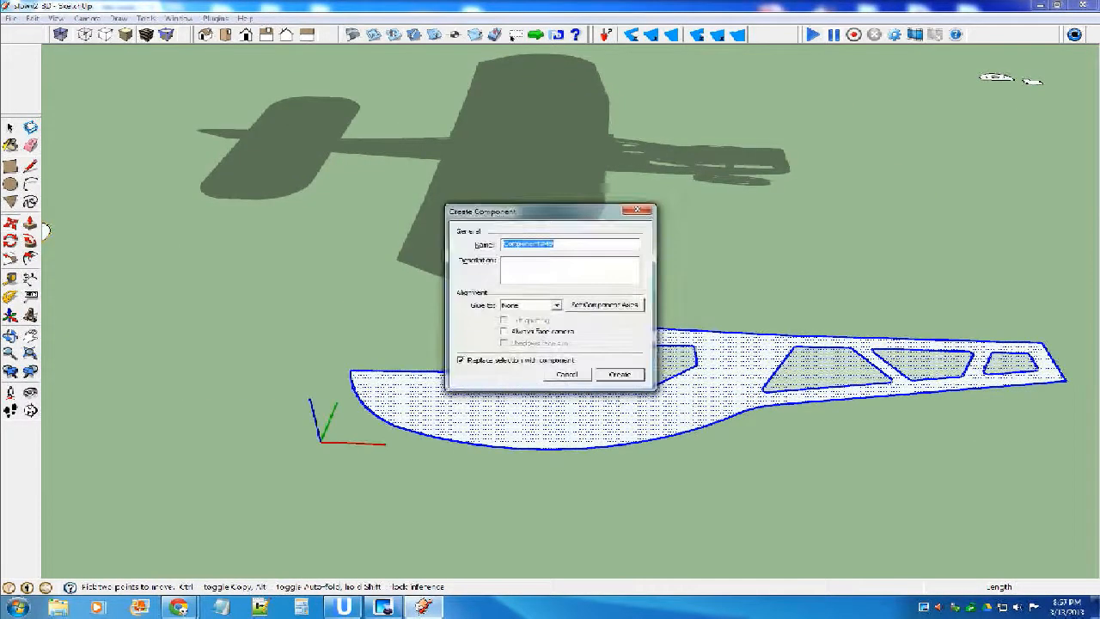
pyautogui.click(620, 374)
pyautogui.click(653, 490)
# Delete the copied fuselage side from the ground beside the airplane's shadow.
pyautogui.moveTo(619, 456); pyautogui.dragTo(799, 477, button='middle')
pyautogui.click(726, 354)
pyautogui.click(679, 345)
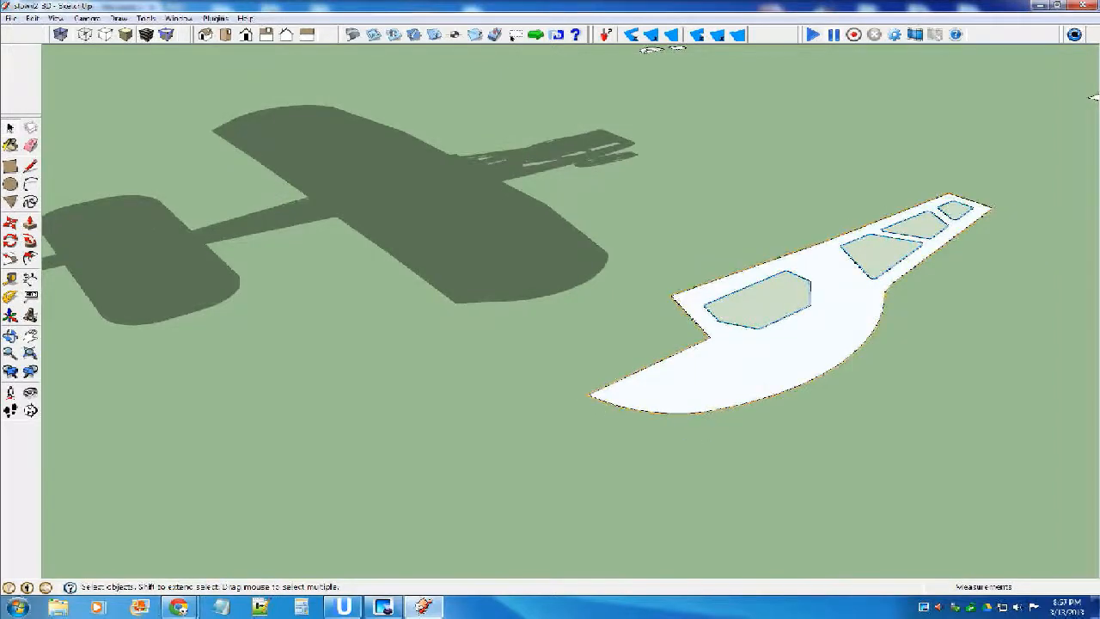
pyautogui.scroll(-2, 710, 336)
pyautogui.click(722, 348)
pyautogui.press('Delete')
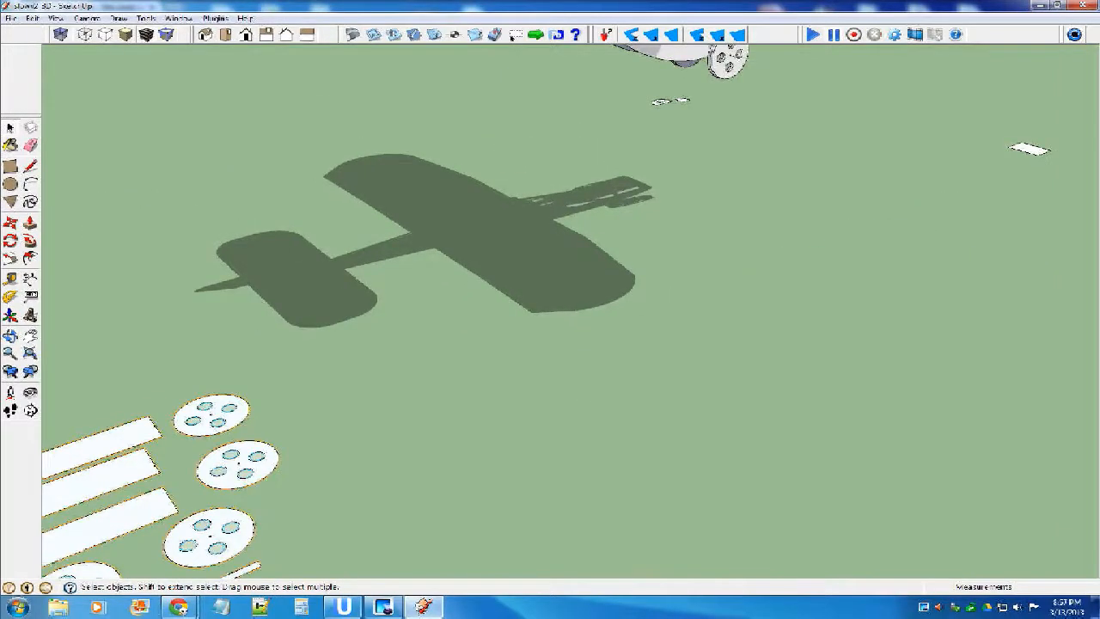
# Examine the assembled airplane from several angles, including the wing, curved ribs and cabin front up close.
pyautogui.scroll(-6, 619, 285)
pyautogui.moveTo(618, 284); pyautogui.dragTo(525, 202, button='middle')
pyautogui.moveTo(911, 215)
pyautogui.mouseDown(button='middle')
pyautogui.moveTo(847, 245)
pyautogui.moveTo(636, 154)
pyautogui.moveTo(660, 179)
pyautogui.mouseUp(button='middle')
pyautogui.scroll(8, 847, 245)
pyautogui.scroll(-5, 709, 228)
pyautogui.moveTo(708, 228)
pyautogui.mouseDown(button='middle')
pyautogui.moveTo(683, 241)
pyautogui.moveTo(413, 171)
pyautogui.moveTo(337, 138)
pyautogui.moveTo(447, 178)
pyautogui.mouseUp(button='middle')
pyautogui.moveTo(740, 408)
pyautogui.mouseDown(button='middle')
pyautogui.moveTo(945, 450)
pyautogui.moveTo(920, 478)
pyautogui.mouseUp(button='middle')
pyautogui.scroll(-3, 658, 501)
pyautogui.moveTo(658, 501)
pyautogui.mouseDown(button='middle')
pyautogui.moveTo(1041, 518)
pyautogui.moveTo(1079, 463)
pyautogui.mouseUp(button='middle')
pyautogui.scroll(5, 988, 335)
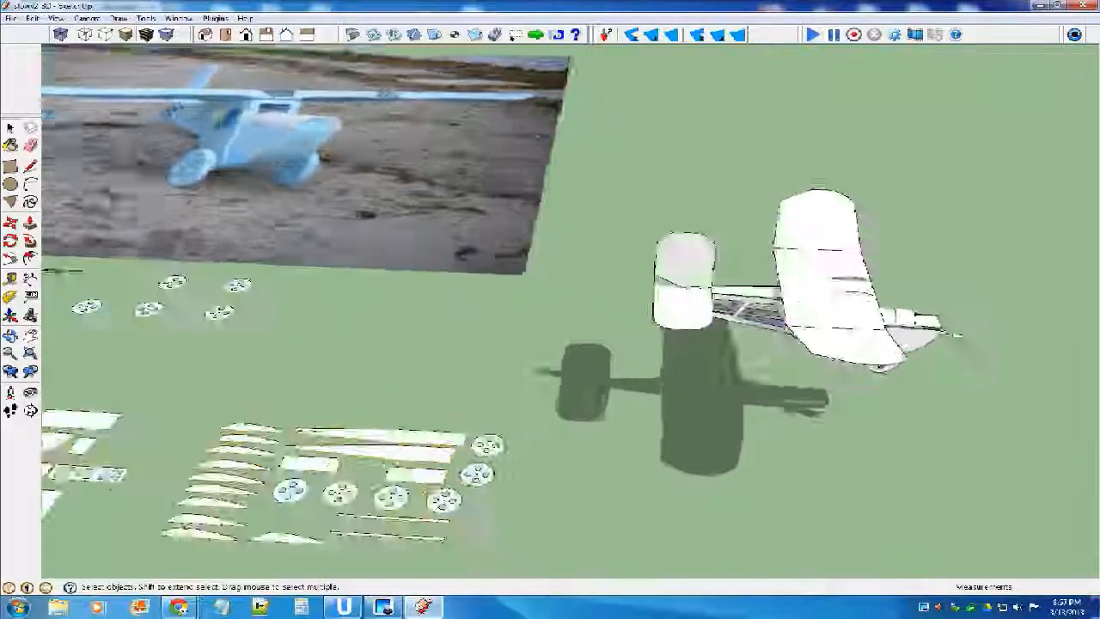
pyautogui.moveTo(992, 327)
pyautogui.mouseDown(button='middle')
pyautogui.moveTo(810, 349)
pyautogui.moveTo(748, 383)
pyautogui.moveTo(810, 438)
pyautogui.moveTo(719, 413)
pyautogui.moveTo(736, 385)
pyautogui.moveTo(986, 413)
pyautogui.moveTo(816, 386)
pyautogui.moveTo(655, 333)
pyautogui.moveTo(611, 361)
pyautogui.moveTo(617, 409)
pyautogui.moveTo(655, 425)
pyautogui.mouseUp(button='middle')
pyautogui.scroll(-2, 650, 378)
pyautogui.moveTo(650, 378); pyautogui.dragTo(596, 370, button='middle')
pyautogui.scroll(4, 567, 386)
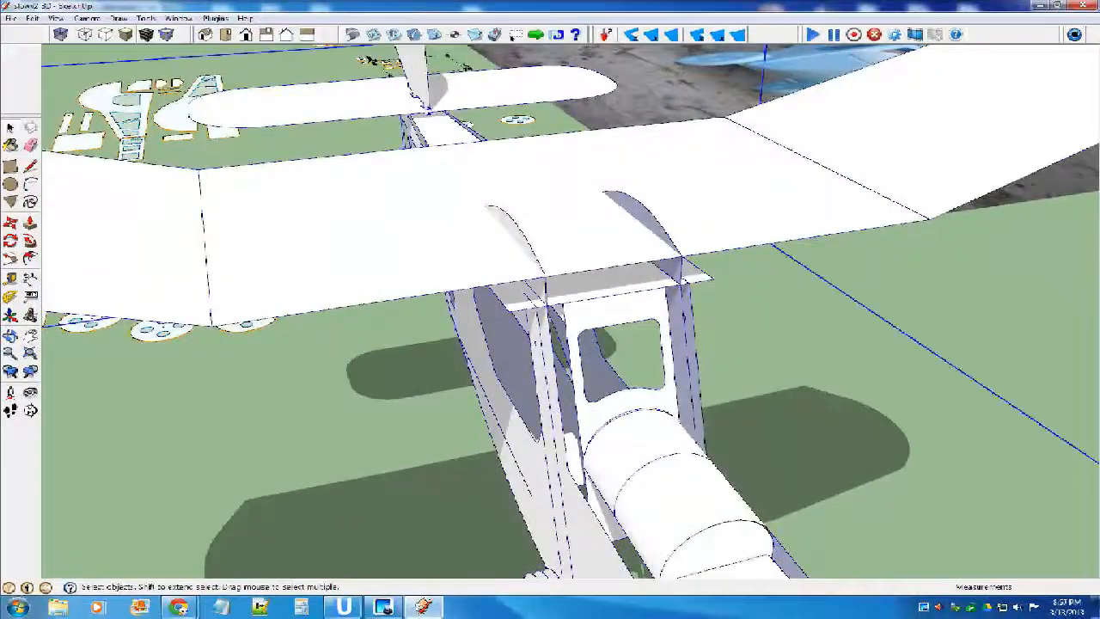
# Open the airplane component for editing.
pyautogui.scroll(-2, 567, 387)
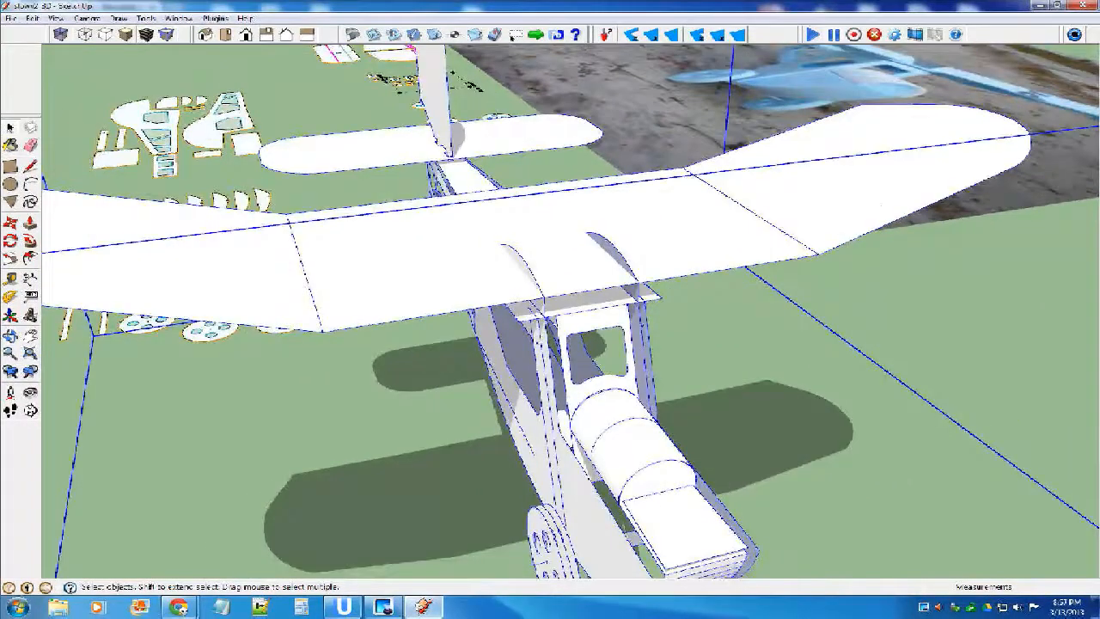
pyautogui.click(455, 421)
pyautogui.click(567, 473)
pyautogui.click(456, 421)
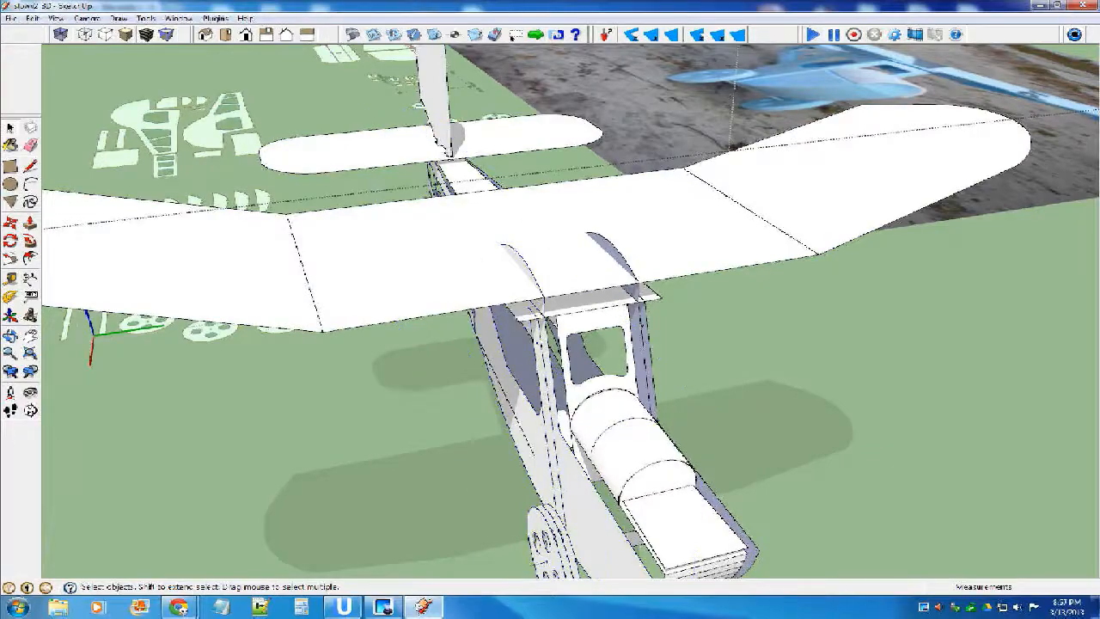
# Move the fuselage side nearest the parts layout, with its wheels, against the nose edge, and offset it outward by 0.125.
pyautogui.moveTo(550, 476)
pyautogui.mouseDown(button='middle')
pyautogui.moveTo(623, 361)
pyautogui.moveTo(663, 370)
pyautogui.moveTo(550, 411)
pyautogui.mouseUp(button='middle')
pyautogui.click(562, 378)
pyautogui.doubleClick(563, 378)
pyautogui.click(468, 447)
pyautogui.click(563, 383)
pyautogui.scroll(5, 624, 309)
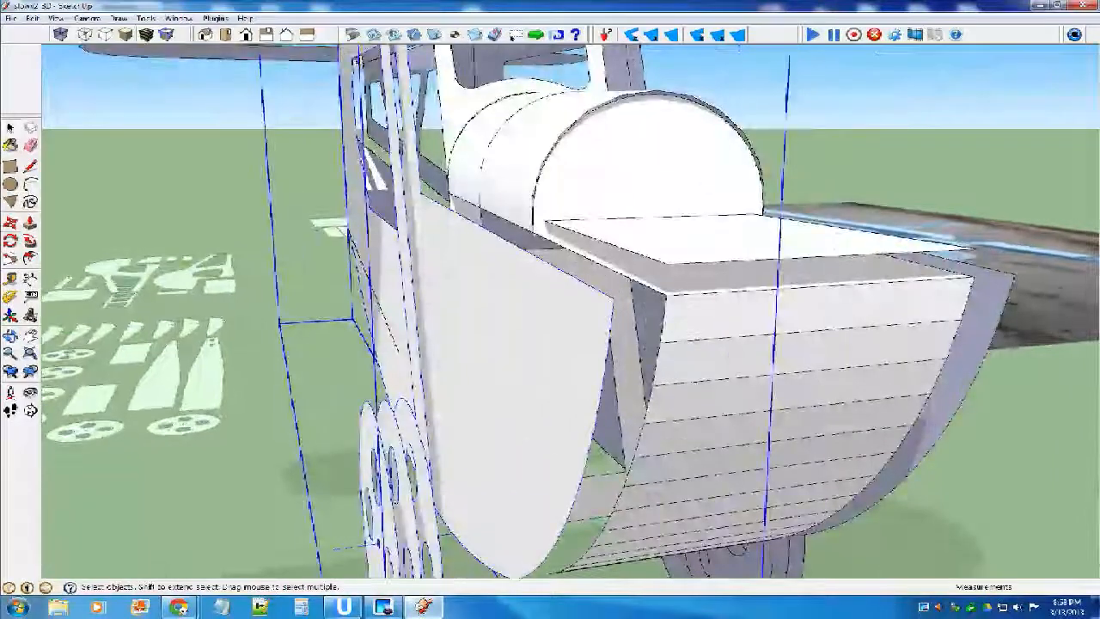
pyautogui.press('m')
pyautogui.moveTo(423, 384); pyautogui.dragTo(483, 379)
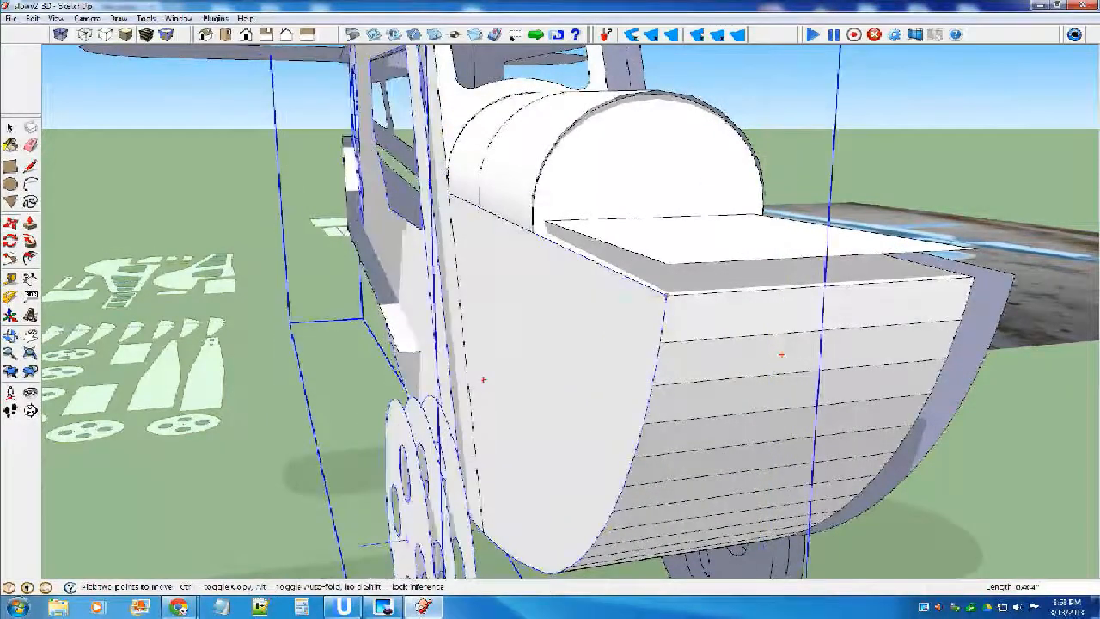
pyautogui.moveTo(667, 294); pyautogui.dragTo(651, 296)
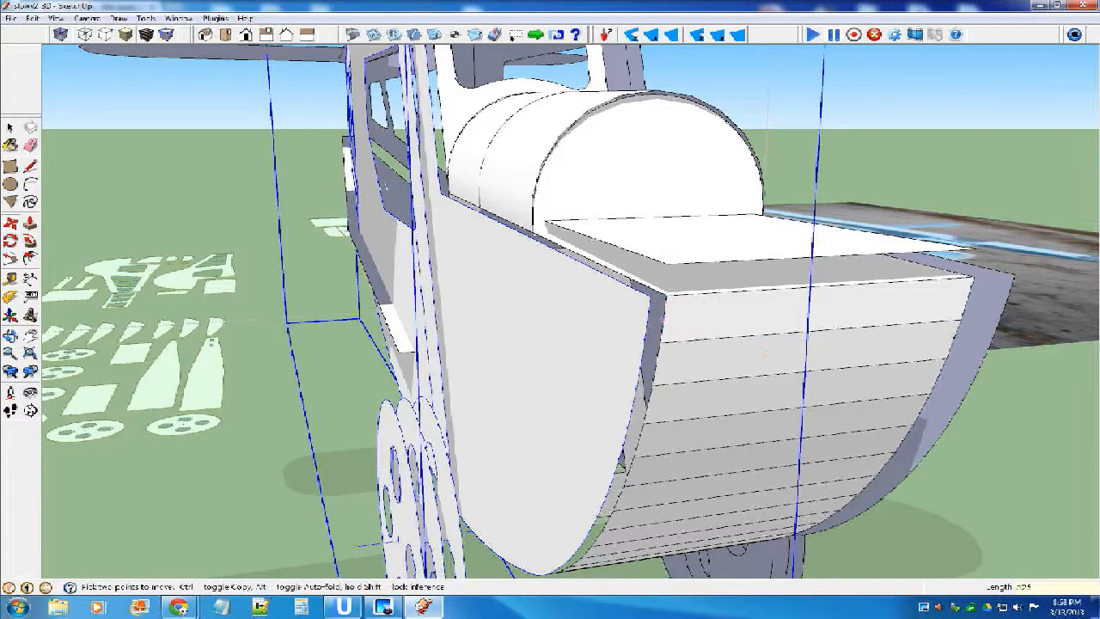
pyautogui.moveTo(764, 351); pyautogui.dragTo(613, 323, button='middle')
pyautogui.scroll(-8, 563, 305)
pyautogui.press('space')
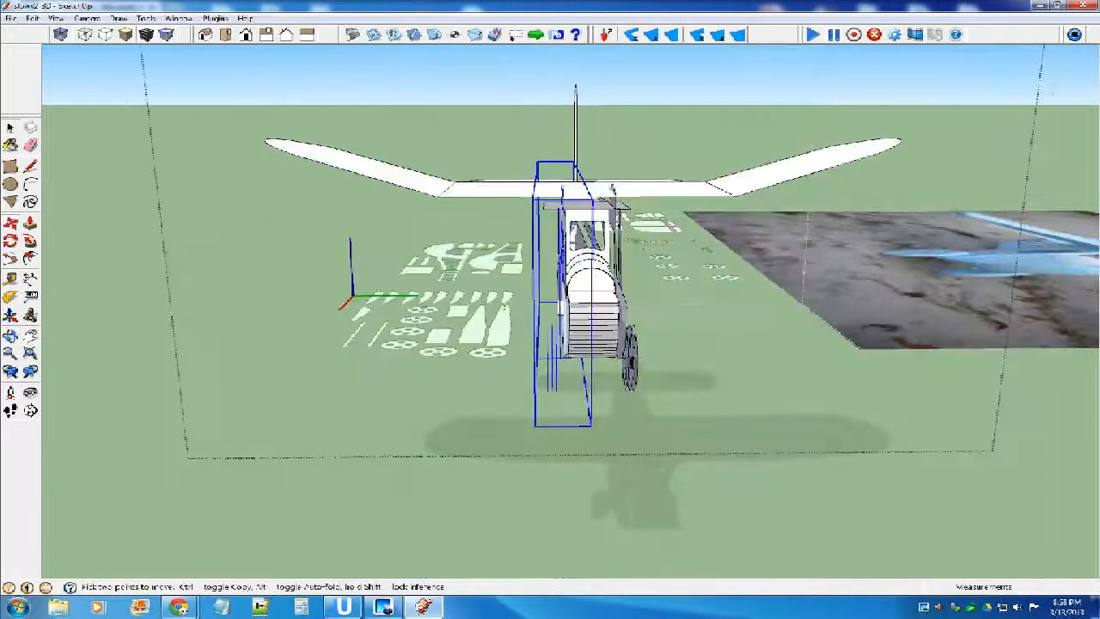
# Move the opposite fuselage side with its wheels so that it sits 0.125 outside the nose edge.
pyautogui.scroll(2, 602, 301)
pyautogui.scroll(6, 670, 326)
pyautogui.scroll(-6, 545, 273)
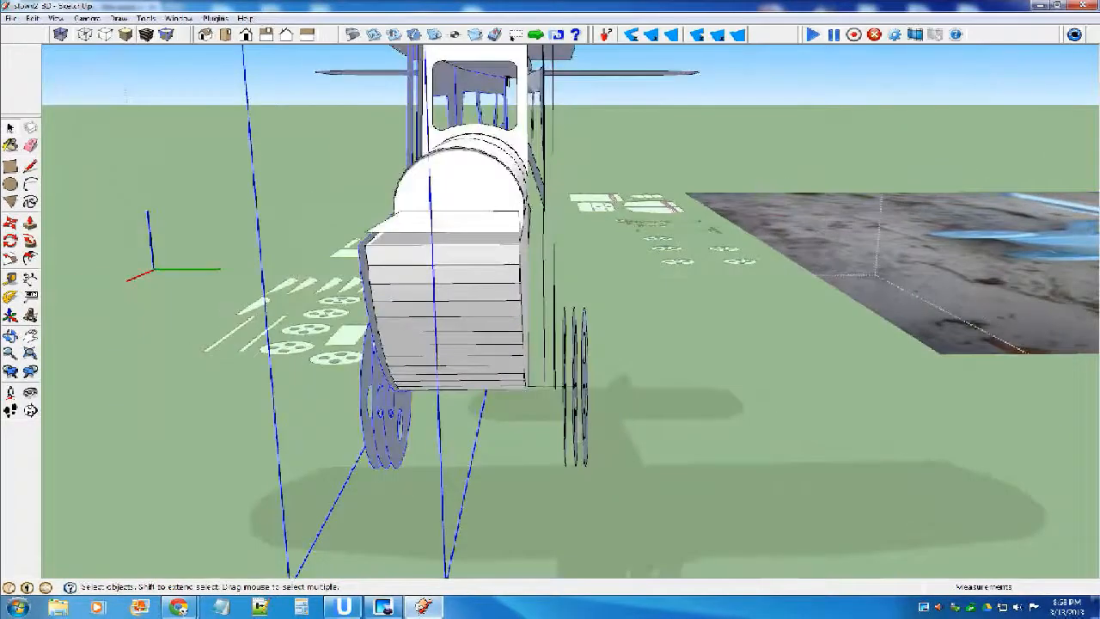
pyautogui.click(538, 279)
pyautogui.moveTo(722, 331); pyautogui.dragTo(640, 381, button='middle')
pyautogui.press('m')
pyautogui.scroll(1, 474, 276)
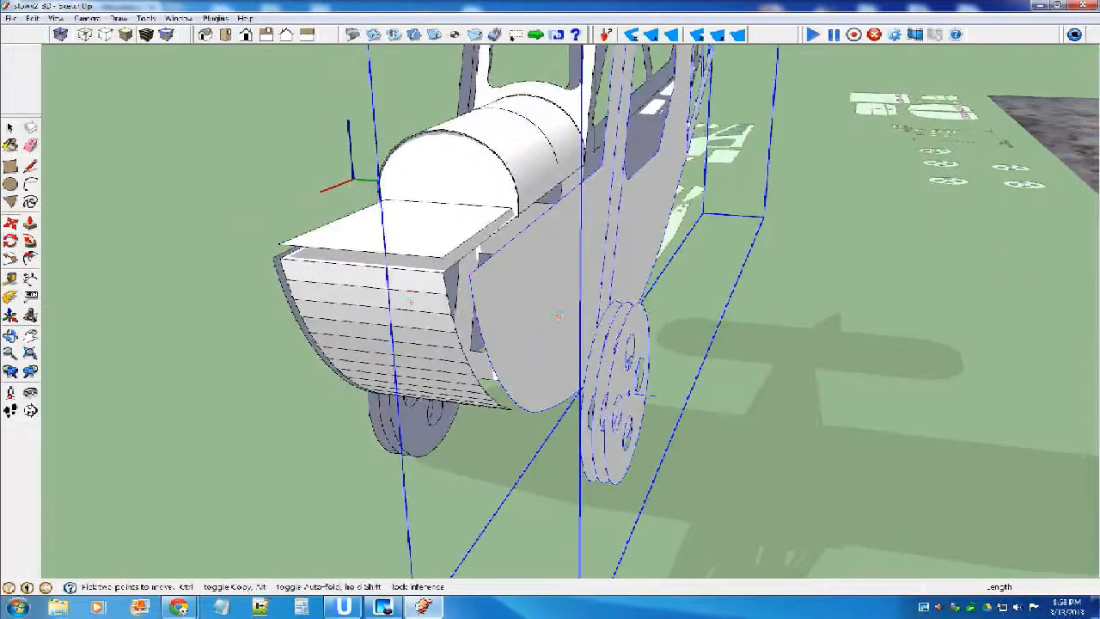
pyautogui.click(558, 317)
pyautogui.click(471, 278)
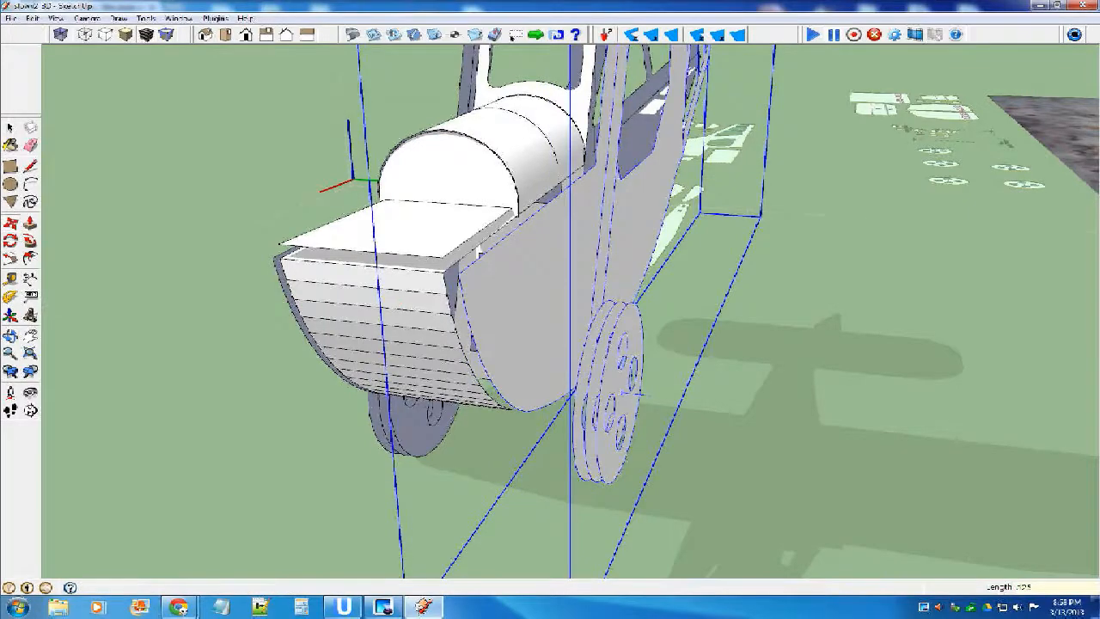
pyautogui.press('Return')
# Open the fuselage side component for editing and select the face of its rear framed section behind the cabin.
pyautogui.scroll(1, 552, 311)
pyautogui.moveTo(552, 312); pyautogui.dragTo(864, 250, button='middle')
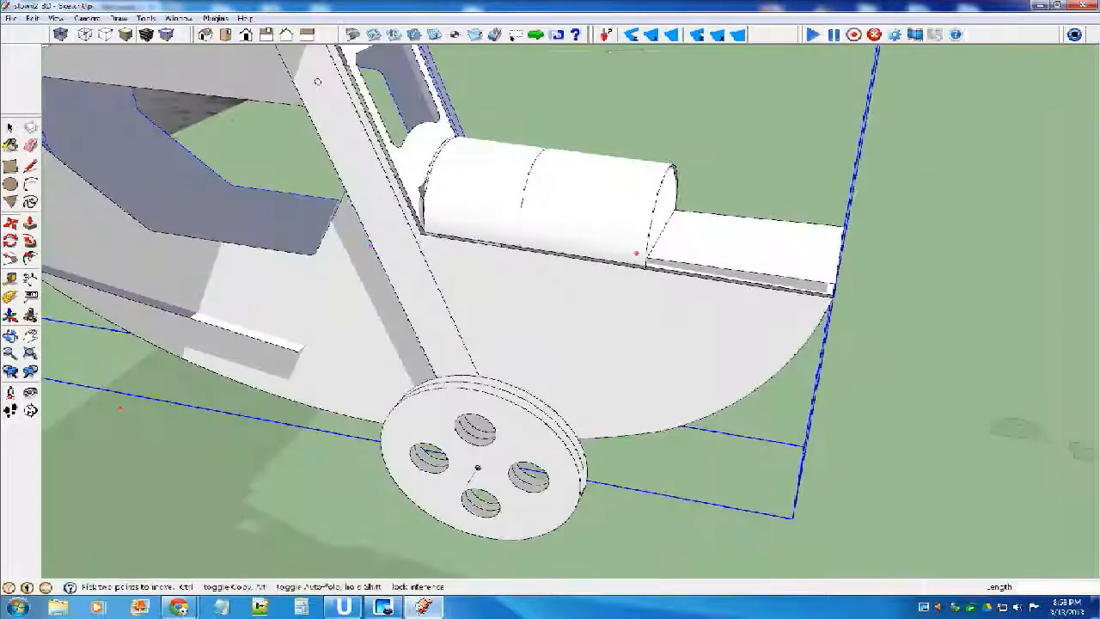
pyautogui.scroll(-2, 613, 265)
pyautogui.moveTo(215, 387); pyautogui.dragTo(773, 481, button='middle')
pyautogui.scroll(-1, 559, 214)
pyautogui.press('space')
pyautogui.doubleClick(653, 351)
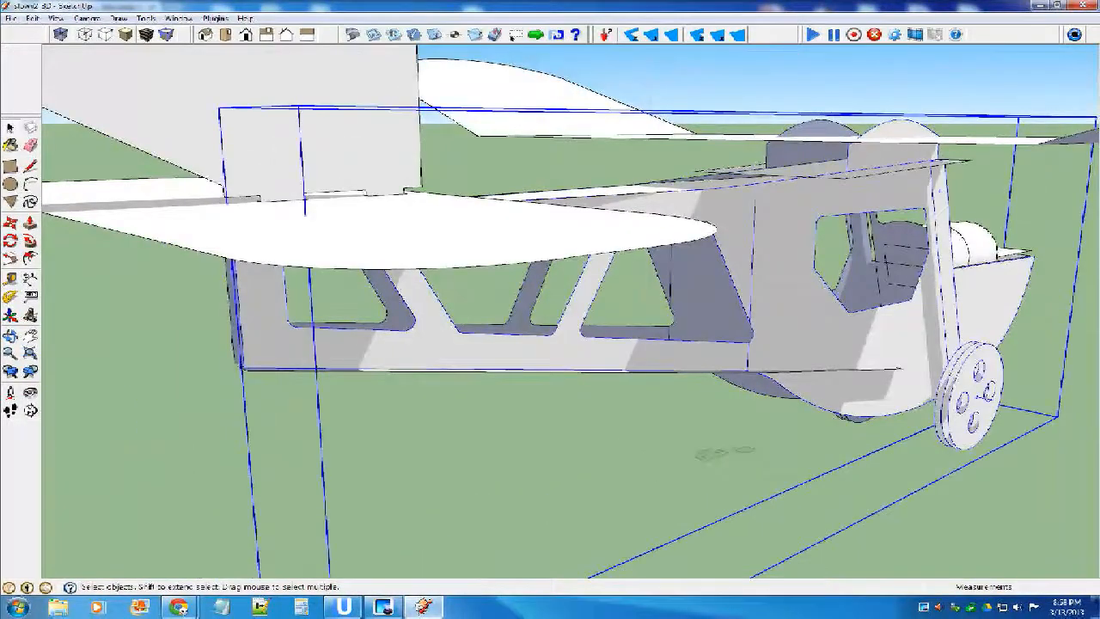
pyautogui.tripleClick(653, 351)
pyautogui.doubleClick(653, 350)
# Rotate the rear framed section inward toward the tail about the vertical fold line behind the cabin.
pyautogui.moveTo(403, 344); pyautogui.dragTo(365, 247, button='middle')
pyautogui.scroll(-3, 365, 247)
pyautogui.scroll(3, 635, 316)
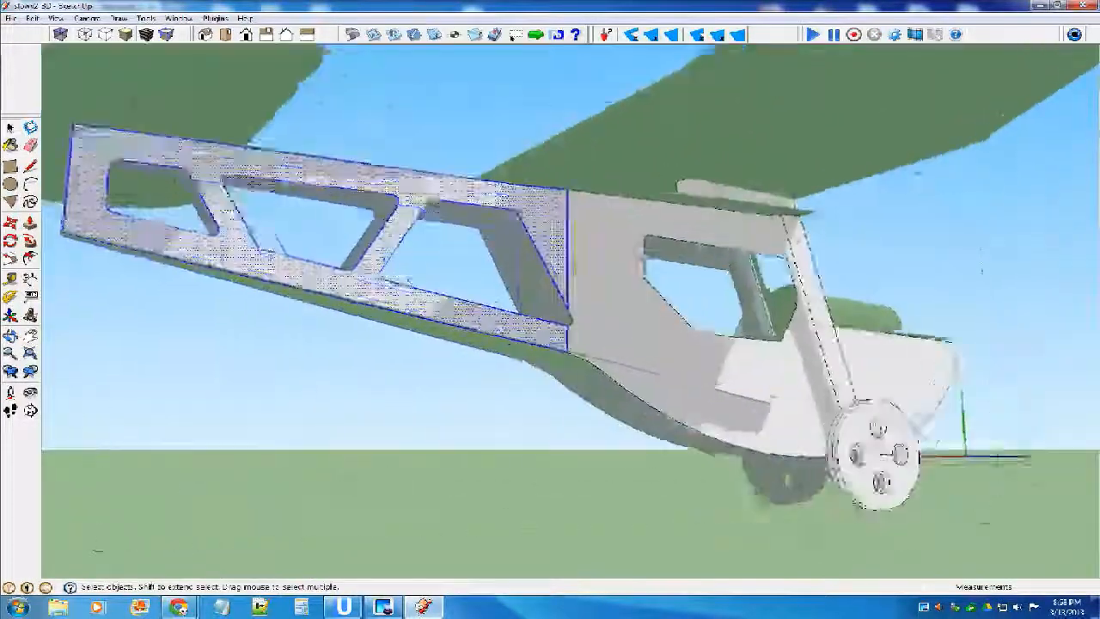
pyautogui.scroll(2, 580, 311)
pyautogui.click(11, 241)
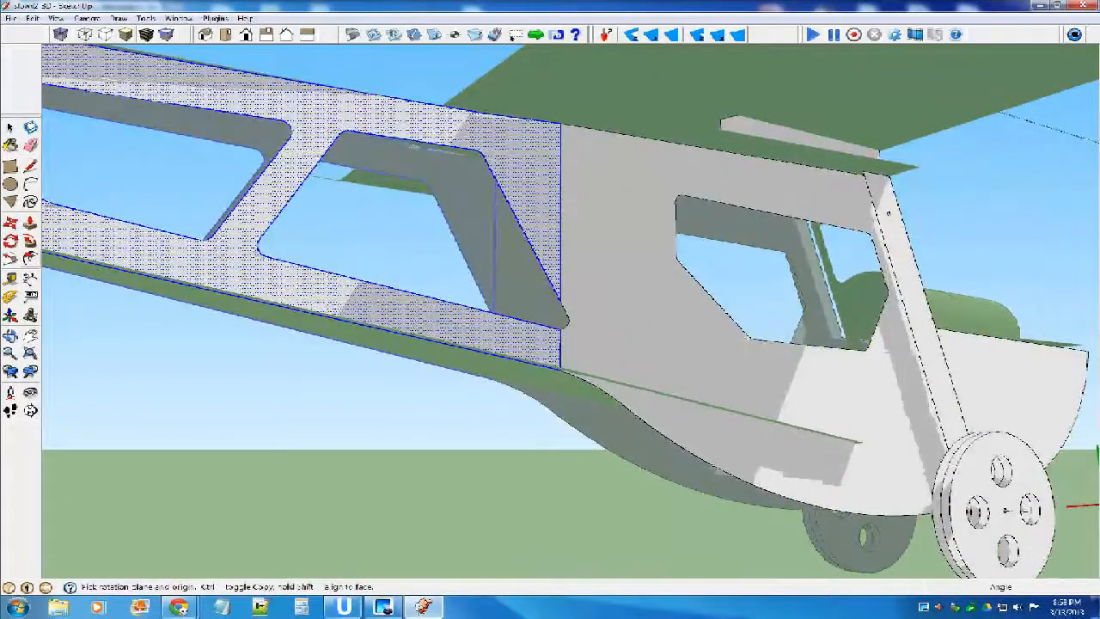
pyautogui.scroll(-3, 520, 311)
pyautogui.moveTo(520, 311); pyautogui.dragTo(513, 371, button='middle')
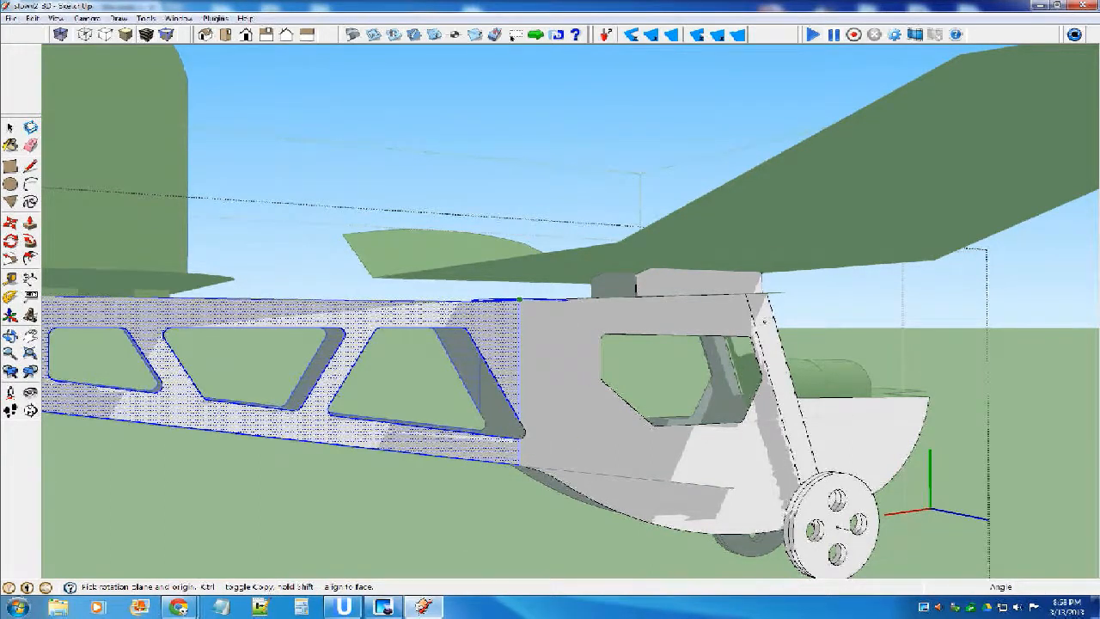
pyautogui.click(519, 300)
pyautogui.moveTo(518, 301); pyautogui.dragTo(522, 225, button='middle')
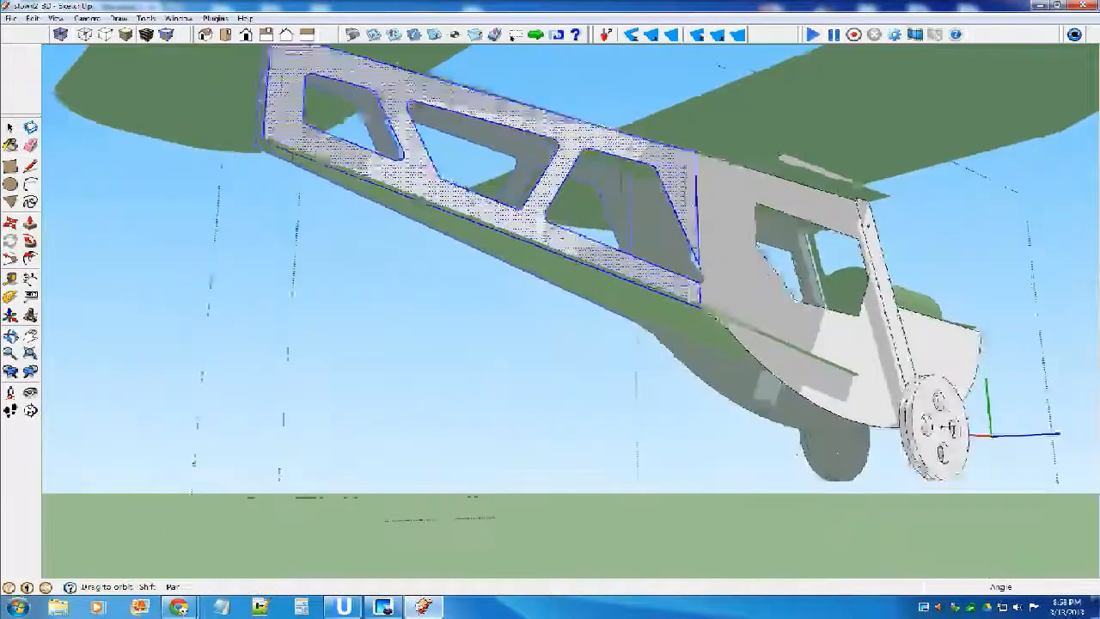
pyautogui.scroll(3, 258, 139)
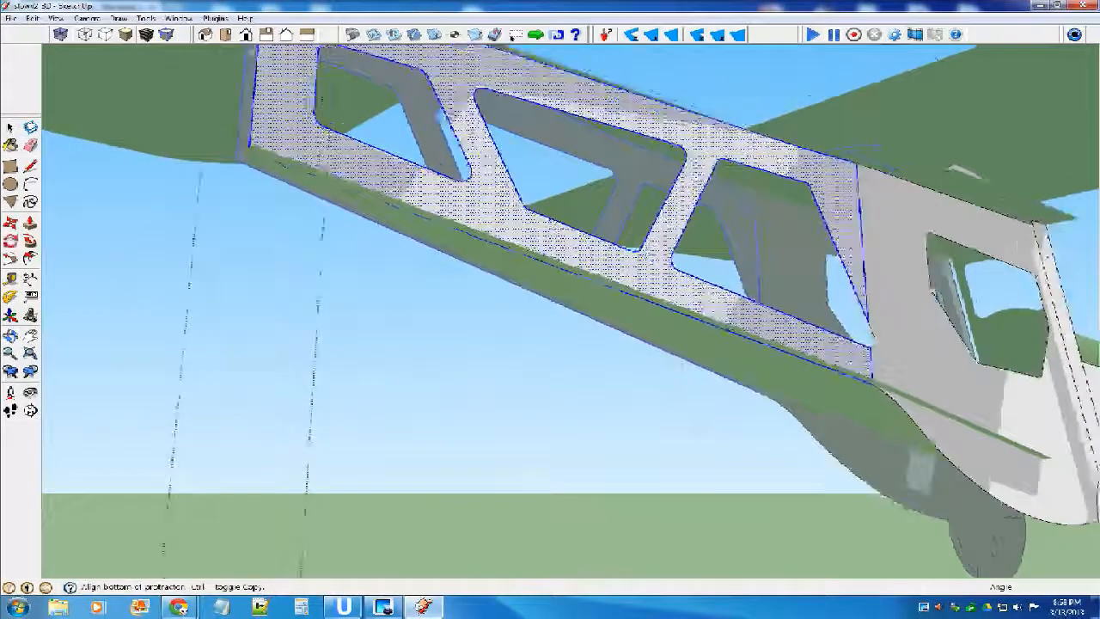
pyautogui.scroll(2, 250, 148)
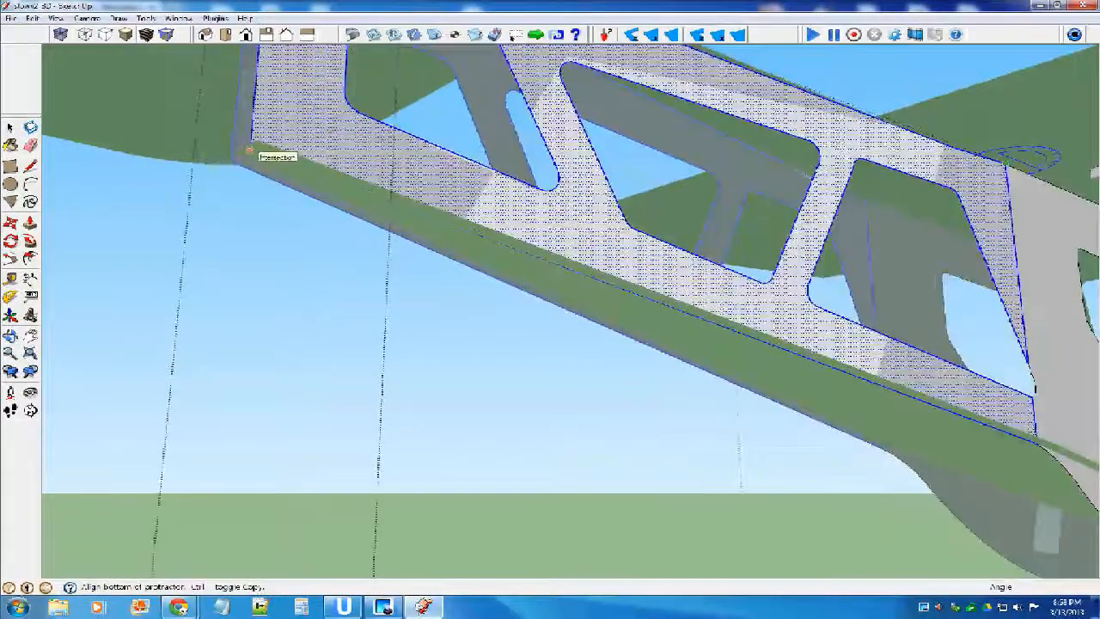
pyautogui.scroll(2, 247, 146)
pyautogui.moveTo(248, 146); pyautogui.dragTo(318, 224, button='middle')
pyautogui.moveTo(812, 176); pyautogui.dragTo(541, 86, button='middle')
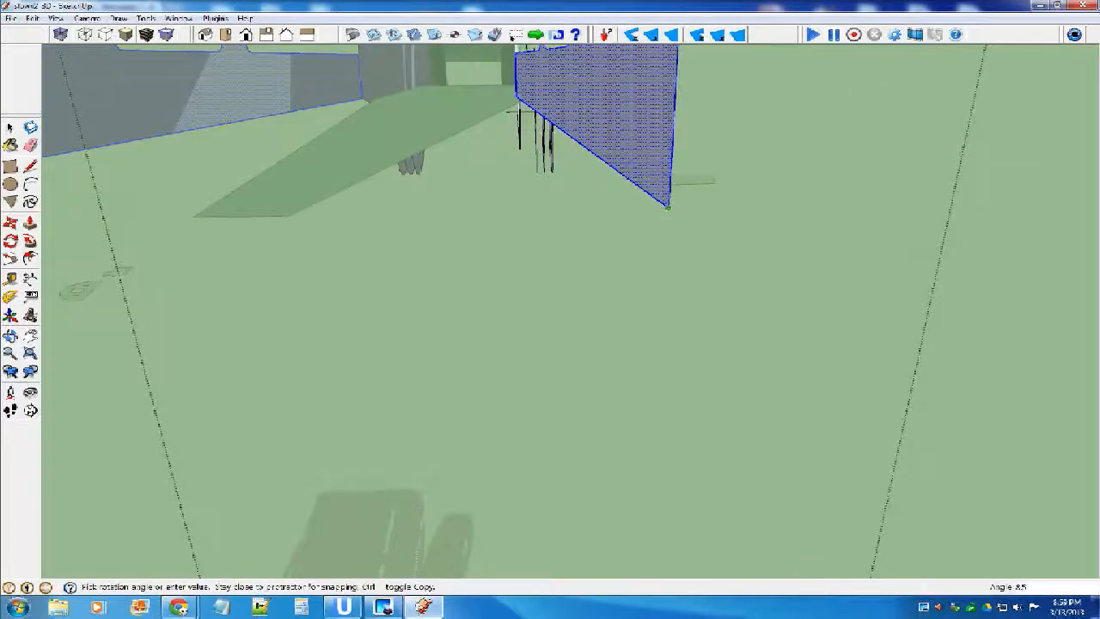
pyautogui.moveTo(541, 110); pyautogui.dragTo(584, 79, button='middle')
pyautogui.scroll(-4, 447, 154)
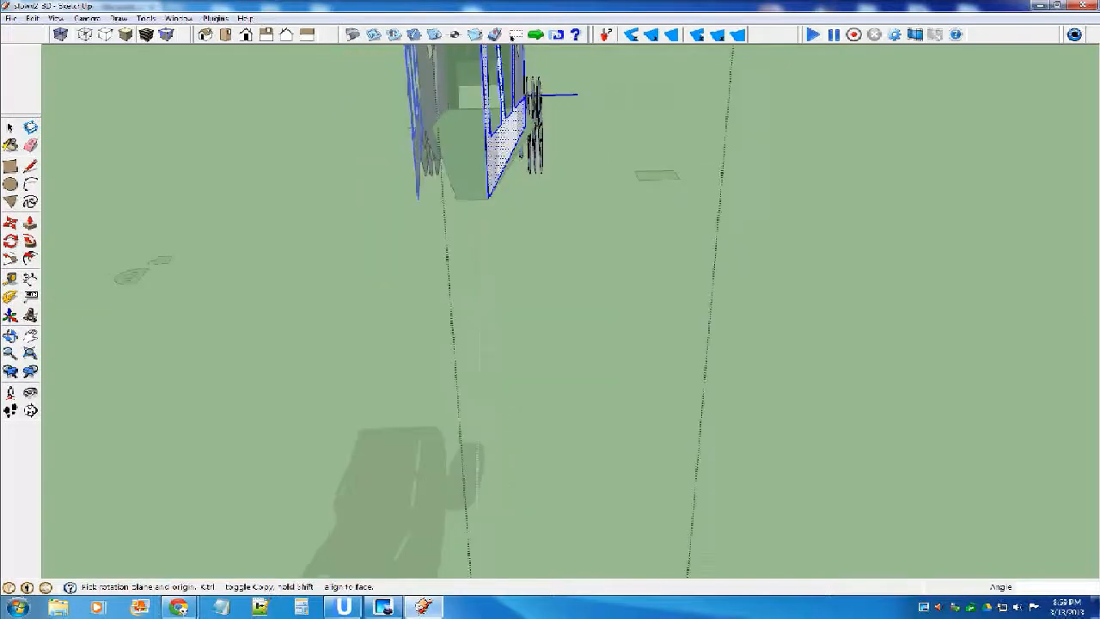
# Inspect the folded rear section from below and close the fuselage side component.
pyautogui.moveTo(437, 164); pyautogui.dragTo(450, 163, button='middle')
pyautogui.moveTo(490, 111); pyautogui.dragTo(495, 34, button='middle')
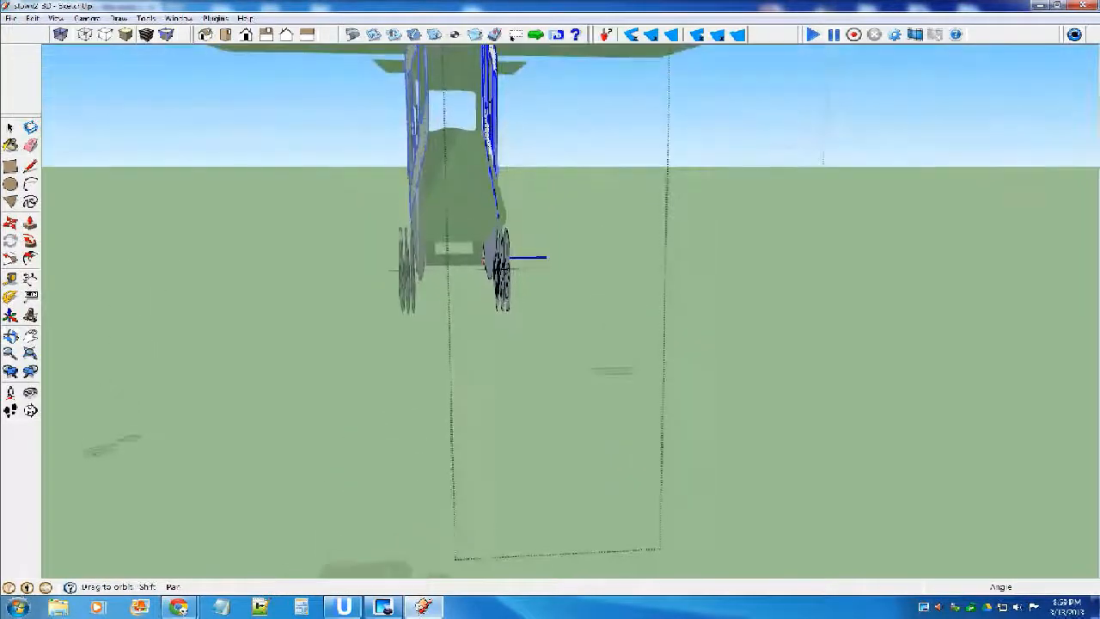
pyautogui.moveTo(451, 177); pyautogui.dragTo(507, 86, button='middle')
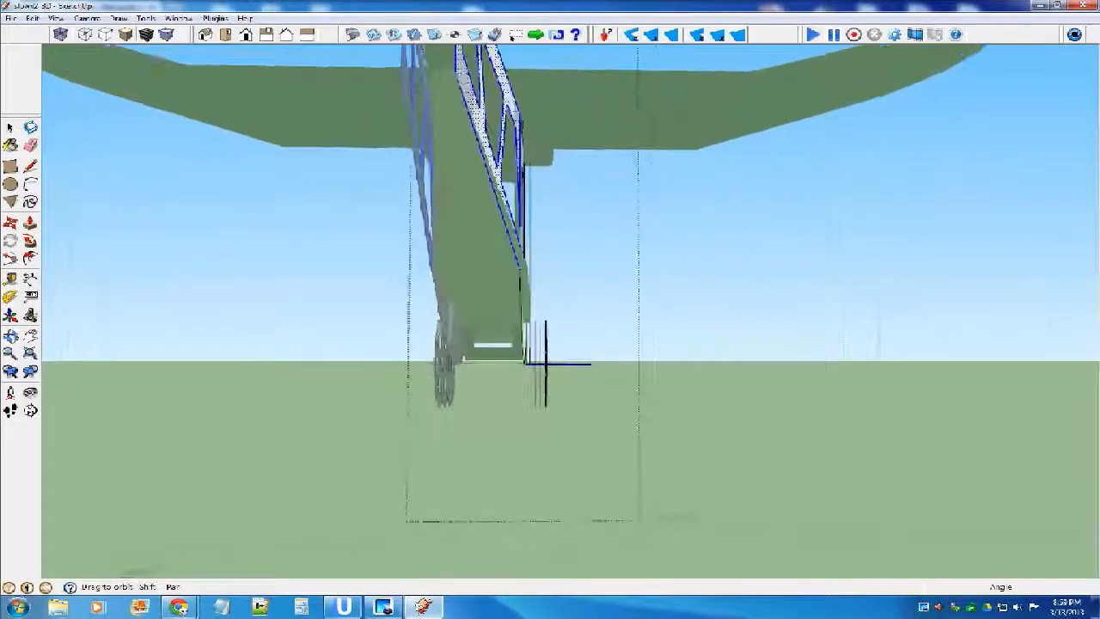
pyautogui.press('space')
pyautogui.press('Escape')
# Select the fuselage floor panel and try to pick up the midpoint of its front edge for a move.
pyautogui.hotkey('ctrl', 'a')
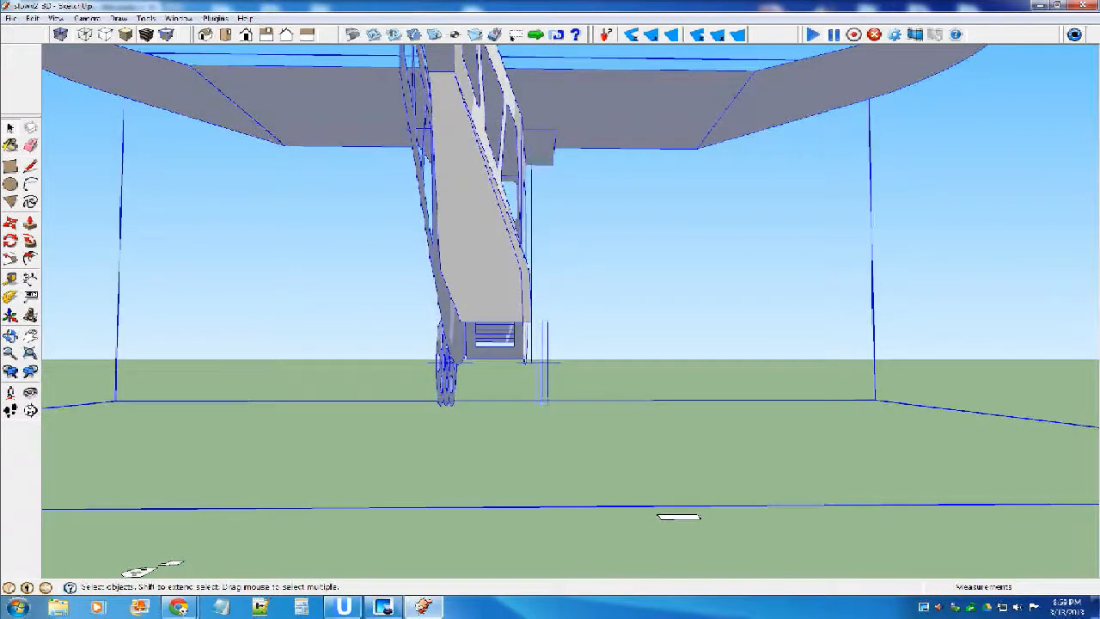
pyautogui.doubleClick(483, 234)
pyautogui.click(483, 234)
pyautogui.moveTo(473, 270); pyautogui.dragTo(513, 236, button='middle')
pyautogui.scroll(4, 513, 236)
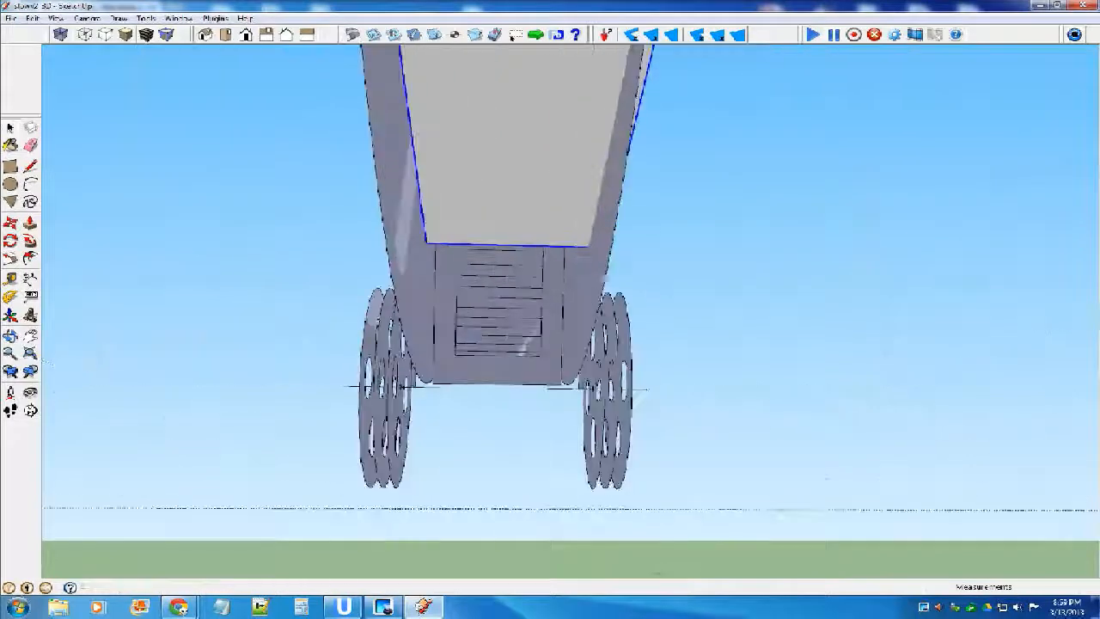
pyautogui.press('m')
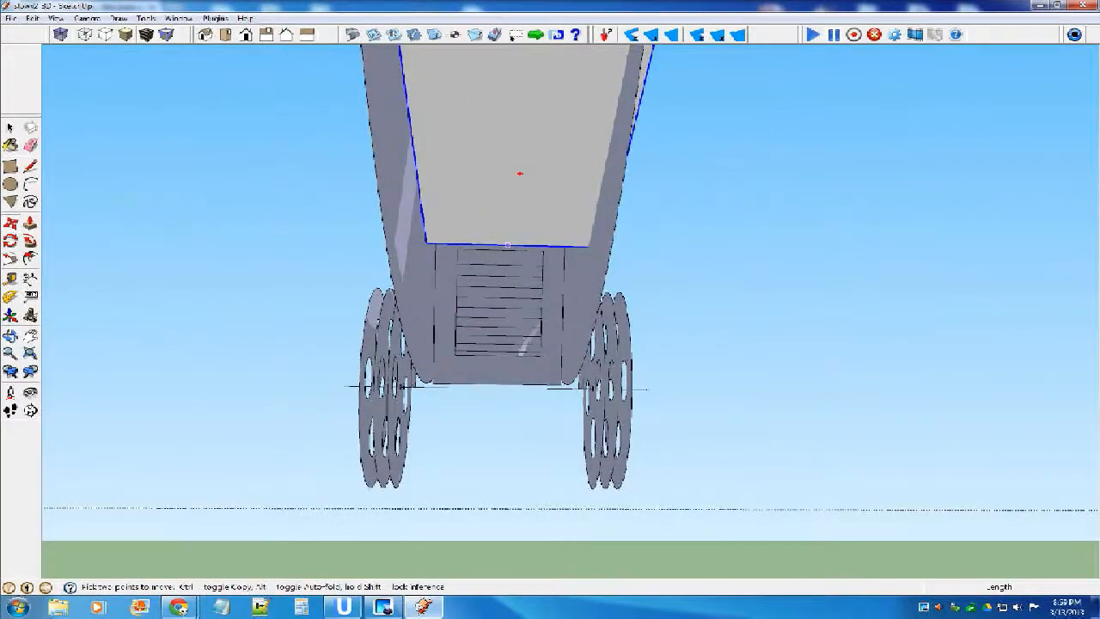
pyautogui.scroll(3, 513, 246)
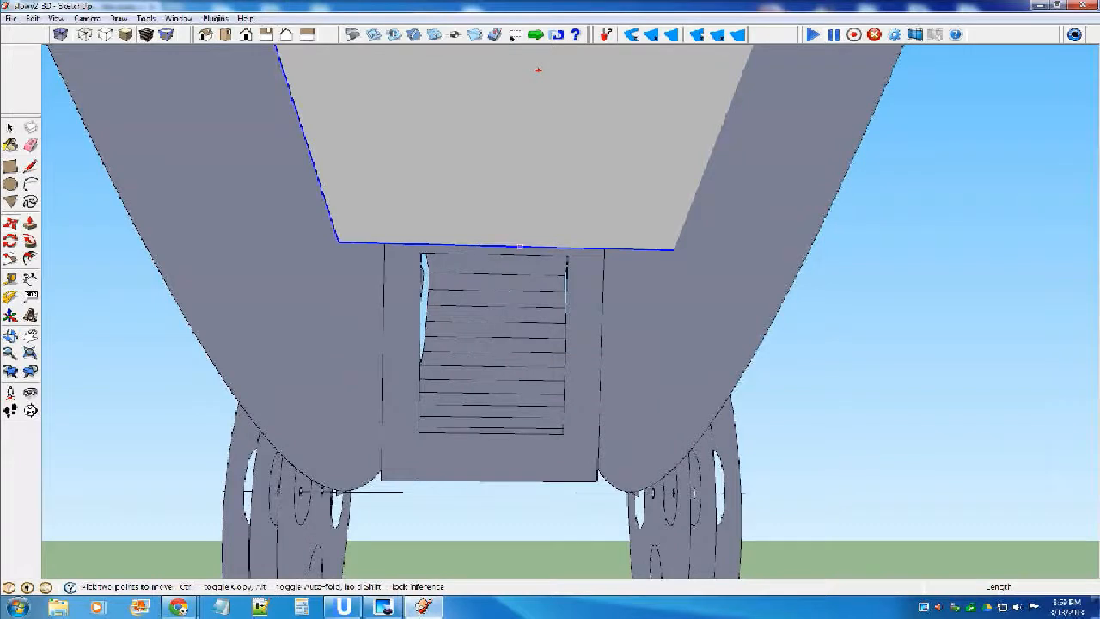
pyautogui.scroll(3, 507, 247)
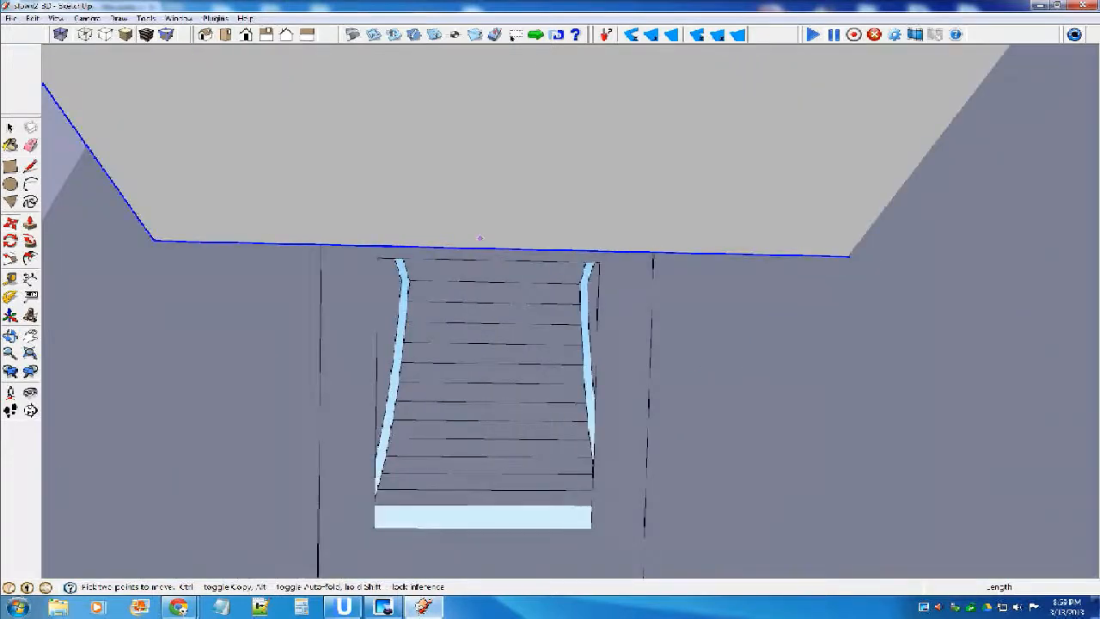
pyautogui.scroll(-1, 486, 232)
# Open the floor panel, delete its front edge and redraw it as one straight line between the corners.
pyautogui.click(10, 127)
pyautogui.doubleClick(226, 242)
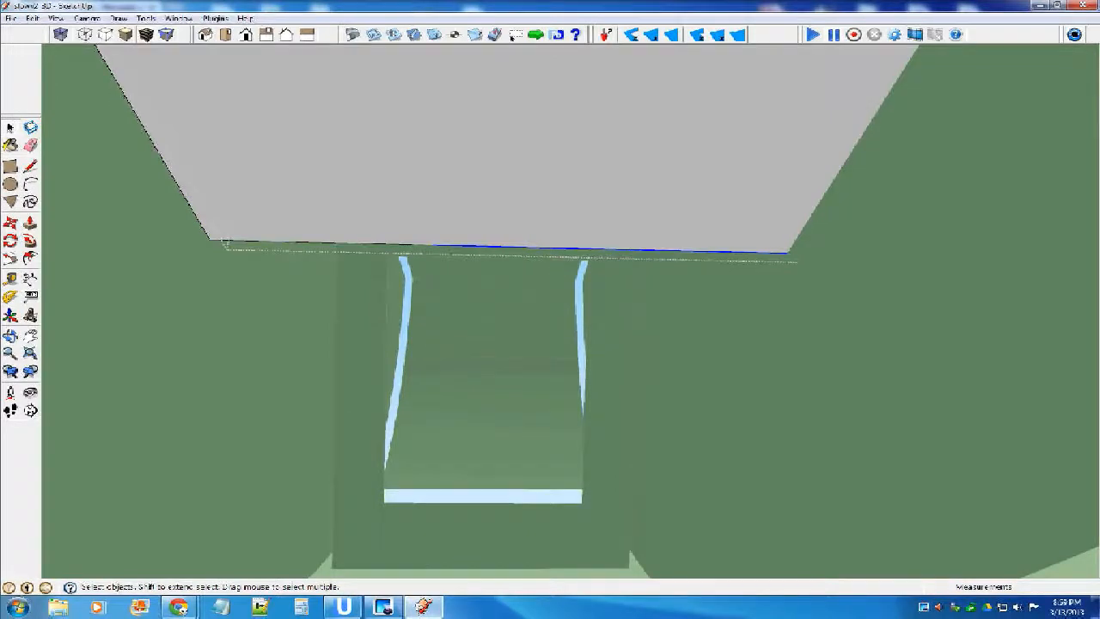
pyautogui.press('Delete')
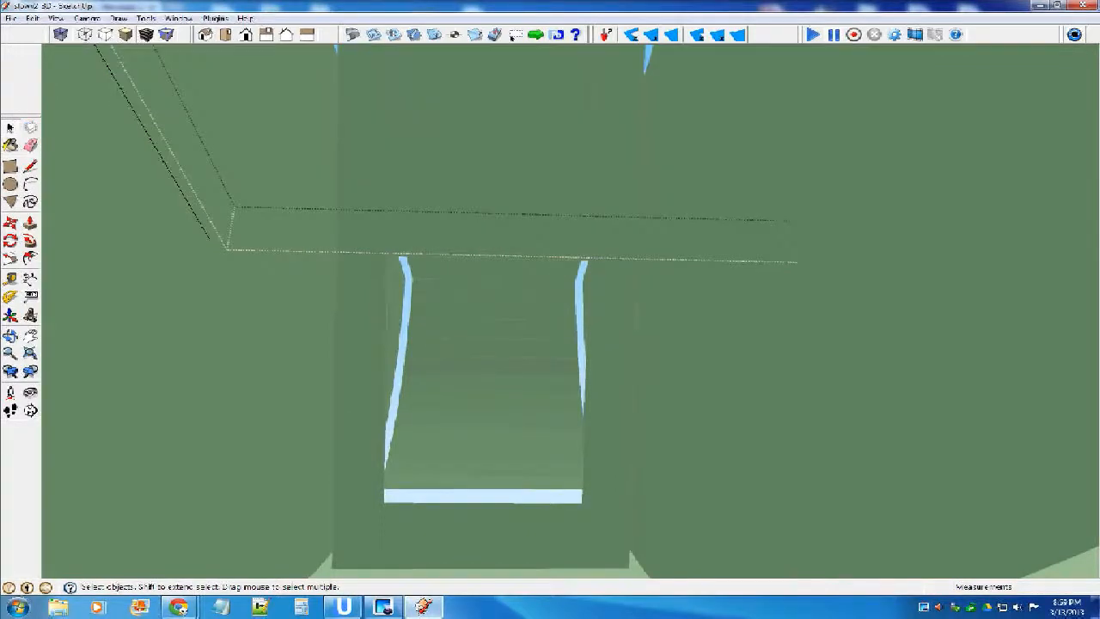
pyautogui.press('l')
pyautogui.click(210, 238)
pyautogui.moveTo(797, 247); pyautogui.dragTo(855, 225, button='middle')
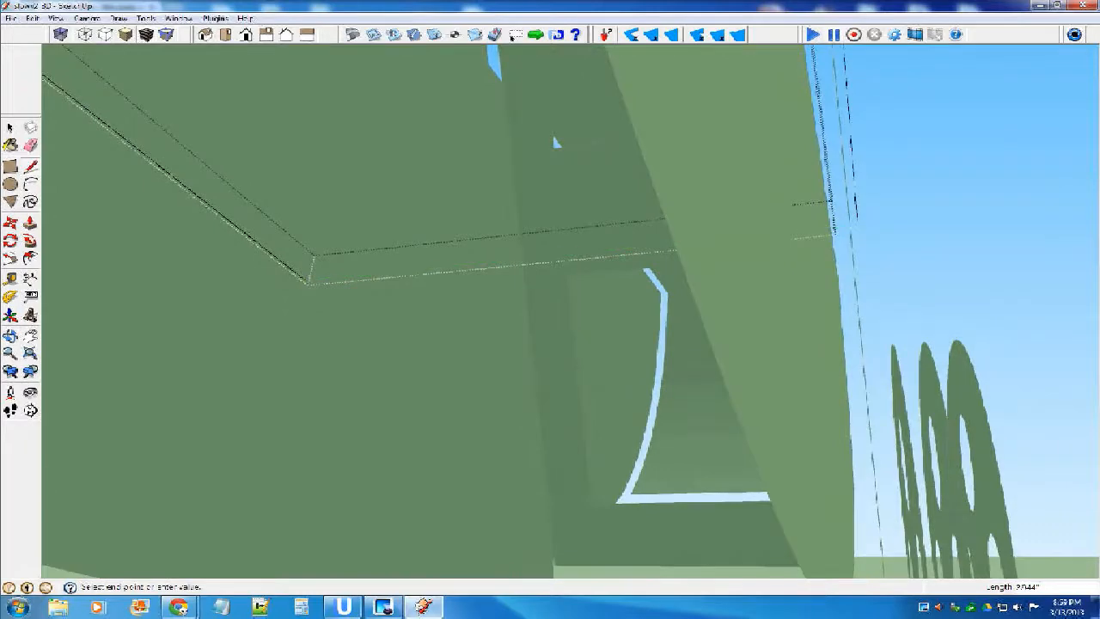
pyautogui.click(857, 226)
# Try to move the floor panel sideways from the midpoint of its redrawn front edge.
pyautogui.click(10, 127)
pyautogui.moveTo(481, 283); pyautogui.dragTo(556, 291, button='middle')
pyautogui.doubleClick(550, 202)
pyautogui.press('m')
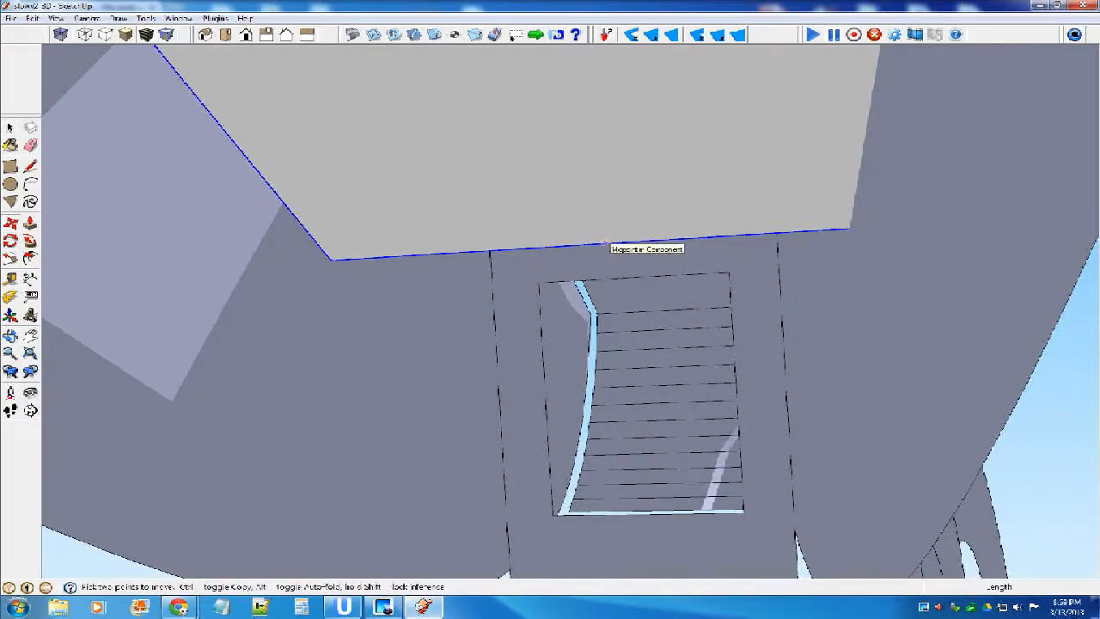
pyautogui.click(604, 241)
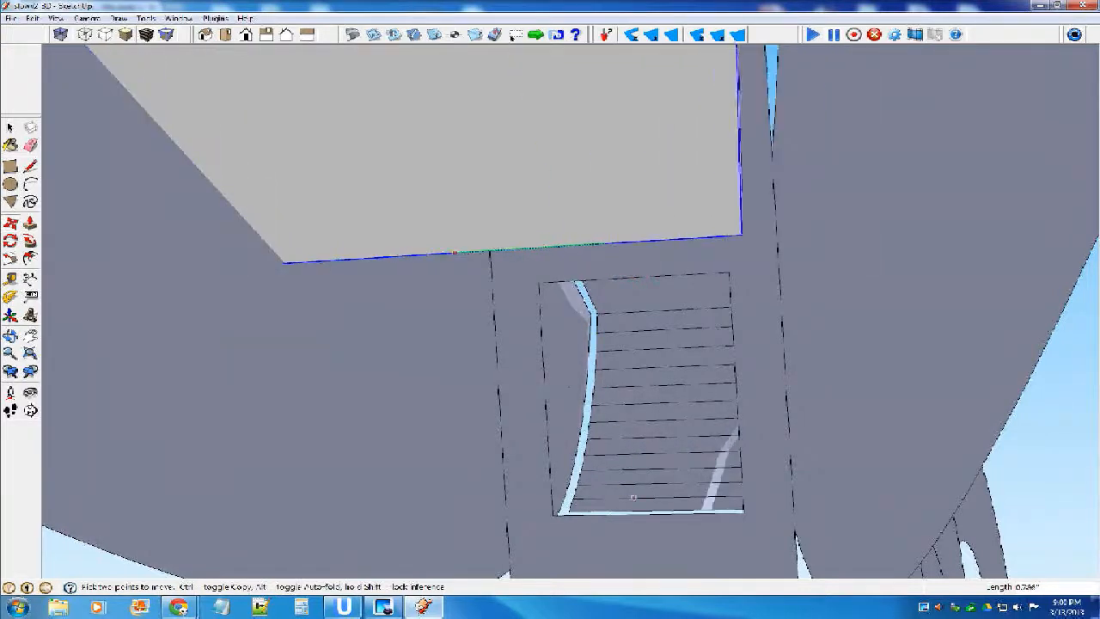
pyautogui.press('Escape')
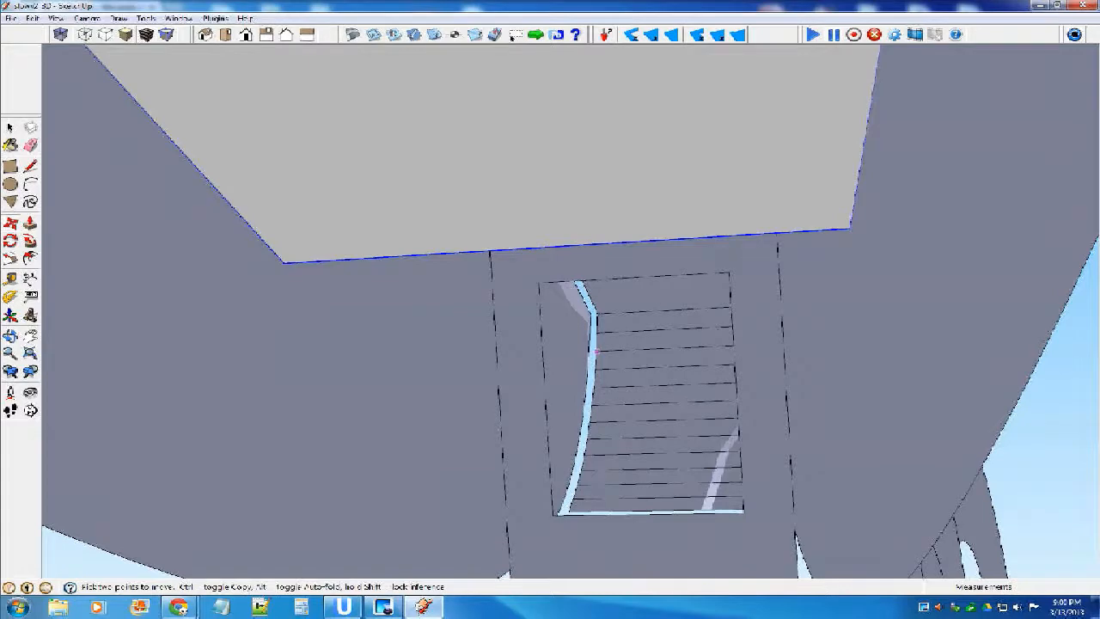
# Open the fuselage side component and select its entire rear truss section, including all edges.
pyautogui.moveTo(634, 338); pyautogui.dragTo(636, 361, button='middle')
pyautogui.moveTo(617, 408); pyautogui.dragTo(703, 369, button='middle')
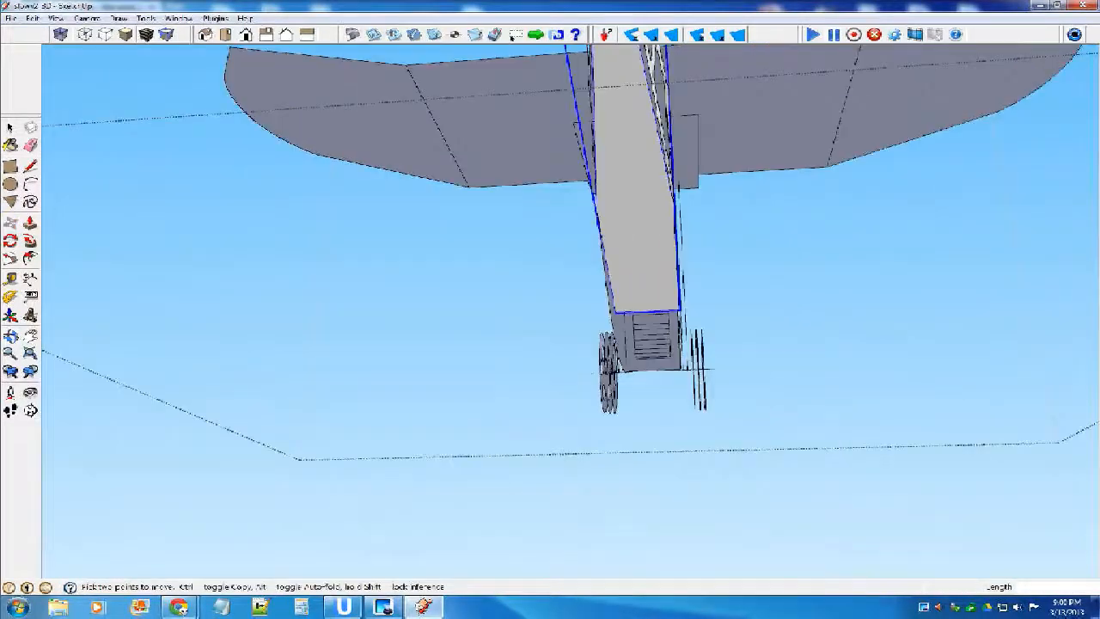
pyautogui.scroll(-2, 634, 335)
pyautogui.moveTo(634, 335); pyautogui.dragTo(550, 421, button='middle')
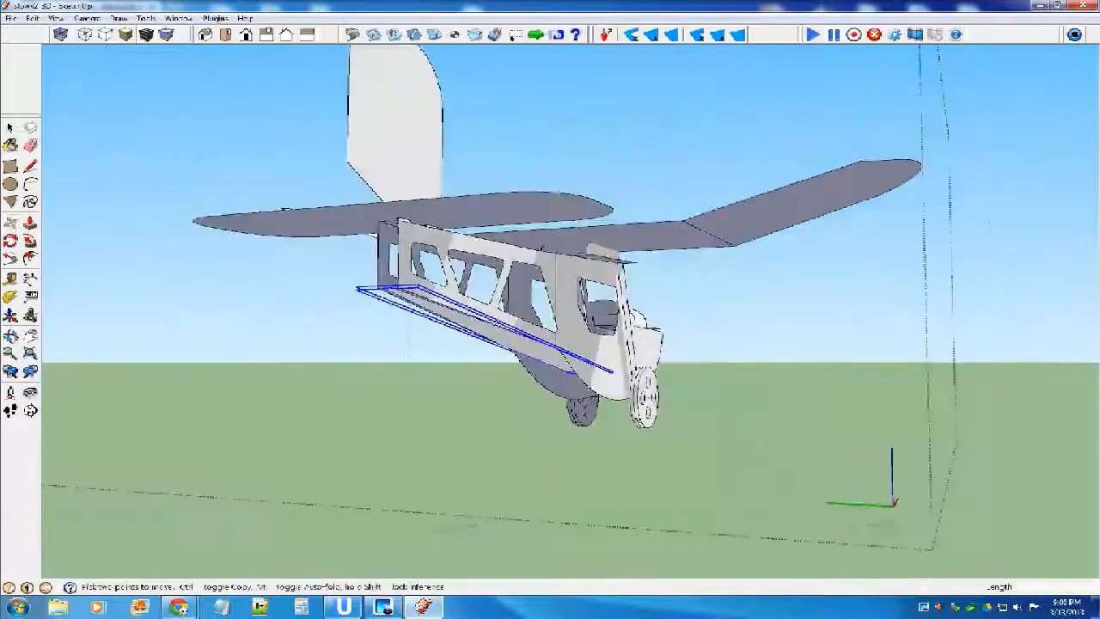
pyautogui.press('space')
pyautogui.scroll(3, 491, 242)
pyautogui.doubleClick(491, 244)
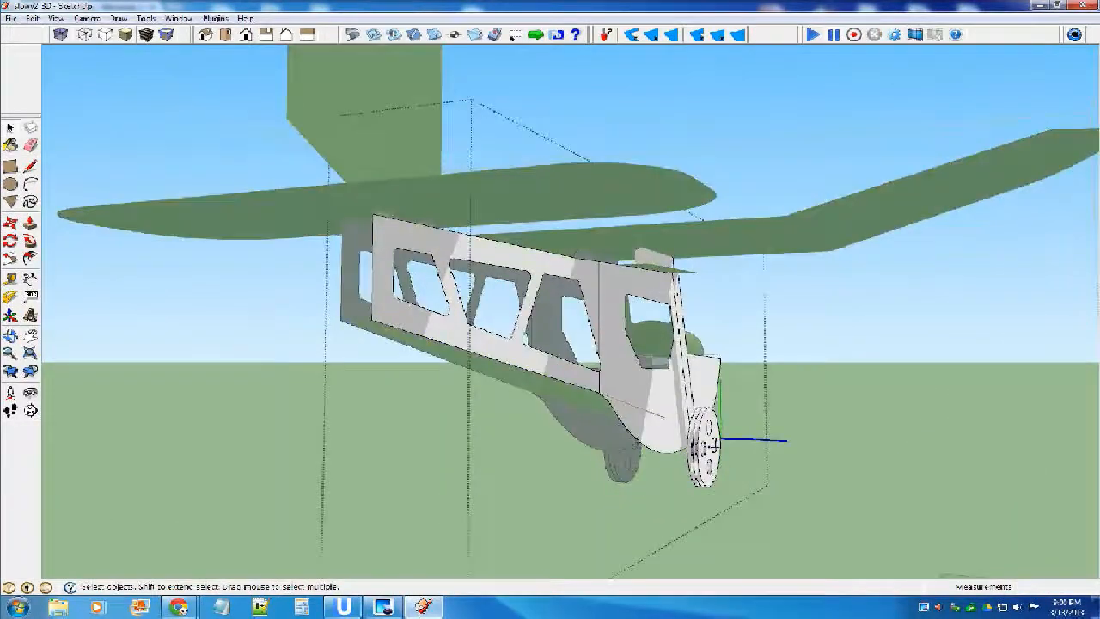
pyautogui.click(492, 244)
pyautogui.doubleClick(492, 244)
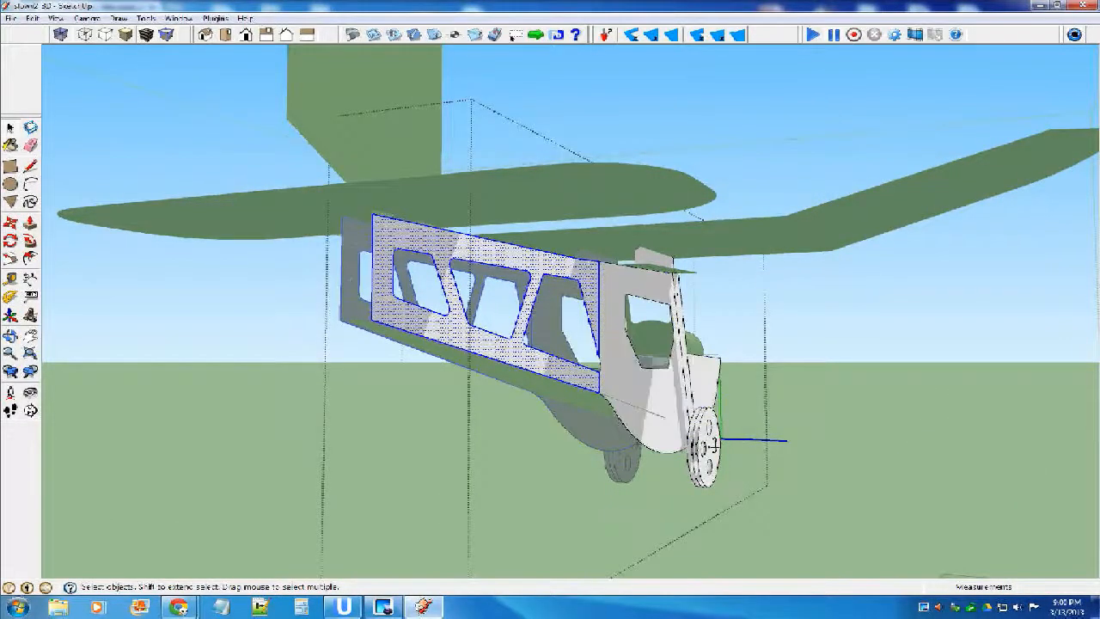
# Rotate the rear truss section inward about its front fold line until its tail end meets the floor panel, and close the component.
pyautogui.press('q')
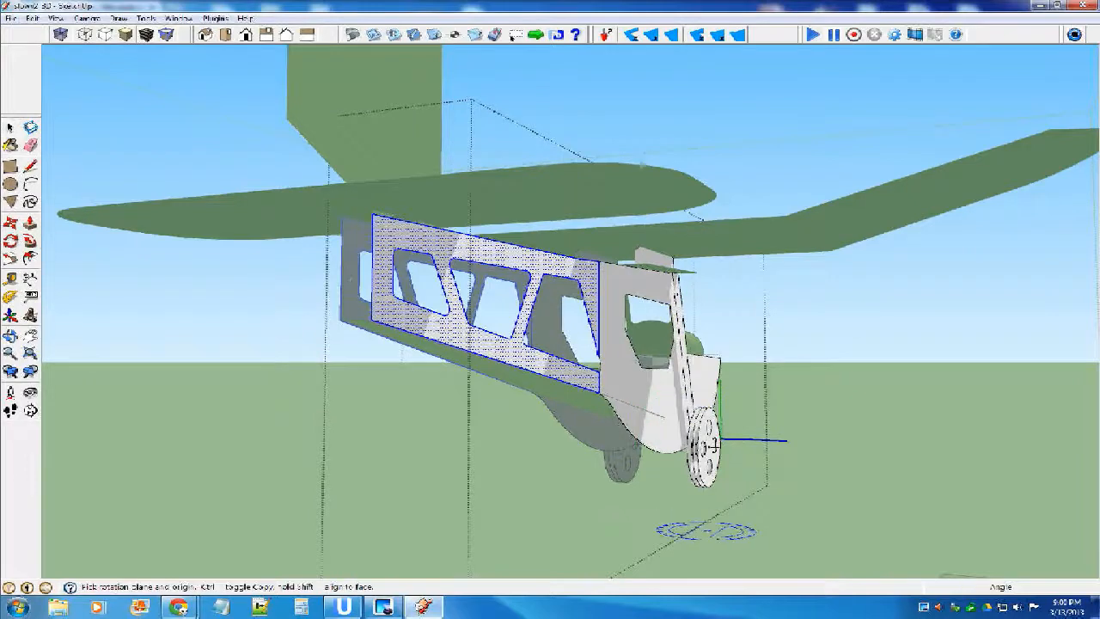
pyautogui.scroll(2, 623, 295)
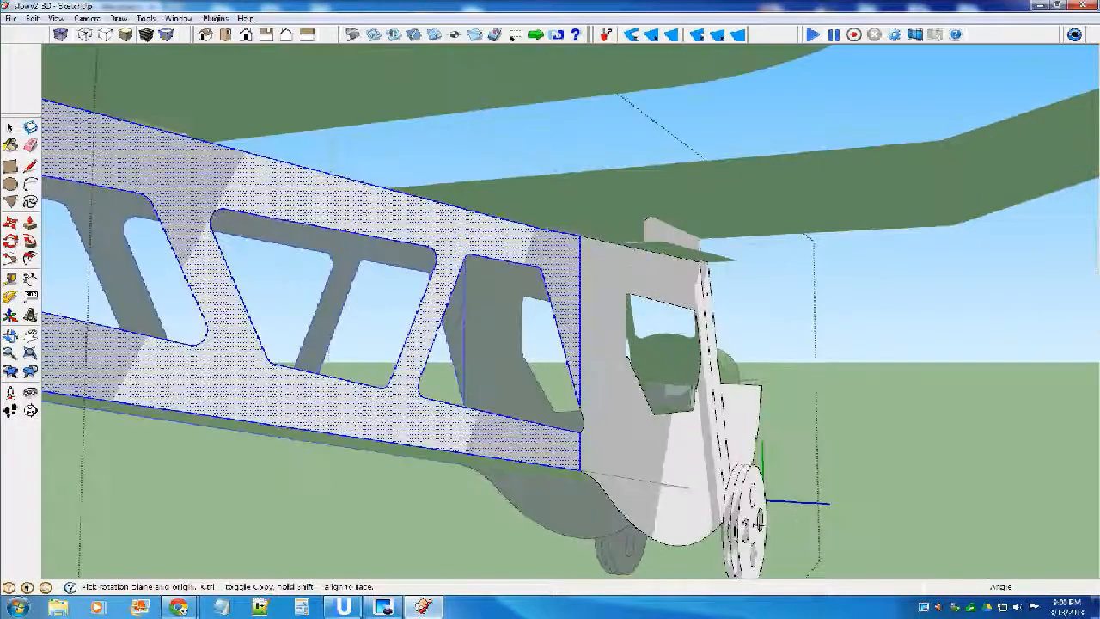
pyautogui.click(581, 233)
pyautogui.moveTo(591, 261); pyautogui.dragTo(683, 418, button='middle')
pyautogui.click(497, 288)
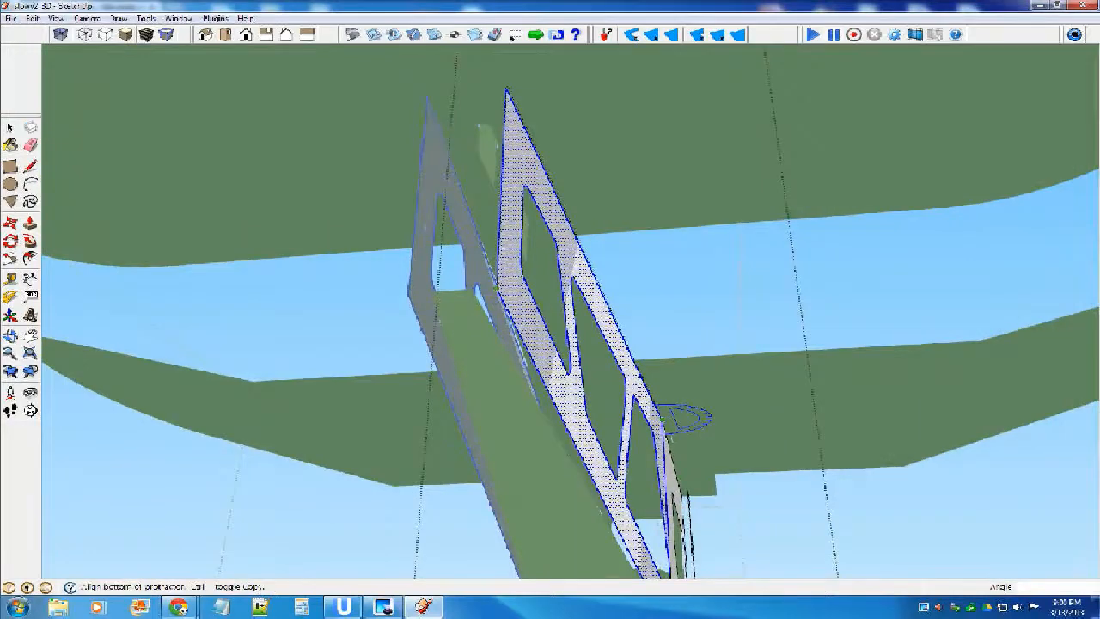
pyautogui.click(470, 290)
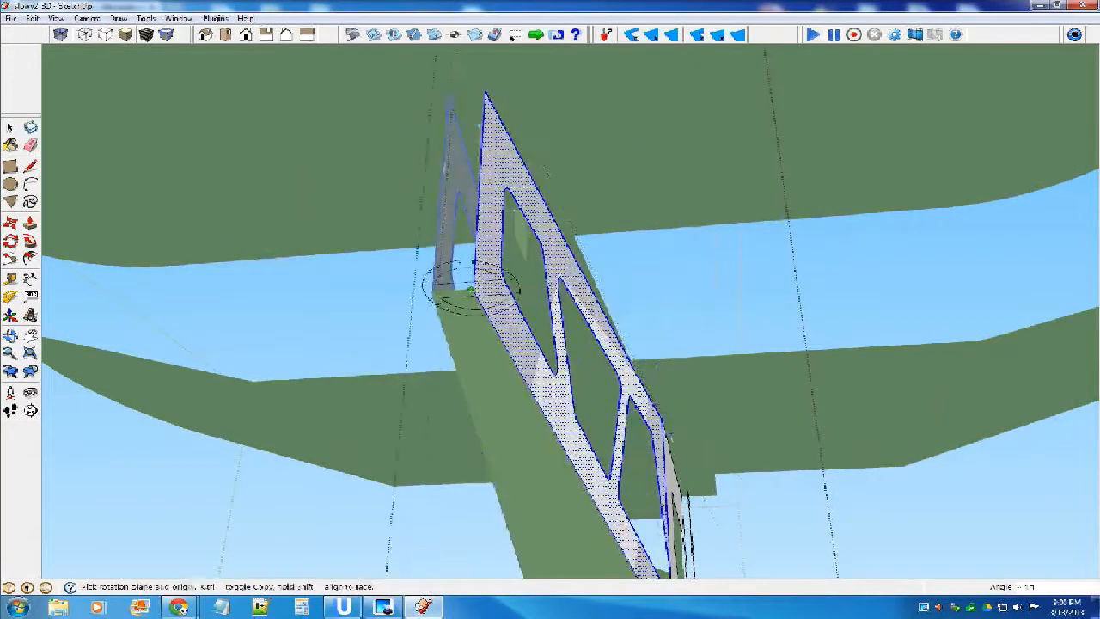
pyautogui.click(10, 127)
pyautogui.click(172, 309)
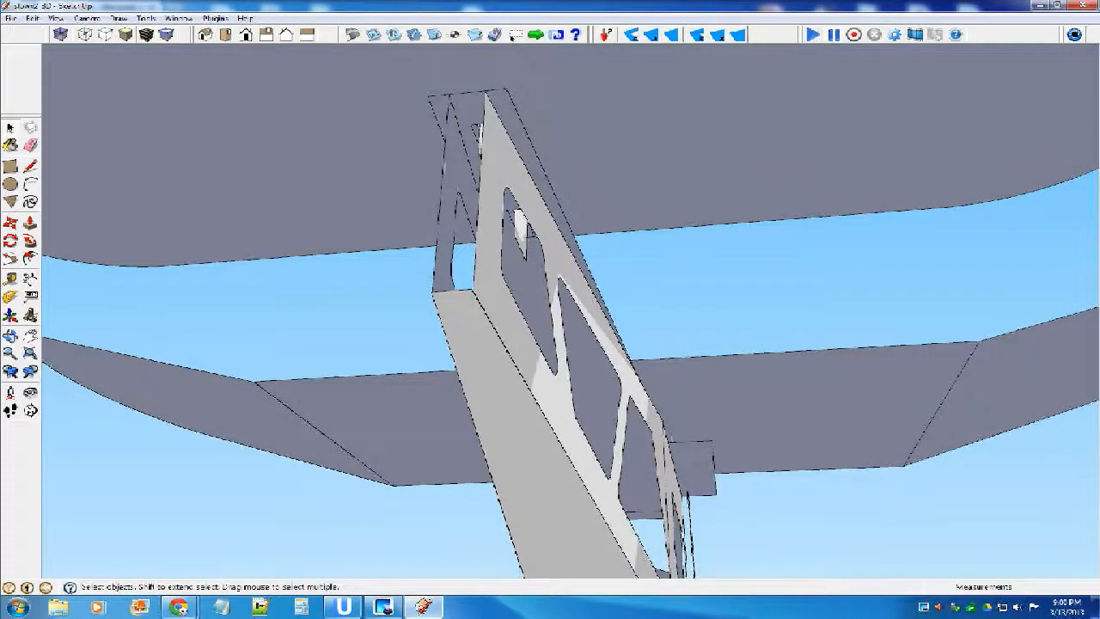
# Look over the assembled airplane from the rear and front, and save the model.
pyautogui.scroll(-3, 482, 297)
pyautogui.moveTo(481, 297); pyautogui.dragTo(417, 320, button='middle')
pyautogui.scroll(-5, 417, 319)
pyautogui.moveTo(273, 348); pyautogui.dragTo(231, 427, button='middle')
pyautogui.scroll(-4, 230, 430)
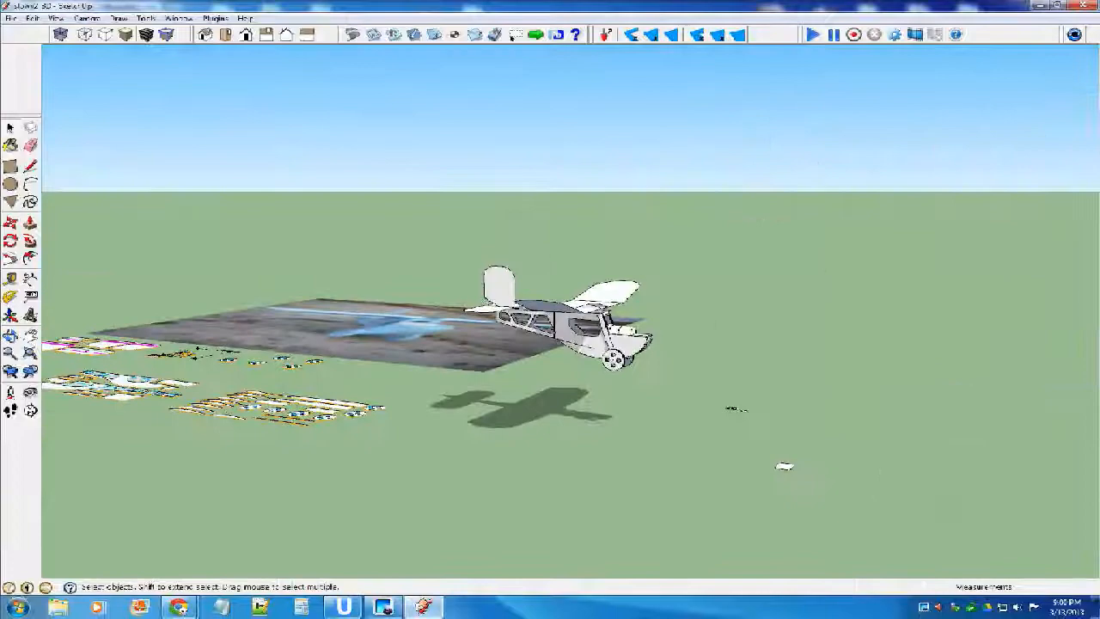
pyautogui.moveTo(545, 301); pyautogui.dragTo(470, 293, button='middle')
pyautogui.scroll(5, 564, 387)
pyautogui.scroll(3, 564, 386)
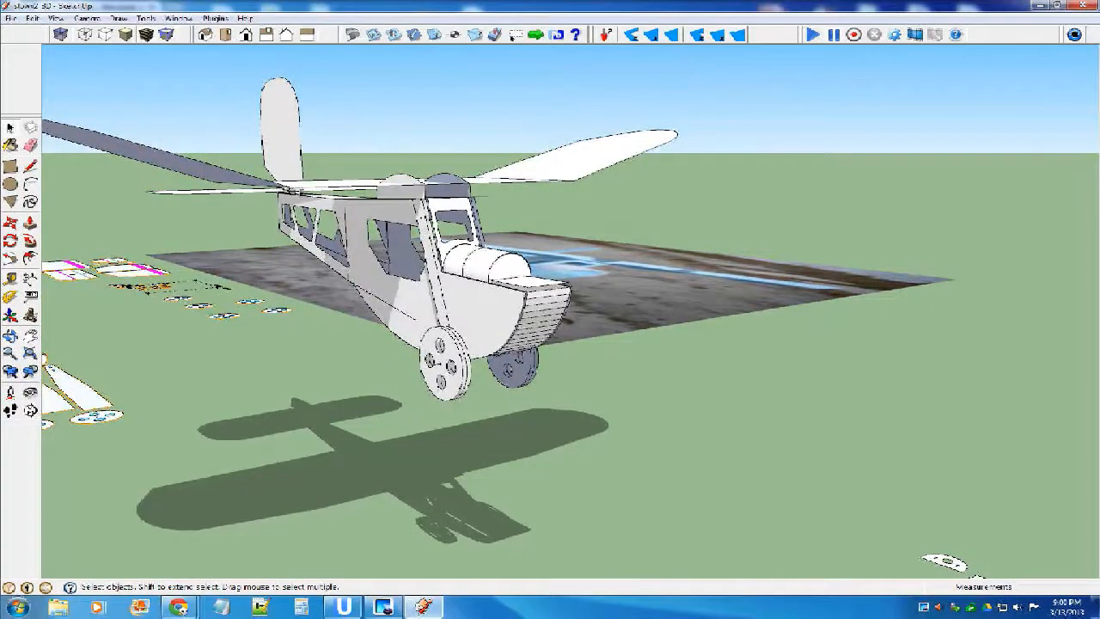
pyautogui.click(12, 18)
pyautogui.click(34, 63)
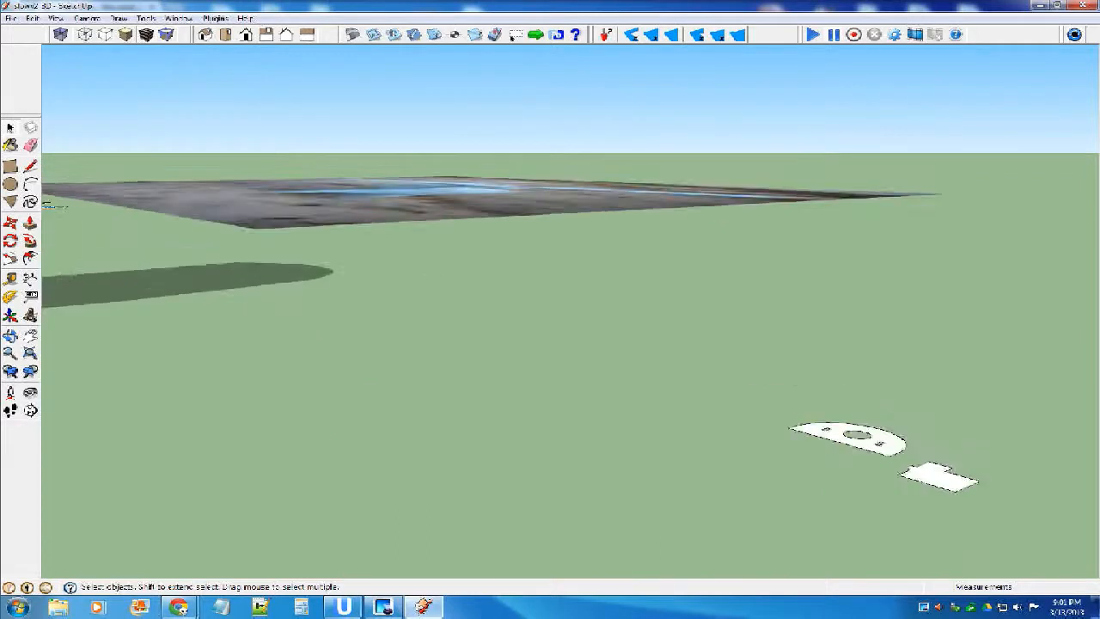
# Compare the loose half-round plate with the half-round former at the front of the engine cowl by opening the nose parts.
pyautogui.moveTo(876, 386); pyautogui.dragTo(846, 459, button='middle')
pyautogui.click(836, 414)
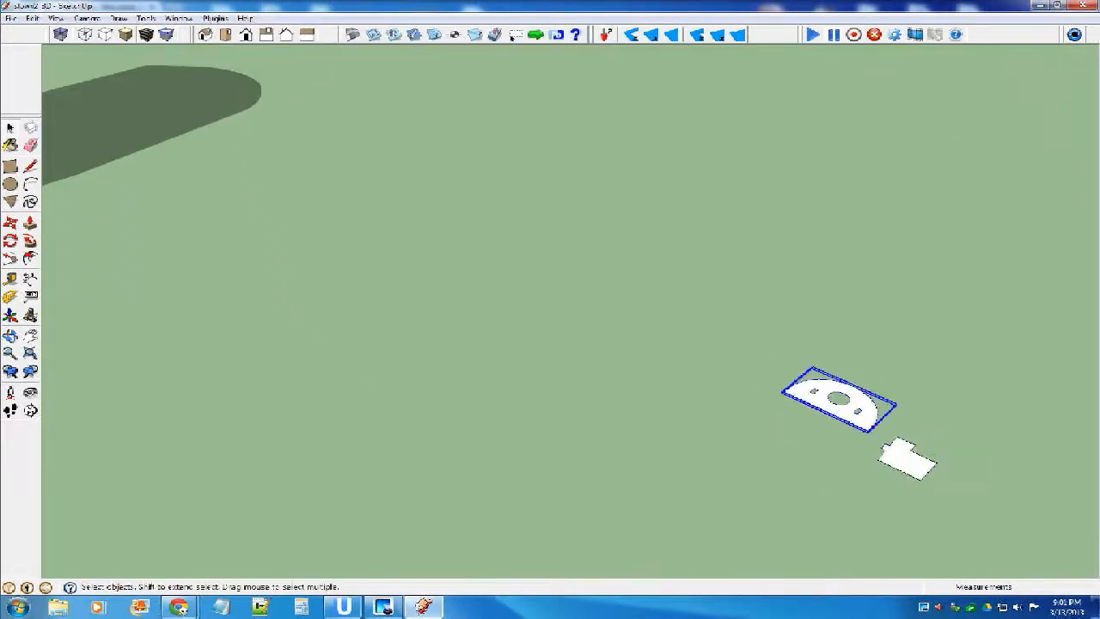
pyautogui.scroll(-4, 911, 419)
pyautogui.scroll(3, 397, 232)
pyautogui.doubleClick(400, 232)
pyautogui.click(488, 210)
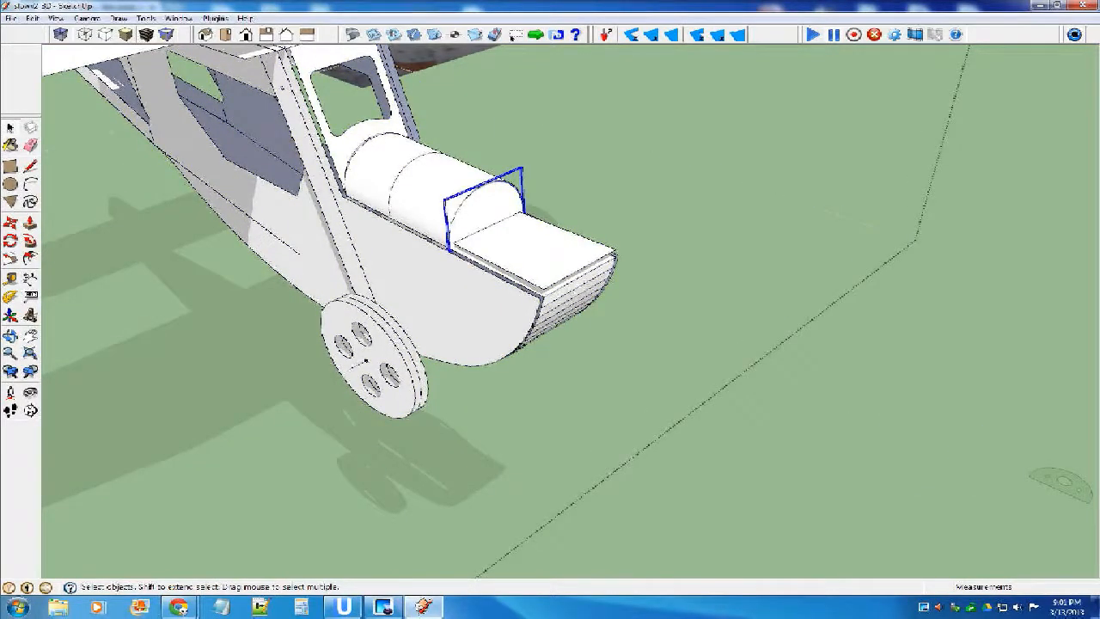
pyautogui.doubleClick(495, 203)
pyautogui.click(495, 203)
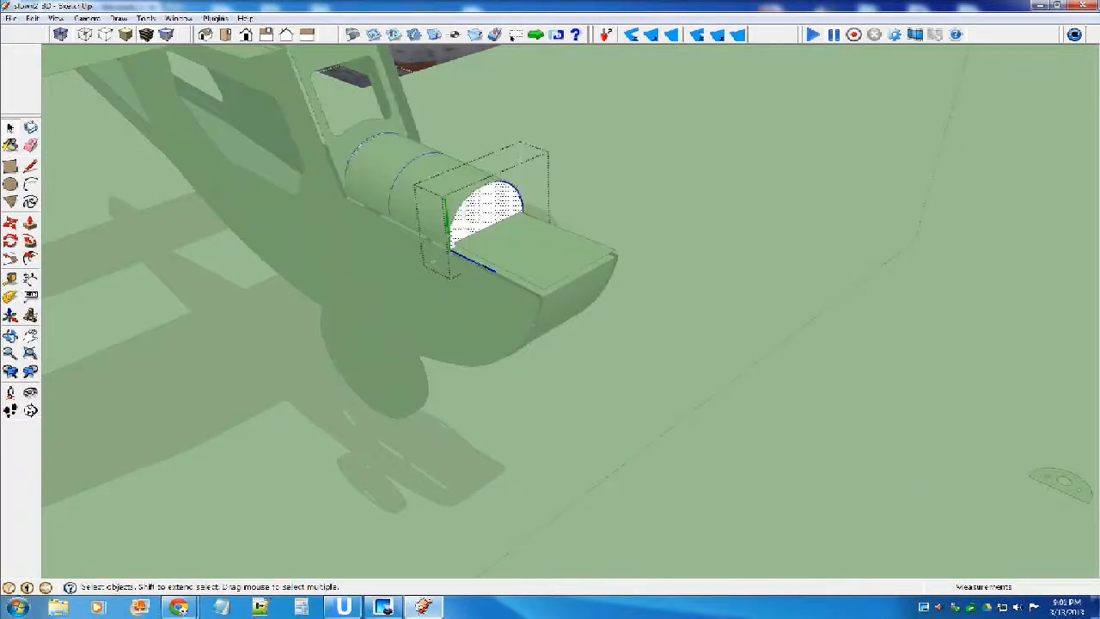
pyautogui.moveTo(495, 206); pyautogui.dragTo(627, 296, button='middle')
pyautogui.click(610, 227)
# Stand the loose notched plate upright and turn it perpendicular to the straight edge of the half-round plate.
pyautogui.moveTo(615, 258); pyautogui.dragTo(694, 325, button='middle')
pyautogui.scroll(-3, 694, 326)
pyautogui.moveTo(900, 397); pyautogui.dragTo(924, 354, button='middle')
pyautogui.click(884, 318)
pyautogui.click(917, 329)
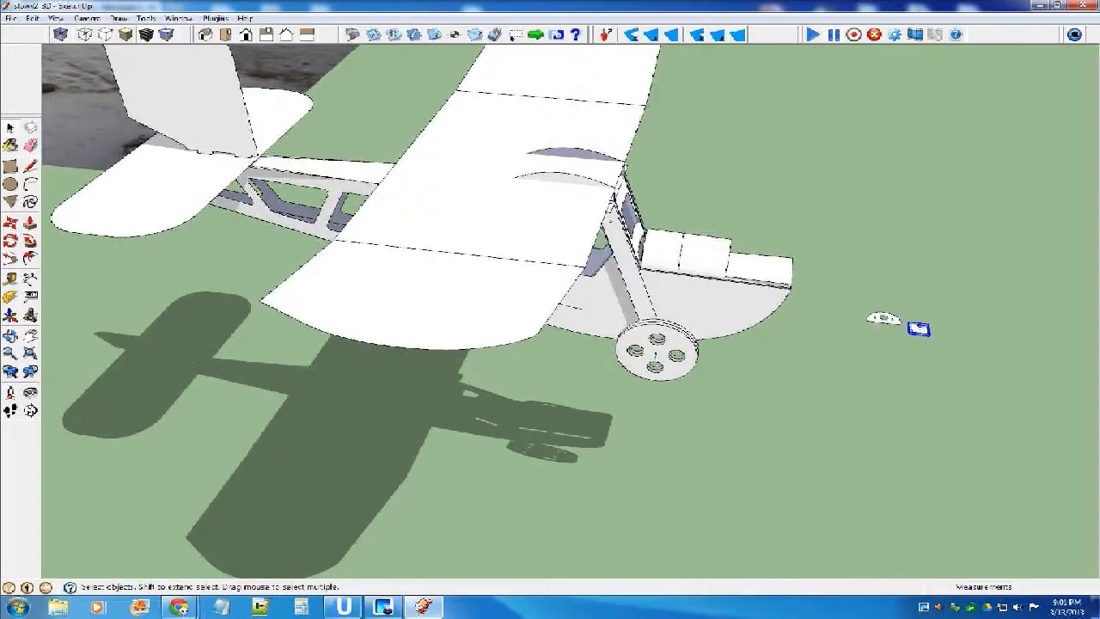
pyautogui.scroll(10, 917, 328)
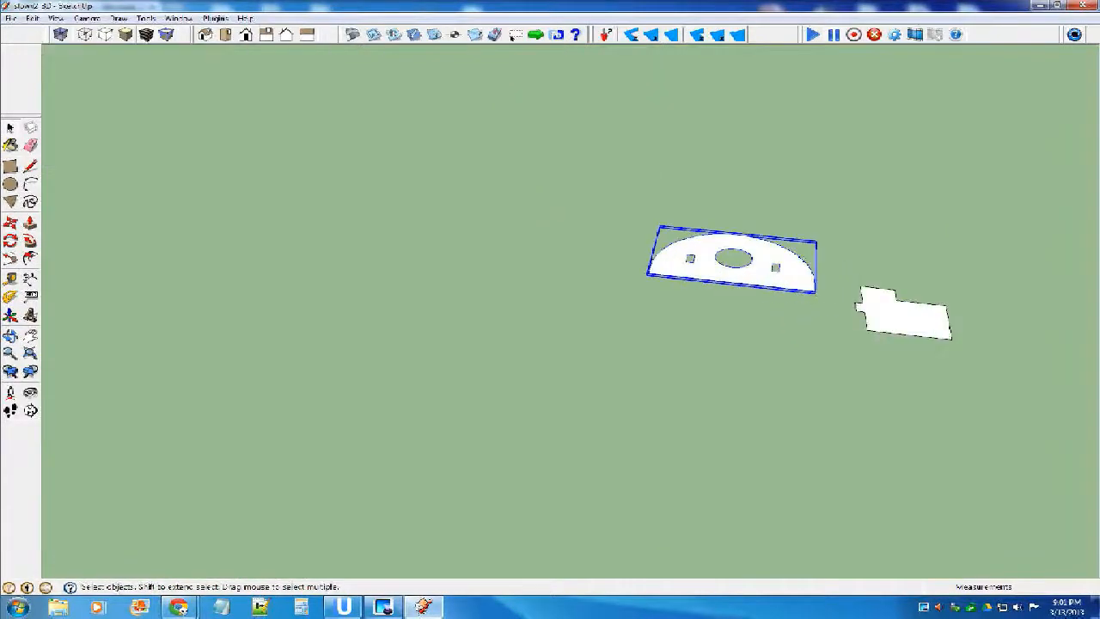
pyautogui.press('m')
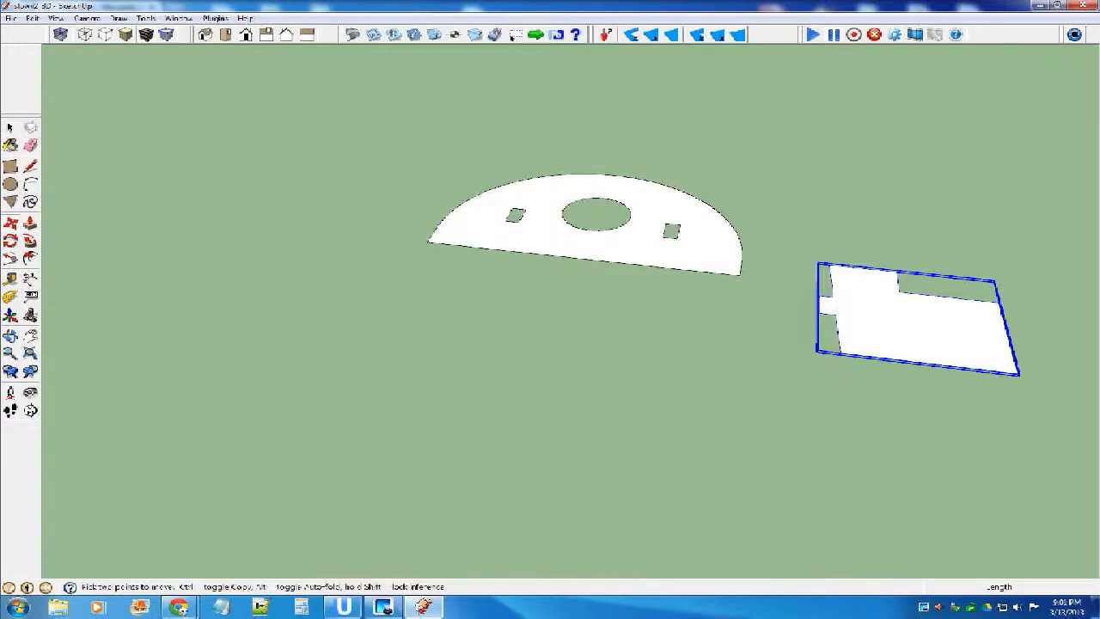
pyautogui.click(1001, 373)
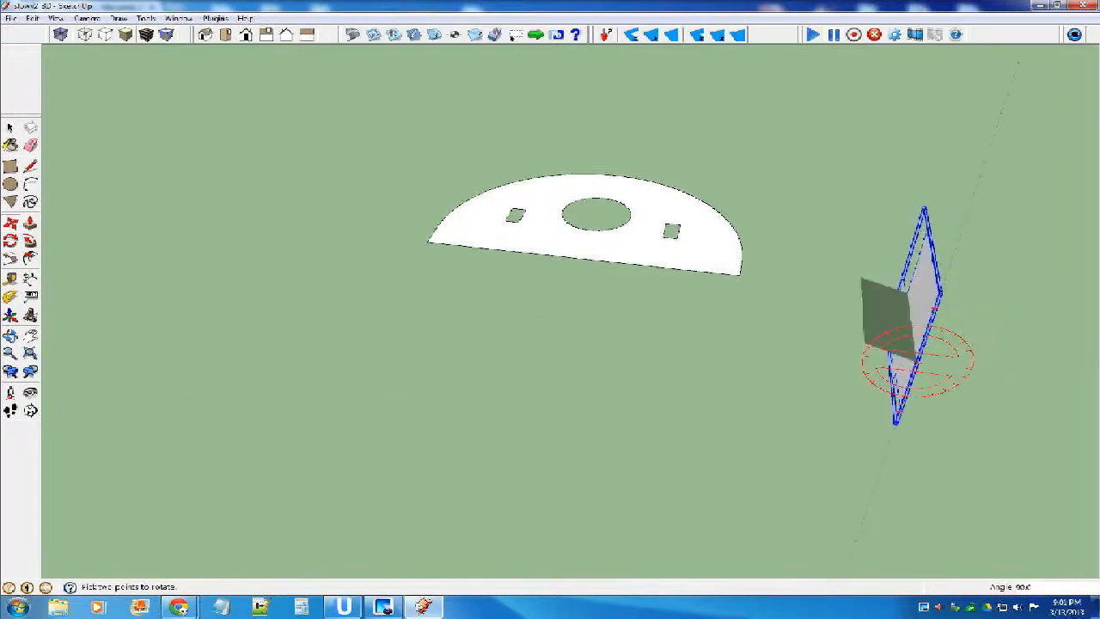
pyautogui.click(904, 385)
pyautogui.moveTo(904, 385); pyautogui.dragTo(942, 361, button='middle')
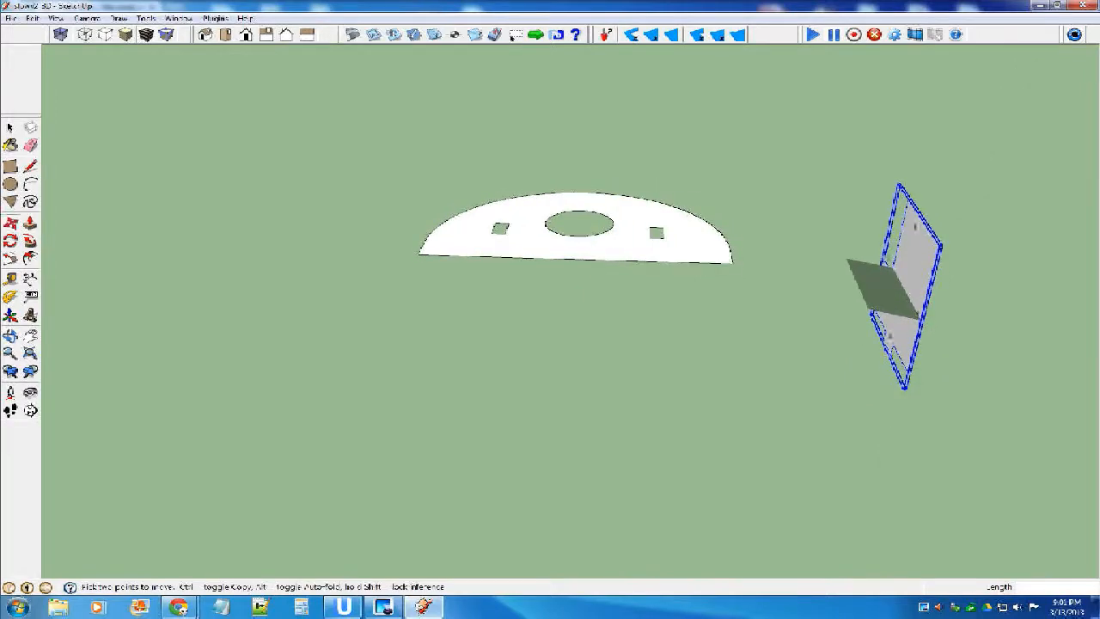
# Move the upright notched plate onto the half-round plate so its tab fits into one of the rectangular slots.
pyautogui.click(891, 350)
pyautogui.scroll(5, 621, 217)
pyautogui.click(720, 278)
pyautogui.moveTo(720, 277); pyautogui.dragTo(929, 347, button='middle')
pyautogui.click(678, 178)
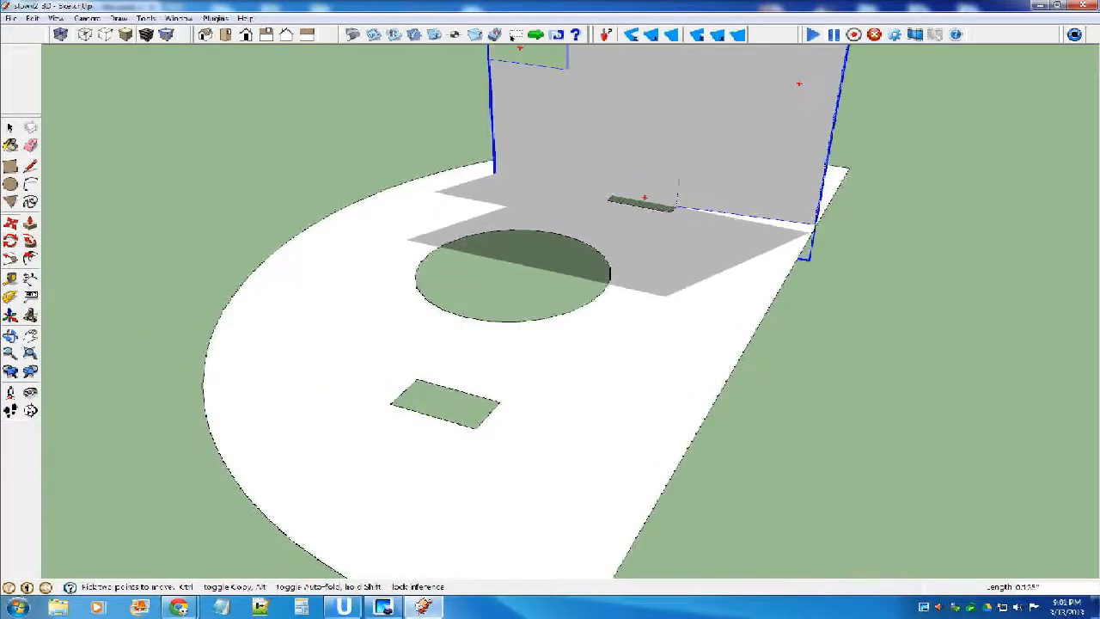
# Copy the upright notched plate across into the other rectangular slot of the half-round plate.
pyautogui.moveTo(677, 209); pyautogui.dragTo(636, 221, button='middle')
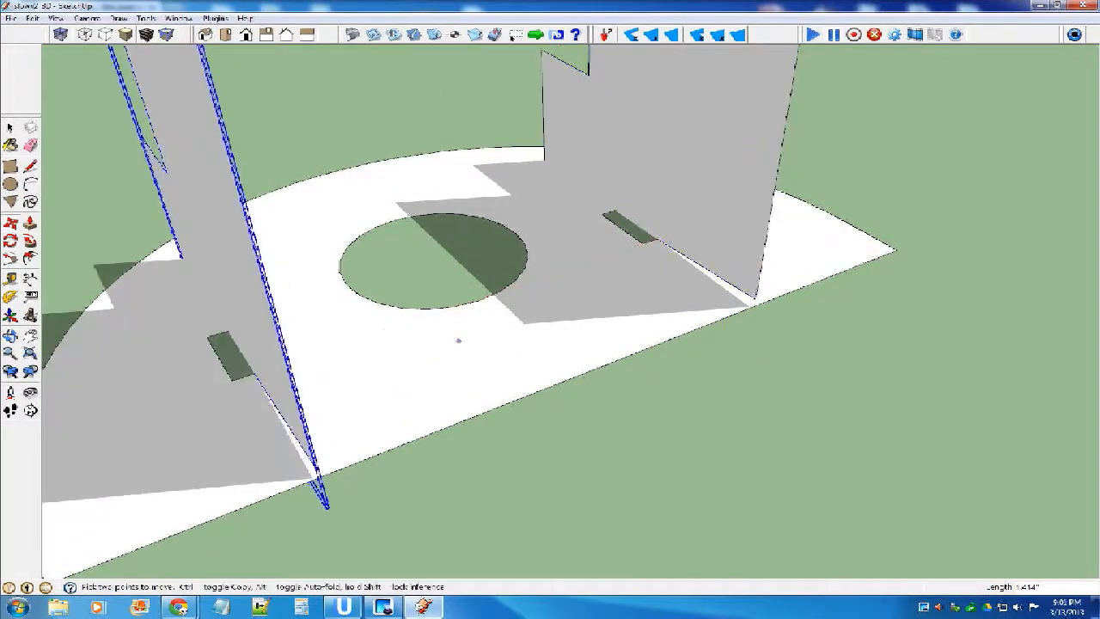
pyautogui.scroll(-5, 653, 301)
pyautogui.press('space')
pyautogui.scroll(-1, 483, 340)
# Select the half-round plate with both upright plates and combine them into one component.
pyautogui.click(543, 342)
pyautogui.keyDown('shift'); pyautogui.click(494, 300); pyautogui.keyUp('shift')
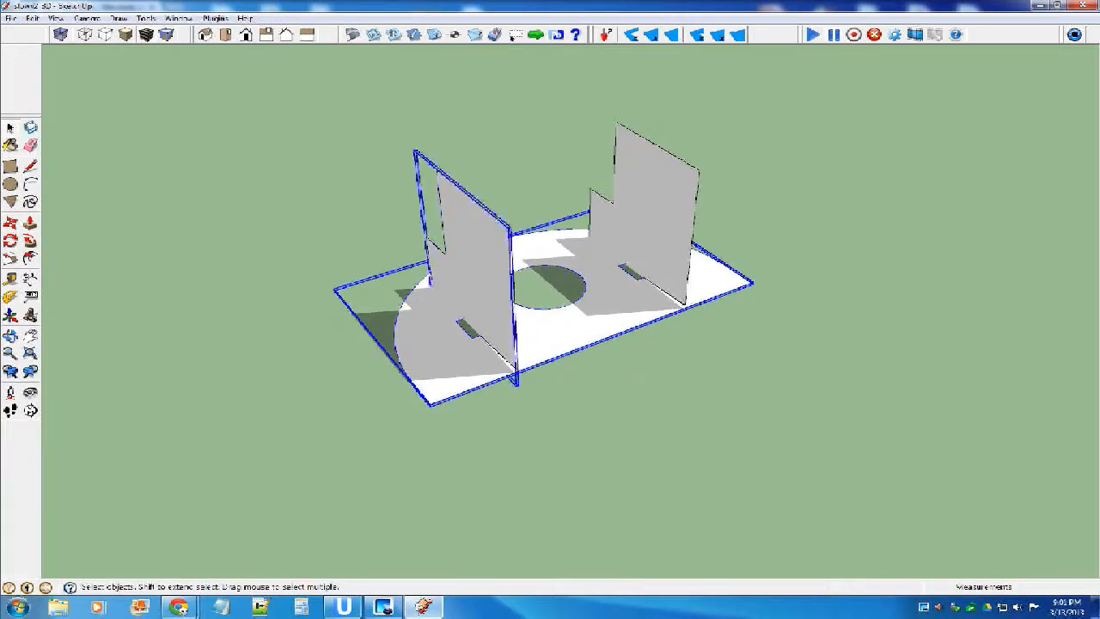
pyautogui.keyDown('shift'); pyautogui.click(651, 230); pyautogui.keyUp('shift')
pyautogui.press('g')
pyautogui.press('Return')
# Rotate the combined component so the half-round plate stands vertical and the two notched plates project horizontally.
pyautogui.moveTo(636, 258); pyautogui.dragTo(287, 251, button='middle')
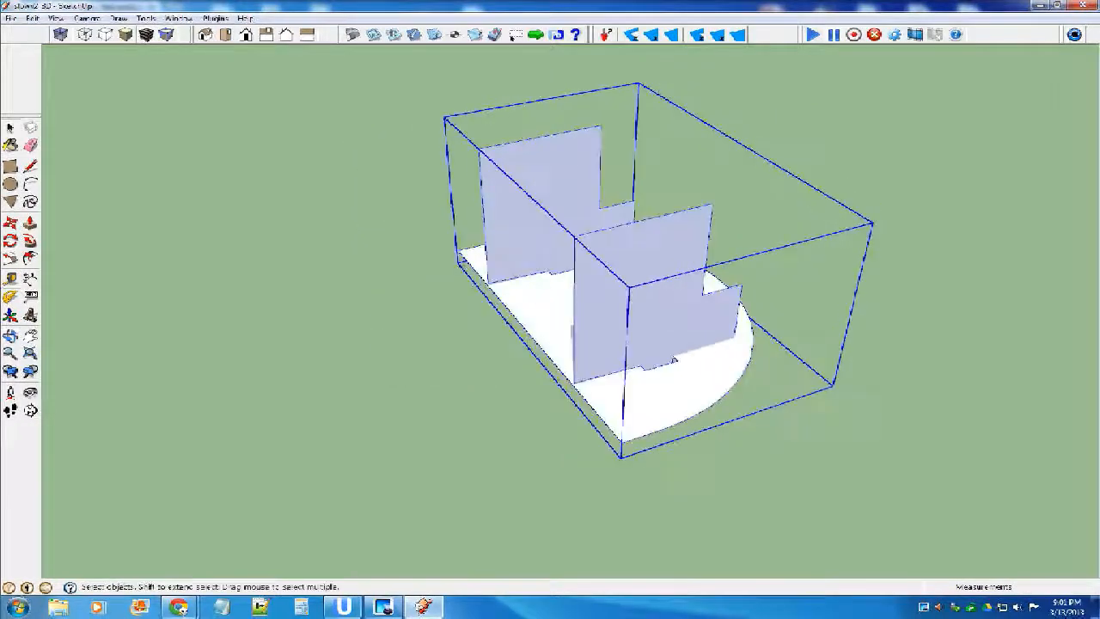
pyautogui.press('m')
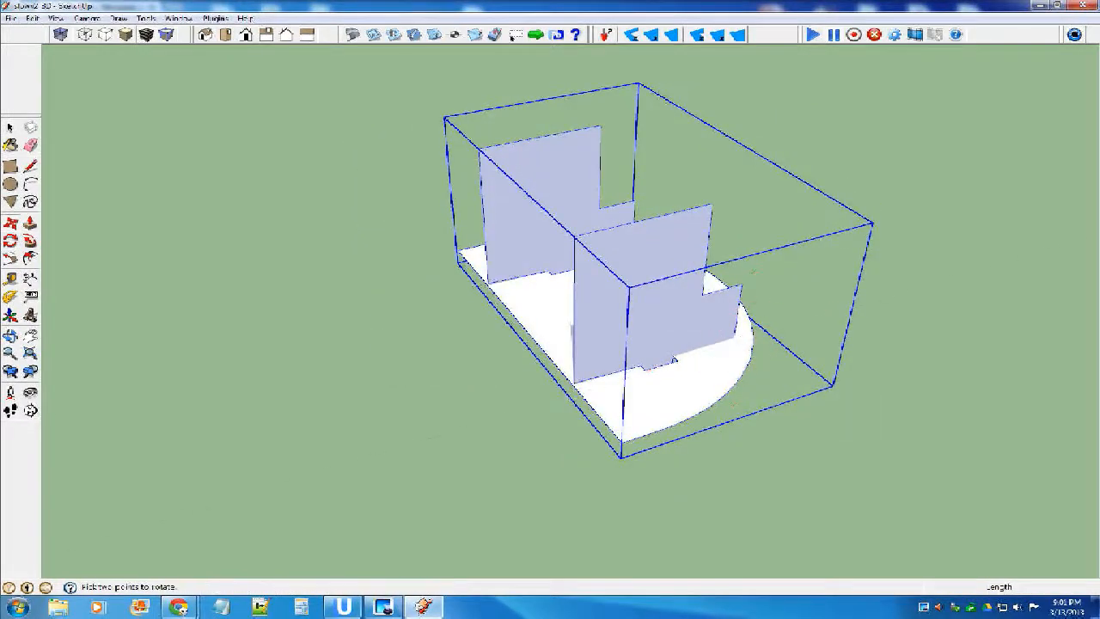
pyautogui.click(649, 366)
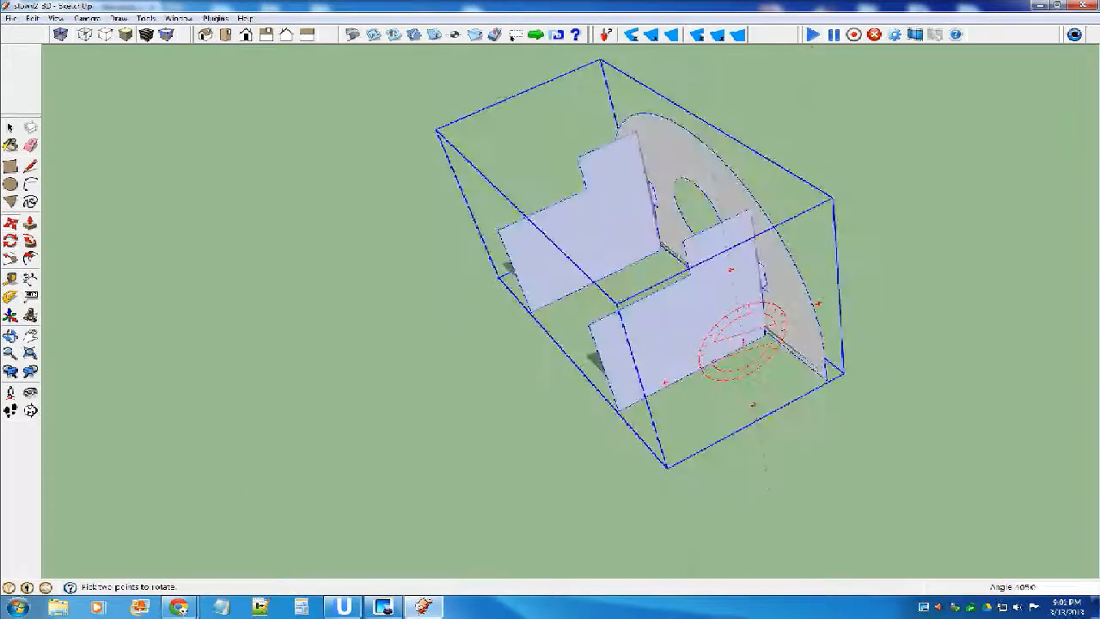
pyautogui.click(778, 119)
pyautogui.press('space')
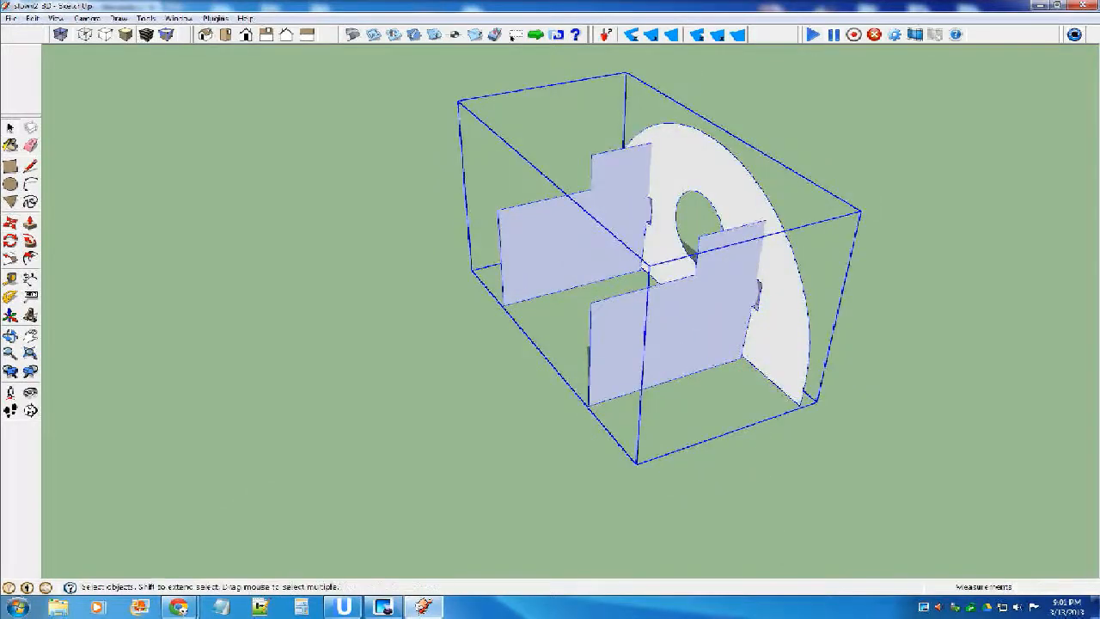
# Open the combined component, flip the nearer notched plate along its blue axis, and close the component.
pyautogui.doubleClick(647, 328)
pyautogui.rightClick(648, 328)
pyautogui.moveTo(713, 223)
pyautogui.click(845, 224)
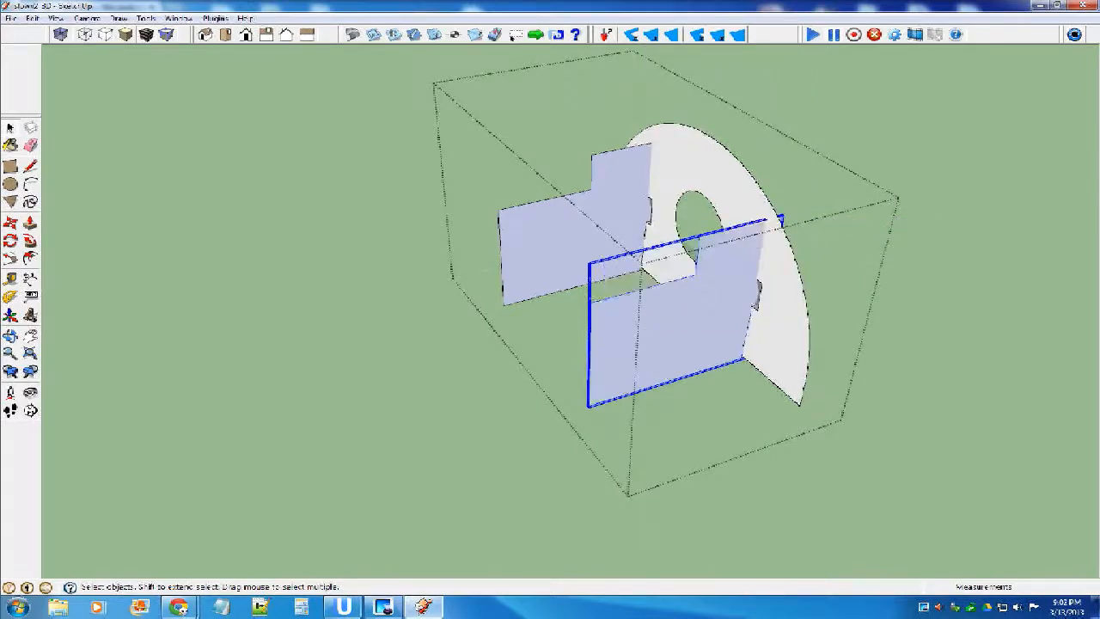
pyautogui.rightClick(654, 269)
pyautogui.moveTo(713, 488)
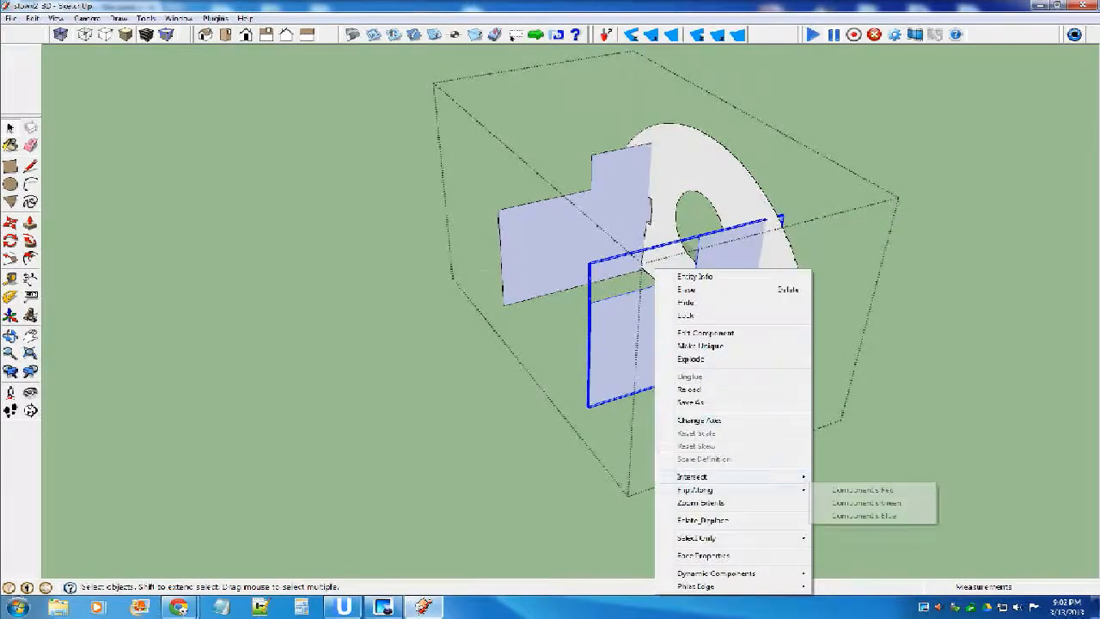
pyautogui.click(868, 518)
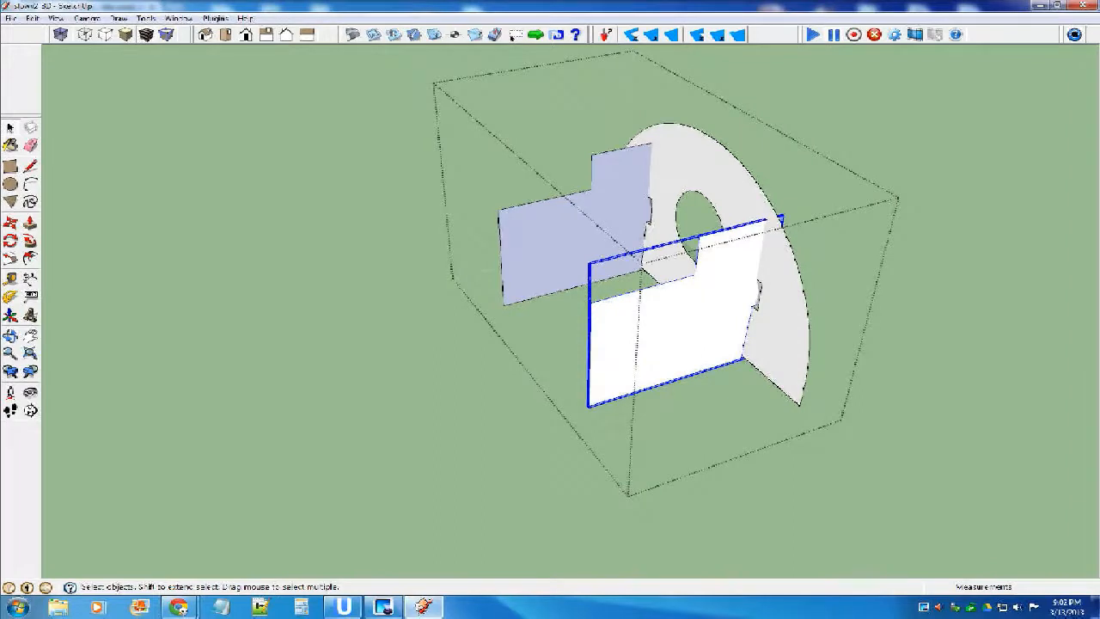
pyautogui.click(868, 518)
# Rotate the whole plate assembly 90 degrees about the vertical axis.
pyautogui.scroll(-5, 685, 320)
pyautogui.click(685, 320)
pyautogui.press('m')
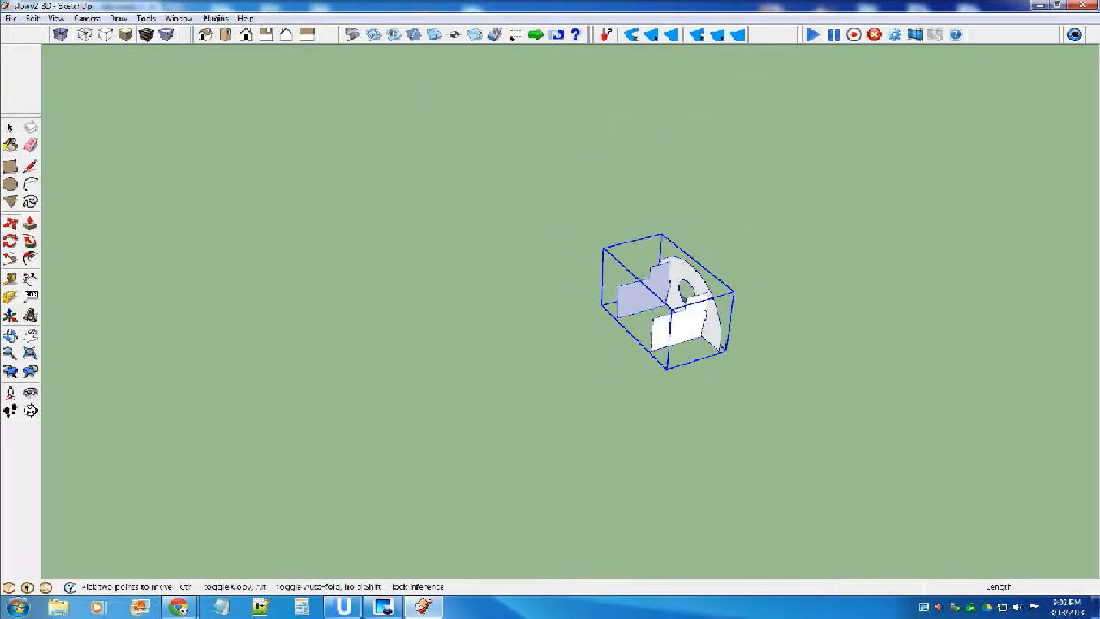
pyautogui.click(687, 287)
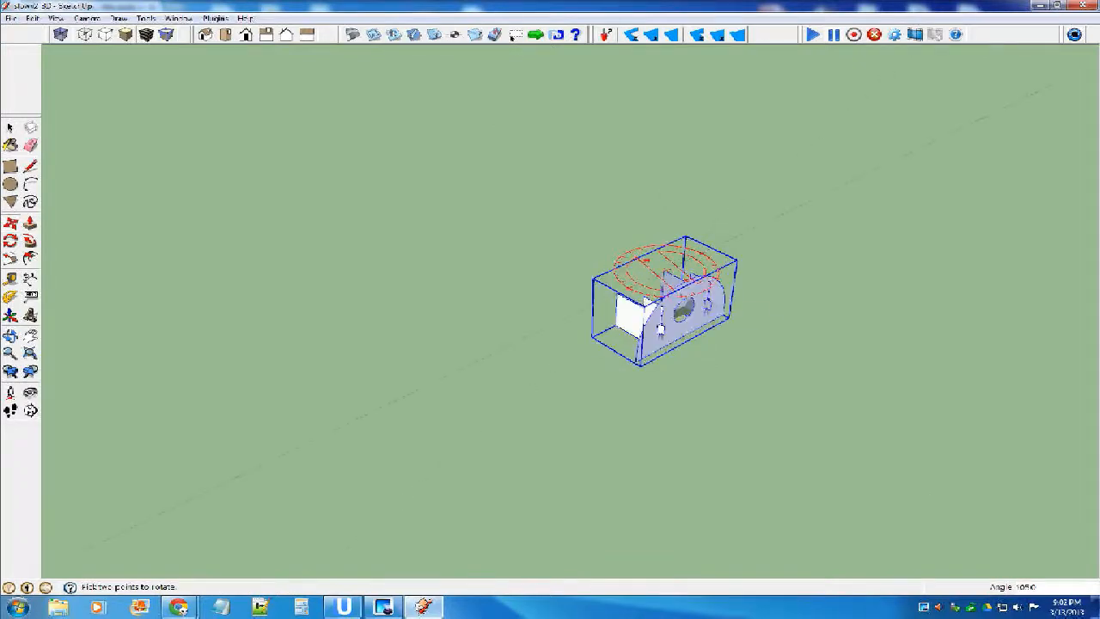
pyautogui.click(679, 278)
# Move the plate assembly across the ground to sit beside the loose white rectangular plate.
pyautogui.press('m')
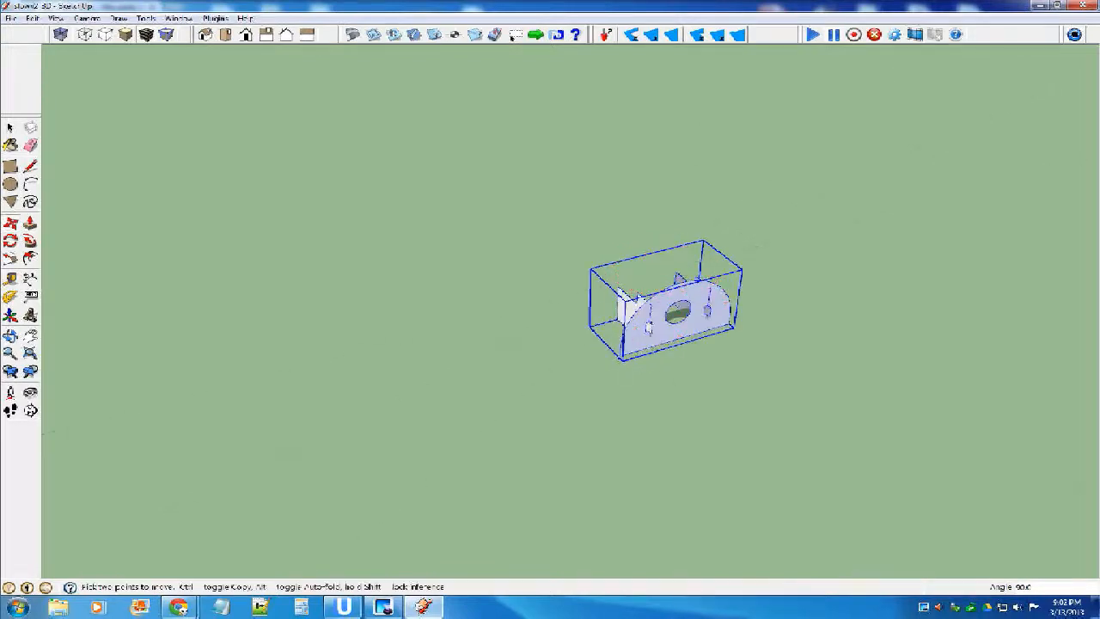
pyautogui.click(622, 360)
pyautogui.scroll(-9, 705, 333)
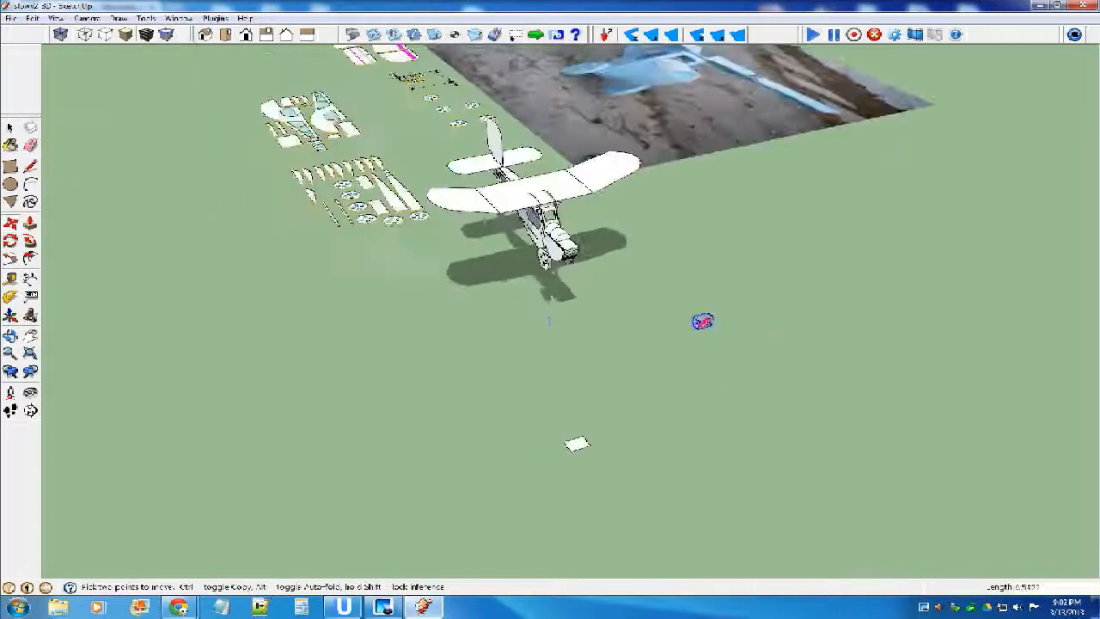
pyautogui.scroll(6, 572, 327)
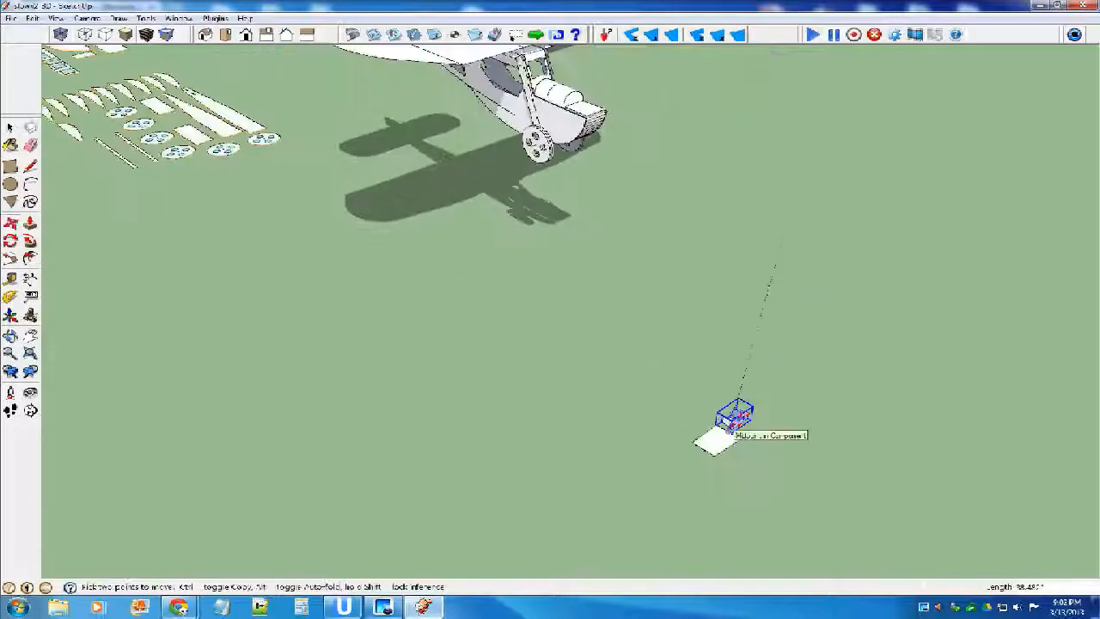
pyautogui.scroll(7, 746, 410)
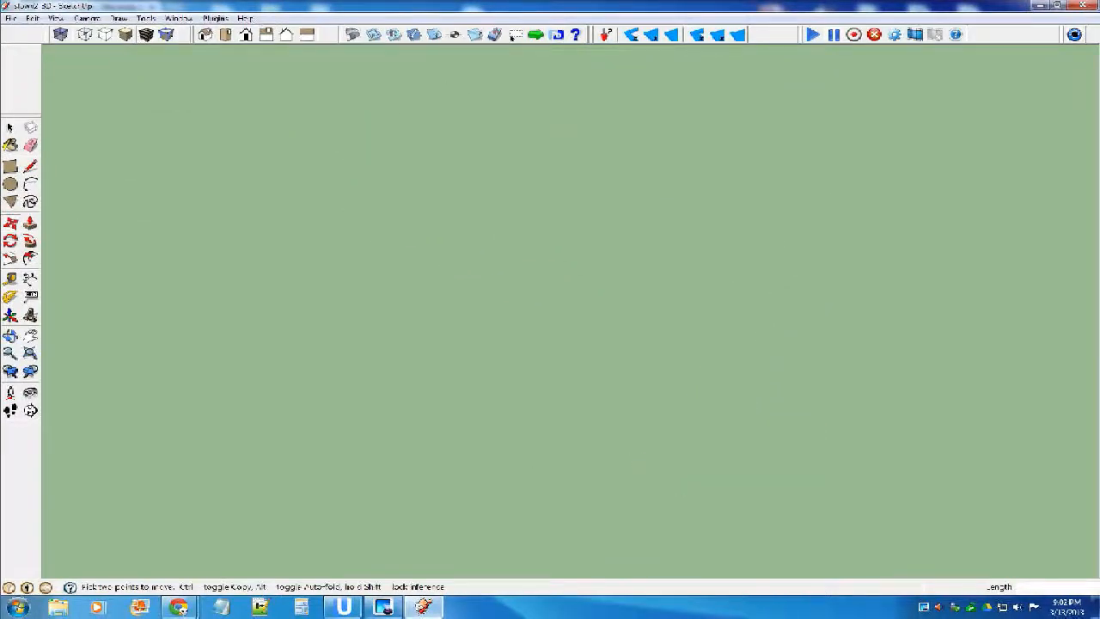
pyautogui.scroll(-5, 704, 412)
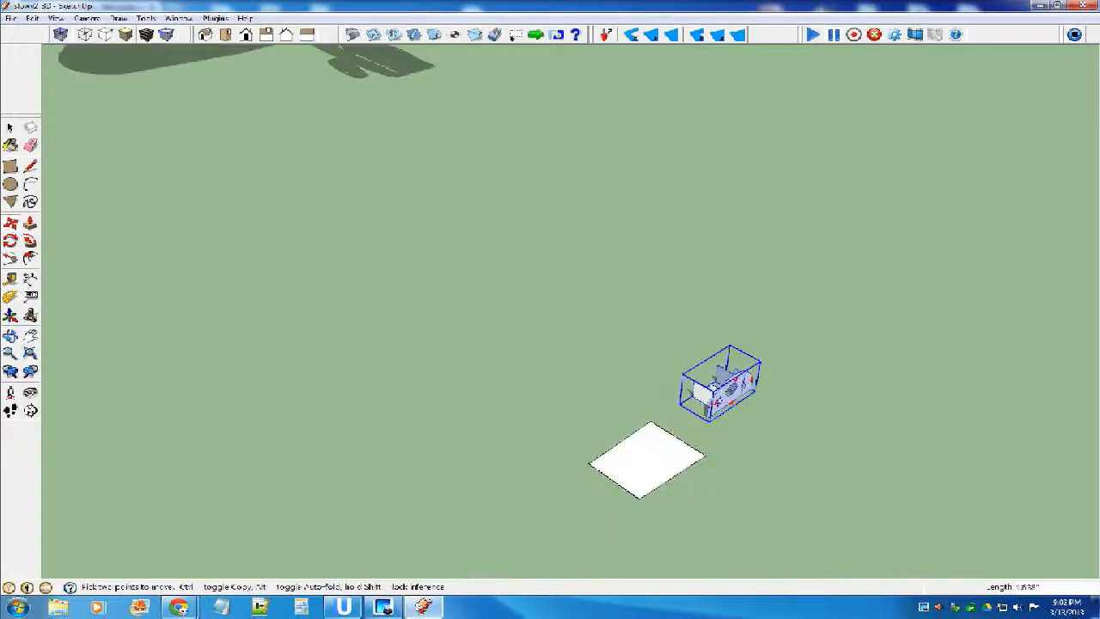
# Open the plate assembly for editing and try flipping the half-round plate along its green axis.
pyautogui.press('space')
pyautogui.scroll(3, 719, 384)
pyautogui.doubleClick(719, 385)
pyautogui.click(729, 406)
pyautogui.scroll(3, 728, 406)
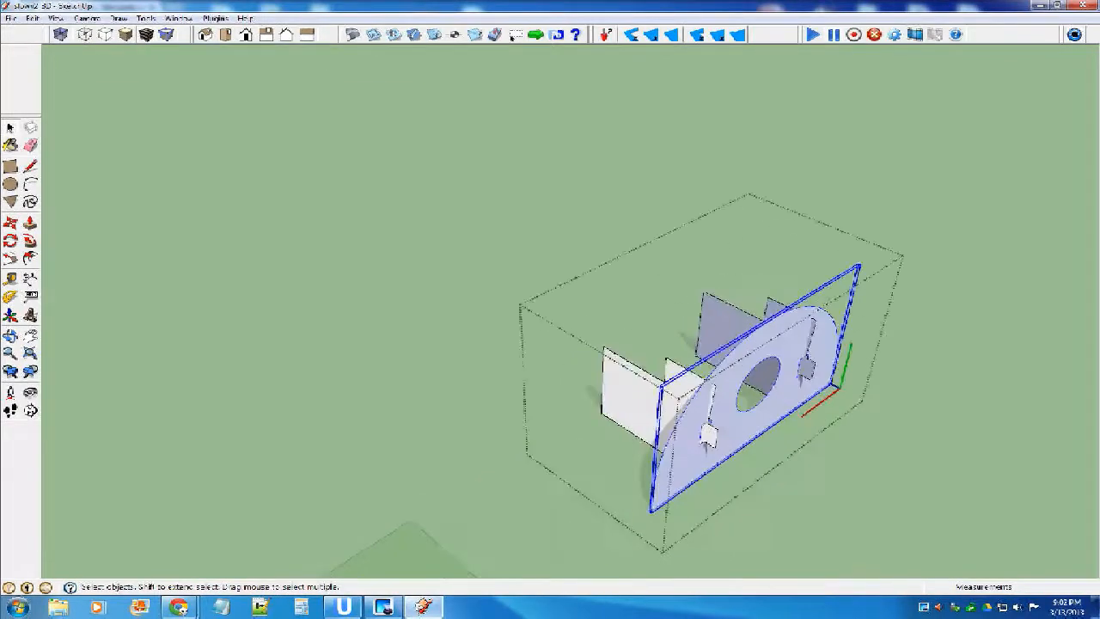
pyautogui.rightClick(728, 405)
pyautogui.moveTo(769, 300)
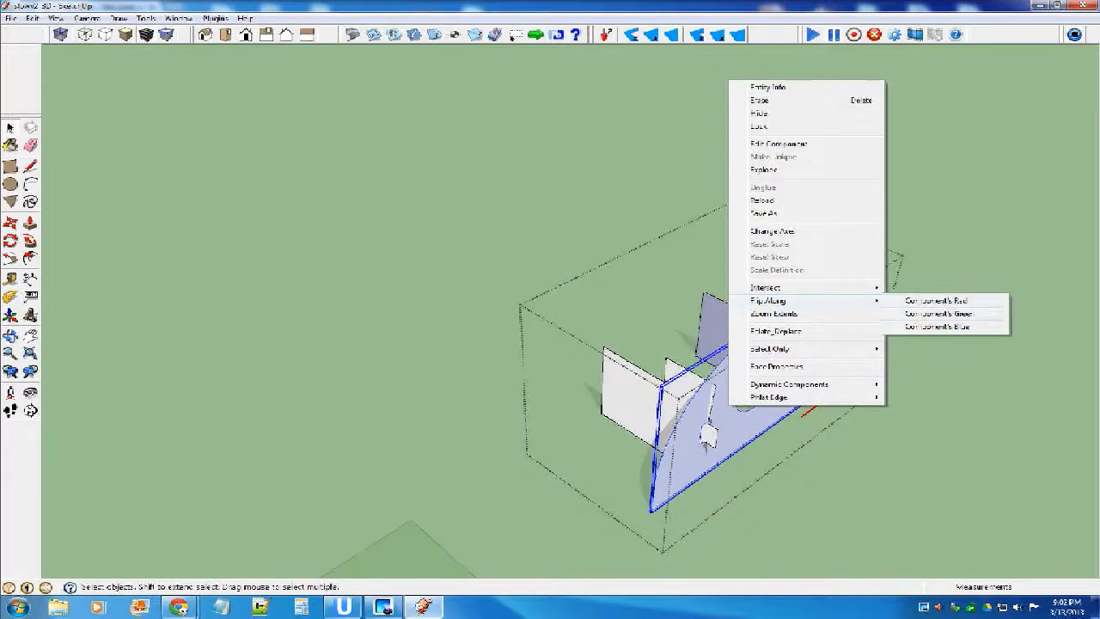
pyautogui.click(938, 313)
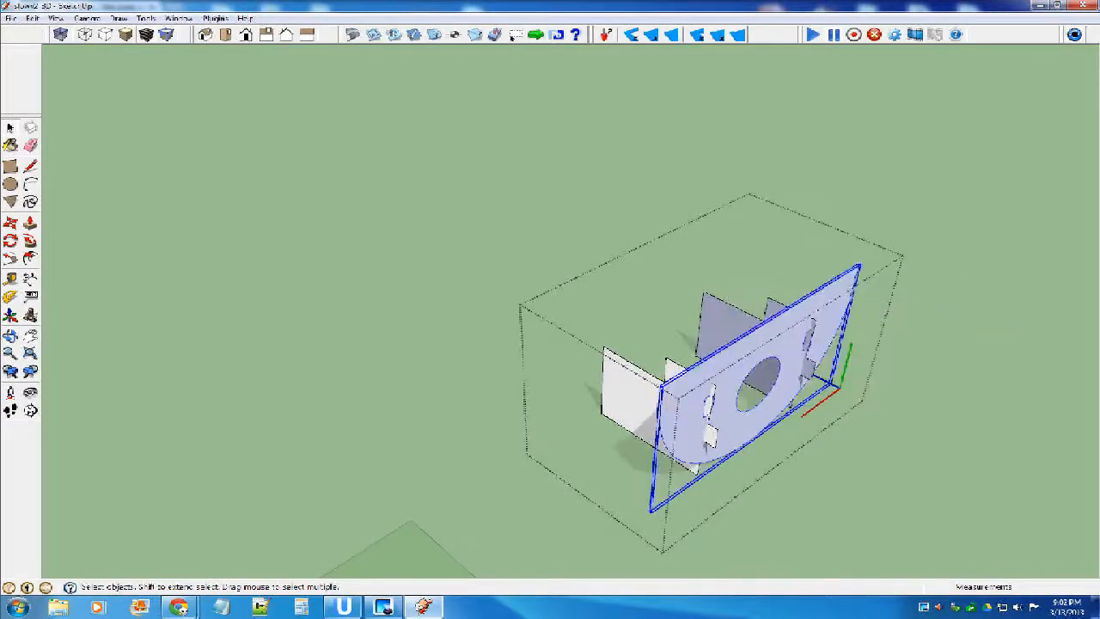
# Flip the half-round plate along its blue axis instead of its green axis.
pyautogui.rightClick(778, 378)
pyautogui.moveTo(851, 273)
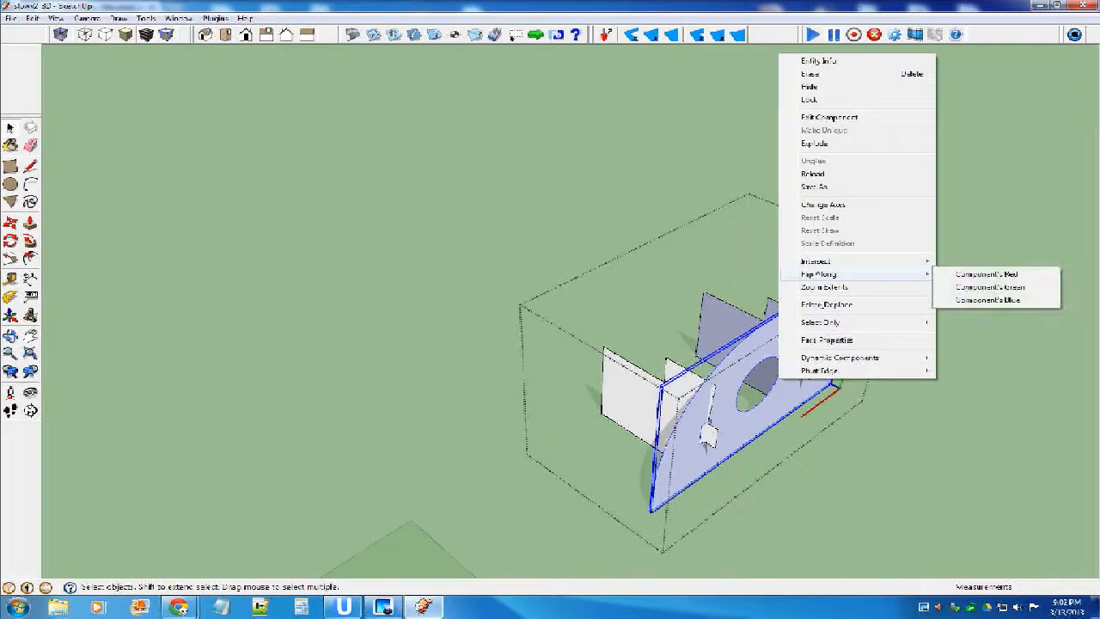
pyautogui.click(988, 300)
# Try rotating the half-round plate about the lower corner of the nearer notched plate's tab, and undo the rotation.
pyautogui.moveTo(799, 353); pyautogui.dragTo(954, 348, button='middle')
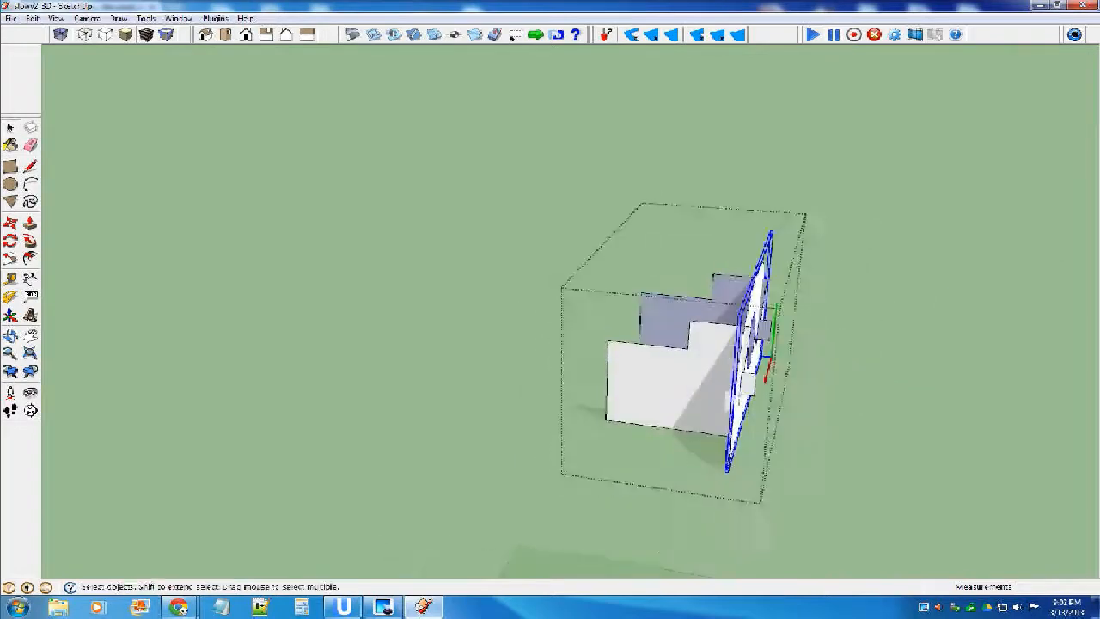
pyautogui.scroll(5, 787, 361)
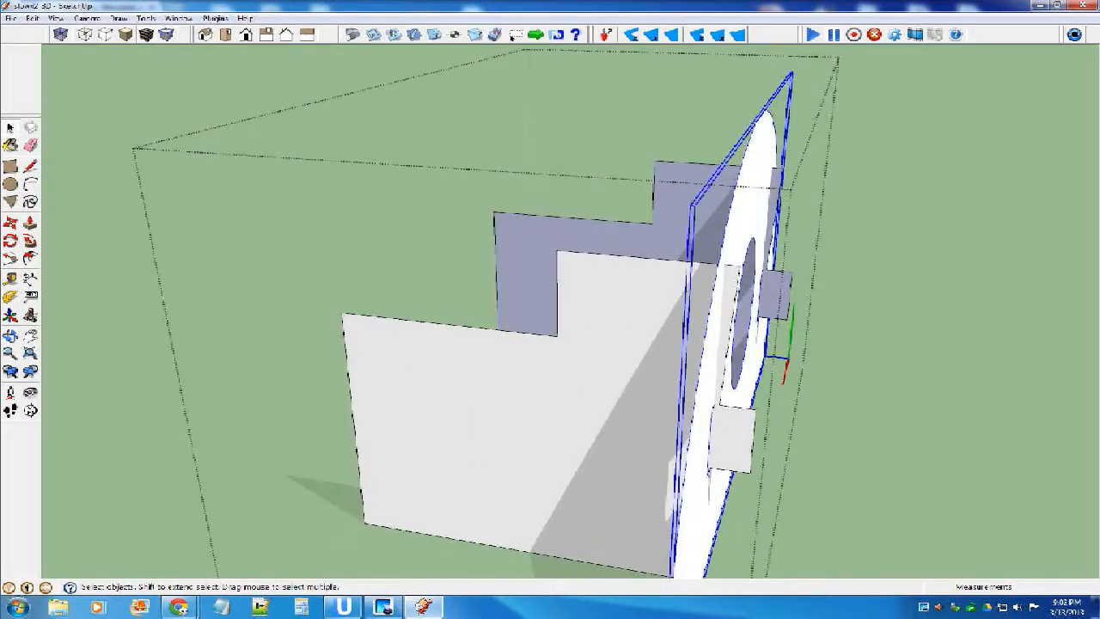
pyautogui.scroll(-2, 718, 258)
pyautogui.moveTo(717, 258); pyautogui.dragTo(593, 159, button='middle')
pyautogui.press('q')
pyautogui.moveTo(699, 393); pyautogui.dragTo(747, 372, button='middle')
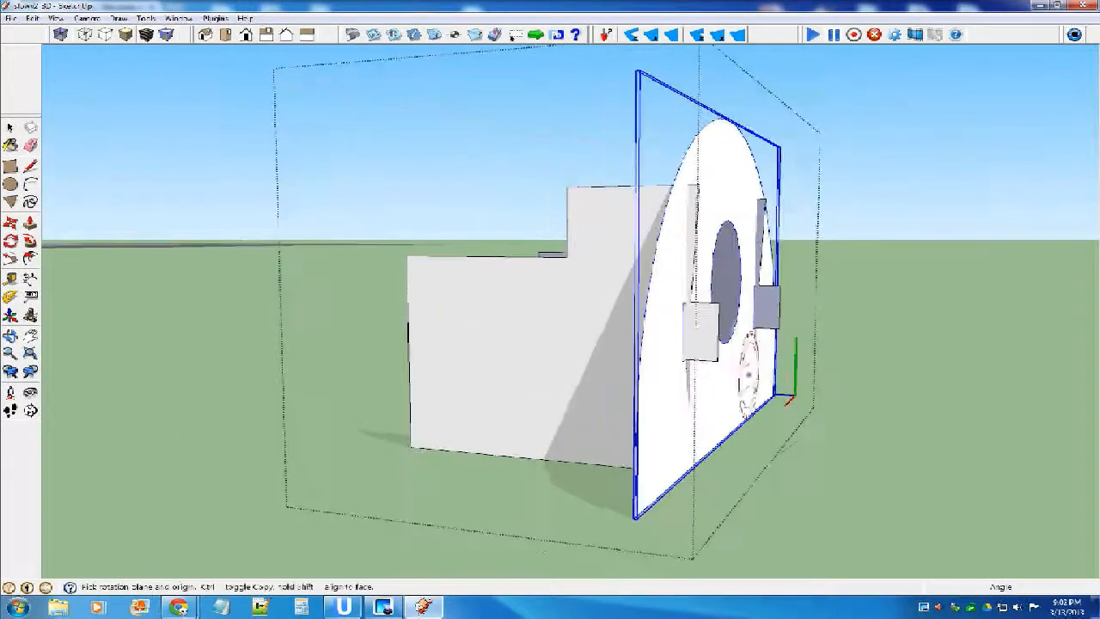
pyautogui.scroll(1, 734, 369)
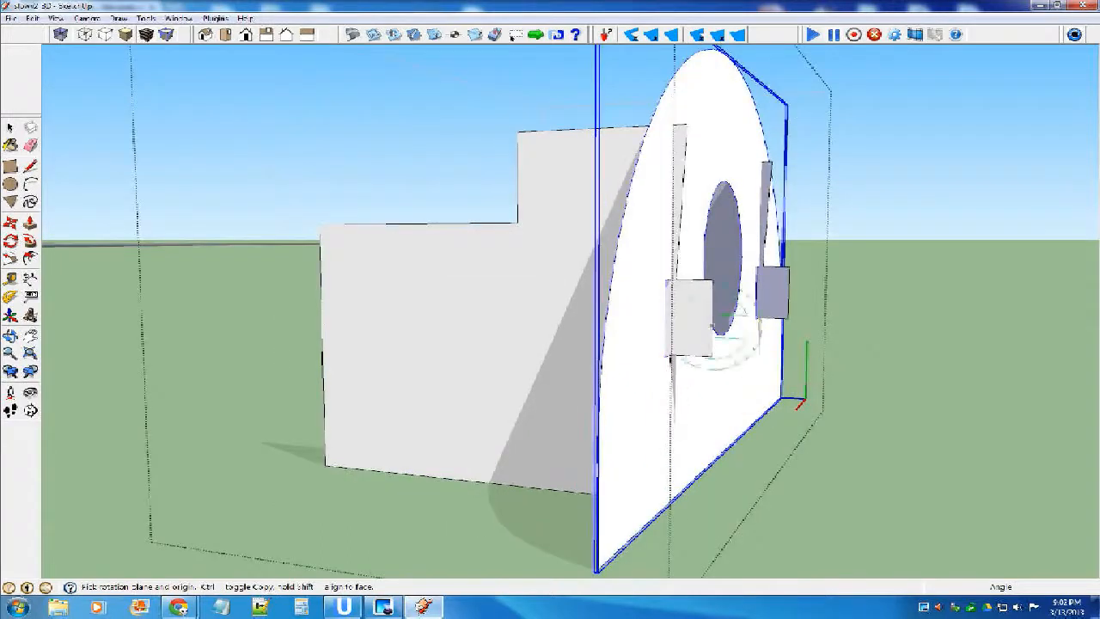
pyautogui.scroll(1, 668, 352)
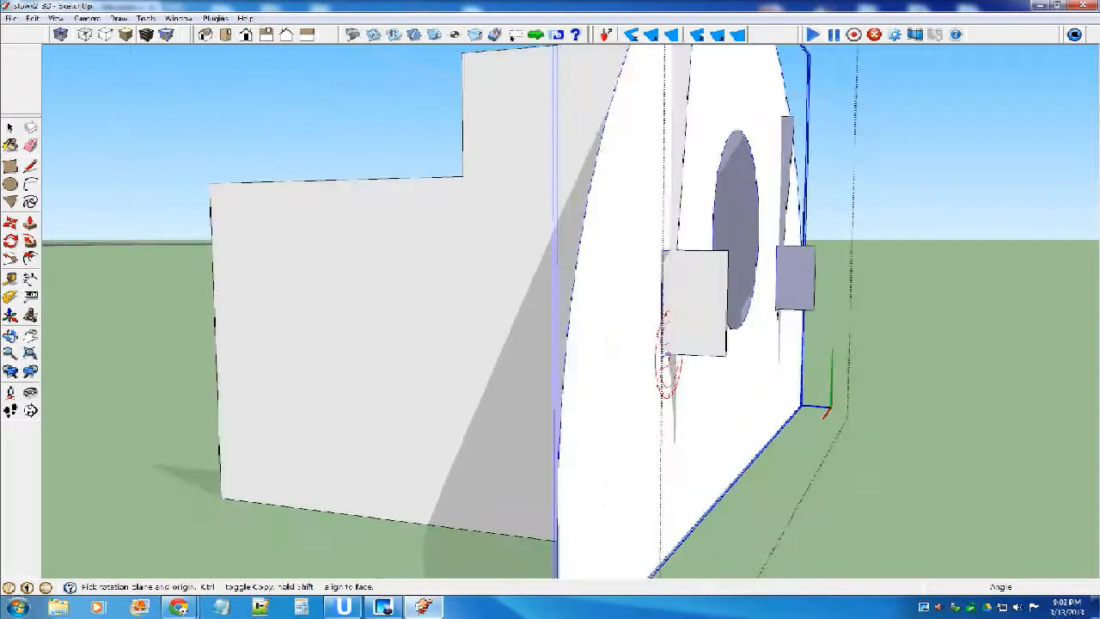
pyautogui.scroll(-1, 850, 348)
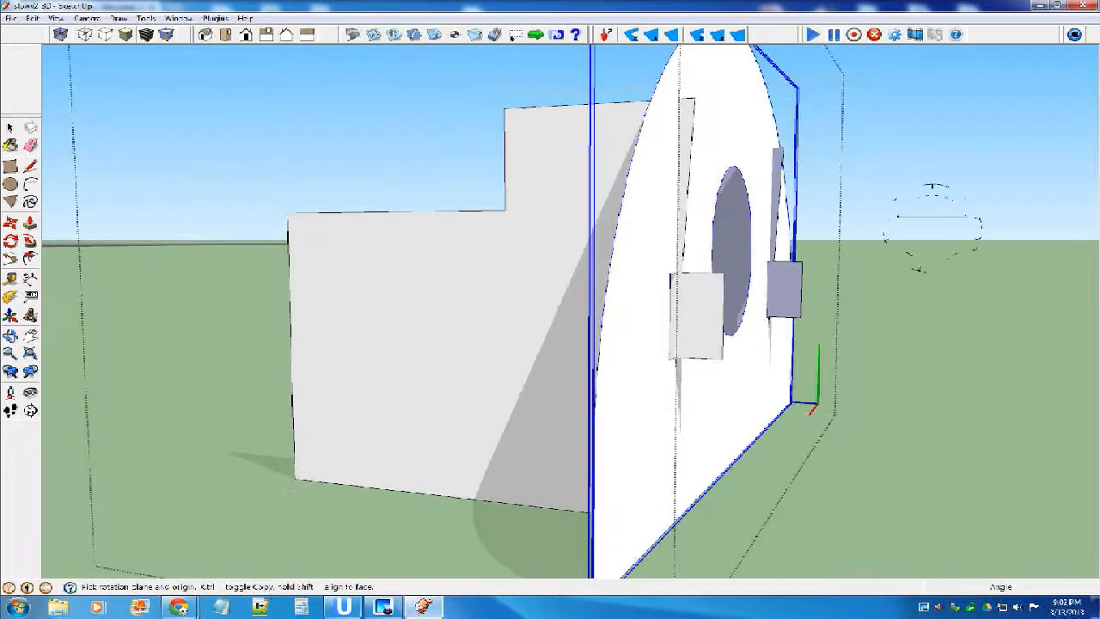
pyautogui.scroll(-1, 680, 376)
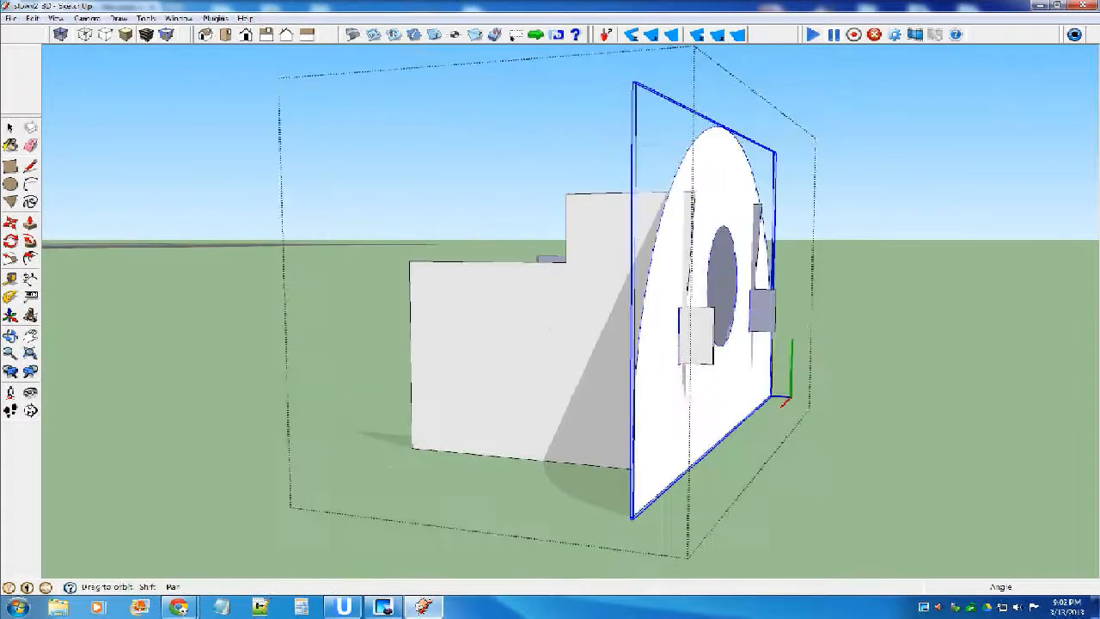
pyautogui.moveTo(680, 376); pyautogui.dragTo(729, 357, button='middle')
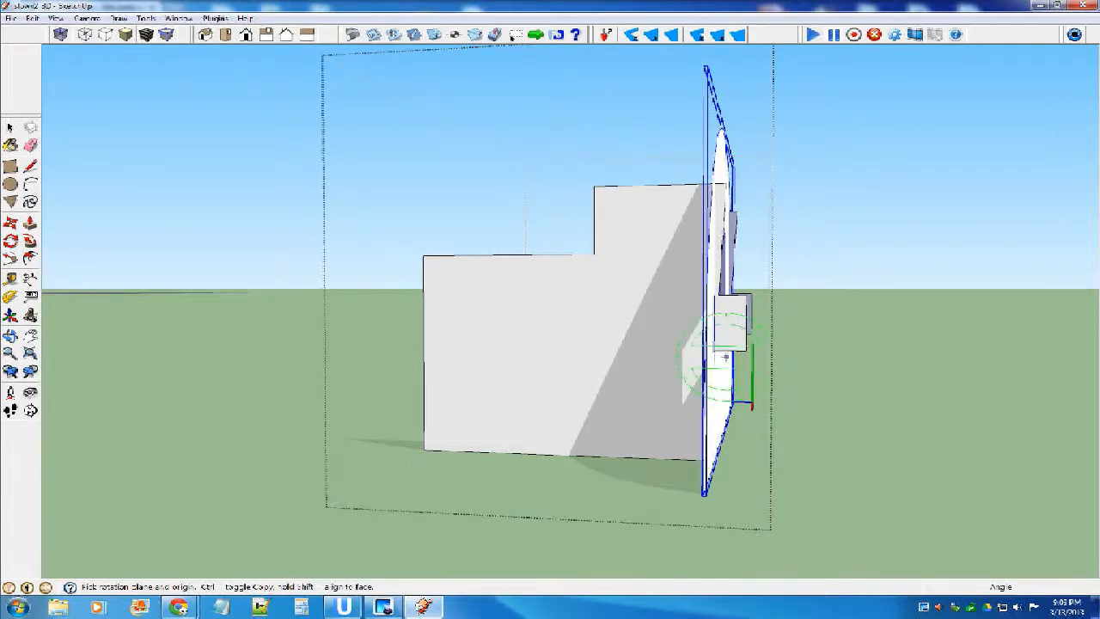
pyautogui.scroll(5, 720, 352)
pyautogui.click(659, 324)
pyautogui.scroll(-2, 687, 359)
pyautogui.moveTo(687, 359); pyautogui.dragTo(591, 385, button='middle')
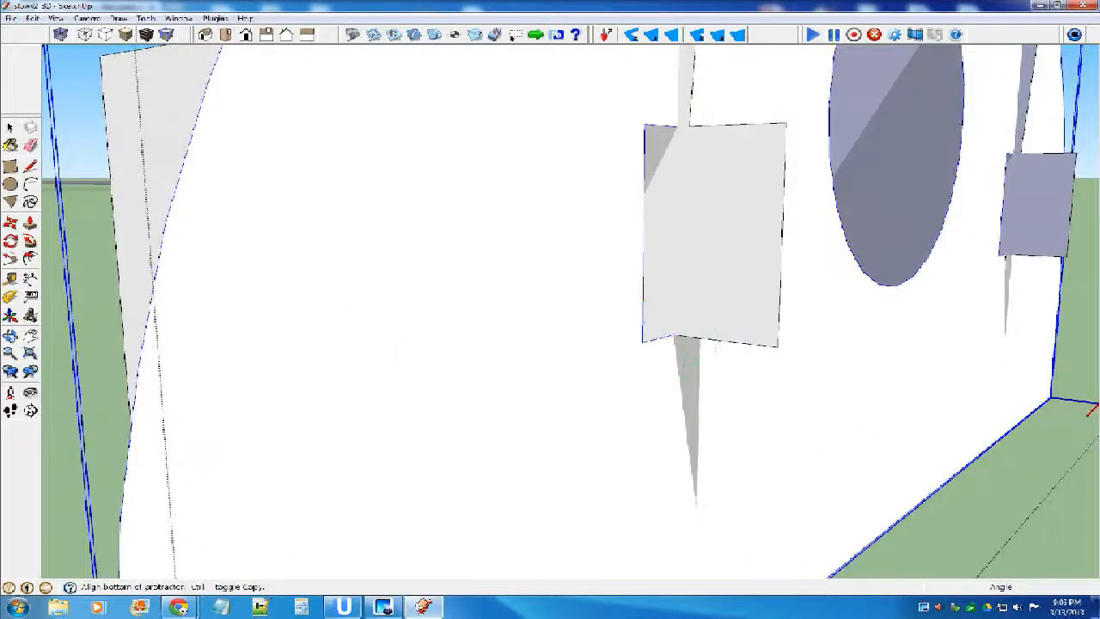
pyautogui.scroll(3, 689, 126)
pyautogui.click(688, 127)
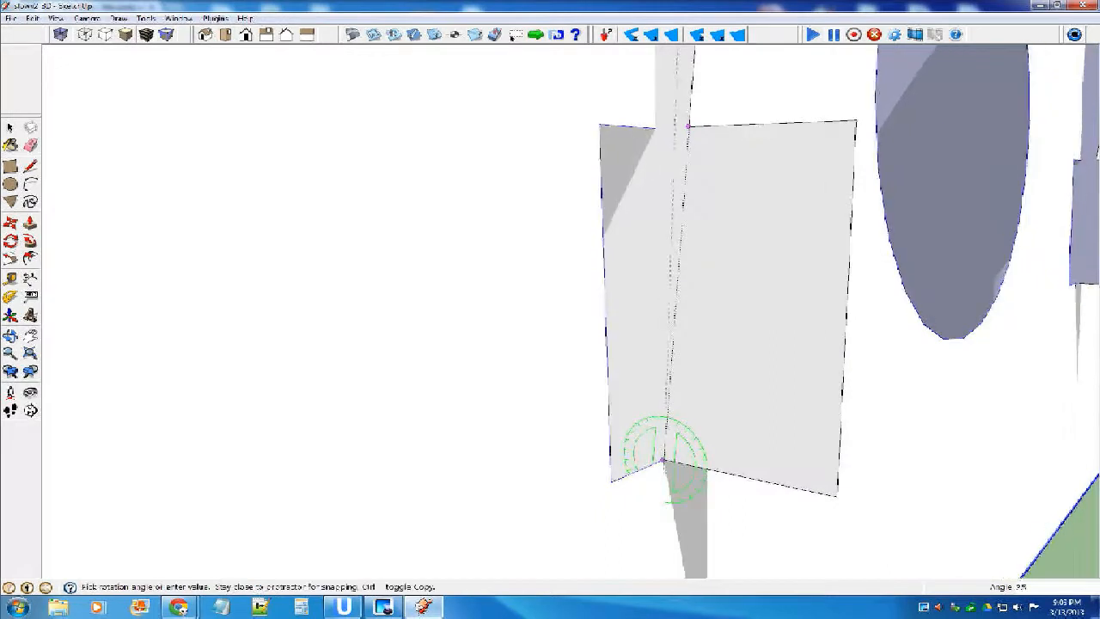
pyautogui.click(713, 127)
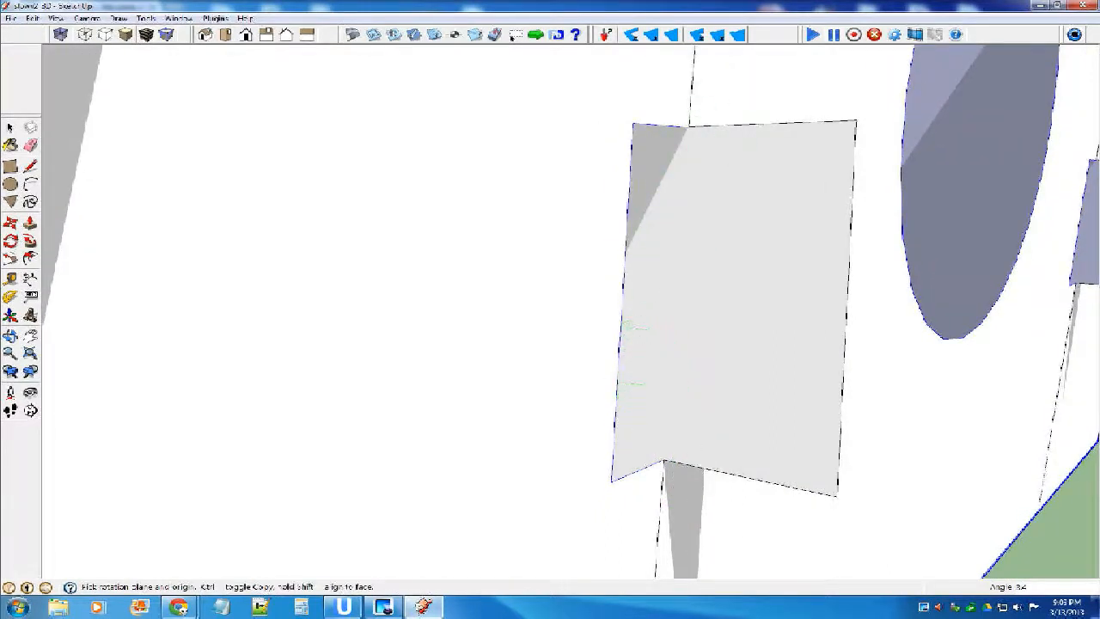
pyautogui.hotkey('ctrl', 'z')
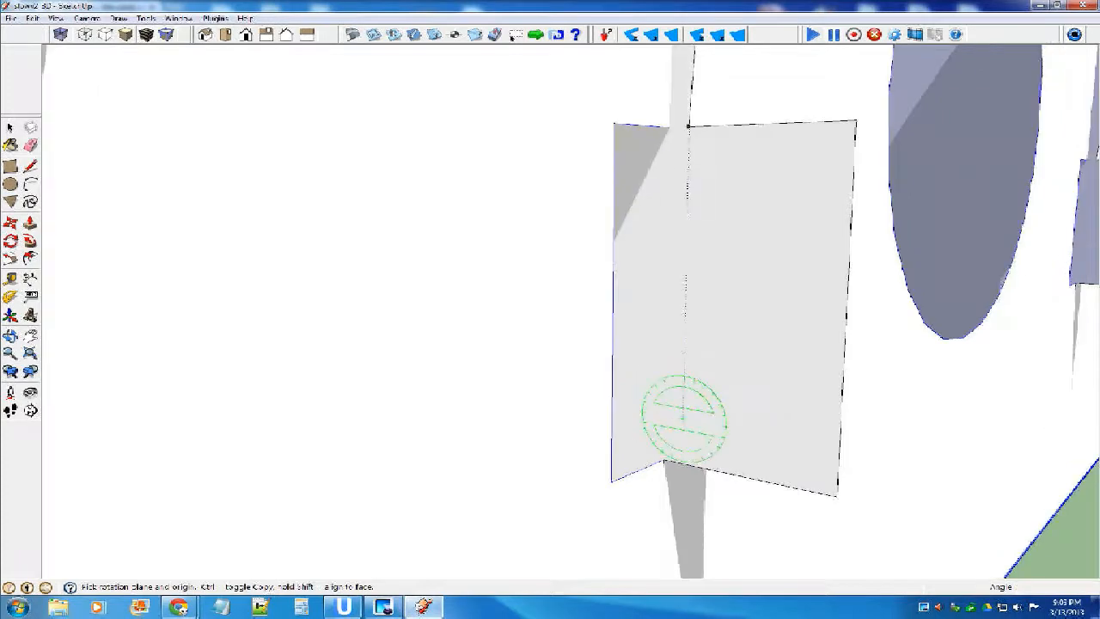
pyautogui.click(661, 461)
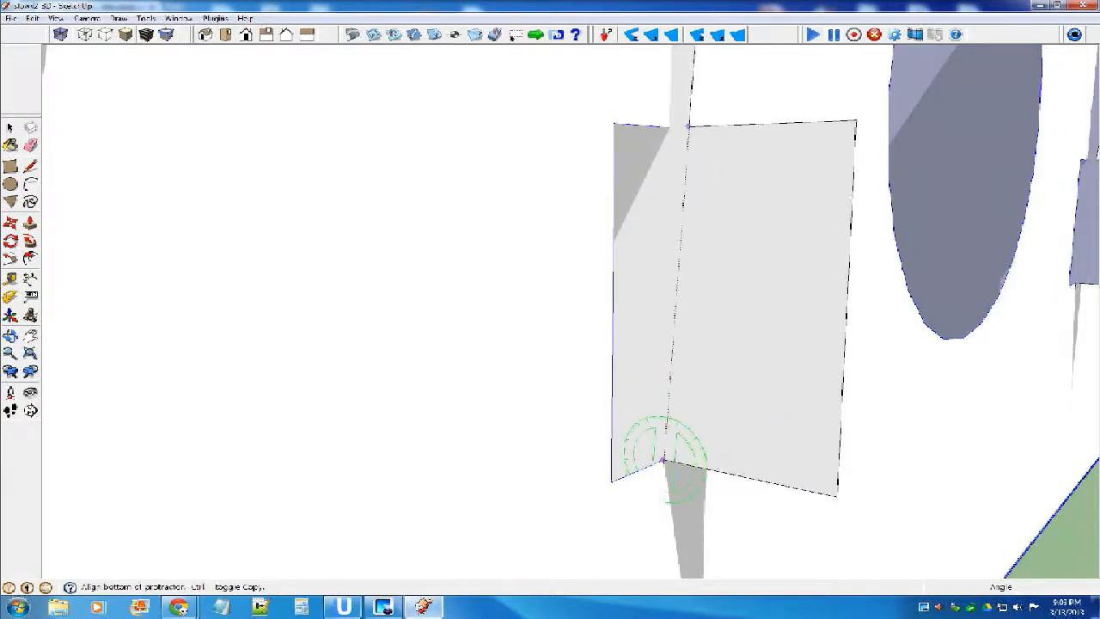
pyautogui.press('Escape')
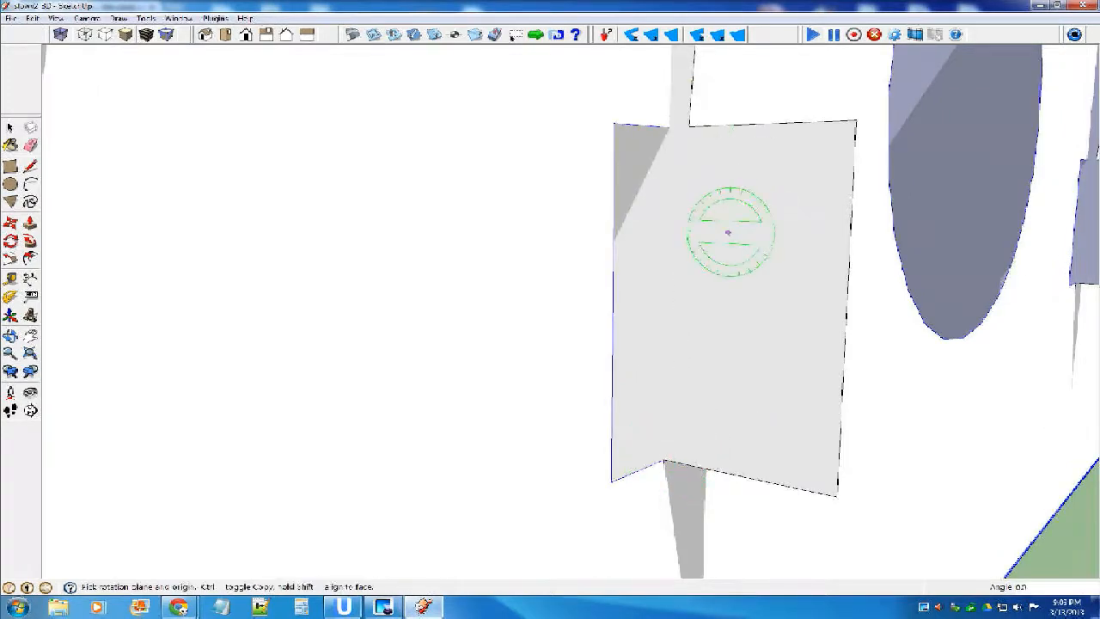
pyautogui.click(752, 212)
pyautogui.press('Escape')
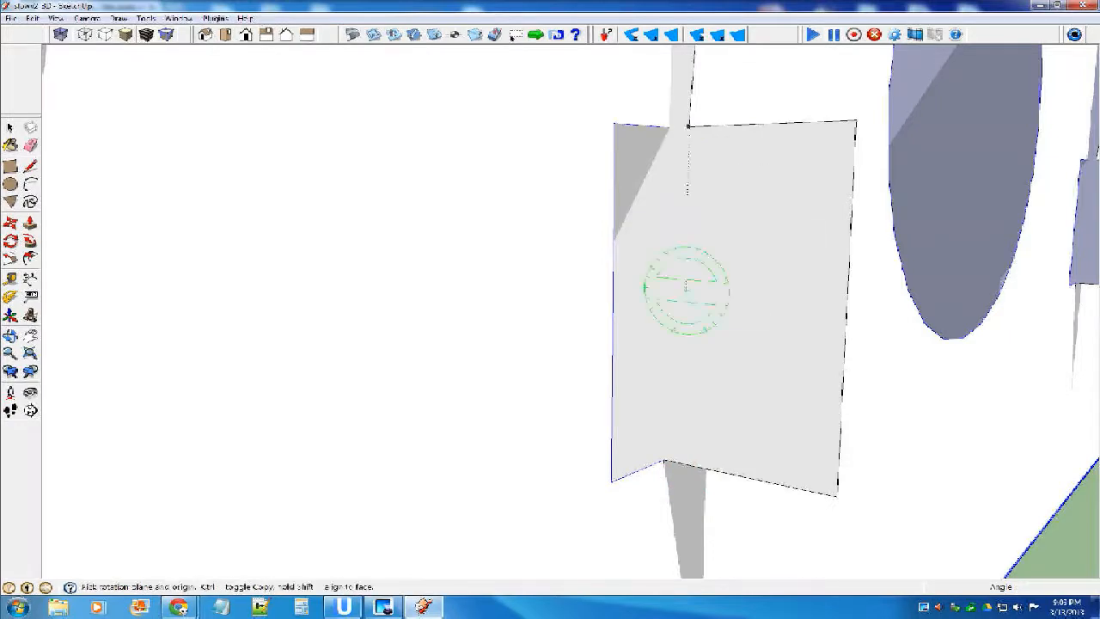
# Rotate the half-round plate about the tab's lower corner until its face lines up with the notched plate's upper tab corner.
pyautogui.moveTo(662, 461); pyautogui.dragTo(735, 432)
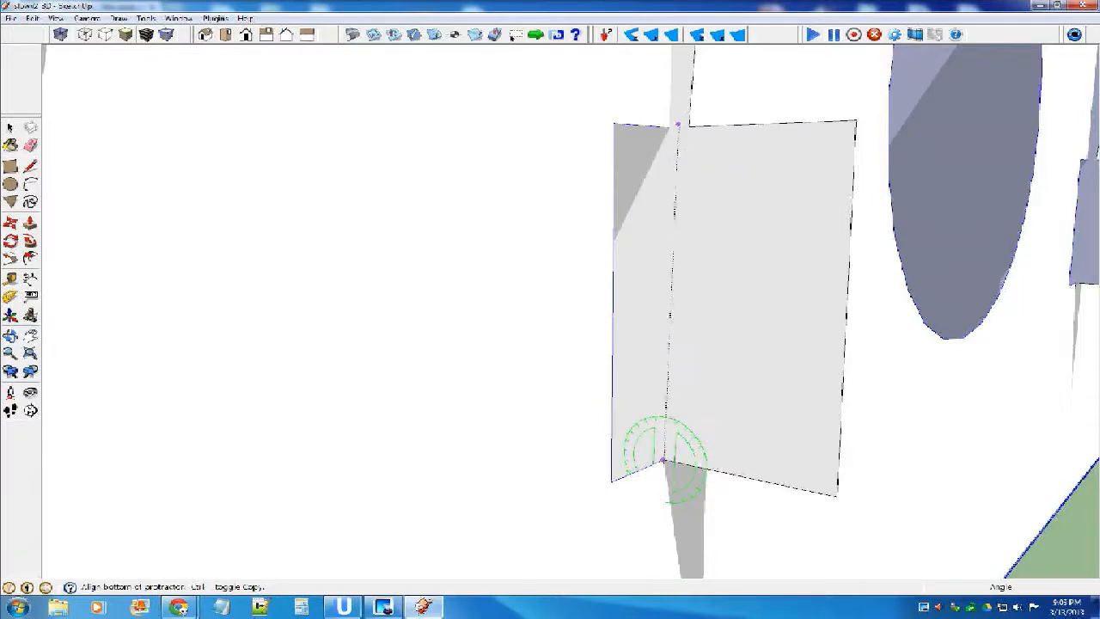
pyautogui.scroll(2, 669, 129)
pyautogui.click(668, 124)
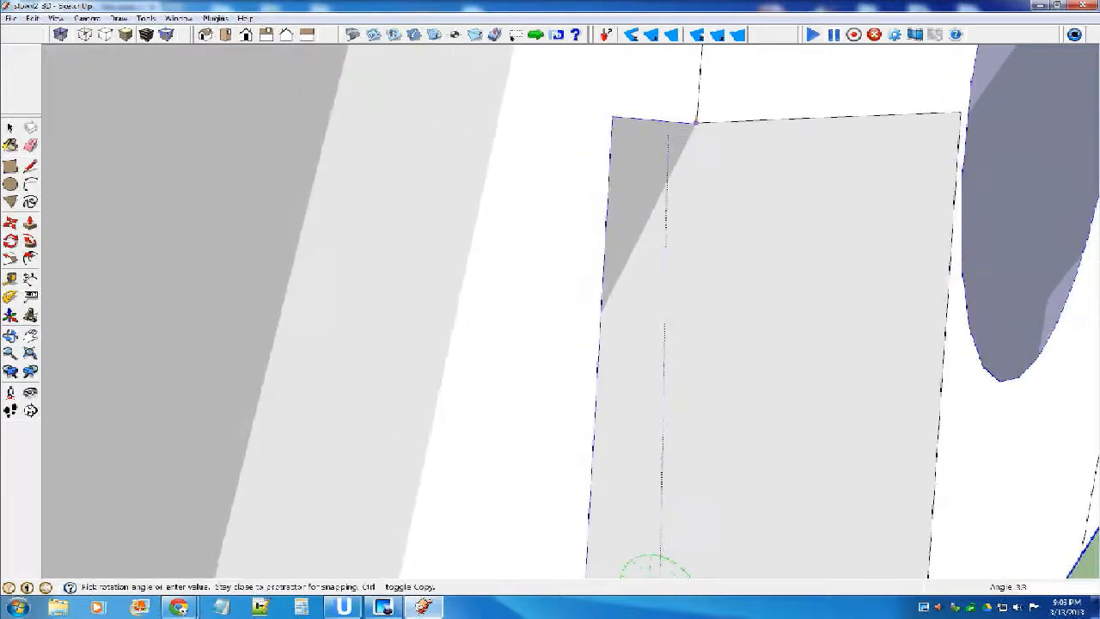
pyautogui.click(660, 570)
pyautogui.press('space')
pyautogui.scroll(-8, 611, 205)
# Move the selected half-round plate 0.125 inch outward along the tabs of the notched plates.
pyautogui.moveTo(611, 205); pyautogui.dragTo(724, 249, button='middle')
pyautogui.click(688, 258)
pyautogui.moveTo(483, 136)
pyautogui.mouseDown(button='middle')
pyautogui.moveTo(496, 155)
pyautogui.moveTo(483, 131)
pyautogui.mouseUp(button='middle')
pyautogui.keyDown('shift'); pyautogui.click(495, 153); pyautogui.keyUp('shift')
pyautogui.click(813, 284)
pyautogui.moveTo(813, 284); pyautogui.dragTo(644, 280, button='middle')
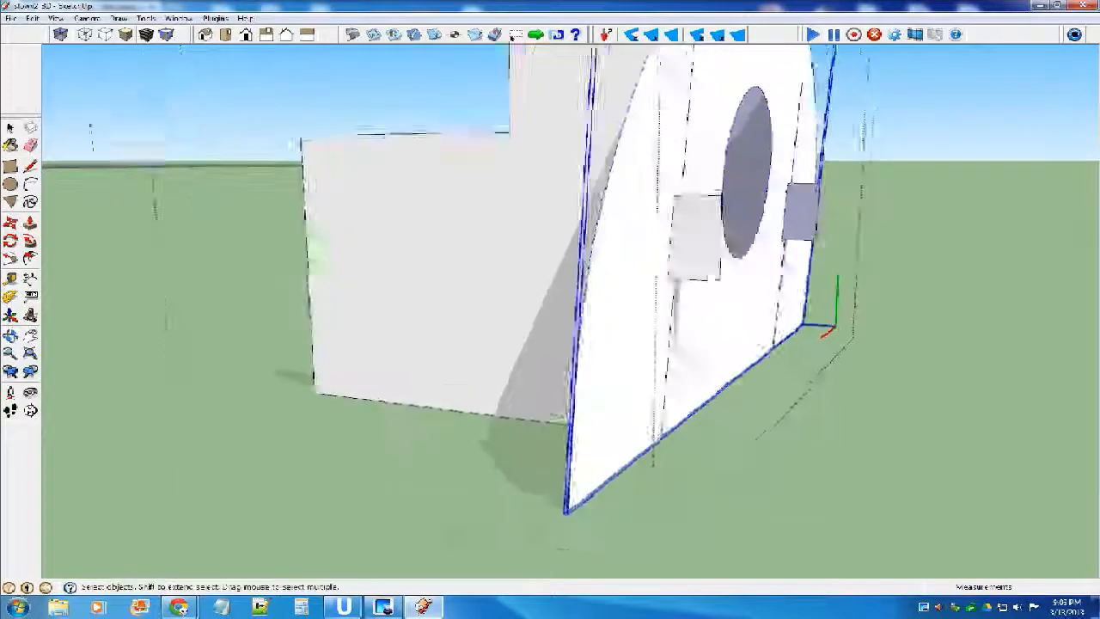
pyautogui.scroll(5, 687, 258)
pyautogui.press('m')
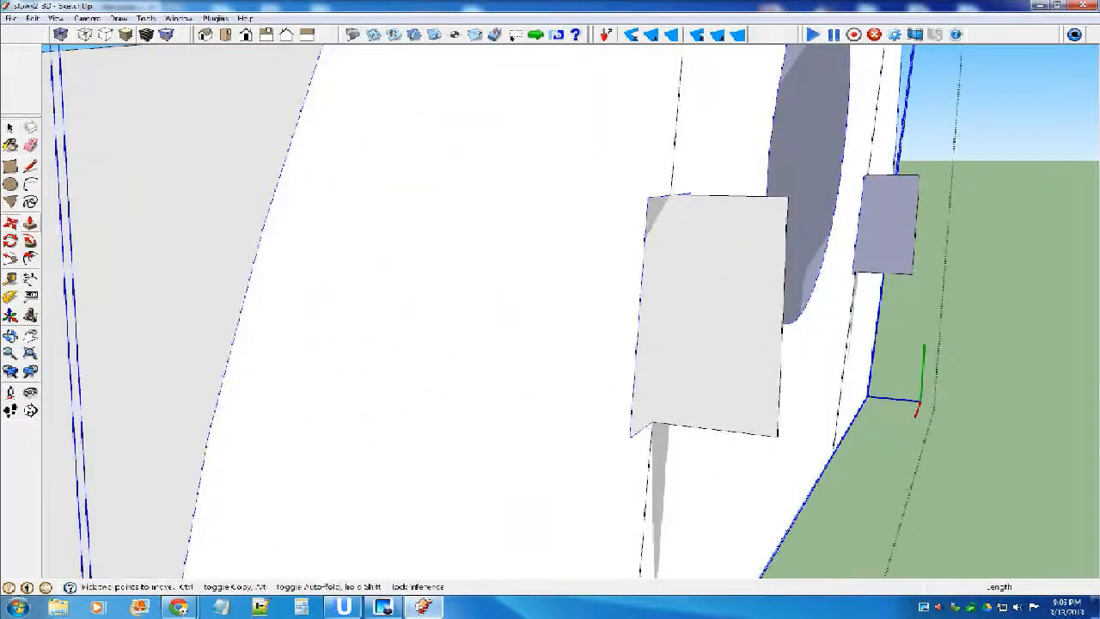
pyautogui.click(670, 196)
pyautogui.click(719, 193)
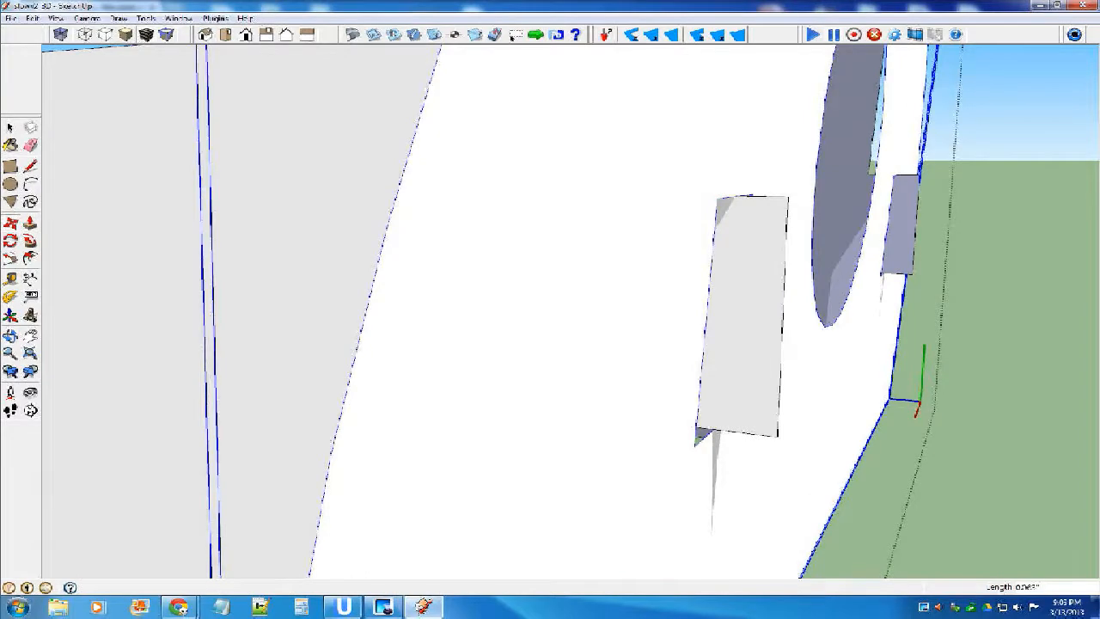
pyautogui.press('Return')
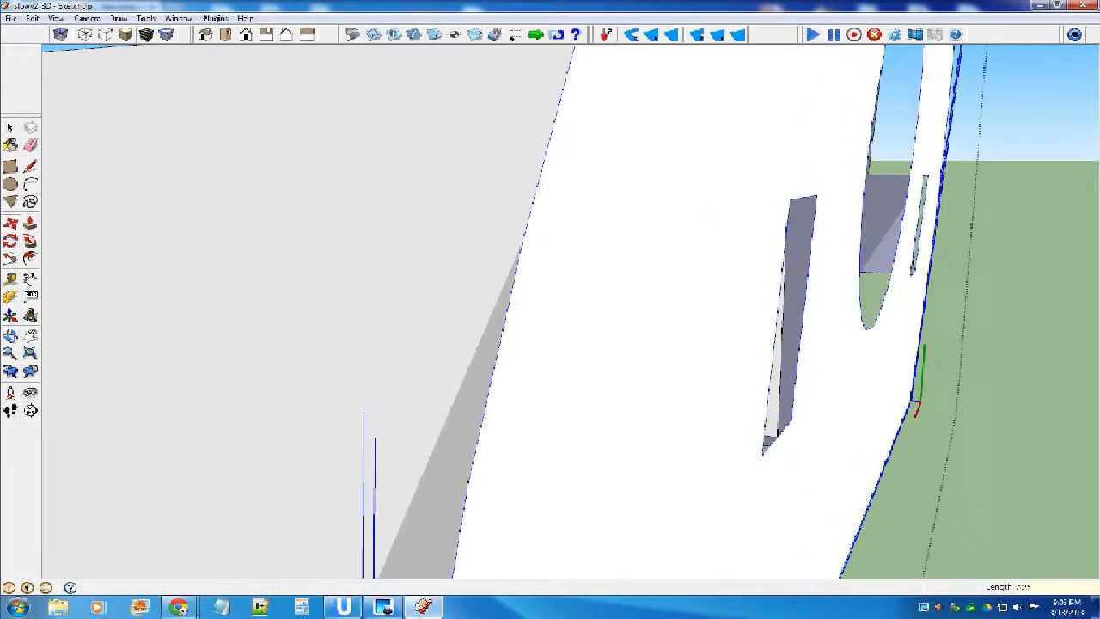
pyautogui.scroll(-5, 565, 251)
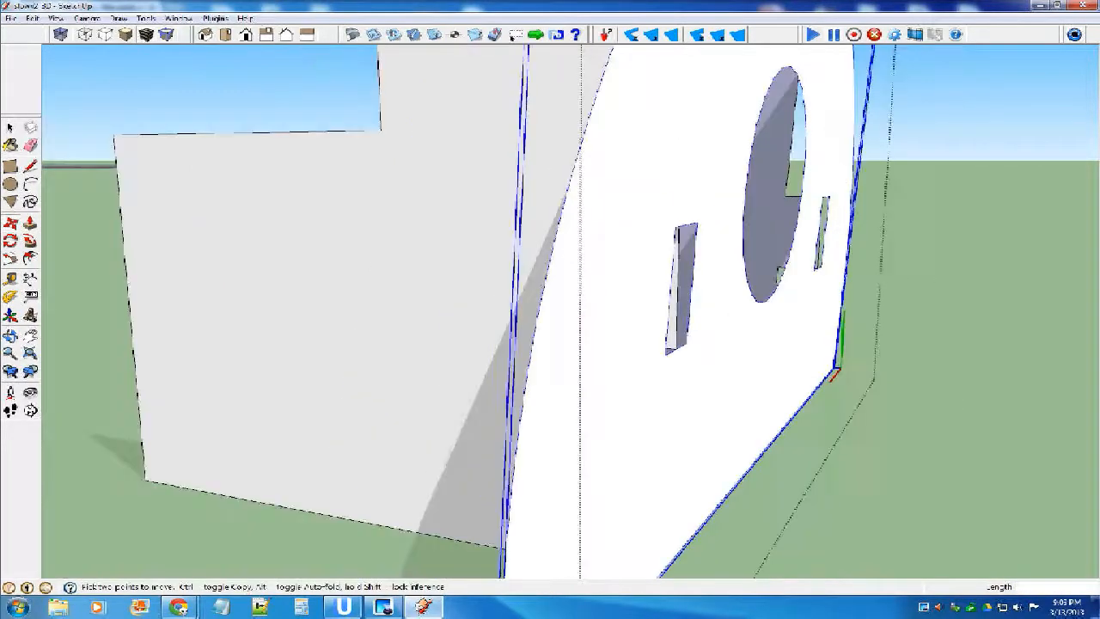
pyautogui.moveTo(565, 251); pyautogui.dragTo(622, 271, button='middle')
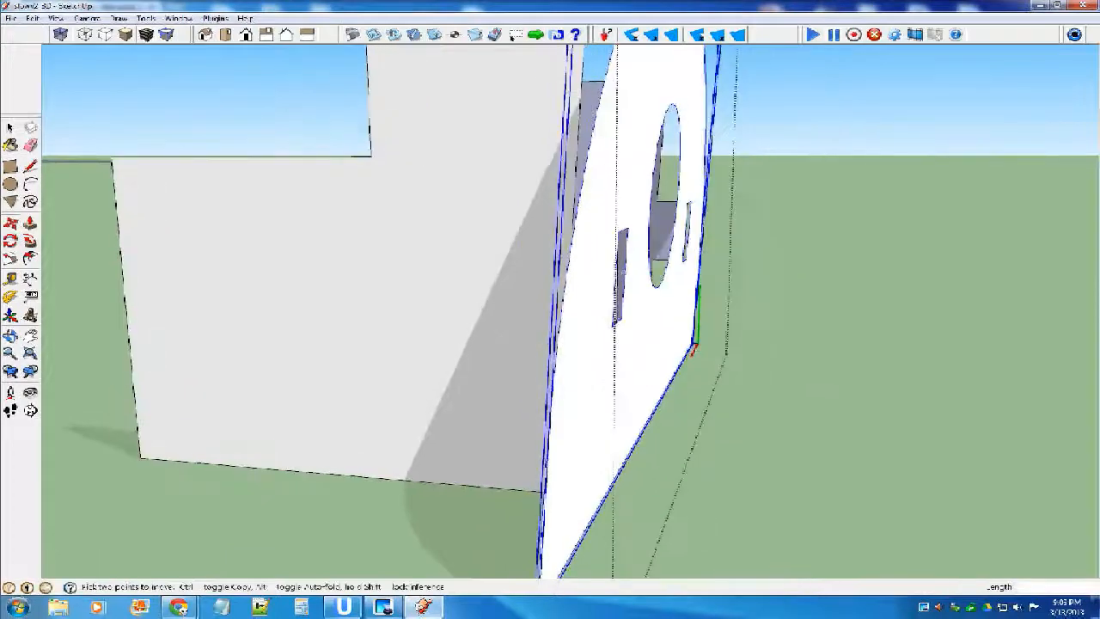
pyautogui.scroll(-1, 687, 526)
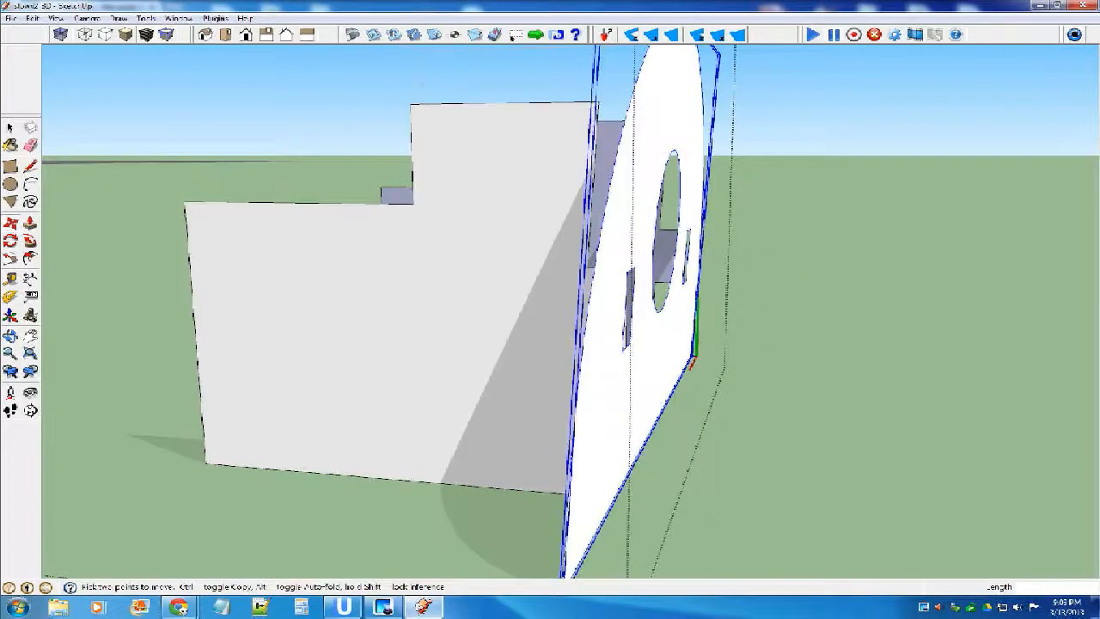
pyautogui.scroll(5, 653, 343)
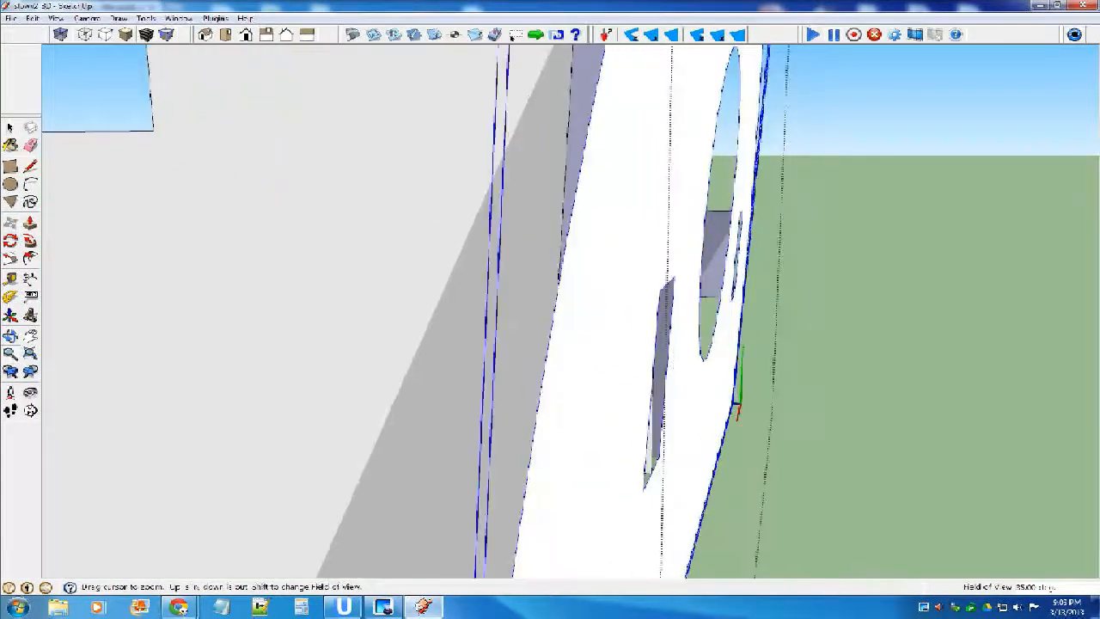
pyautogui.scroll(2, 661, 344)
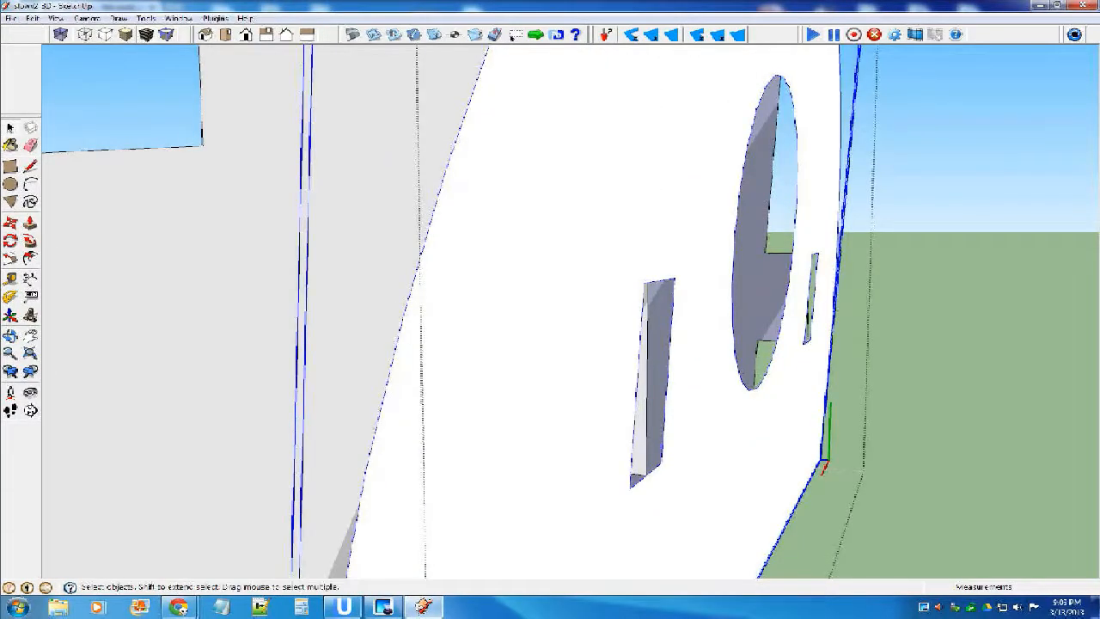
# Undo the last move of the half-round plate and shift it 0.0625 inch outward along the notched plates' tabs instead.
pyautogui.hotkey('ctrl', 'z')
pyautogui.moveTo(592, 344); pyautogui.dragTo(604, 337, button='middle')
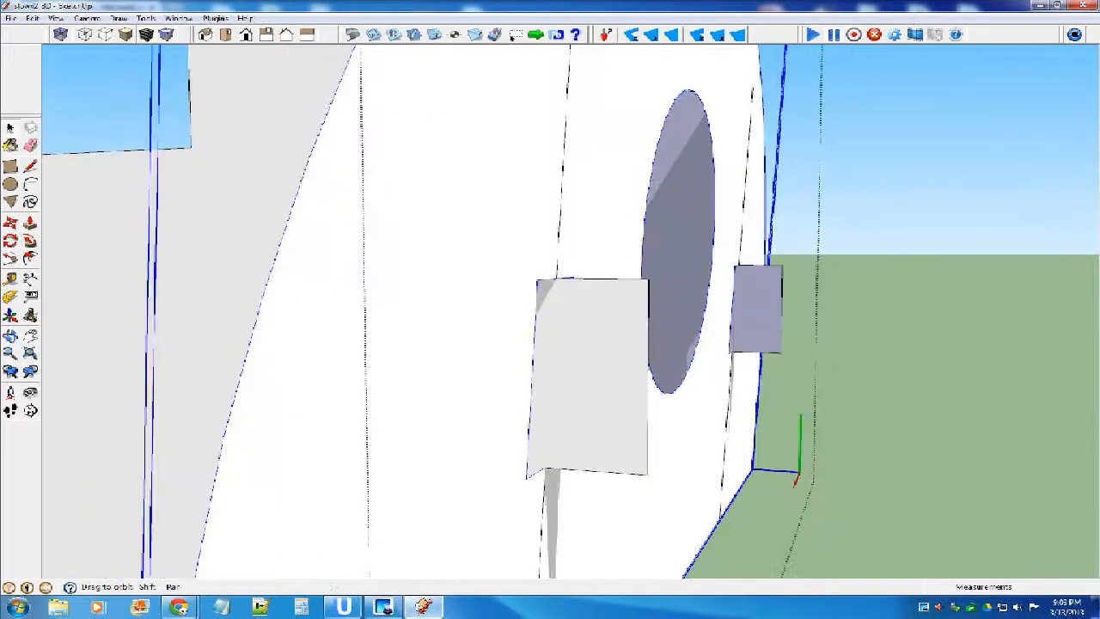
pyautogui.press('m')
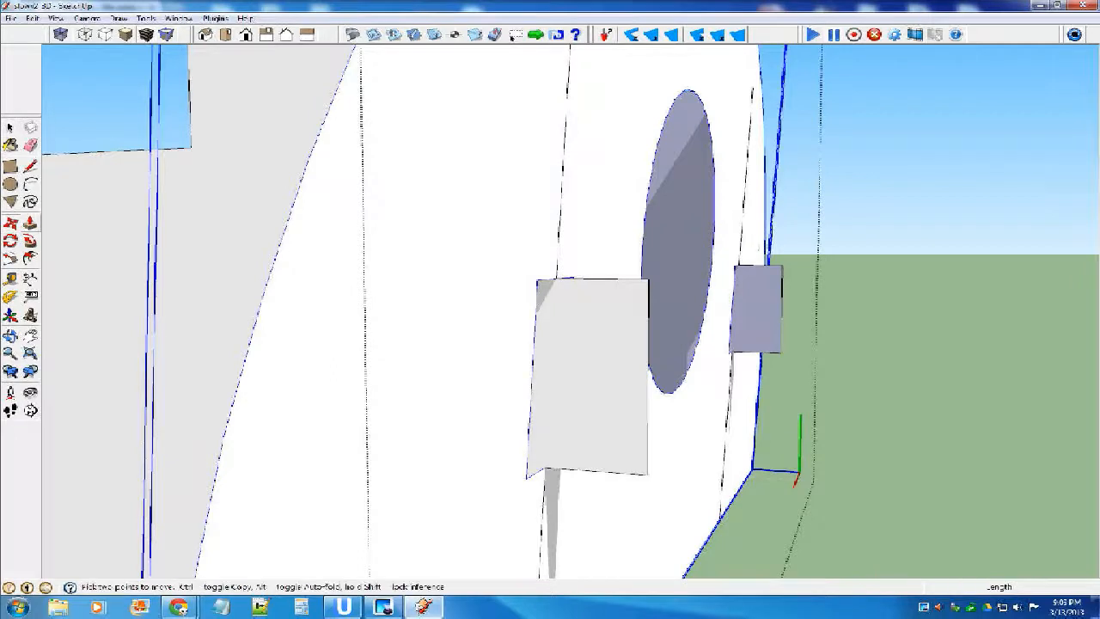
pyautogui.scroll(1, 559, 297)
pyautogui.click(344, 206)
pyautogui.click(444, 204)
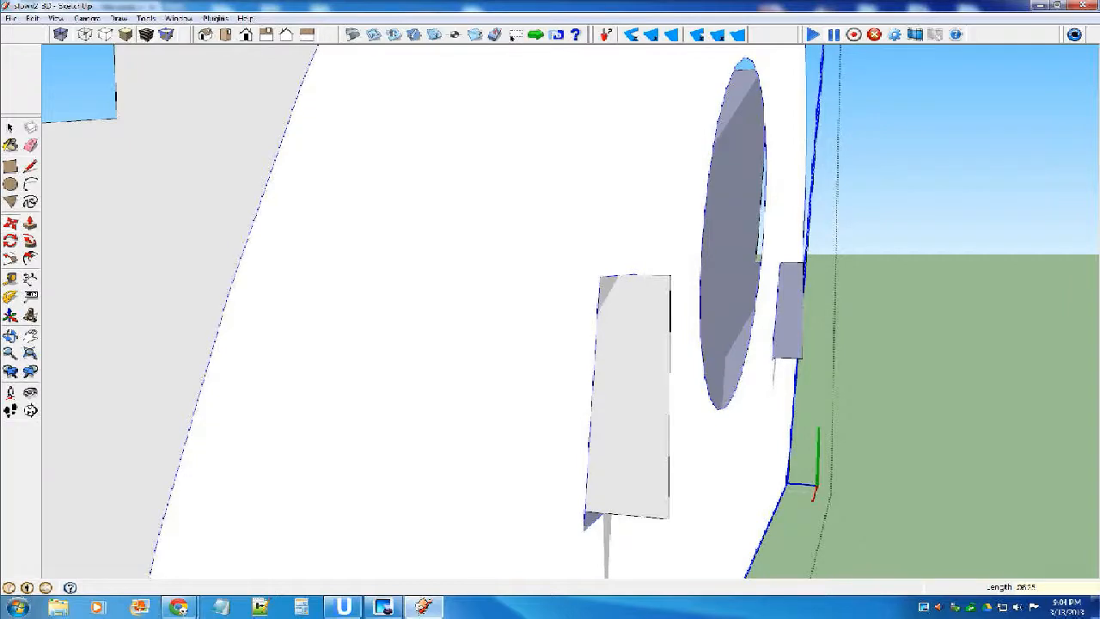
pyautogui.press('space')
pyautogui.scroll(-8, 585, 263)
pyautogui.scroll(-3, 623, 236)
pyautogui.press('Escape')
# Move the assembled half-round and notched plates by their lower corner onto the airplane's nose deck, in front of the curved cowl.
pyautogui.moveTo(617, 249); pyautogui.dragTo(606, 352, button='middle')
pyautogui.scroll(-10, 607, 352)
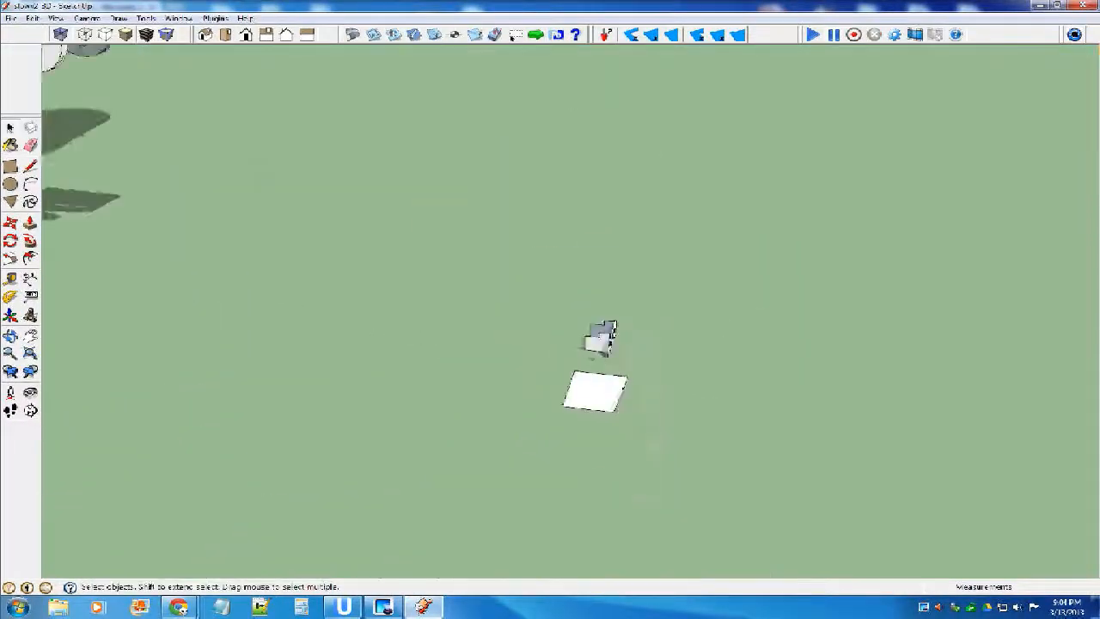
pyautogui.scroll(-2, 595, 344)
pyautogui.scroll(12, 593, 354)
pyautogui.scroll(-9, 599, 353)
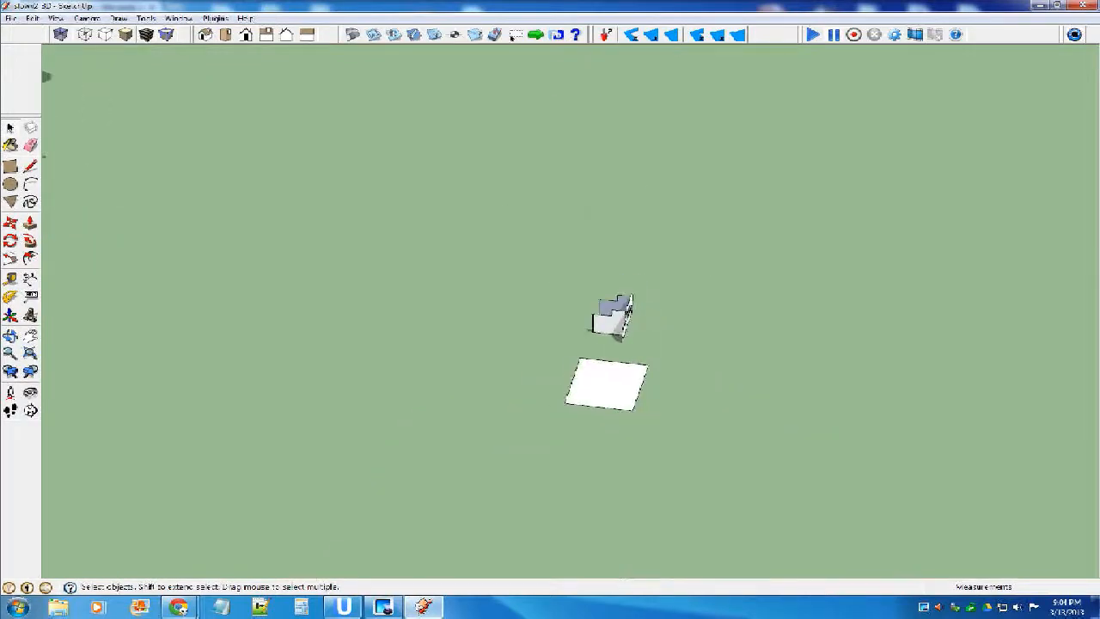
pyautogui.scroll(-3, 687, 374)
pyautogui.scroll(8, 655, 361)
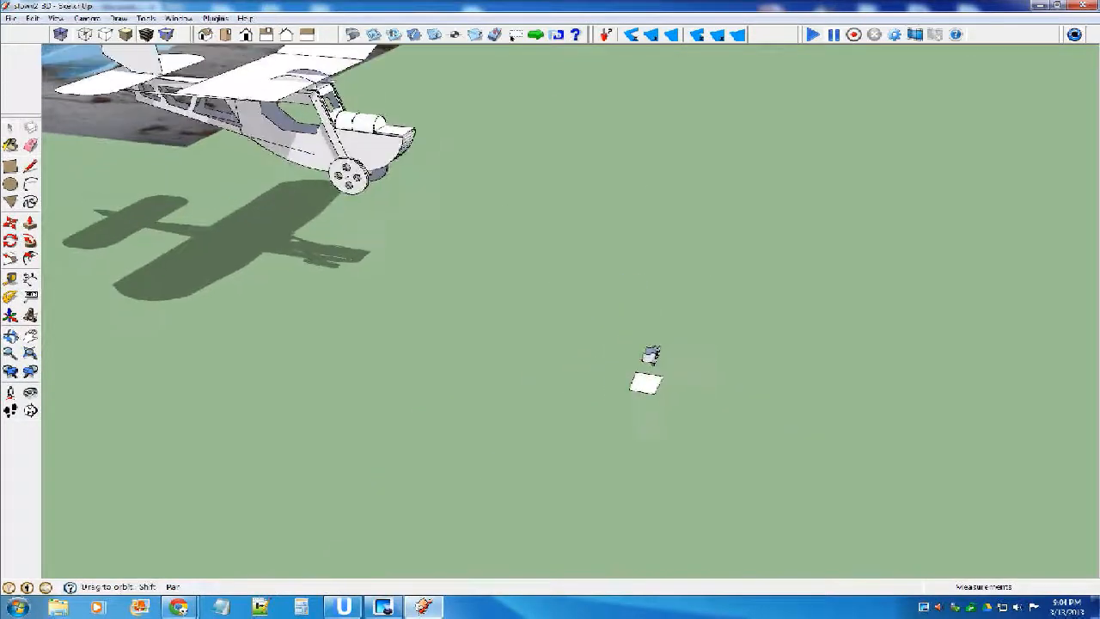
pyautogui.scroll(1, 661, 326)
pyautogui.click(661, 326)
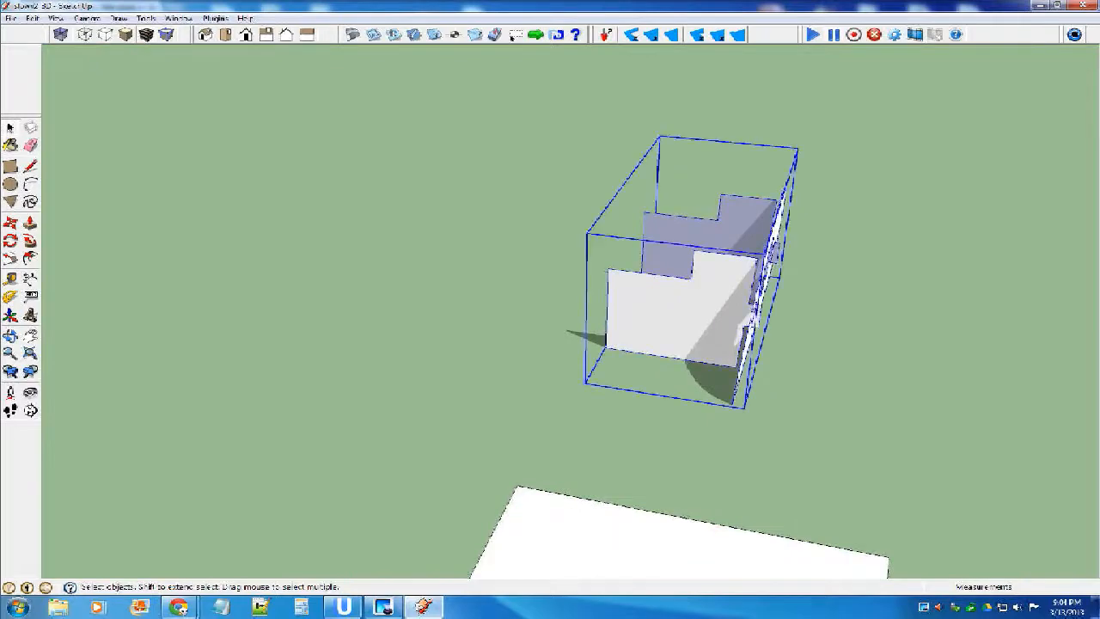
pyautogui.press('m')
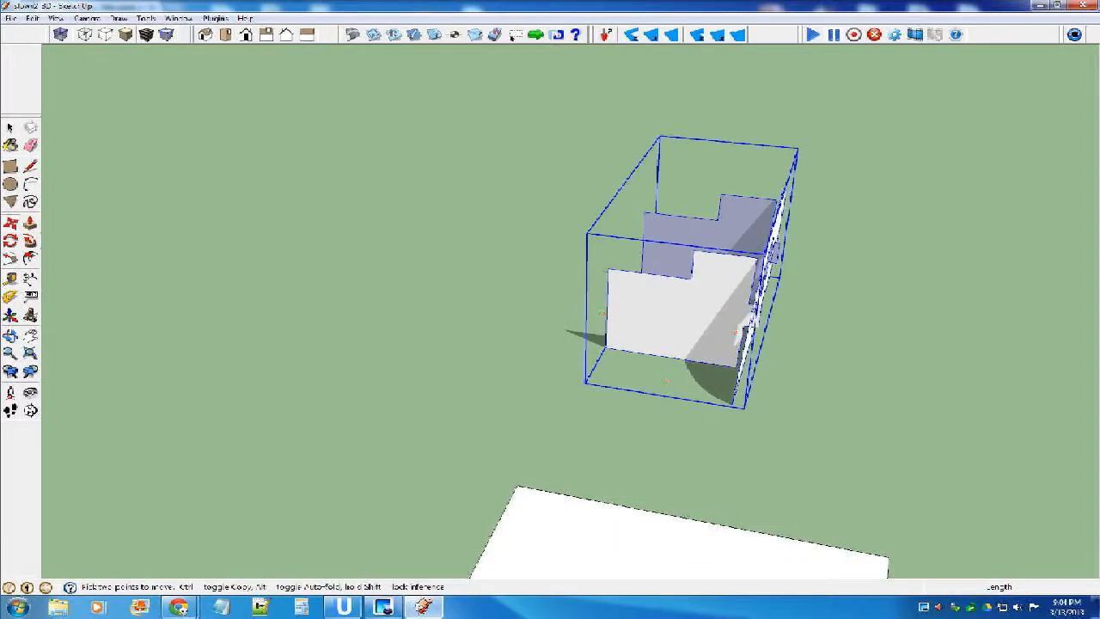
pyautogui.click(733, 405)
pyautogui.scroll(-9, 721, 440)
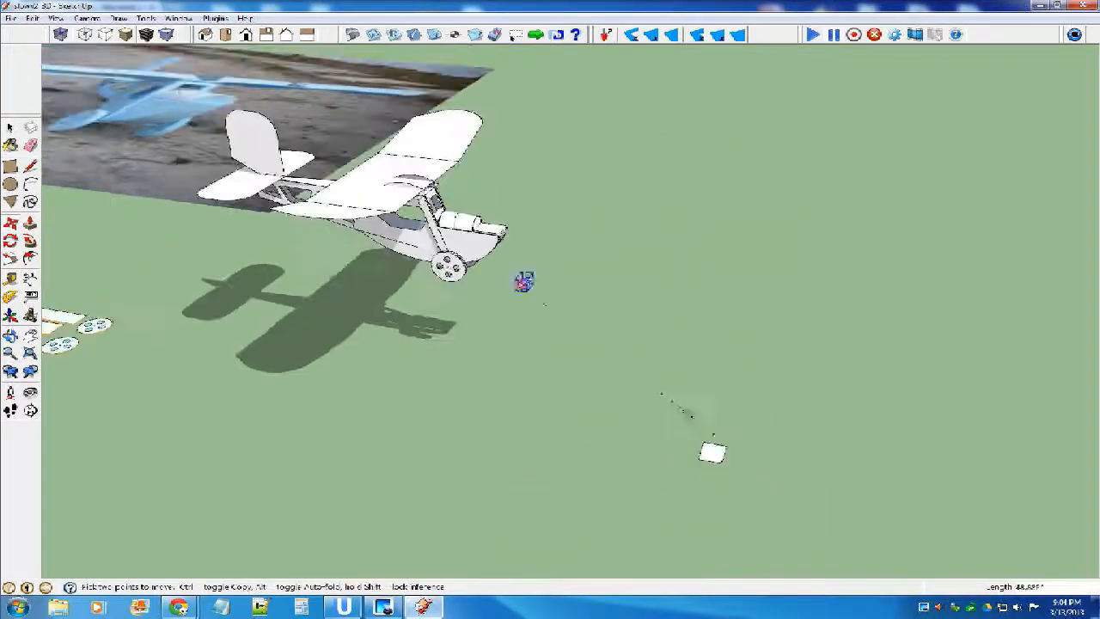
pyautogui.scroll(4, 511, 256)
pyautogui.scroll(5, 492, 225)
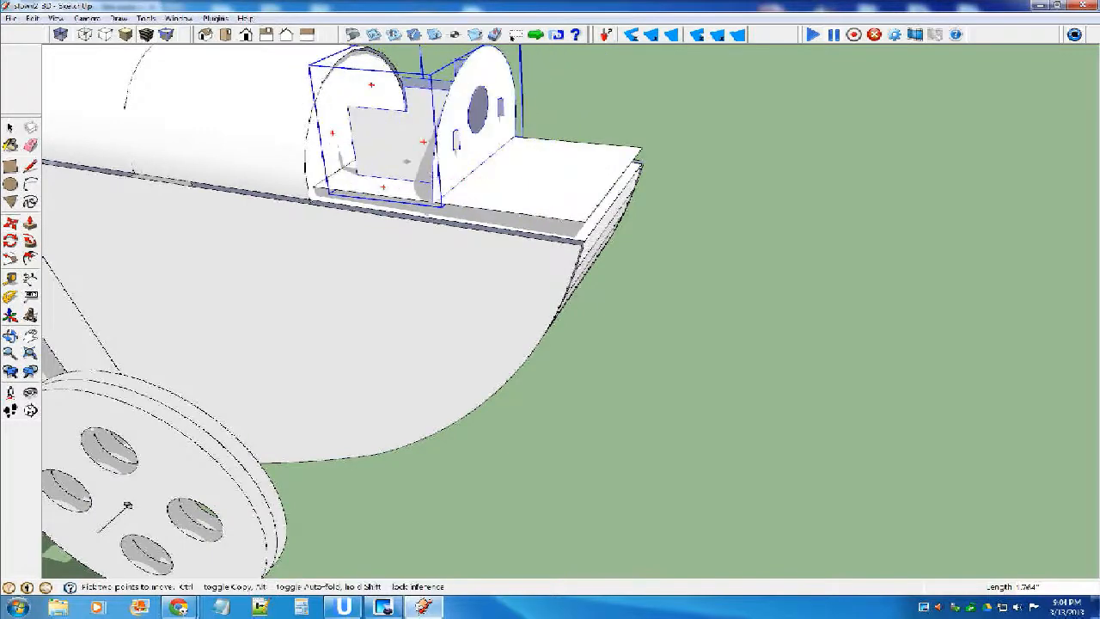
pyautogui.scroll(2, 348, 120)
pyautogui.click(350, 126)
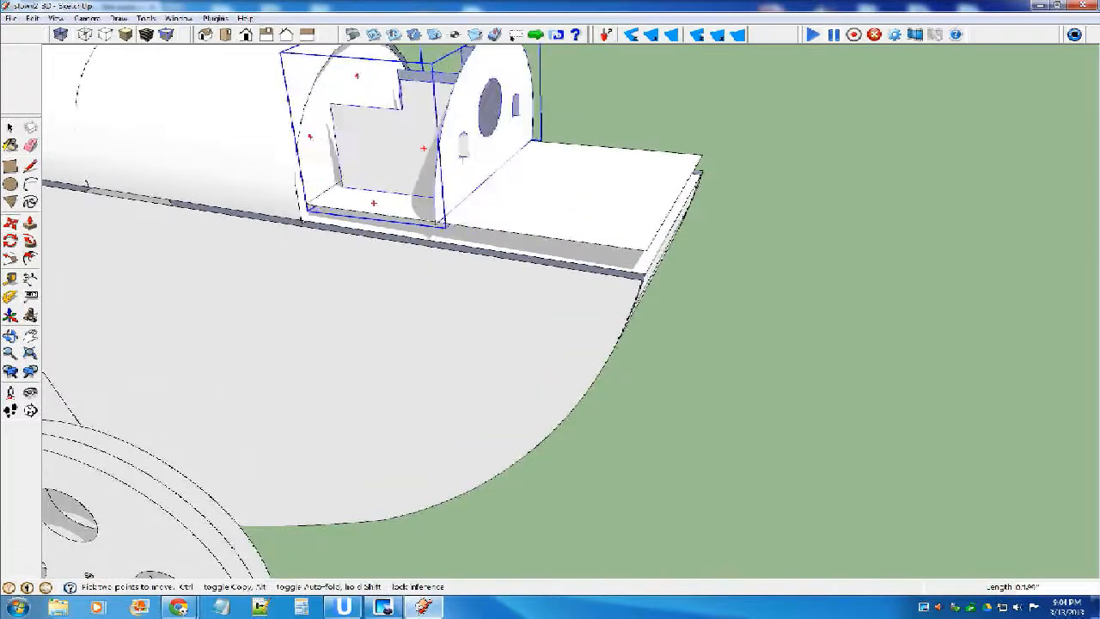
# Open the curved cowl group for editing and stretch its front edge forward along the nose deck toward the half-round plate.
pyautogui.scroll(-2, 451, 152)
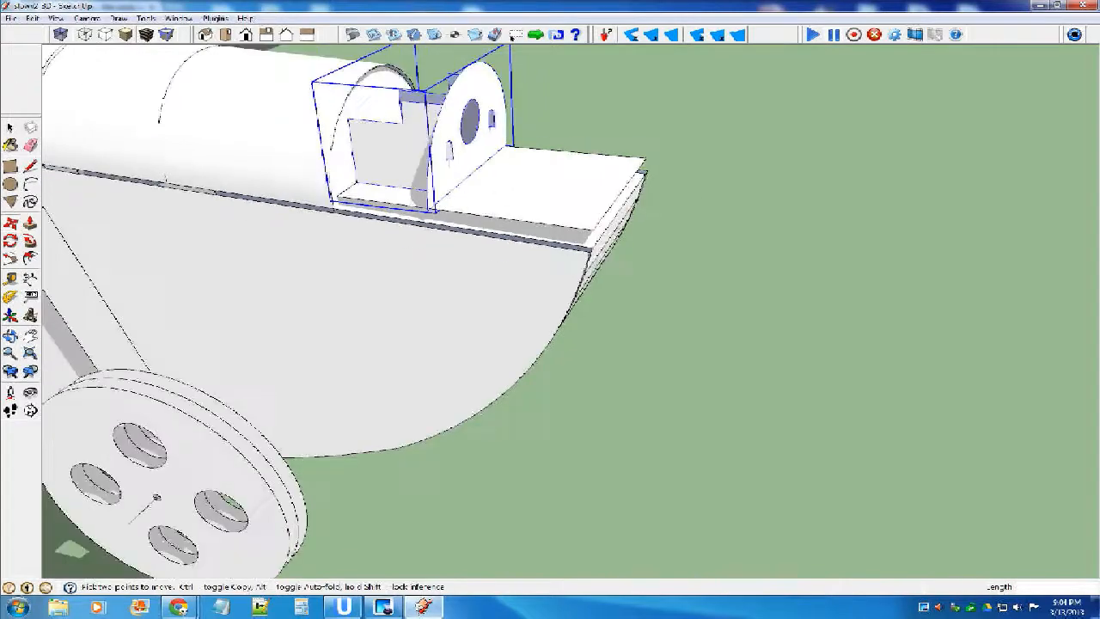
pyautogui.click(10, 127)
pyautogui.click(30, 353)
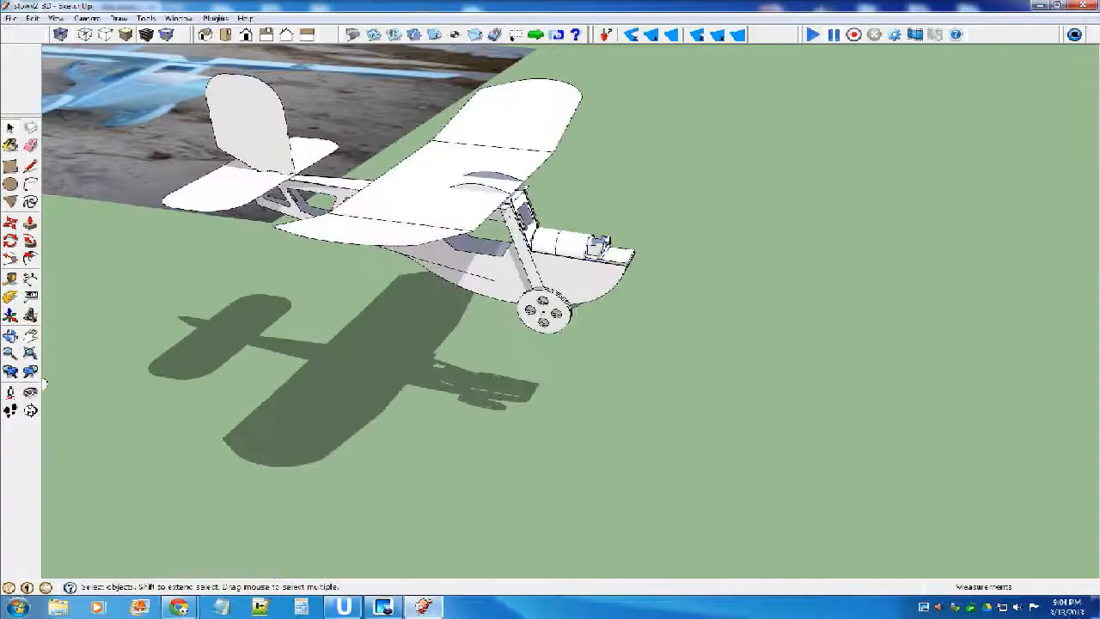
pyautogui.scroll(6, 597, 247)
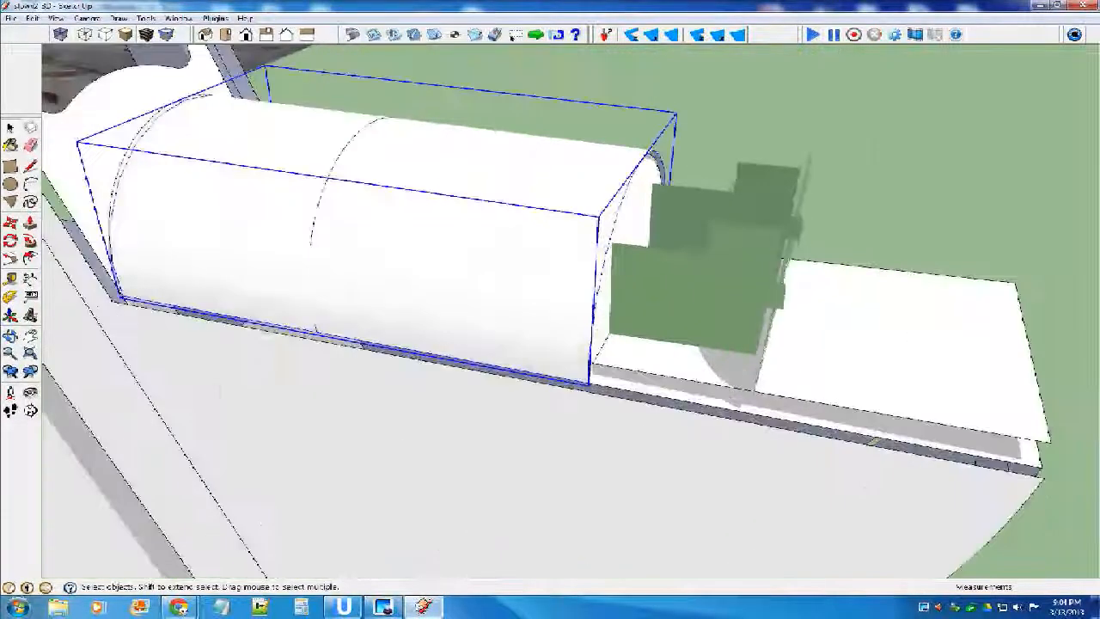
pyautogui.press('Return')
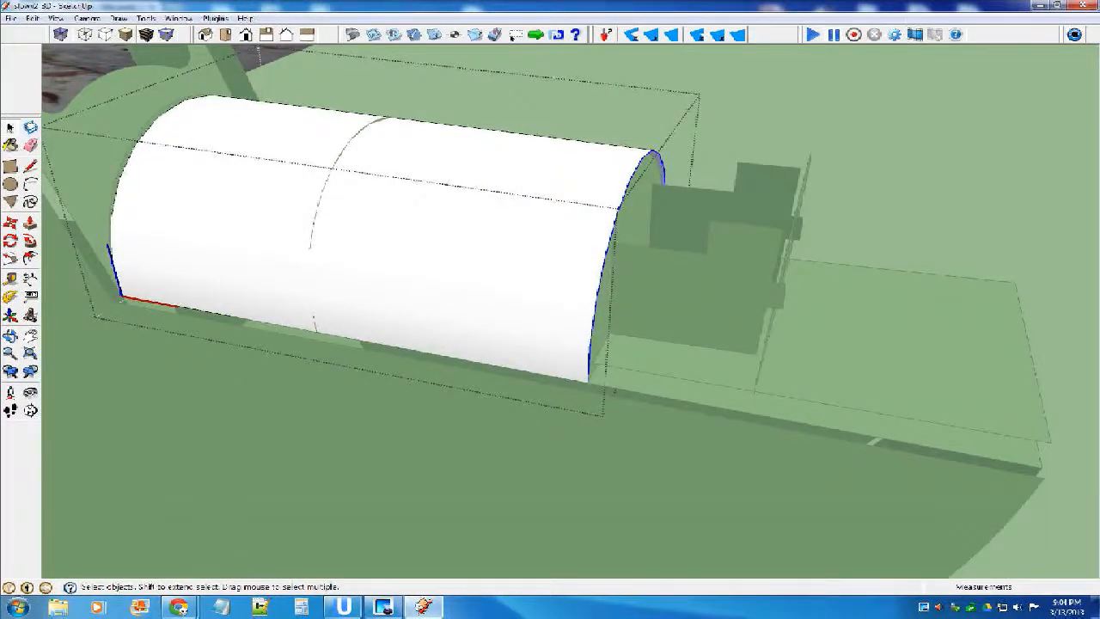
pyautogui.press('m')
pyautogui.click(588, 381)
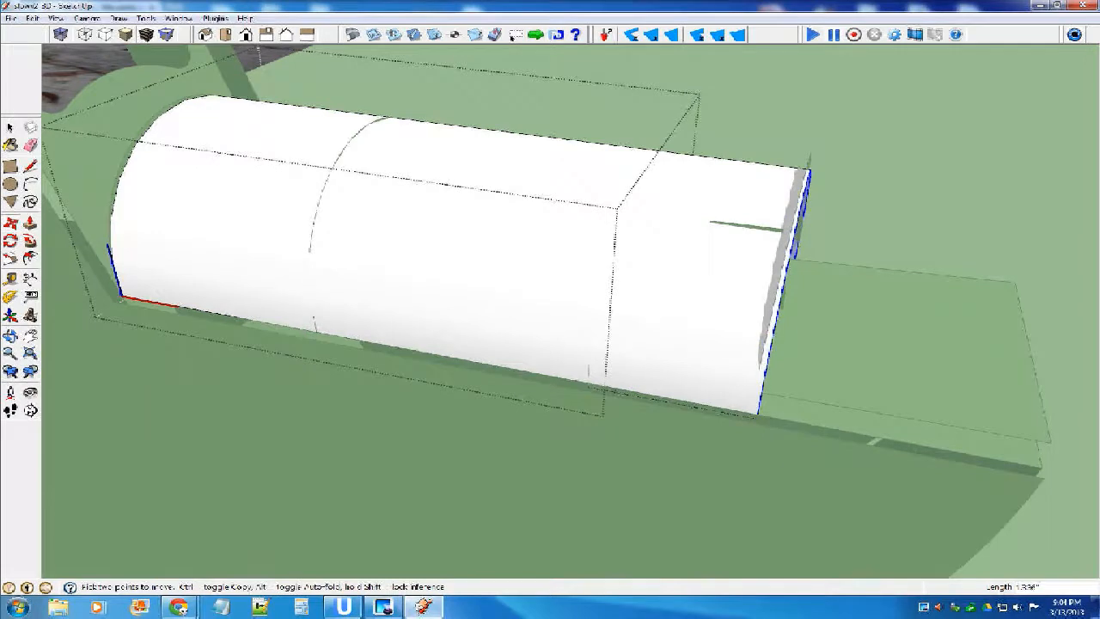
pyautogui.moveTo(621, 389); pyautogui.dragTo(679, 381, button='middle')
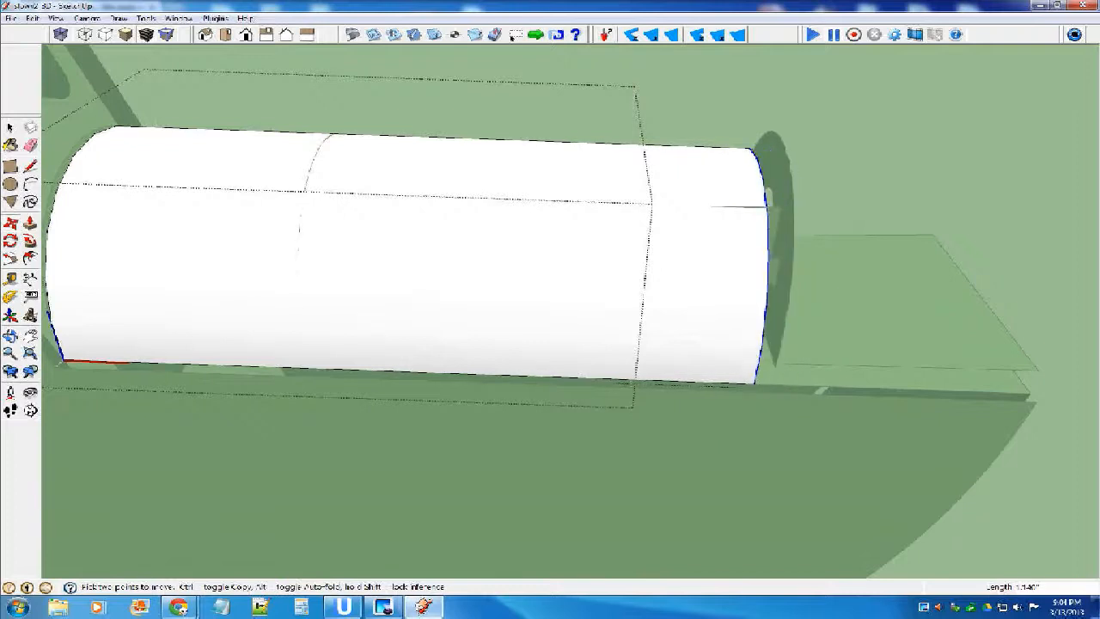
pyautogui.click(711, 382)
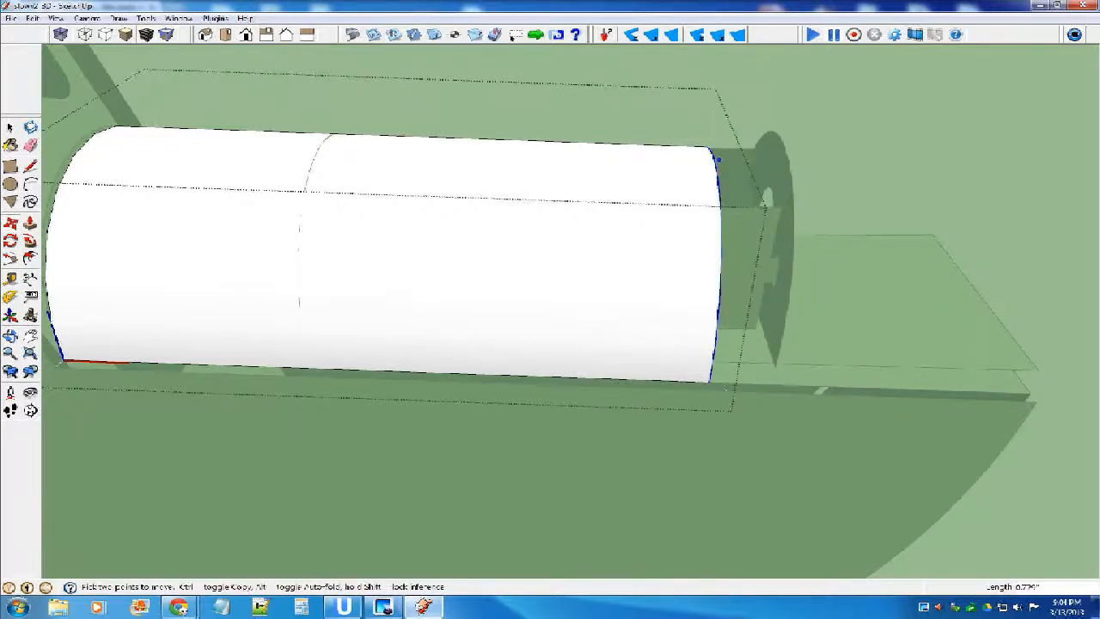
pyautogui.click(715, 156)
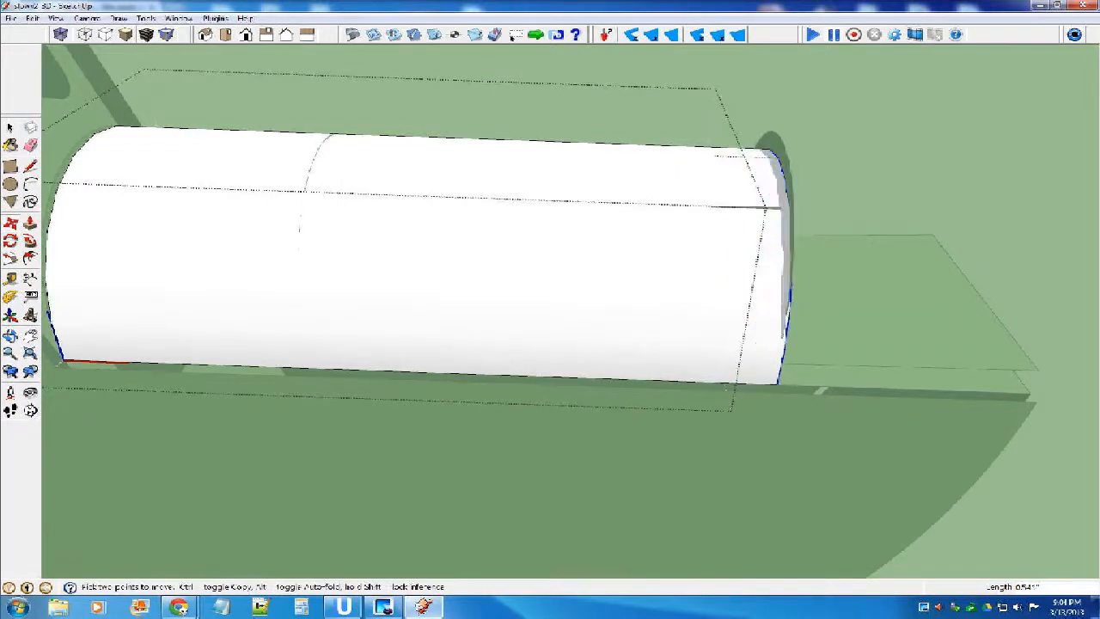
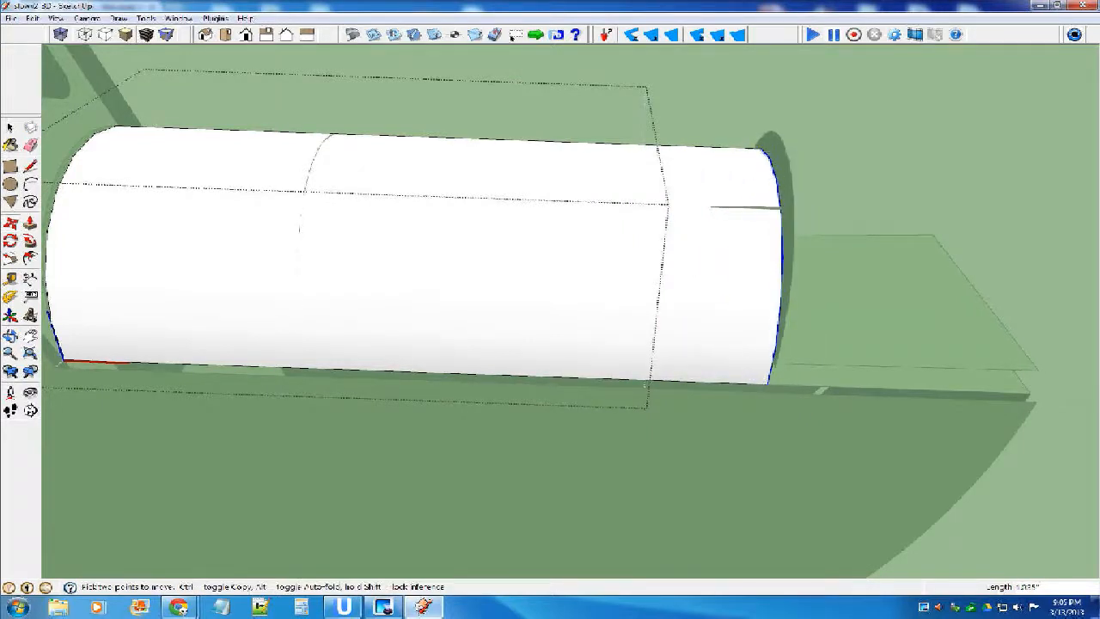
# Move the curved front edge of the cylindrical nose cowling forward until it sits flush with the outer face of the front former.
pyautogui.click(737, 383)
pyautogui.moveTo(785, 321); pyautogui.dragTo(868, 249, button='middle')
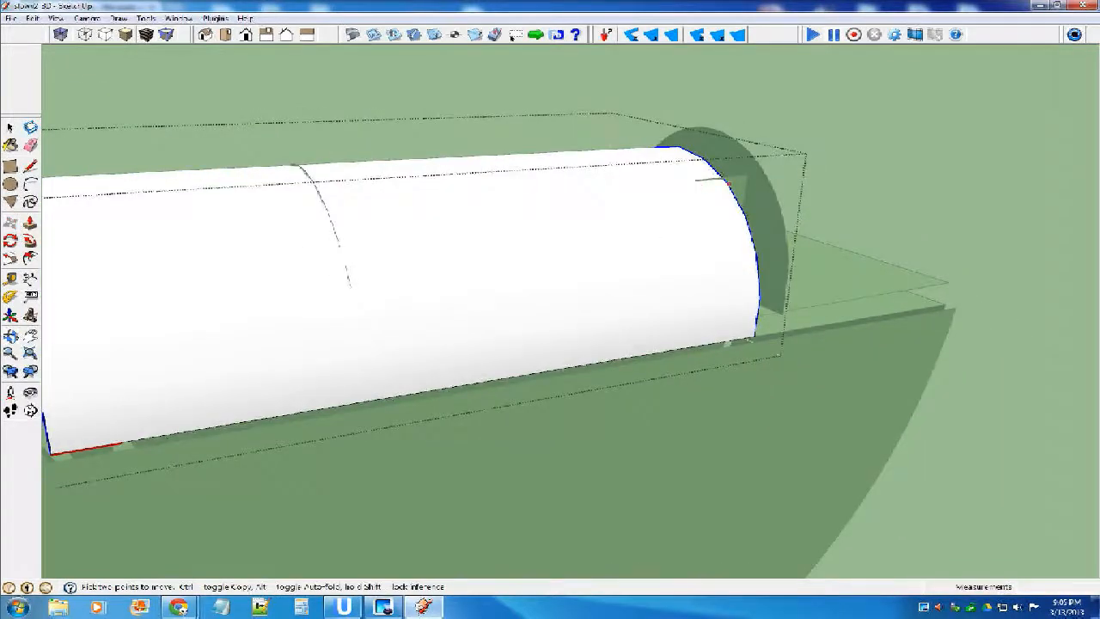
pyautogui.scroll(3, 703, 184)
pyautogui.click(783, 269)
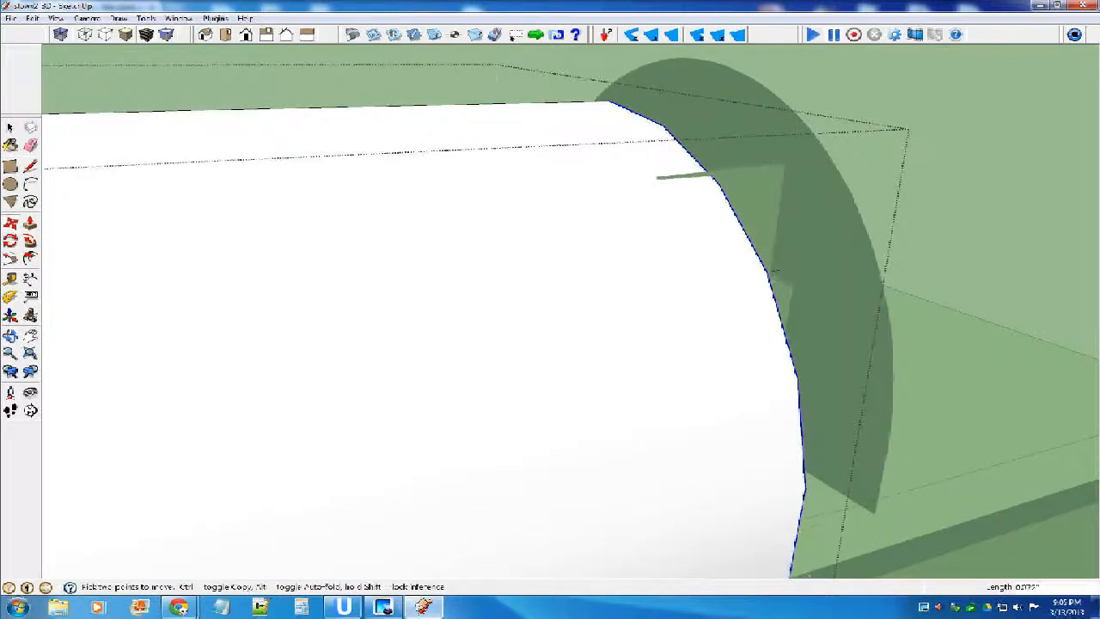
pyautogui.click(840, 262)
pyautogui.moveTo(842, 264); pyautogui.dragTo(498, 253, button='middle')
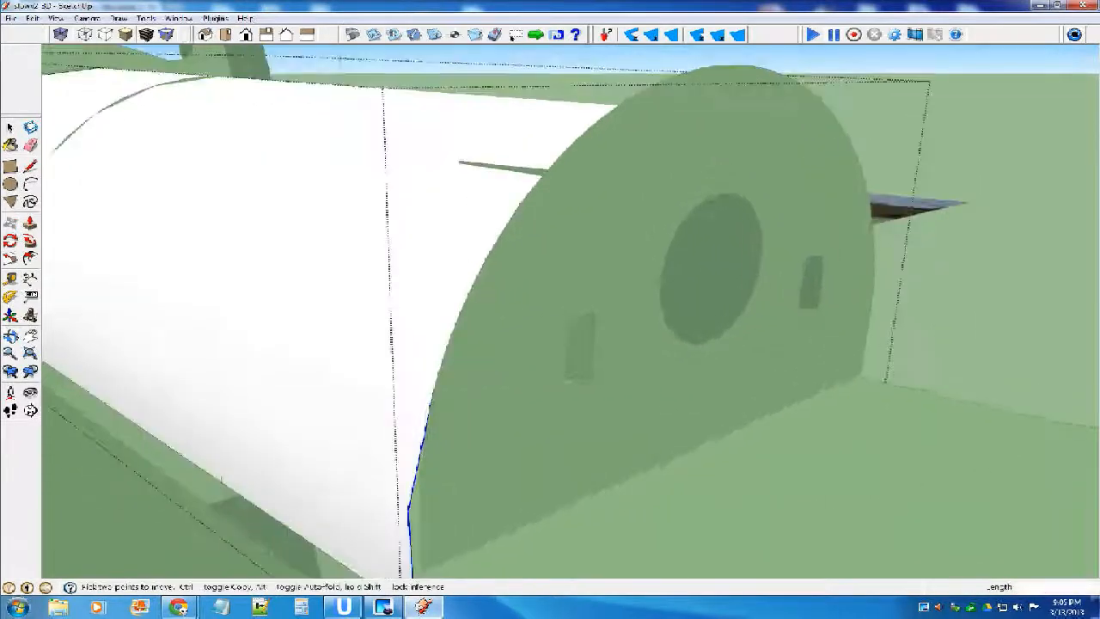
pyautogui.scroll(-2, 498, 258)
pyautogui.press('space')
pyautogui.scroll(-5, 499, 257)
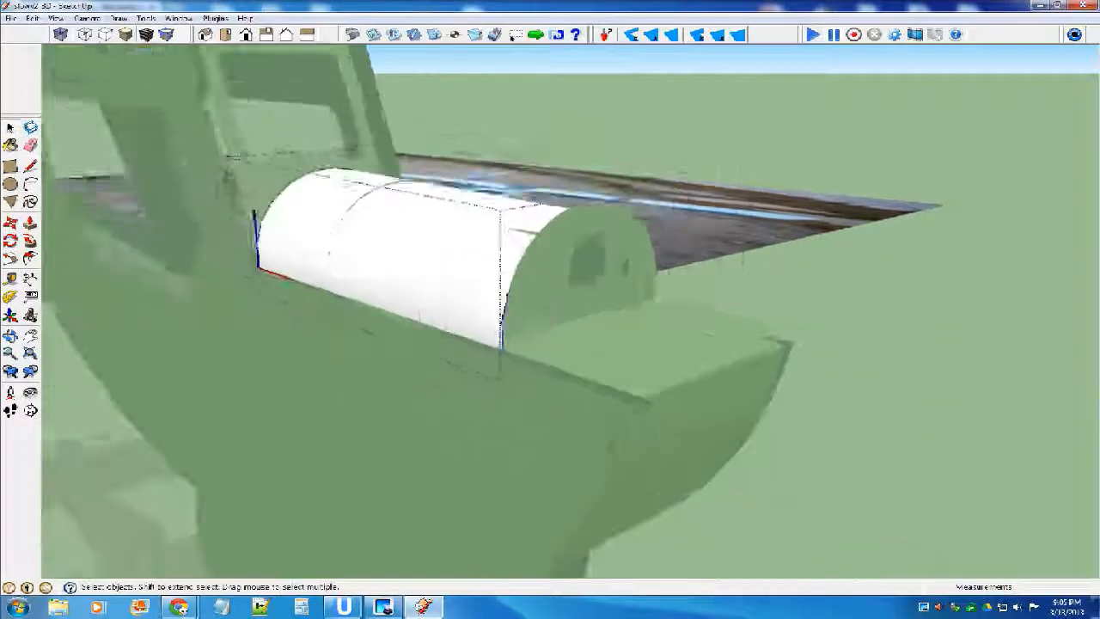
# Leave the cowling group and save the airplane model under its existing file name.
pyautogui.scroll(-5, 499, 257)
pyautogui.scroll(6, 644, 246)
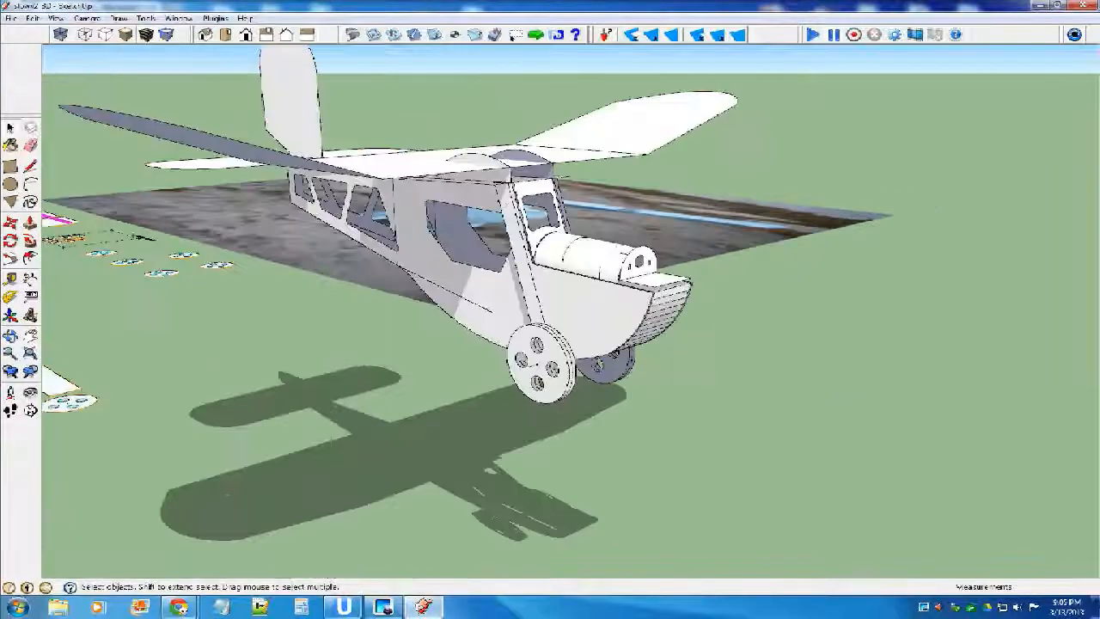
pyautogui.scroll(-1, 645, 246)
pyautogui.moveTo(645, 248); pyautogui.dragTo(597, 303, button='middle')
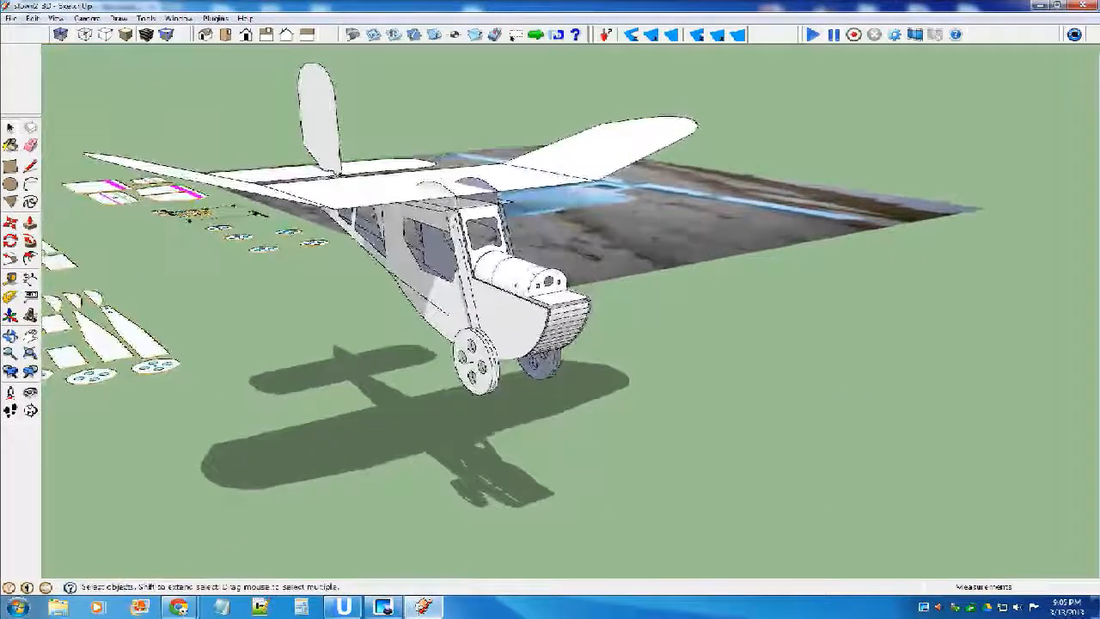
pyautogui.click(11, 18)
pyautogui.click(33, 62)
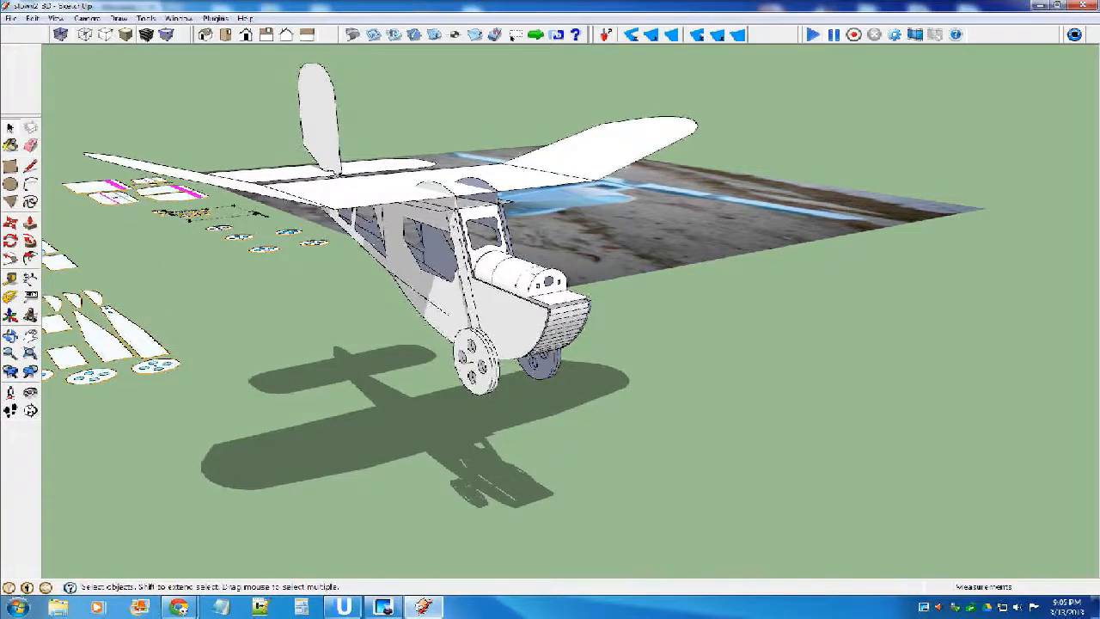
# Inspect the assembled airplane from several angles, close up at the nose and wheels and from a distance.
pyautogui.scroll(-6, 739, 292)
pyautogui.moveTo(739, 292)
pyautogui.mouseDown(button='middle')
pyautogui.moveTo(816, 252)
pyautogui.moveTo(610, 301)
pyautogui.moveTo(636, 325)
pyautogui.moveTo(621, 325)
pyautogui.moveTo(704, 307)
pyautogui.mouseUp(button='middle')
pyautogui.scroll(8, 606, 326)
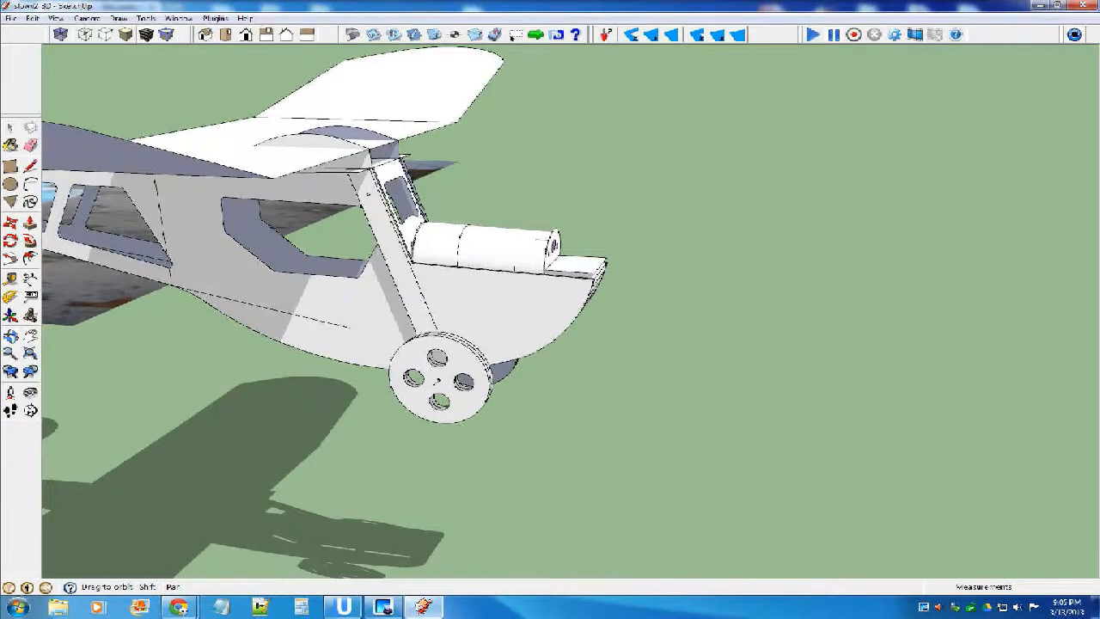
pyautogui.scroll(-5, 718, 275)
pyautogui.moveTo(718, 275); pyautogui.dragTo(660, 285)
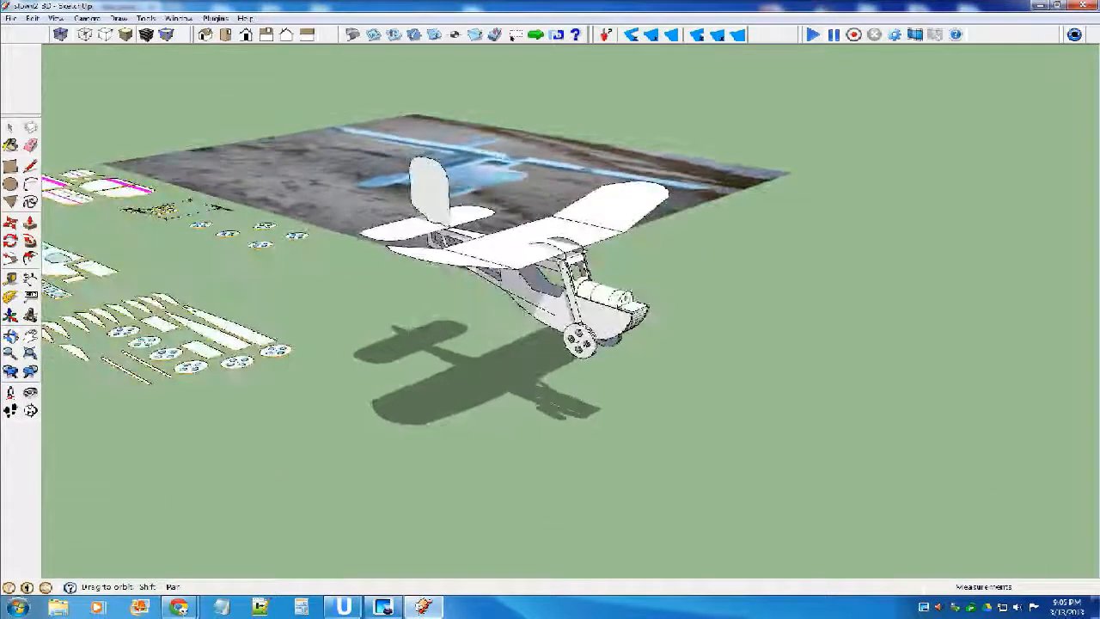
pyautogui.click(31, 354)
pyautogui.moveTo(731, 189); pyautogui.dragTo(657, 203)
pyautogui.scroll(5, 657, 224)
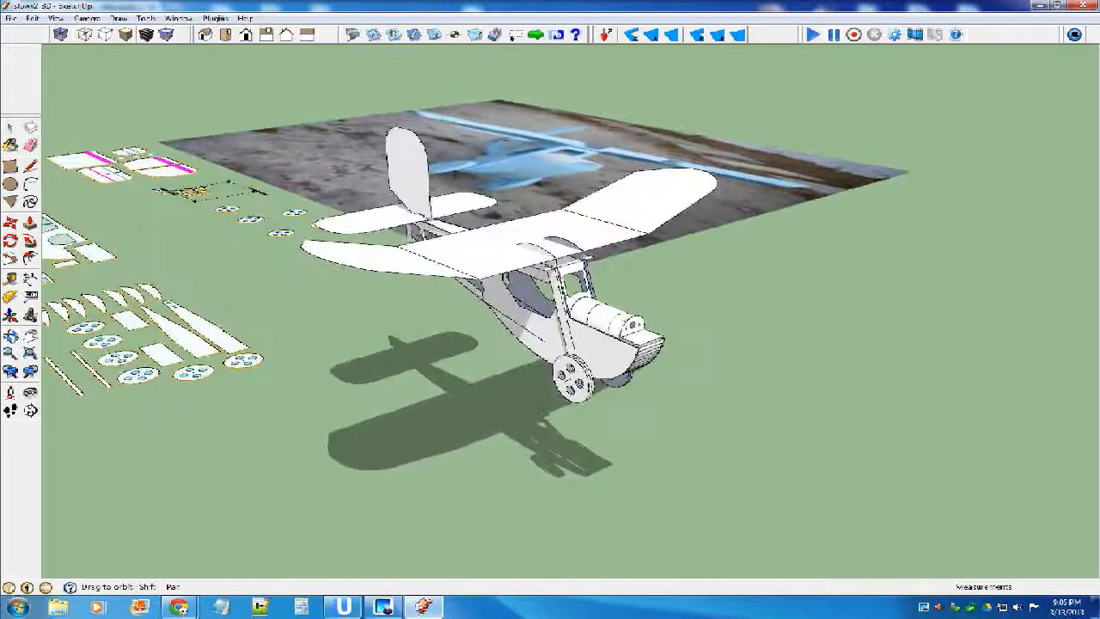
# Save the file again with the whole airplane in view beside its flat parts and reference photo.
pyautogui.click(10, 18)
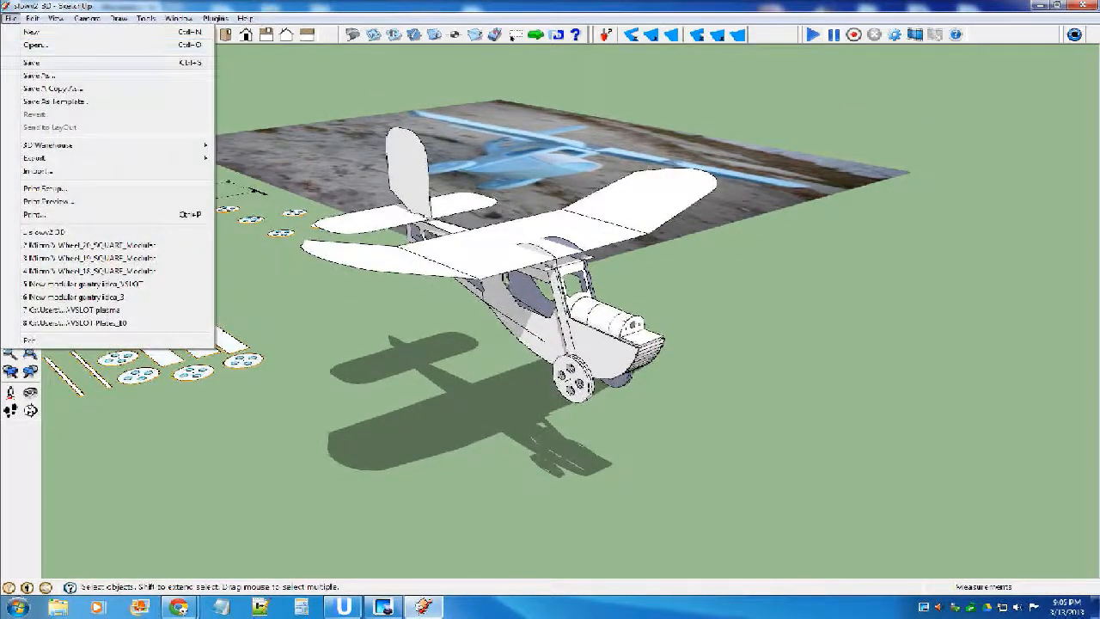
pyautogui.click(34, 62)
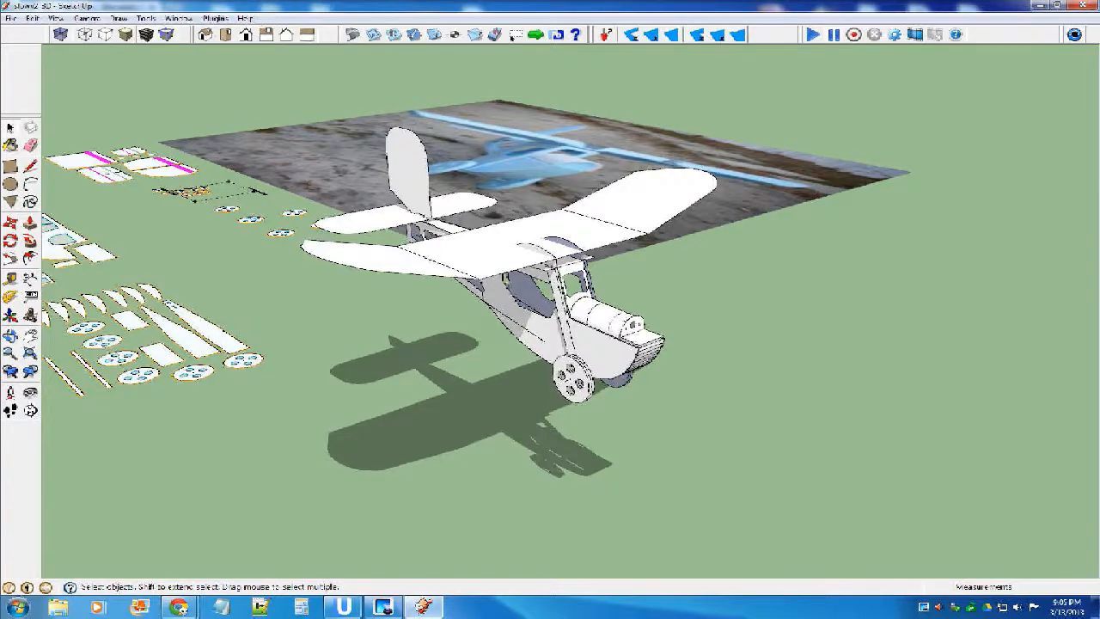